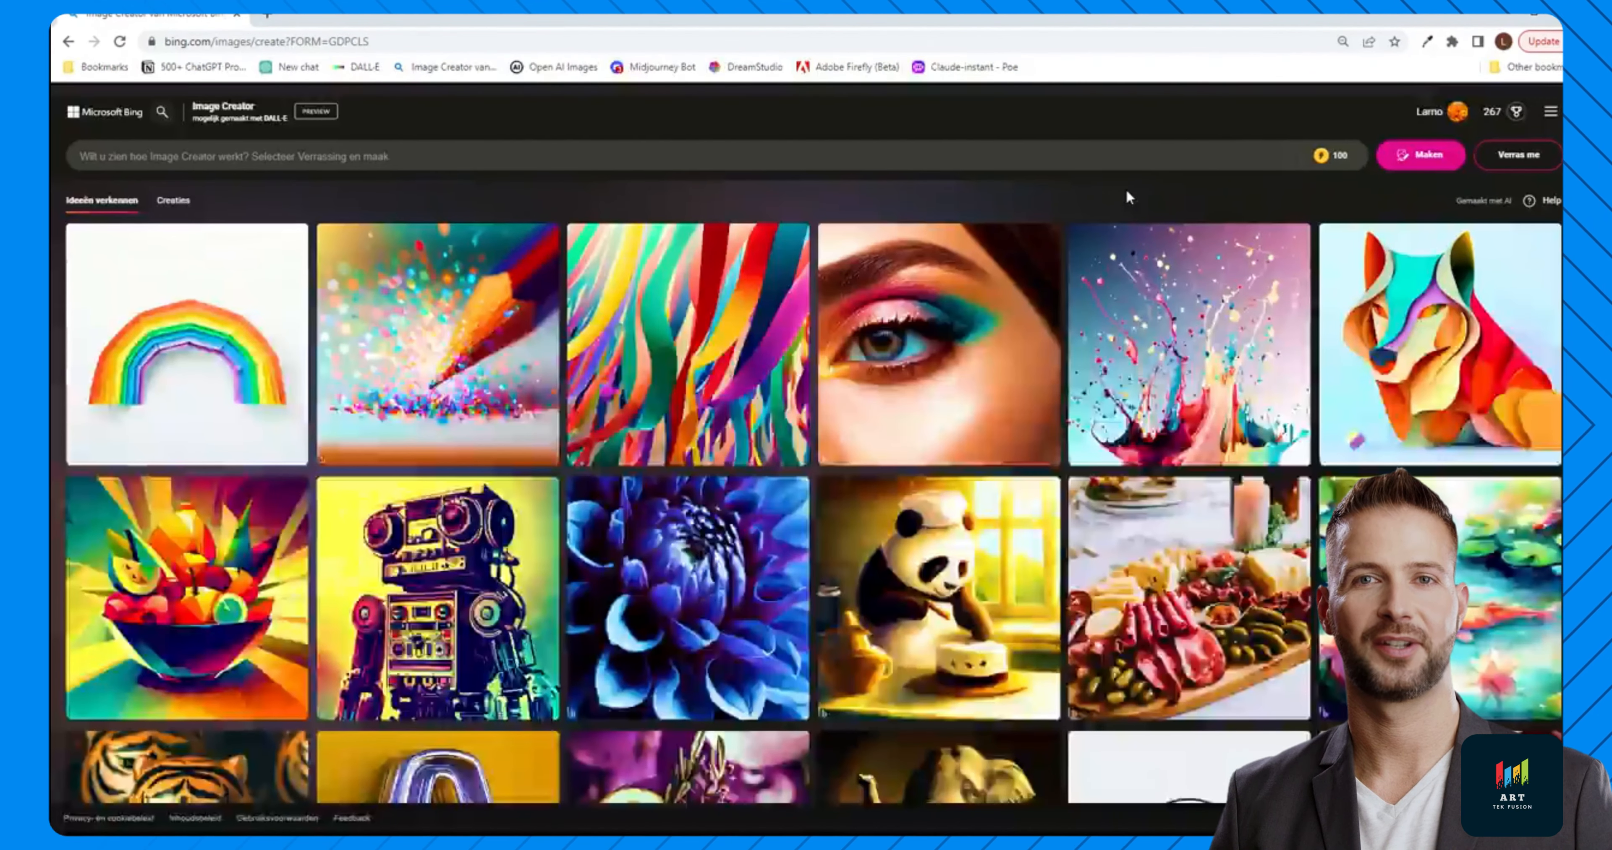
scroll(1128, 197, "down", 2)
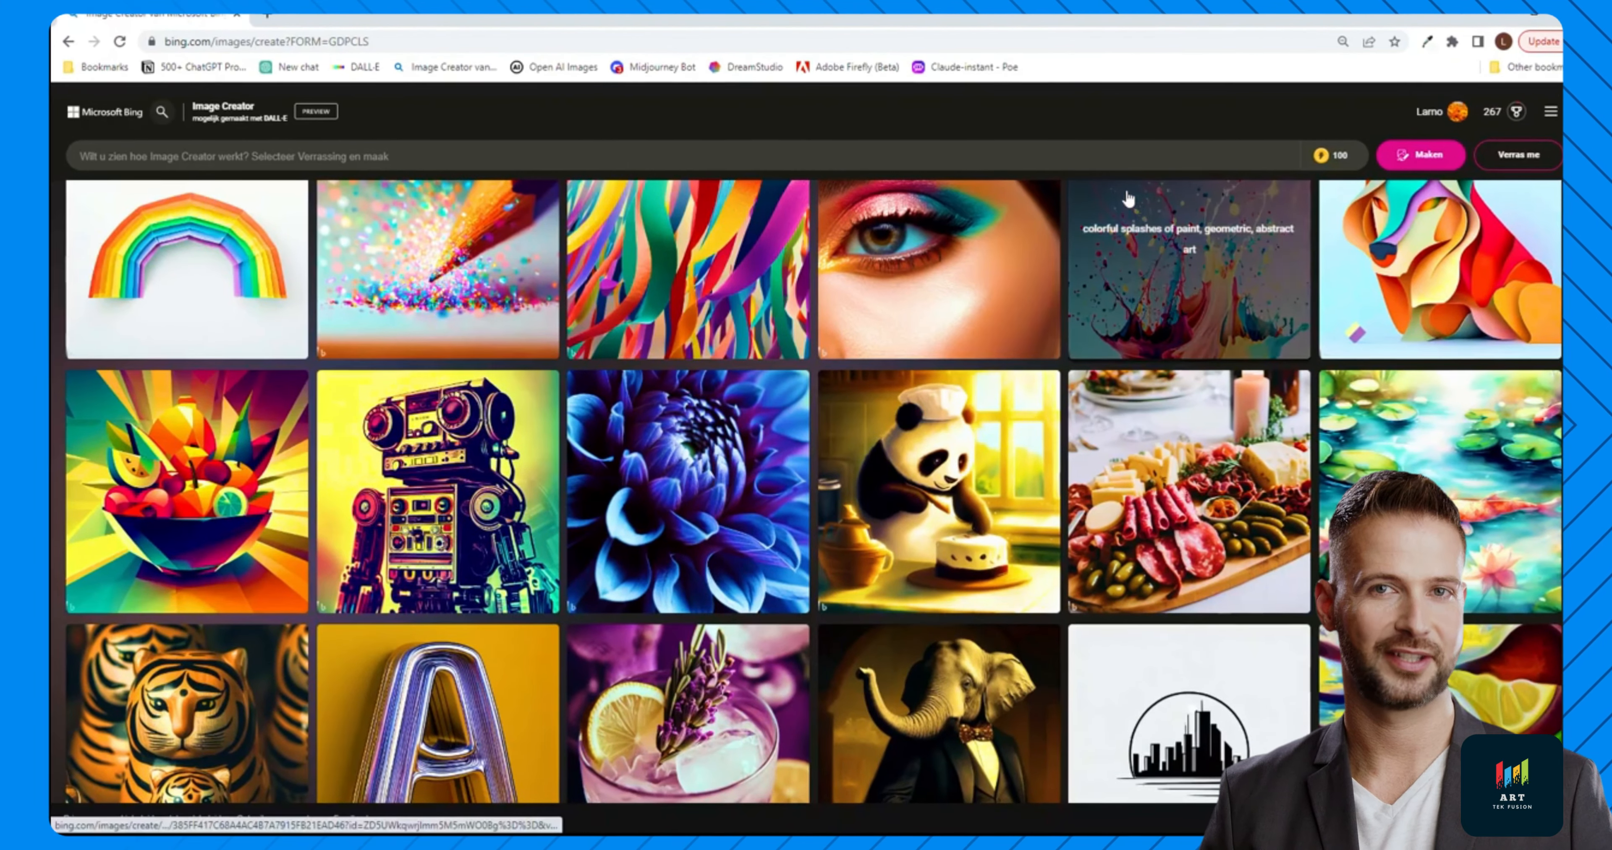
scroll(1128, 198, "down", 5)
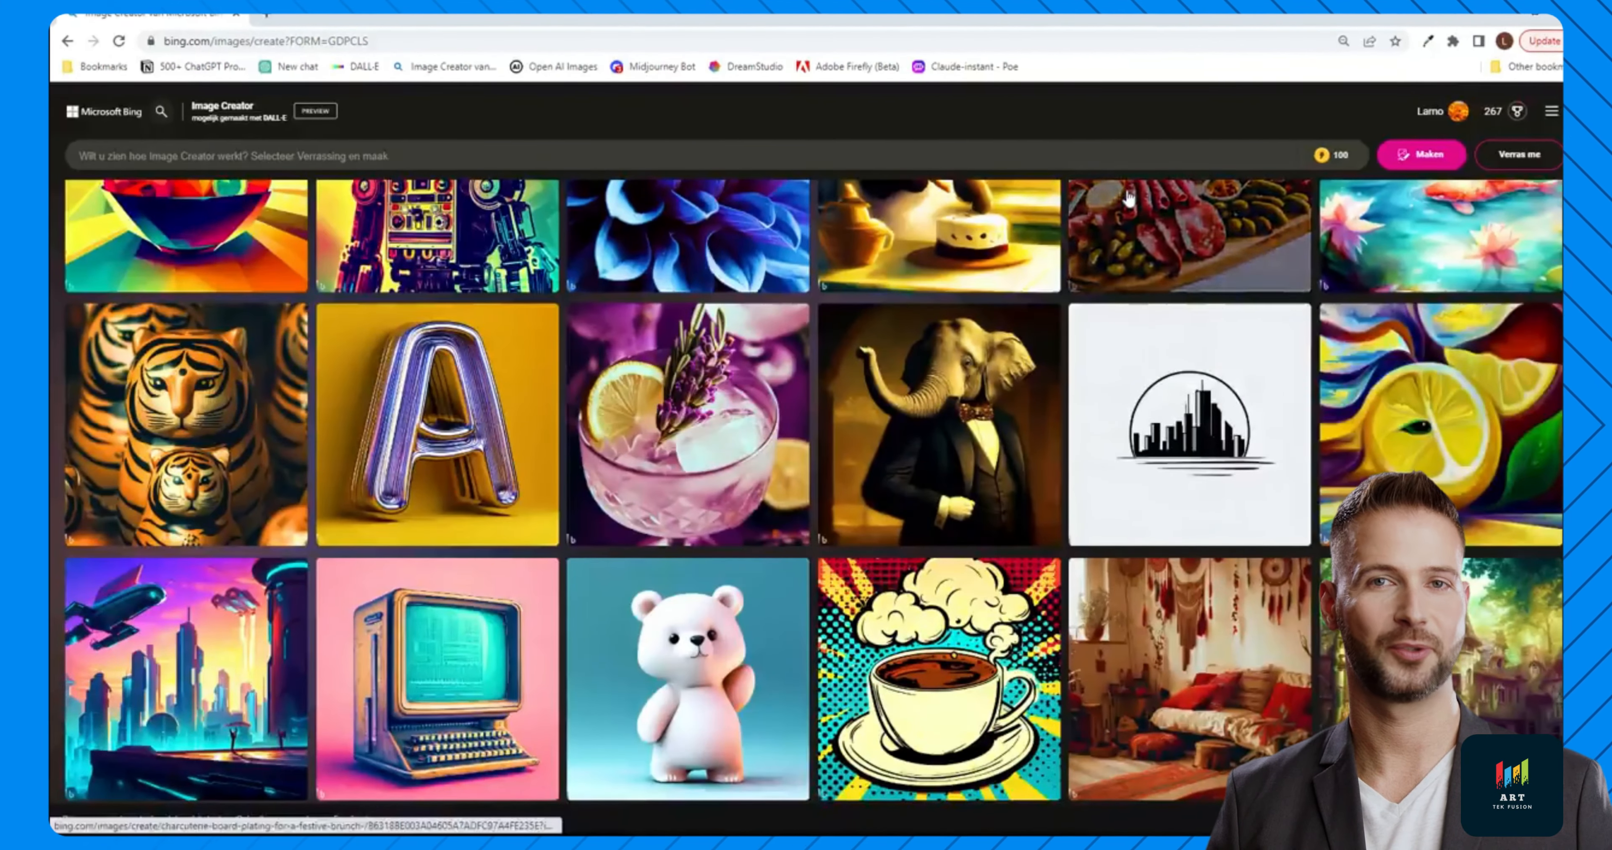
scroll(1129, 198, "down", 4)
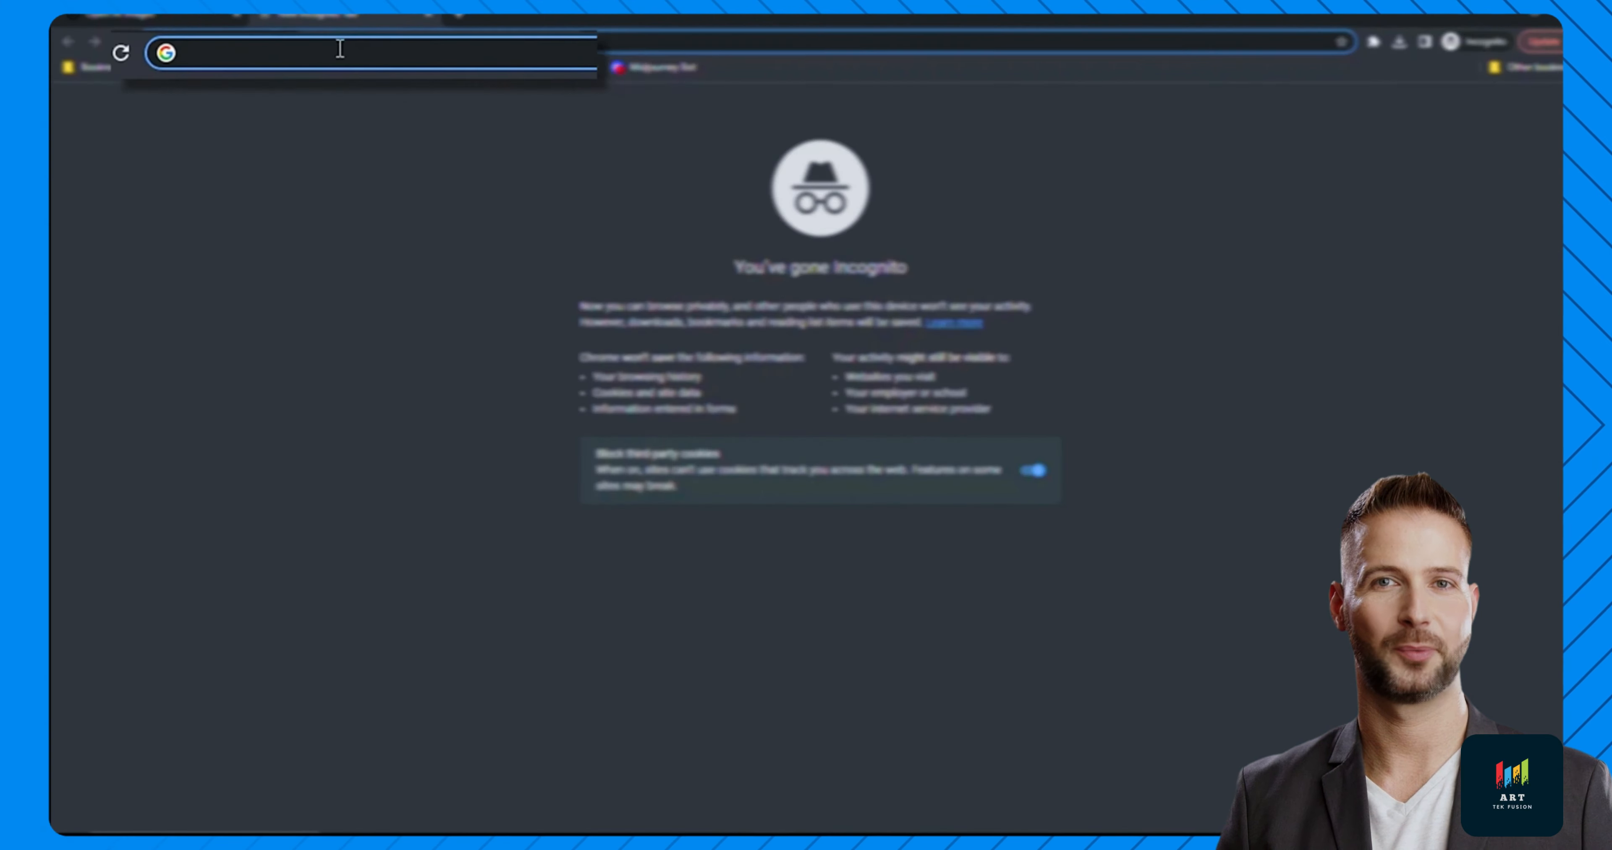
Go to bing.com and switch the page language to English
type("bi")
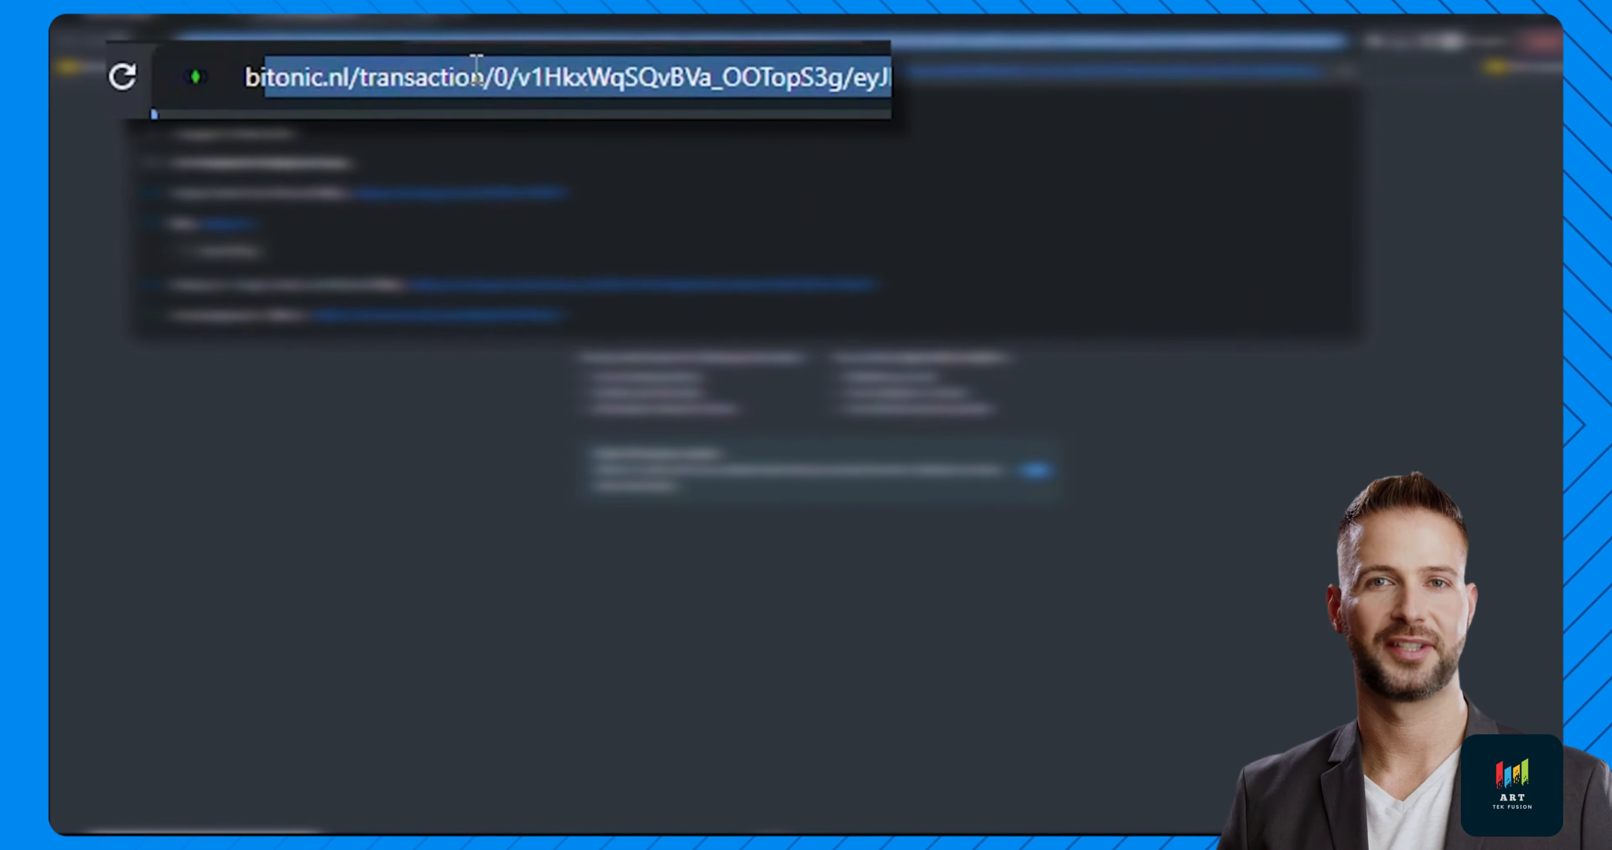
type("ng.com")
key("Return")
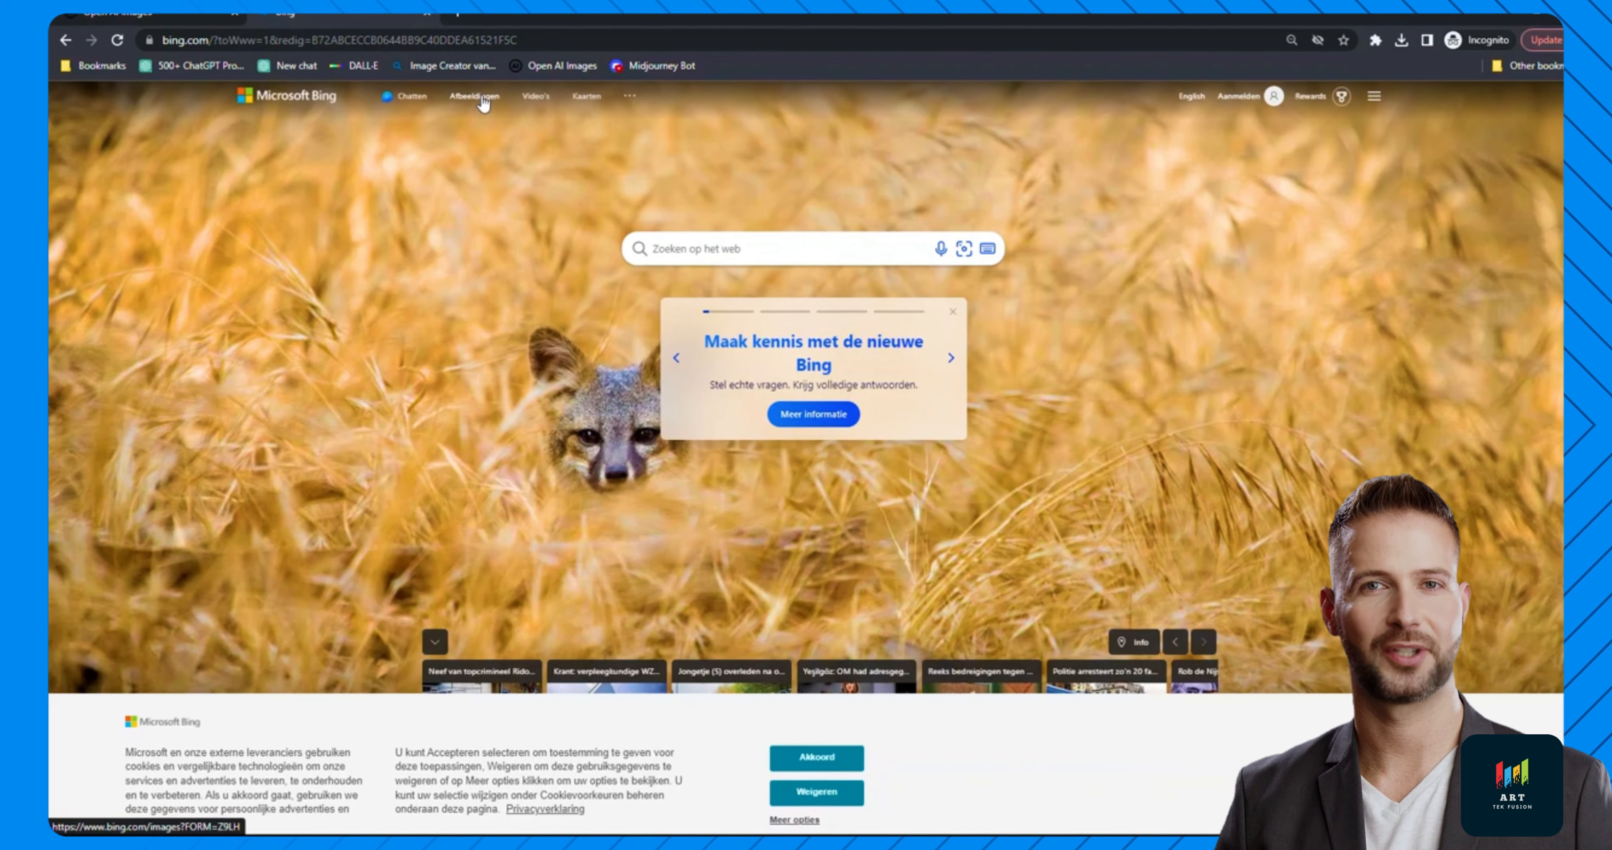
left_click(1191, 100)
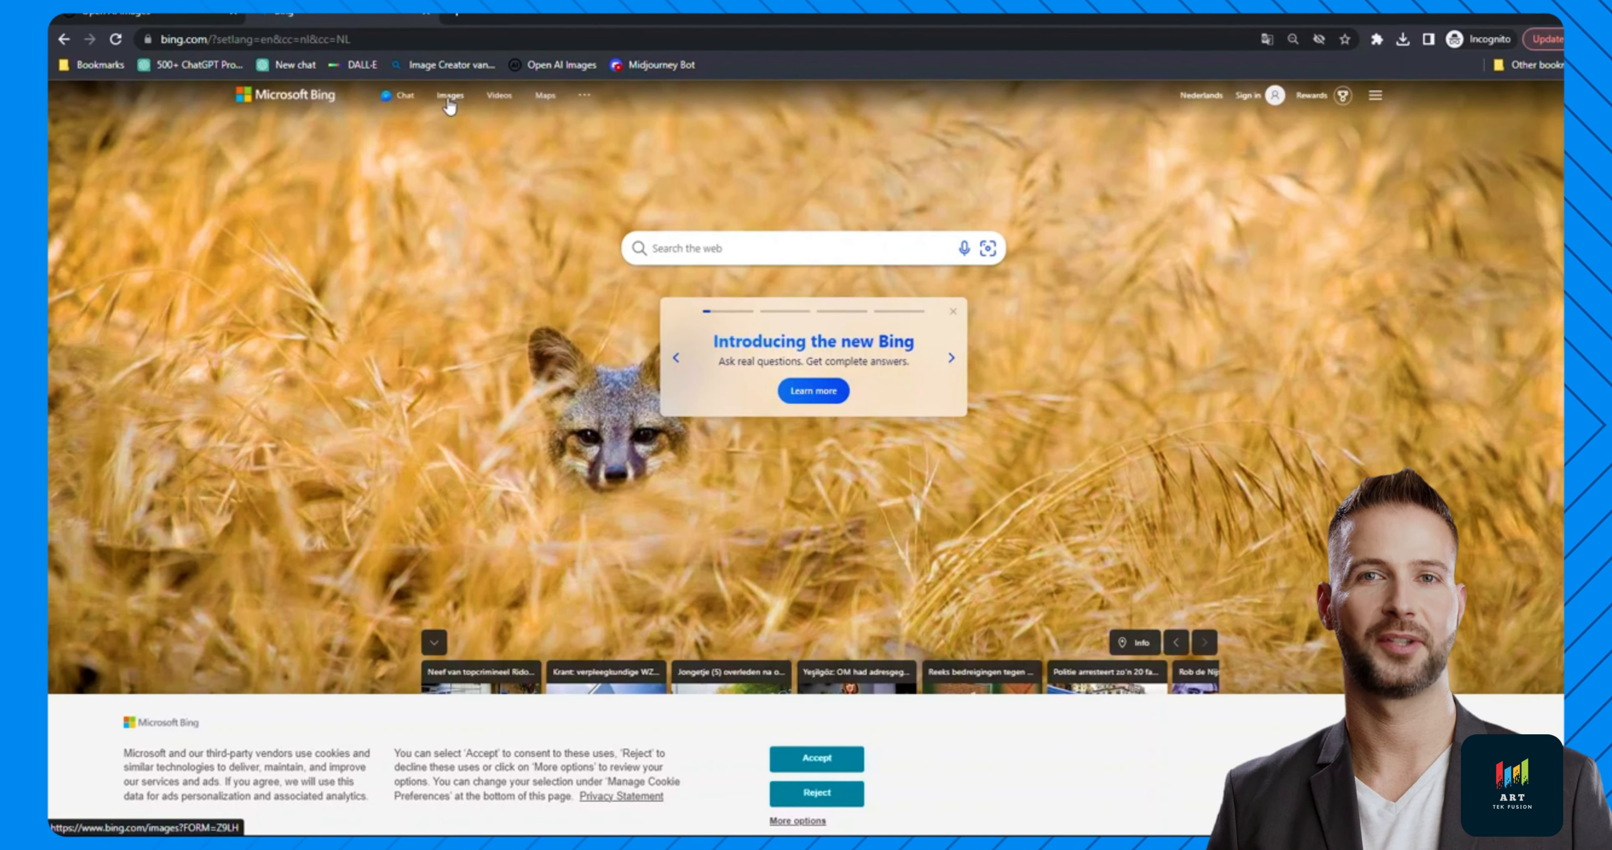
Open Image Creator from Bing's image section and join it, accepting the cookies
left_click(449, 100)
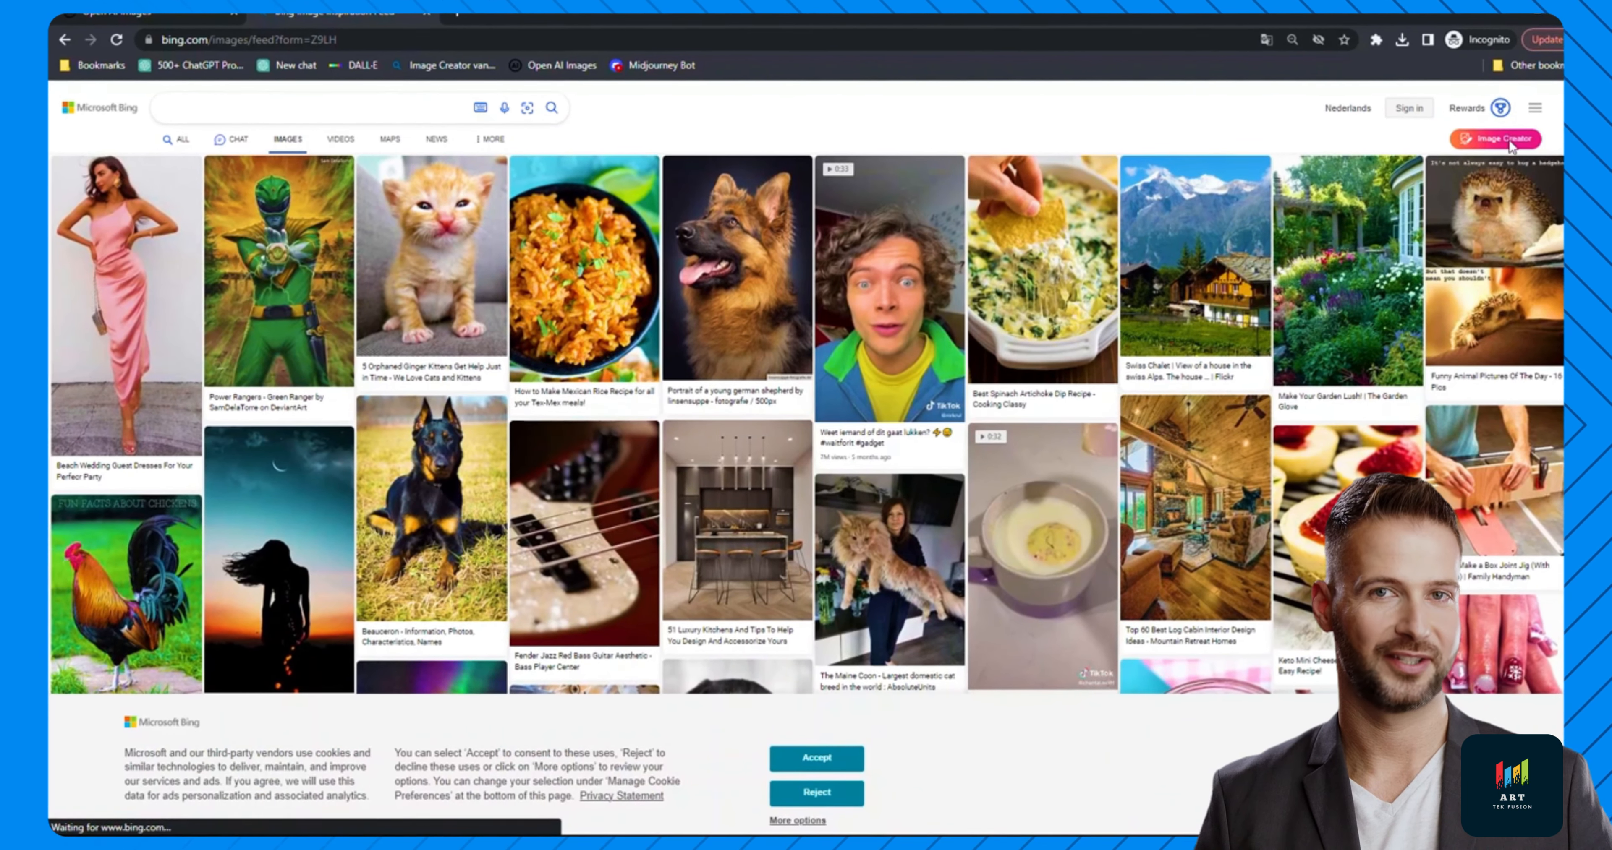
left_click(1505, 139)
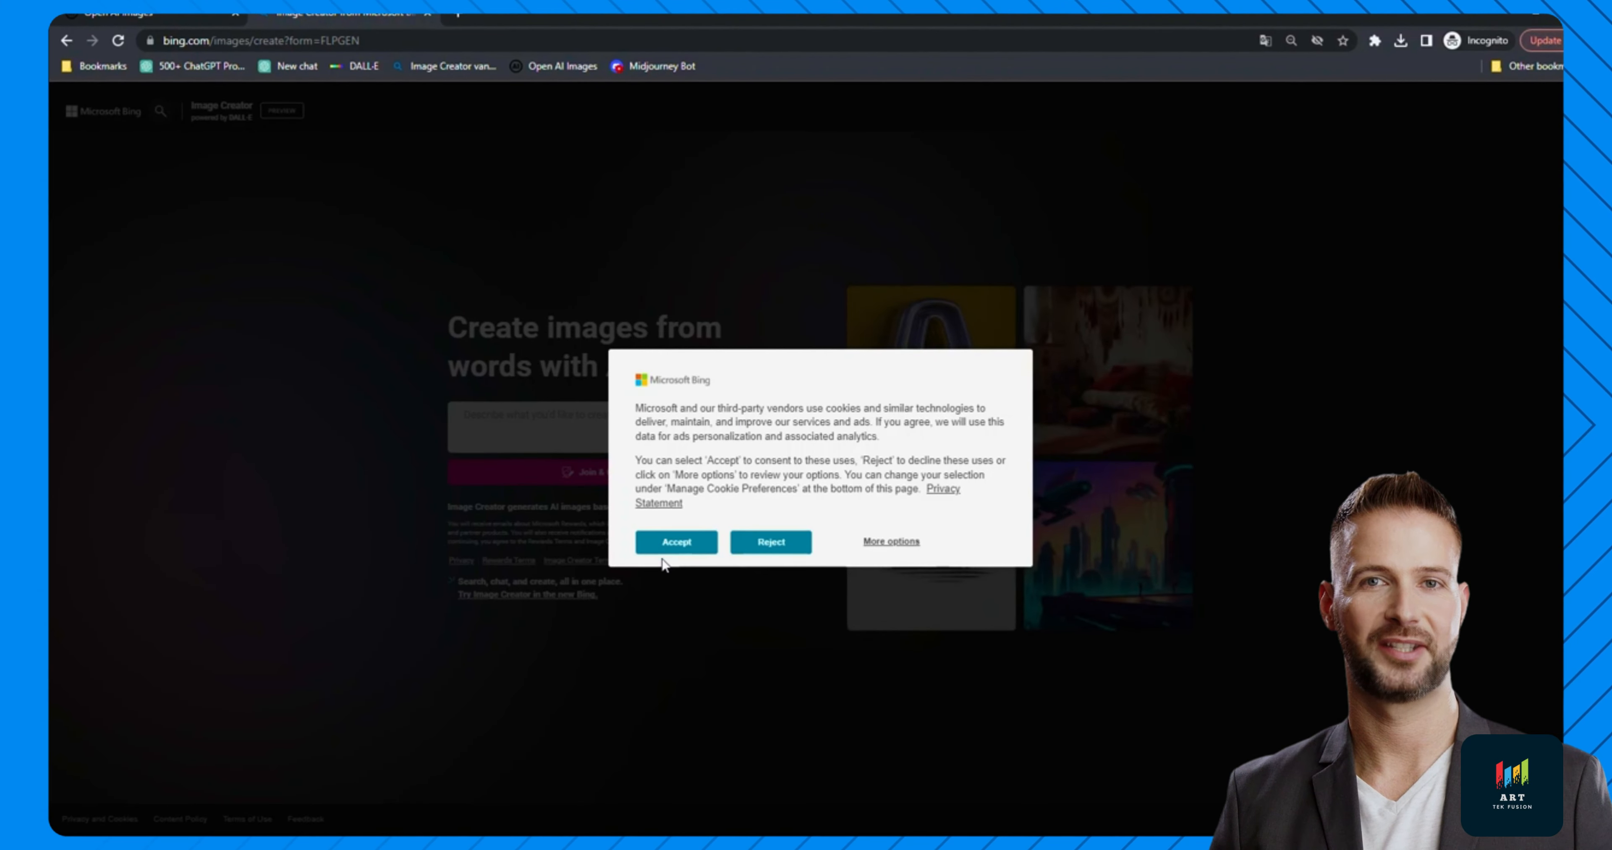
left_click(671, 545)
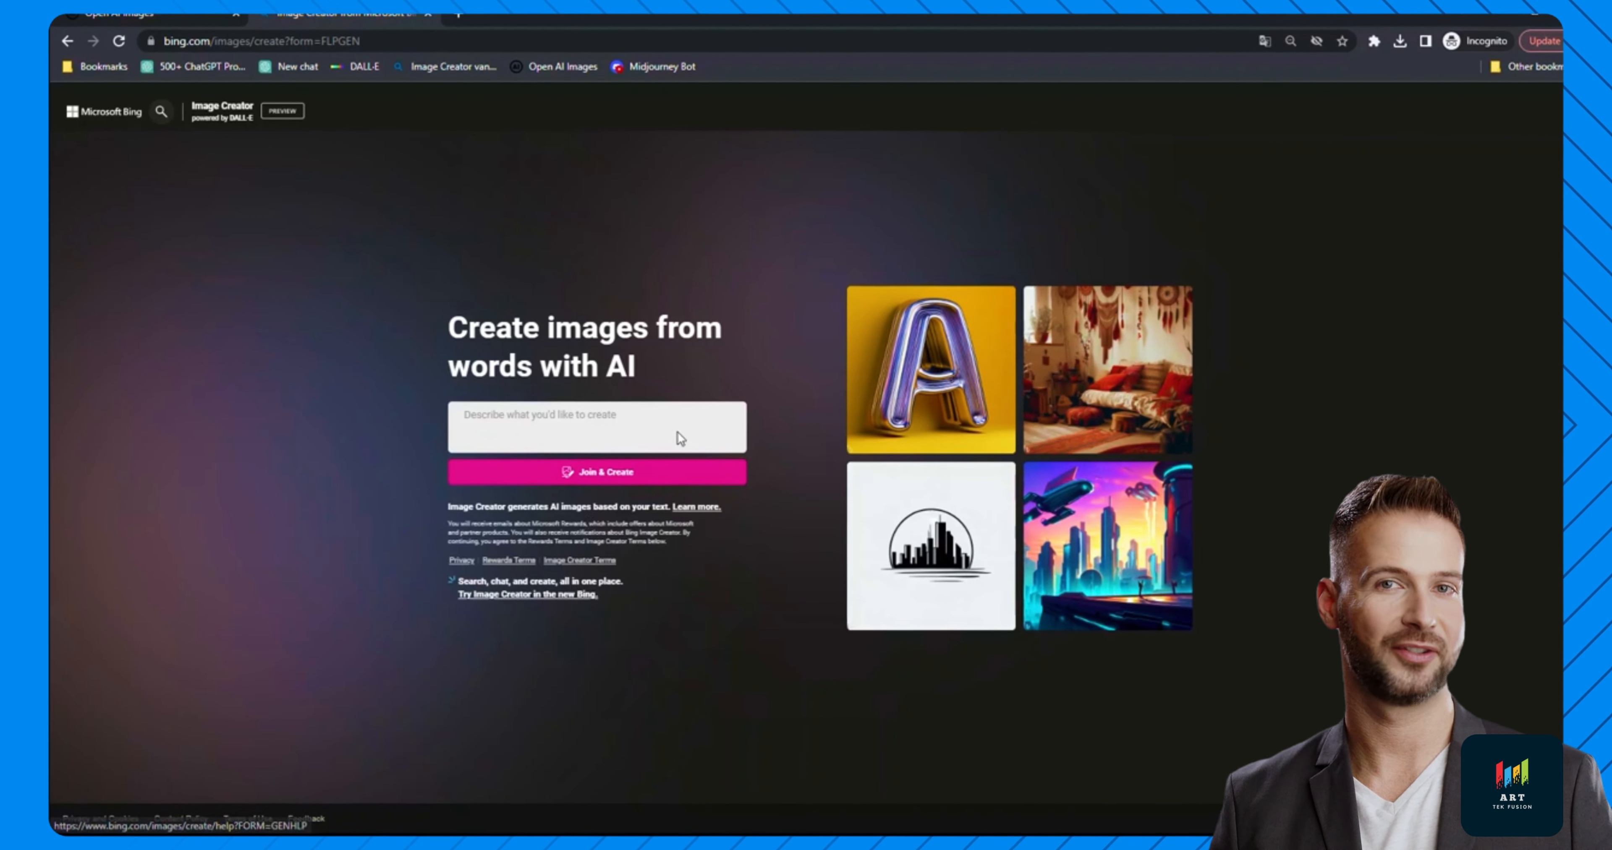
left_click(593, 477)
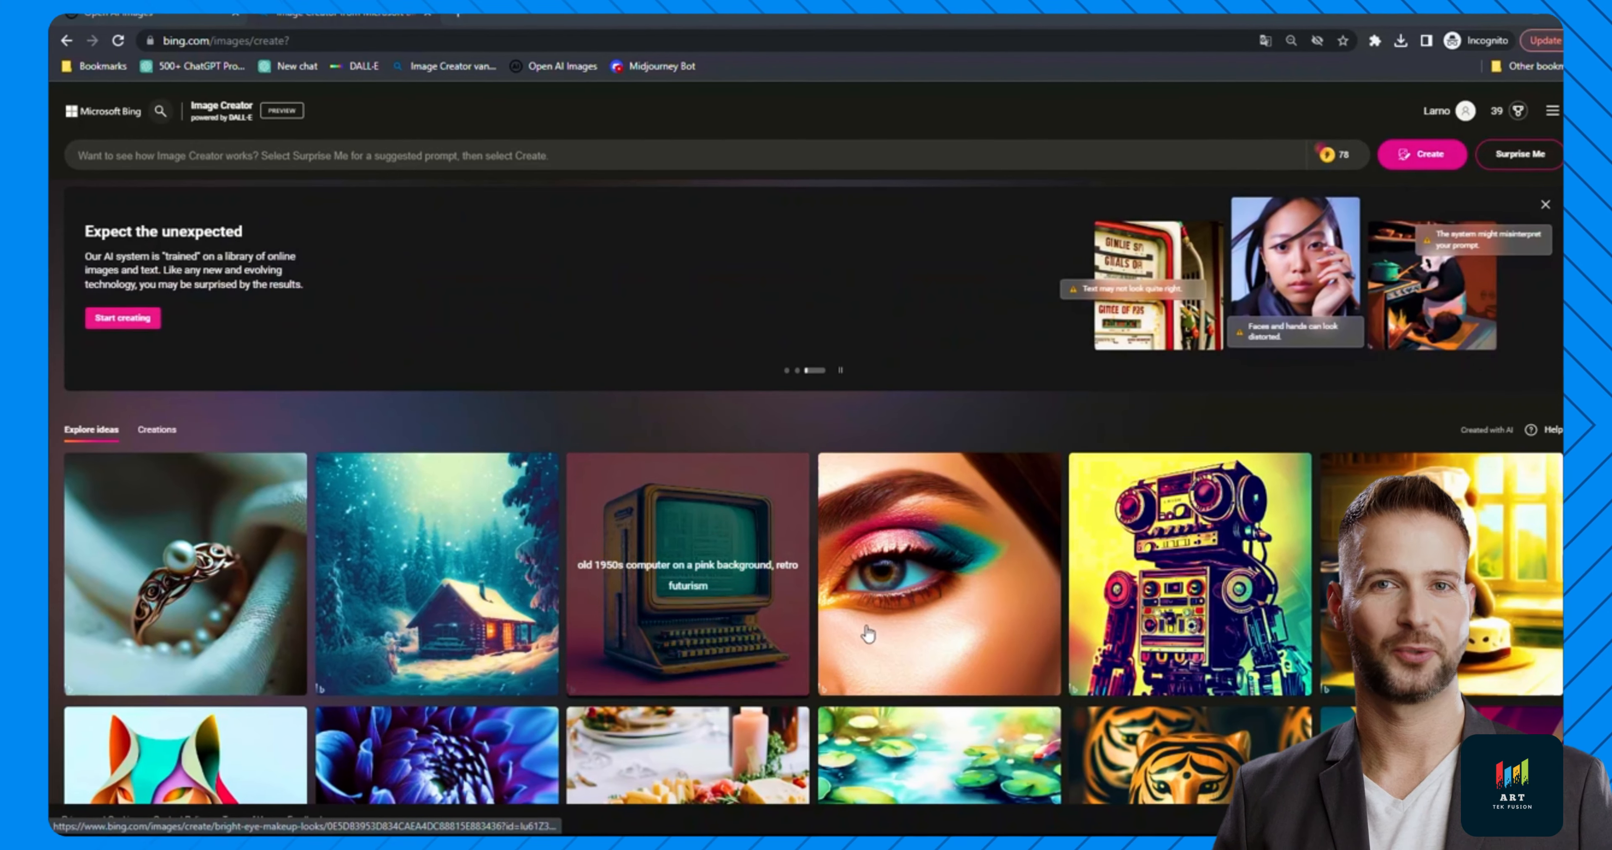
scroll(868, 633, "down", 2)
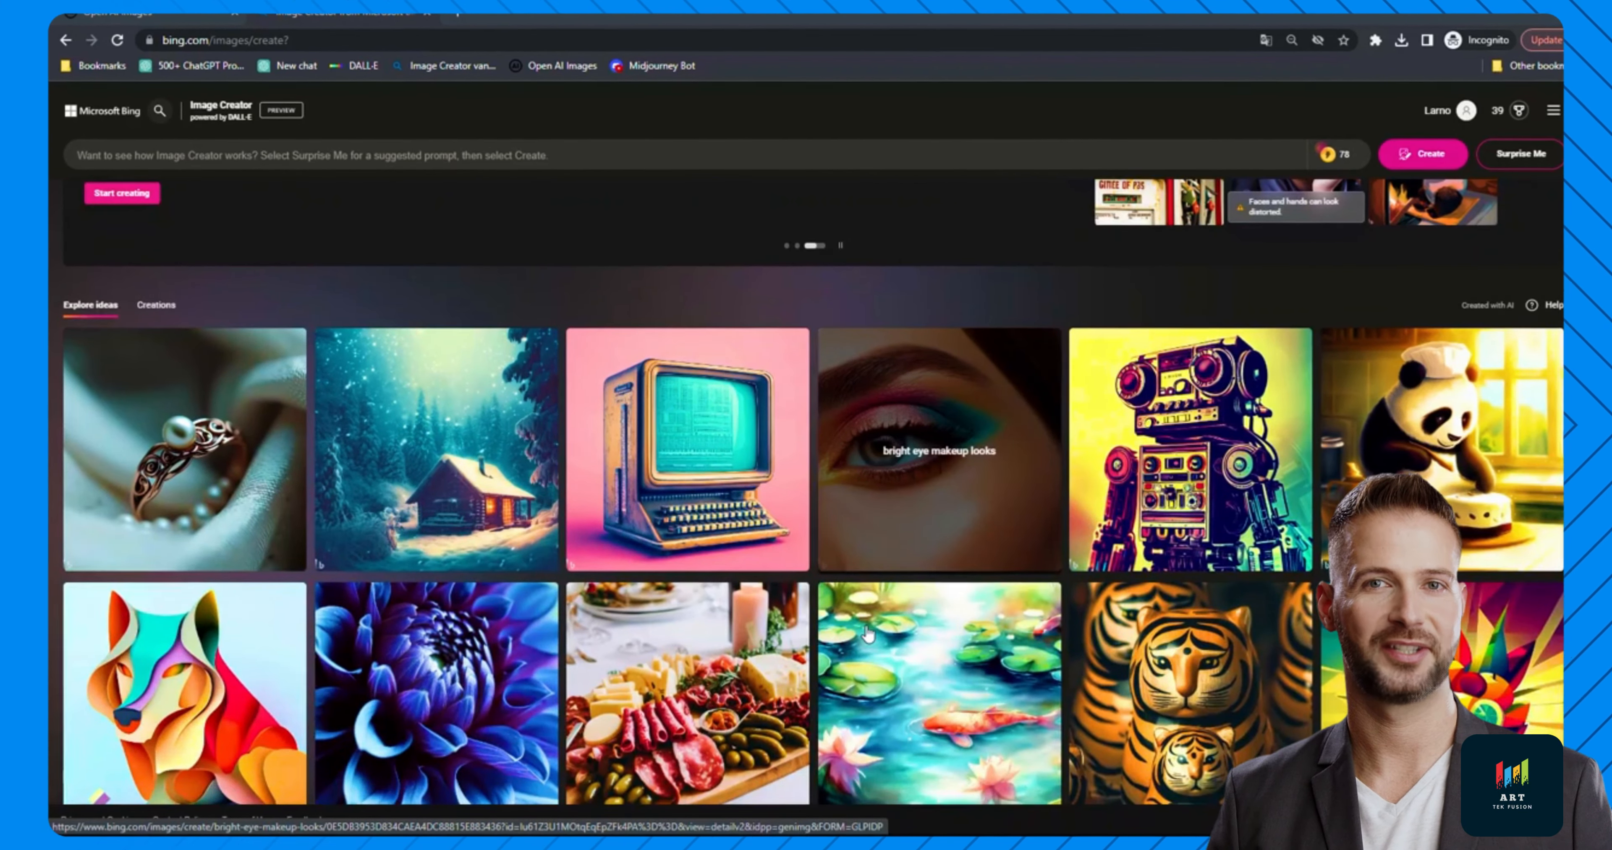
scroll(867, 633, "down", 2)
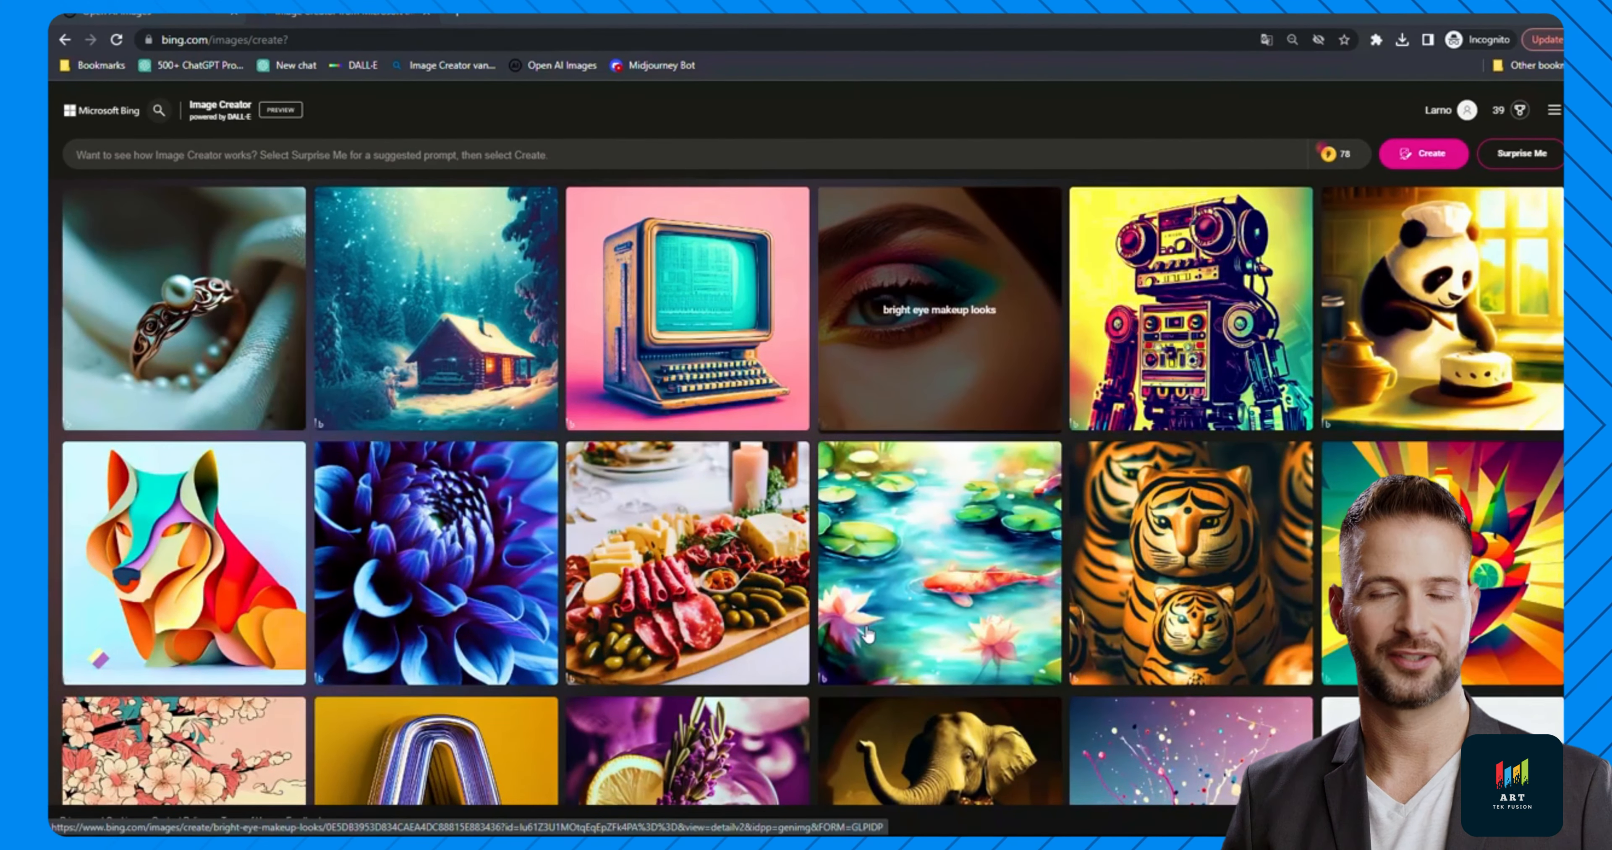
scroll(867, 634, "down", 5)
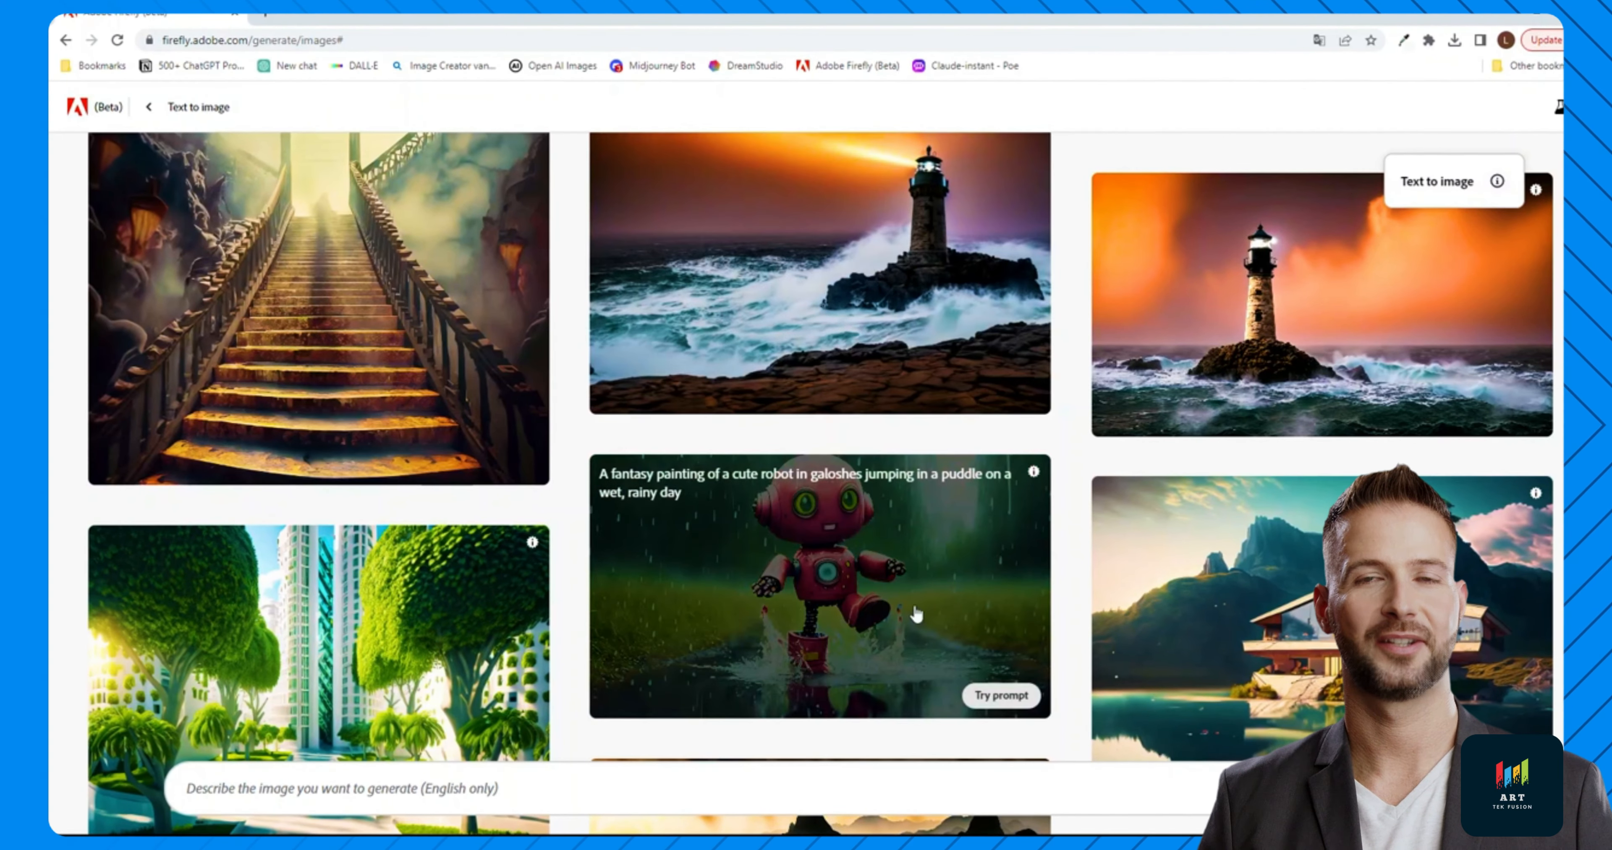
In Adobe Firefly, try the sample prompt of a cute robot in galoshes jumping in a puddle
left_click(1002, 694)
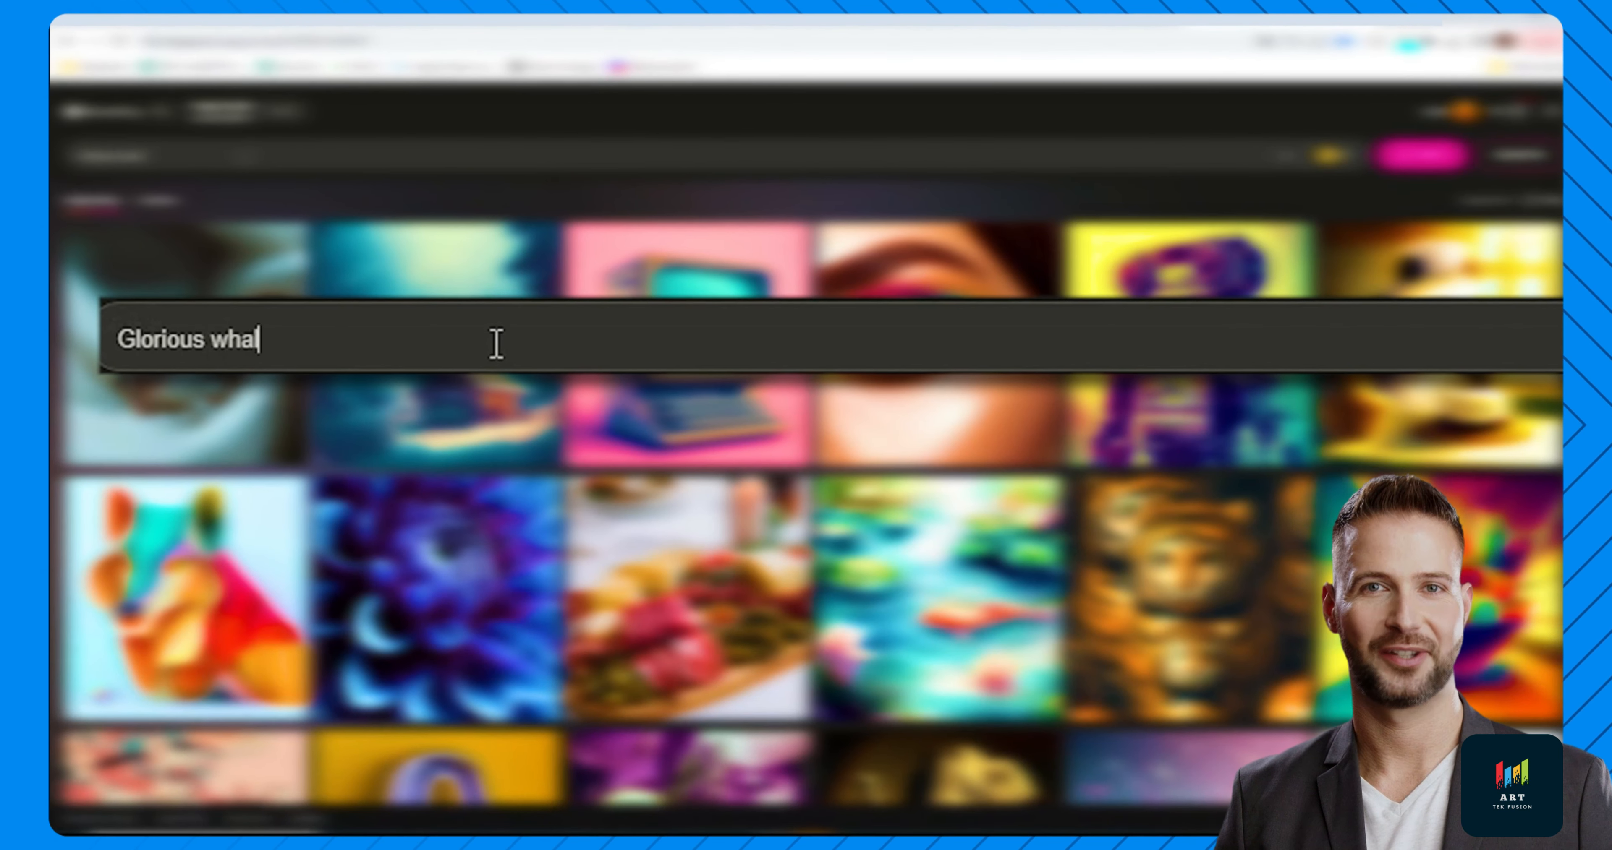
Generate Bing images from "Glorious whale flying on the moon, 1960s, photograph, 4k, vintage, long shot, sun in the background, from a distance, golden hour, epic, moon surface"
type(", 1960s, photograph, 4k, vintage, long shot, sun in the backgroun")
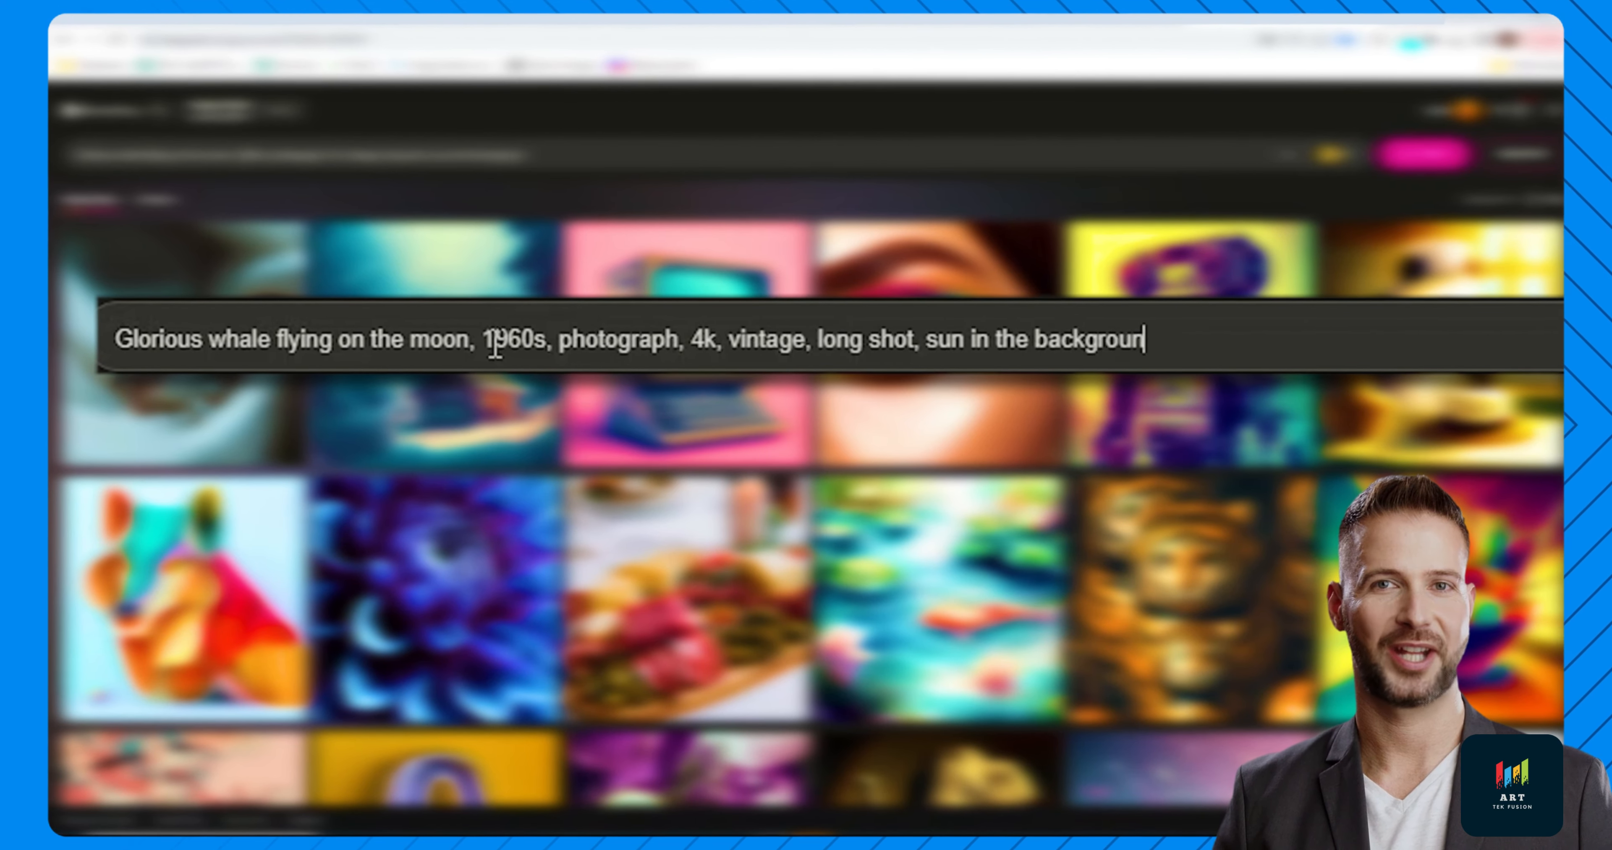
type("d, from a distance, gol")
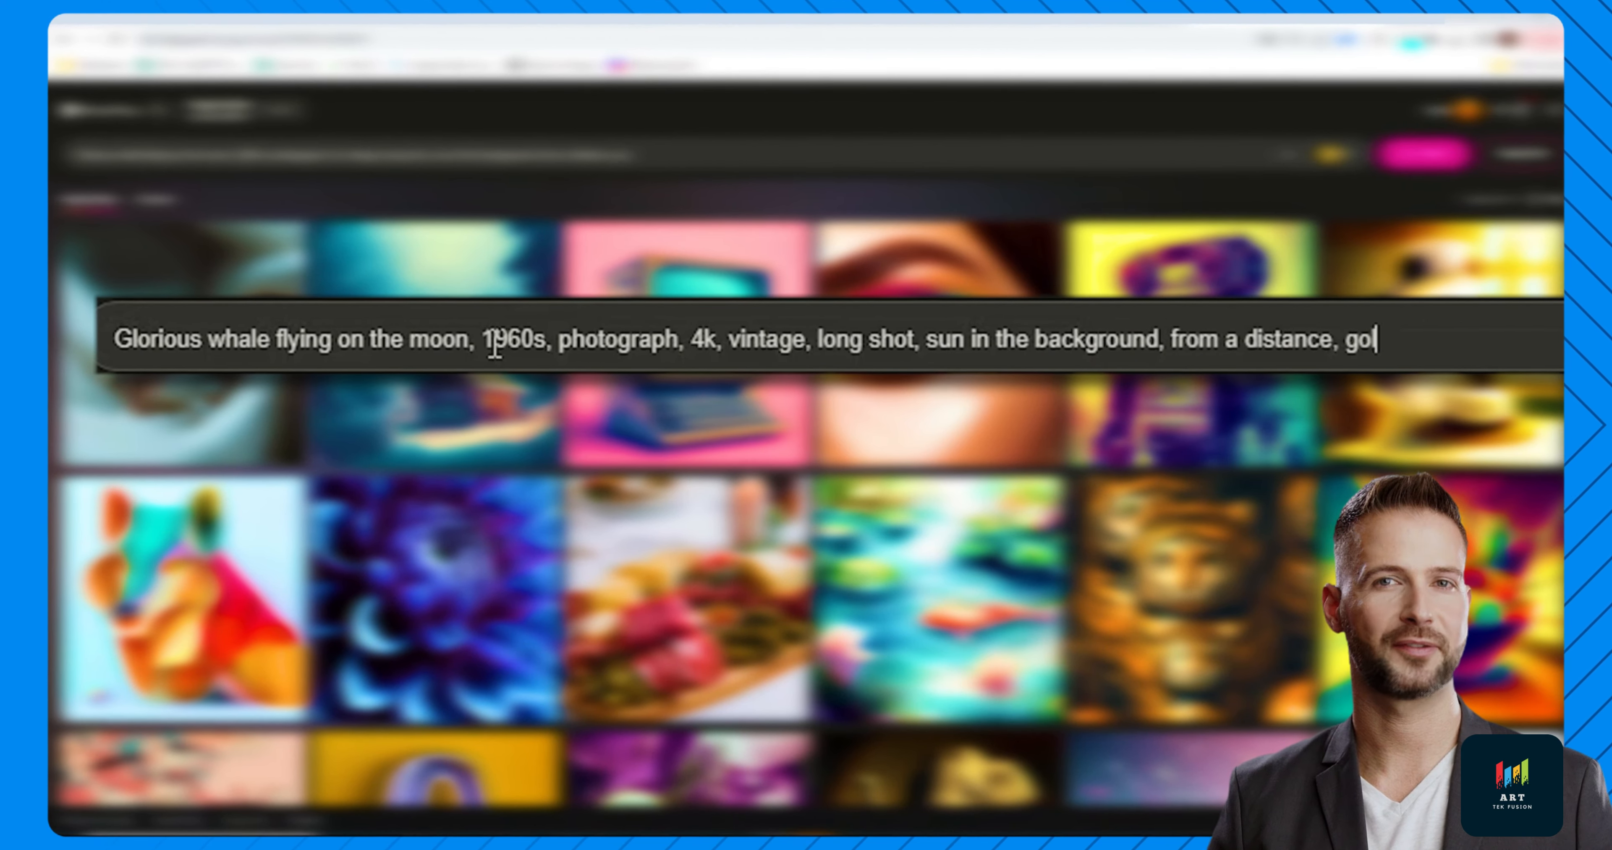
type("den hour, epic, moon surface")
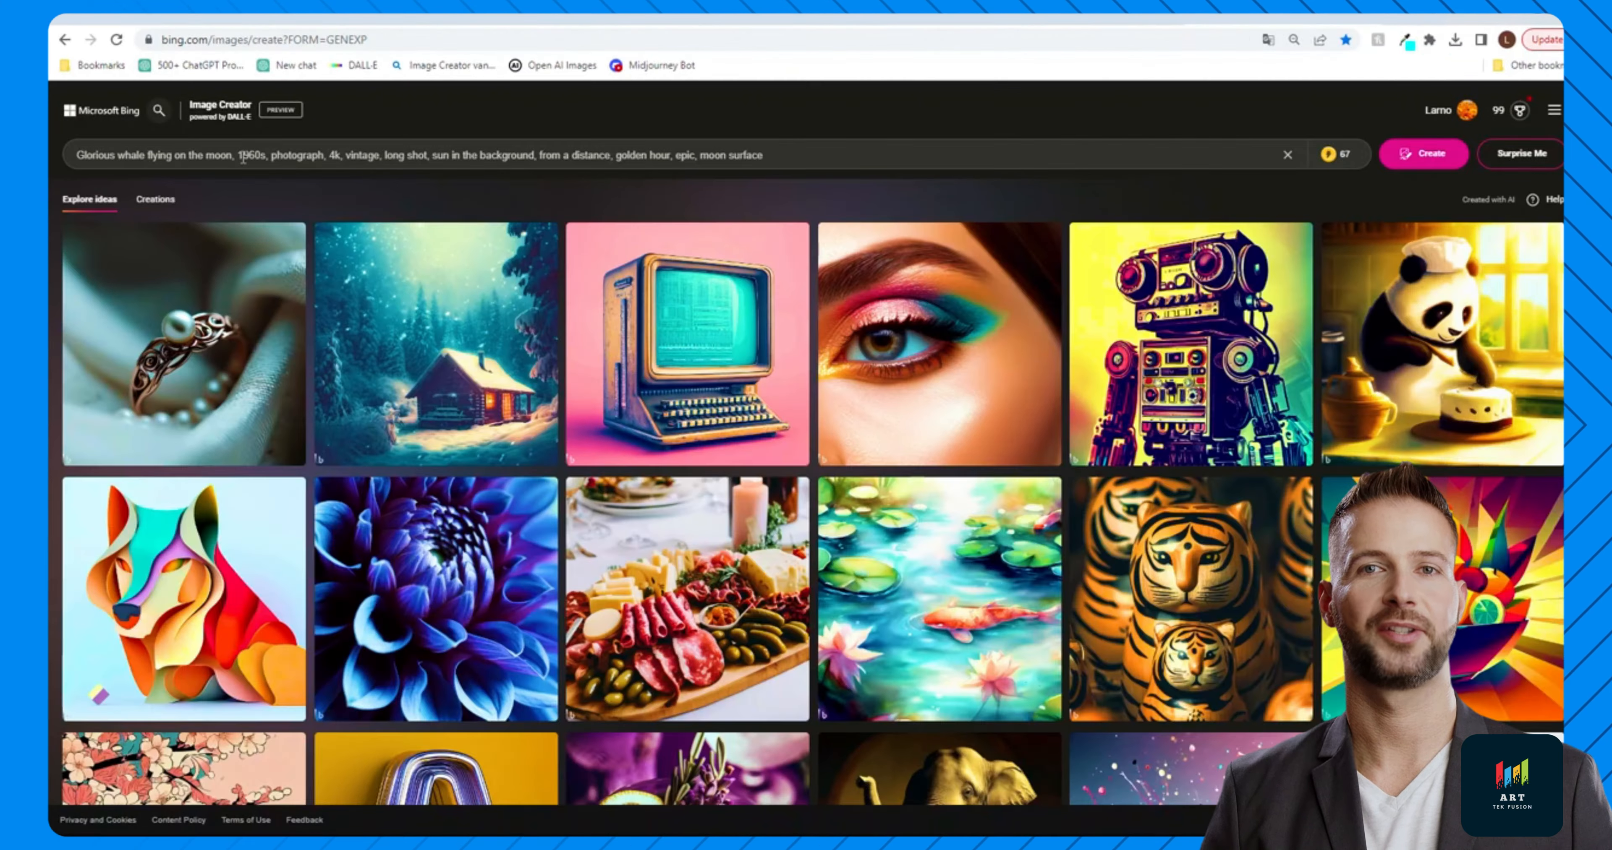
key("Return")
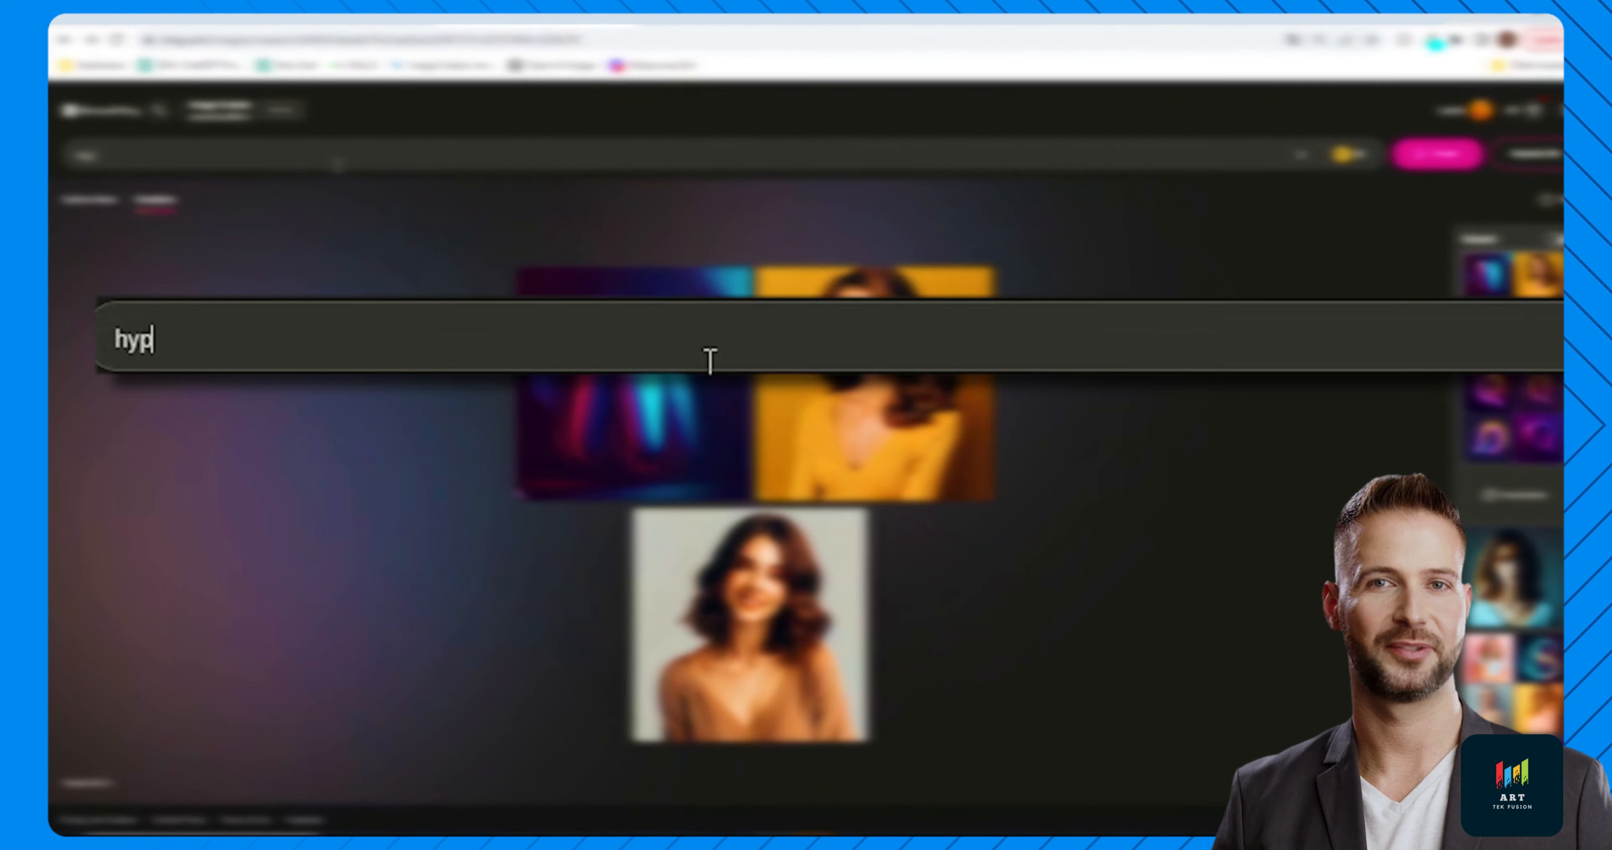
Generate images for the prompt "hyperbolic discounting visualized" and regenerate them twice
type("erbolic discounting visualized")
key("Return")
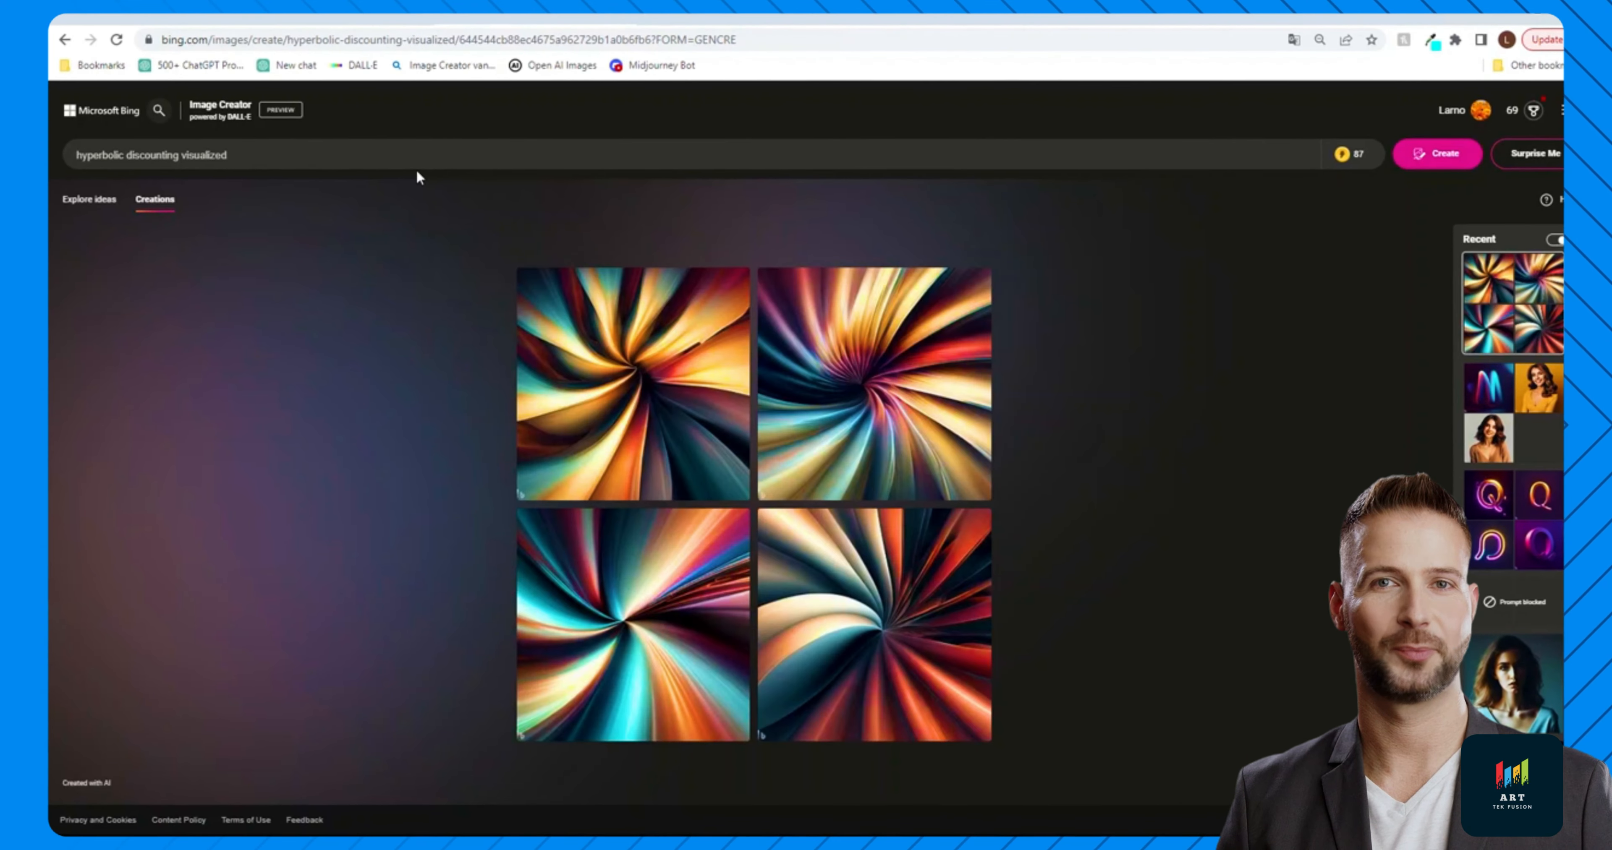
key("Return")
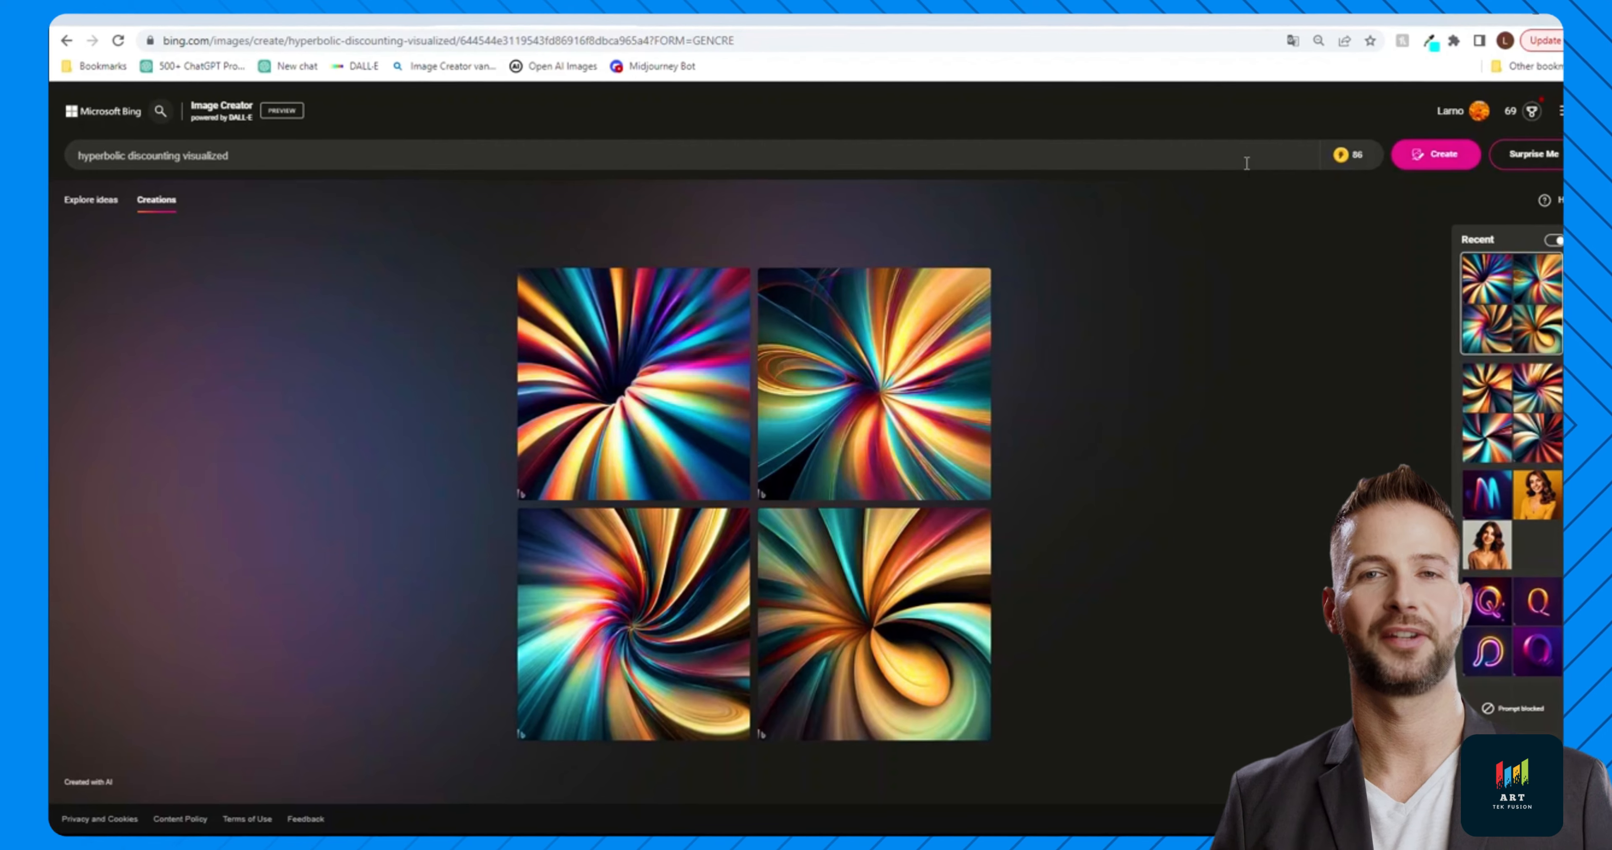
key("Return")
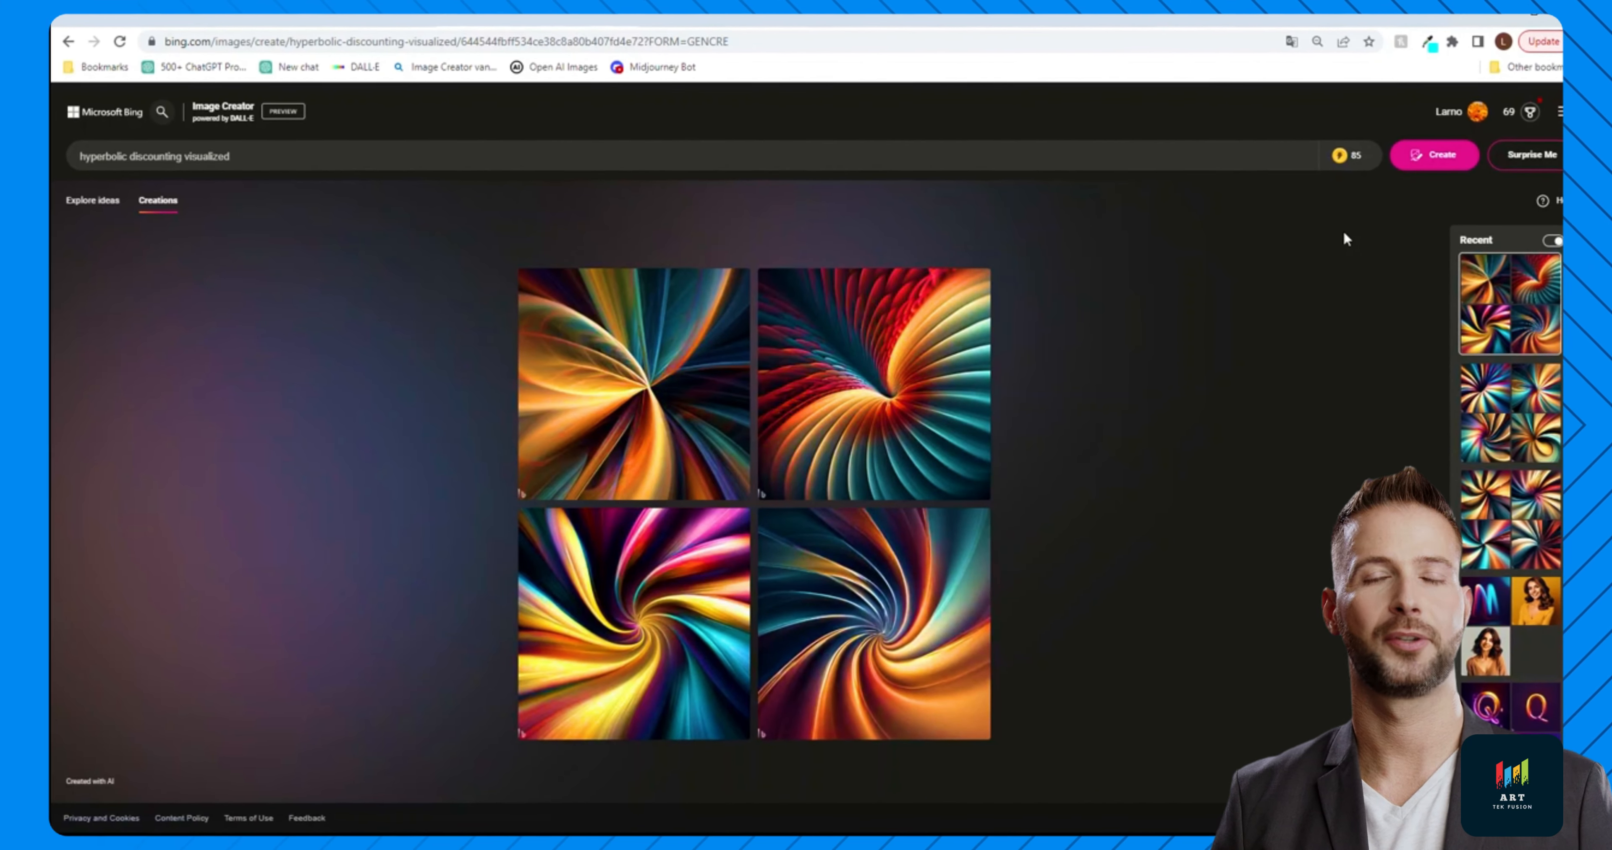
Replace the prompt with "dog wearing clothes" and run it twice to generate images
key("ctrl+a")
type("dog wearing clothes")
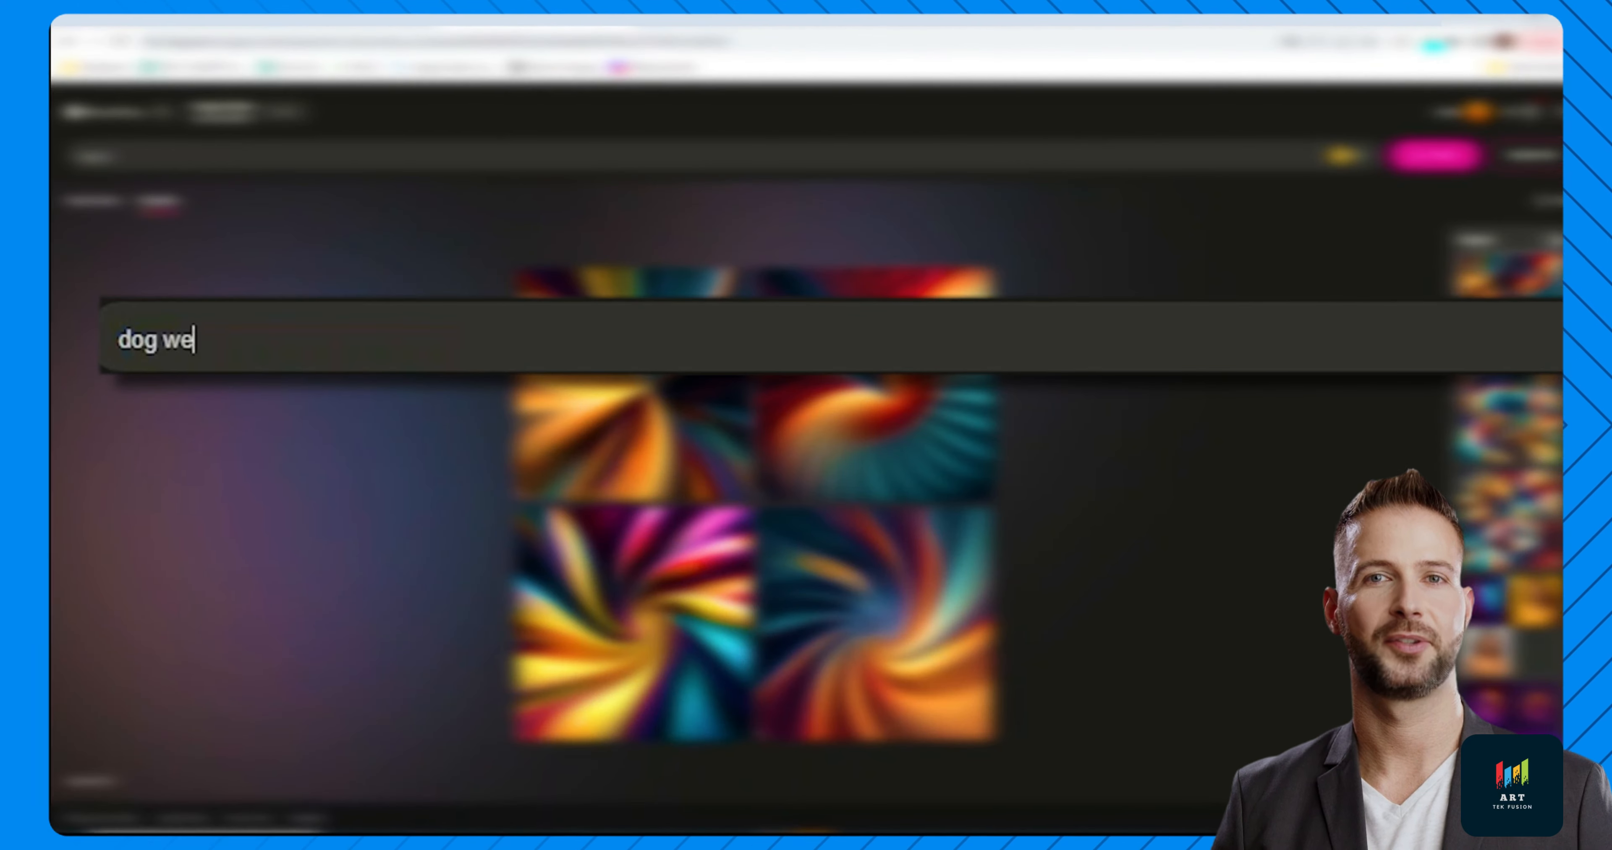
key("Return")
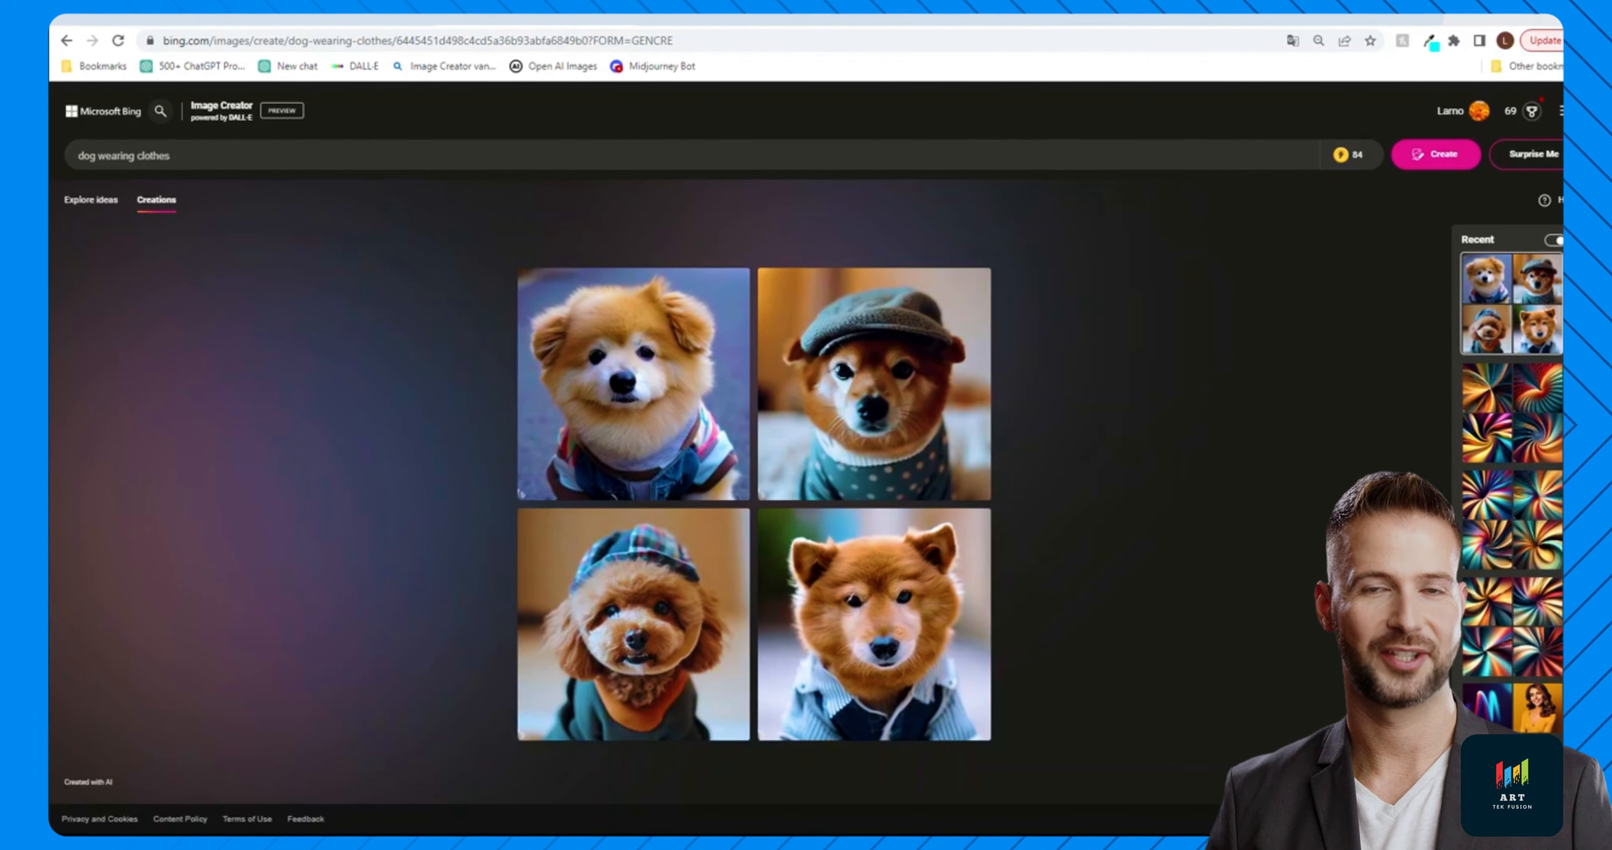
key("Return")
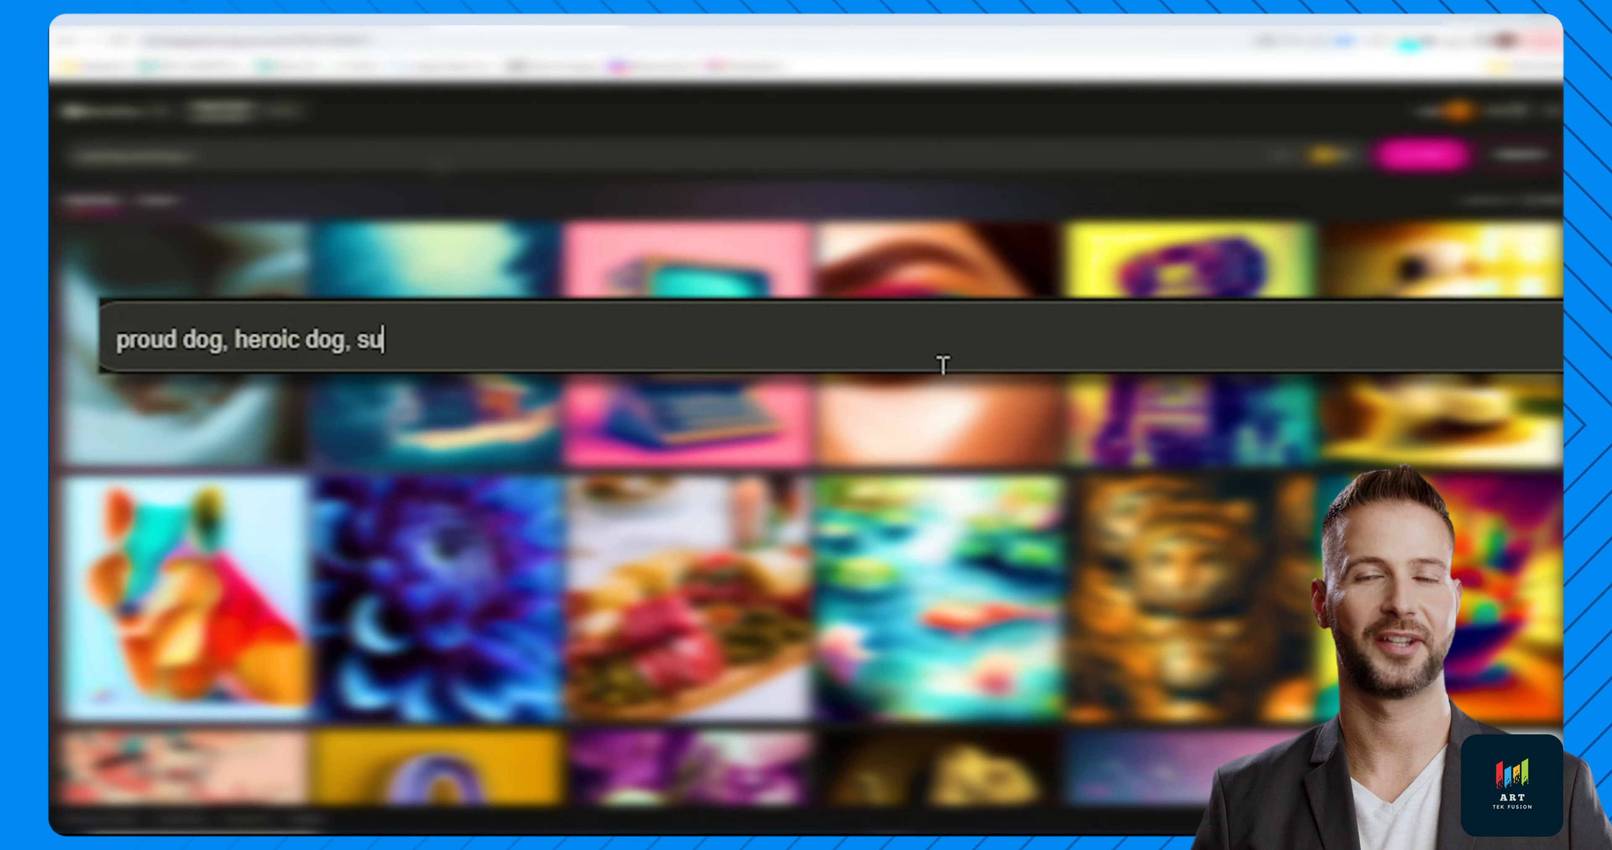
Complete the prompt as "proud dog, heroic dog, surrealism, expressionism, cubism" and generate images
type("sm, expressionism, cubism")
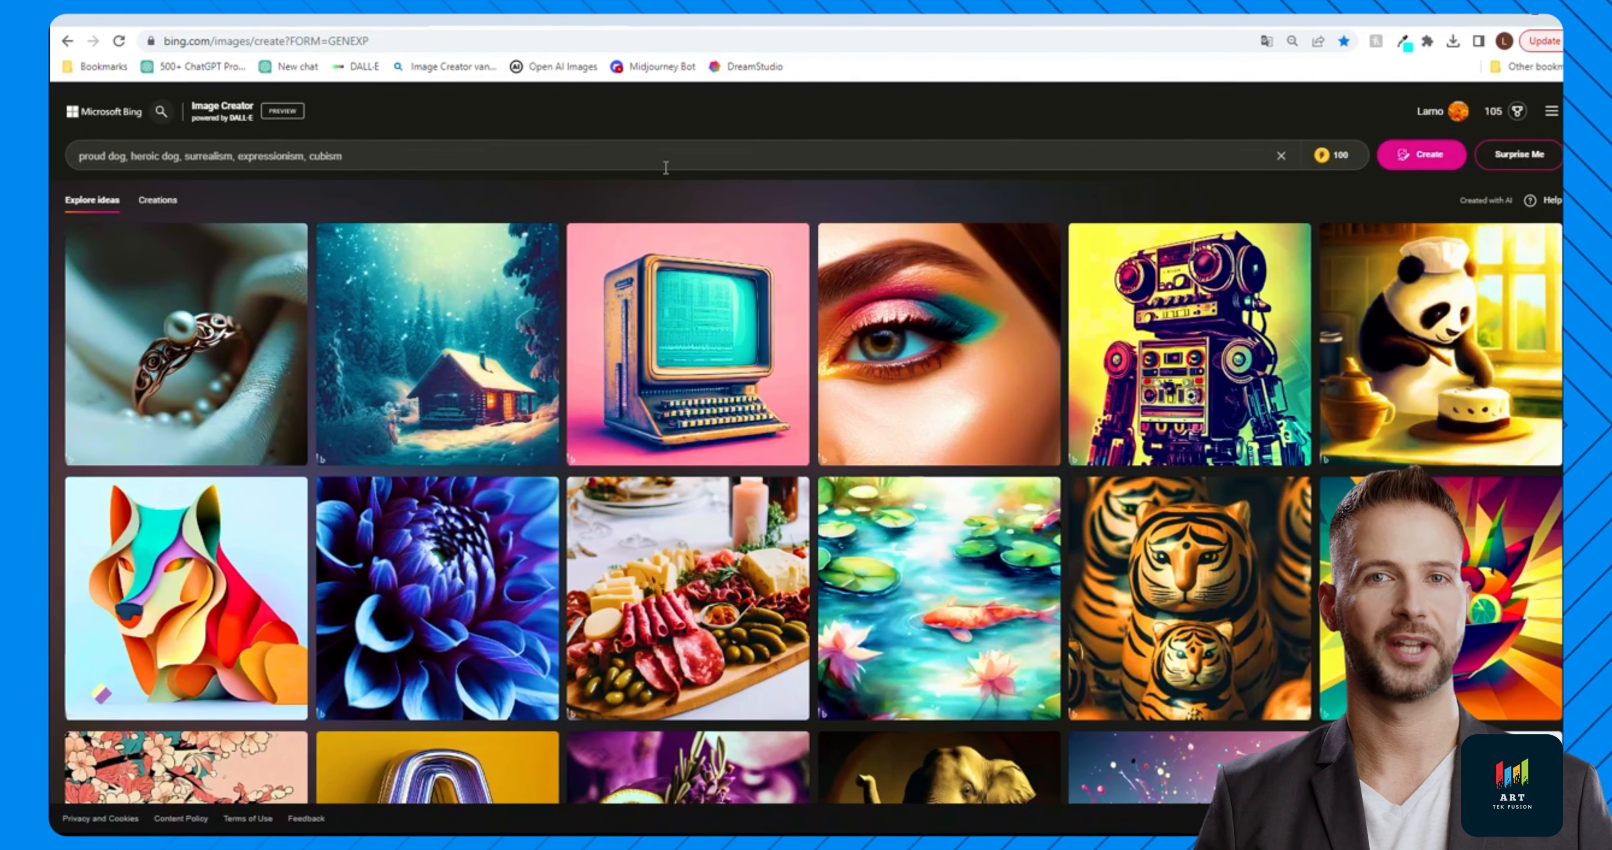
key("Return")
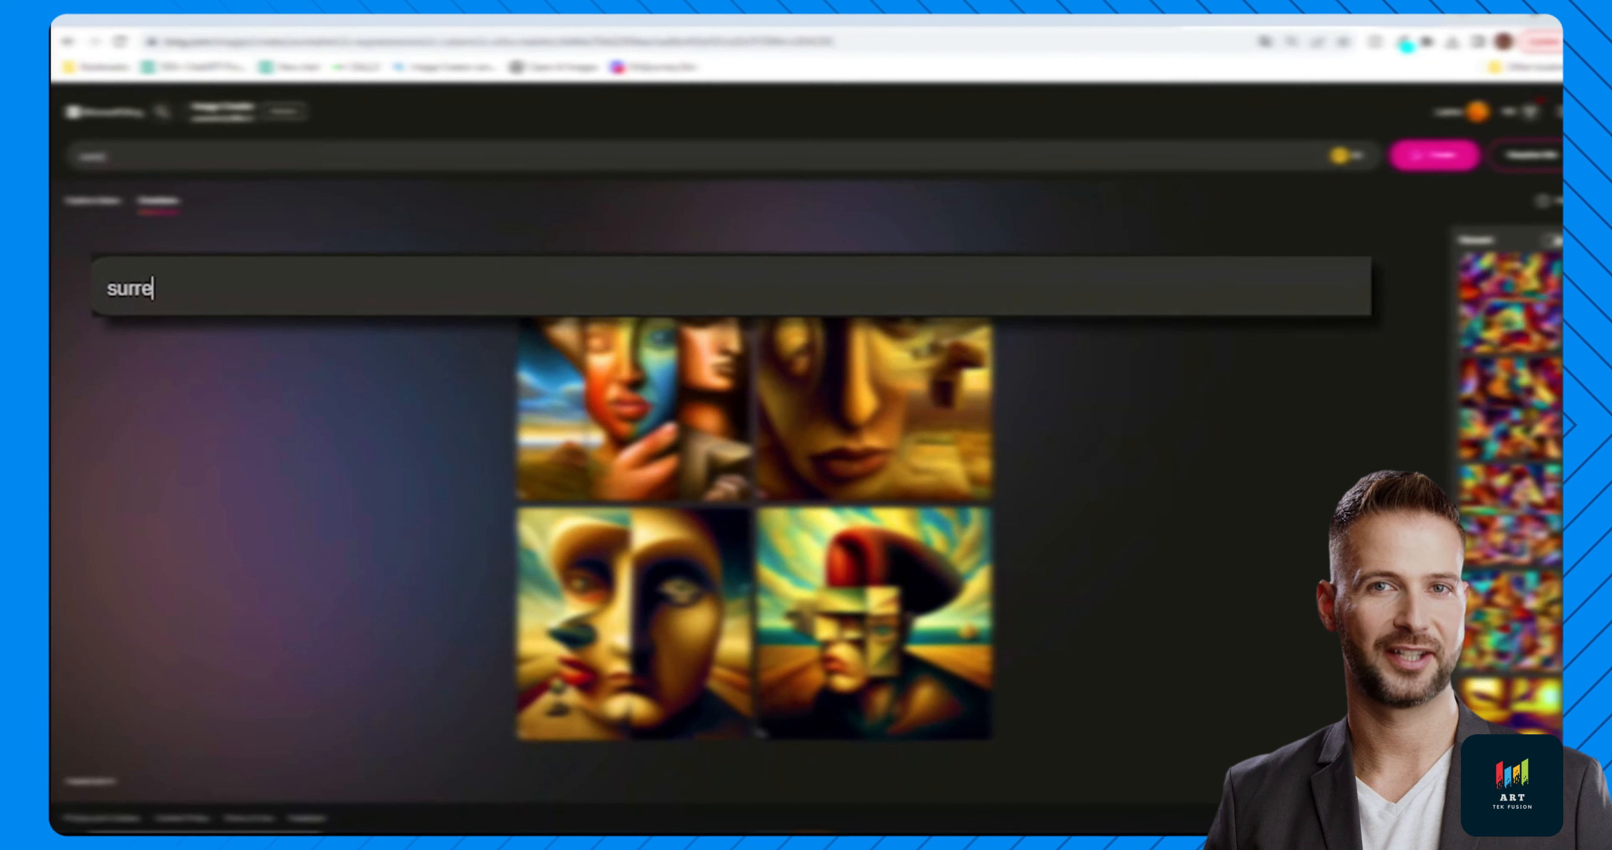
Generate images for "surrealism, cubism, expressionism, ultra realistic" and open the second result
type("al")
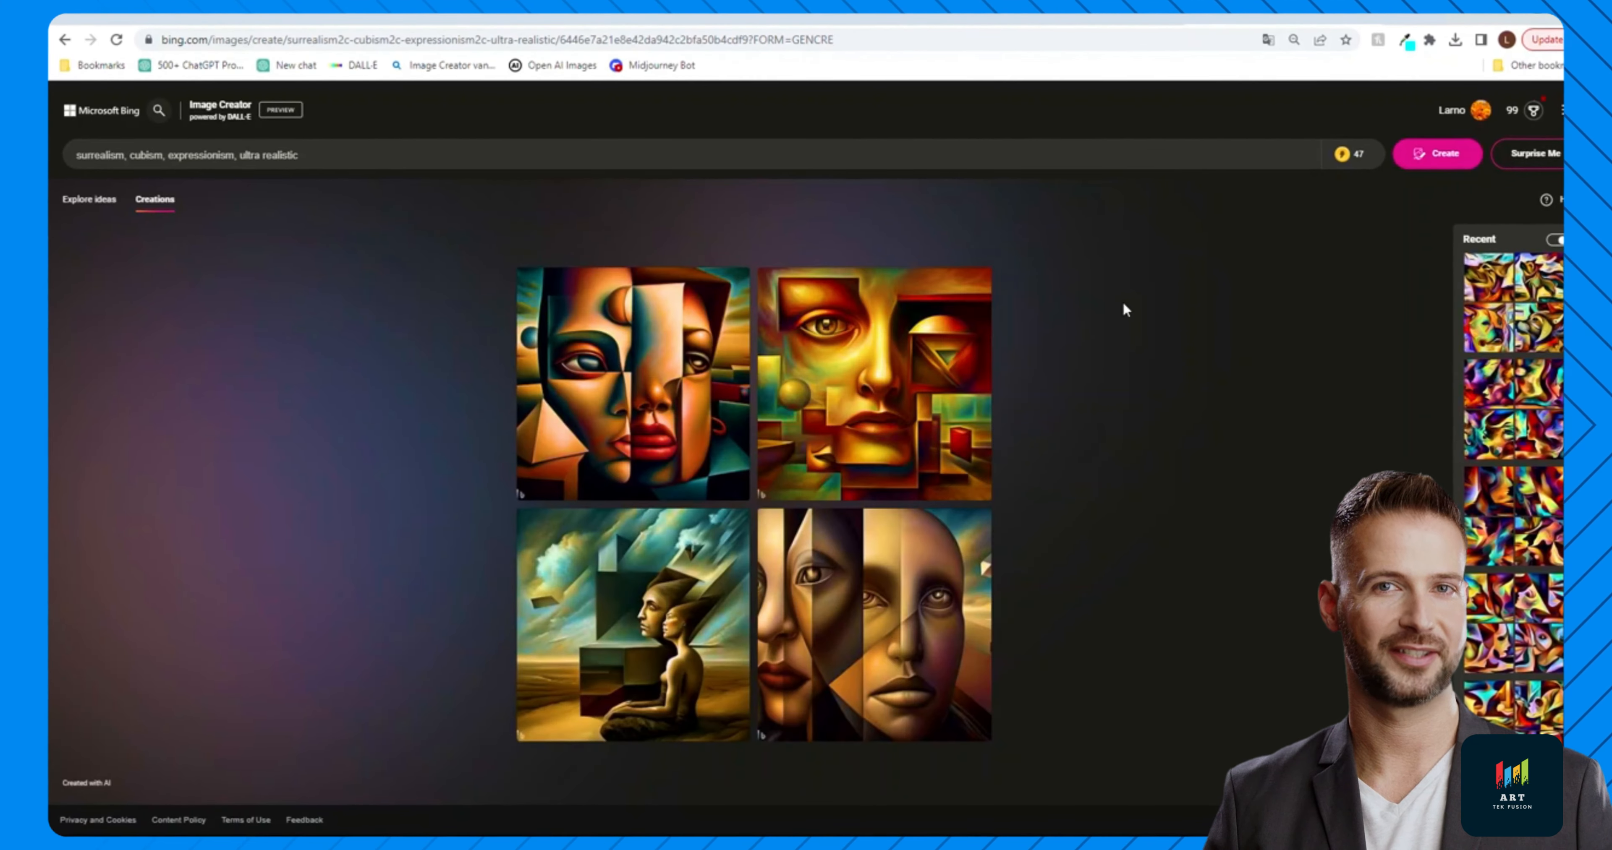
left_click(863, 430)
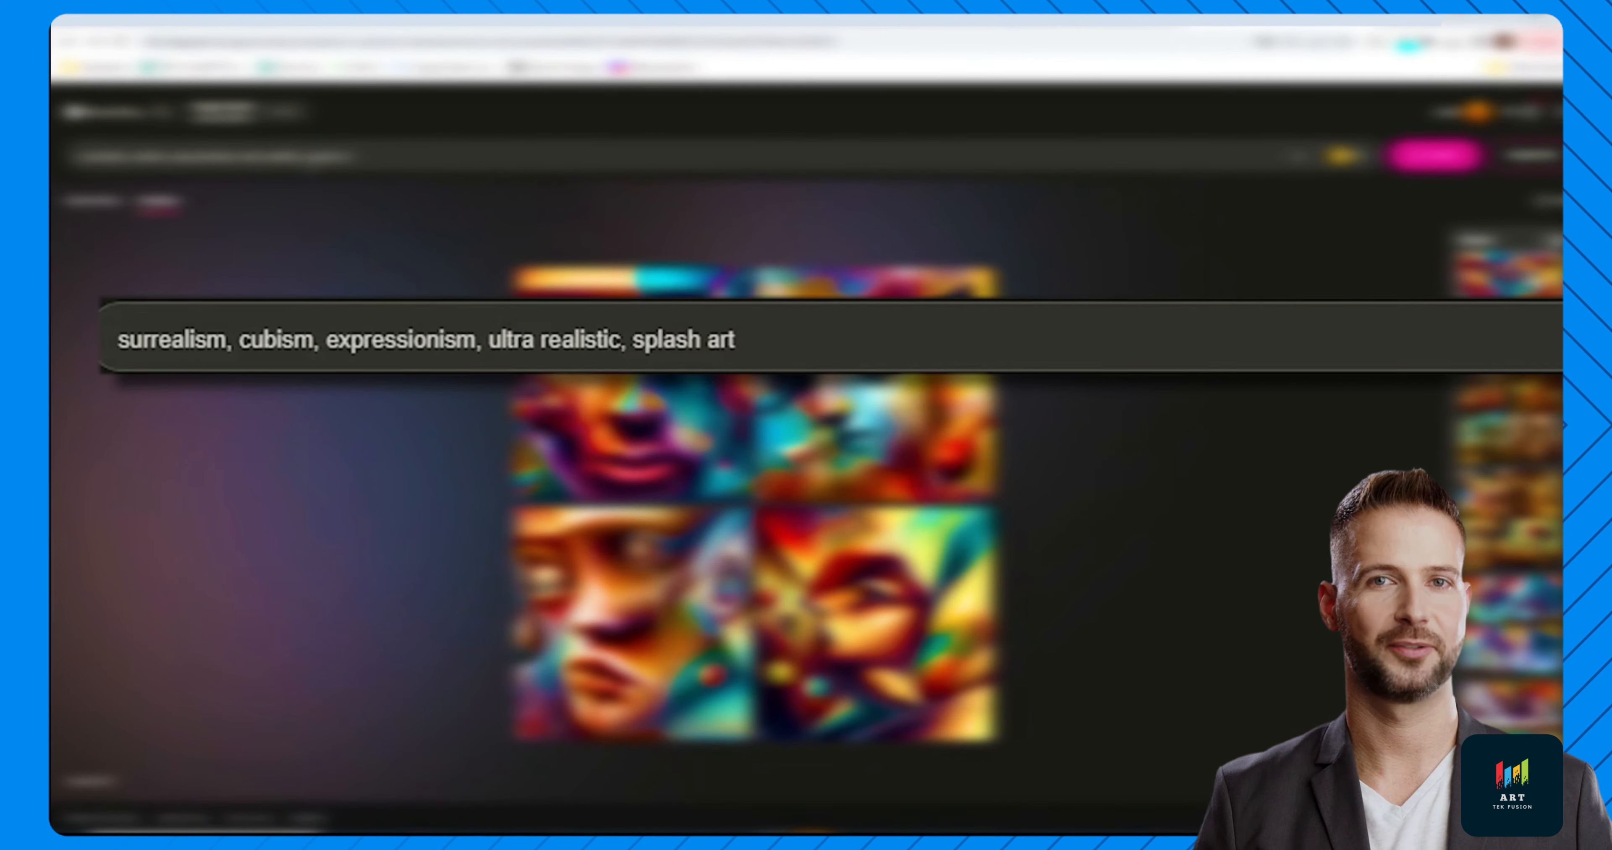
Extend the "splash art" prompt with "digital art" and "neon", generating images each time, and open the first result
type(",")
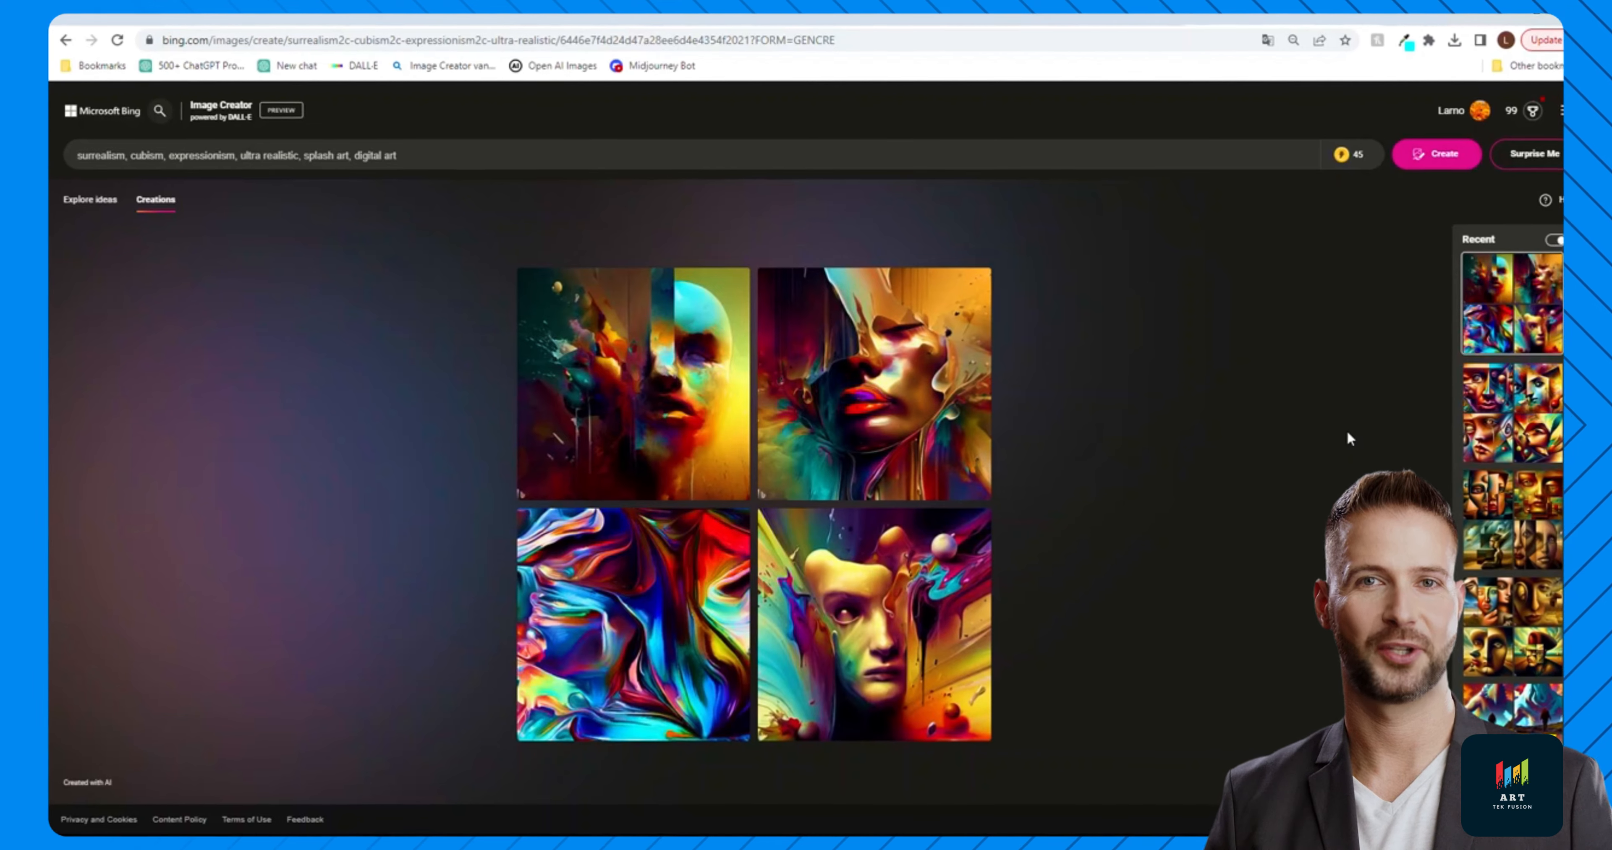
type(", neon")
key("Return")
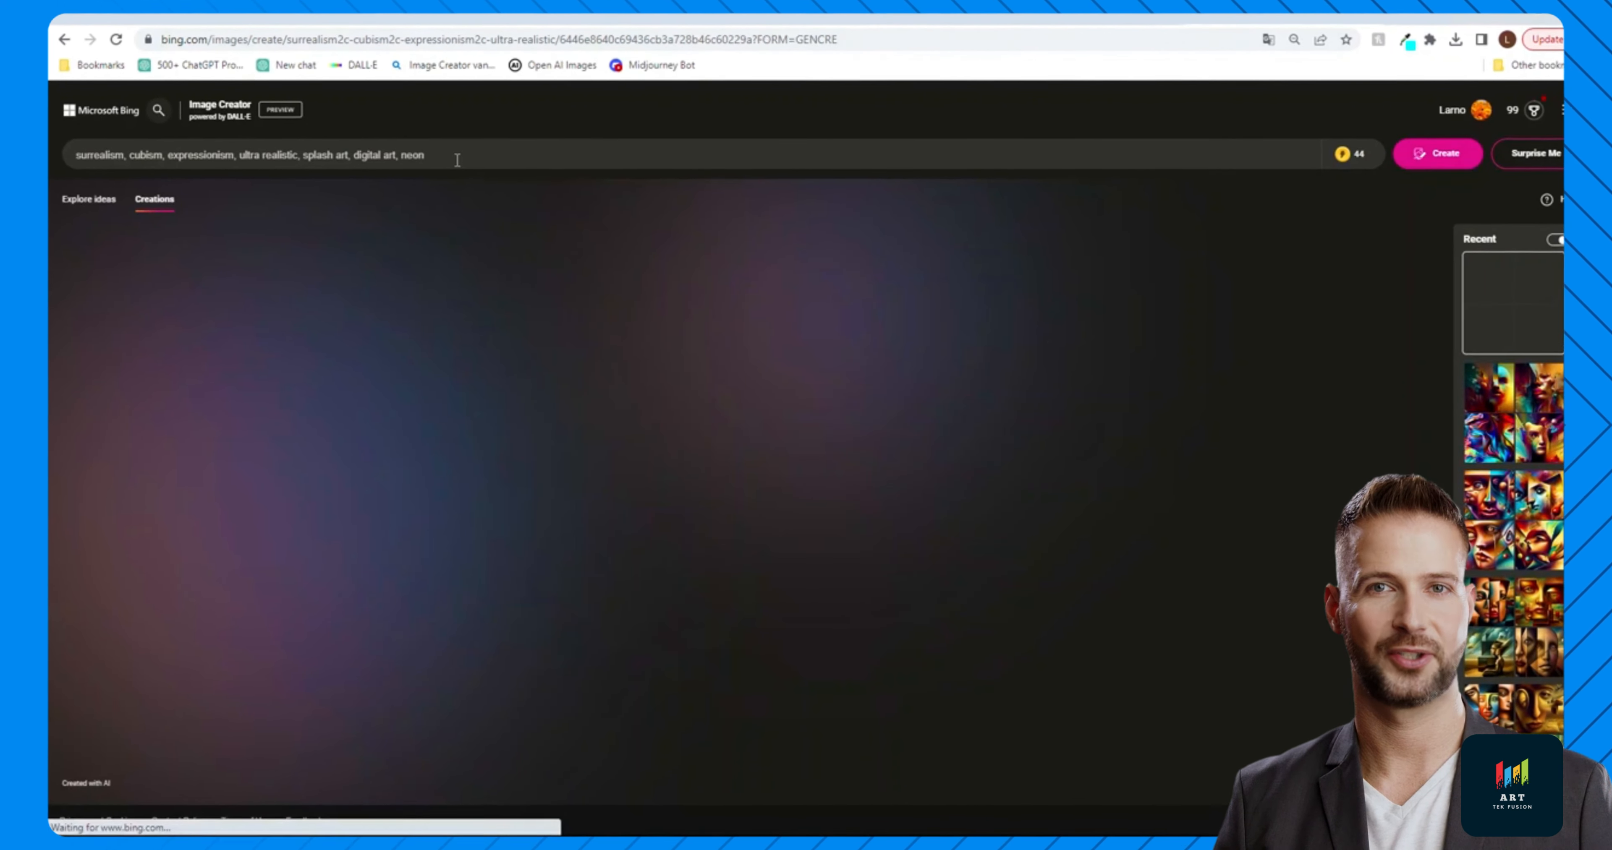
left_click(669, 414)
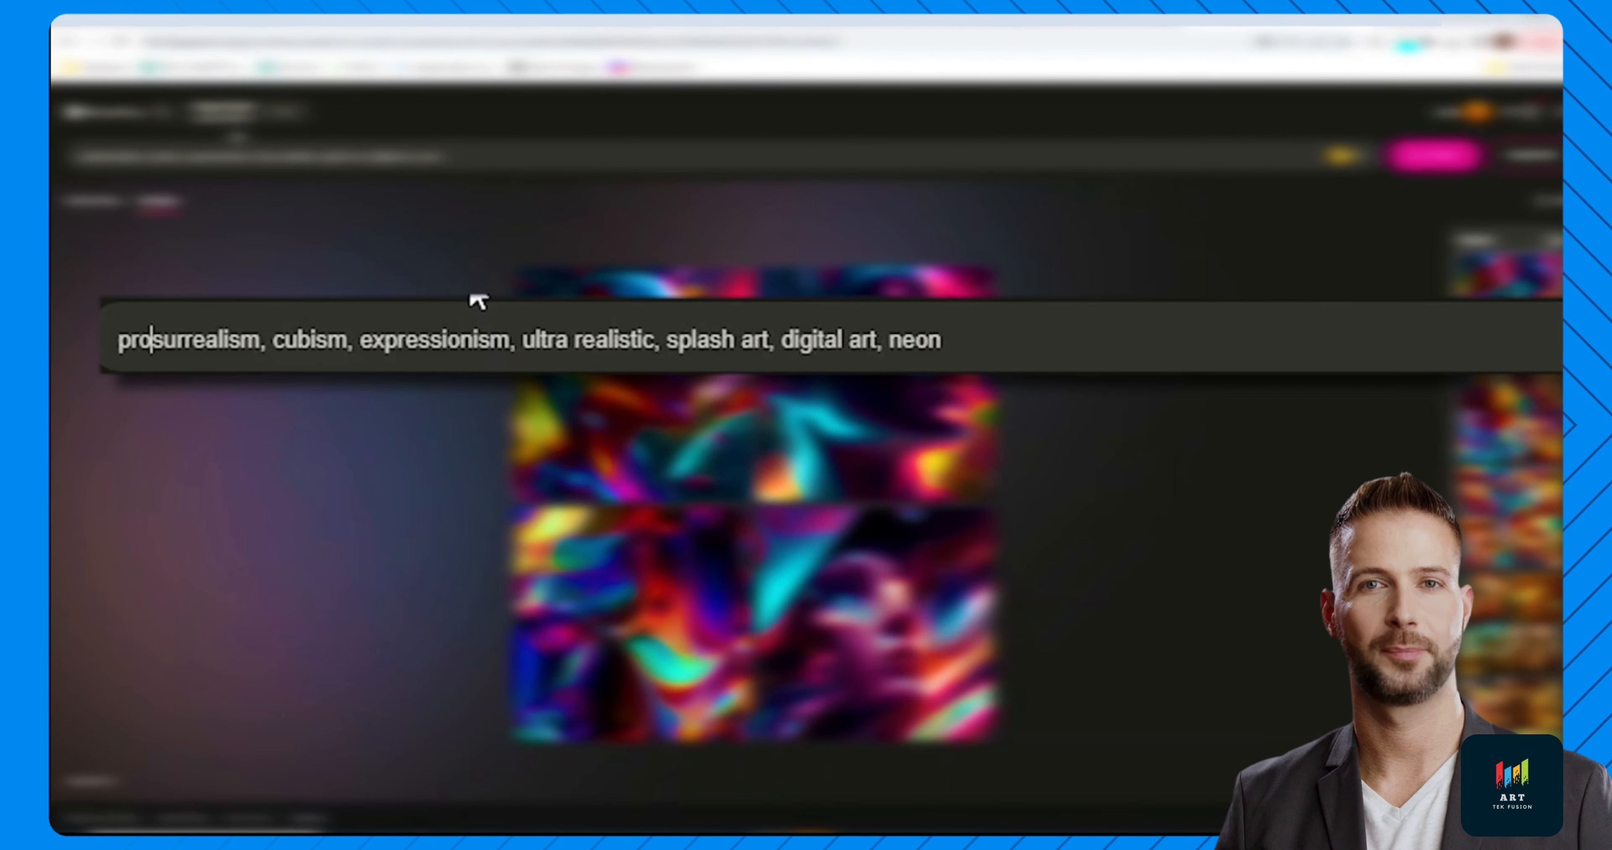
Add "proud dog, heroic dog," before "surrealism" in the prompt, generate images and open the first result
type("ud dog, heroic dog")
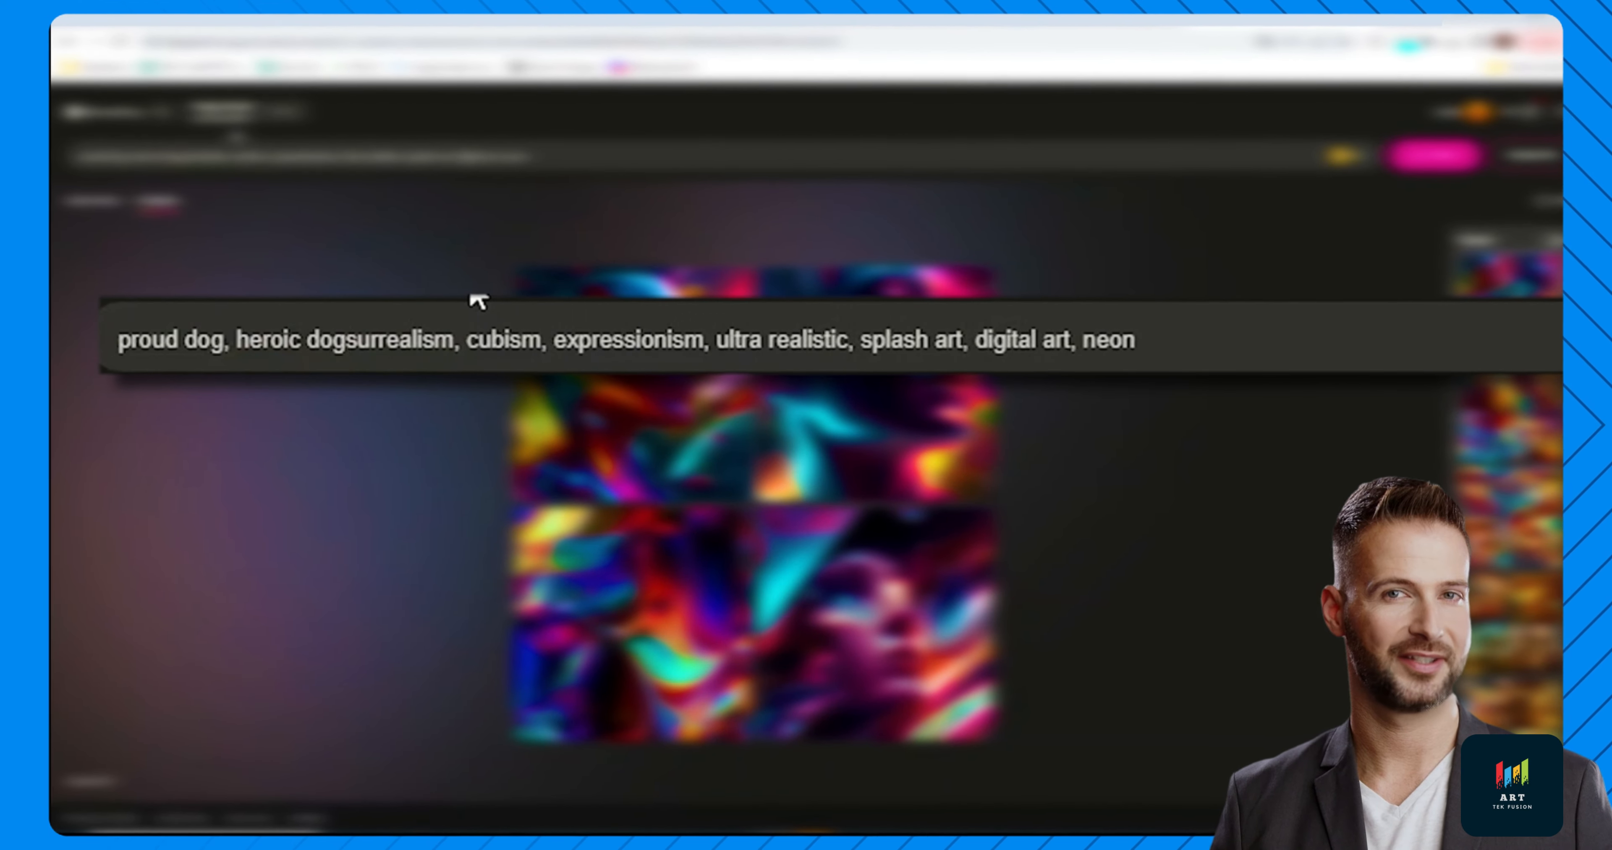
type(",")
key("Return")
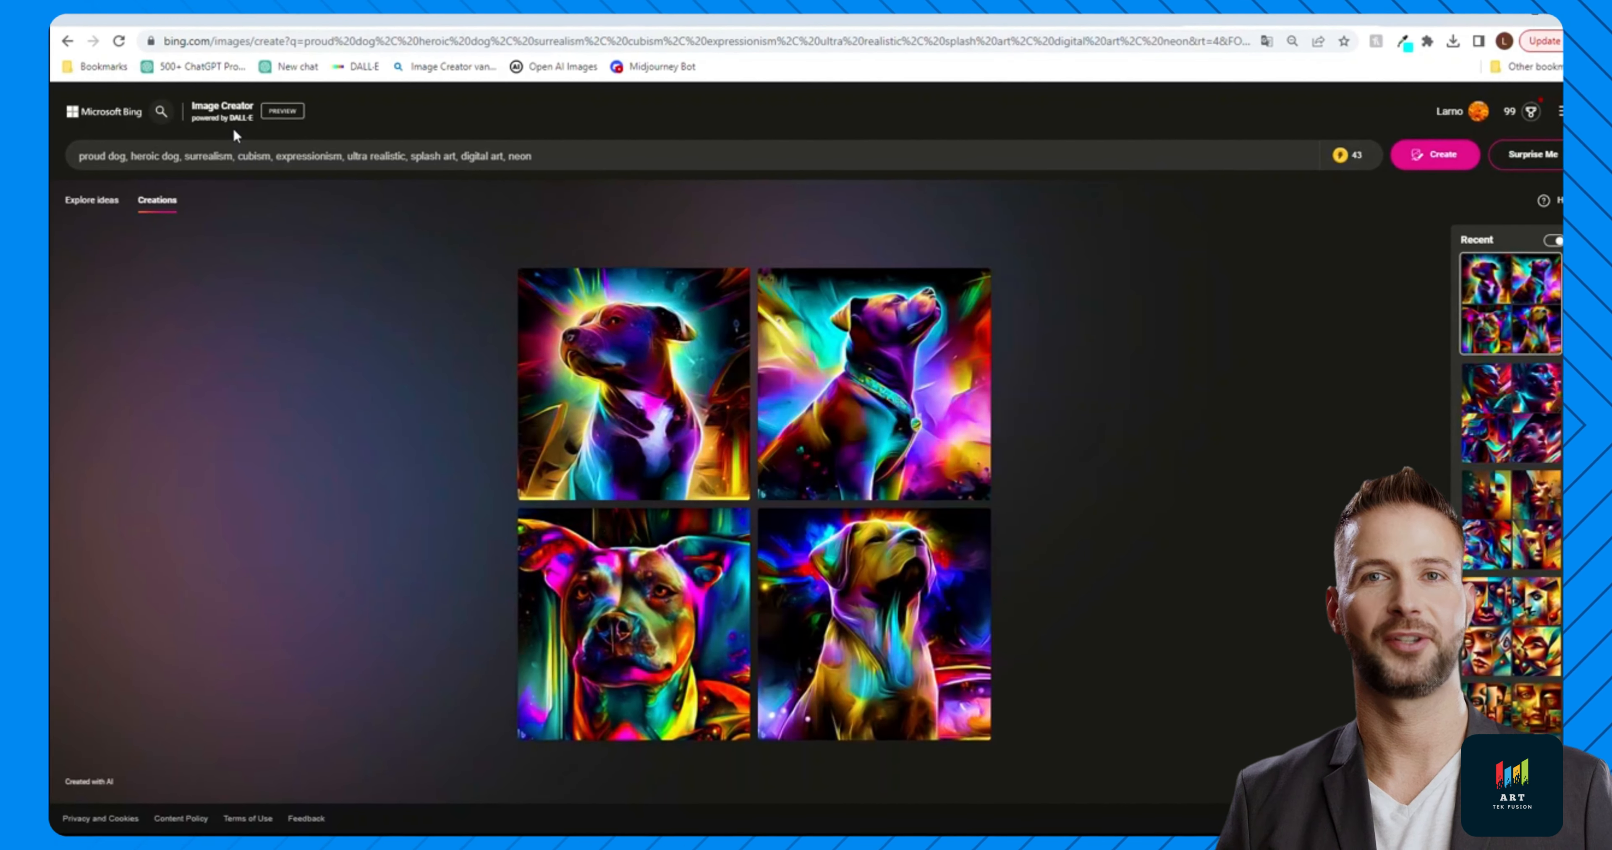
left_click(537, 423)
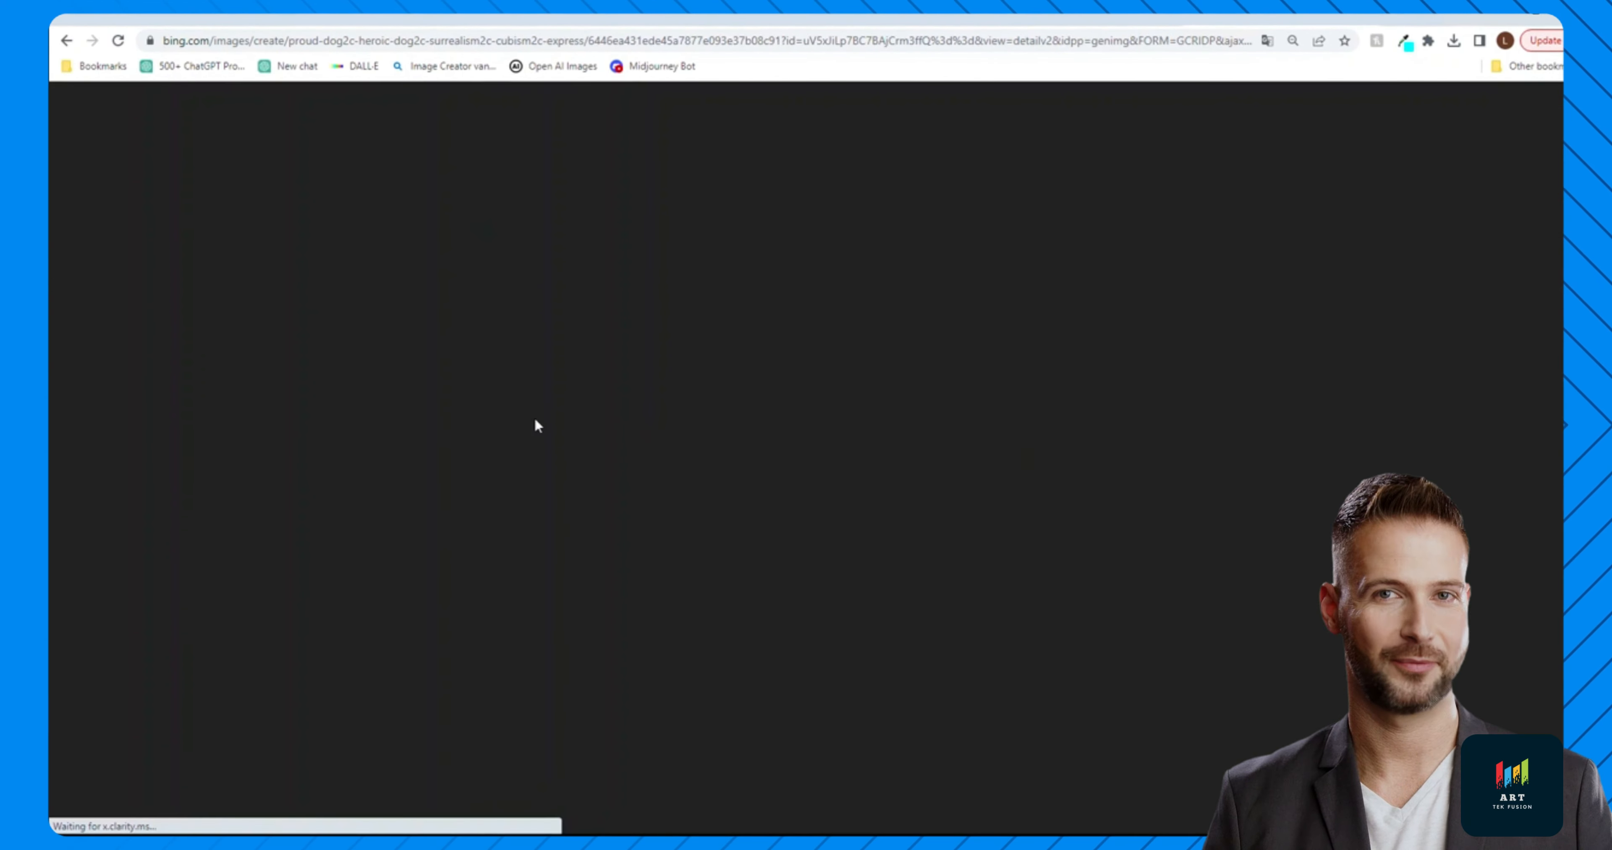
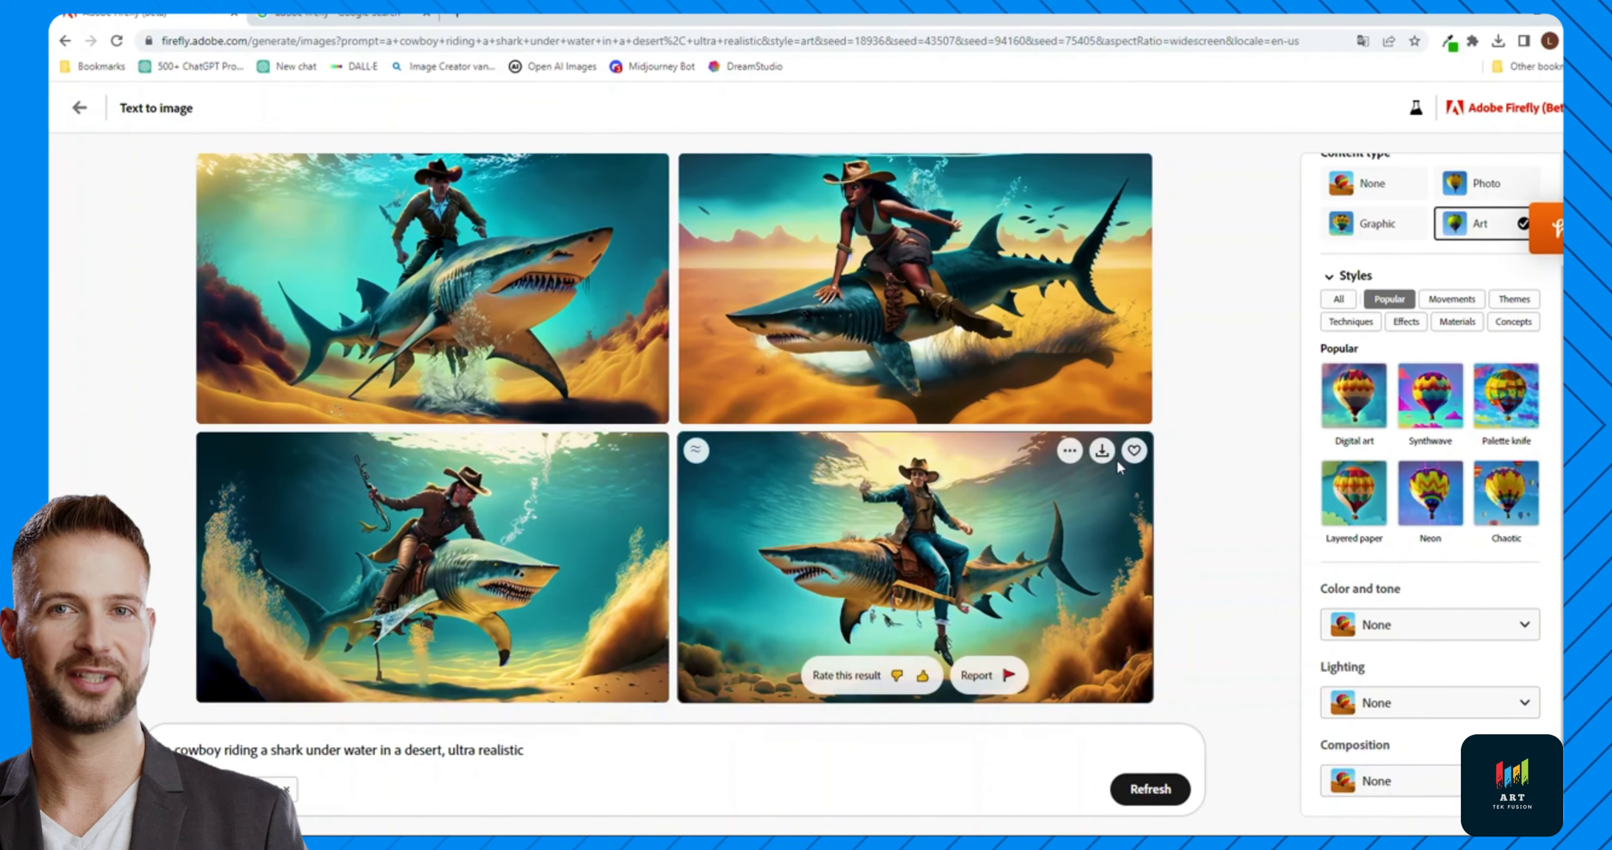
Generate the cowboy-riding-a-shark images with the Hyper realistic theme in place of "ultra realistic" in the prompt
scroll(1427, 438, "up", 2)
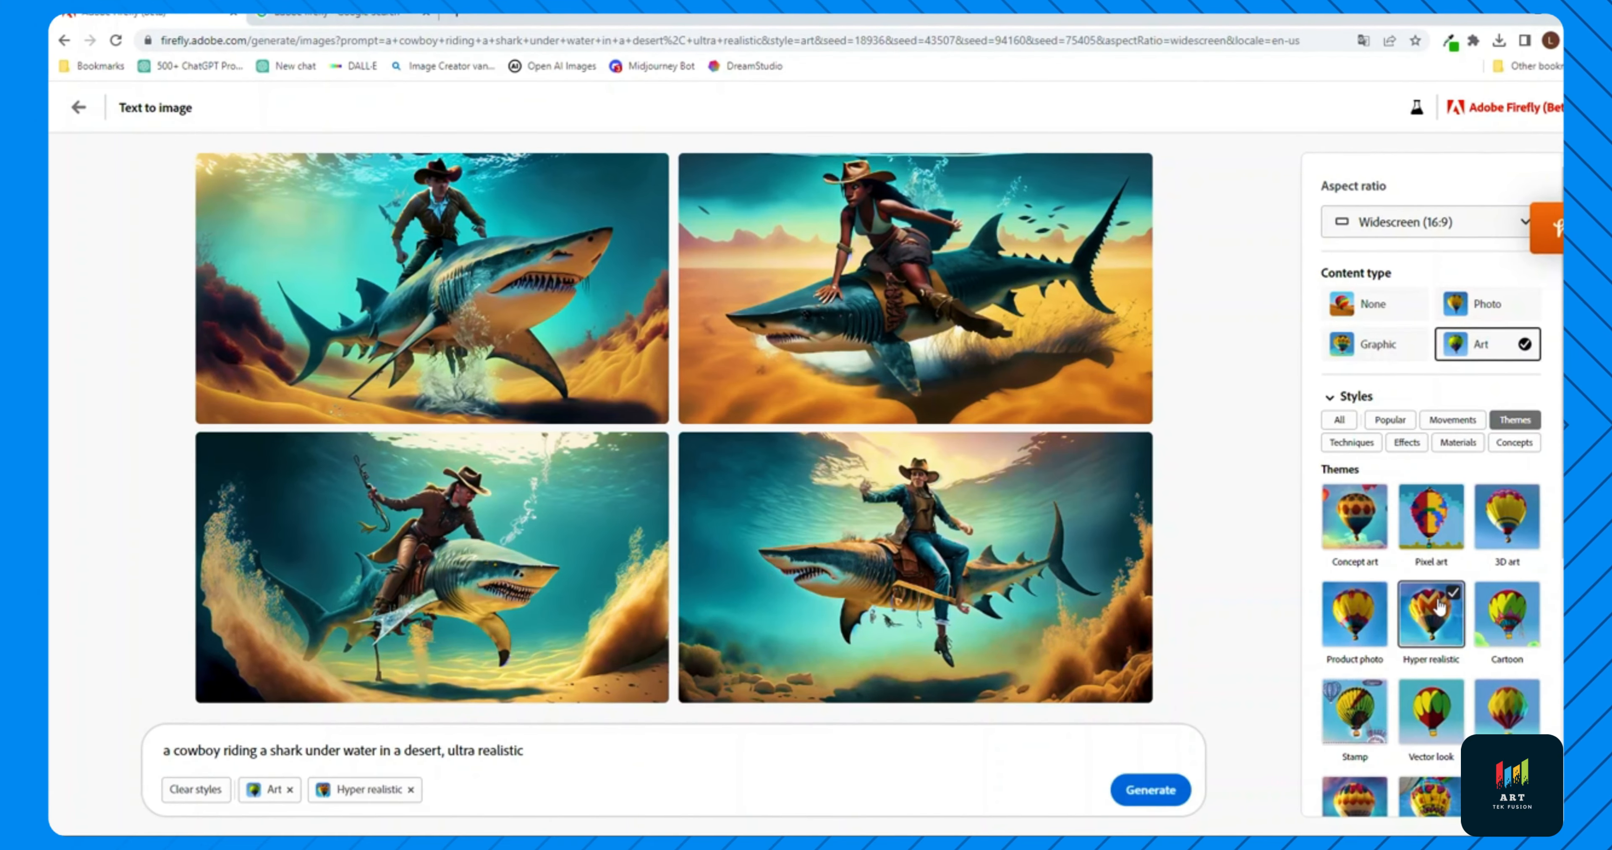
left_click(1164, 791)
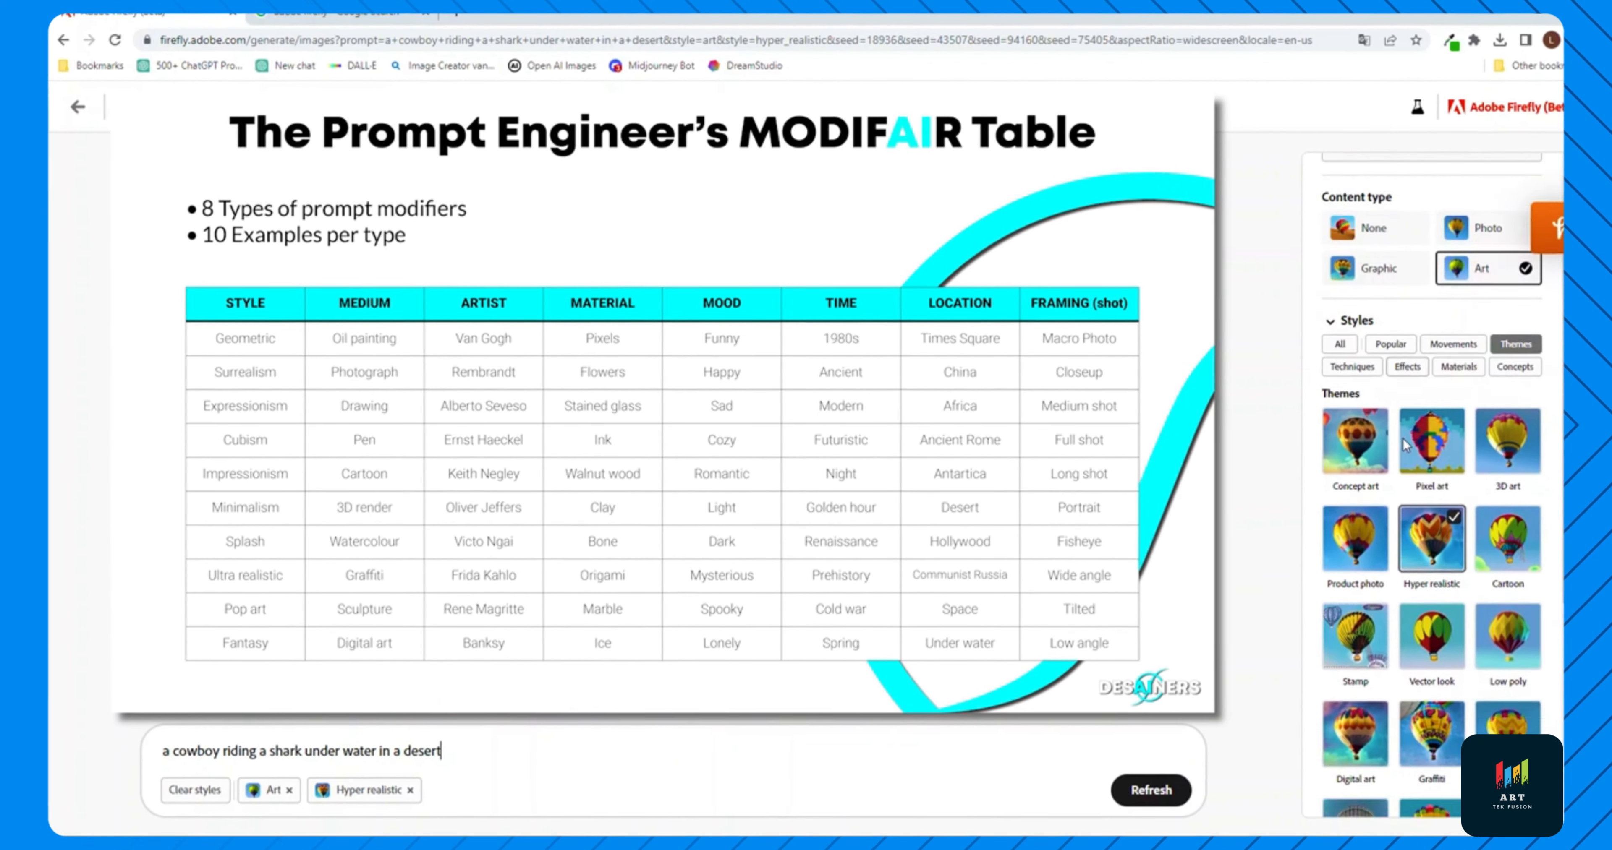
Add the Steampunk, Synthwave, Vaporwave and Psychedelic movement styles to the cowboy prompt and generate images
scroll(1402, 438, "down", 3)
scroll(1394, 388, "up", 3)
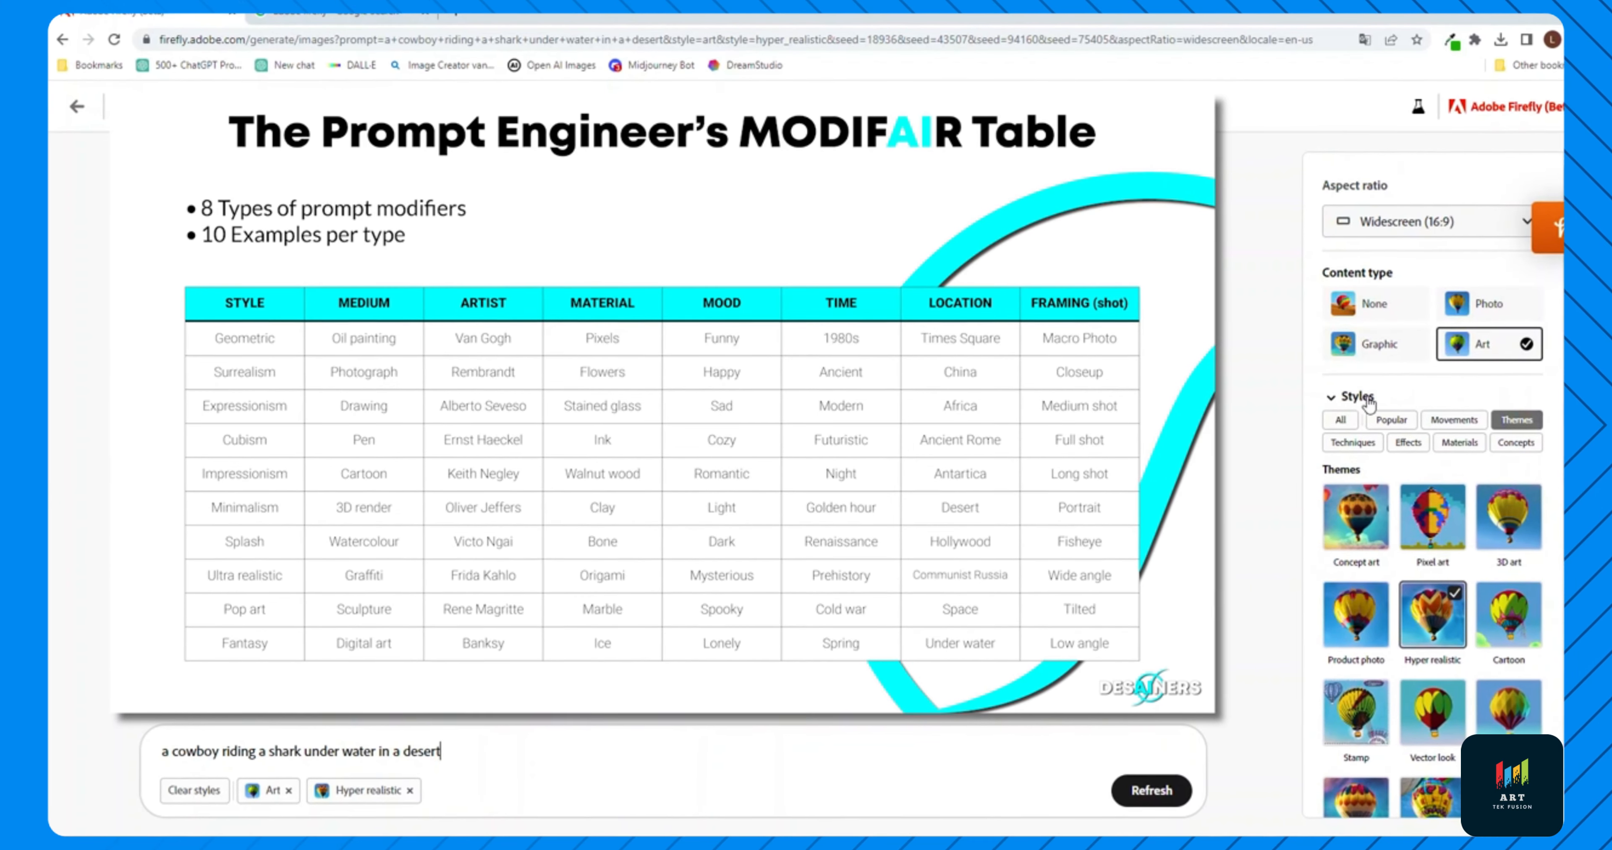
left_click(1398, 427)
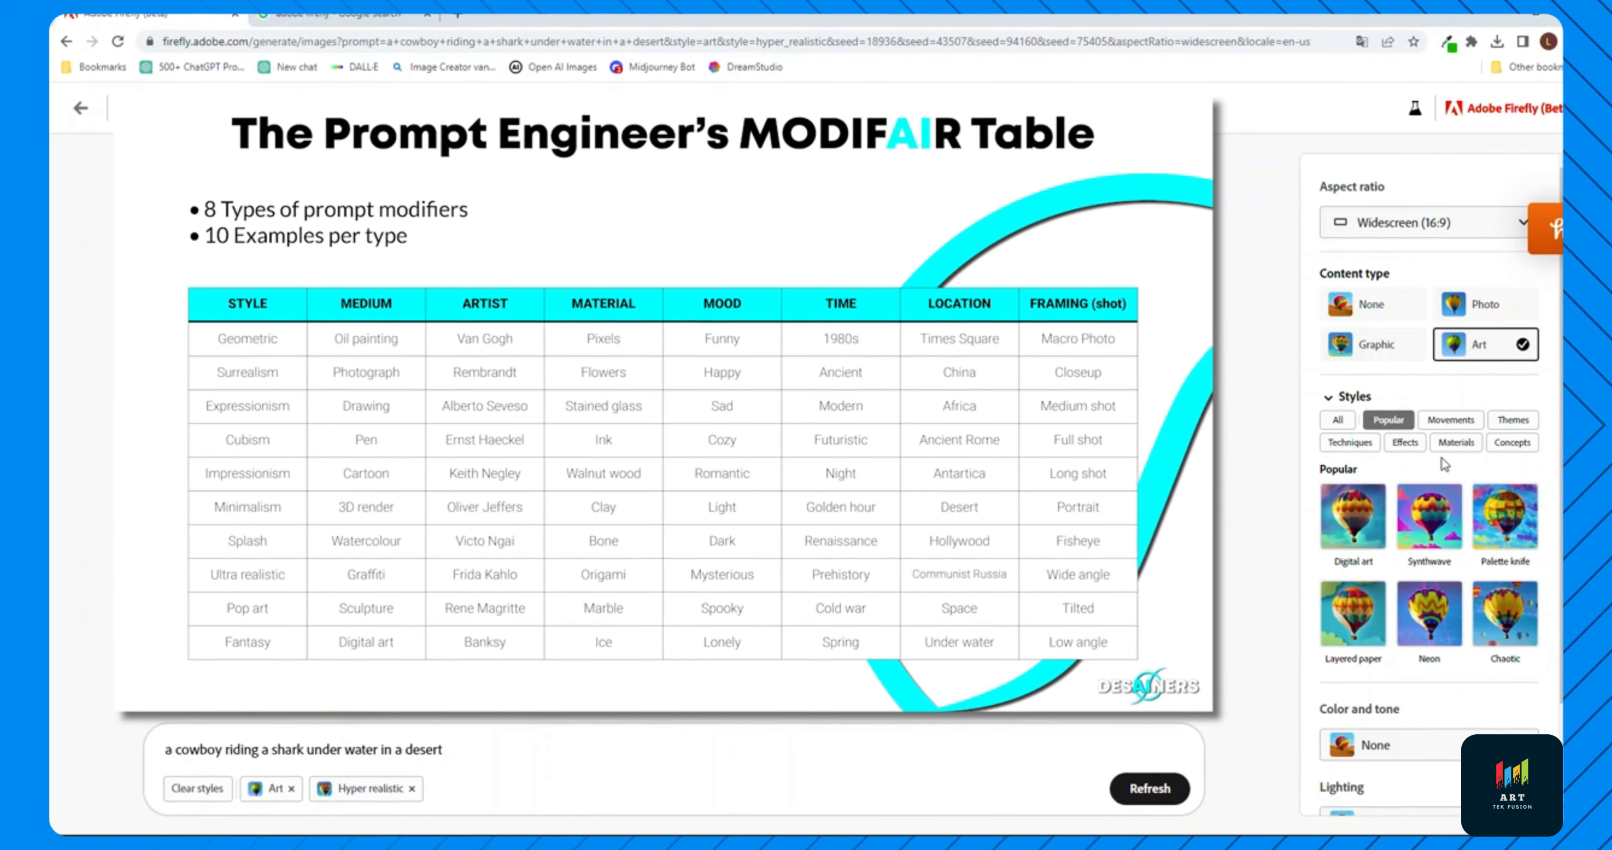
left_click(1449, 421)
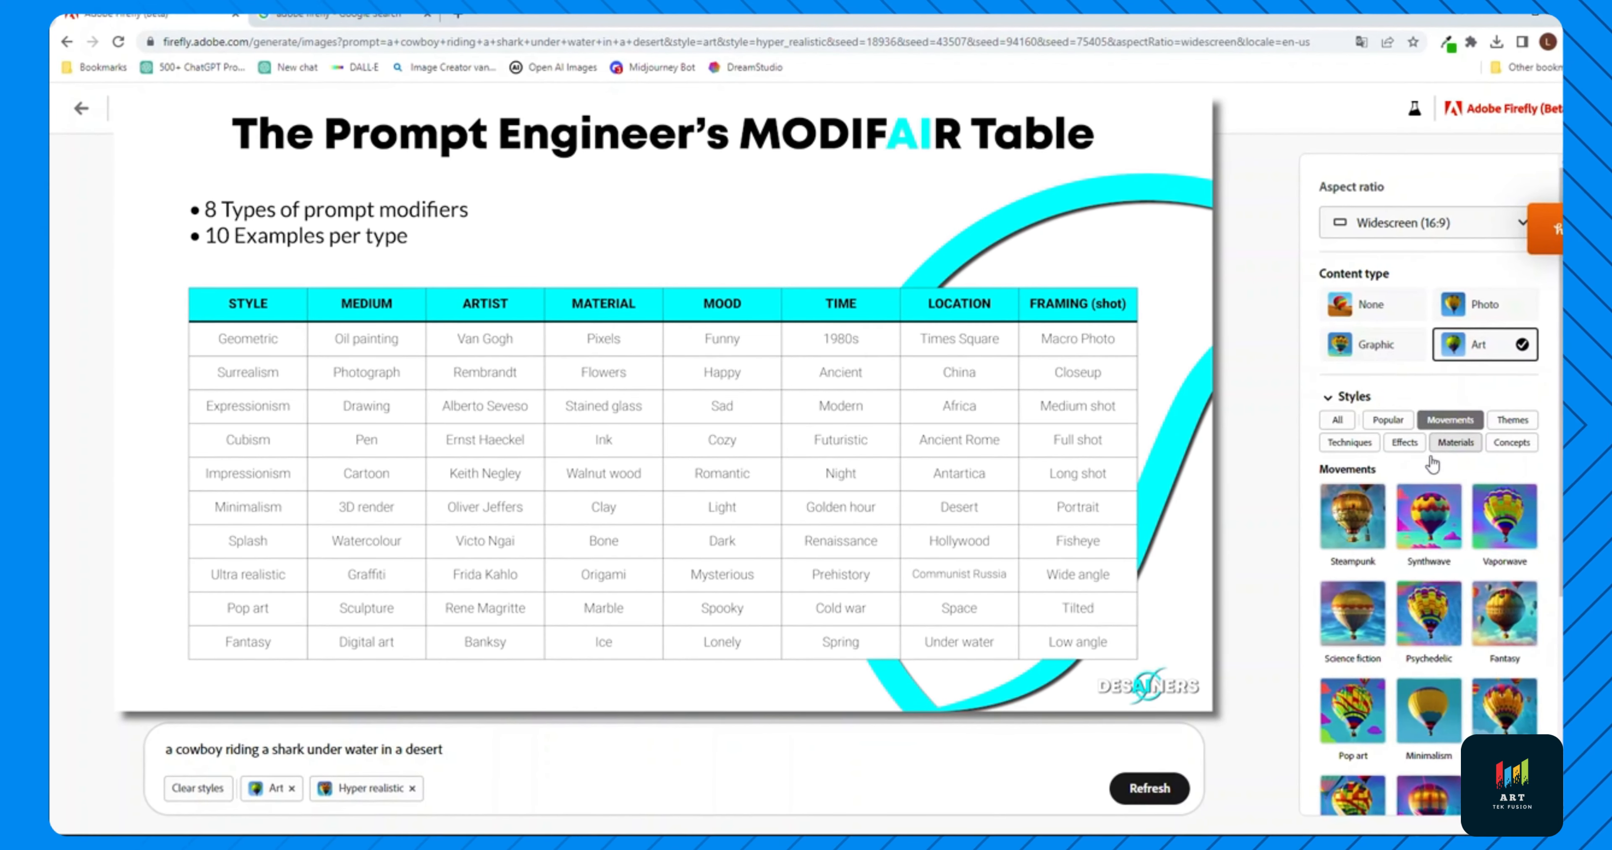
scroll(1439, 450, "down", 2)
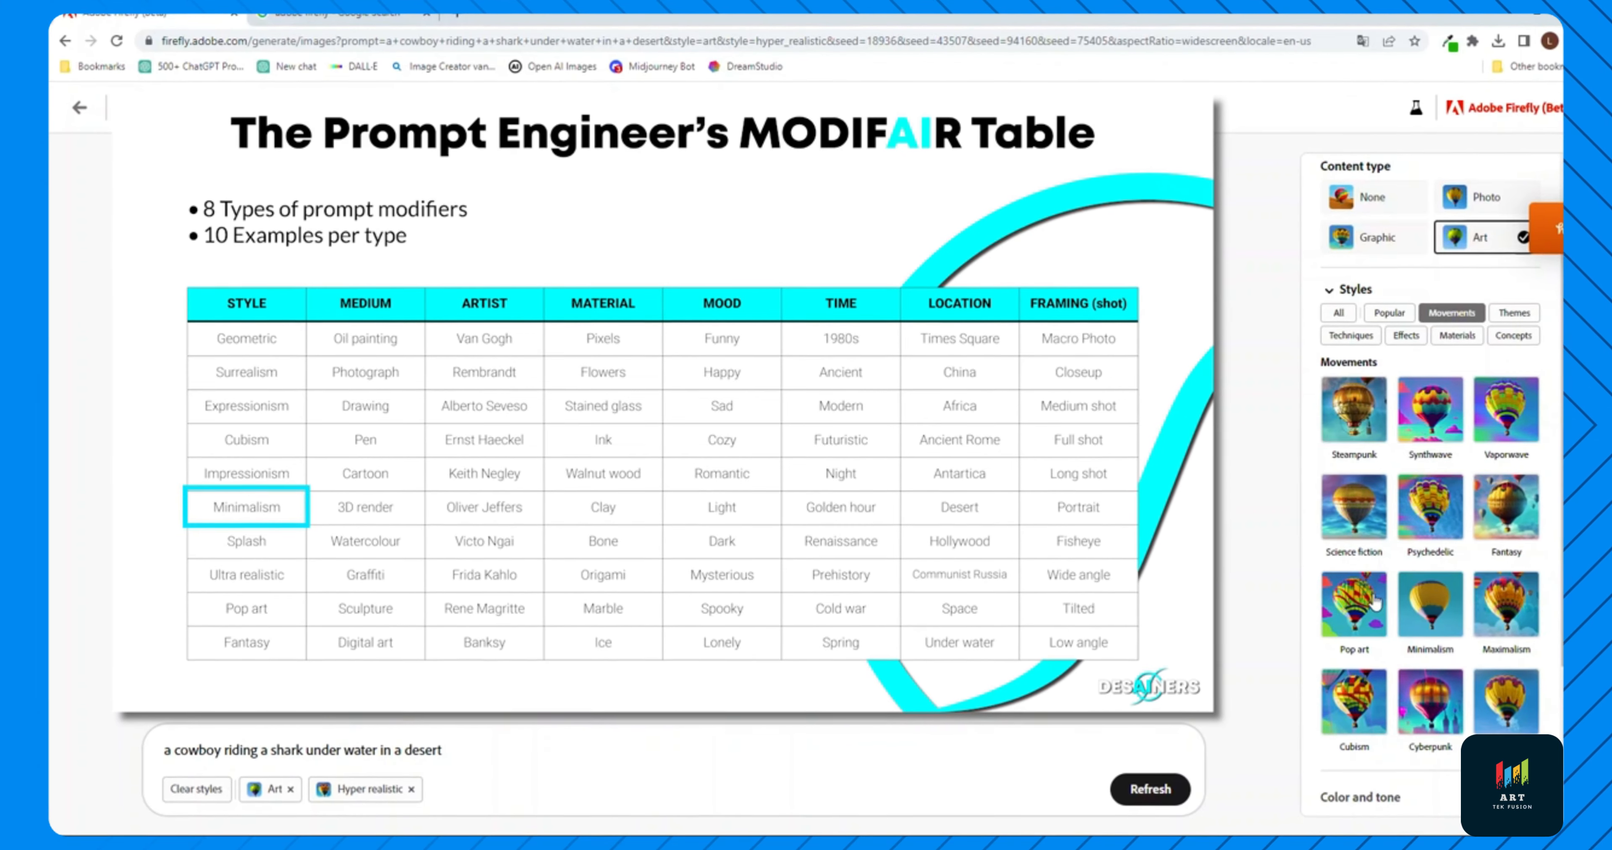
scroll(1433, 600, "down", 2)
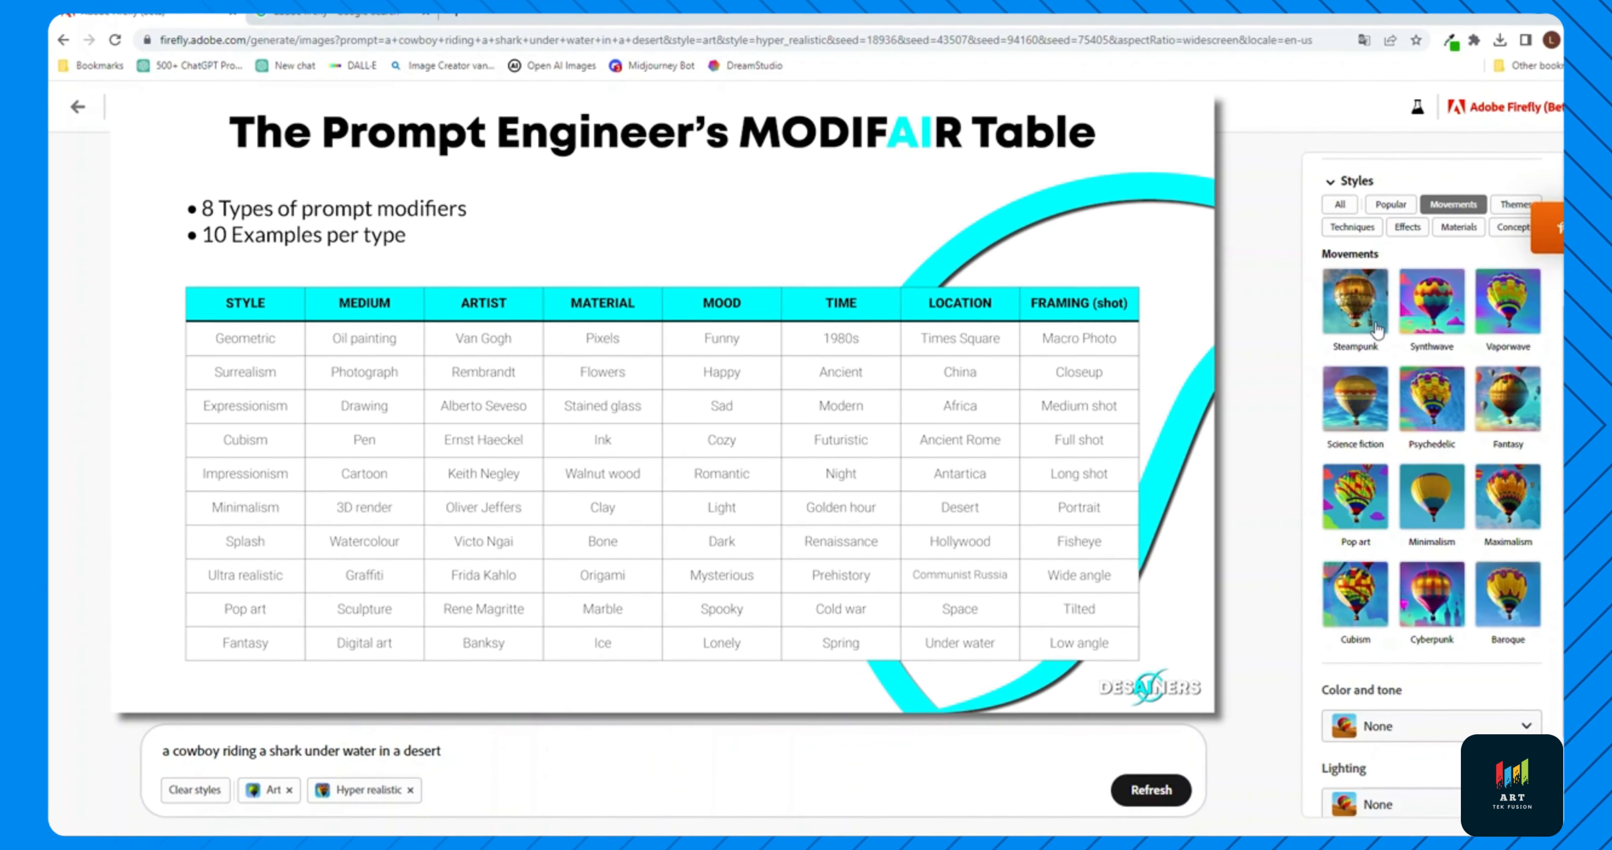
left_click(1356, 302)
left_click(1433, 304)
left_click(1507, 302)
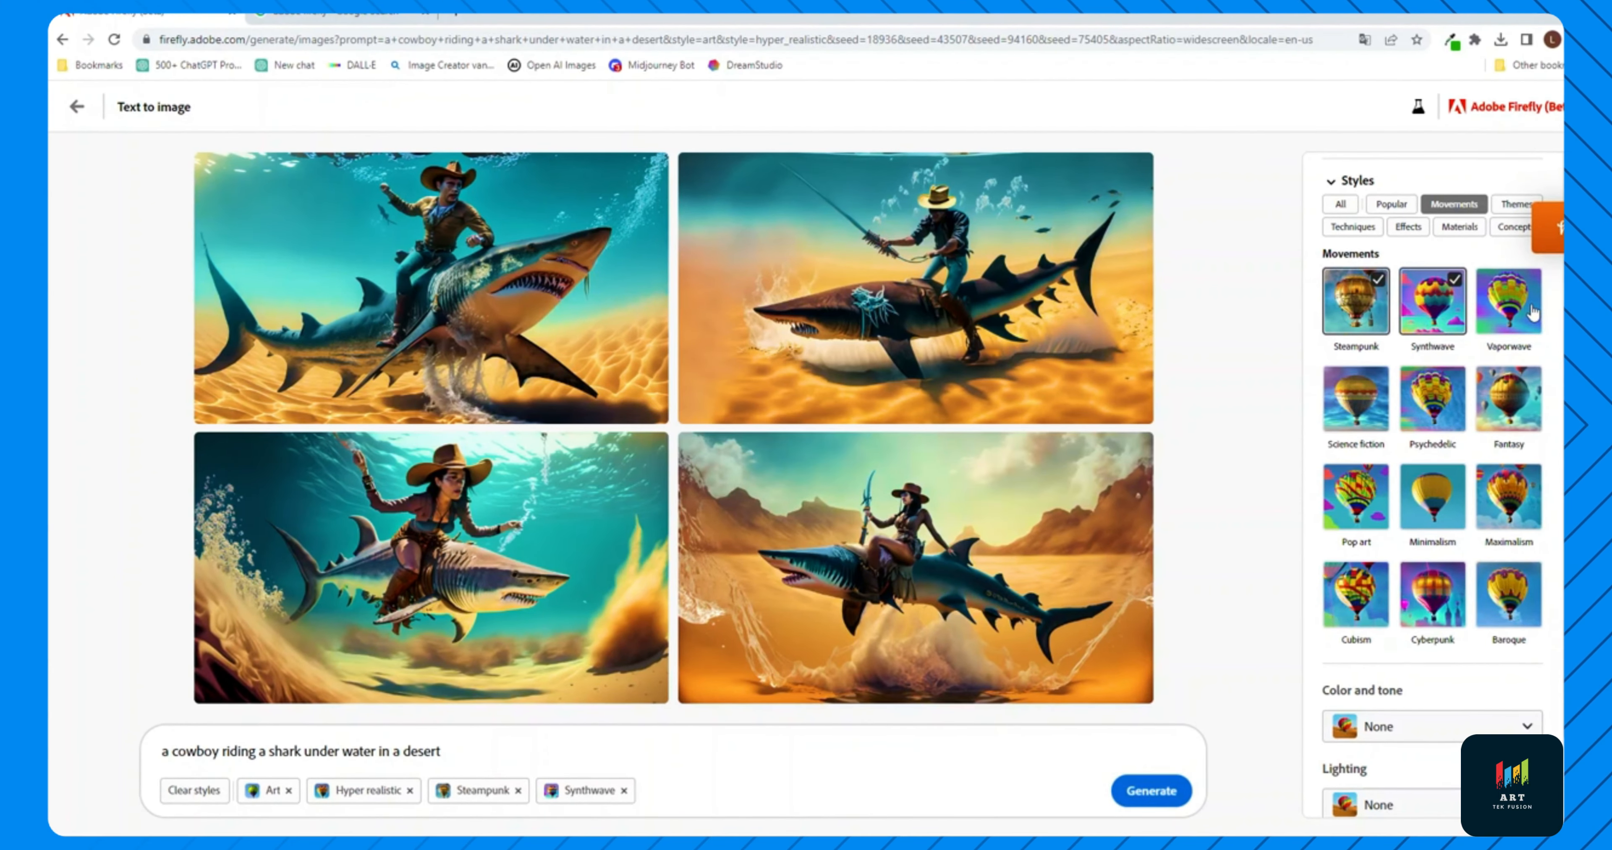
left_click(1431, 399)
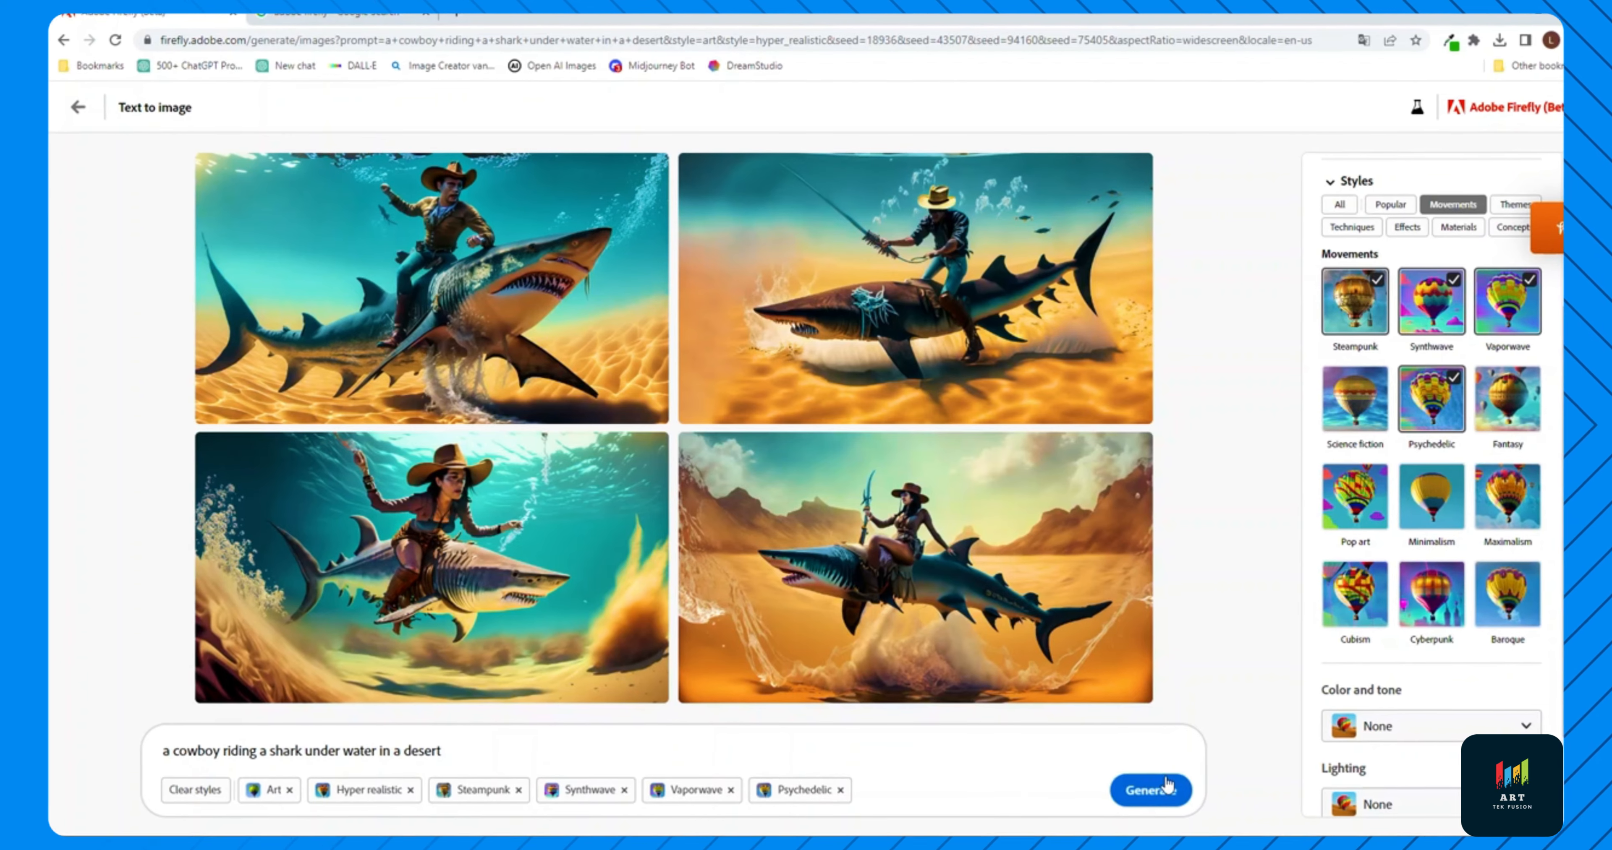
left_click(1159, 789)
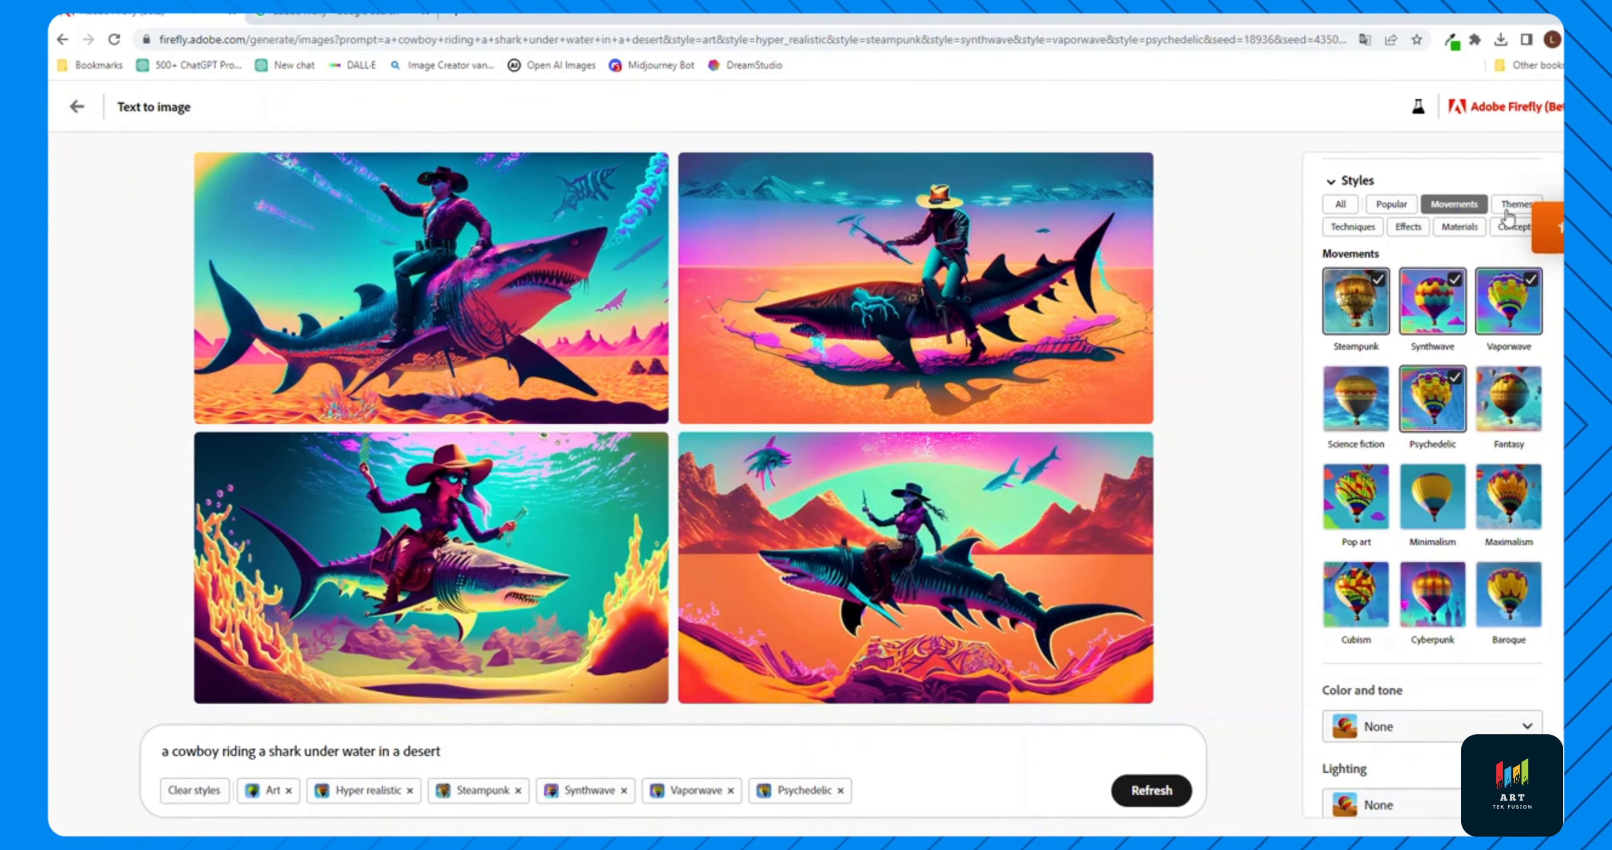
Add the Digital art and Graffiti theme styles to the cowboy prompt
left_click(1508, 208)
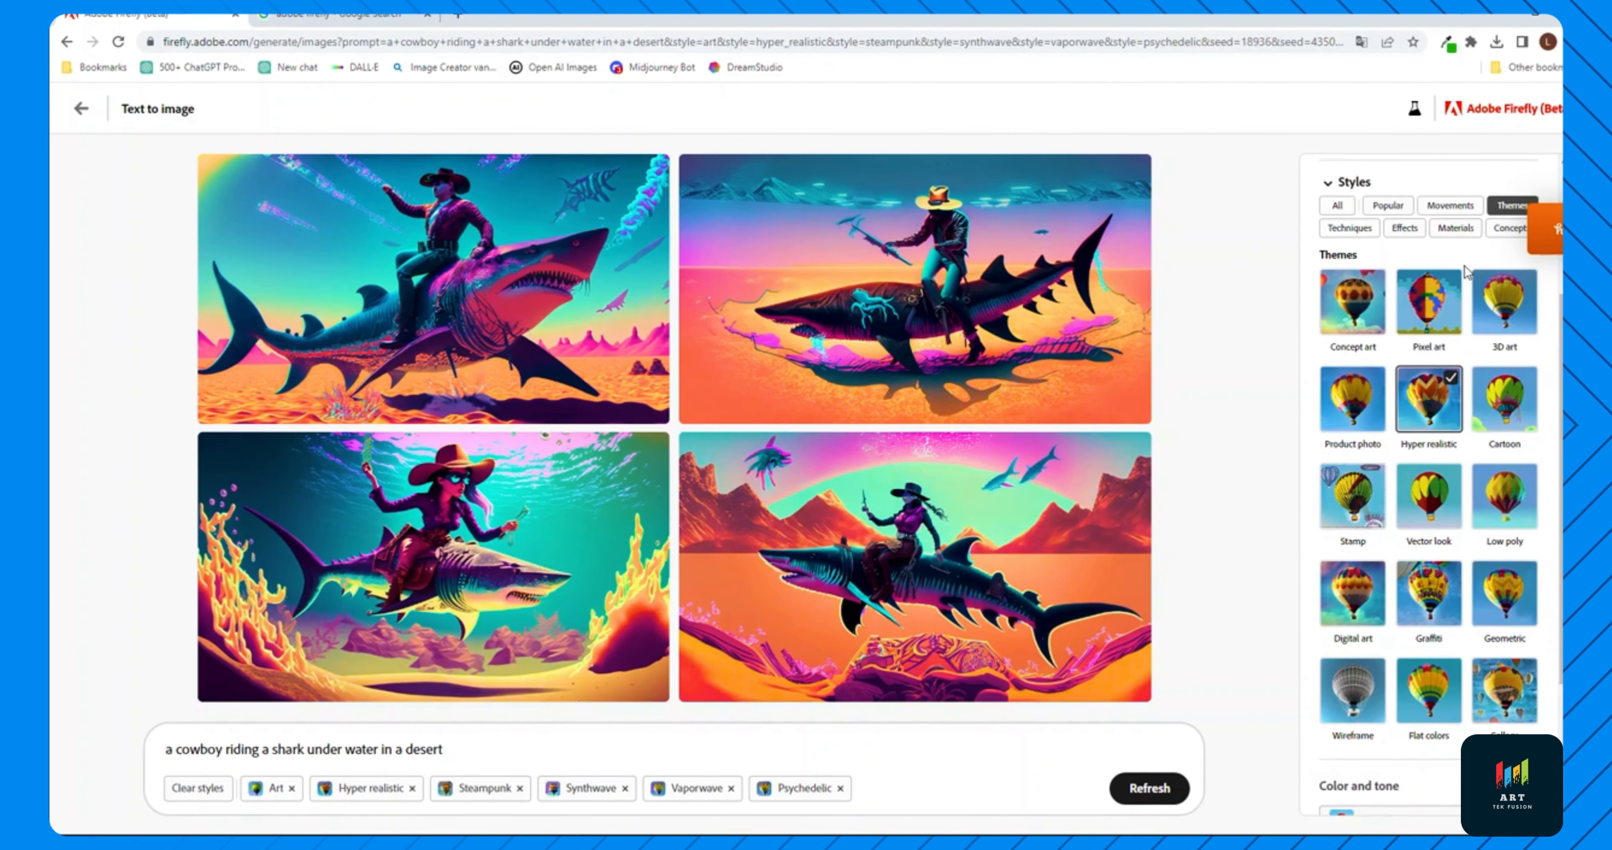
scroll(1439, 438, "up", 2)
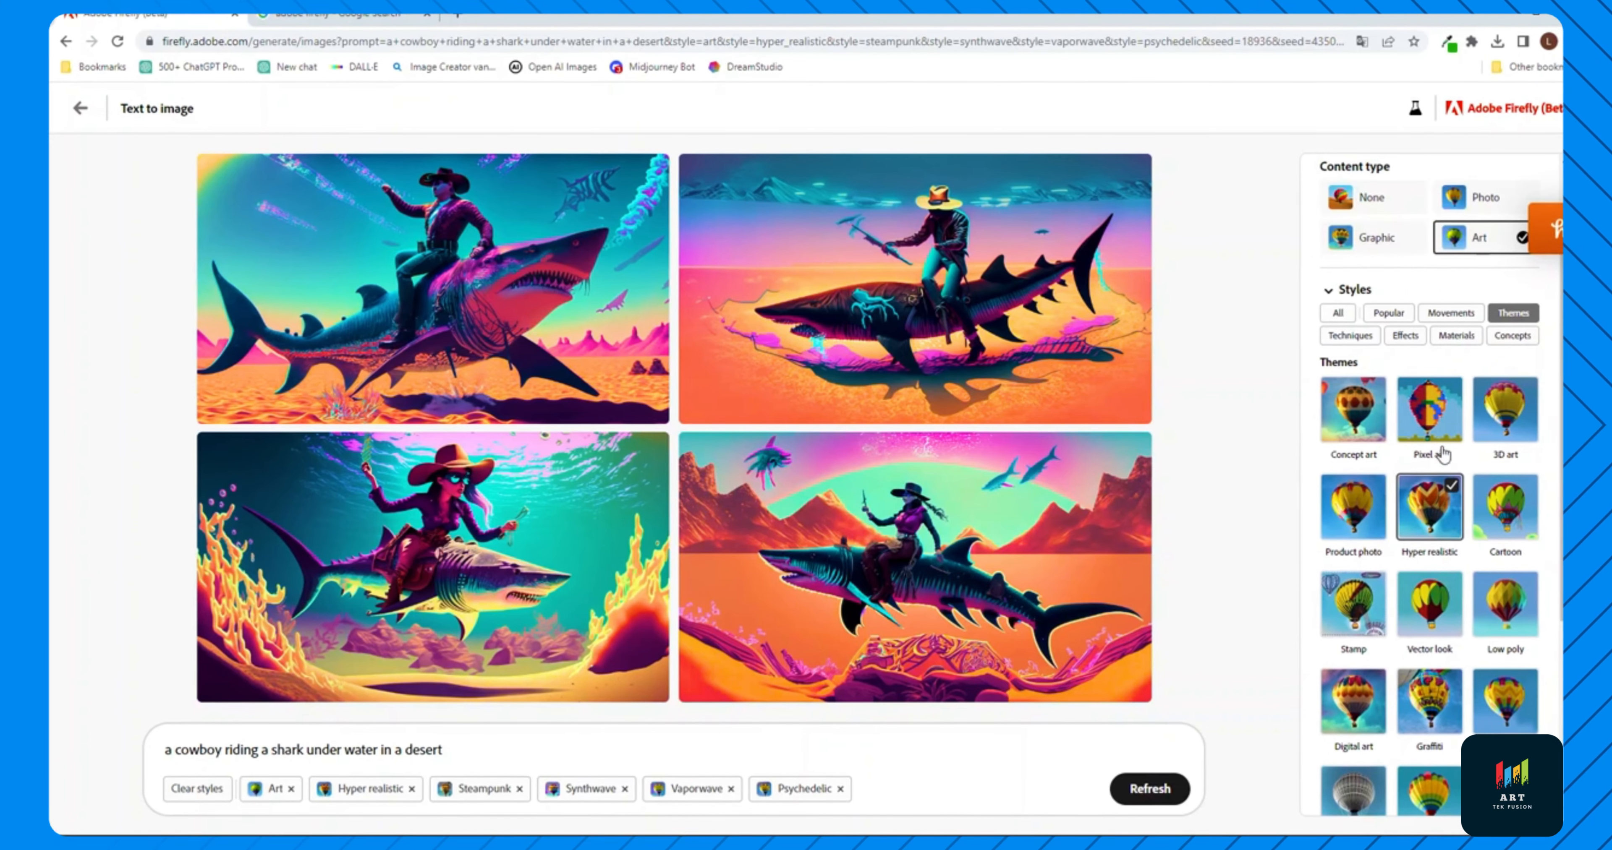
scroll(1408, 475, "down", 4)
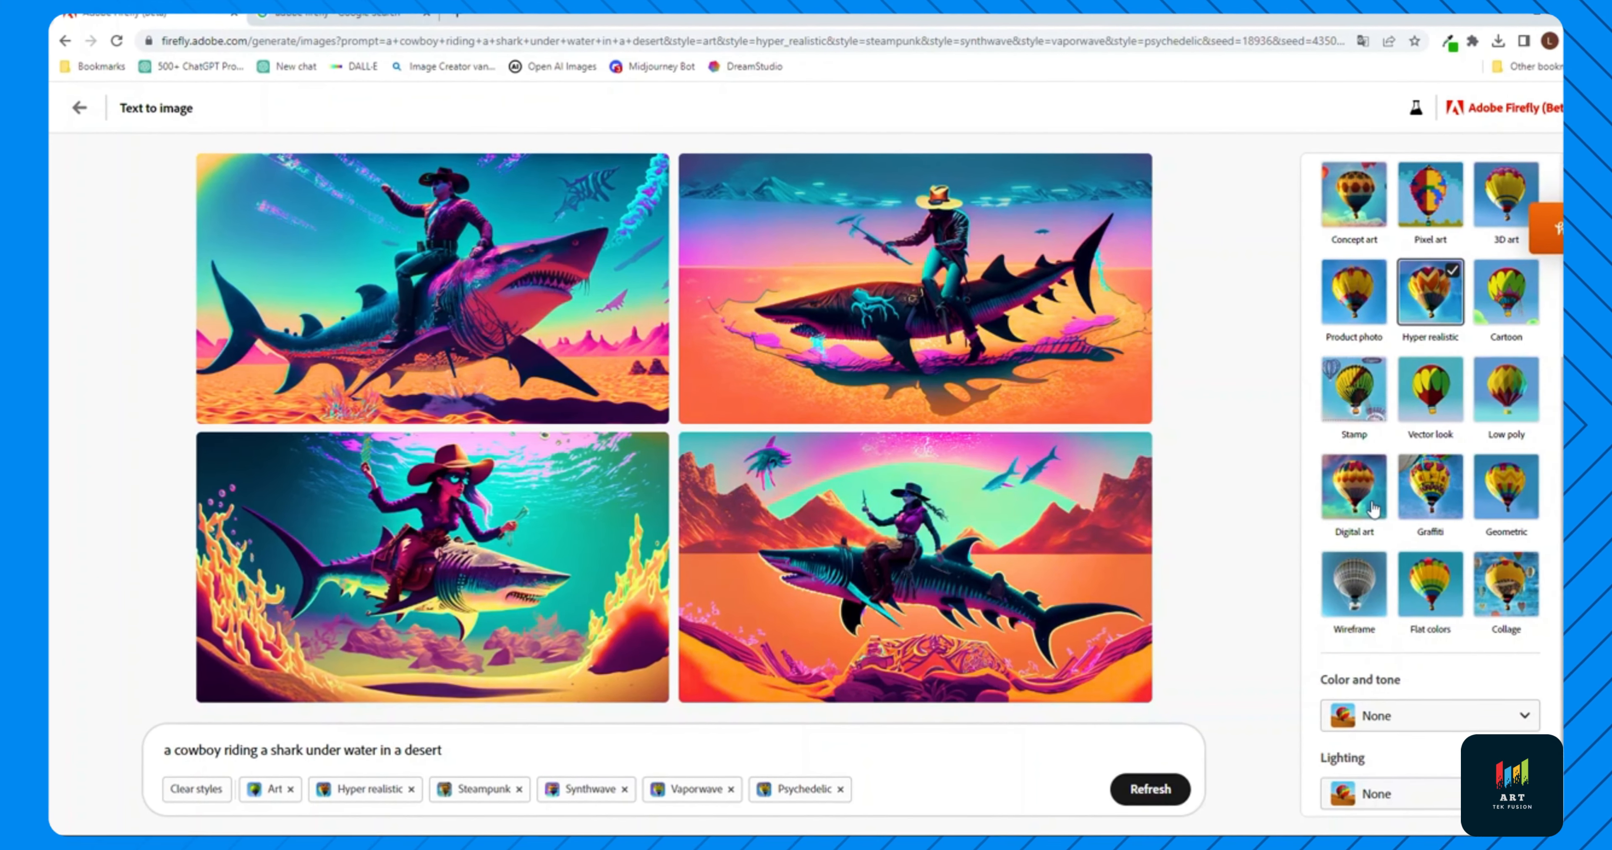
left_click(1356, 490)
left_click(1432, 491)
scroll(1430, 497, "up", 3)
scroll(1429, 499, "up", 2)
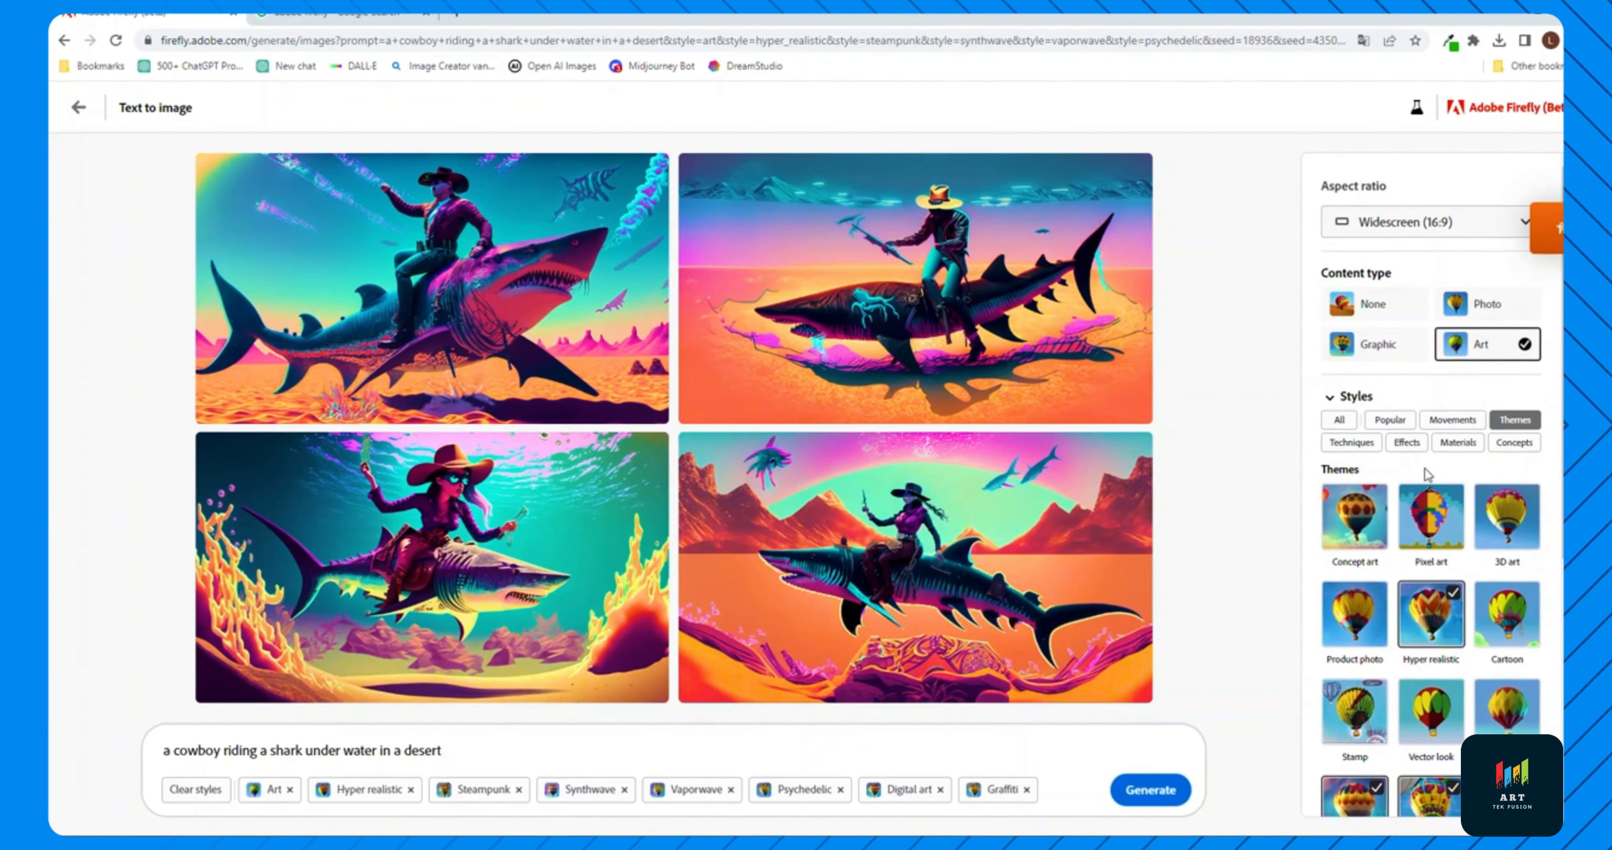
Add the Acrylic painting and Bold lines technique styles to the cowboy prompt
left_click(1352, 442)
scroll(1408, 488, "down", 3)
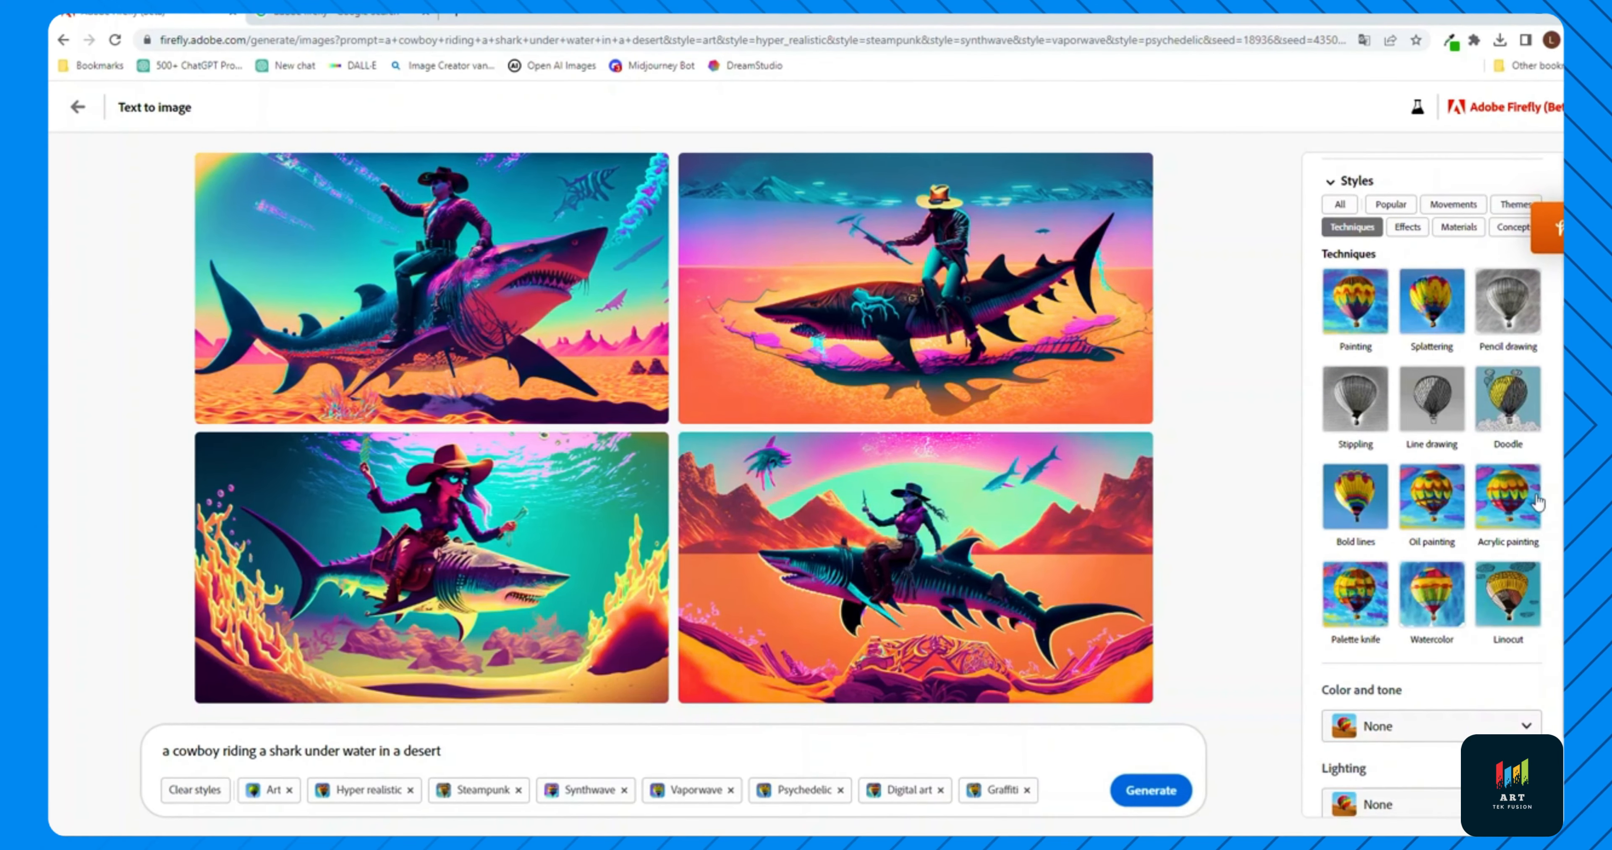
left_click(1499, 500)
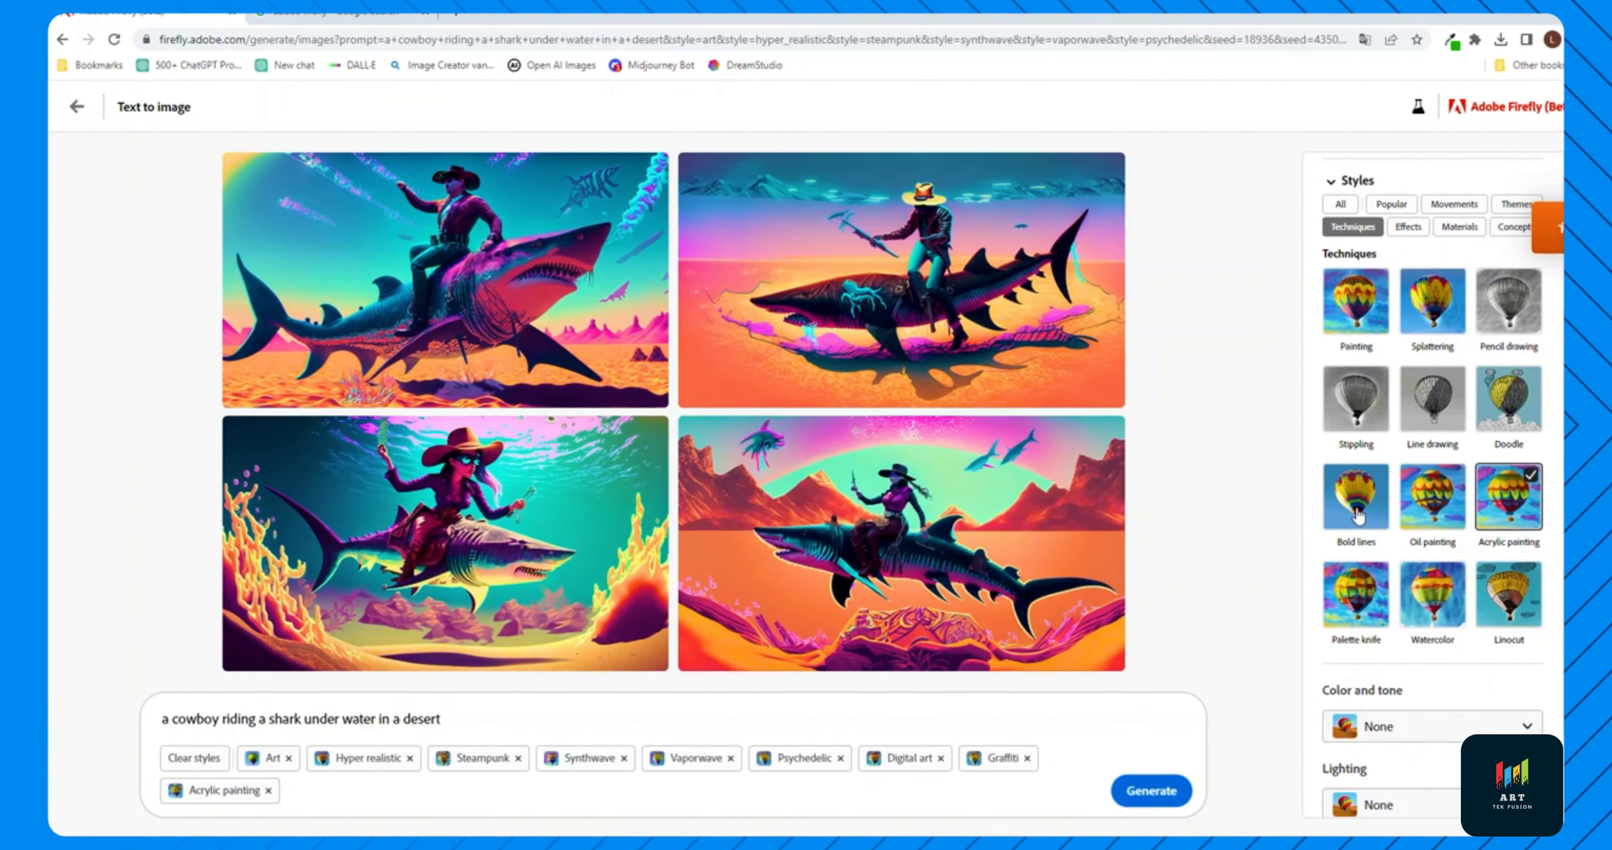
left_click(1354, 497)
scroll(1401, 387, "up", 2)
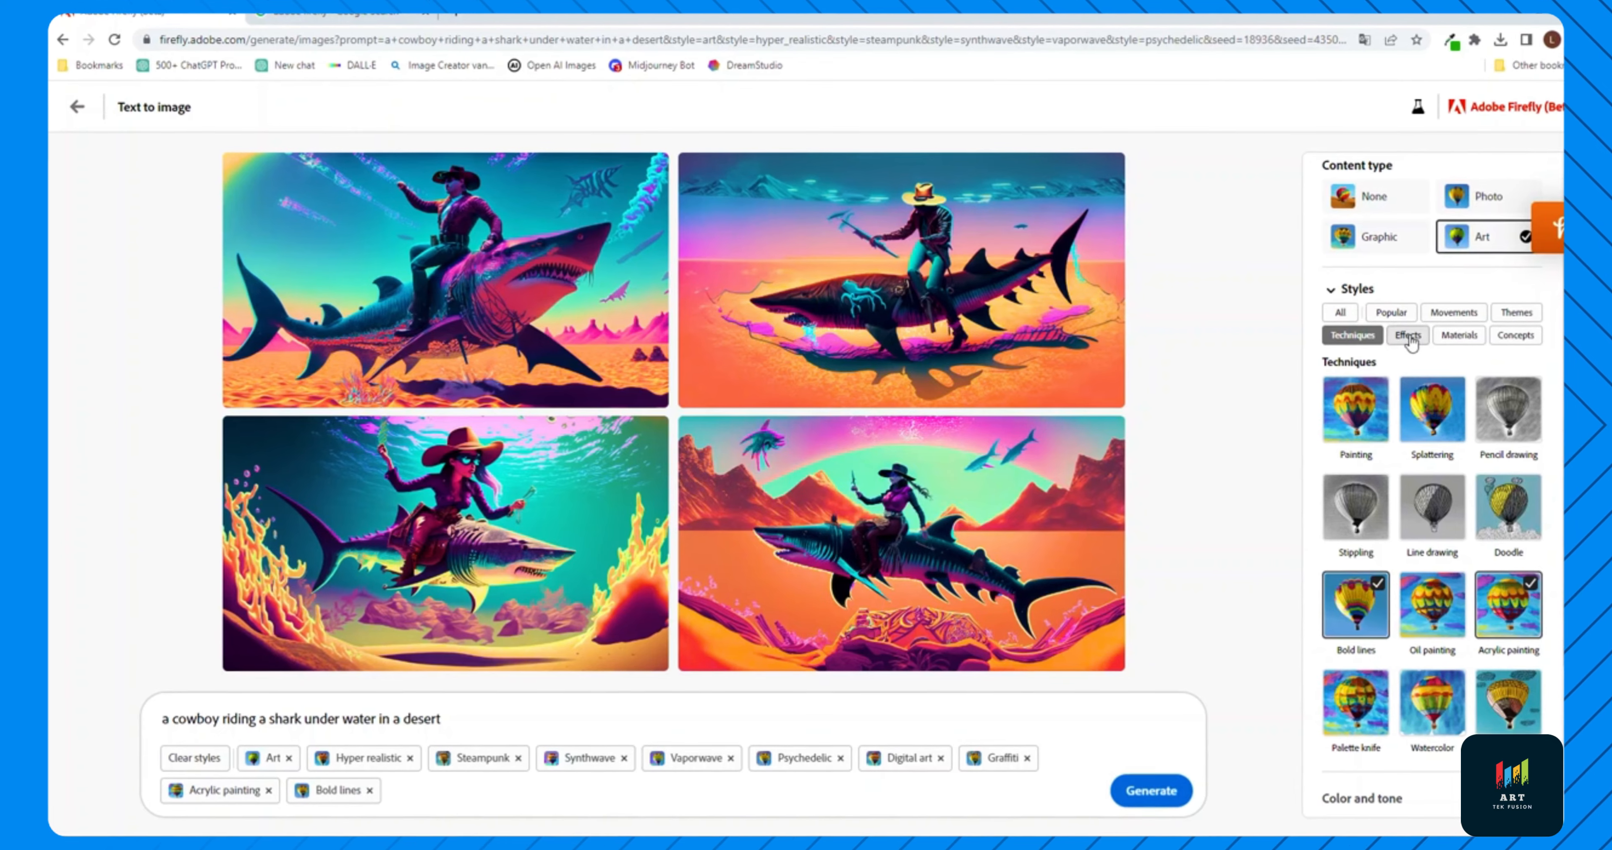
Add the Neon, Isometric and Bioluminescent effect styles to the cowboy prompt
left_click(1407, 335)
left_click(1362, 595)
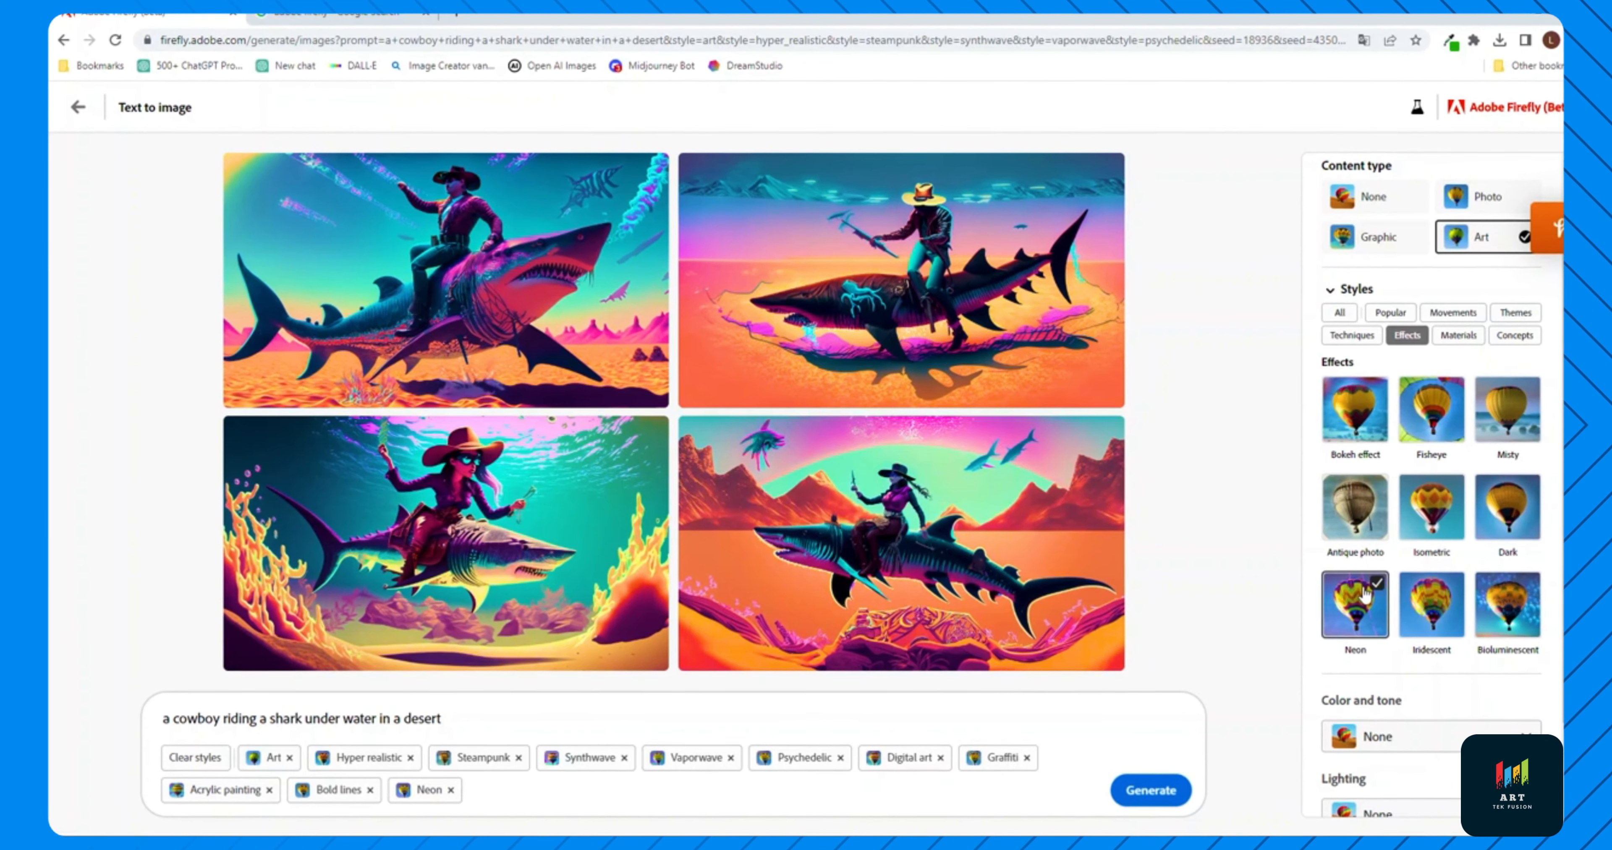
left_click(1444, 518)
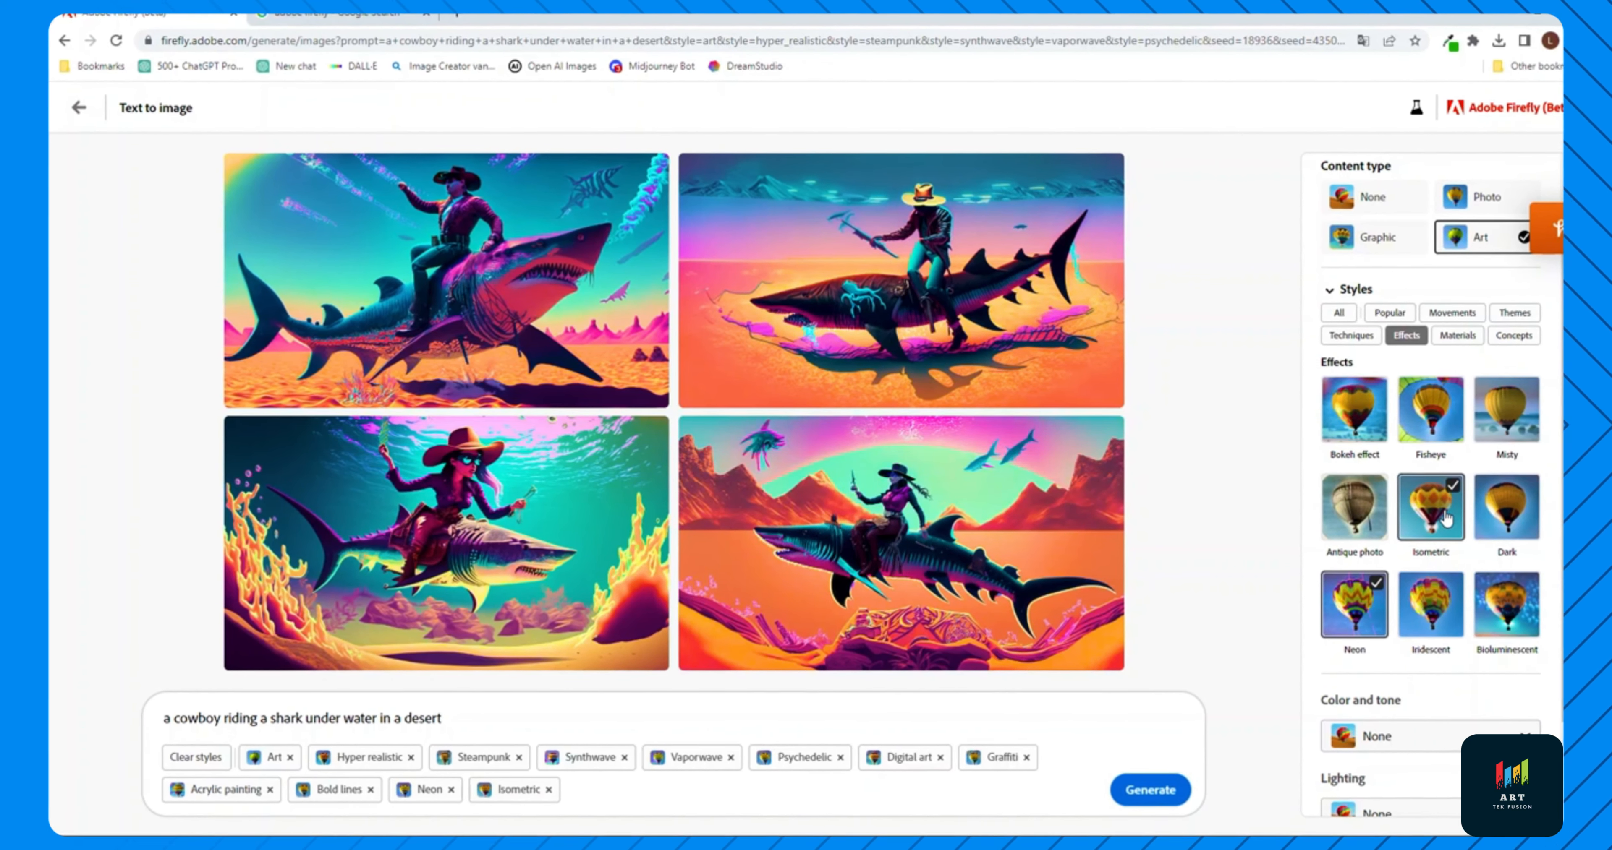
left_click(1506, 609)
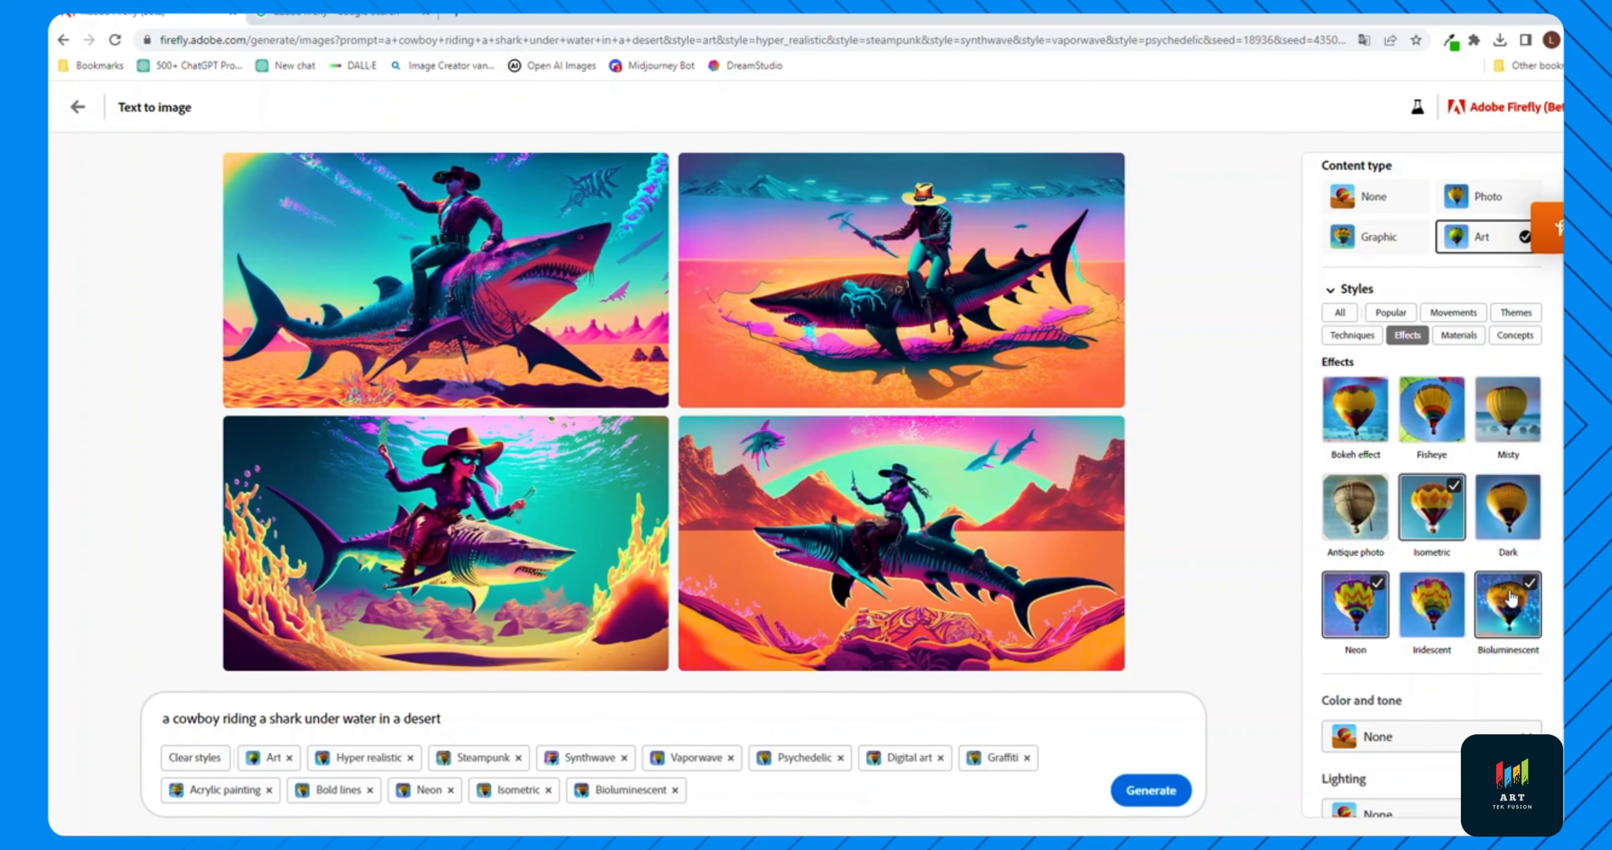
Add the Layered paper and Metal material styles to the cowboy prompt
left_click(1455, 337)
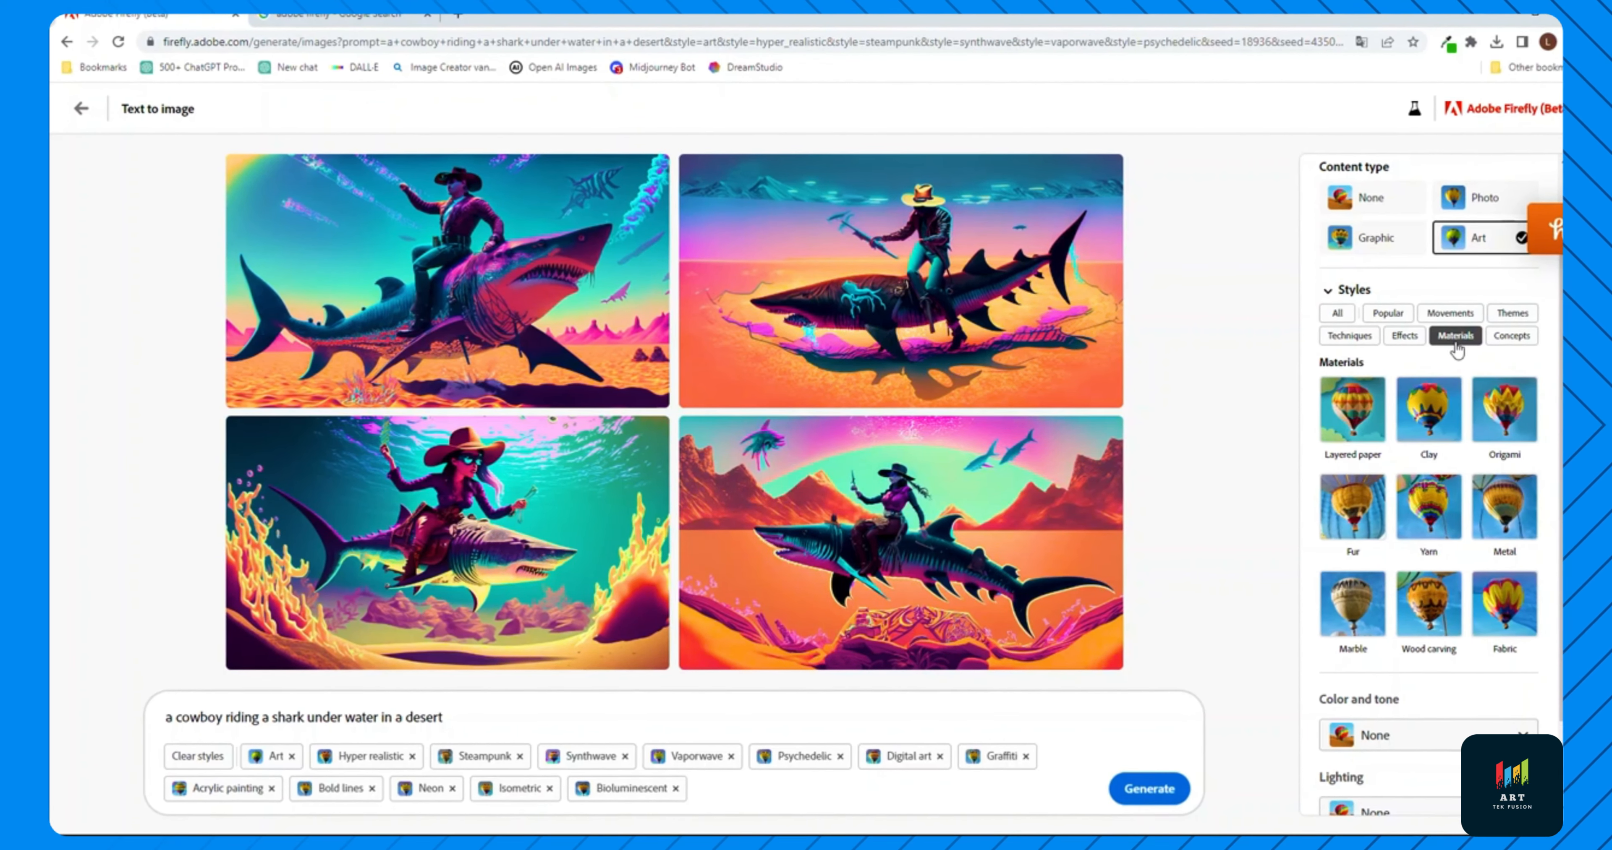
left_click(1369, 416)
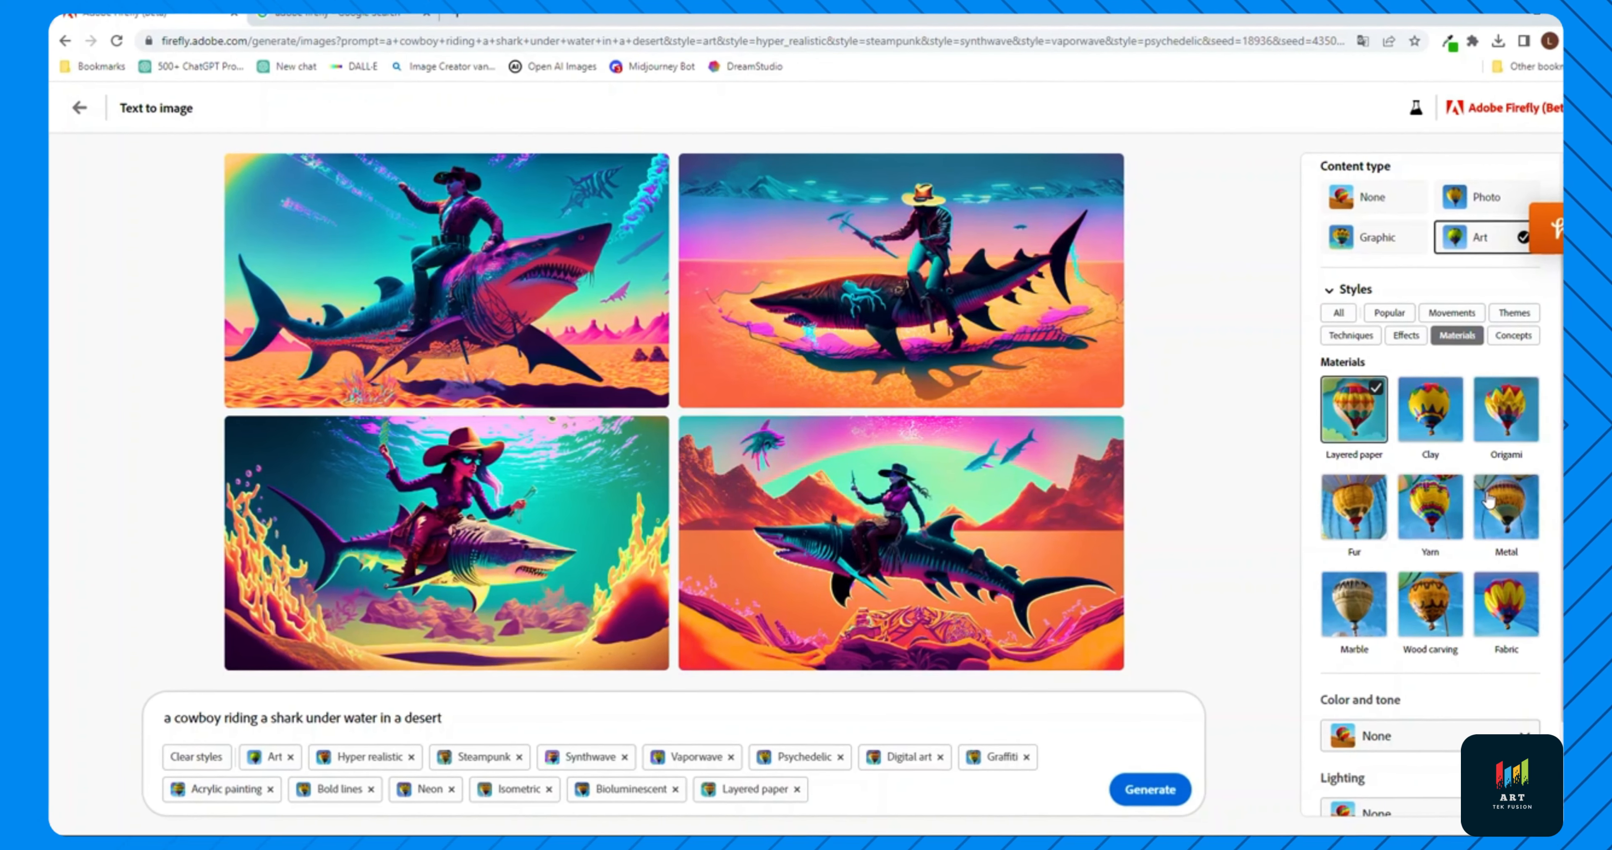
left_click(1505, 507)
Add the Nostalgic and Simple concept styles to the cowboy prompt and generate images with all selected styles
left_click(1514, 336)
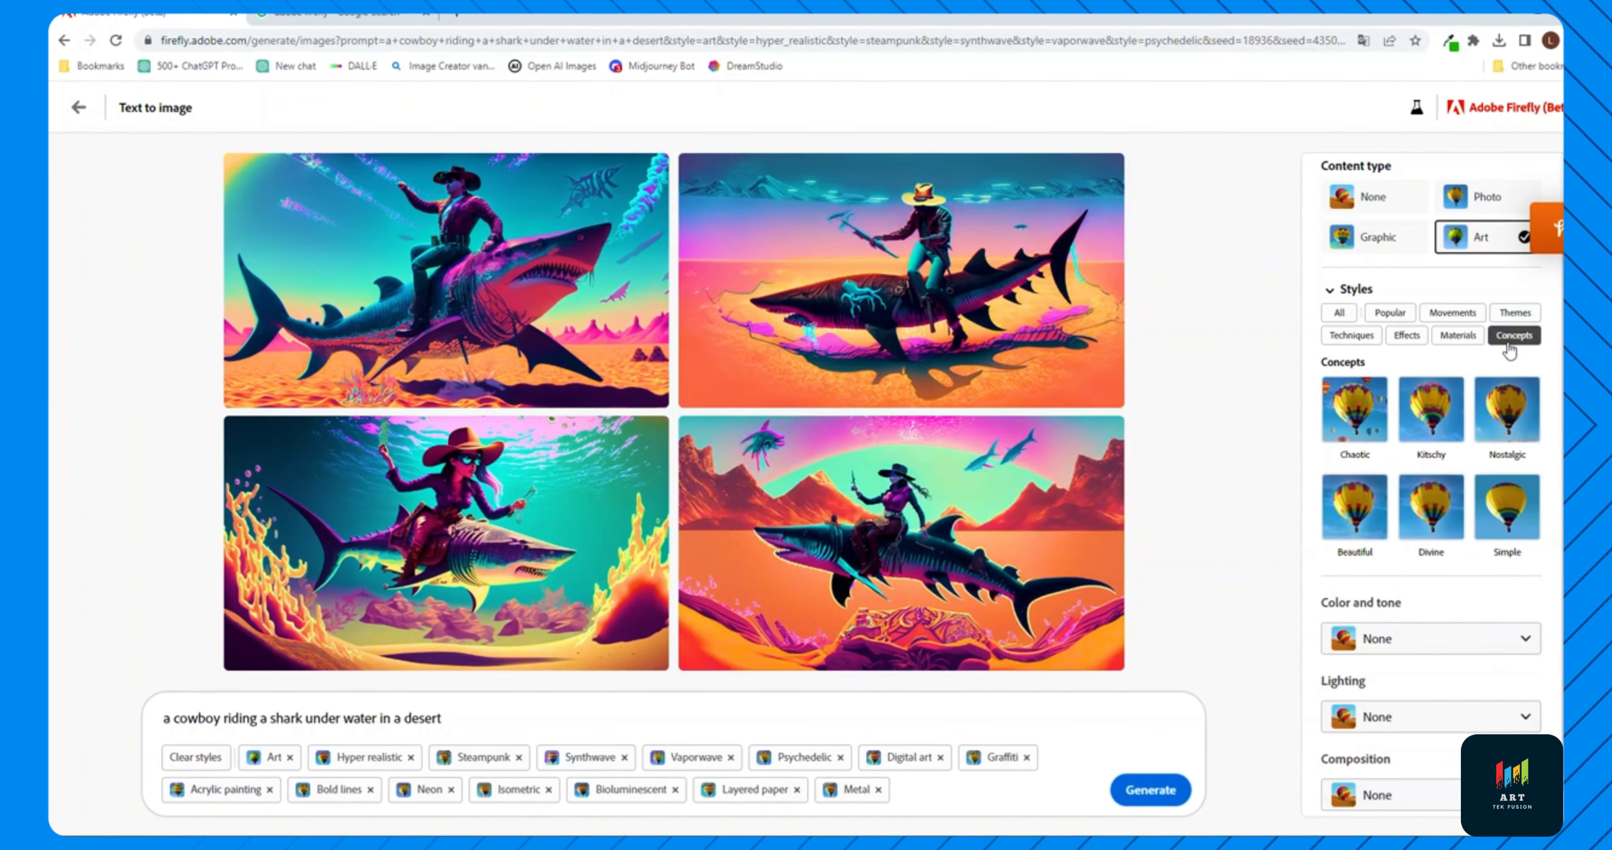
left_click(1508, 410)
left_click(1494, 519)
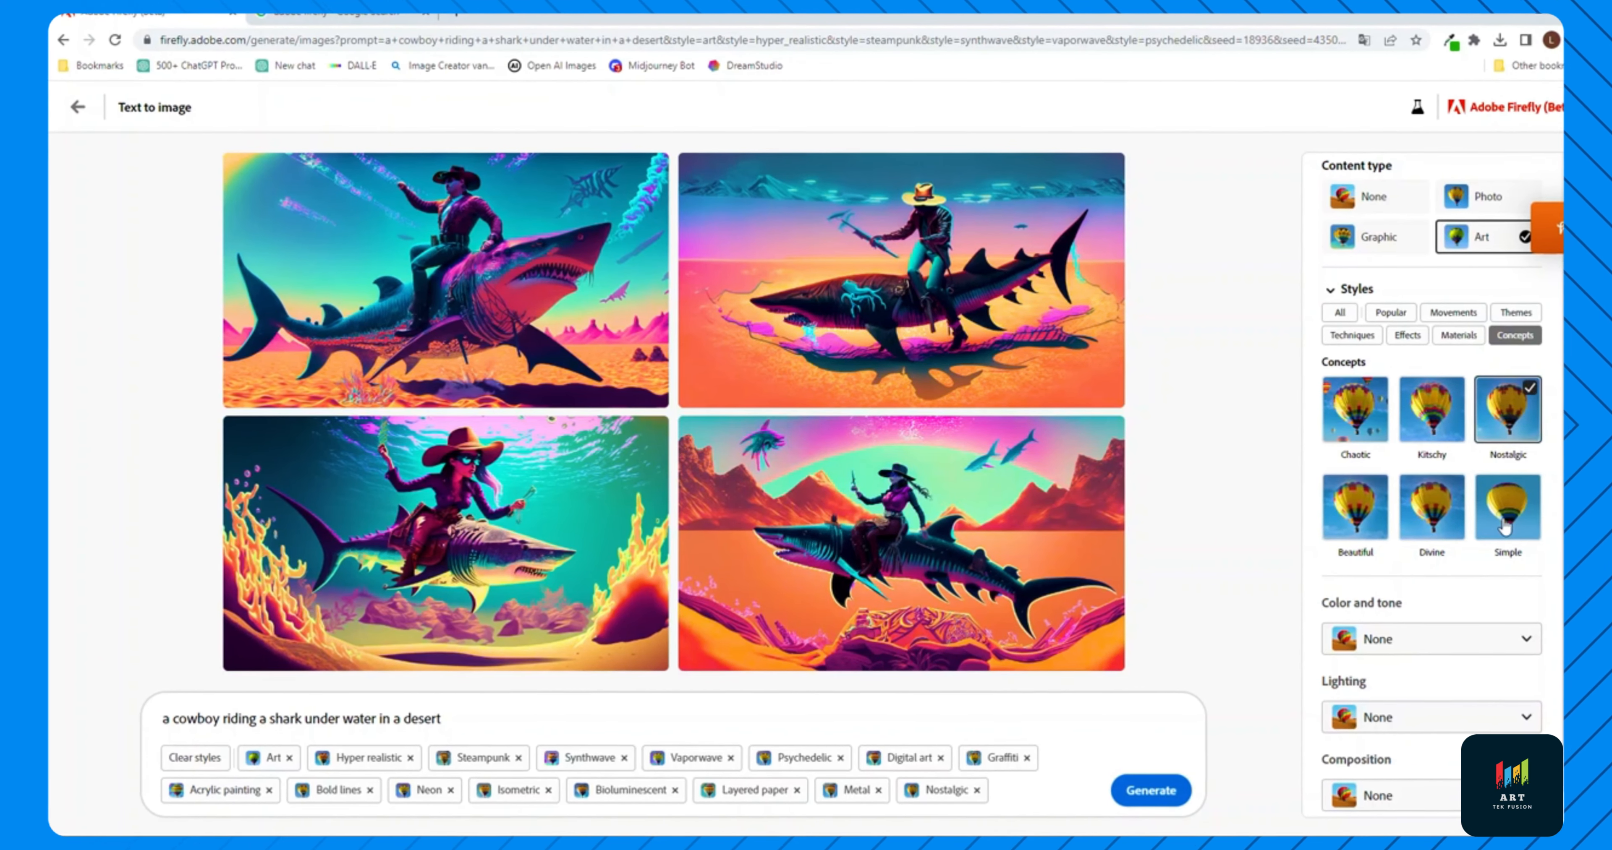
left_click(1439, 510)
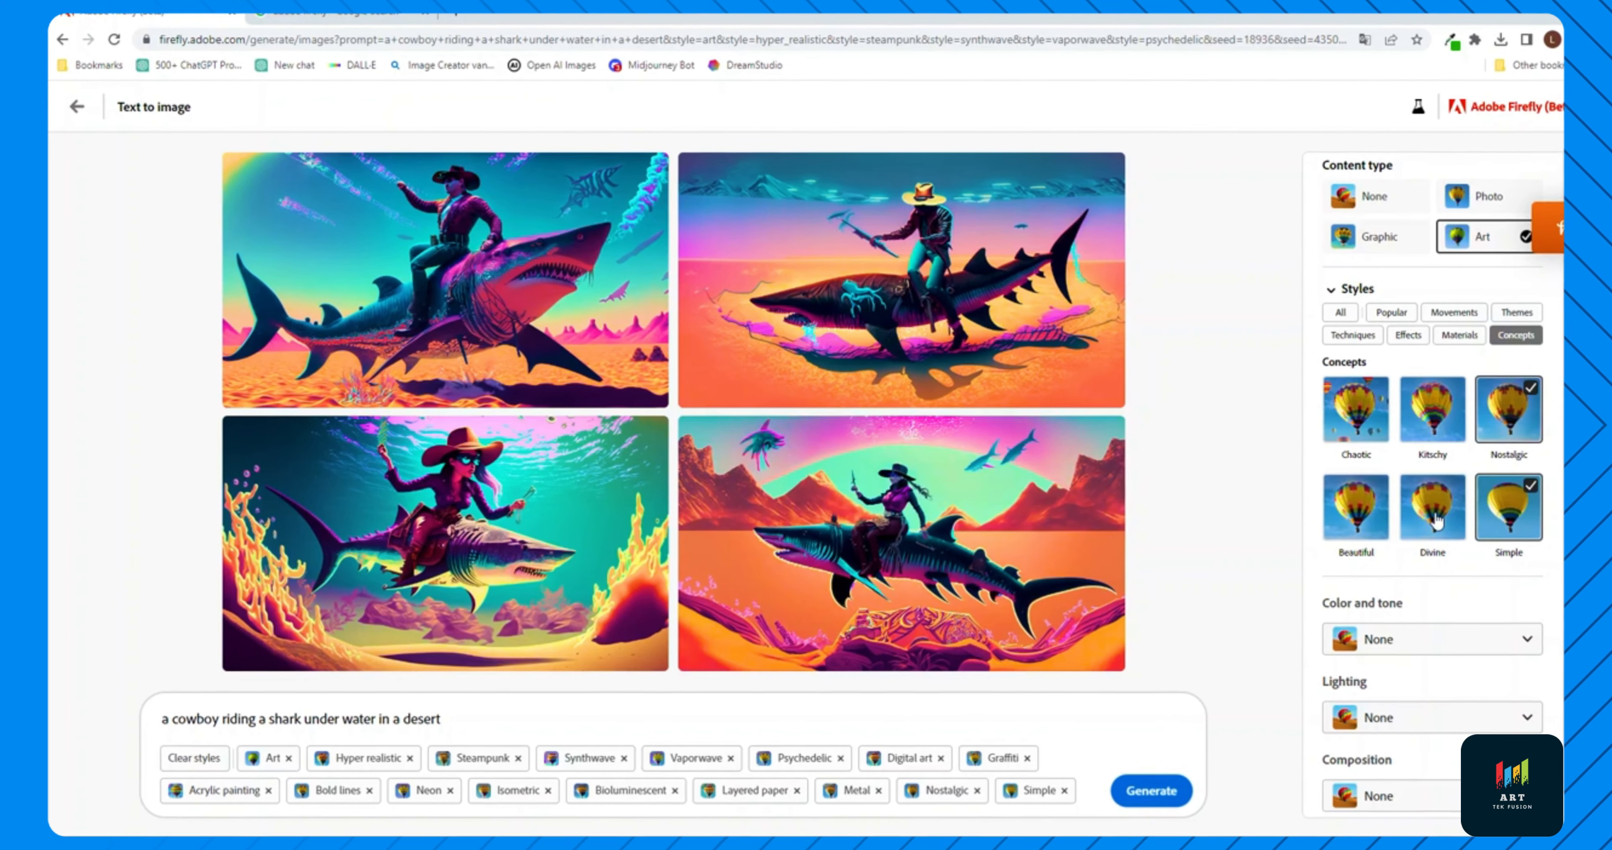
left_click(1173, 792)
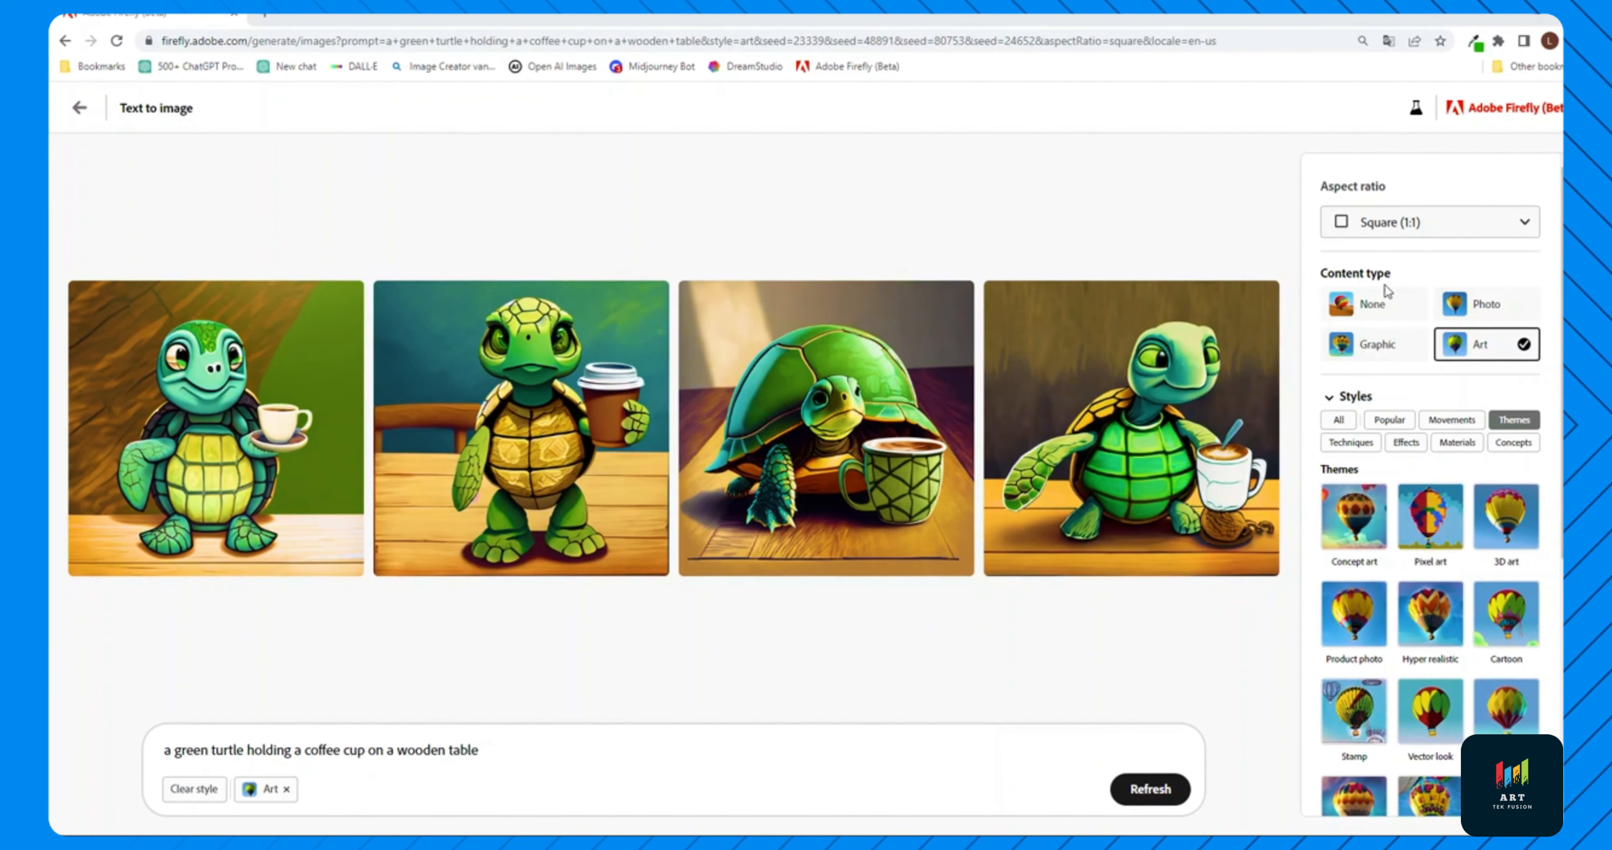
Compare the turtle images under the Photo, Graphic and Art content types, ending on Art
left_click(1482, 309)
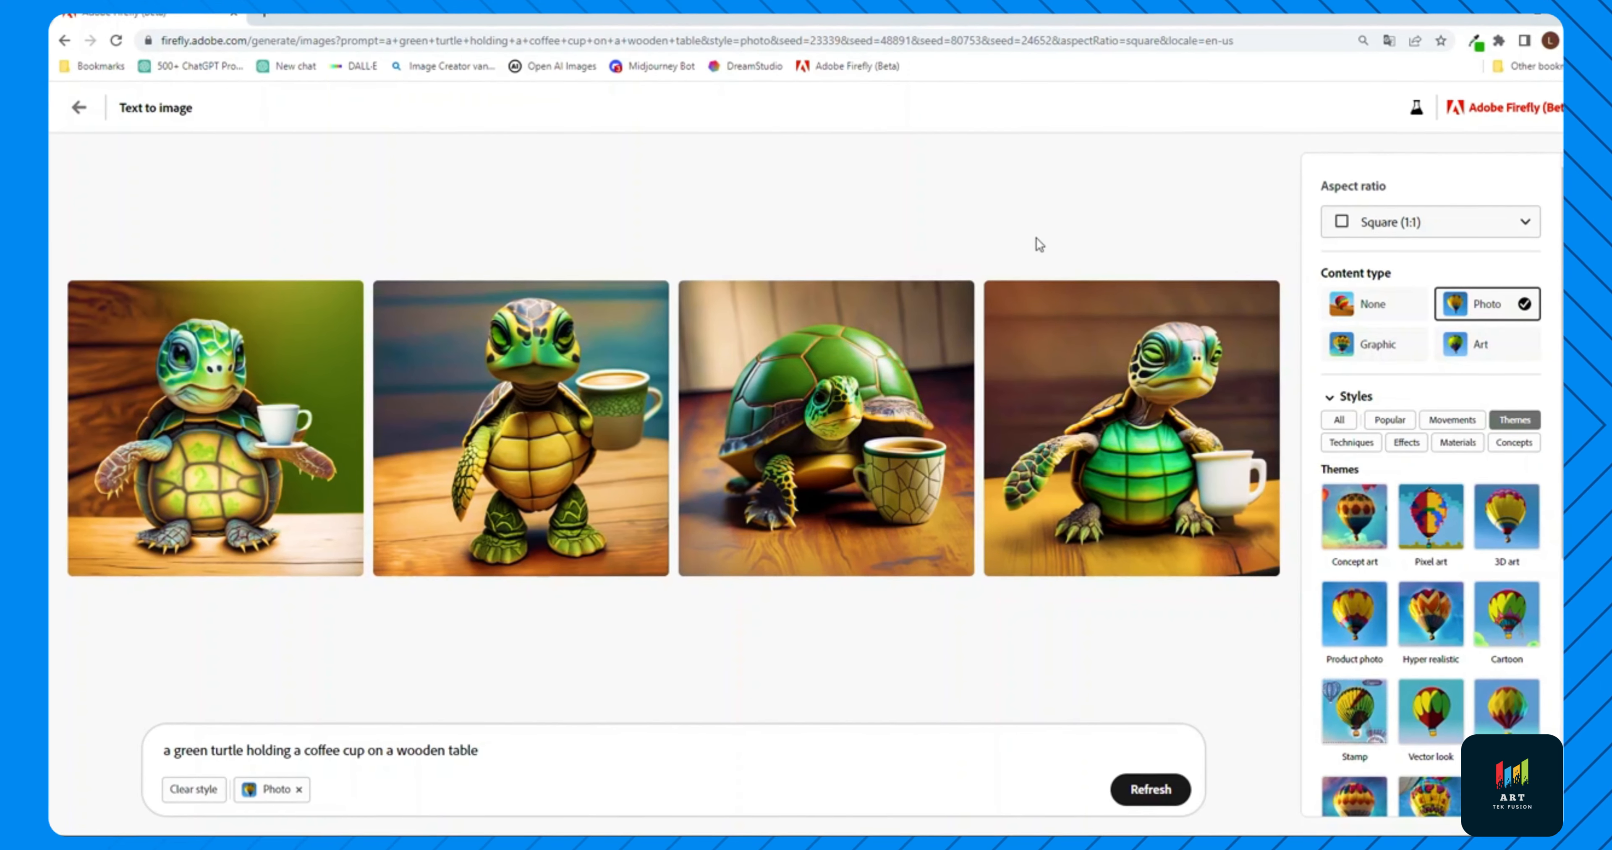
left_click(1373, 351)
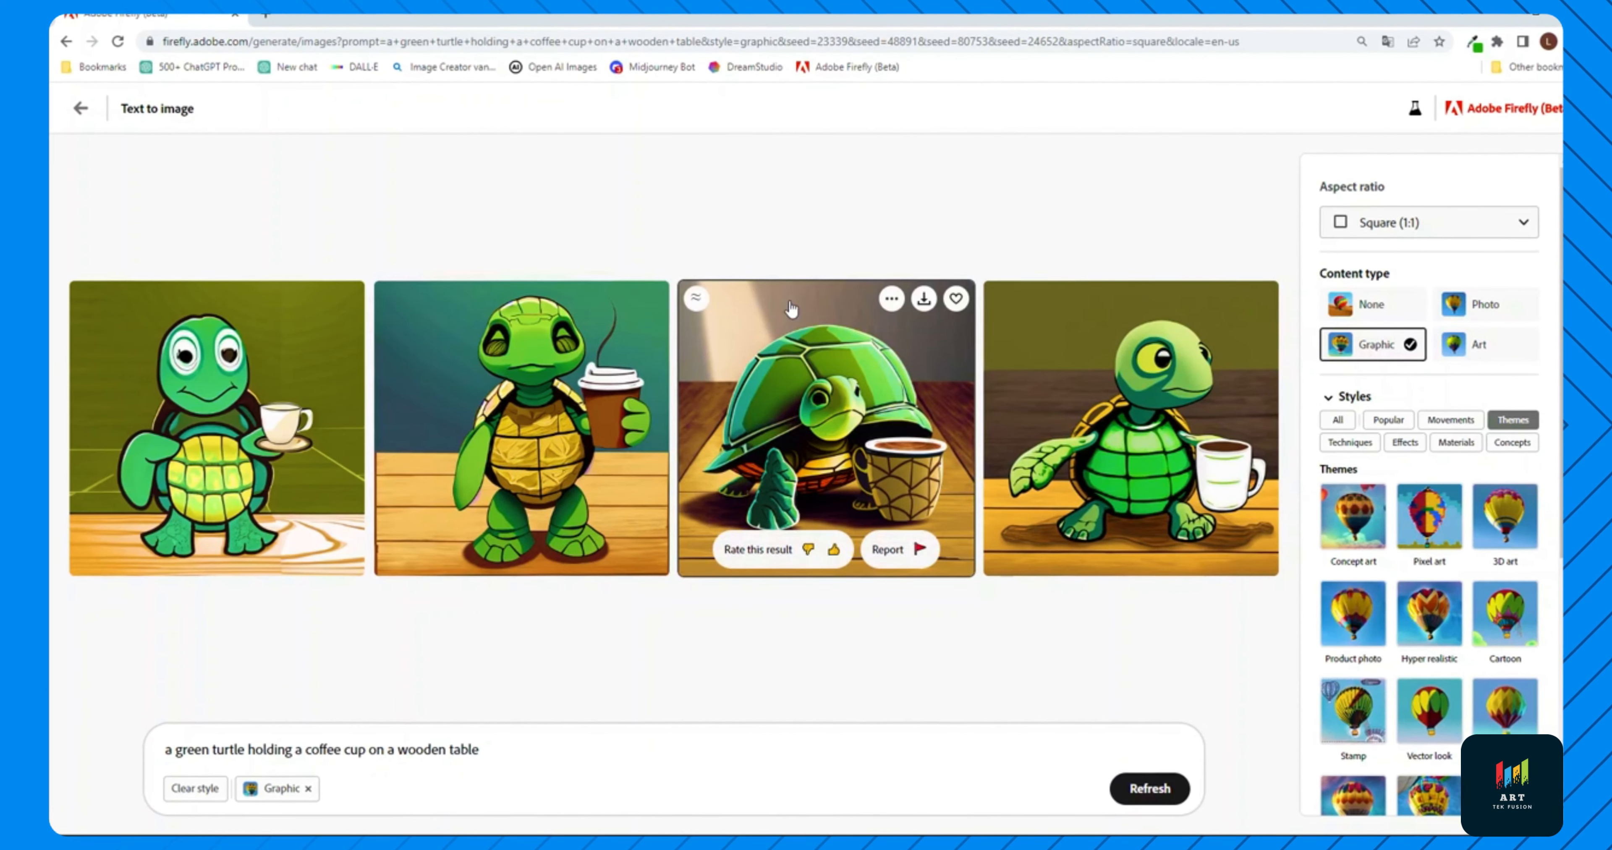
left_click(1503, 354)
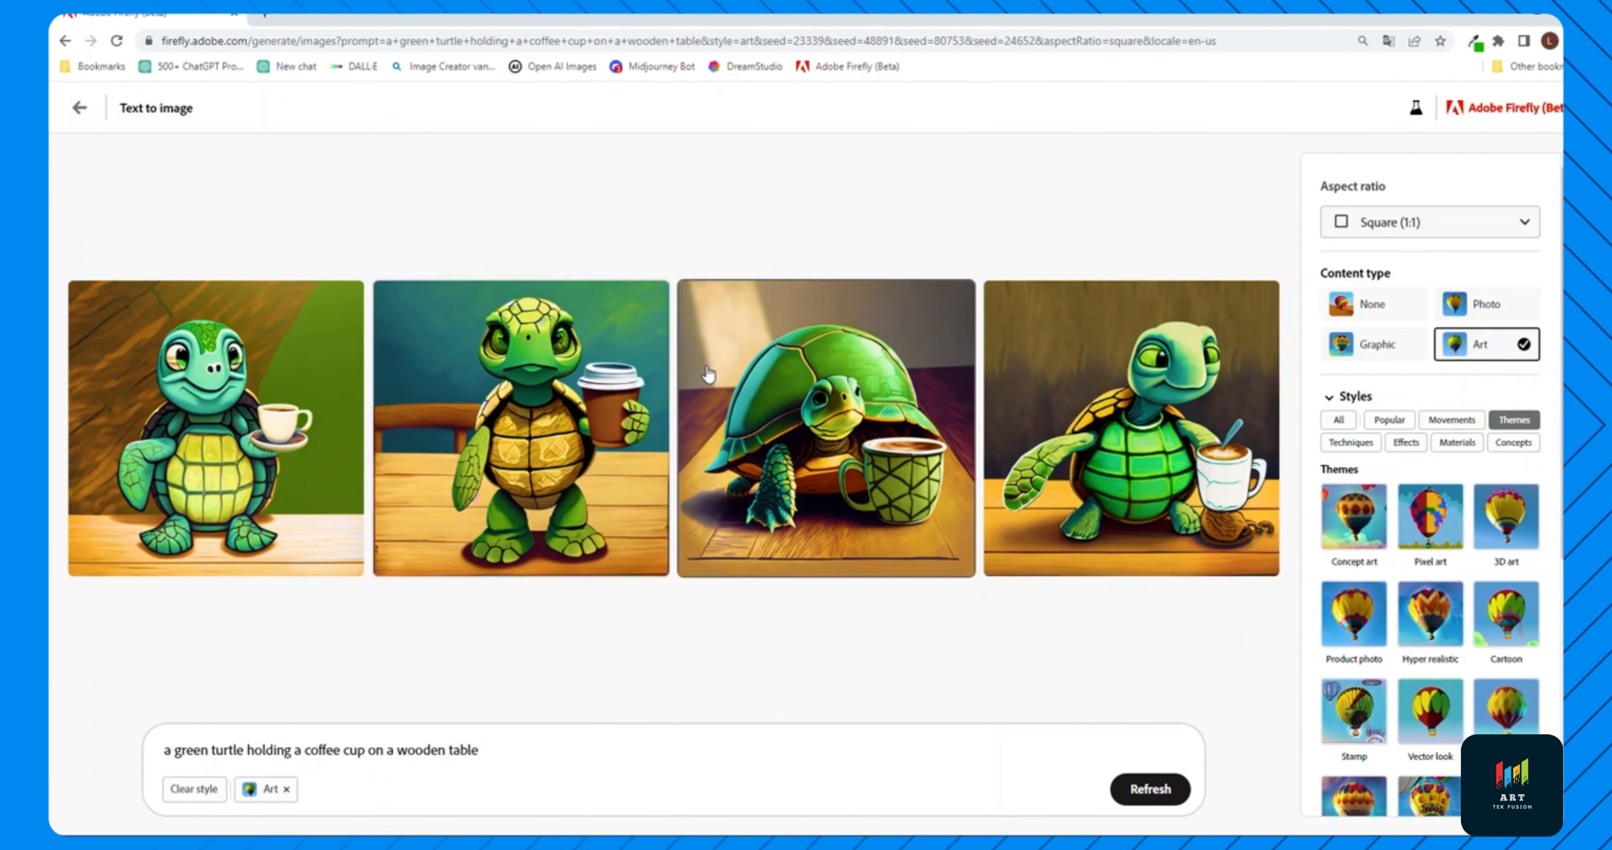
left_click(1478, 310)
left_click(1403, 350)
left_click(1463, 348)
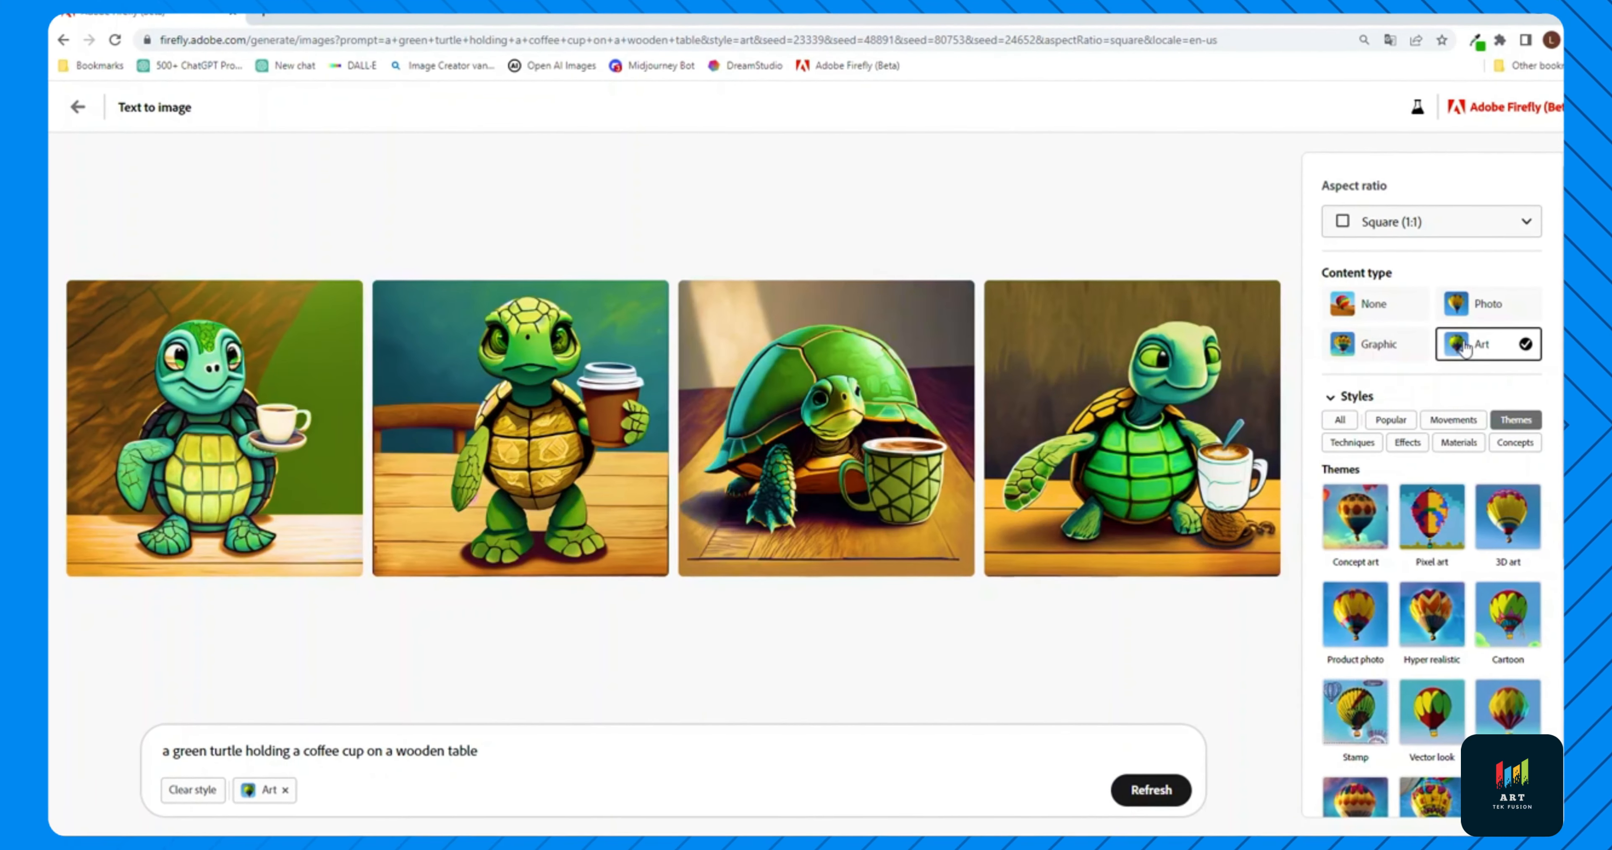
left_click(1476, 312)
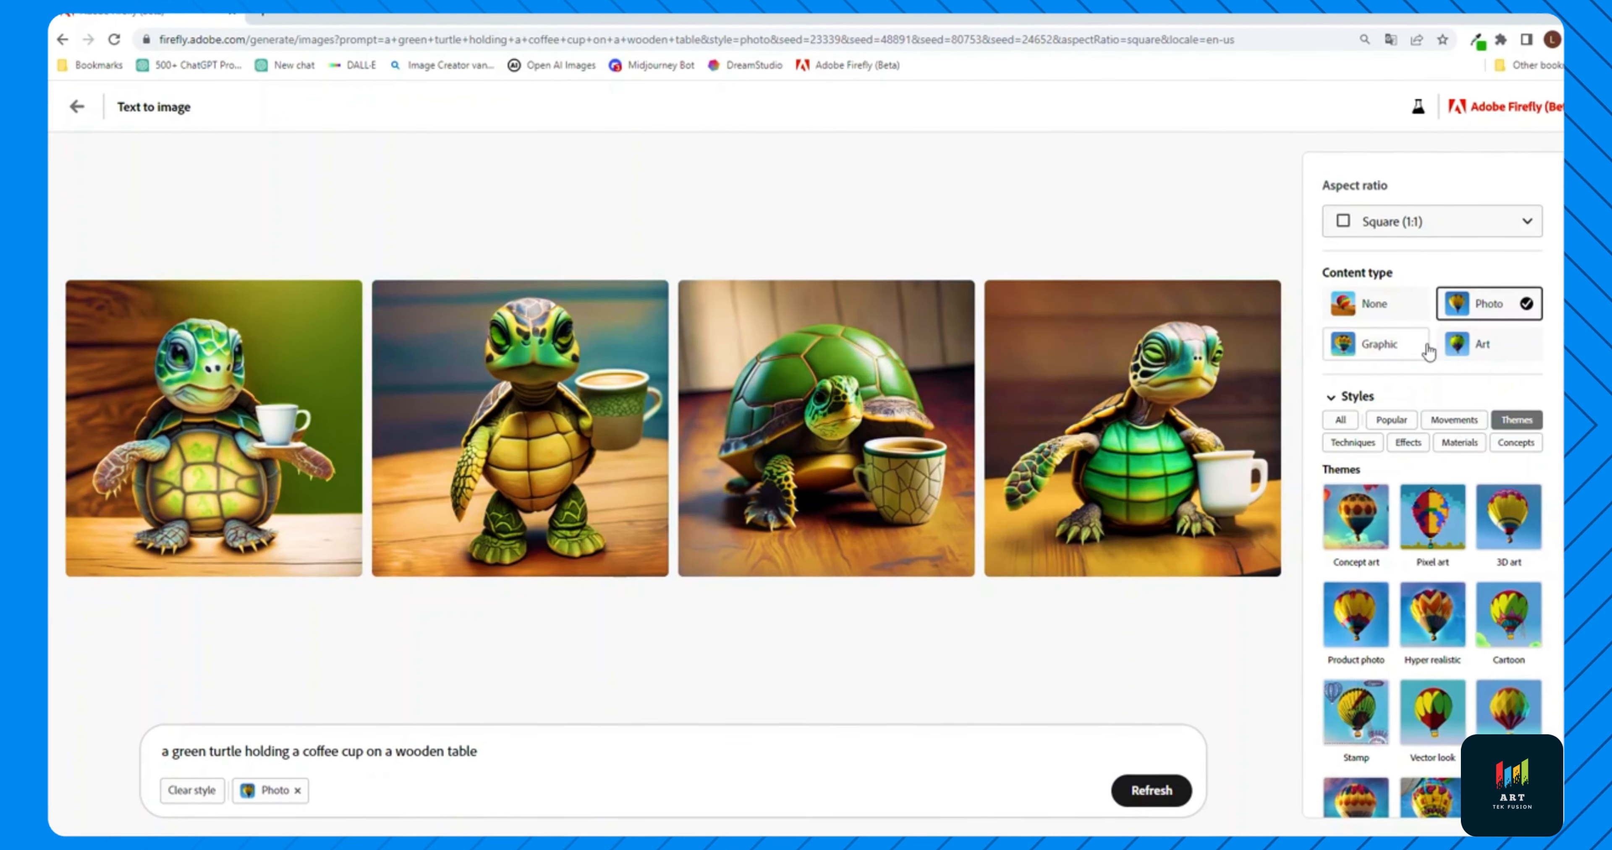
left_click(1464, 344)
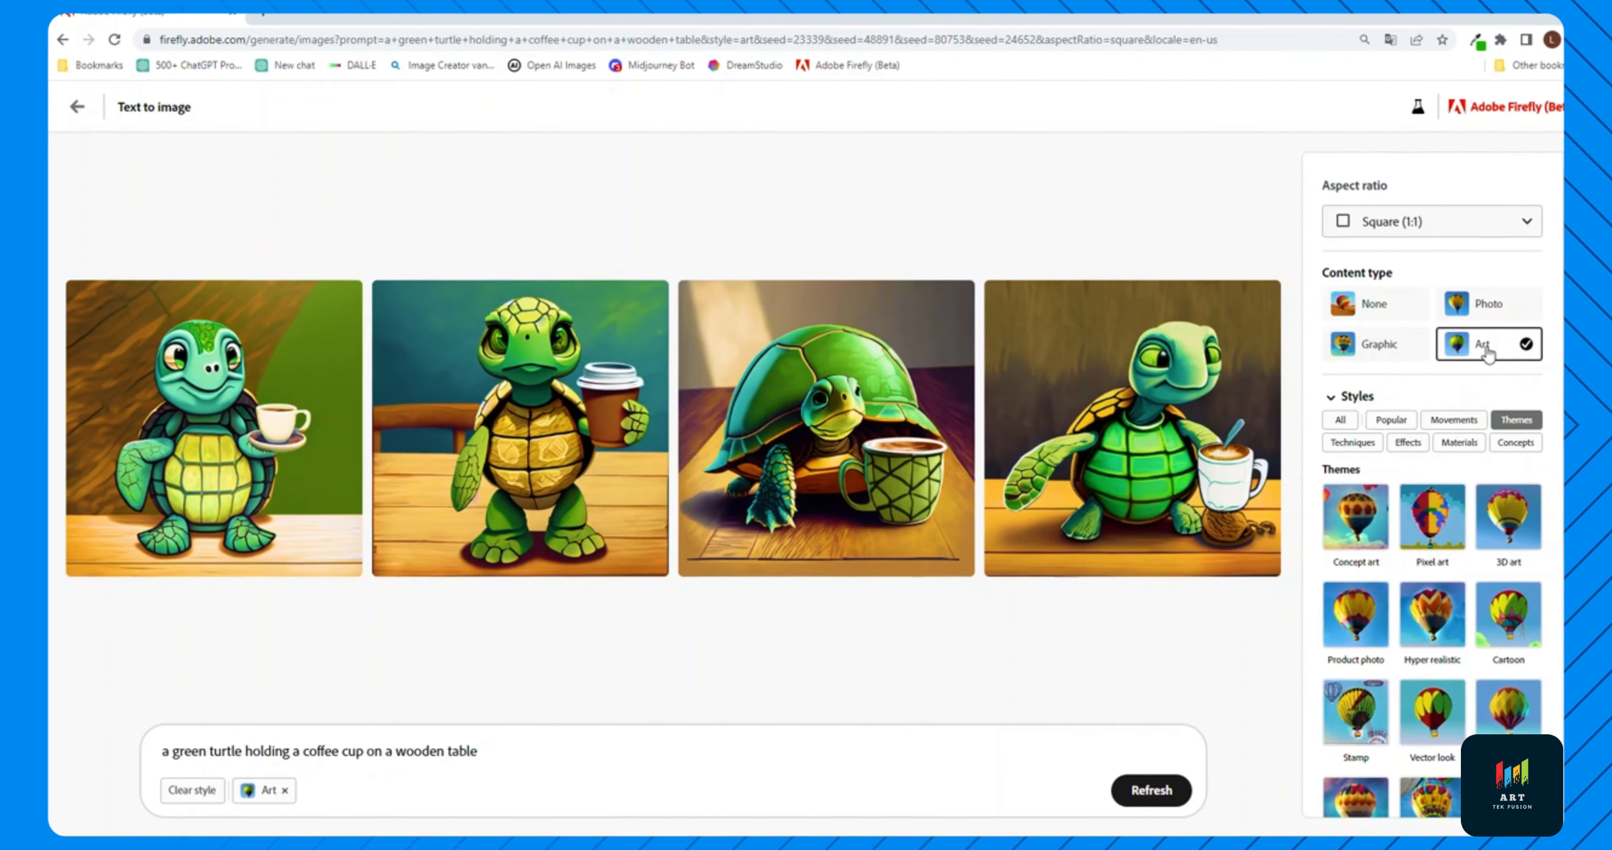
Add the 3D art theme style to the green turtle prompt
scroll(1433, 409, "down", 3)
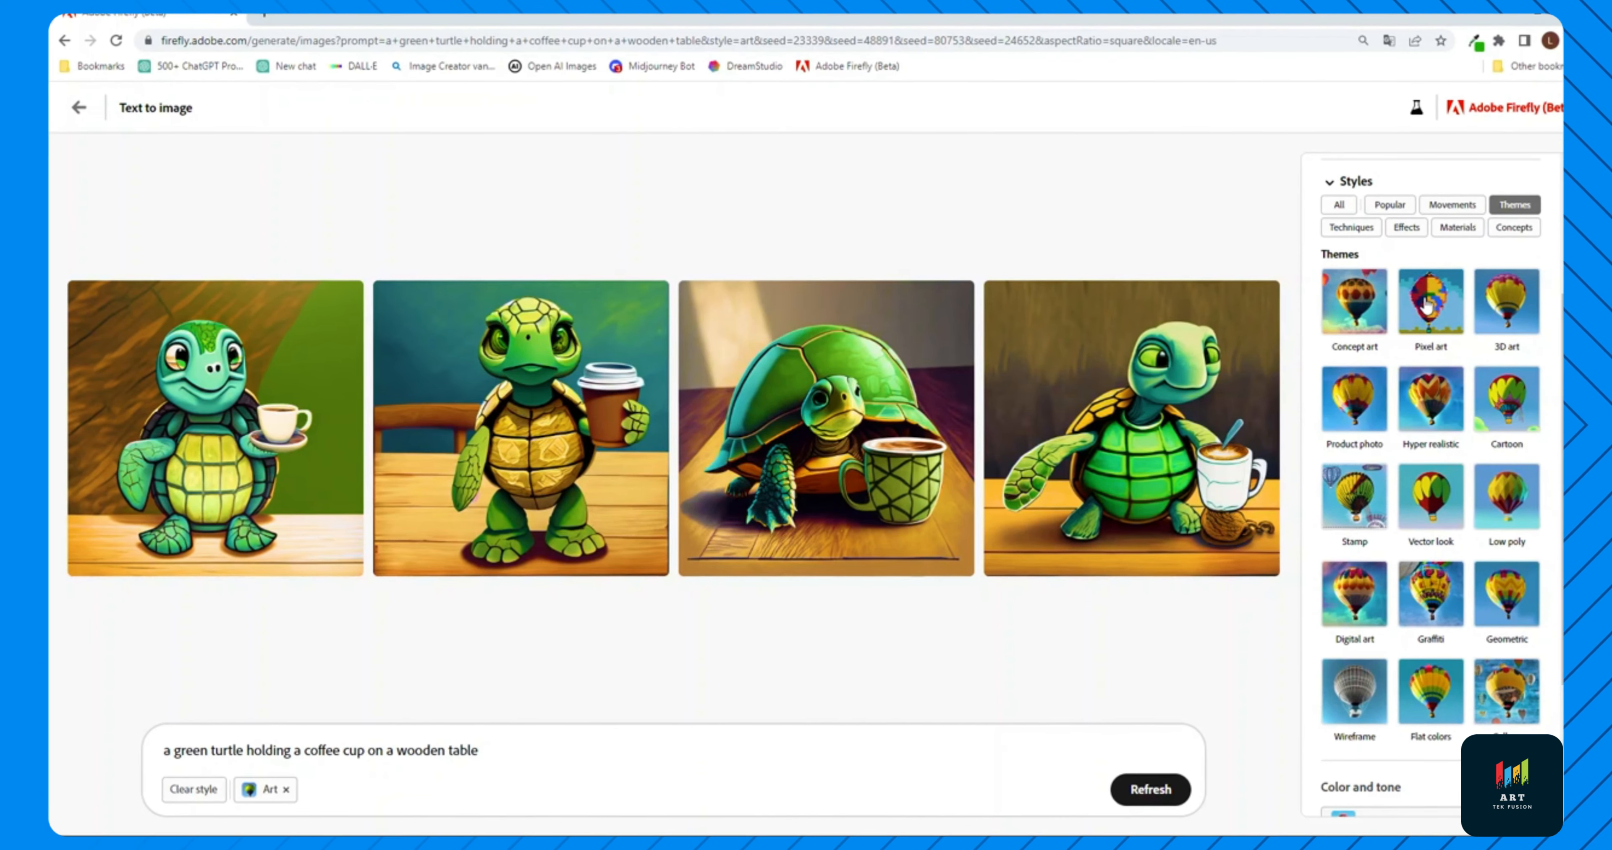
mouse_move(1191, 414)
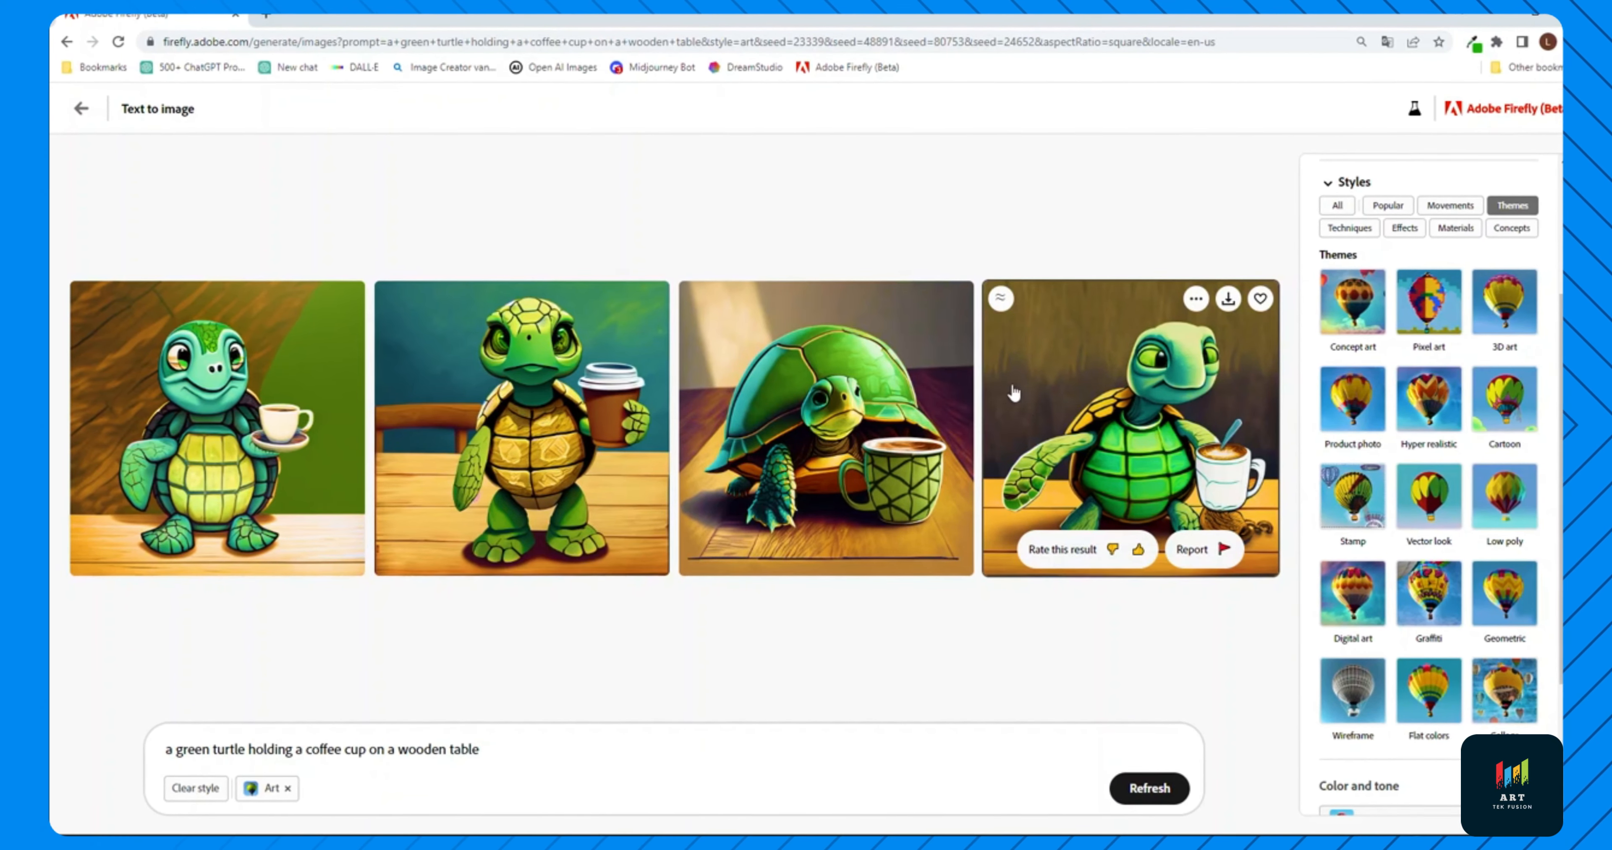
left_click(1504, 322)
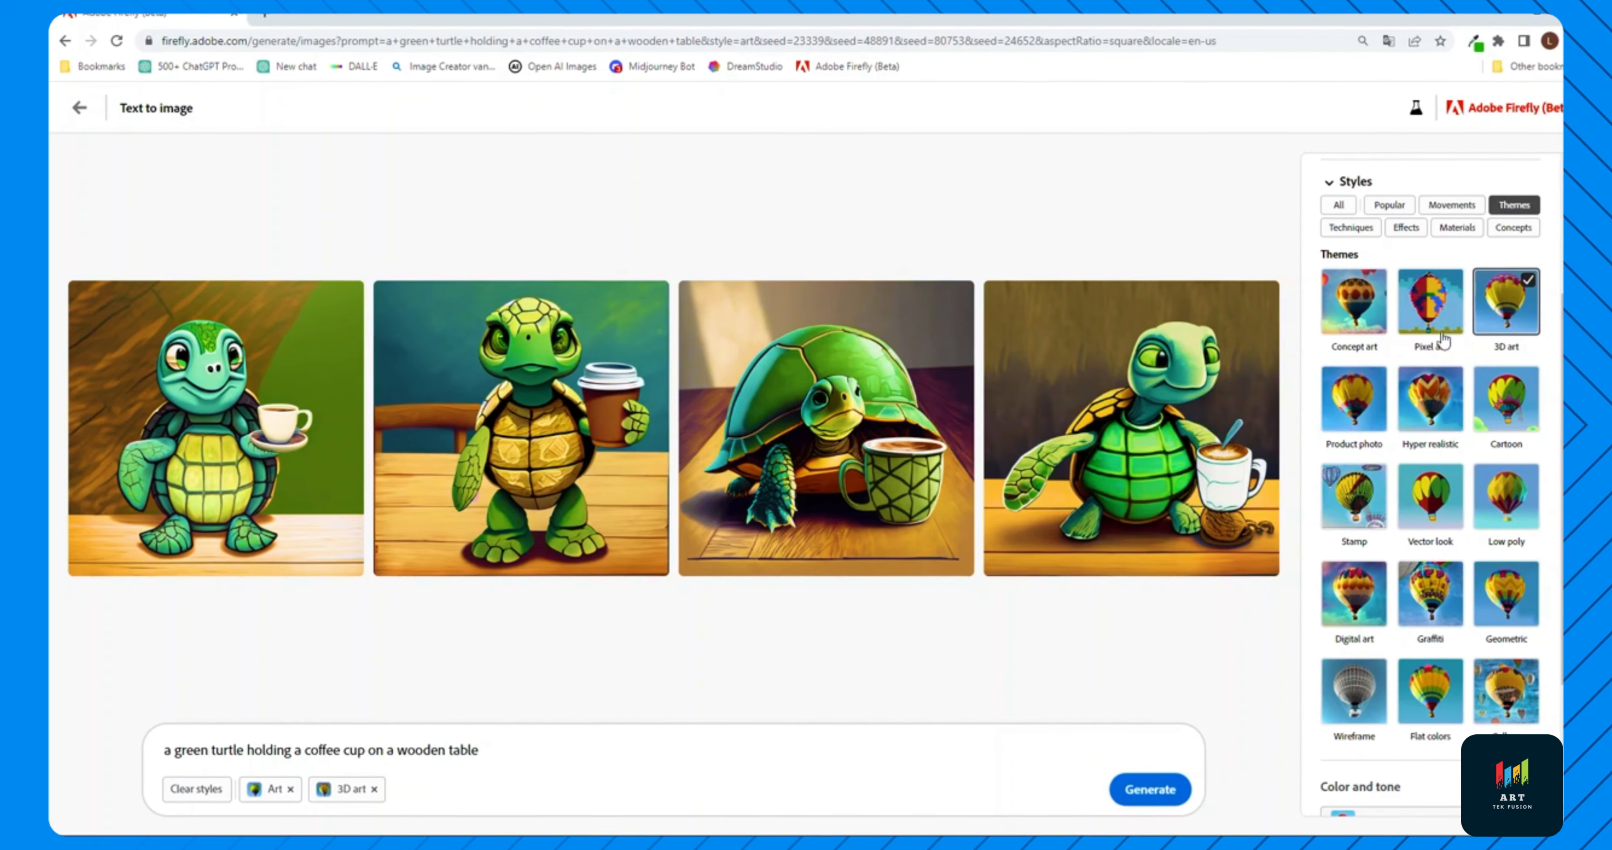
Generate the turtle images with the 3D art theme, and again with the Hyper realistic theme added
left_click(1149, 789)
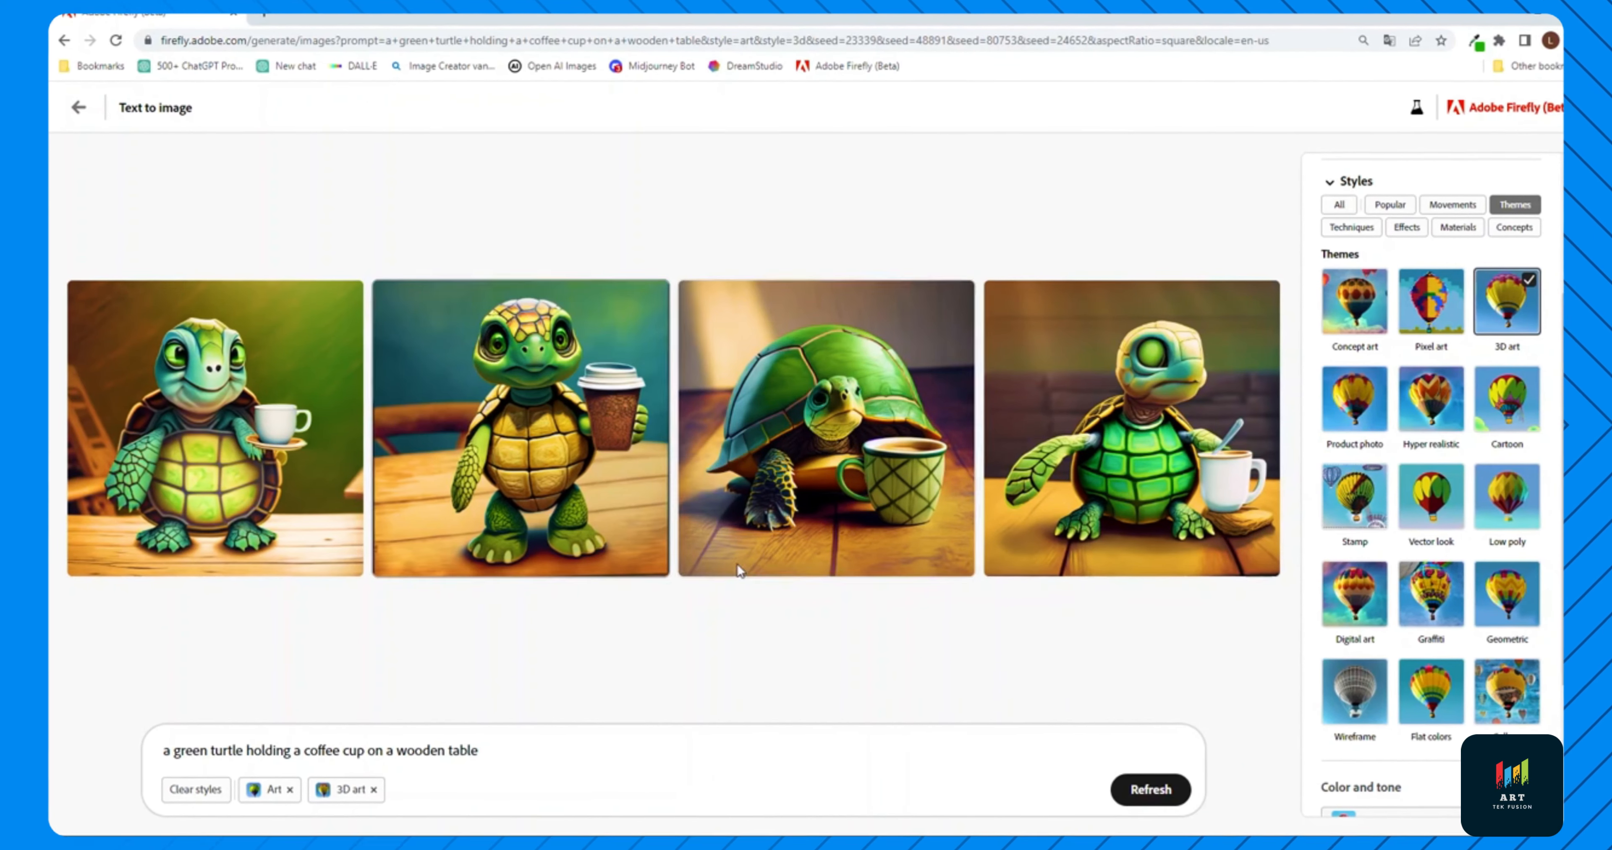
mouse_move(794, 452)
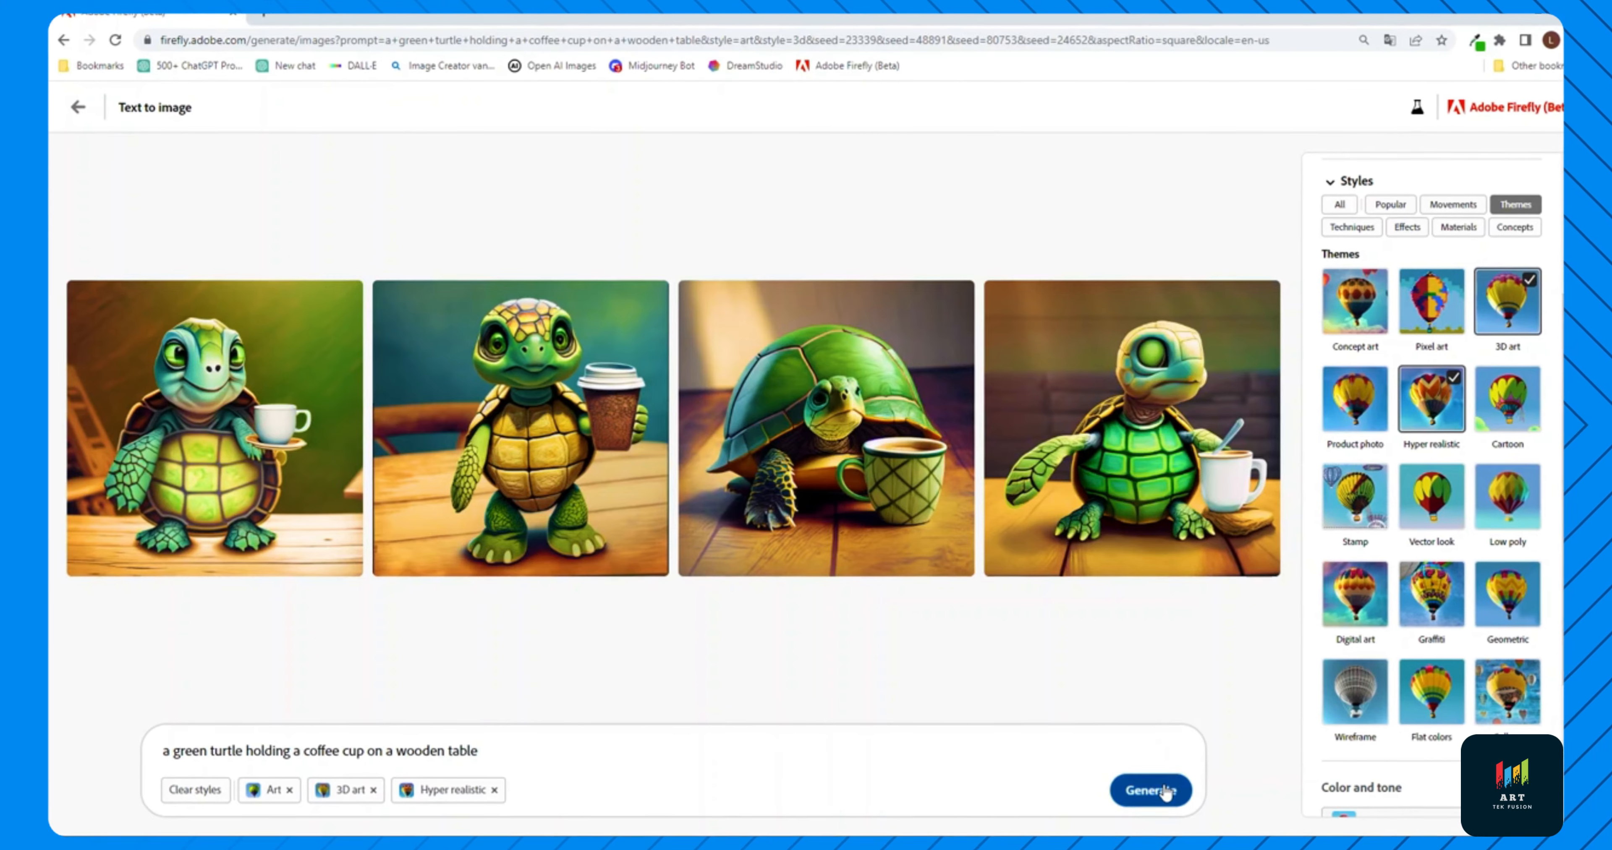
left_click(1164, 792)
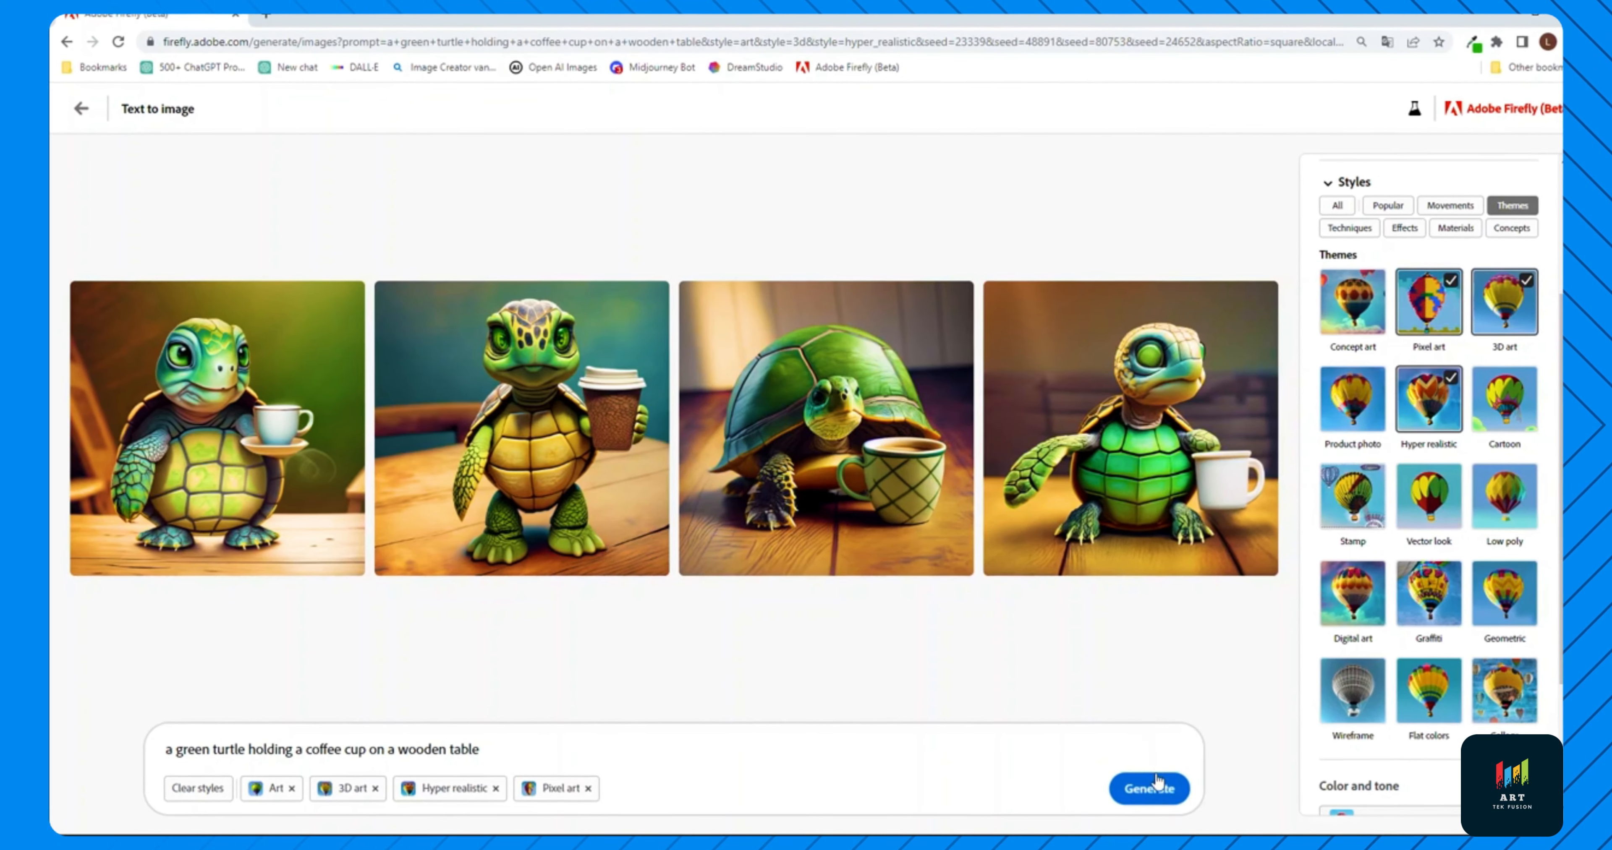
Add the Pixel art and Low poly themes to the turtle prompt, generating images after each addition
left_click(1158, 789)
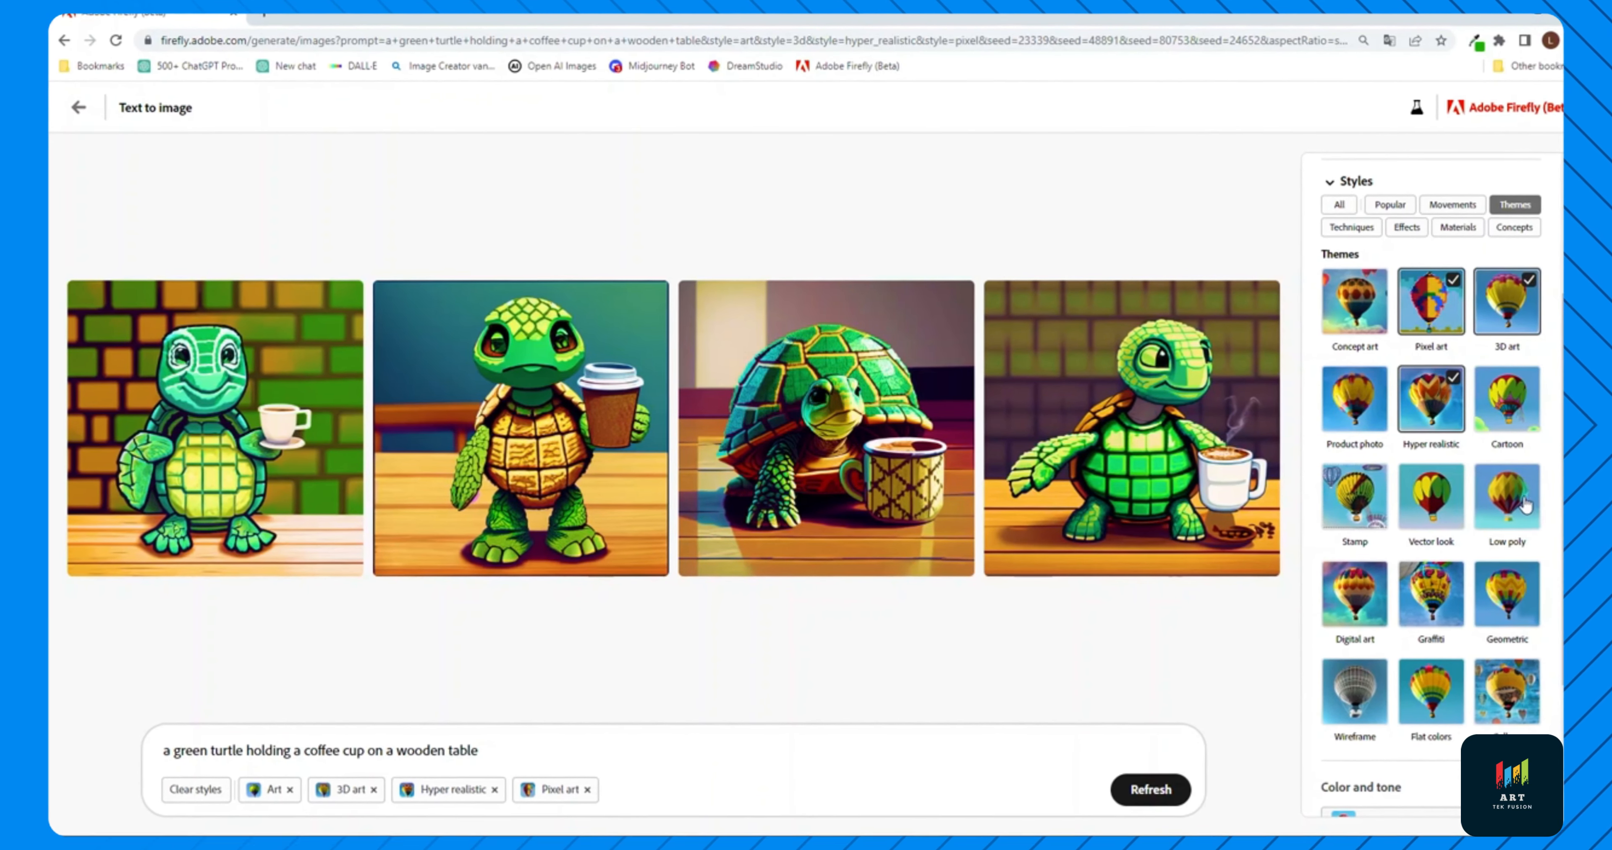
left_click(1167, 796)
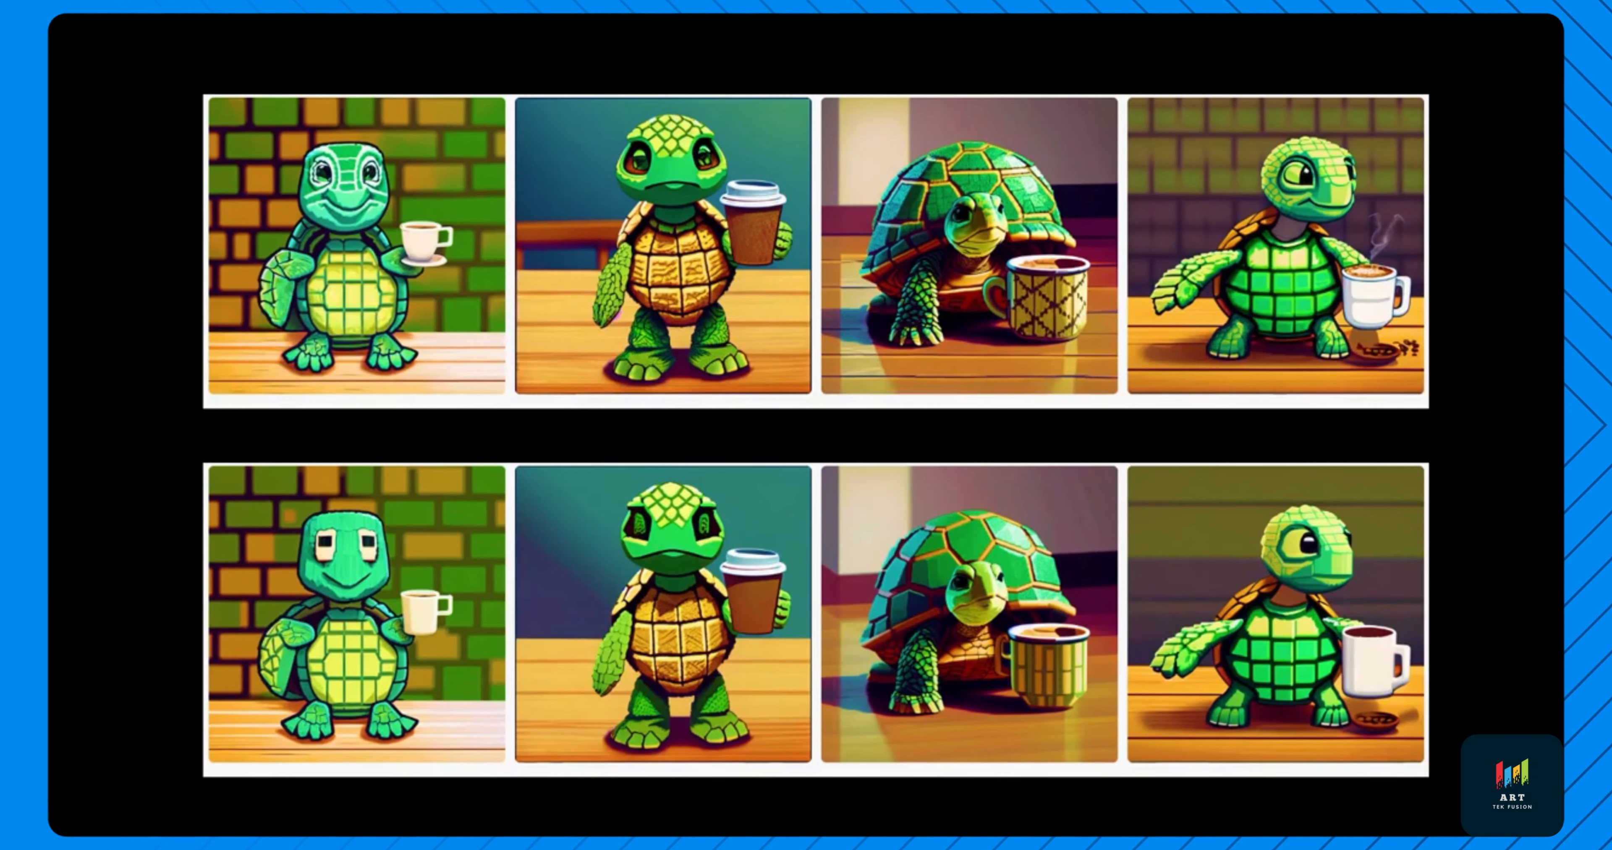
Add the Psychedelic and Pop art movement styles to the turtle prompt, generating images after each addition
scroll(1460, 319, "up", 2)
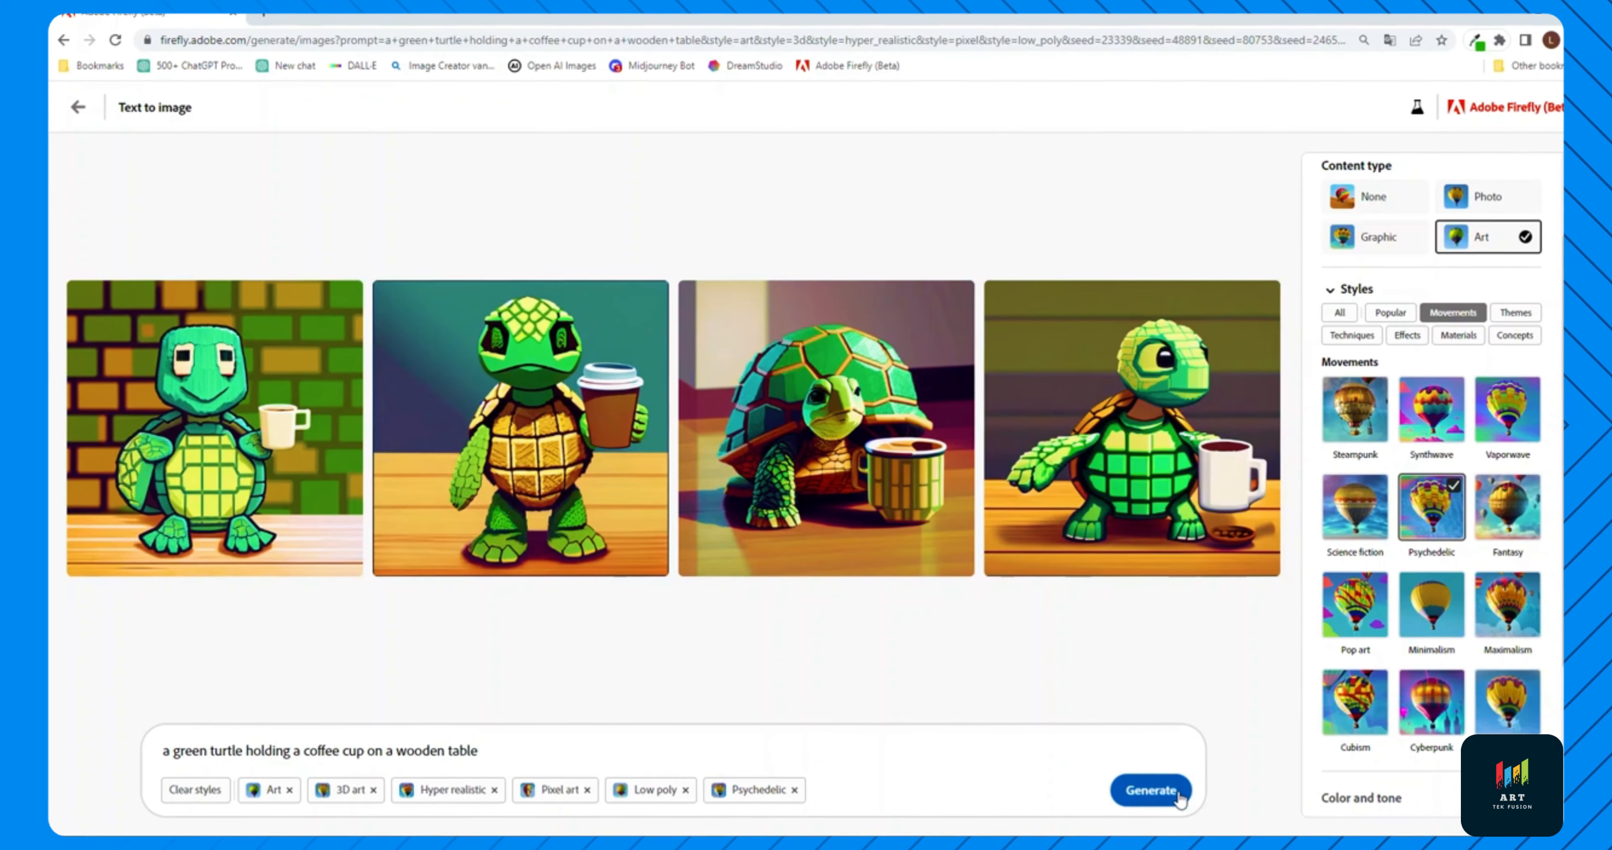
left_click(1179, 798)
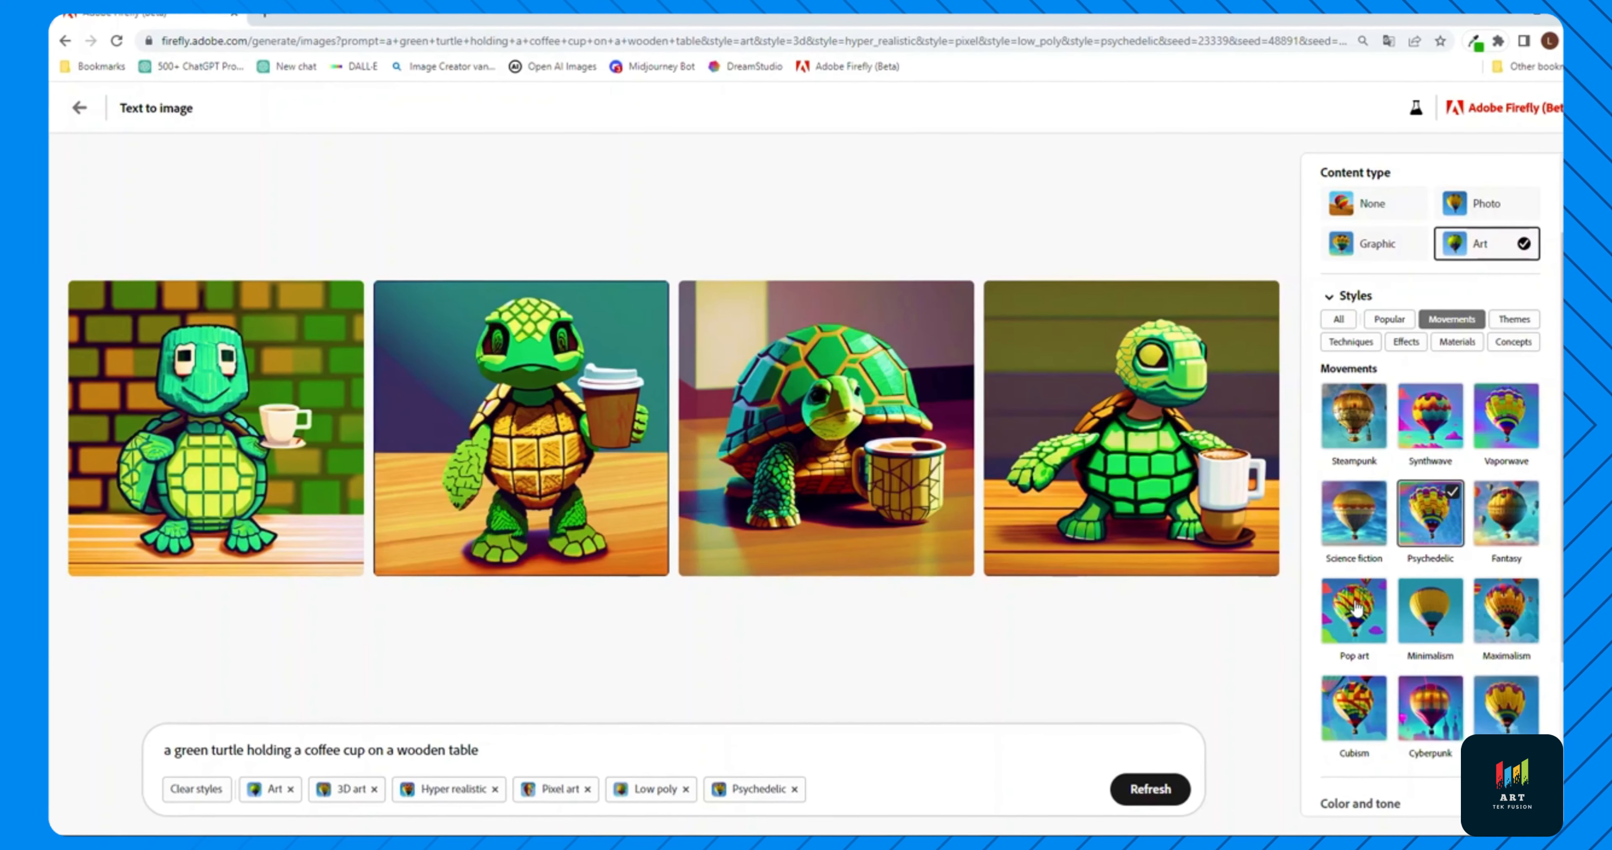
left_click(1149, 788)
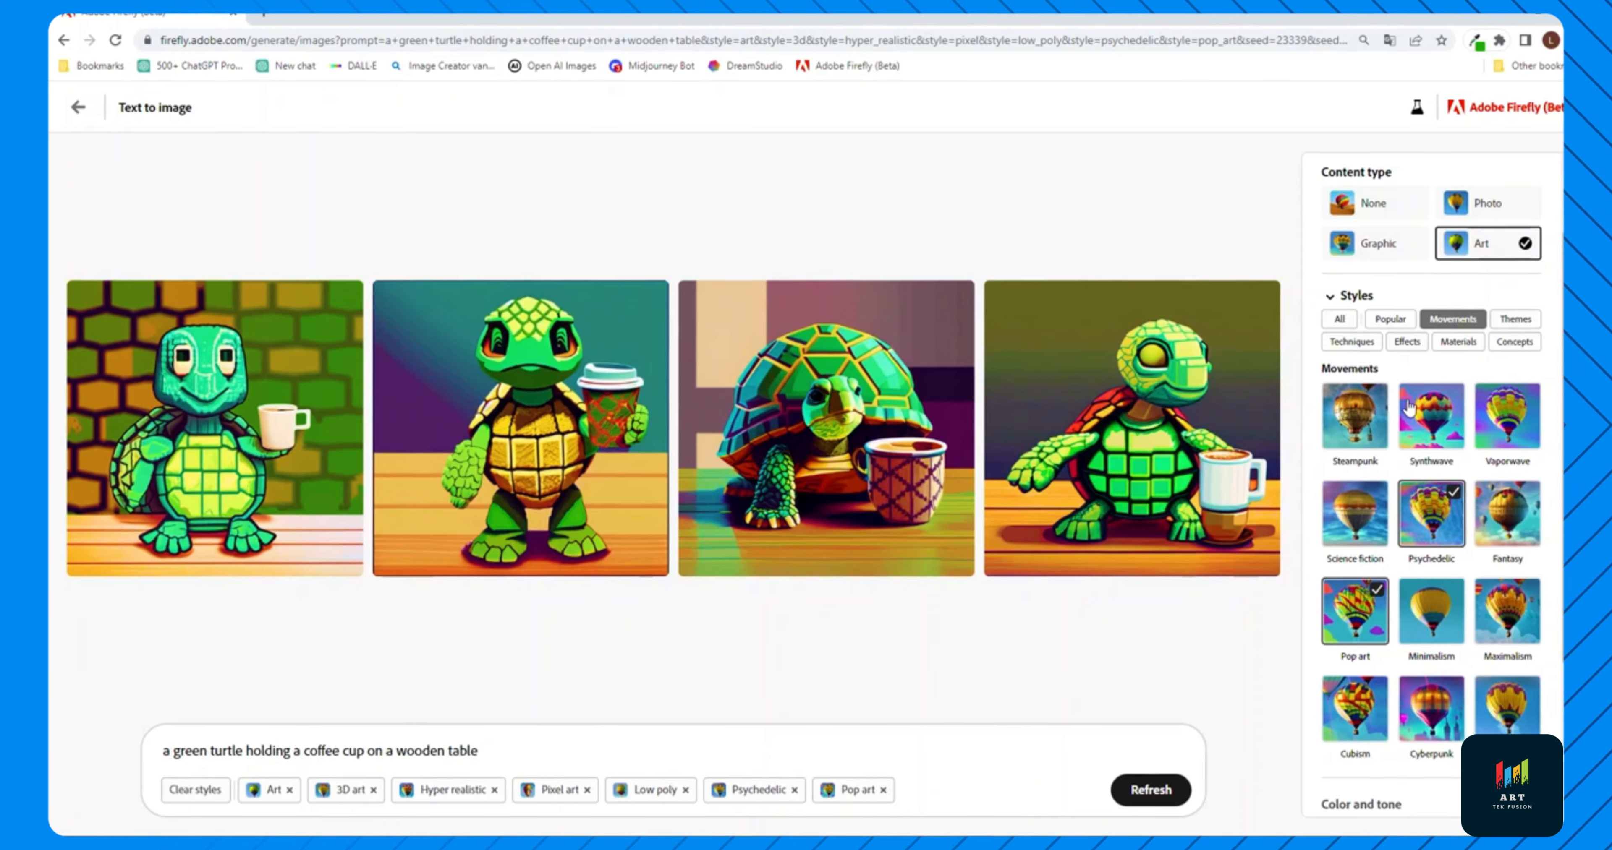
Add the Clay material style to the turtle prompt and generate the images
left_click(1458, 341)
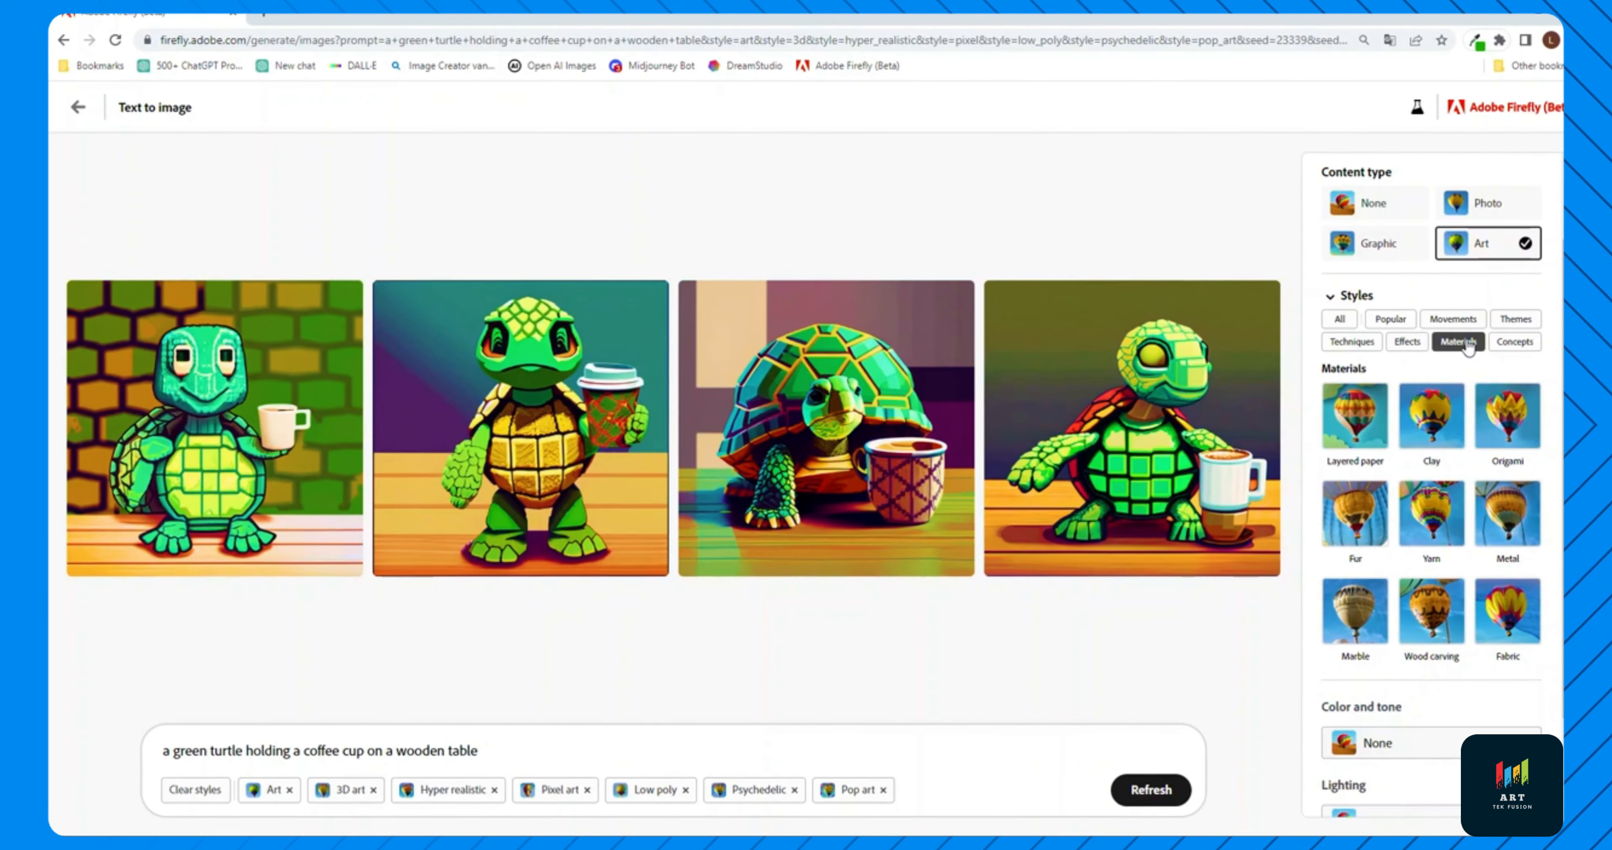
left_click(1429, 416)
left_click(1145, 789)
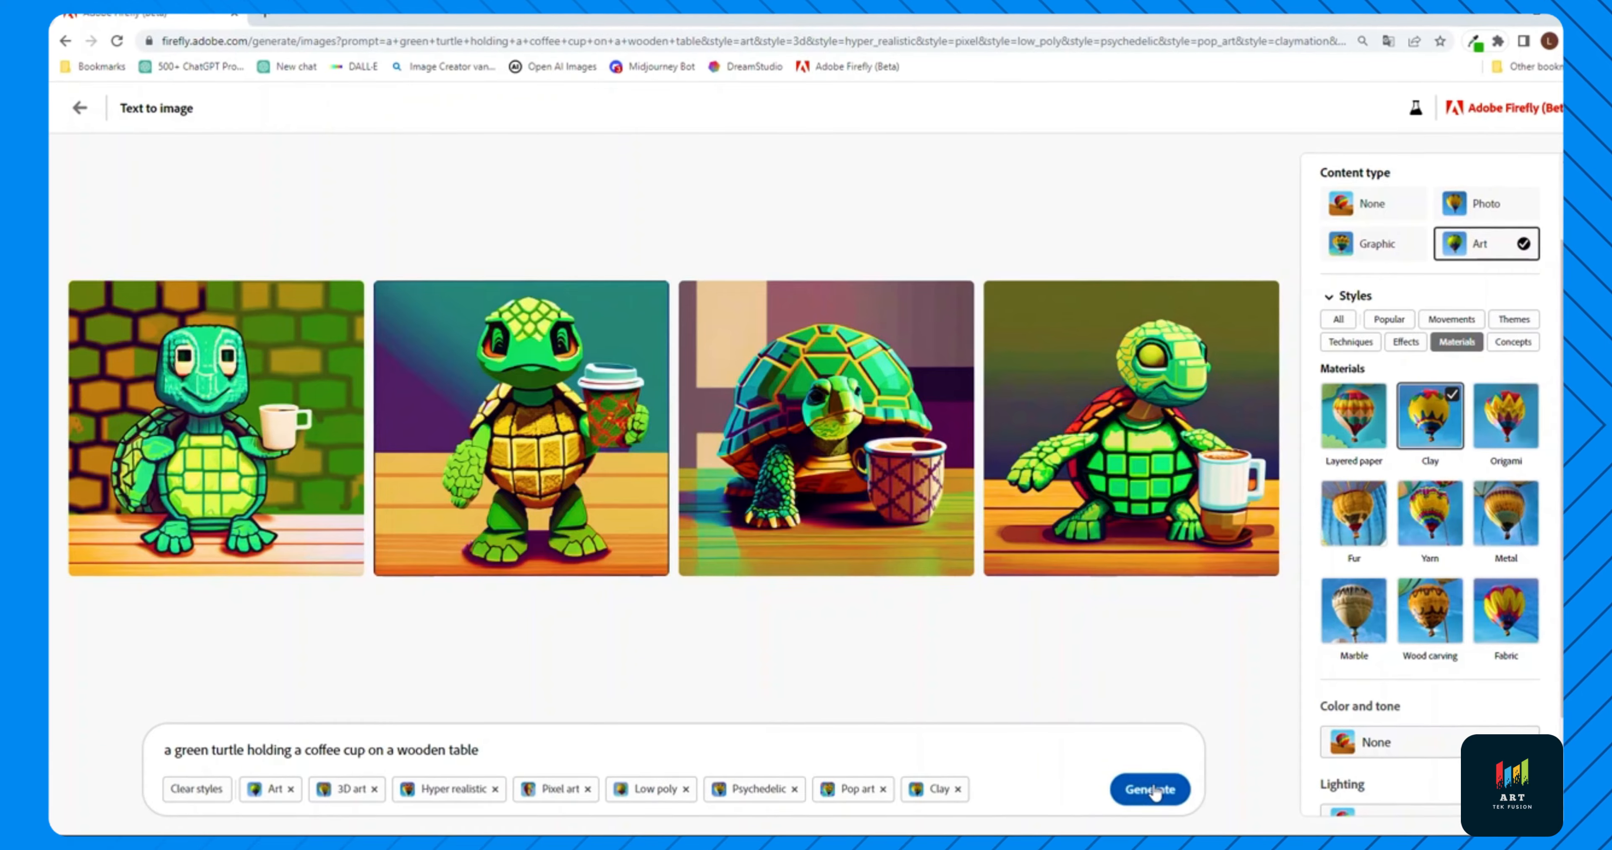
mouse_move(242, 366)
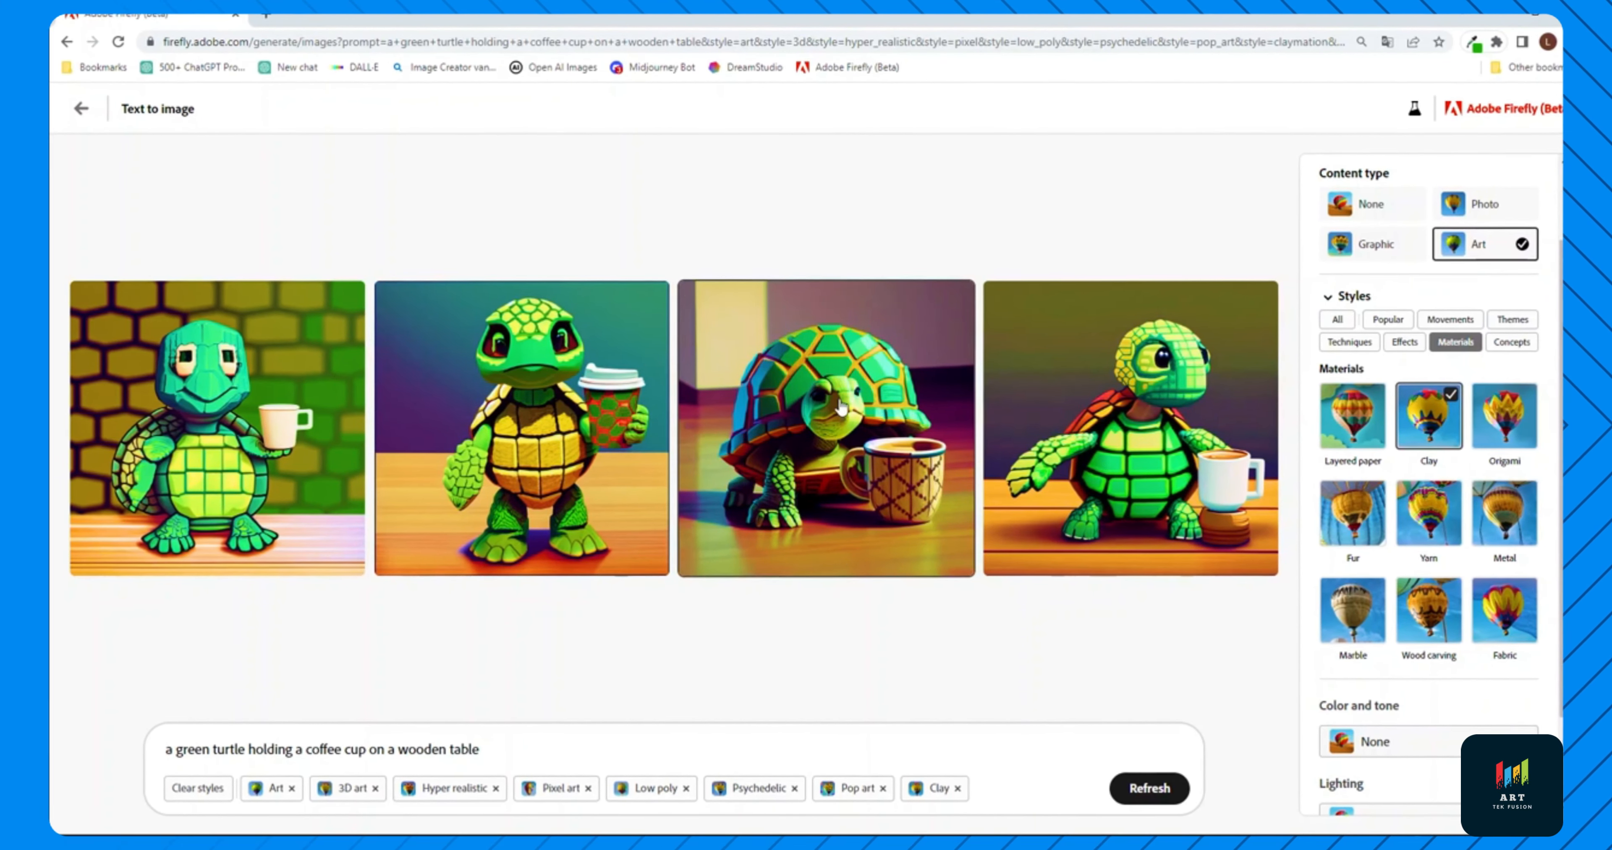
mouse_move(843, 503)
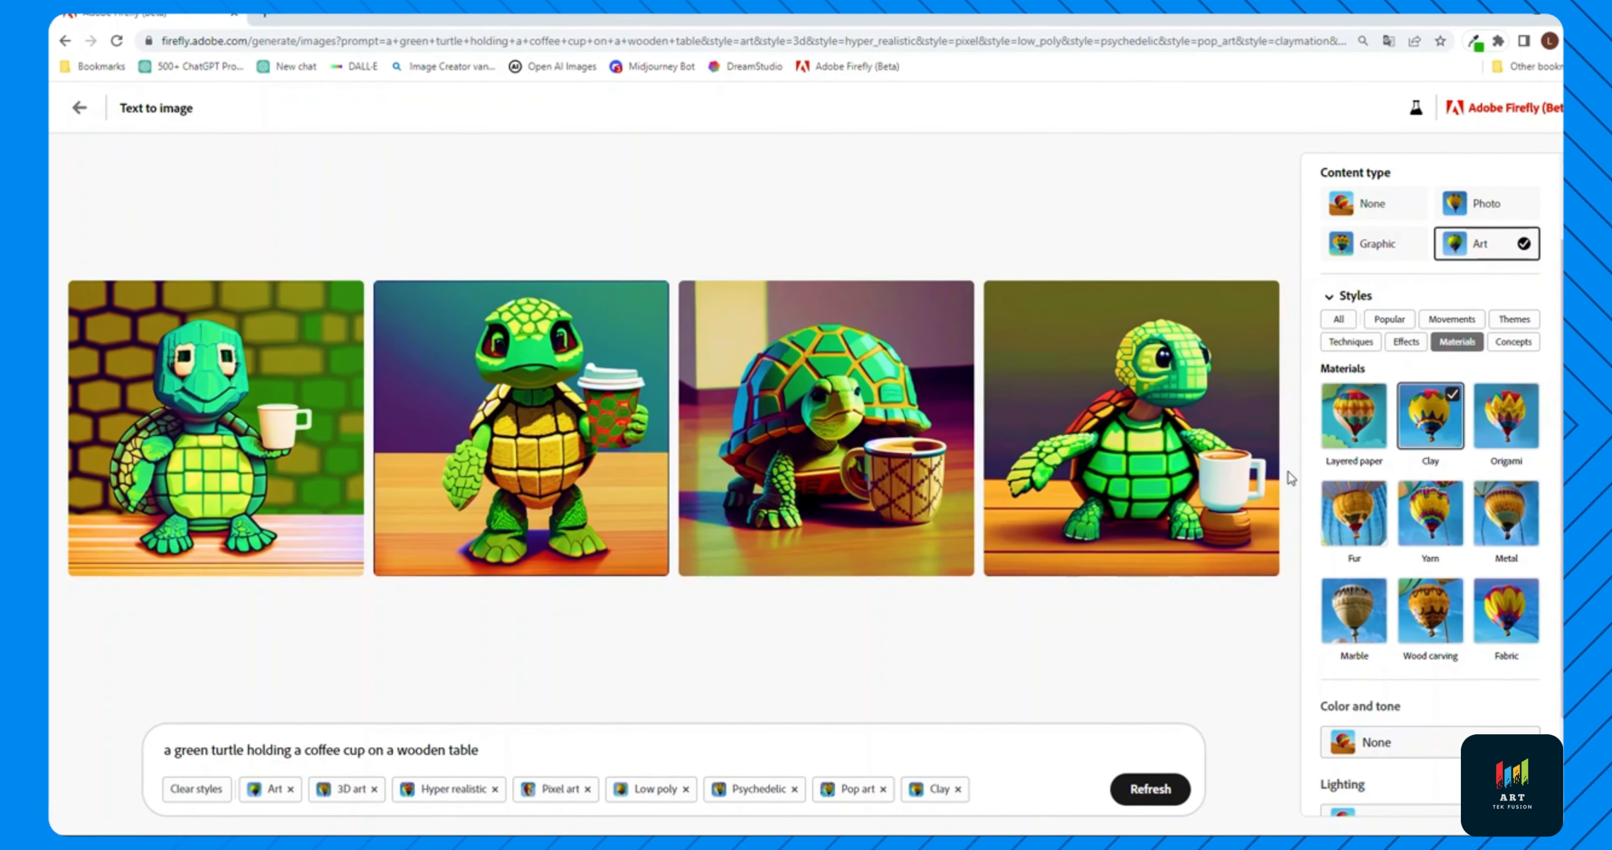
Remove every applied style except Art and Clay from the turtle prompt and regenerate the images
left_click(372, 791)
left_click(411, 790)
left_click(382, 791)
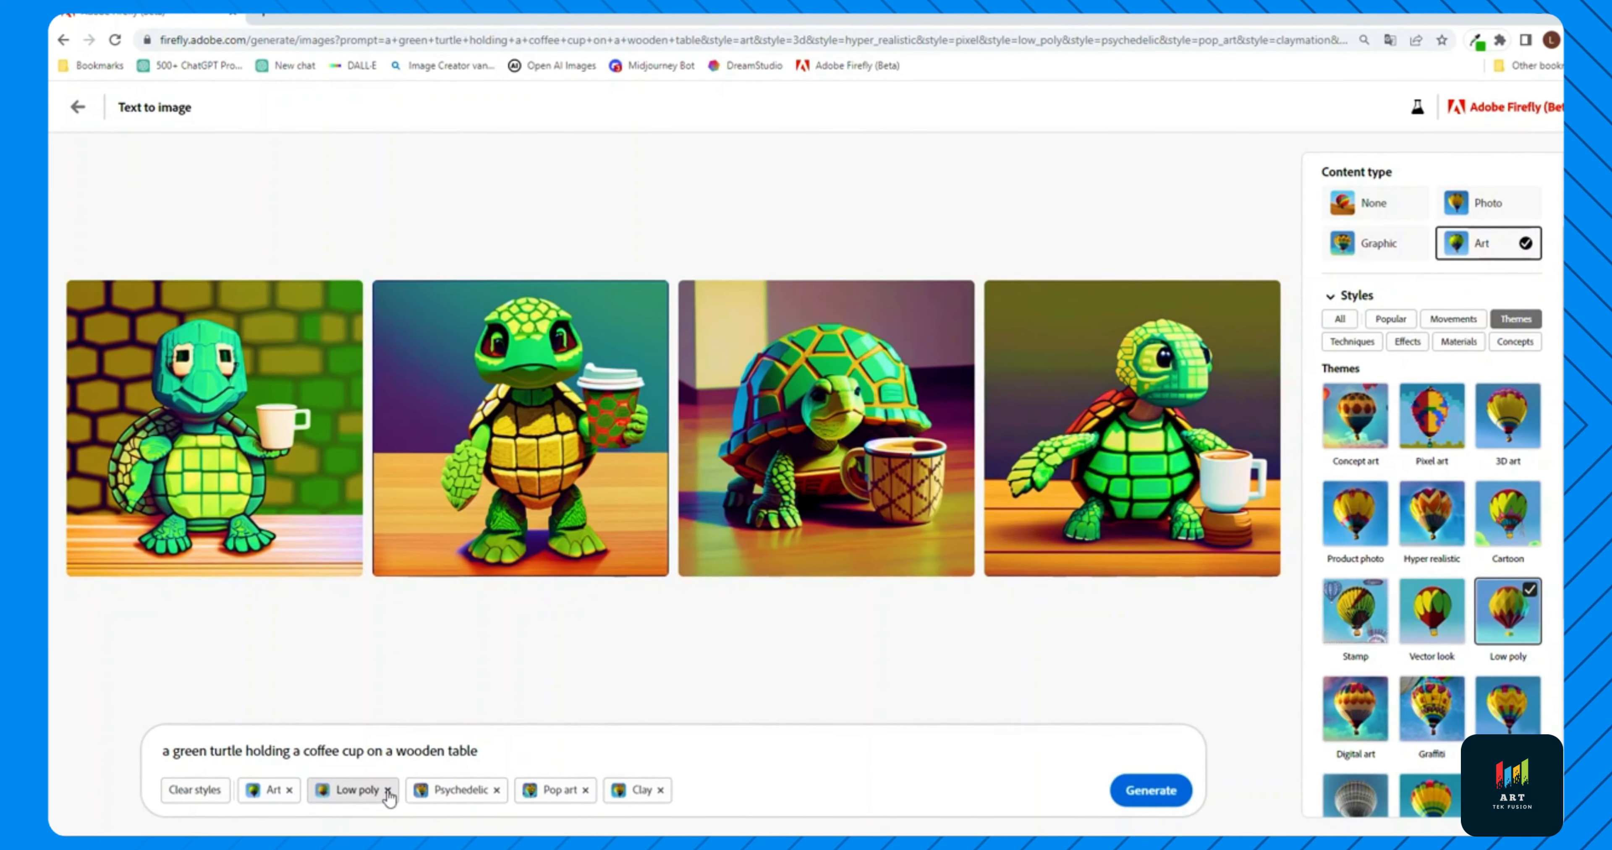
left_click(388, 791)
left_click(397, 790)
left_click(378, 791)
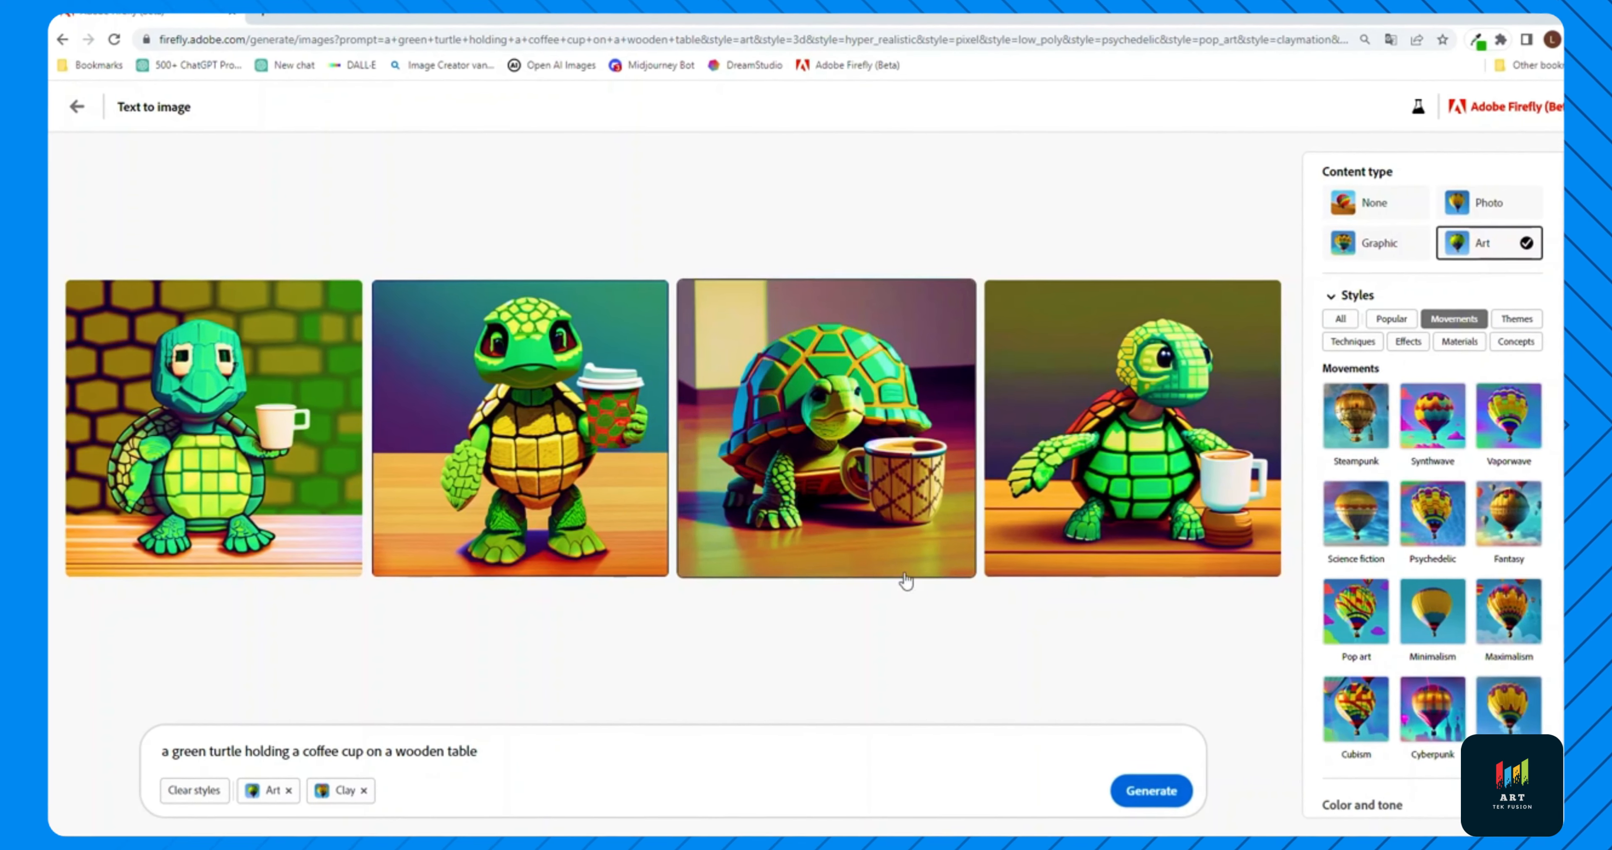
left_click(1151, 792)
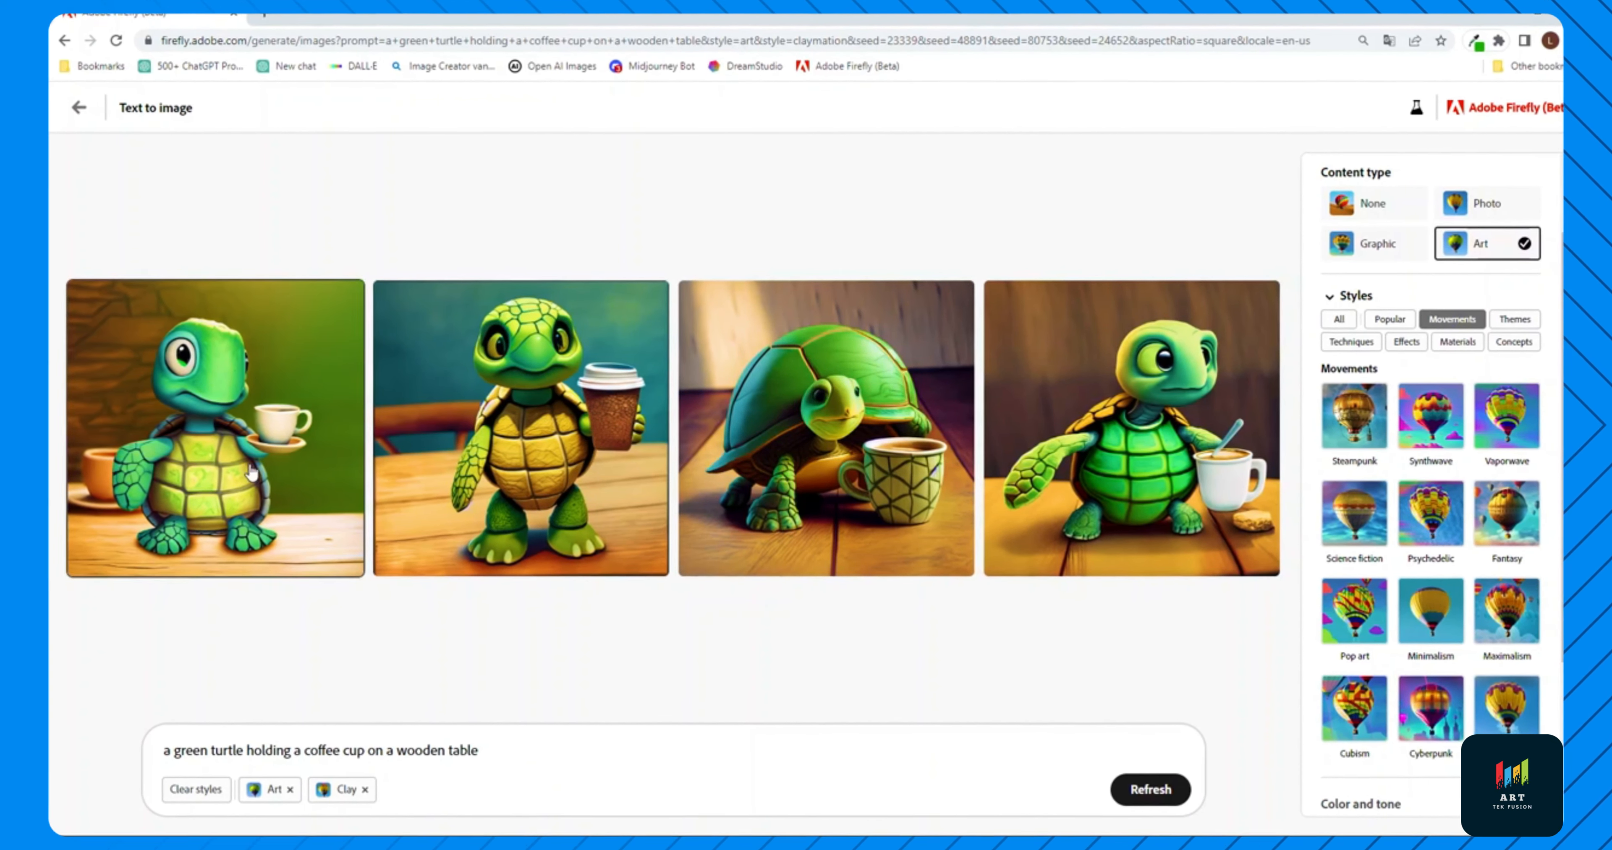
Add the Wood carving material style alongside Clay and generate the turtle images
left_click(1457, 341)
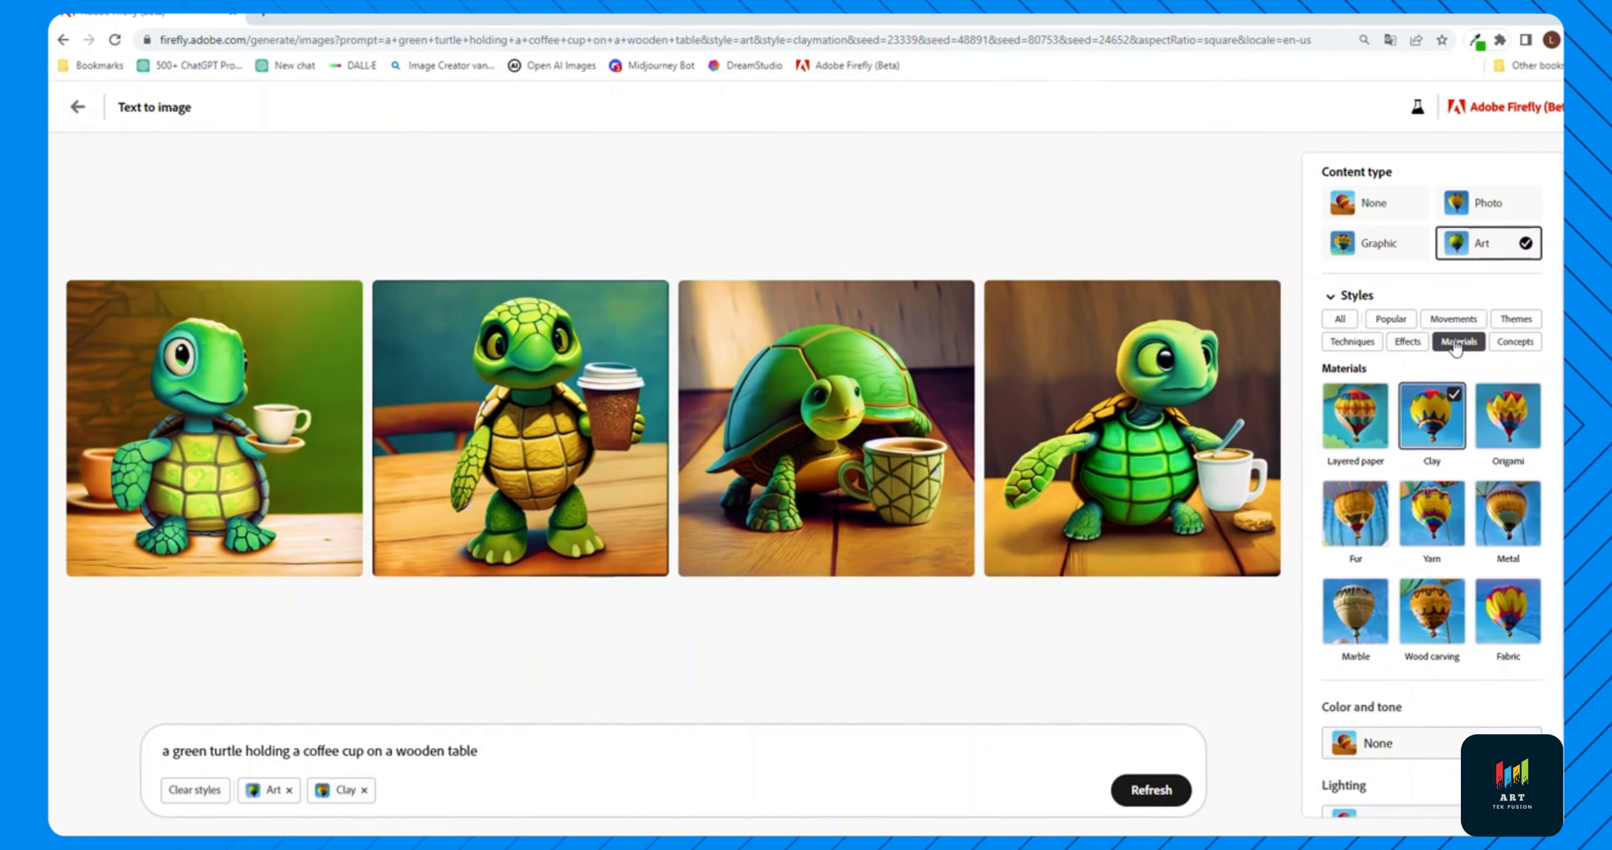
left_click(1429, 592)
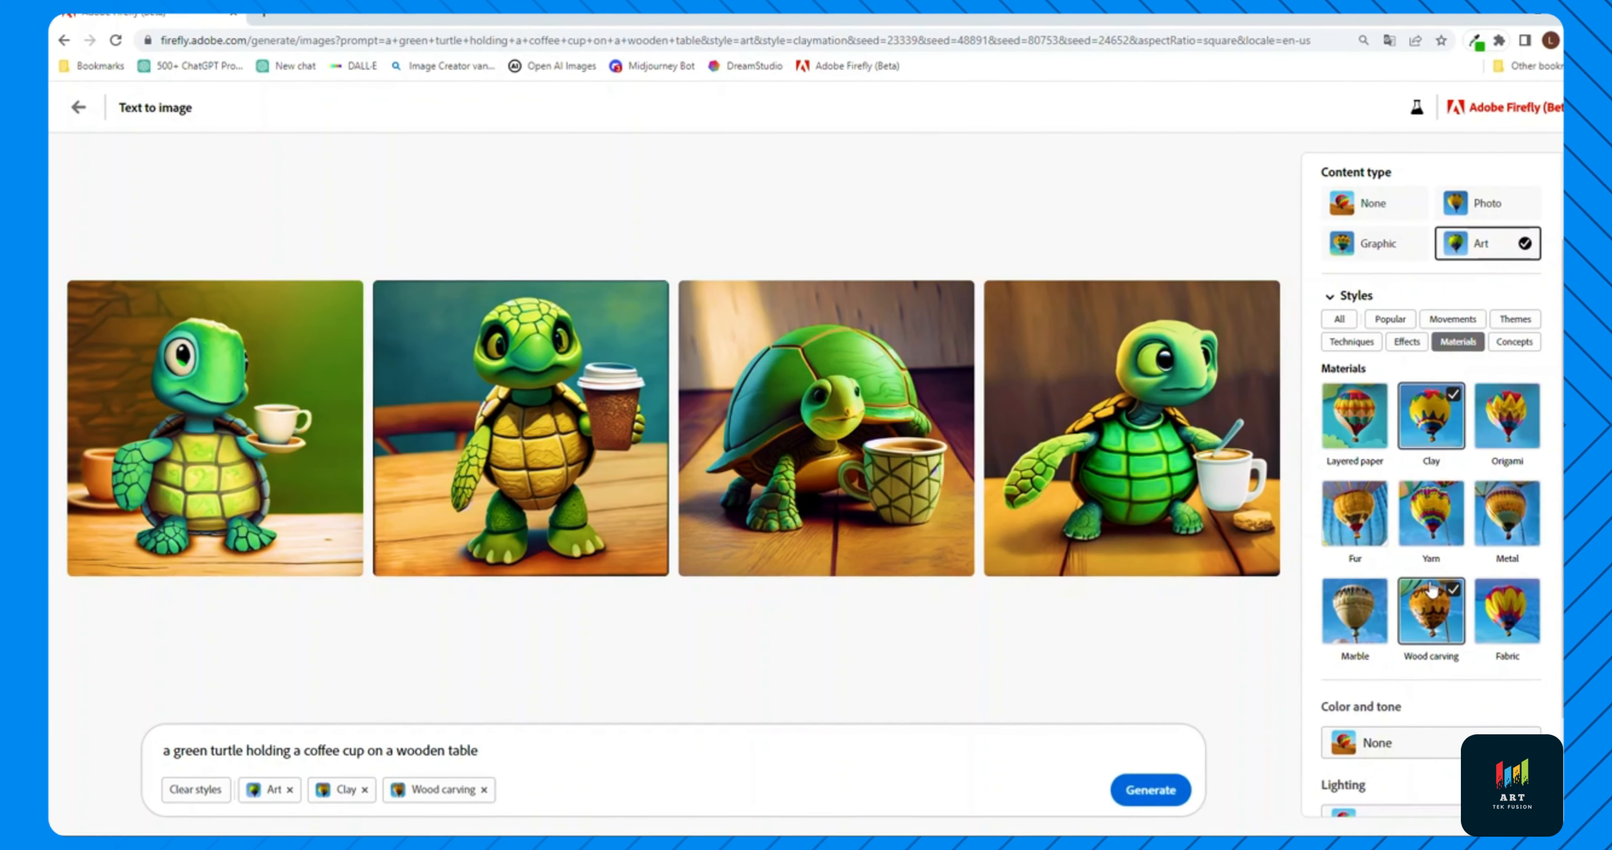
left_click(1147, 789)
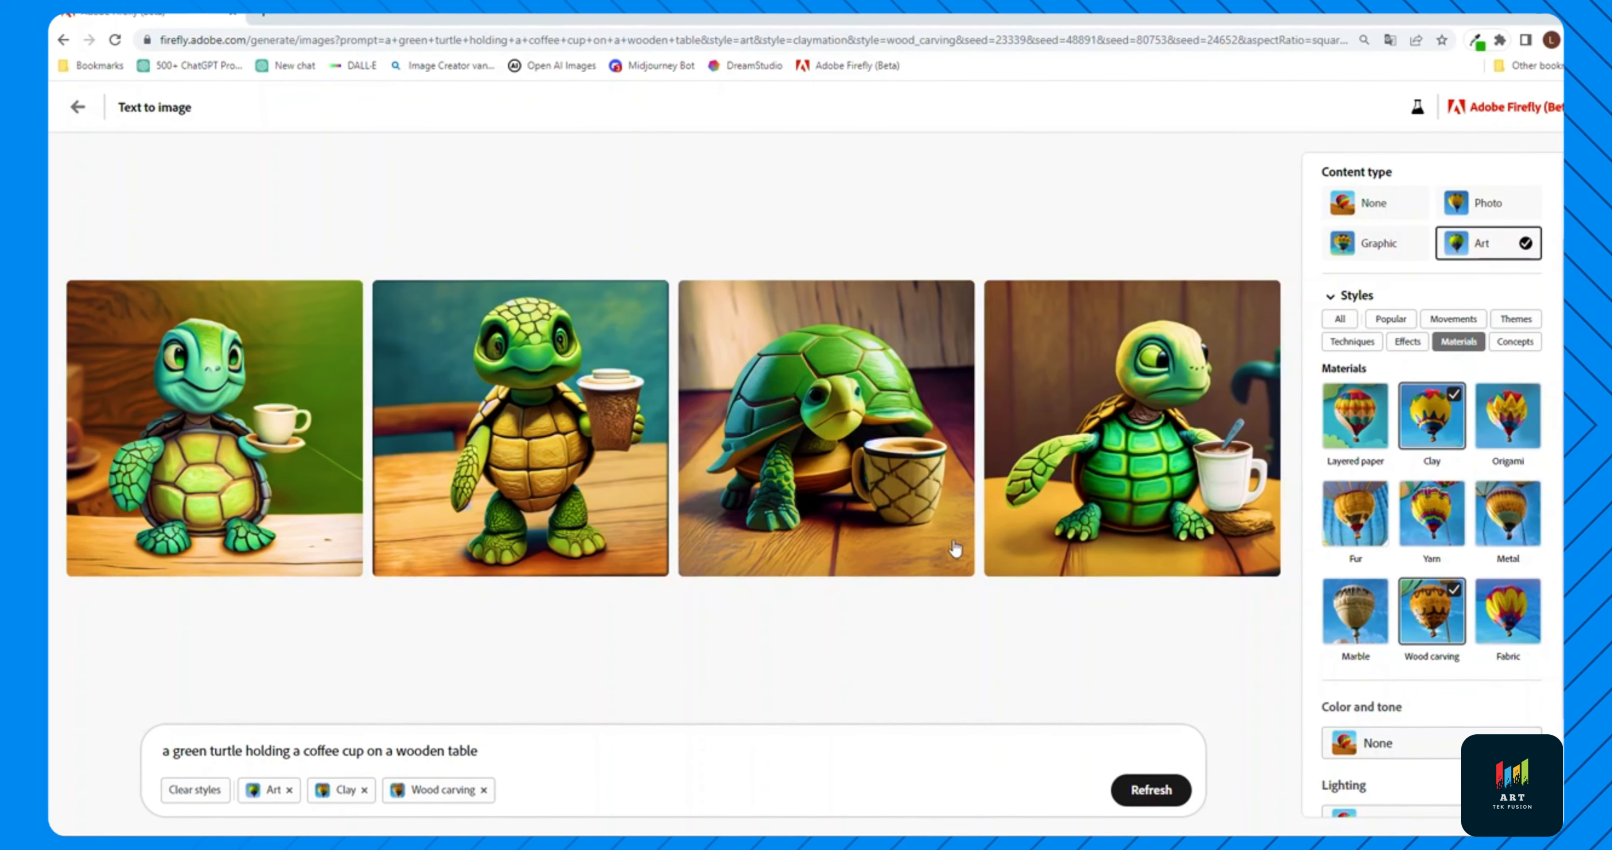
Add the Origami material style, generate the turtle images, and refresh them for a new set of variations
mouse_move(1147, 487)
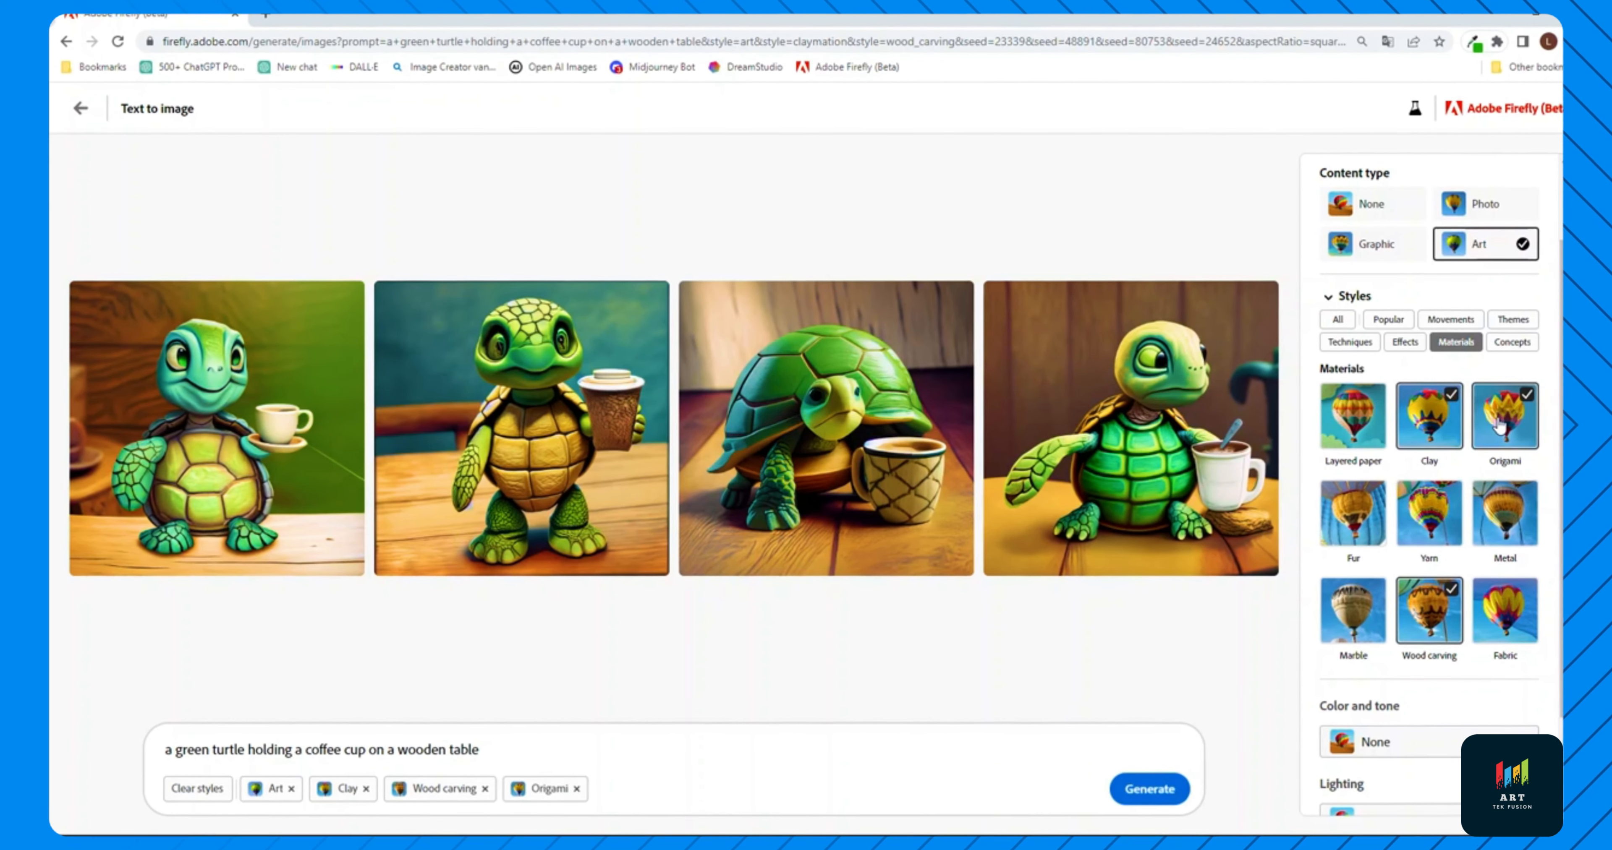
left_click(1147, 790)
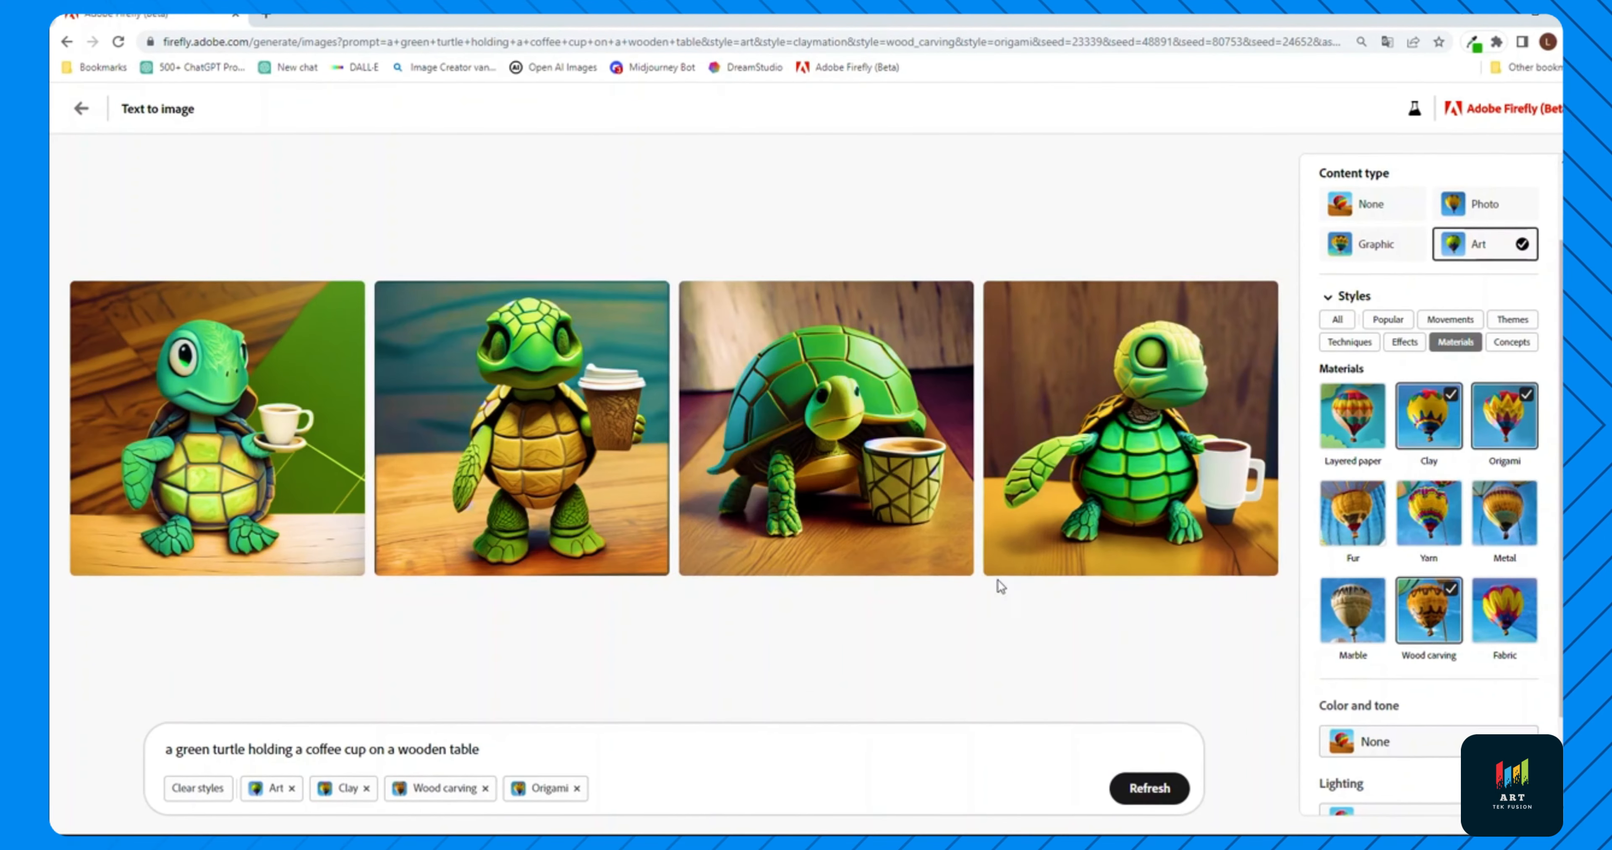
mouse_move(1104, 419)
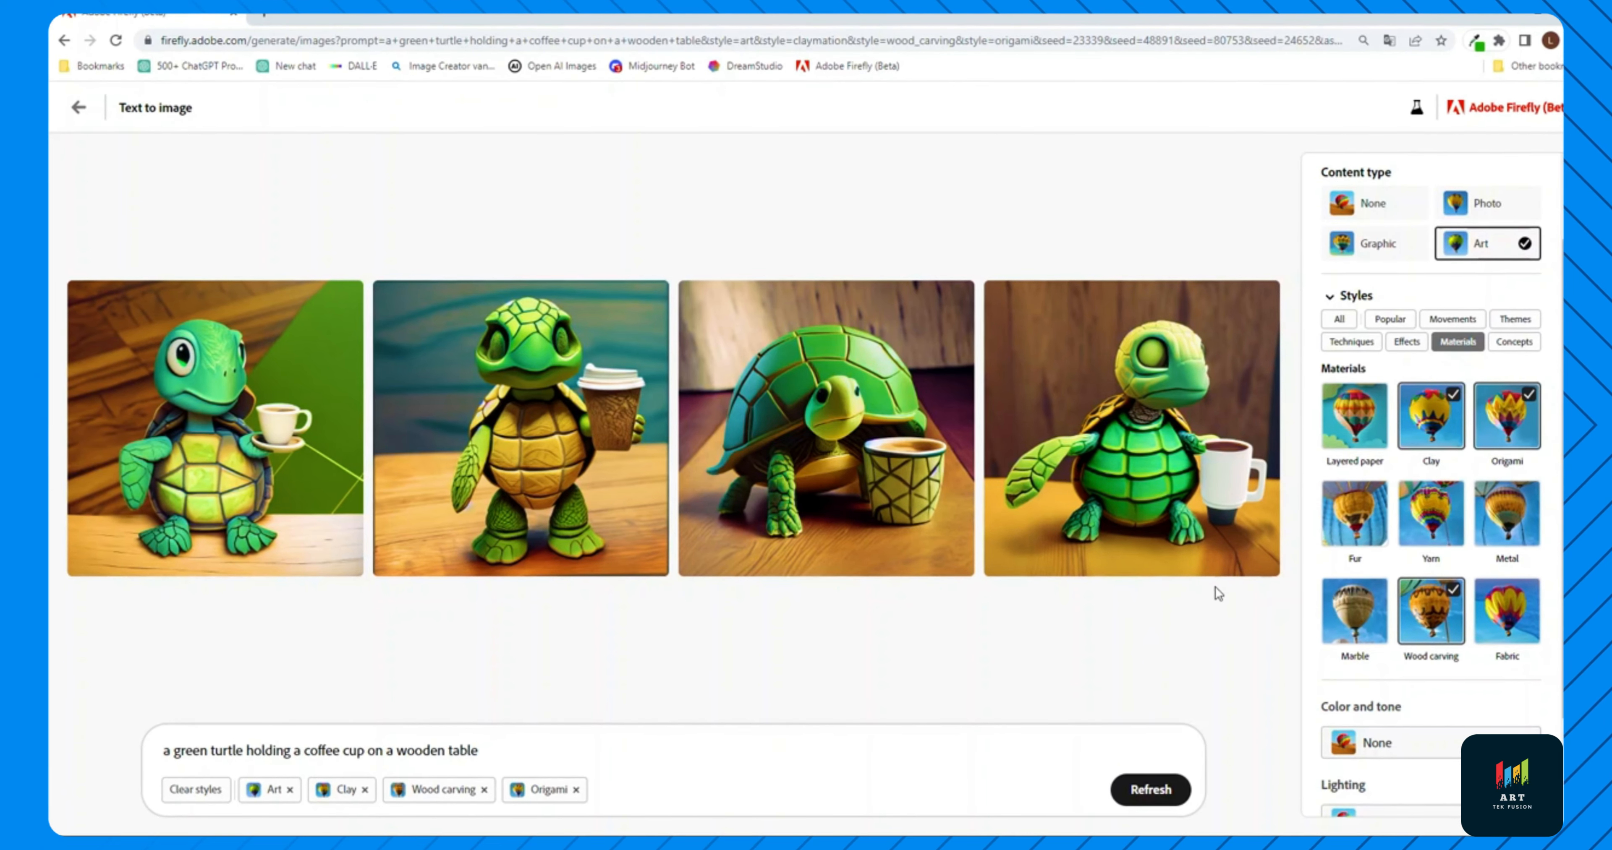
left_click(1152, 790)
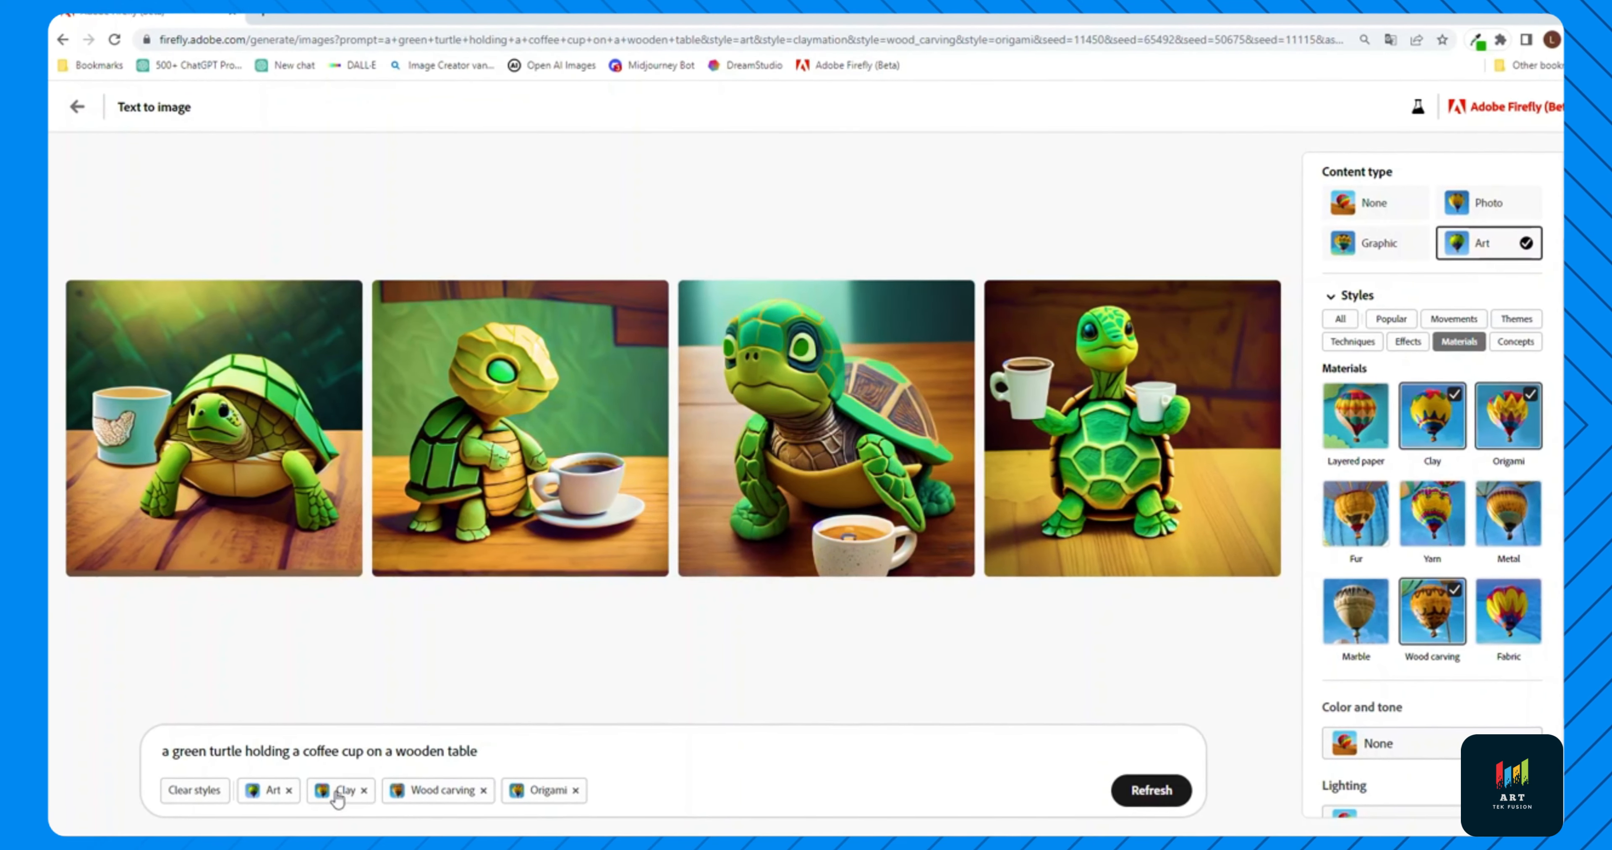
Set the color and tone to Warm tone and generate the turtle images
mouse_move(813, 476)
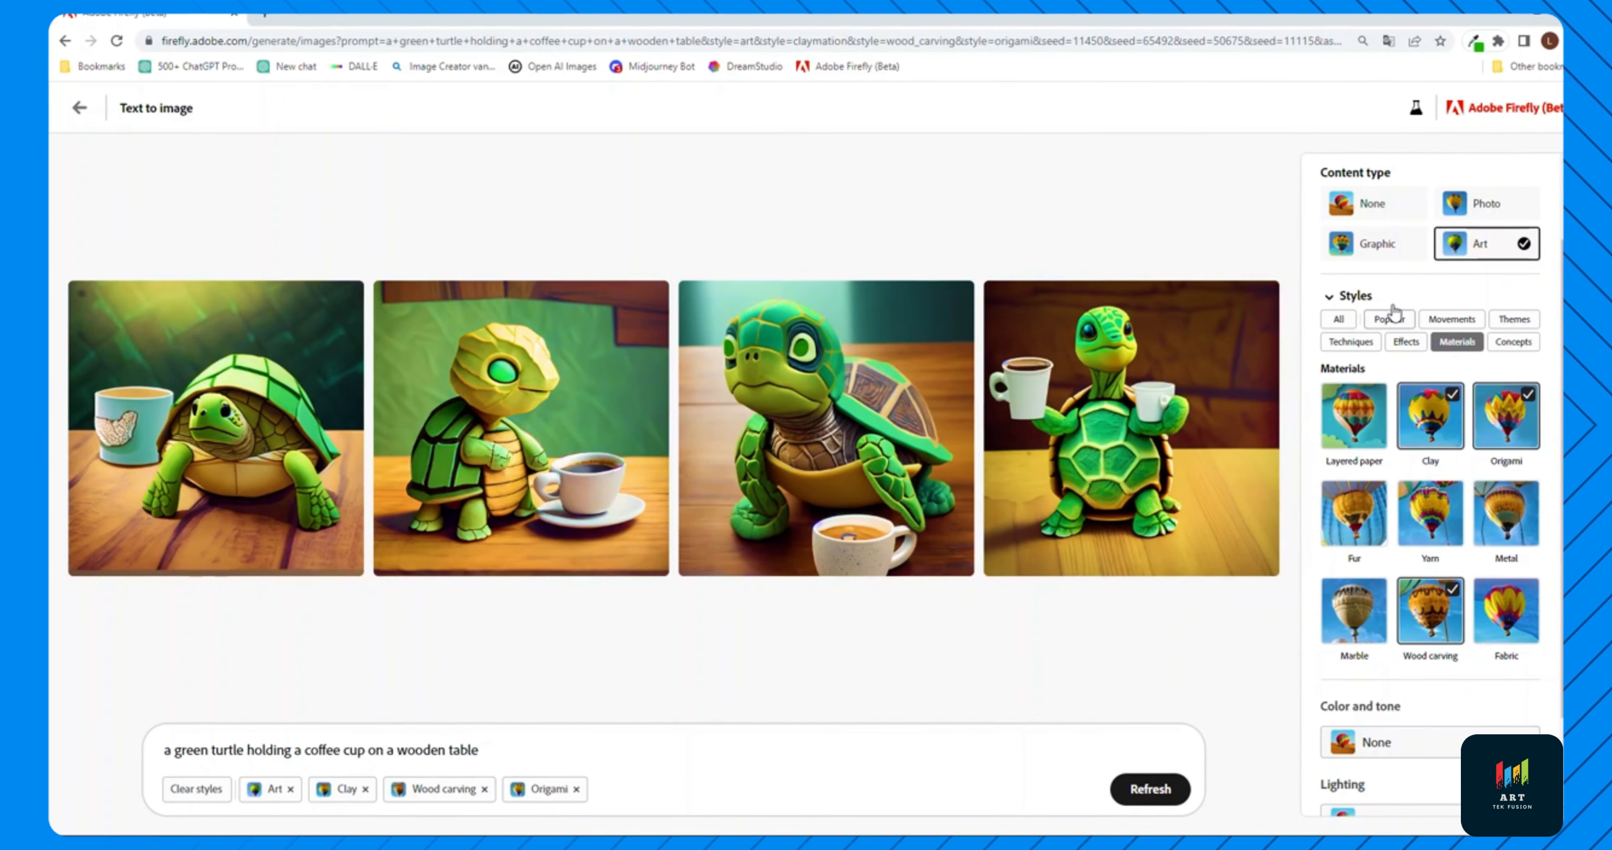
scroll(1418, 541, "down", 2)
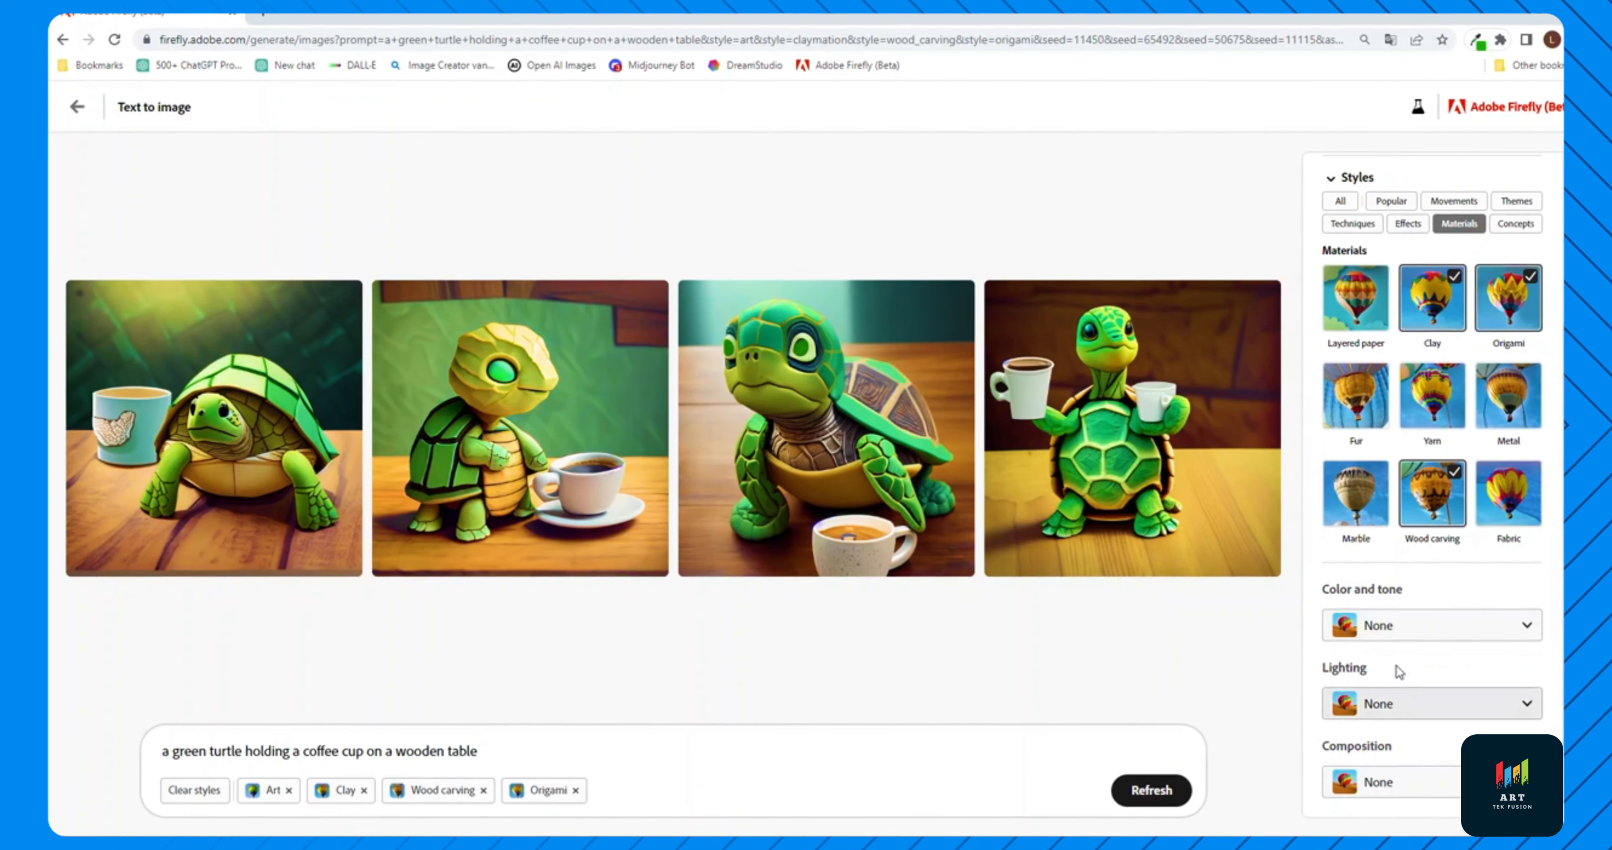
left_click(1408, 626)
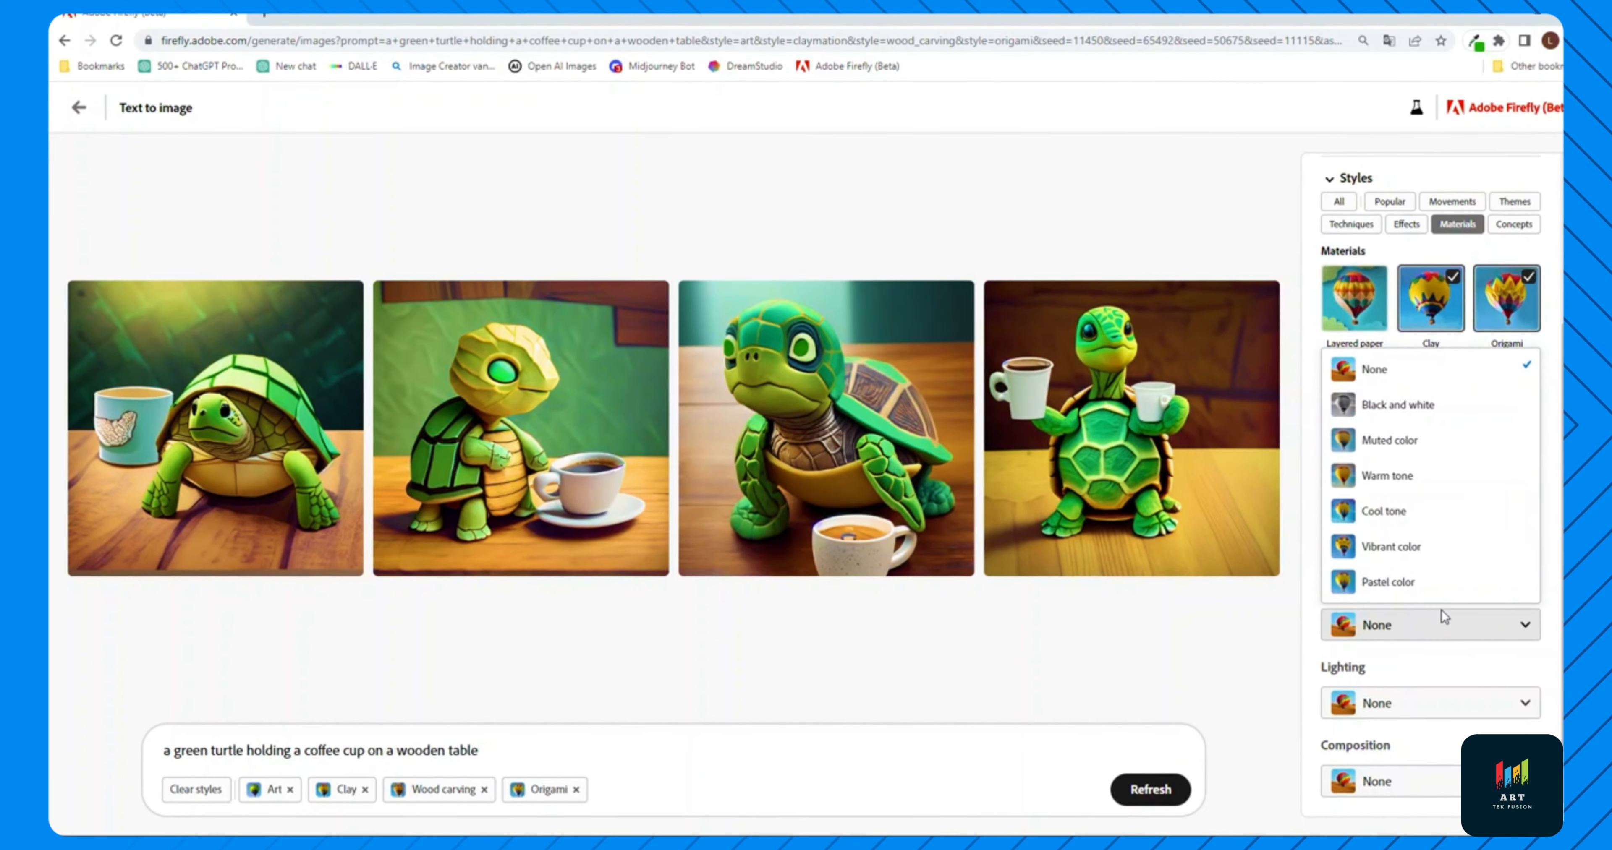
left_click(1415, 478)
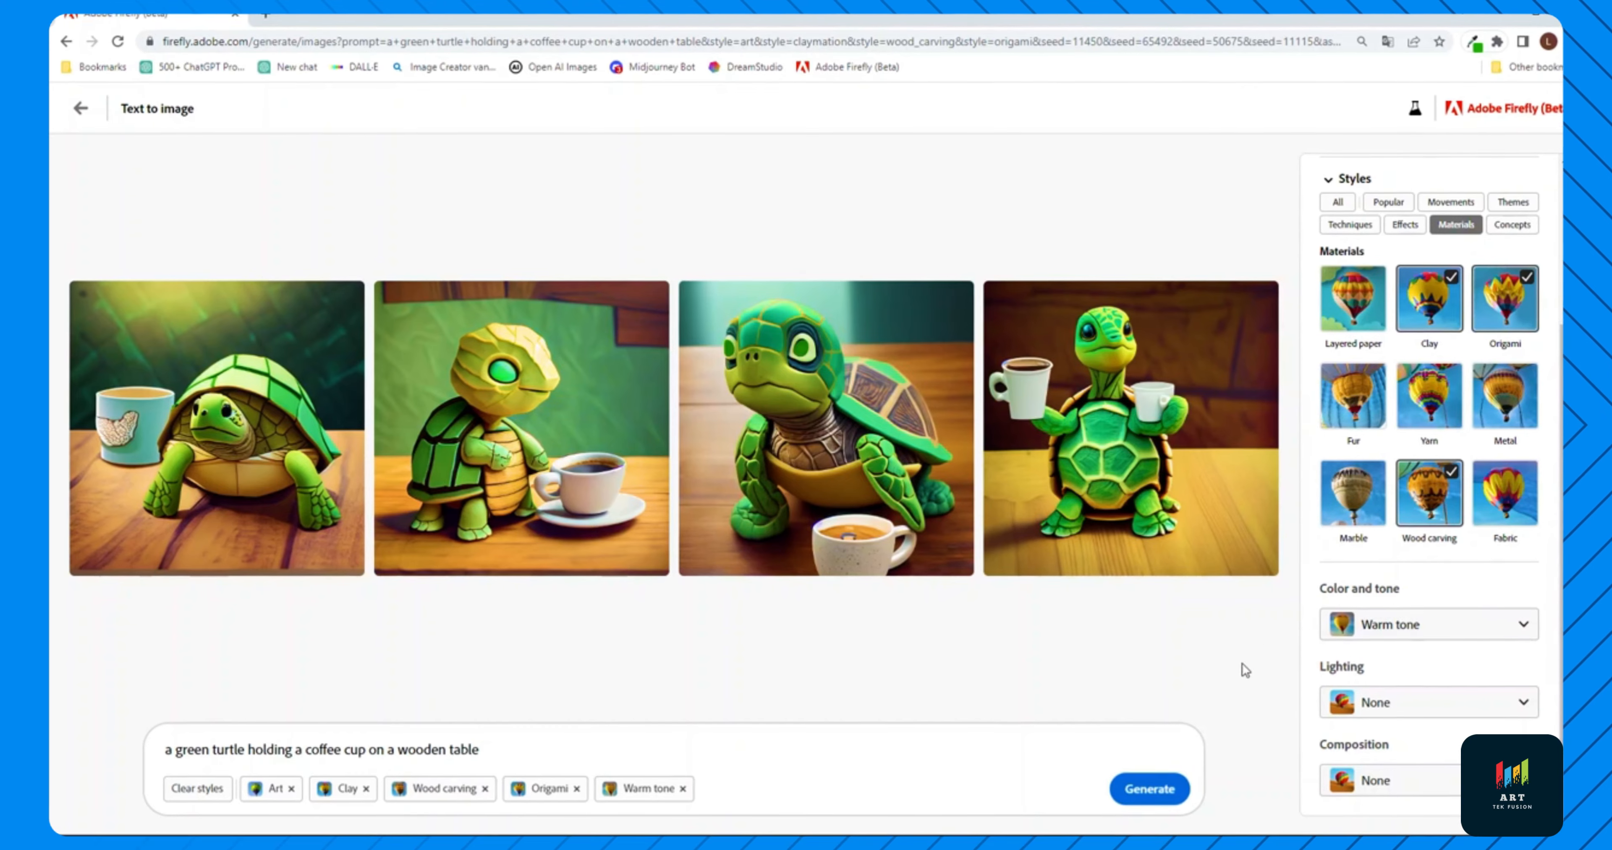
left_click(1155, 790)
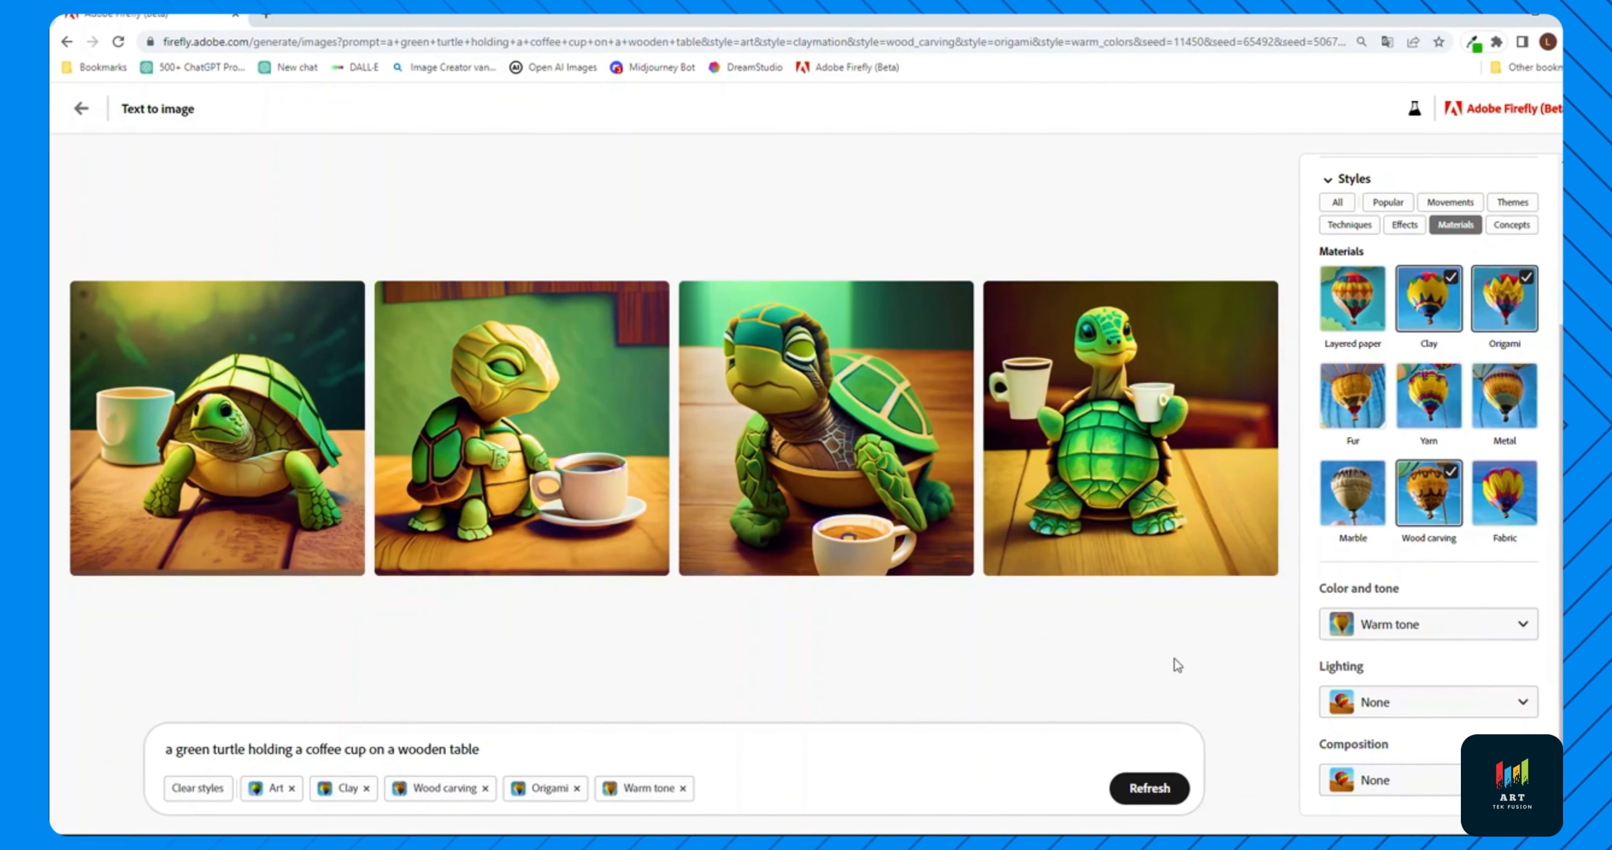
Set the lighting to Dramatic lighting and generate the turtle images
mouse_move(931, 559)
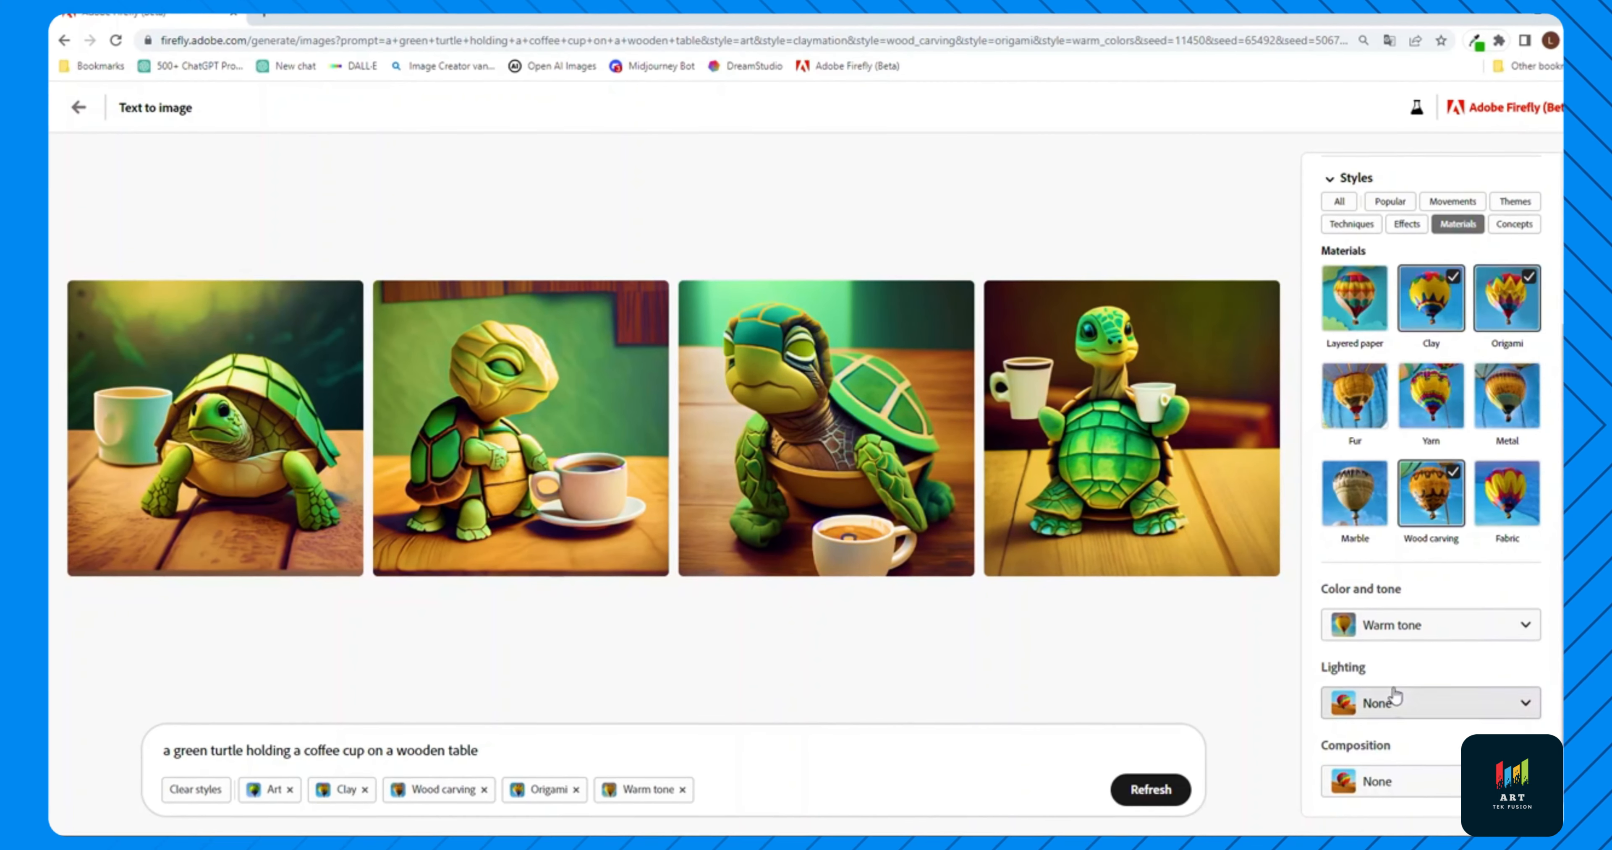
left_click(1401, 703)
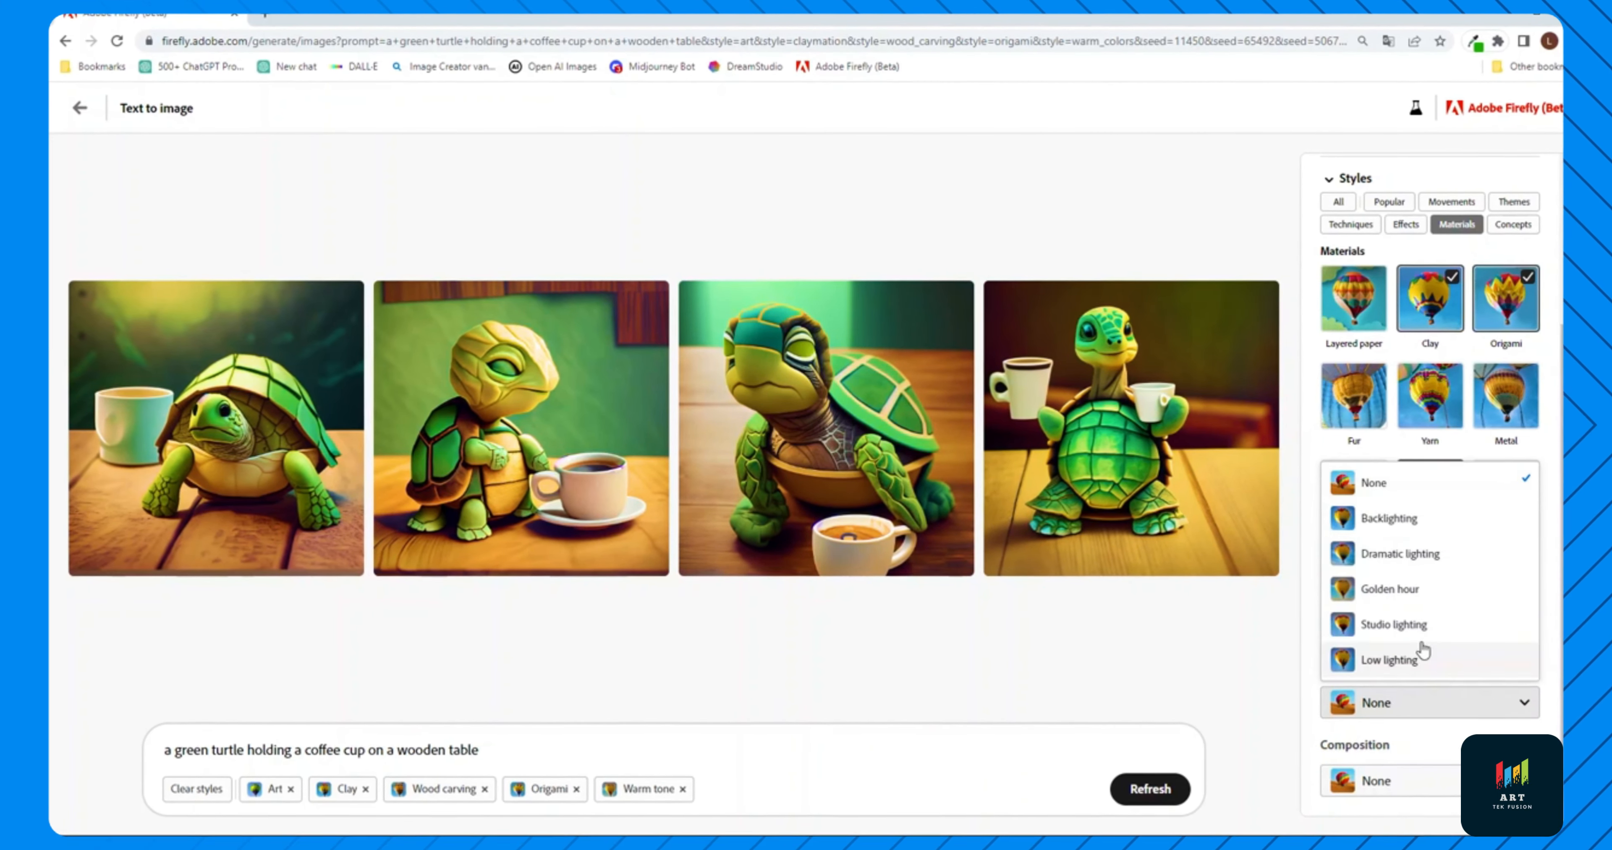
left_click(1421, 552)
left_click(1164, 793)
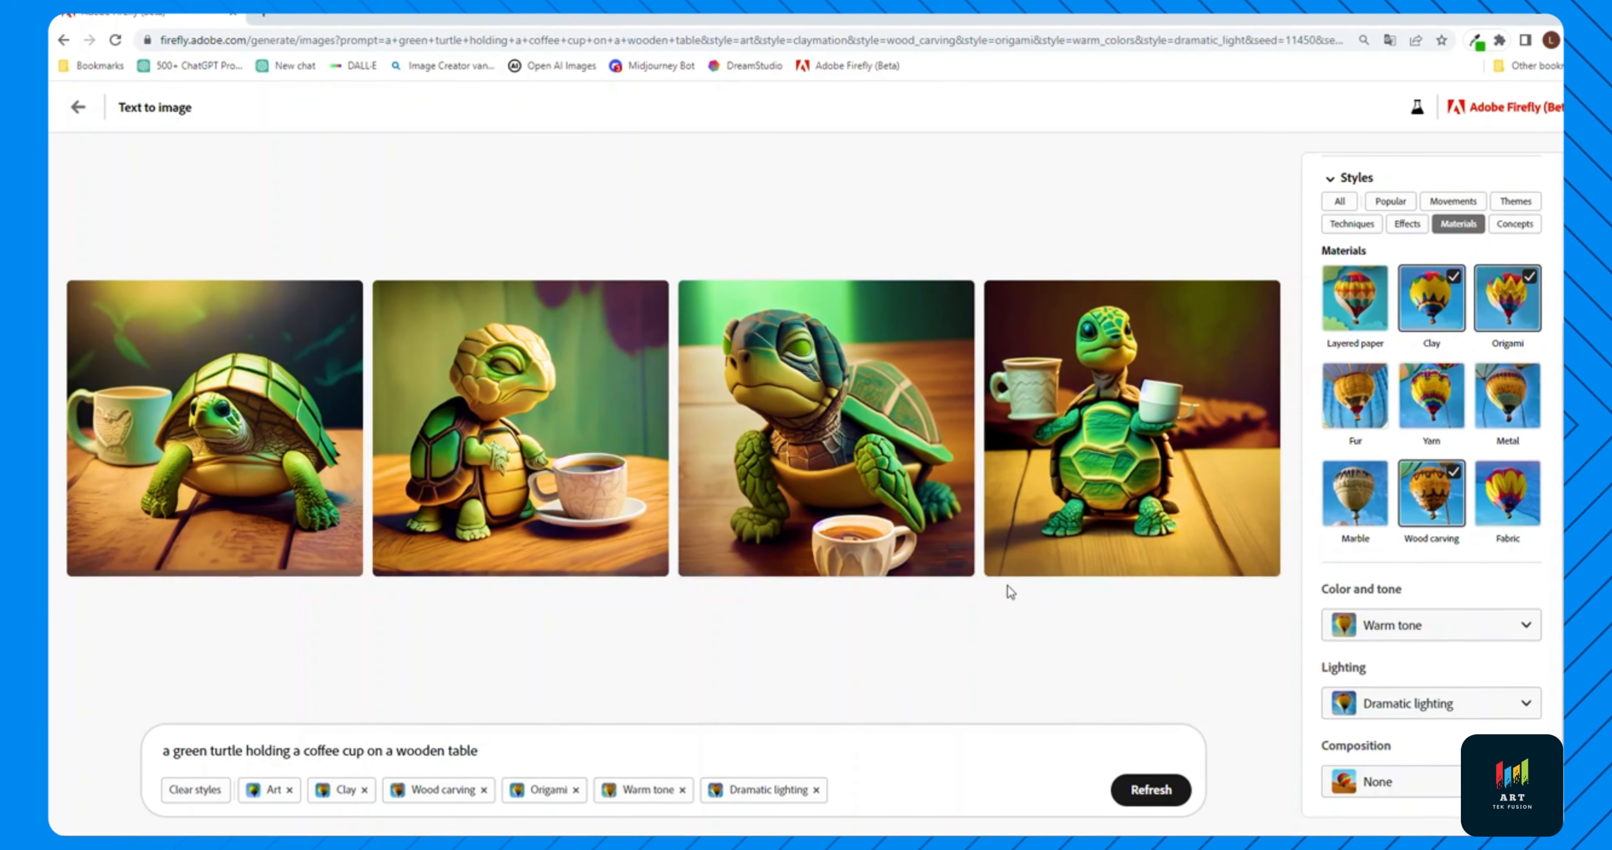
Set the composition to Macrophotography, shorten the prompt to "a green turtle" and generate the images
mouse_move(1101, 400)
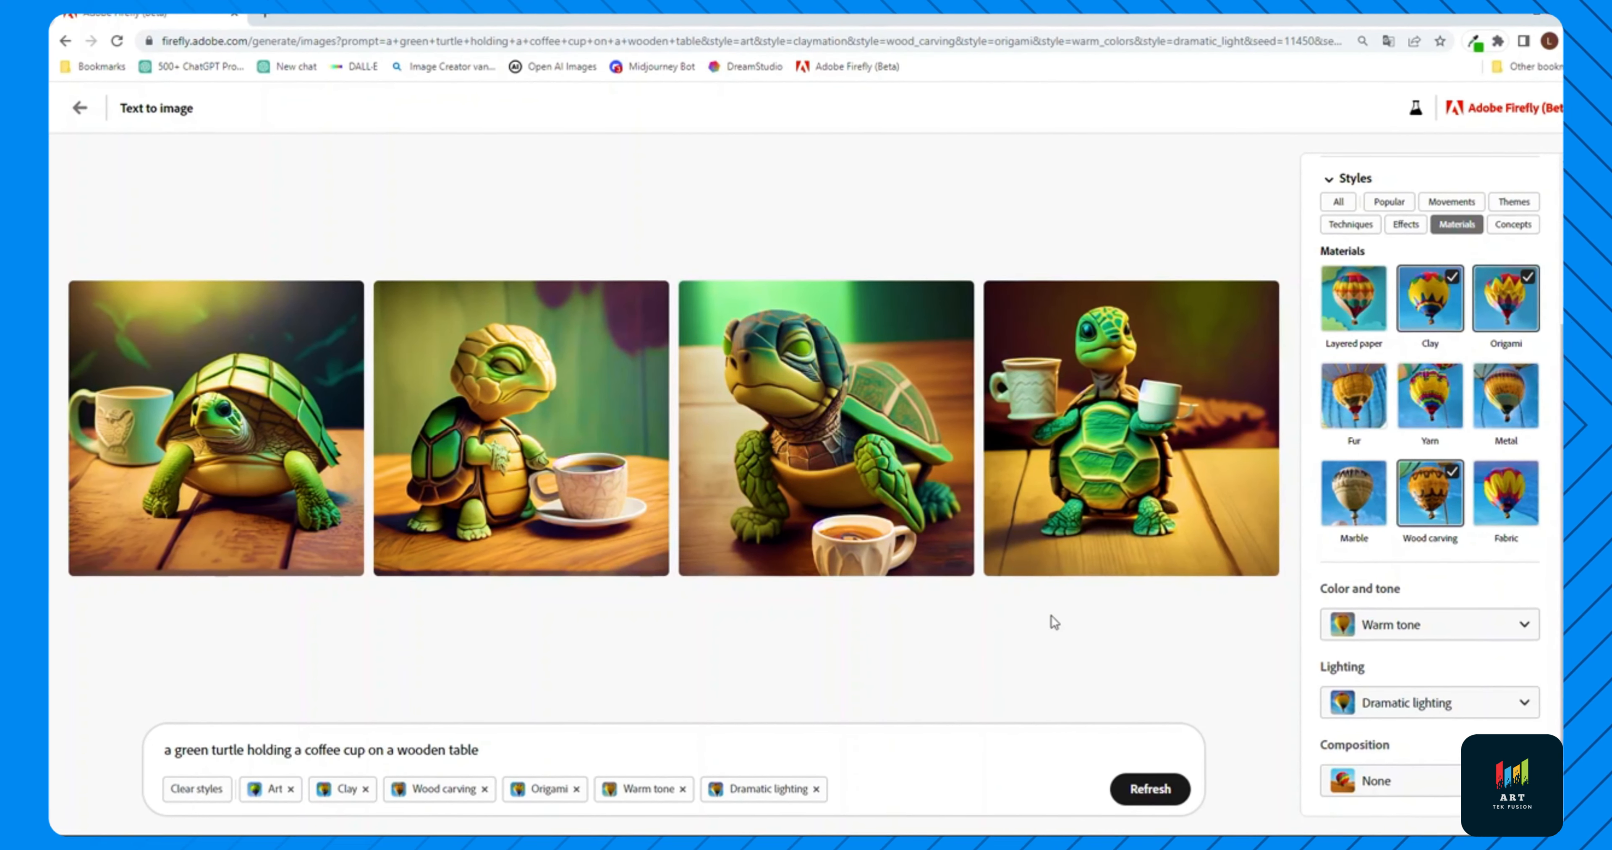
left_click(1390, 782)
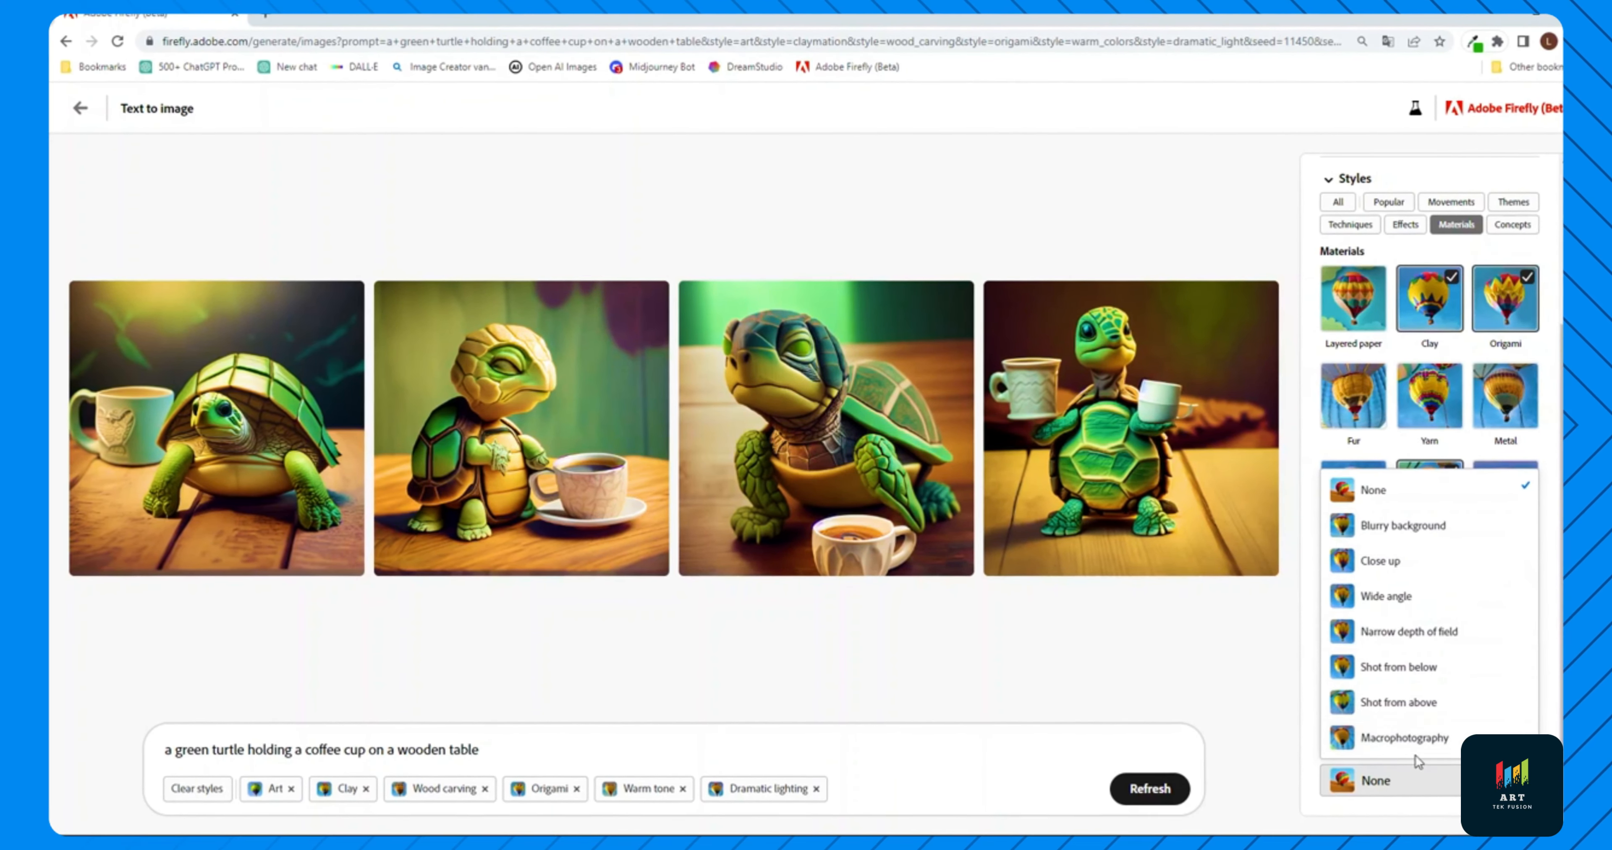
left_click(1429, 739)
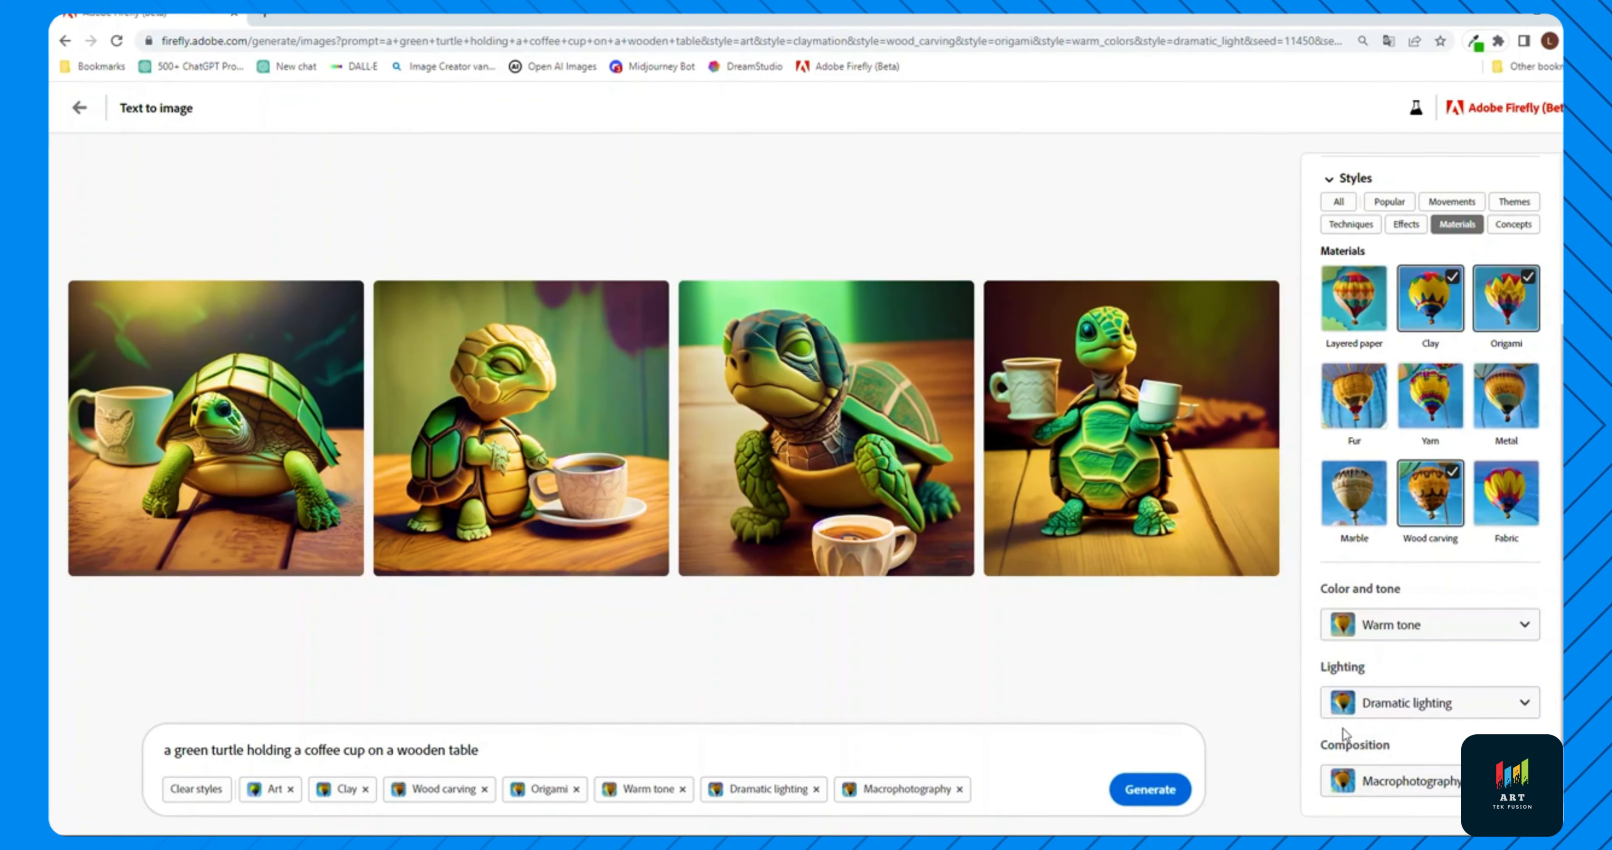
left_click(1169, 787)
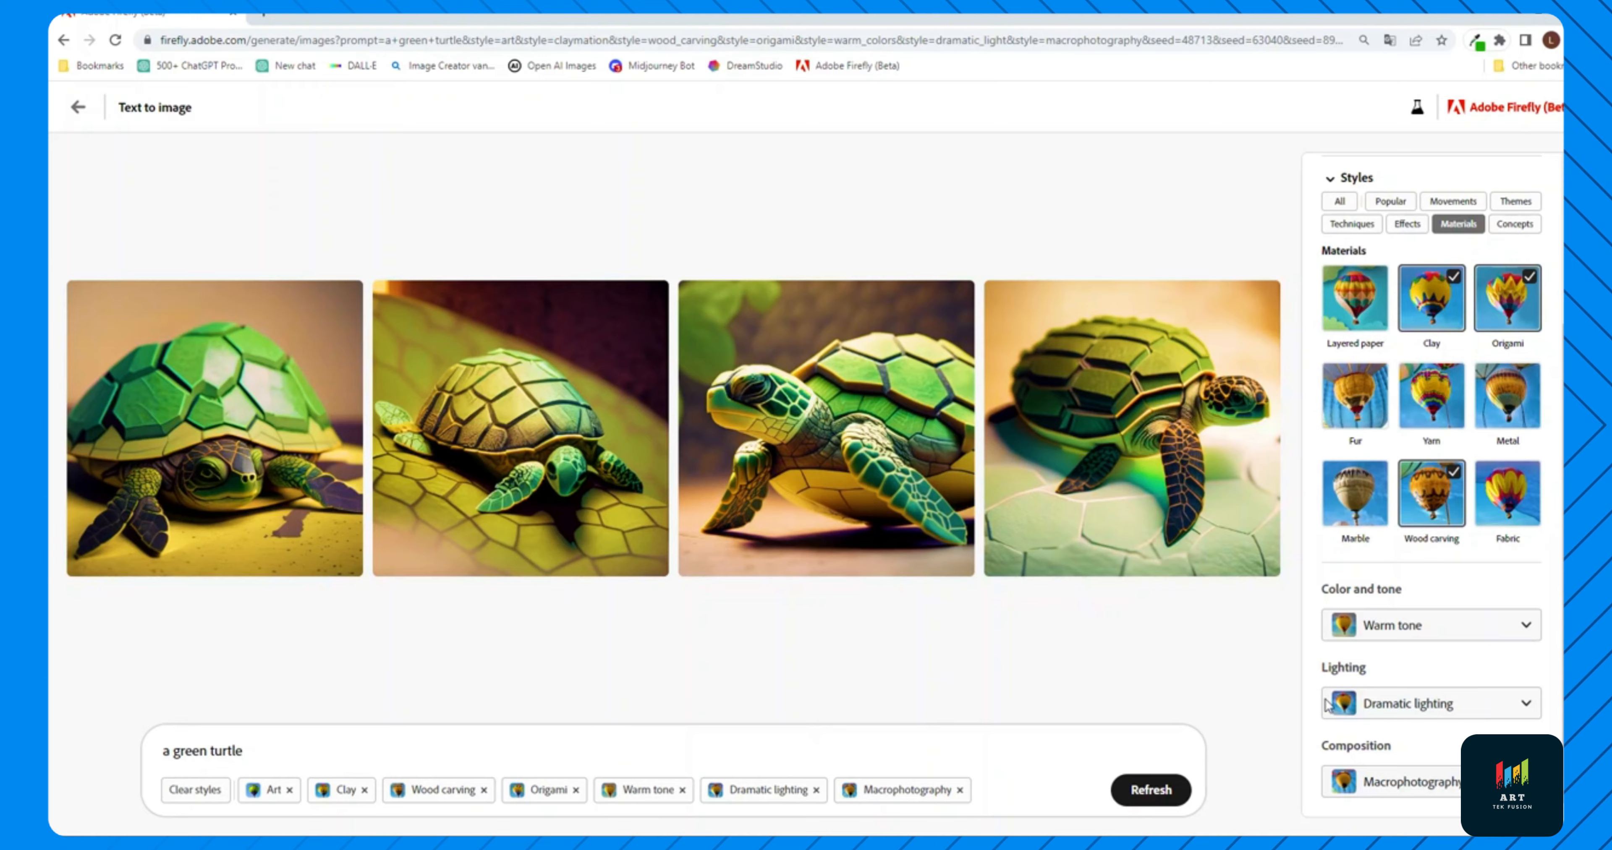
scroll(1435, 605, "up", 3)
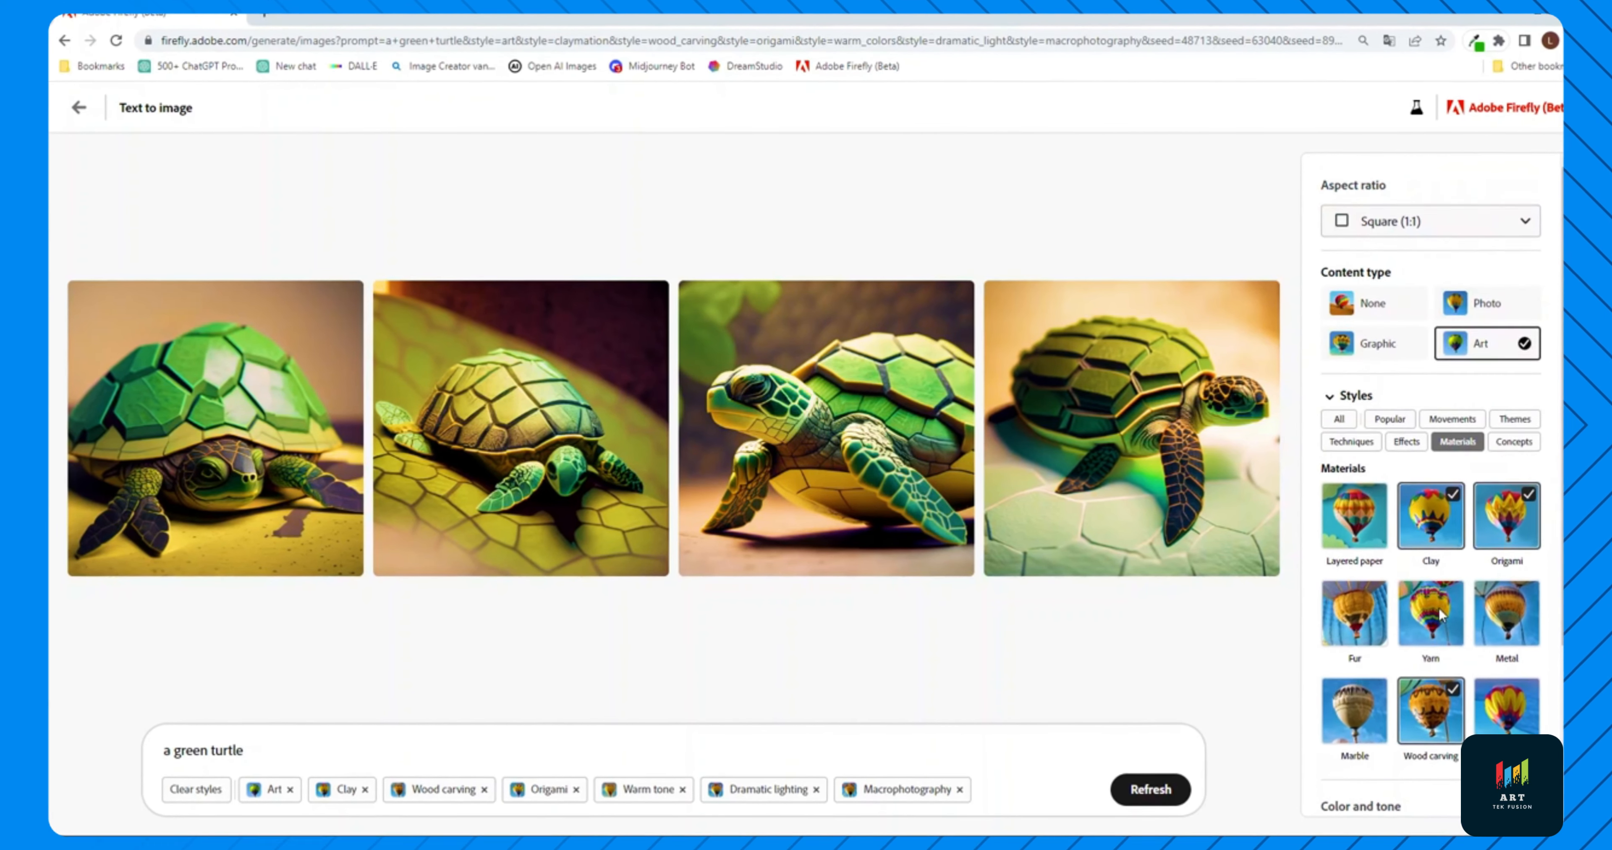
Append "in the style of van gogh" to the prompt about a green turtle that is a coffee-filled cup and generate the images
scroll(1385, 466, "down", 3)
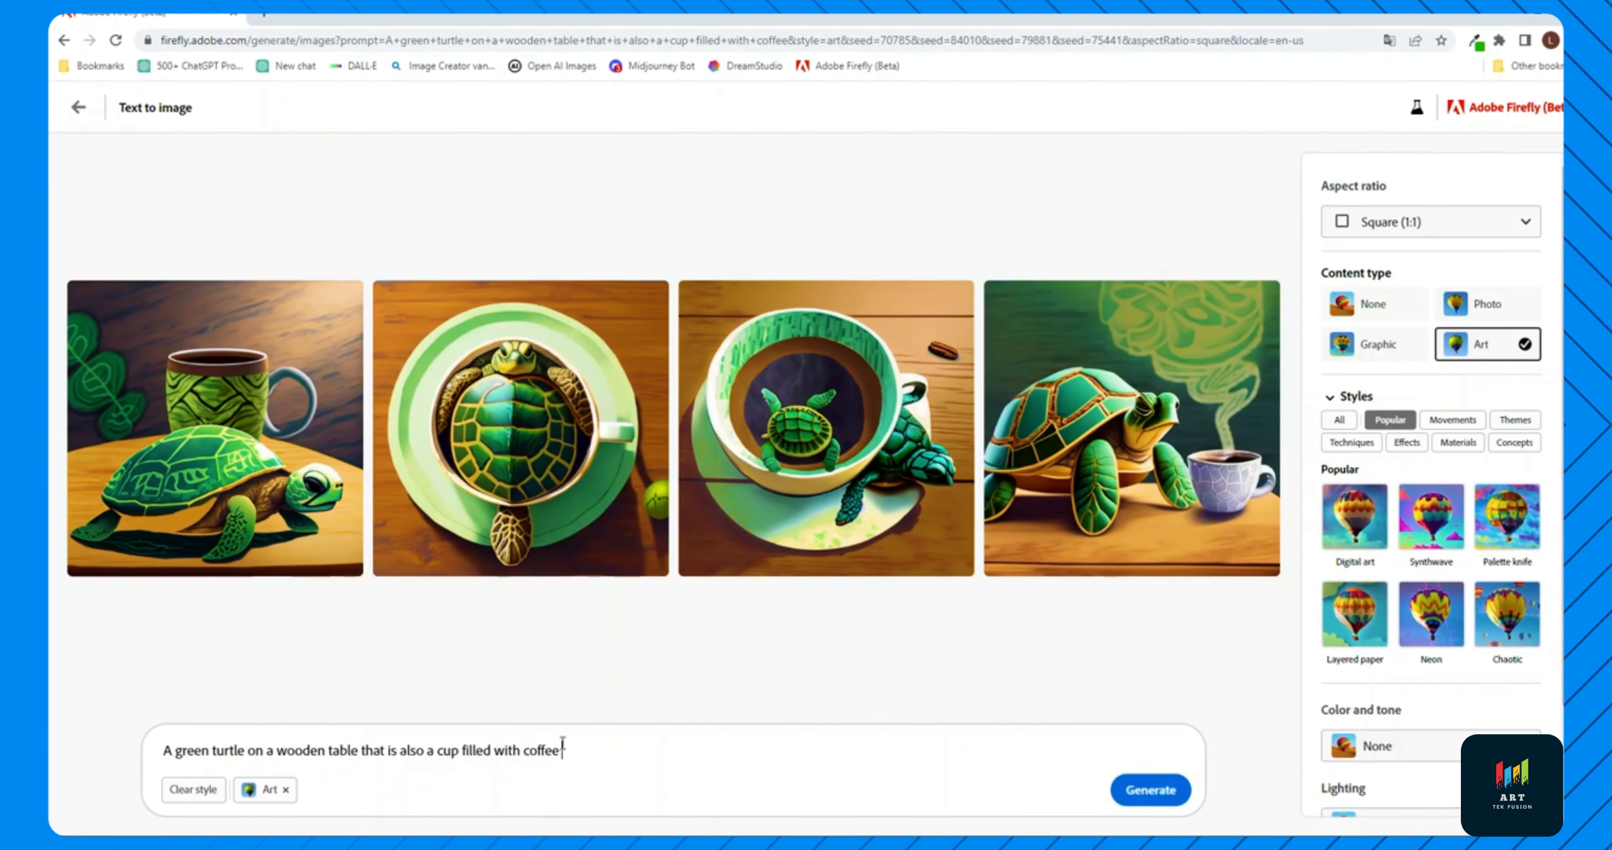
type("in t")
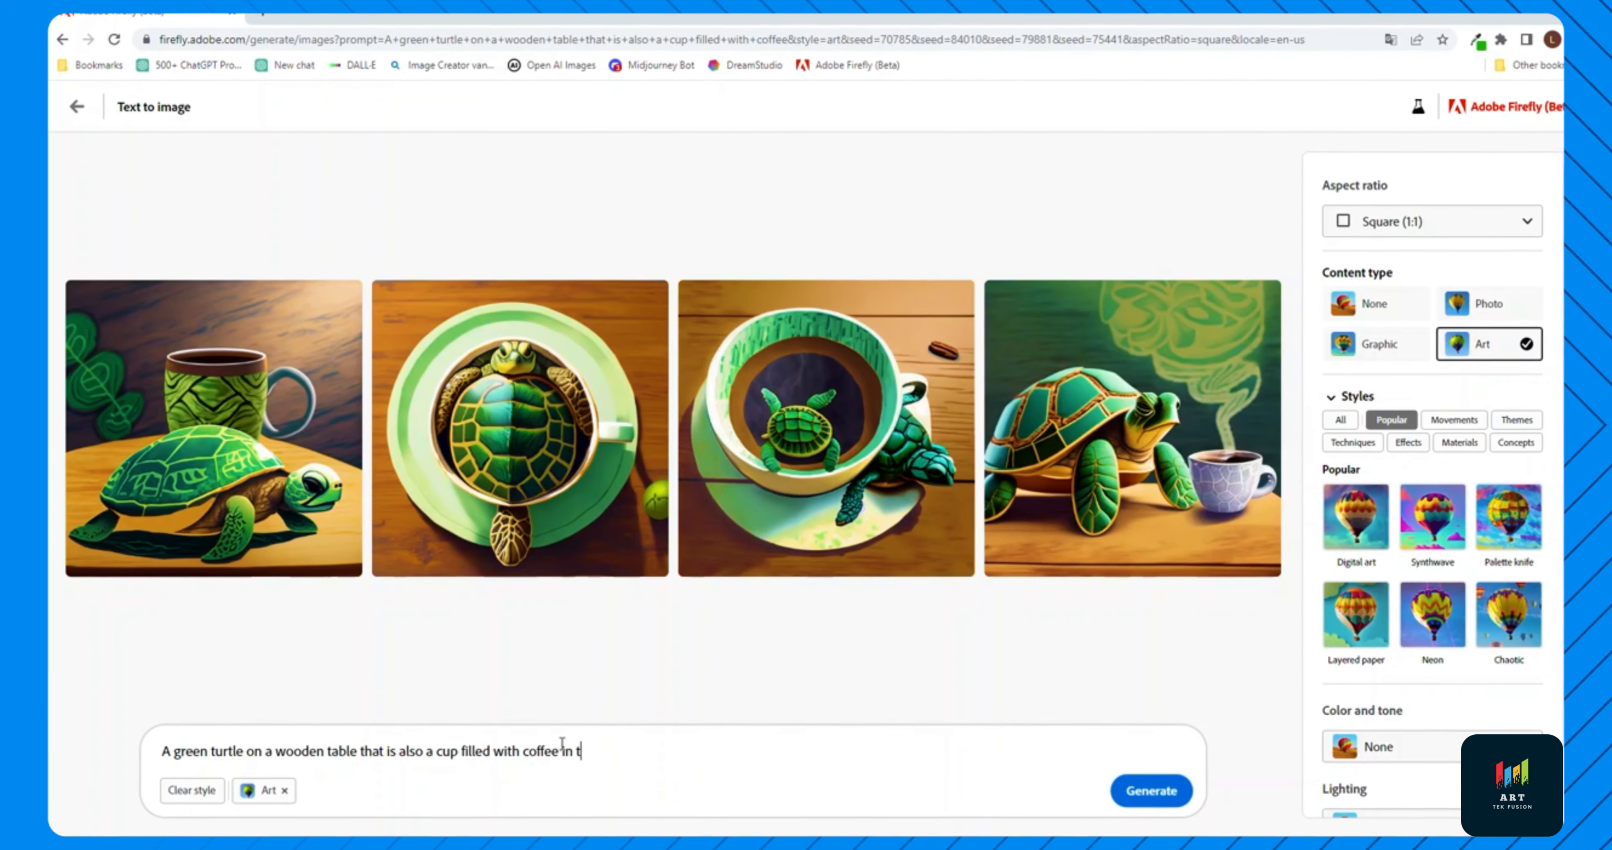
type("he style of van go")
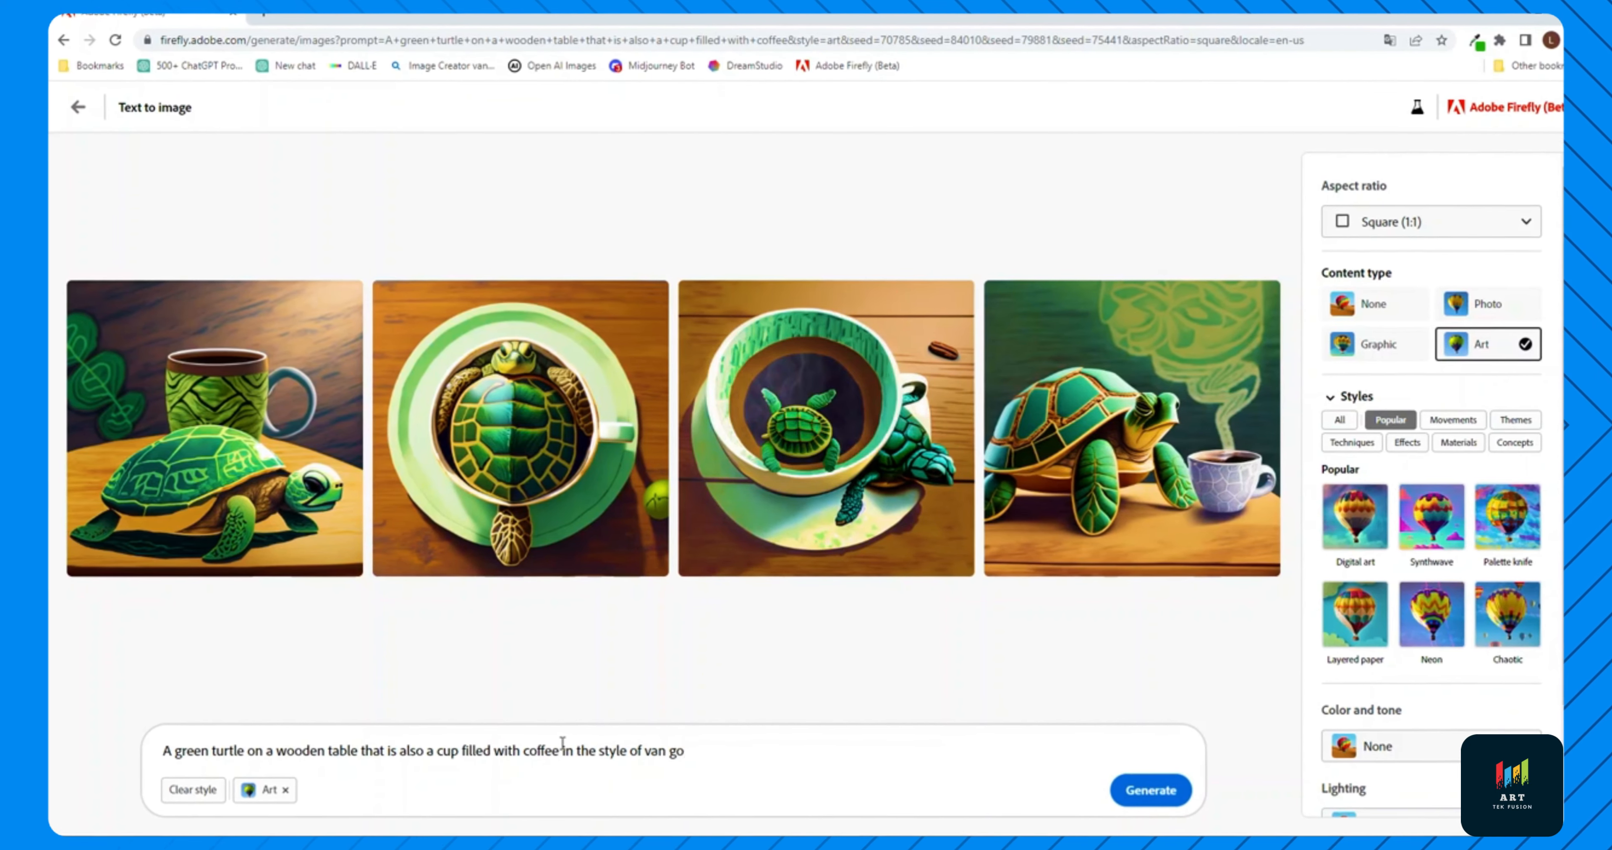
type("gh")
key("Return")
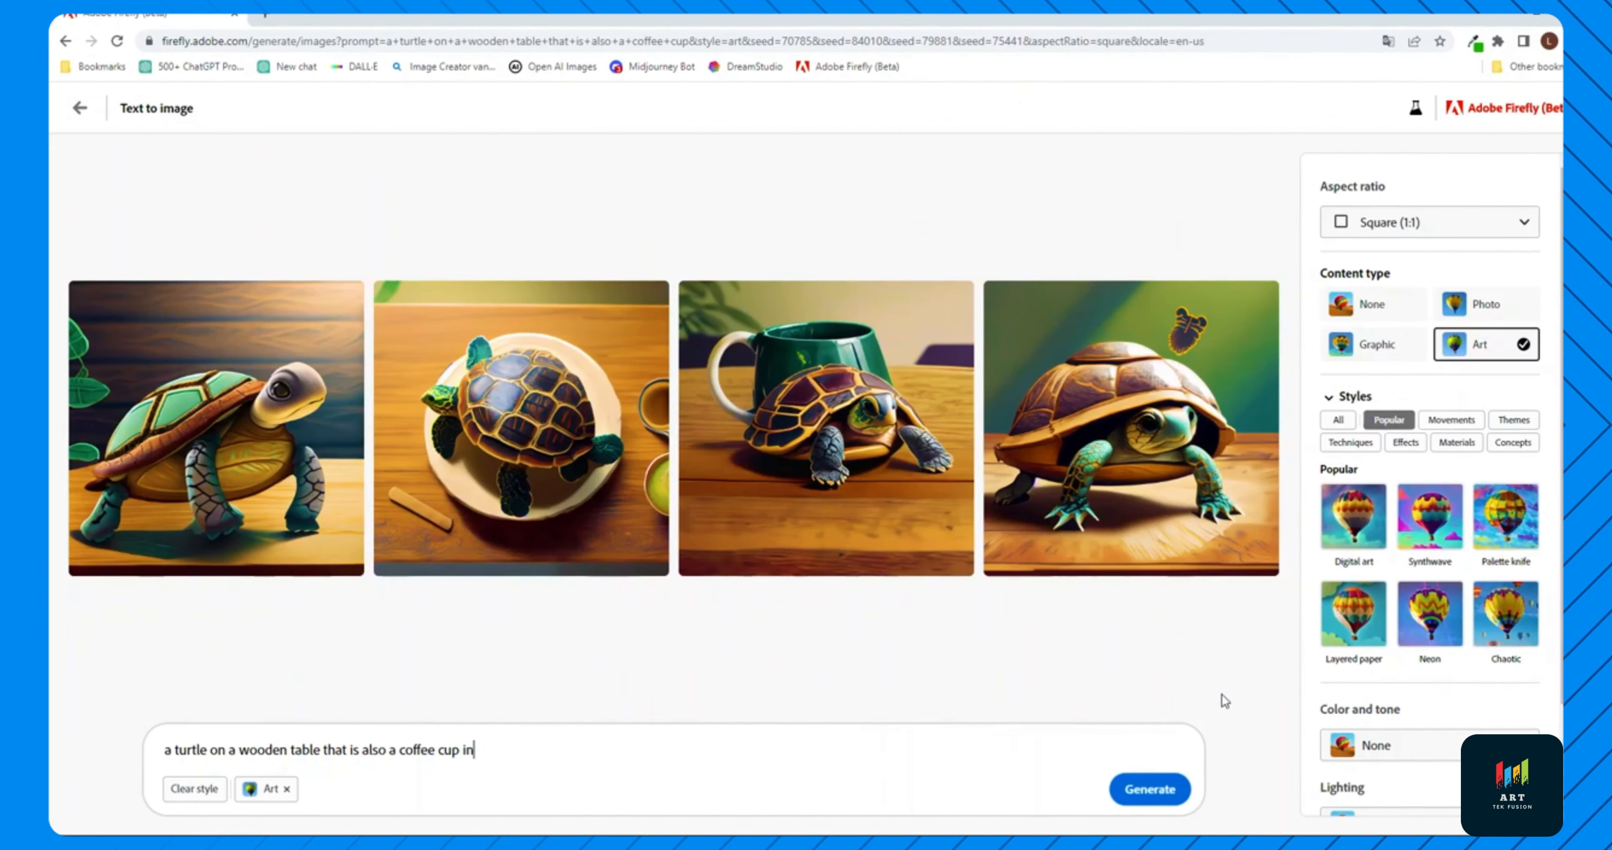
Extend the prompt about a turtle that is also a coffee cup with "in the style of banksy", repeating the artist's name, and generate the images
type("the sty")
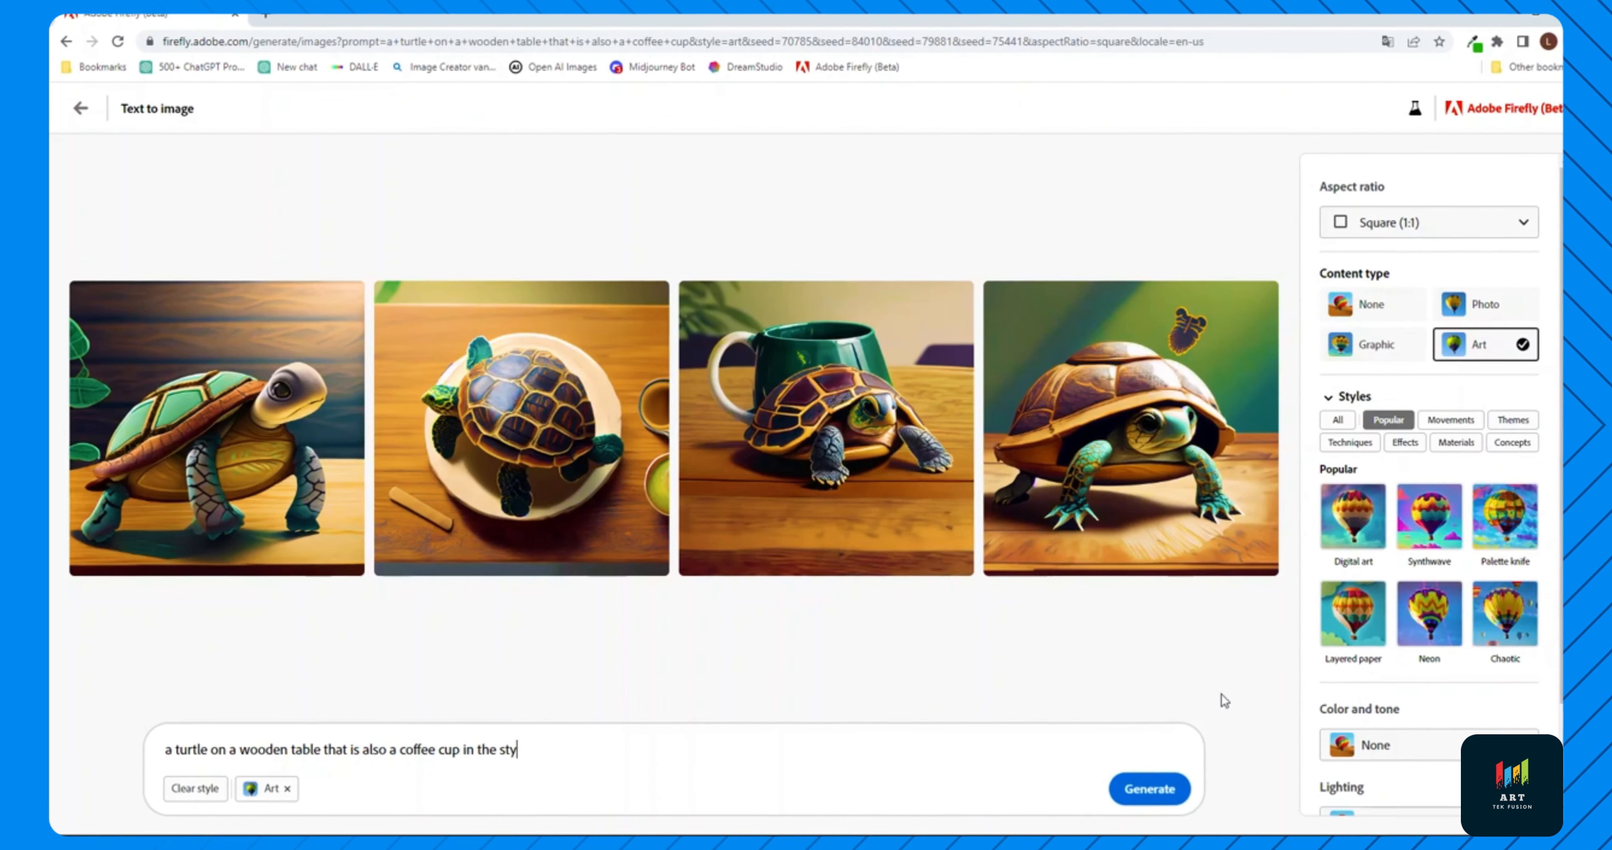
type("le of banksy, banksy, banks")
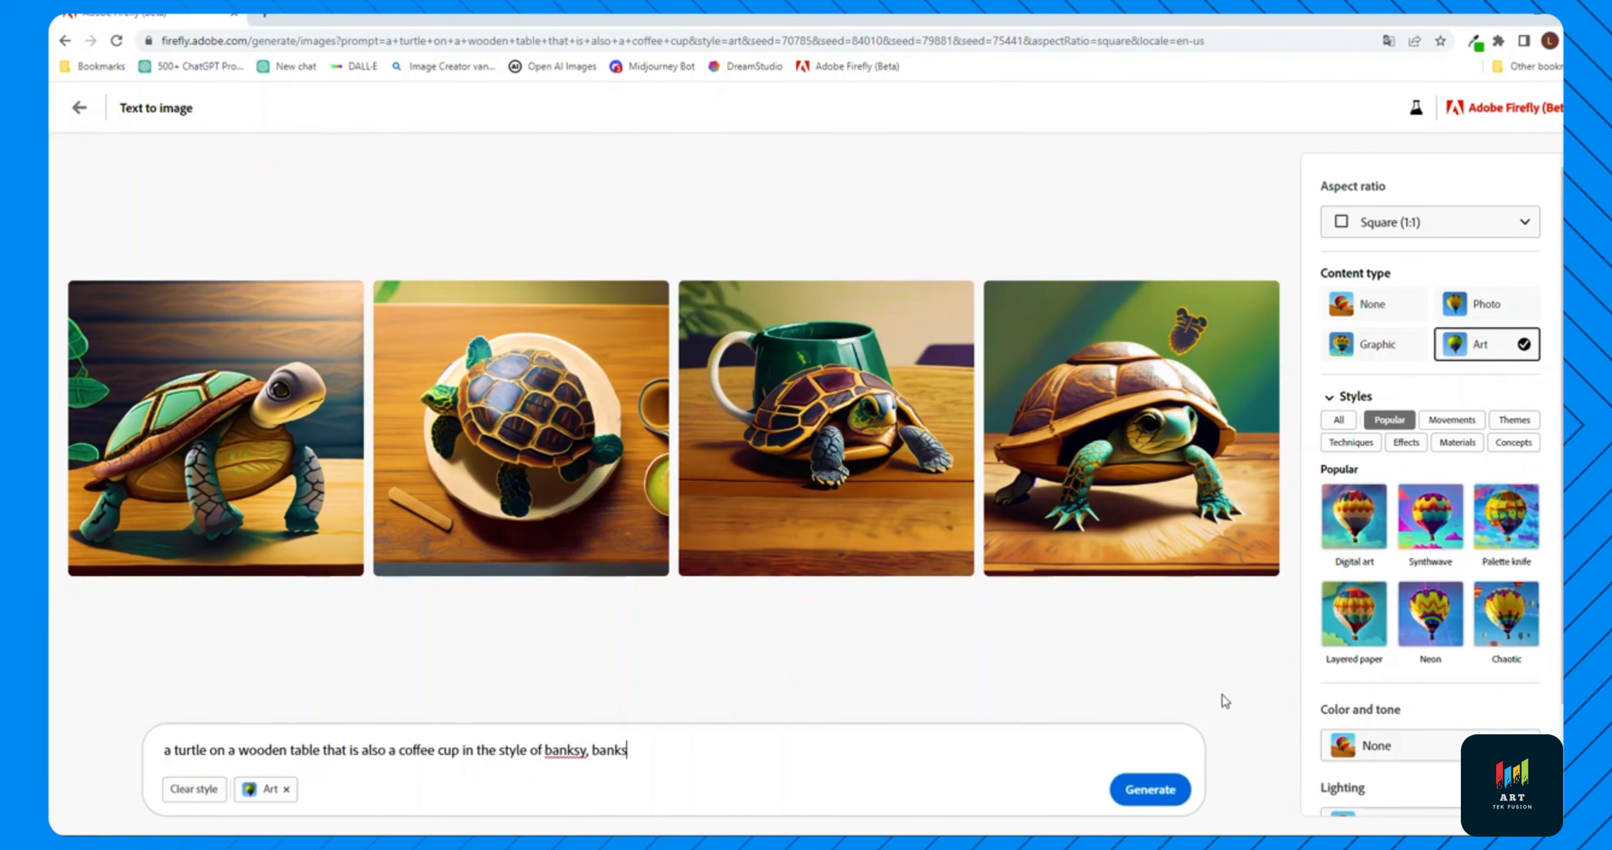
key("Return")
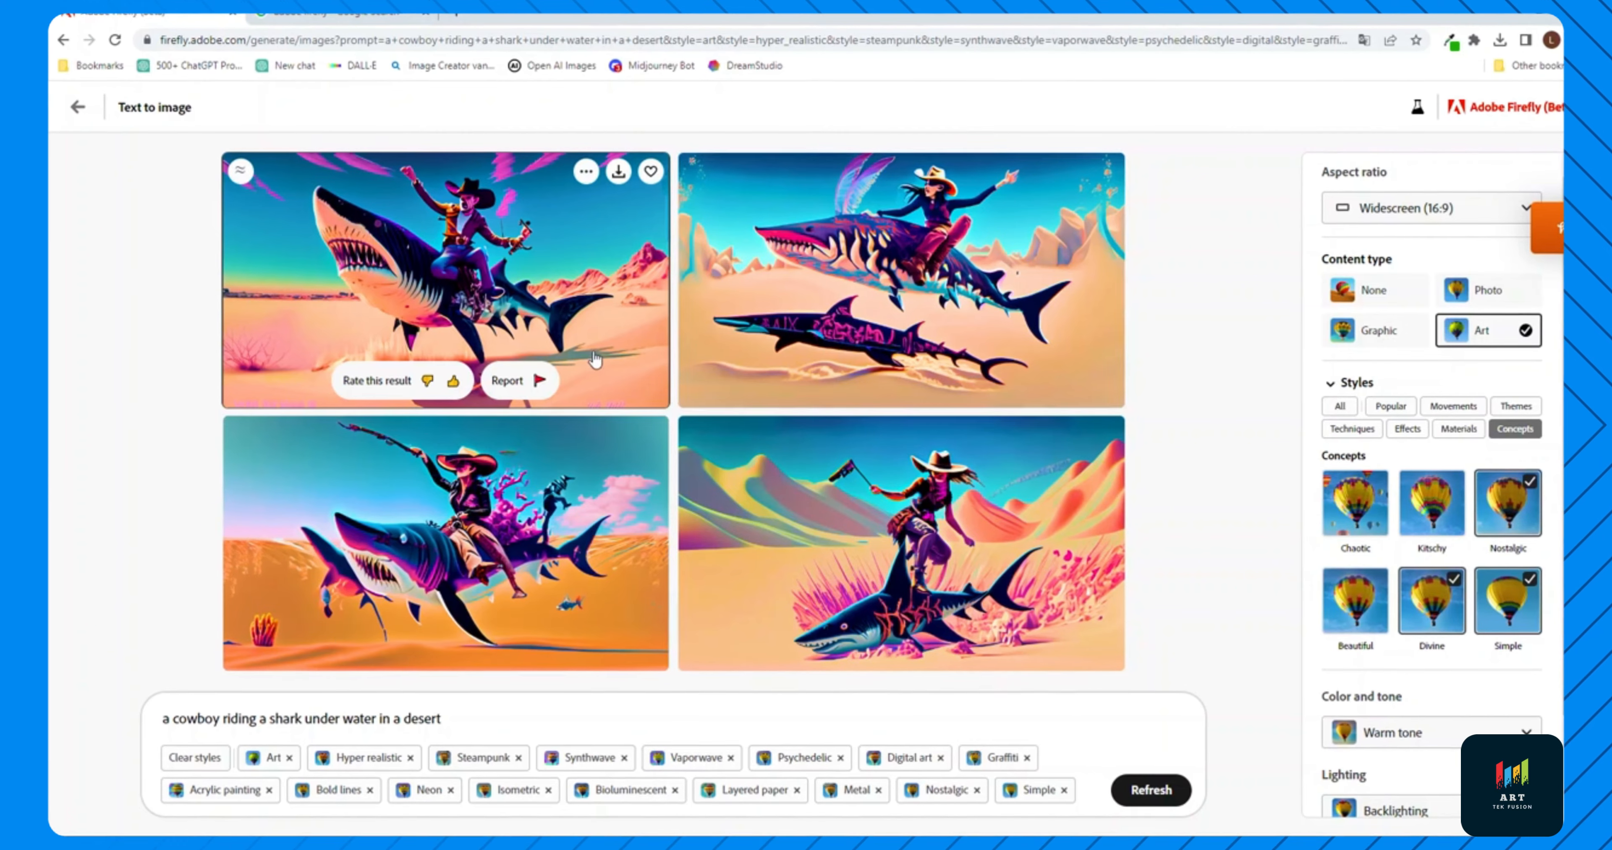
Copy the first cowboy-on-shark image to the clipboard and paste it into the Adobe Firefly Beta Mini Course document in Google Docs
left_click(586, 174)
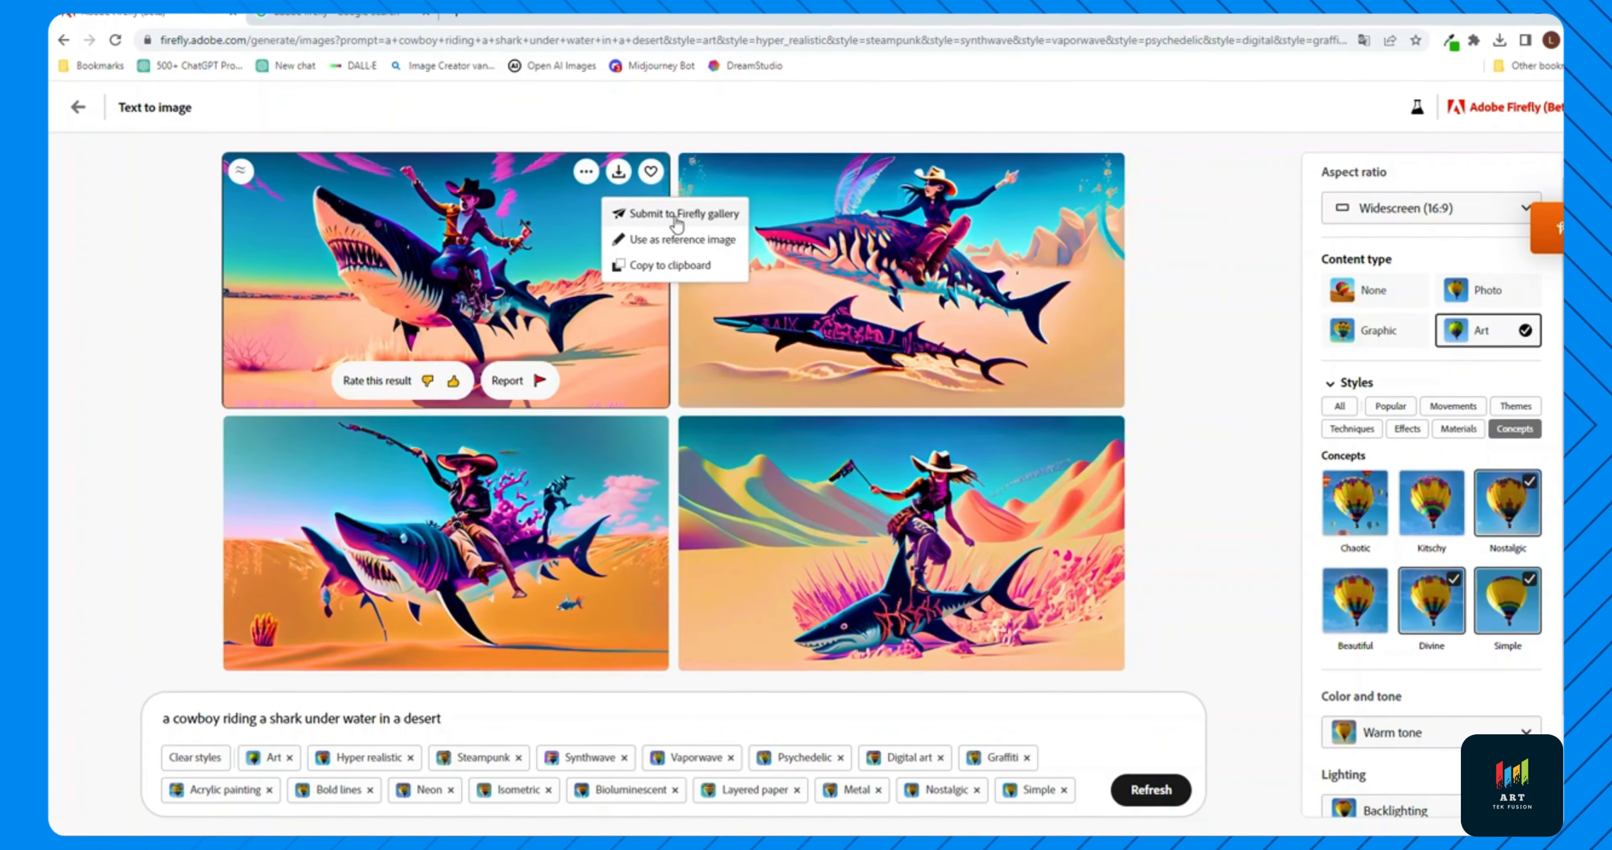
left_click(644, 266)
key("alt+Tab")
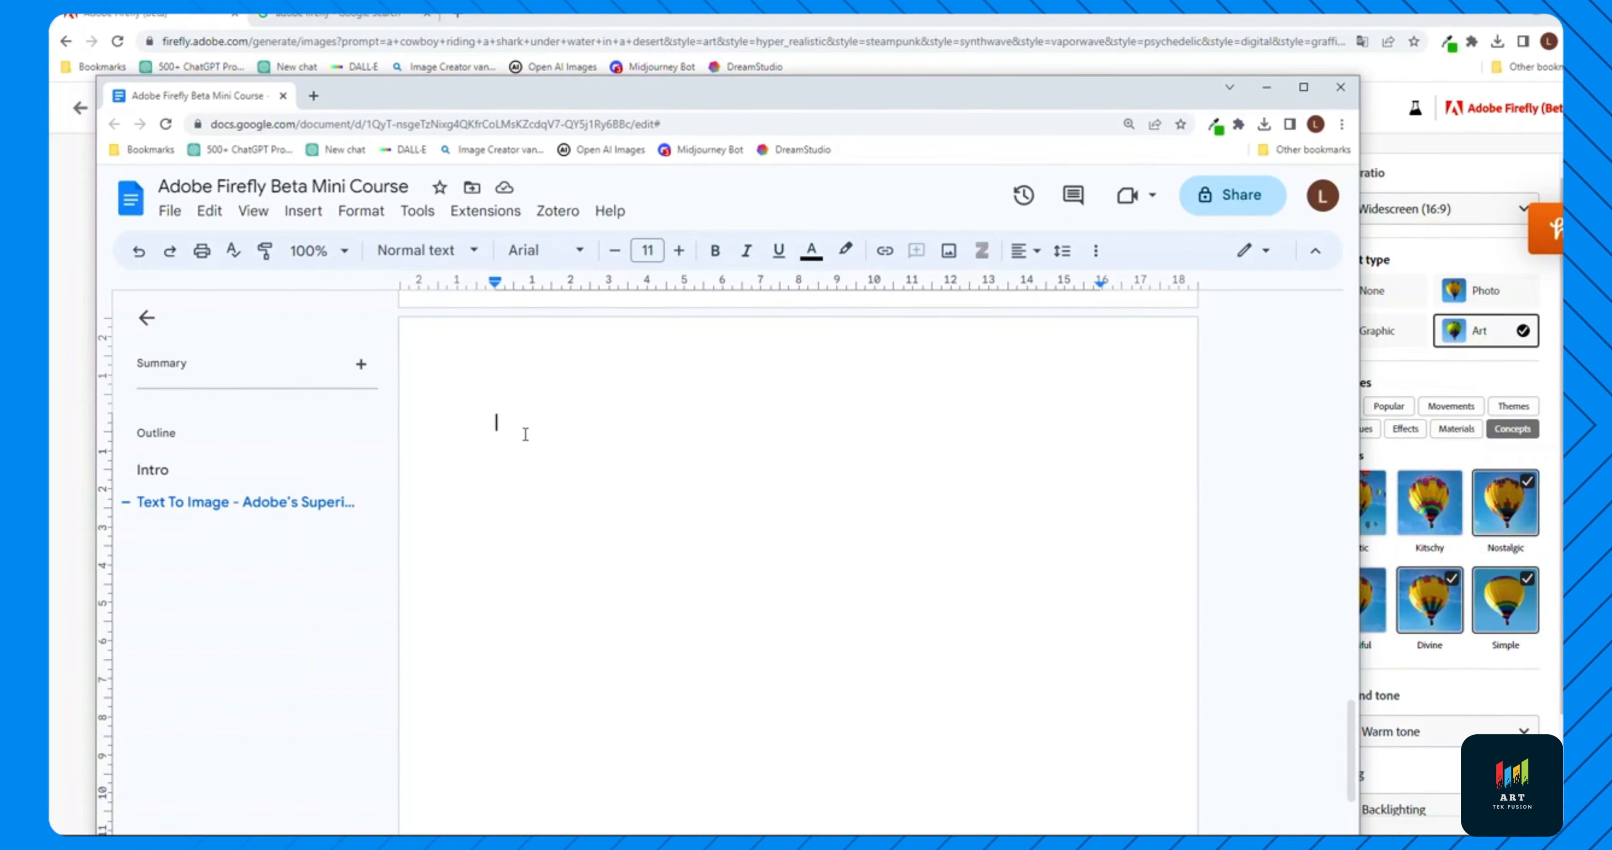
key("ctrl+v")
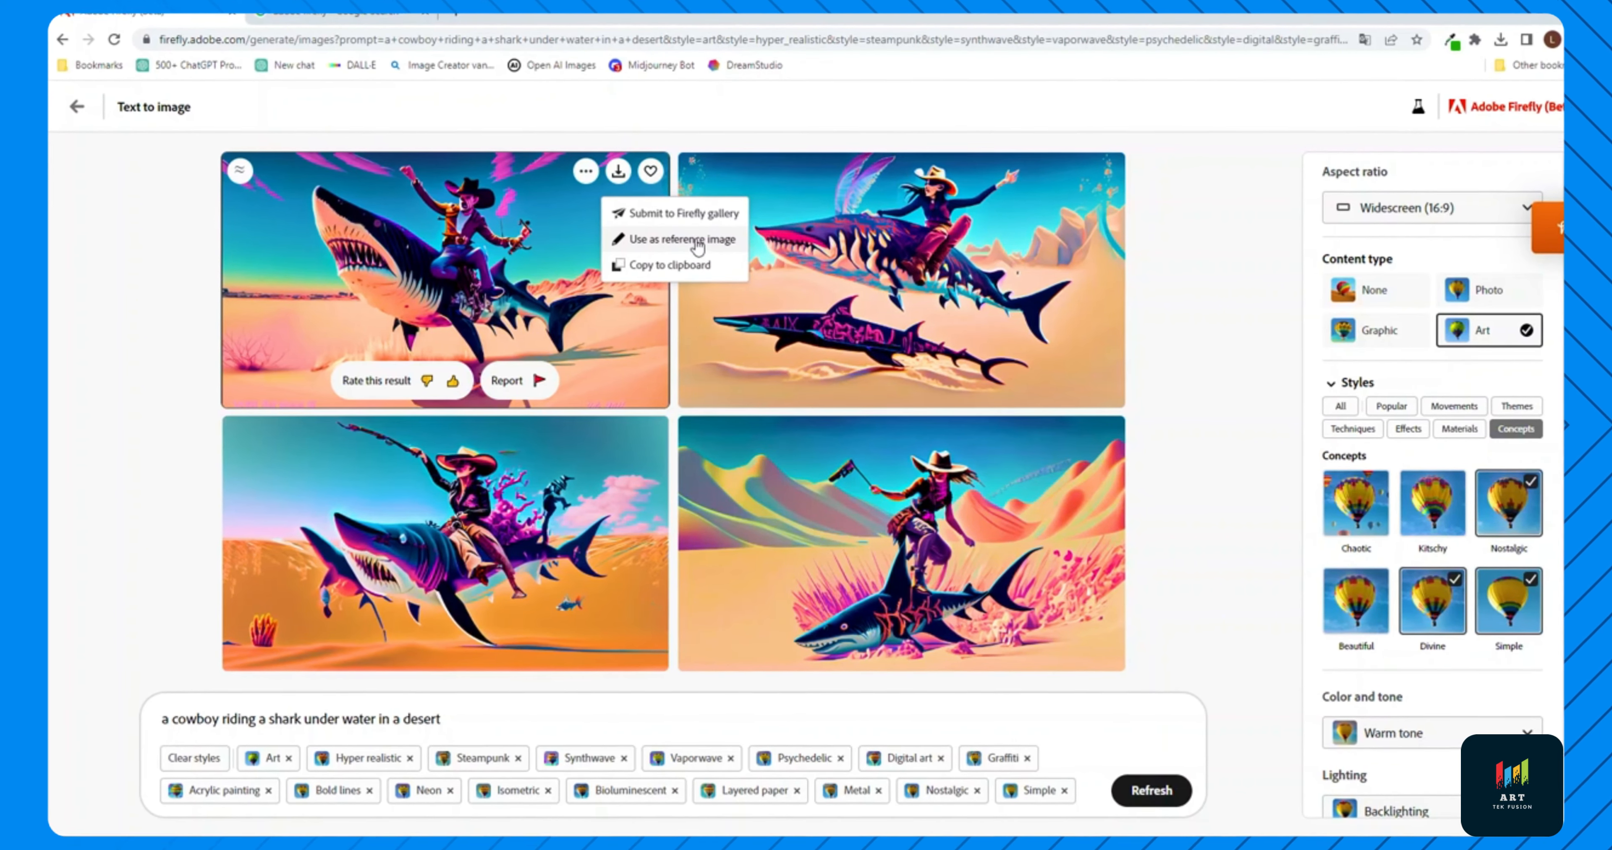
Use the first cowboy-on-shark image as the reference image, trying its influence fully toward the reference image and then closer to the prompt
left_click(660, 249)
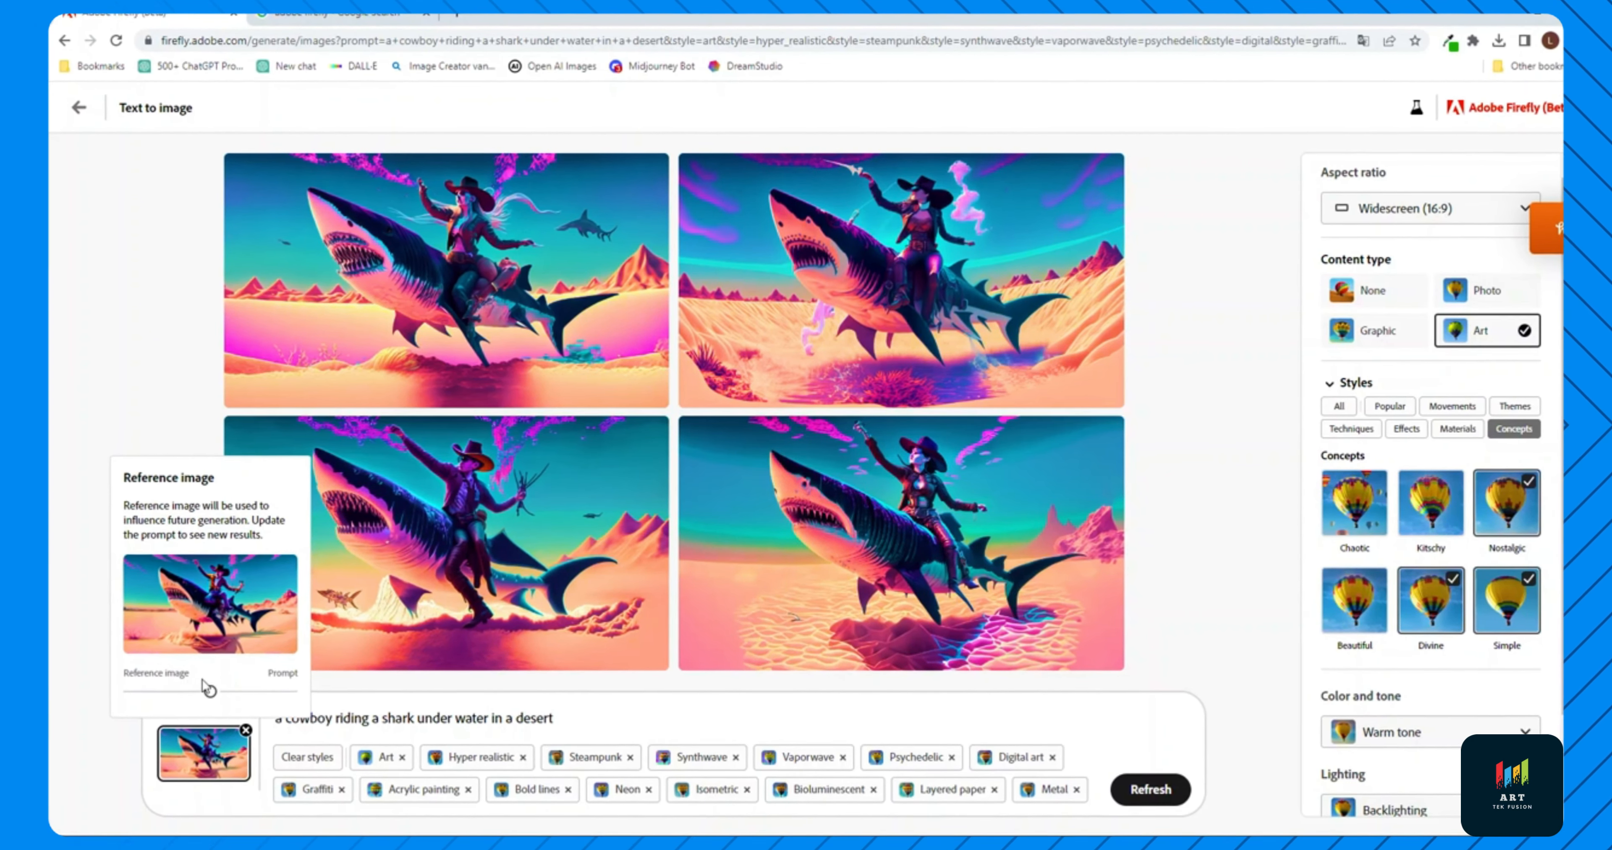
left_click_drag(209, 693, 99, 696)
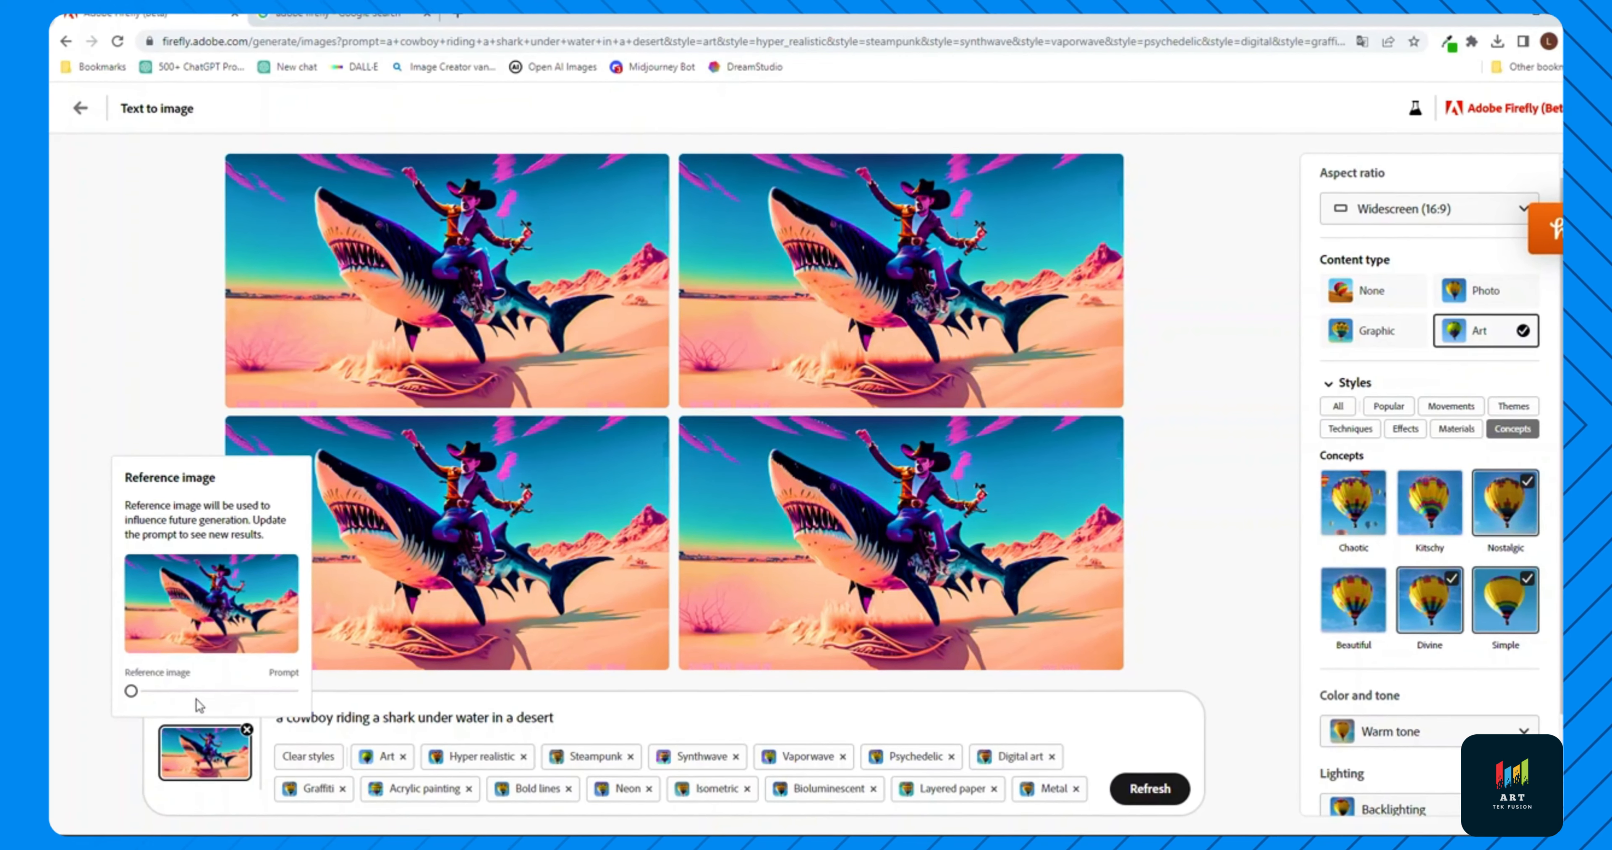
left_click(239, 692)
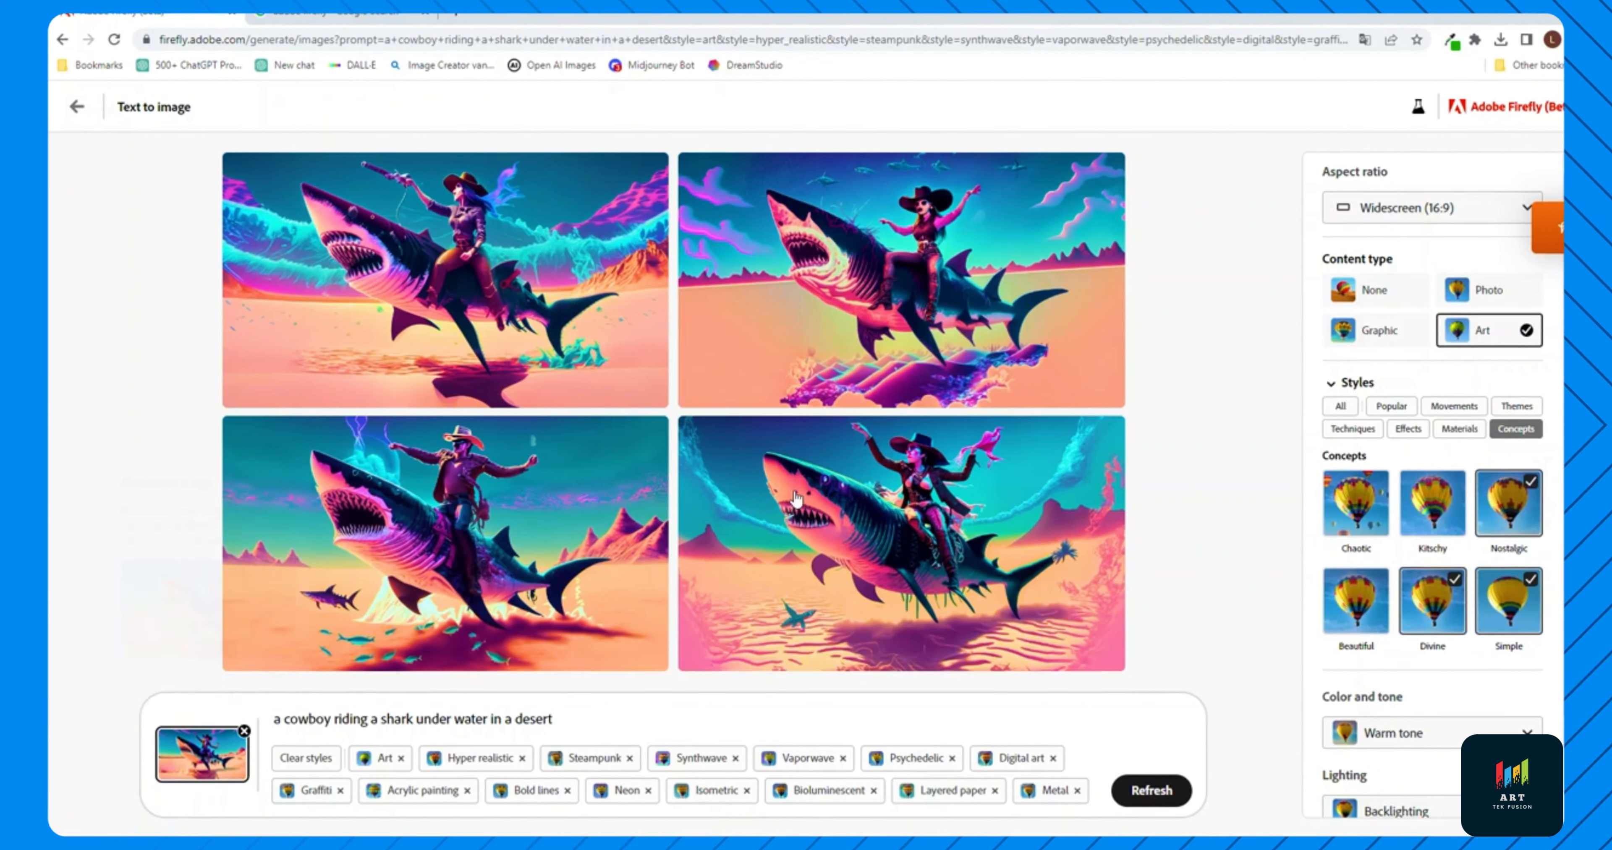
Generate images similar to the fourth cowboy-on-shark result and use that result as the reference image
mouse_move(797, 509)
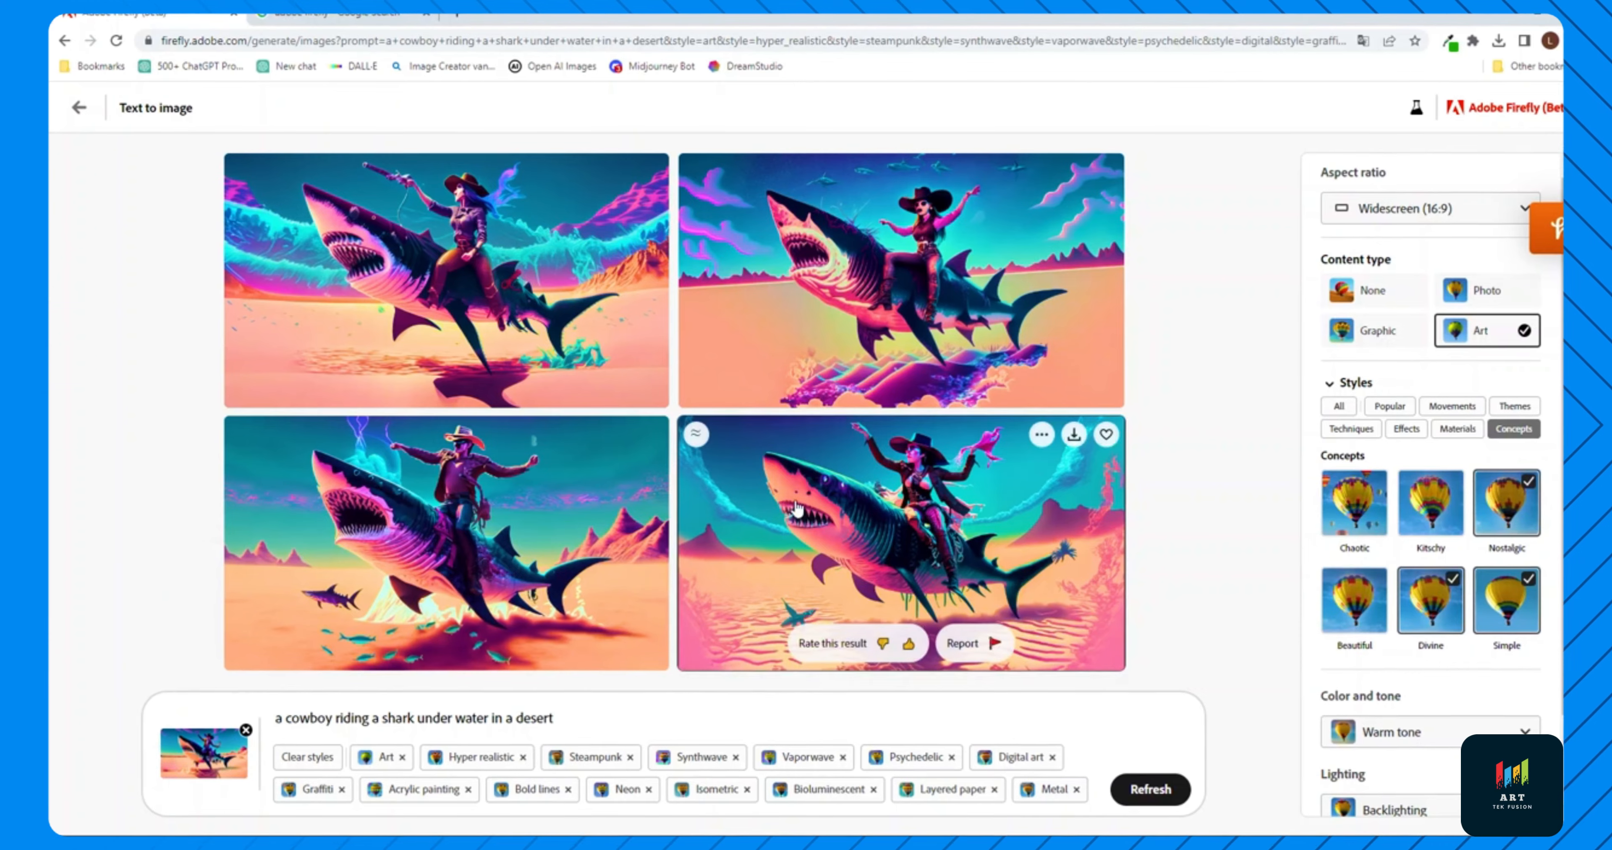
left_click(695, 433)
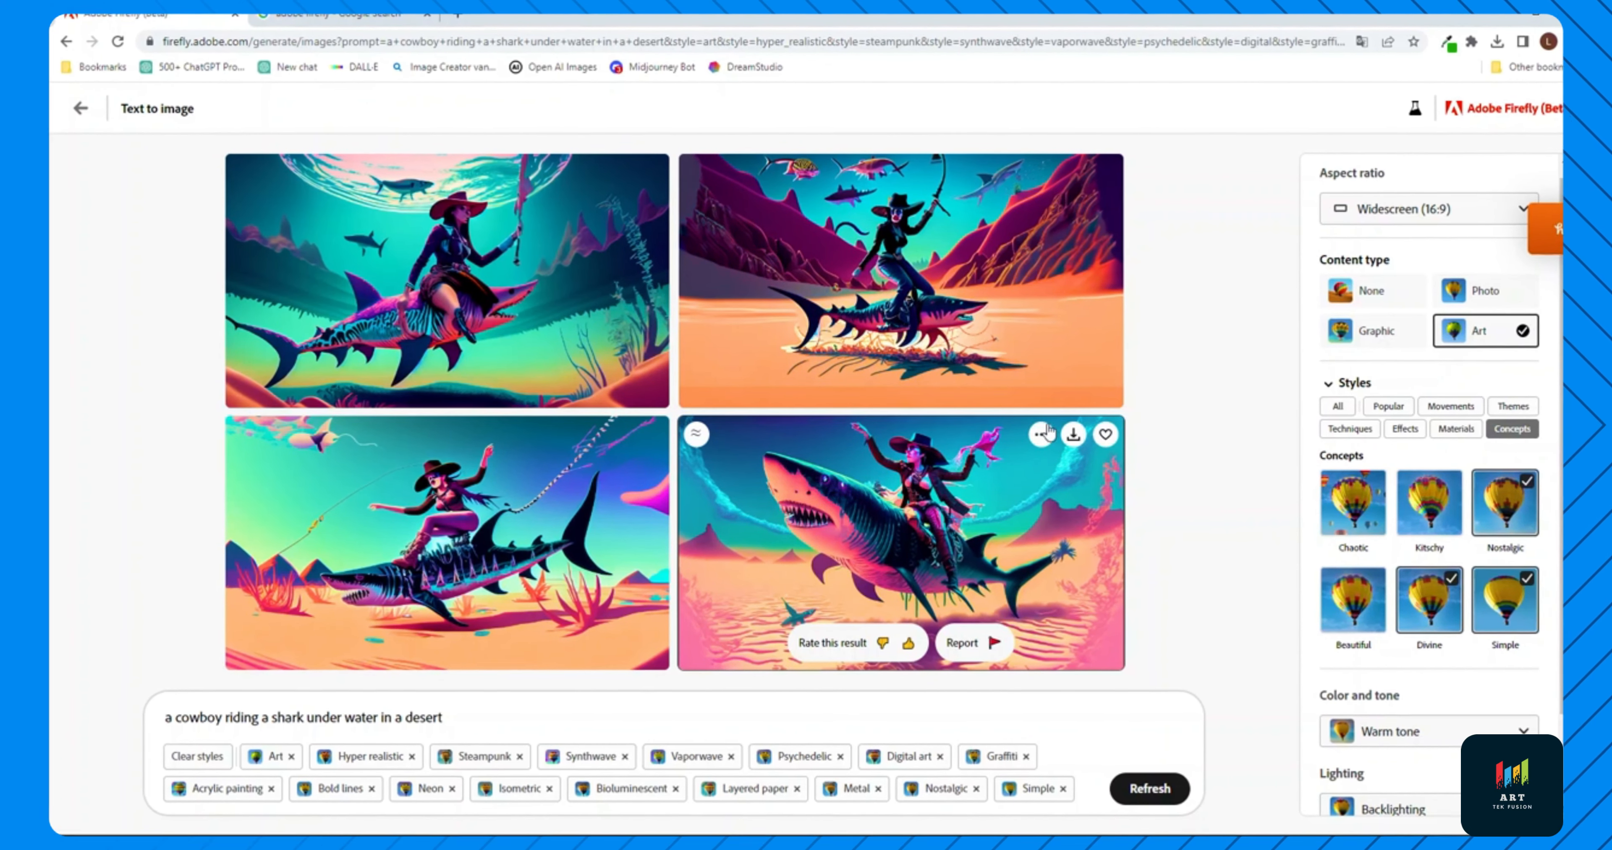
left_click(1041, 435)
left_click(1126, 503)
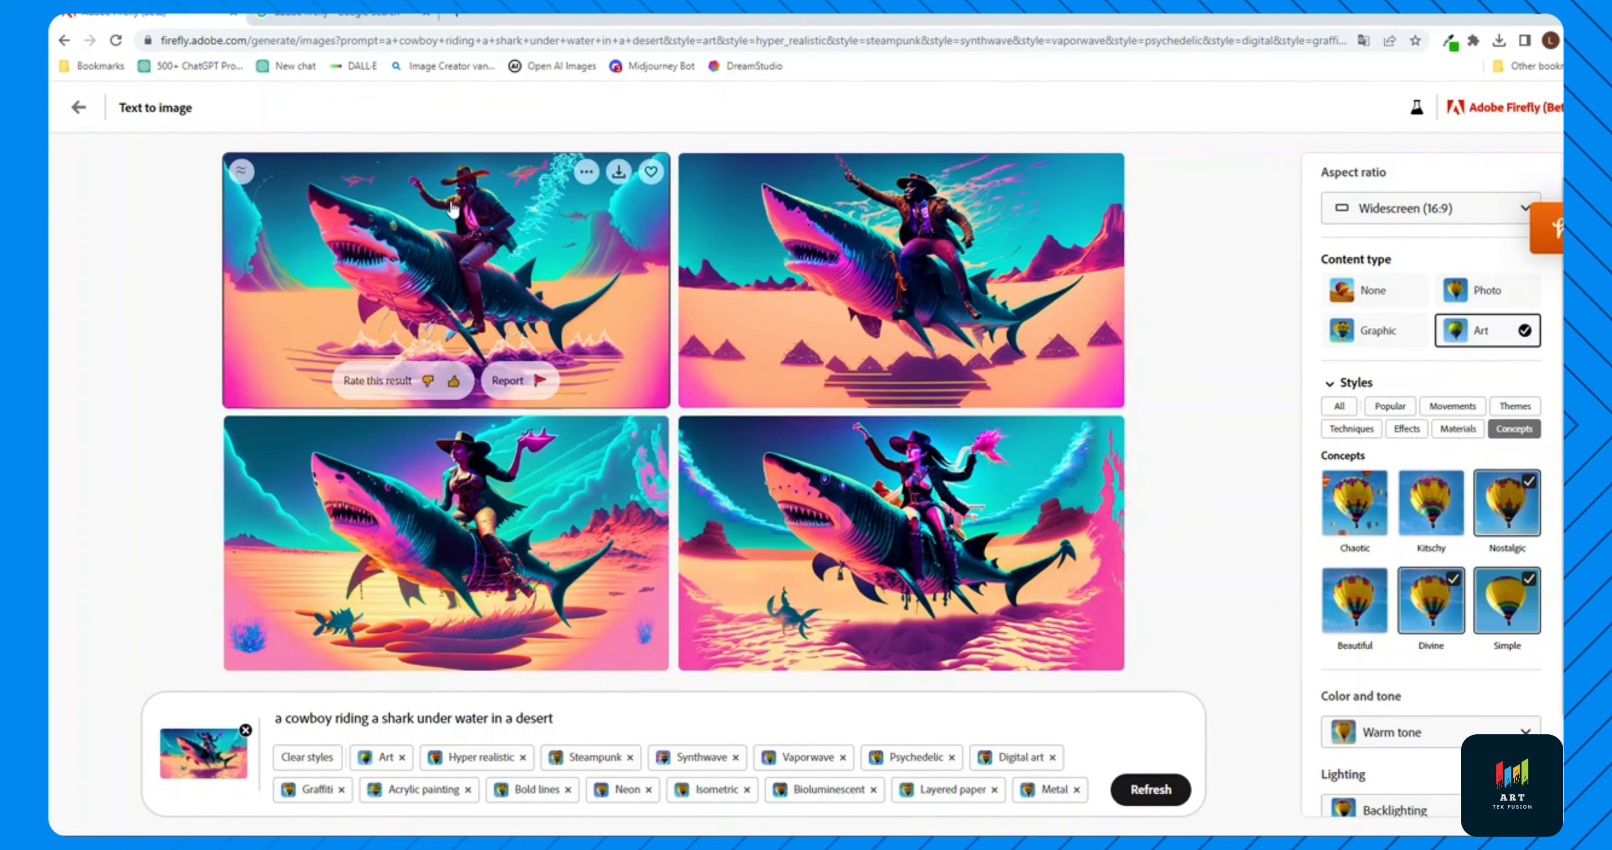
Generate images similar to the first cowboy-on-shark result, set that result as the reference image and dismiss the reference settings
left_click(243, 171)
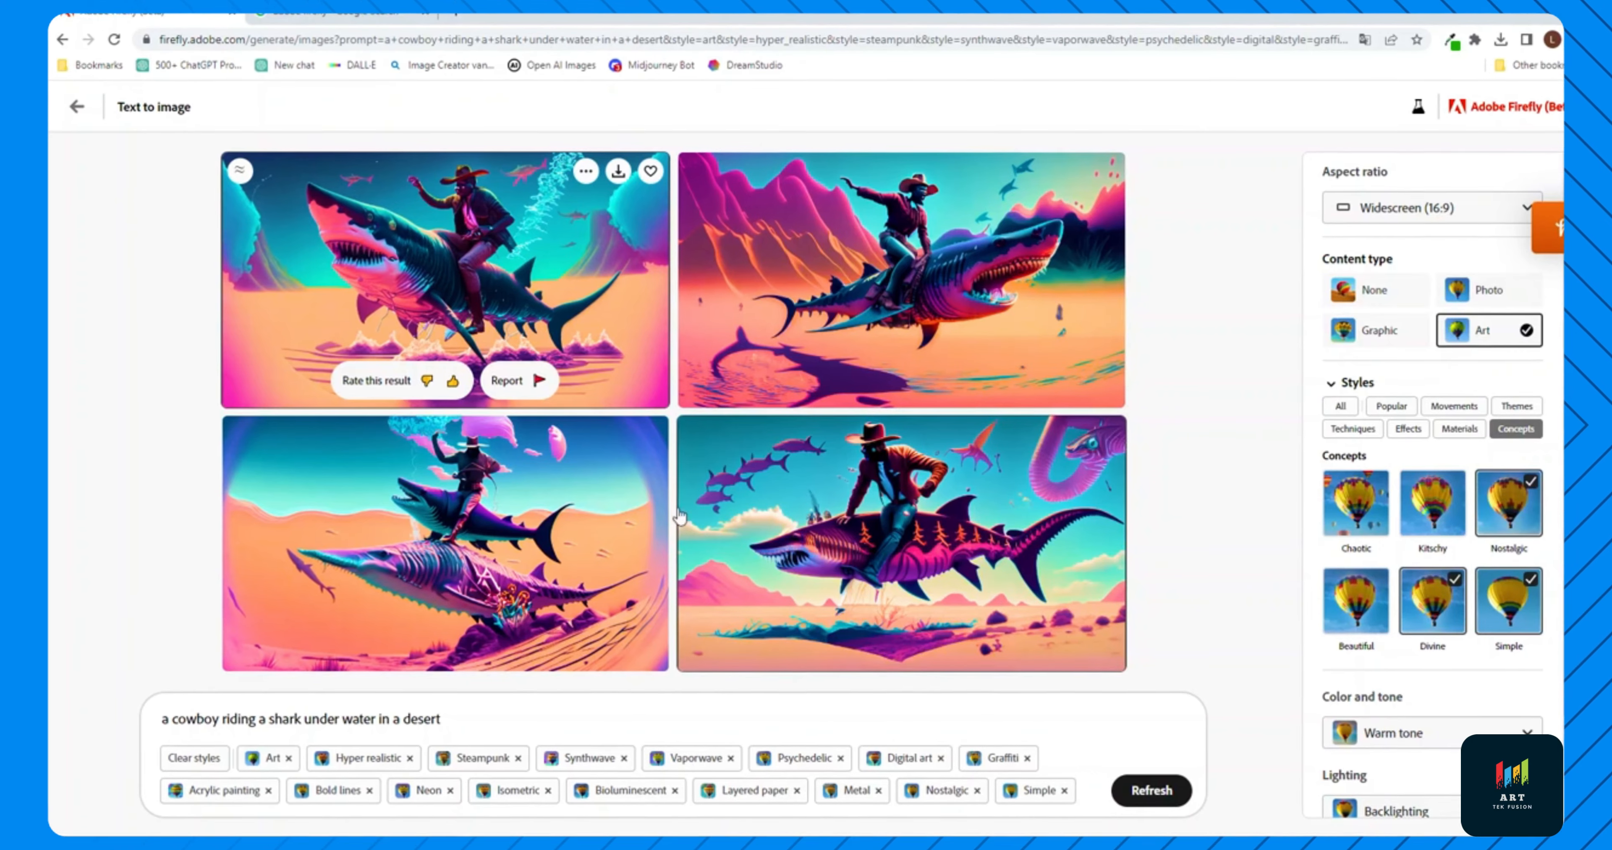
left_click(586, 172)
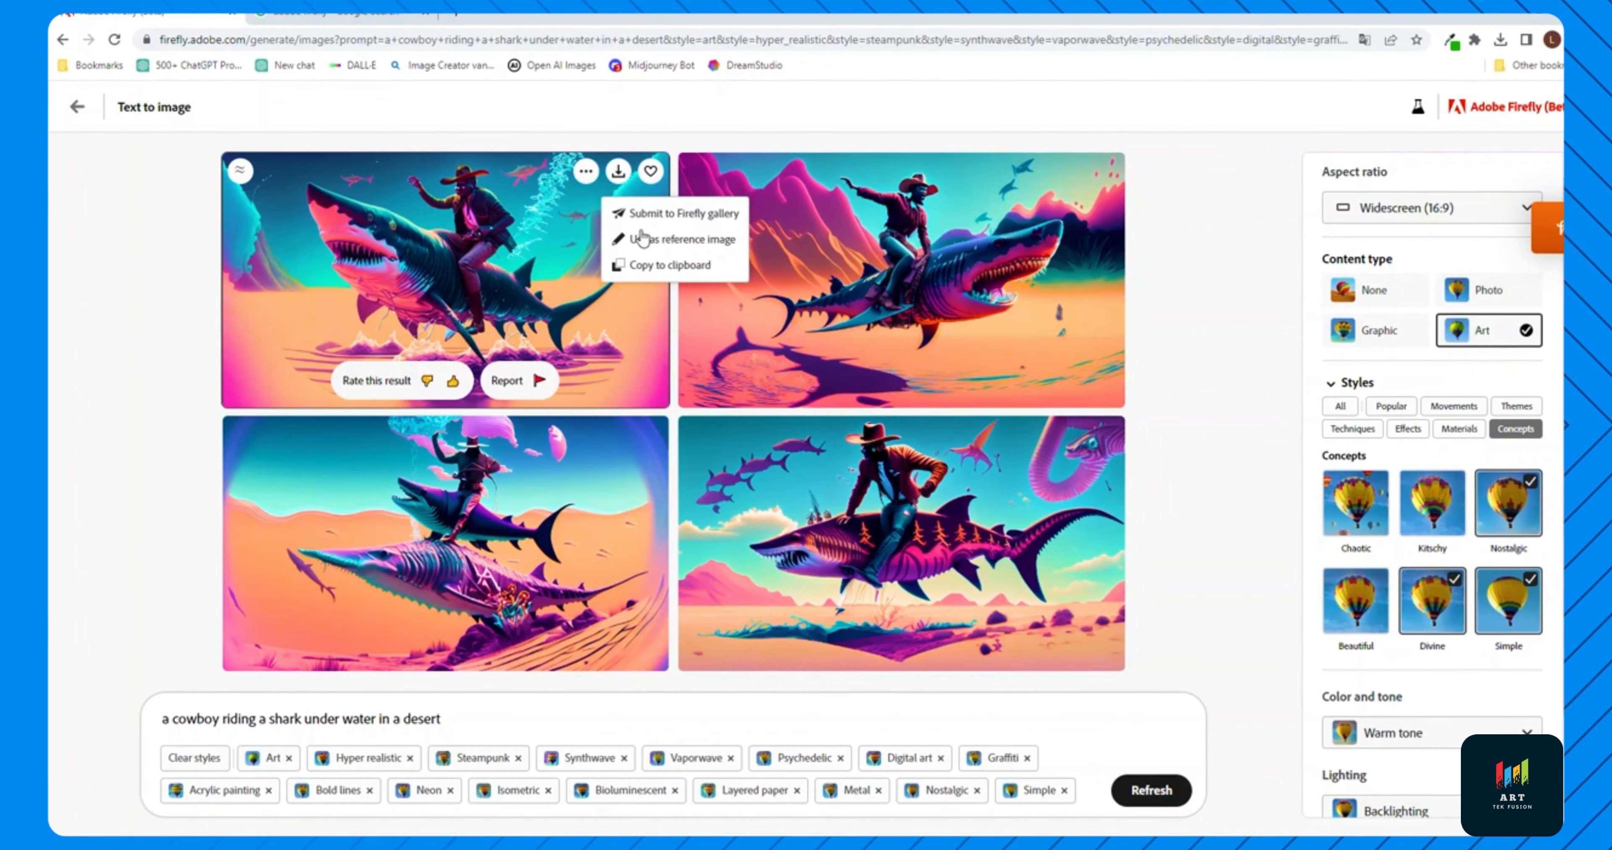
left_click(632, 240)
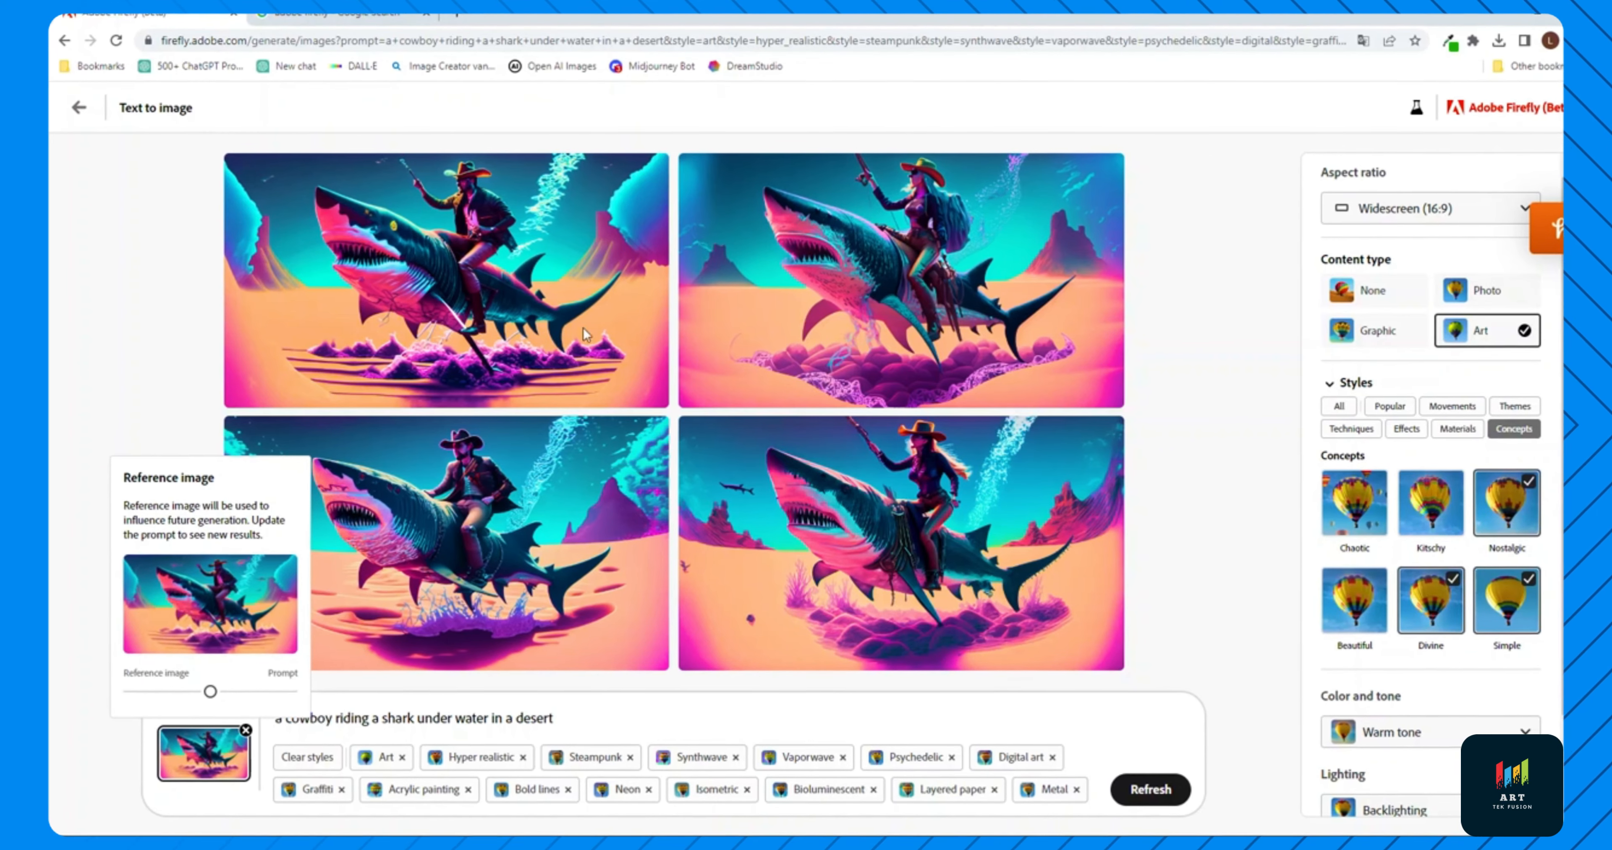
left_click(557, 299)
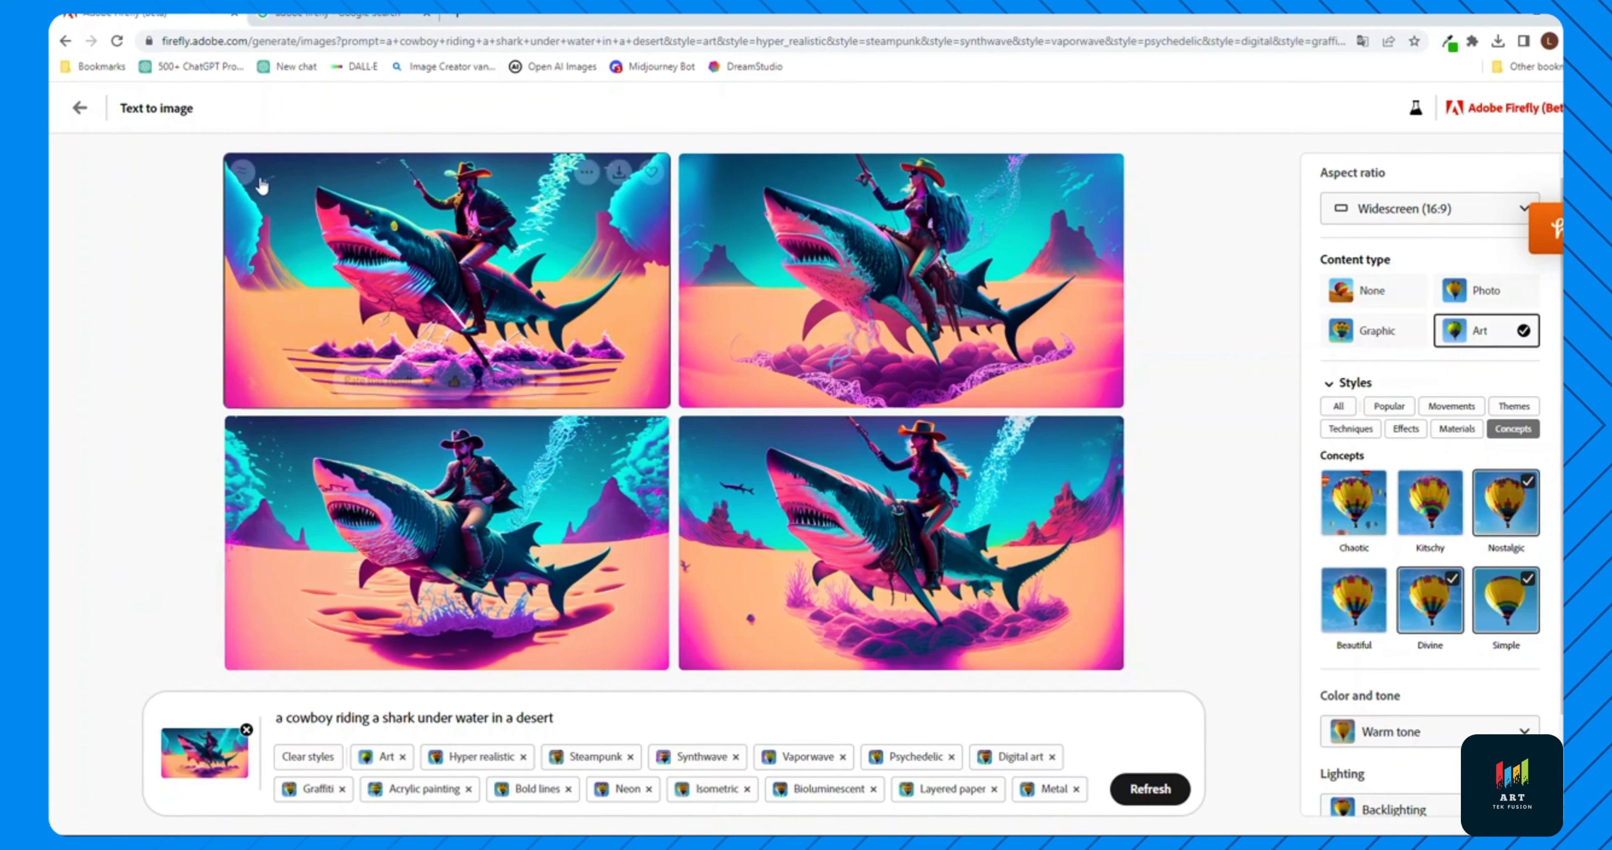
Change the prompt to "a male cowboy riding a shark under water in a desert" and generate the images
left_click(221, 748)
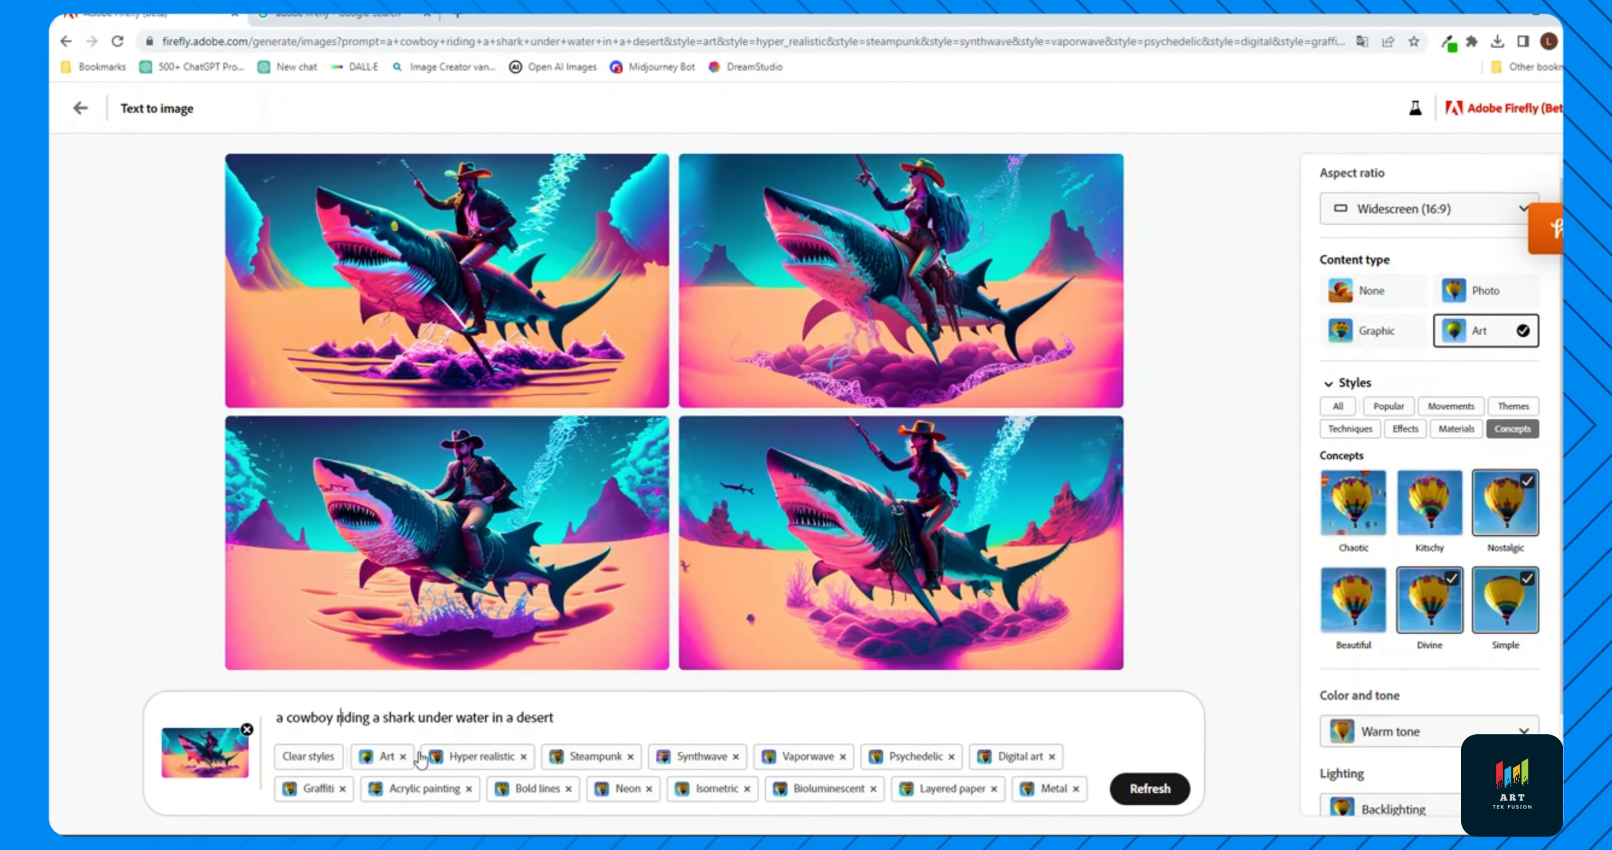
left_click(285, 719)
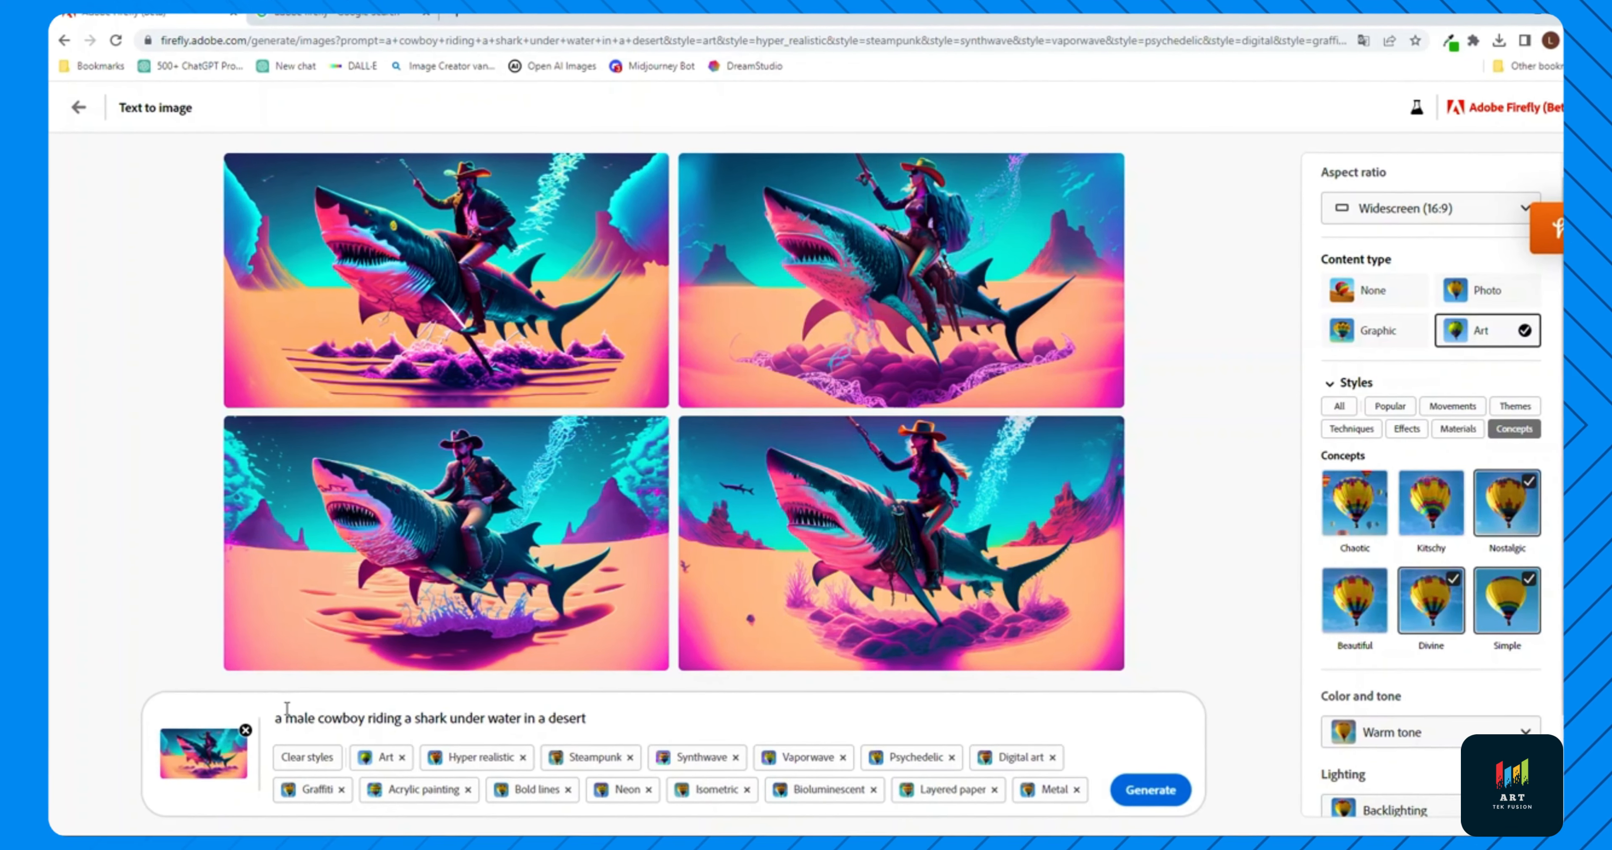
key("Return")
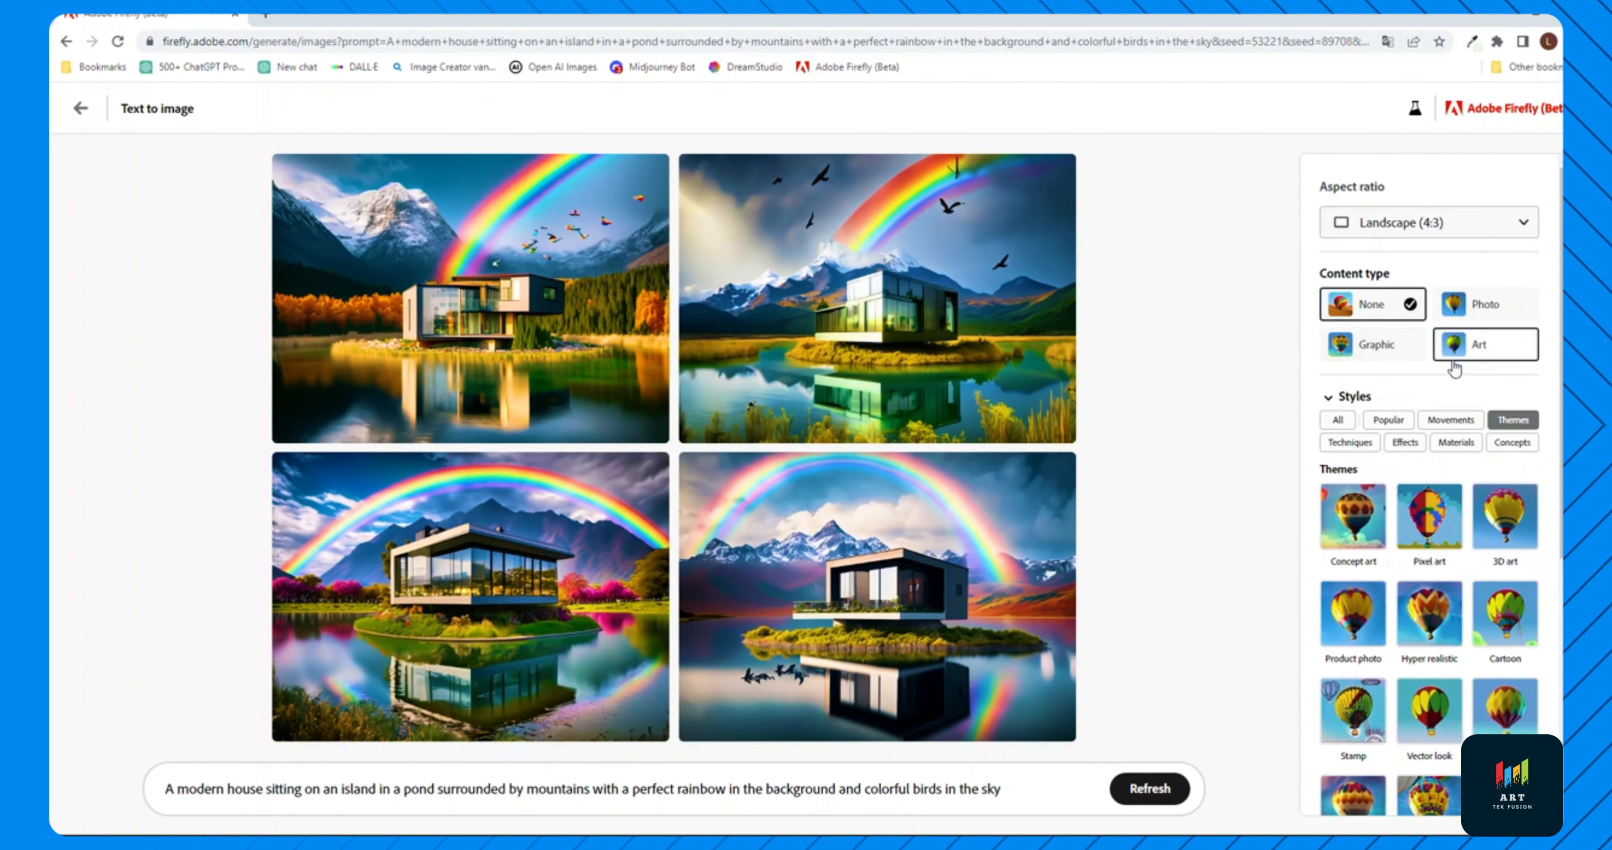
Try the Photo and Art content types on the modern house prompt and return the content type to None
scroll(1453, 369, "down", 6)
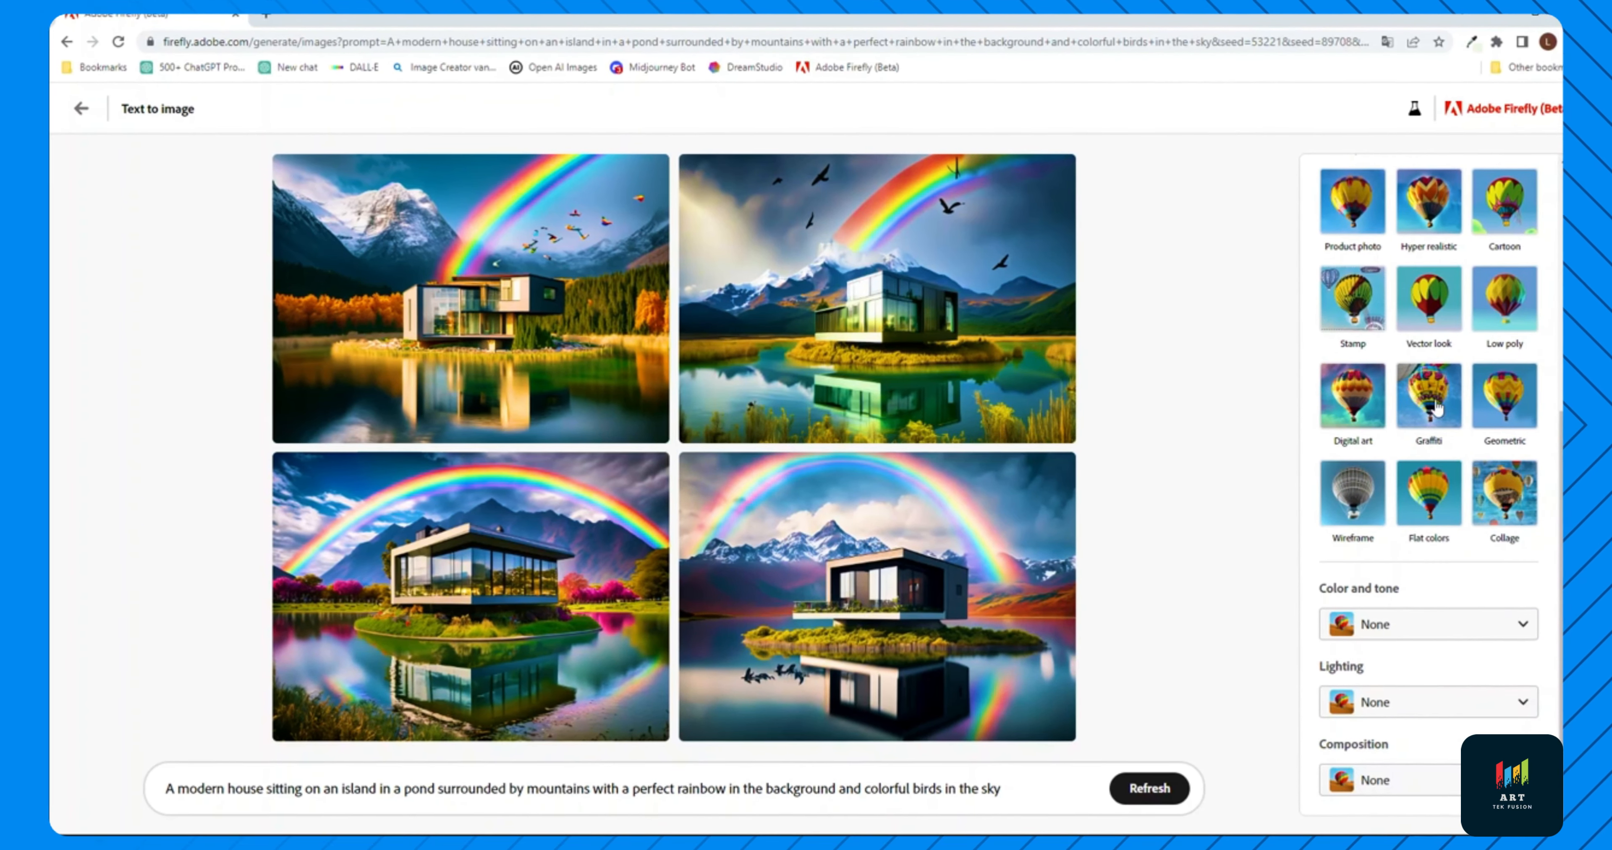
scroll(1433, 400, "up", 5)
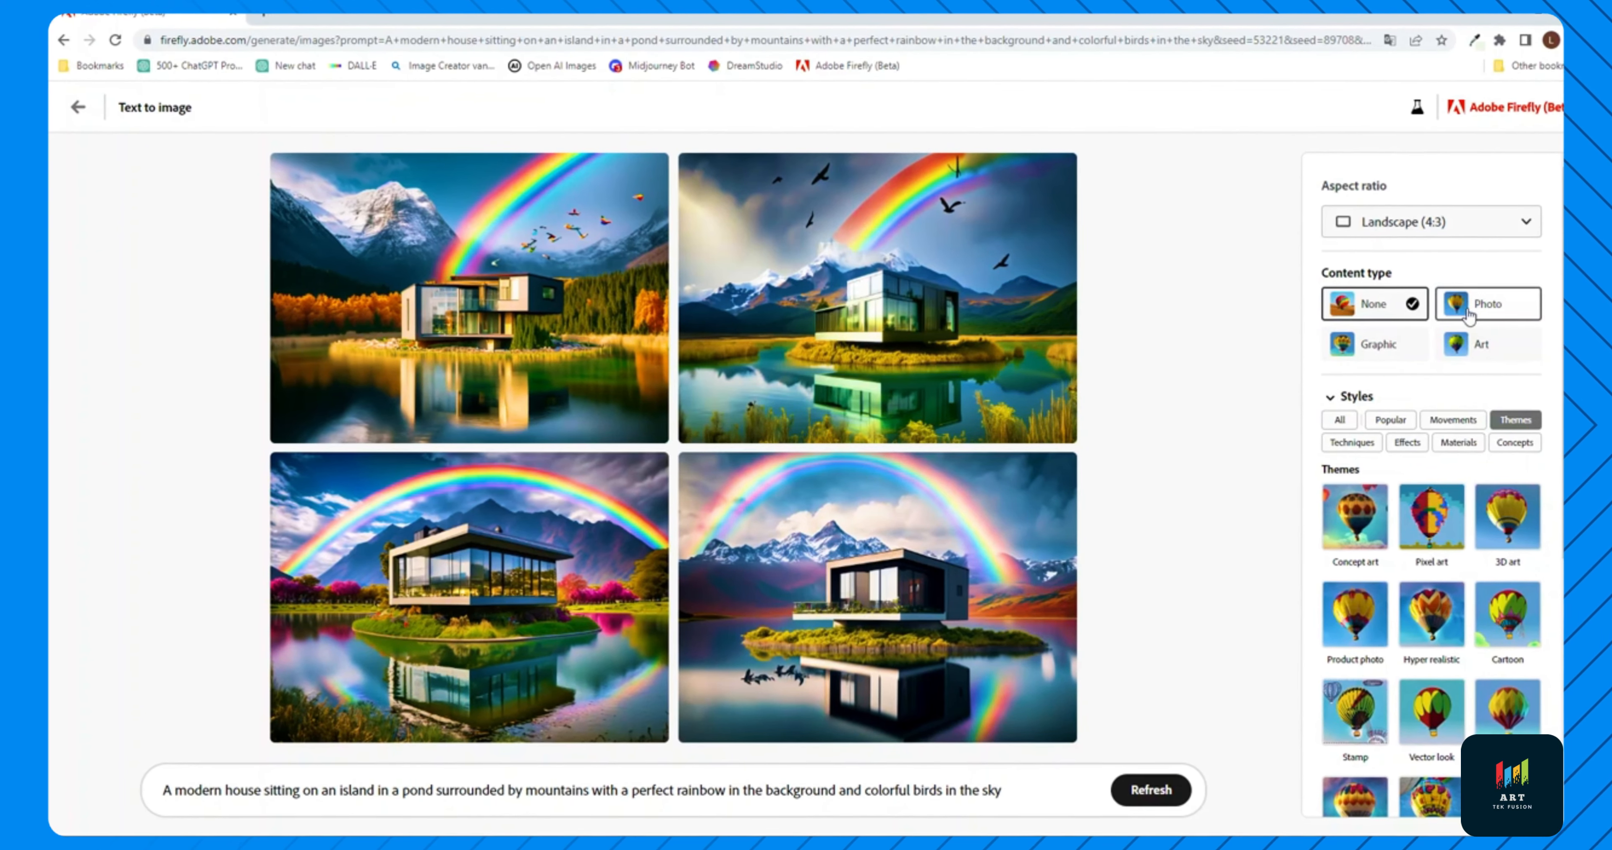
left_click(1479, 315)
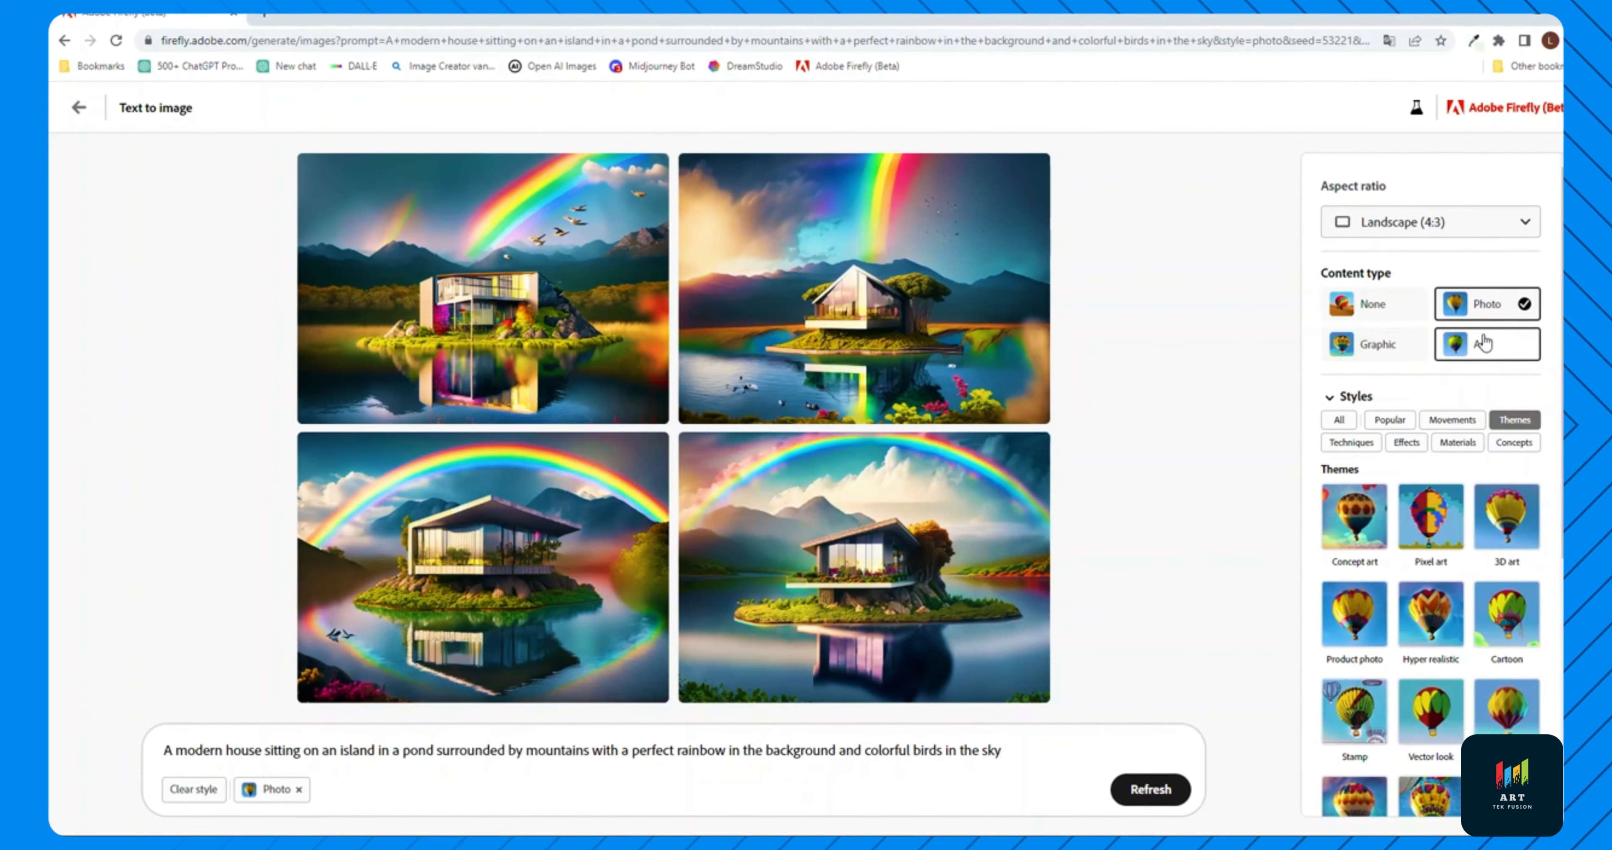
left_click(1472, 306)
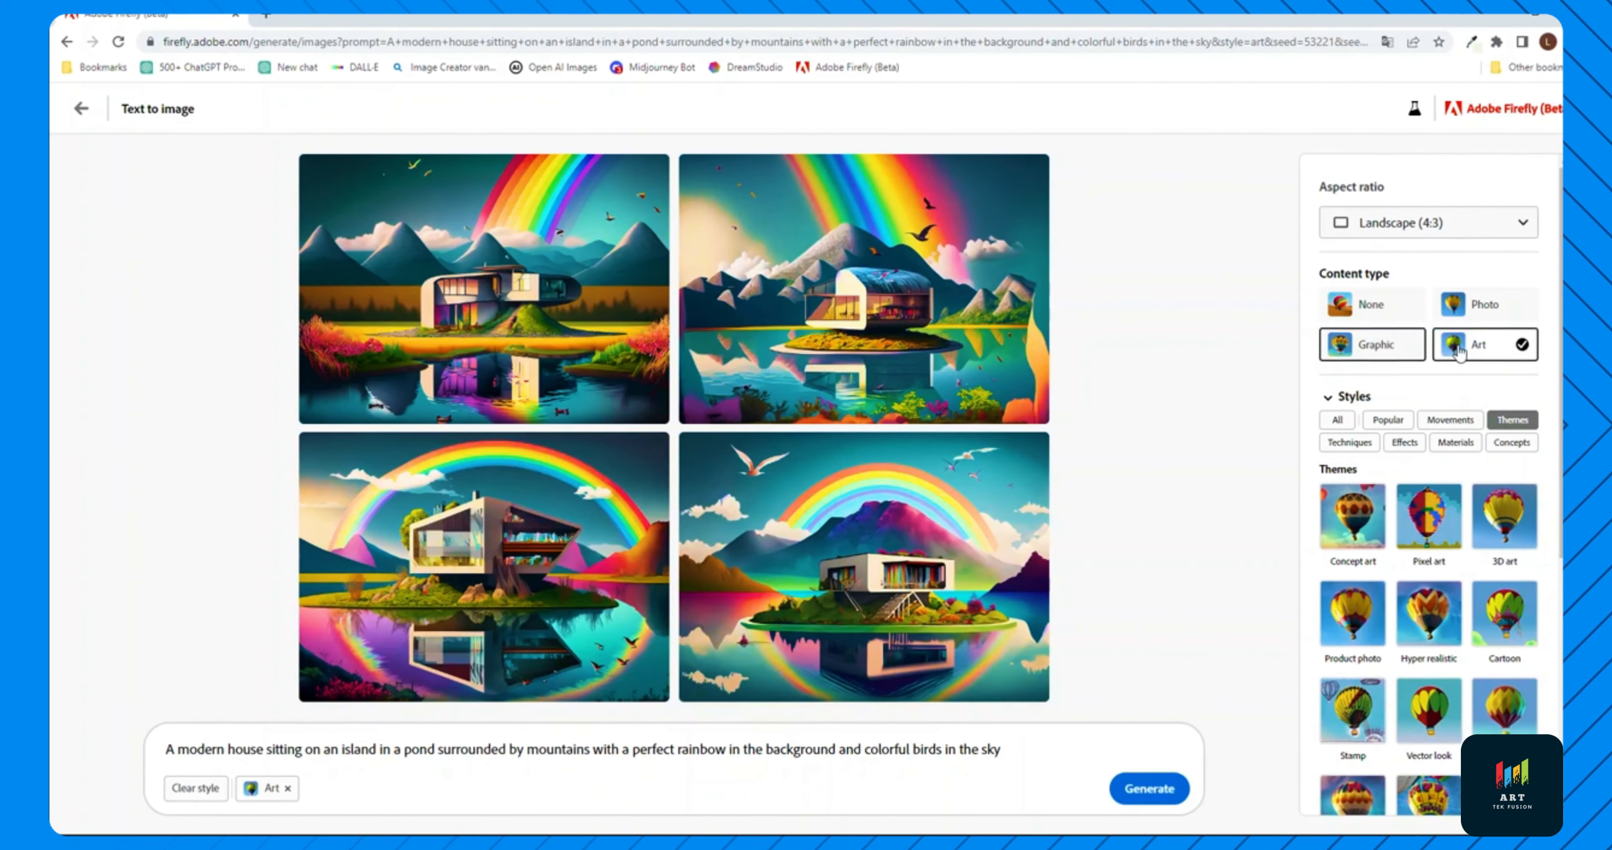
left_click(1405, 306)
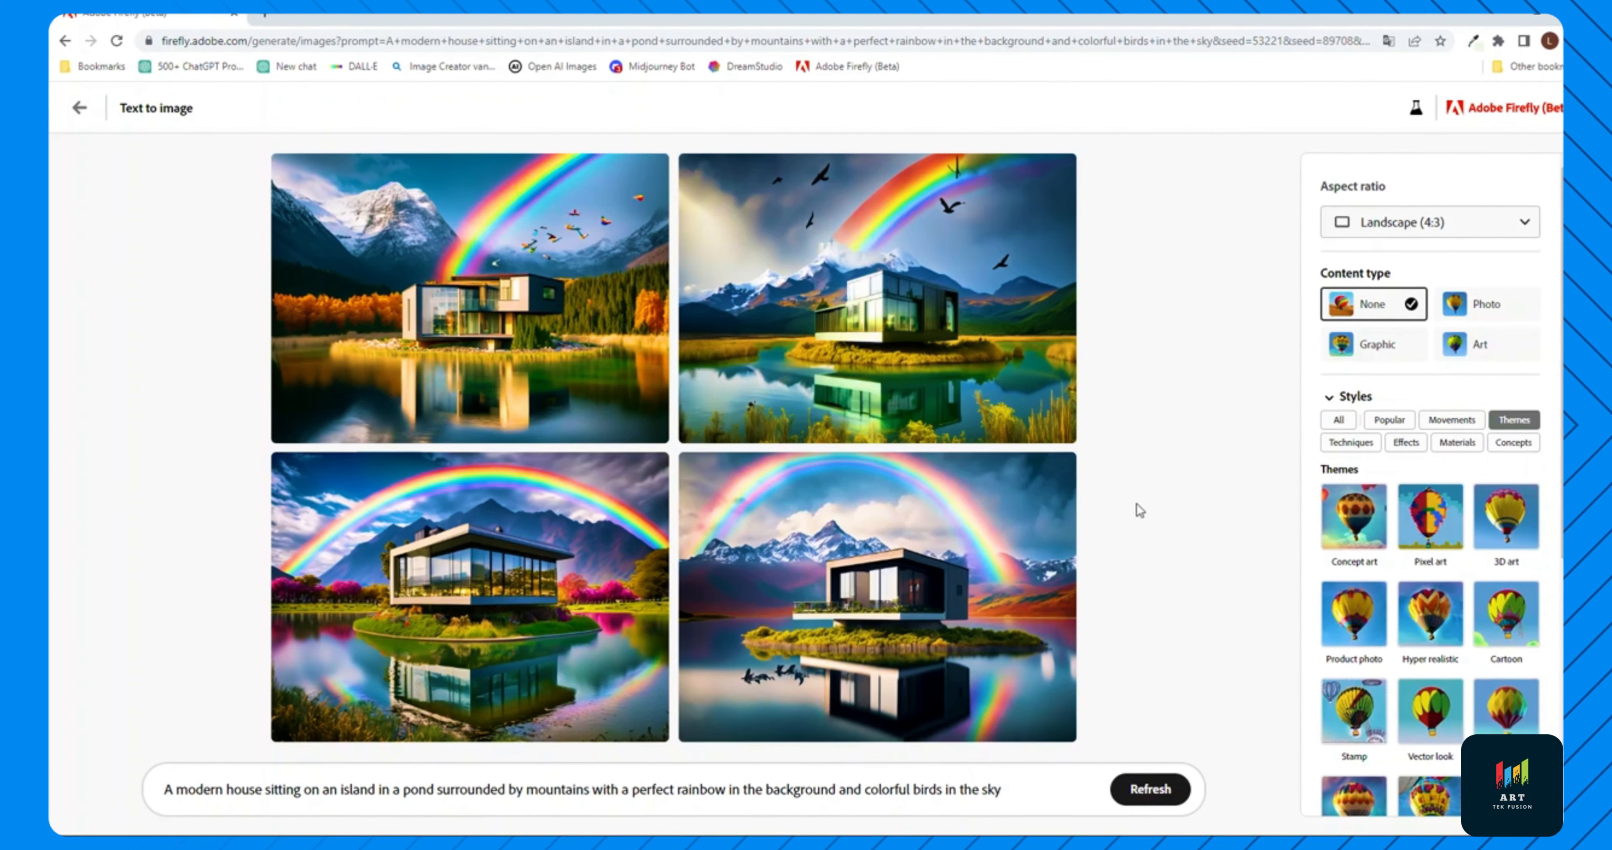
Set the content type to Graphic, add the Graffiti theme and generate the modern house images
left_click(1377, 344)
scroll(1433, 394, "down", 3)
left_click(1432, 595)
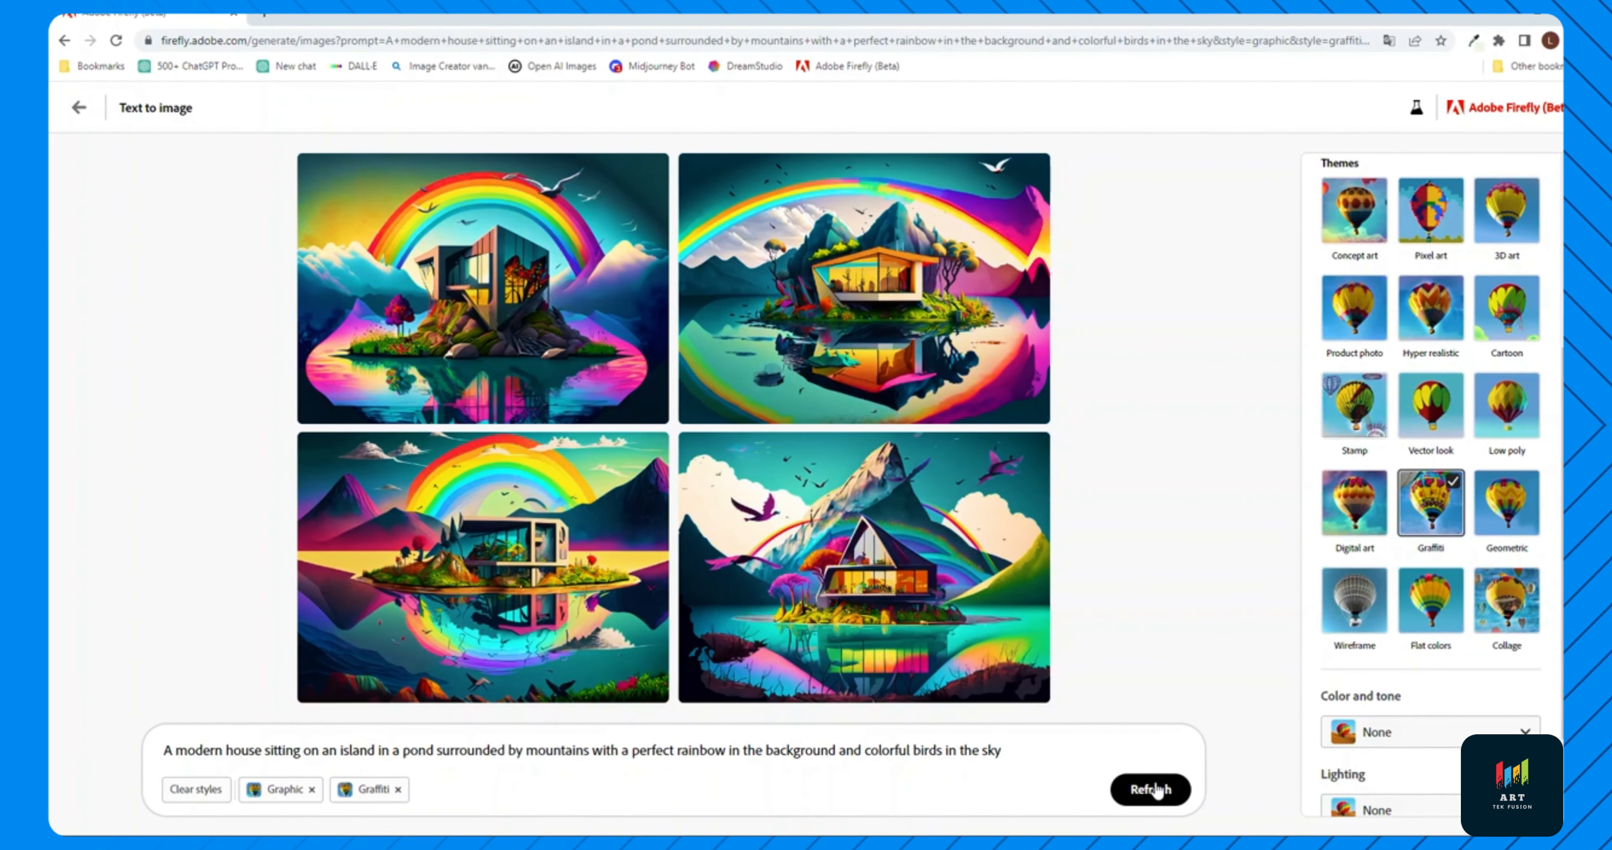
Enlarge the fourth modern house image, mark it as a favorite and close the preview
scroll(1367, 591, "up", 3)
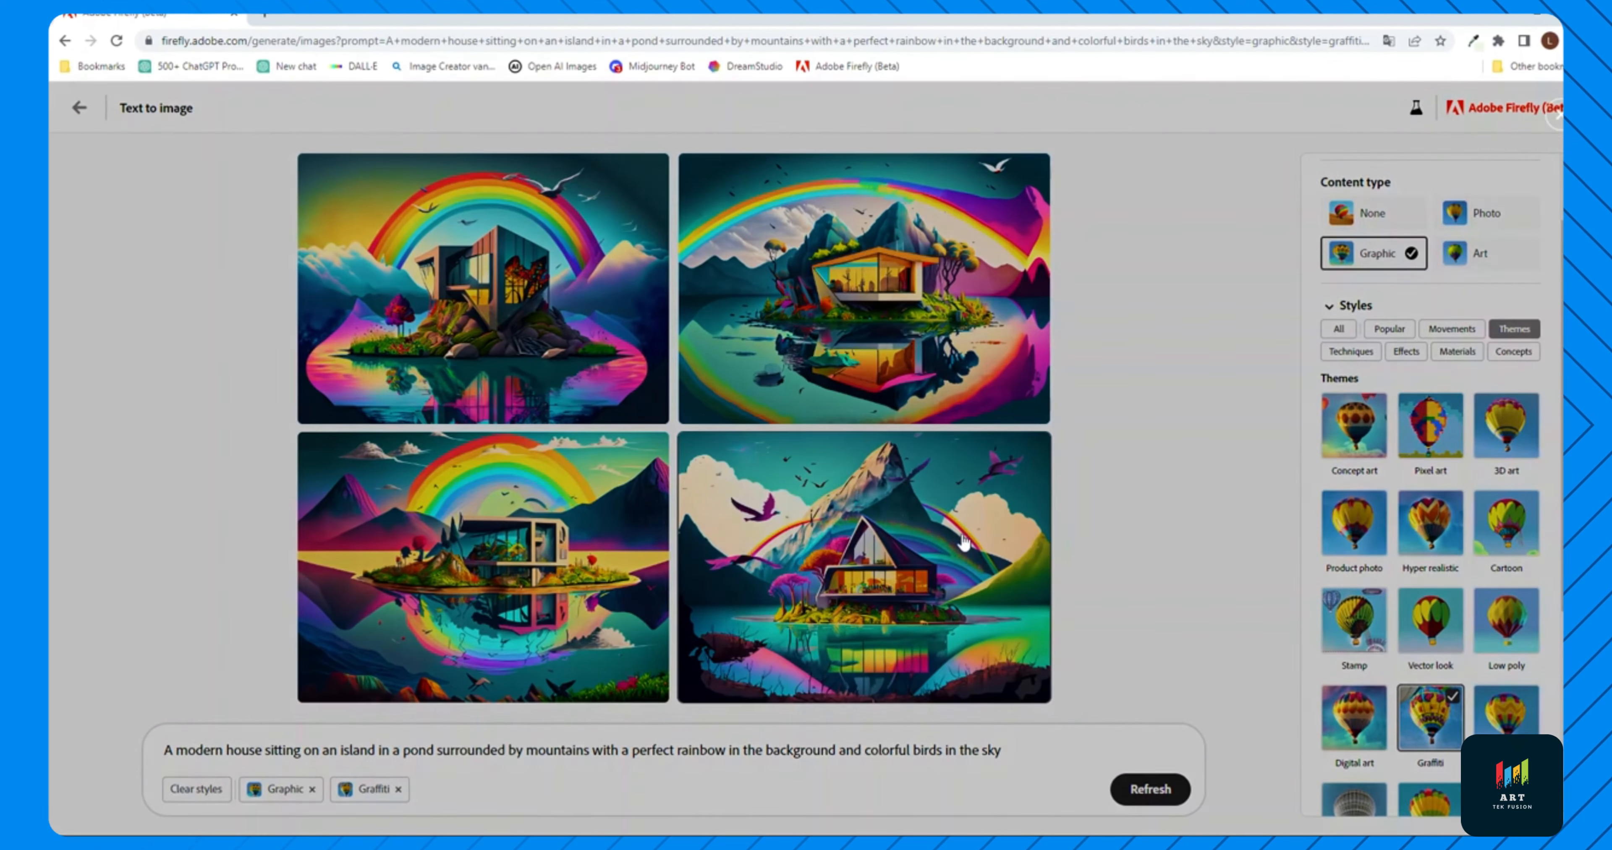
left_click(888, 525)
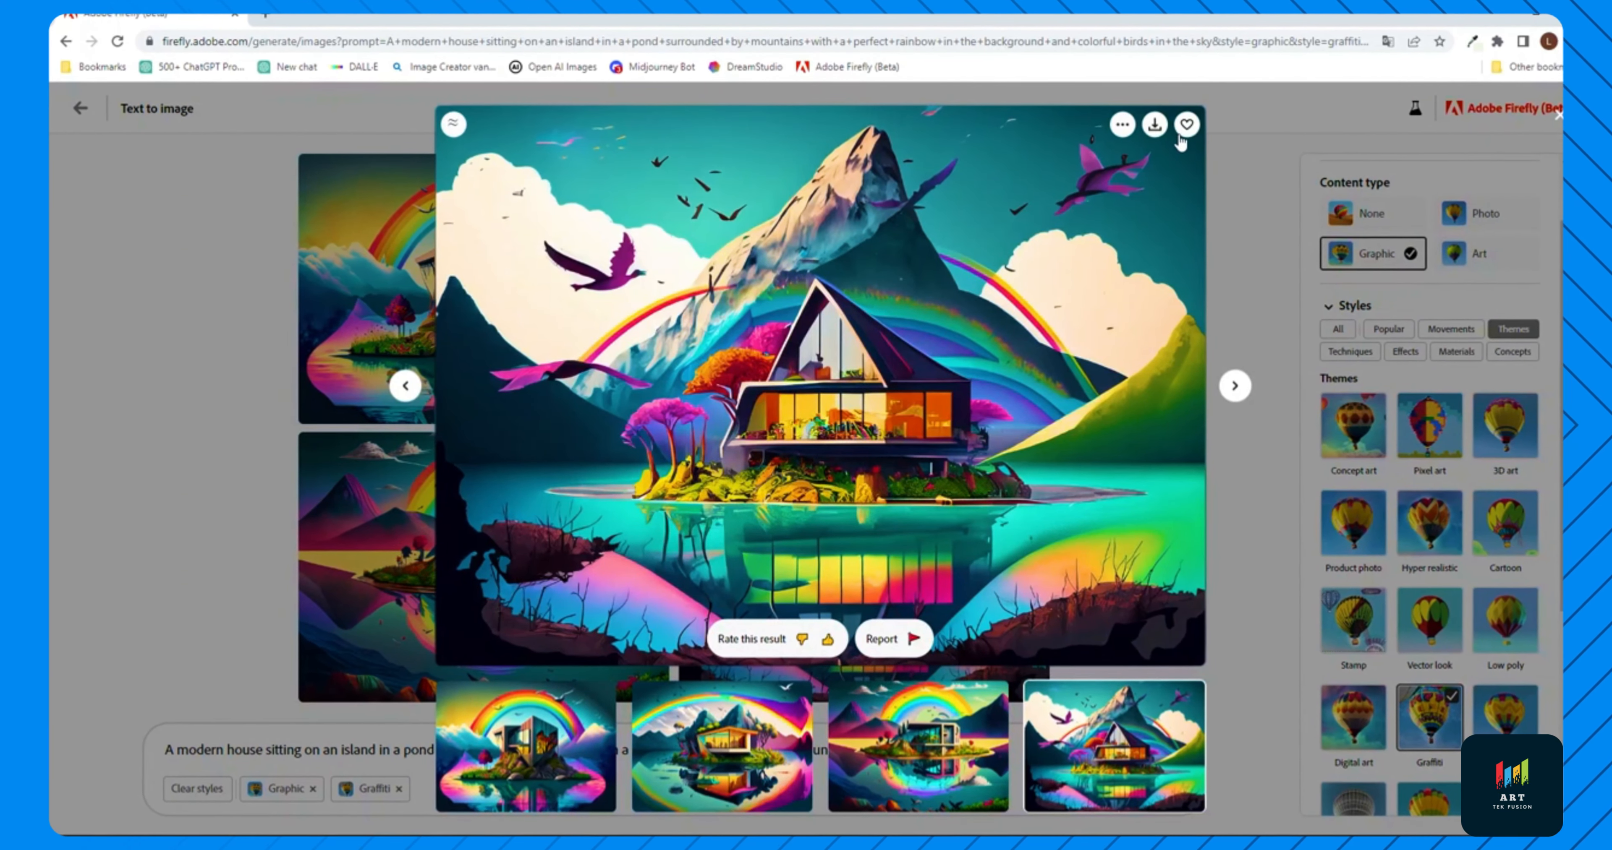
left_click(1186, 124)
key("Escape")
scroll(1428, 482, "down", 4)
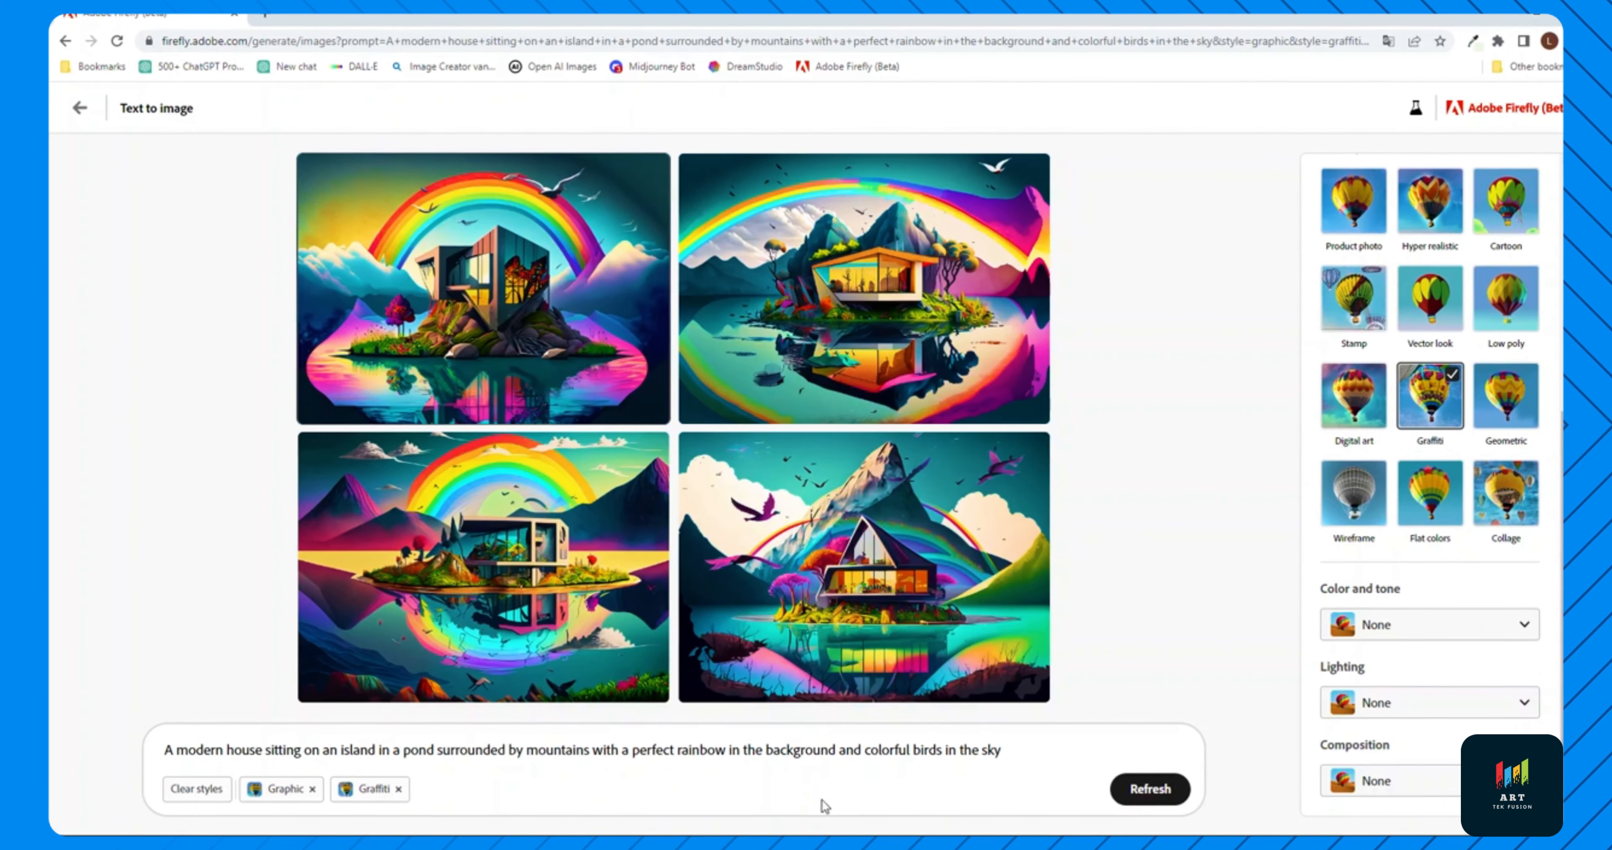
Generate images similar to the favorite modern house result and use that result as the reference image
mouse_move(854, 525)
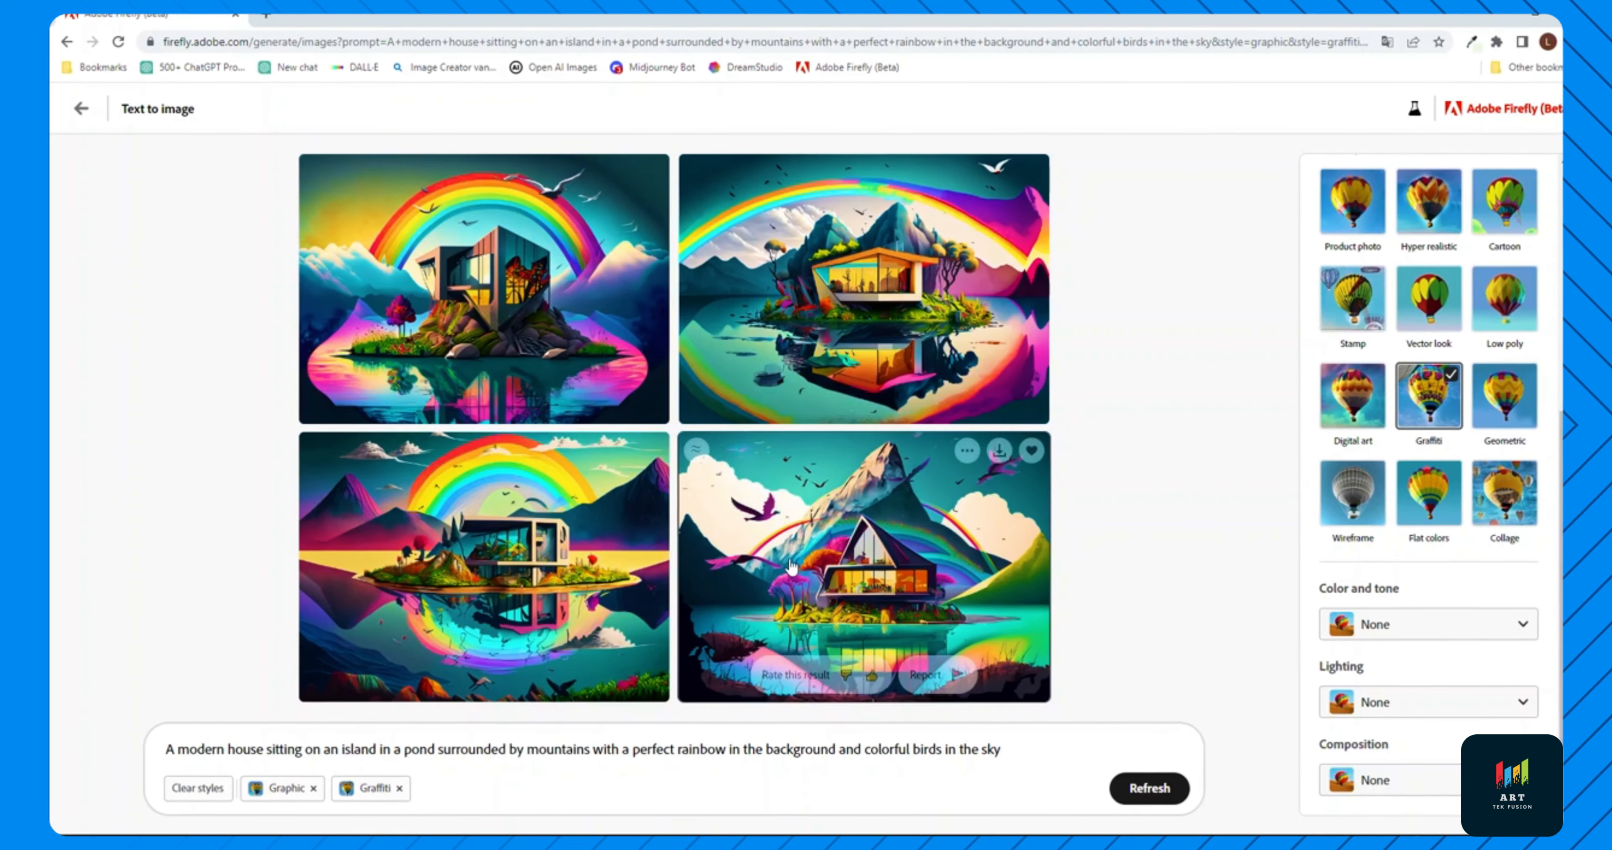
left_click(699, 452)
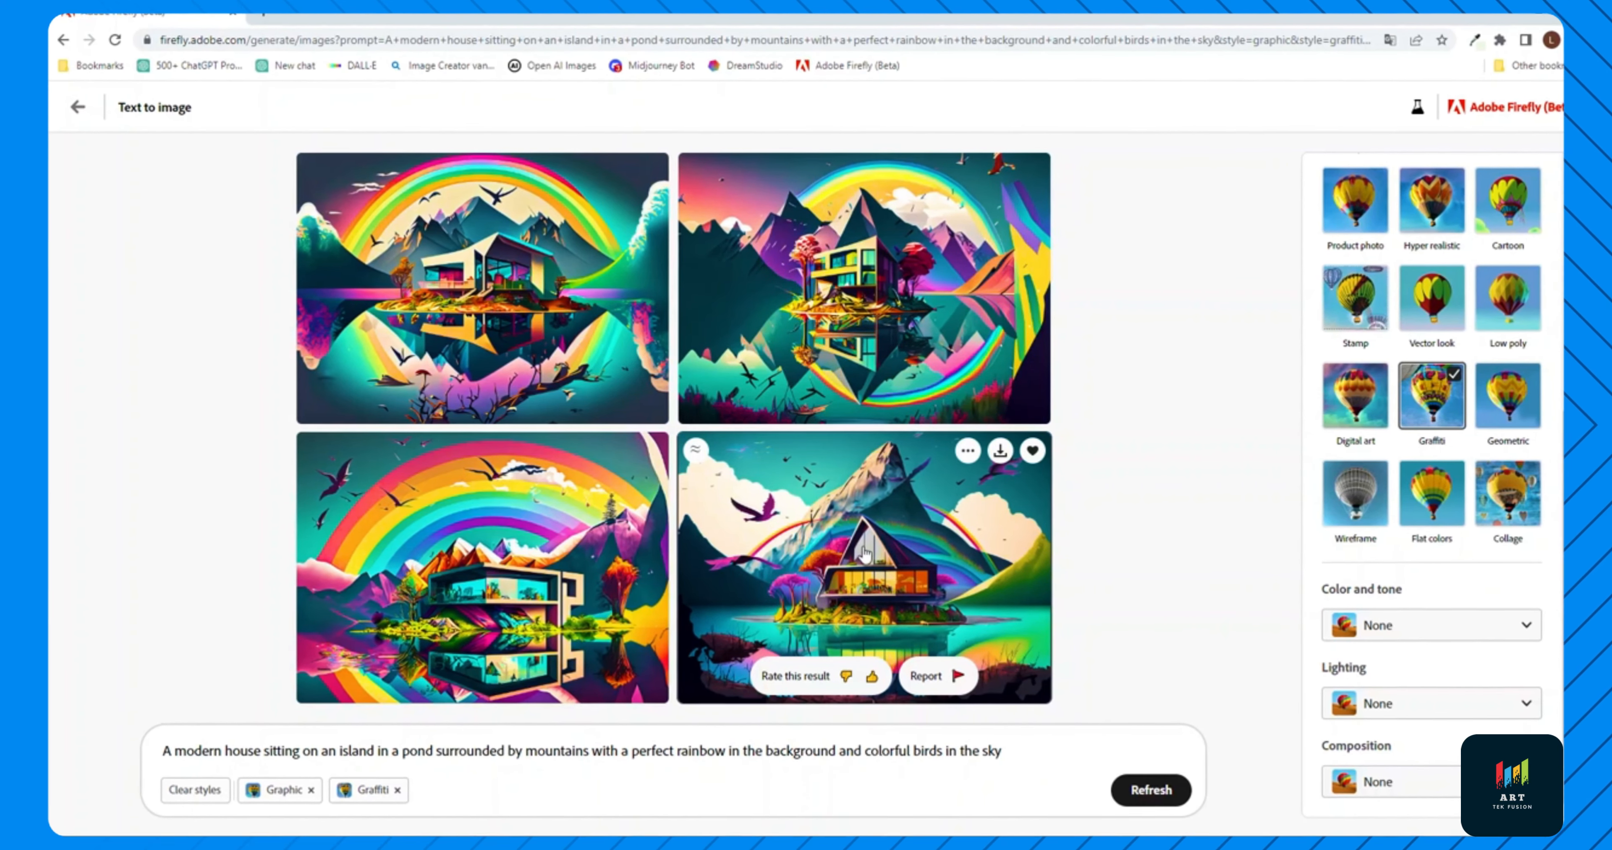
left_click(968, 451)
left_click(1032, 517)
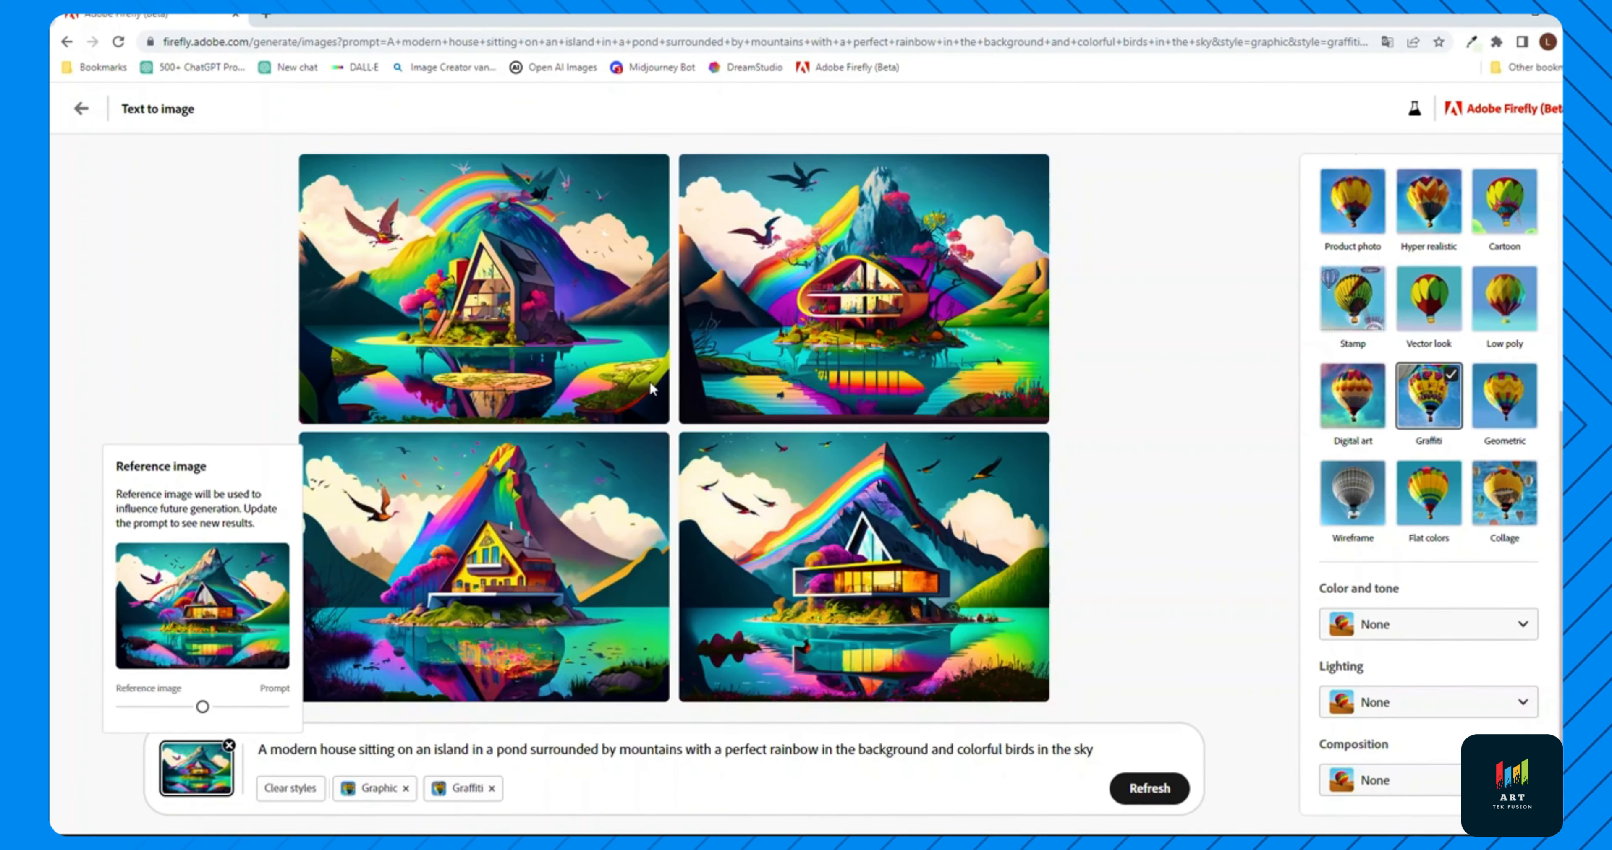
Open the Text effects generator from the Firefly home page
left_click(1020, 530)
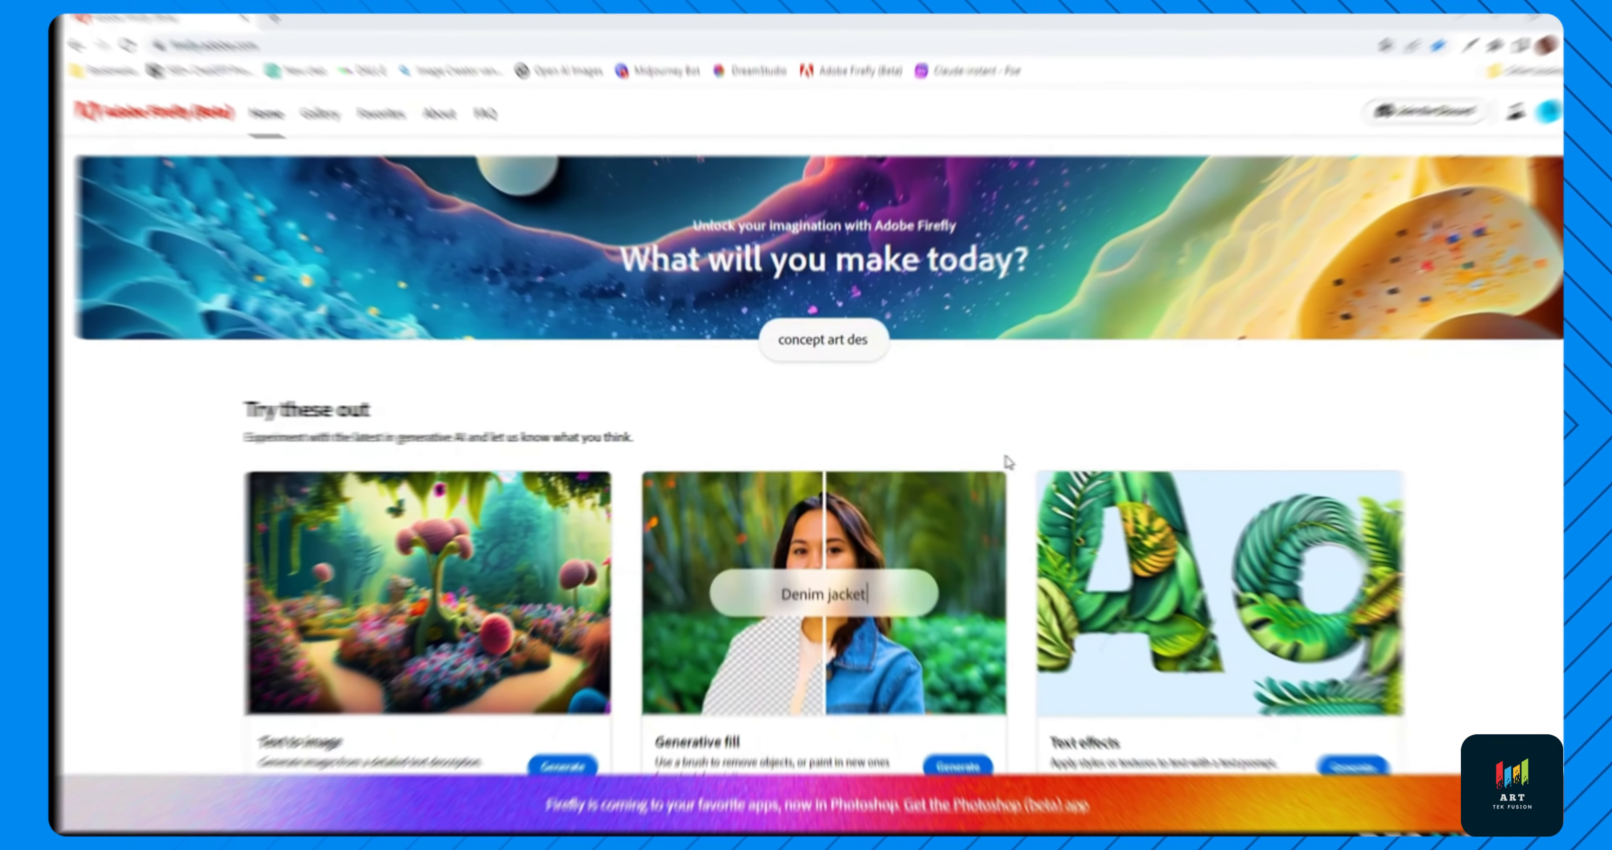
scroll(1001, 402, "down", 3)
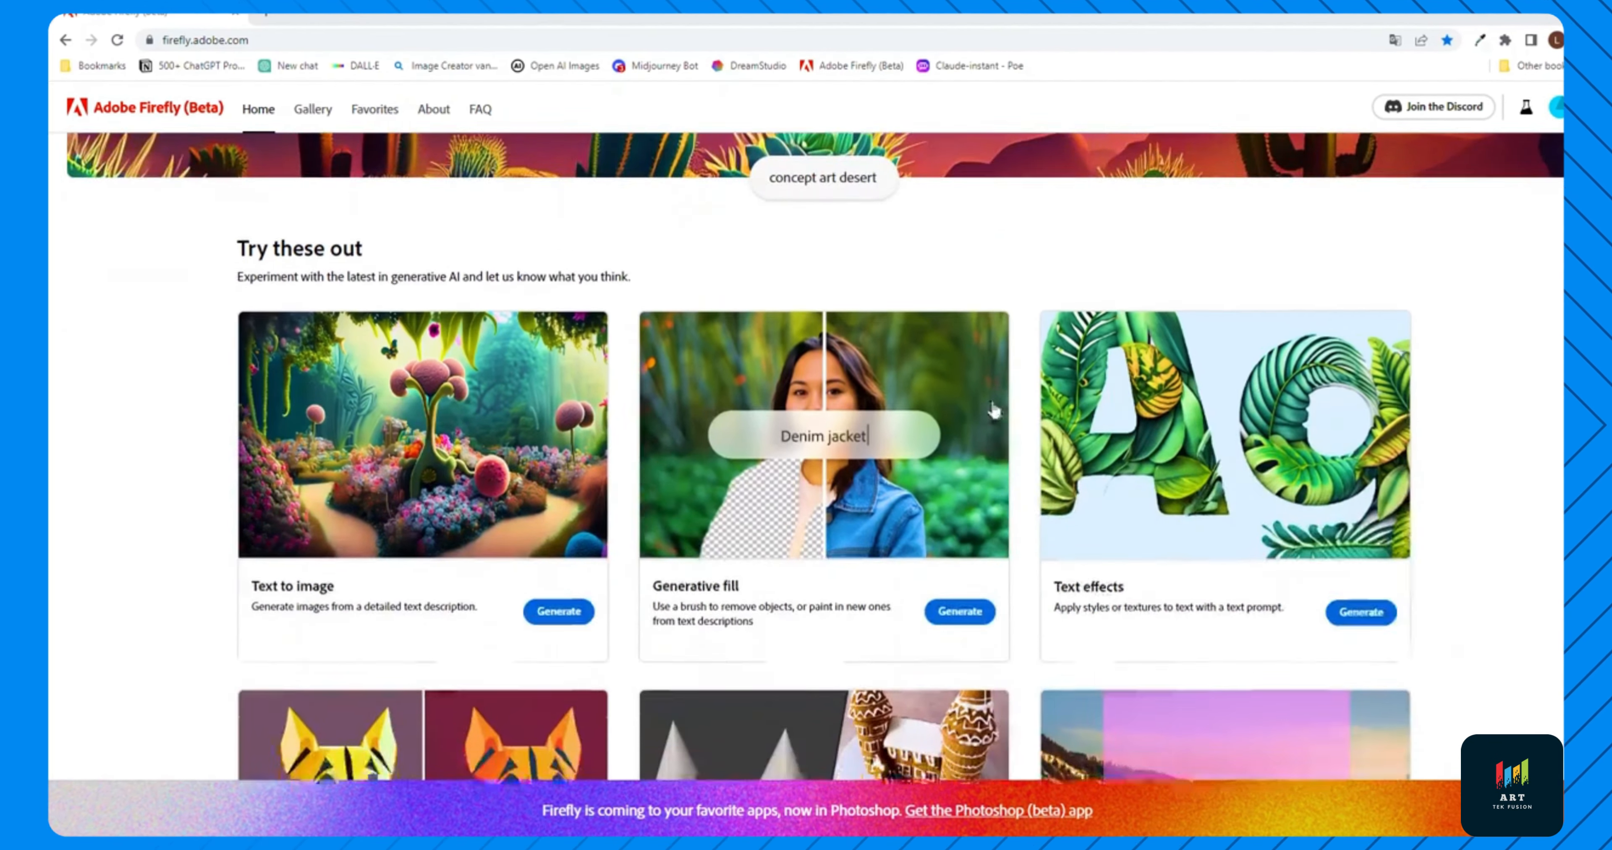
scroll(995, 409, "down", 1)
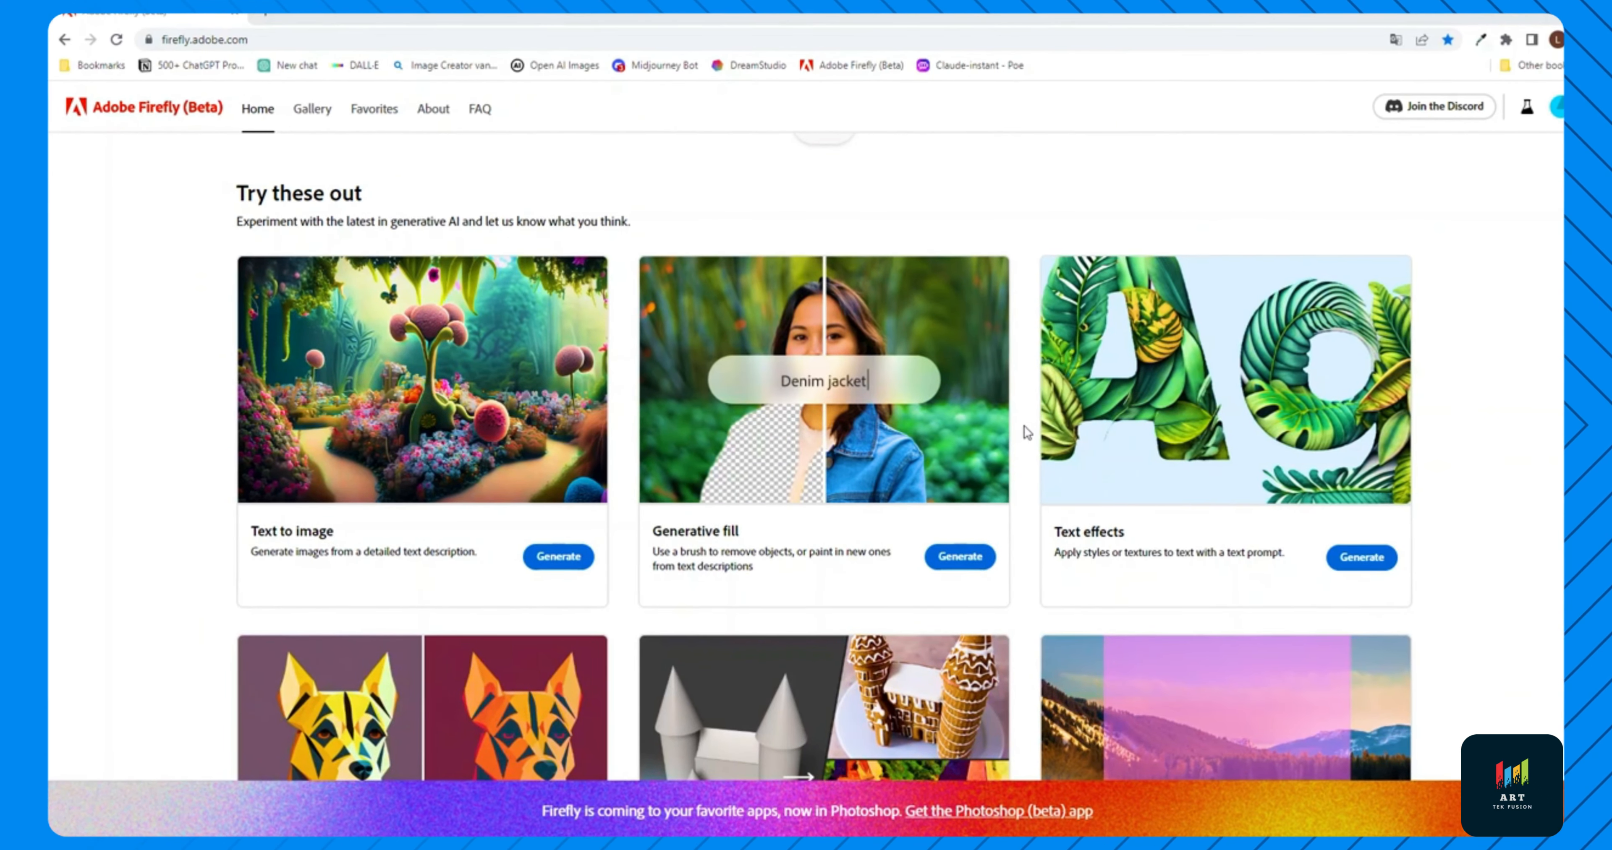
scroll(1026, 432, "down", 2)
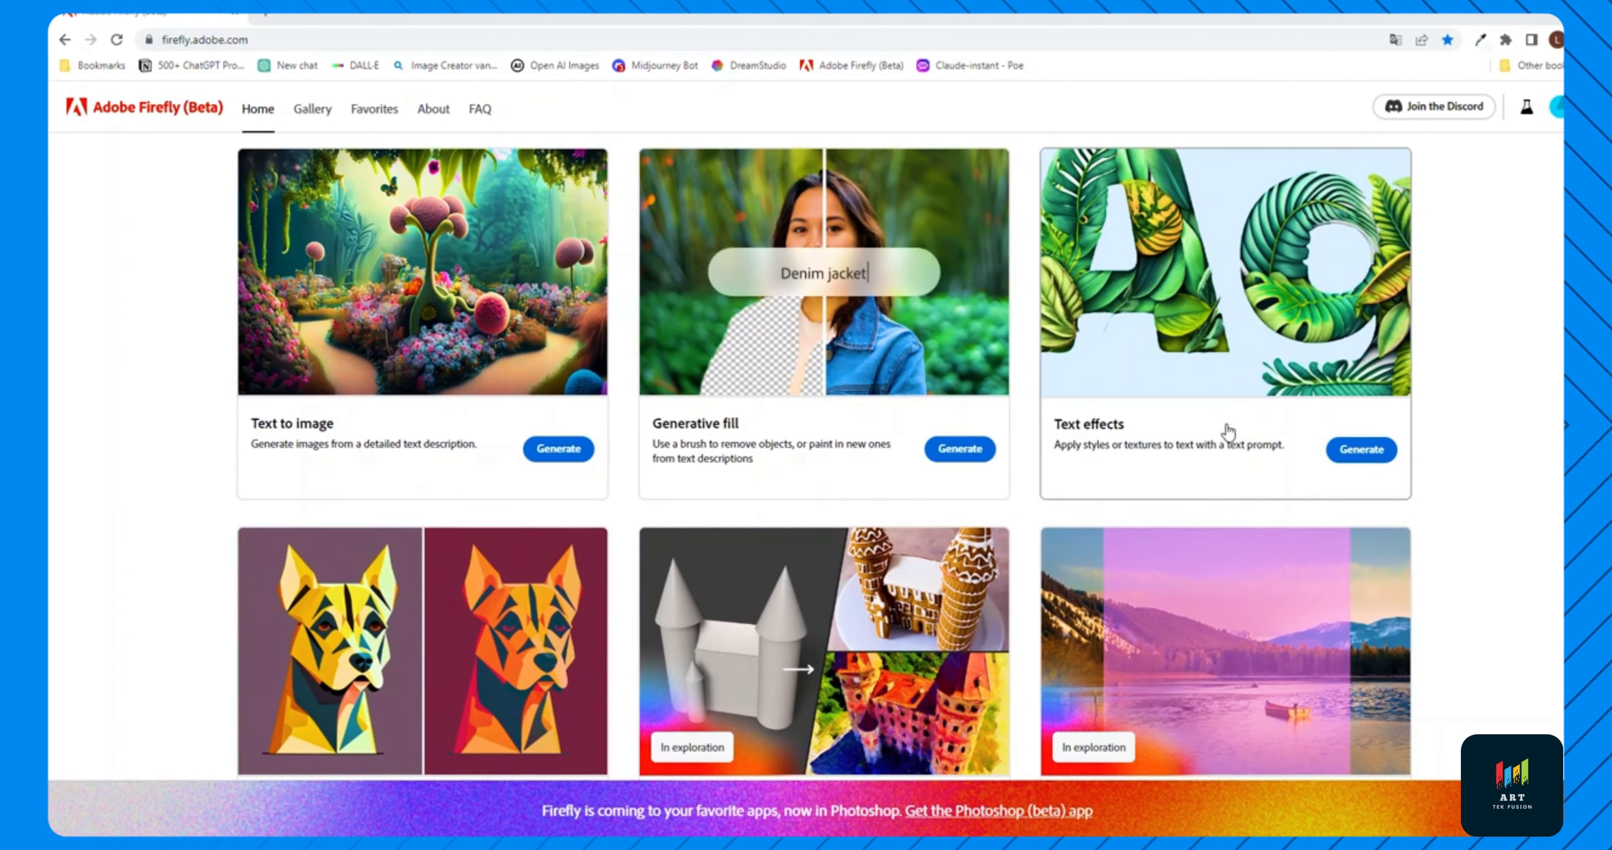
left_click(1303, 412)
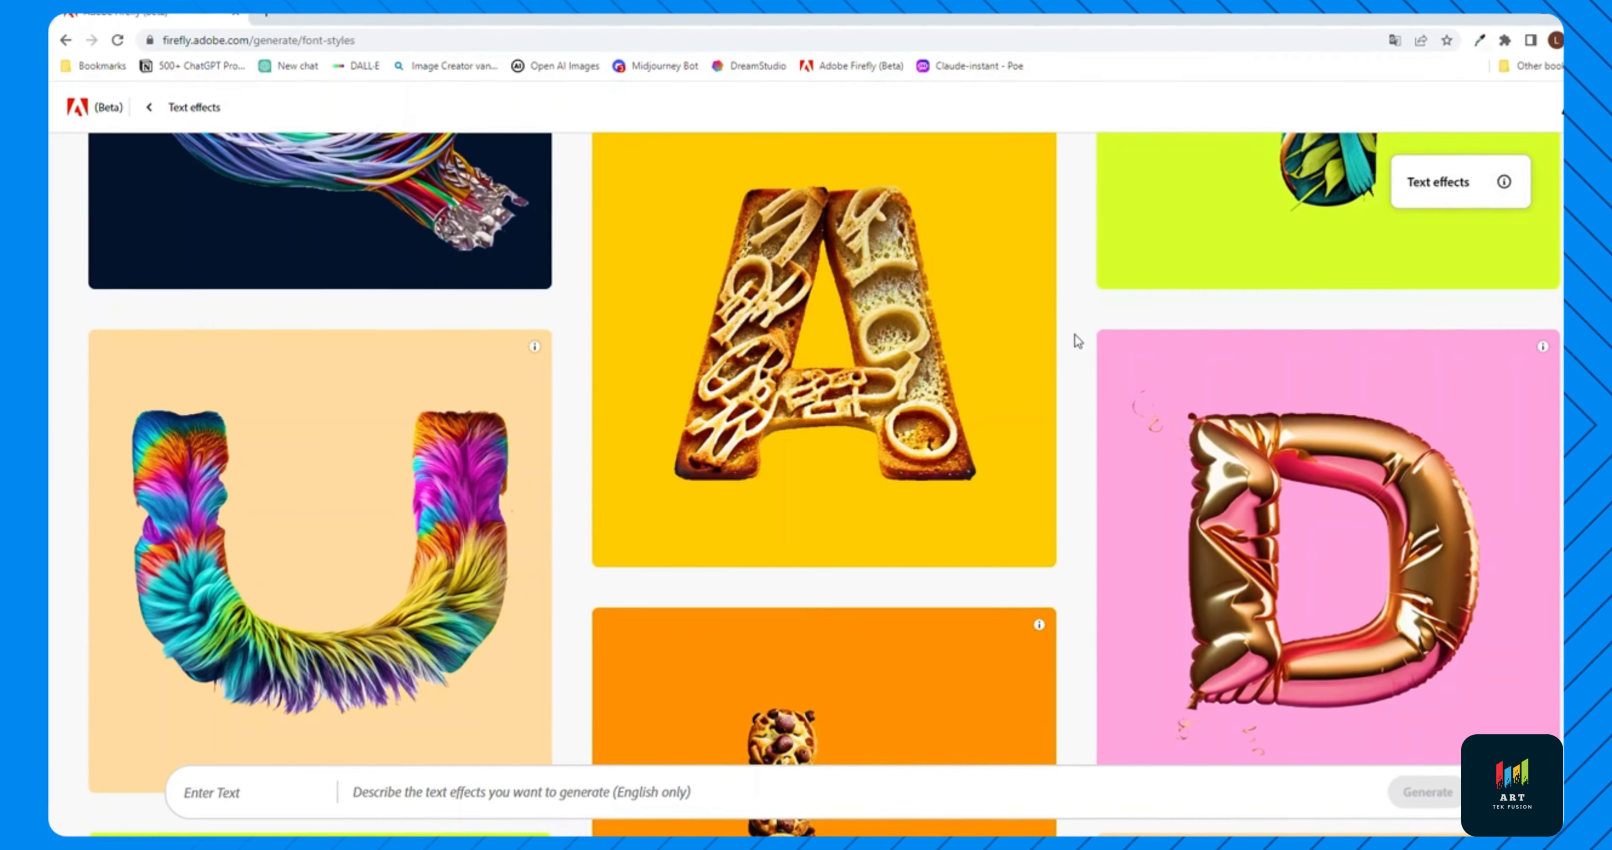
Browse the sample text effects and generate a text effect with the prompt "bright green snails"
scroll(1075, 334, "down", 13)
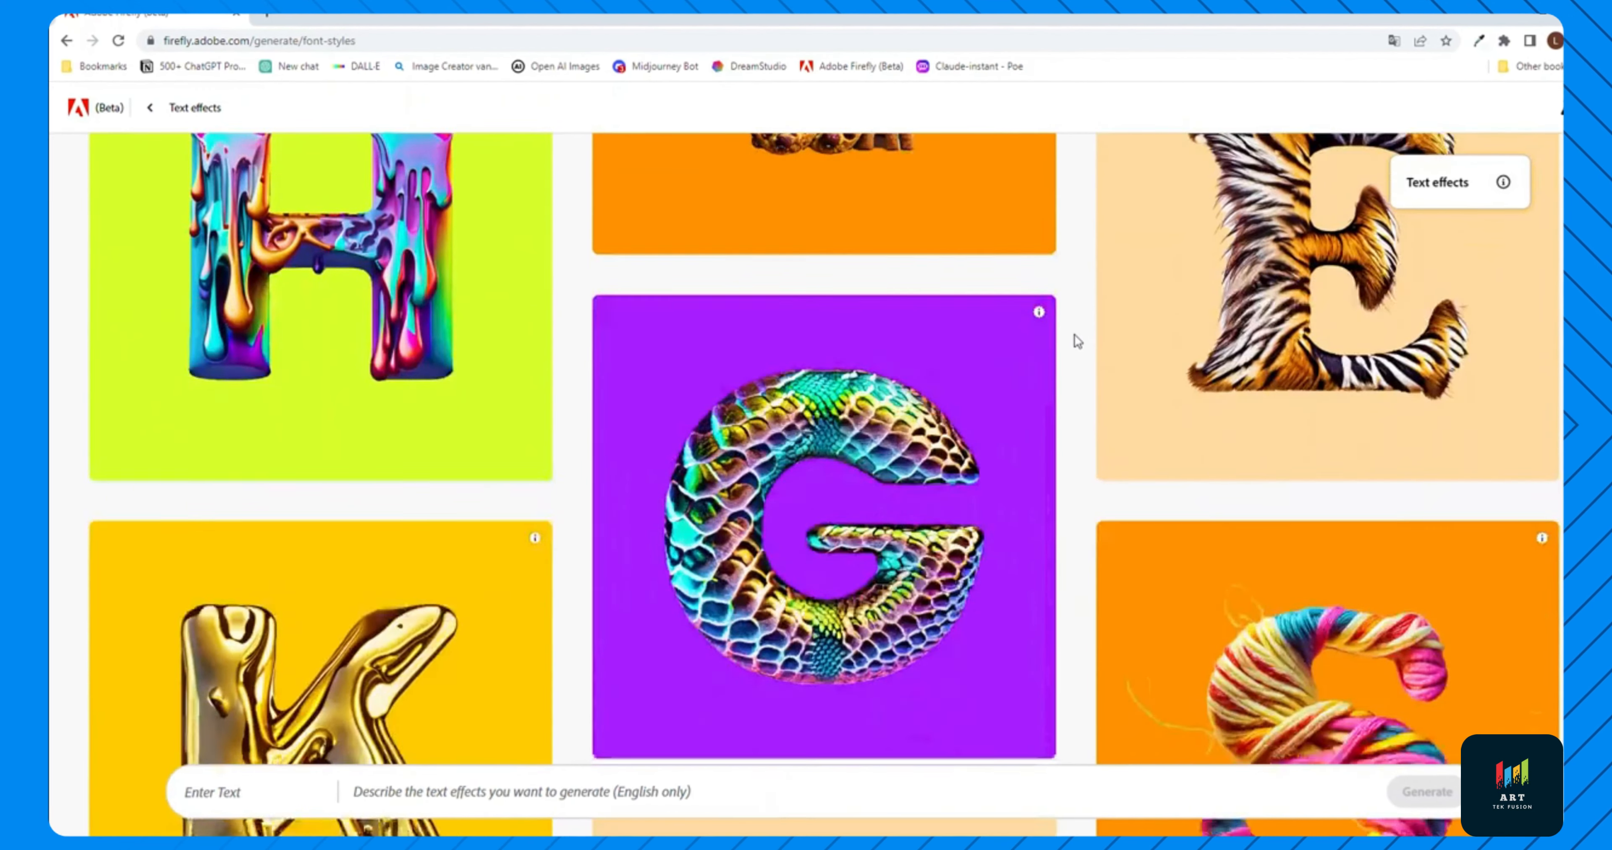
scroll(1074, 335, "down", 11)
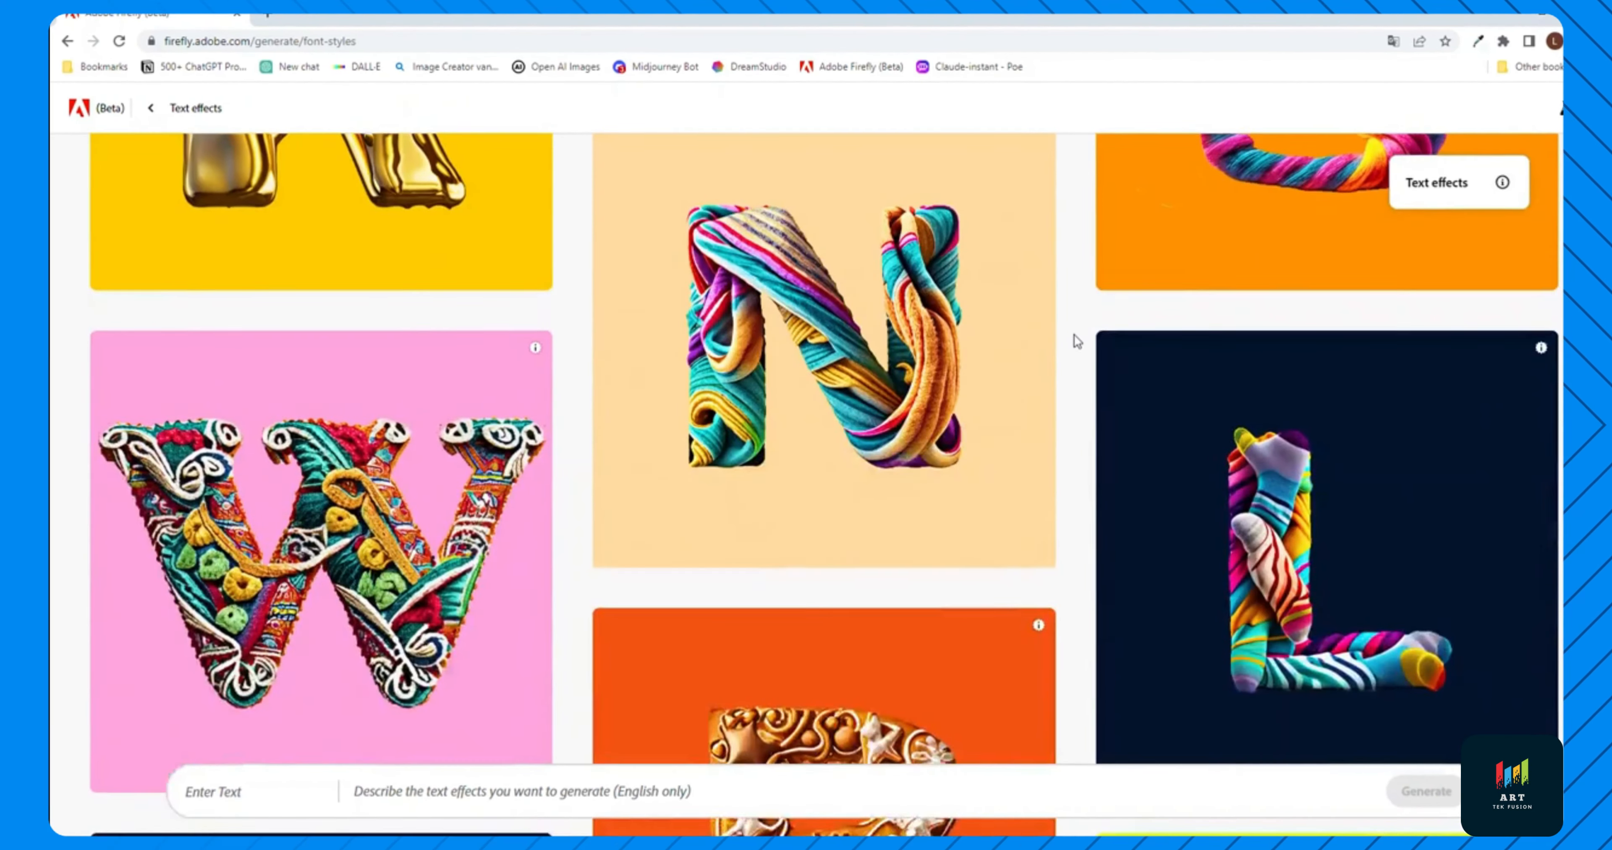
scroll(1074, 334, "down", 7)
mouse_move(958, 348)
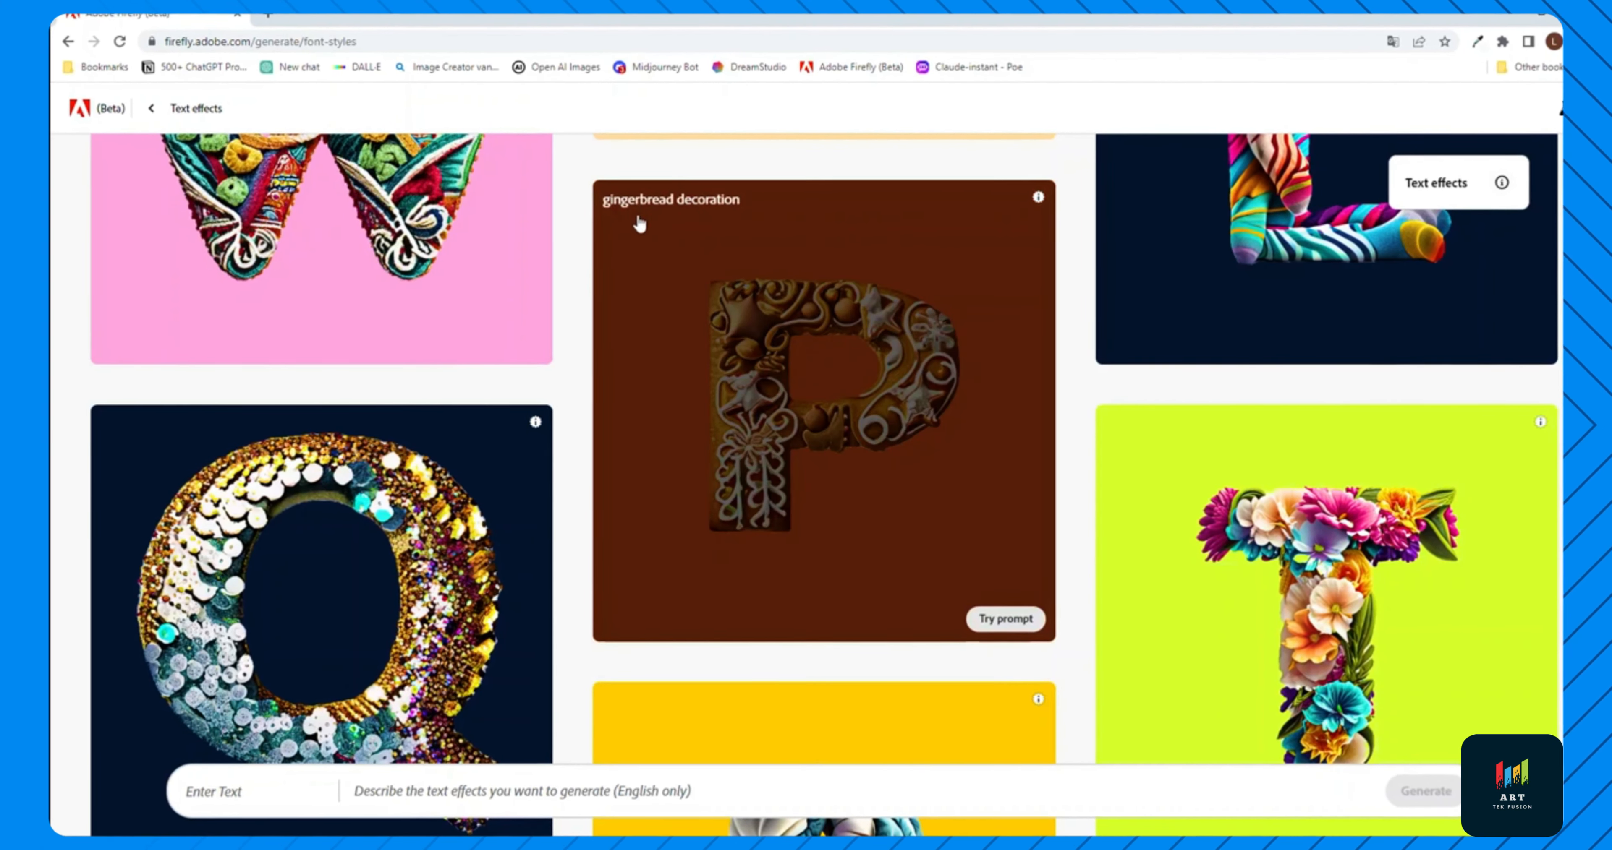
scroll(1070, 331, "down", 3)
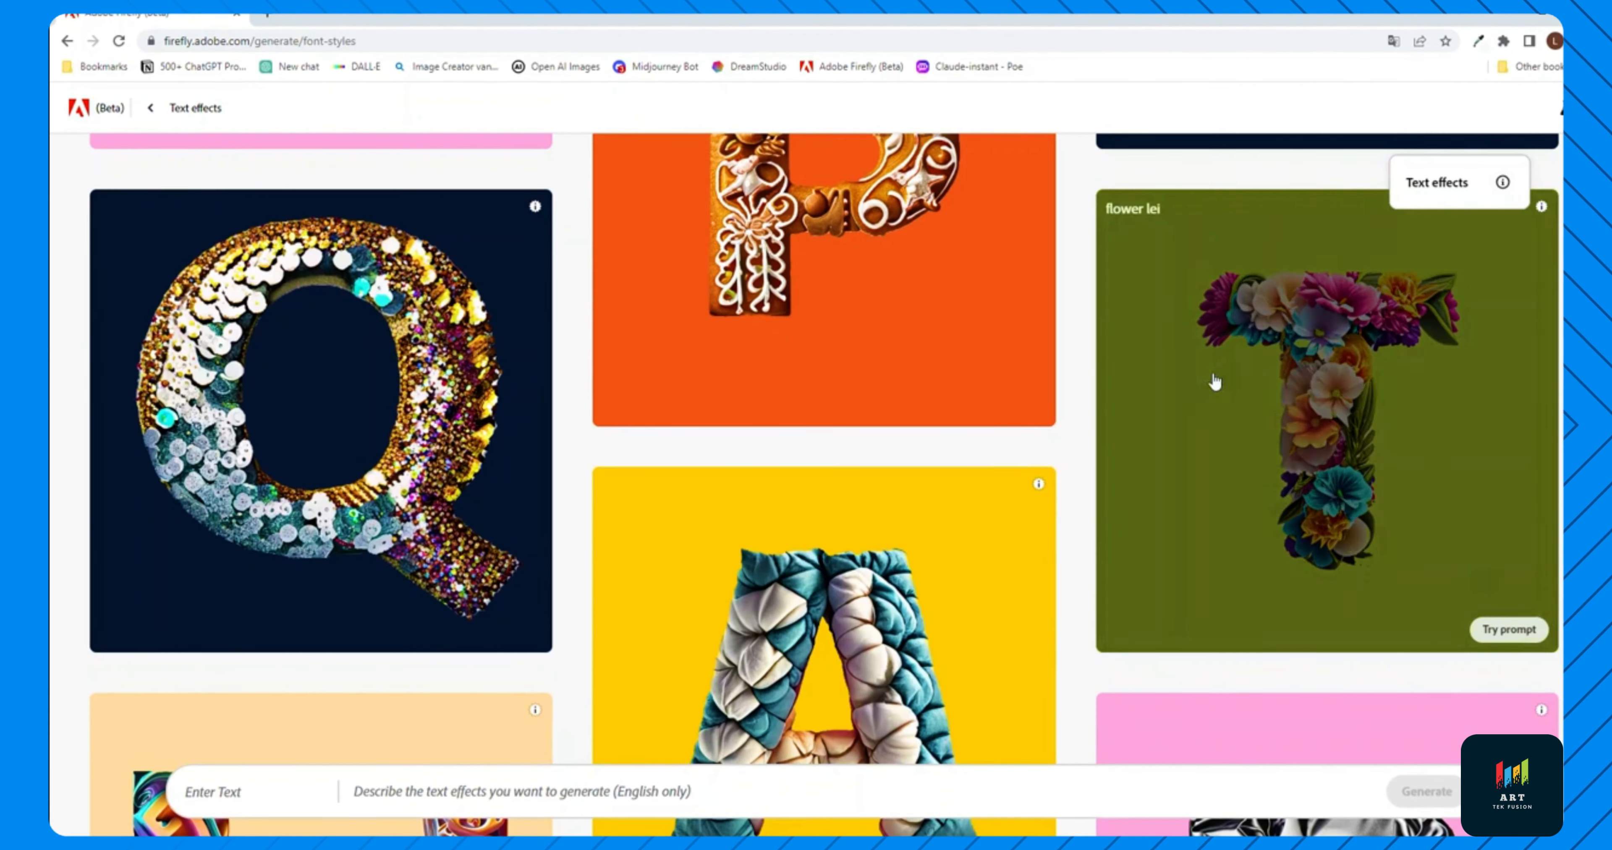
scroll(1076, 281, "down", 10)
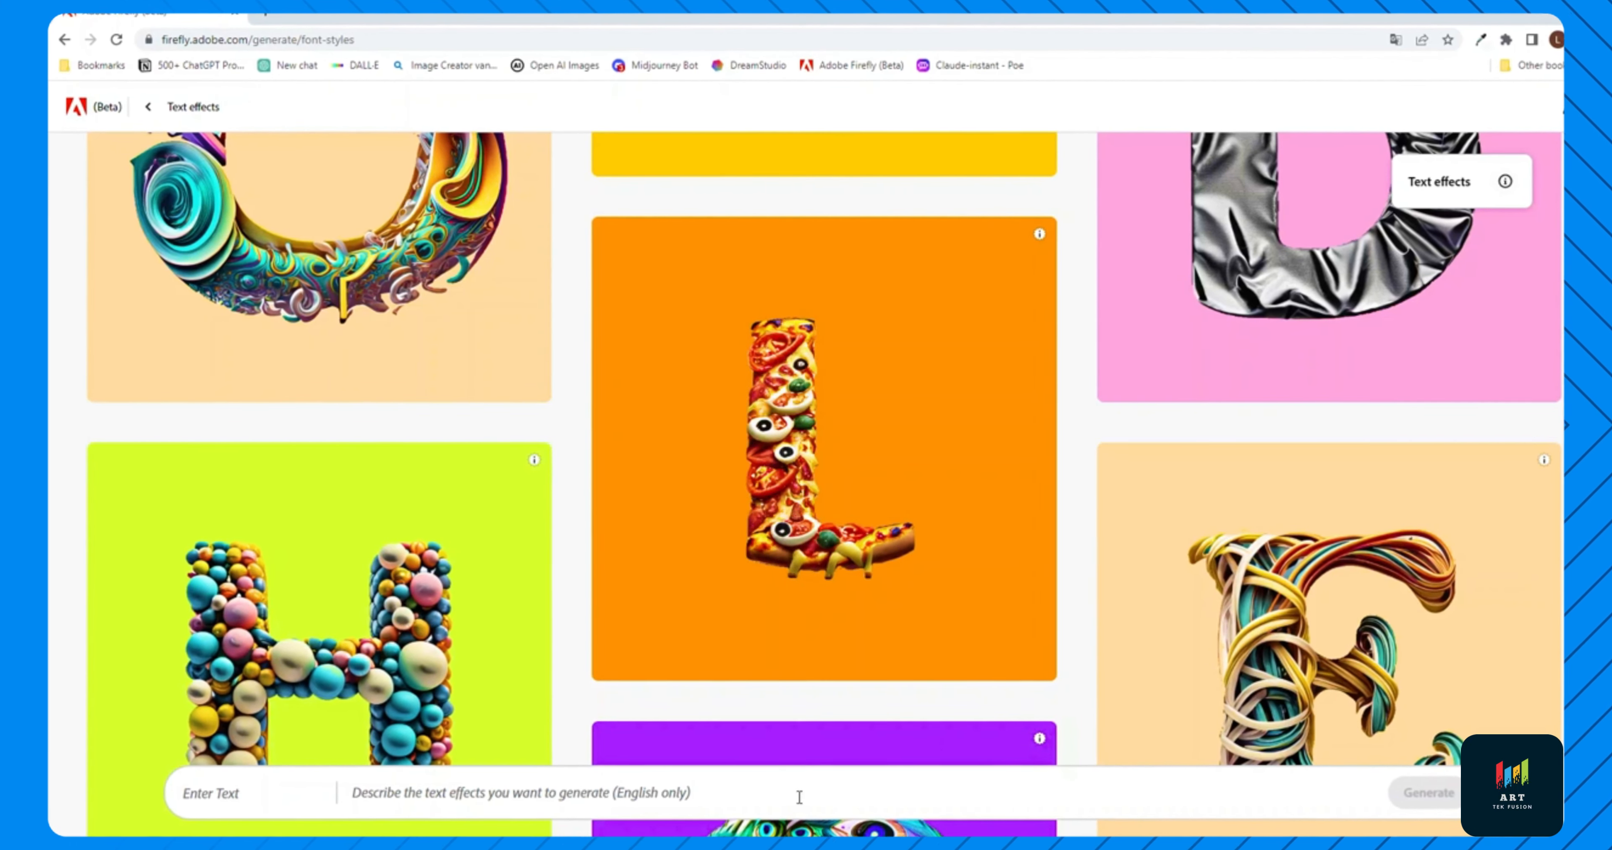
left_click(800, 793)
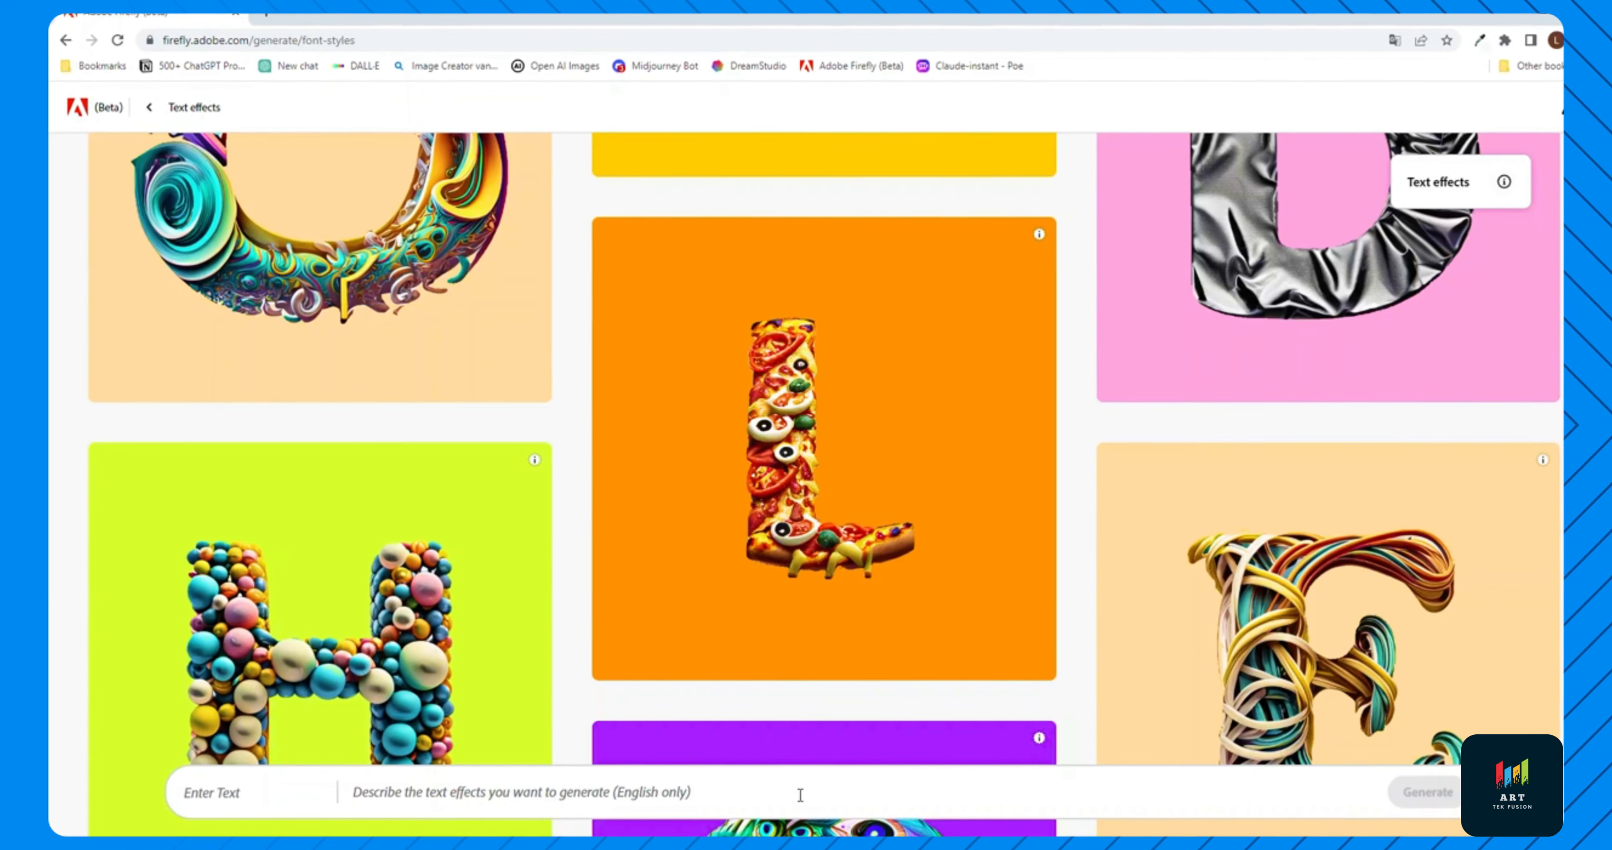
type("bright green snails")
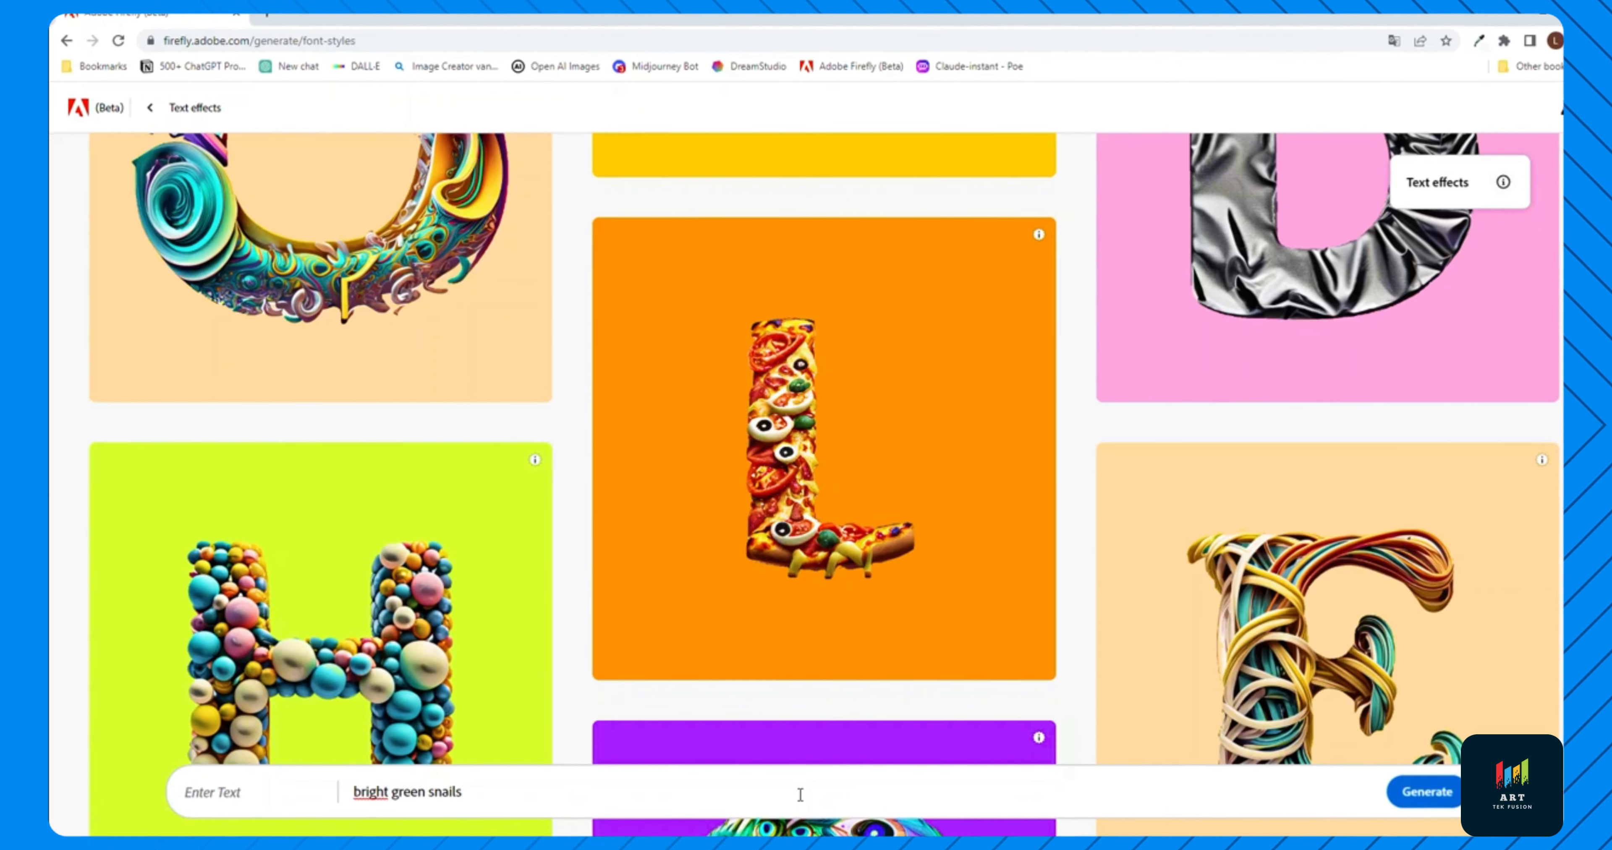
key("Return")
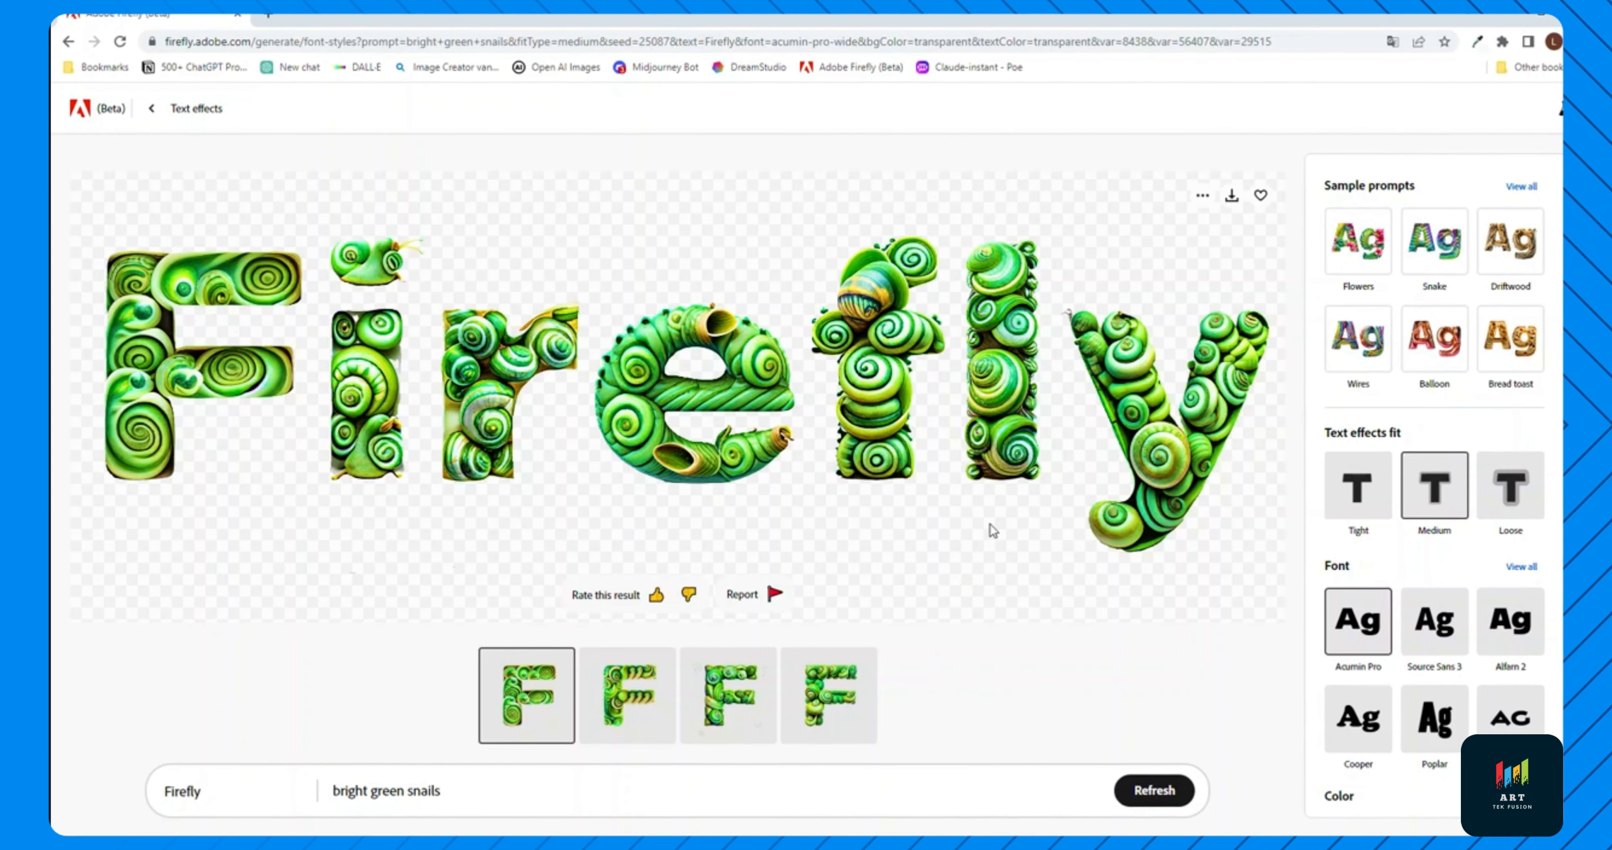
Change the styled text to "Adobe Firefly", keeping the bright green snails effect
left_click(259, 791)
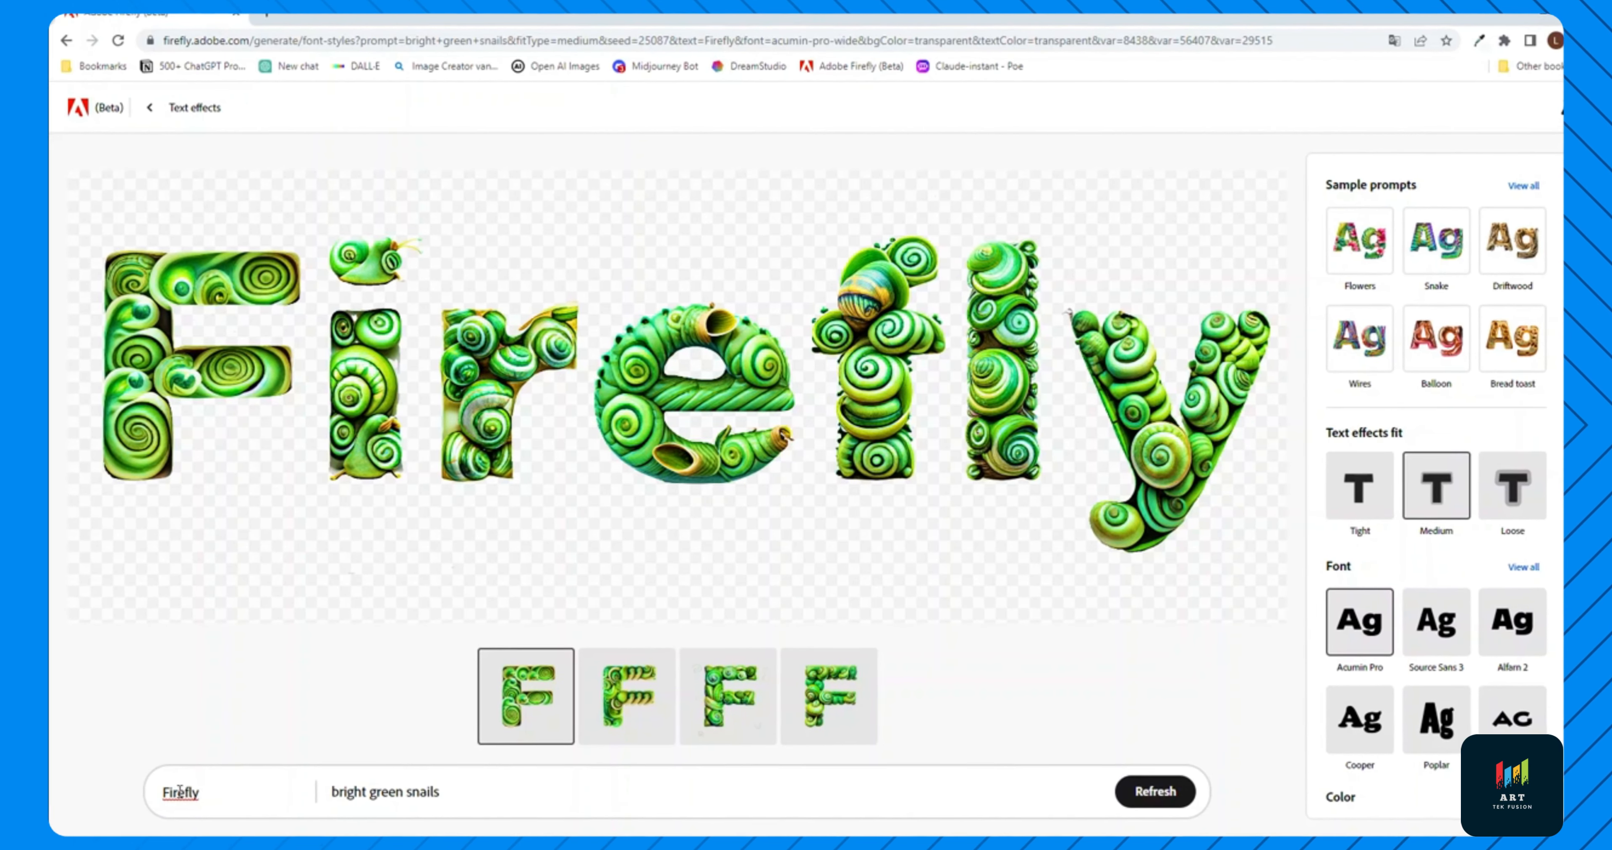
left_click(161, 793)
type("Adbe")
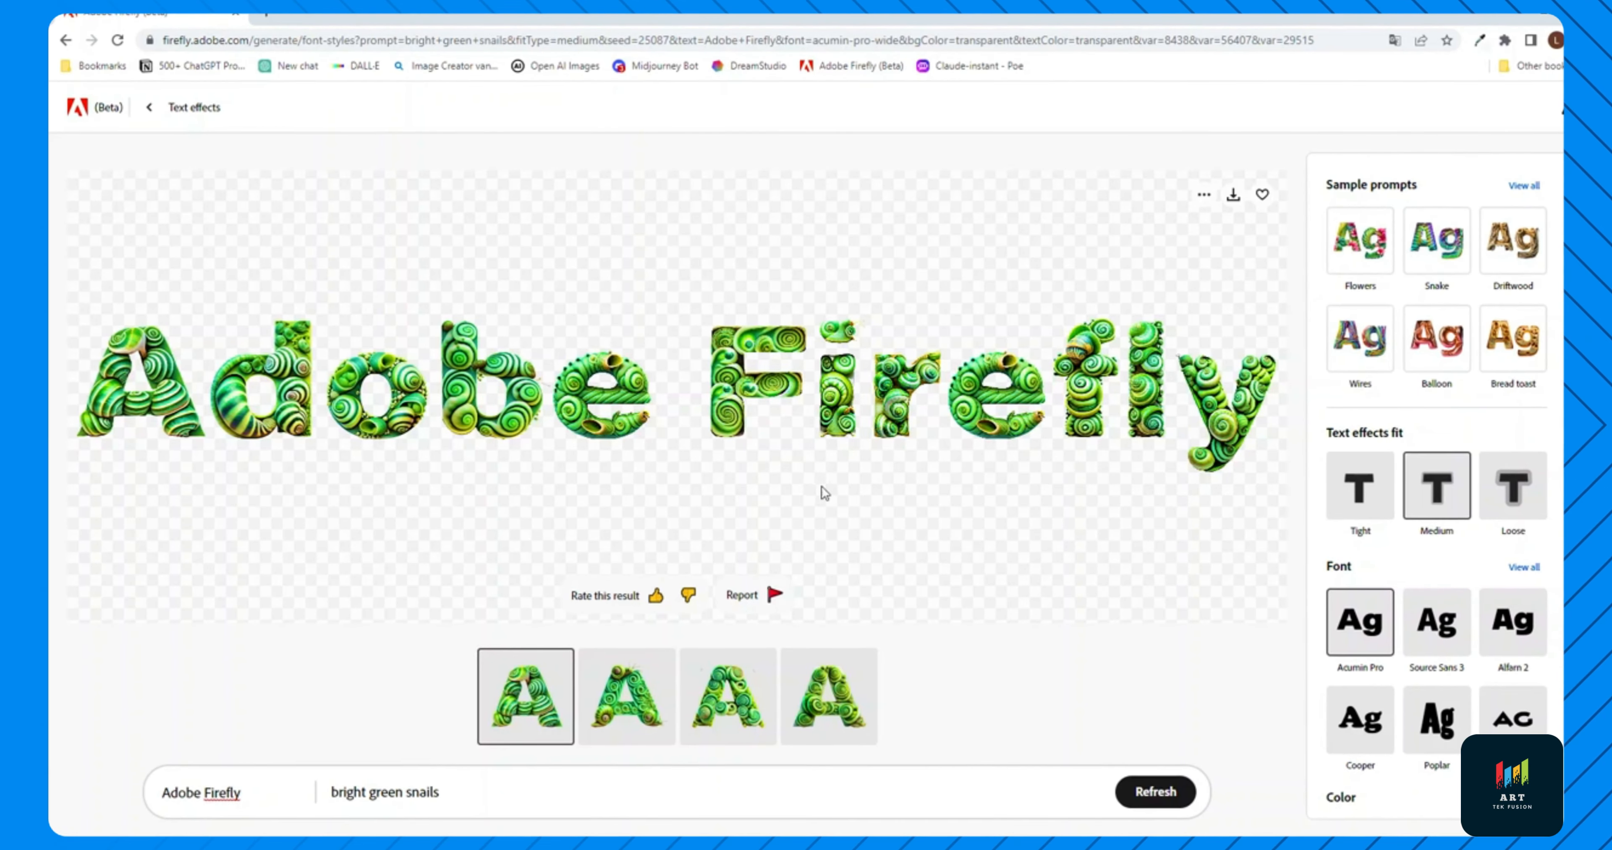
View the second, third and fourth variations of the green snails text effect
left_click(650, 697)
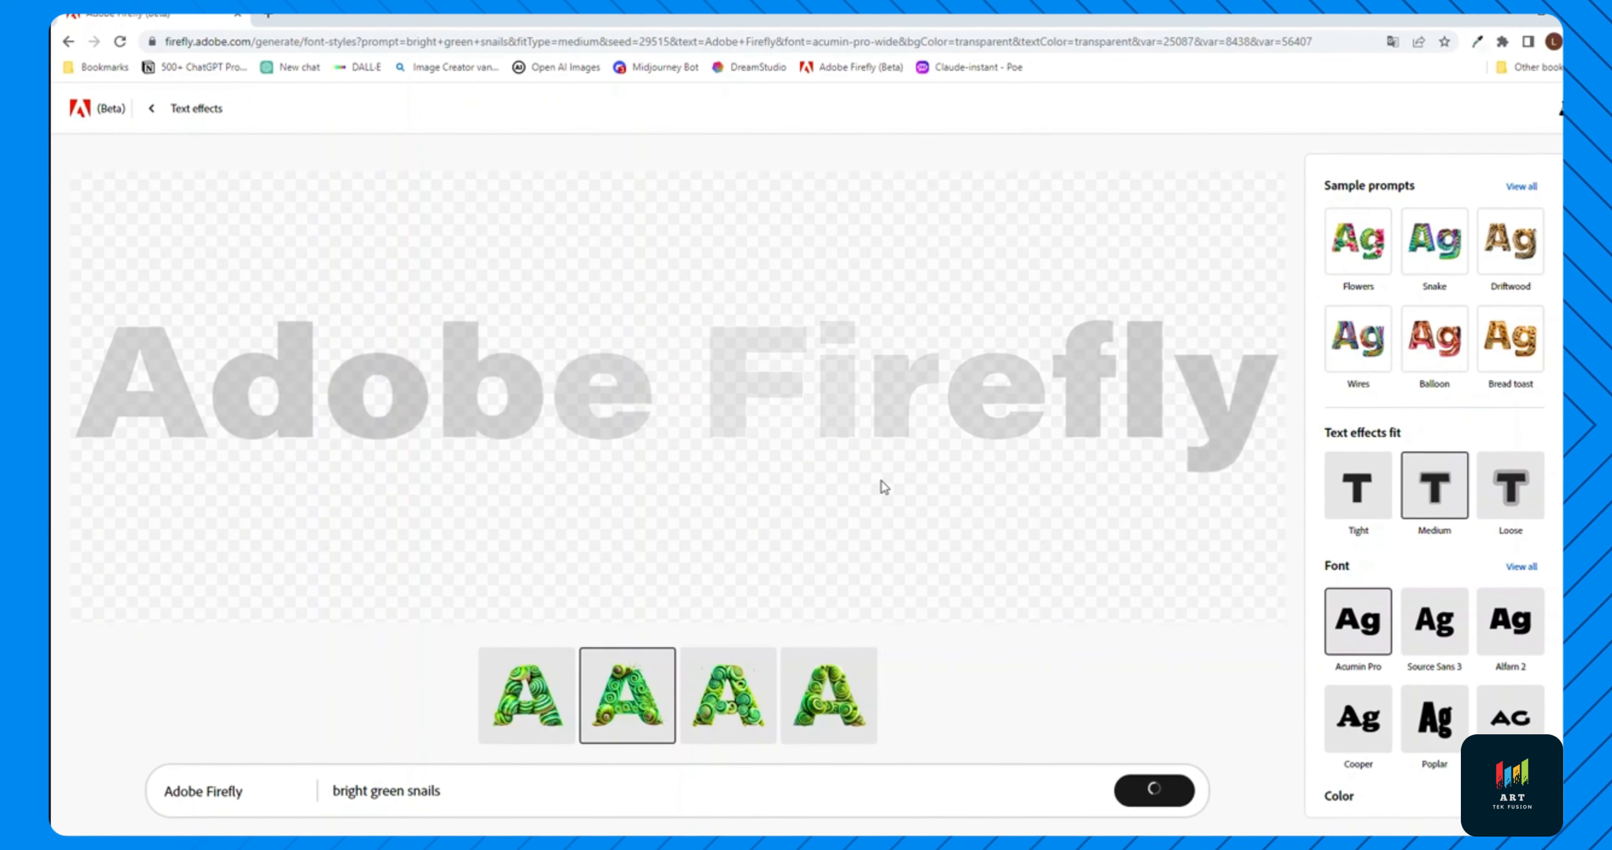
left_click(731, 687)
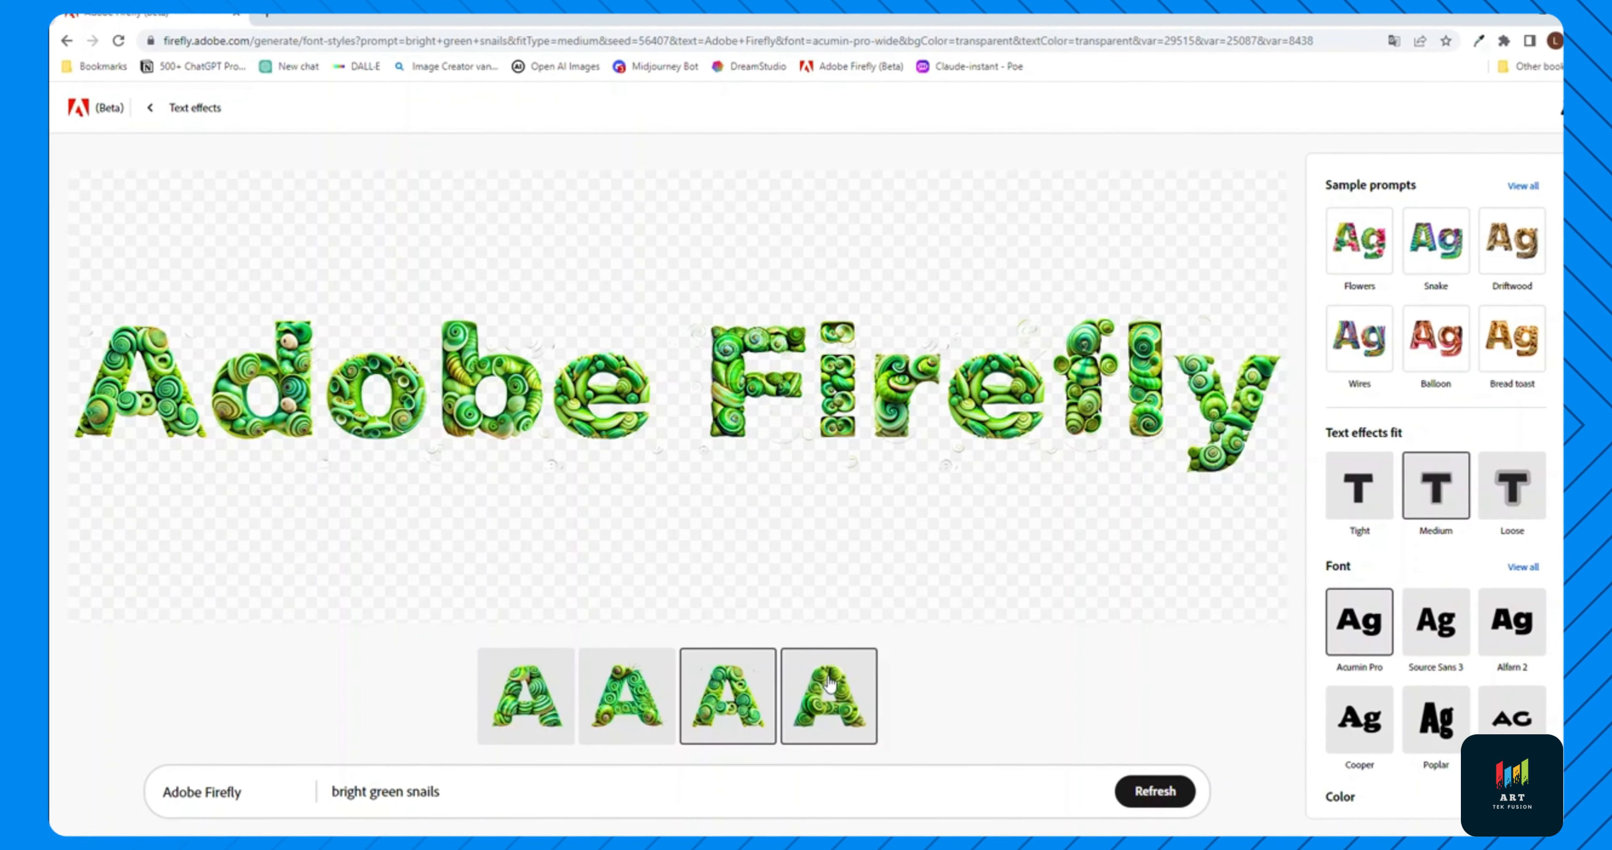
left_click(829, 683)
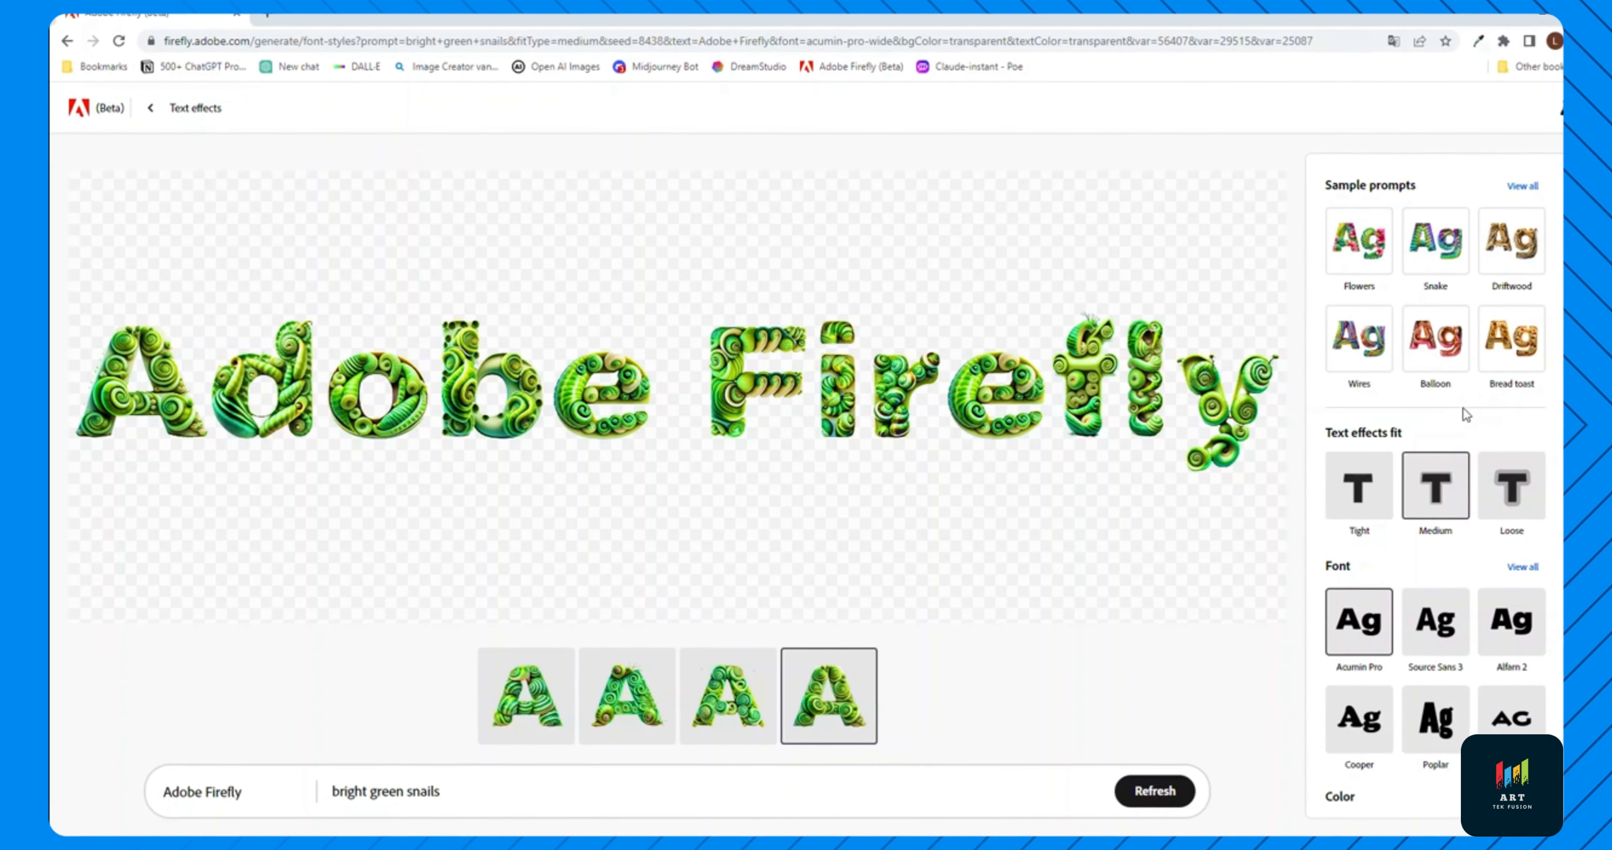
Try the Cooper font on the Adobe Firefly text, compare it with Acumin Pro and return to Acumin Pro
scroll(1465, 413, "down", 3)
scroll(1467, 472, "up", 2)
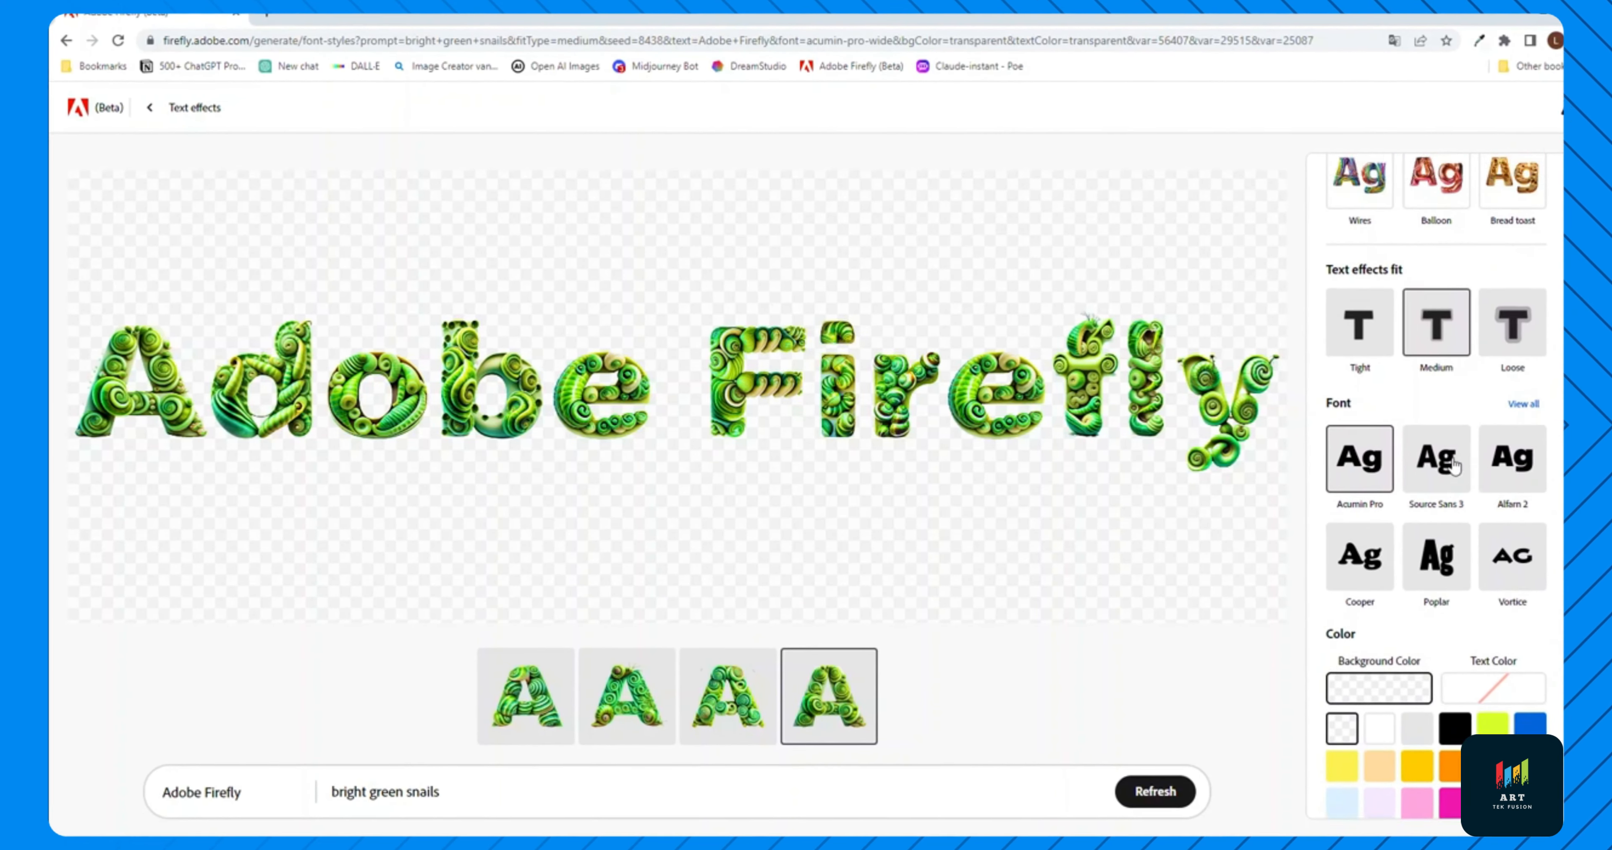
scroll(1439, 486, "down", 2)
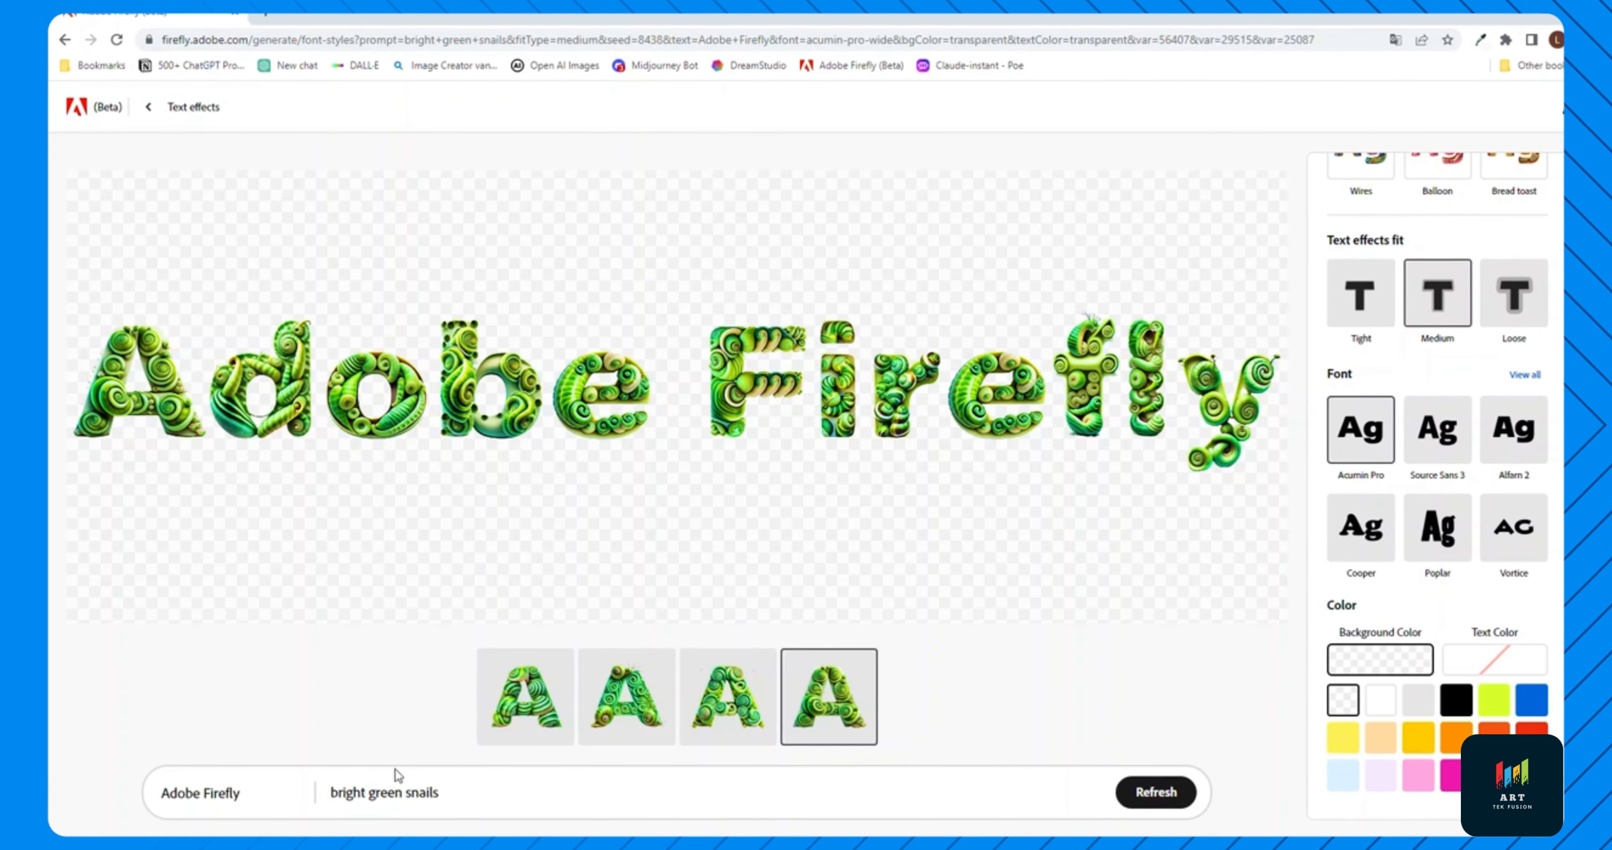
mouse_move(784, 198)
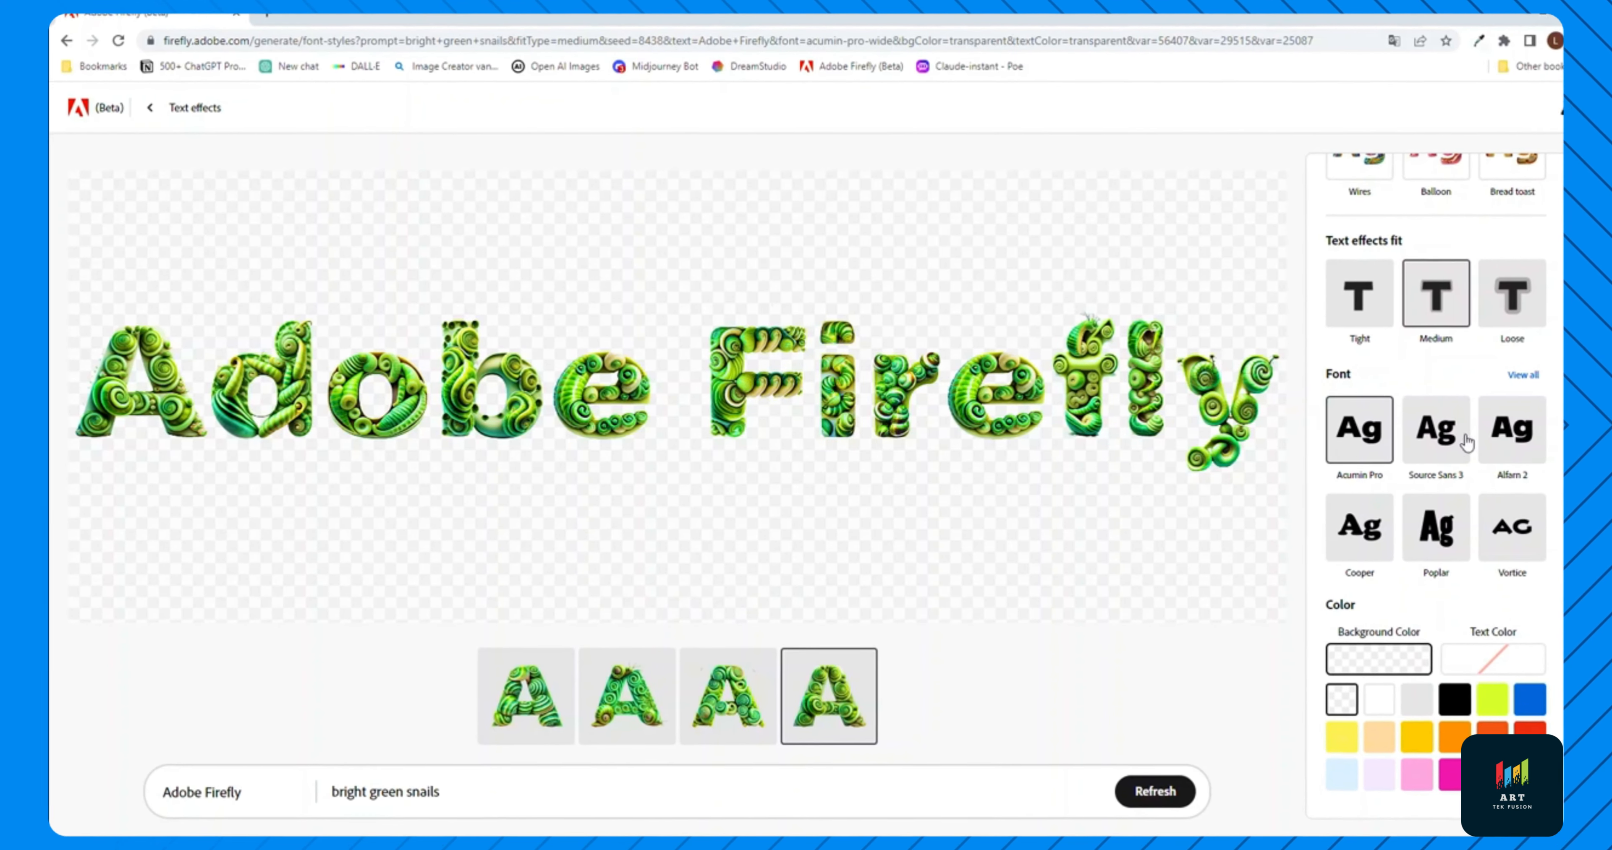
left_click(1359, 528)
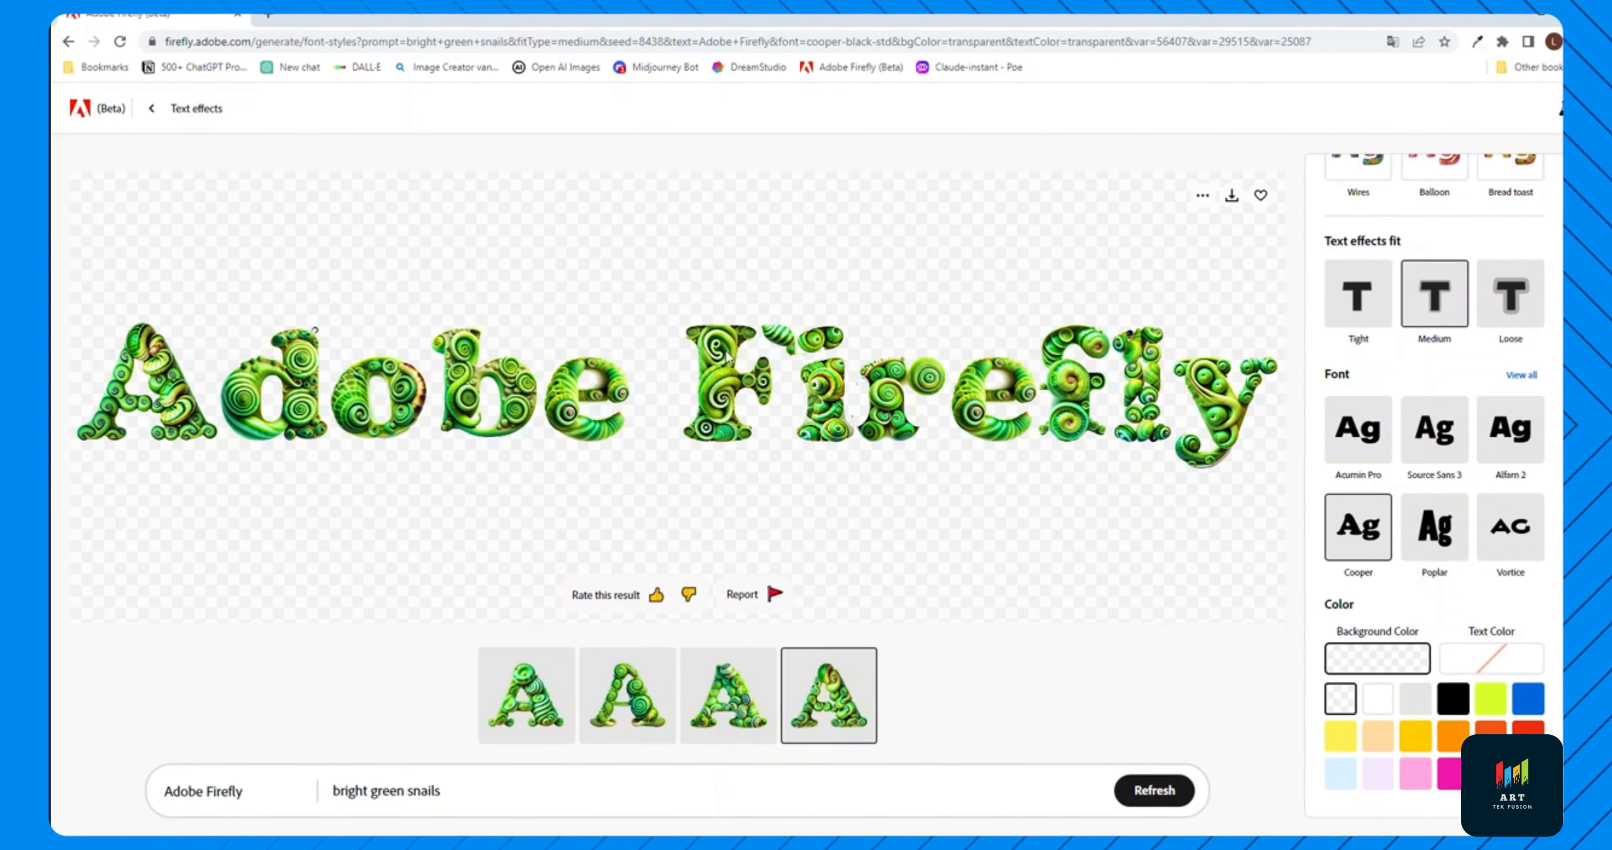
scroll(1317, 649, "up", 2)
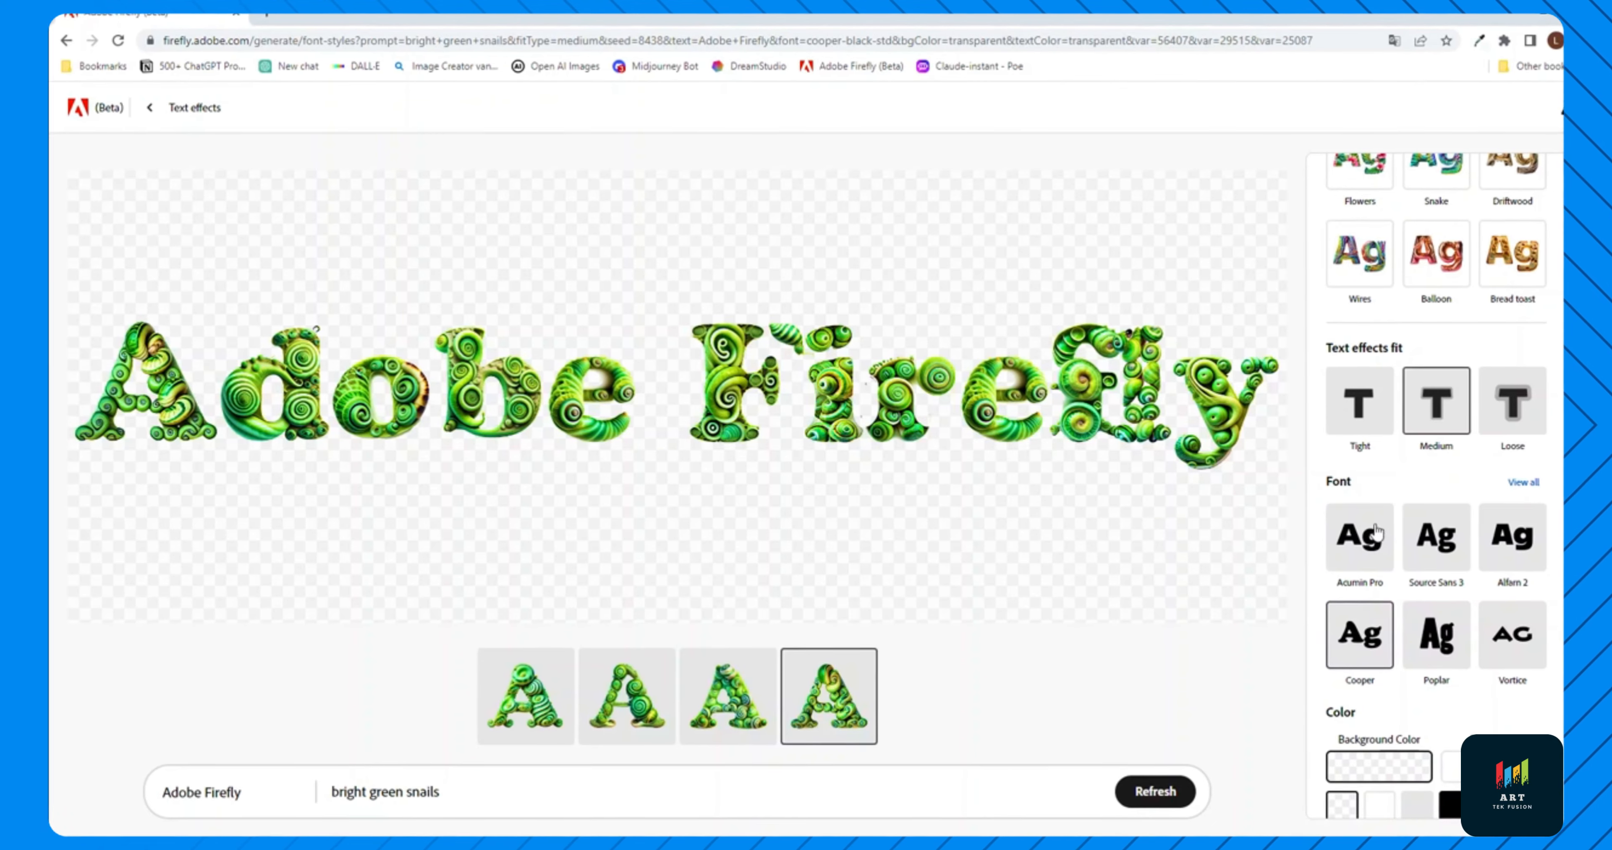
left_click(1357, 550)
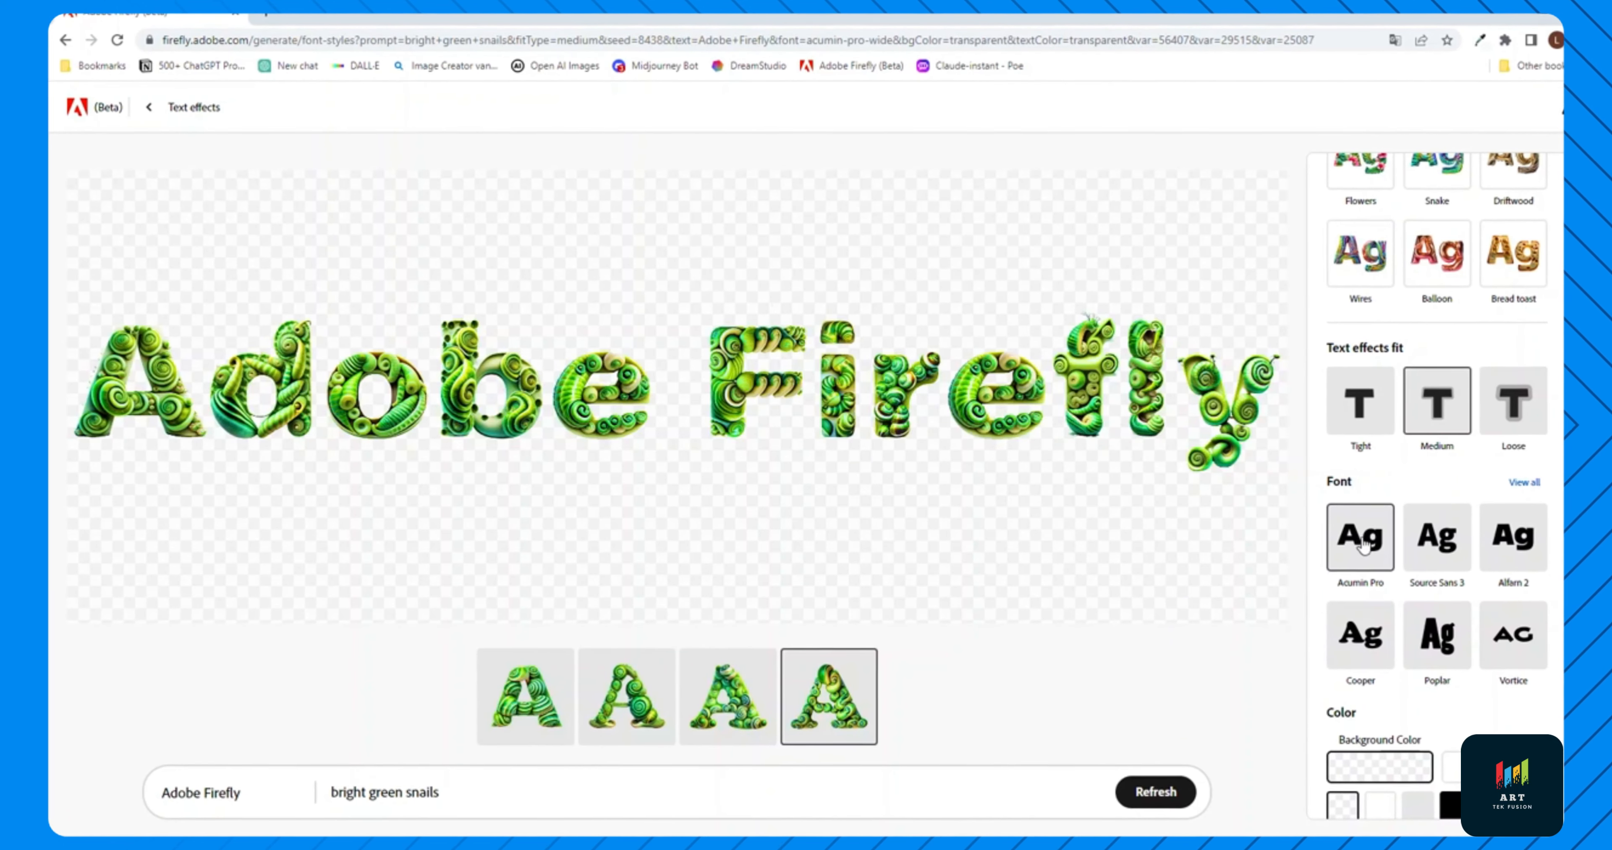
left_click(1360, 646)
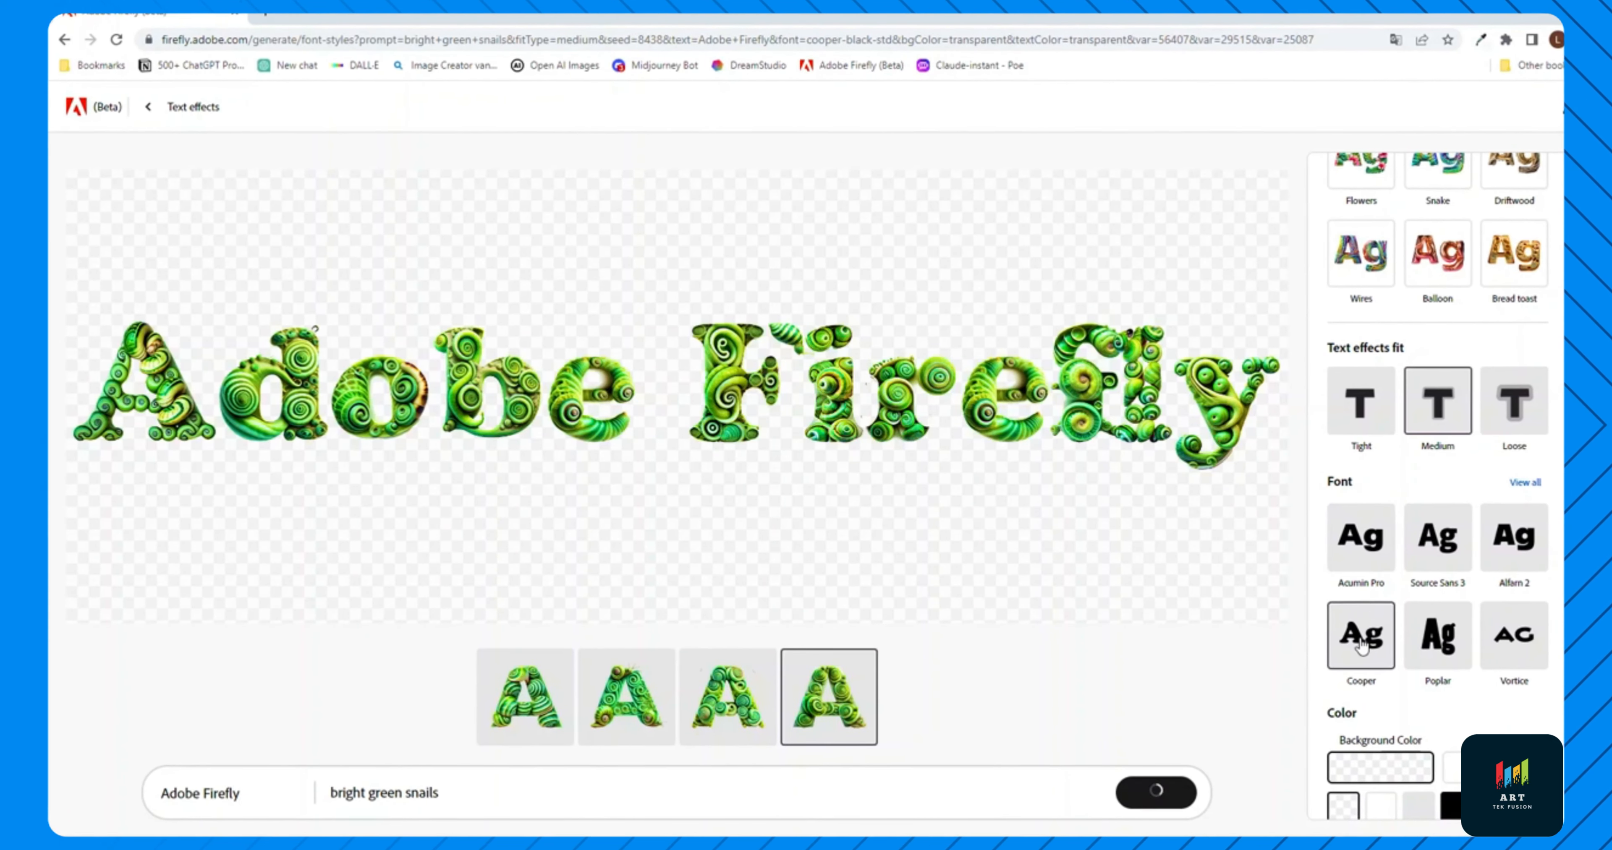
left_click(1369, 551)
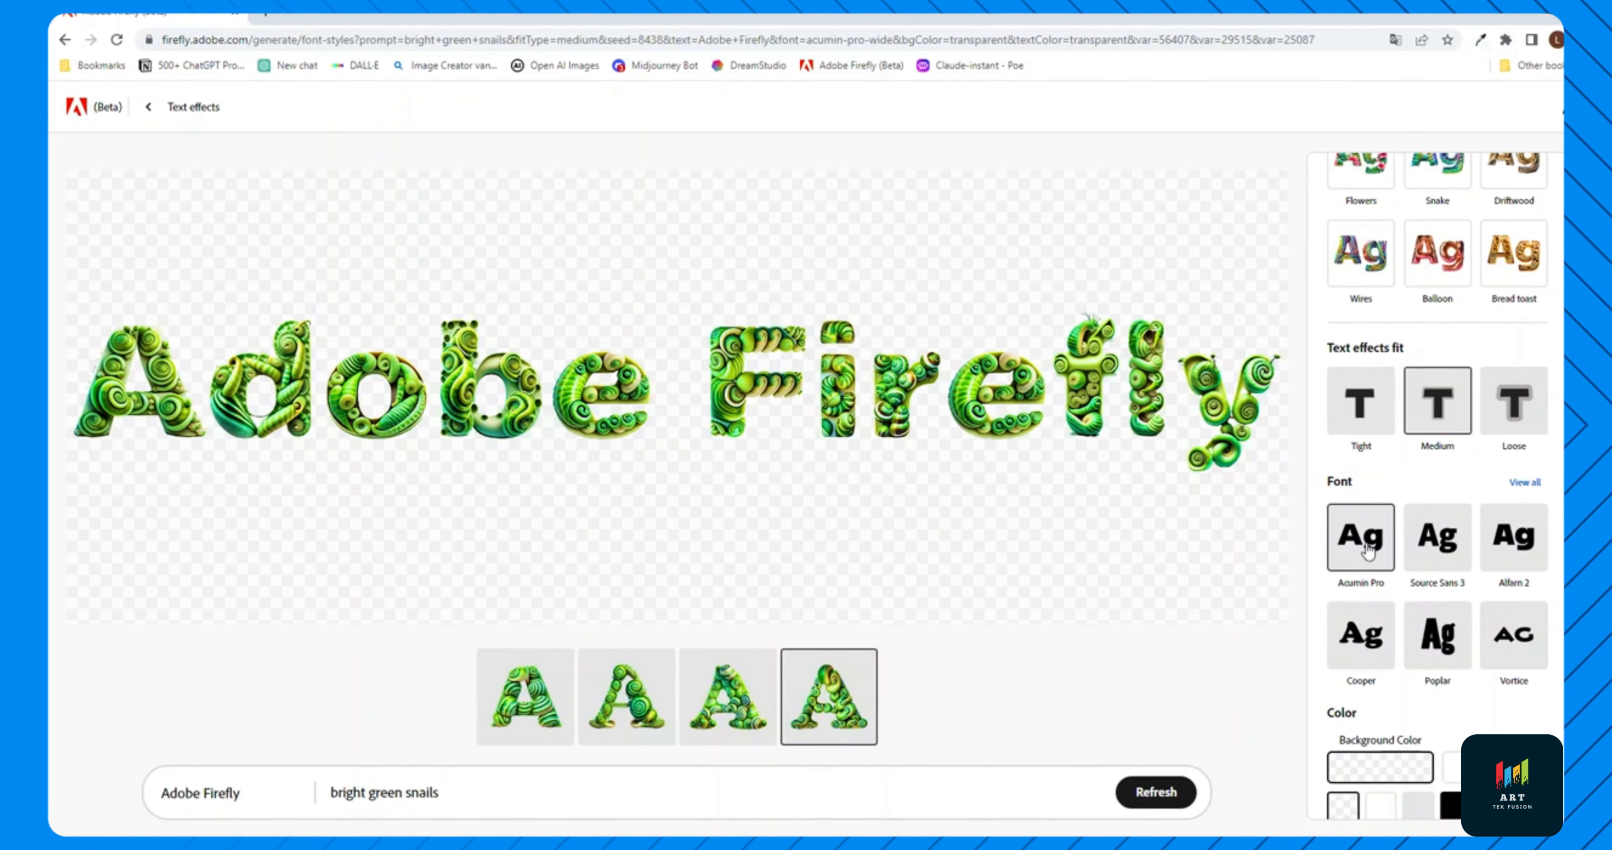
Compare the second and third snail variations in Acumin Pro and select the third one
left_click(726, 688)
left_click(659, 706)
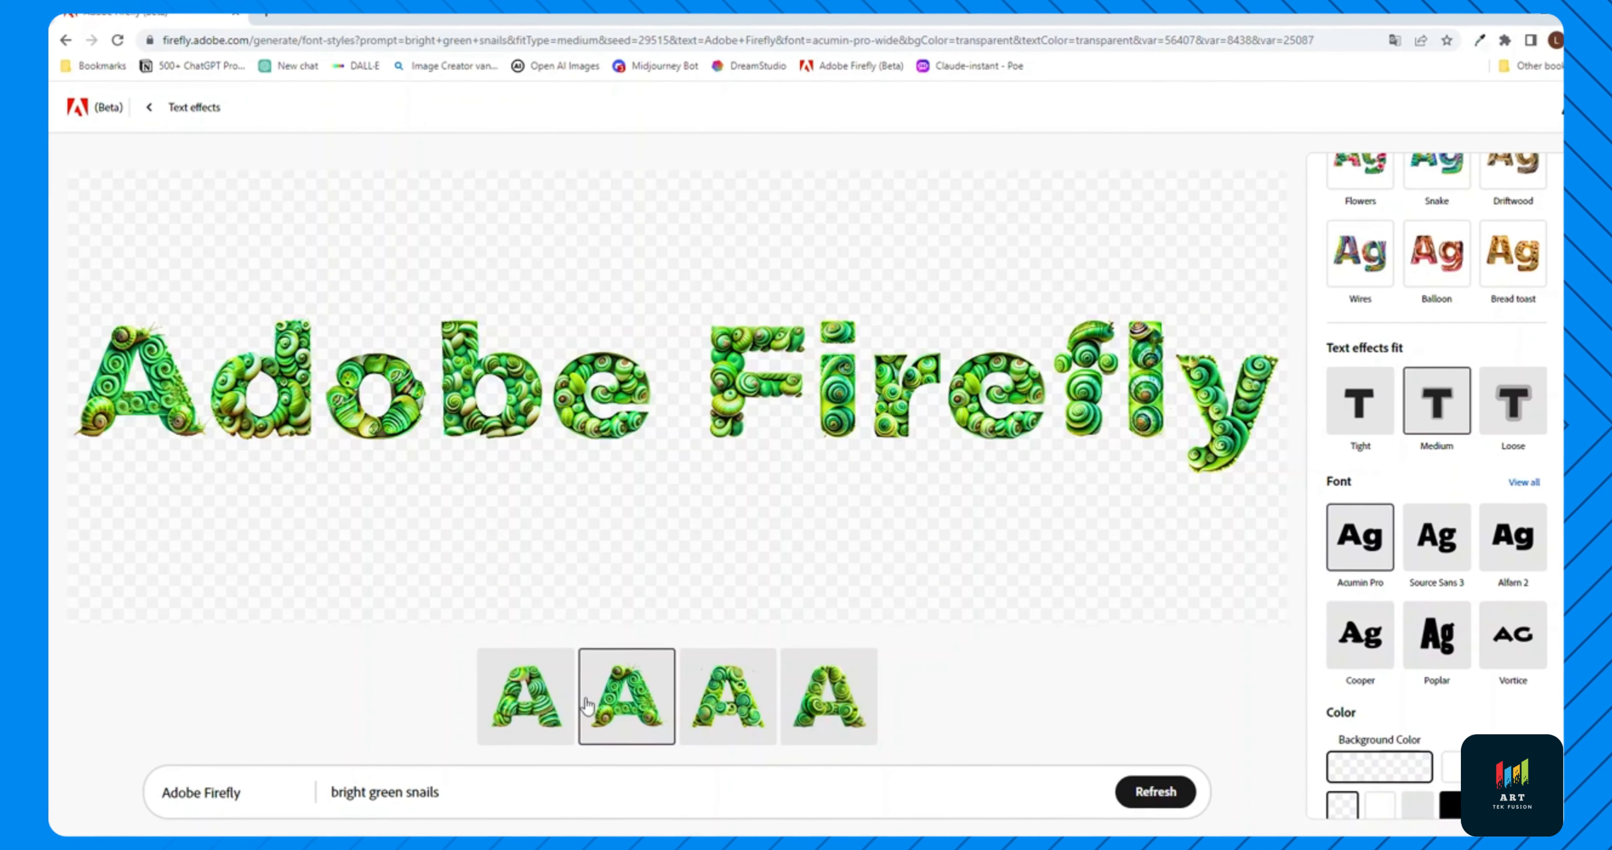
left_click(736, 695)
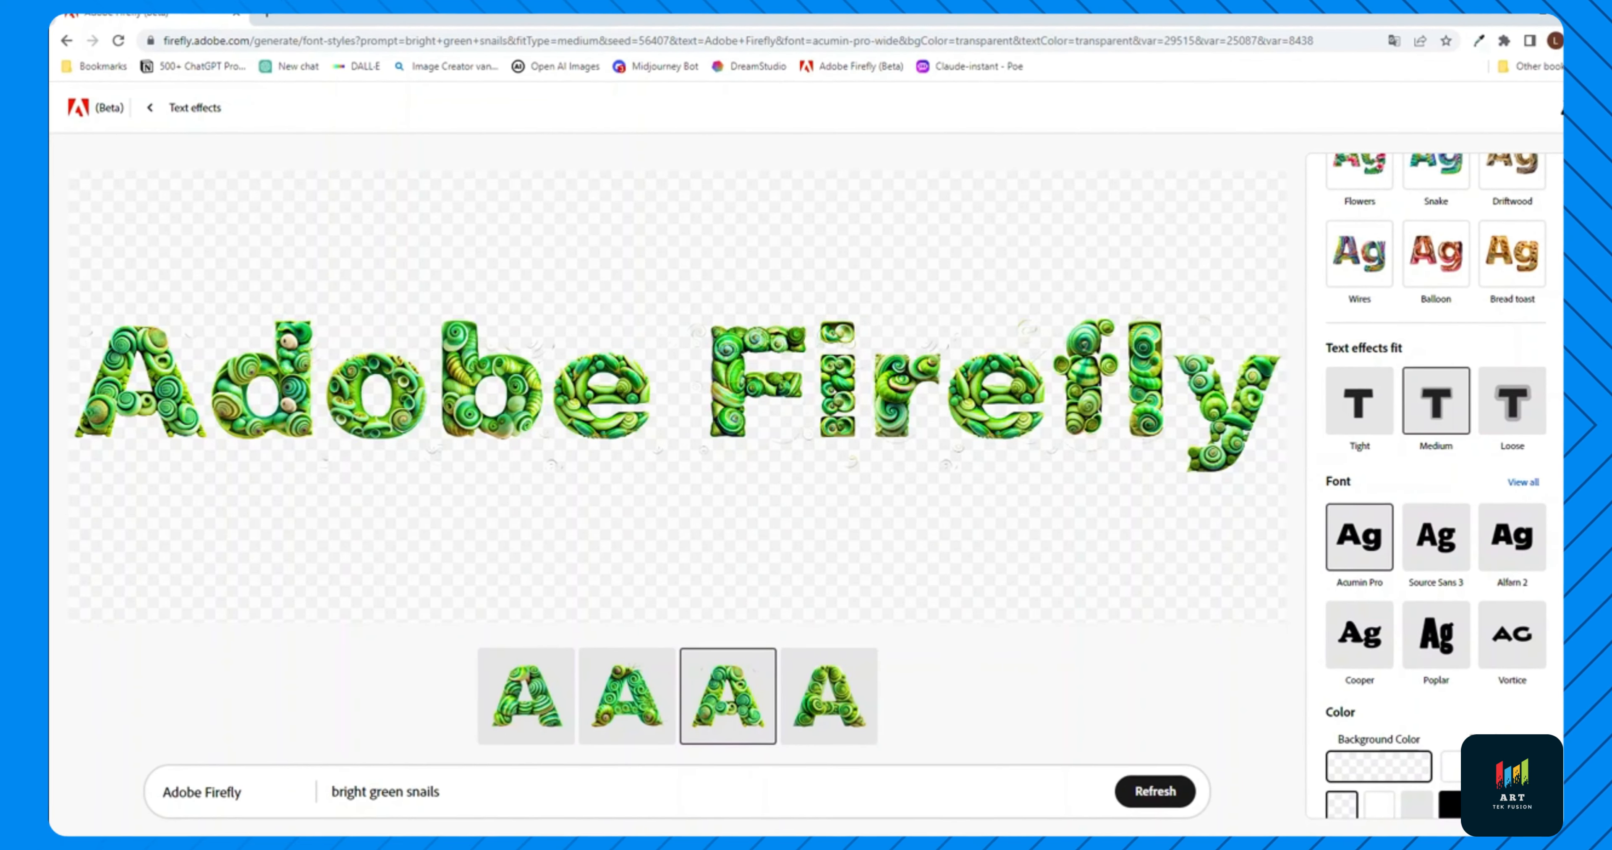
Show all sample prompts and apply the Donut effect from Food and drink to the Adobe Firefly text
scroll(1377, 438, "down", 2)
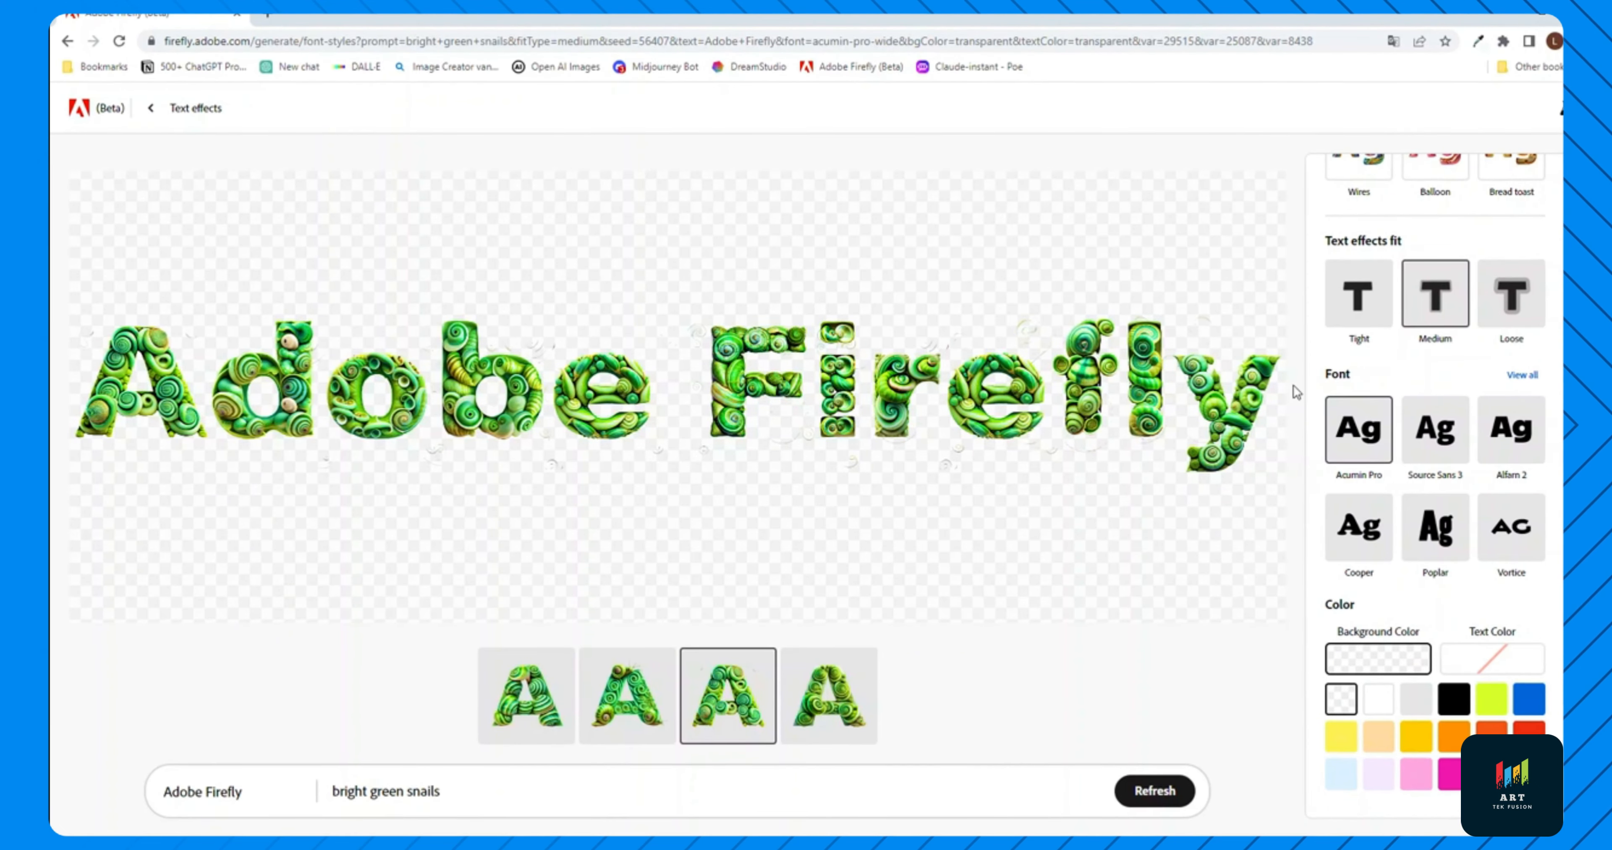
scroll(1440, 438, "up", 4)
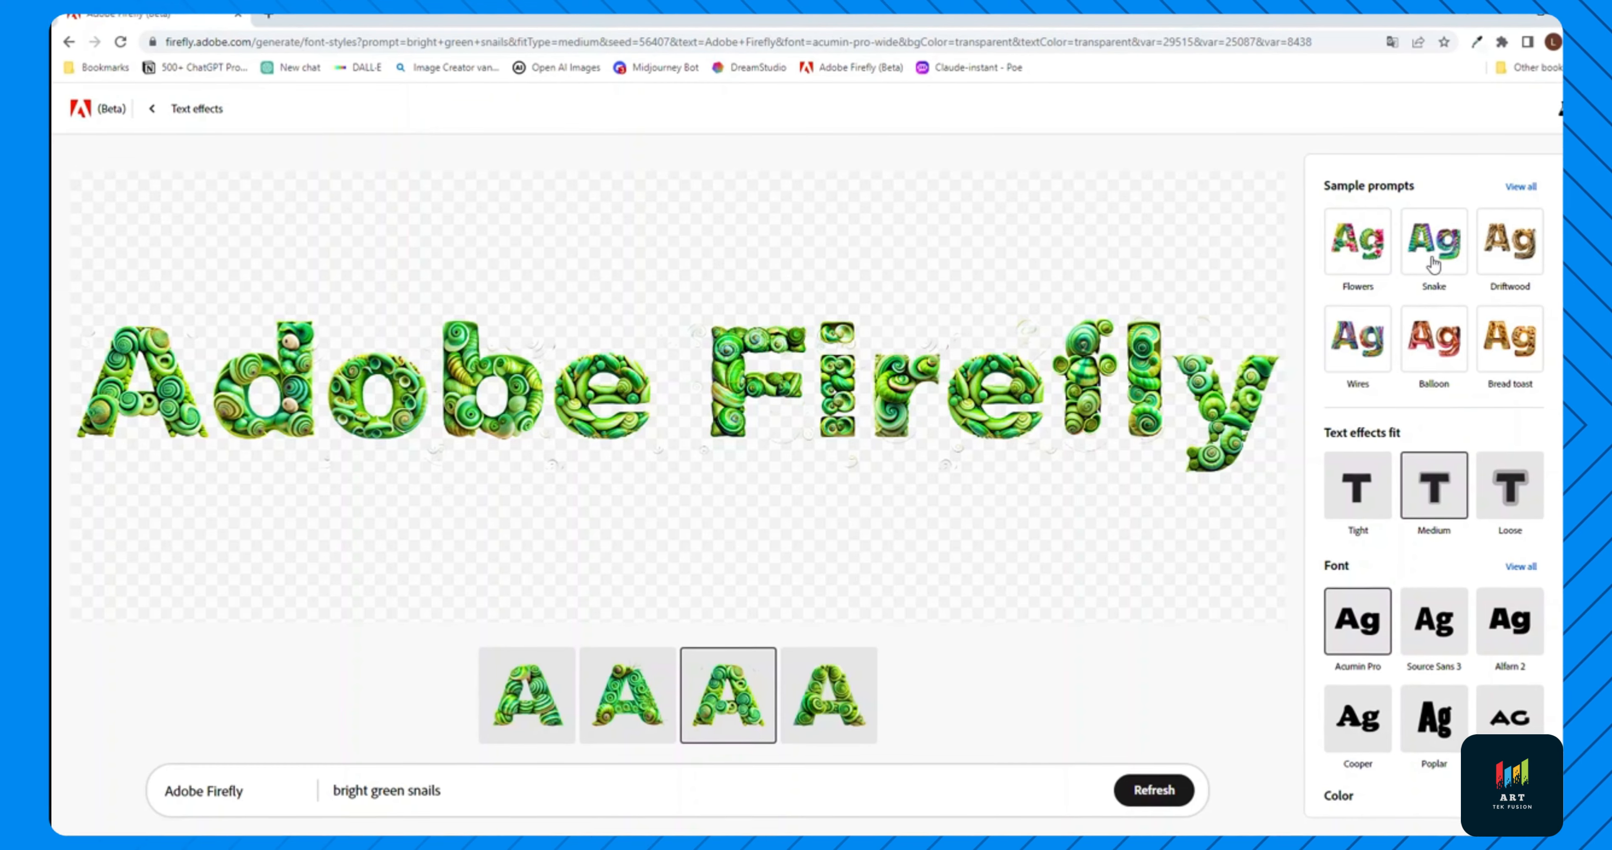
left_click(1524, 187)
scroll(1494, 298, "down", 4)
scroll(1494, 298, "down", 1)
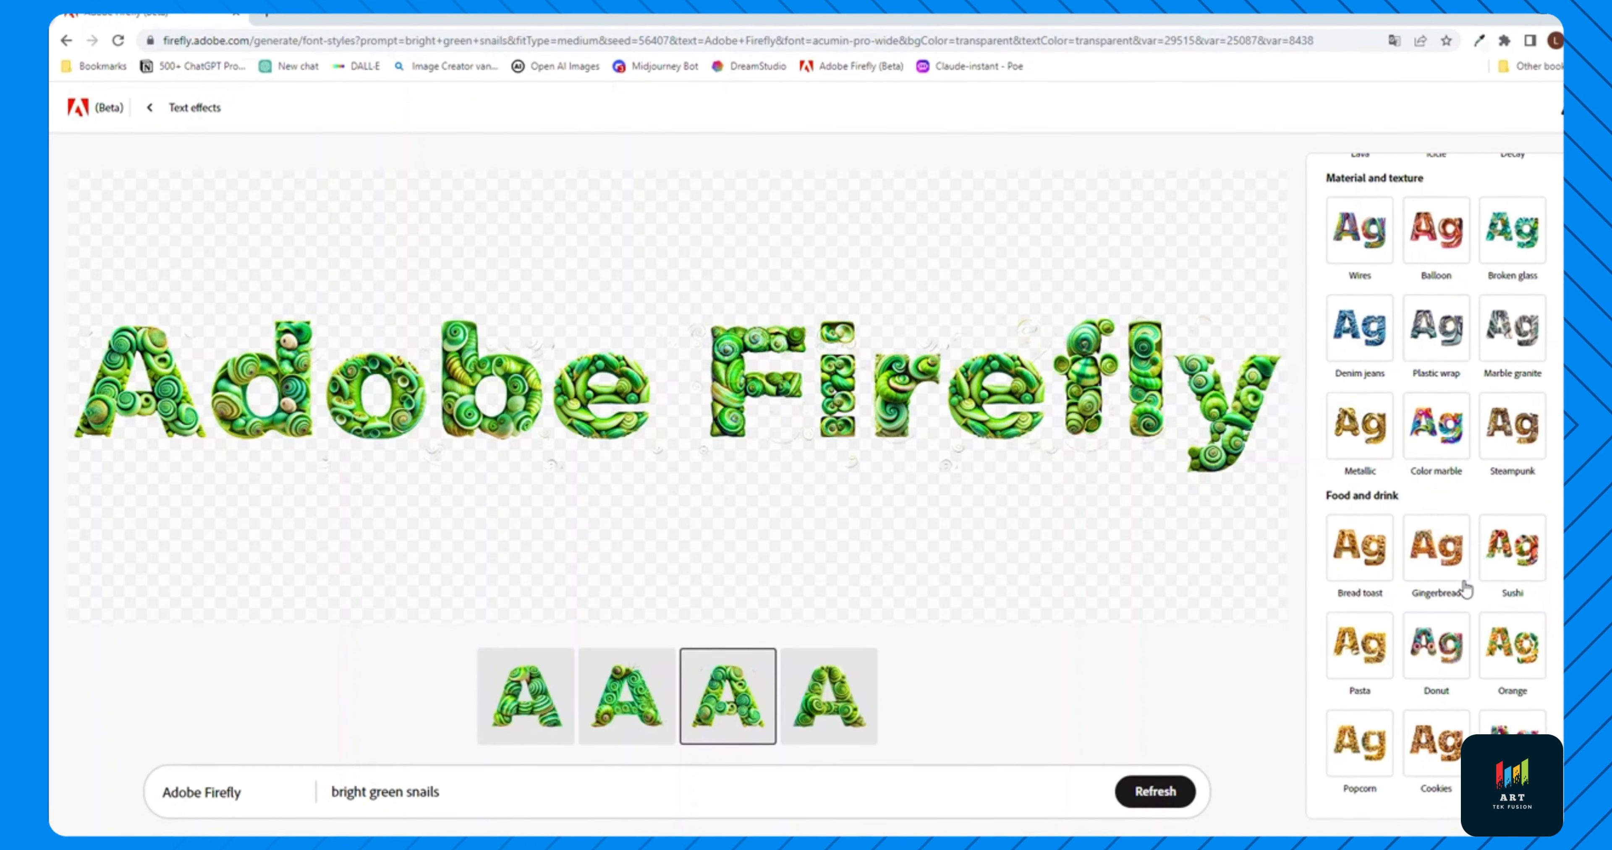
left_click(1439, 638)
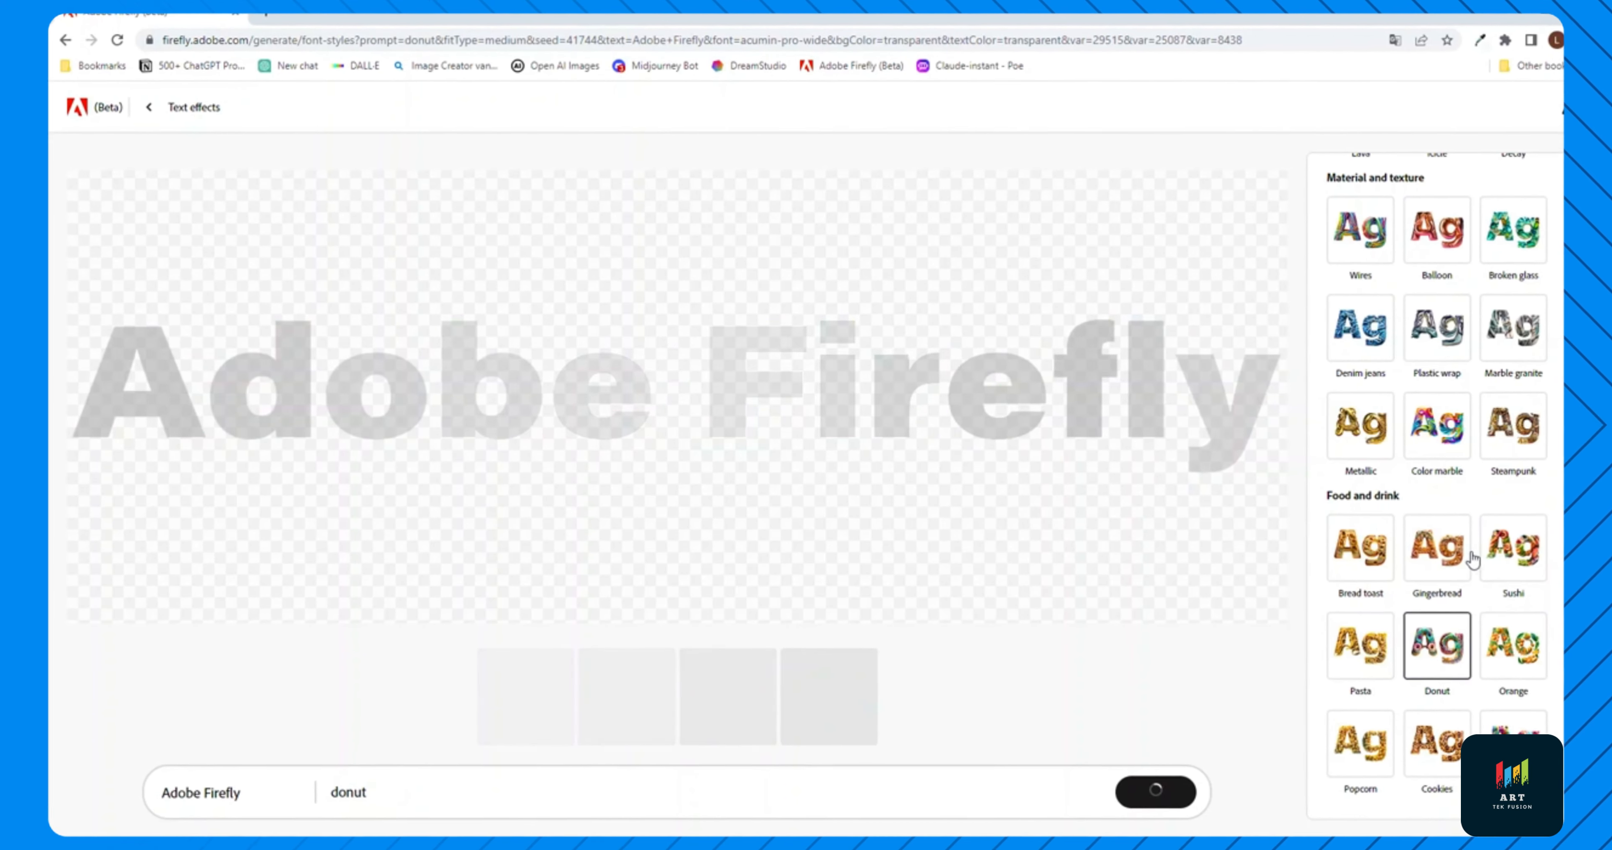
Download the first donut text effect variation and accept the inclusion of Content Credentials
scroll(1413, 599, "up", 5)
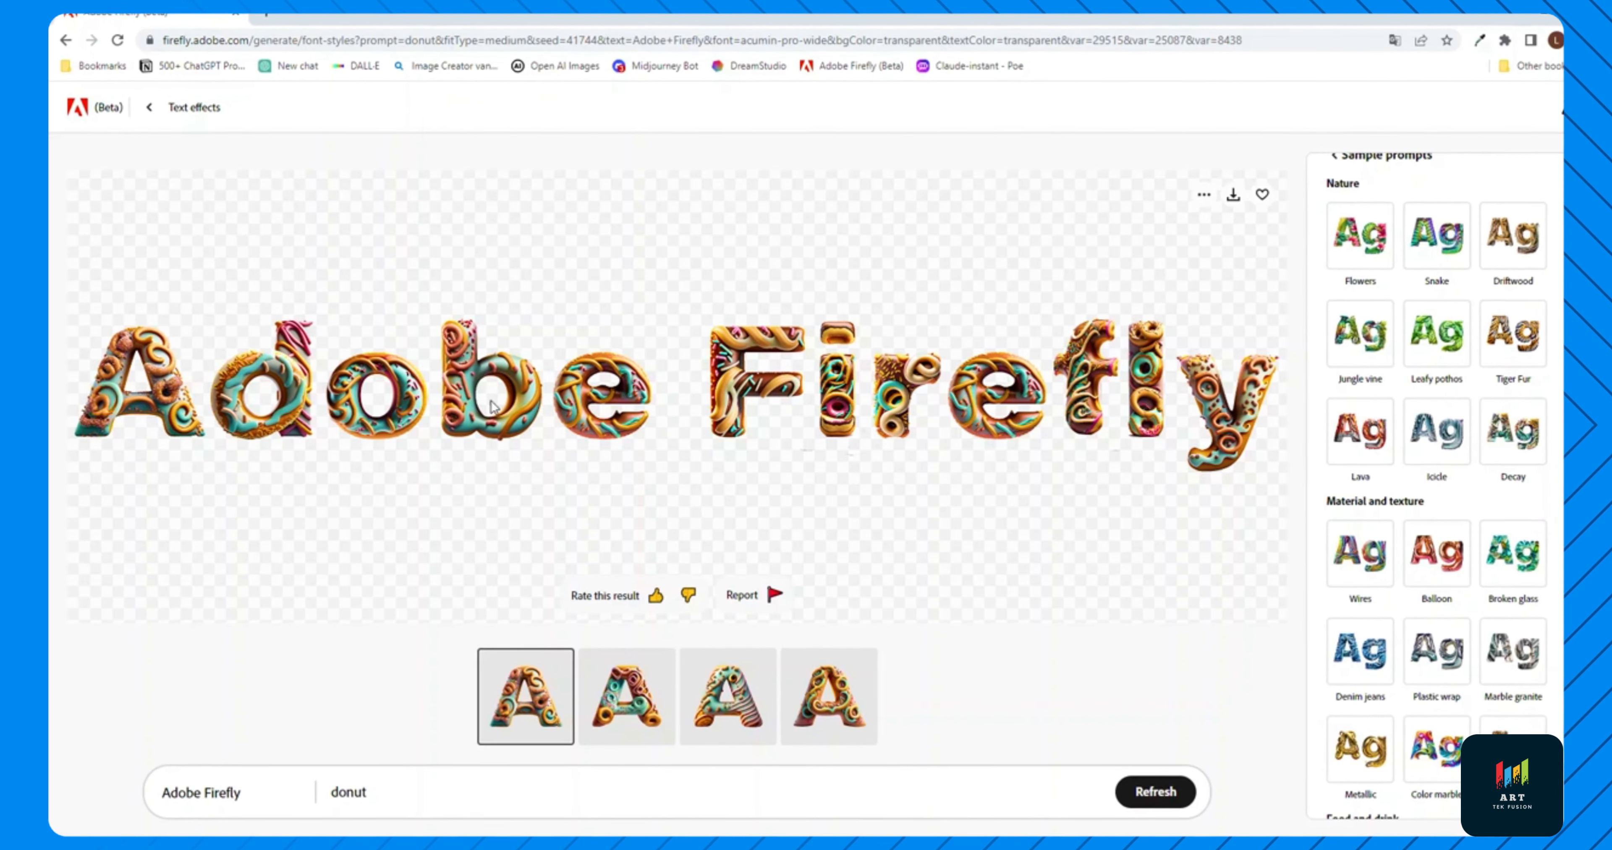
left_click(1233, 197)
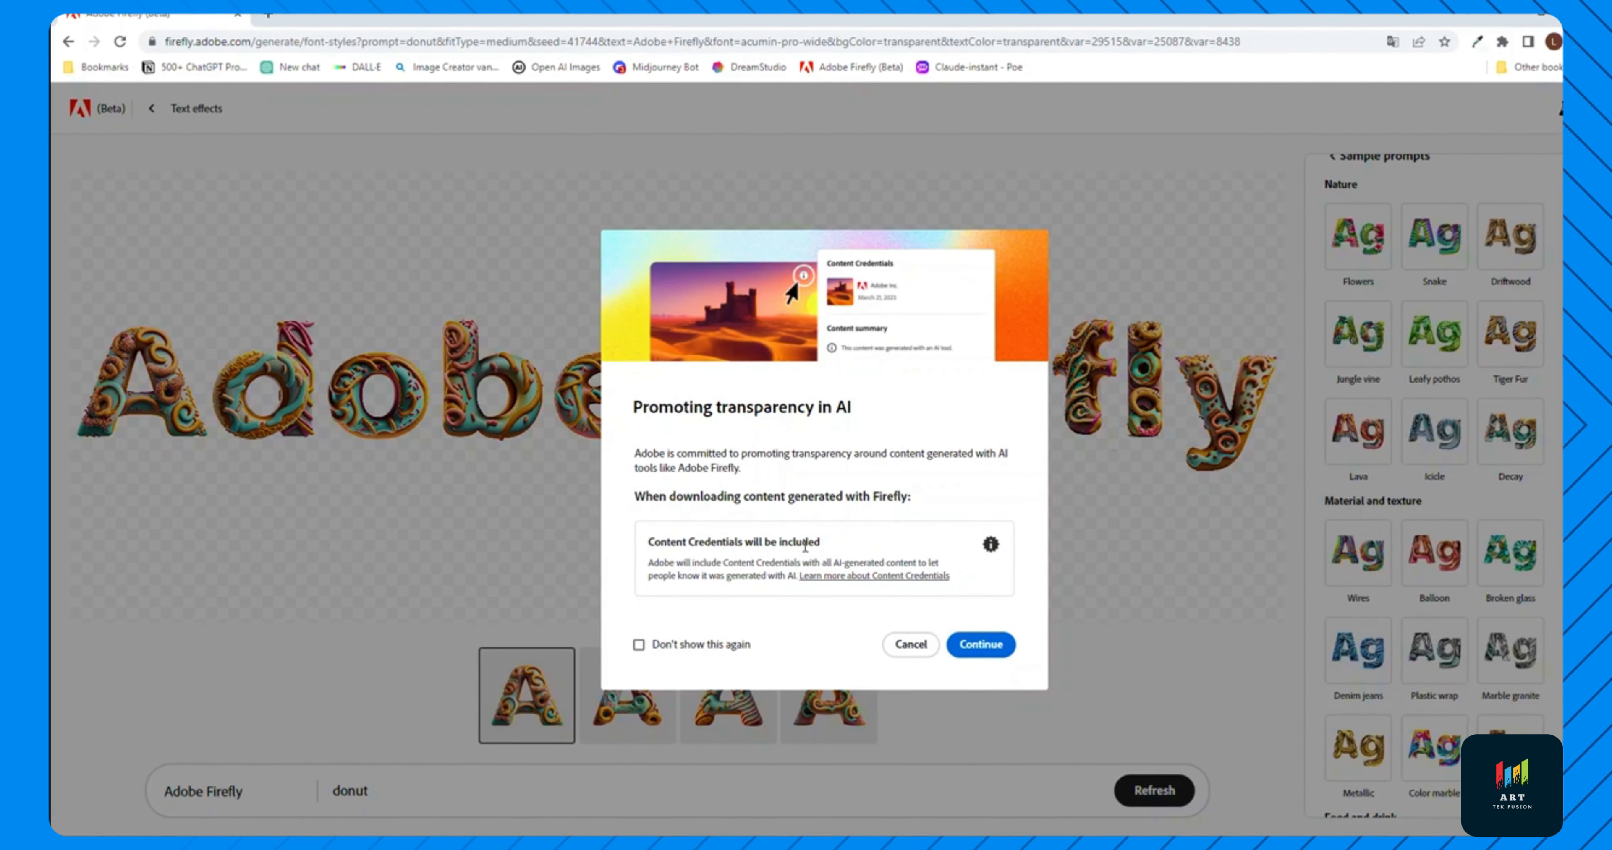
left_click(993, 652)
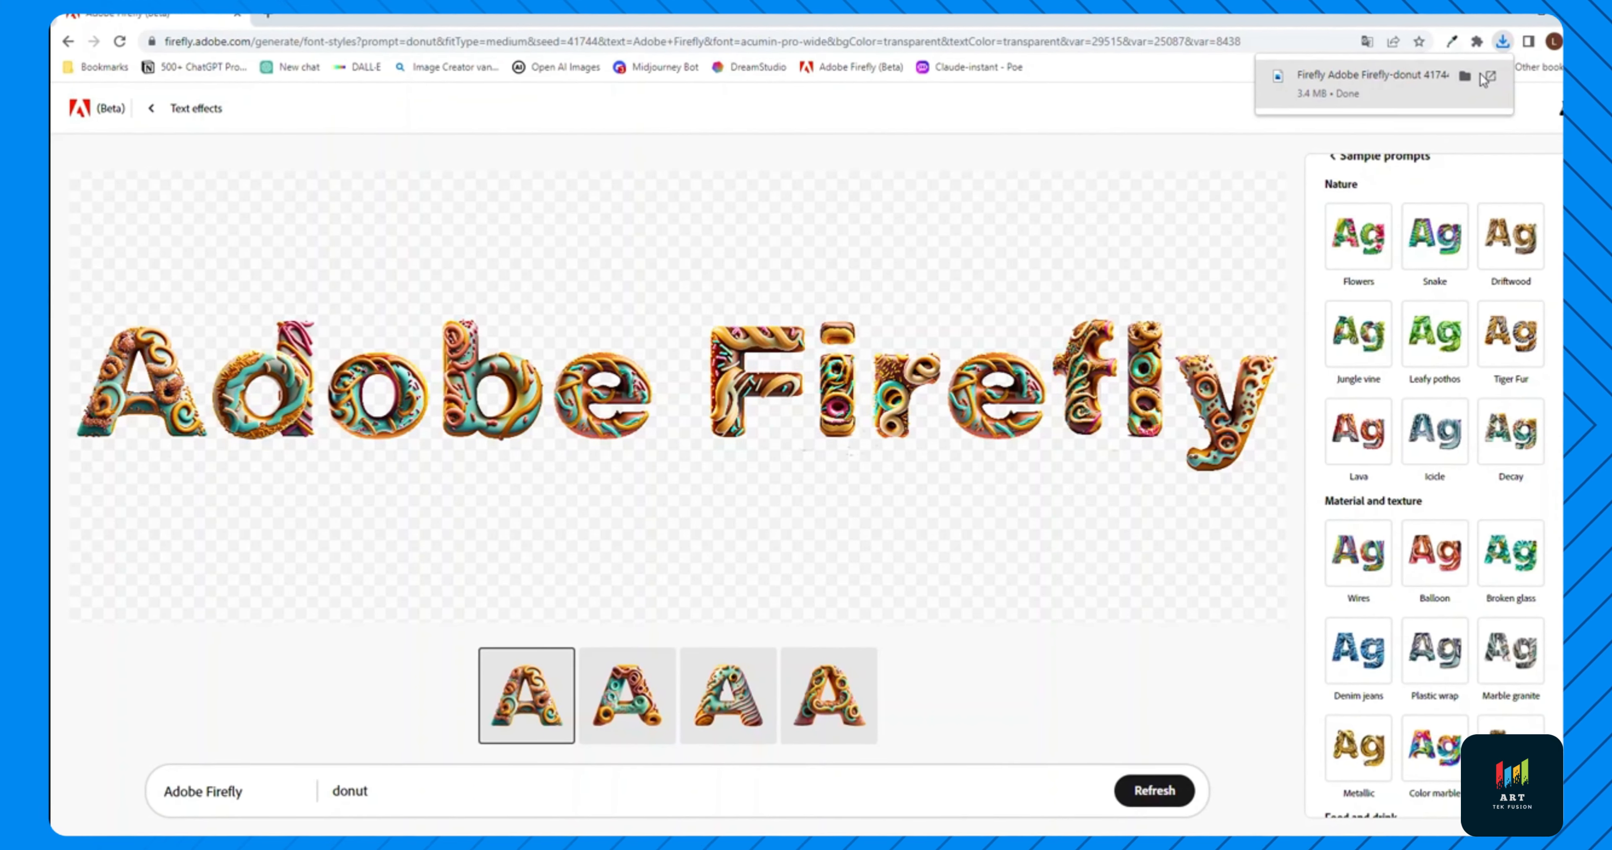
Dismiss the finished download notice and replace the Adobe Firefly text with "You're Invited"
left_click(1496, 75)
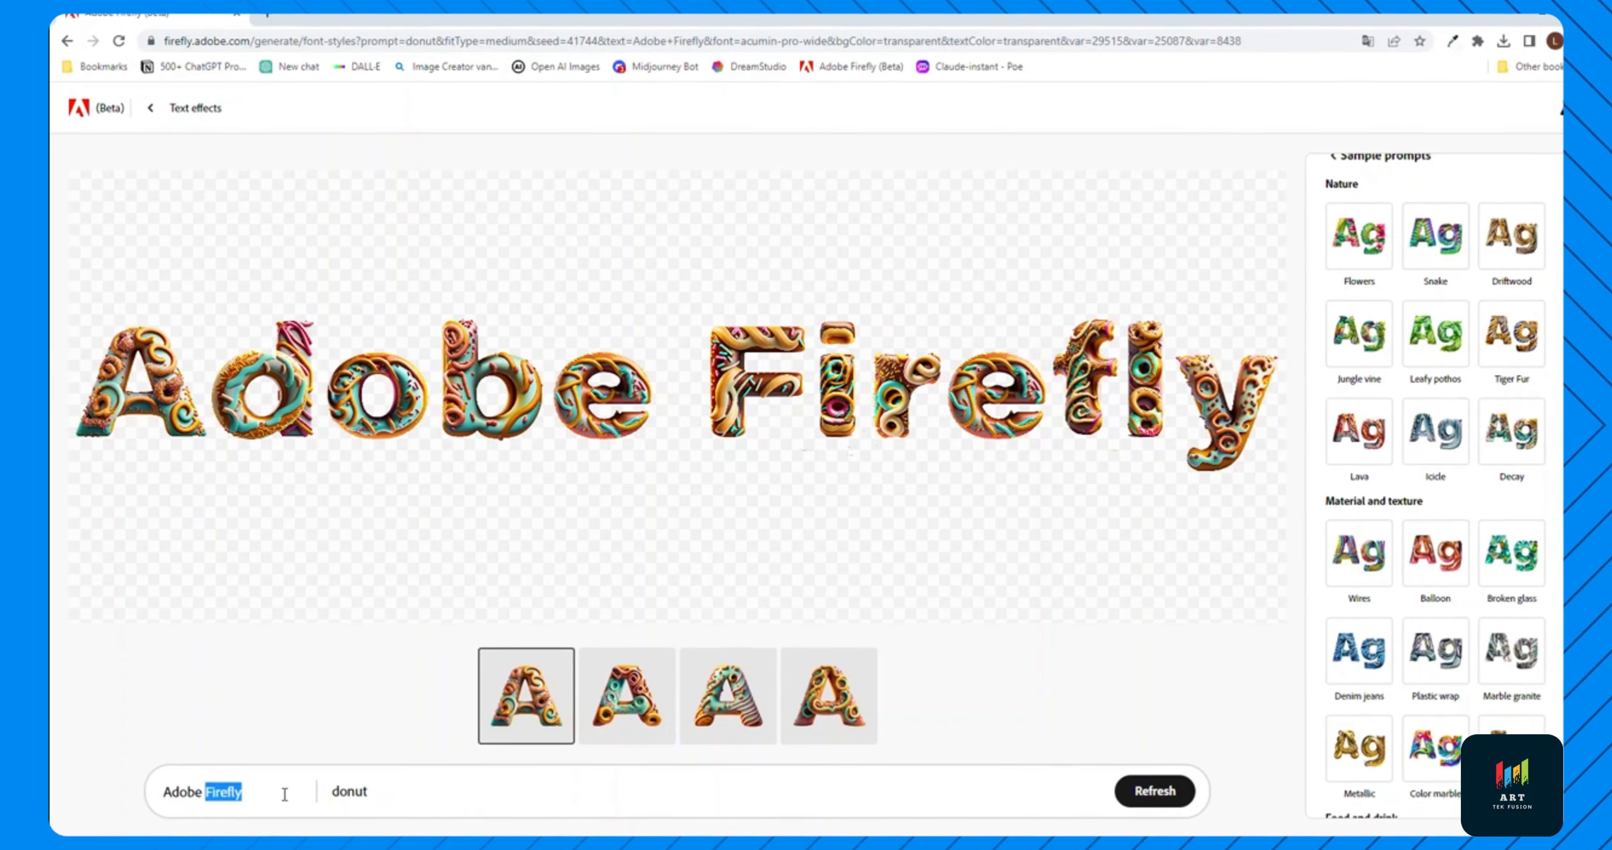
key("ctrl+a")
type("You're Invit")
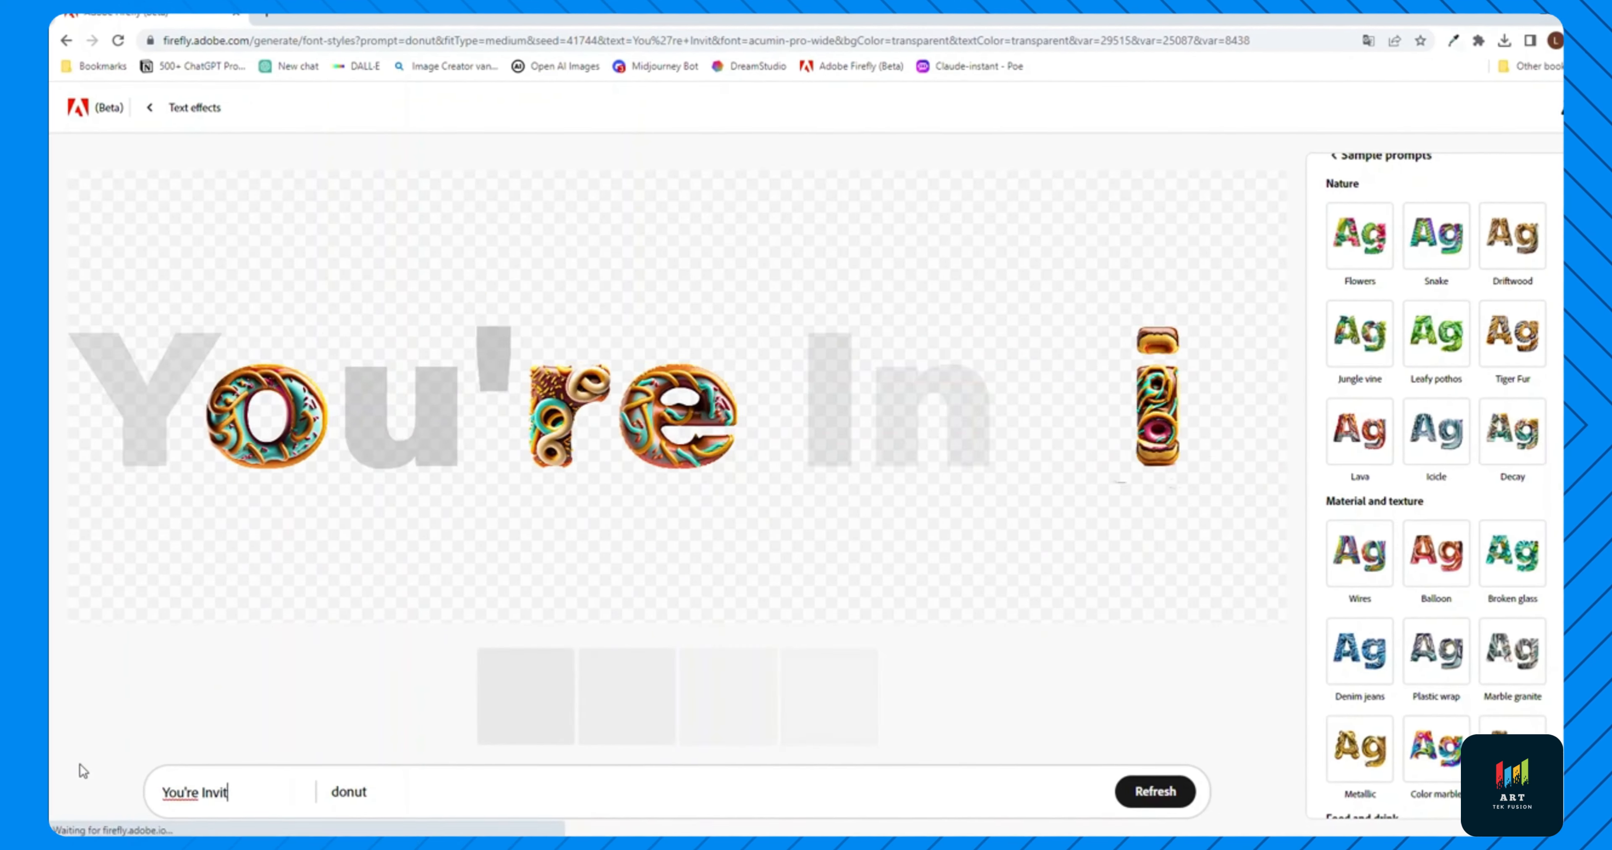
type("ed")
Replace the donut prompt with "exploding colorful piñata" and generate the effect for the You're Invited text
left_click_drag(435, 789, 284, 774)
key("BackSpace")
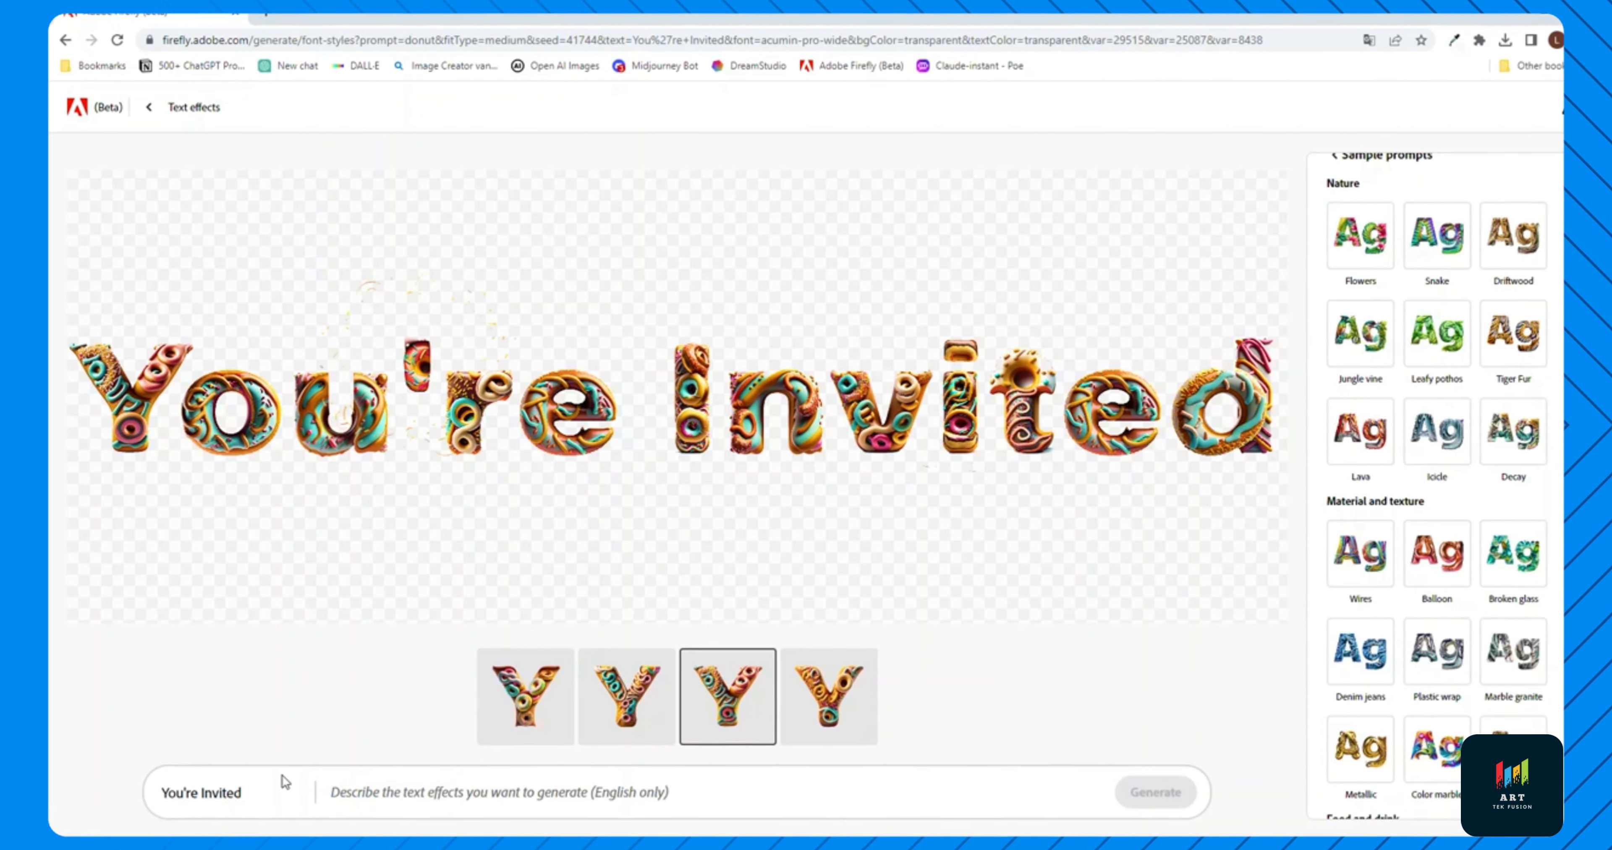
type("exploding color")
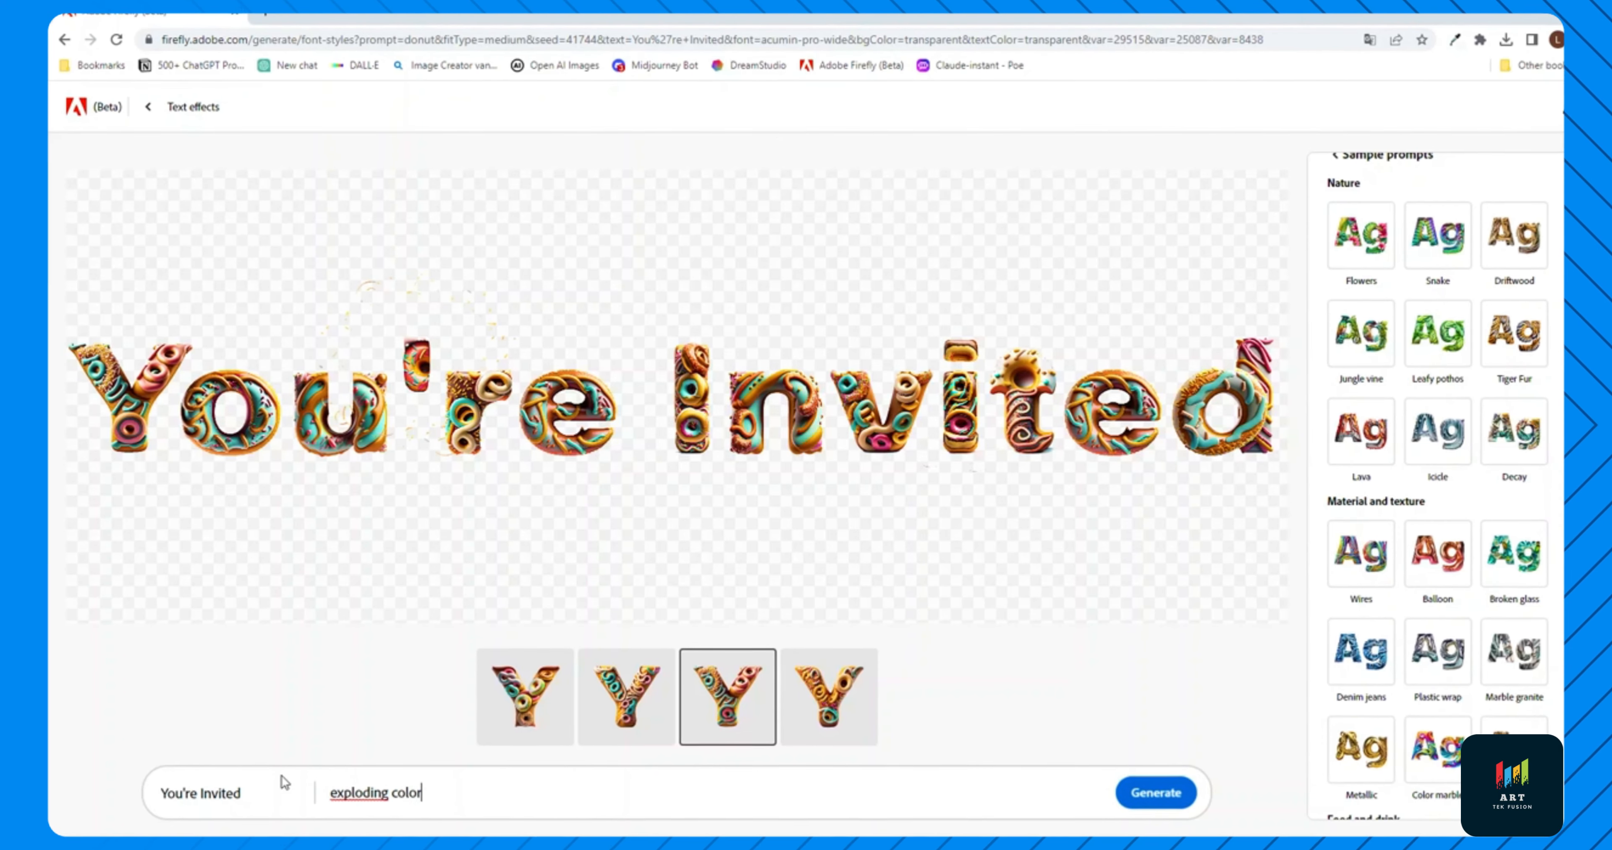
type("ful piñata")
key("Return")
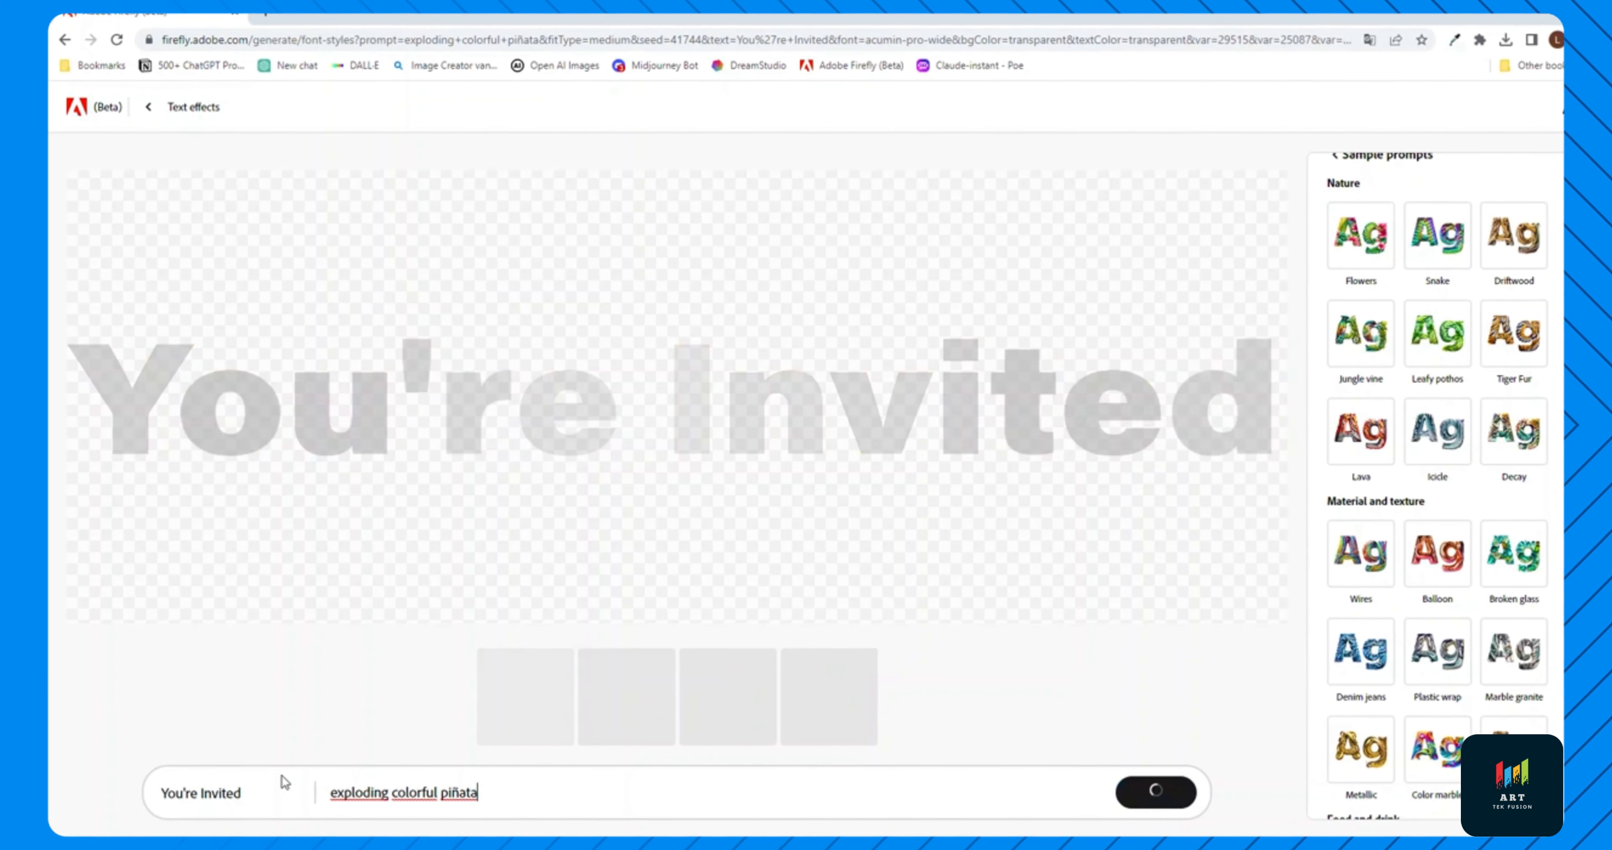
Replace the ñ in the prompt's last word with a plain n and generate the "exploding colorful pinata" effect
left_click(390, 792)
key("Right")
key("Right")
key("Right")
key("Right")
key("Right")
key("Right")
key("Right")
key("Right")
key("Right")
key("Right")
key("Right")
key("Right")
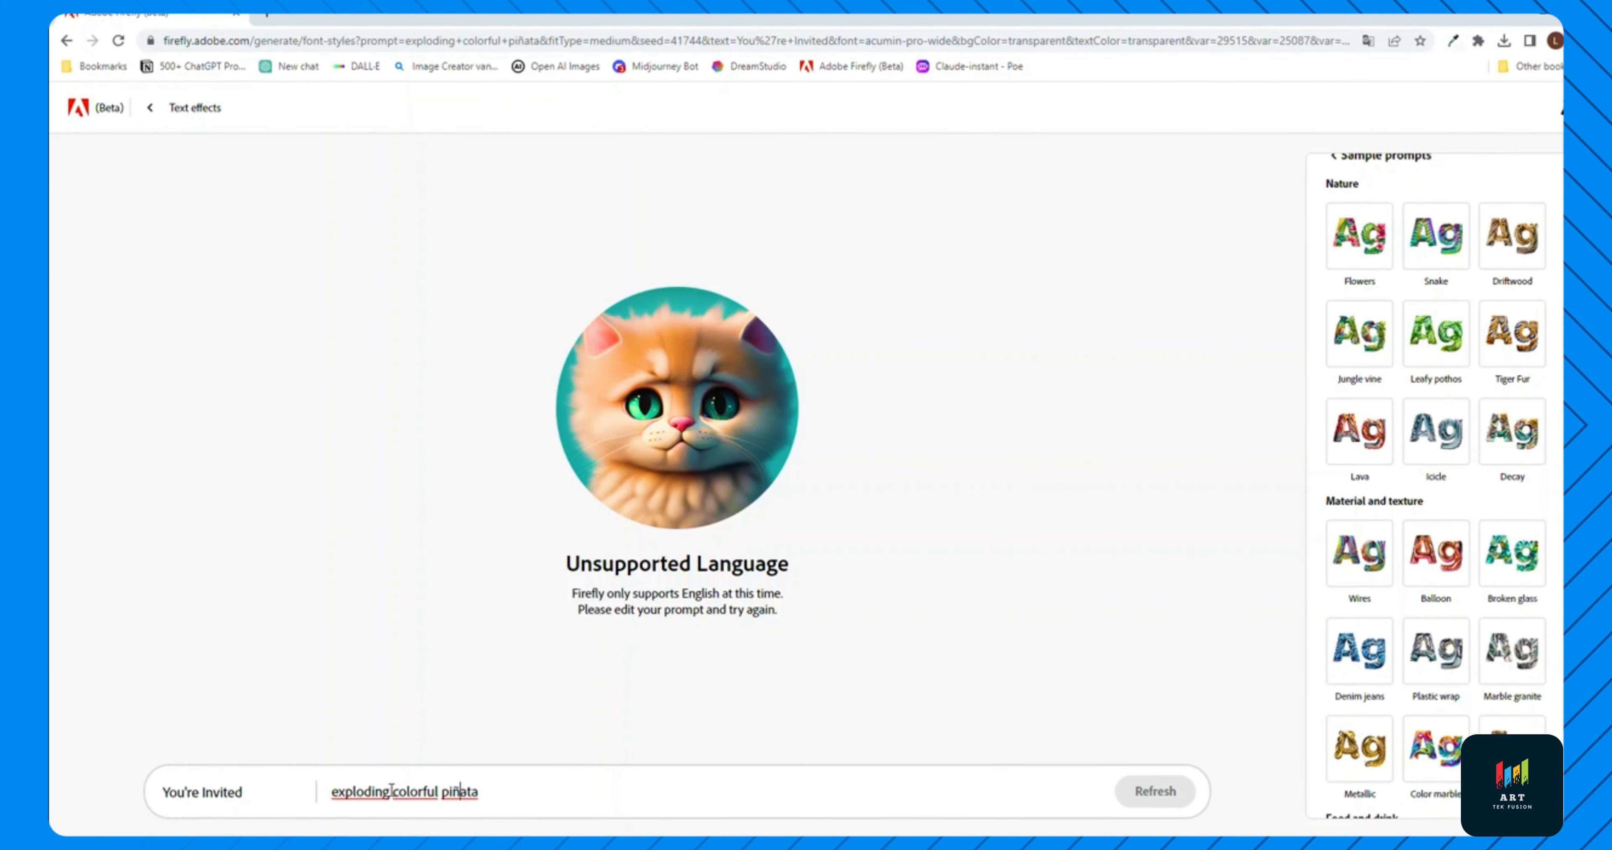
key("BackSpace")
type("n")
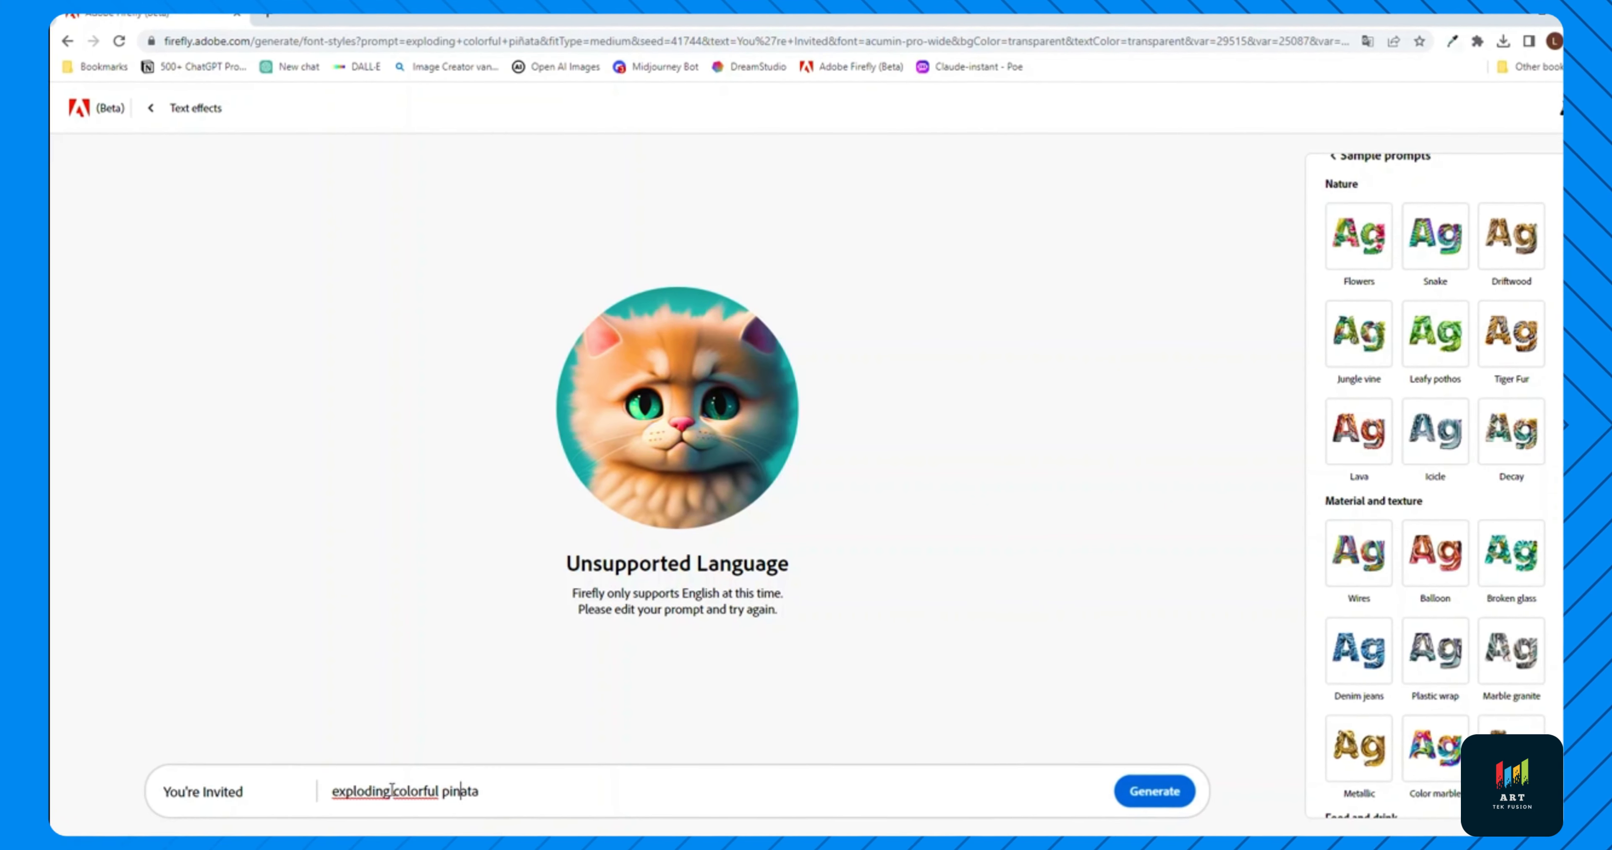
key("Return")
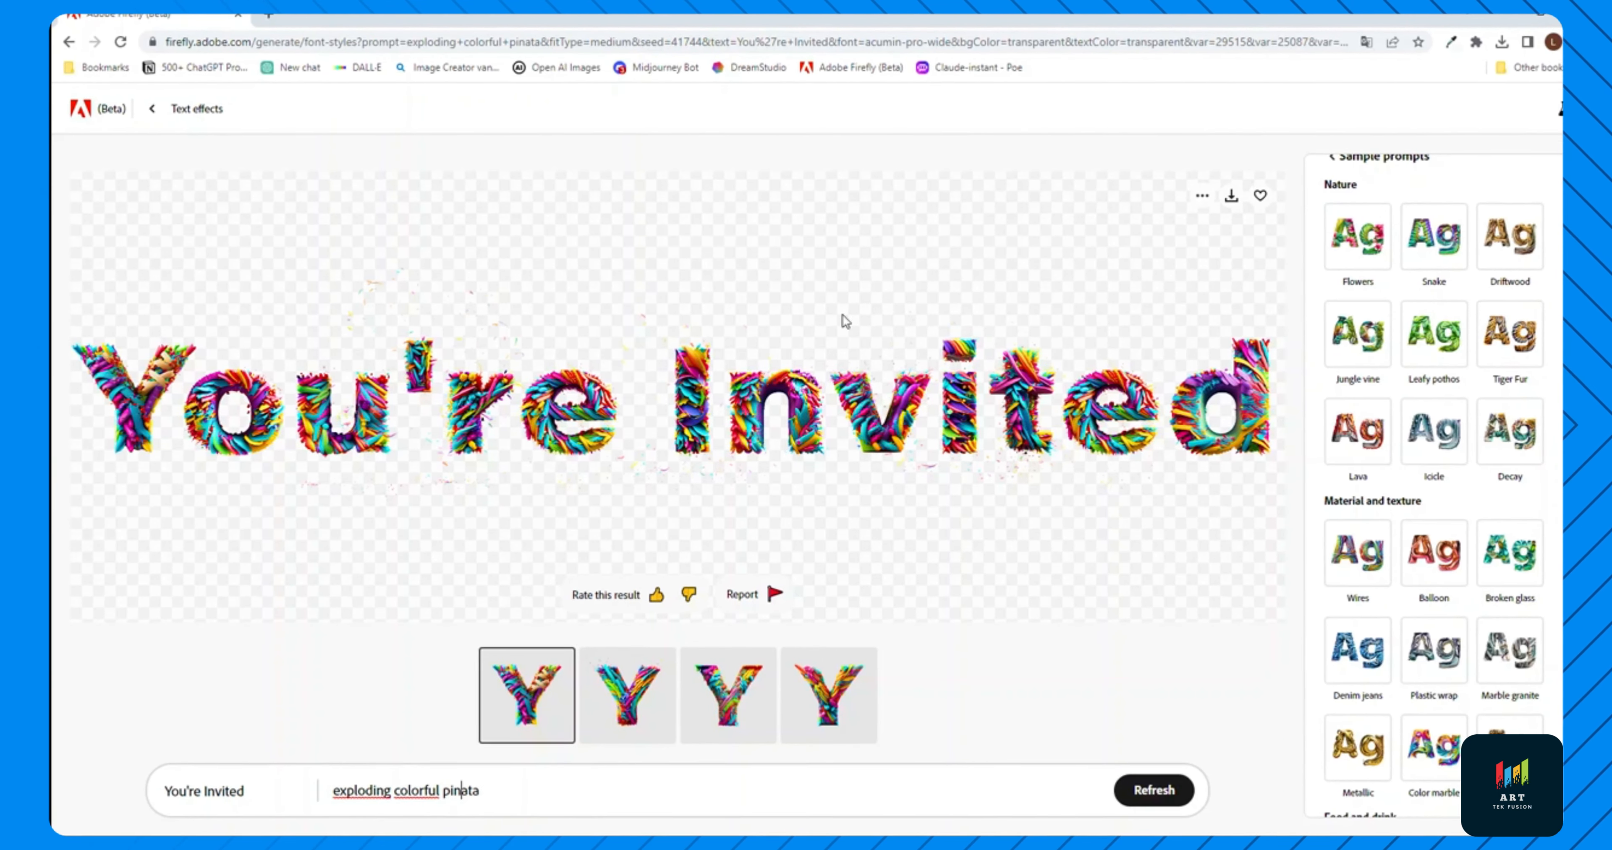
Apply the Flowers sample prompt from Nature to the You're Invited text and inspect its prompt wording
scroll(1413, 504, "down", 5)
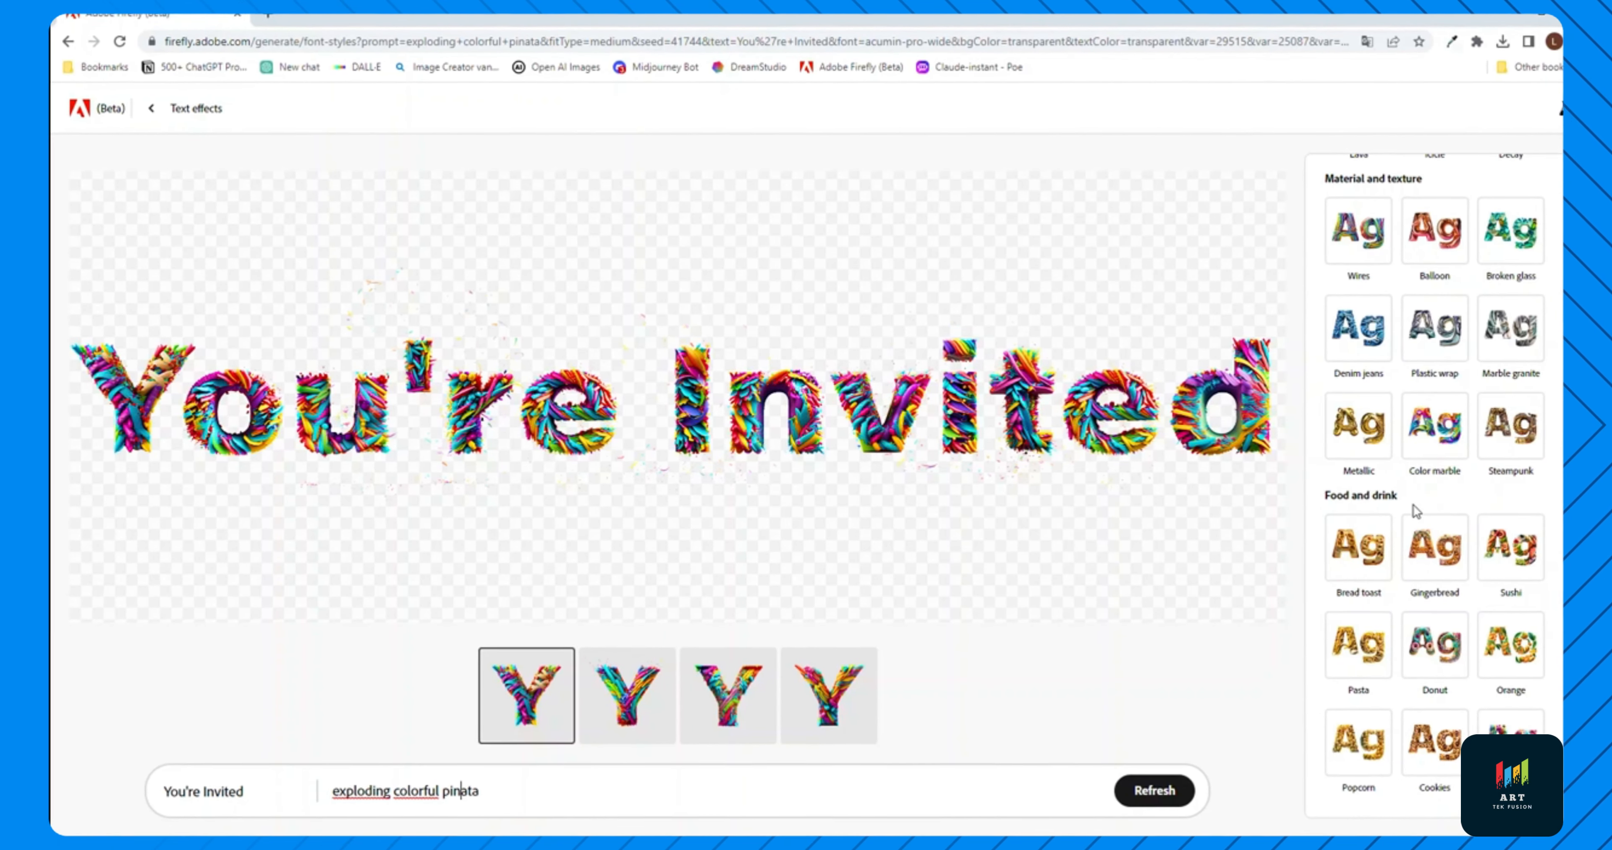
scroll(1462, 485, "up", 4)
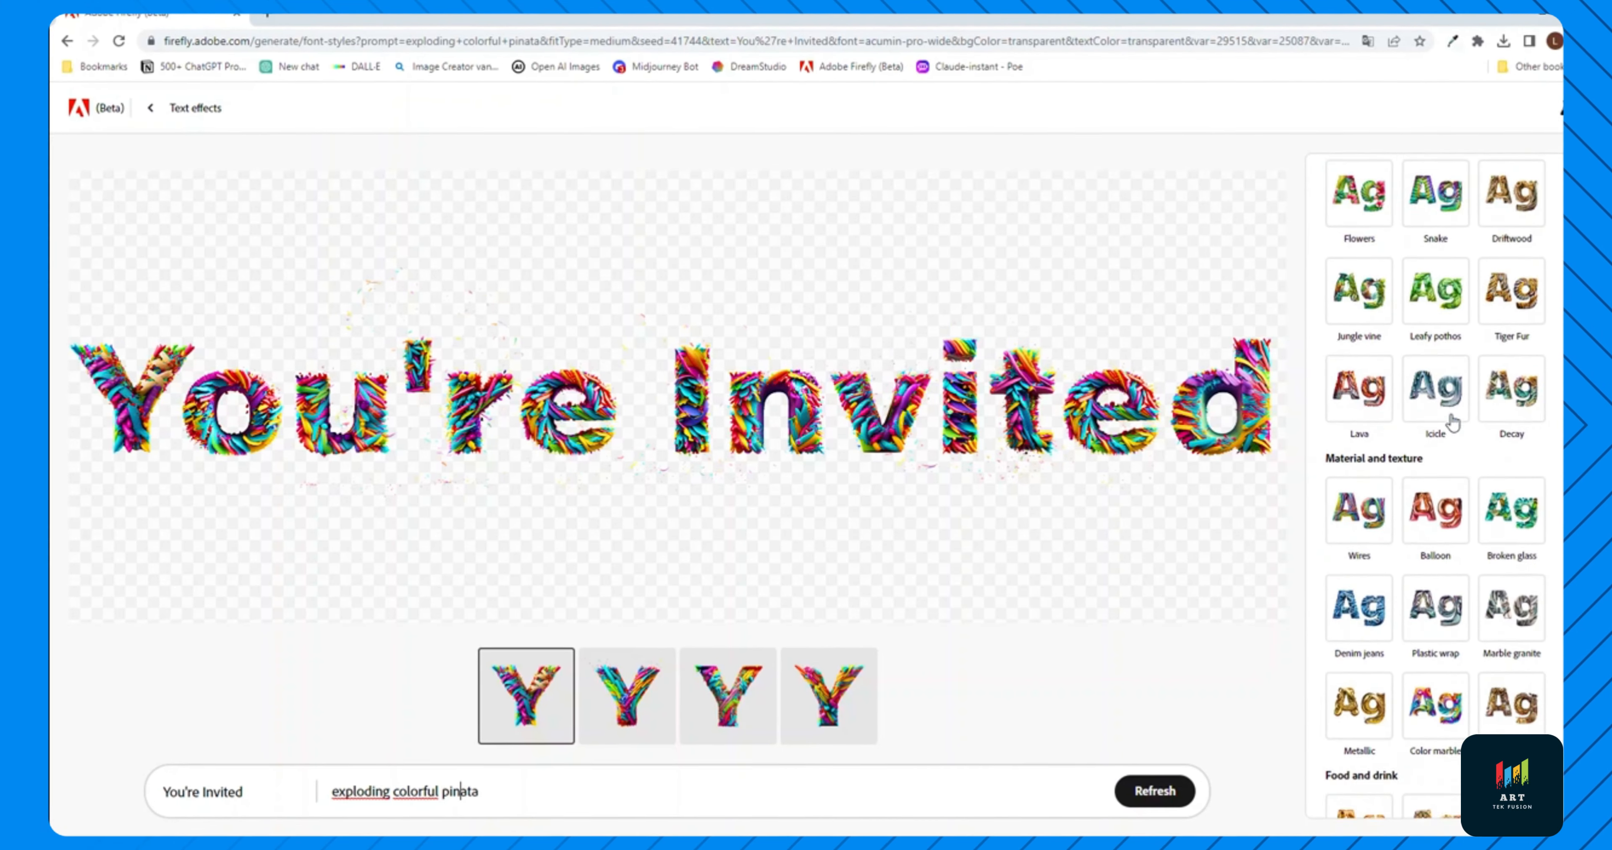
scroll(1451, 423, "up", 1)
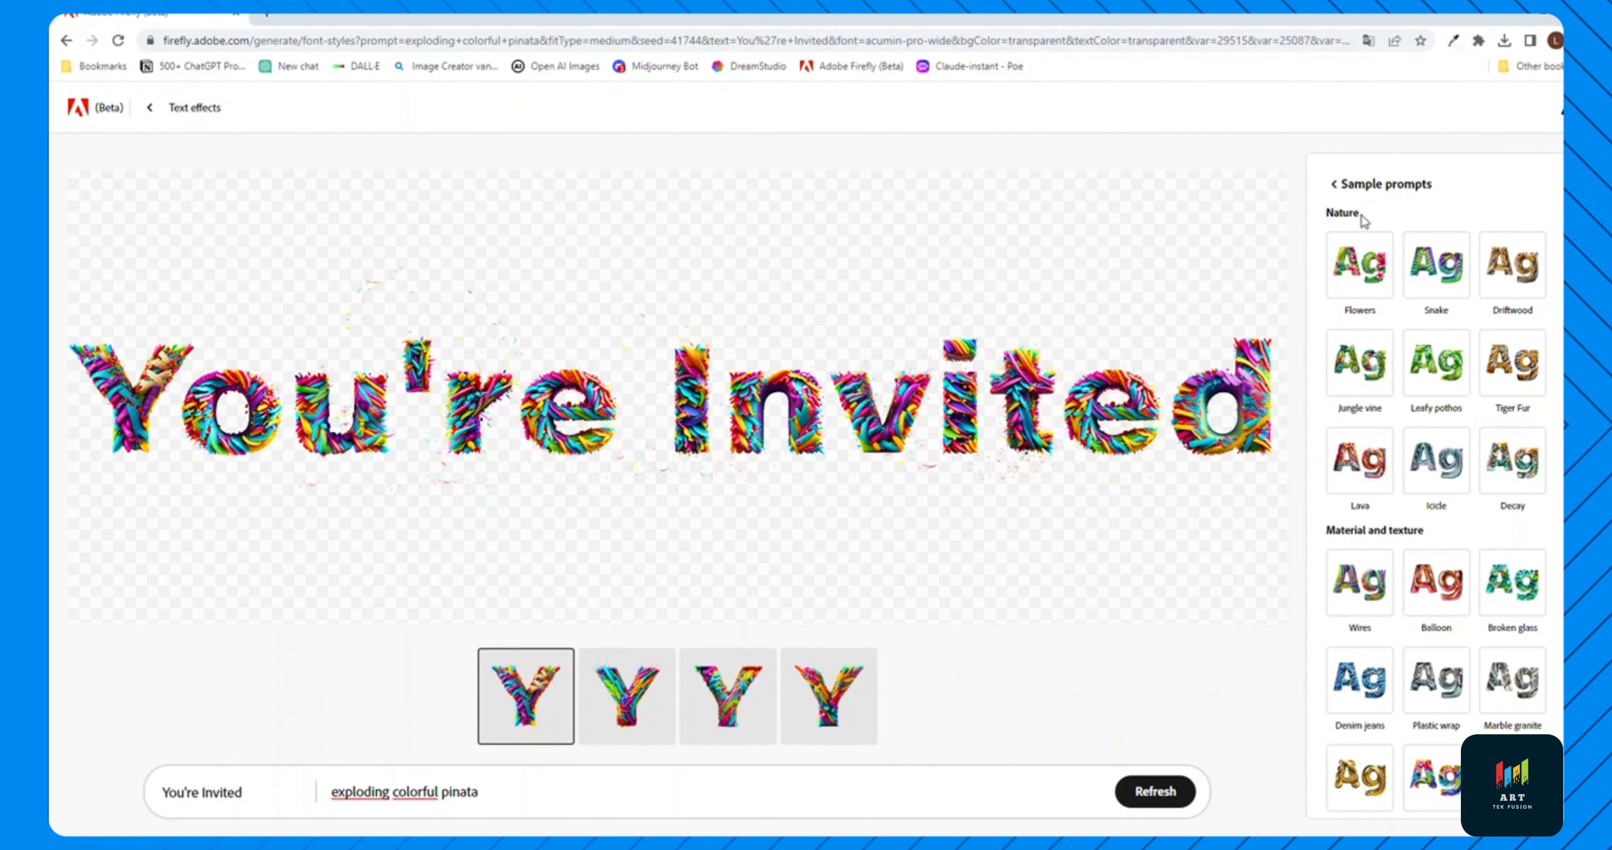
left_click(1379, 274)
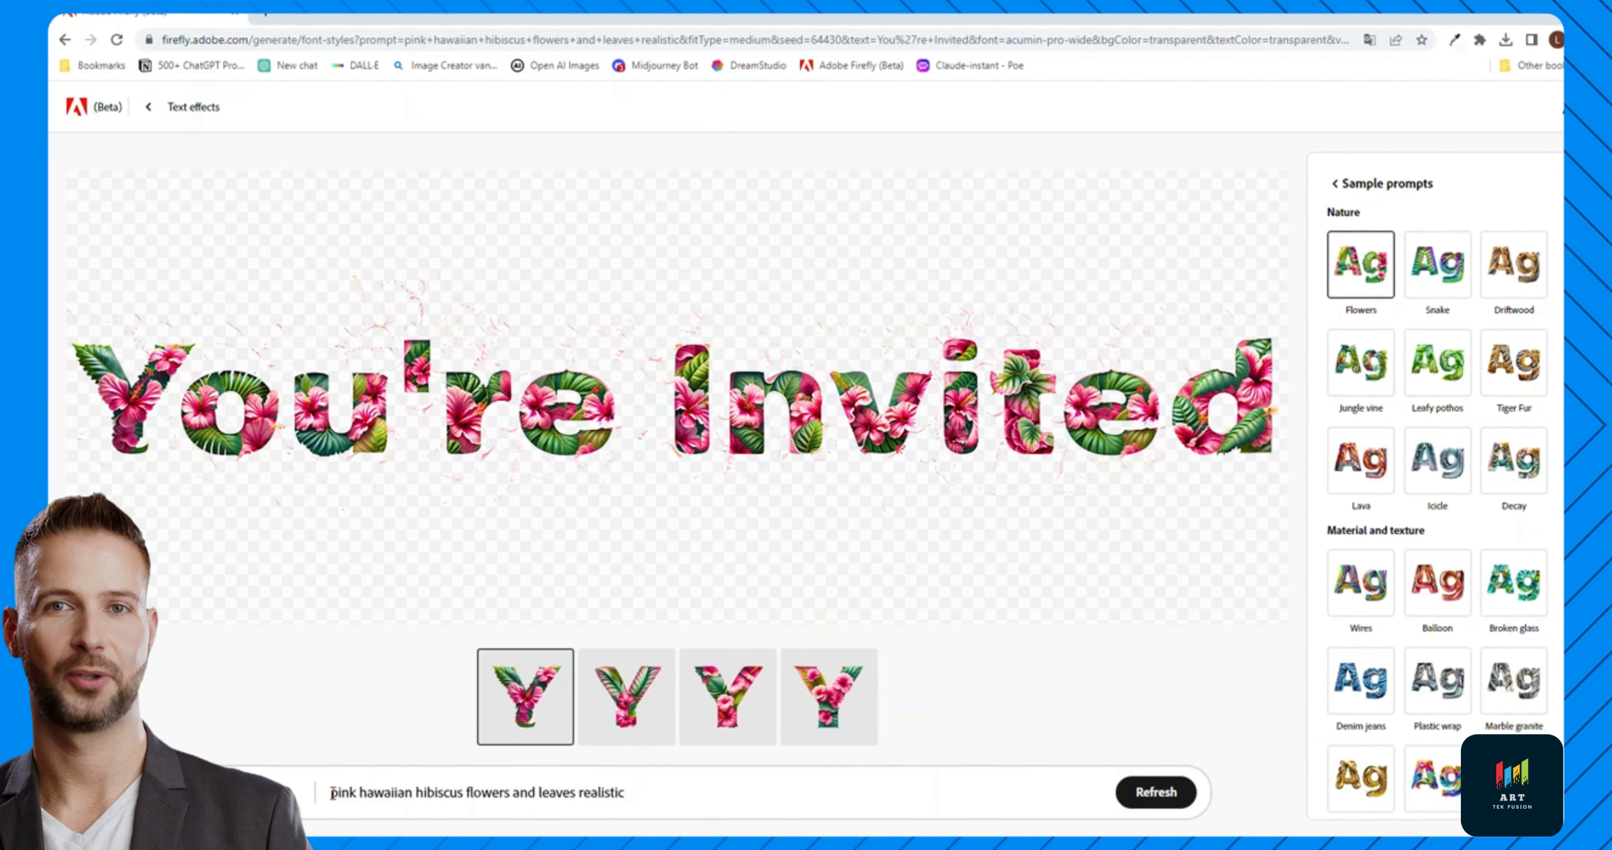
left_click_drag(331, 793, 658, 793)
left_click(661, 792)
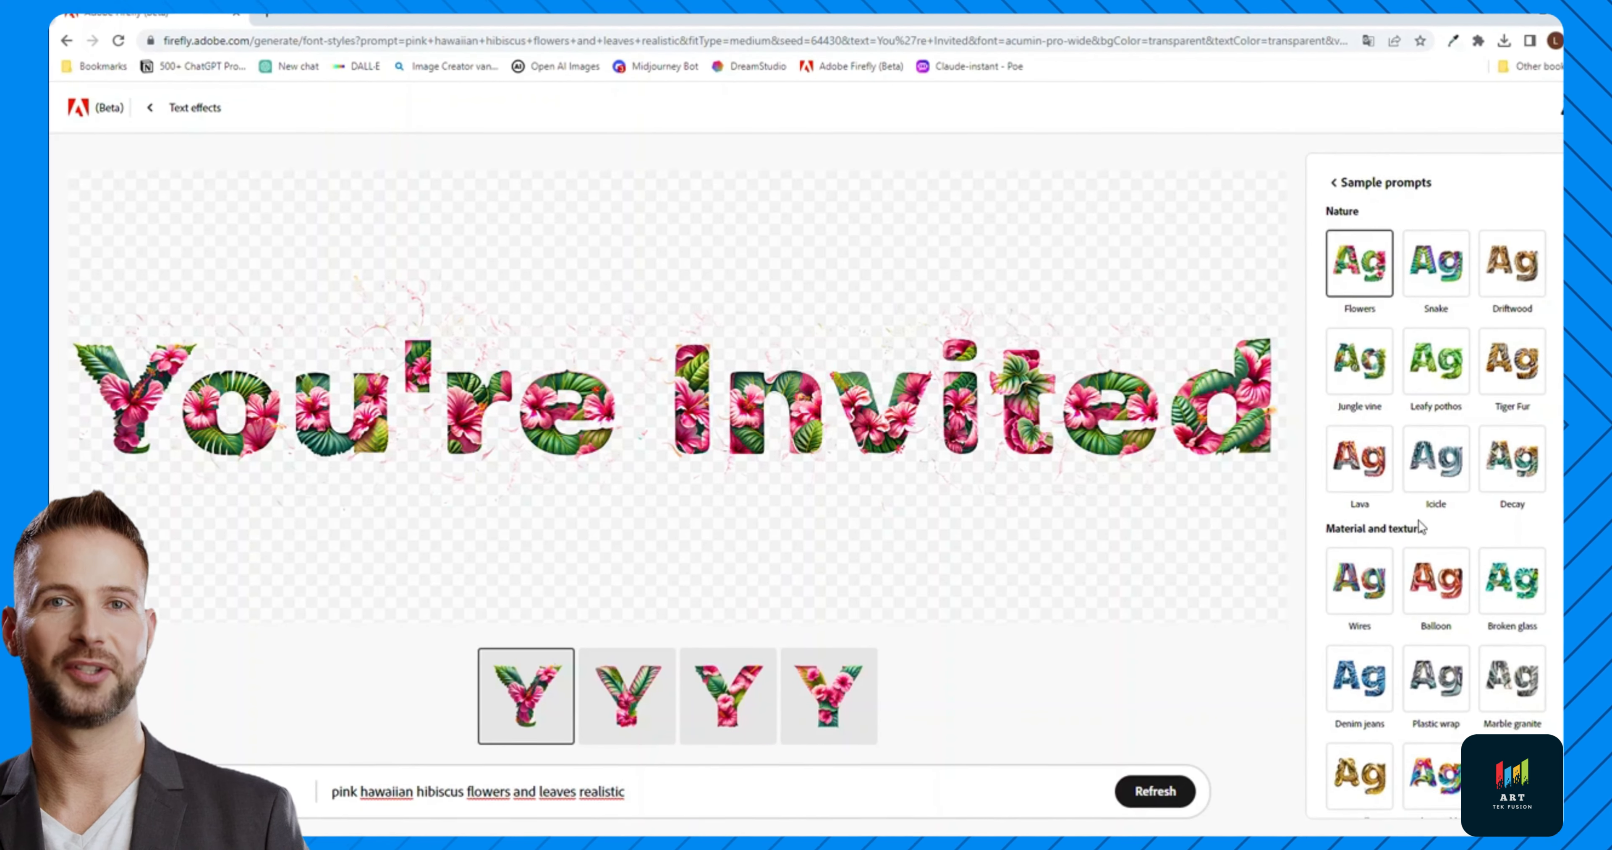
Try the Broken glass sample effect on the text, followed by the melted ice cream effect from Food and drink
scroll(1421, 527, "down", 3)
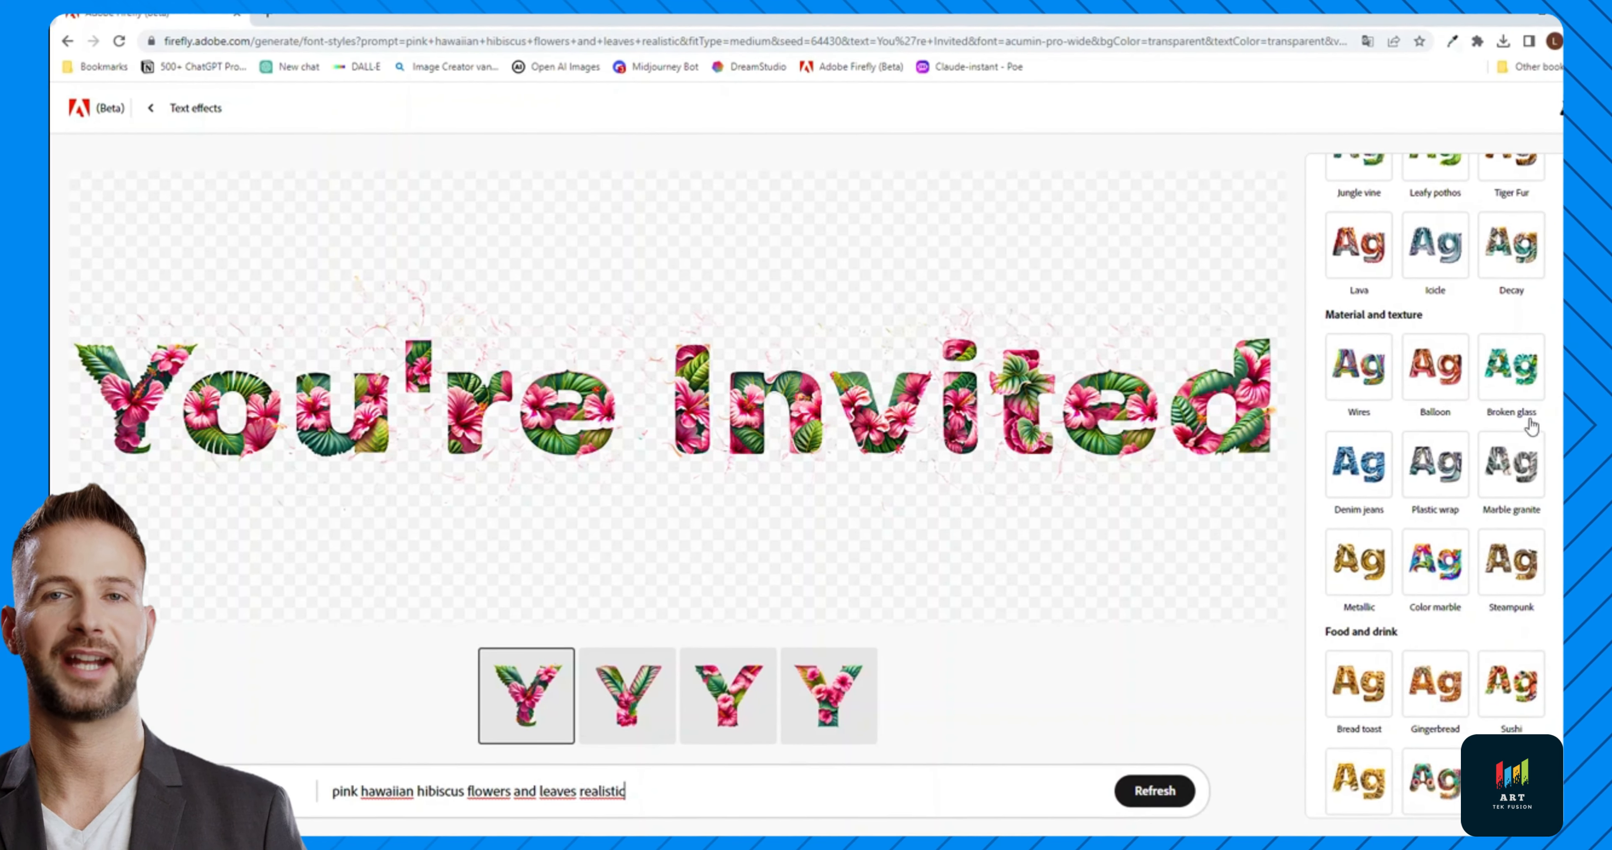
left_click(1512, 376)
scroll(1452, 503, "down", 1)
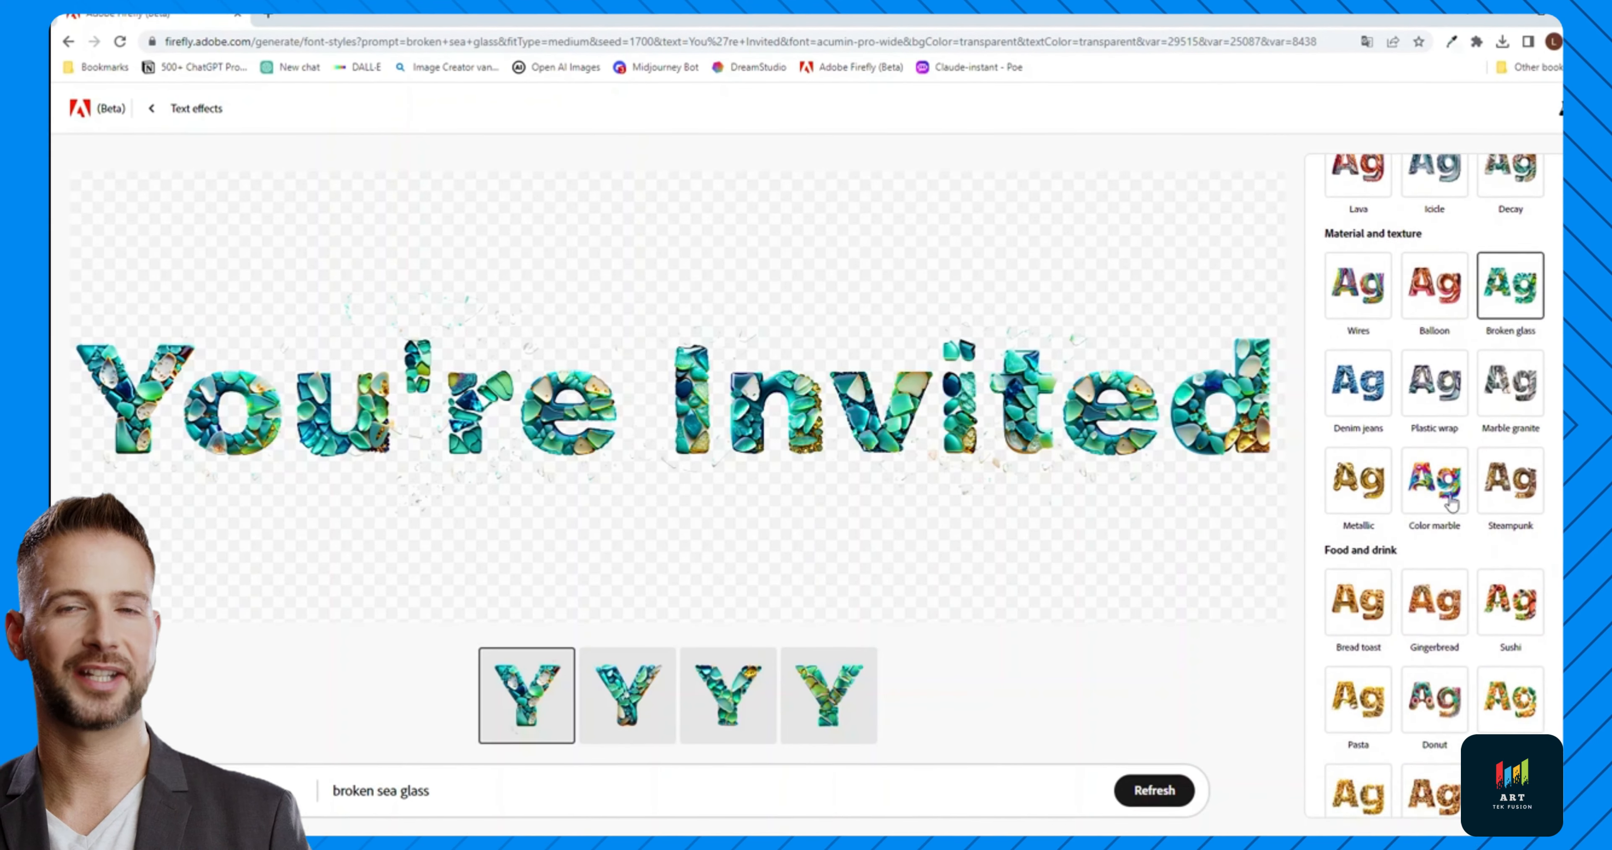
scroll(1451, 503, "down", 1)
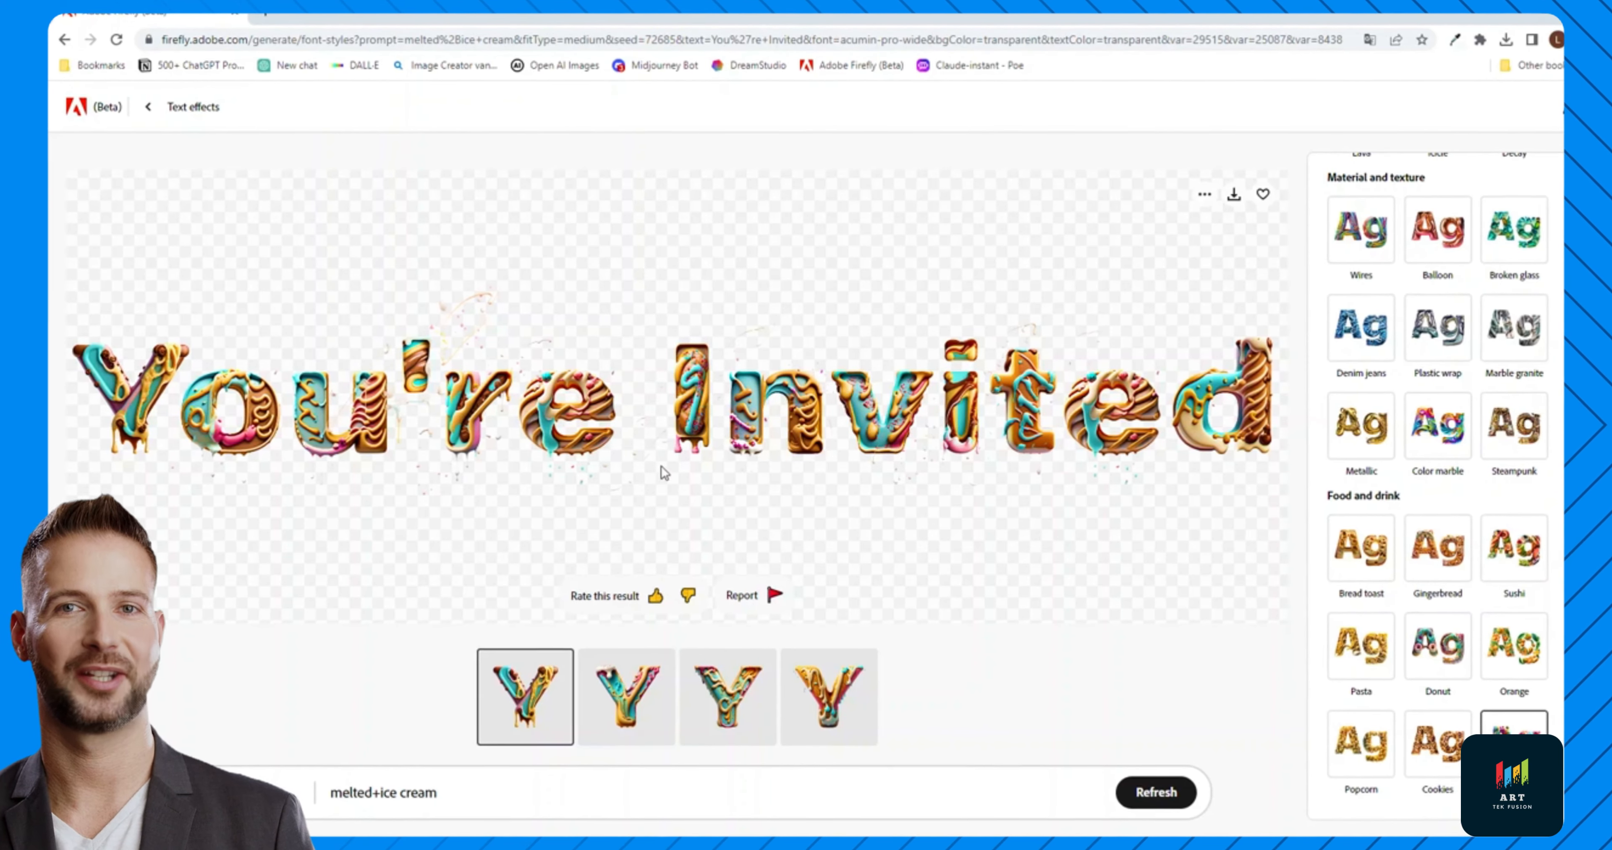
Replace the ice cream prompt with "astronaut" and generate the effect for the You're Invited text
triple_click(476, 789)
type("as")
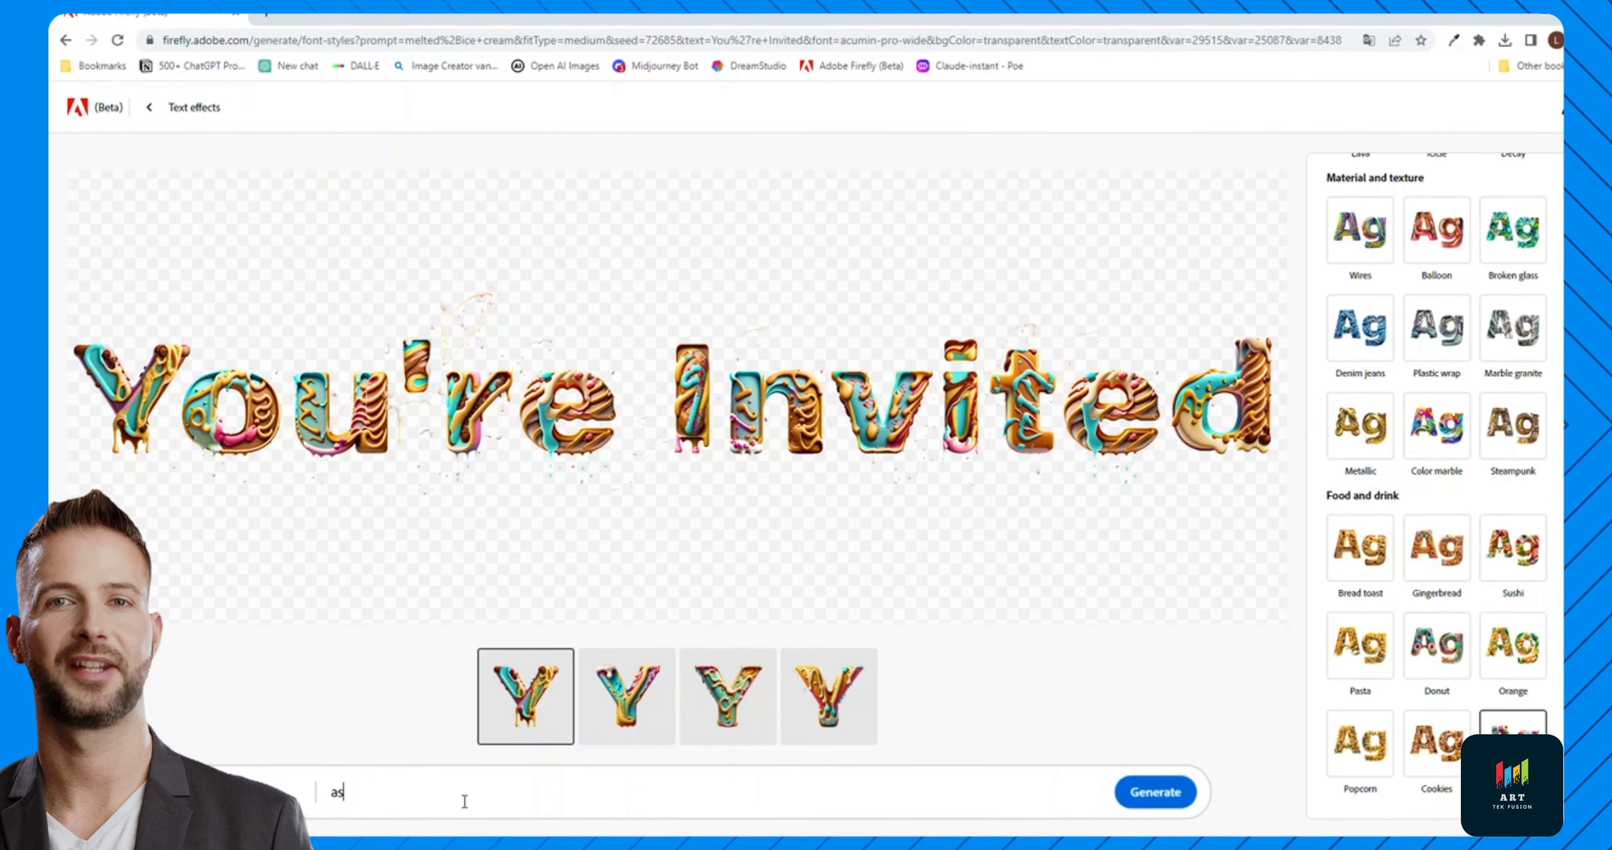
type("tr")
type("onaut")
key("Return")
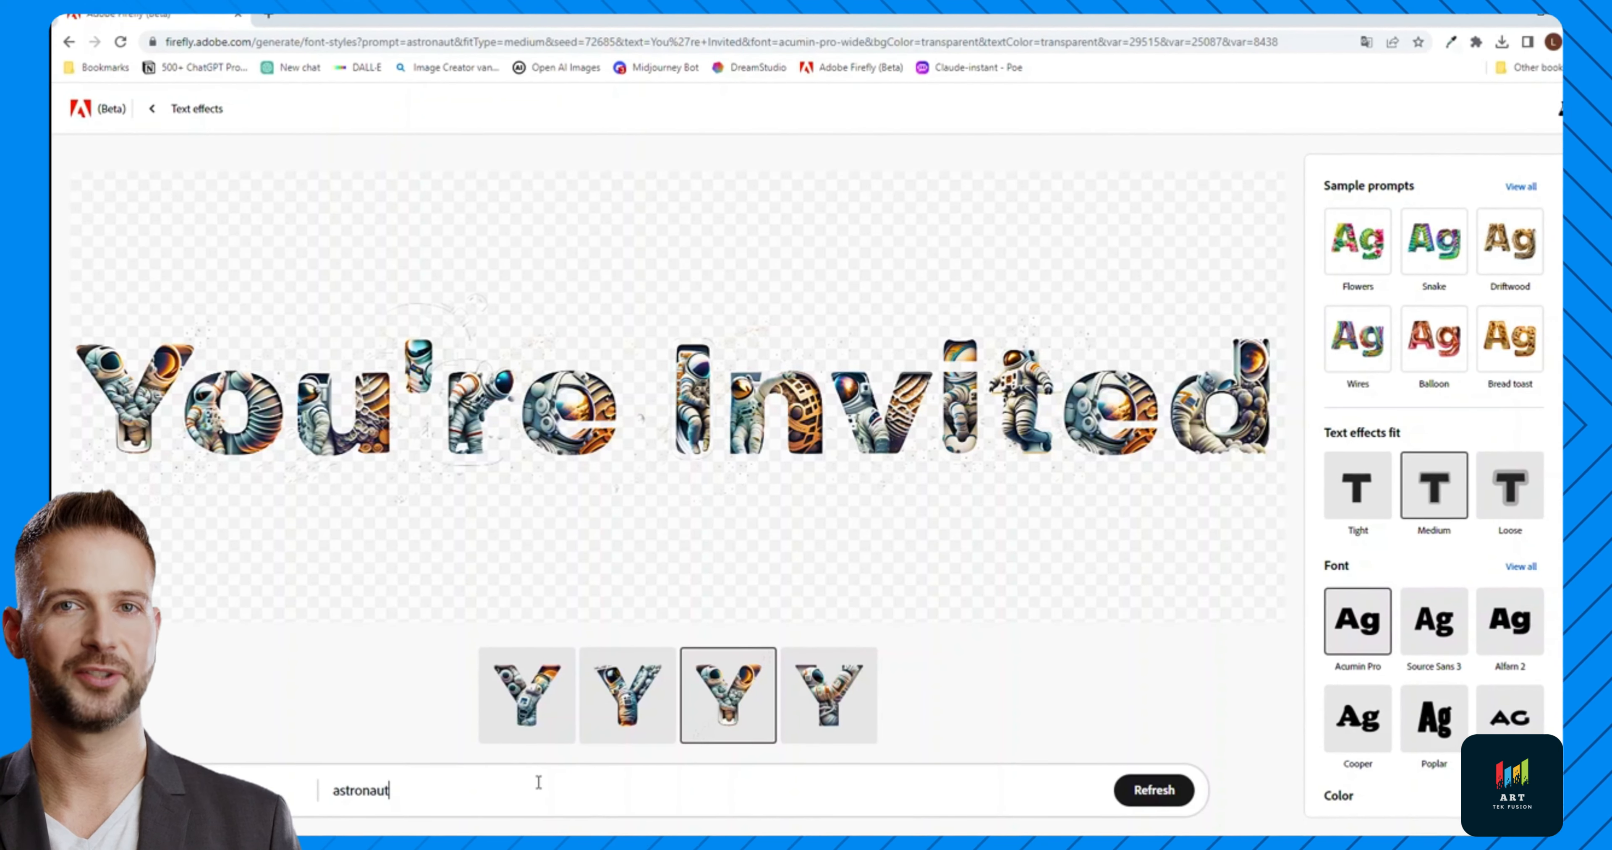
Change the text to SPACE and generate its effect from the prompt "astronaut in a spaceship"
type("in spac")
type("e")
key("Return")
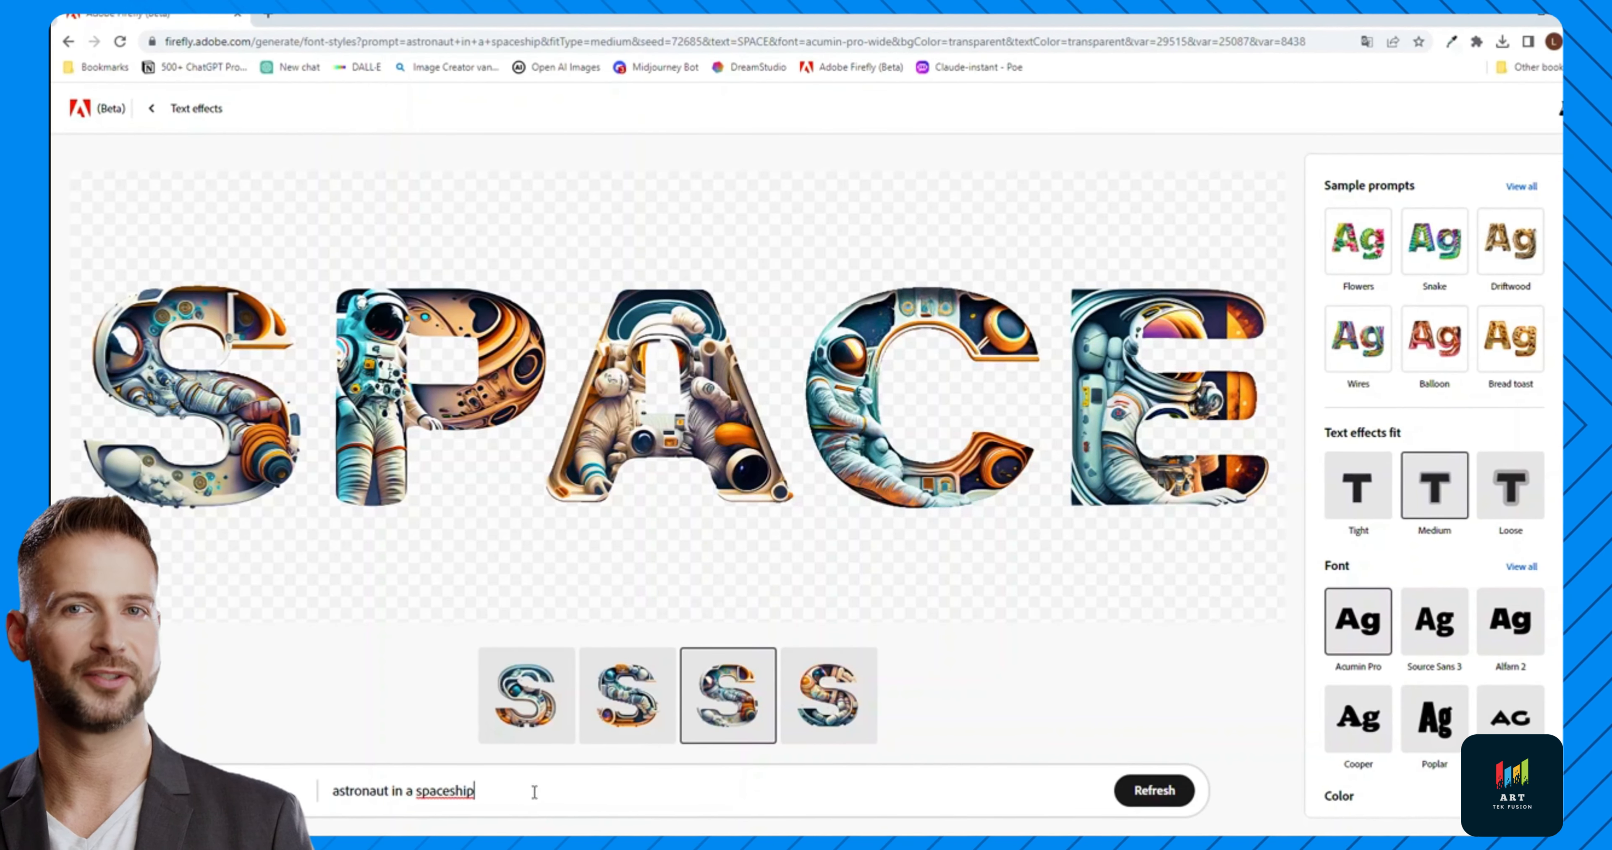
Extend the spaceship prompt with "with the moon in the background" and regenerate the SPACE effect
type("with the")
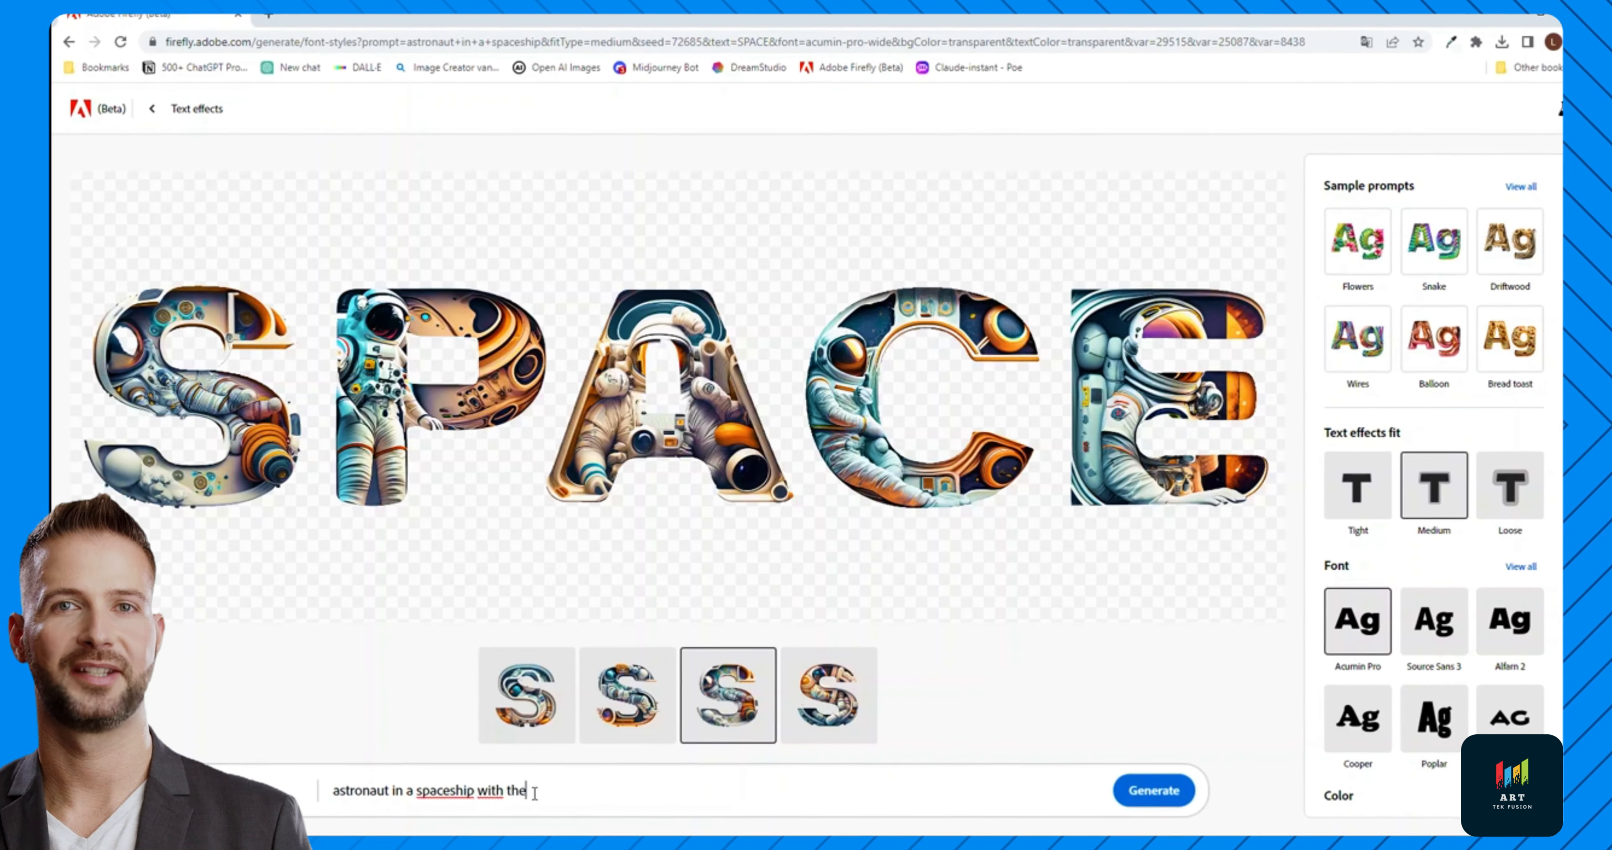
type(" moon in the background")
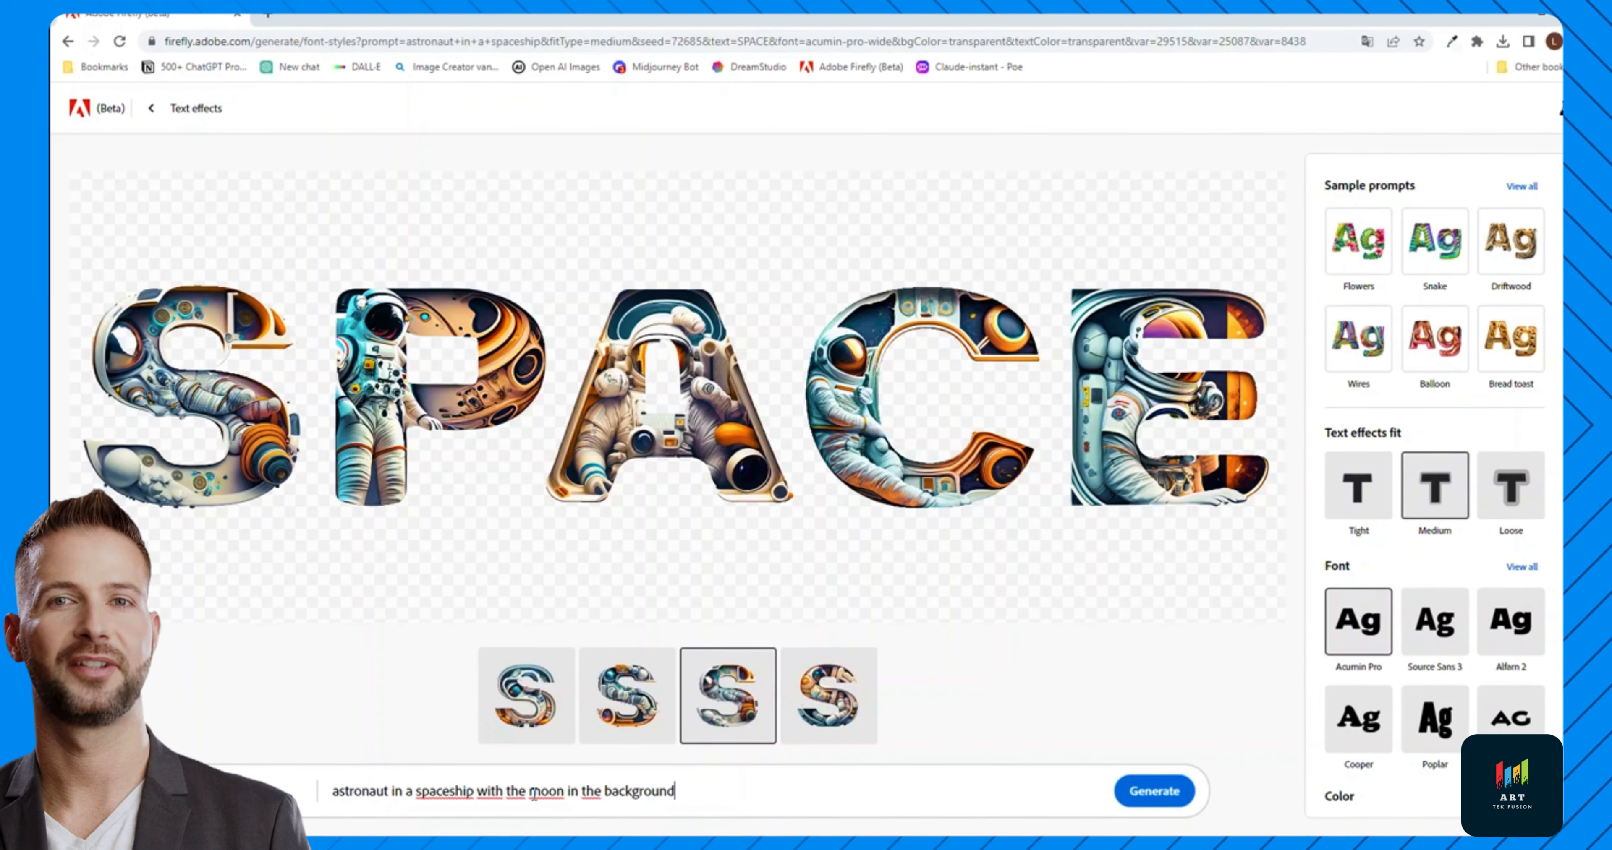
key("Return")
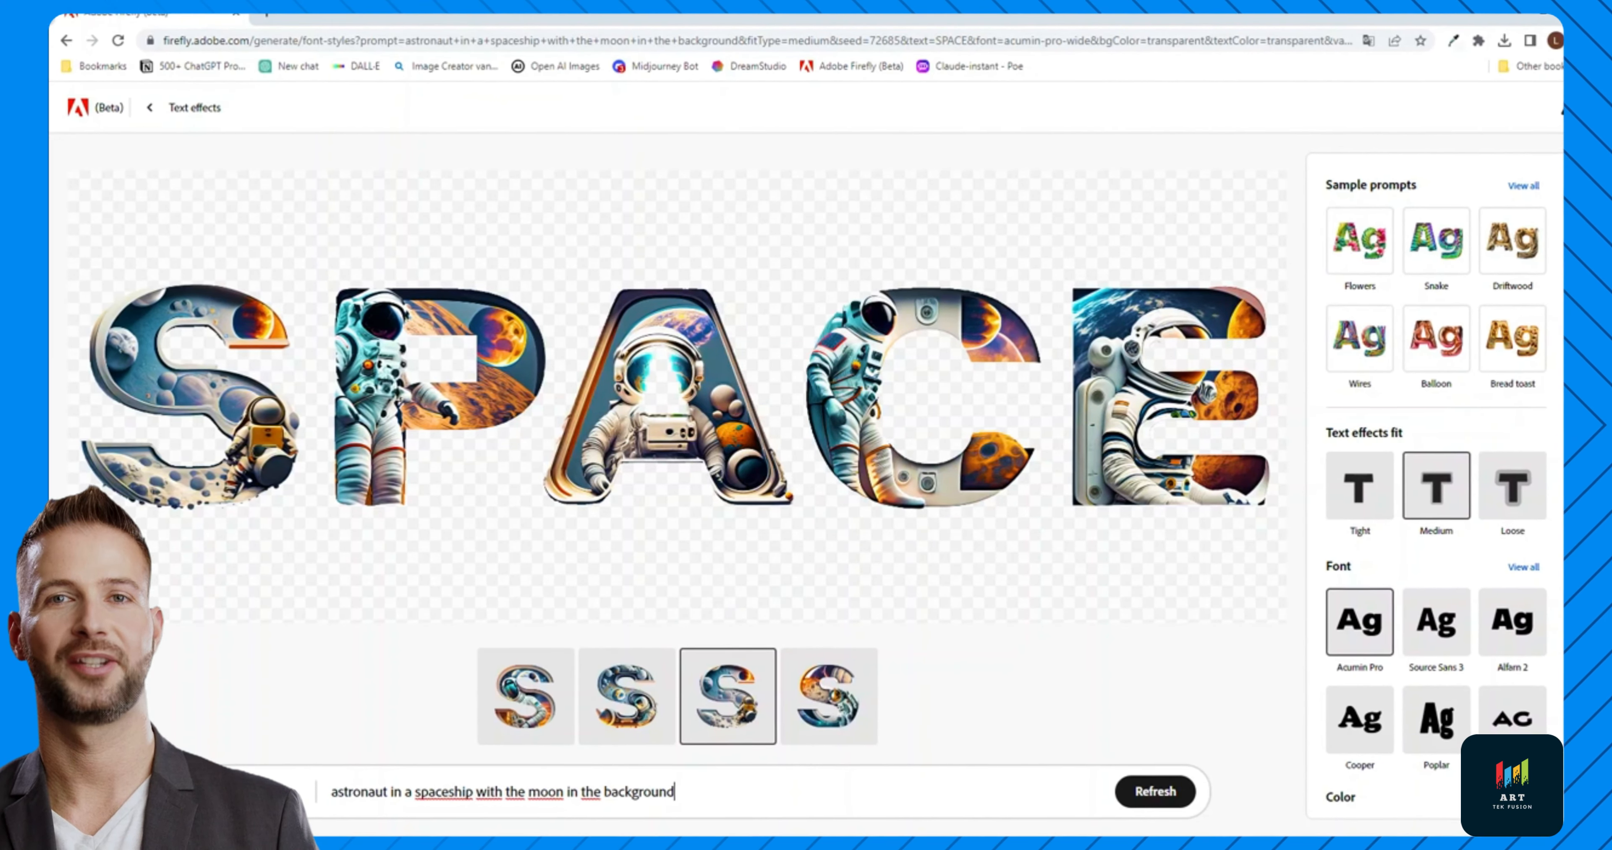
Regenerate the SPACE effect with "monkey" added before astronaut in the prompt, and again with "holding a banana" added after it
left_click(338, 790)
type("monkey")
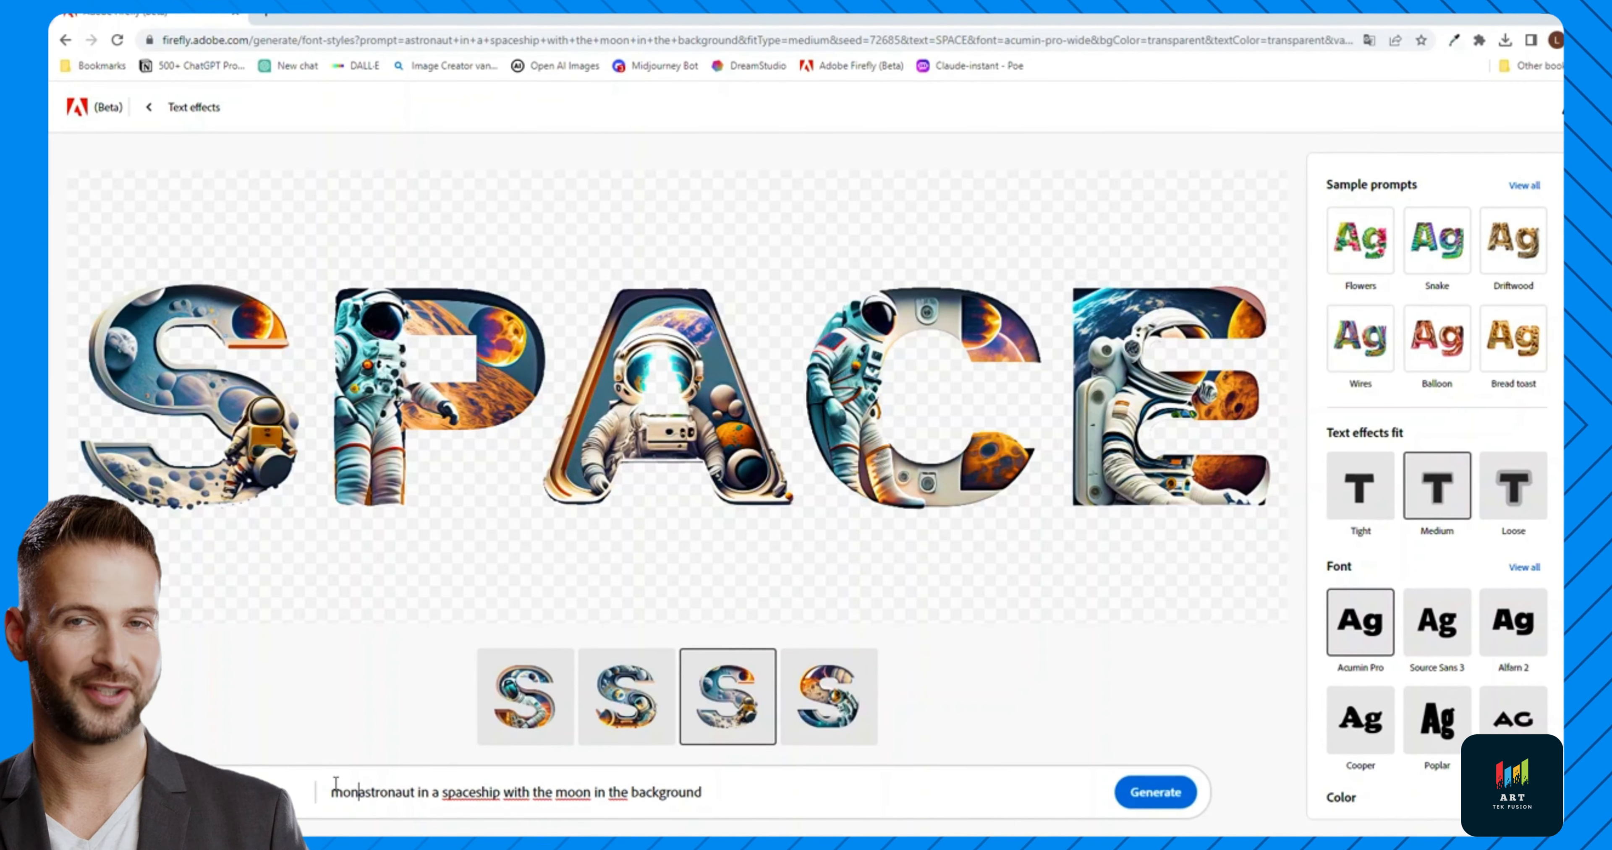
key("Return")
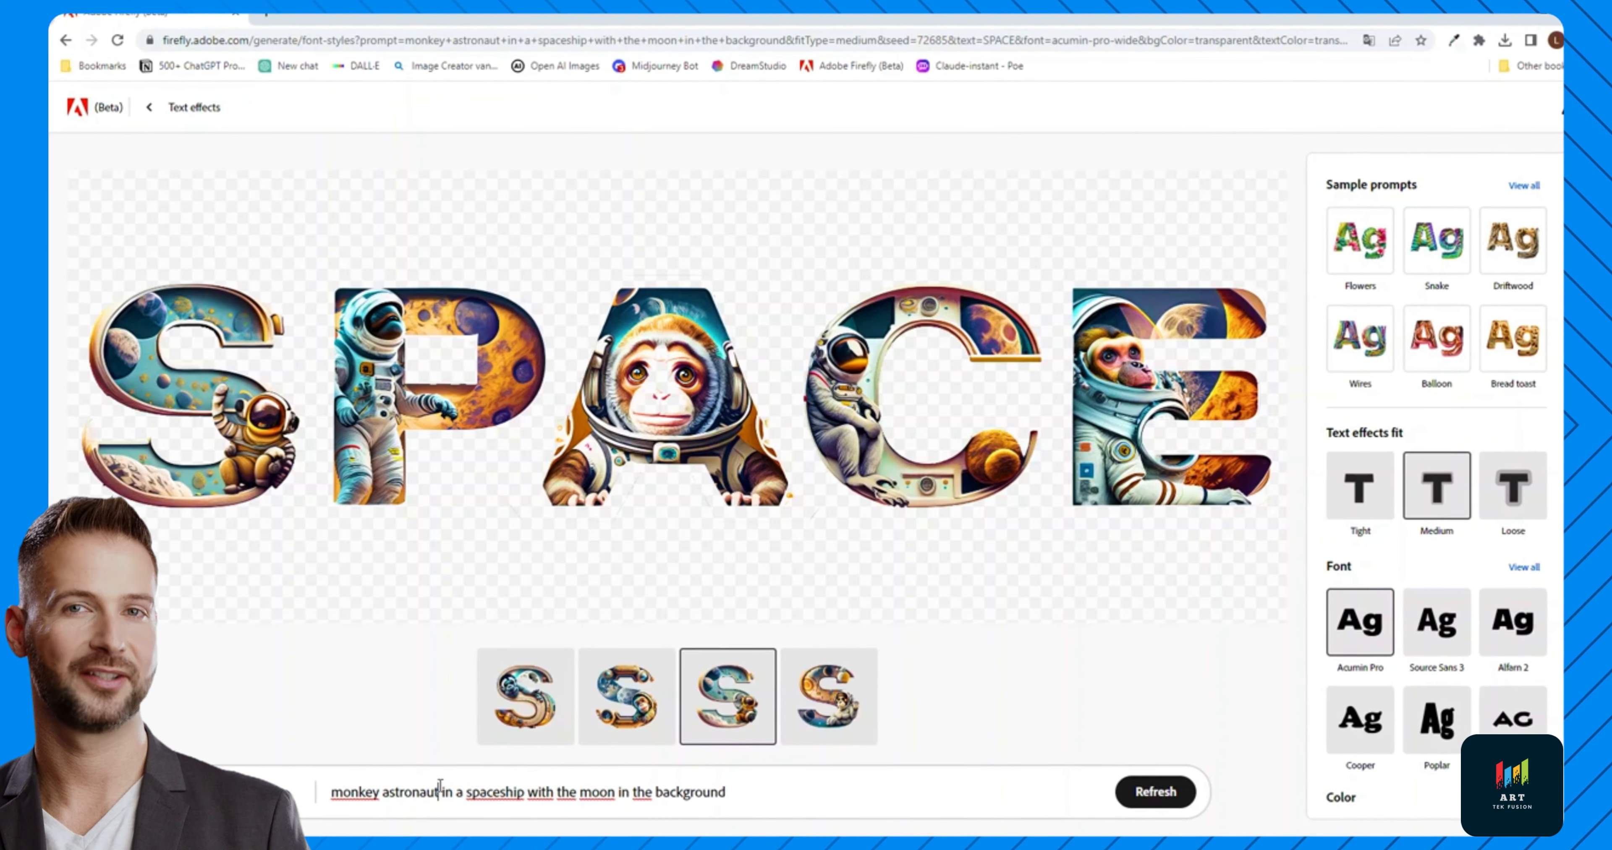
type("banana")
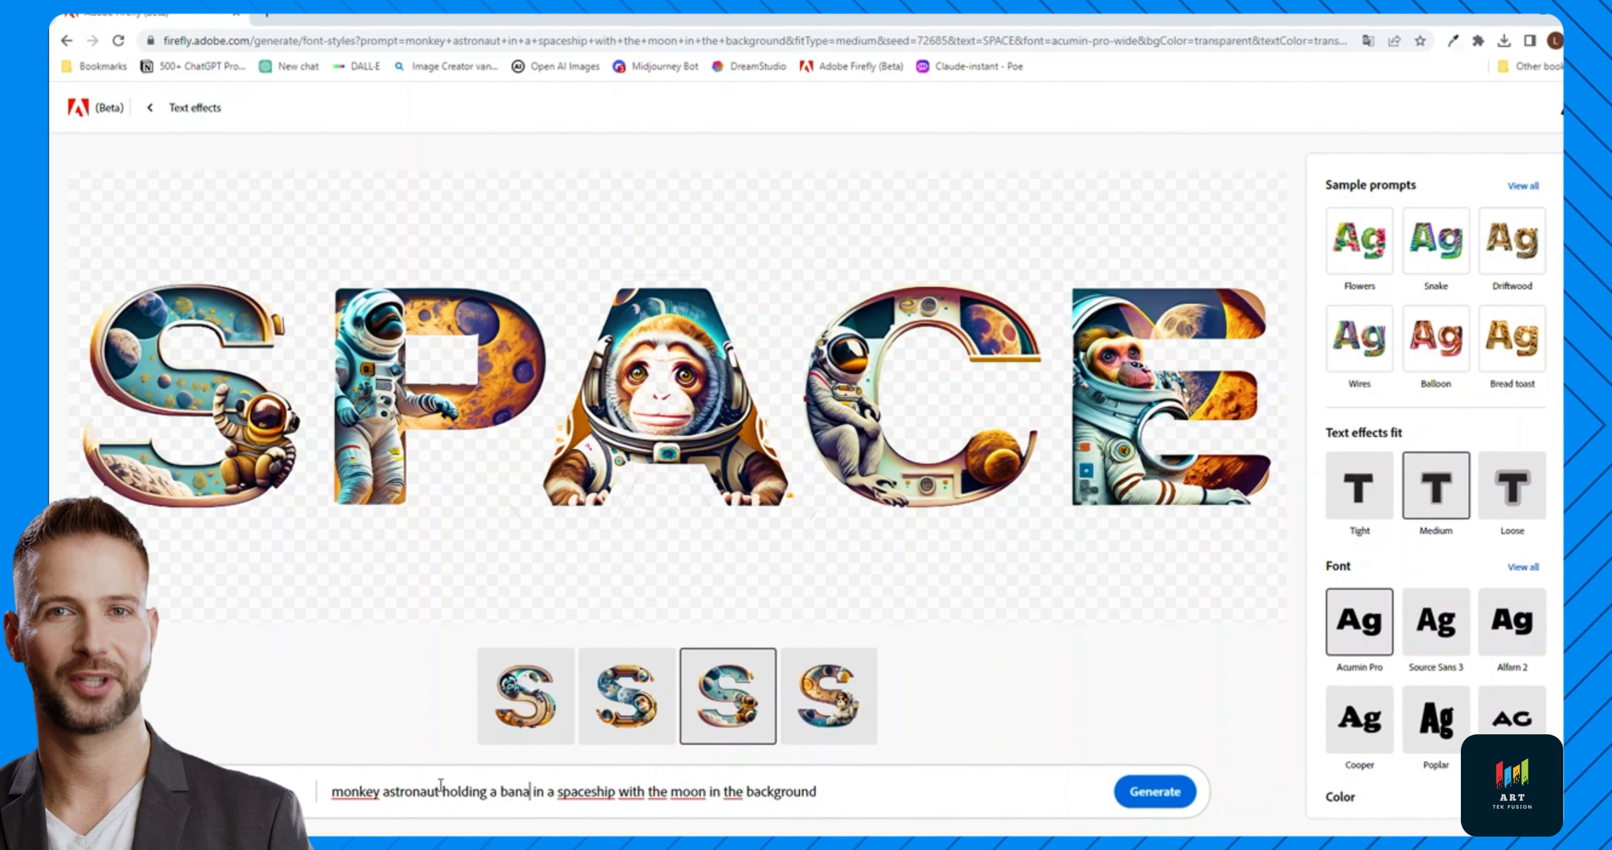
key("Return")
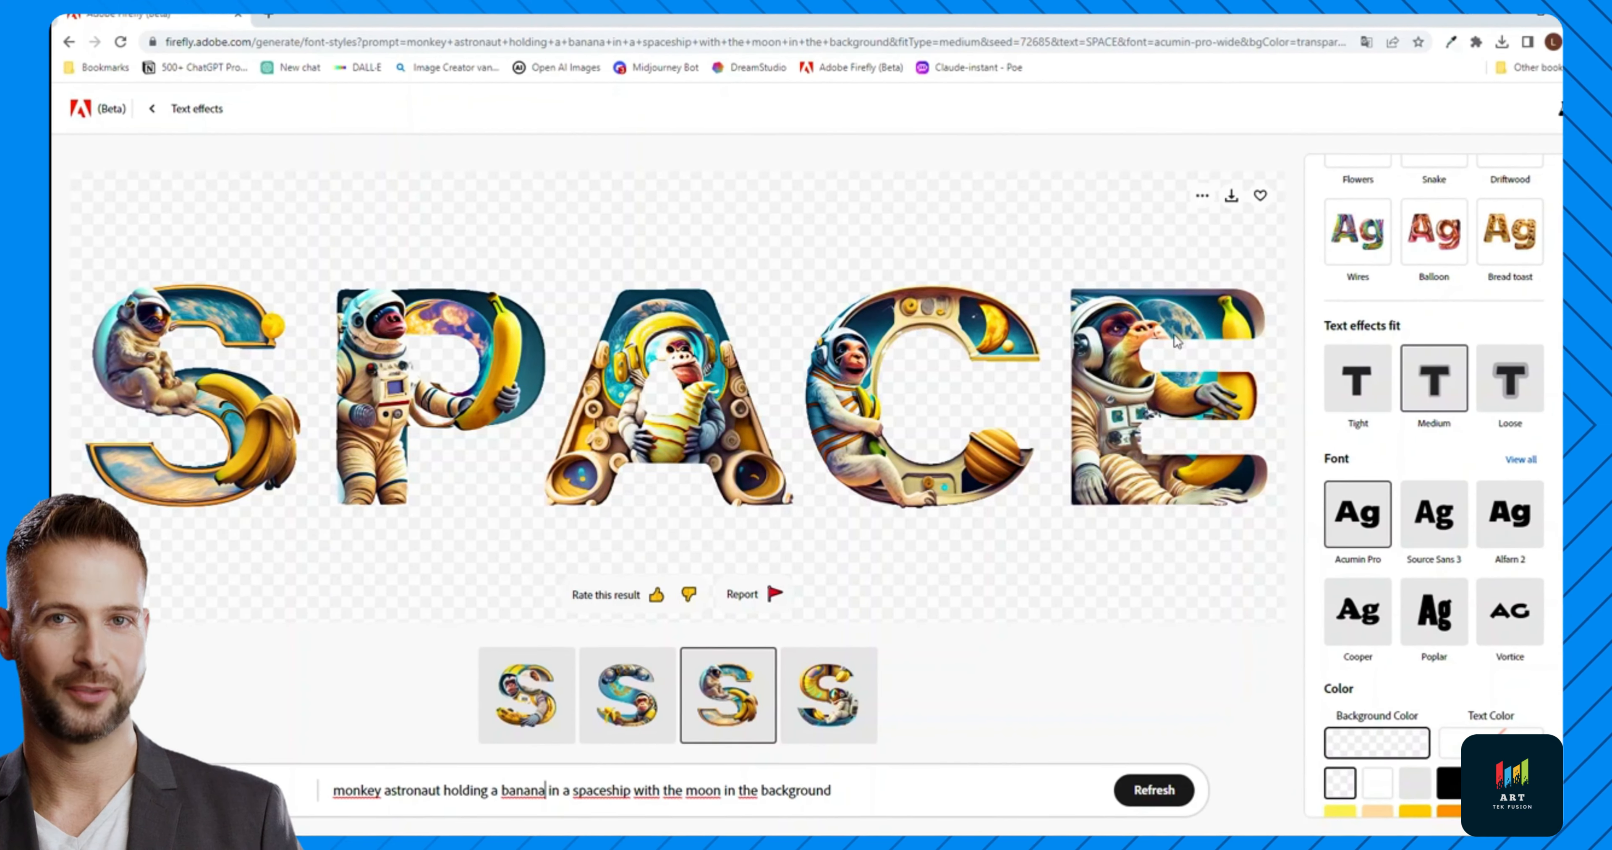
Try the Tight text effects fit on the SPACE text and set the fit to Loose
scroll(1500, 460, "up", 2)
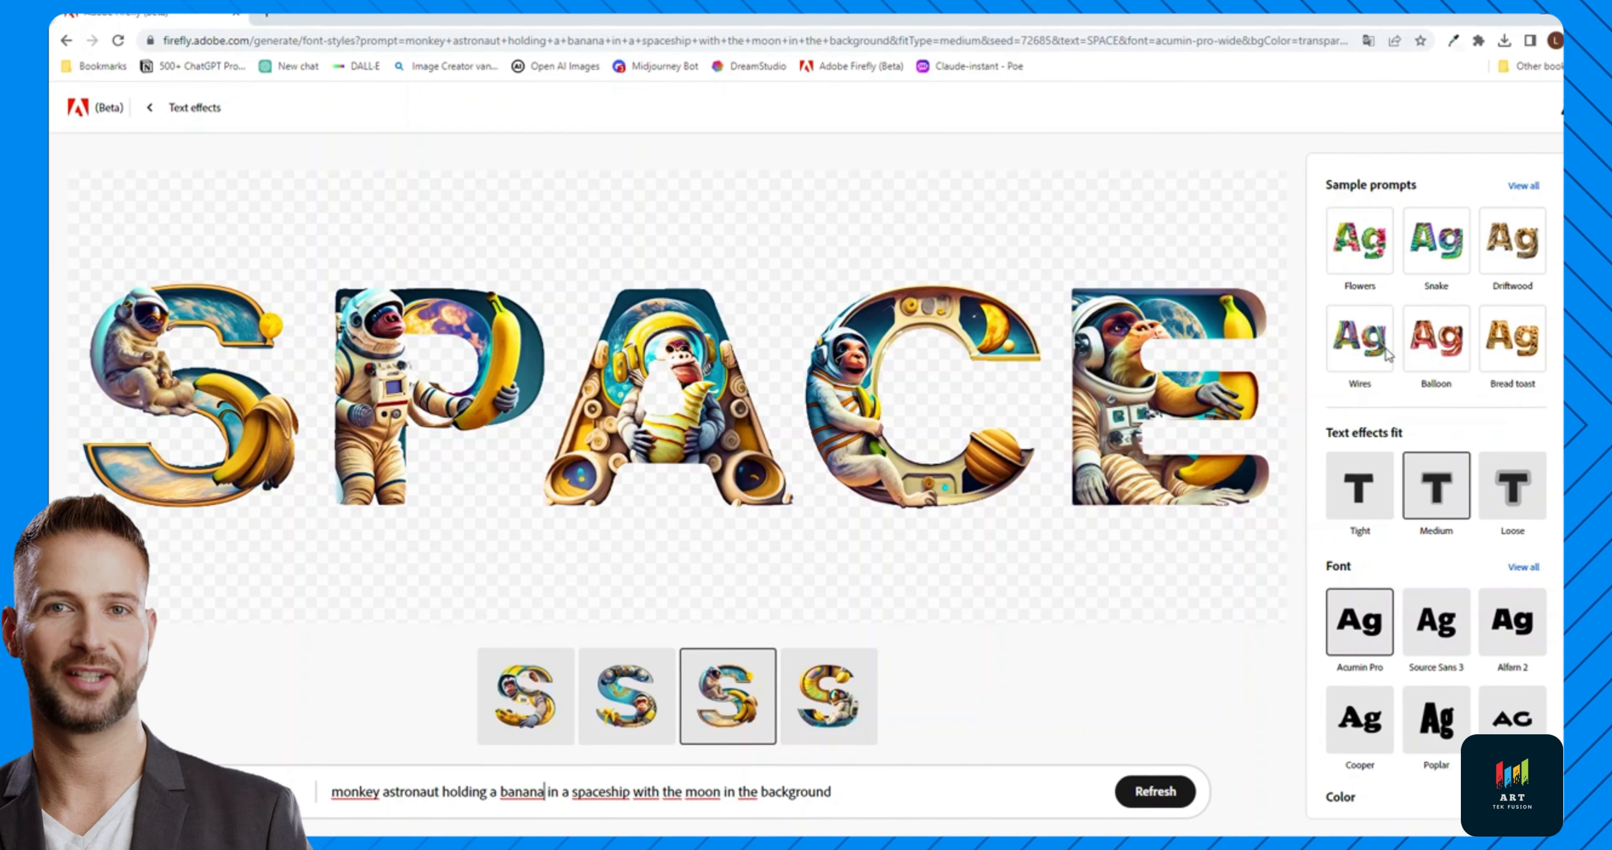
scroll(1473, 369, "down", 3)
scroll(1496, 490, "up", 3)
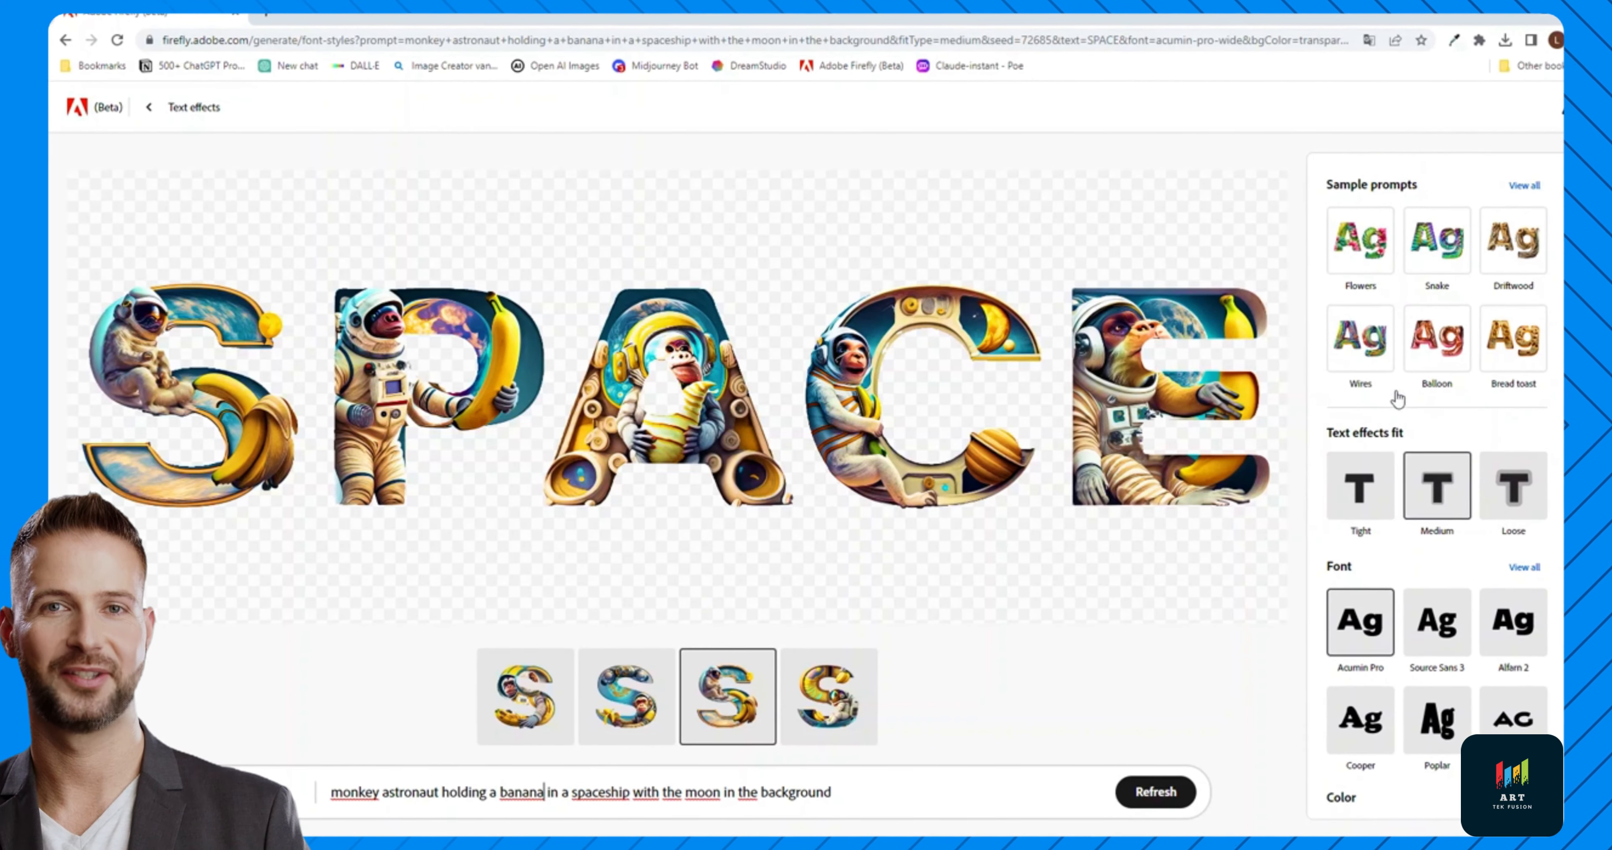
left_click_drag(1324, 433, 1406, 432)
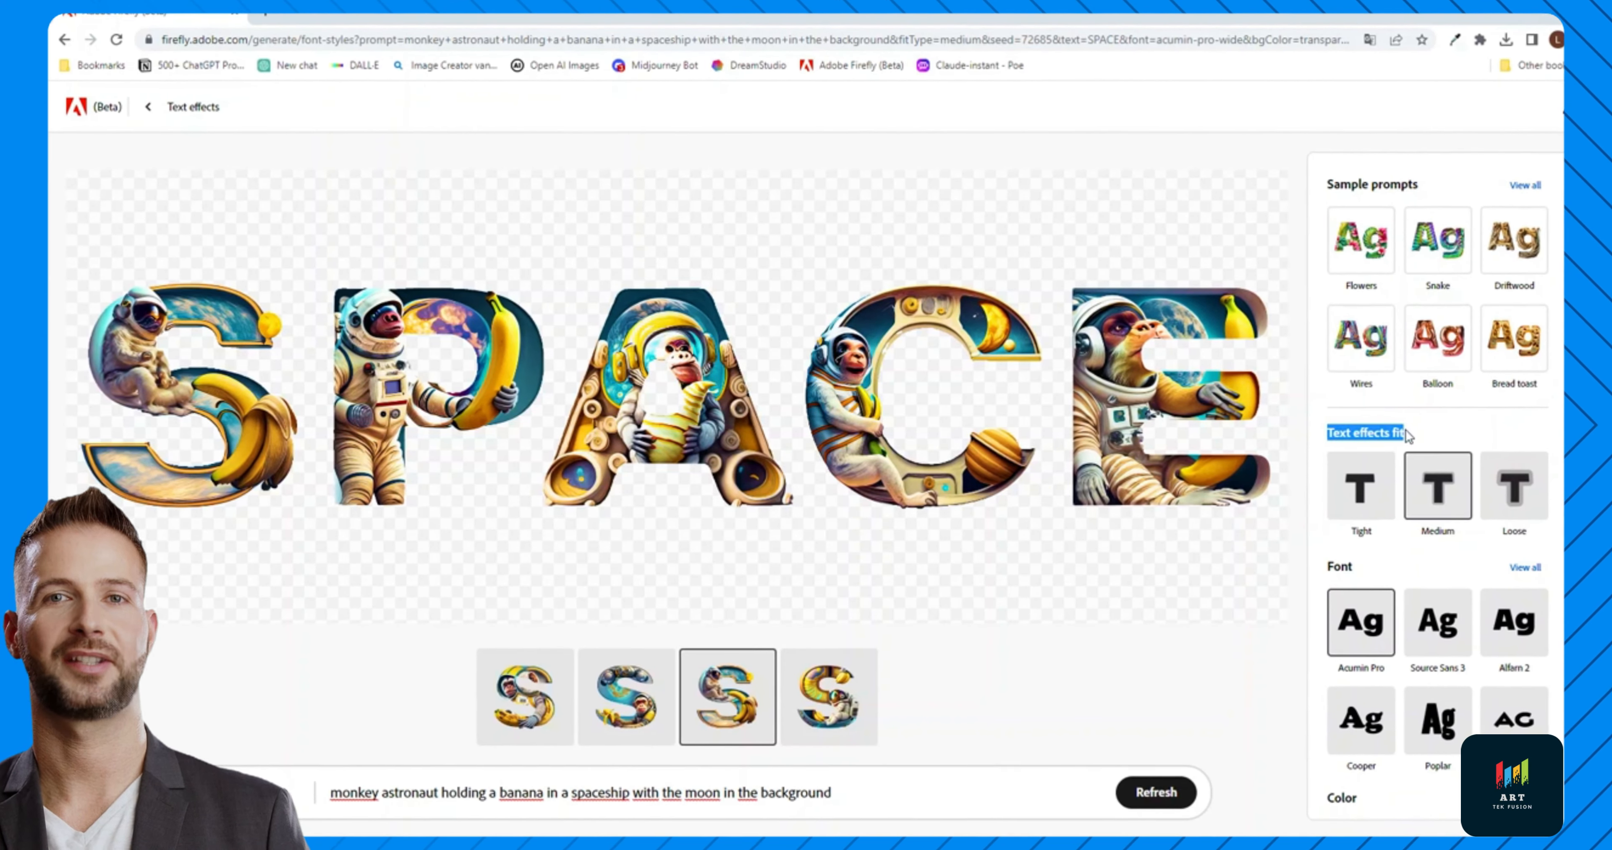
left_click(1406, 432)
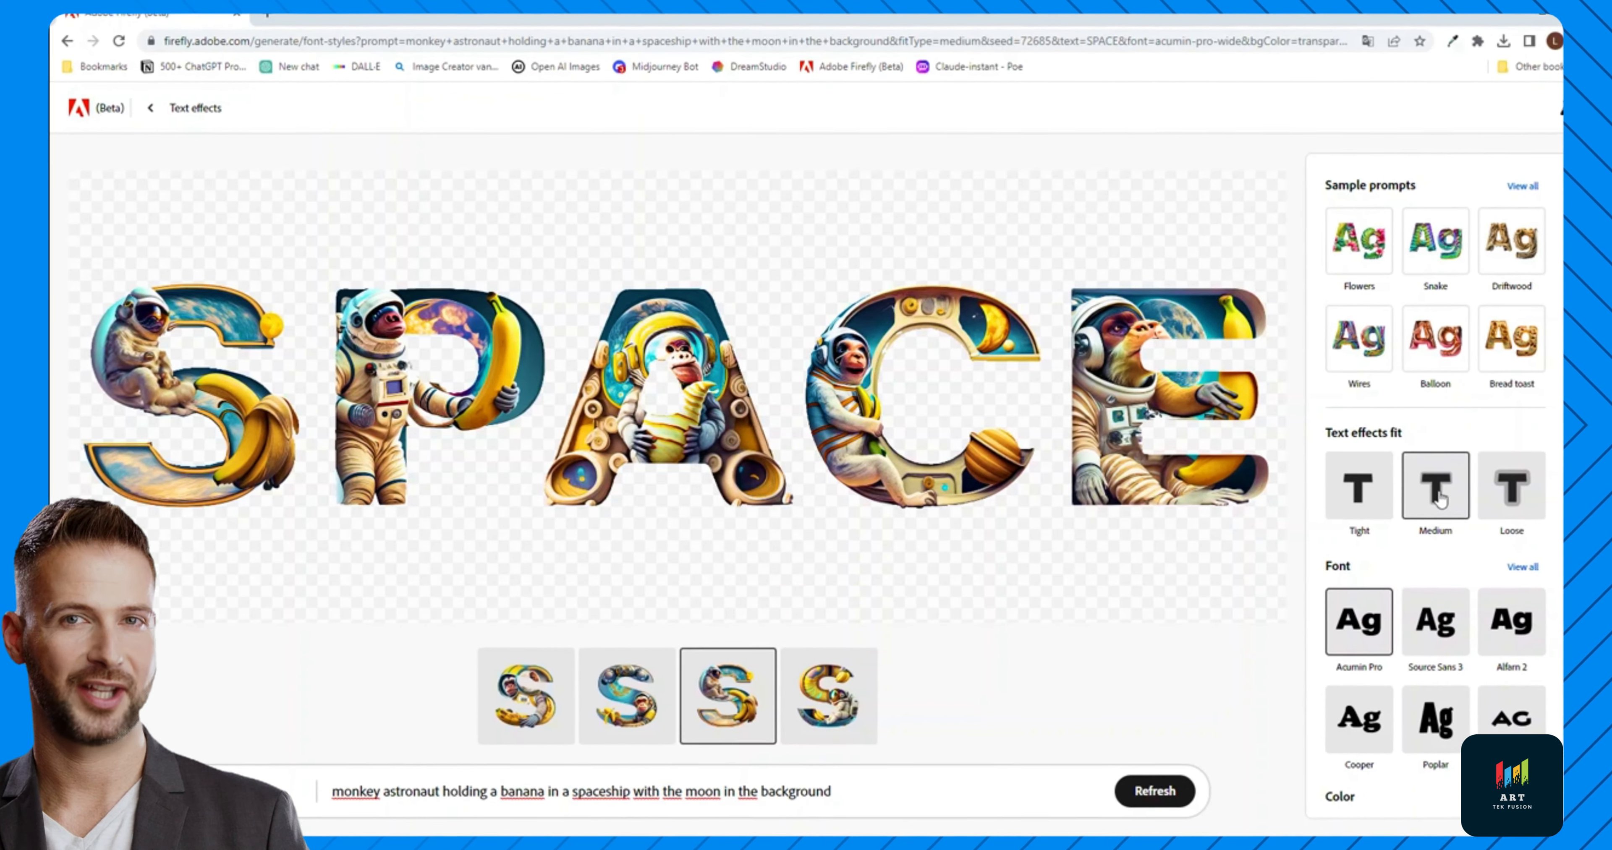
left_click(1356, 491)
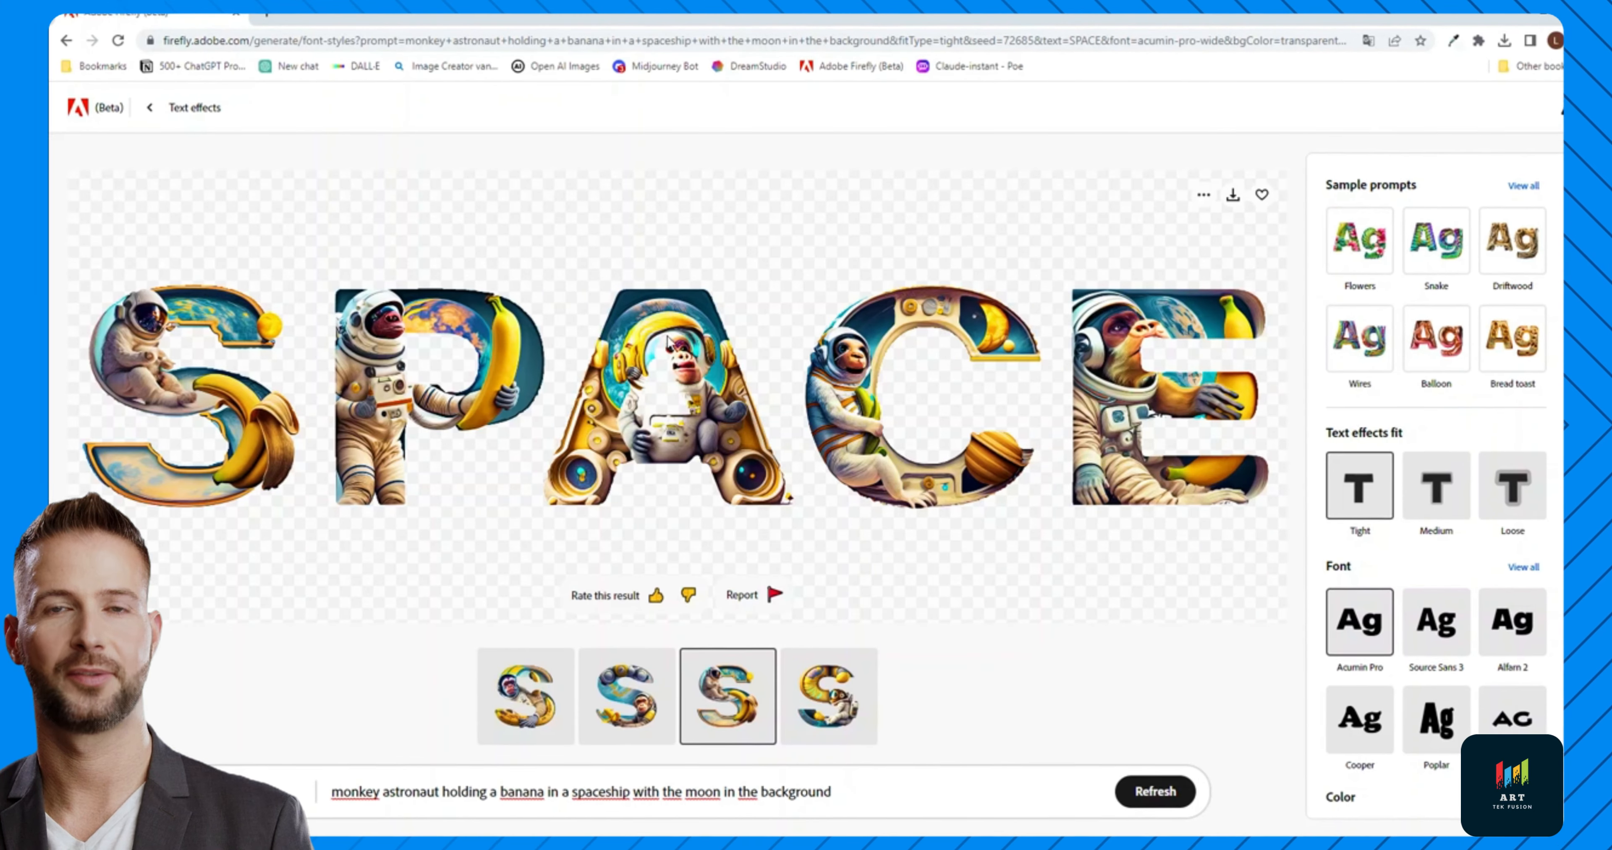
left_click(1511, 486)
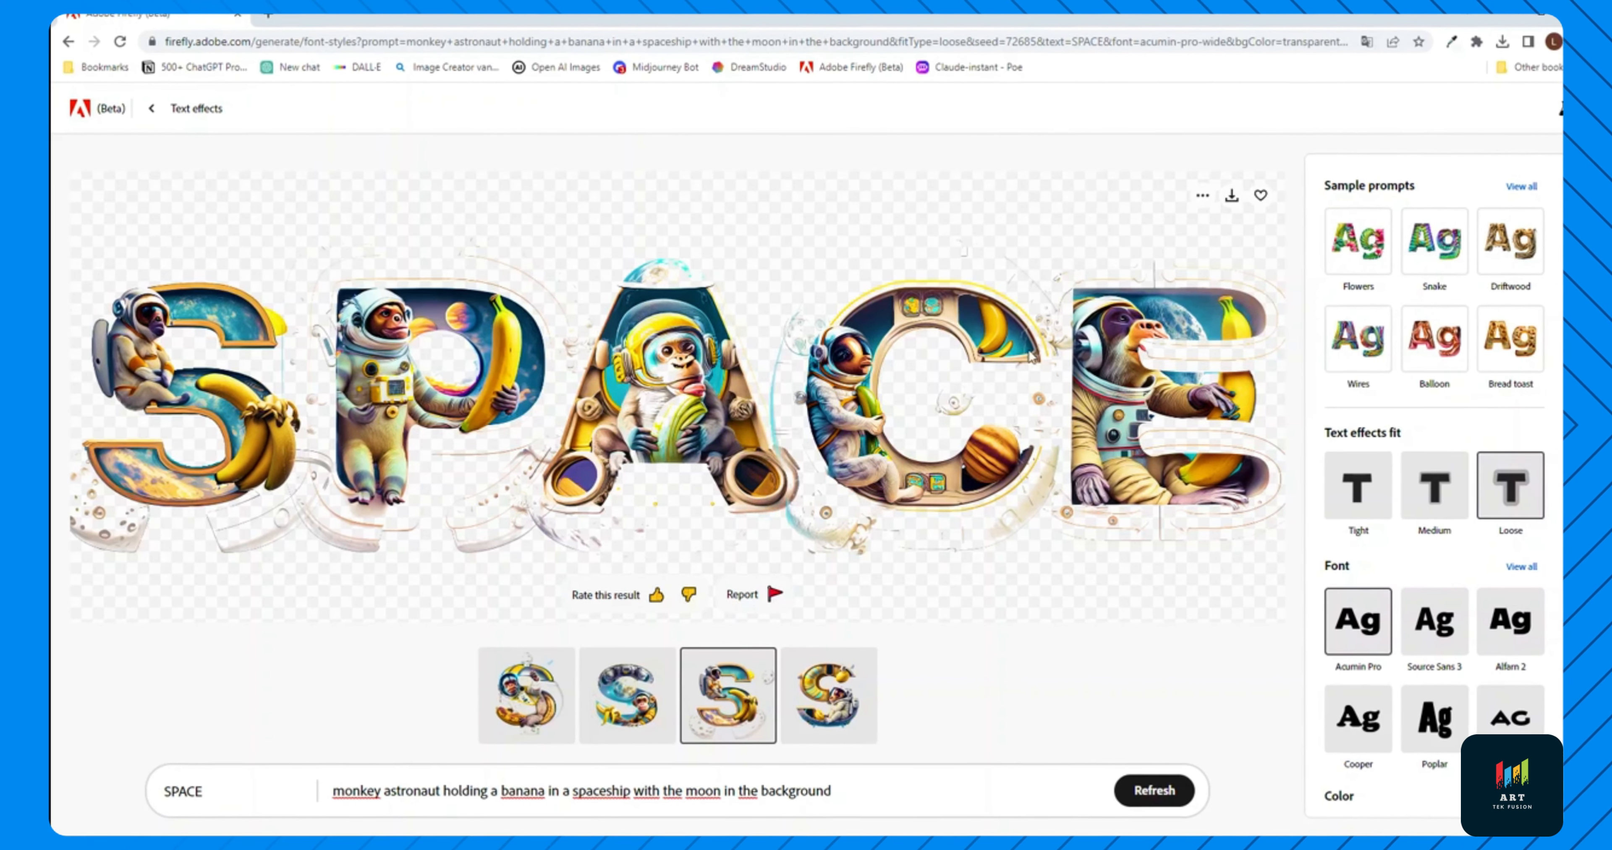
Set the background color behind the SPACE text to white
scroll(1475, 480, "down", 3)
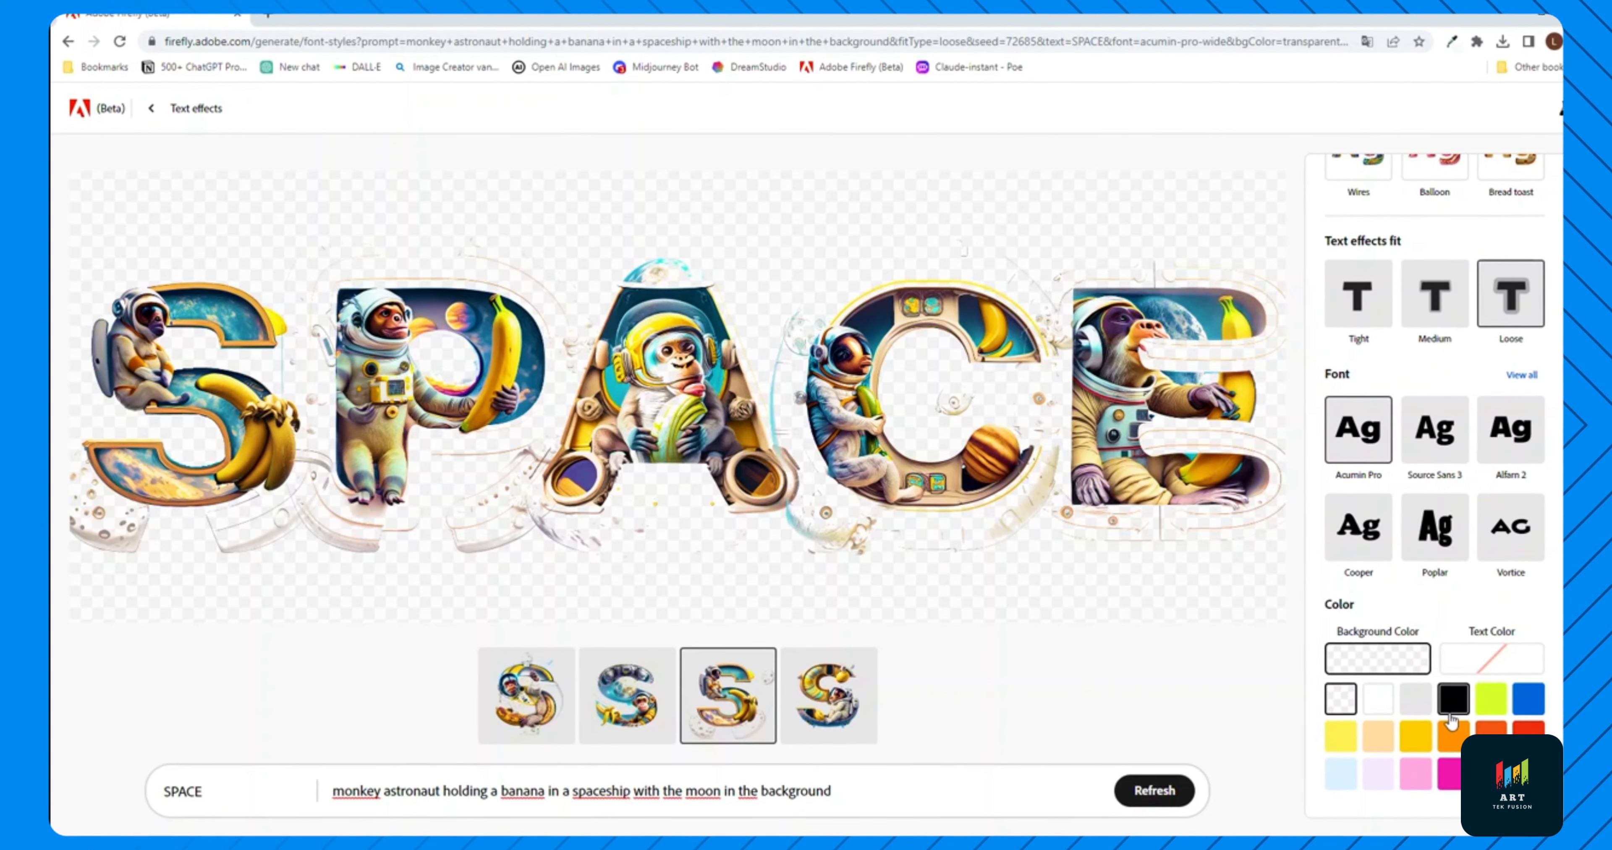
scroll(1370, 682, "up", 2)
left_click(1381, 803)
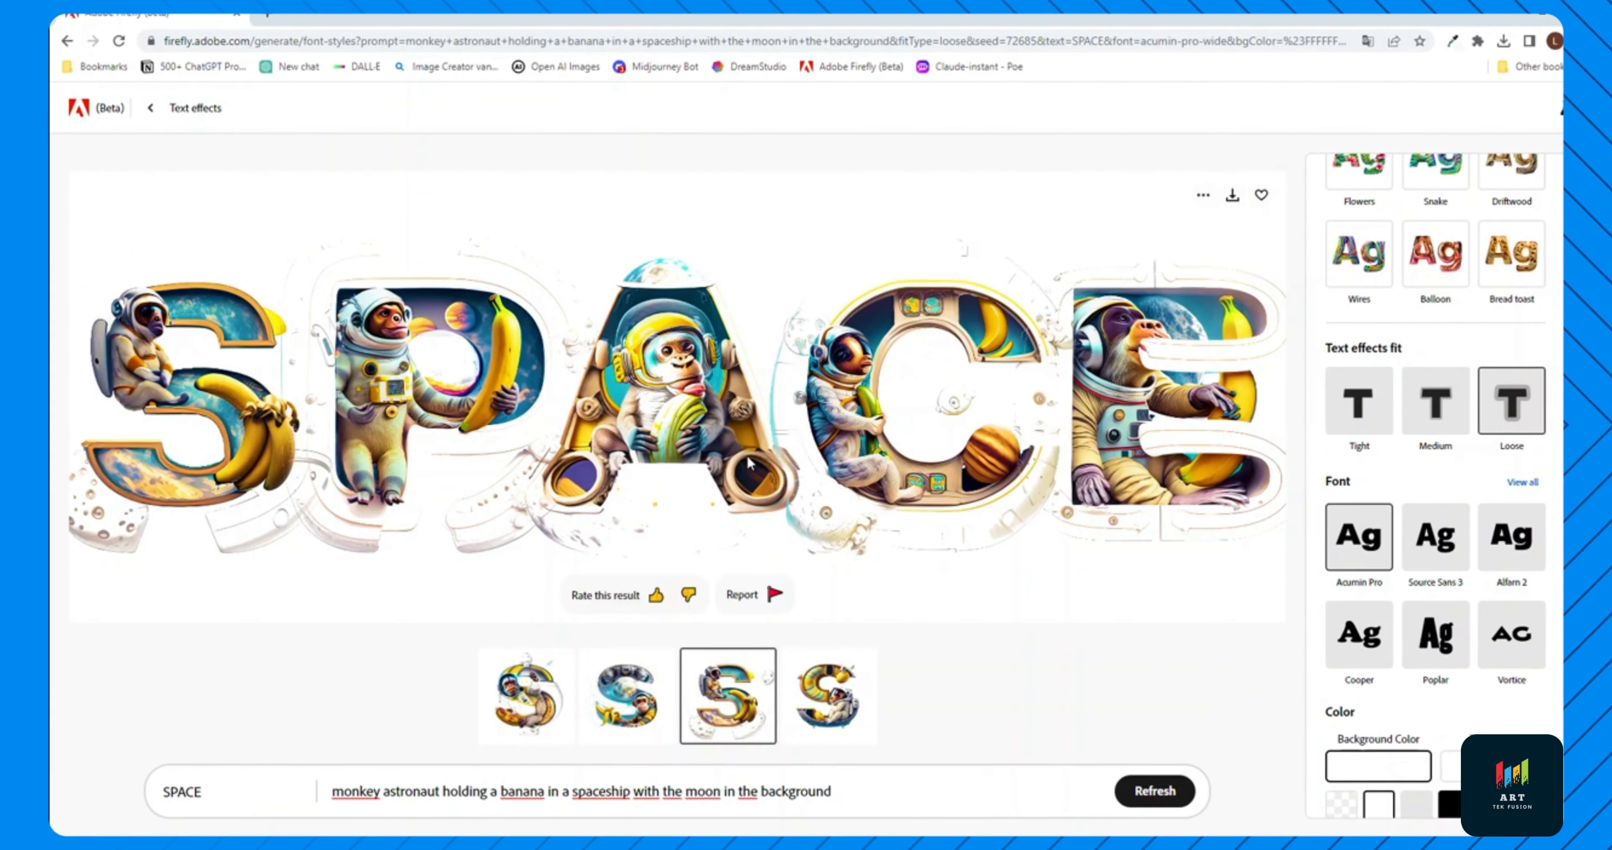
scroll(1475, 595, "down", 2)
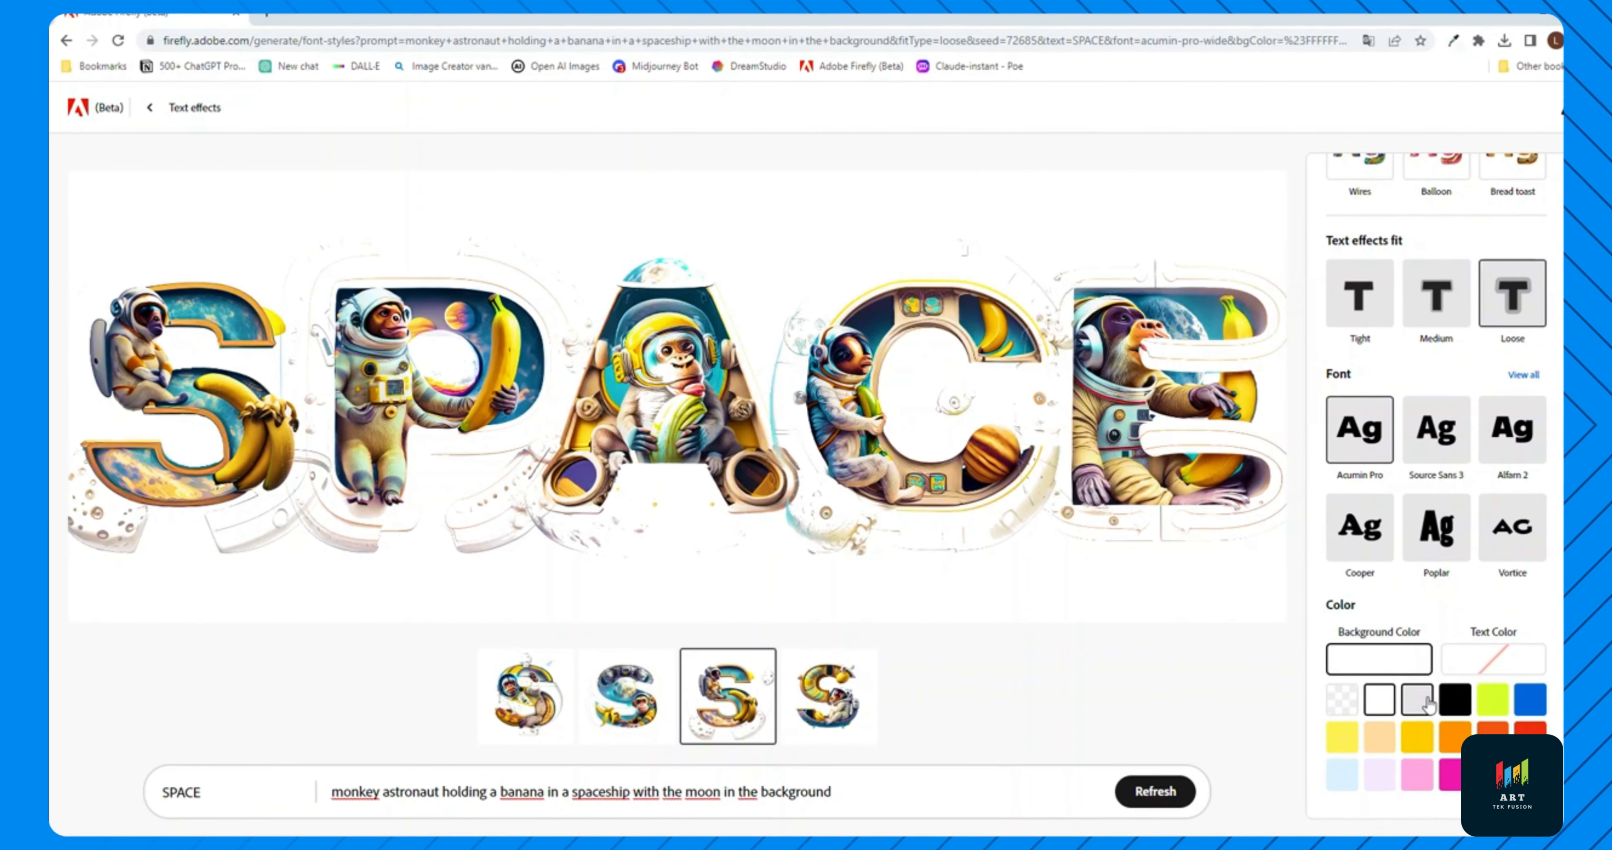
Try light gray and black background colors behind the SPACE text and return the background to white
left_click(1416, 699)
left_click(1455, 701)
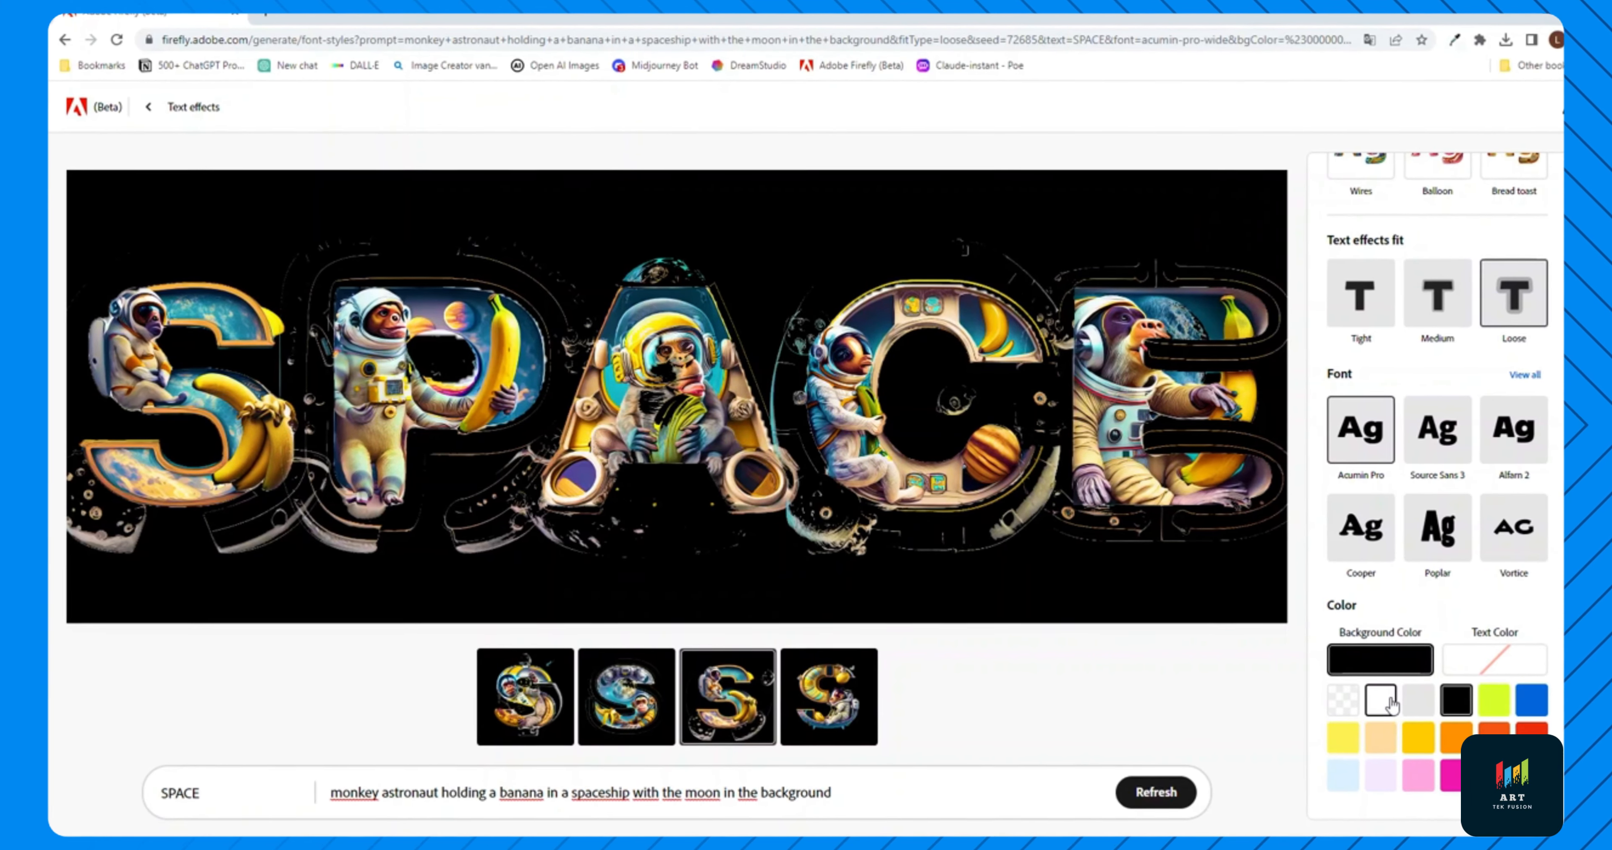
left_click(1377, 698)
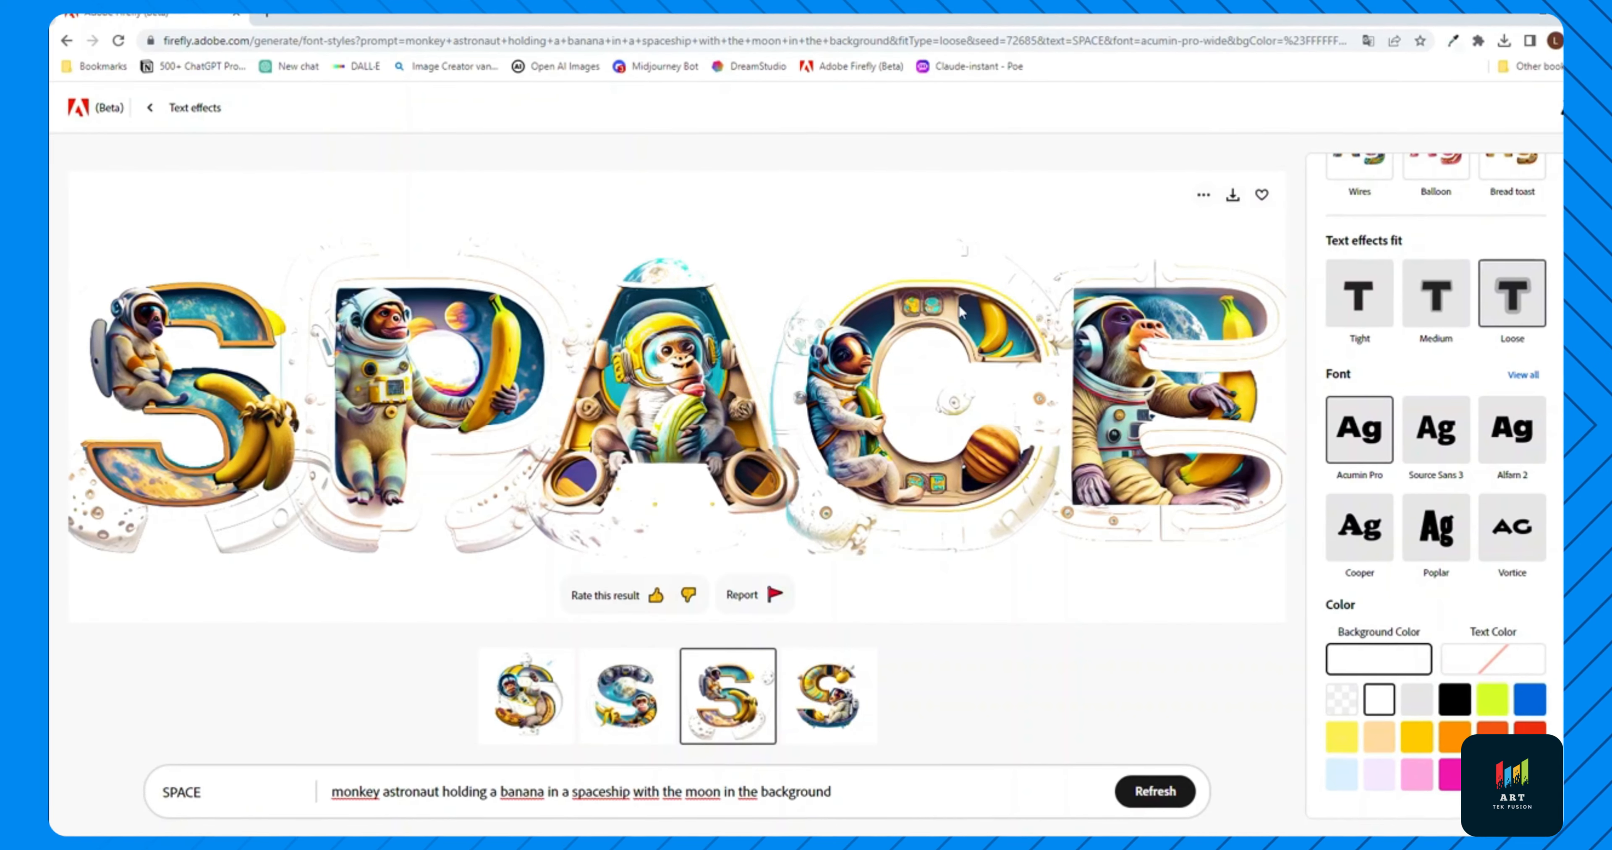
Compare the Medium and Loose text effects fits on the SPACE text and leave the fit on Medium
scroll(1467, 398, "up", 3)
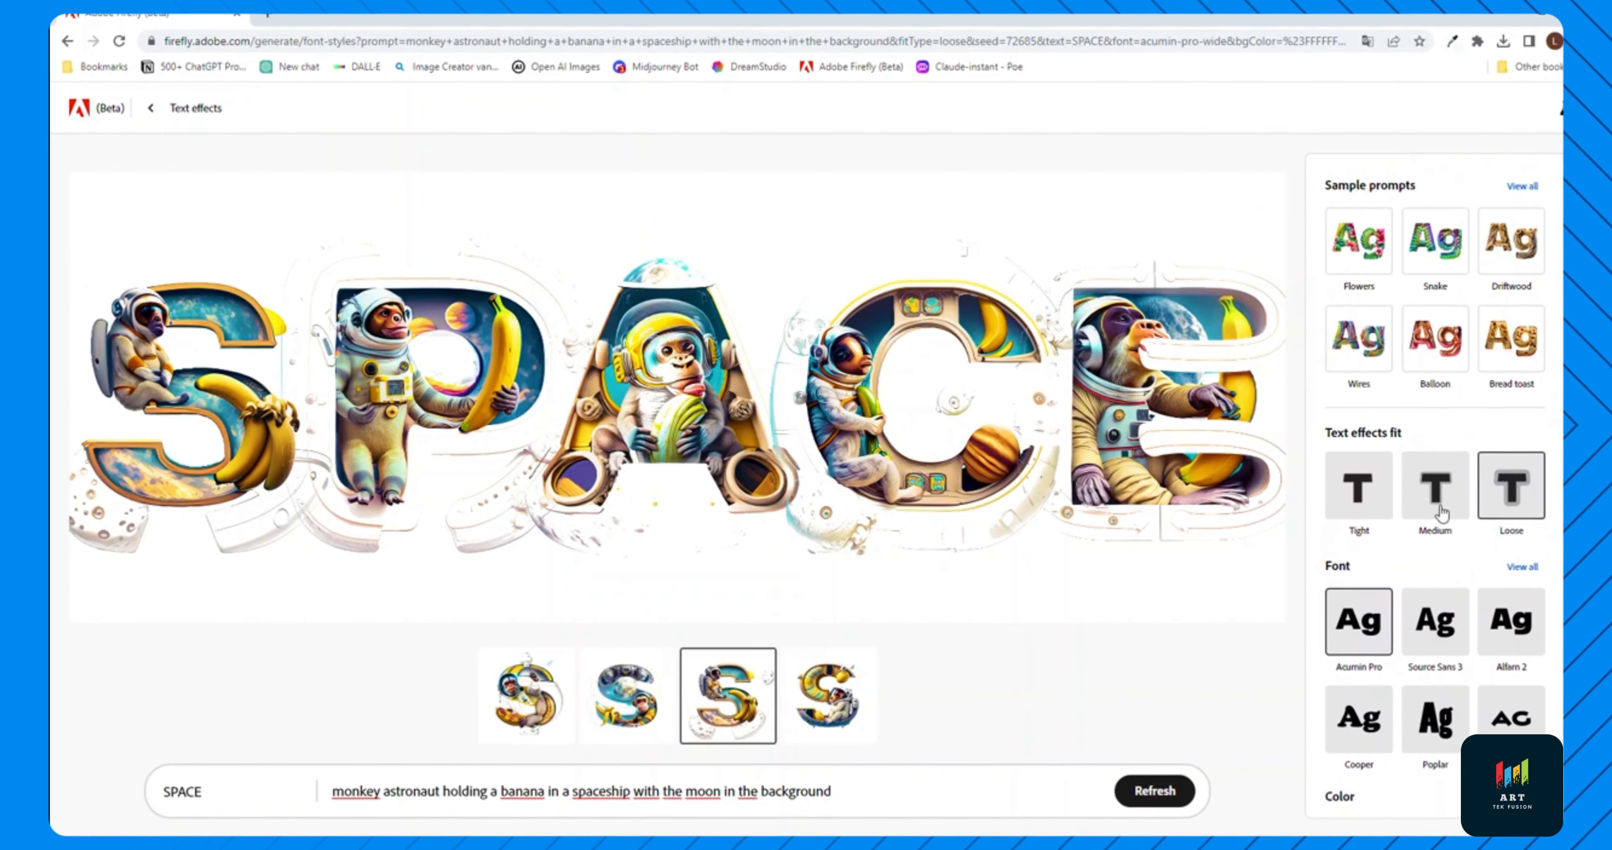
left_click(1437, 486)
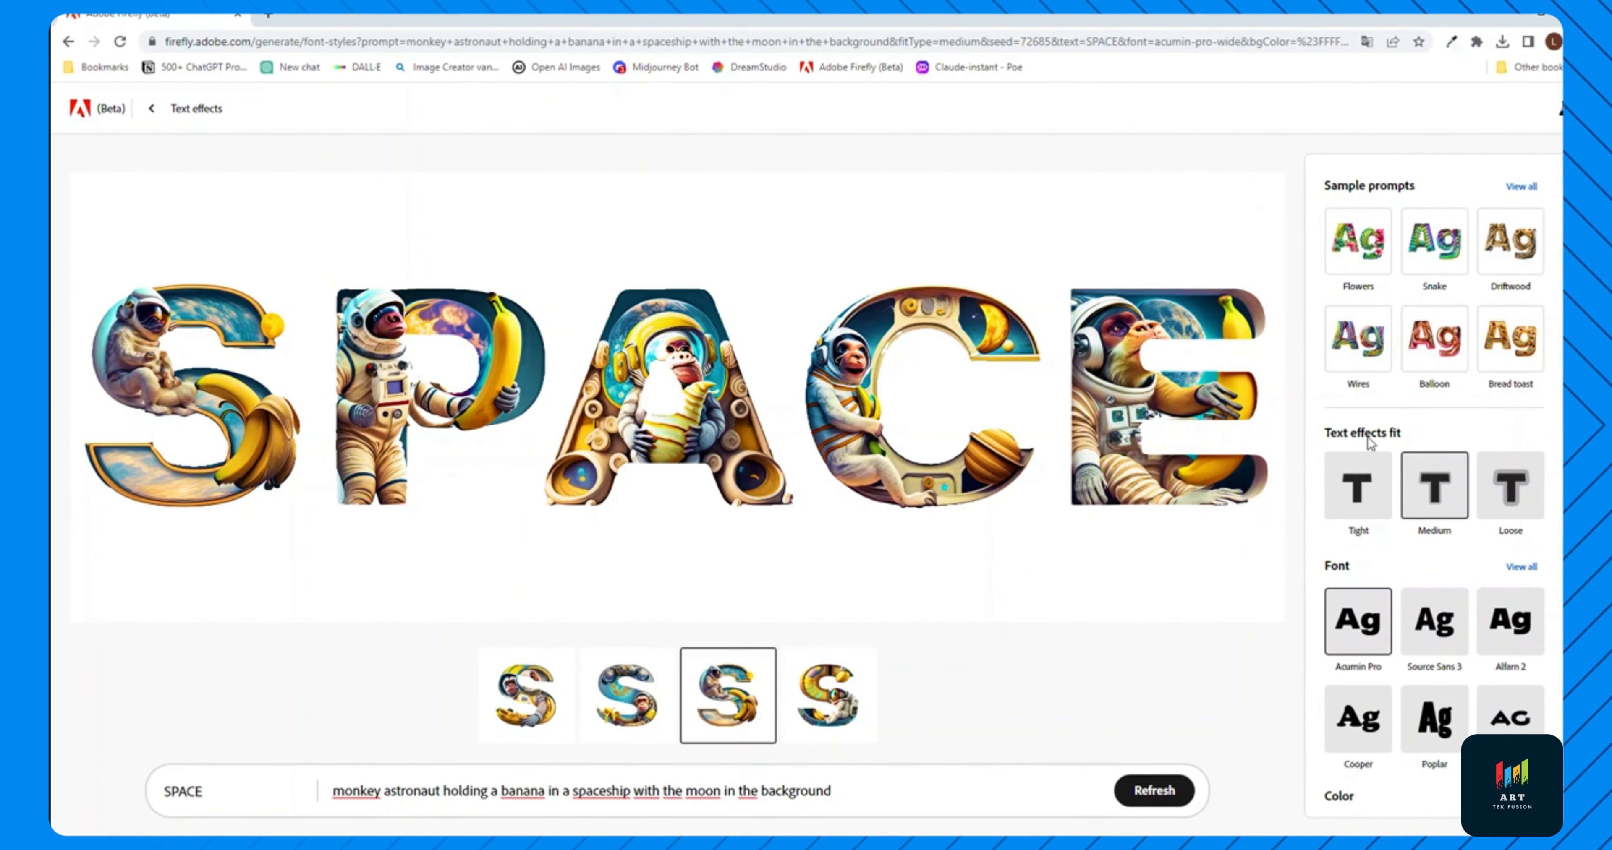
left_click(1507, 489)
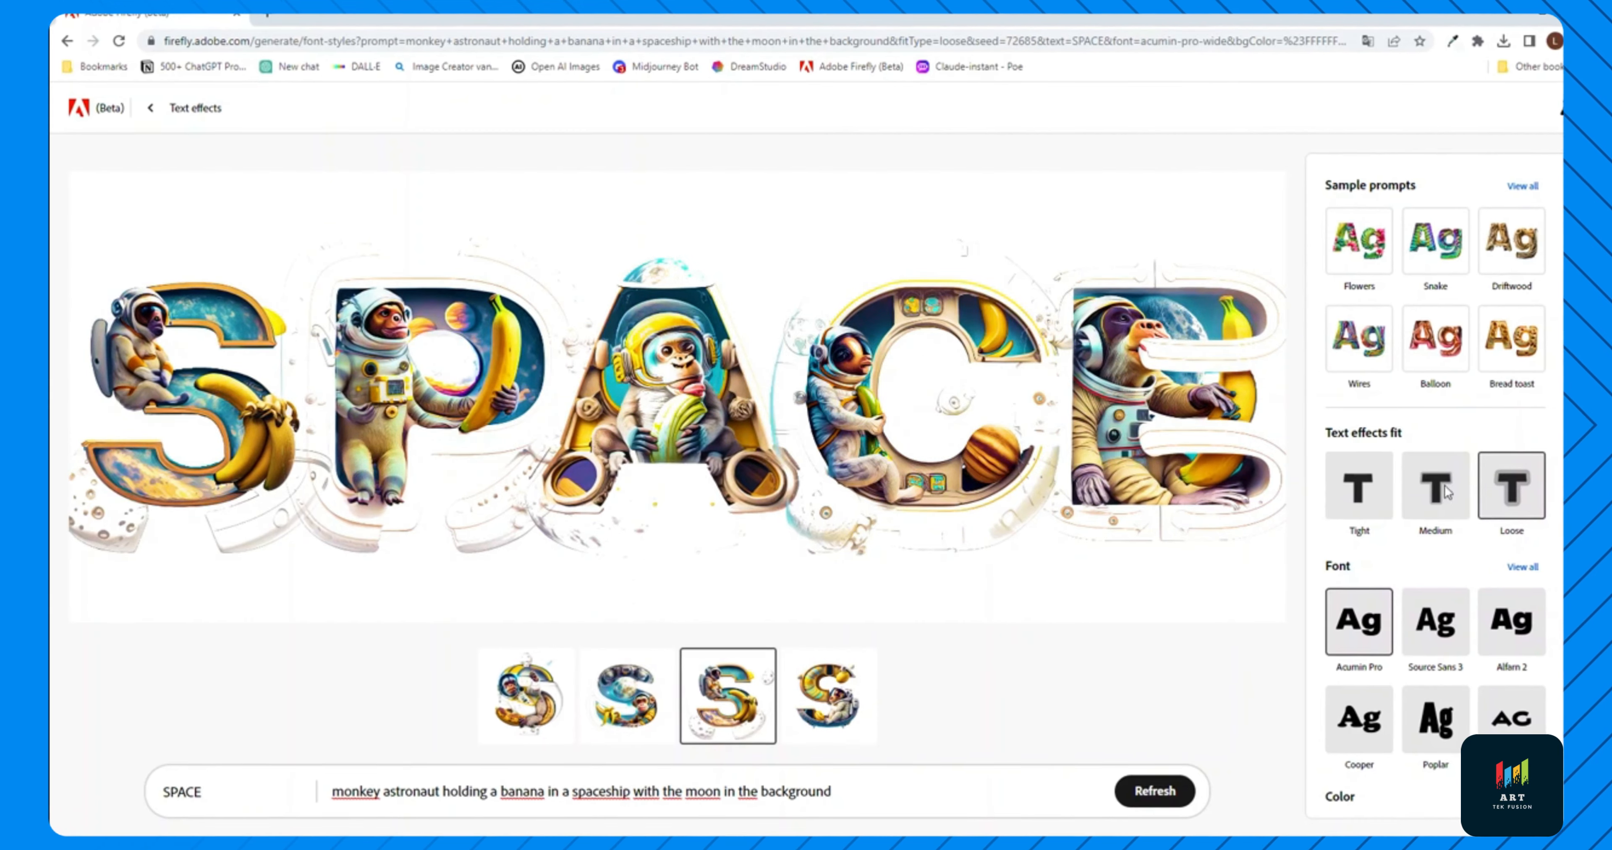
left_click(1450, 490)
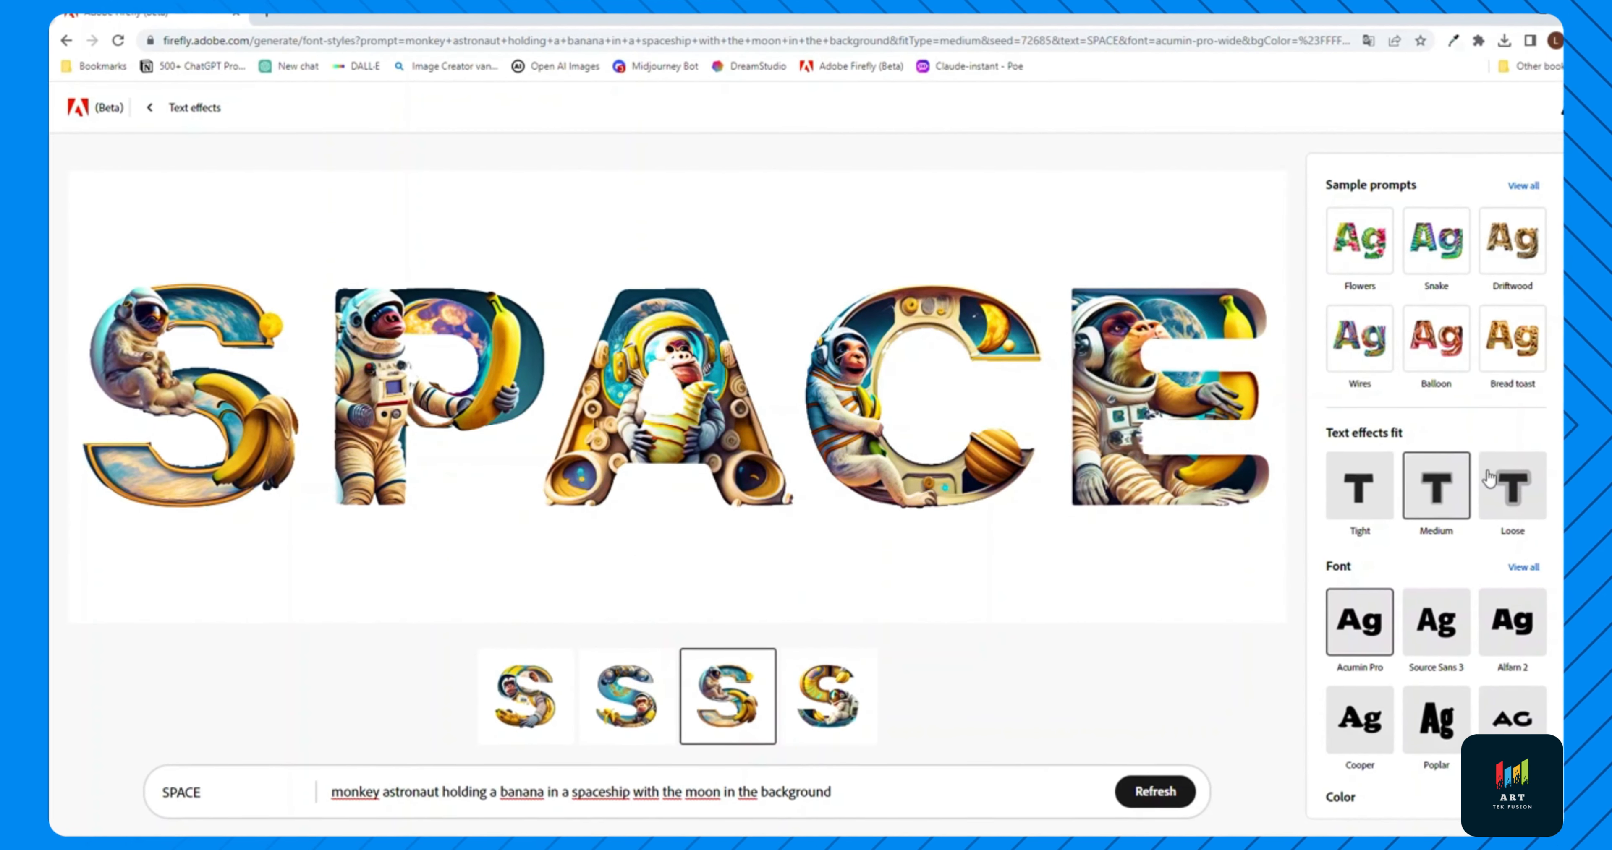
left_click(1512, 487)
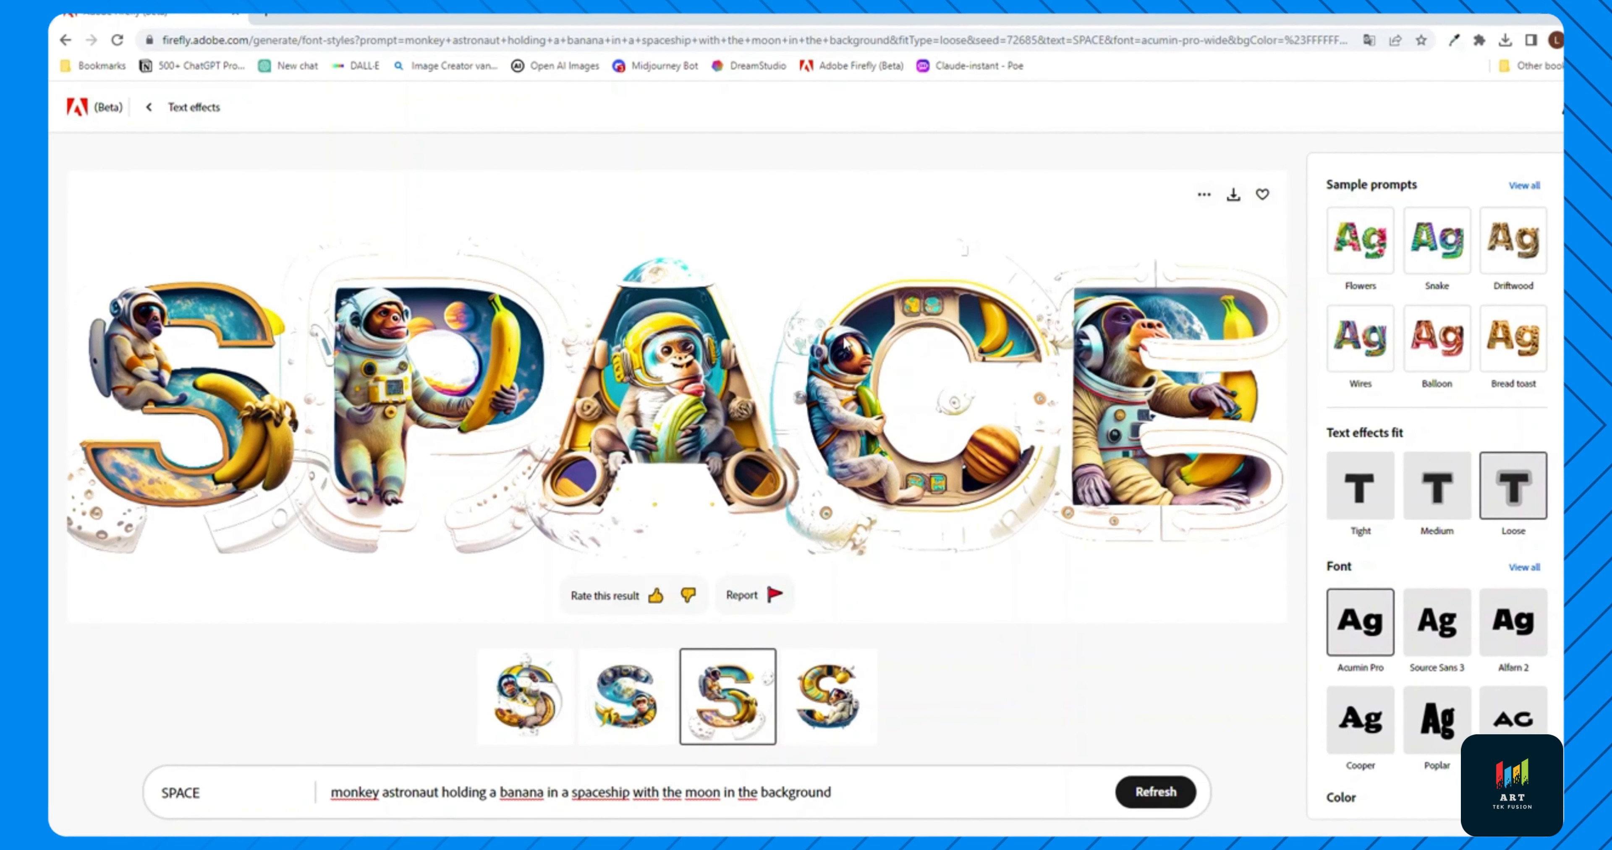
left_click(1447, 493)
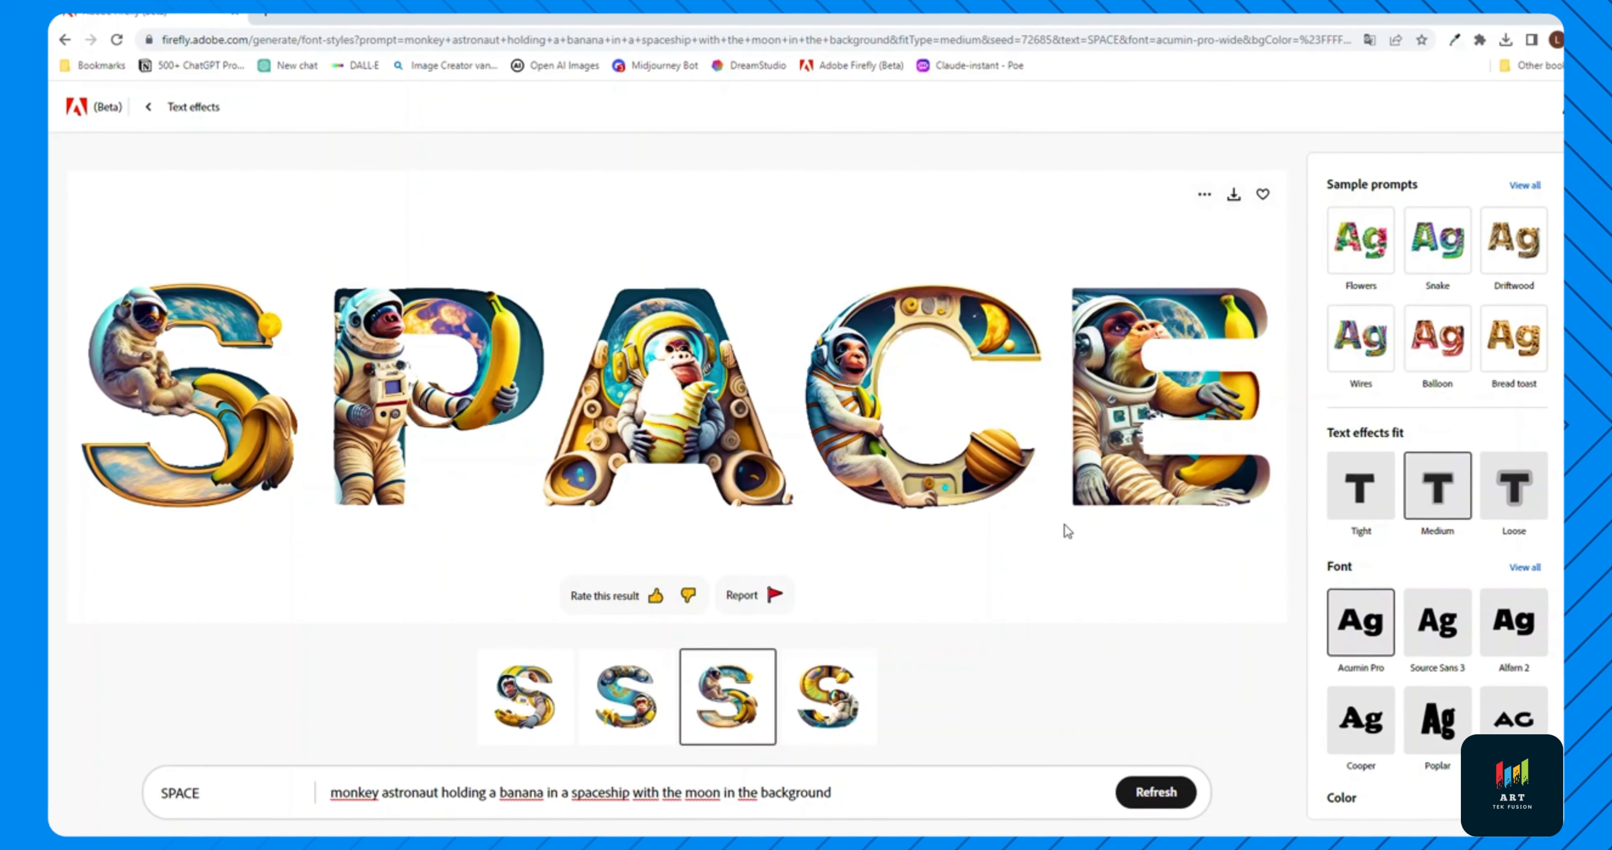
Try an orange-red background with black text color on the SPACE effect, testing lime as an alternative text color
scroll(1377, 635, "down", 3)
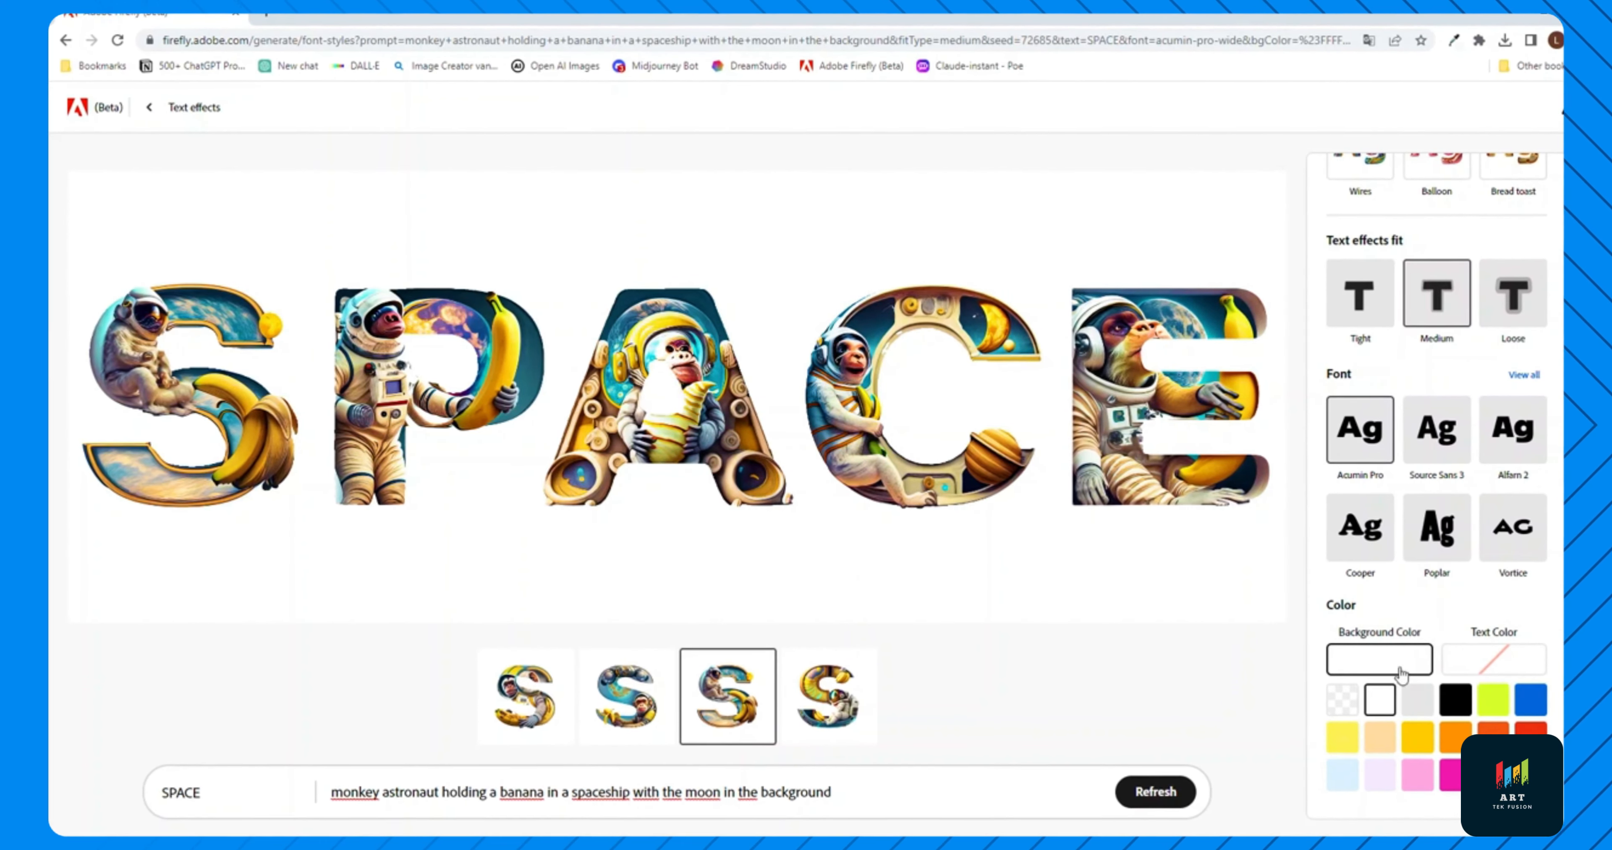
left_click(1491, 731)
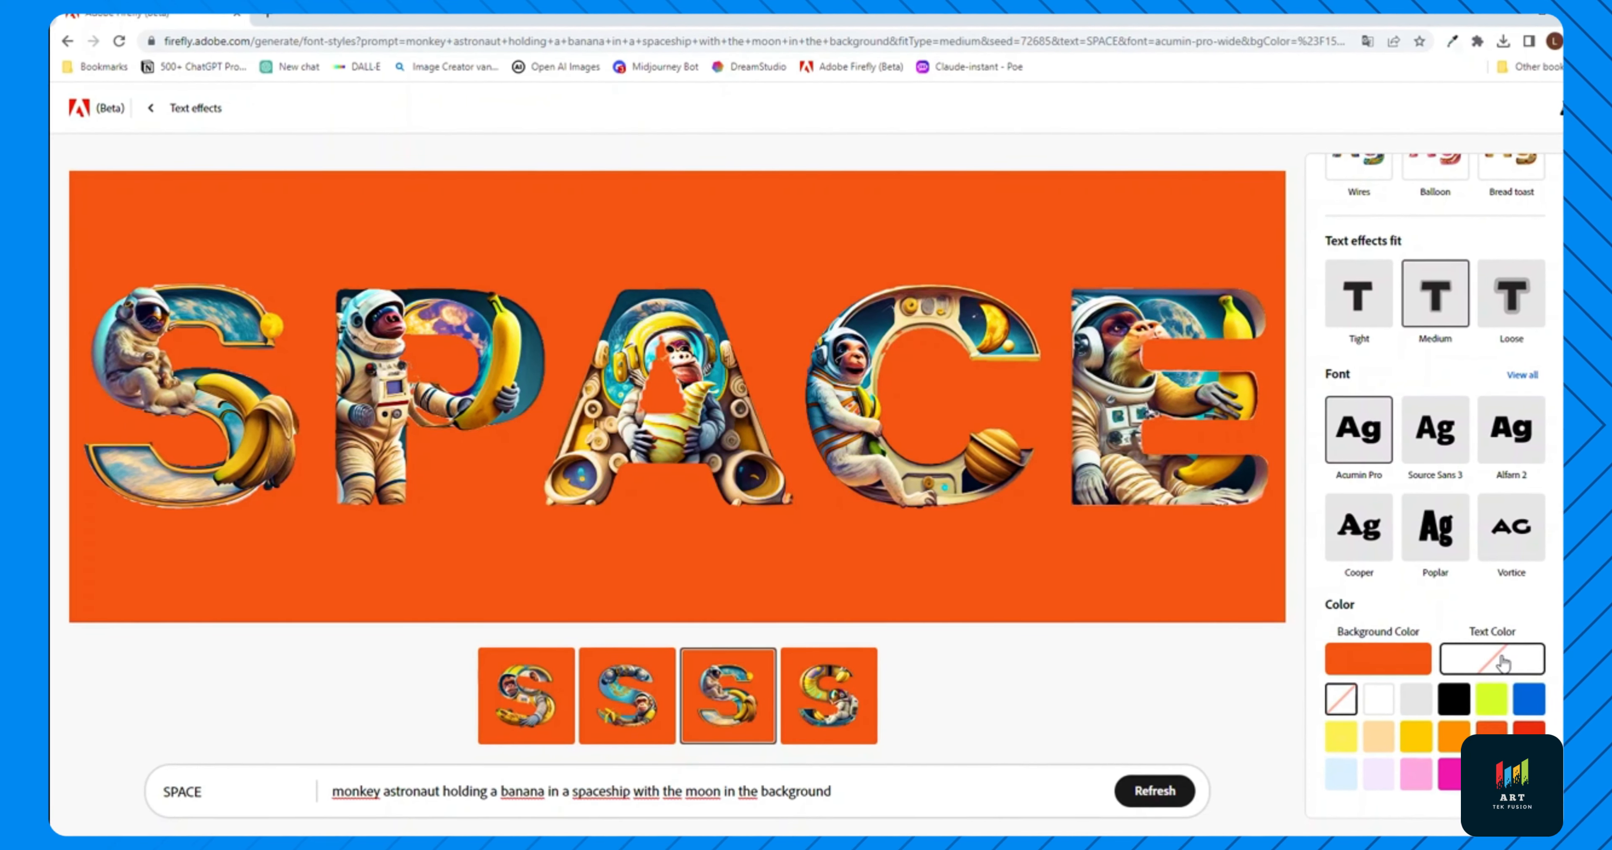
left_click(1453, 698)
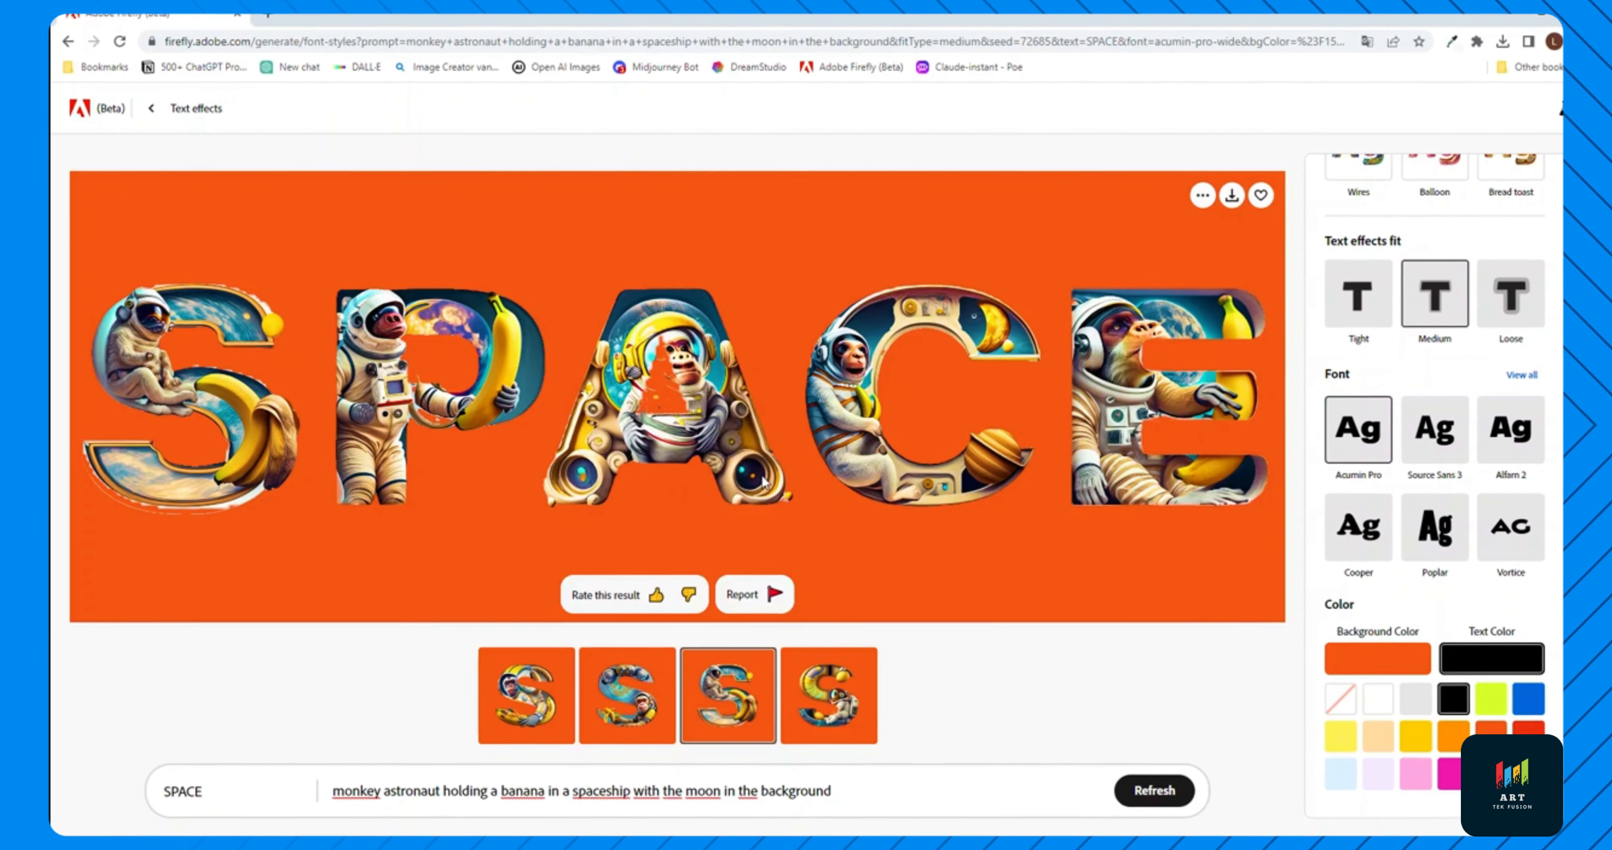
left_click(1493, 700)
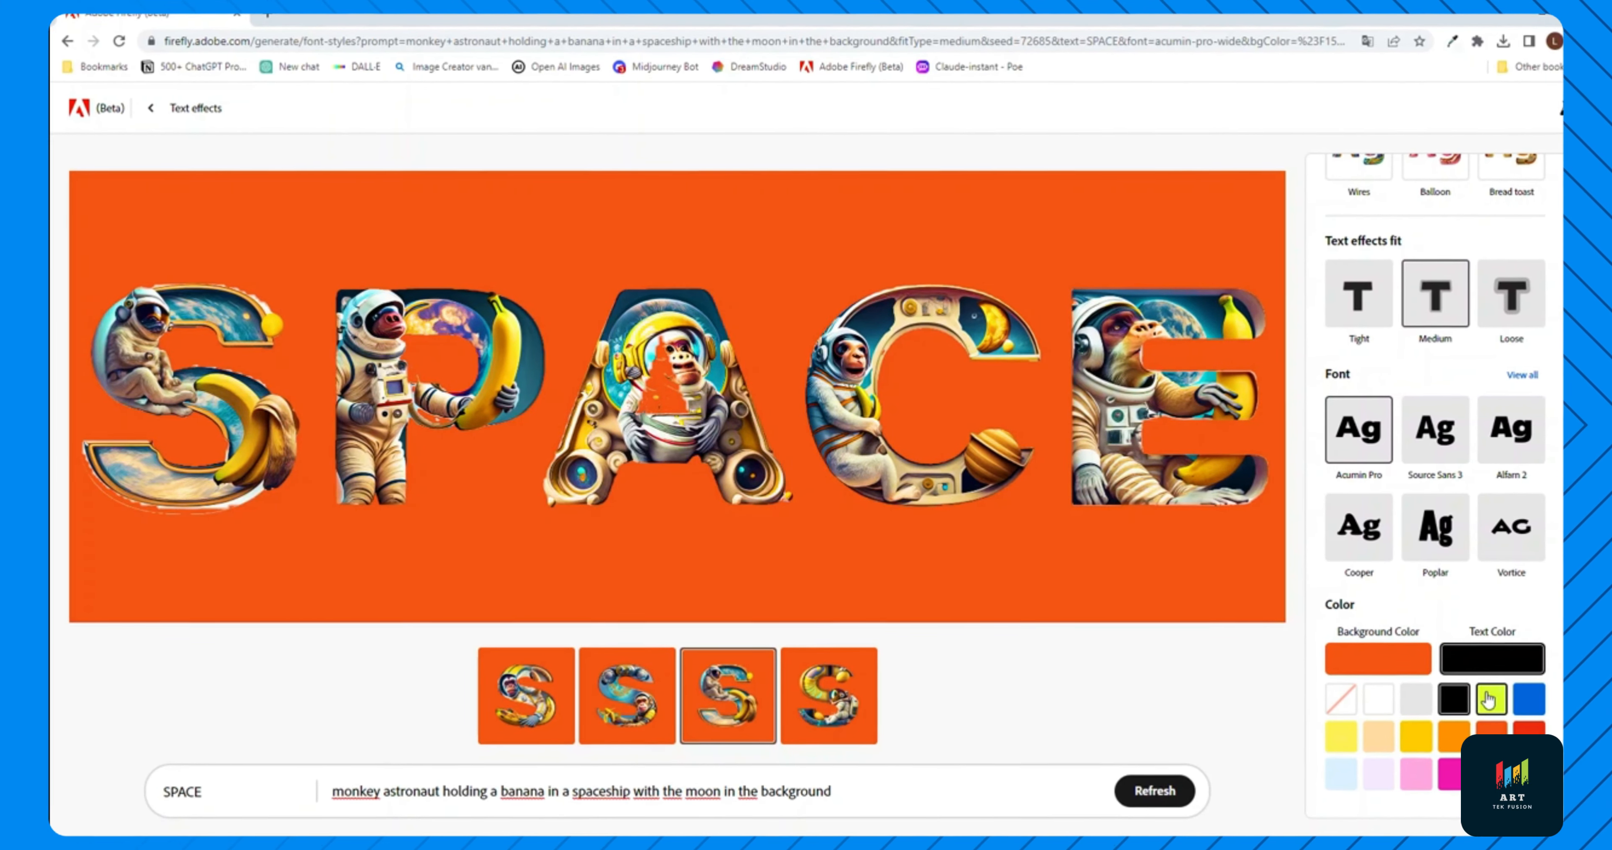
left_click(1455, 700)
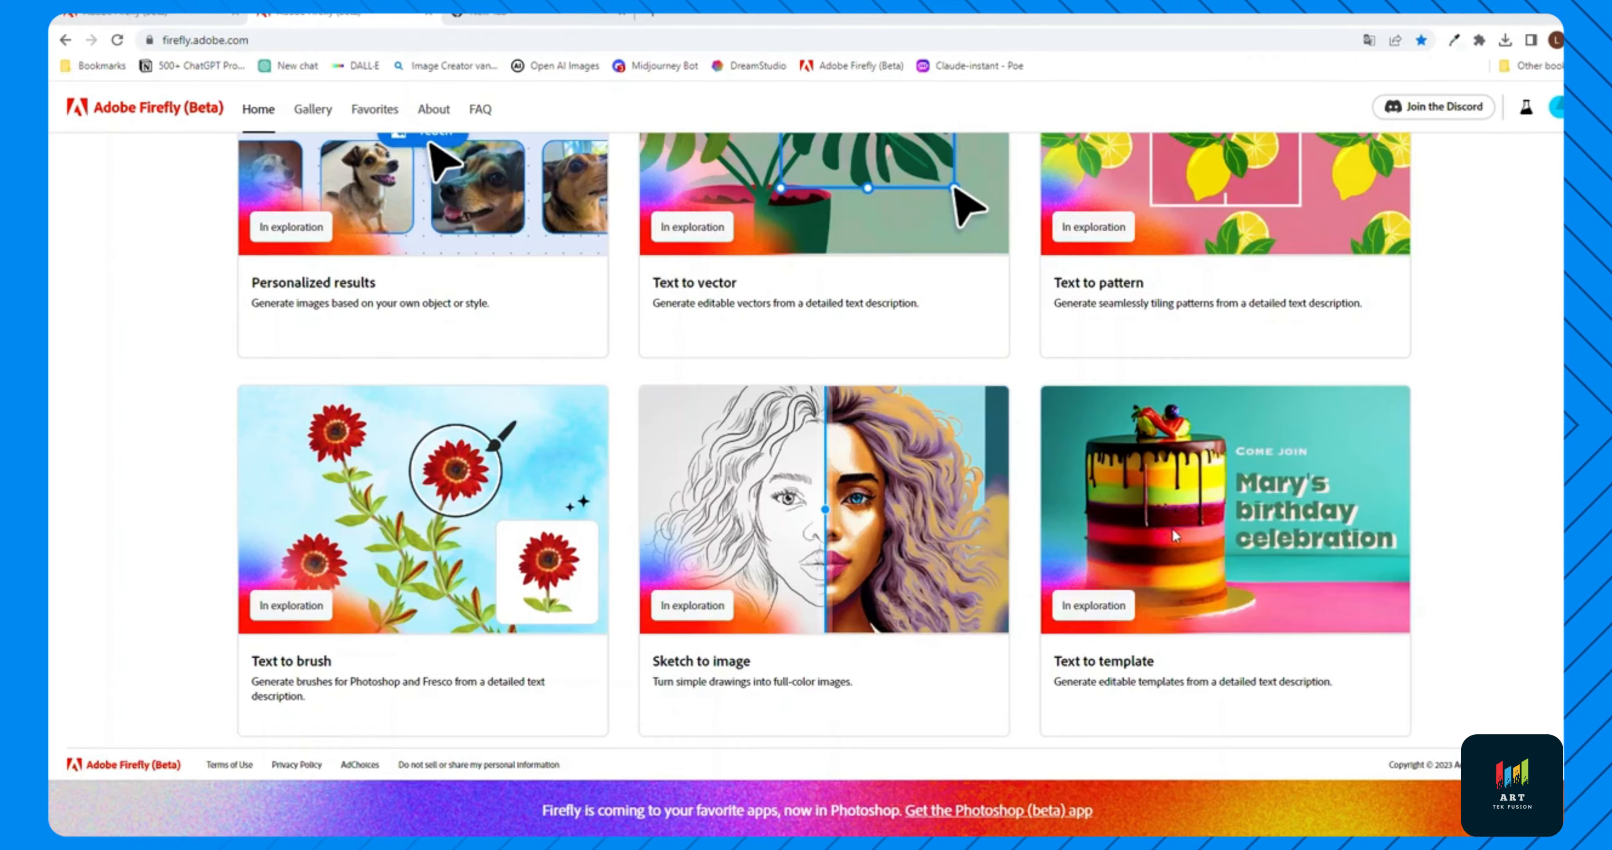
Review the available generators and the features in exploration on the Firefly home page
scroll(806, 438, "up", 10)
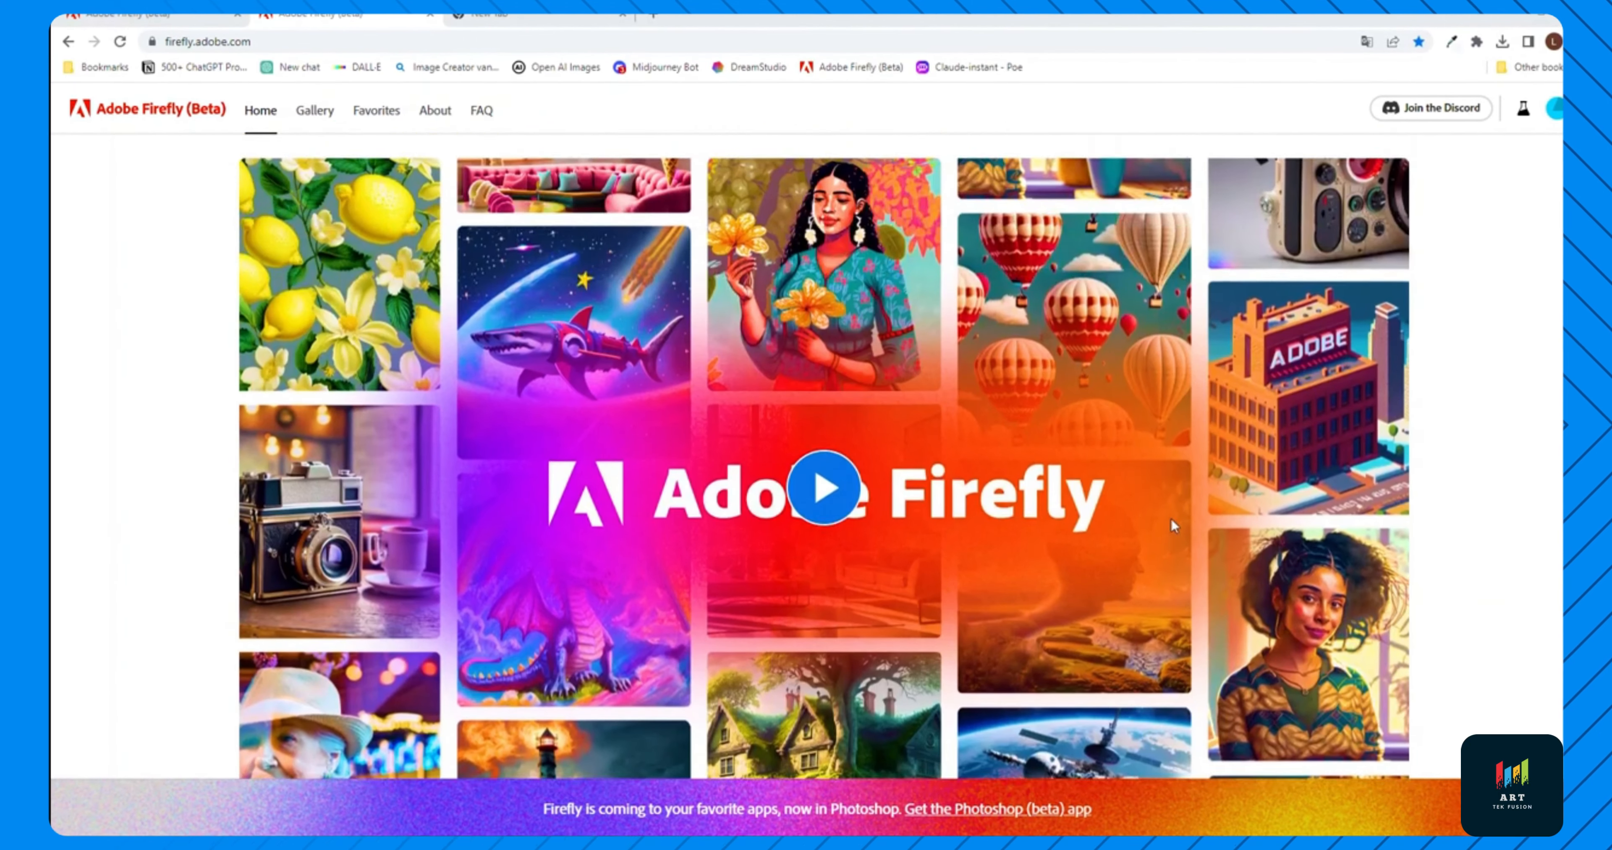
scroll(806, 438, "down", 5)
scroll(1269, 560, "down", 5)
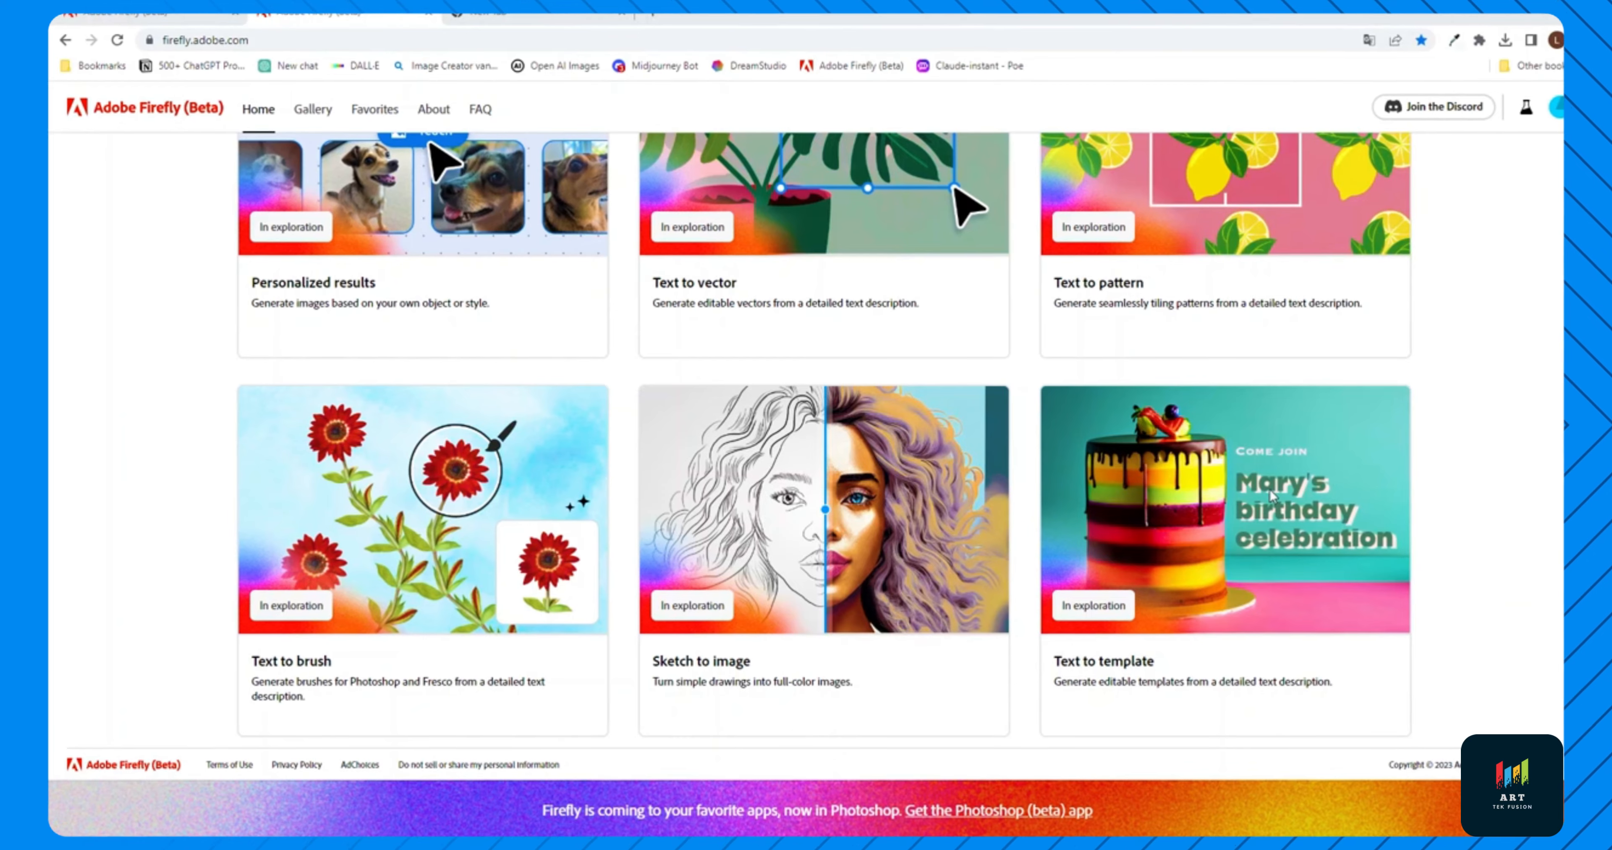
scroll(1259, 544, "up", 15)
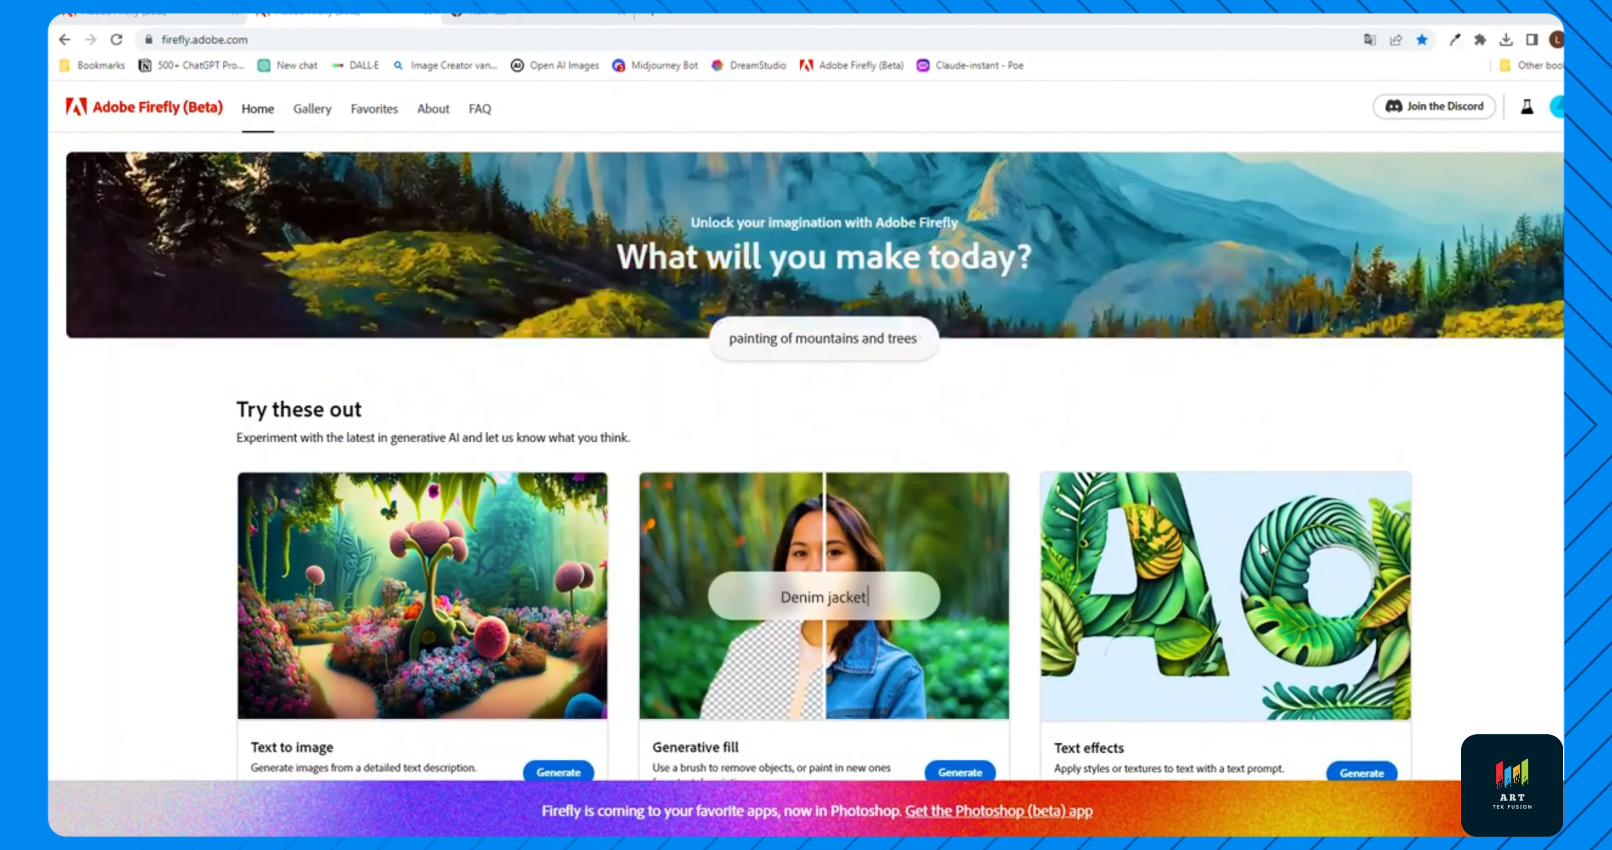
scroll(1226, 487, "down", 3)
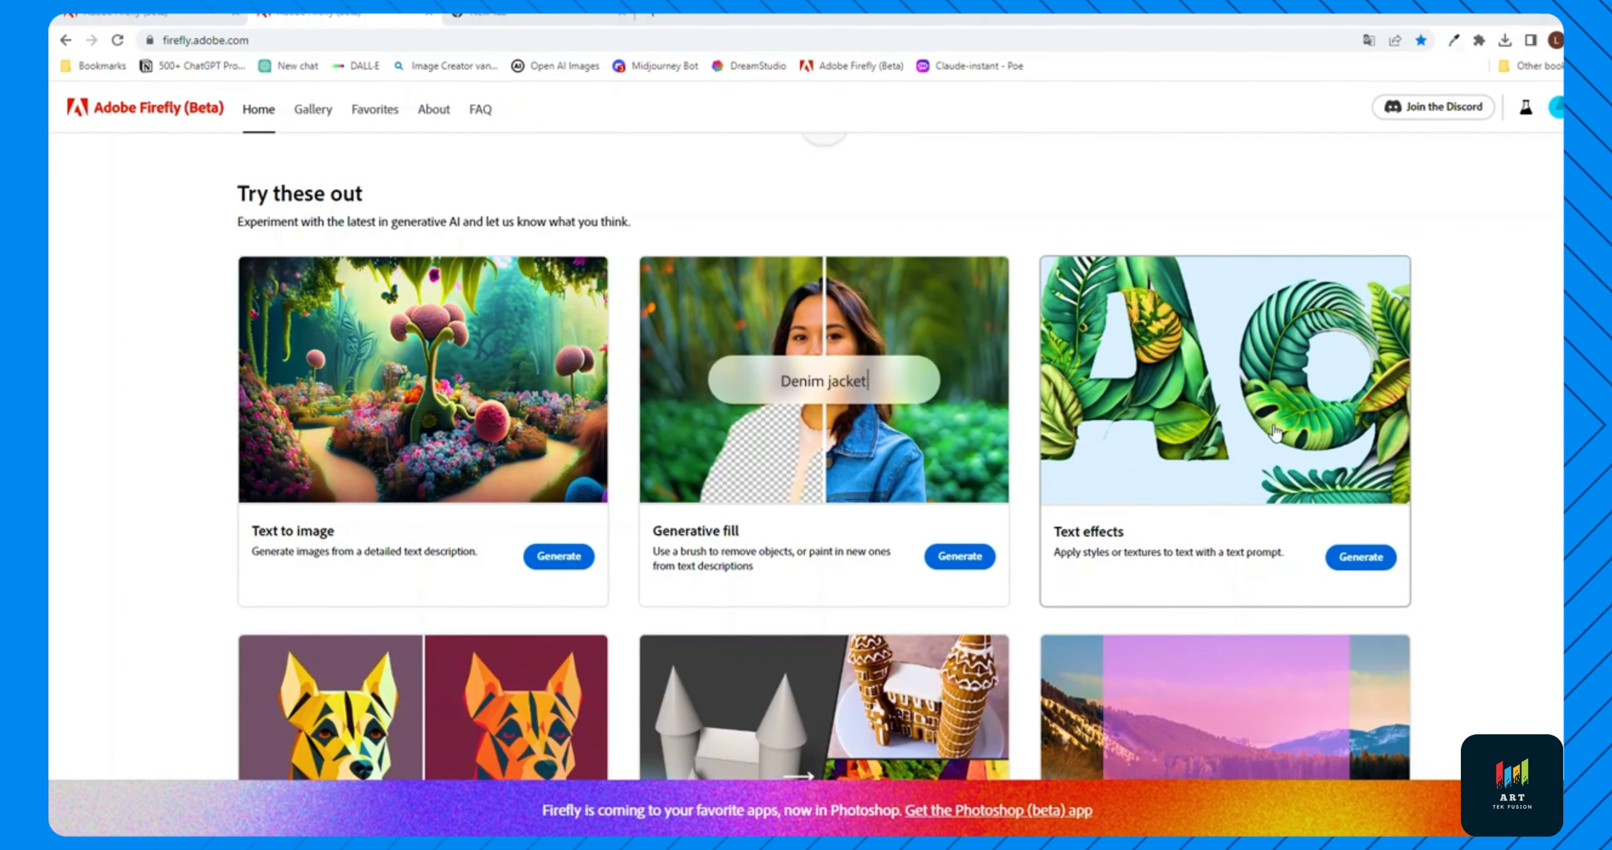
scroll(1319, 472, "down", 10)
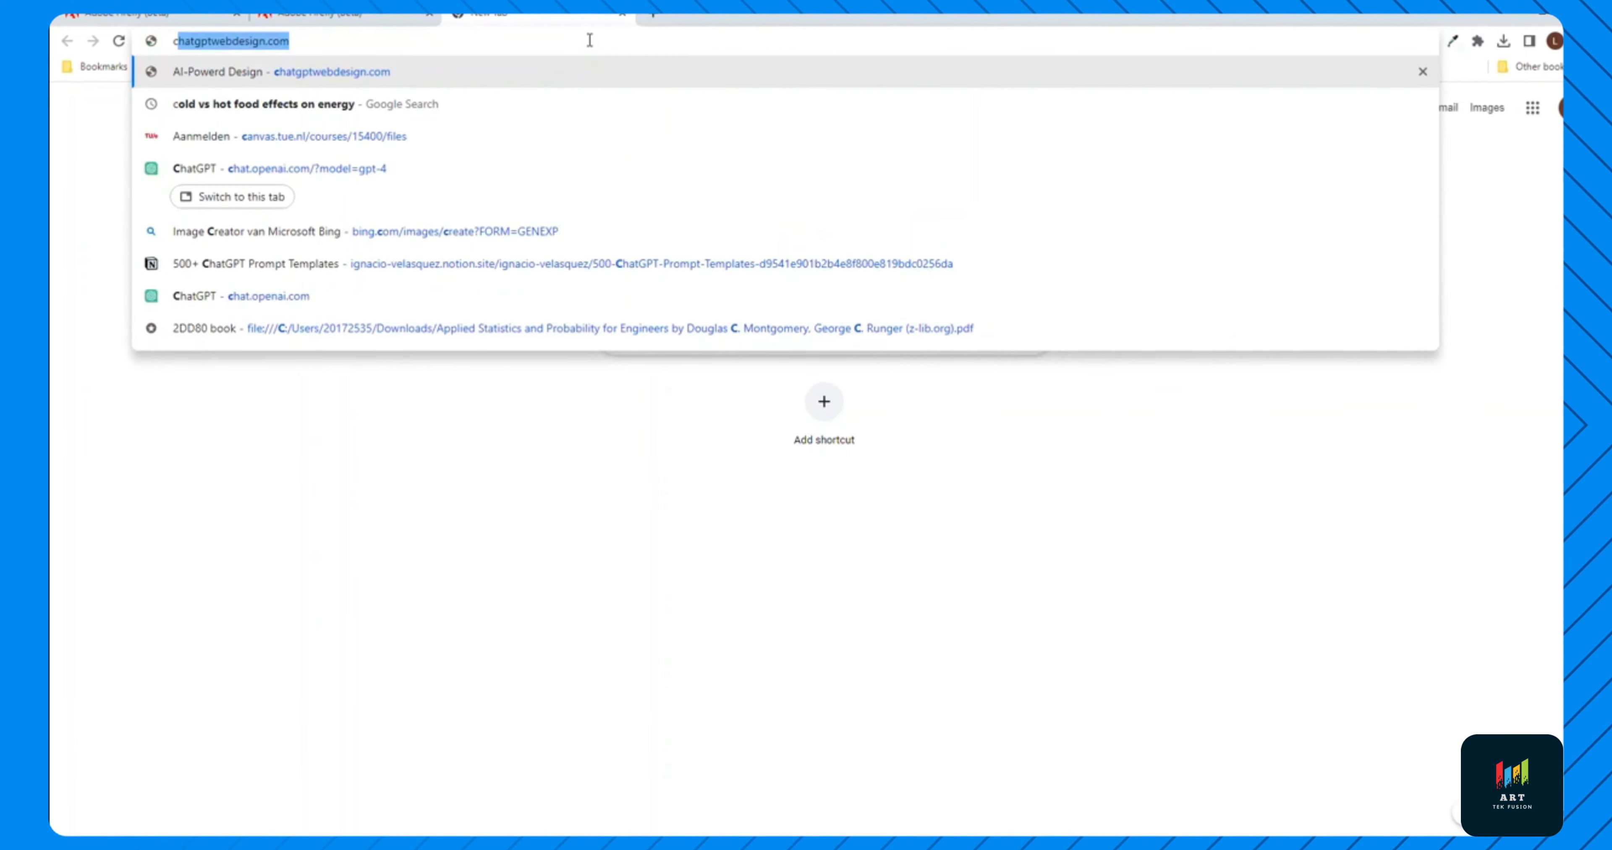
Open canva.com and create a blank portrait poster
type("anva.com")
key("Return")
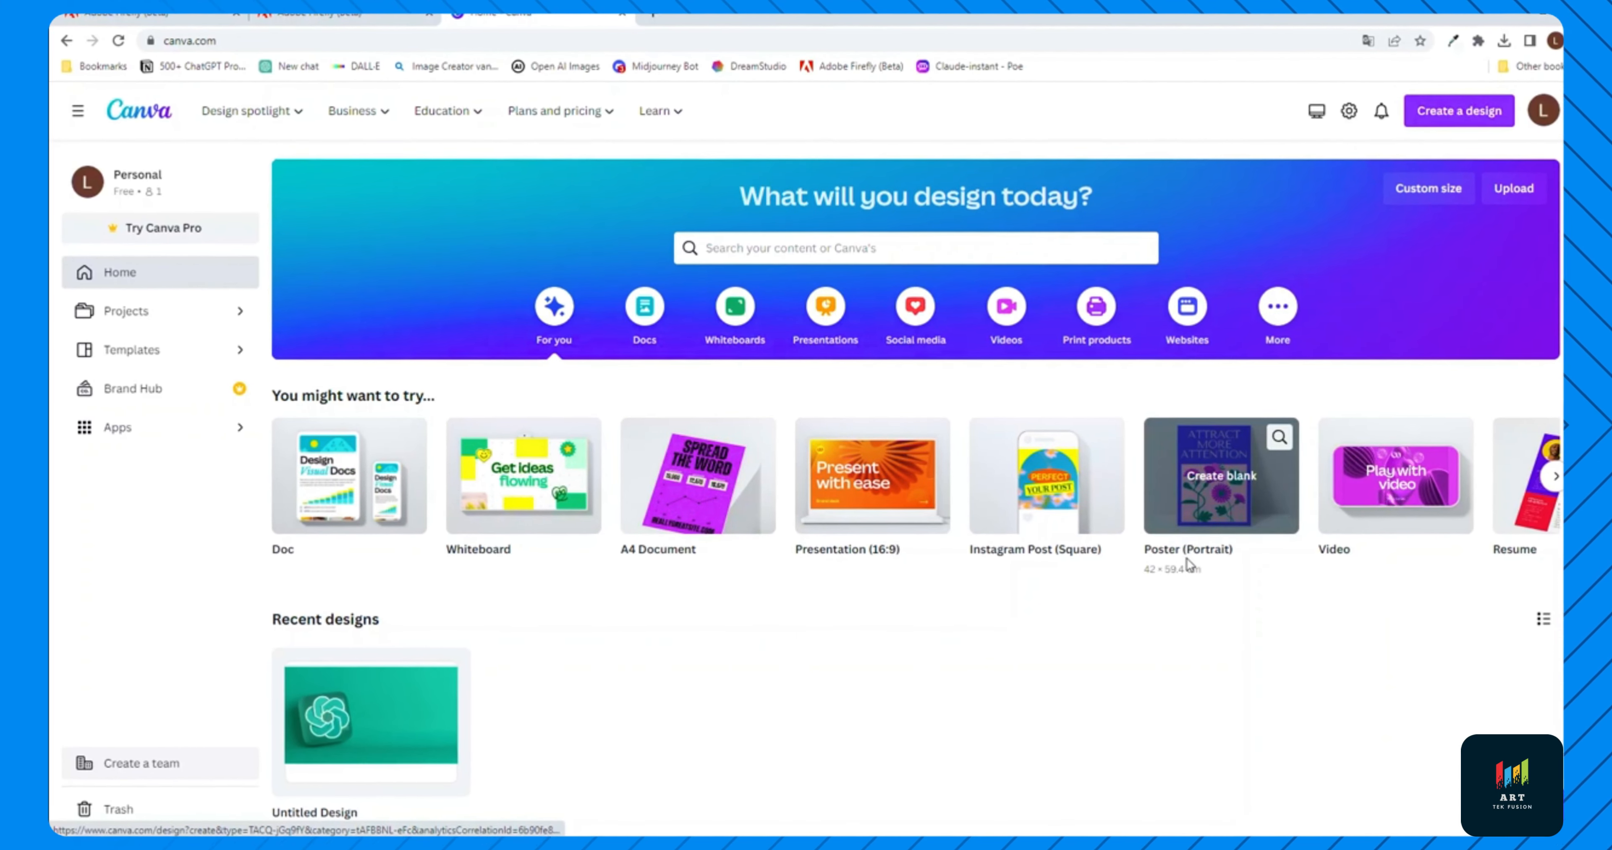
left_click(1228, 508)
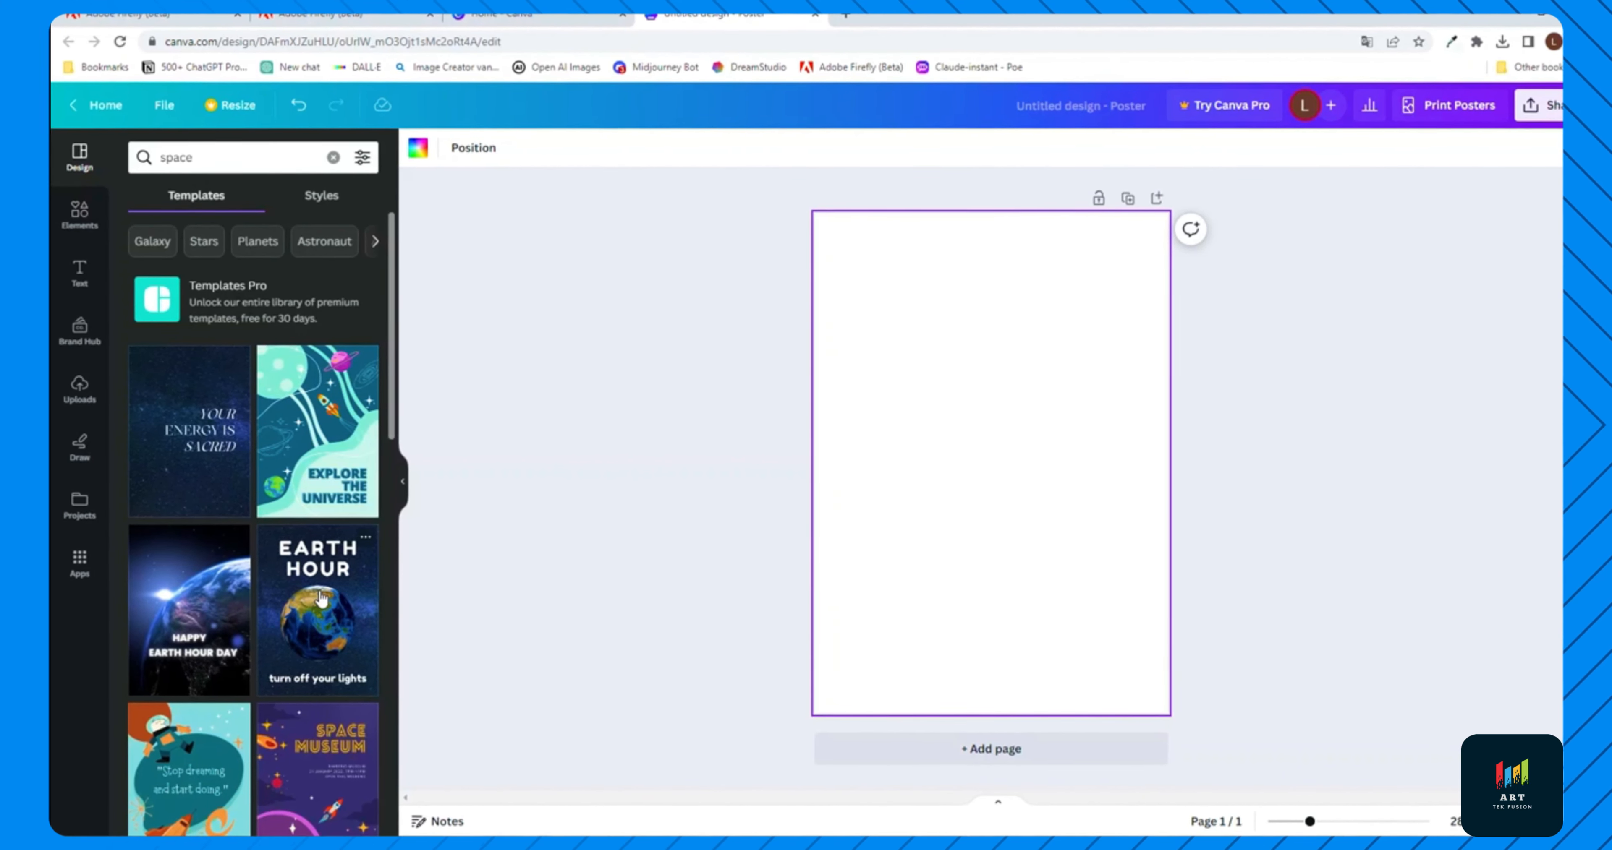
Apply the Earth Hour template with the 3D earth to the poster and delete its EARTH HOUR heading
left_click_drag(321, 599, 968, 443)
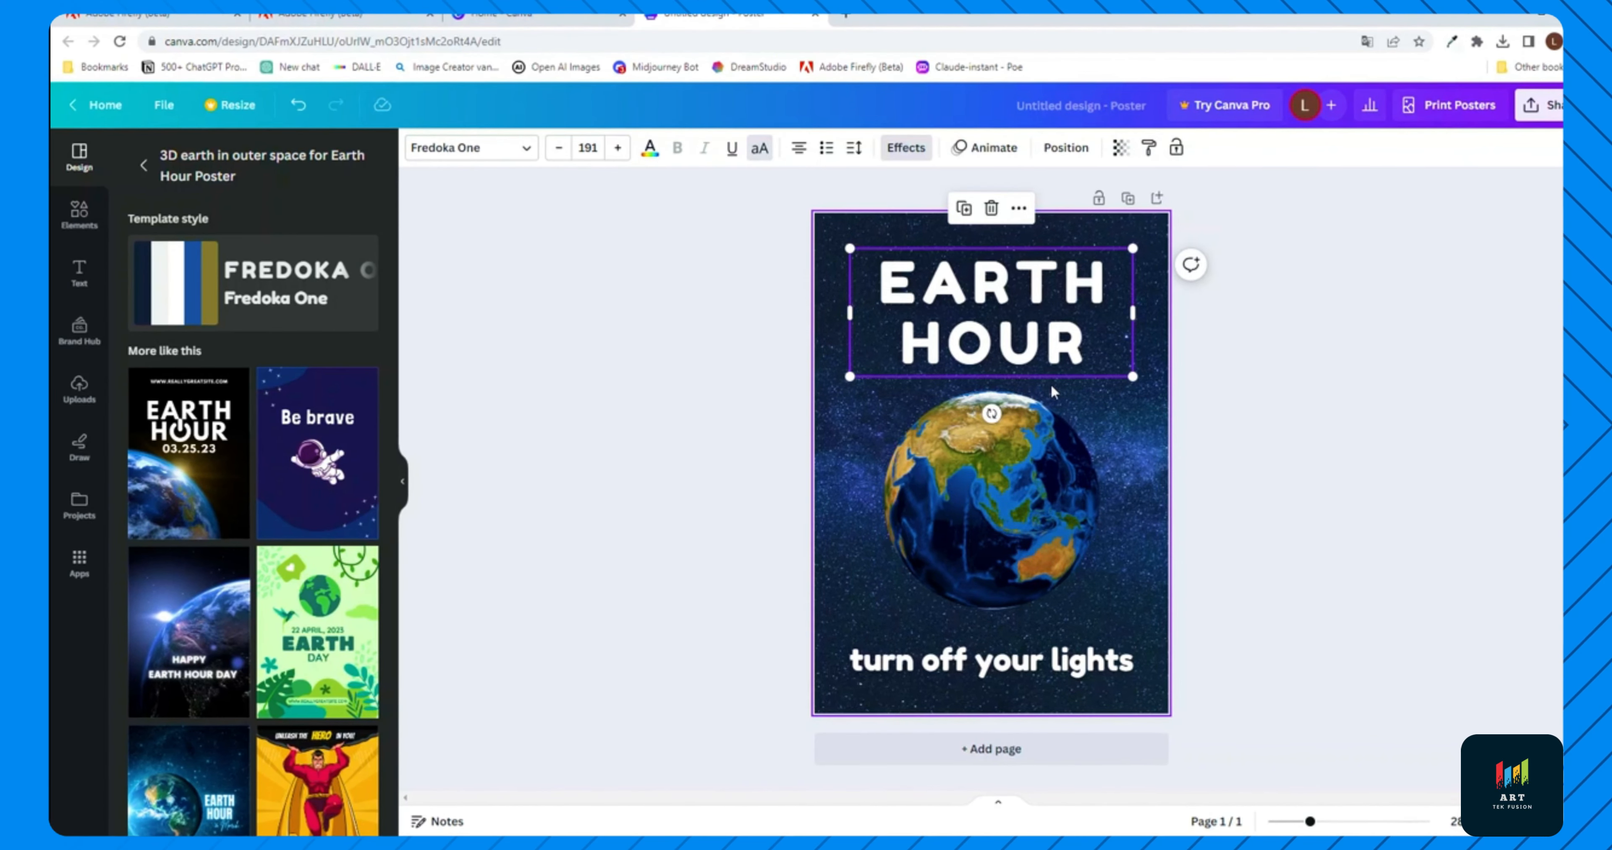
key("Delete")
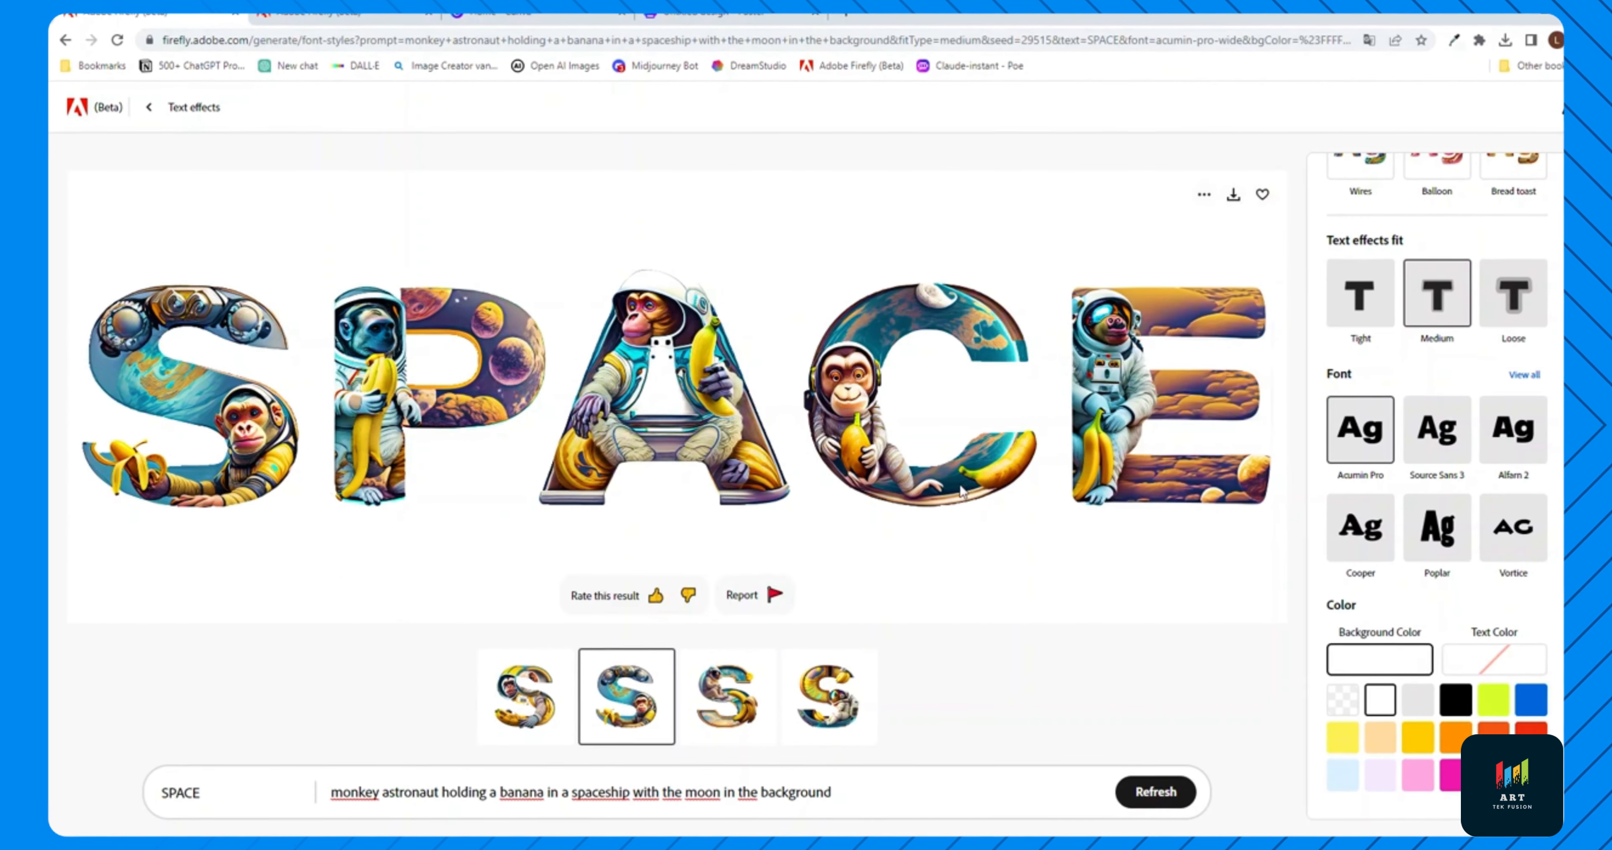
Switch to Adobe Firefly, make the SPACE text's background transparent and download the image as a PNG
left_click(1231, 197)
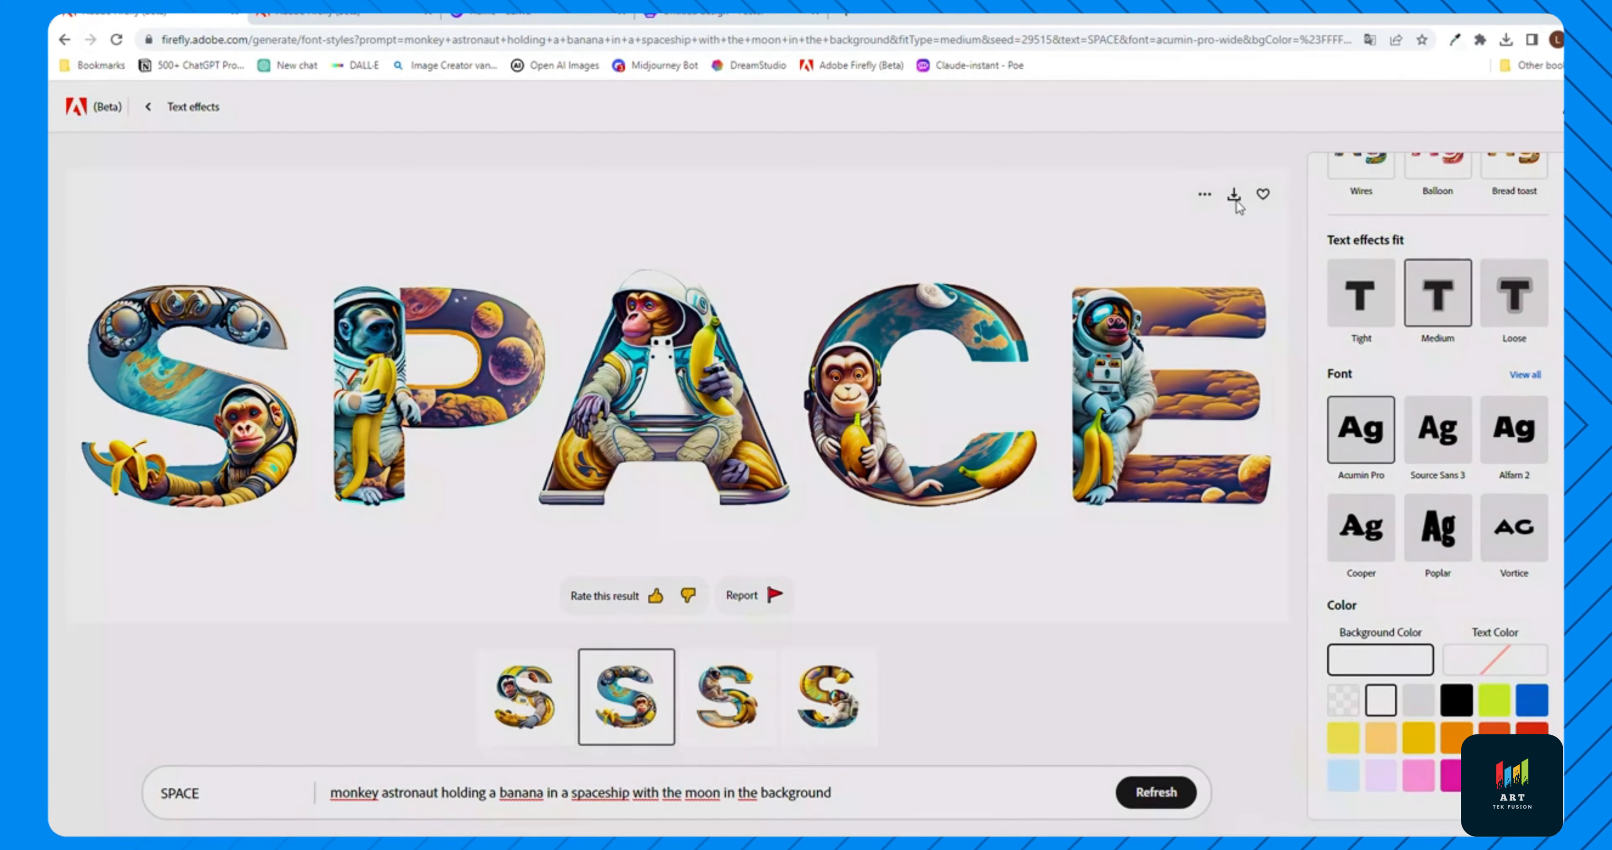
left_click(901, 649)
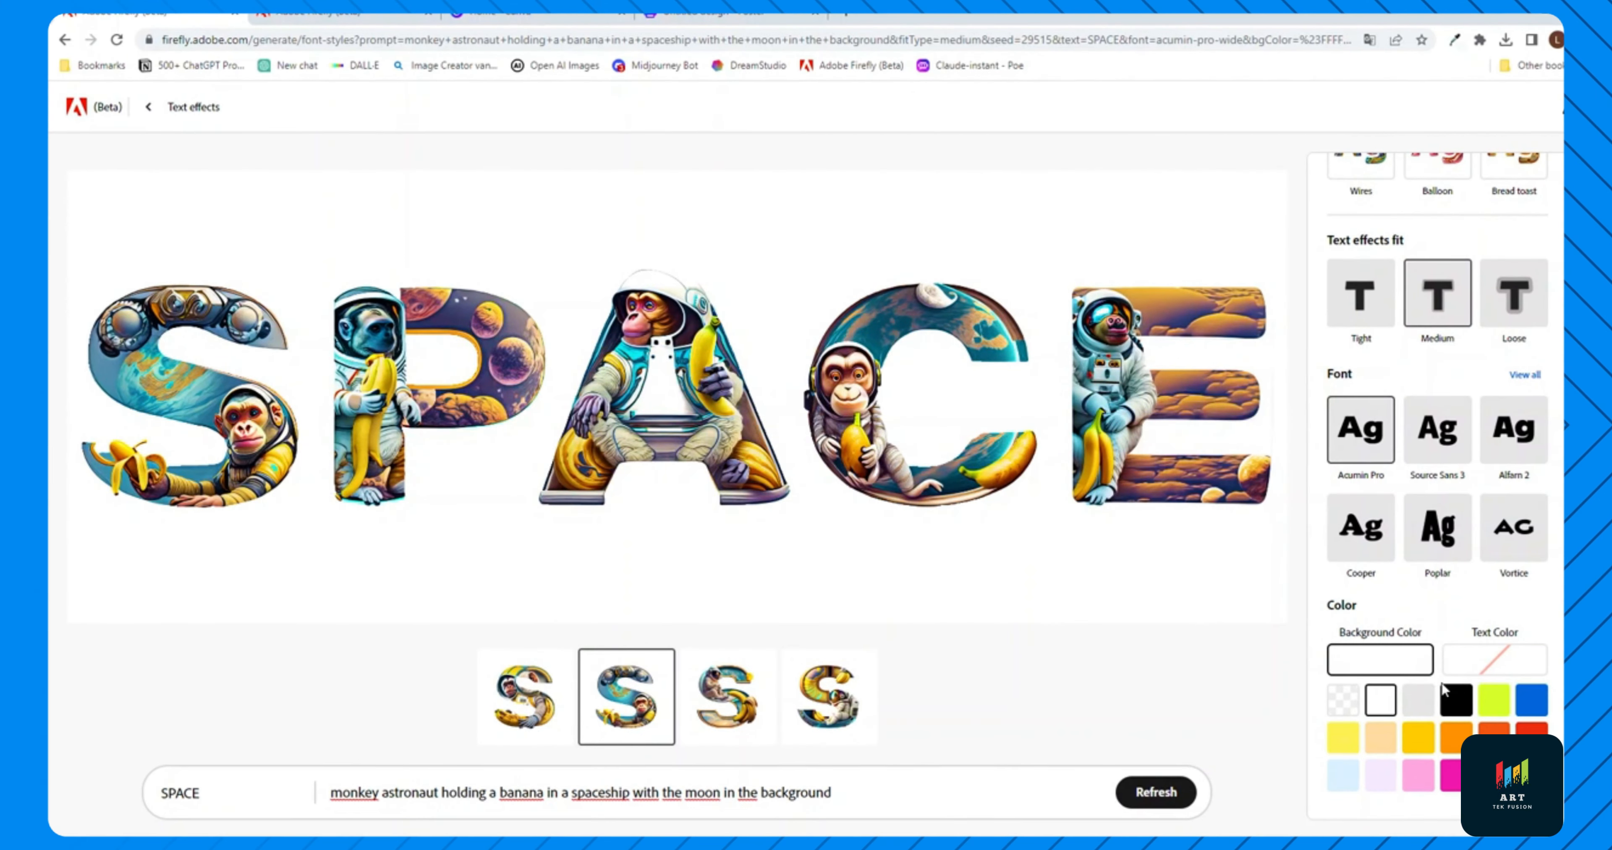
left_click(1340, 705)
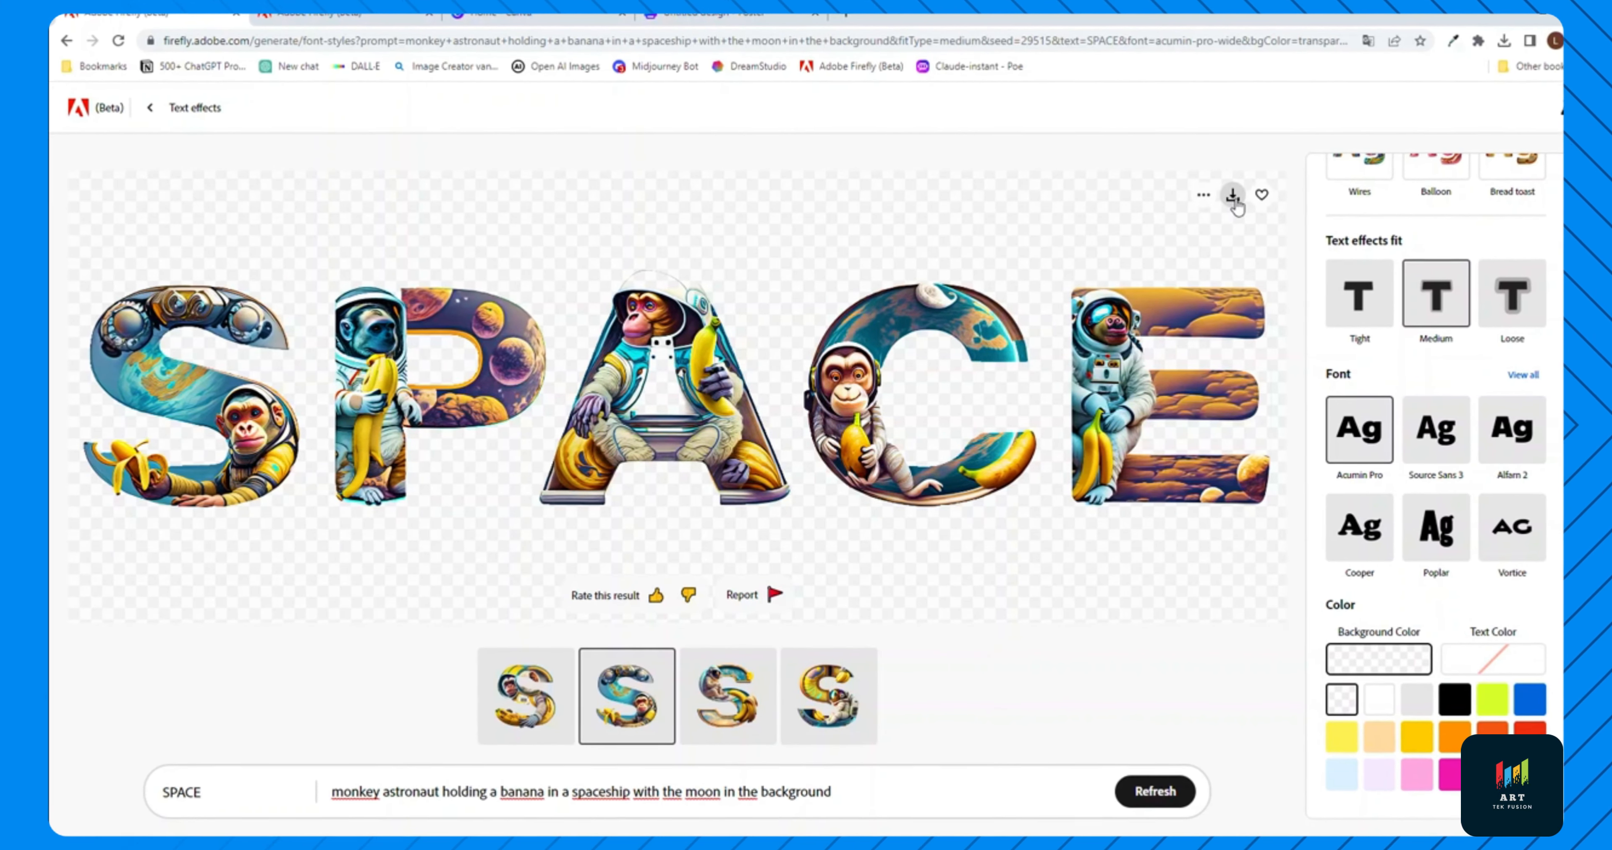
left_click(1232, 199)
left_click(993, 648)
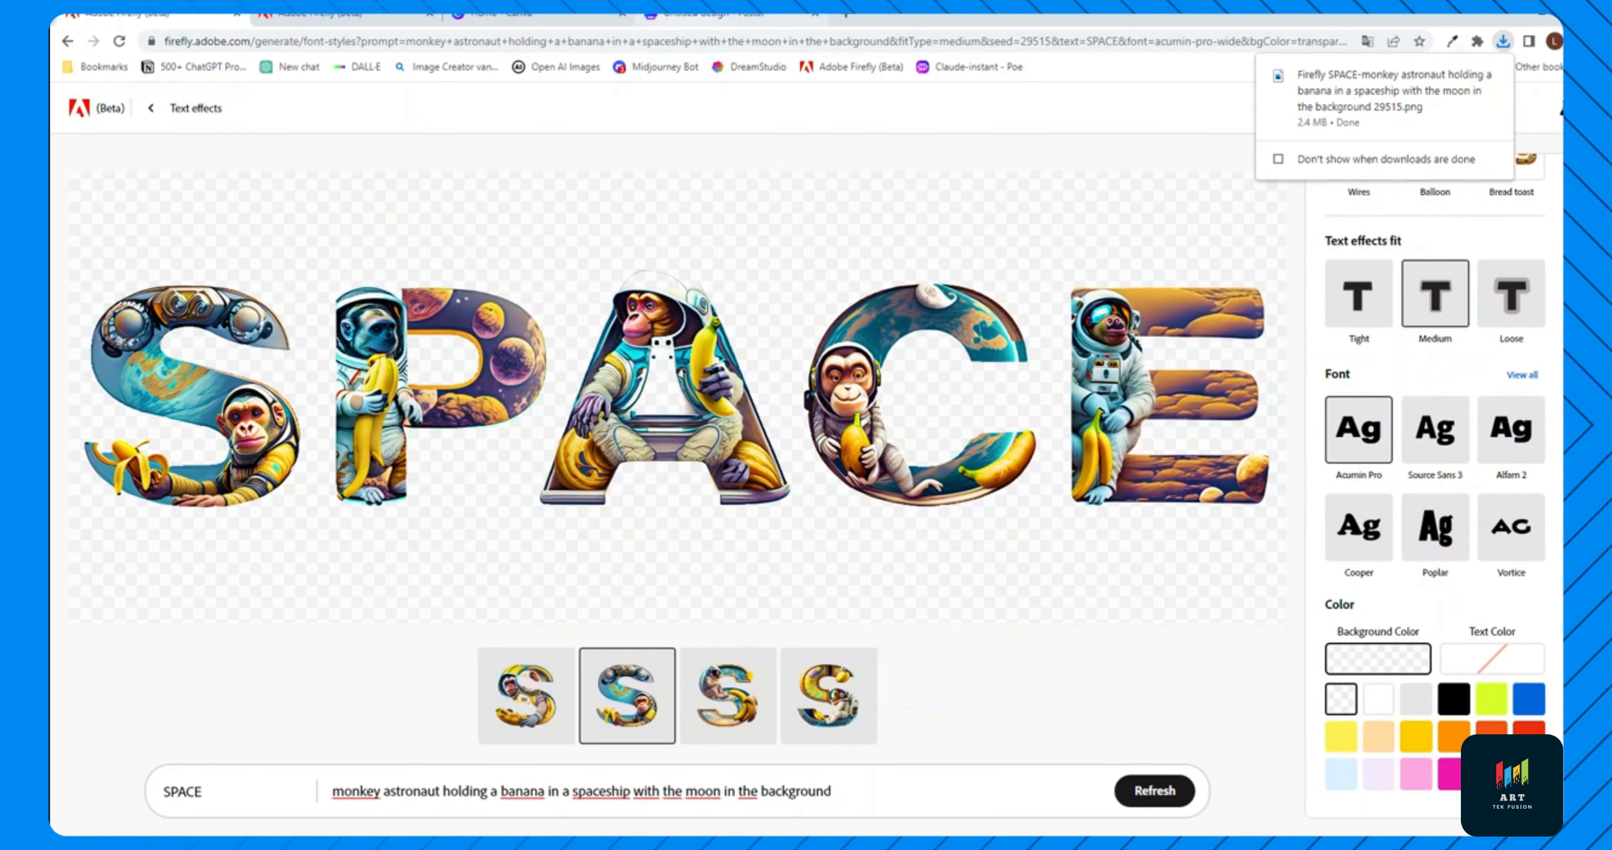
Switch to the Canva poster and upload the downloaded Firefly SPACE PNG from the Downloads folder
left_click(713, 12)
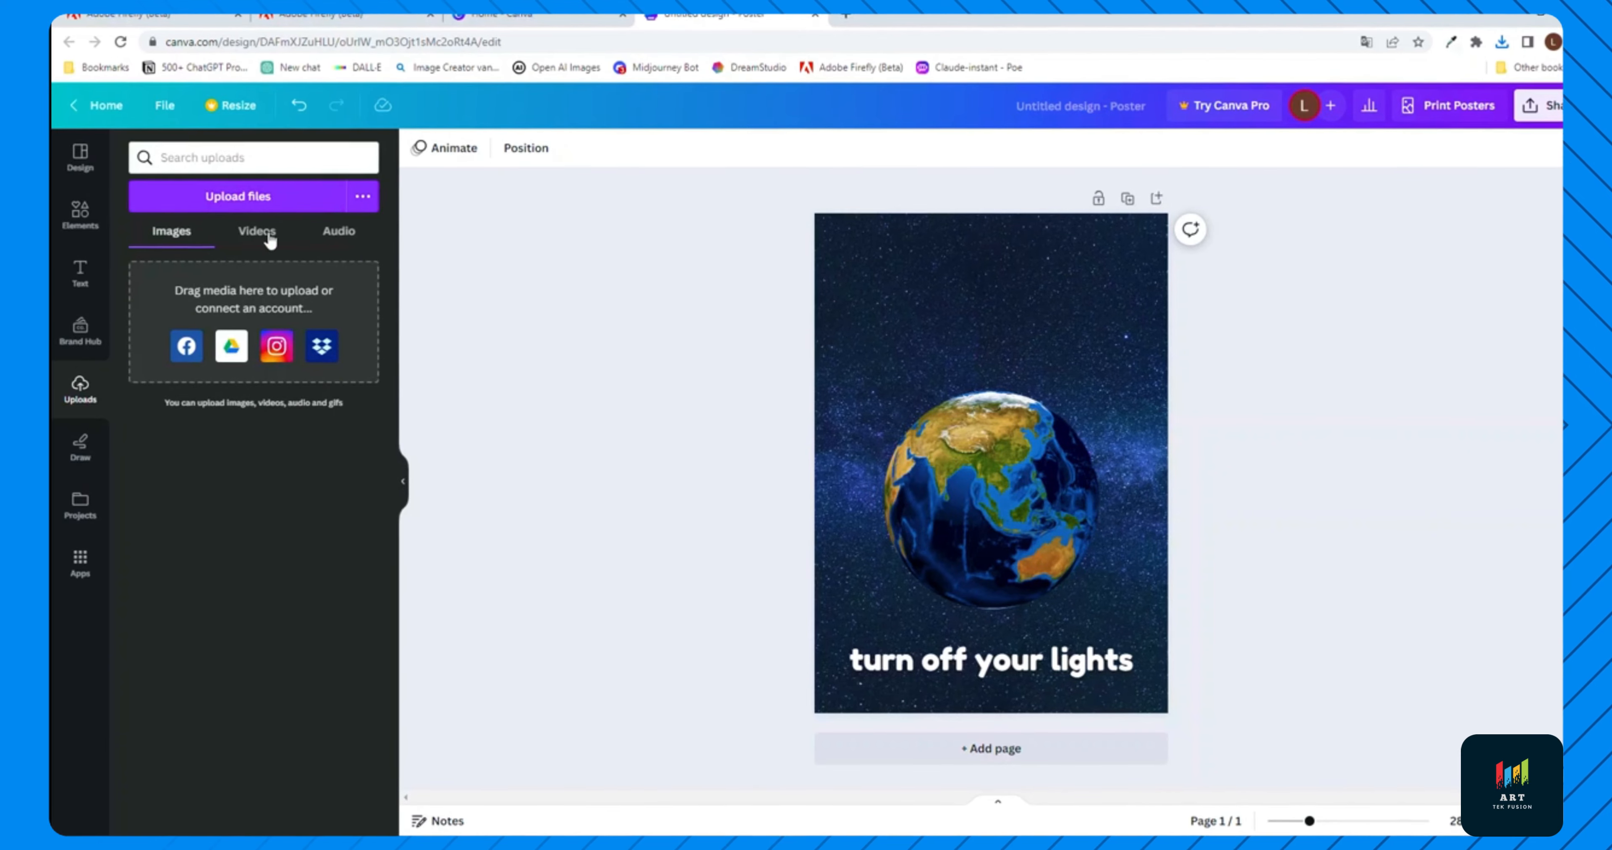
left_click(276, 196)
left_click(364, 139)
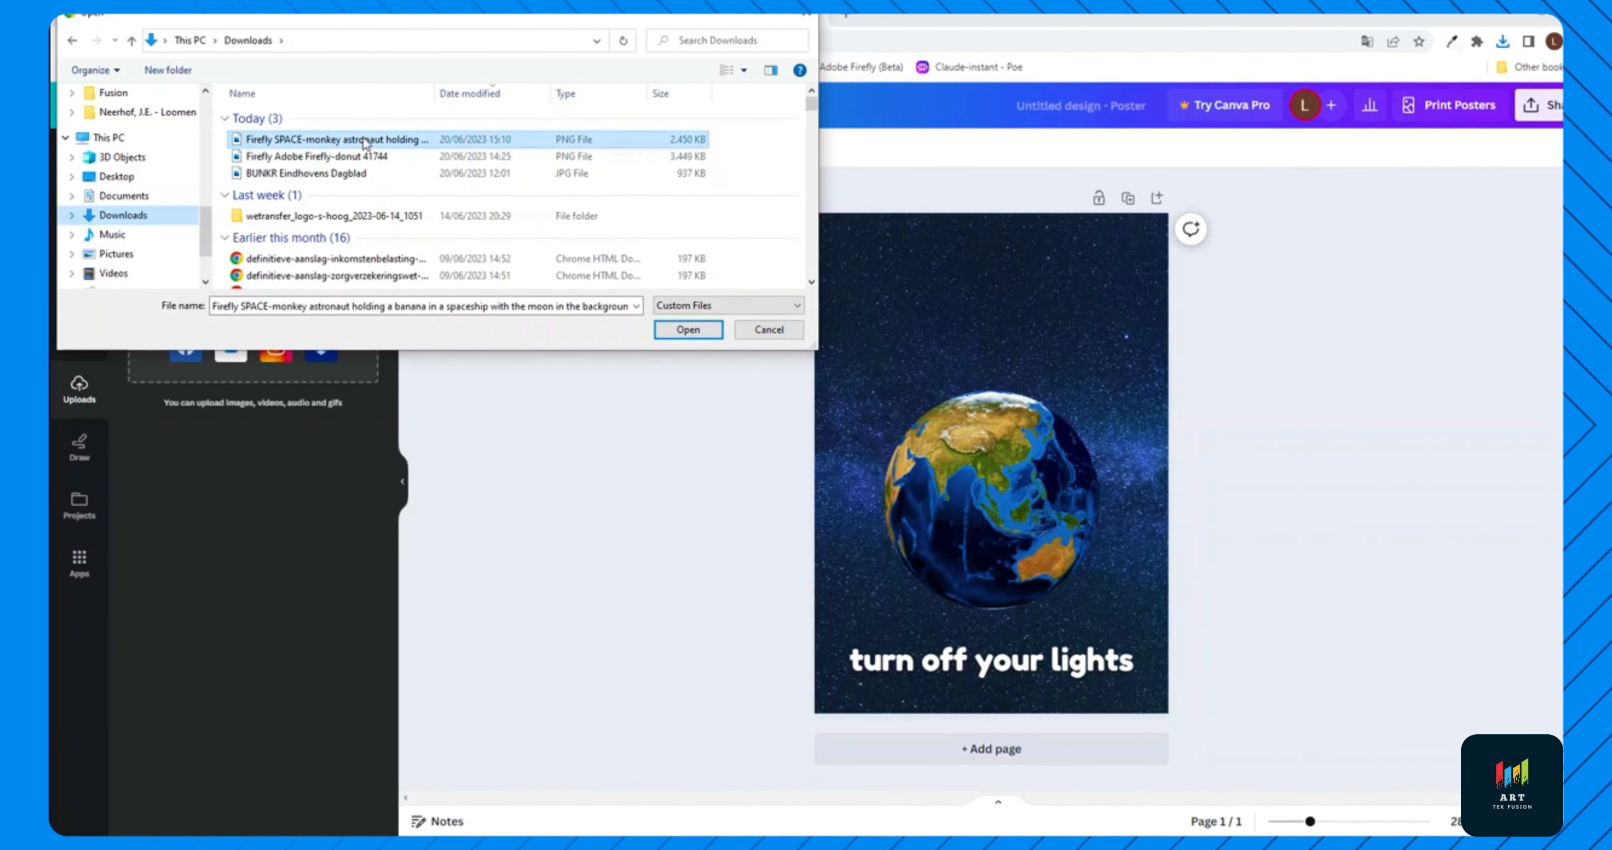
left_click(686, 330)
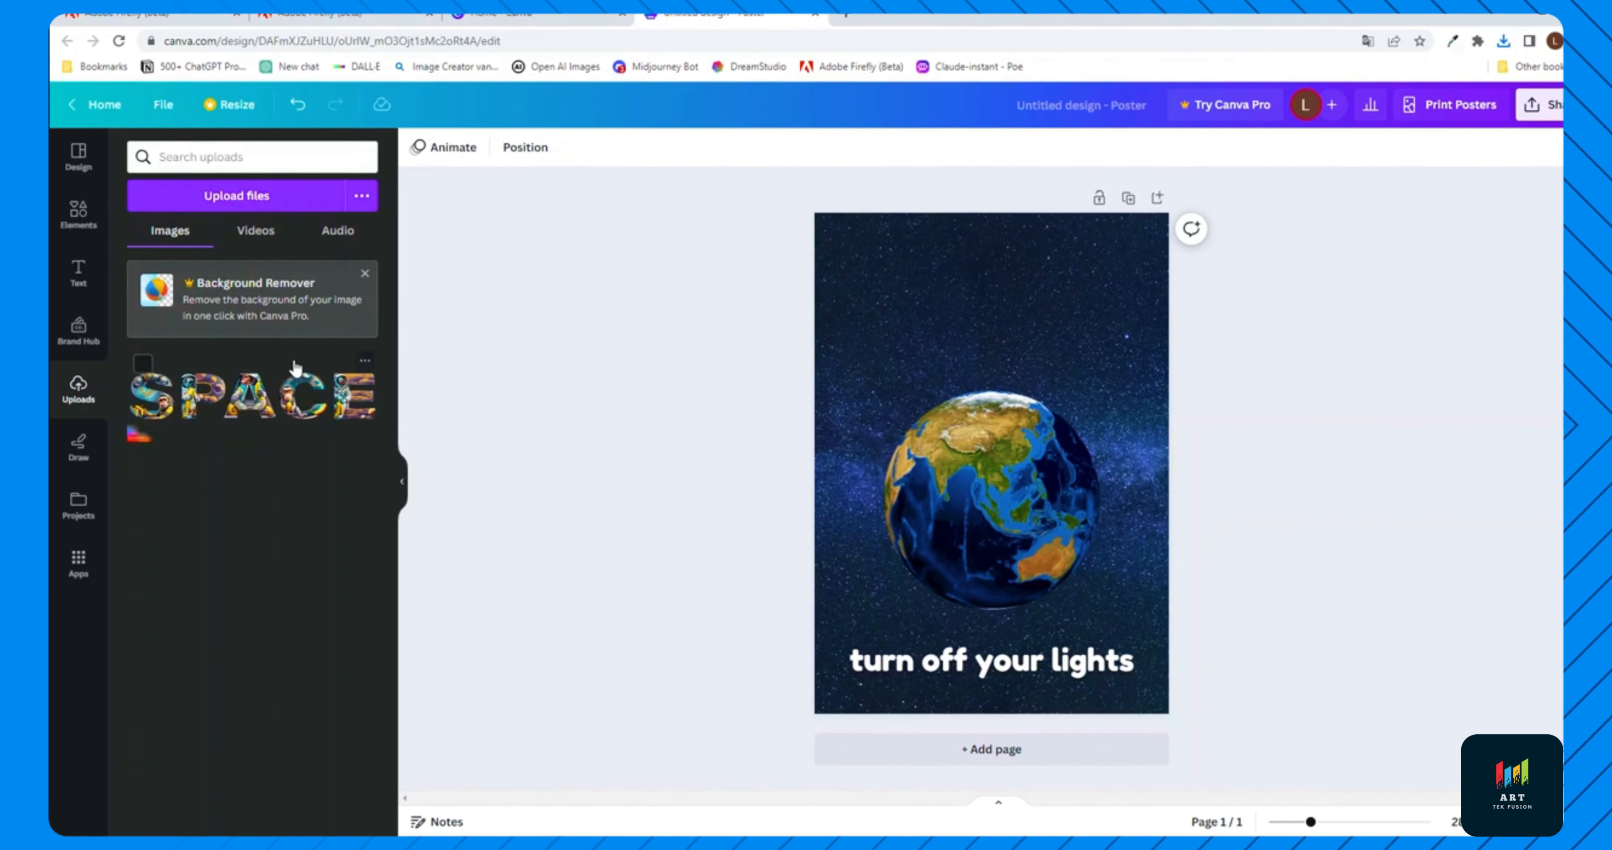
Place the uploaded SPACE image above the globe, enlarge it to most of the poster's width and center it horizontally
left_click_drag(281, 391, 1001, 275)
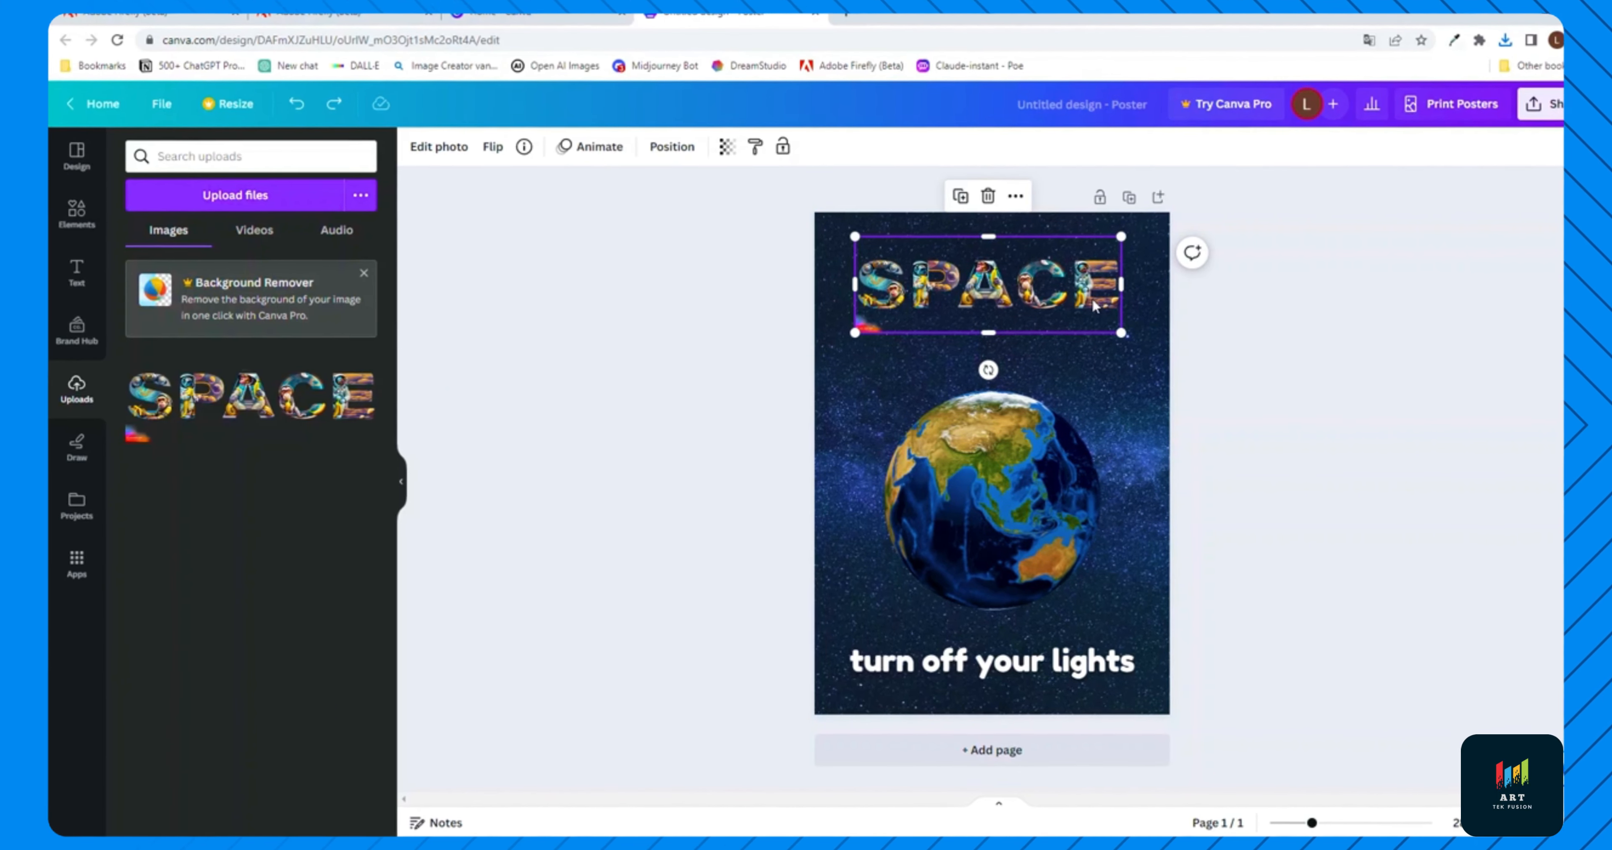
scroll(1056, 294, "up", 2)
scroll(1057, 294, "up", 4)
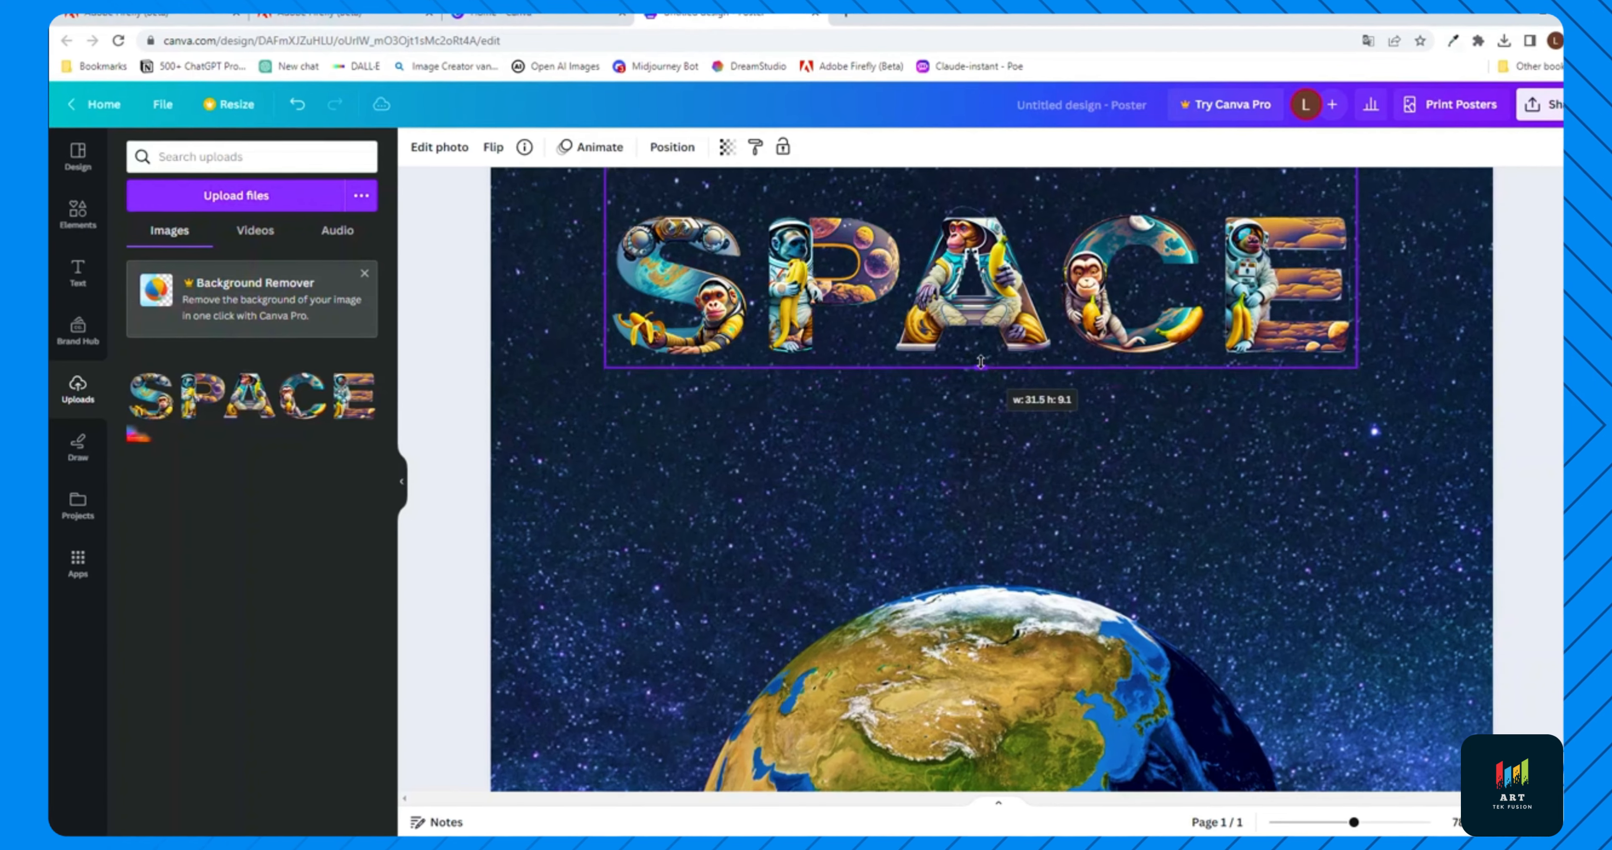
scroll(1026, 411, "up", 2)
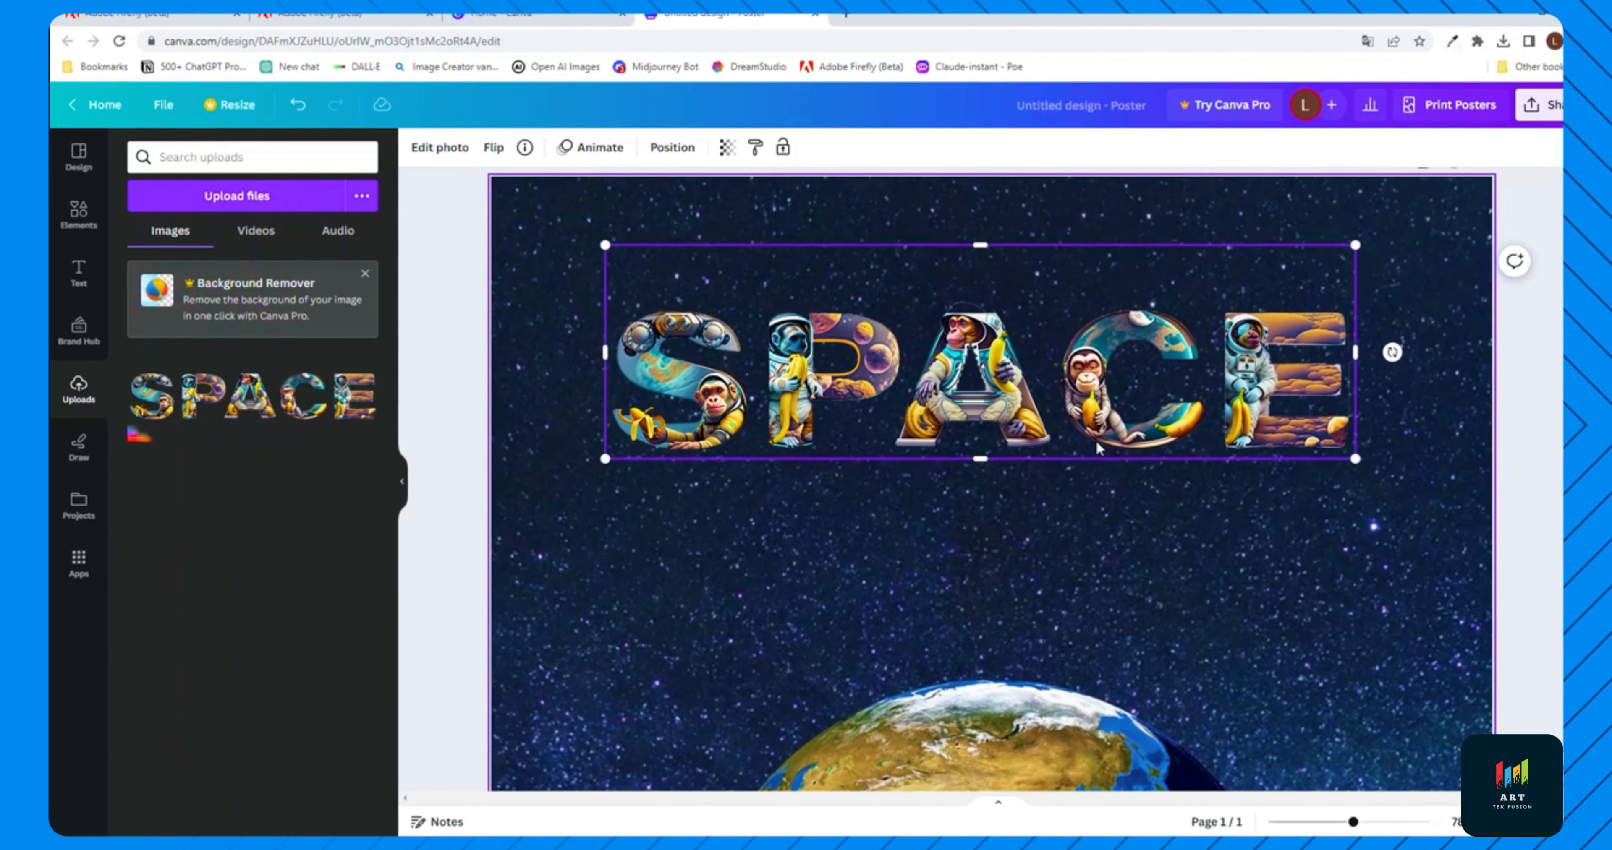
left_click_drag(1066, 421, 1077, 420)
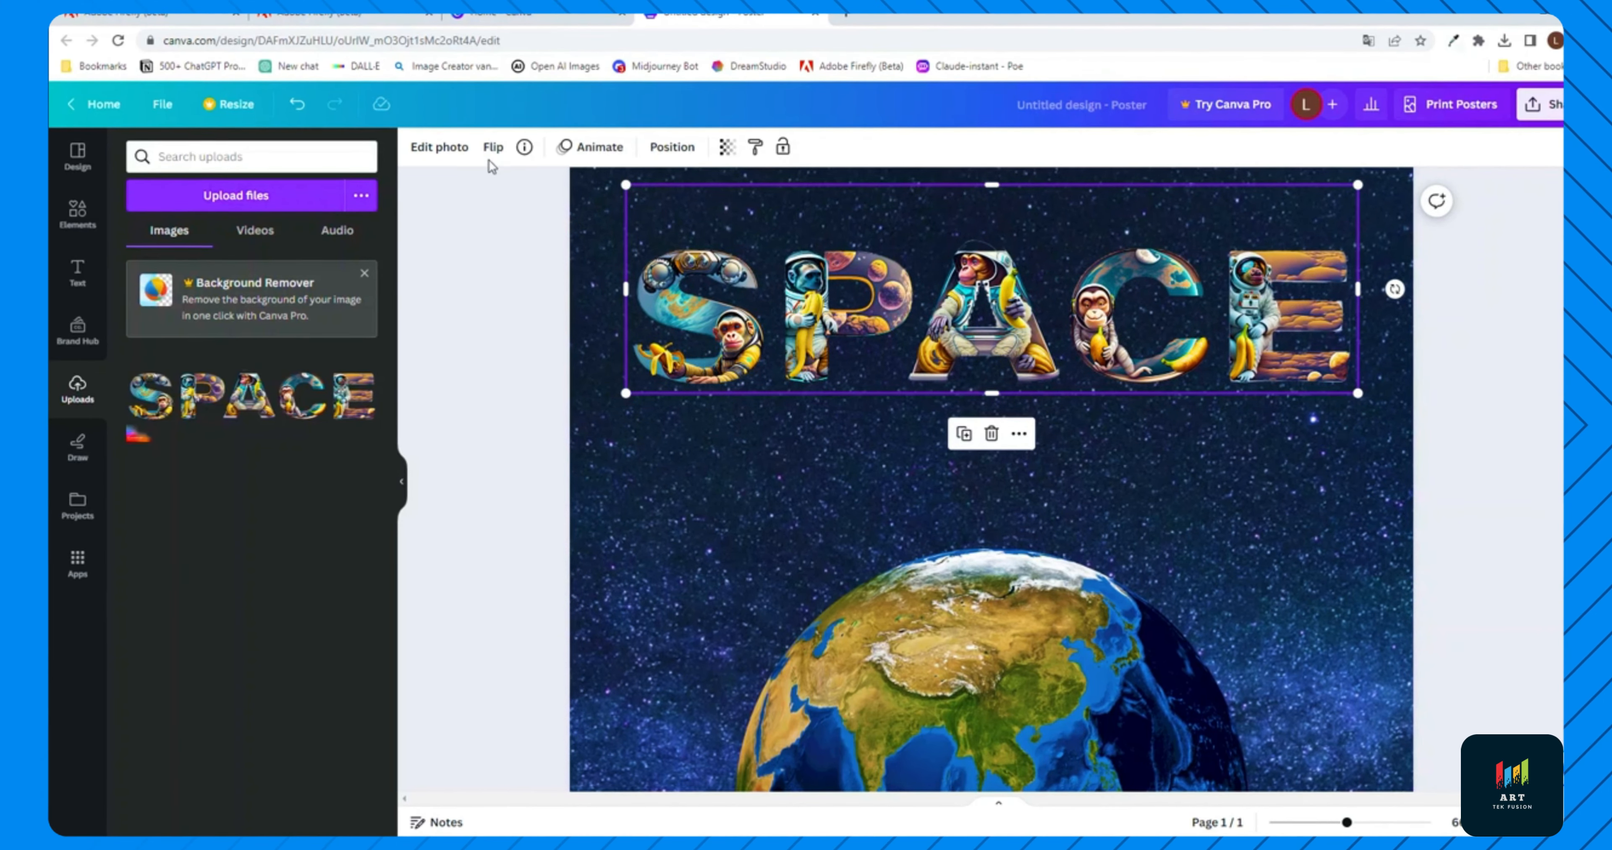
Apply the Fresco filter to the SPACE image on the poster
left_click(454, 153)
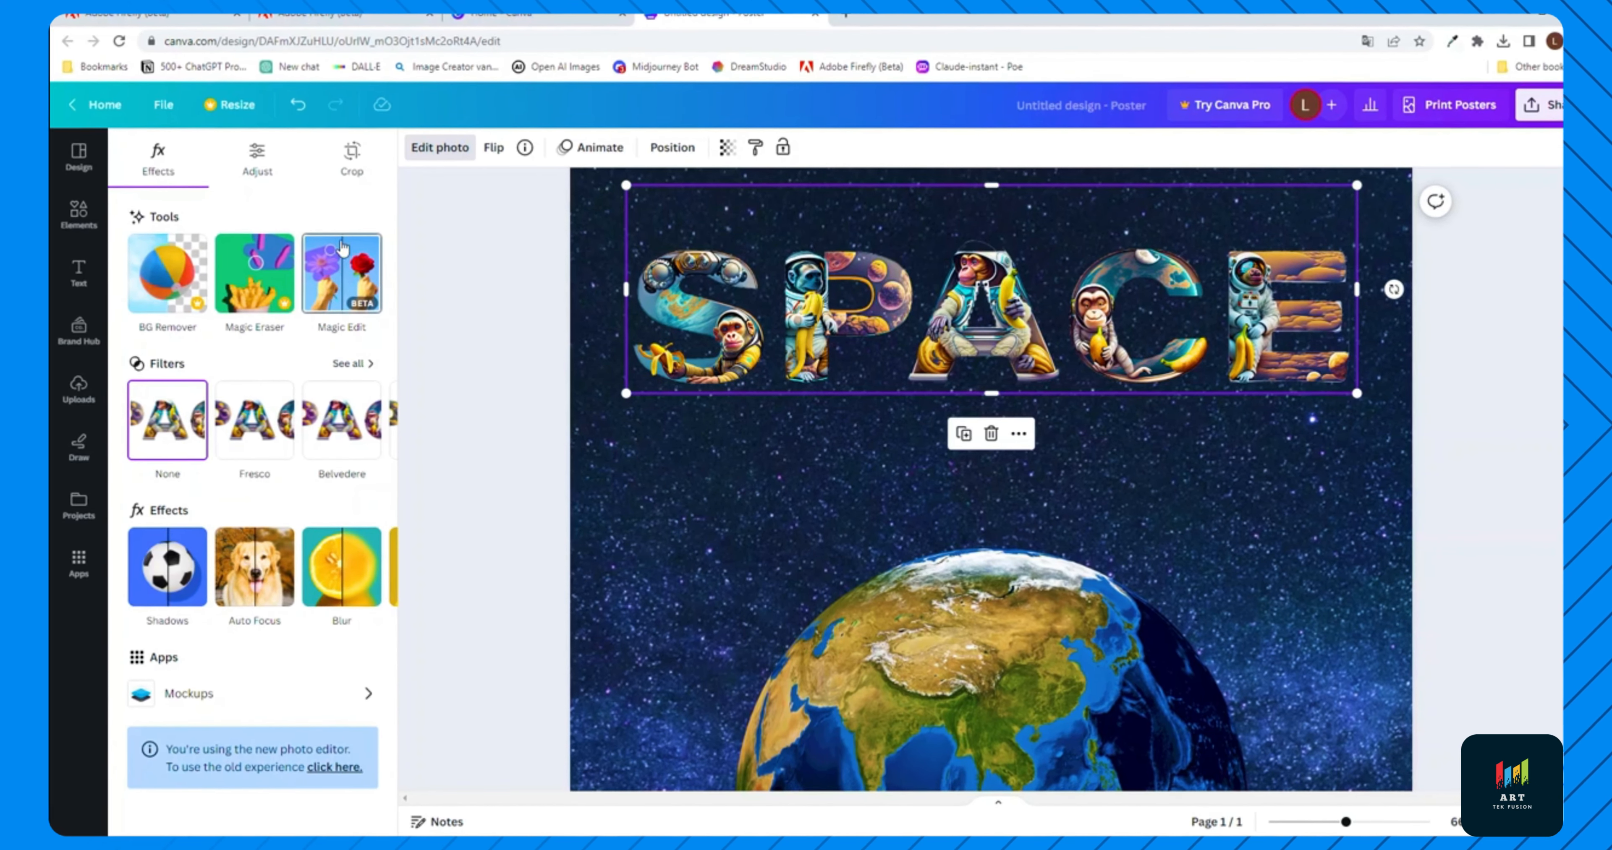
left_click(250, 425)
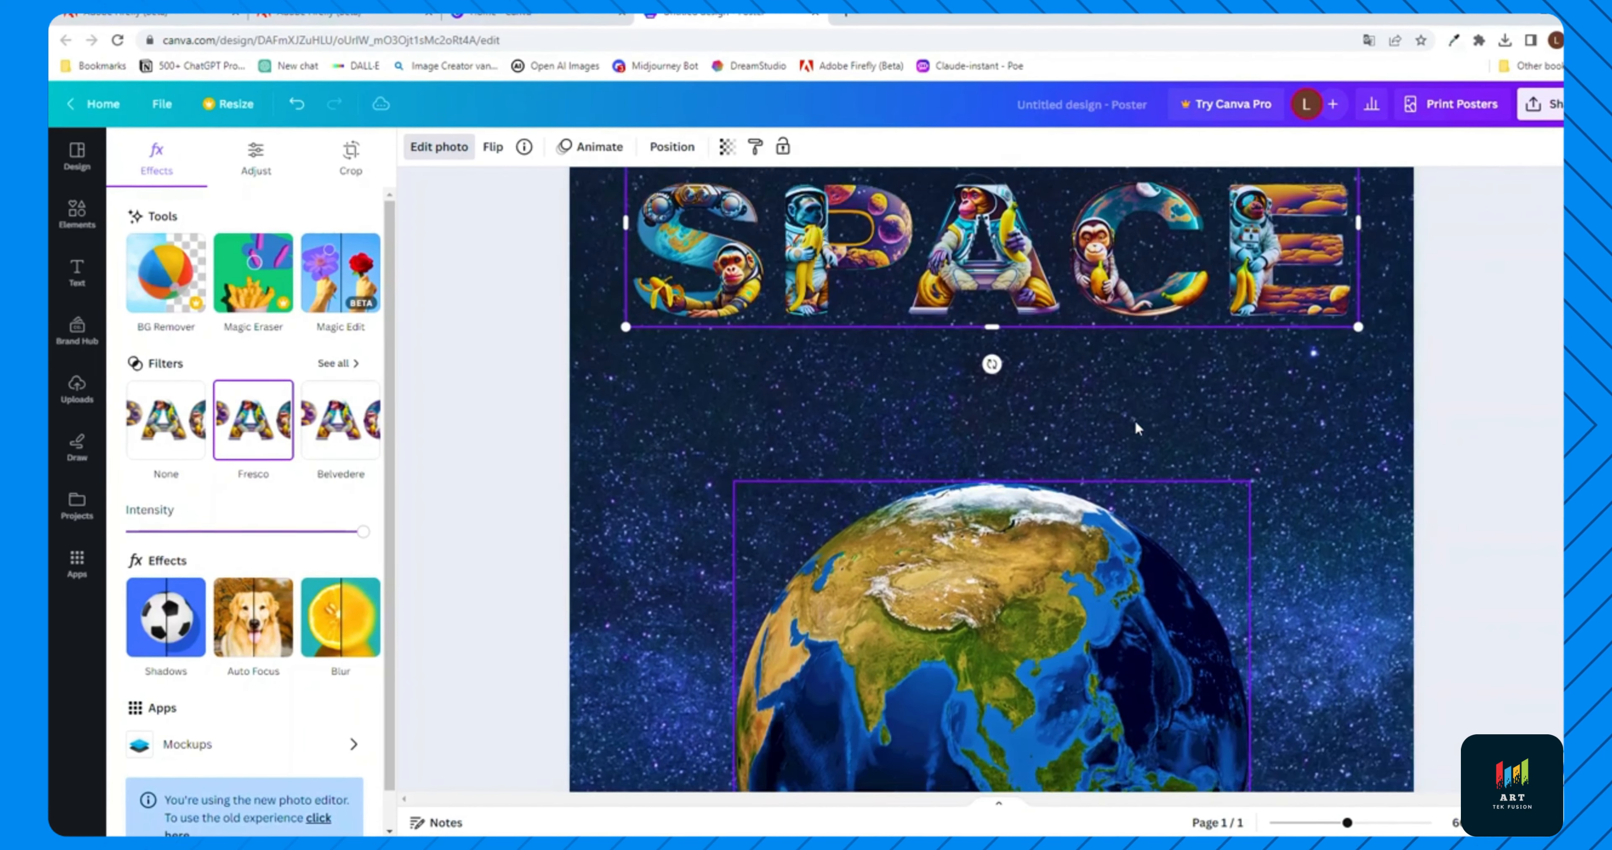
Apply a Drop shadow to the SPACE image with a distance of 7 and a white shadow color
scroll(175, 604, "down", 1)
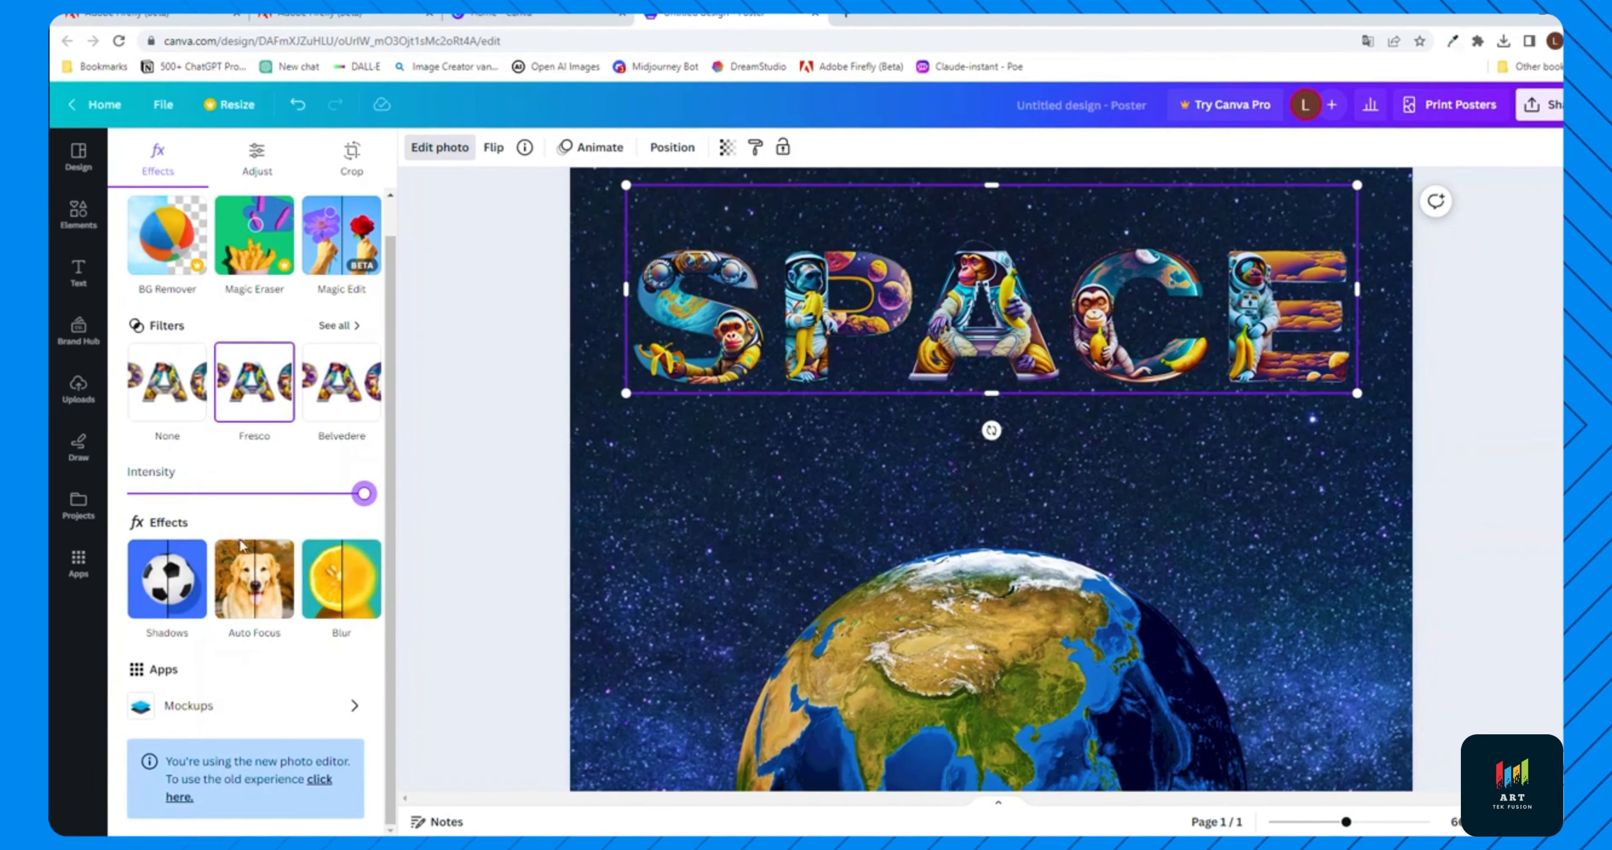
left_click(176, 604)
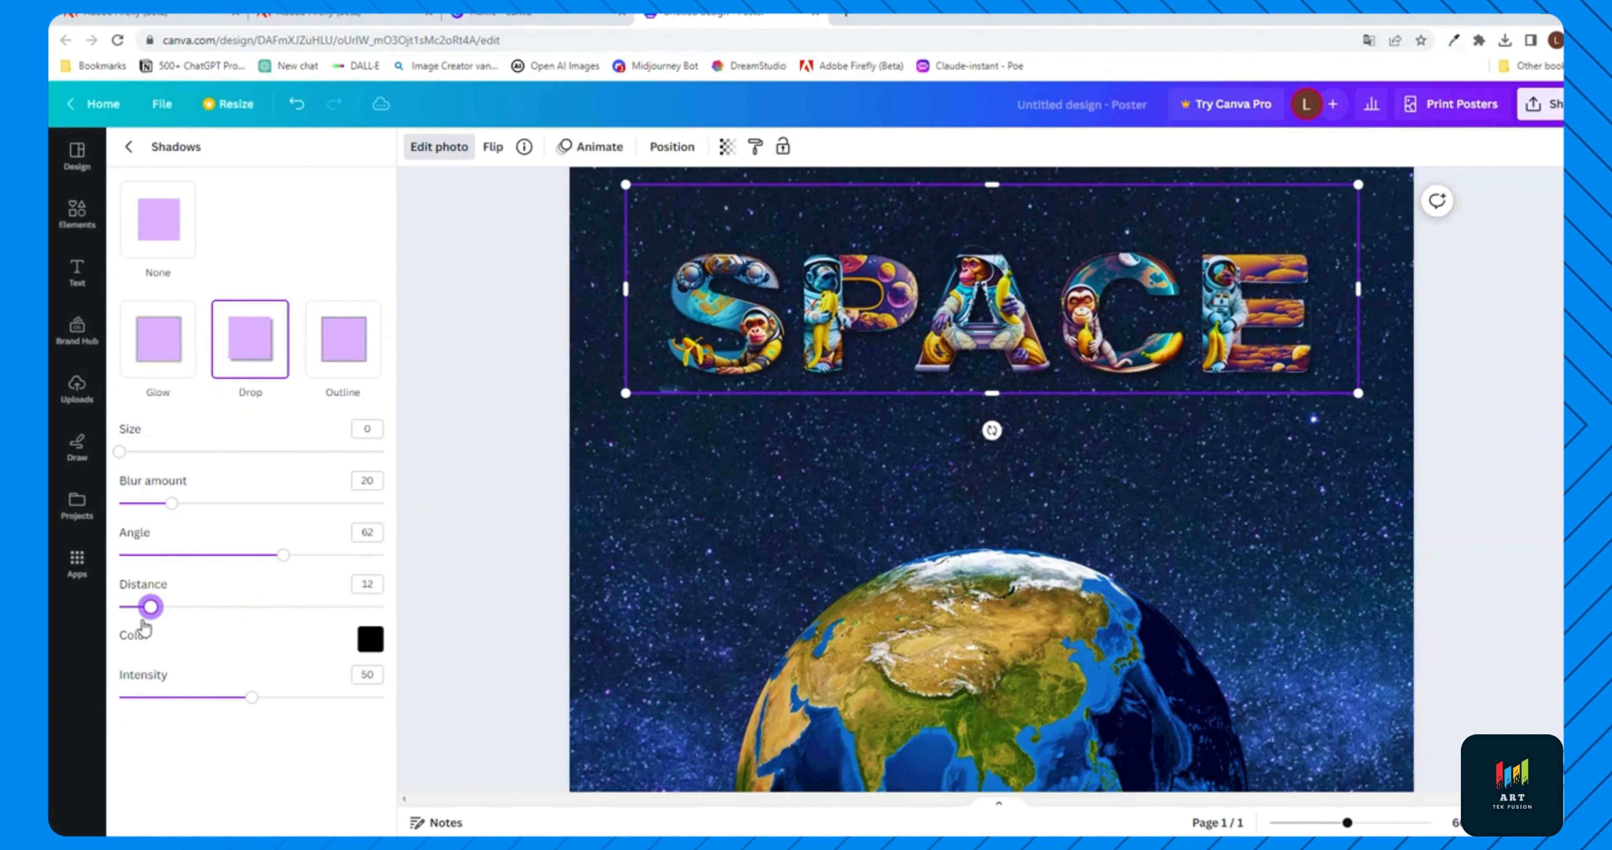
left_click(369, 642)
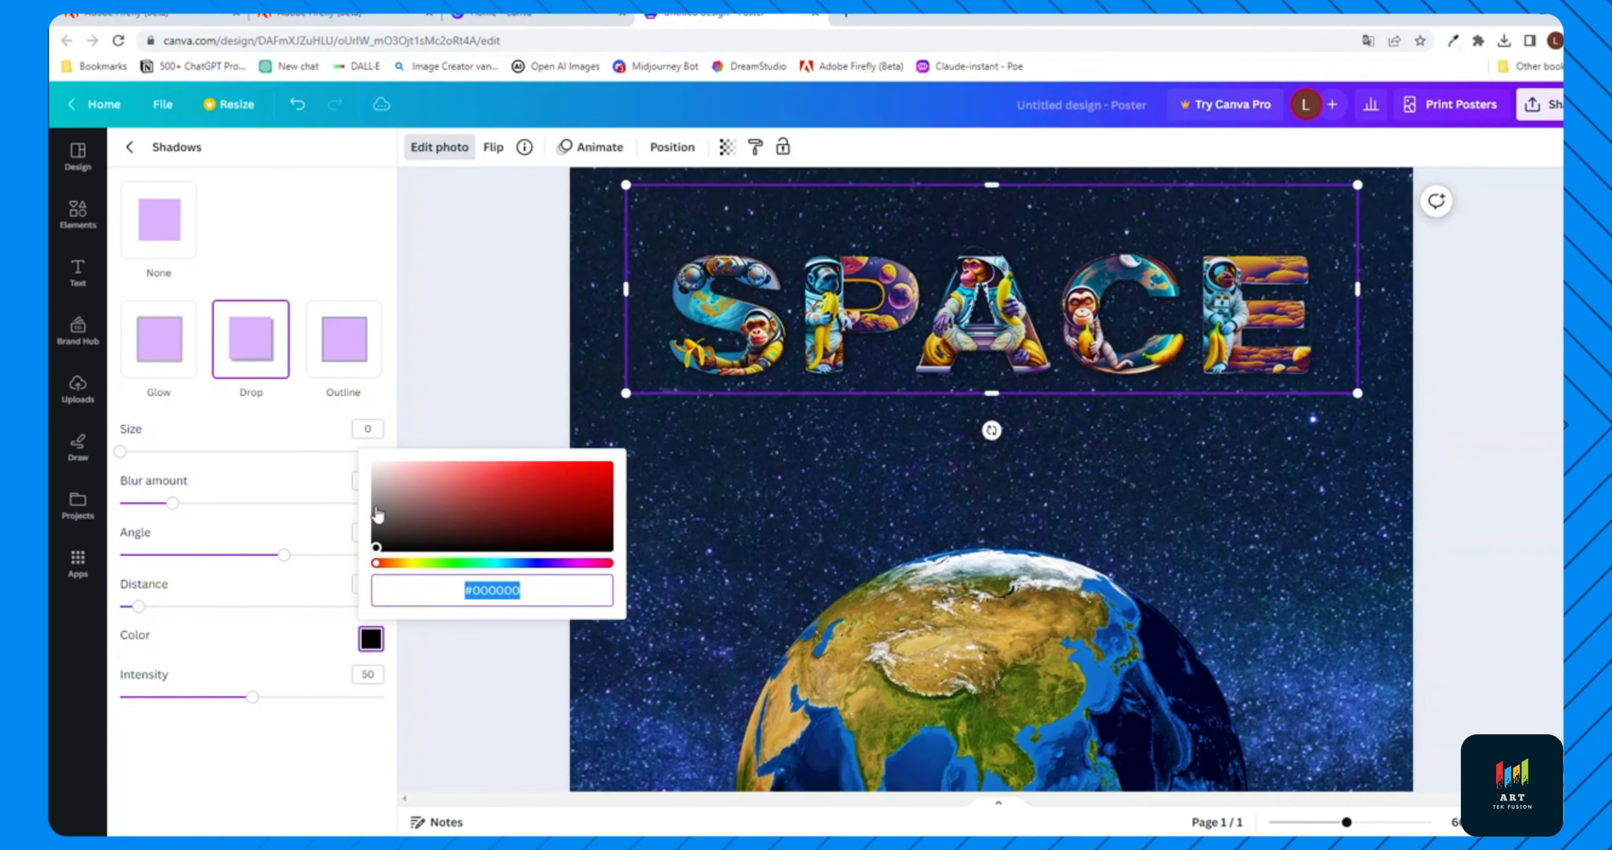
left_click(379, 488)
left_click(250, 753)
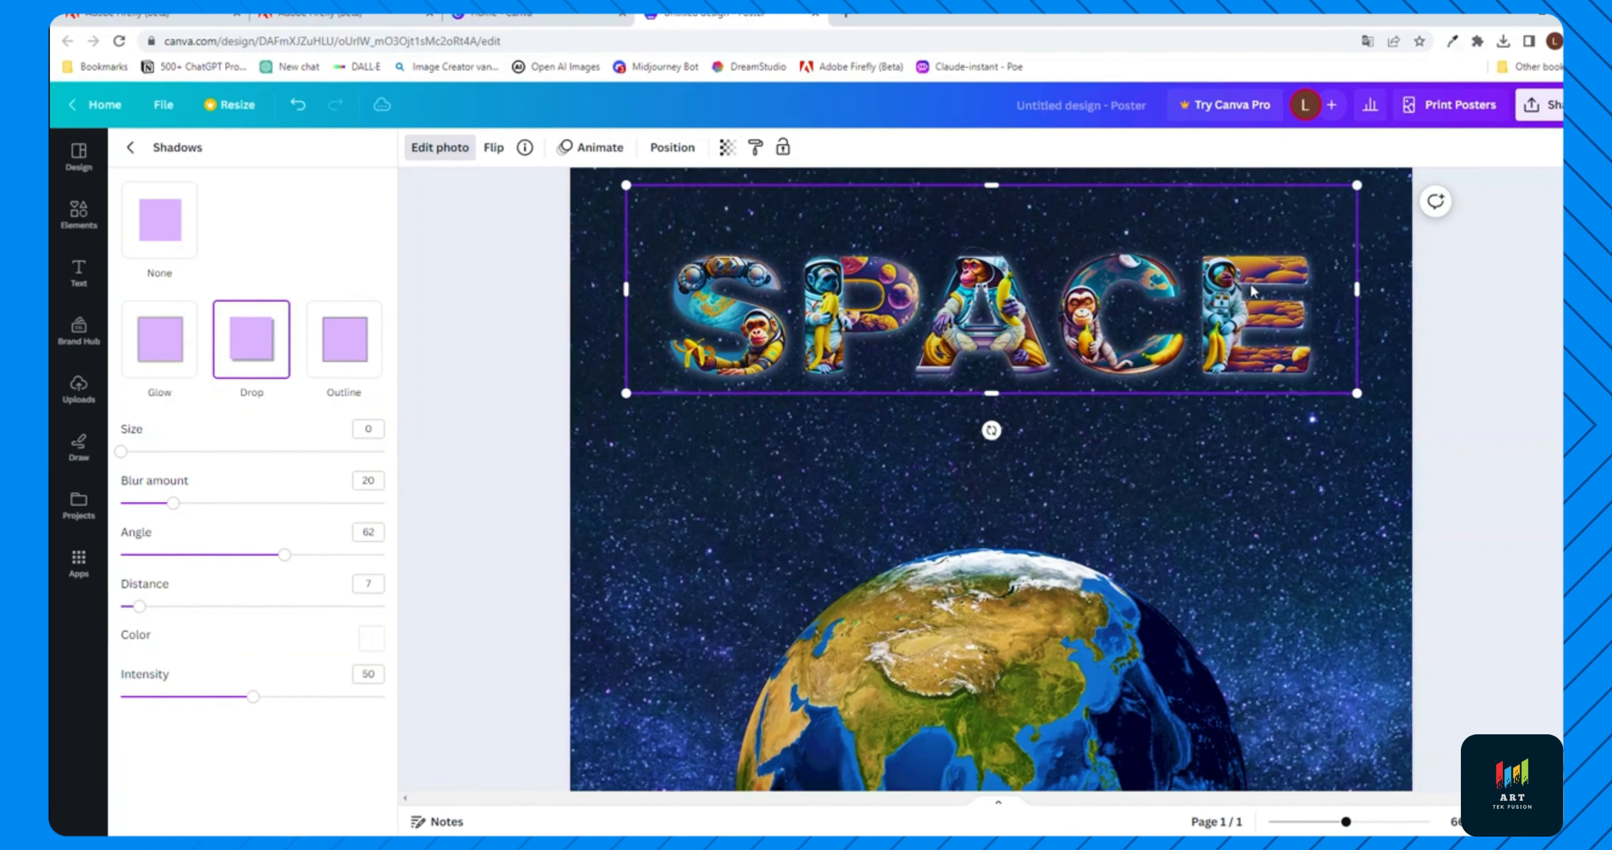
Adjust the SPACE image's drop shadow to blur amount 5, angle 11, distance 0 and intensity 63
scroll(770, 453, "up", 2)
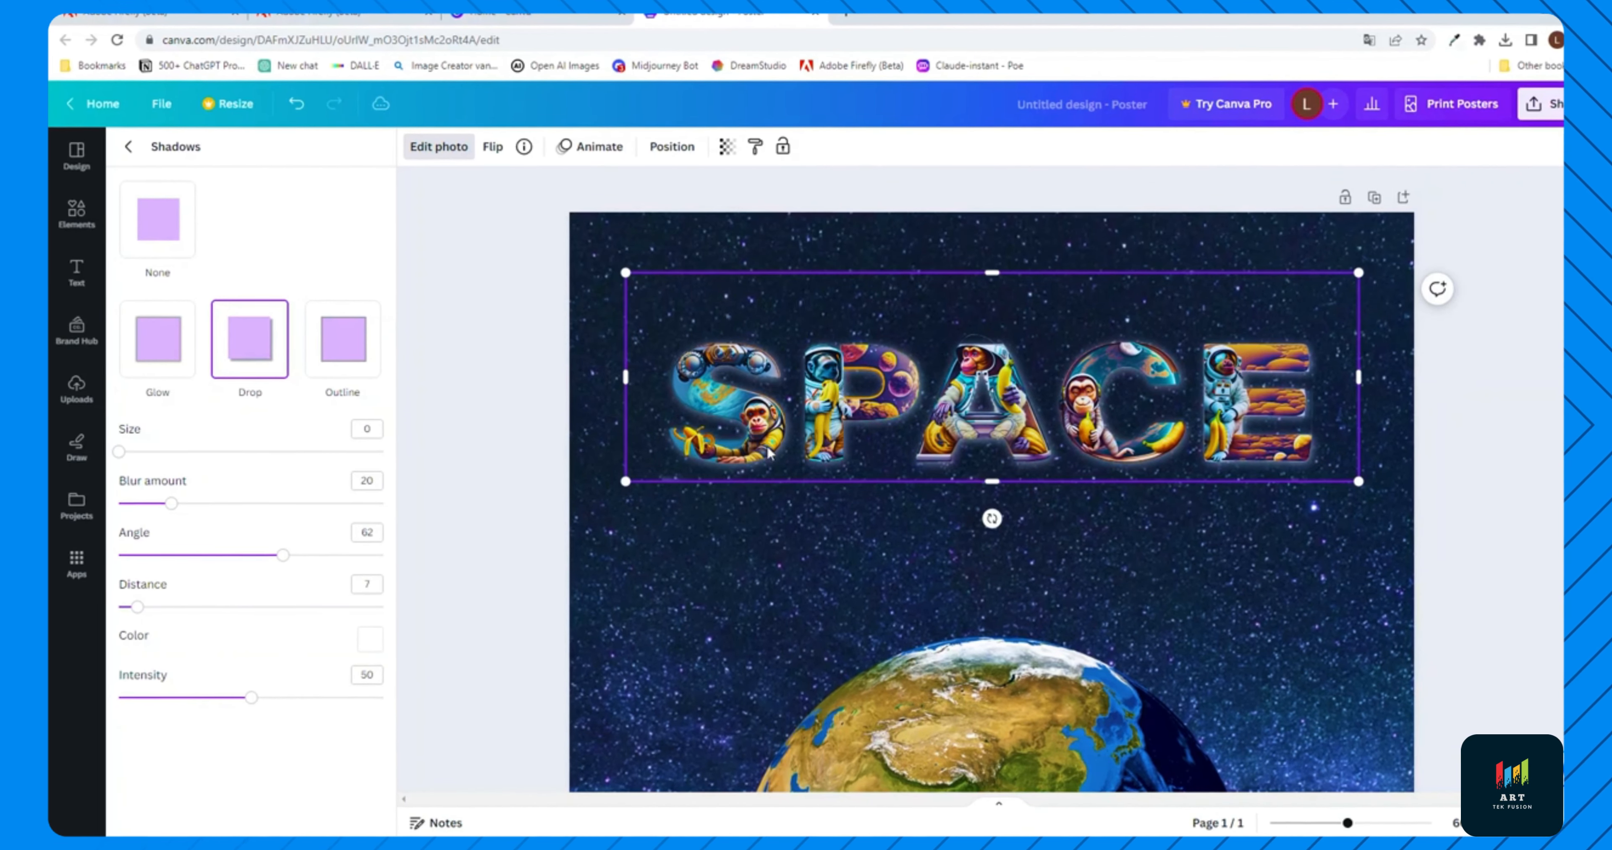
left_click(174, 556)
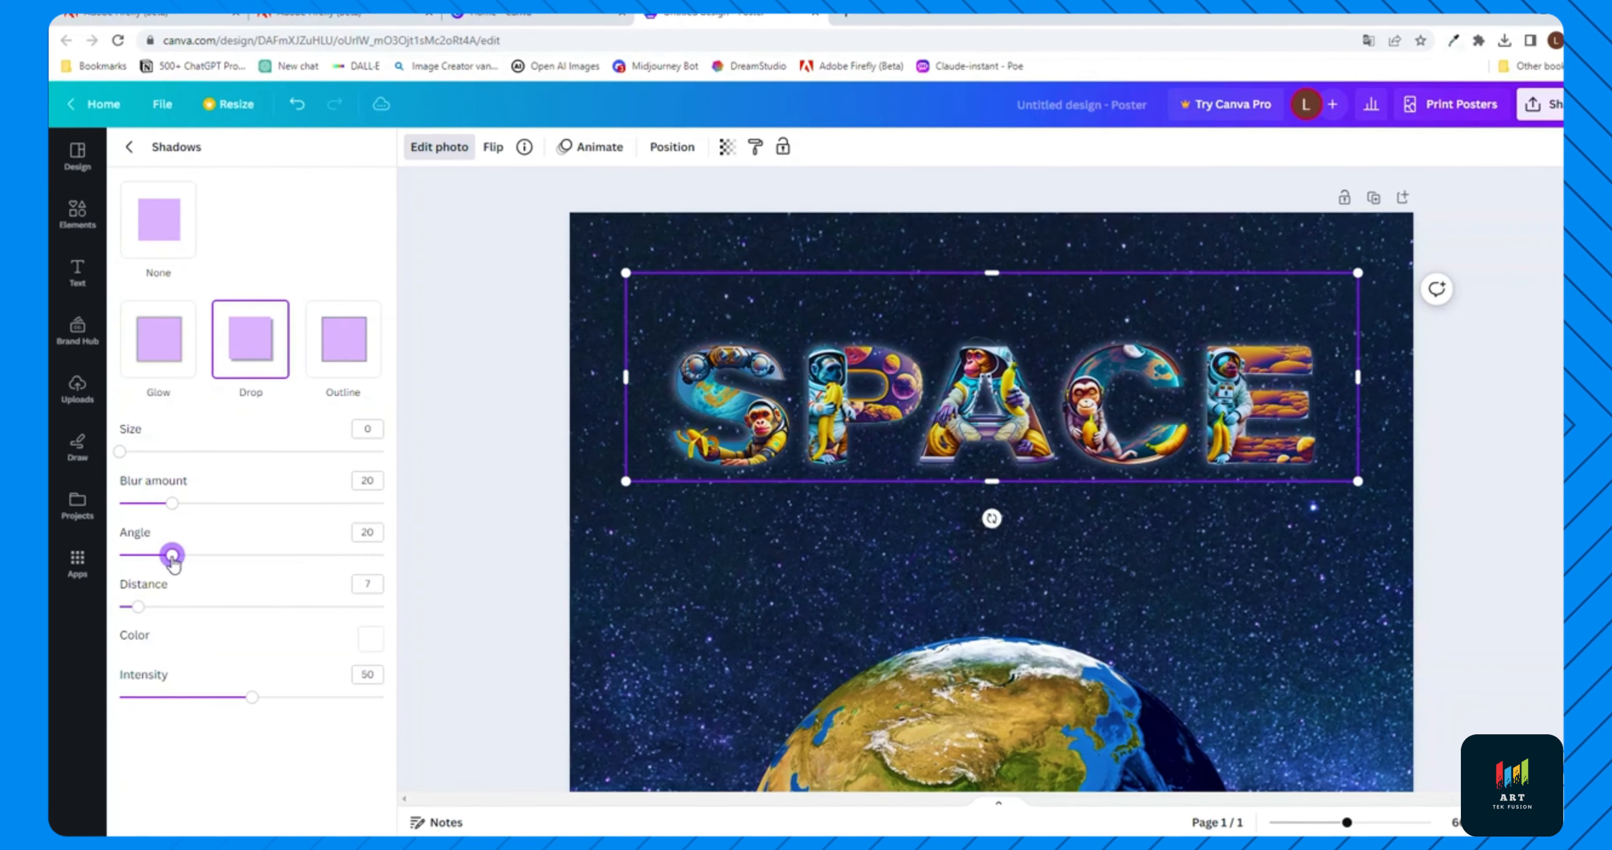
left_click(133, 452)
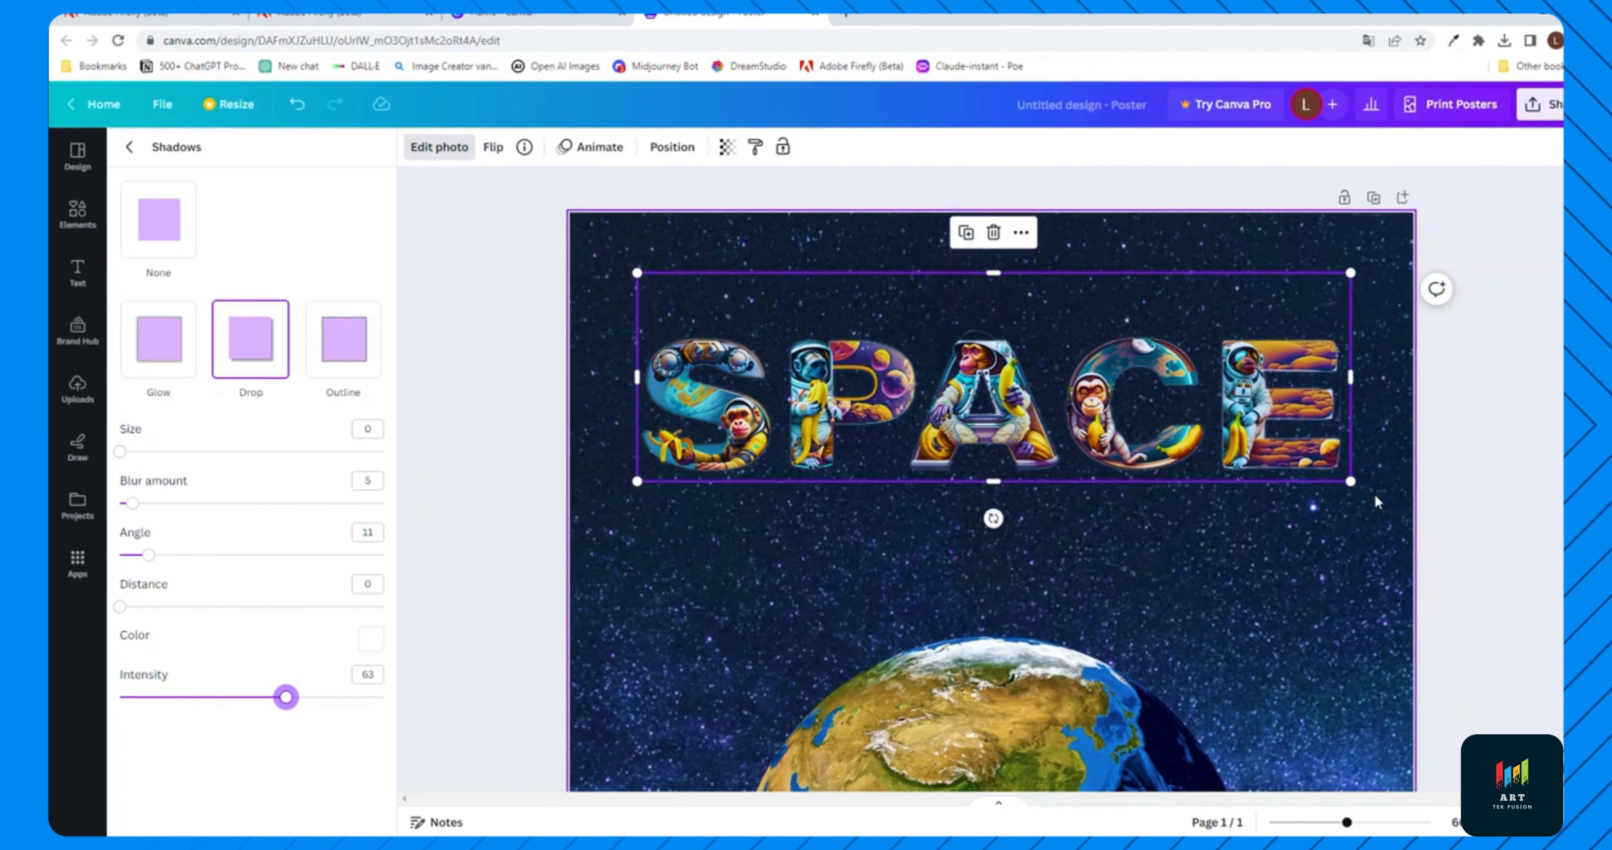
Enlarge the SPACE image slightly toward both poster edges and shift it slightly down toward the globe
left_click_drag(1350, 482, 1359, 484)
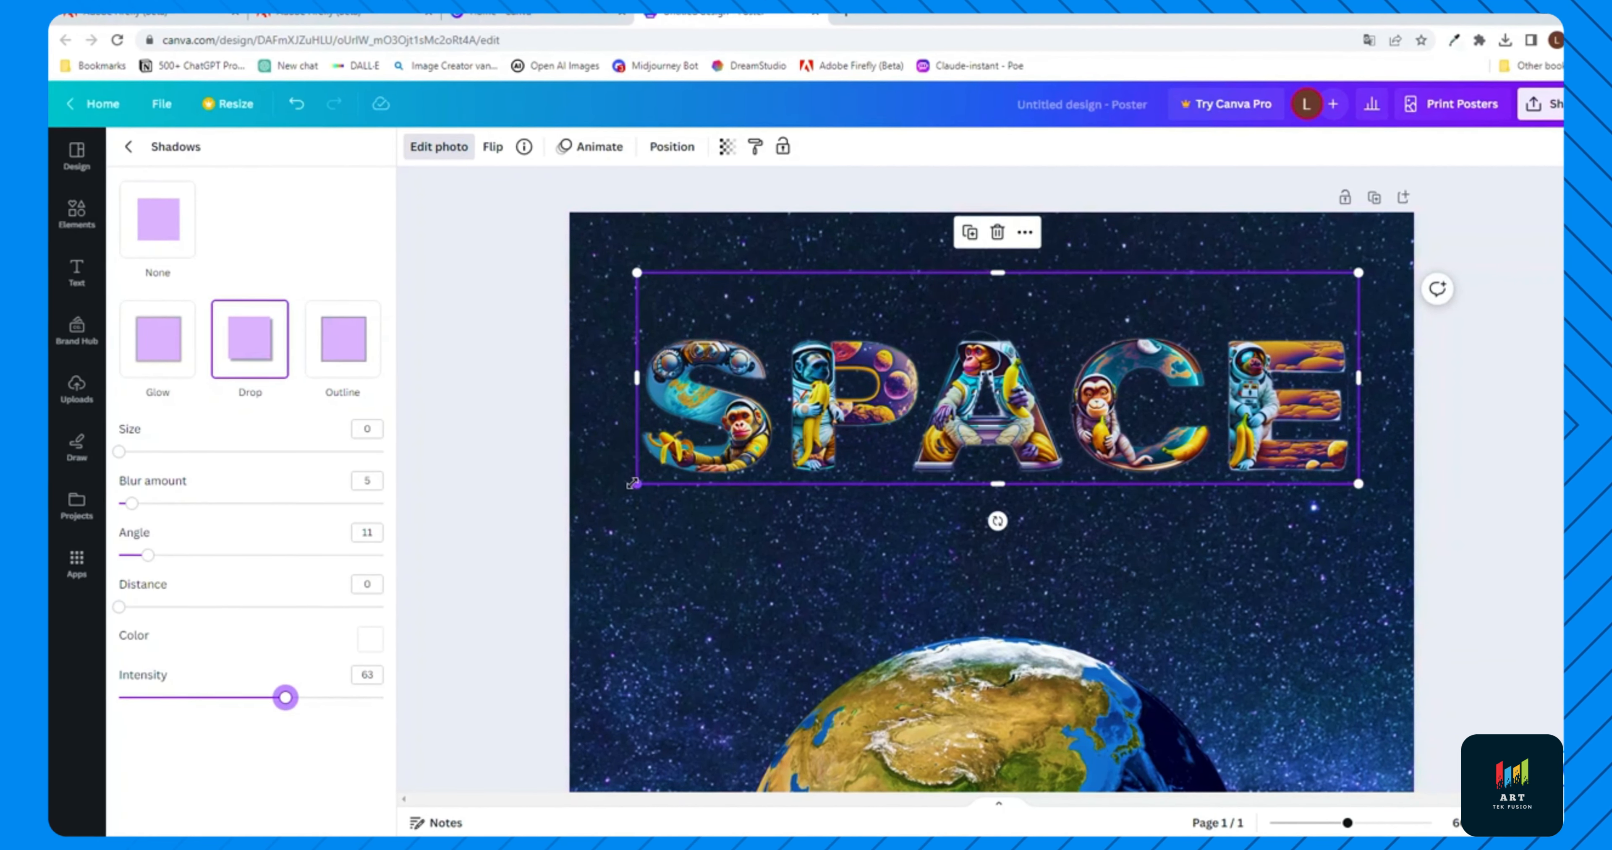
left_click_drag(633, 483, 625, 486)
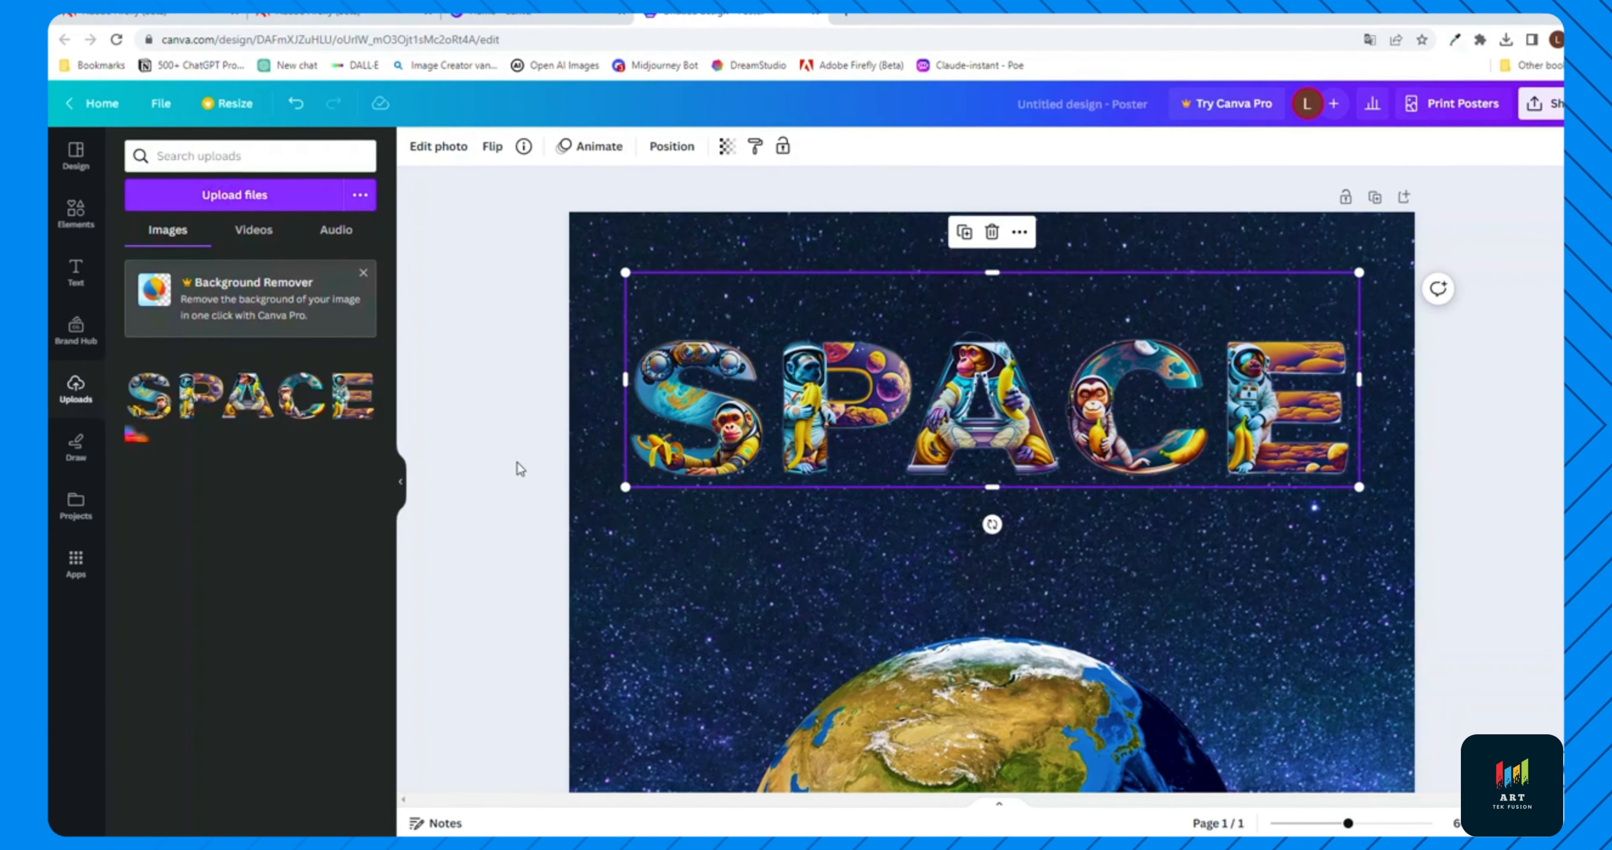
scroll(770, 527, "down", 1)
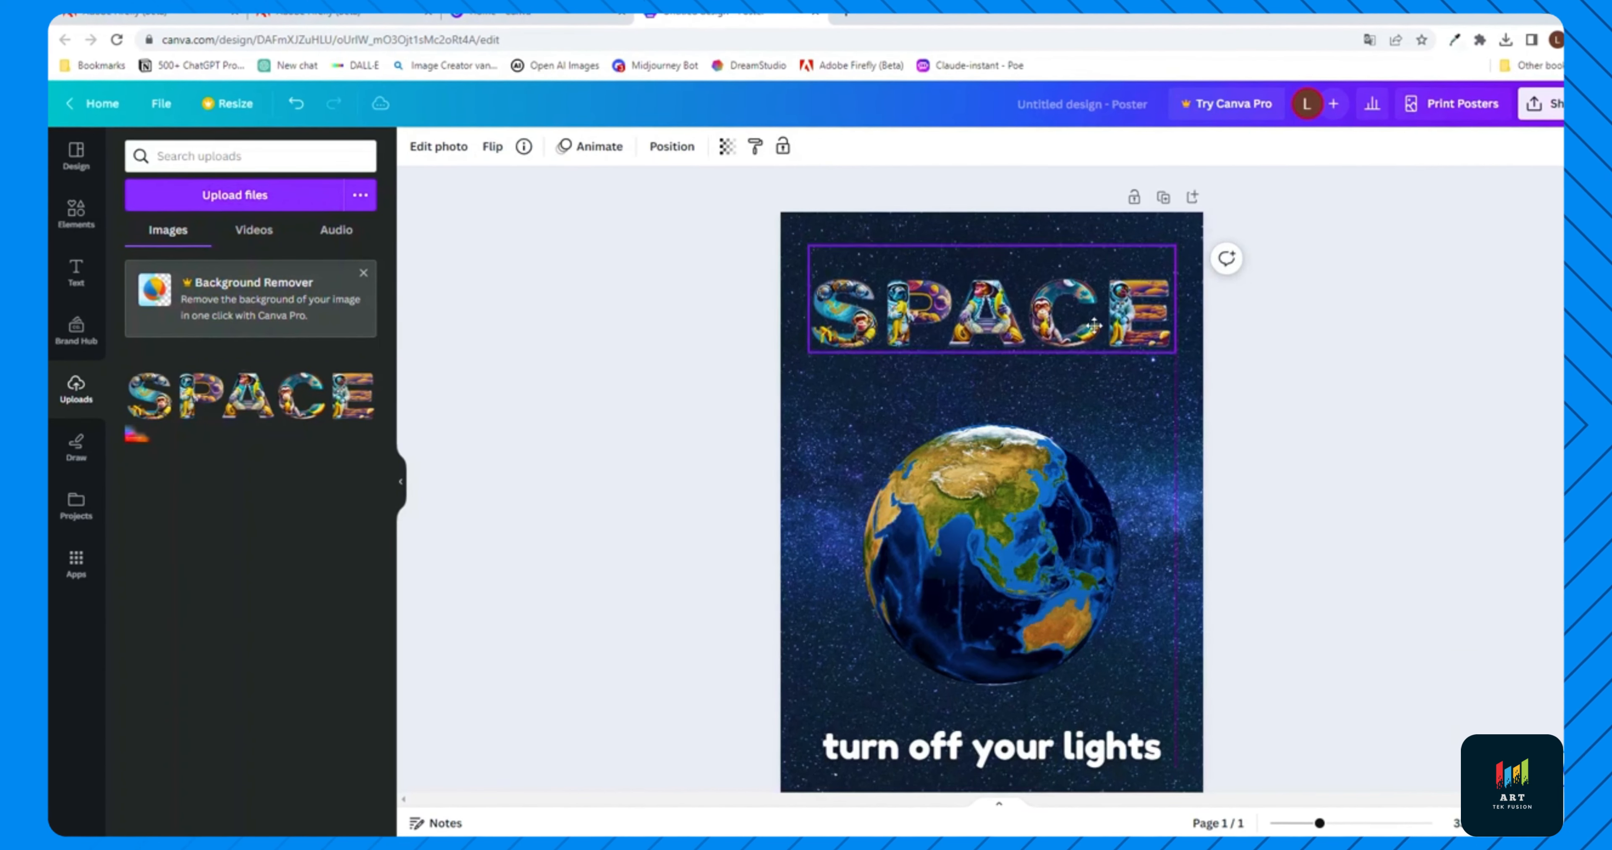
left_click_drag(1096, 324, 1097, 337)
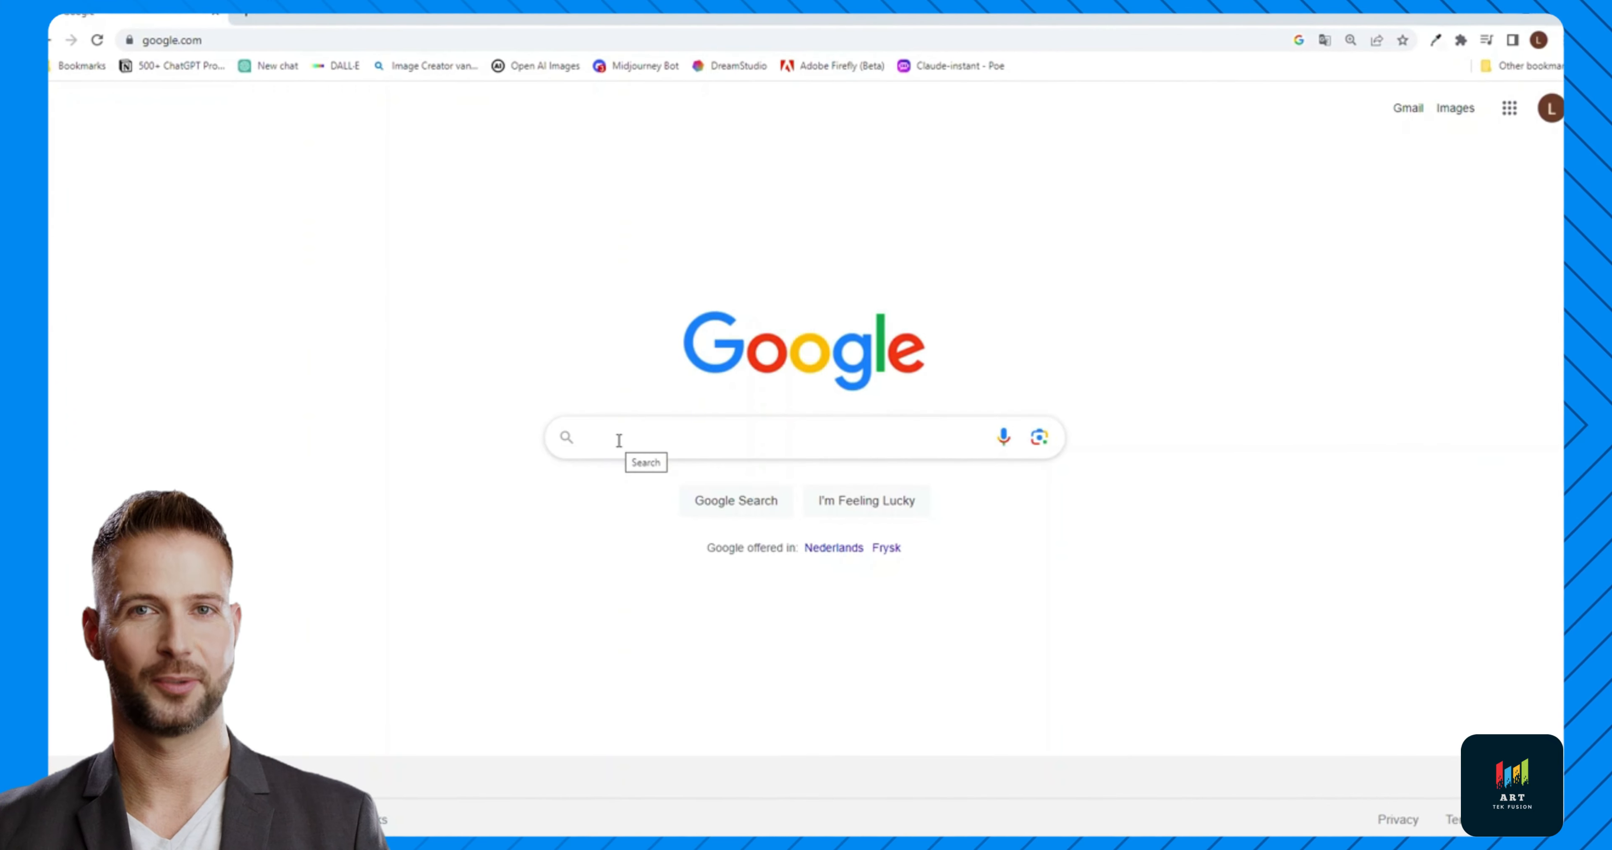
Search Google for "adobe express", open the Adobe Express site, join the free beta and dismiss the welcome message
type("adobe express")
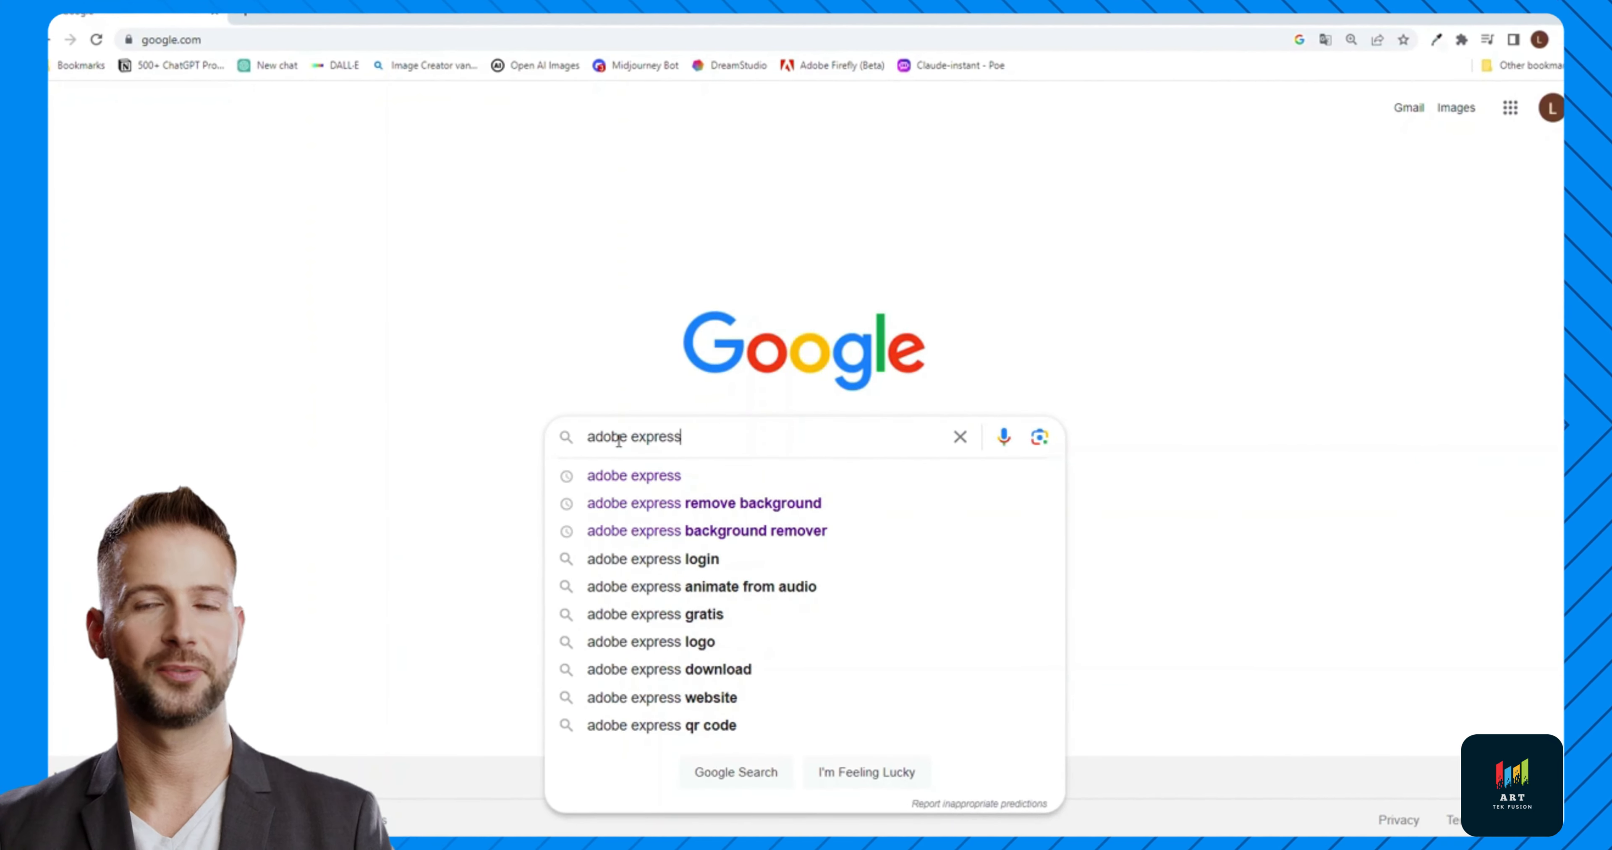
key("Return")
left_click(463, 716)
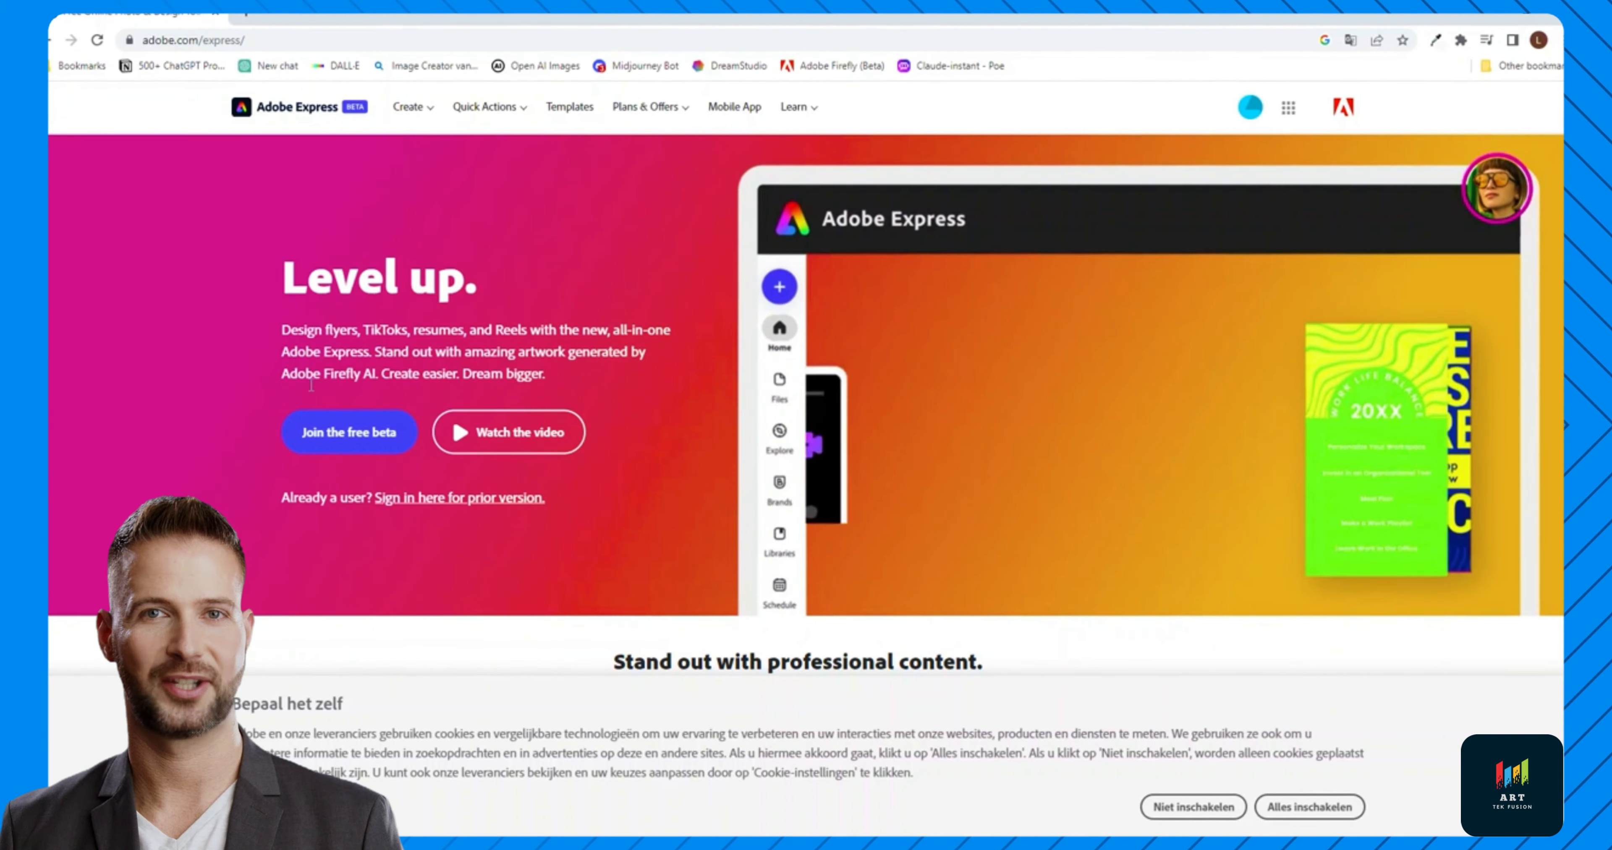
left_click(335, 435)
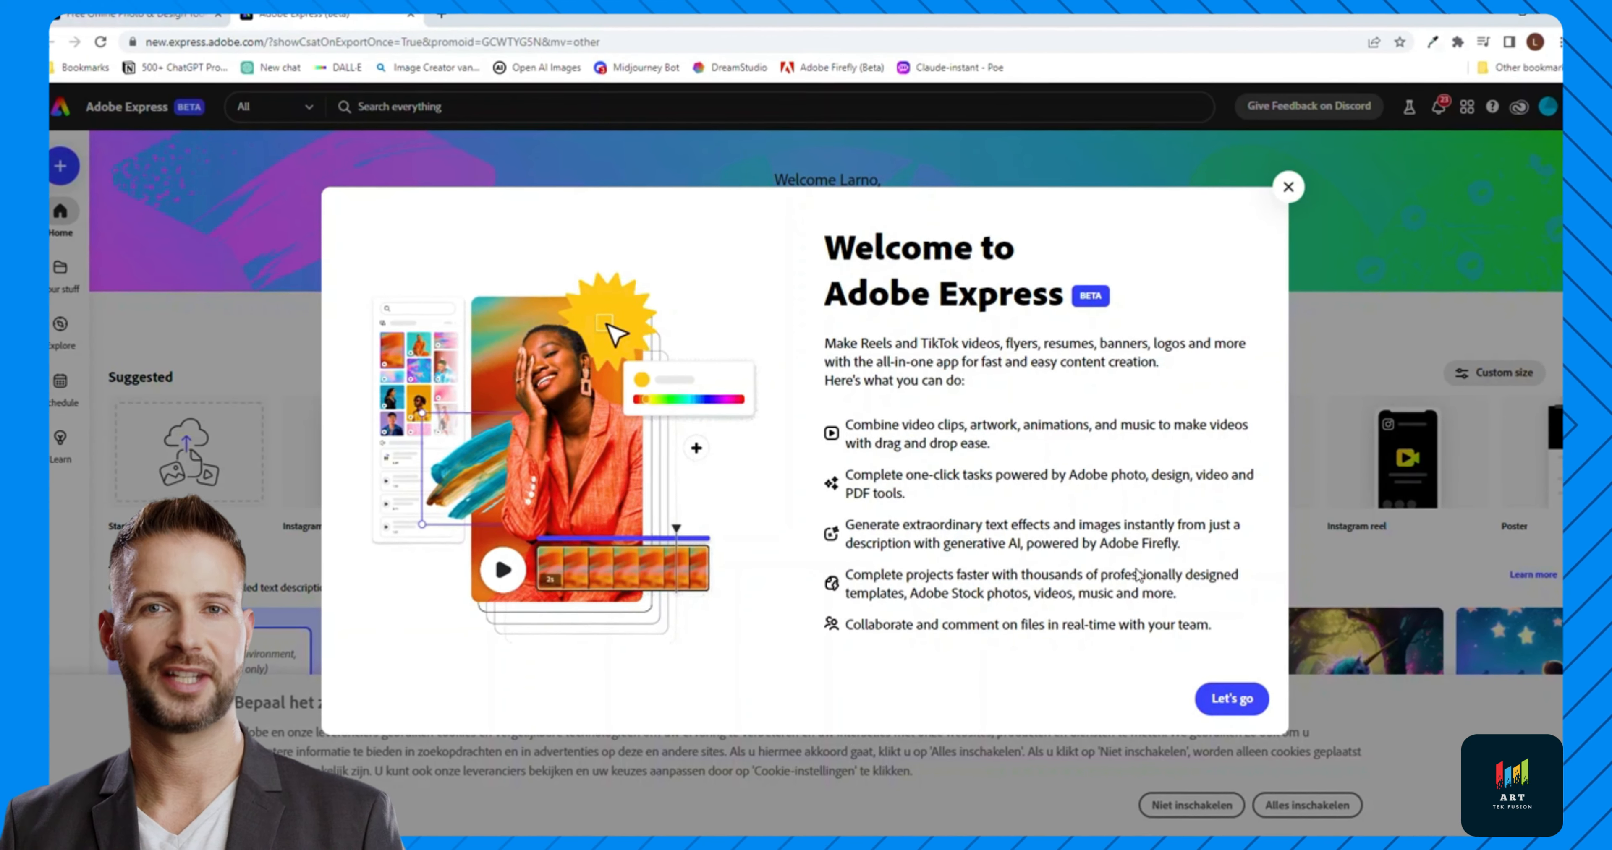
left_click(1230, 700)
Look over the generative and quick-action offerings on the home page and open the Instagram square post templates
scroll(224, 310, "down", 5)
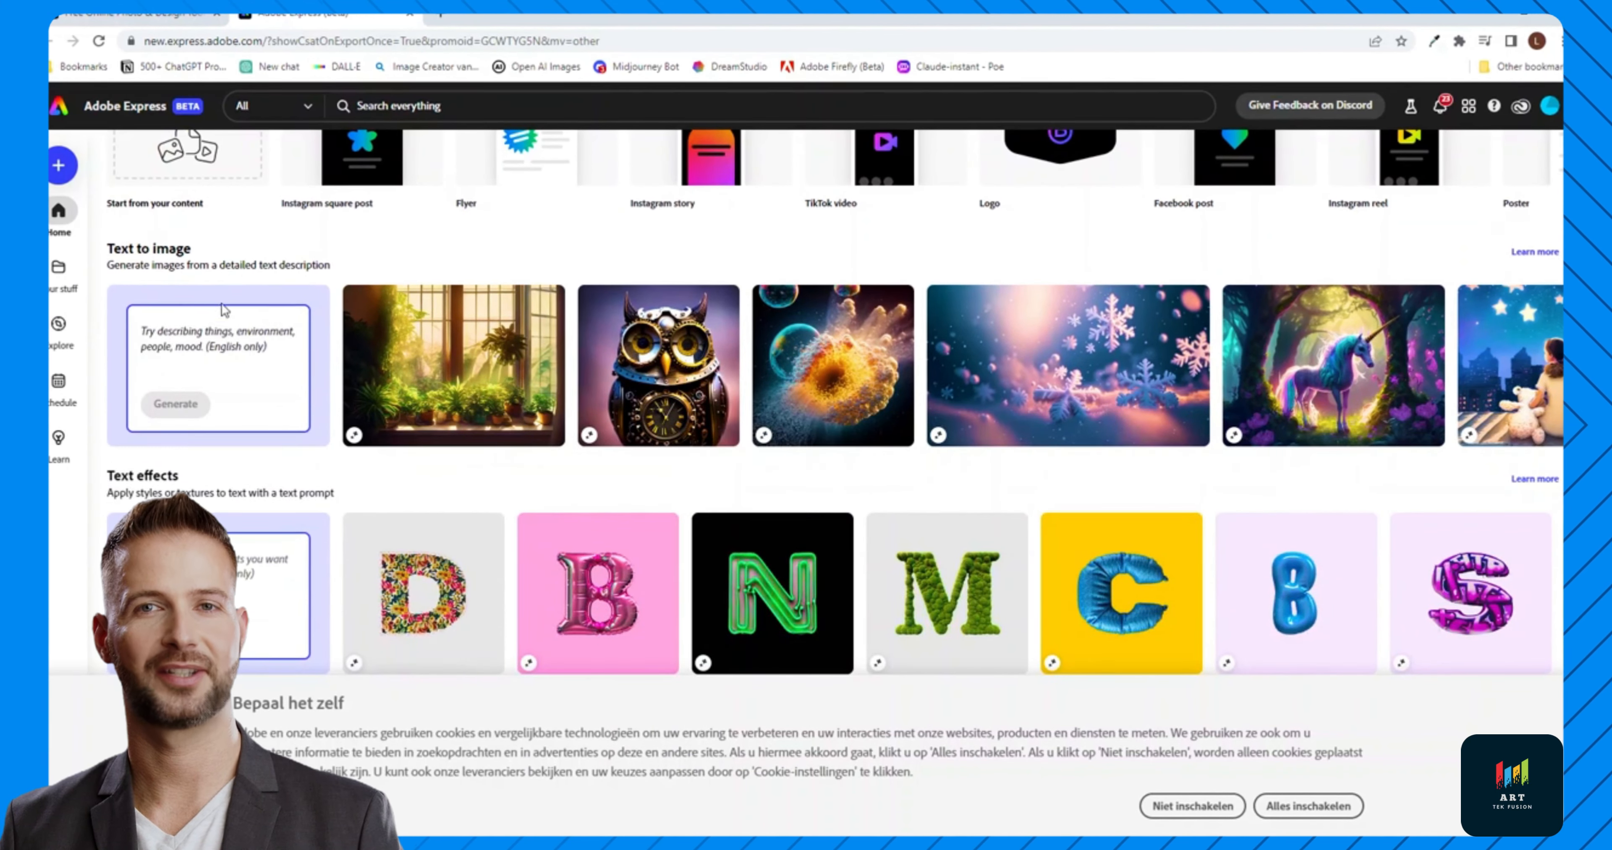
scroll(266, 352, "down", 3)
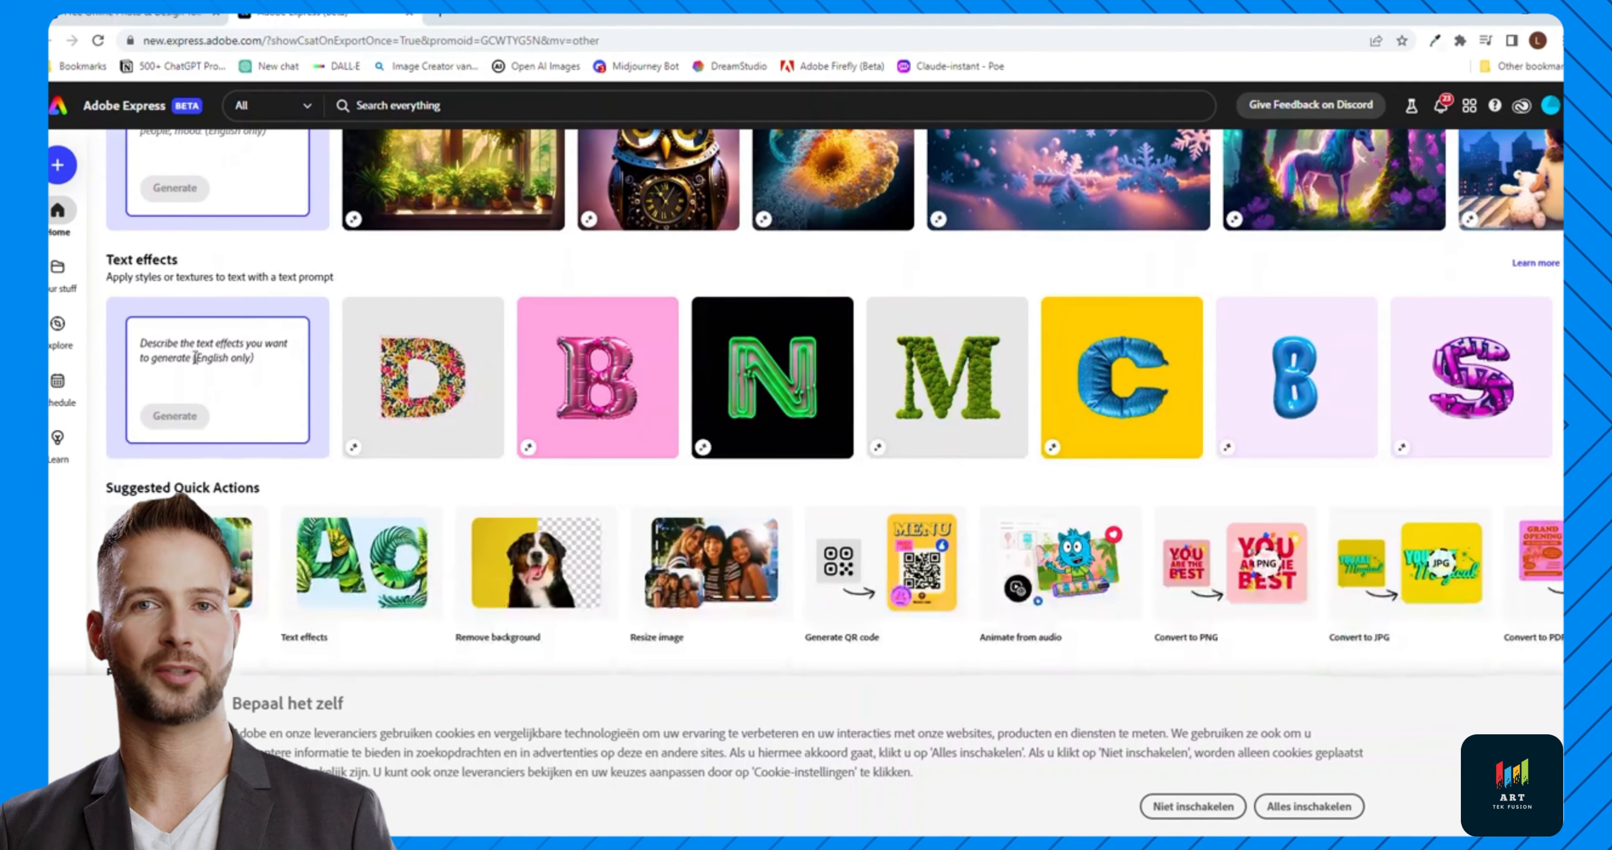
scroll(266, 352, "down", 1)
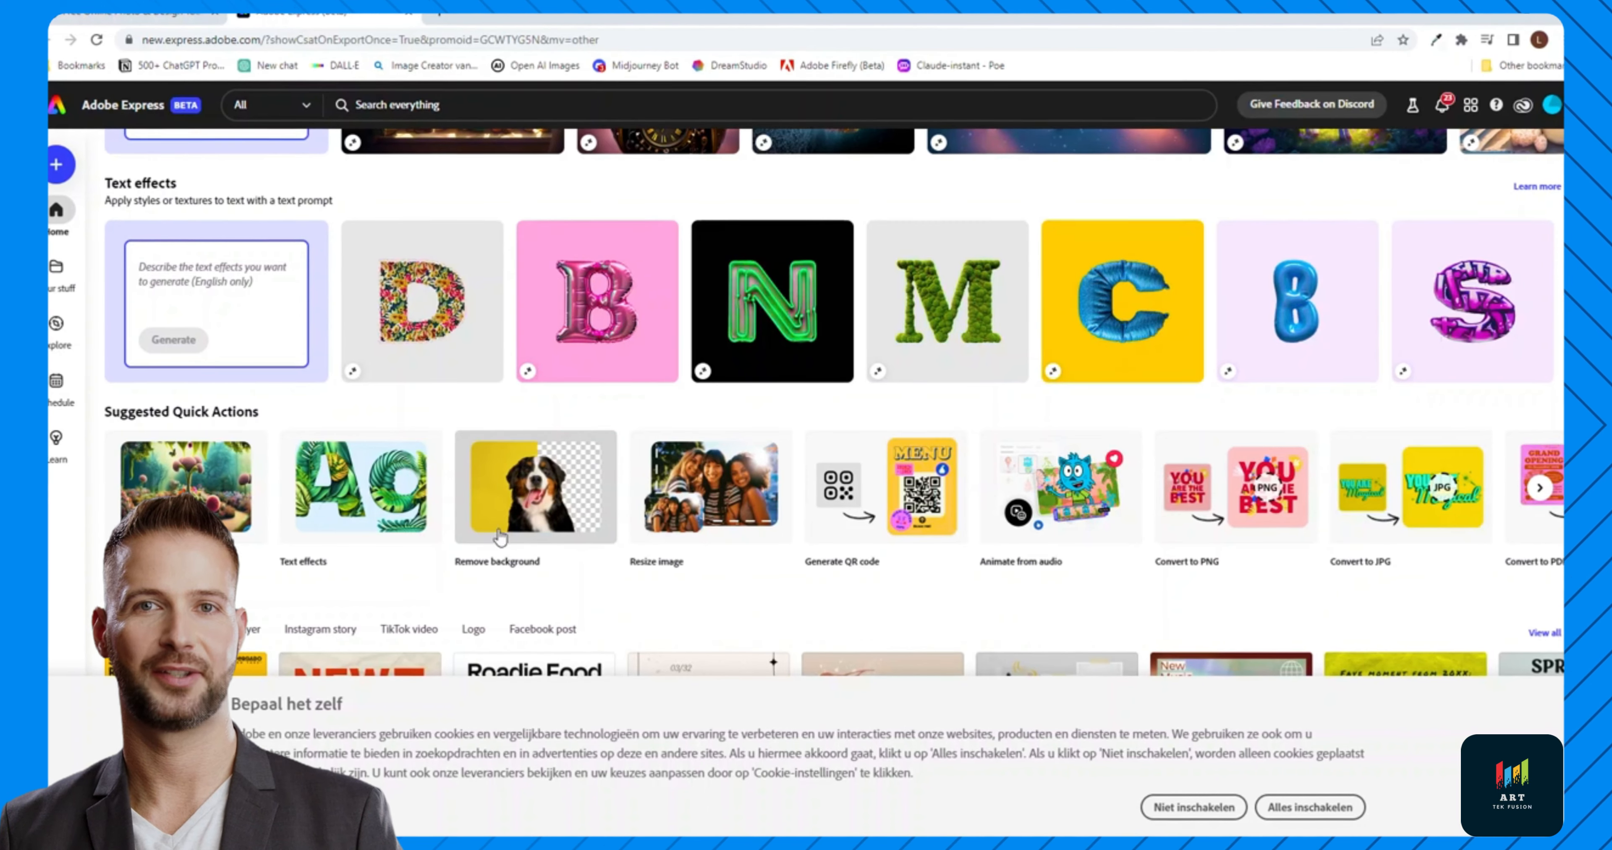
scroll(463, 546, "up", 8)
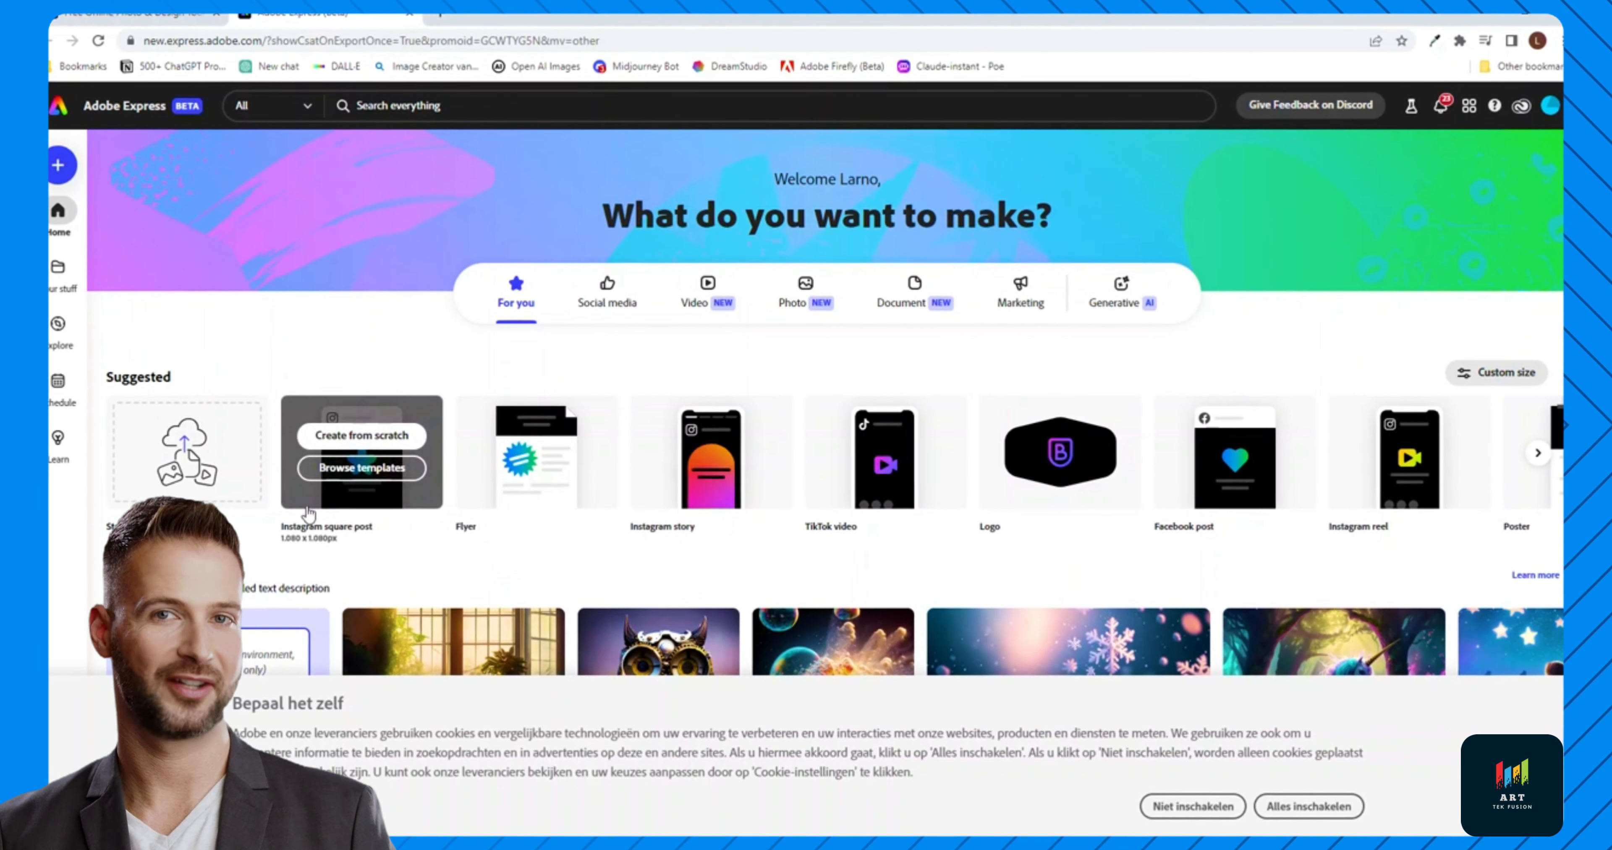
left_click(362, 480)
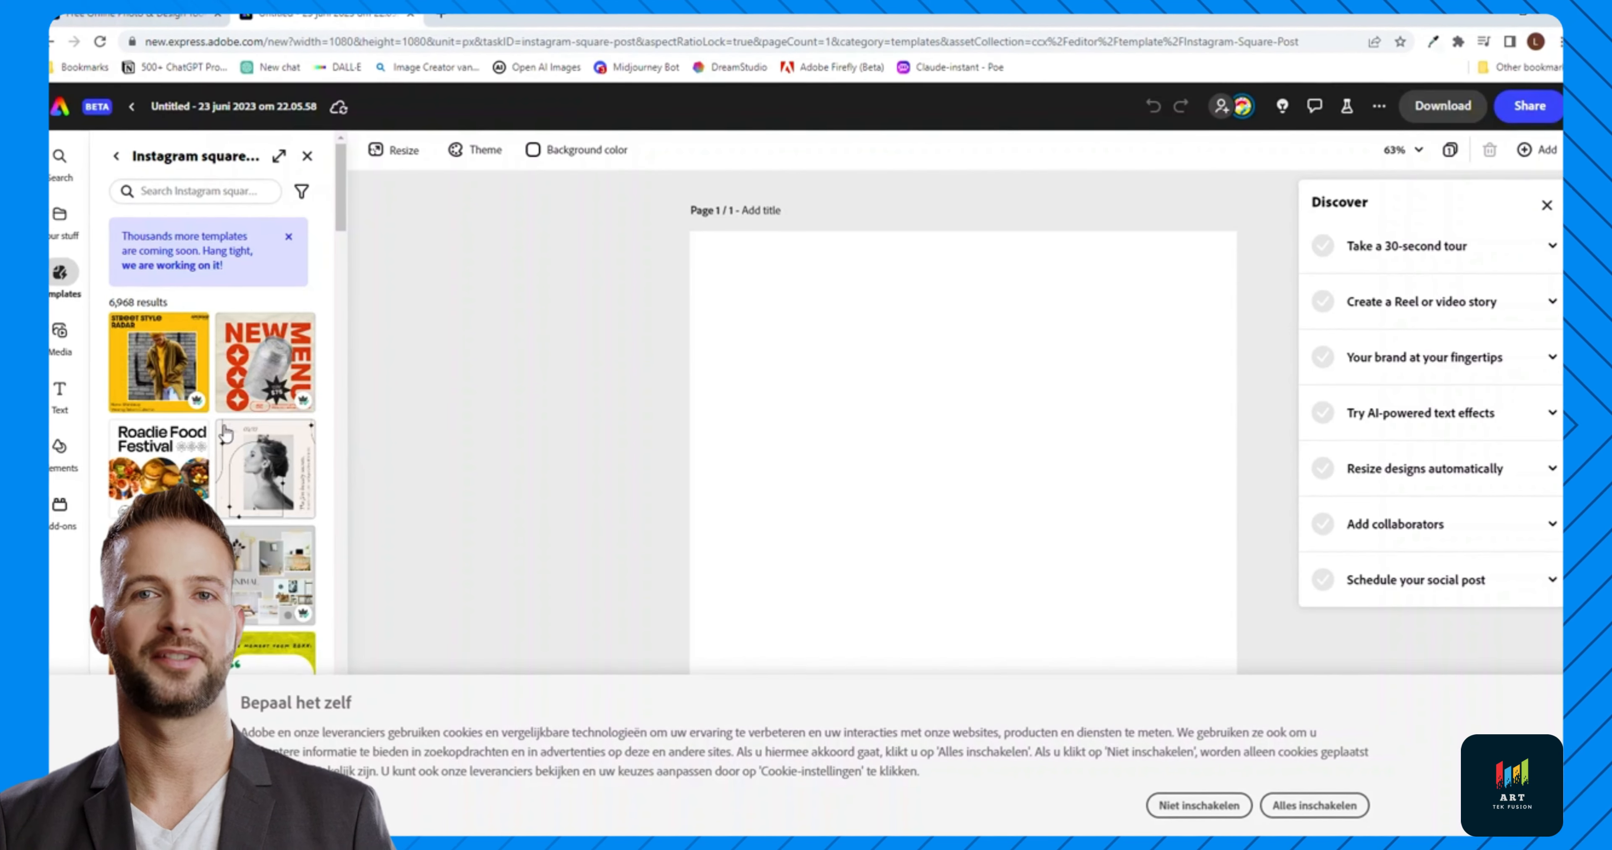
Browse the square post templates and apply the Spring Flow yoga challenge template to the page
scroll(225, 433, "down", 10)
scroll(226, 445, "up", 3)
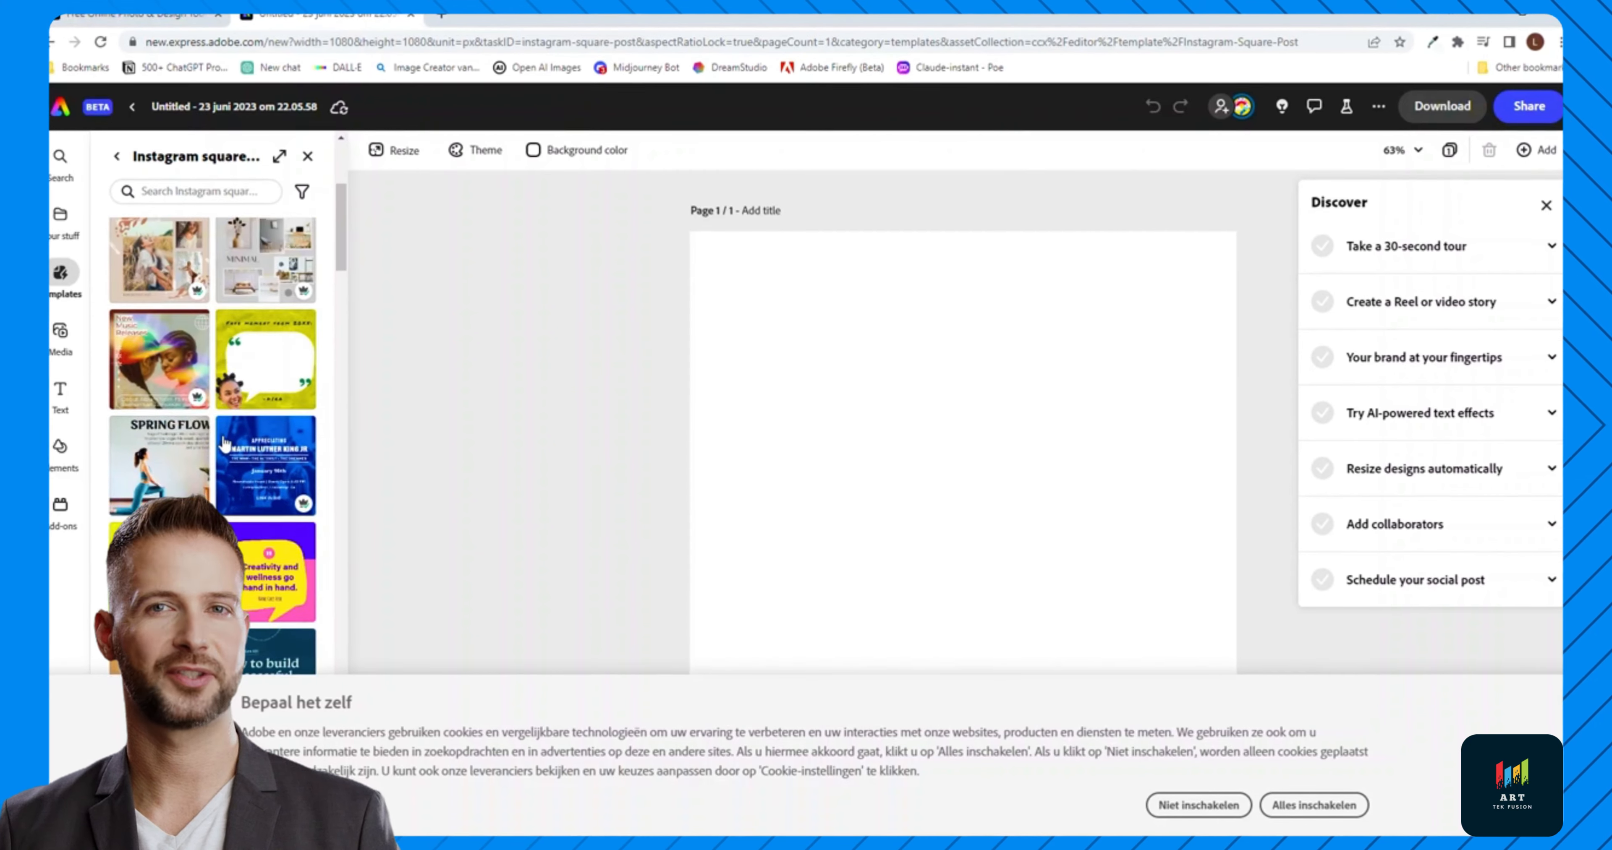
scroll(225, 444, "up", 2)
left_click(158, 572)
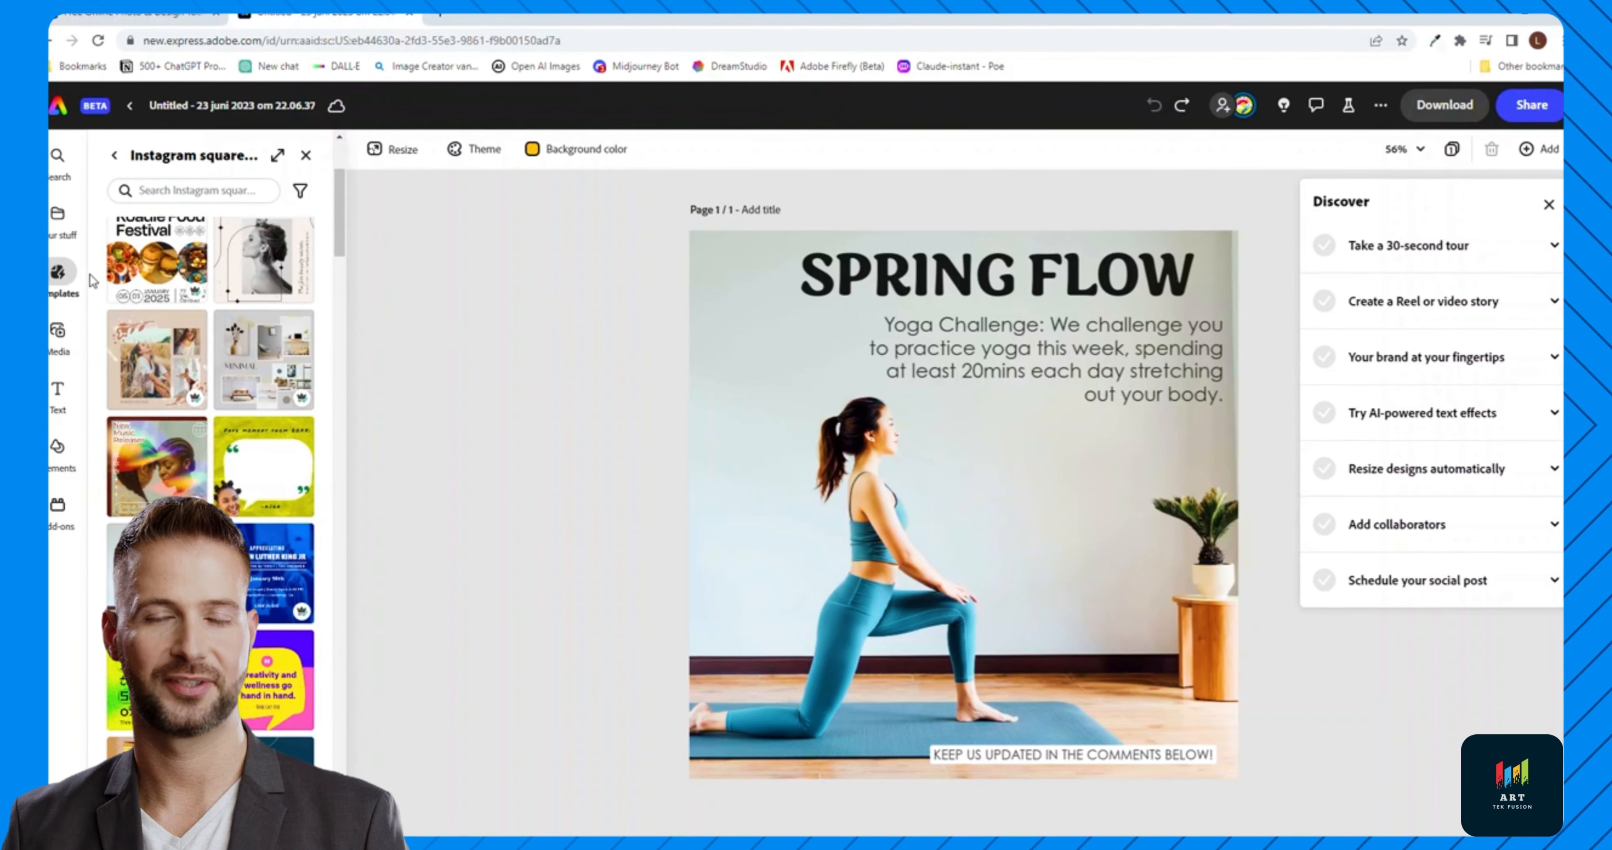
Add a generated text effect with the soft pink peony petals style and make its text read FLOW
left_click(61, 391)
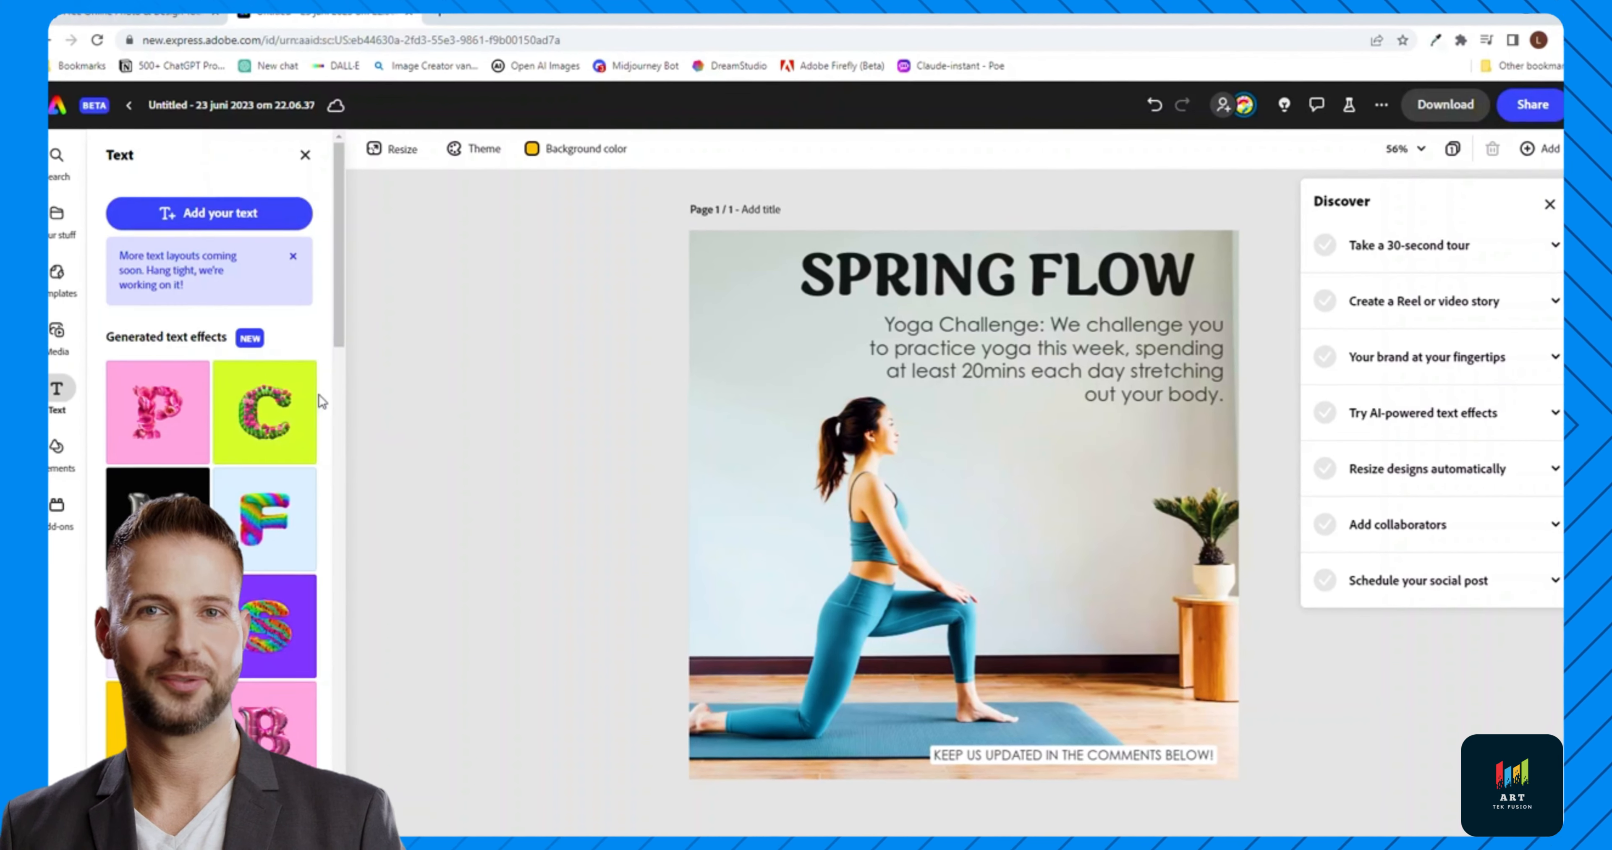
left_click(172, 420)
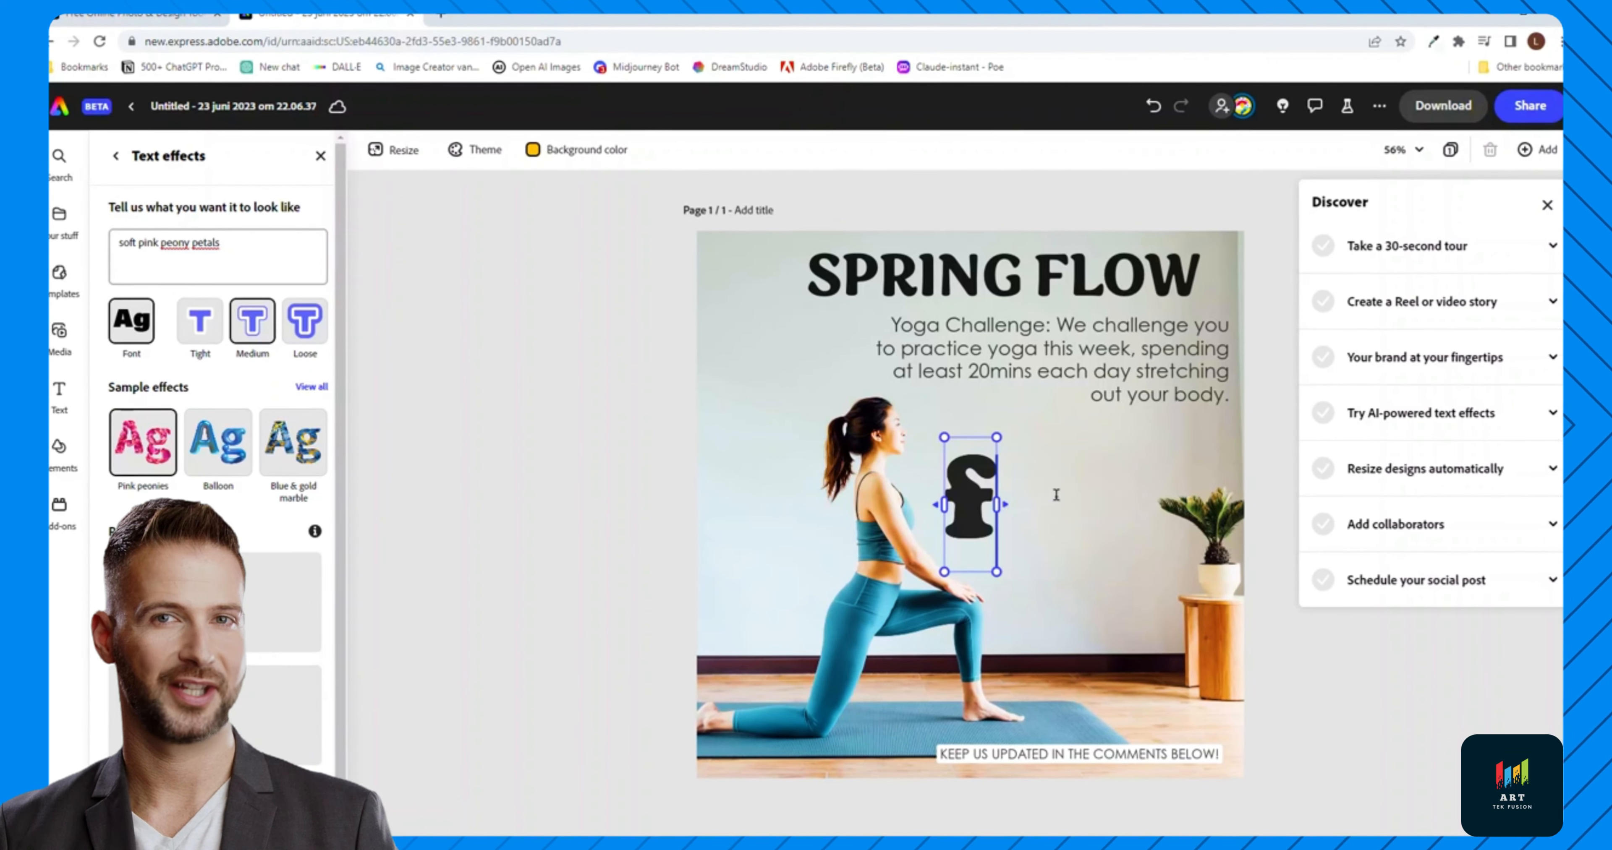
type("l")
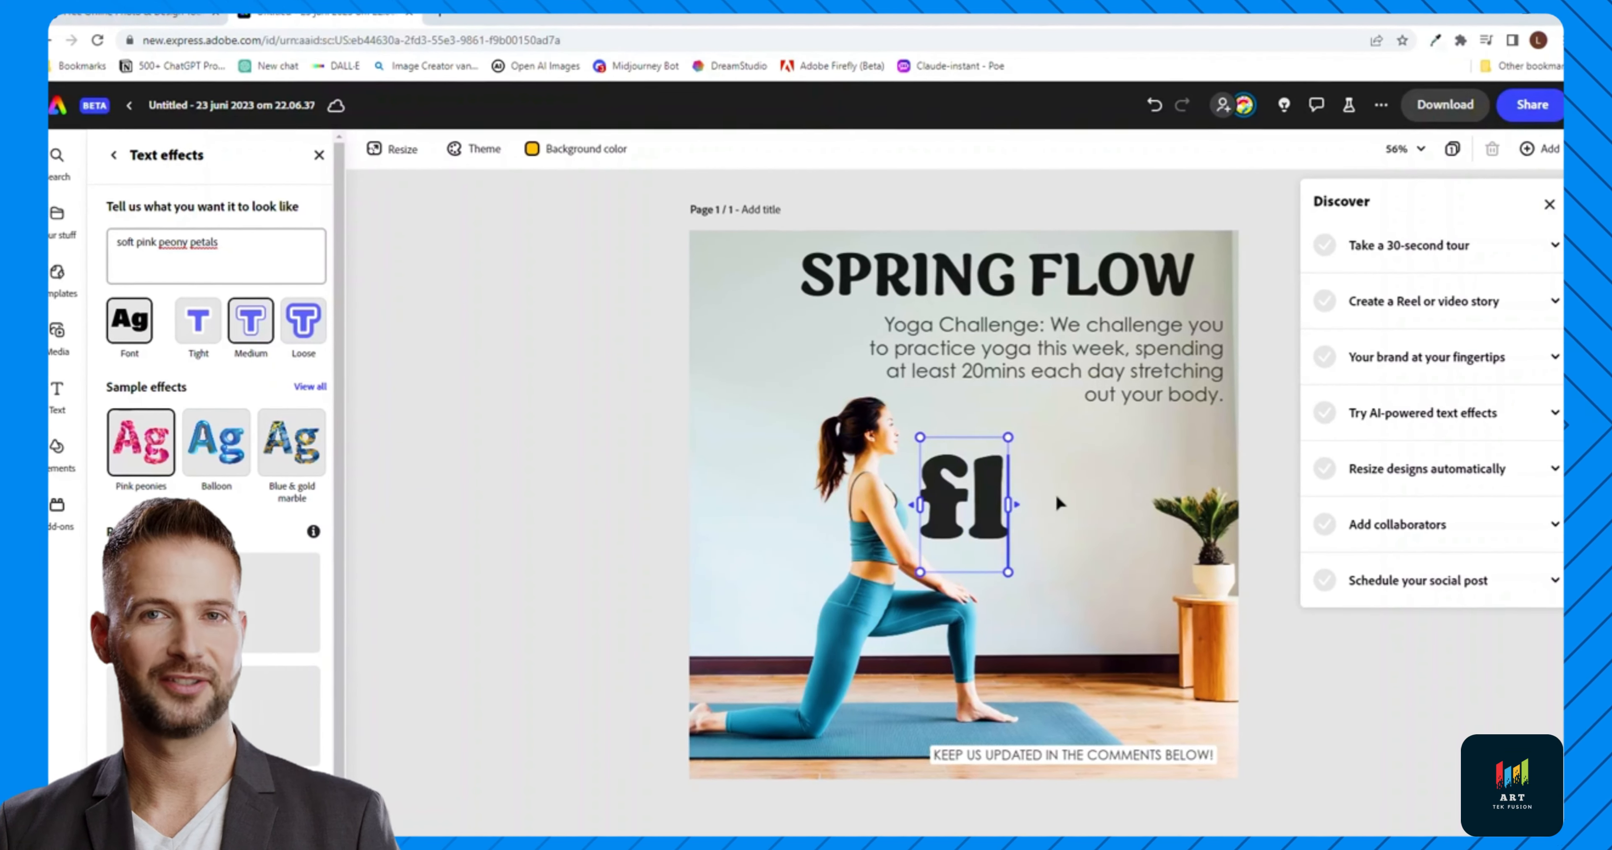
type("ow")
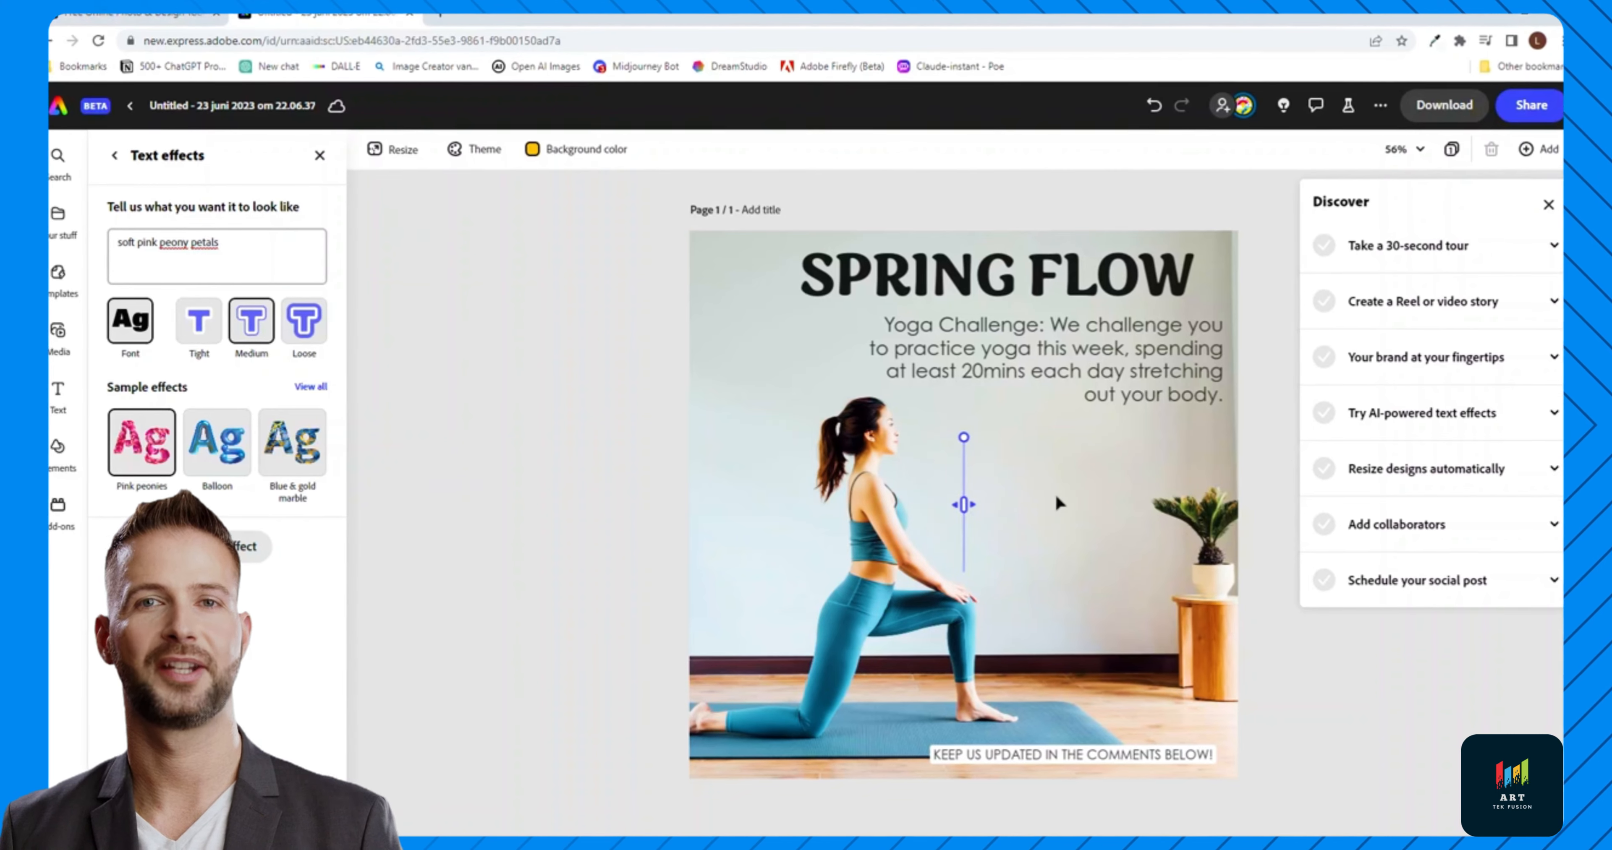
type("FLOW")
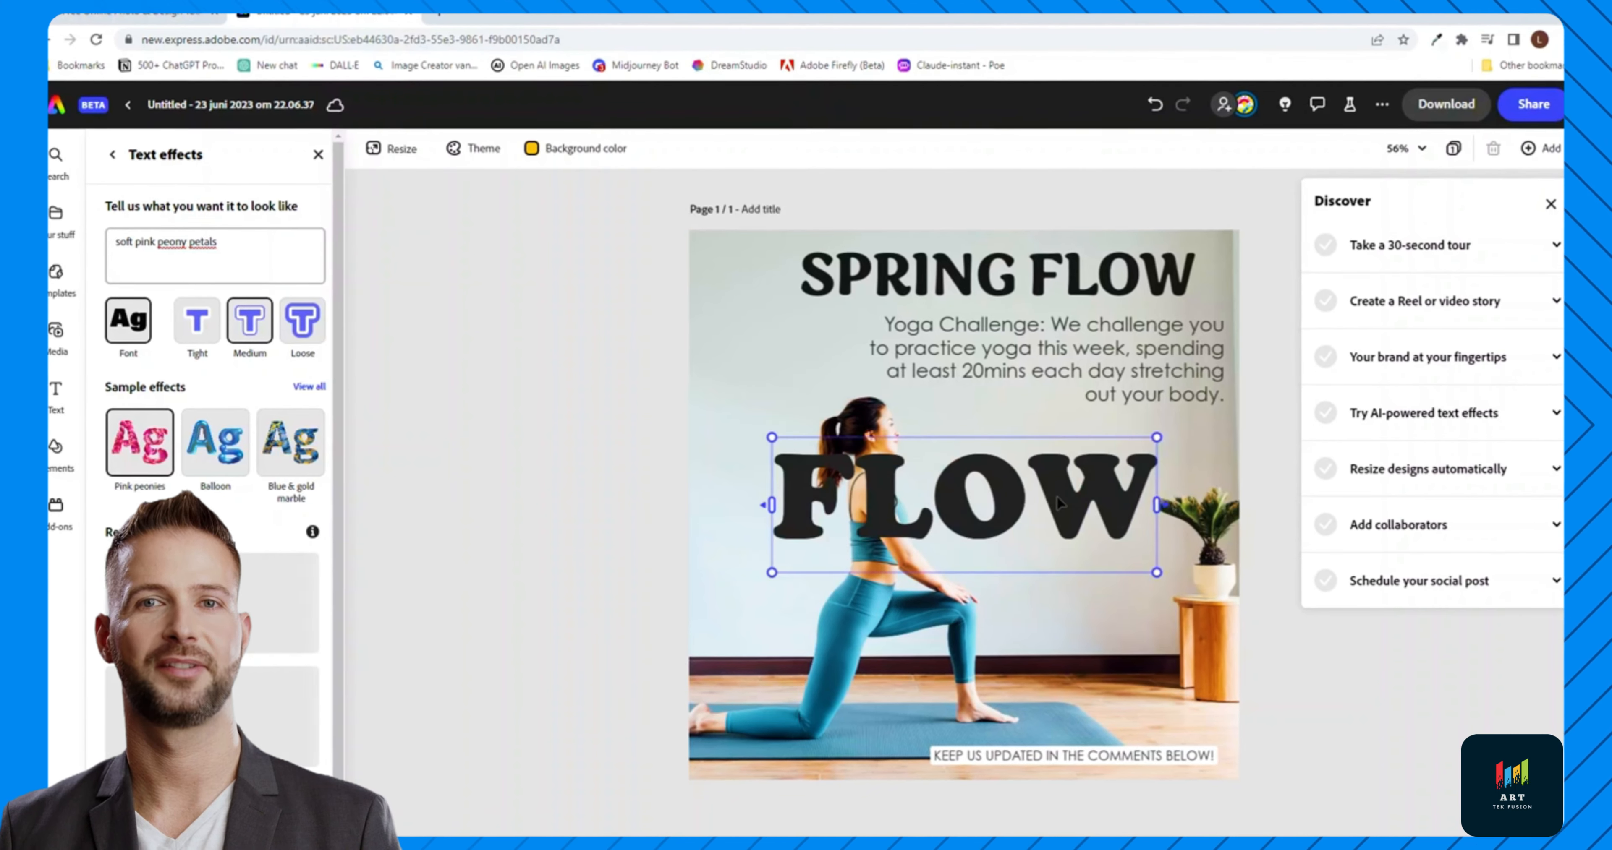
Set the FLOW effect text's font to Acumin Pro after trying Warnock, and change its effect prompt to "light blue yoga mats"
left_click(144, 331)
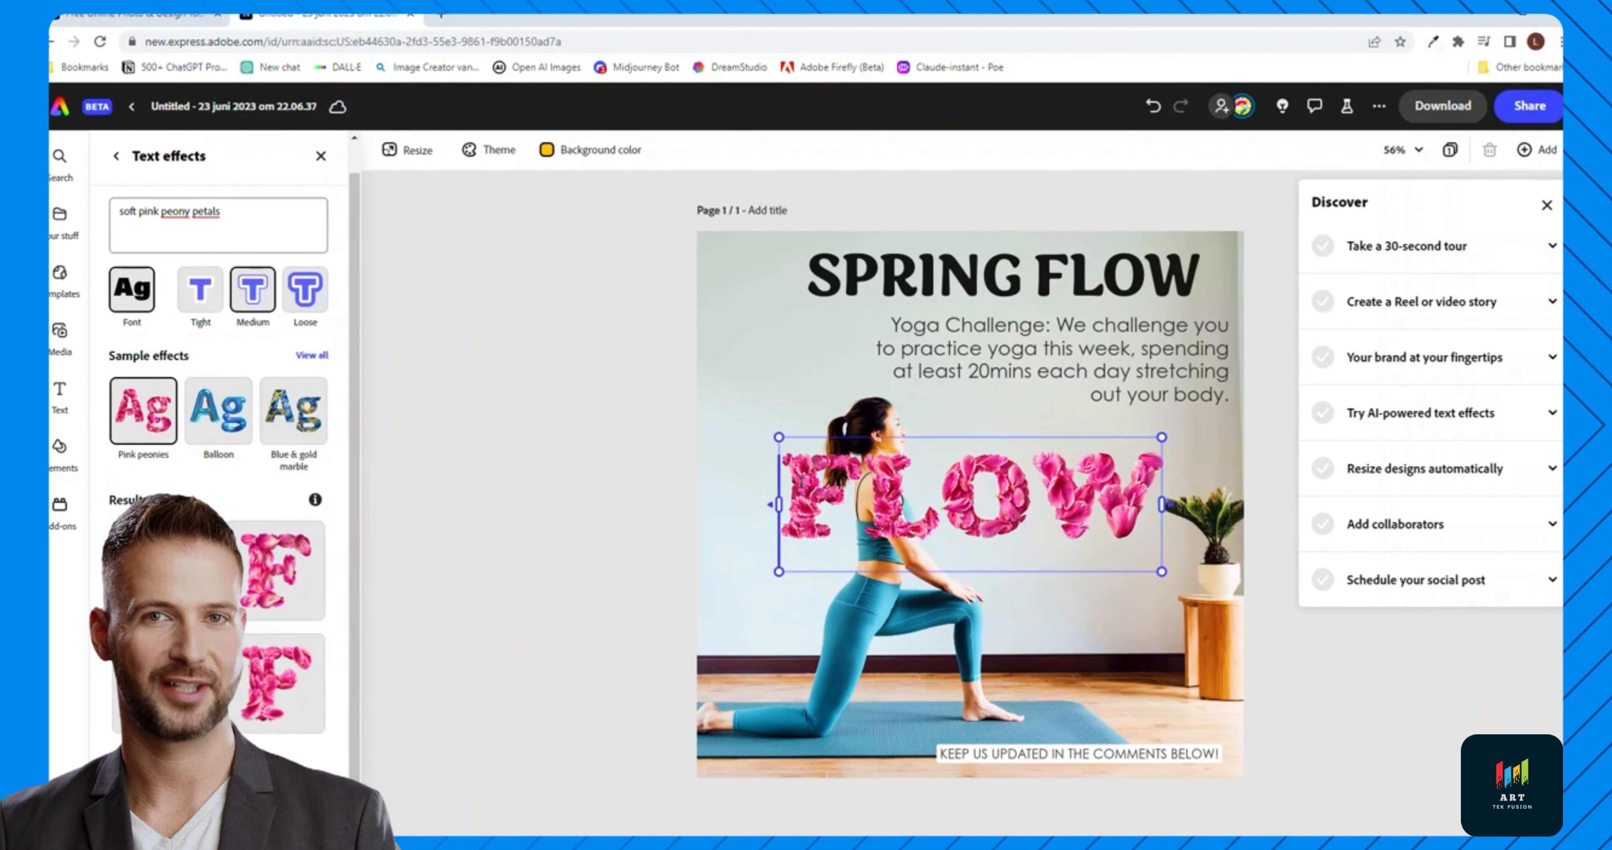
left_click_drag(782, 500, 1215, 484)
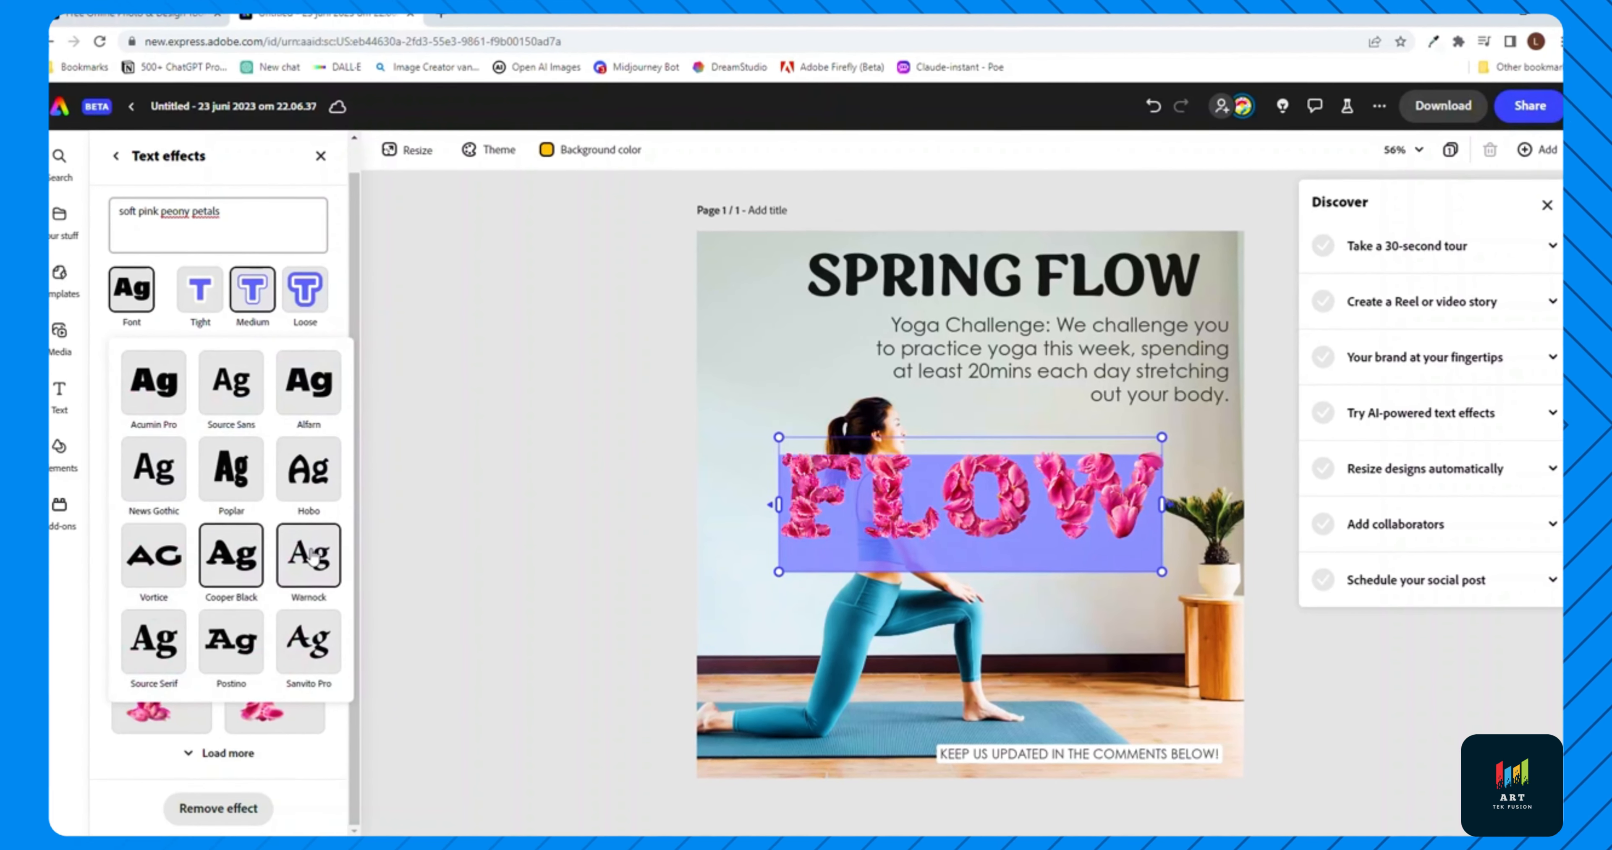
left_click(311, 555)
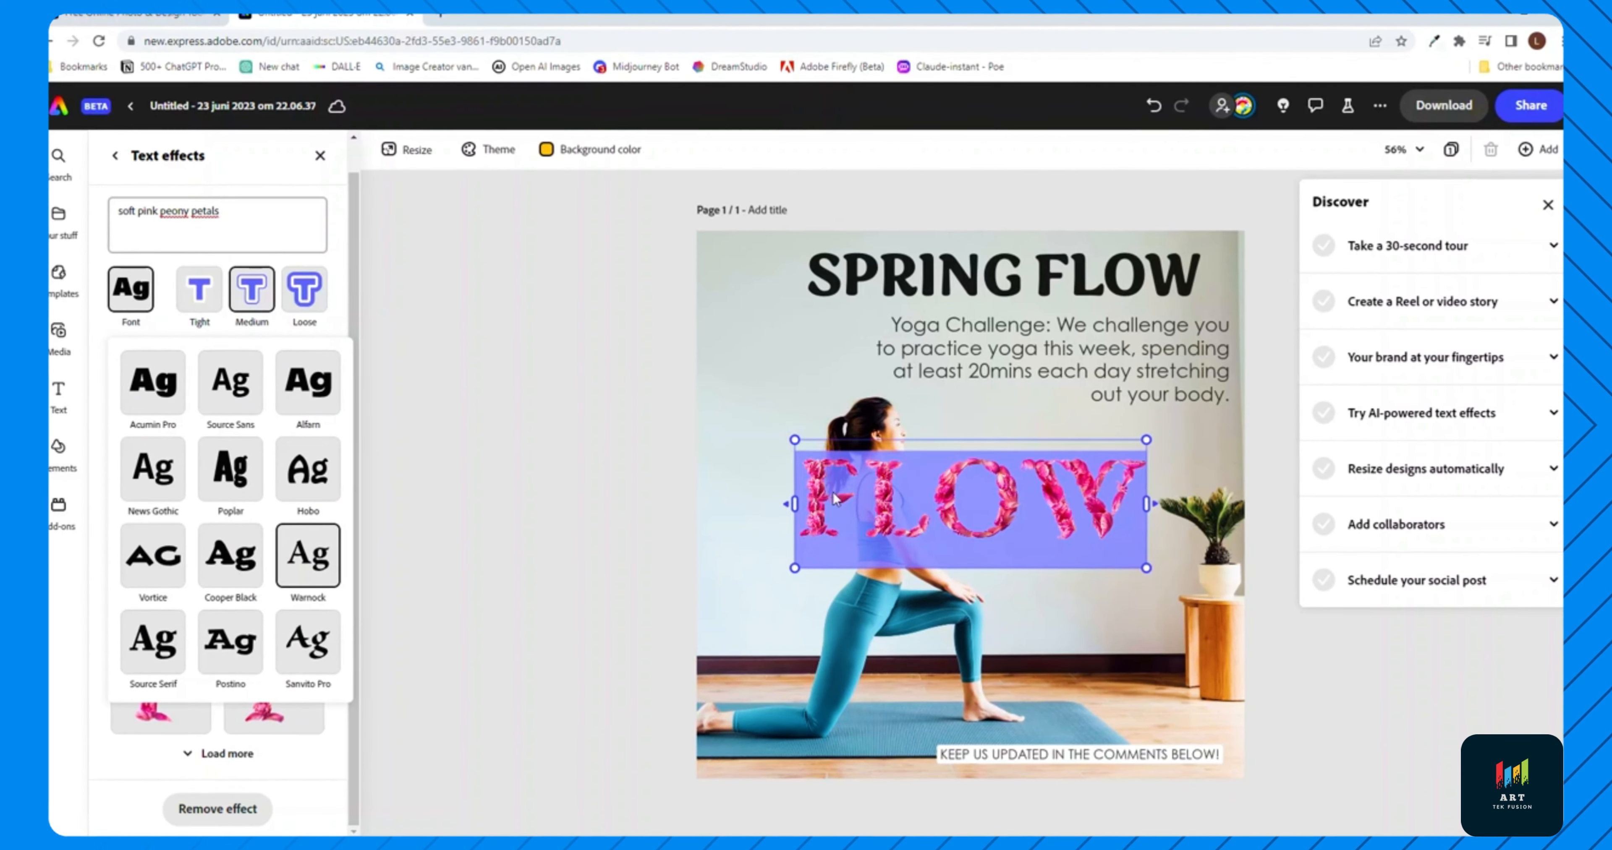
left_click(174, 397)
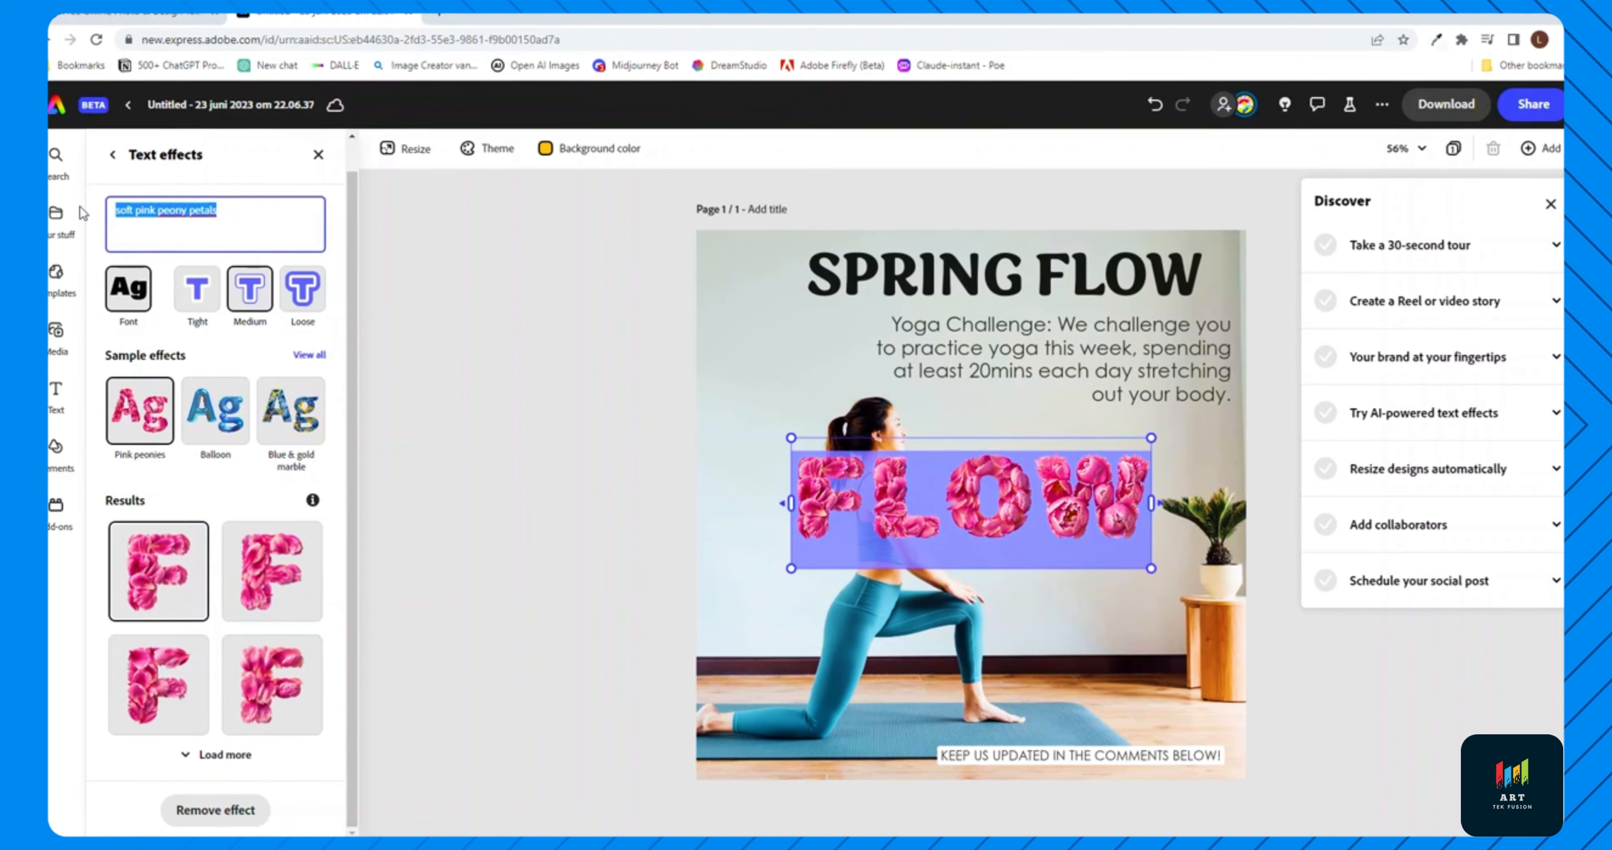
type("light b")
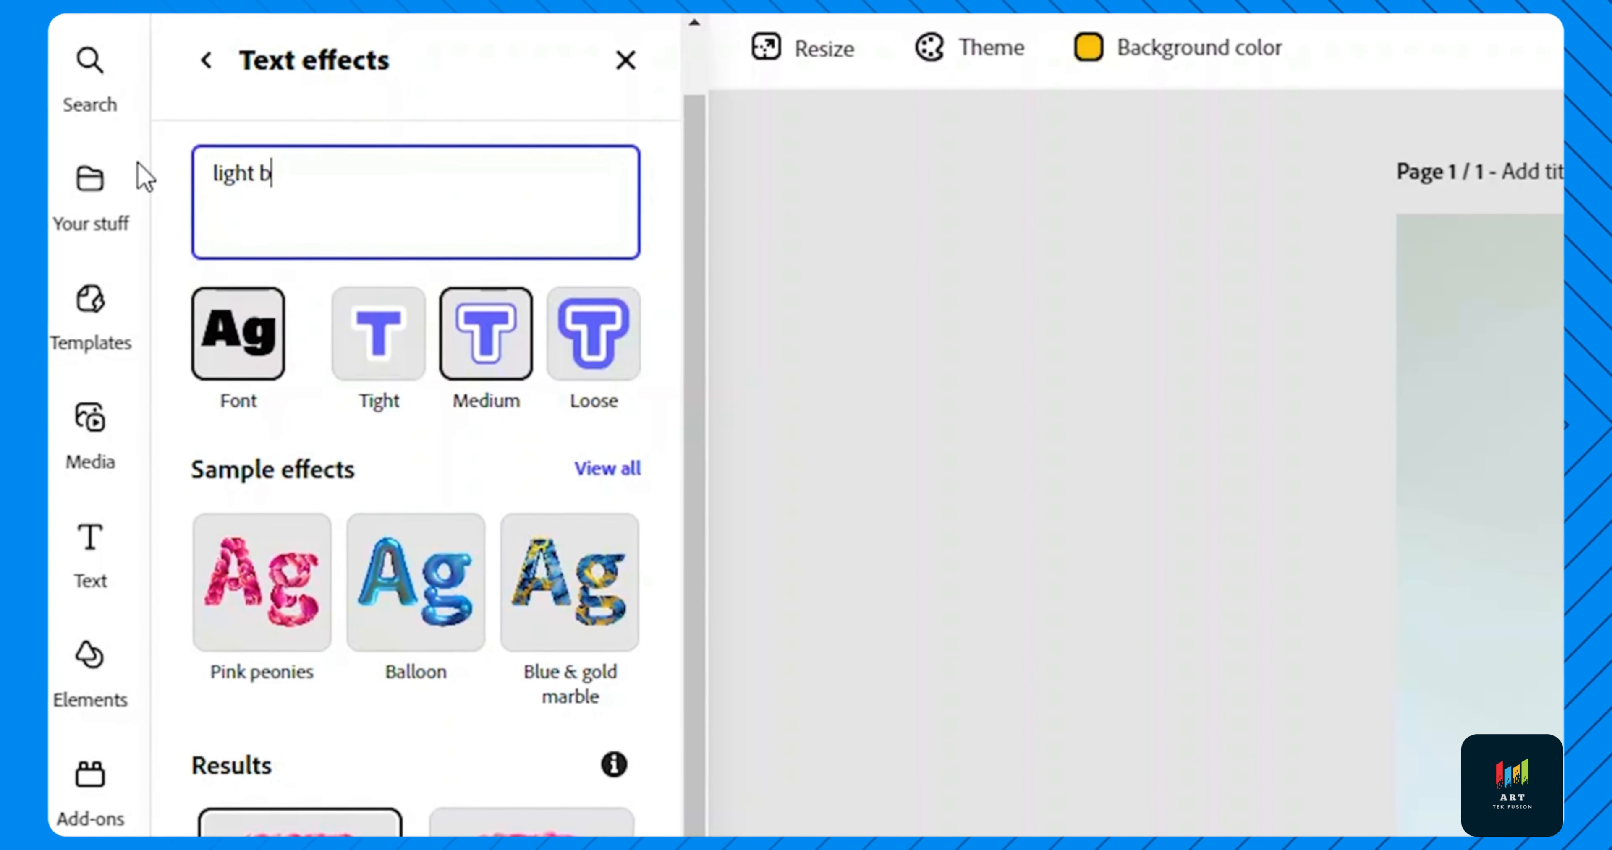
type("lue yoga mats")
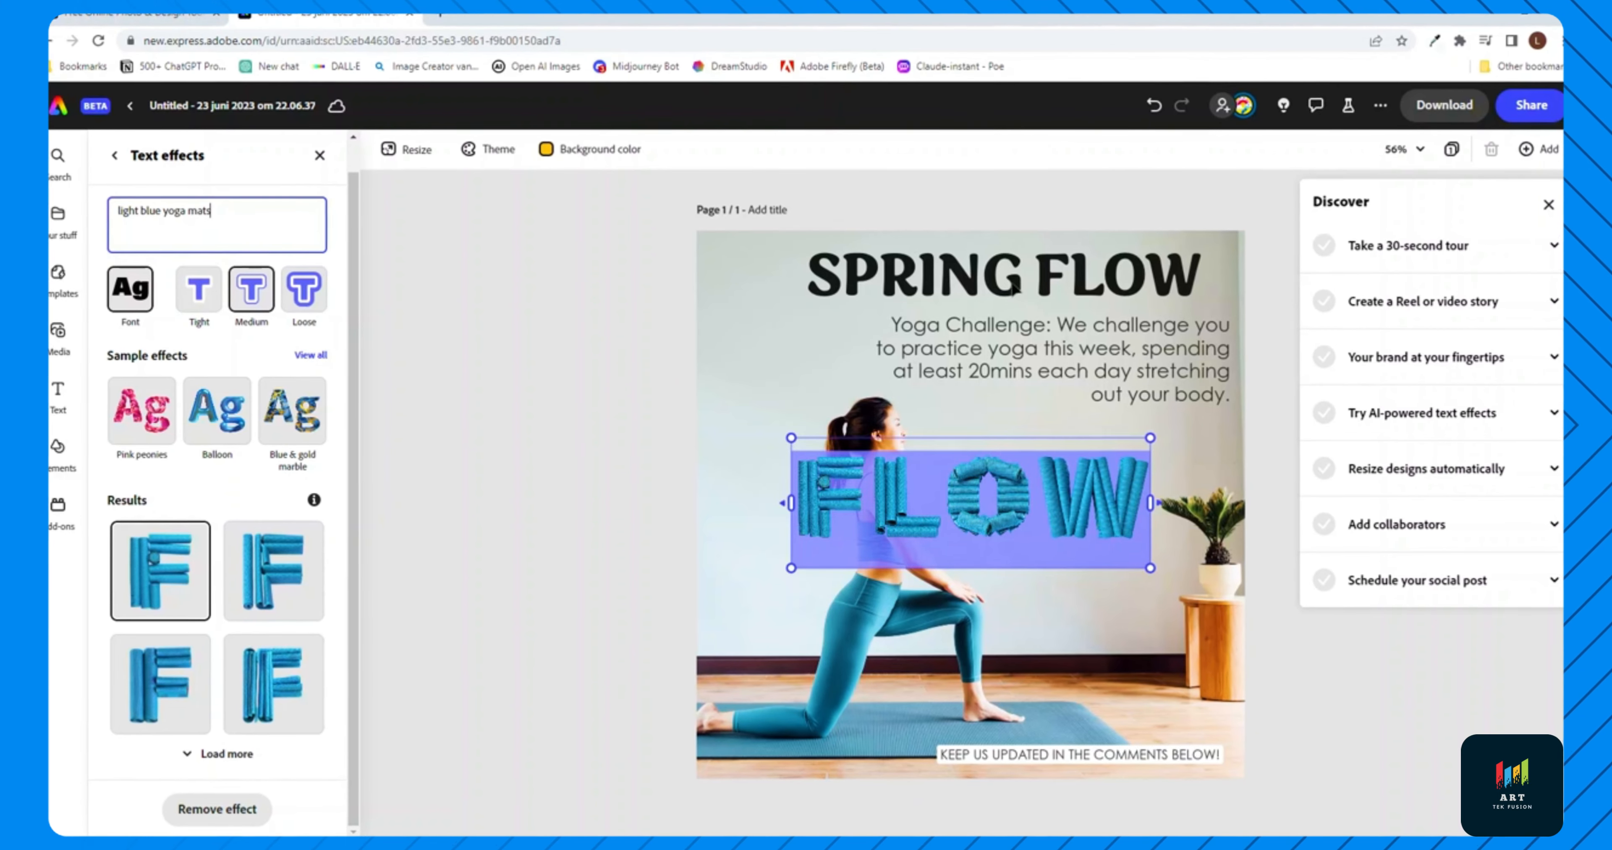
Remove FLOW from the black SPRING FLOW title and fit the shrunken yoga-mat FLOW text beside SPRING in its place
left_click(1020, 275)
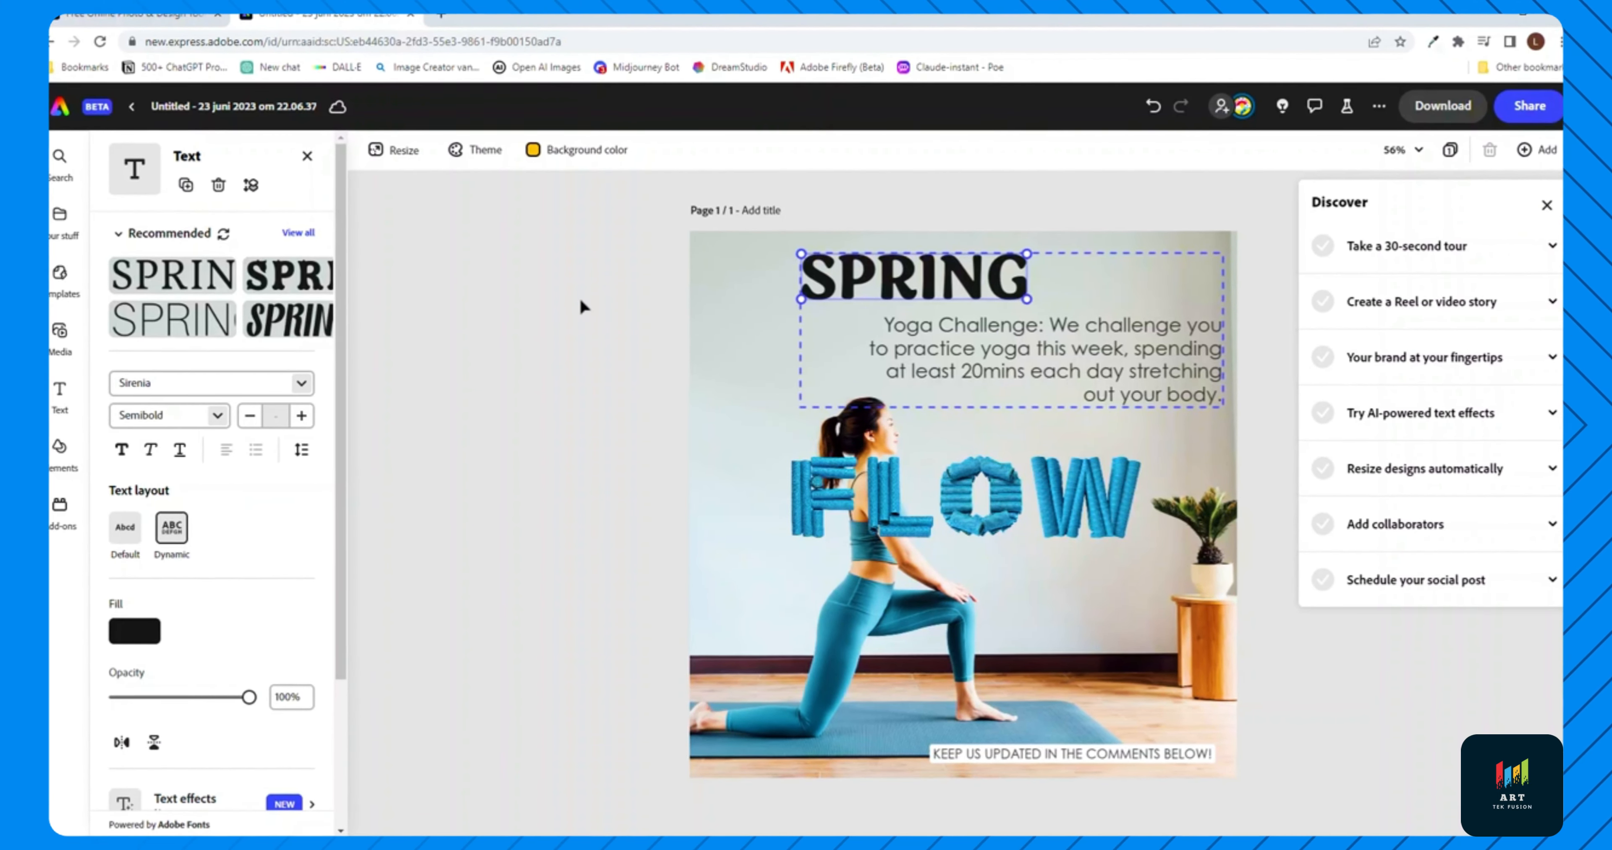
left_click_drag(817, 487, 893, 280)
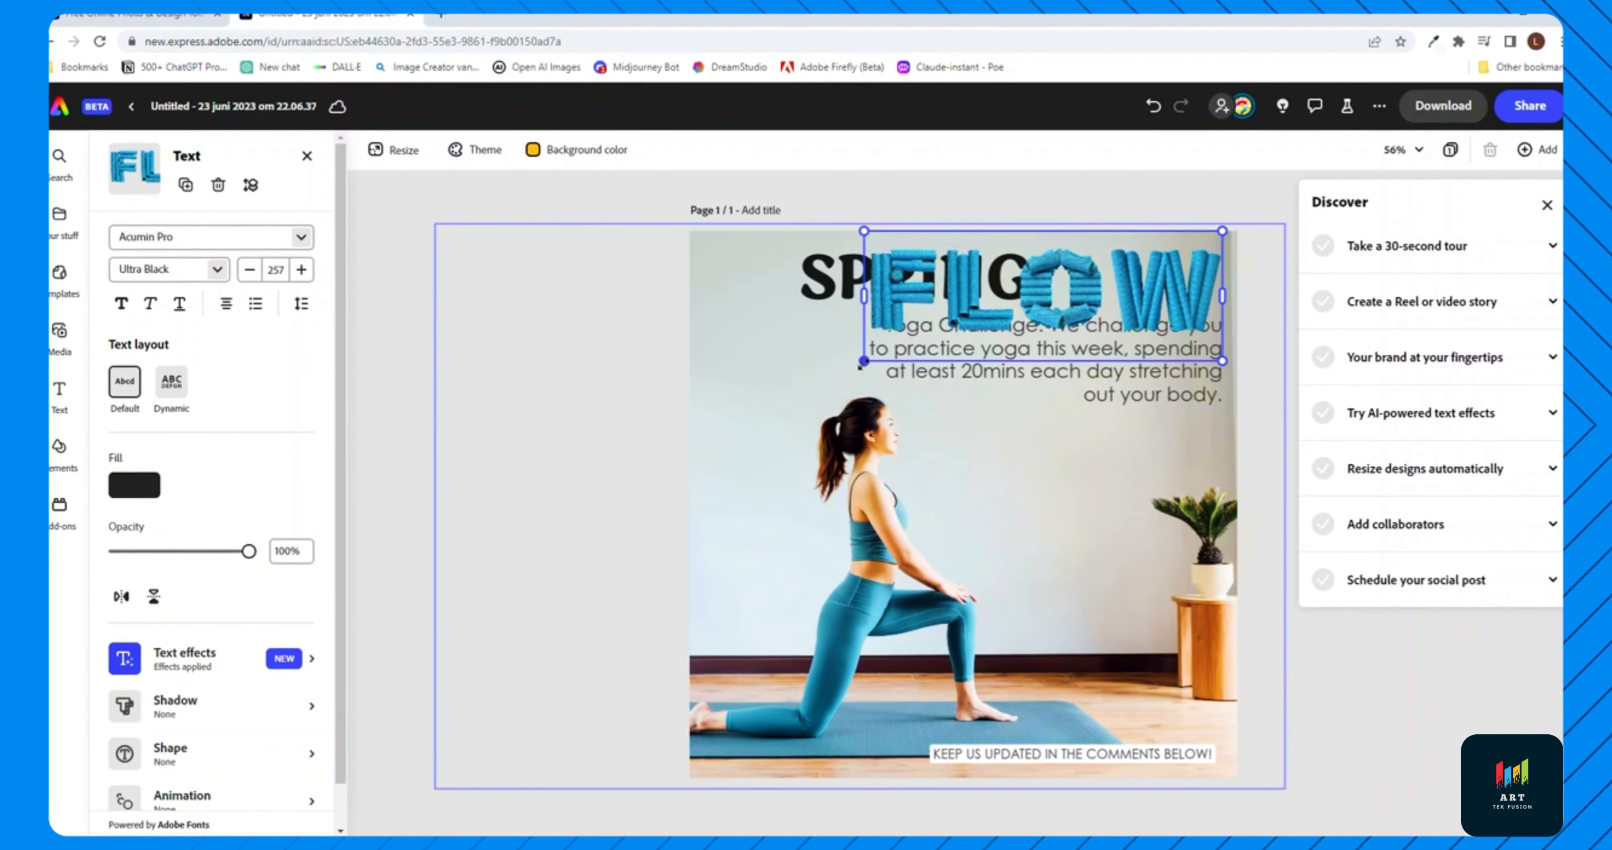
left_click_drag(864, 361, 1071, 273)
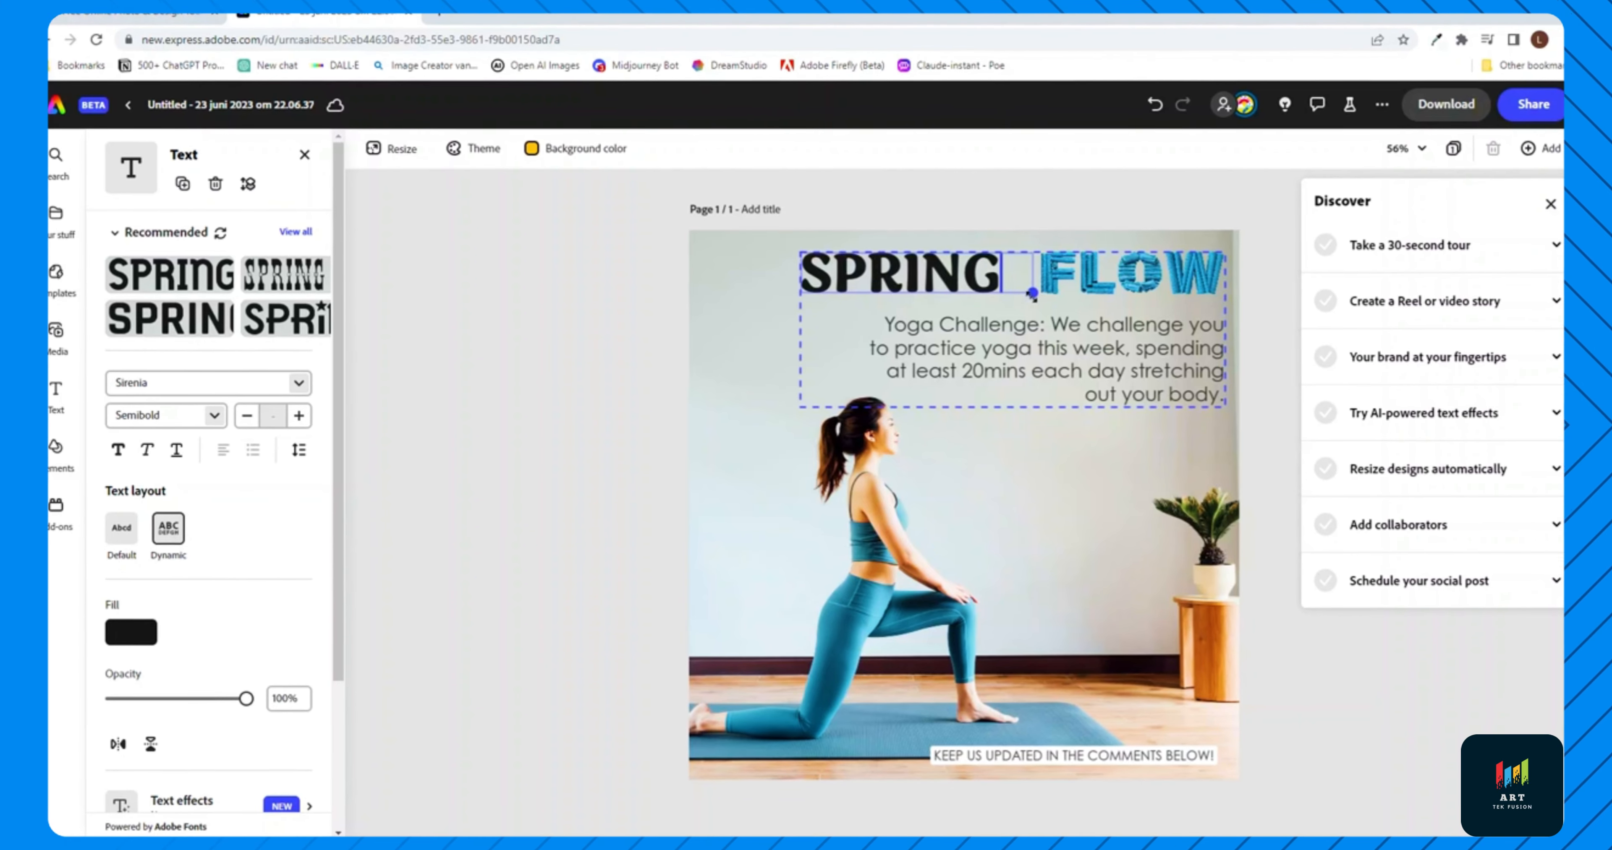
Move the black SPRING title within its group so it sits directly against the yoga-mat FLOW text
left_click(1056, 216)
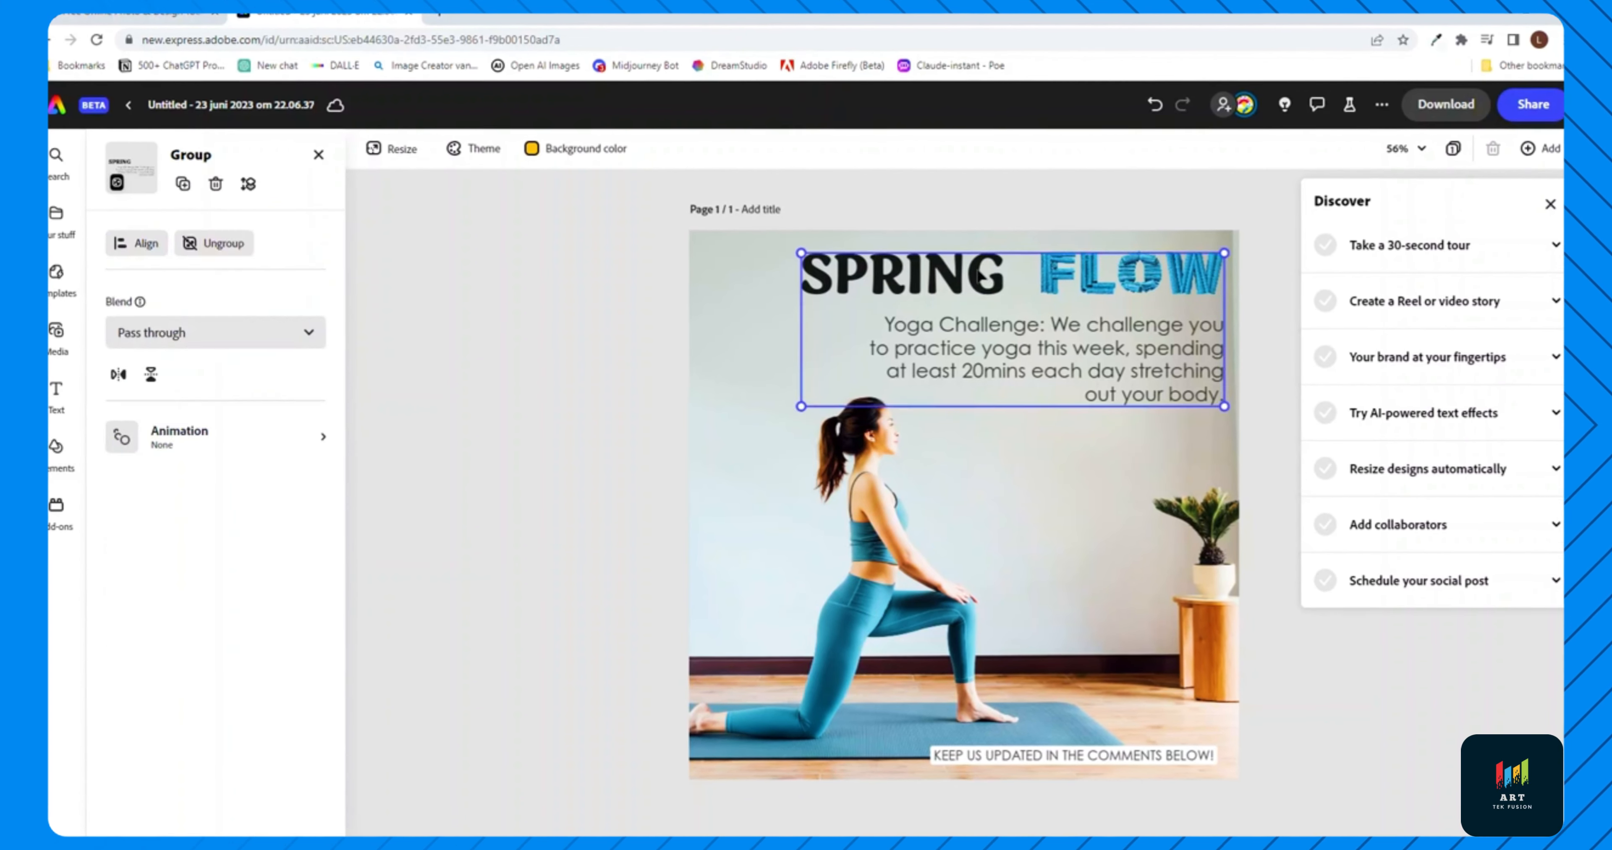
double_click(970, 273)
left_click_drag(970, 273, 998, 273)
left_click(1014, 197)
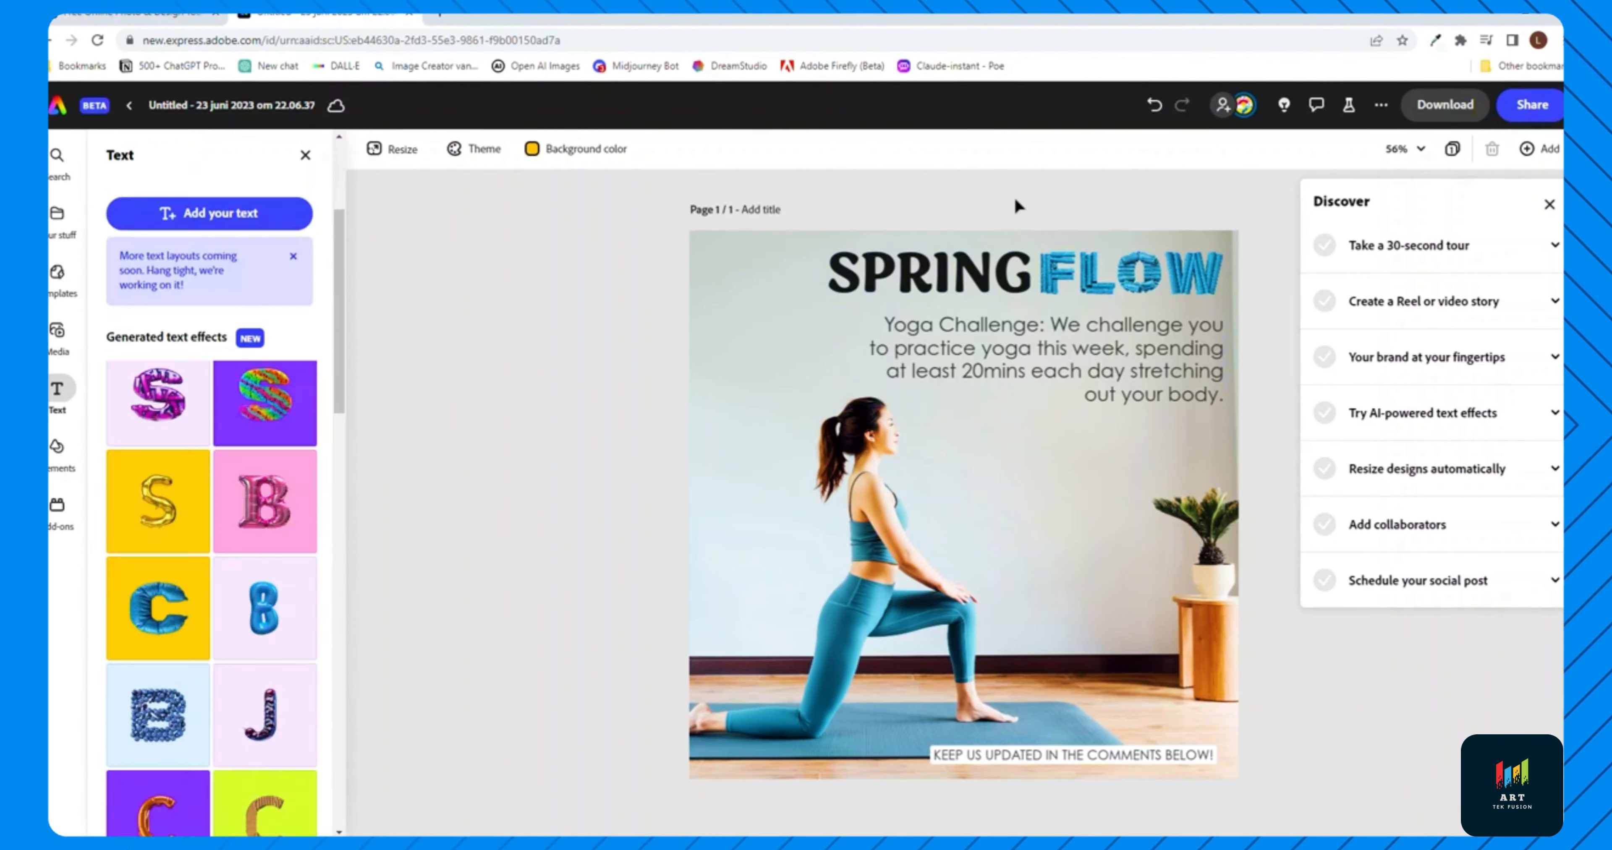
Change the FLOW text effect prompt to "light blue yoga mat" and apply the fourth result after trying the second
left_click(1108, 240)
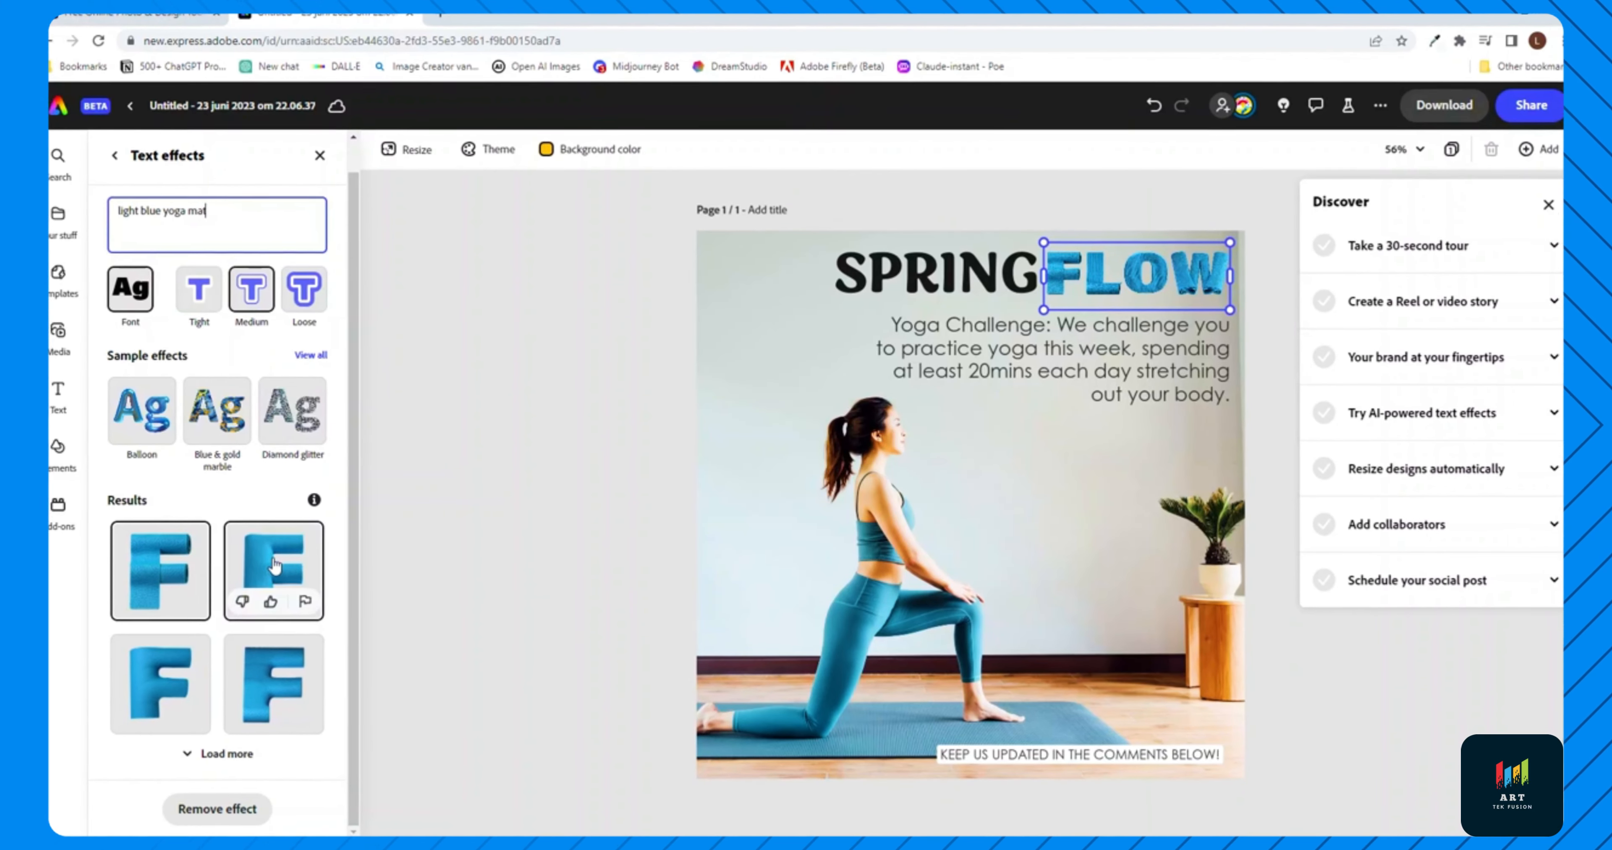
left_click(275, 565)
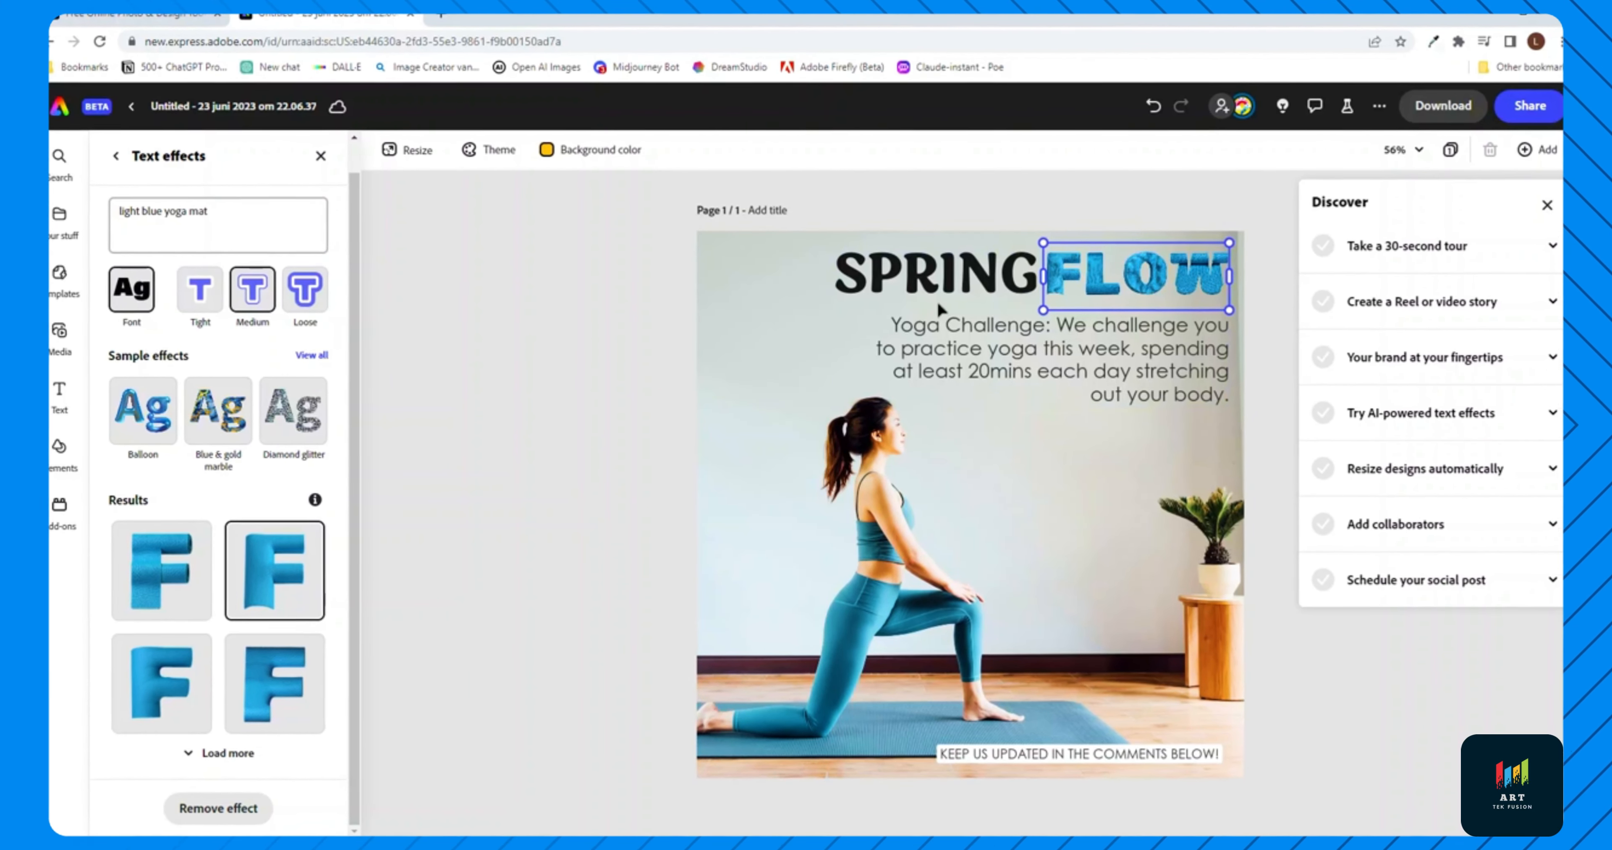
left_click(293, 668)
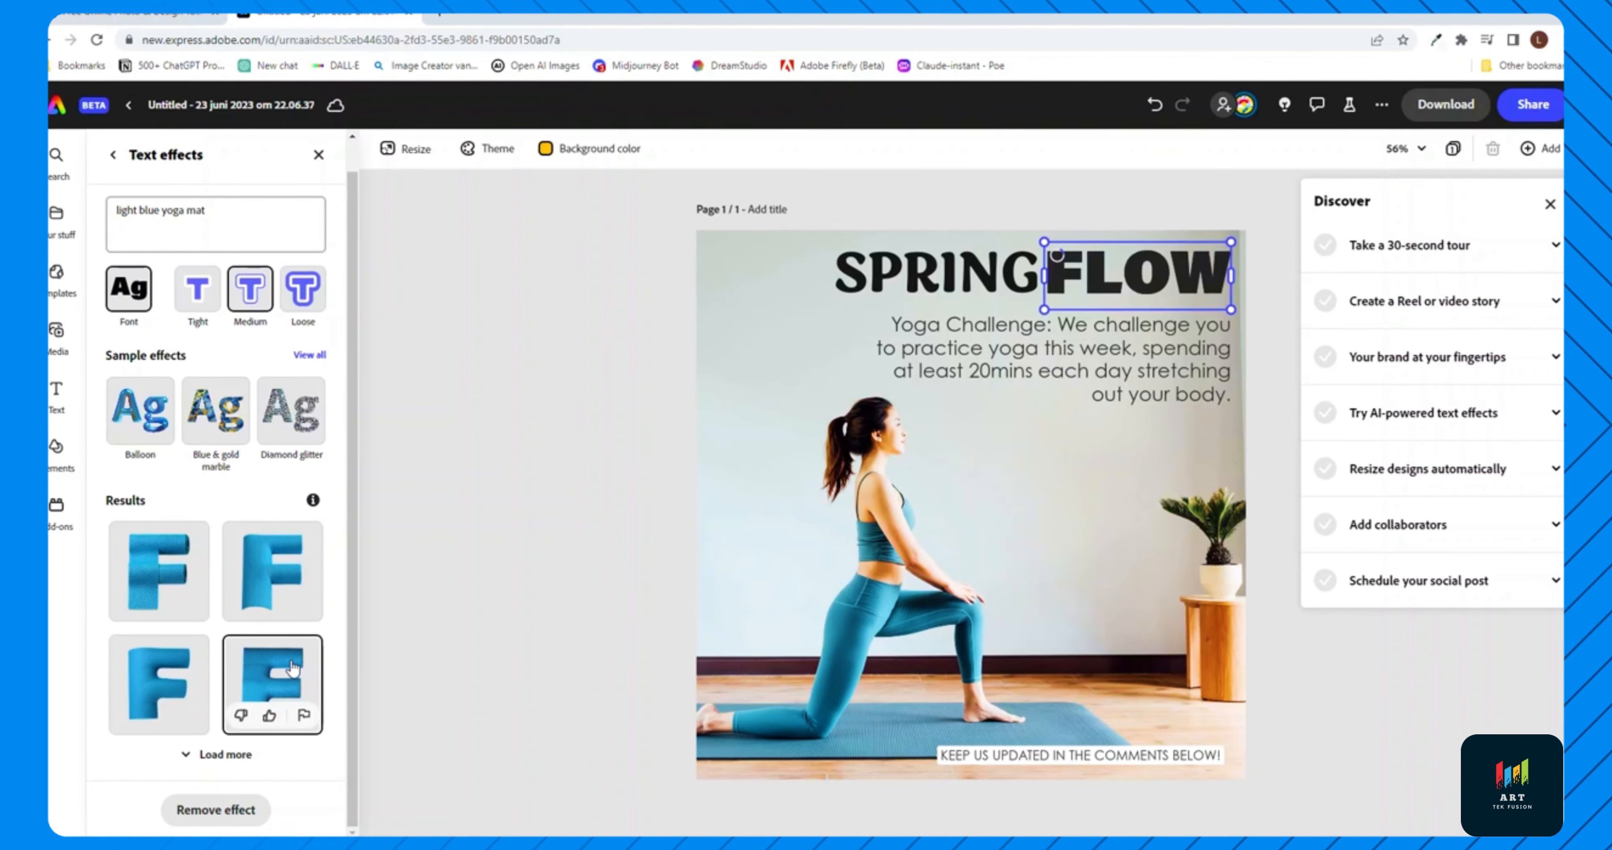
left_click(510, 562)
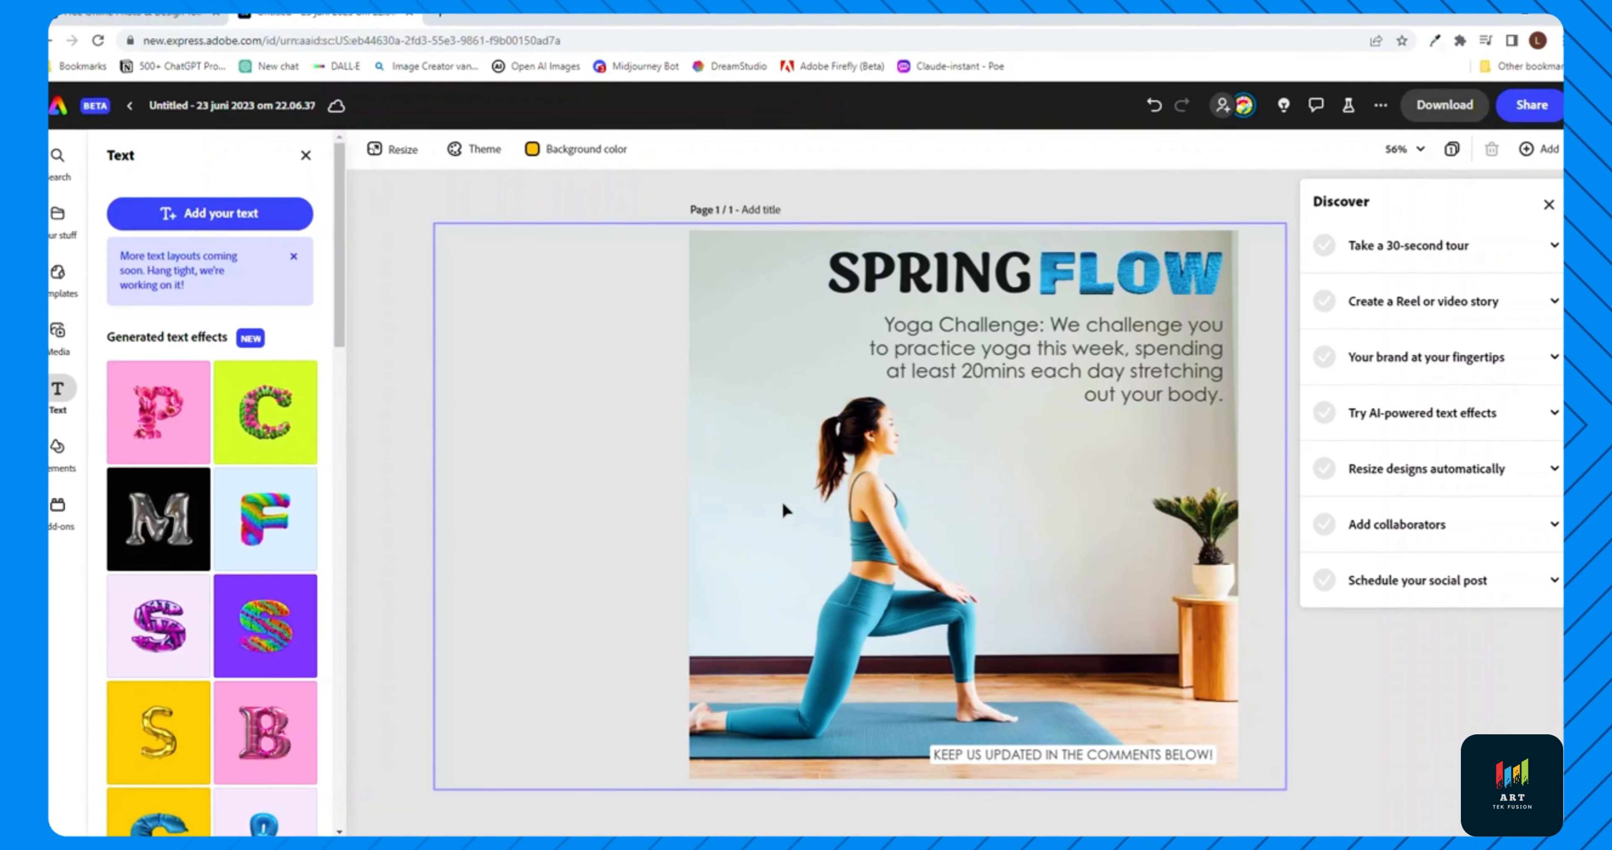
Add a Landscape (4:3) text-to-image frame and enlarge it to cover the whole page
left_click(53, 347)
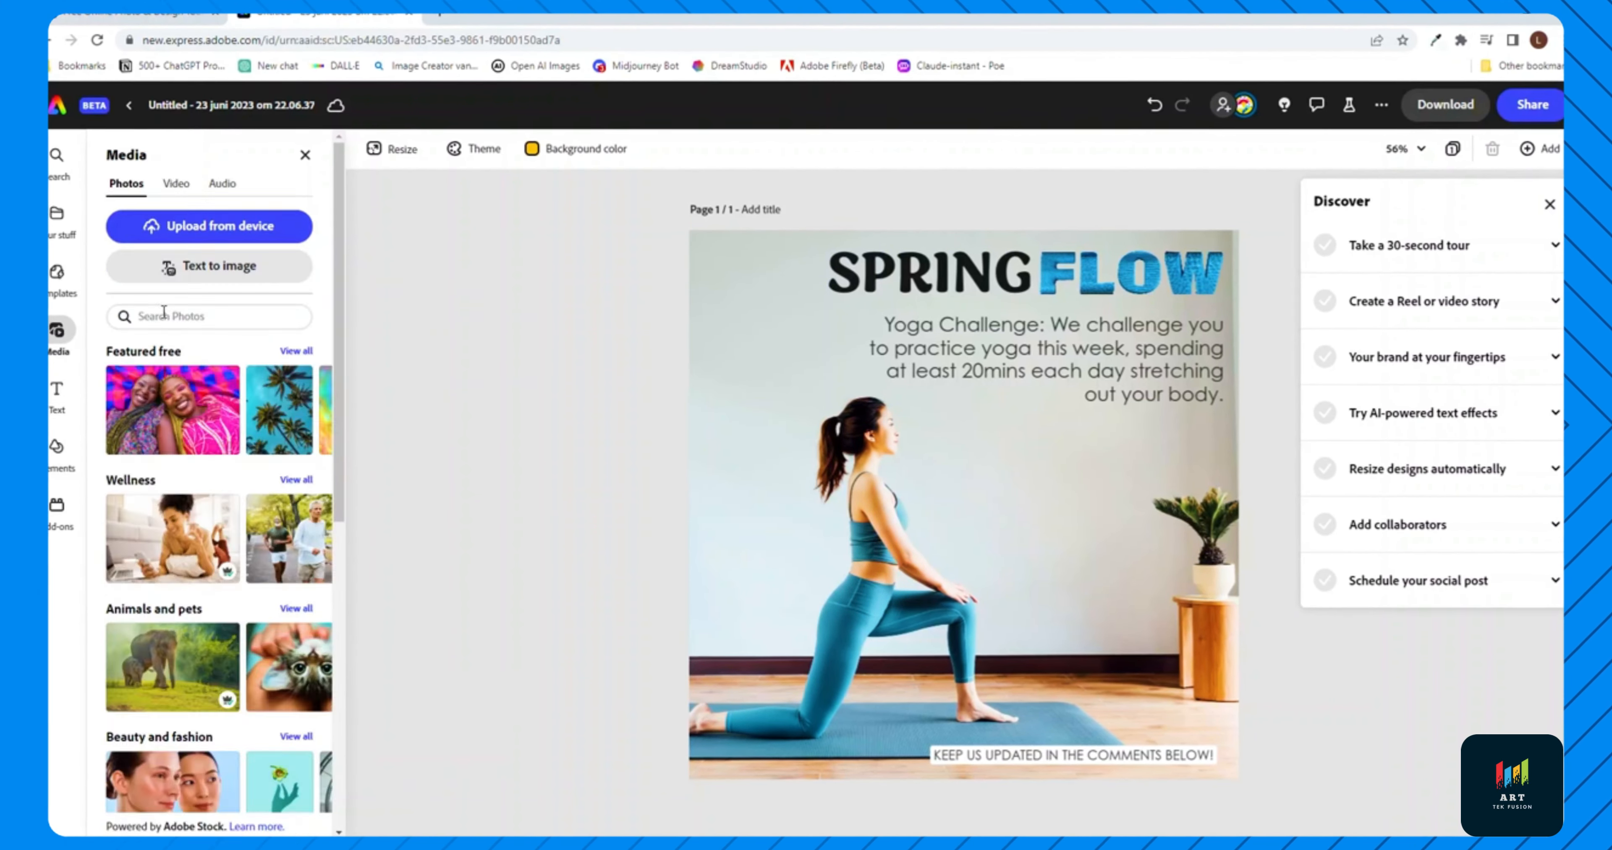
left_click(209, 268)
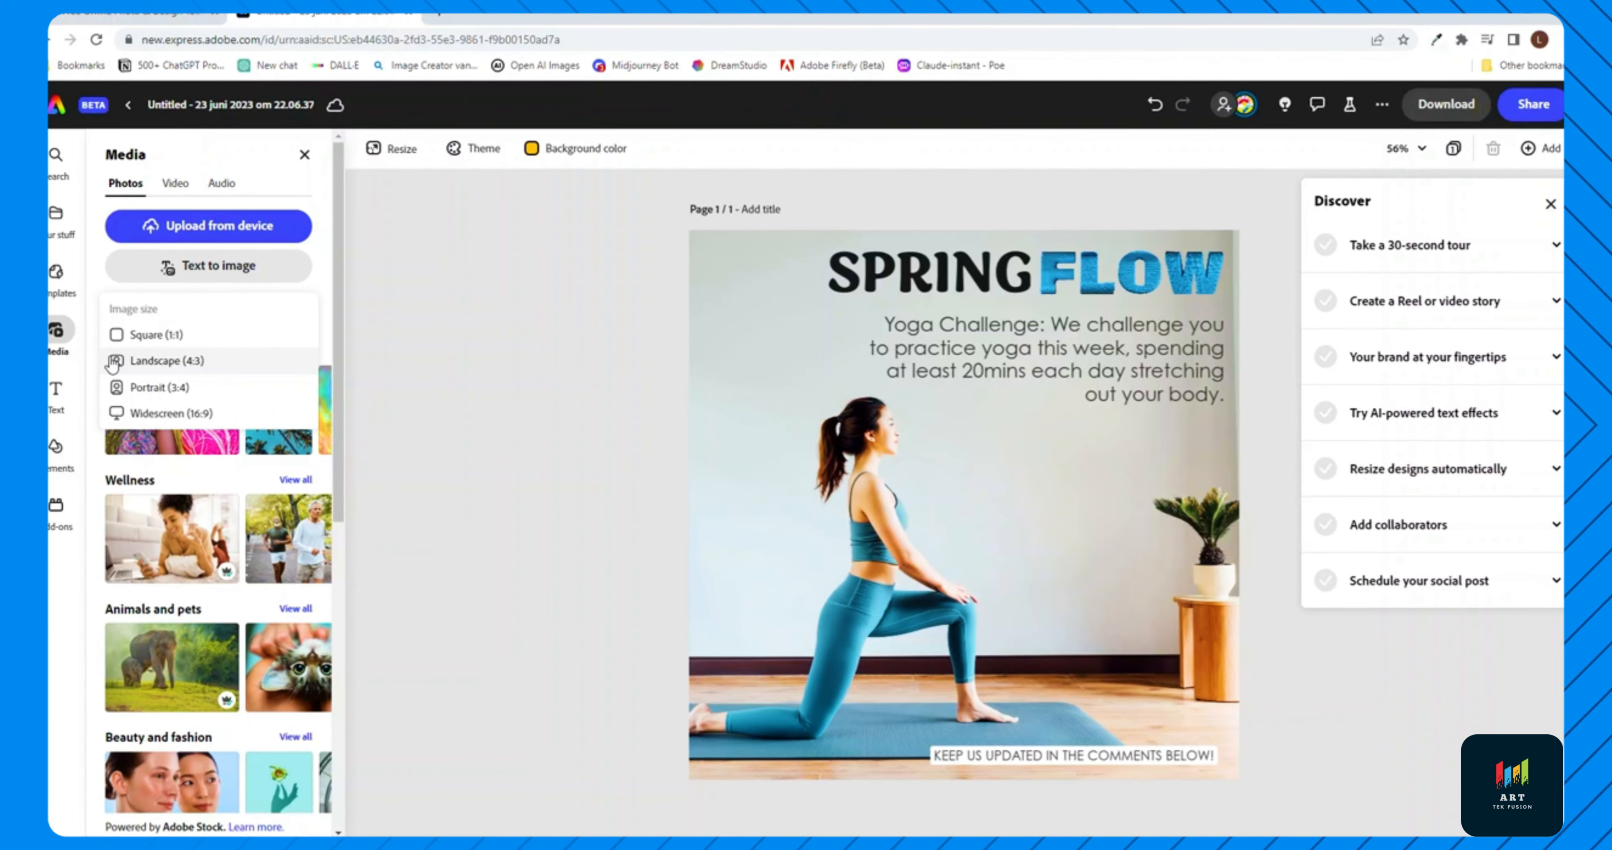
left_click(183, 365)
left_click_drag(846, 557, 529, 745)
left_click_drag(1062, 406, 1249, 231)
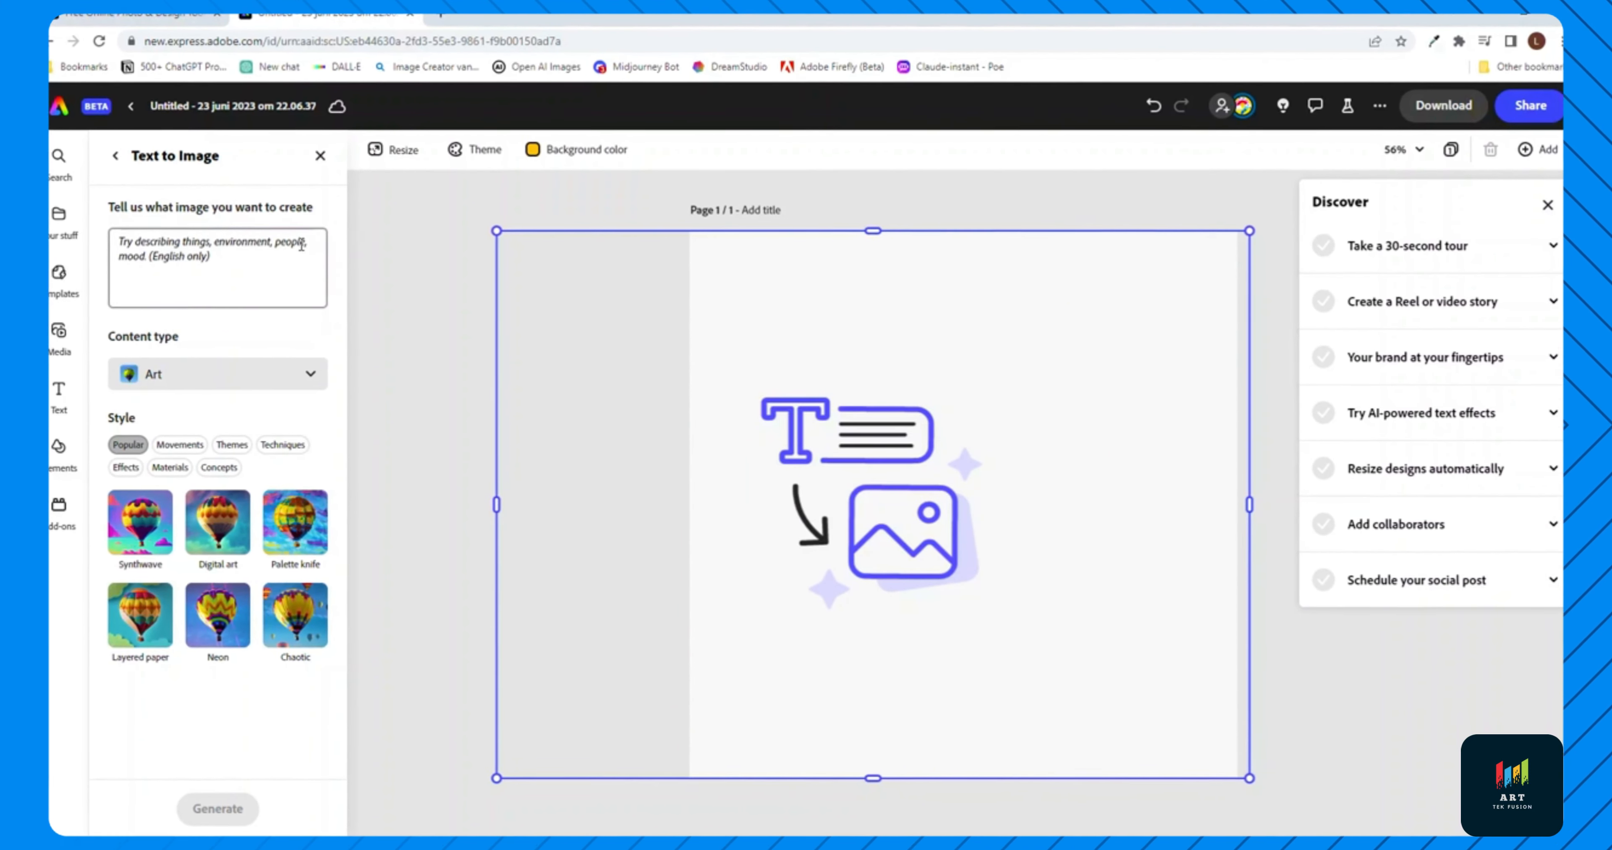
Generate an image with content type Photo from the prompt "person practicing yoga in a grey room on a light blue yoga mat, 4k, photo"
left_click(282, 251)
type("per")
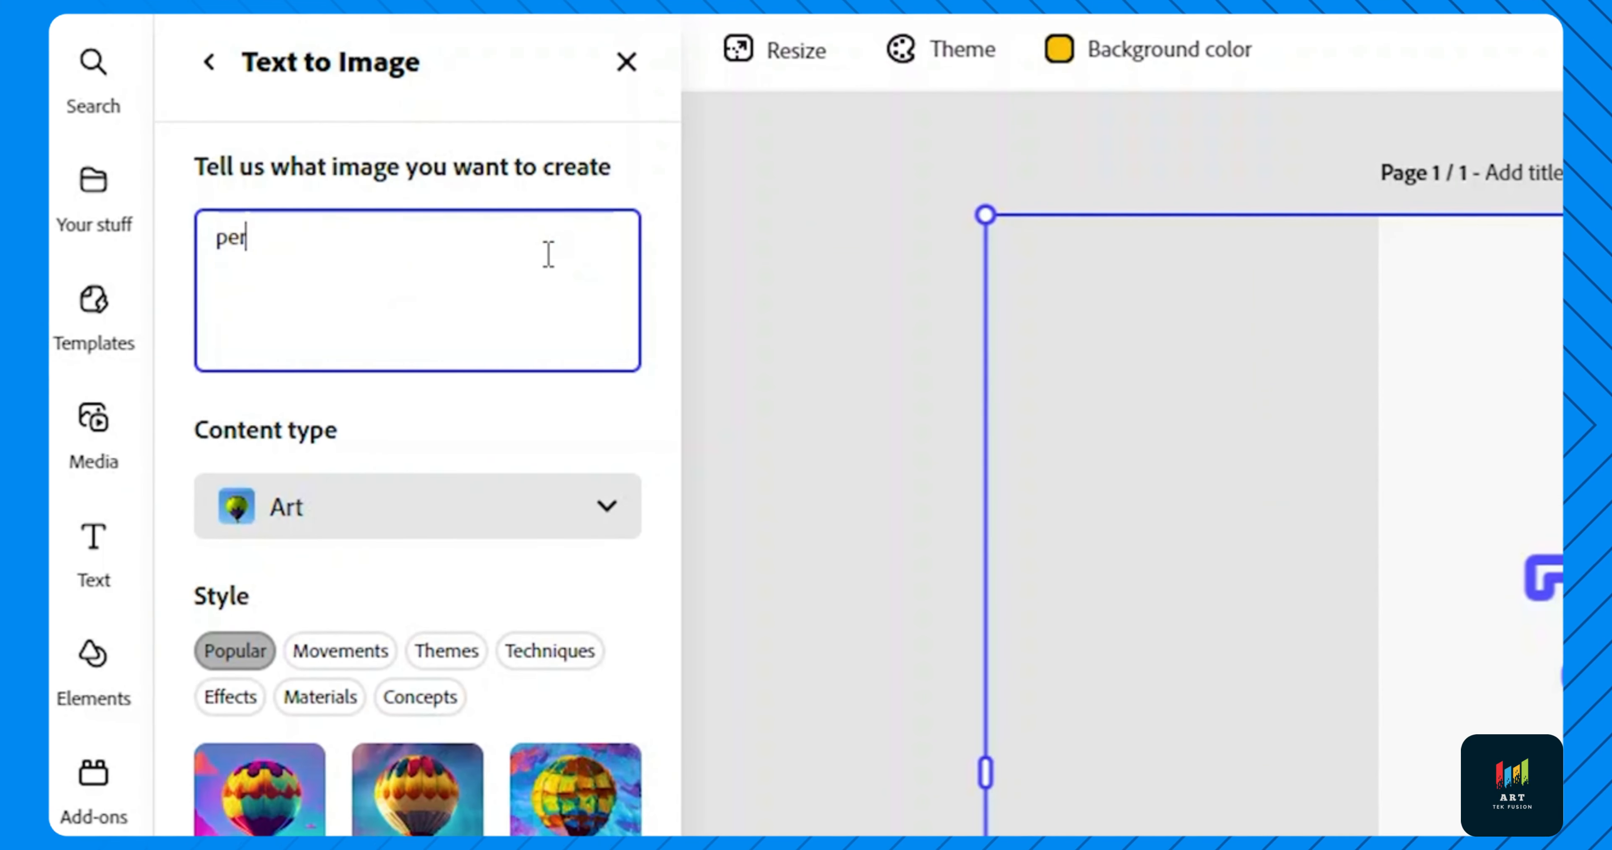
type("son practicing yoga in a ")
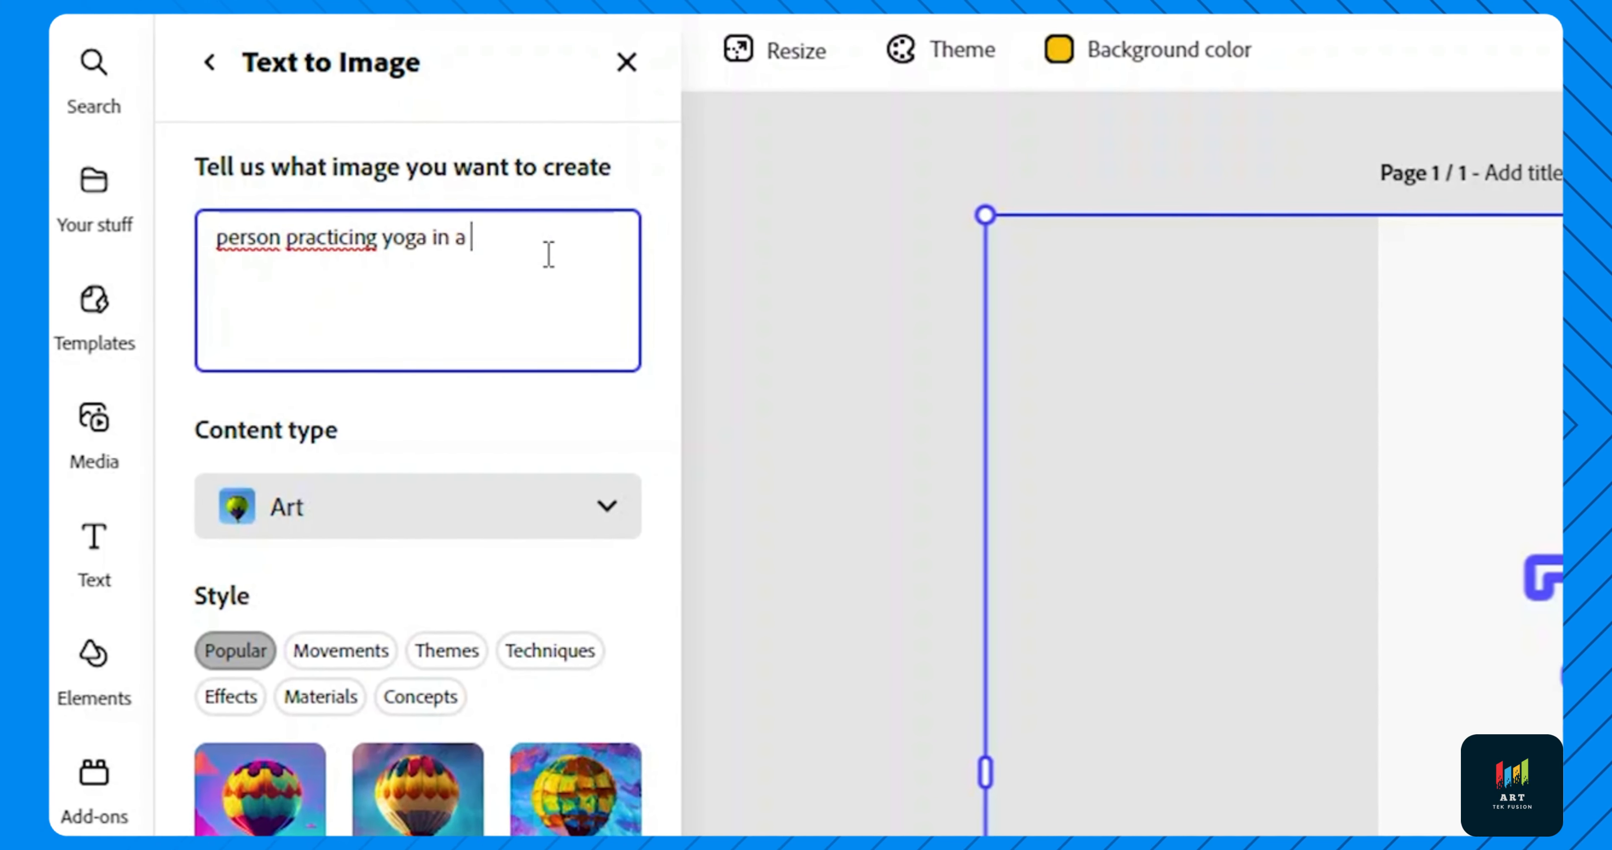
type("grey room on a light blue yoga mat, 4k, p")
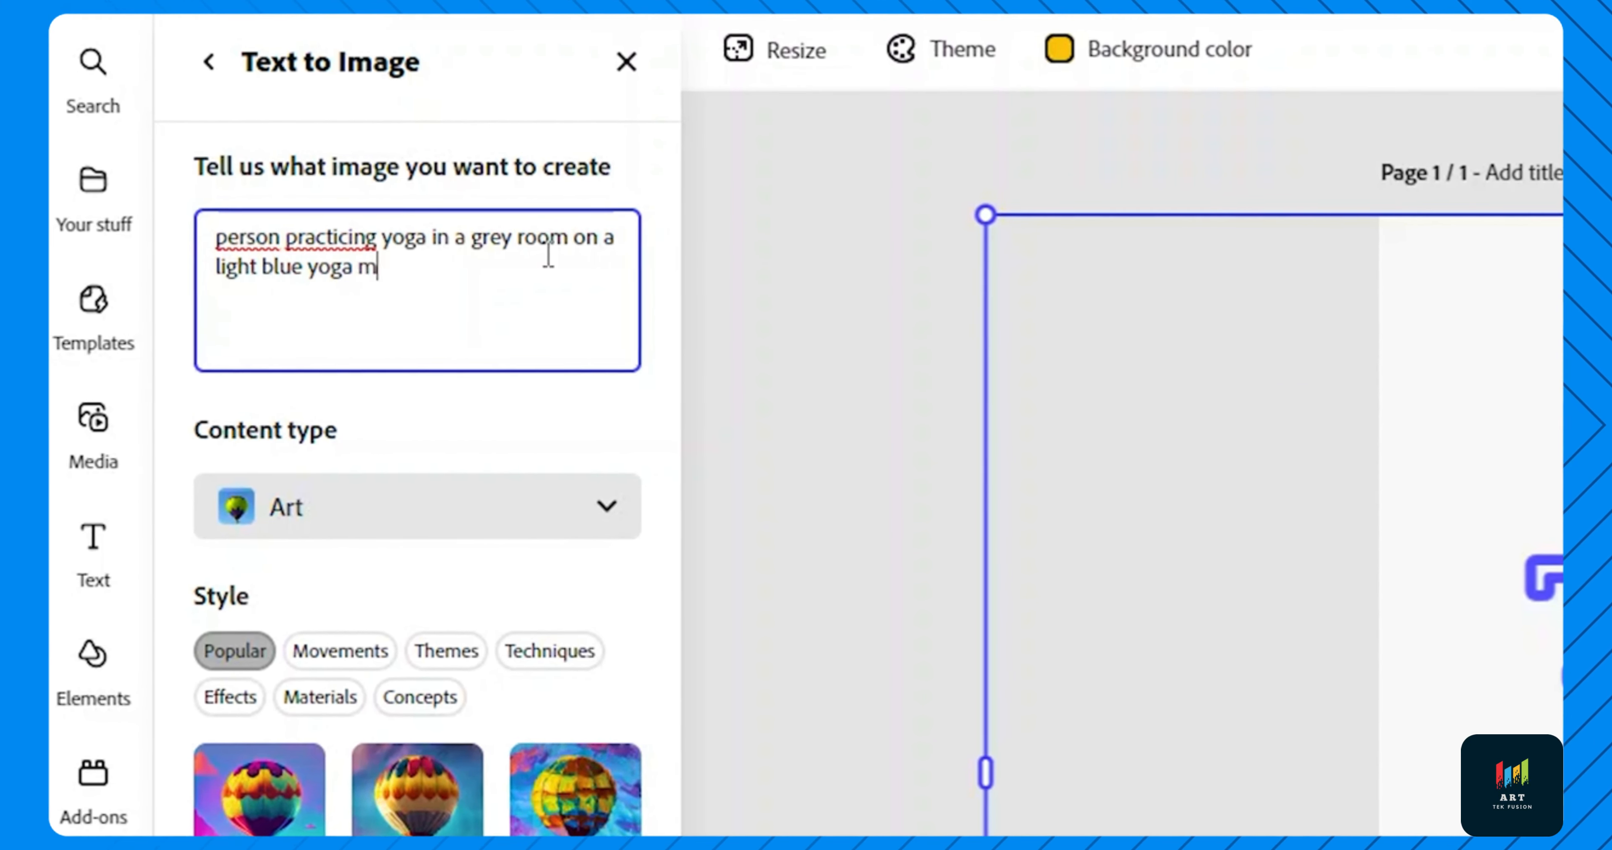
type("hoto")
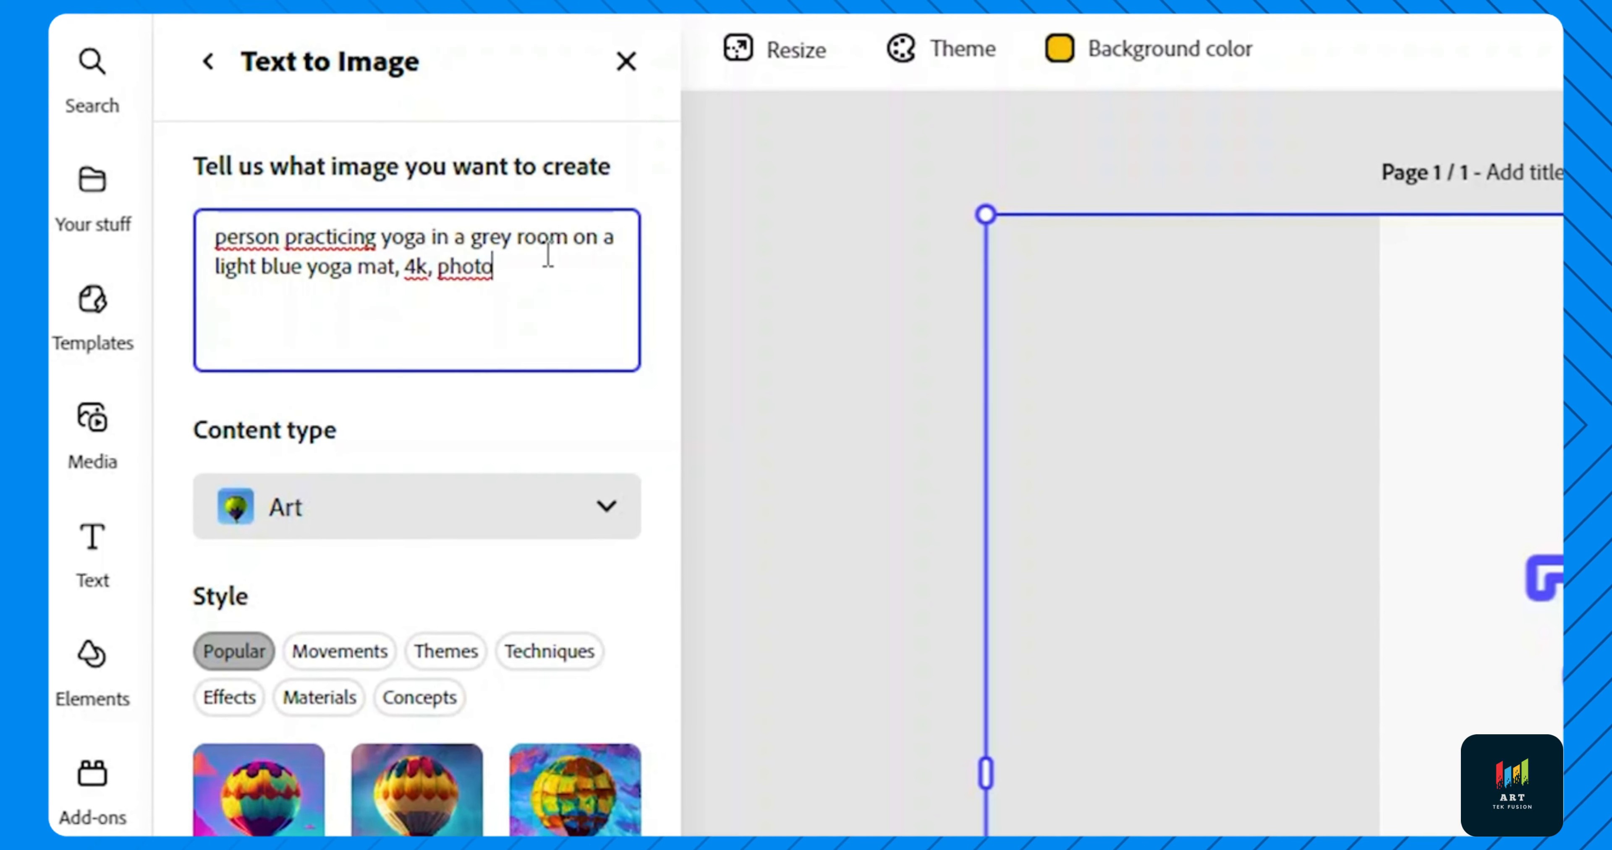
left_click(279, 384)
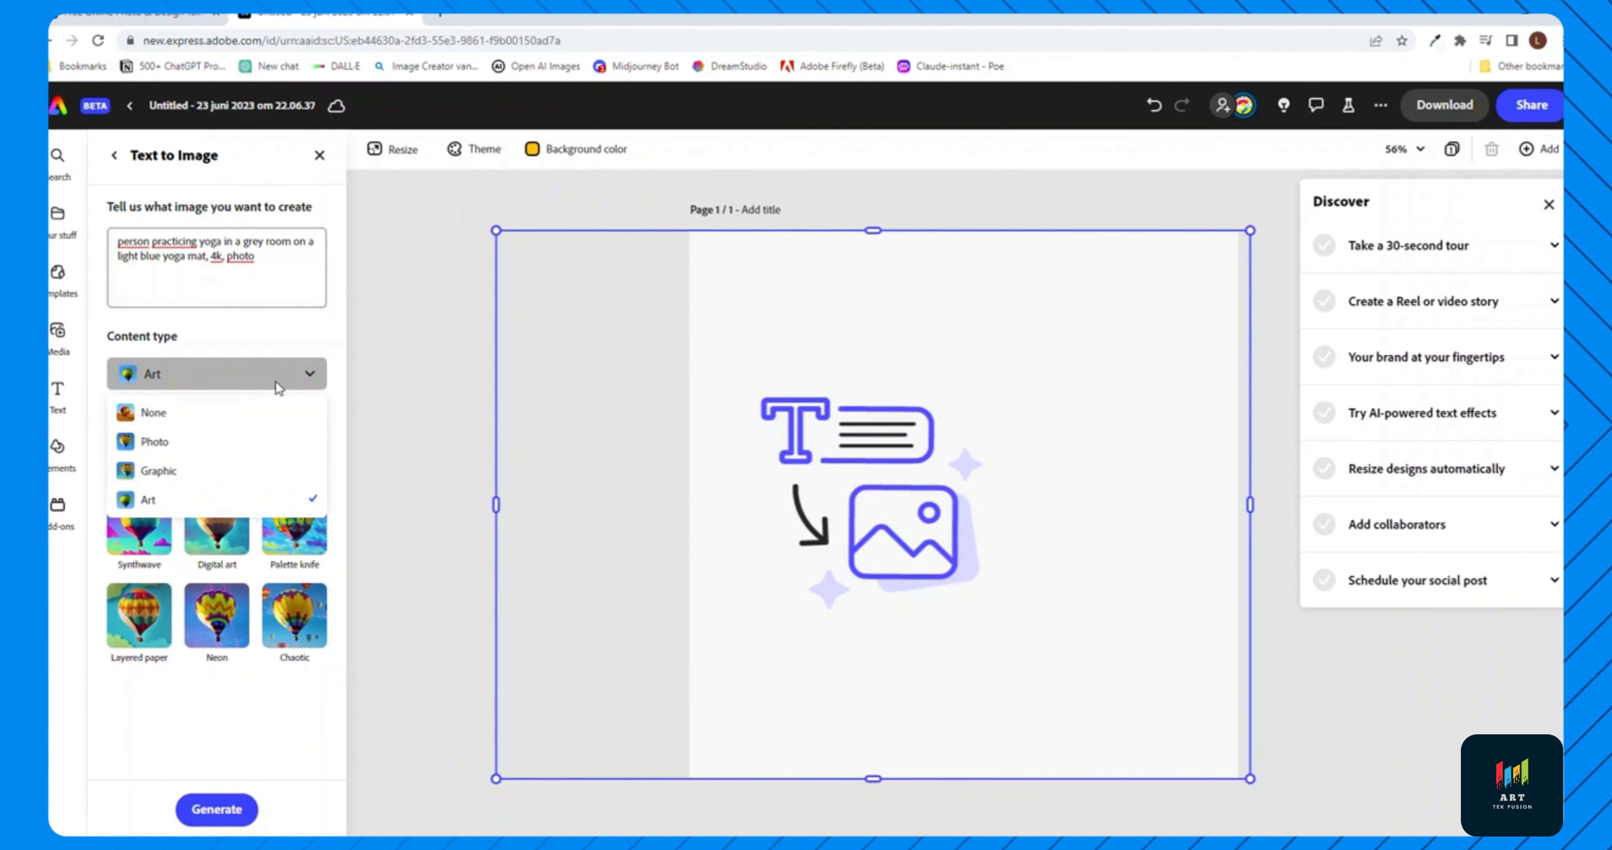
left_click(215, 443)
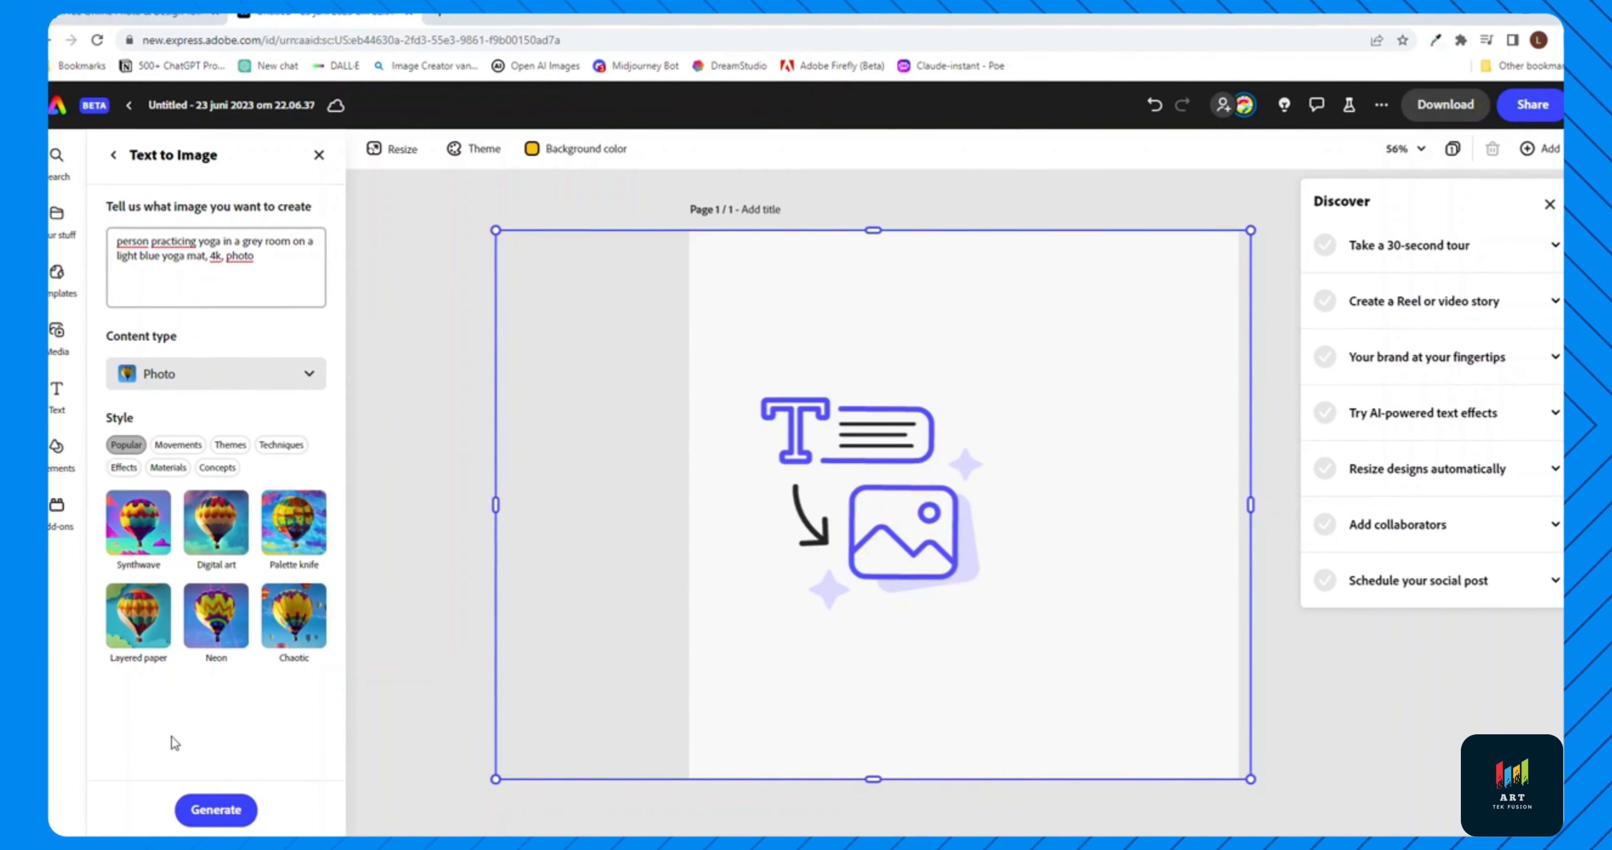
left_click(215, 810)
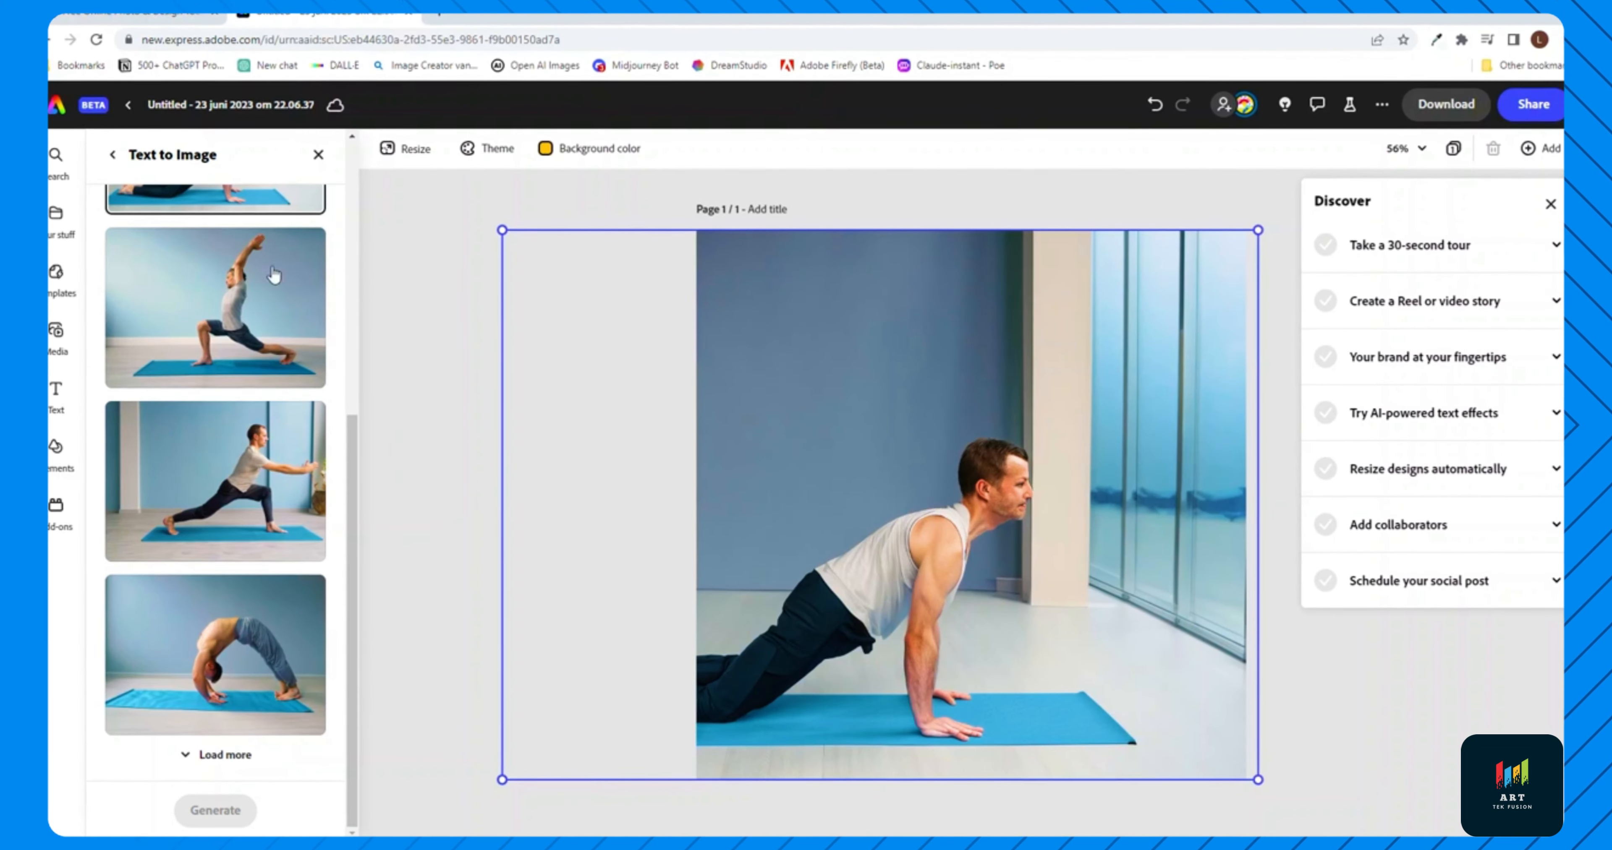
Choose the generated image of the man lunging with raised arms, flip it horizontally and shift it sideways across the page
left_click(274, 275)
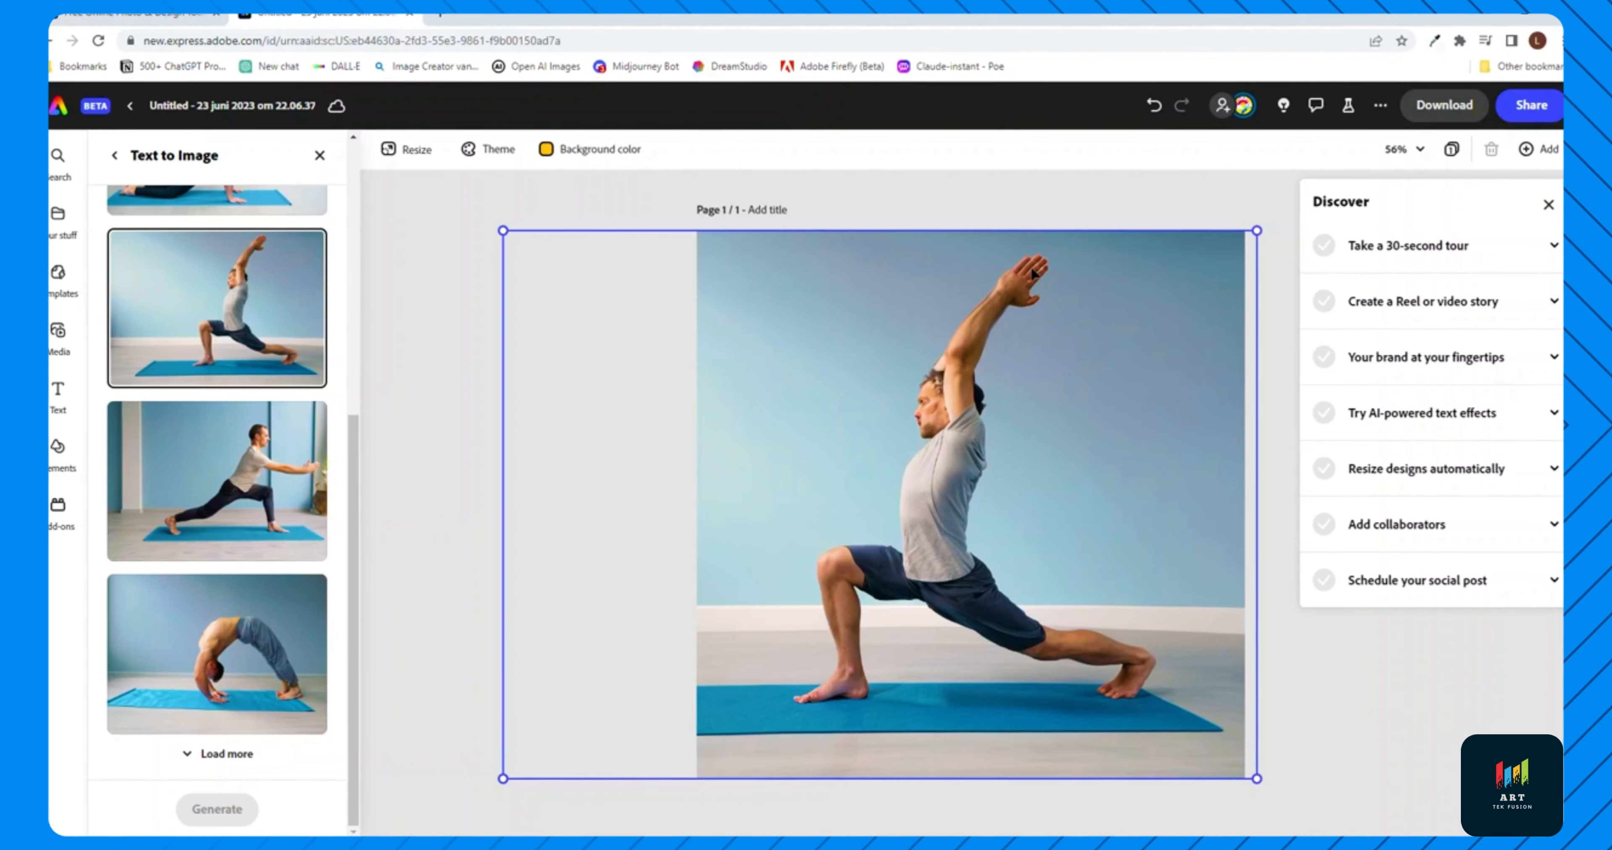
left_click(945, 412)
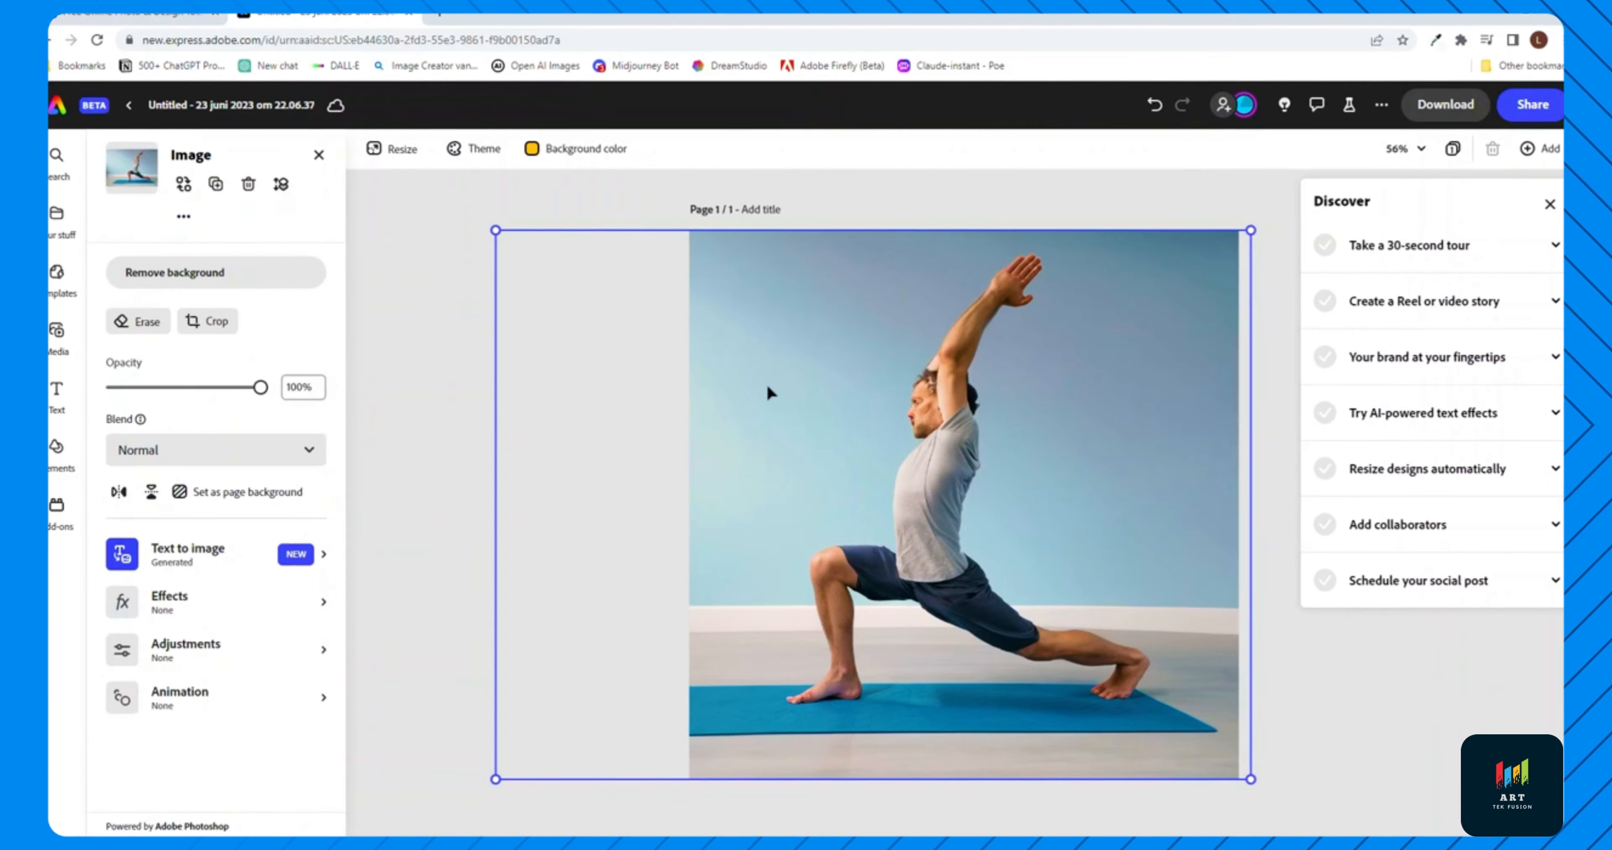
left_click(273, 494)
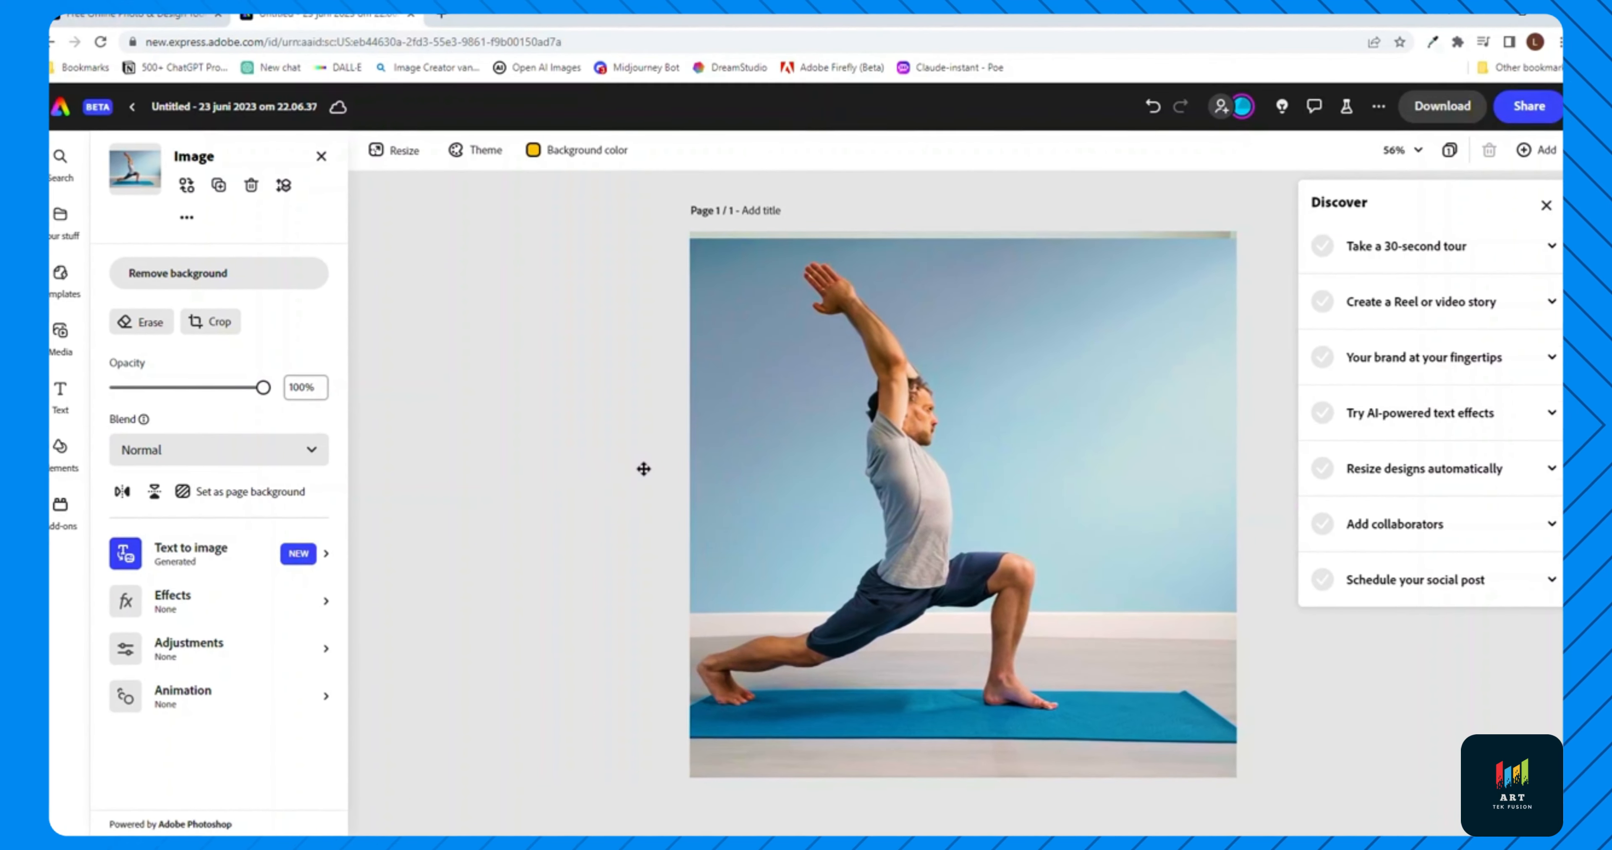
left_click_drag(644, 469, 641, 461)
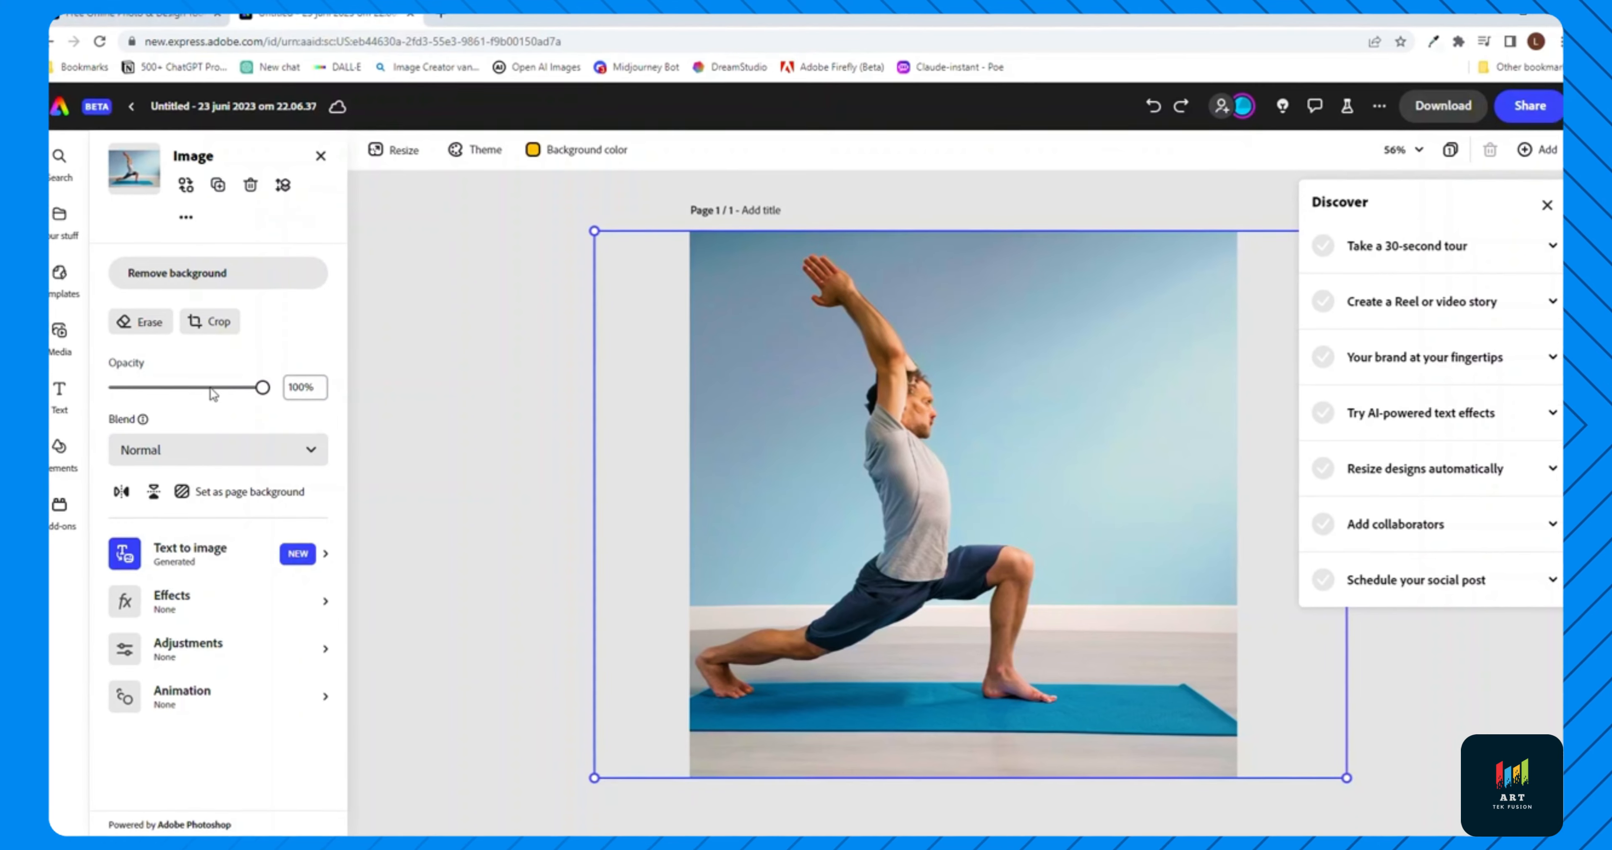
Move the yoga image backward in the layer order until it lies behind all the post's text
left_click(281, 186)
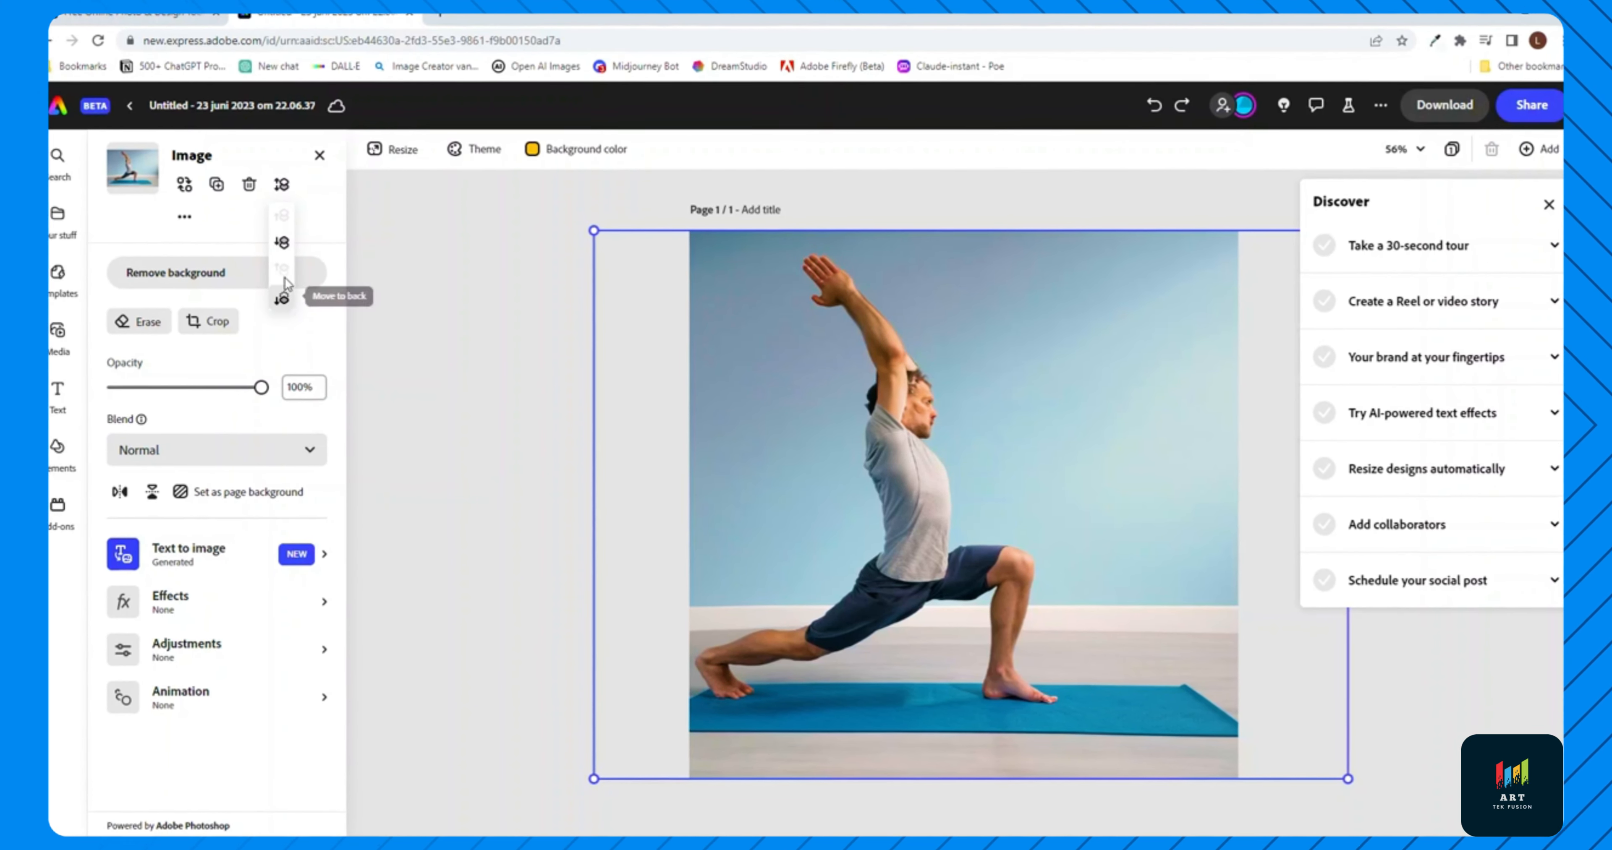
left_click(281, 247)
left_click(281, 247)
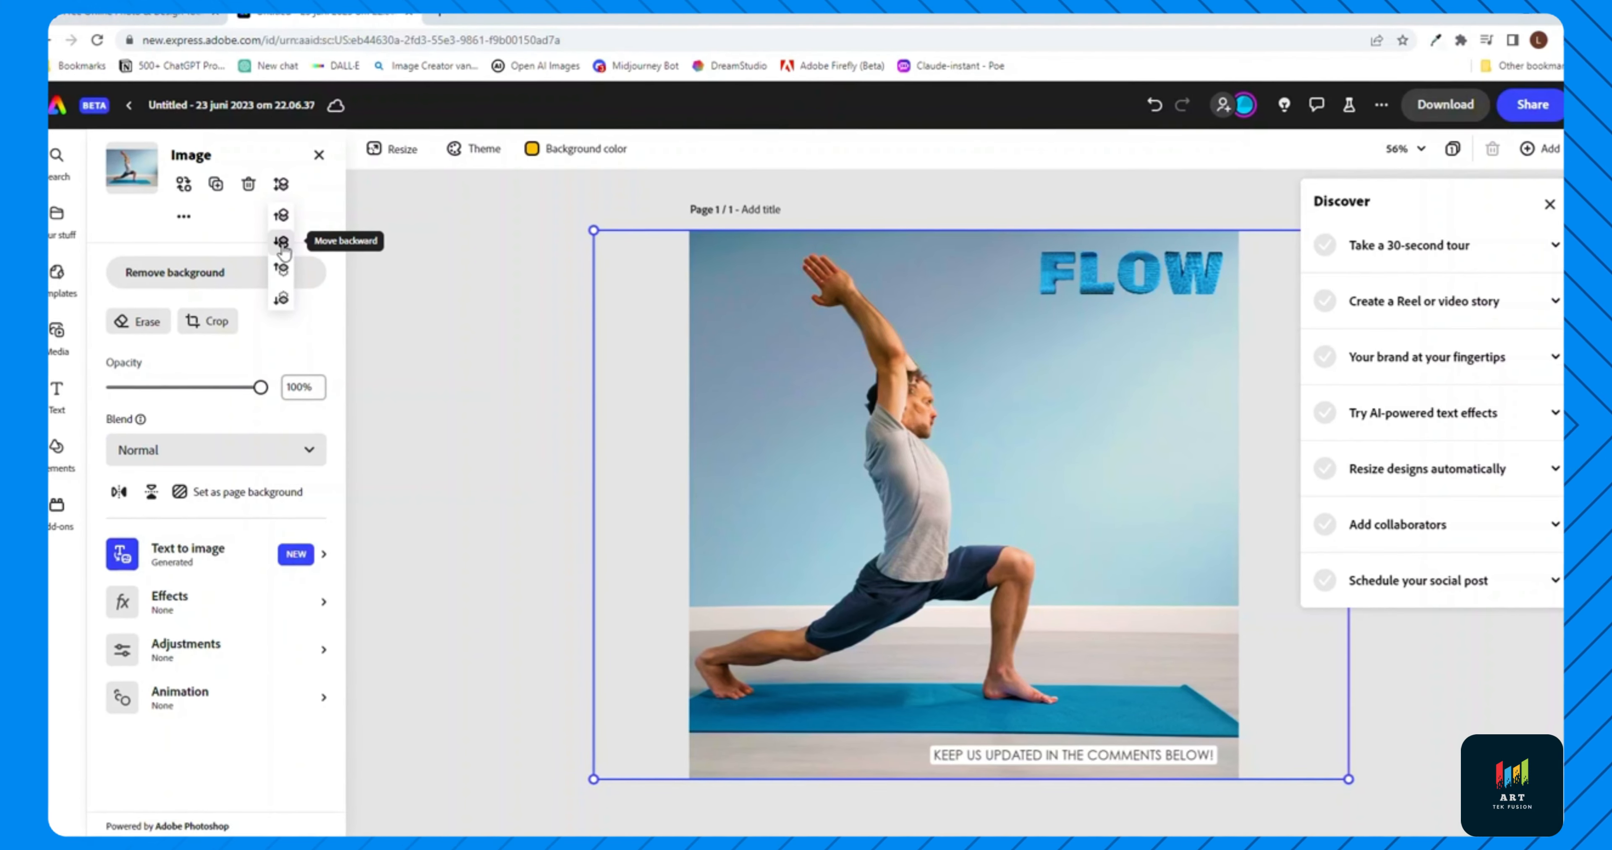
left_click(281, 247)
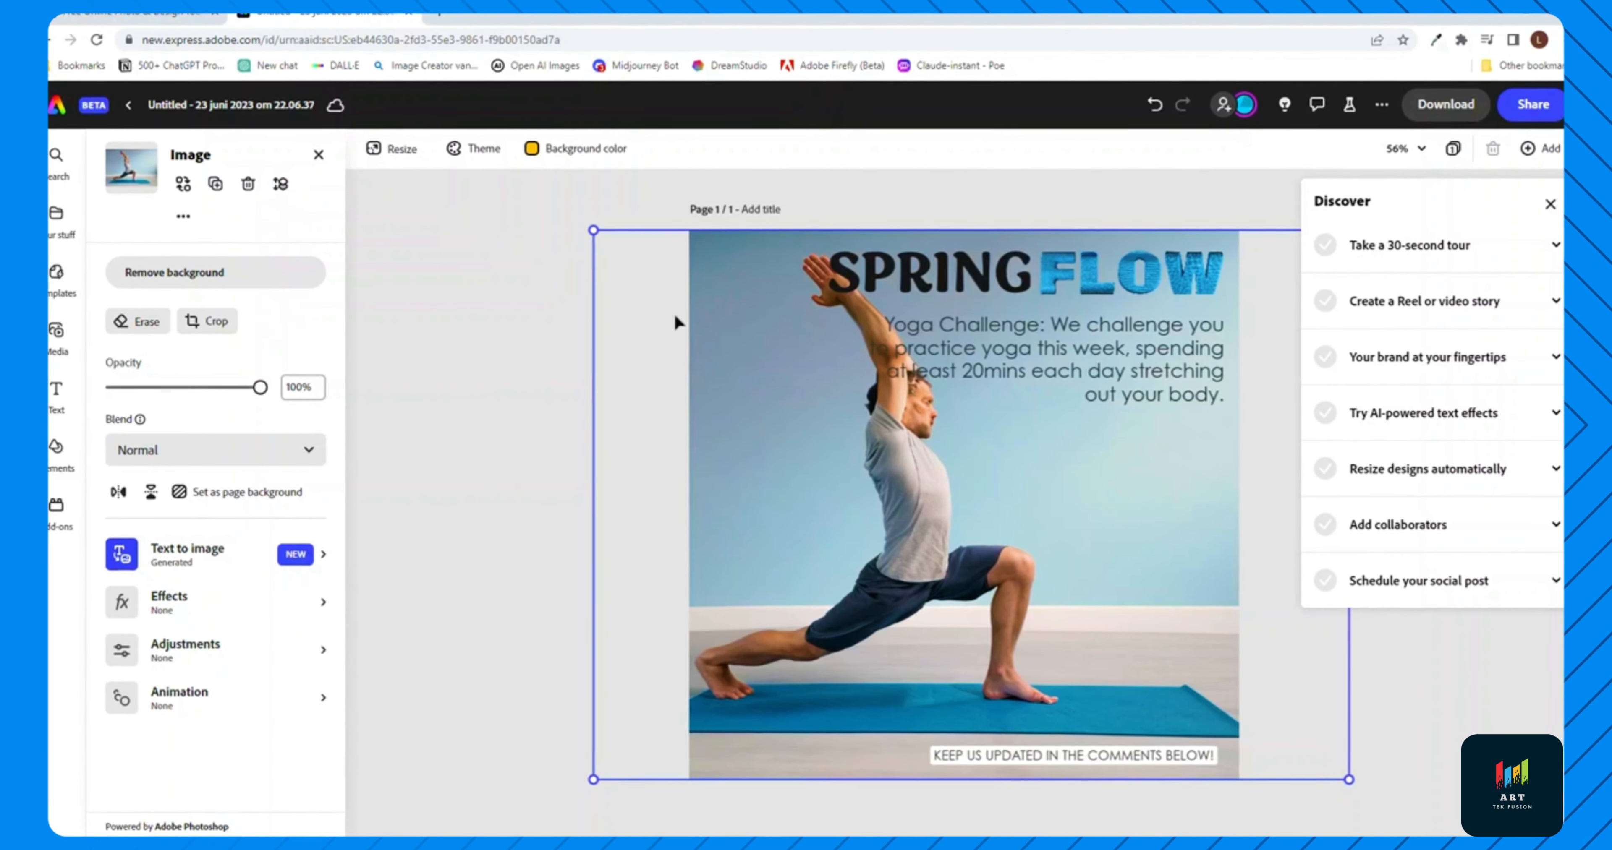
Shift the yoga image and enlarge it slightly so the man's arms clear the title and challenge text
left_click_drag(673, 313, 626, 335)
left_click_drag(549, 253, 525, 227)
left_click(524, 222)
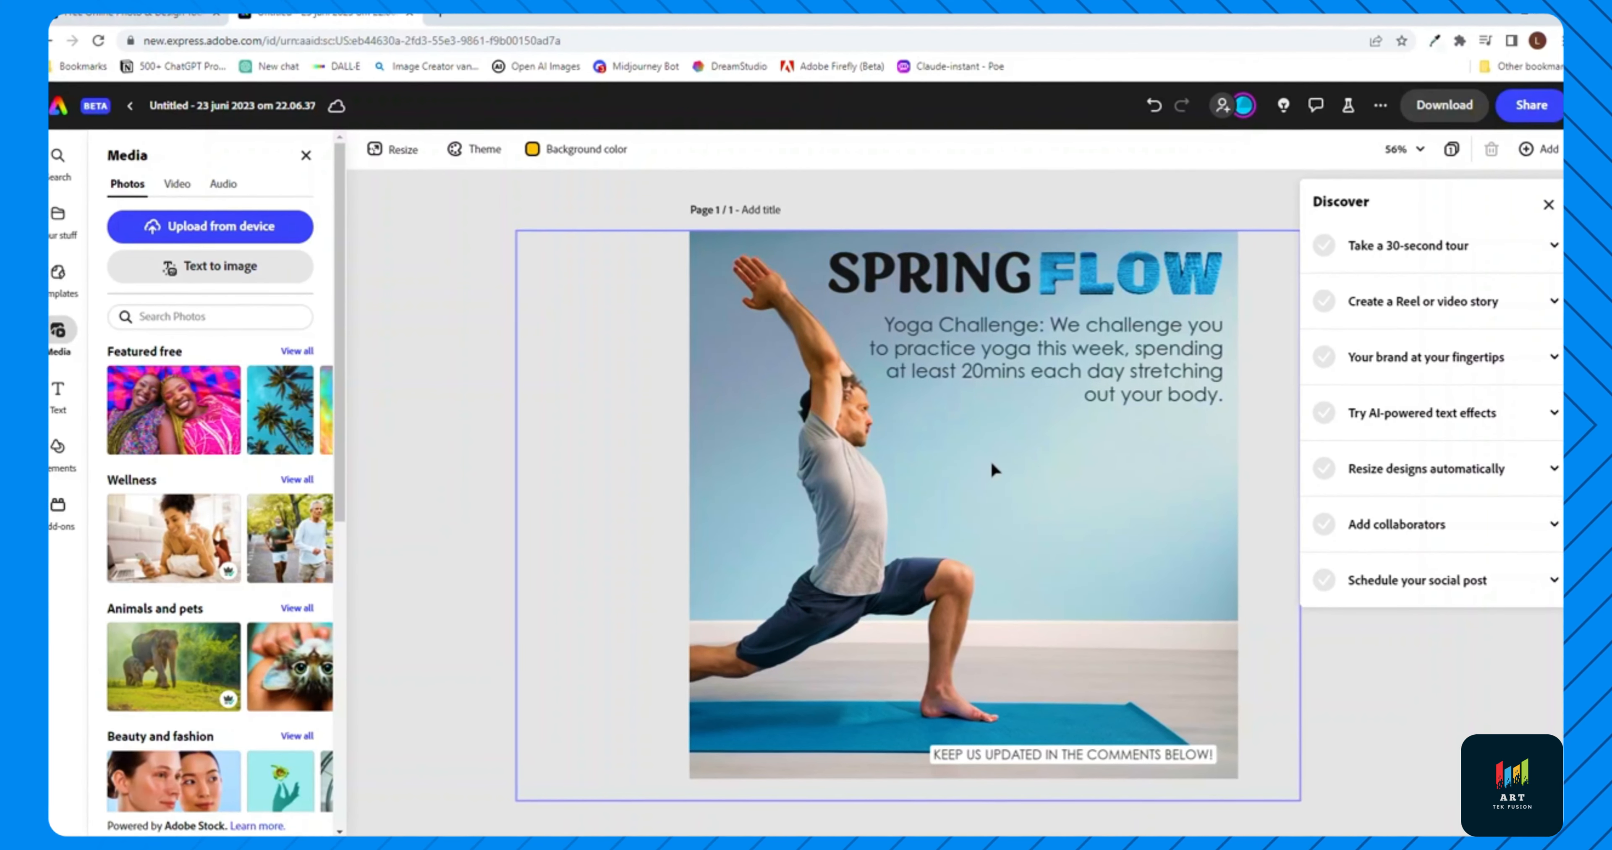
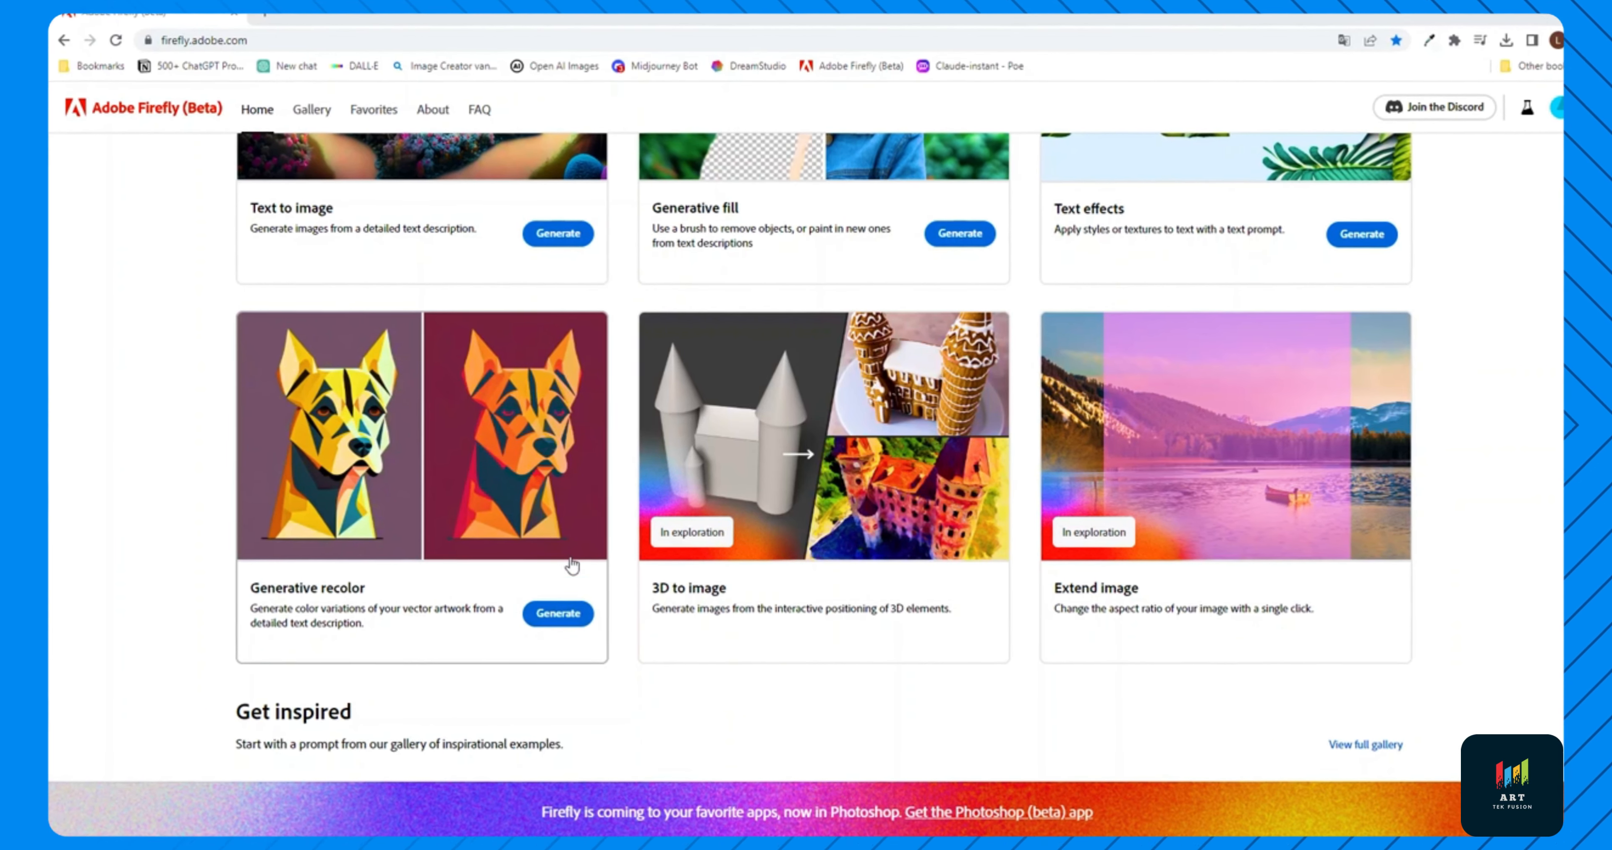
Open Generative recolor in Adobe Firefly, browse the sample artworks and choose the plant in a red vase
left_click(563, 618)
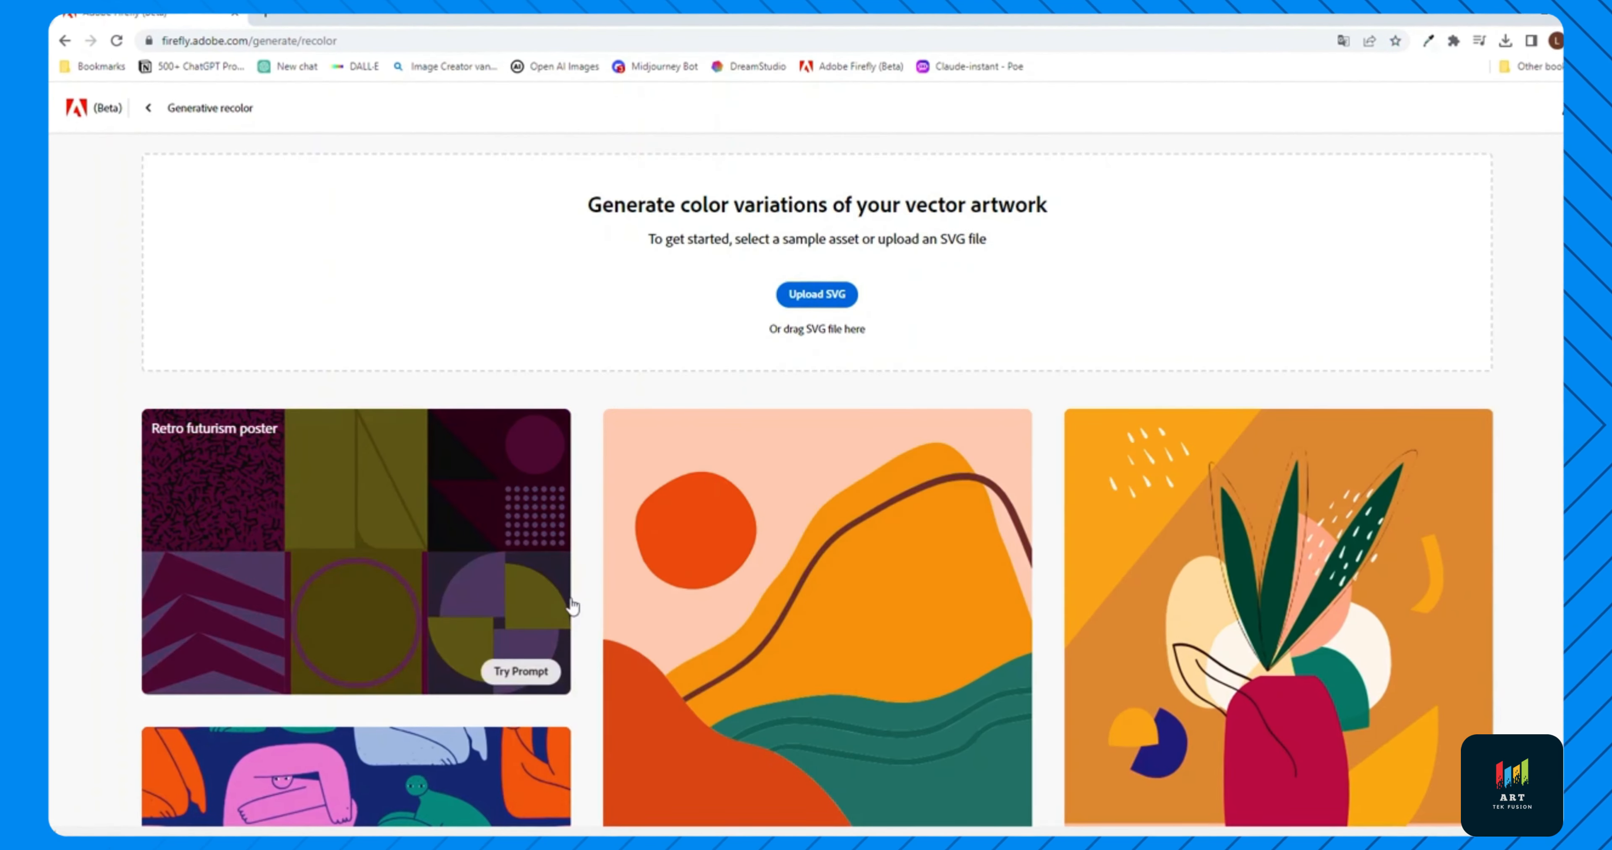
scroll(579, 551, "down", 8)
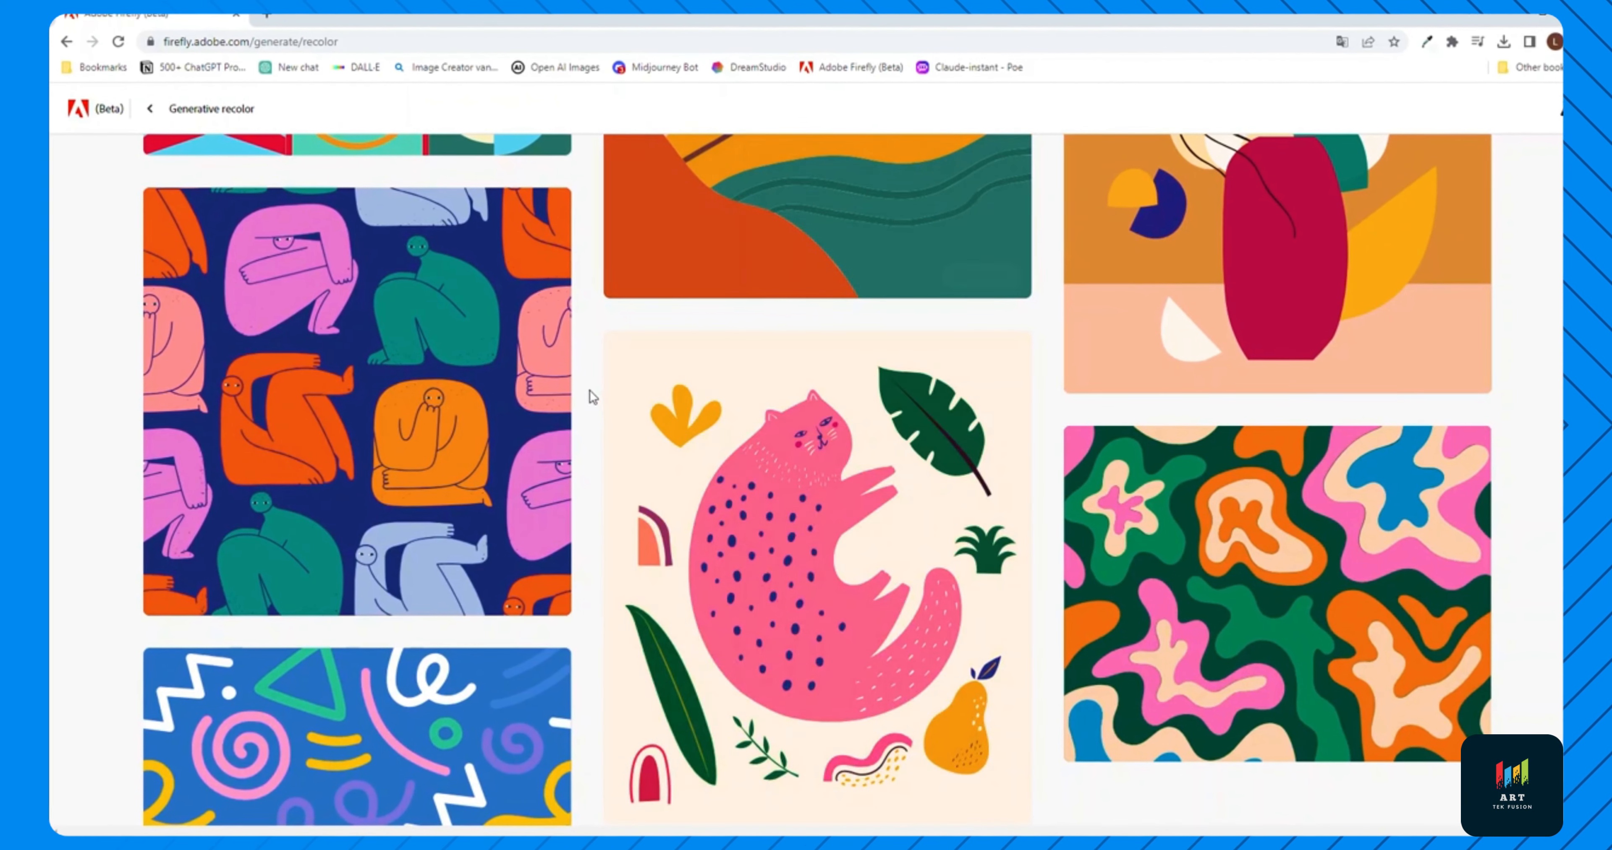
scroll(587, 384, "up", 8)
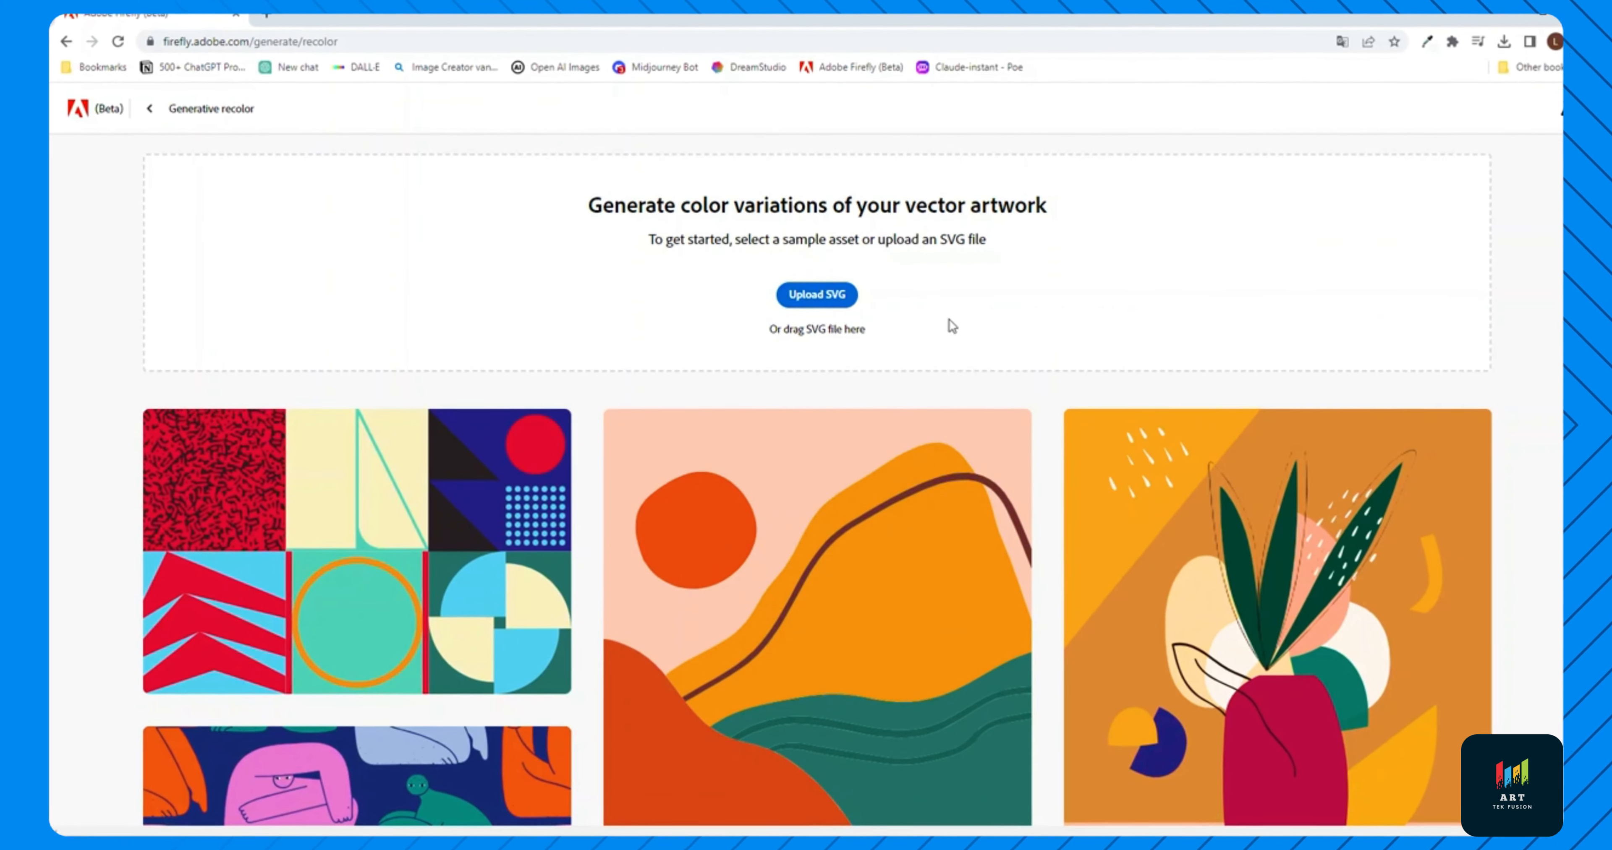
scroll(951, 326, "down", 9)
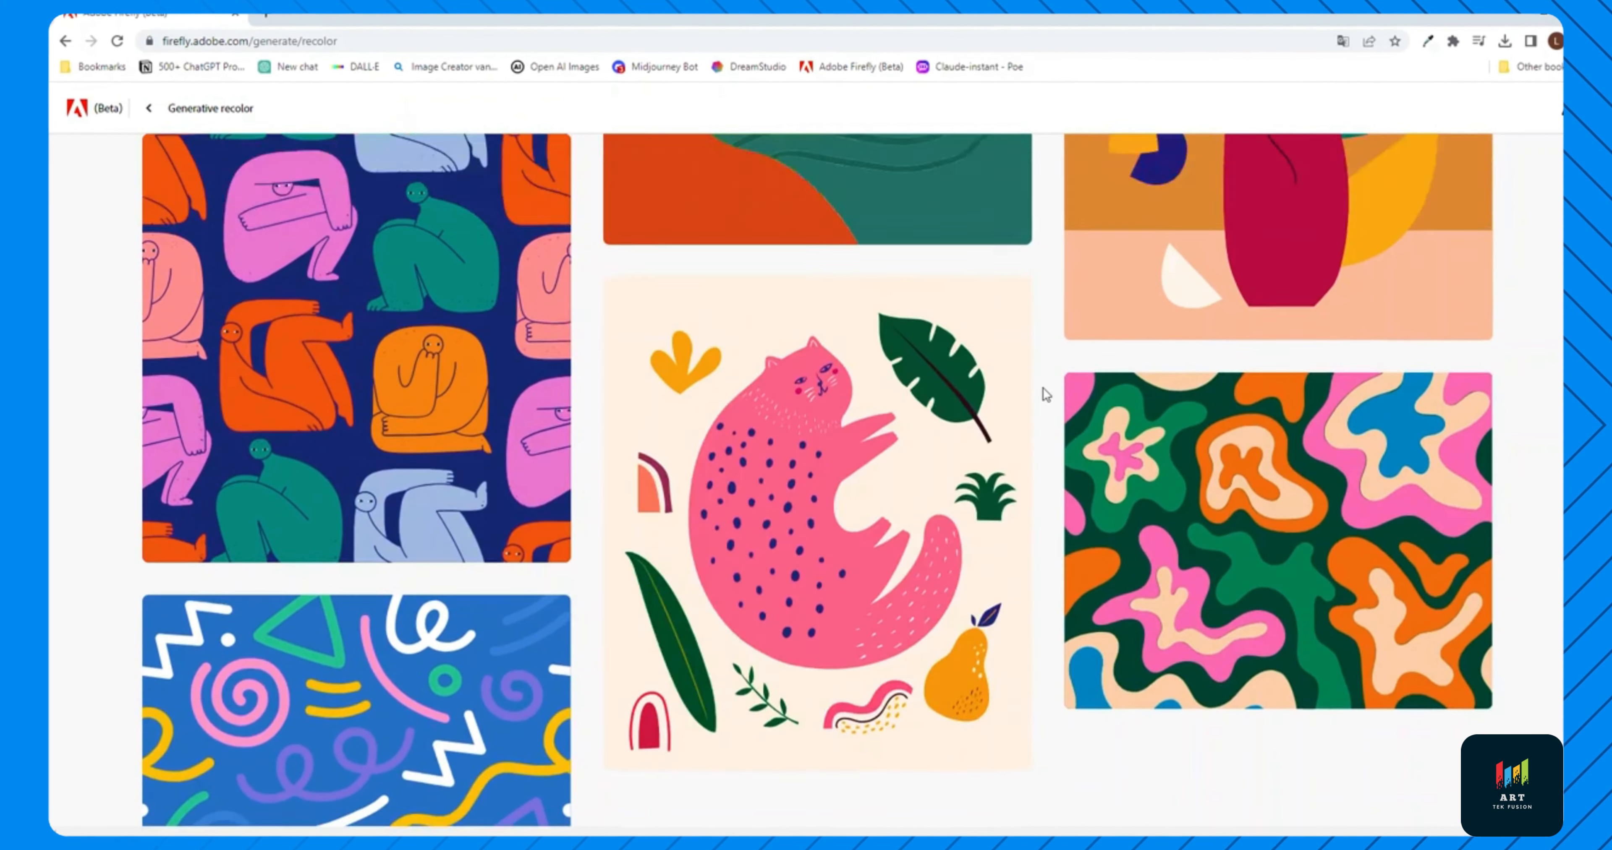
scroll(1042, 388, "up", 10)
scroll(1058, 400, "down", 3)
left_click(1228, 425)
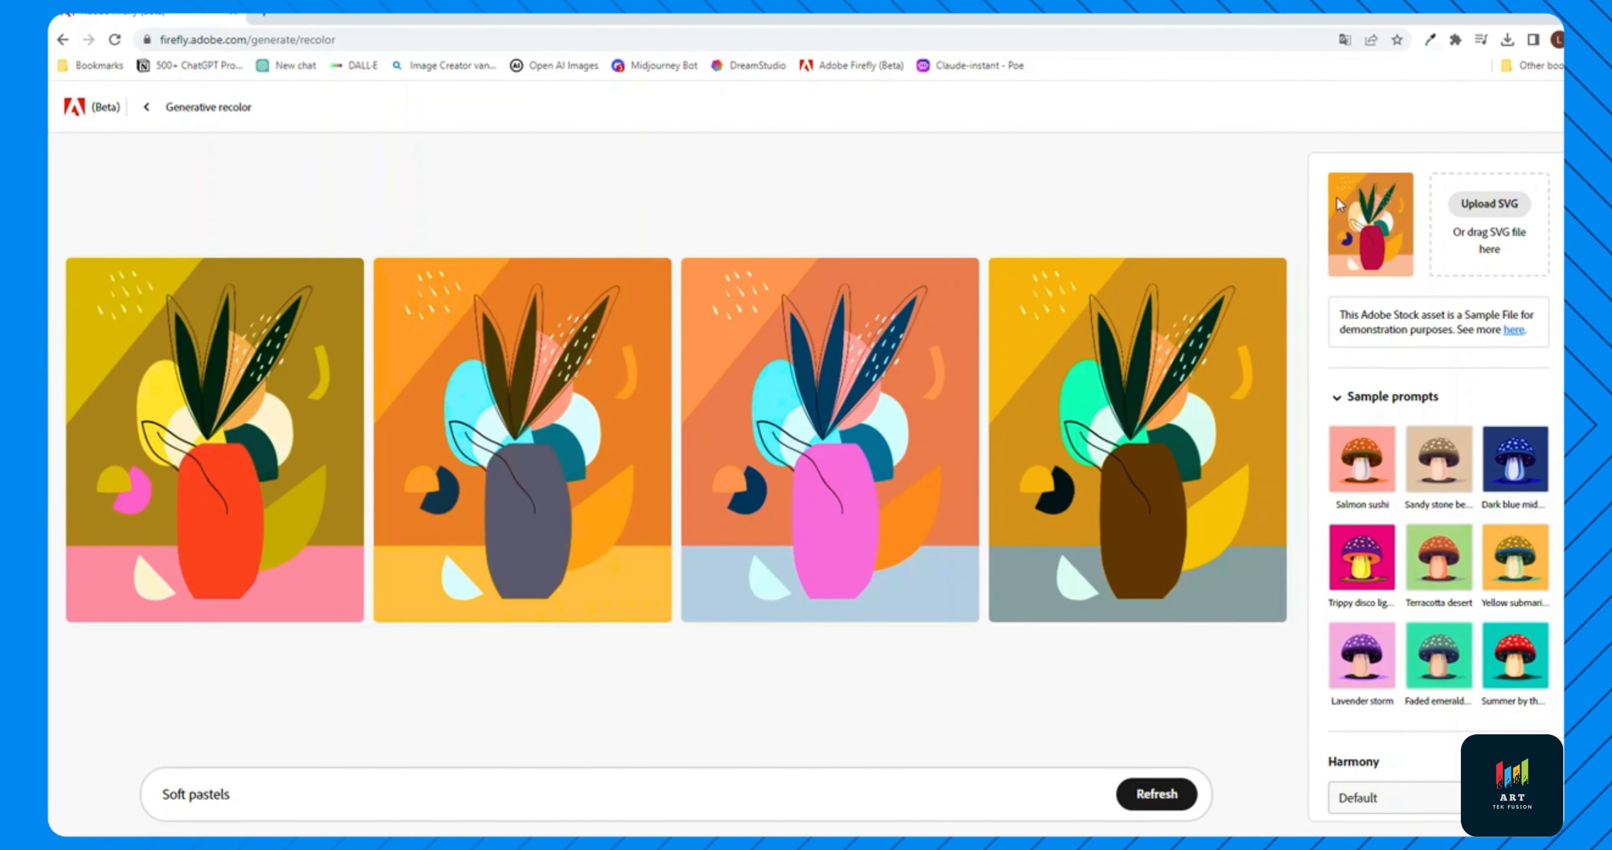
Recolor the vase artwork with the Dark blue midnight sample prompt
mouse_move(1080, 385)
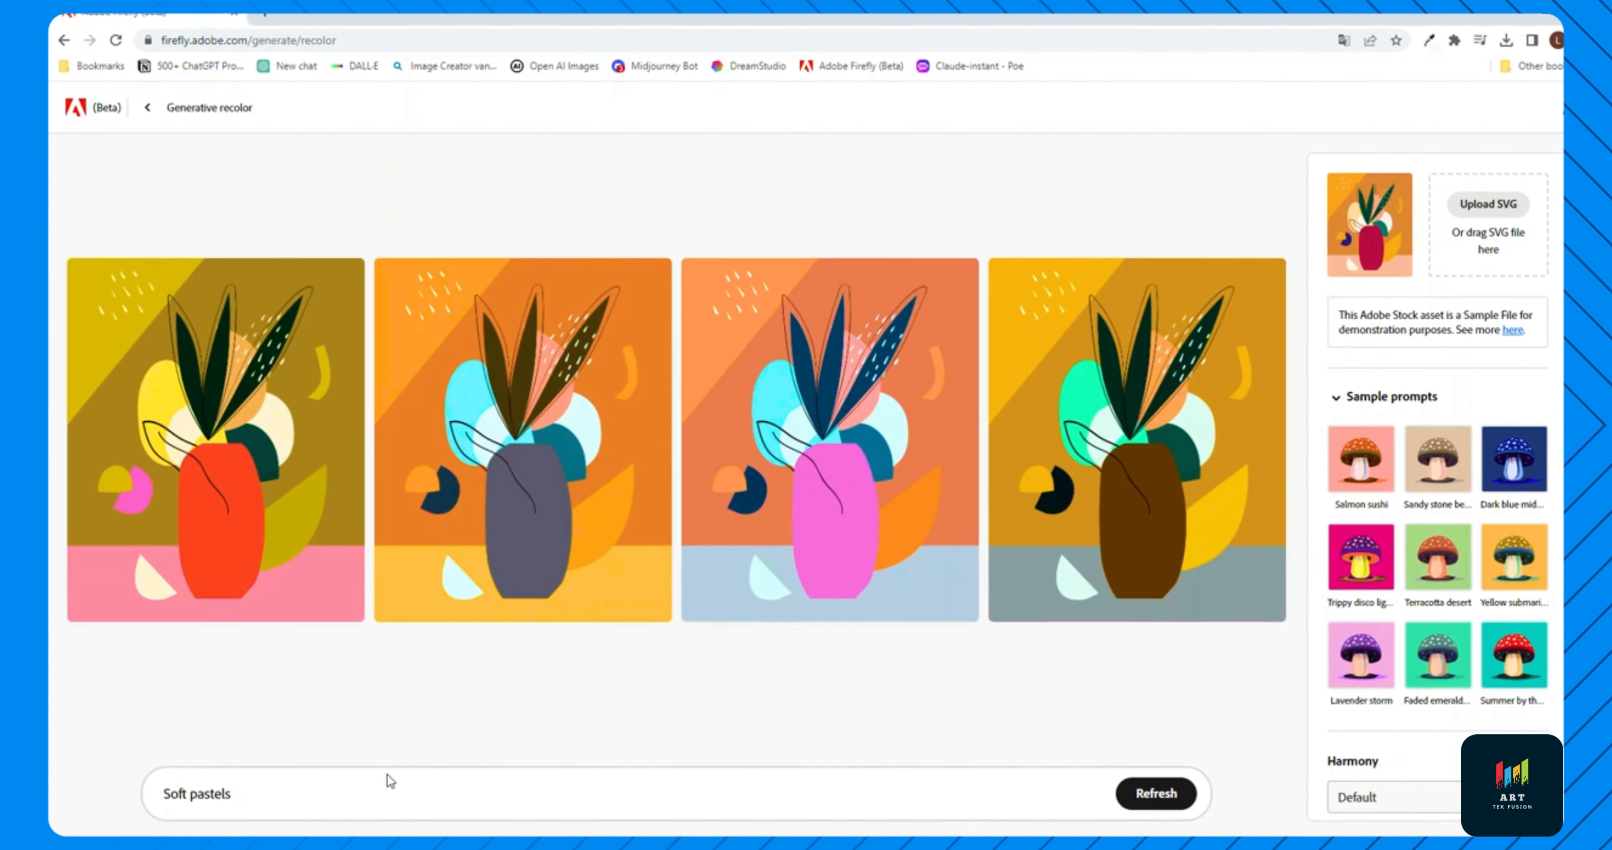
scroll(1450, 341, "down", 2)
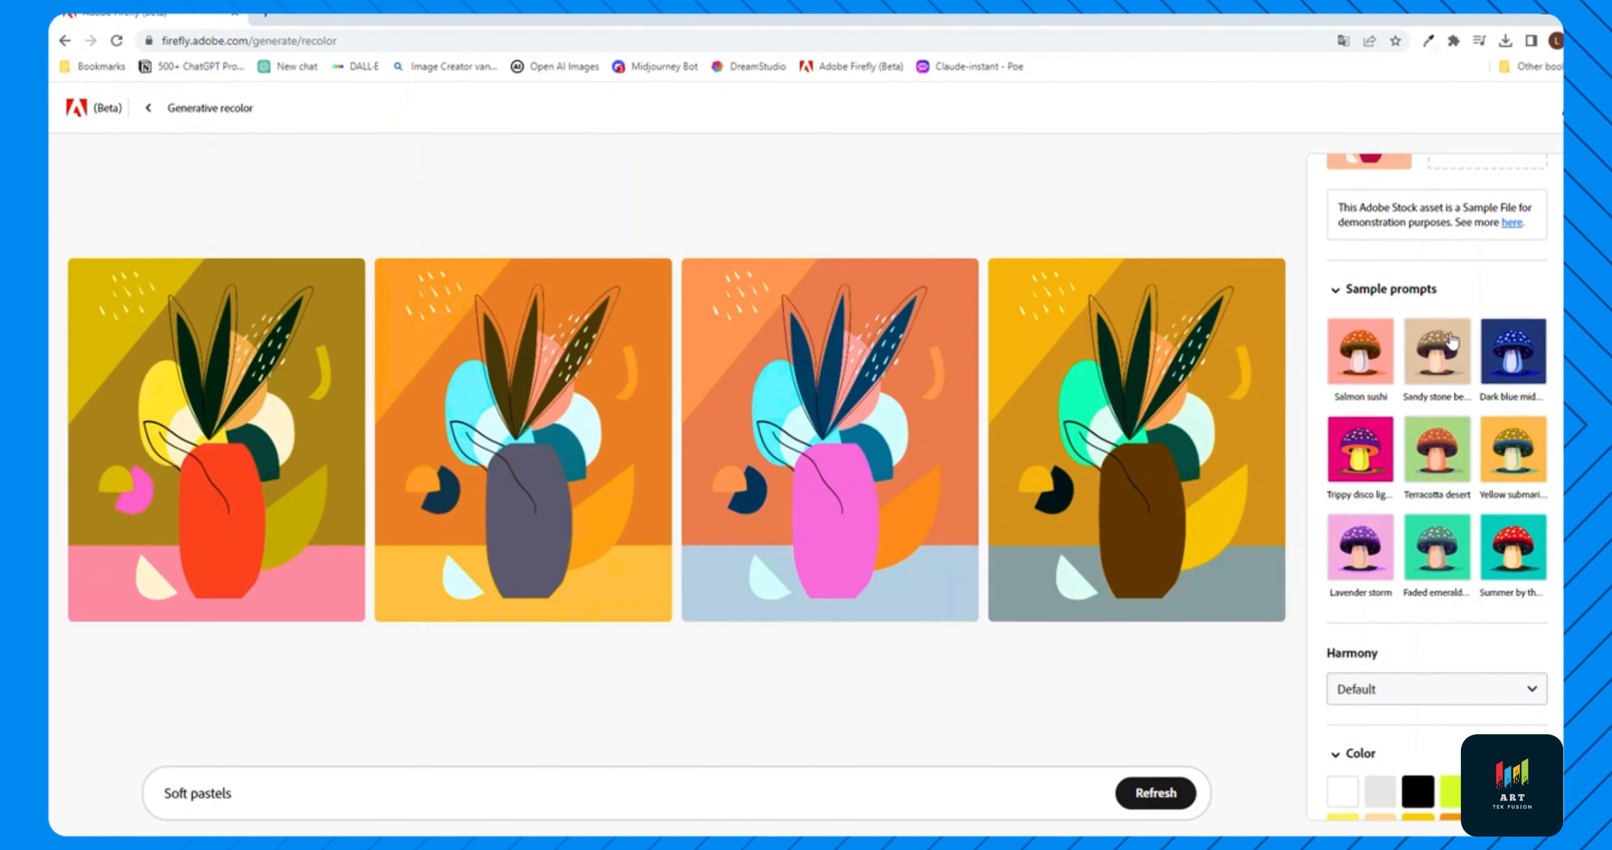
left_click(1521, 357)
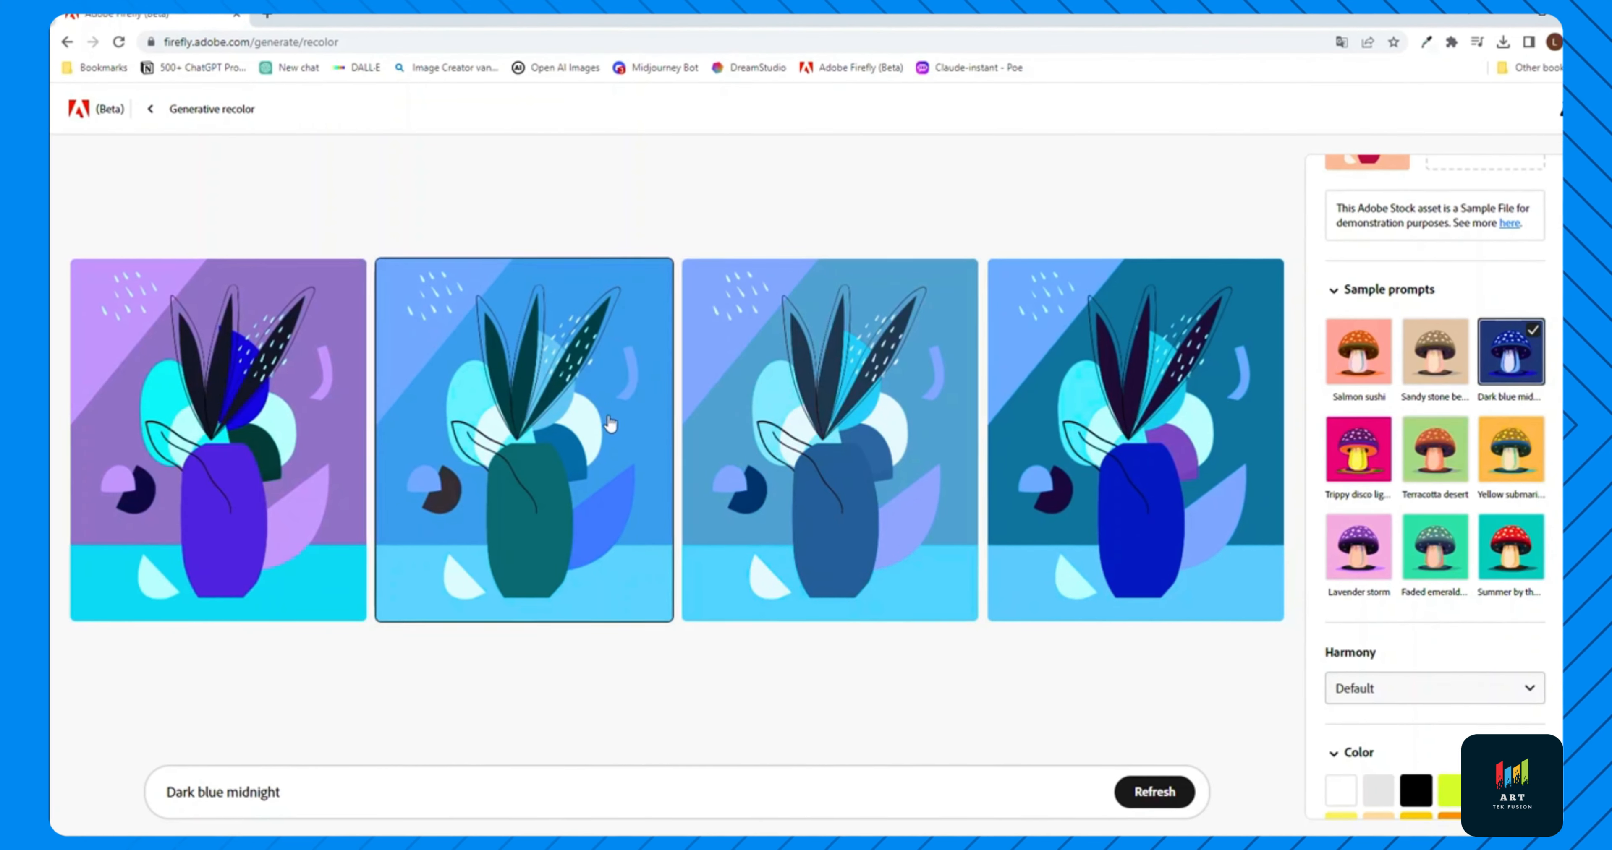
Recolor the vase artwork with the prompt "golden hour", followed by the prompt "chocolate on the beach"
mouse_move(771, 396)
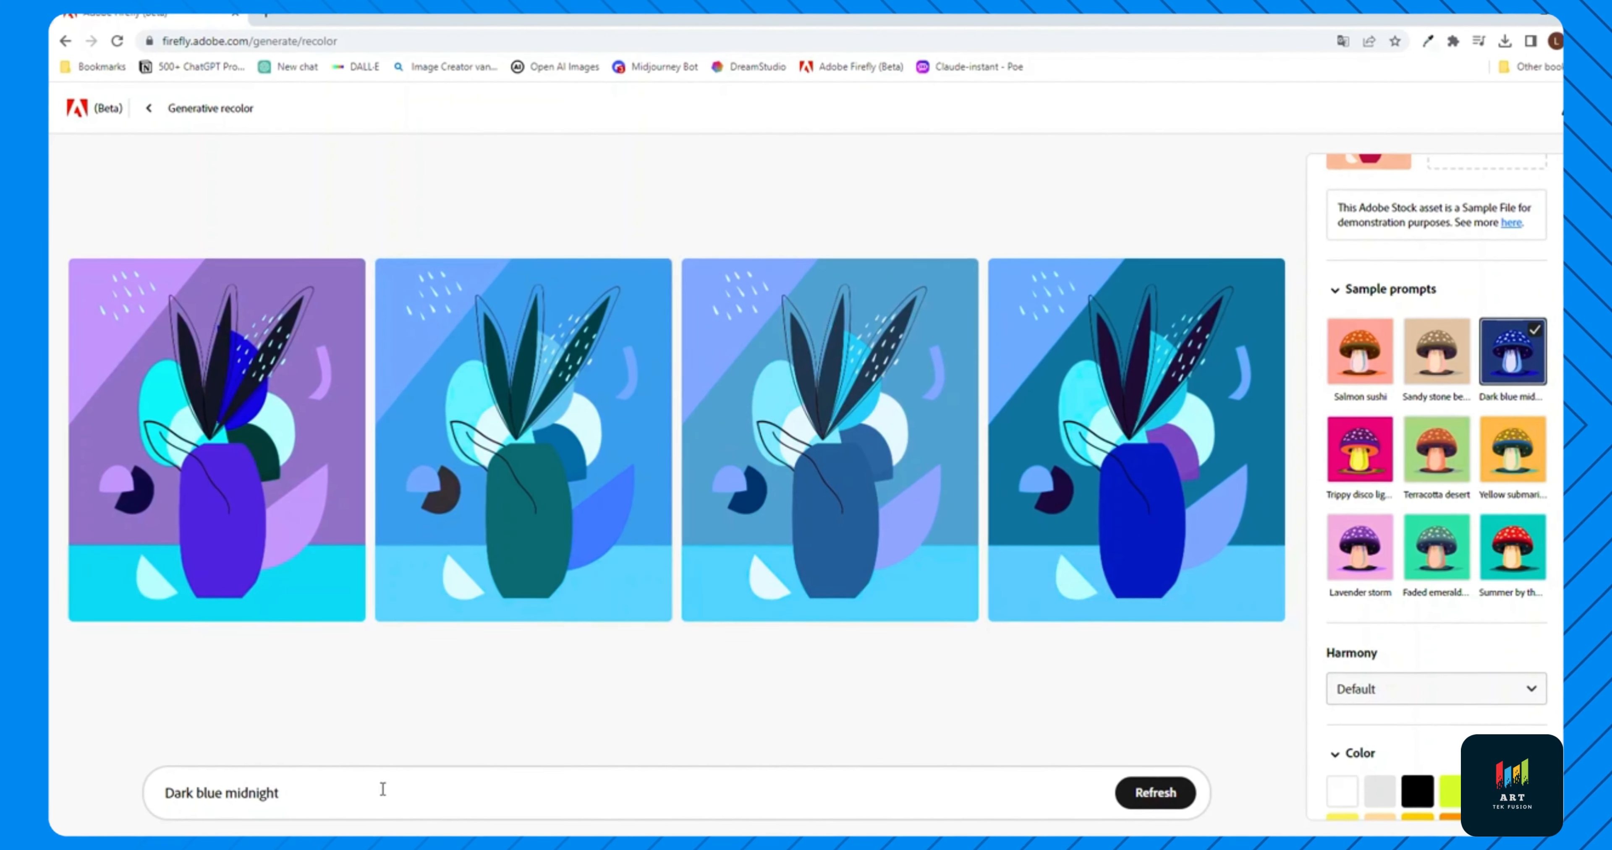
type("gold")
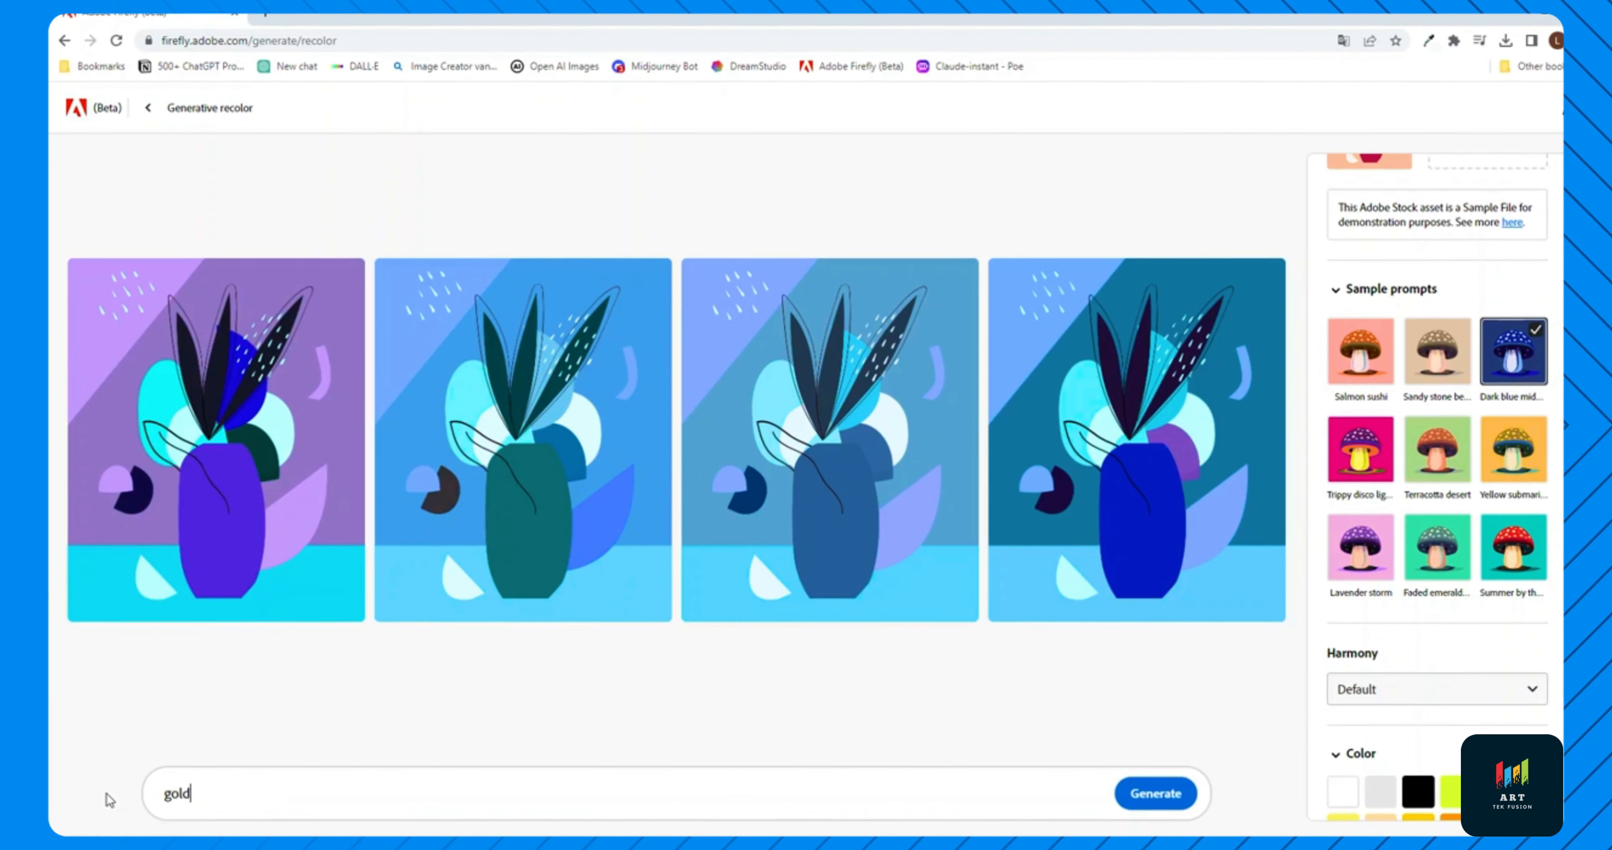
type("en hour")
key("Return")
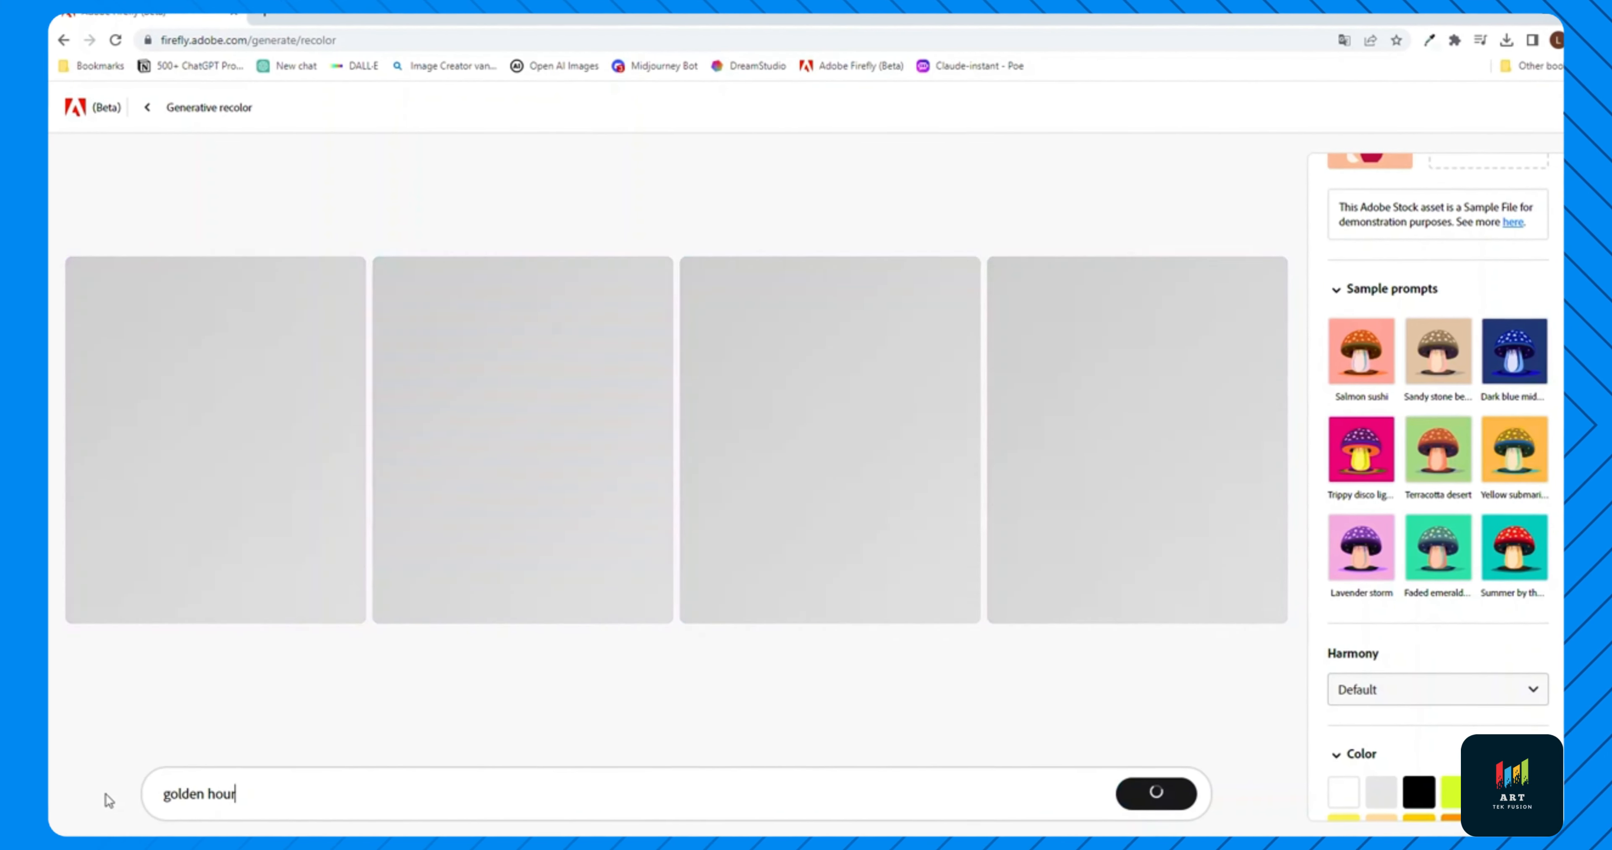
type("chocolate on the beach")
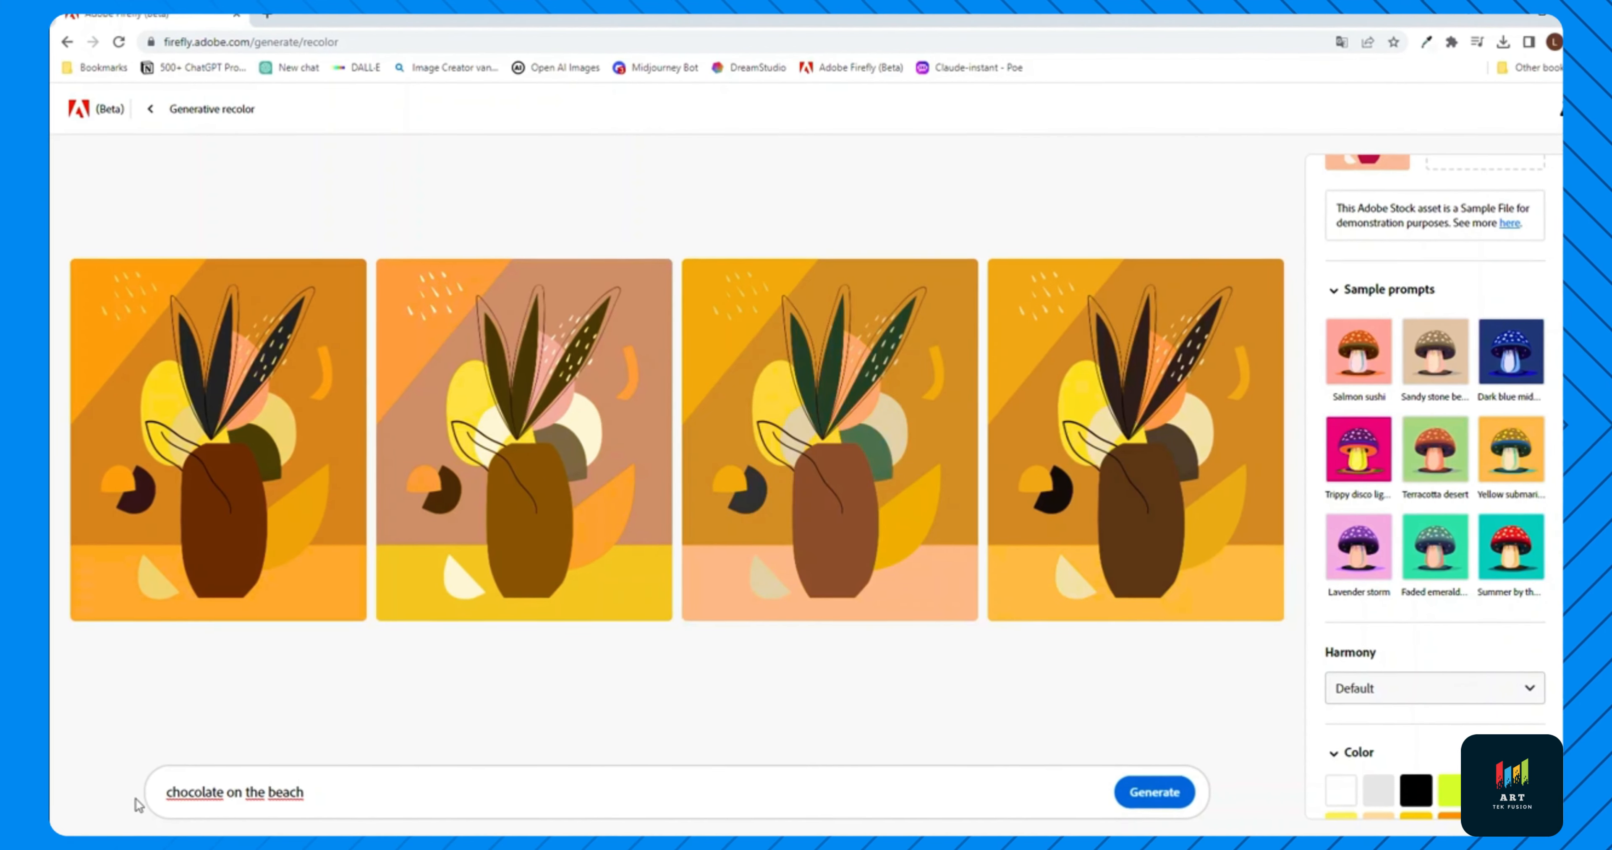
key("Return")
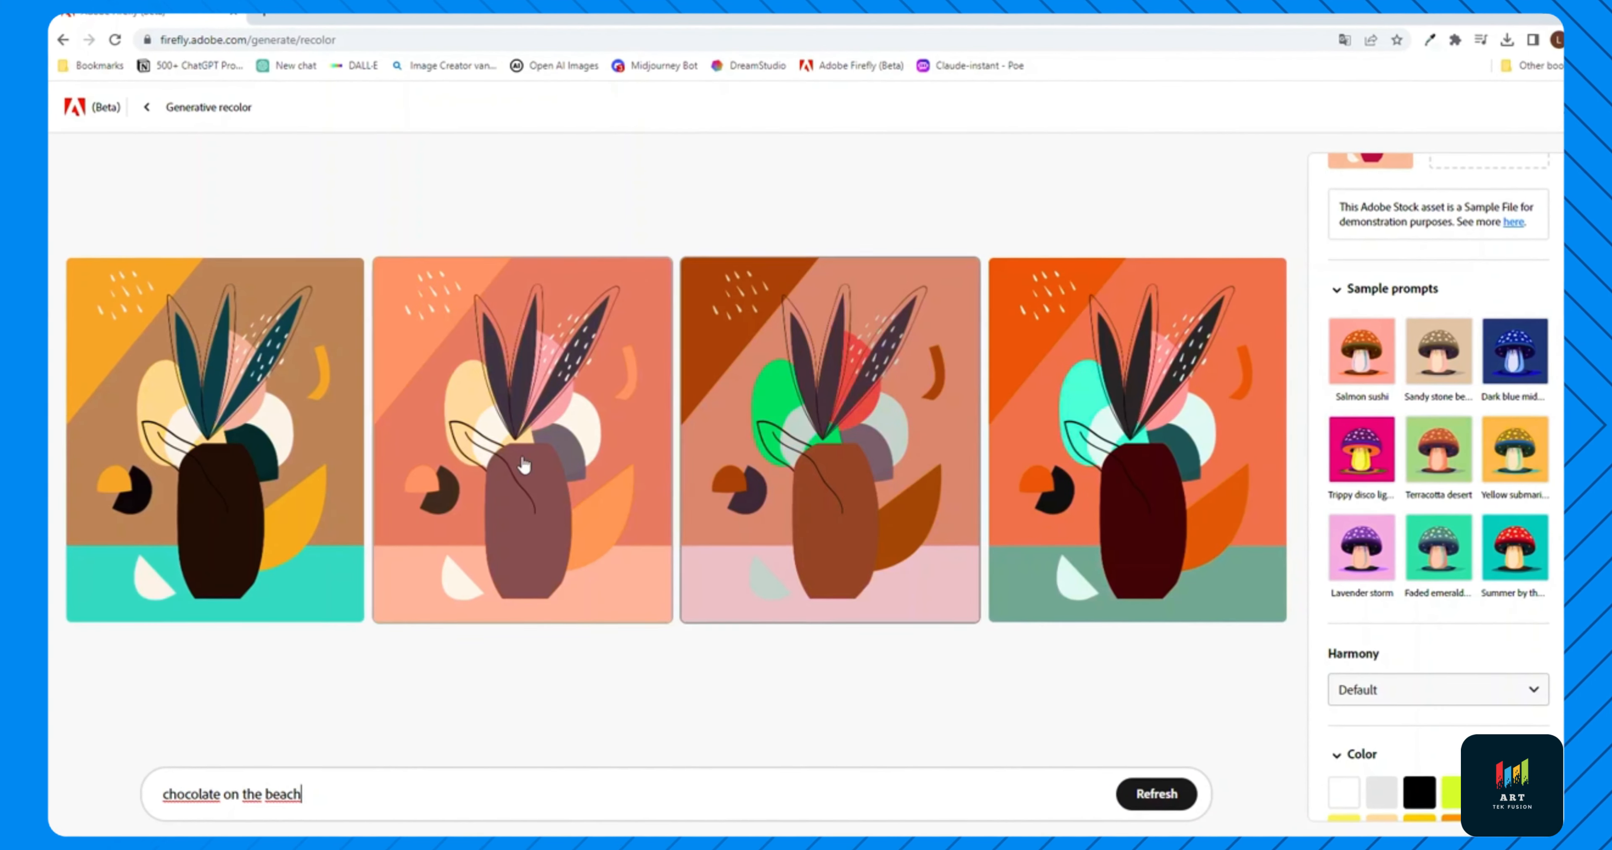
Shuffle the colors of the third and fourth vase variations several times
mouse_move(800, 588)
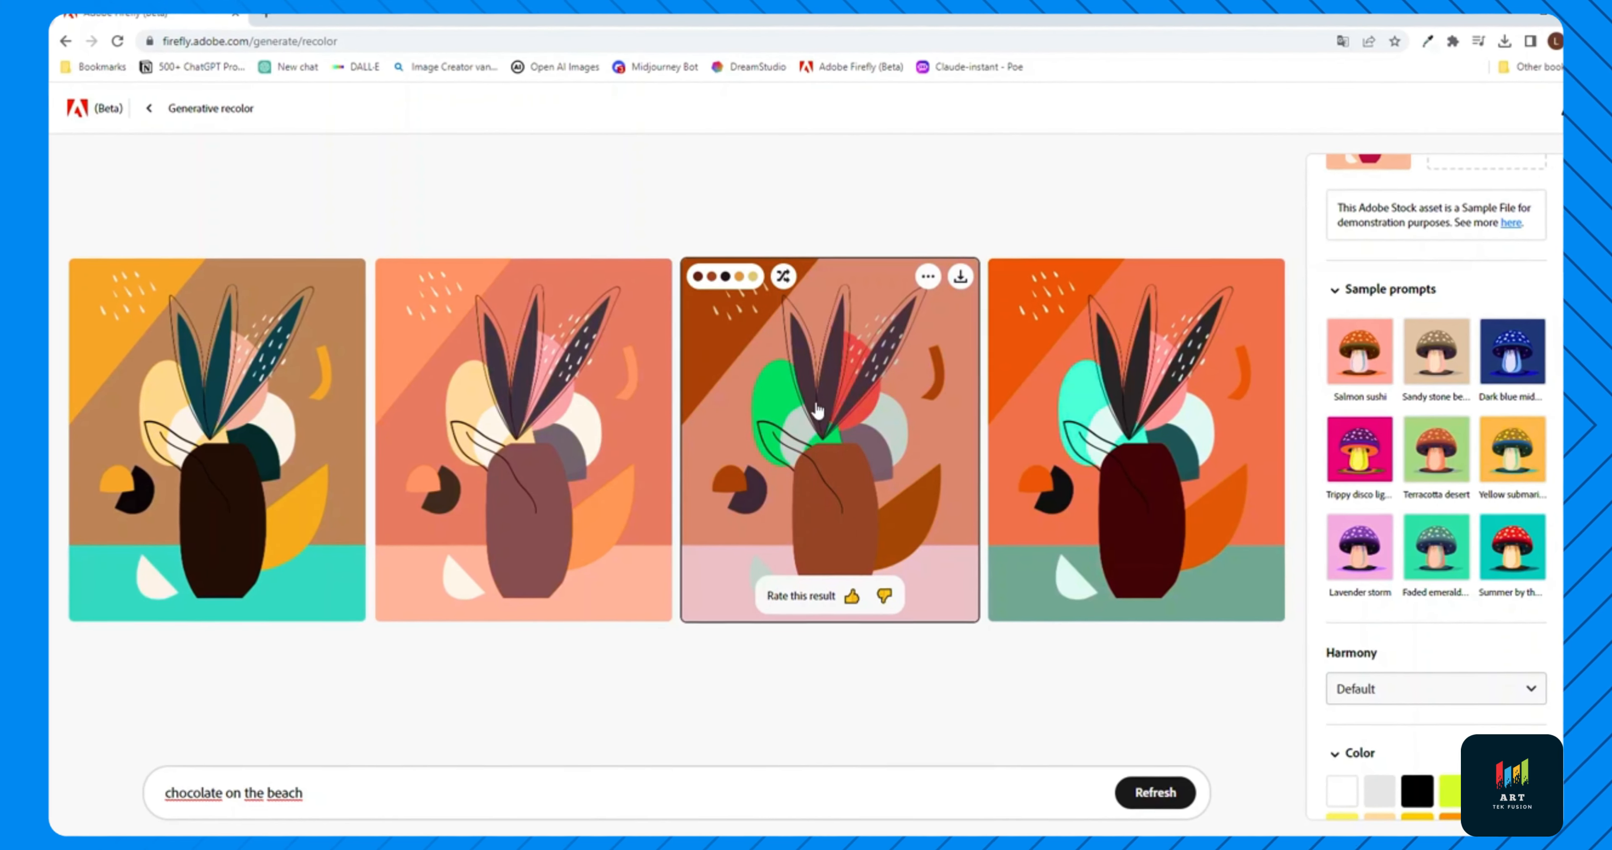
left_click(783, 276)
left_click(783, 276)
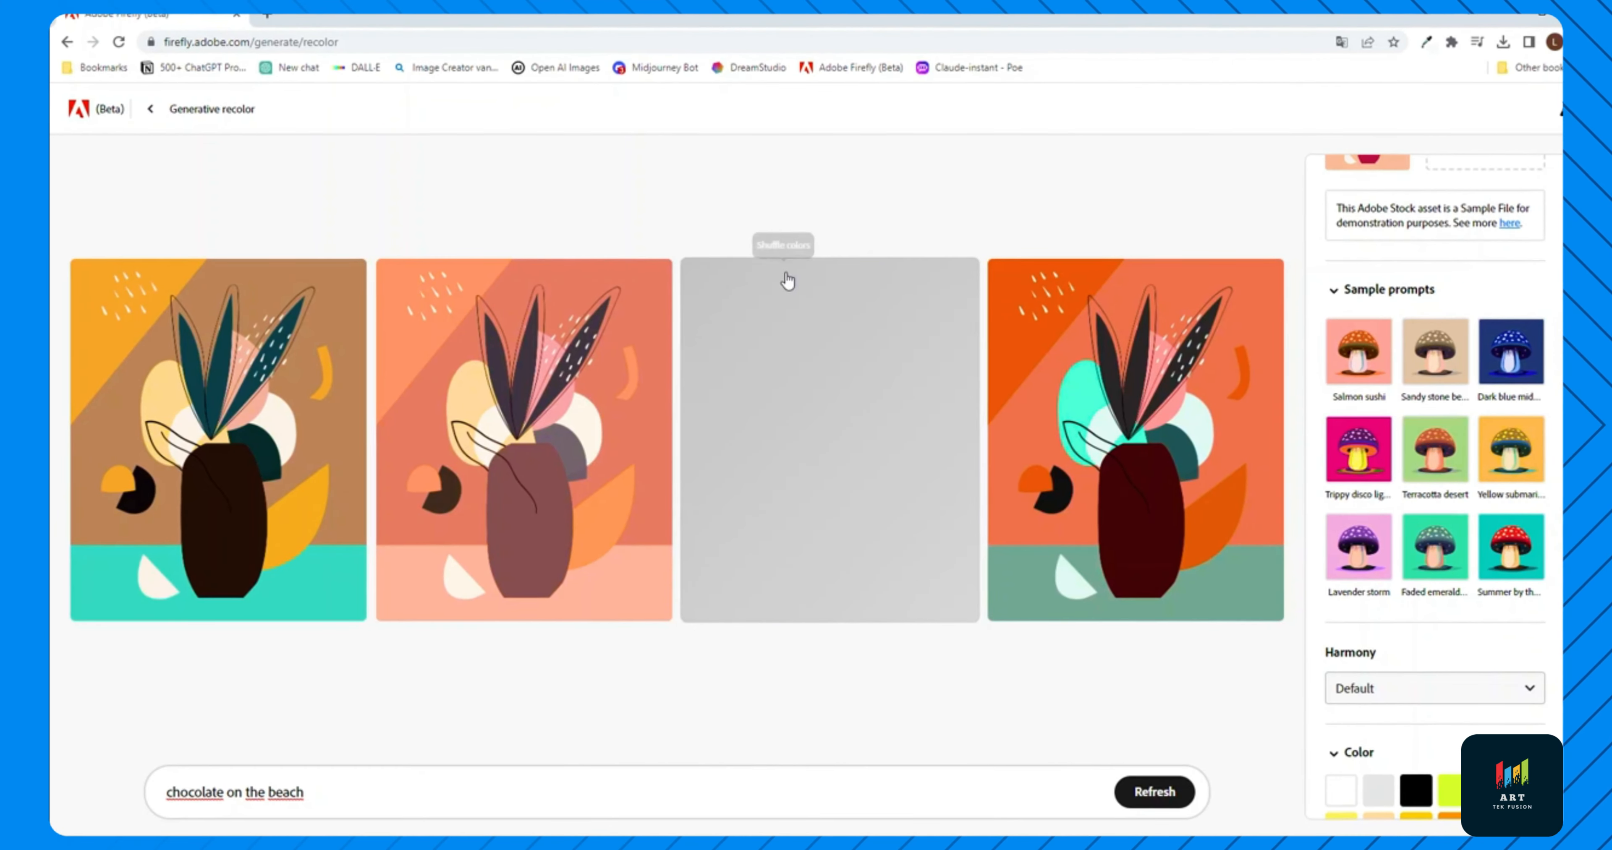
left_click(782, 275)
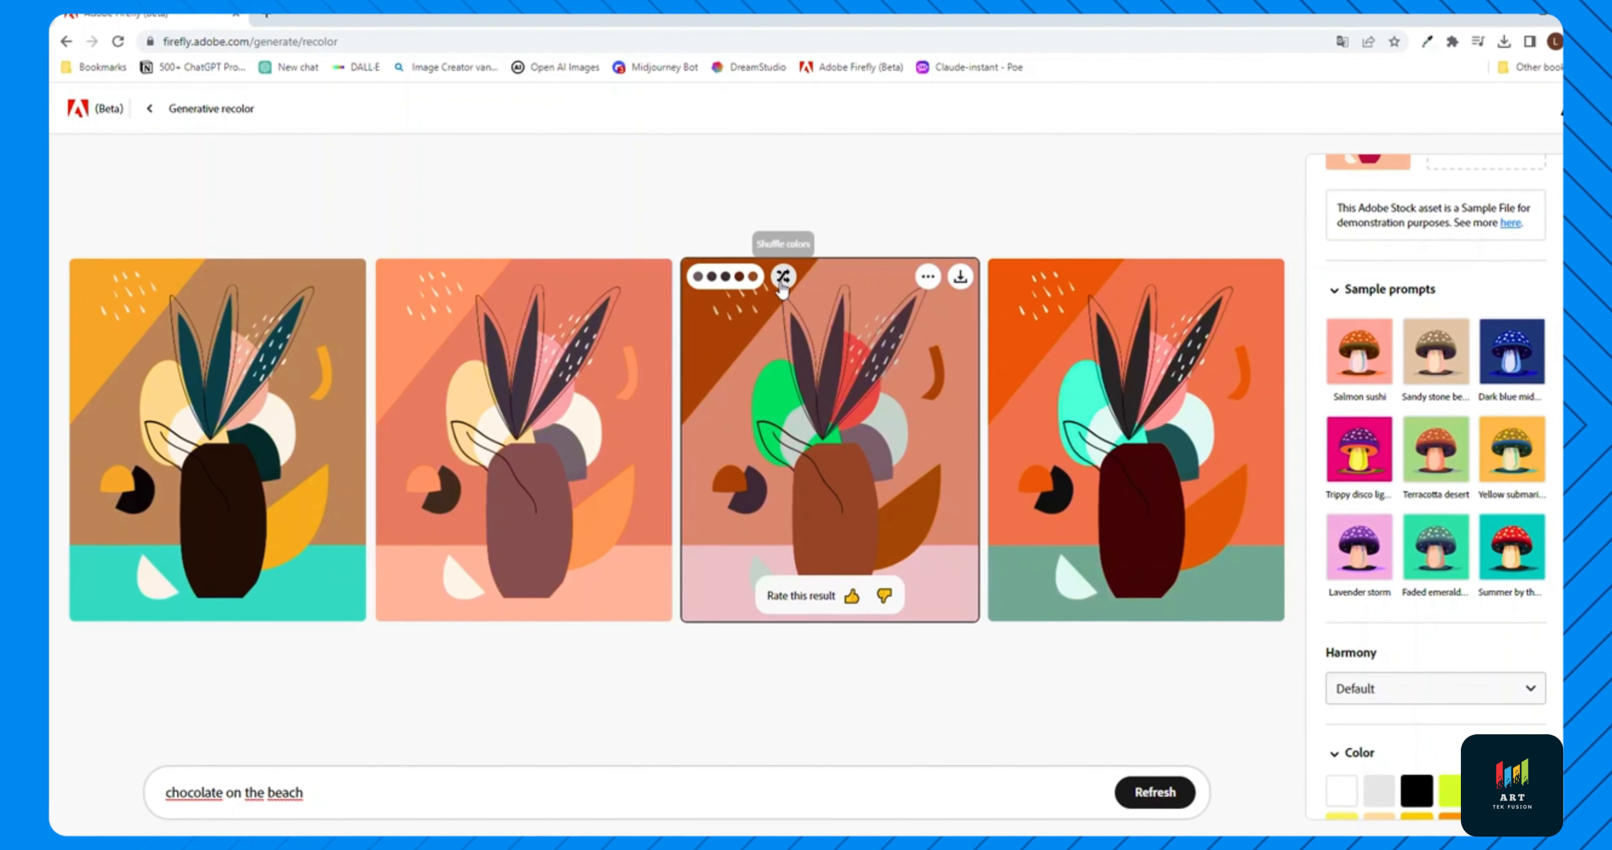
left_click(1090, 276)
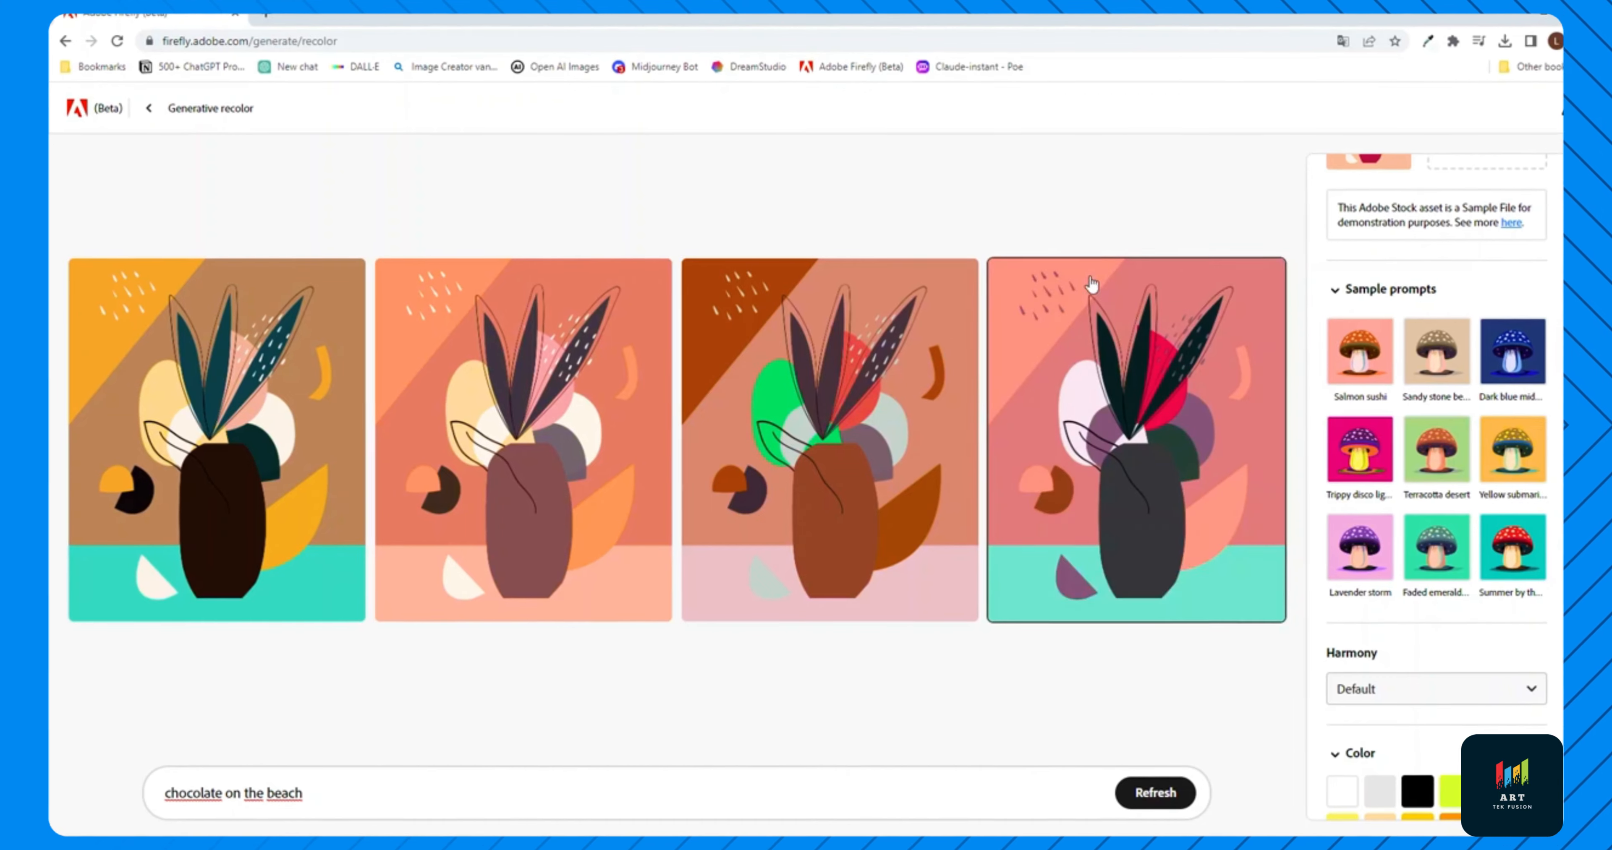
left_click(1091, 280)
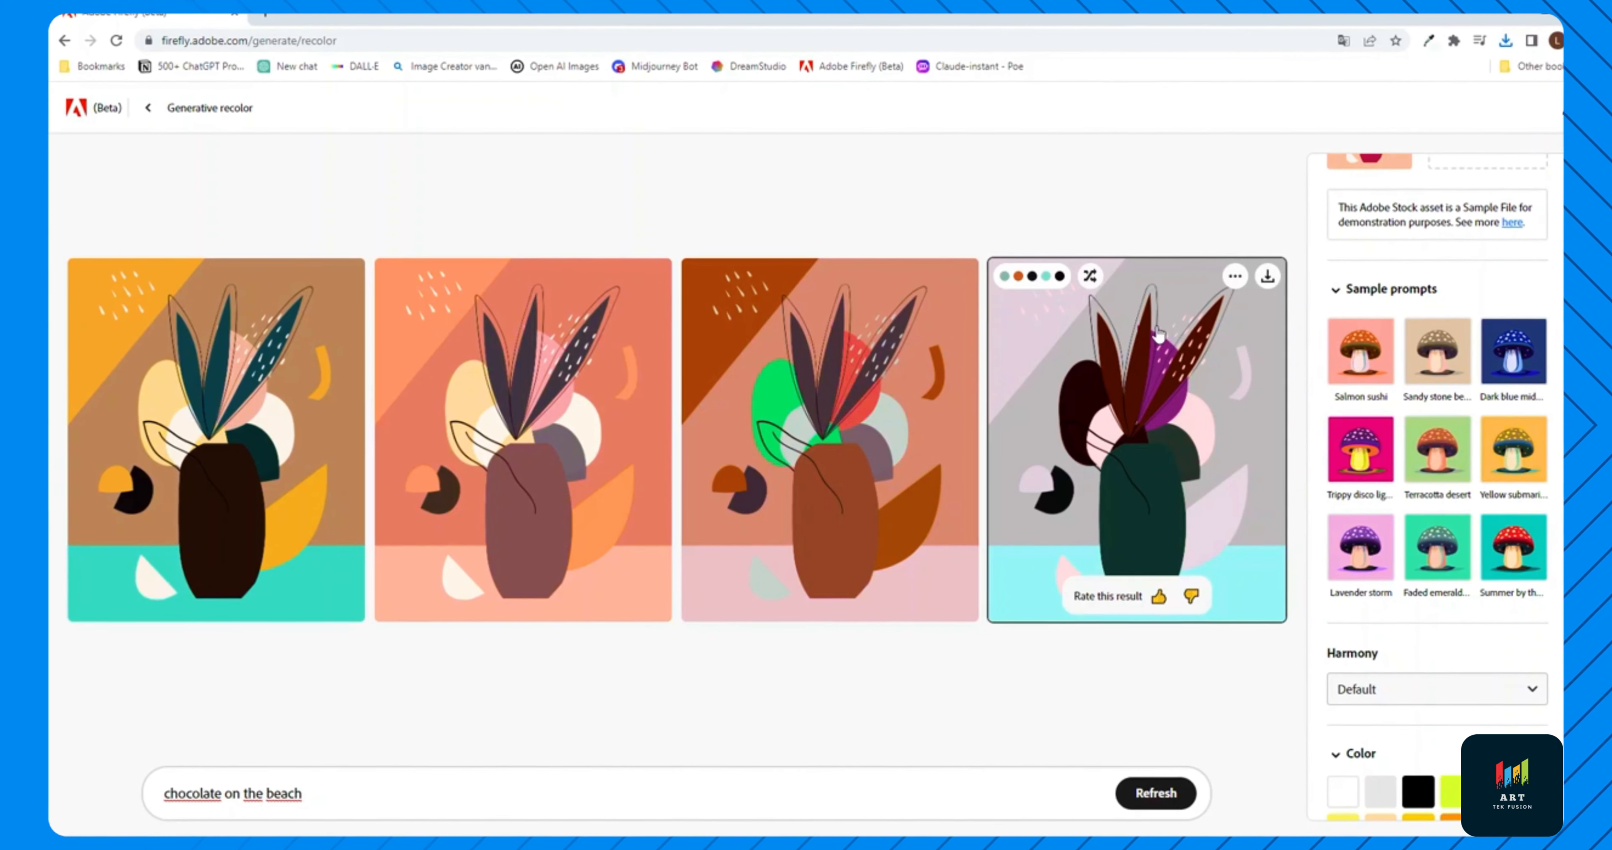
Regenerate the vase variations with the Vivid amber color and the Analogous harmony
scroll(1408, 376, "down", 3)
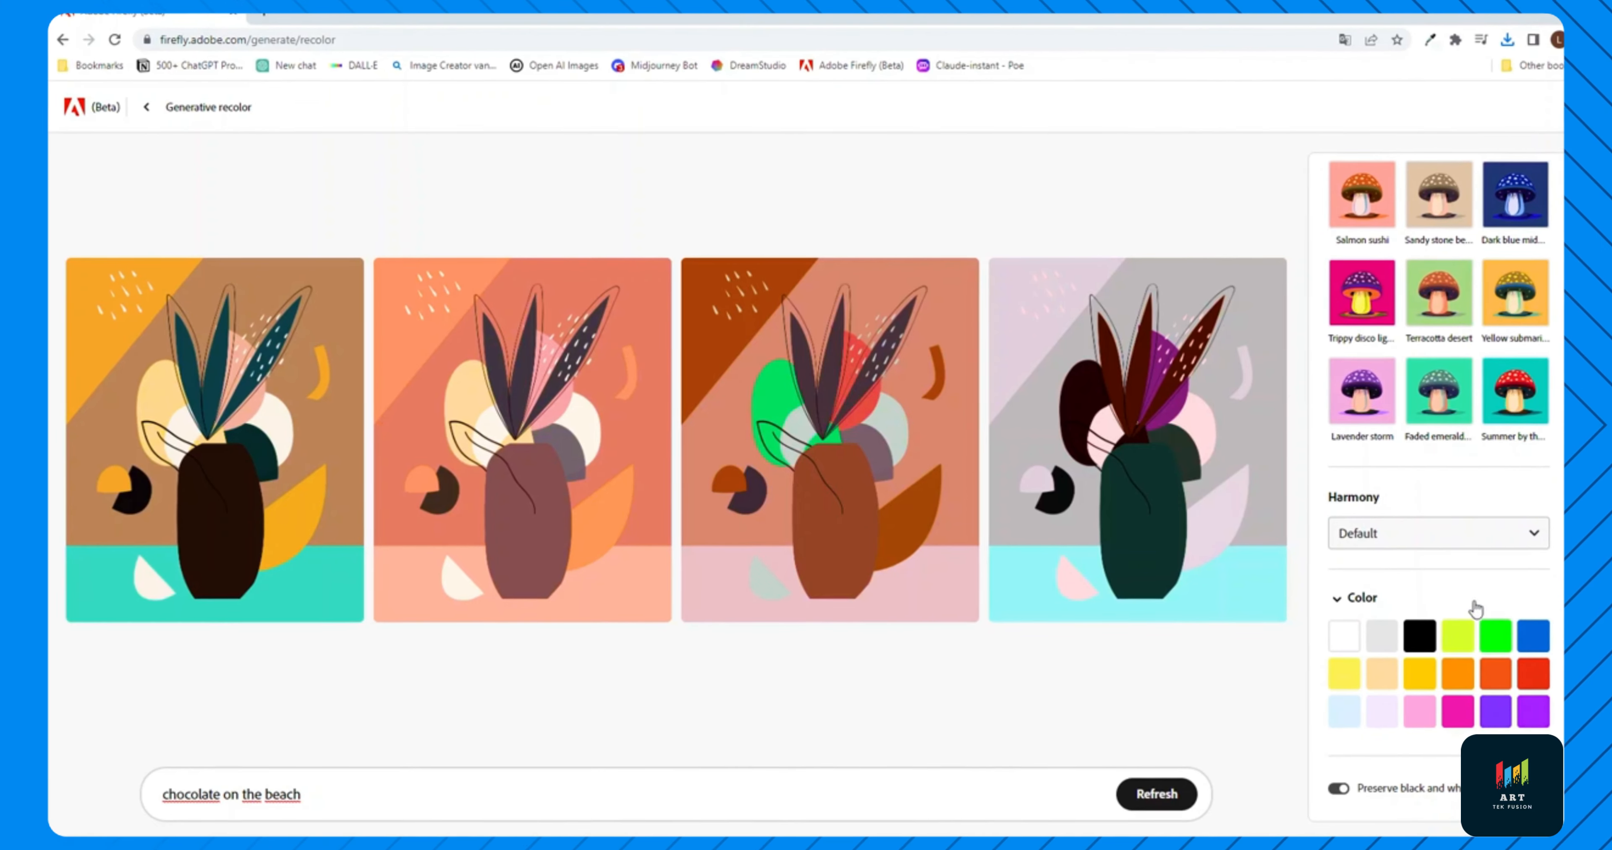
left_click(1417, 672)
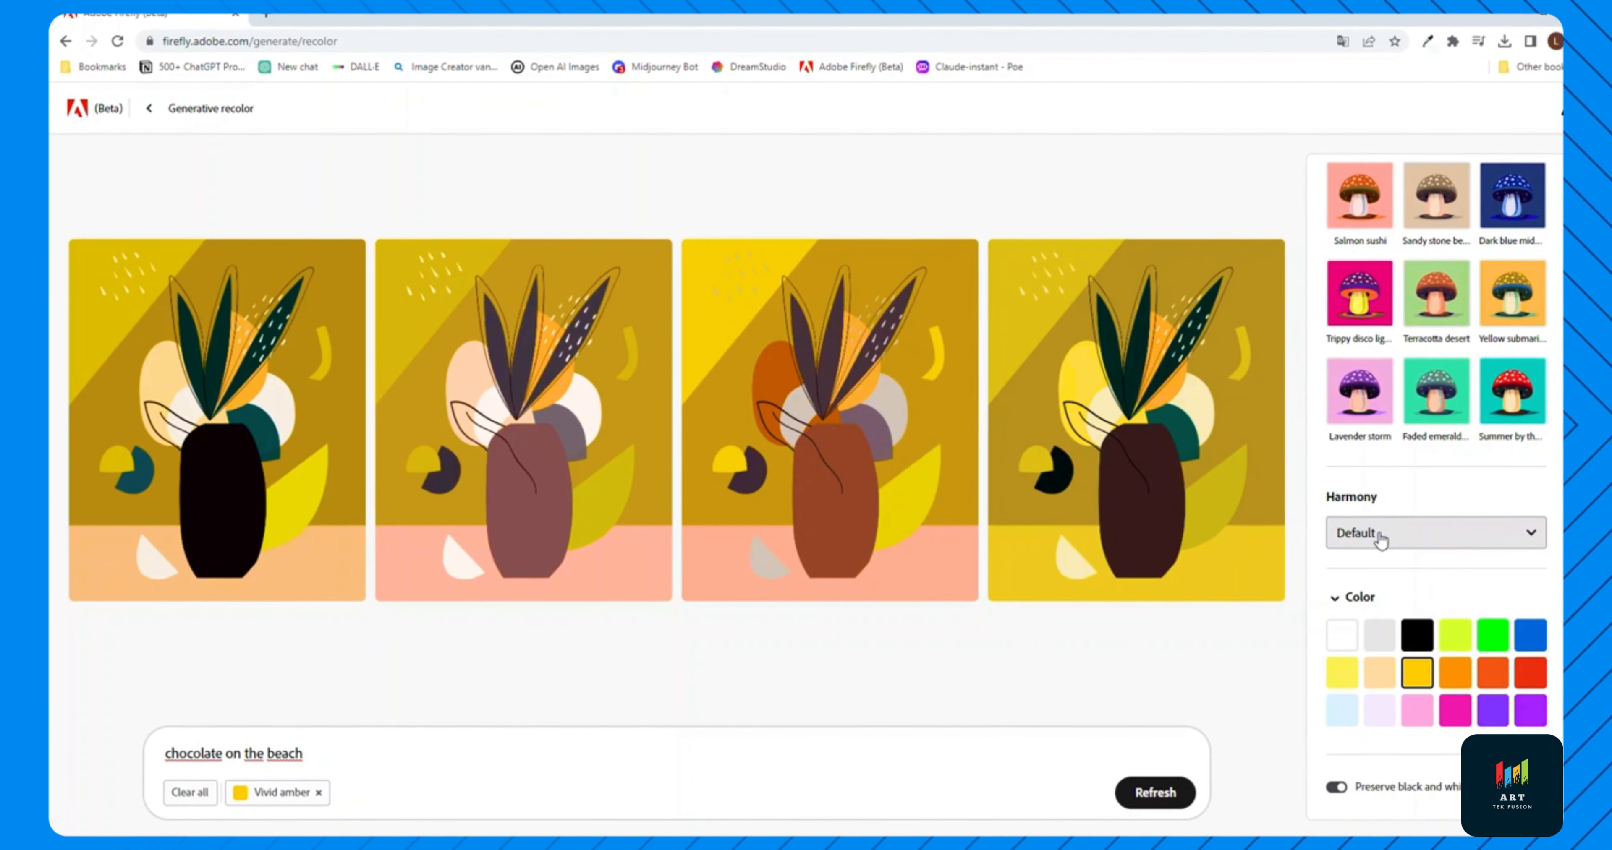
left_click(1441, 549)
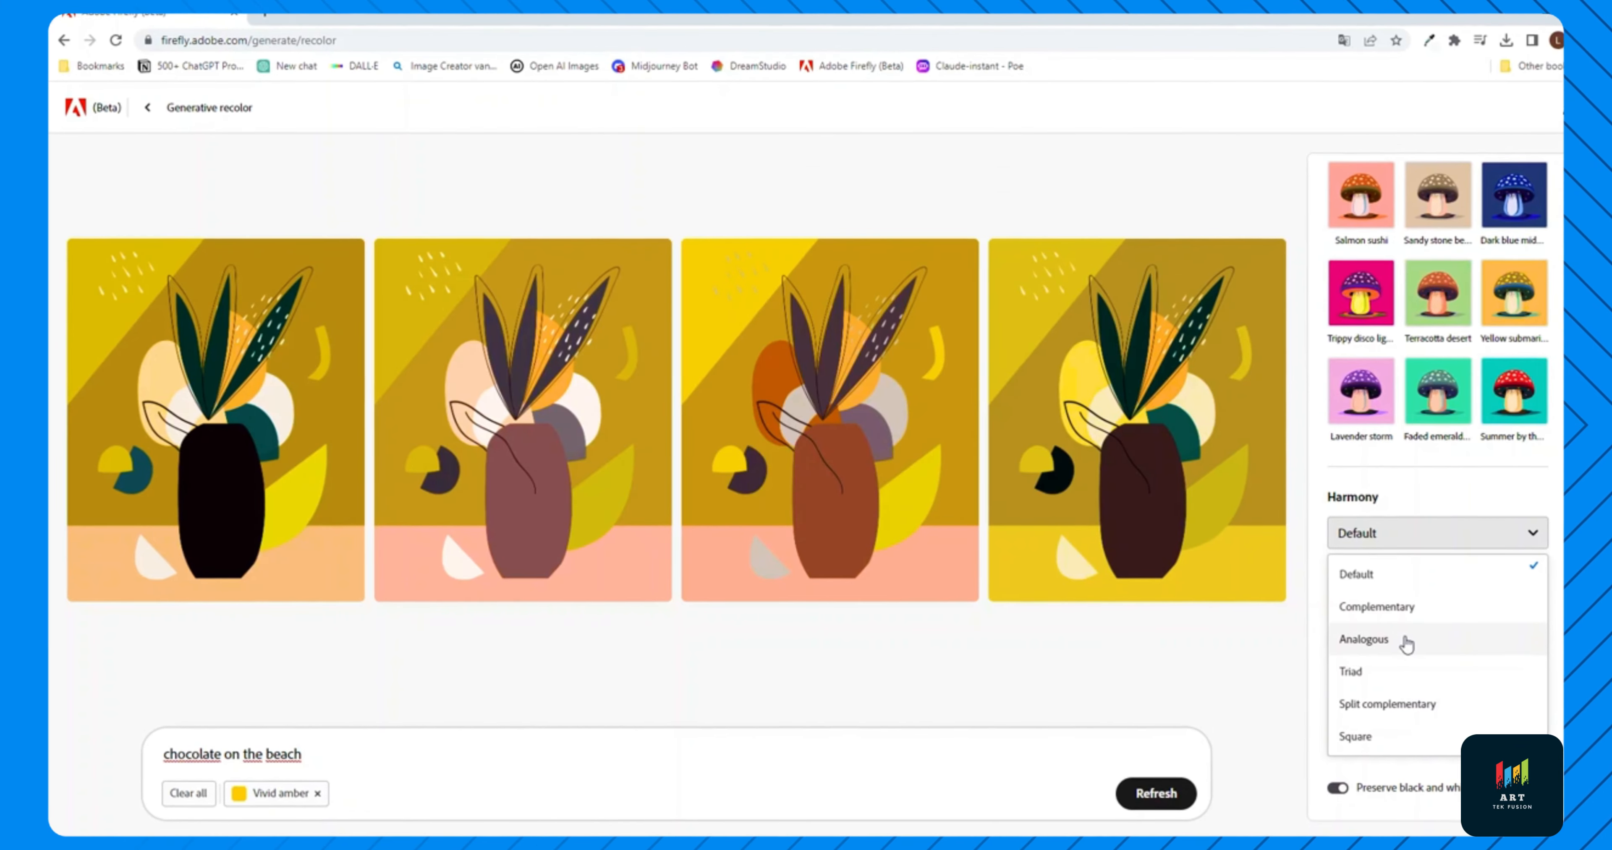
left_click(1407, 644)
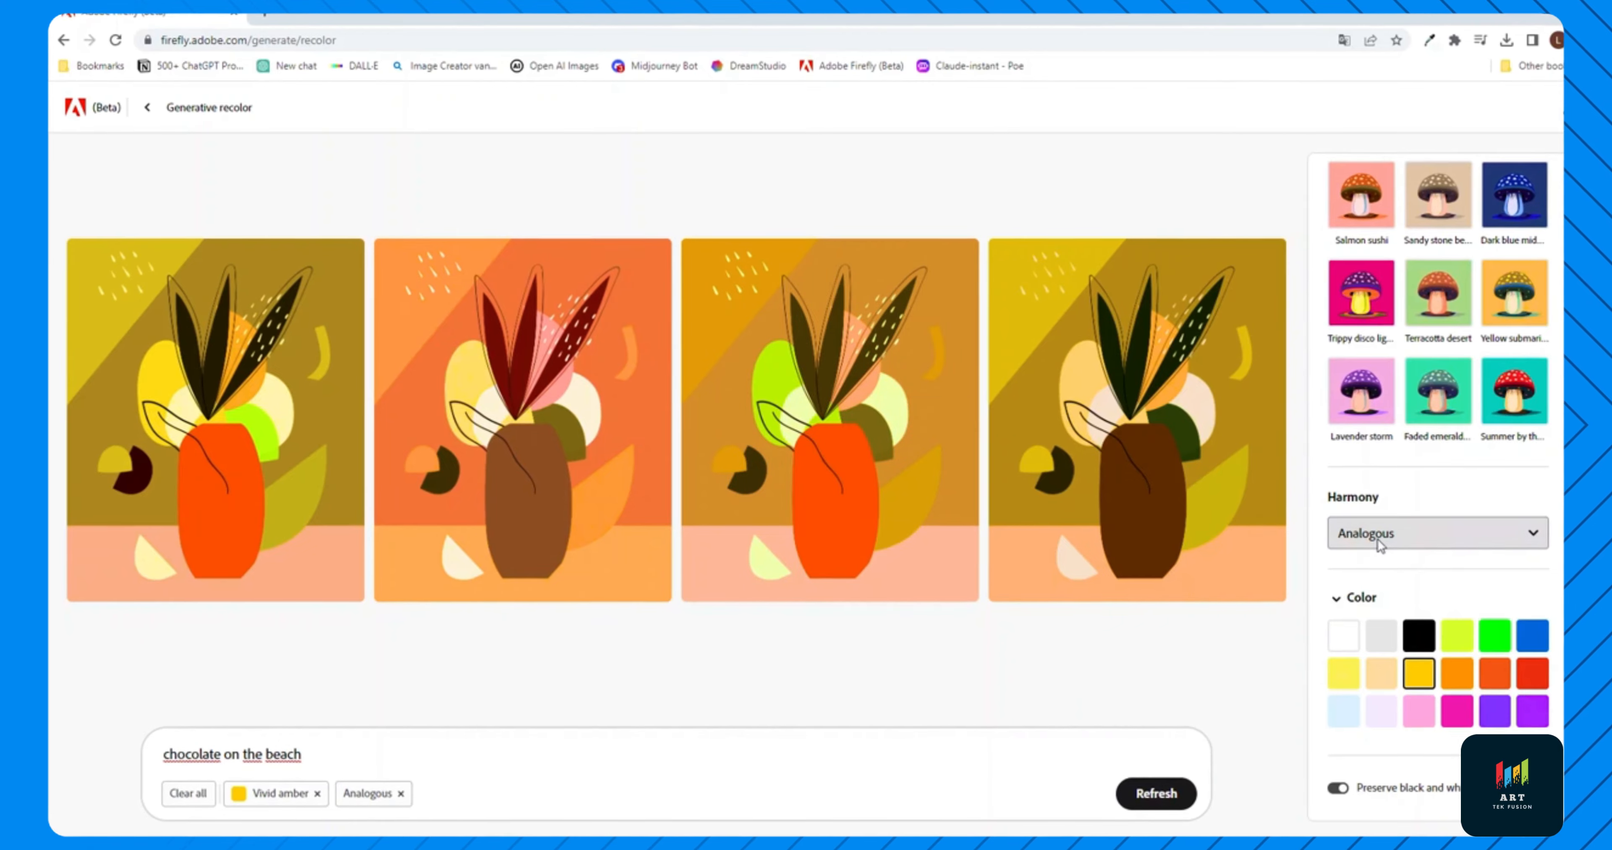
Try the Complementary harmony on the vase variations and switch to Square, dismissing the Windows Security notification
left_click(1377, 536)
left_click(1383, 610)
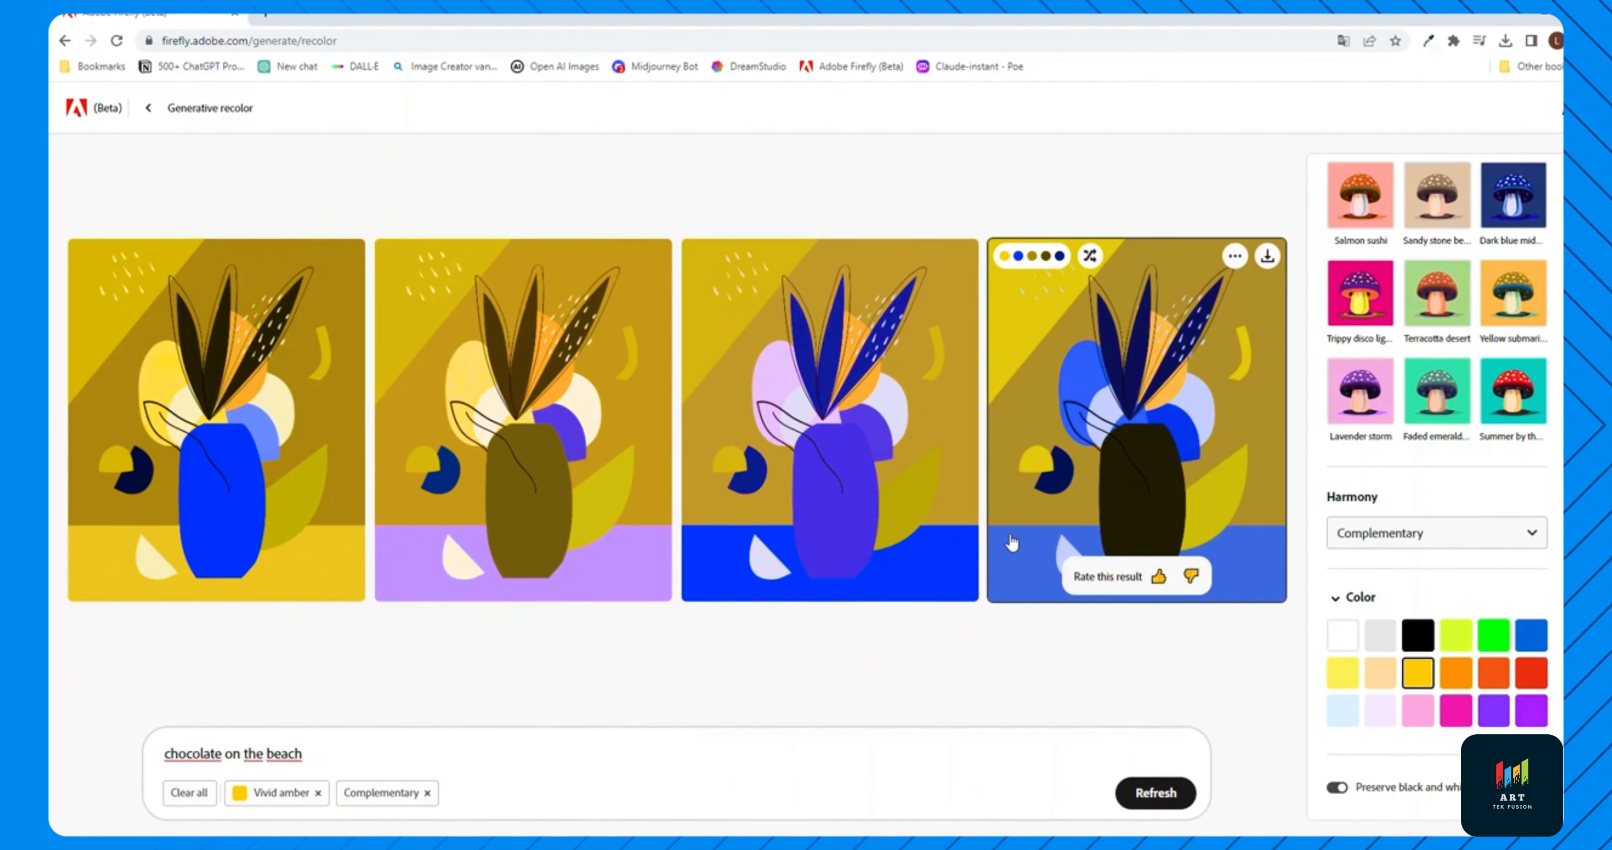
left_click(1421, 545)
left_click(1385, 735)
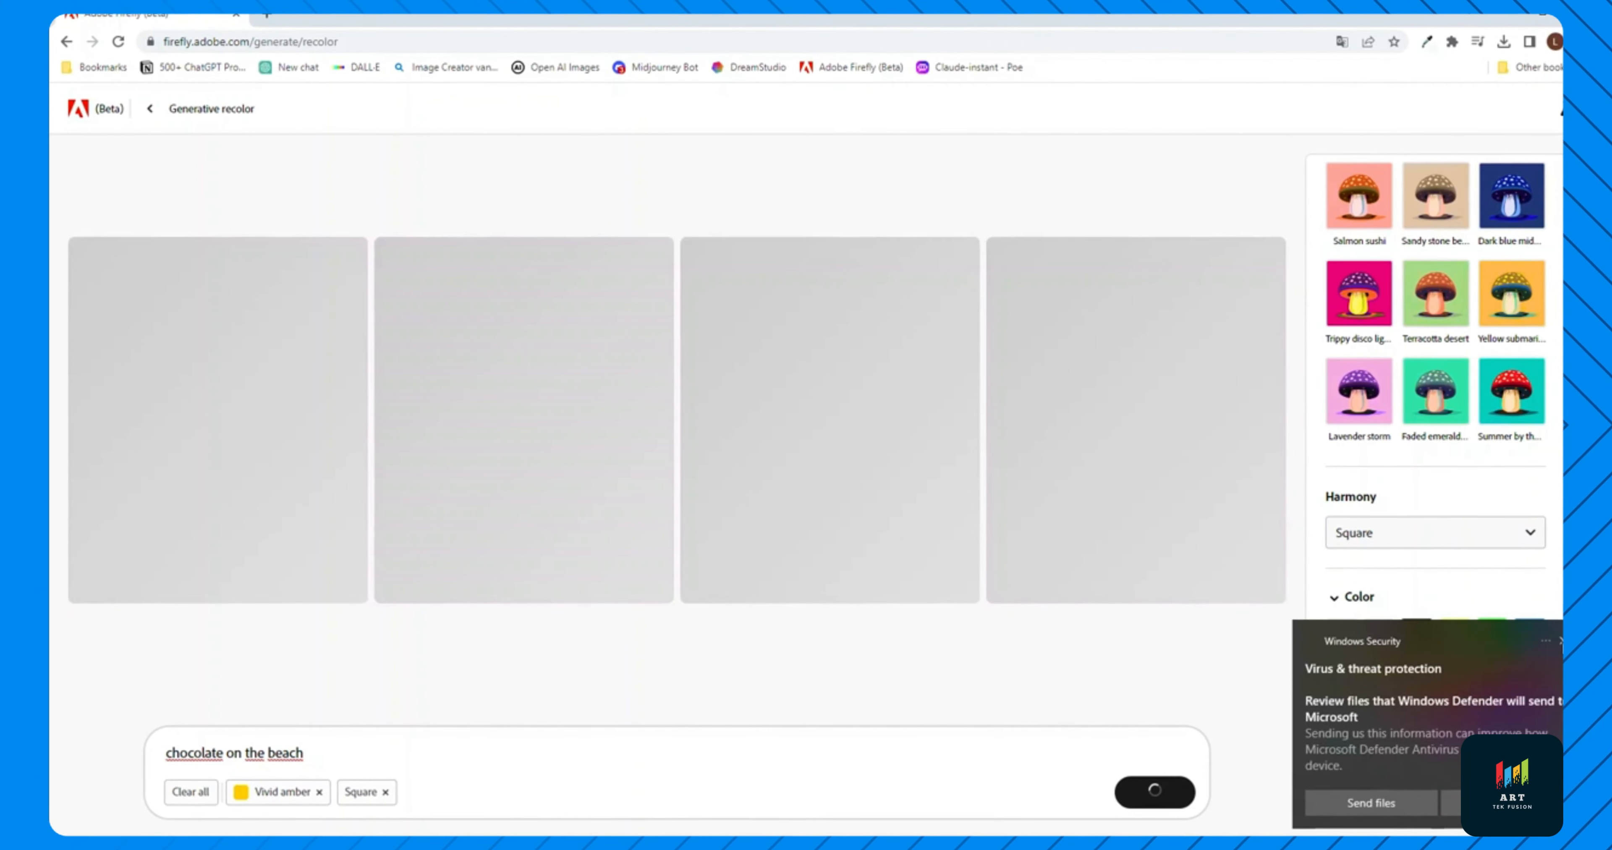
left_click(1565, 642)
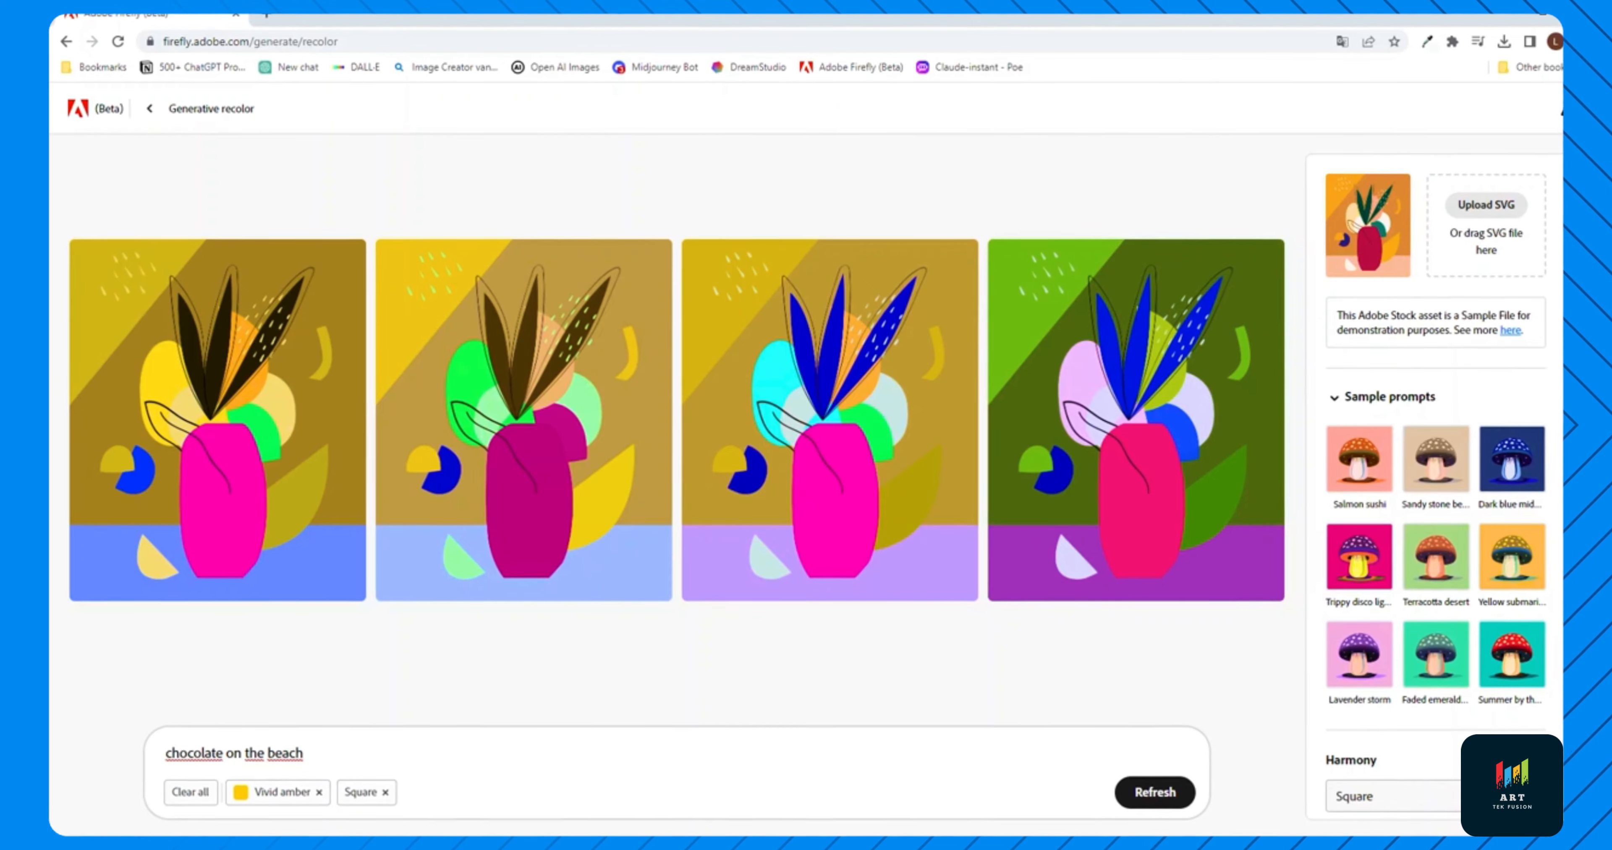
Upload the tiger SVG file in place of the vase and recolor it with the Split complementary harmony
mouse_move(379, 847)
left_click(442, 791)
left_click_drag(1308, 663, 1483, 226)
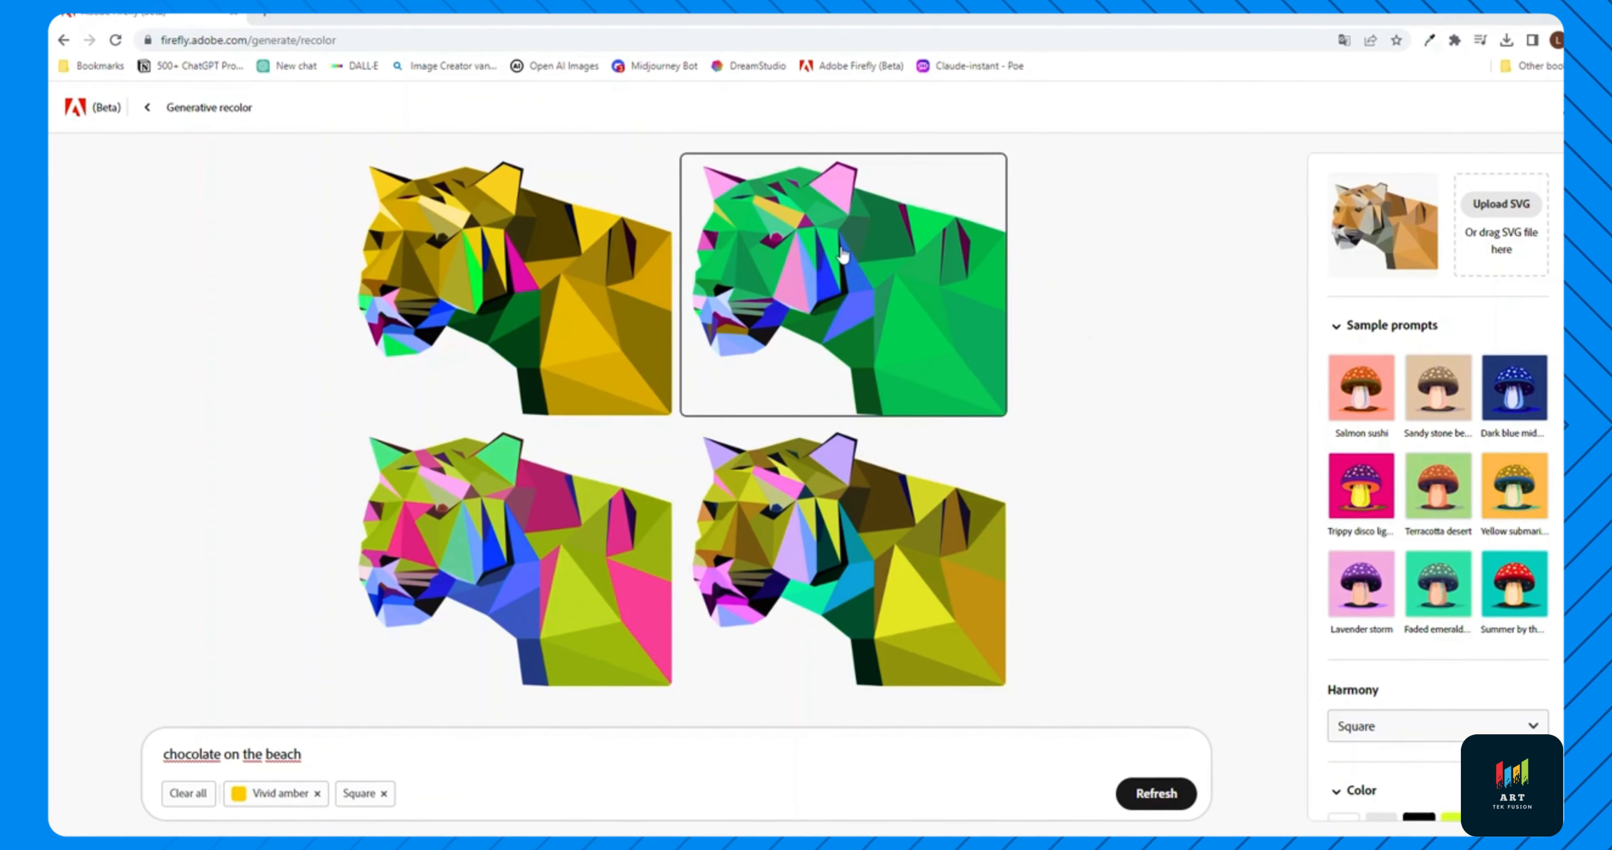
mouse_move(915, 328)
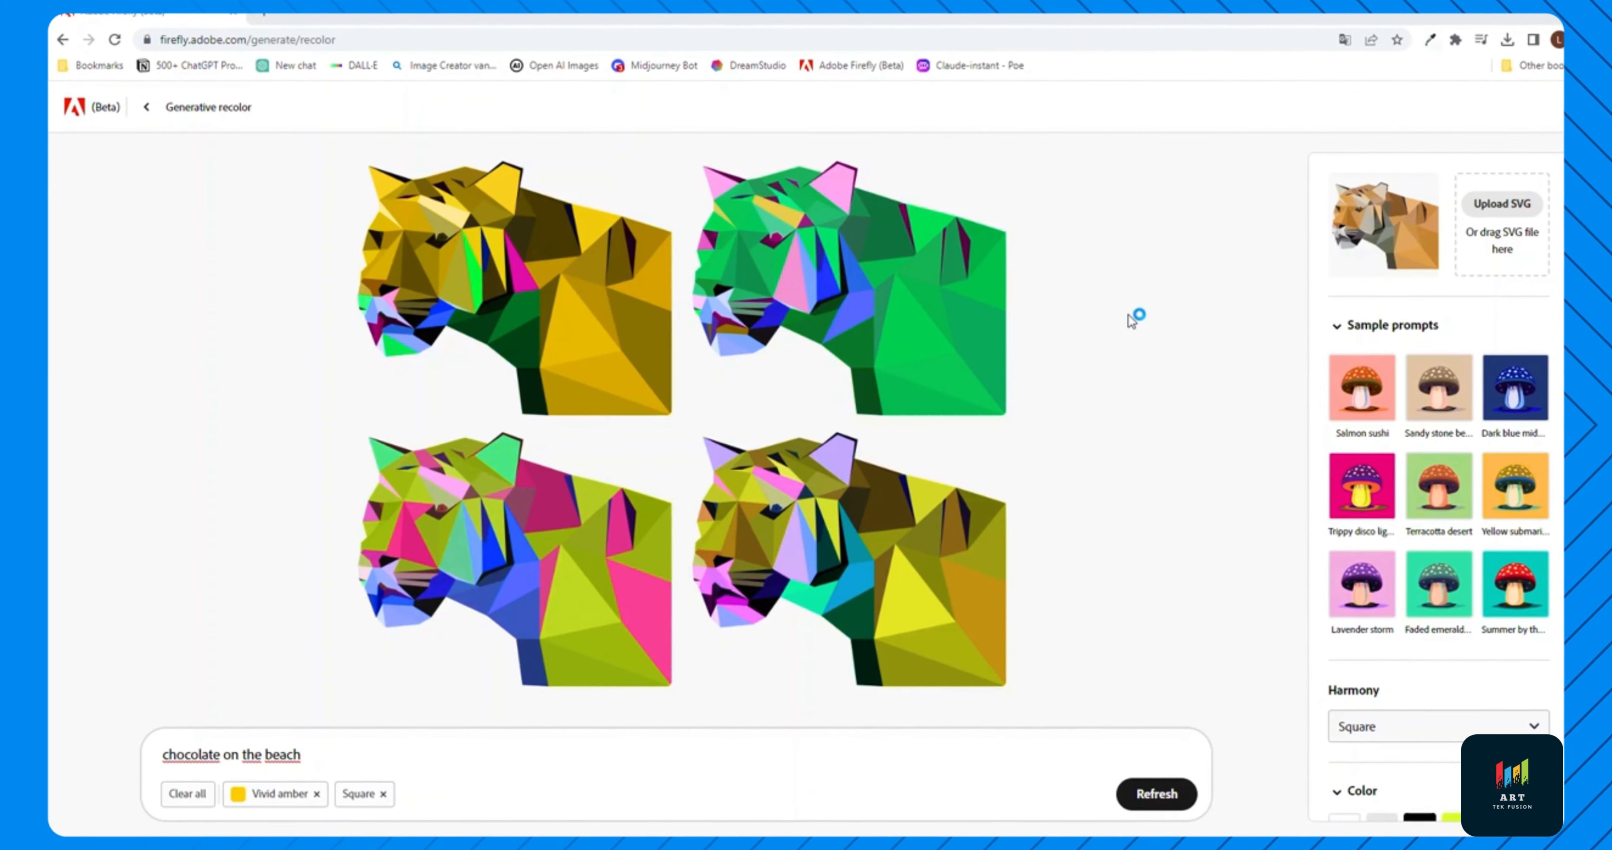
left_click(1405, 728)
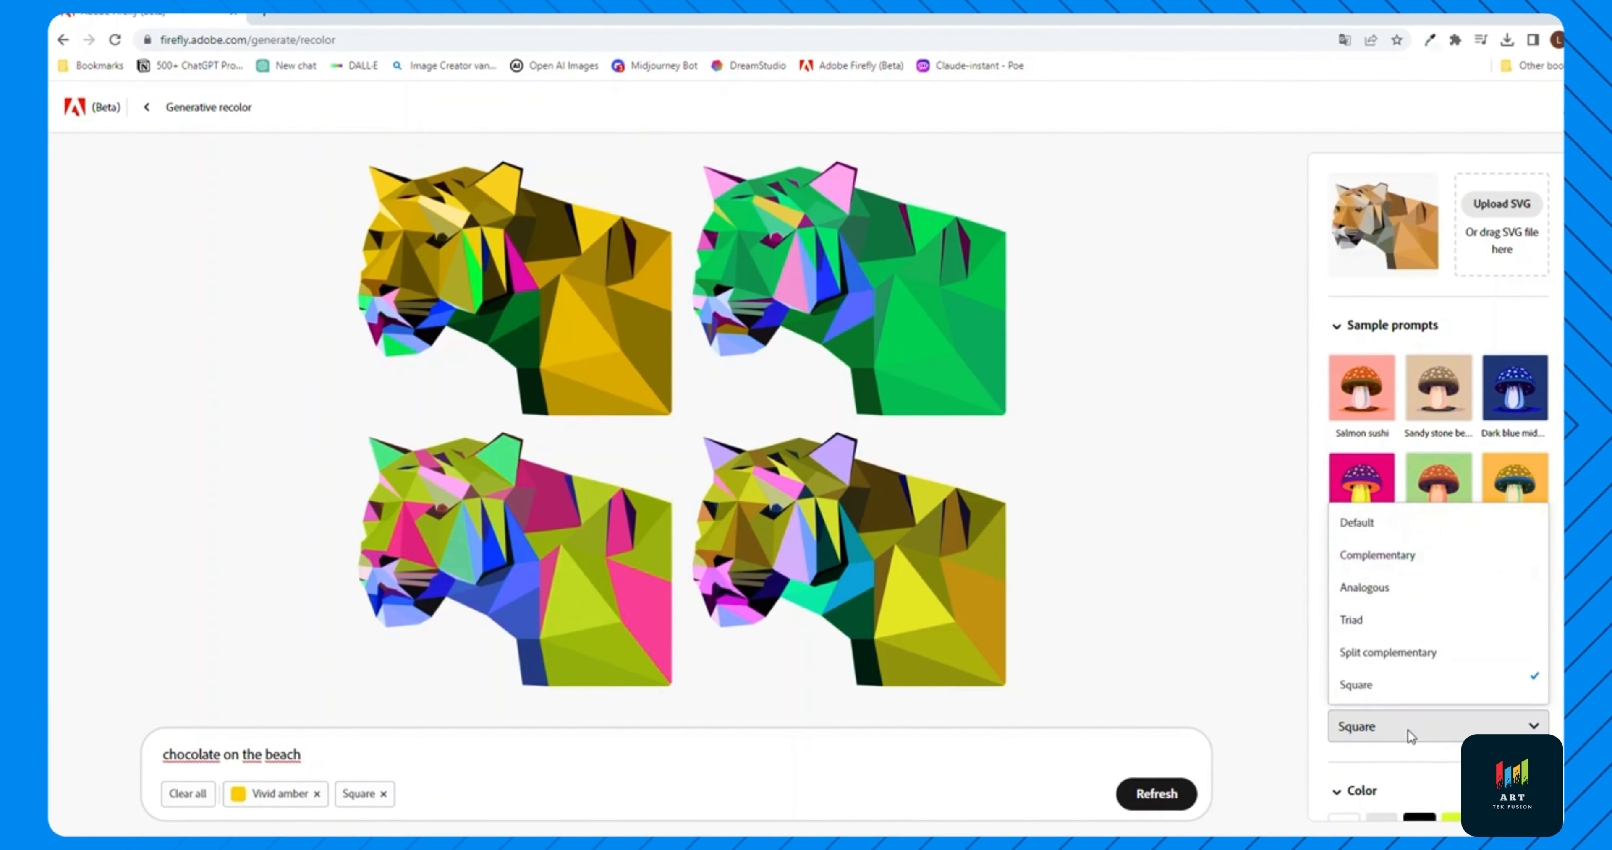
left_click(1402, 654)
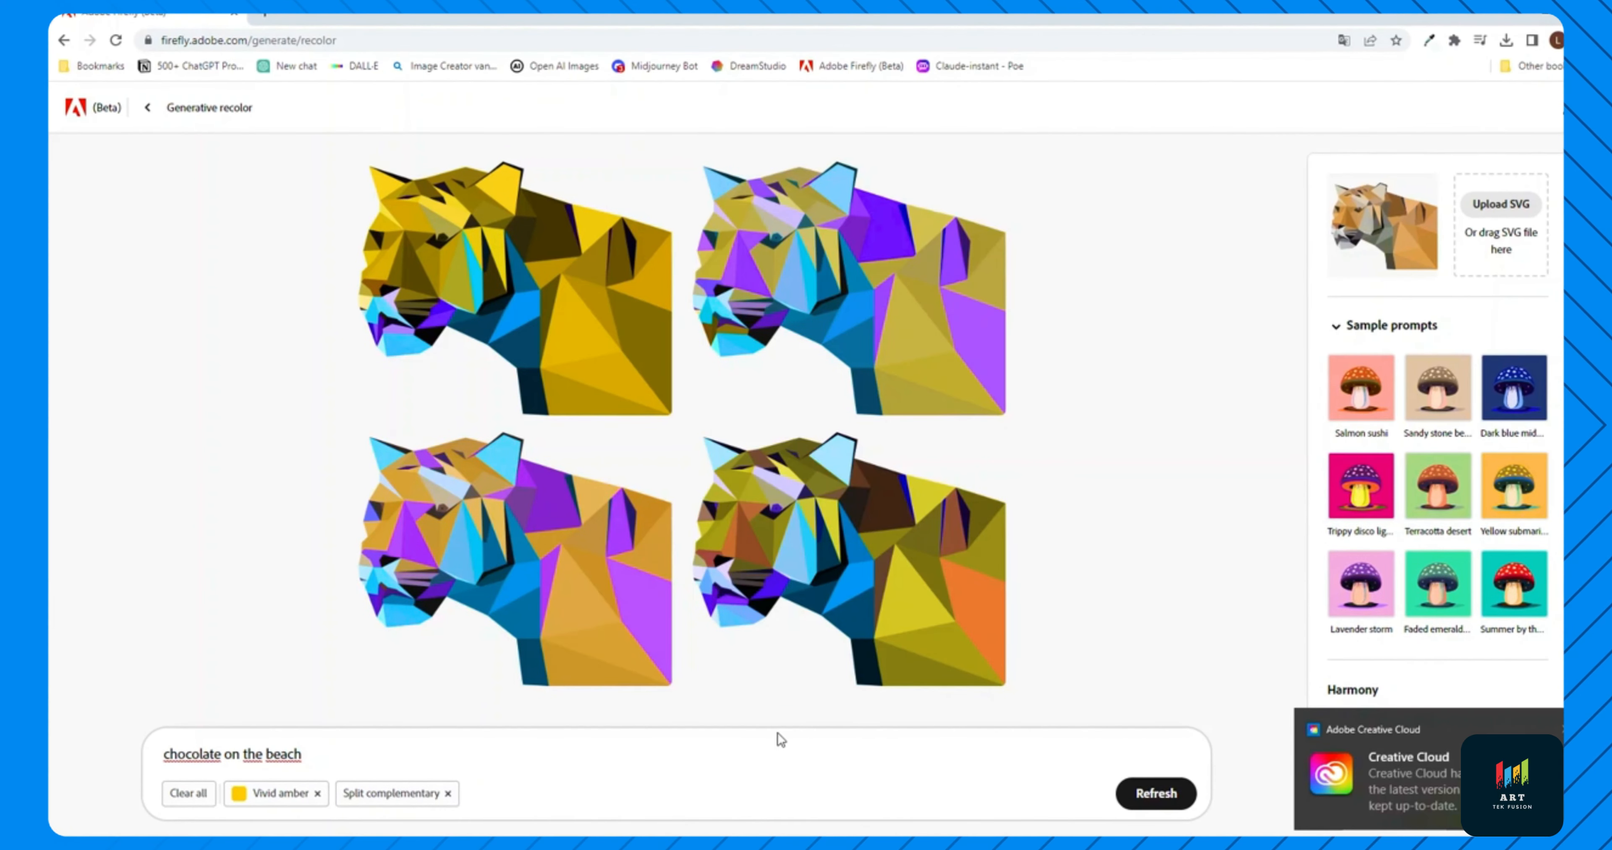
Regenerate the tiger variations with the prompt "fierce red tiger", removing the Vivid amber color and the Split complementary harmony
left_click(317, 794)
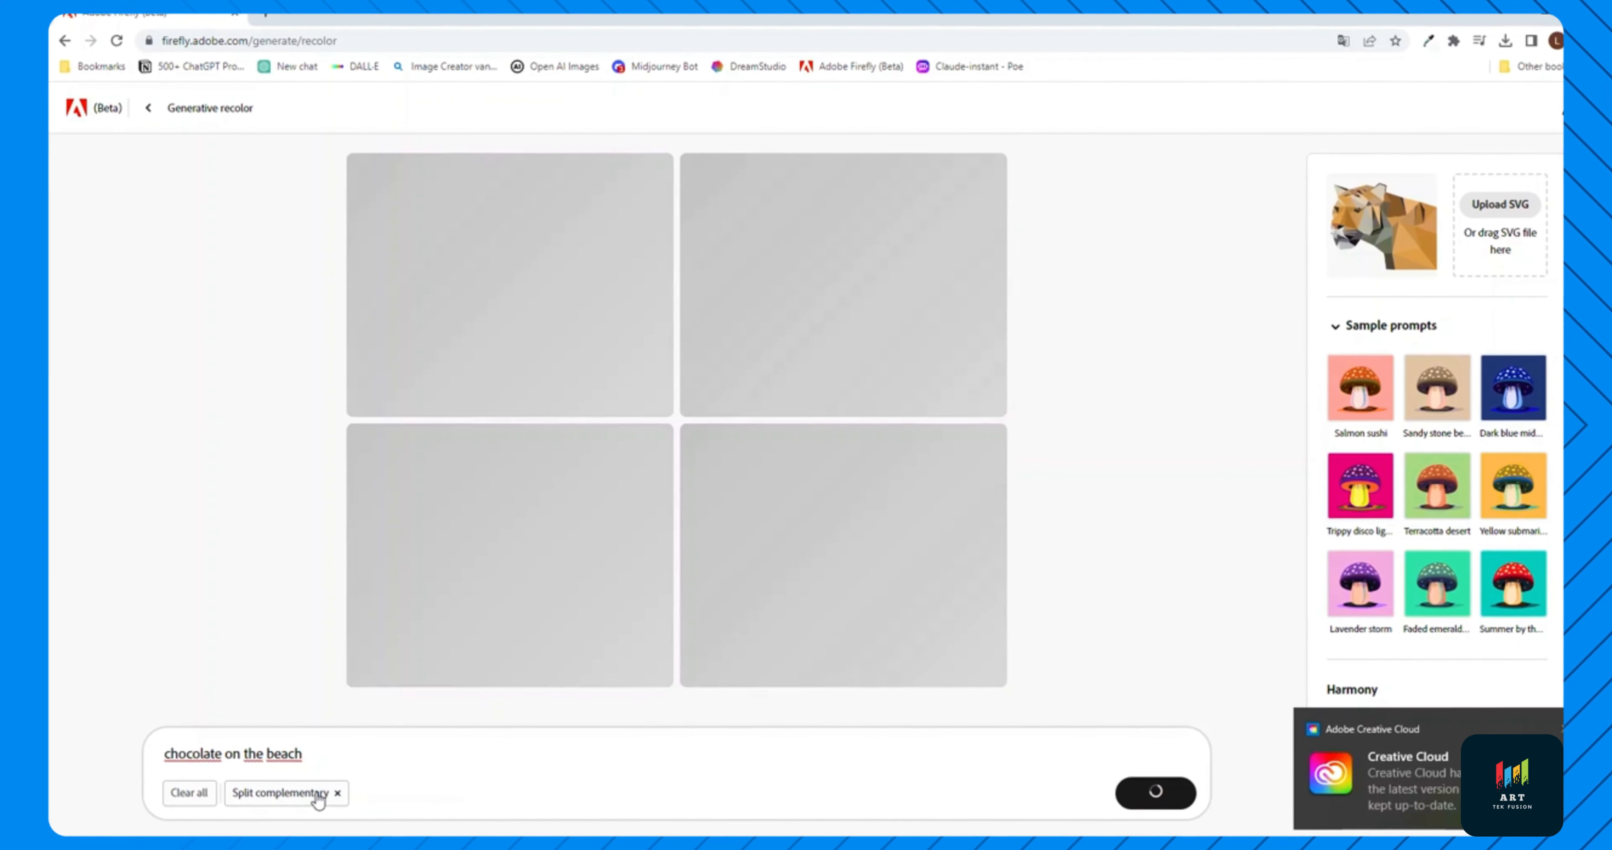
left_click_drag(337, 756, 114, 765)
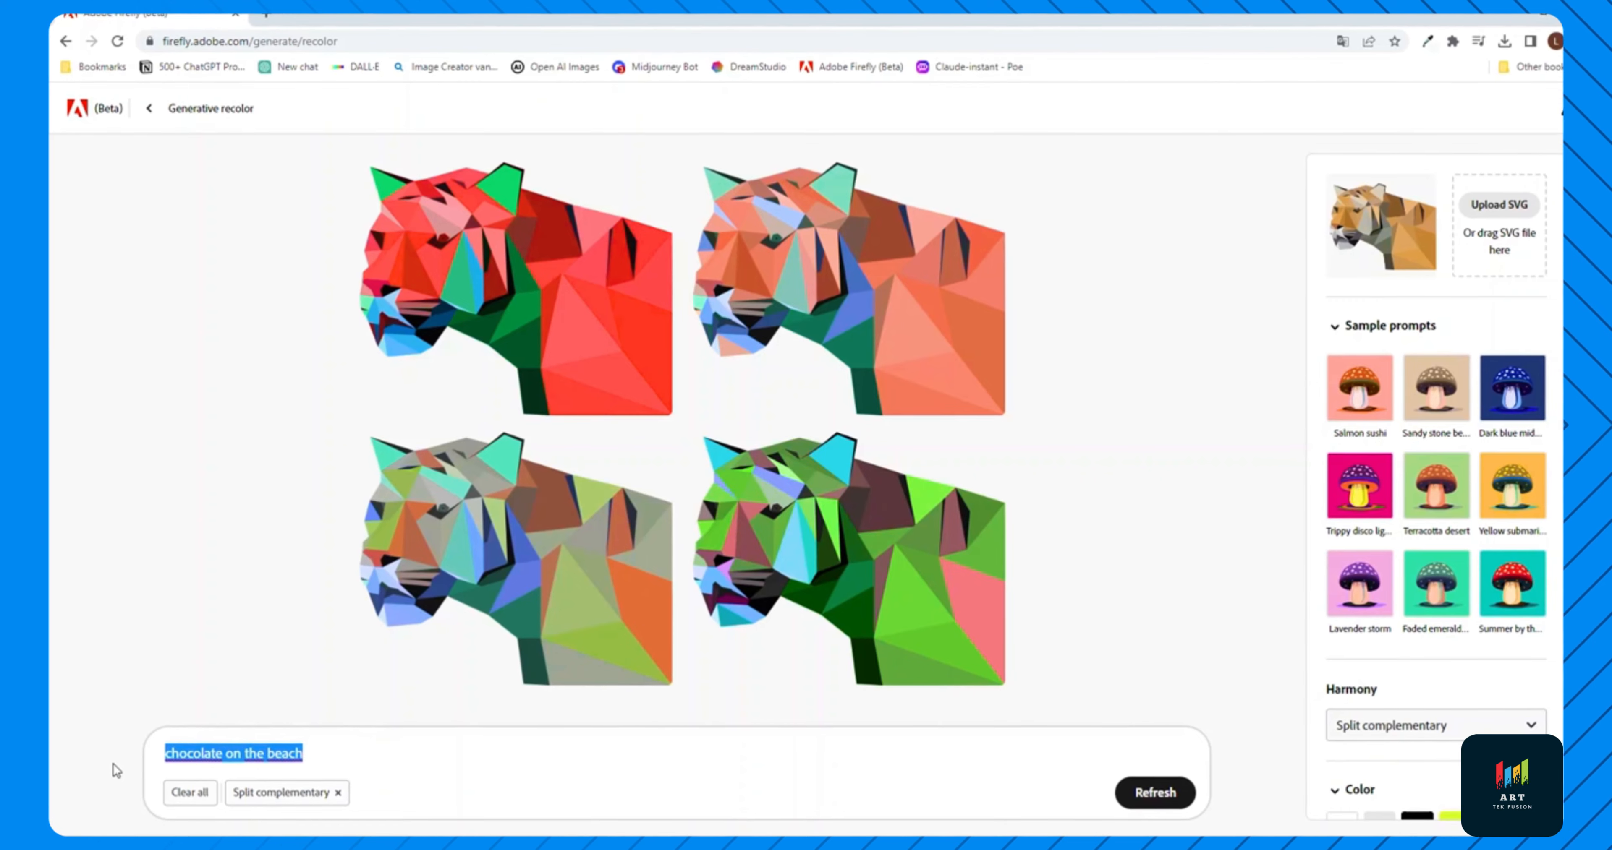
type("fierce red tiger")
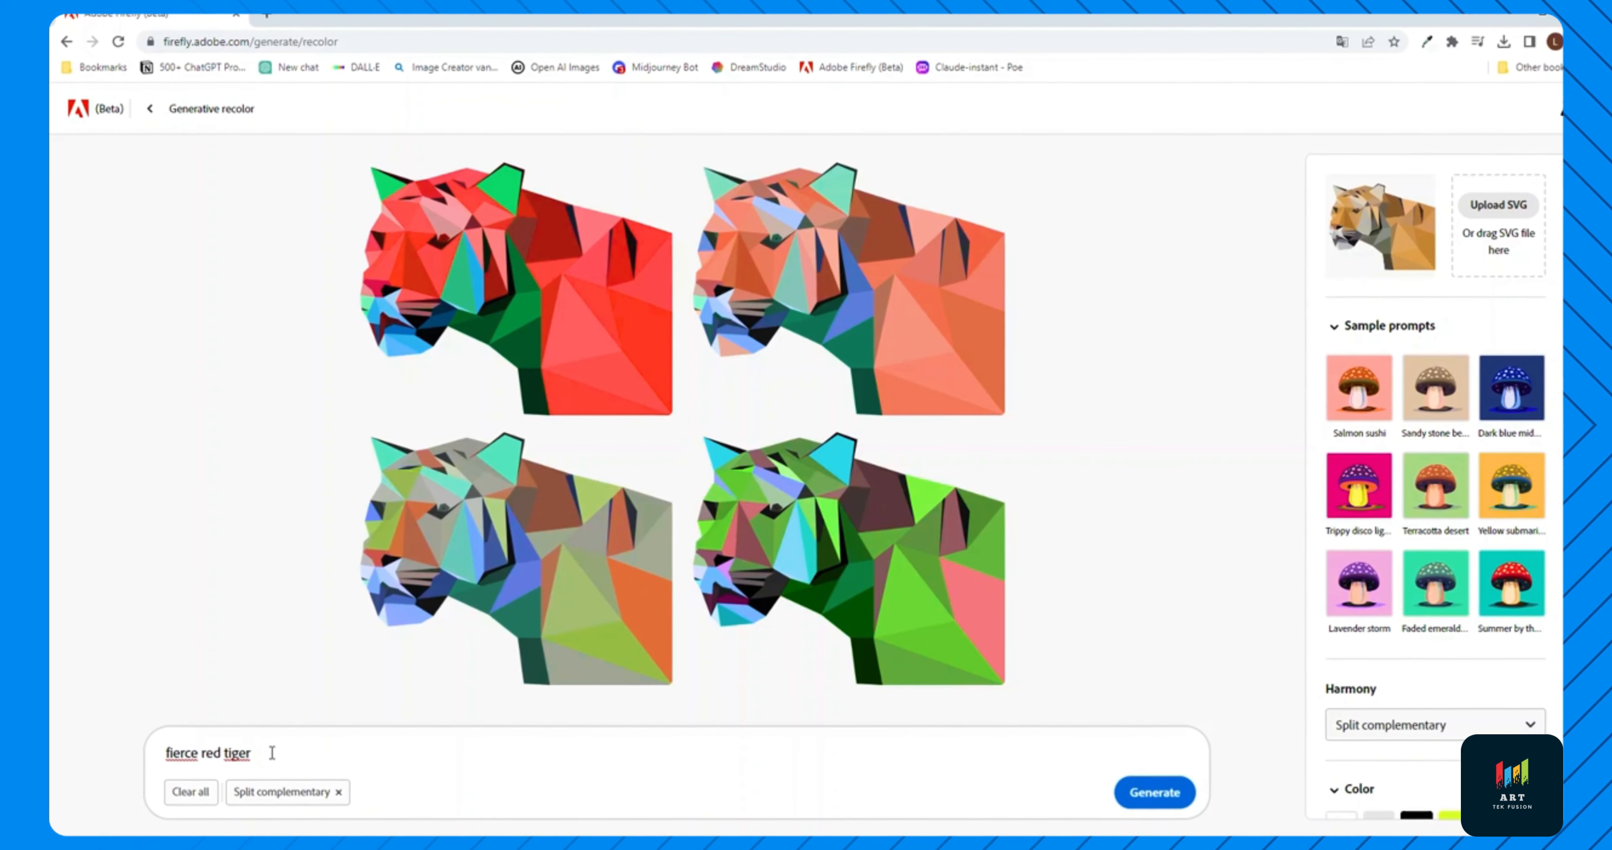
key("Return")
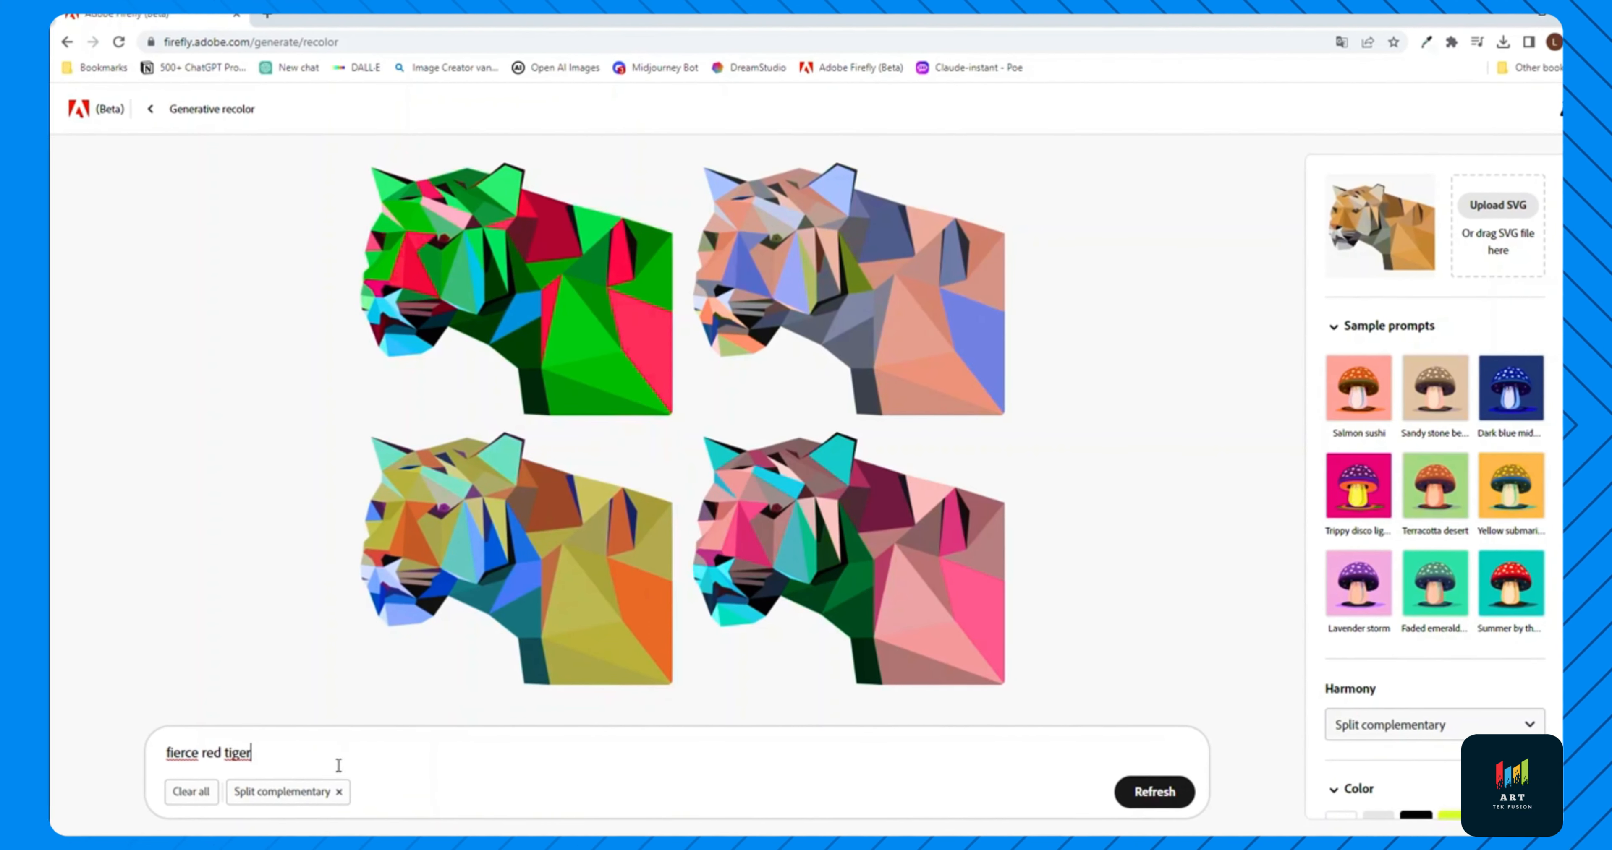
left_click(336, 794)
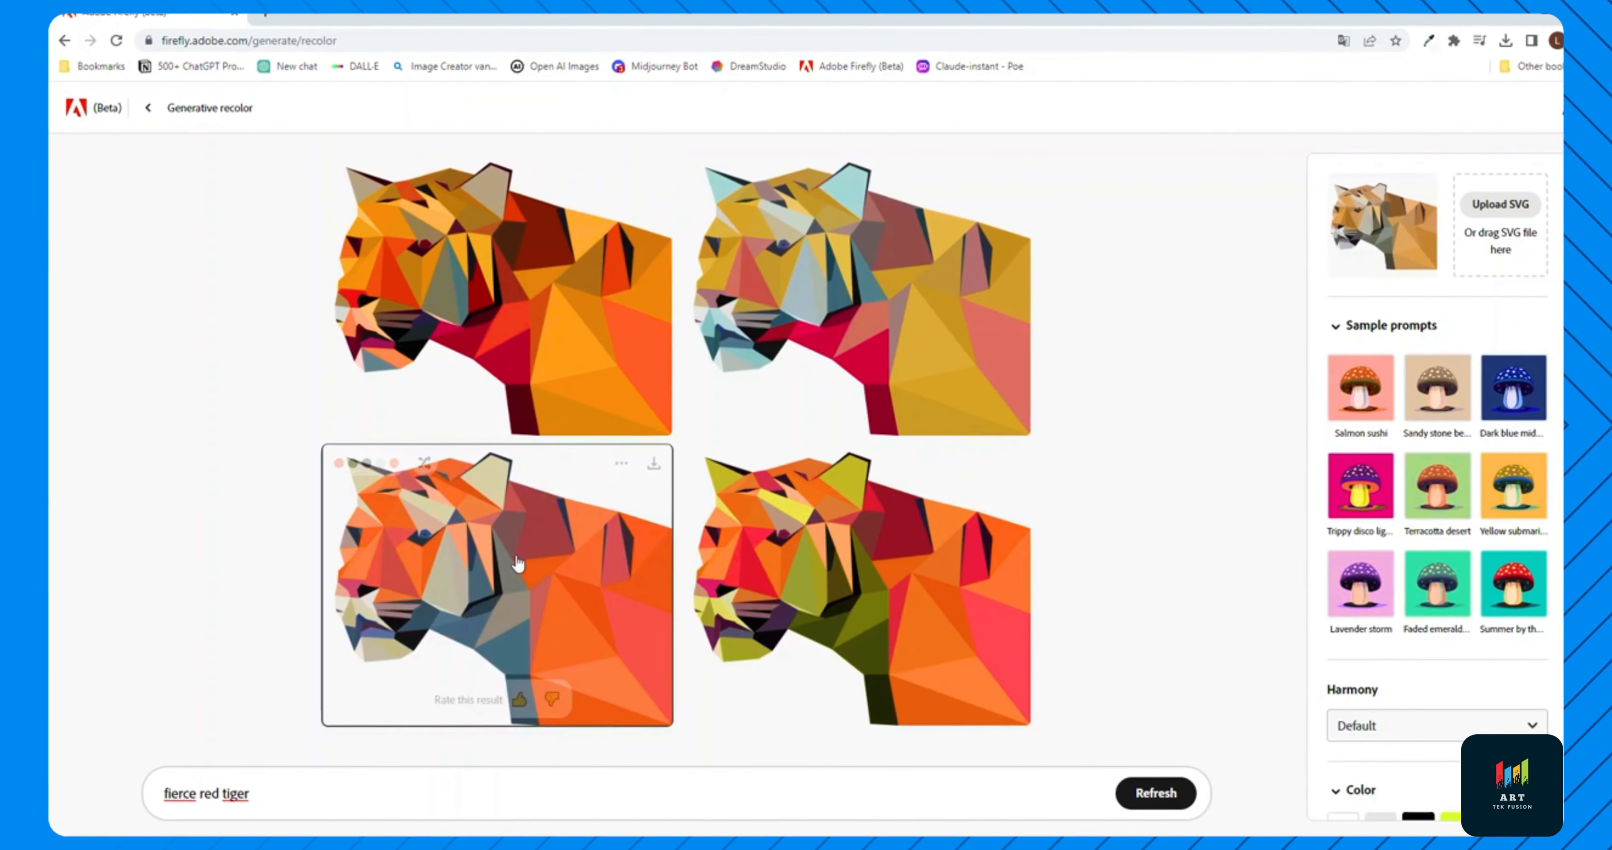
left_click(1154, 793)
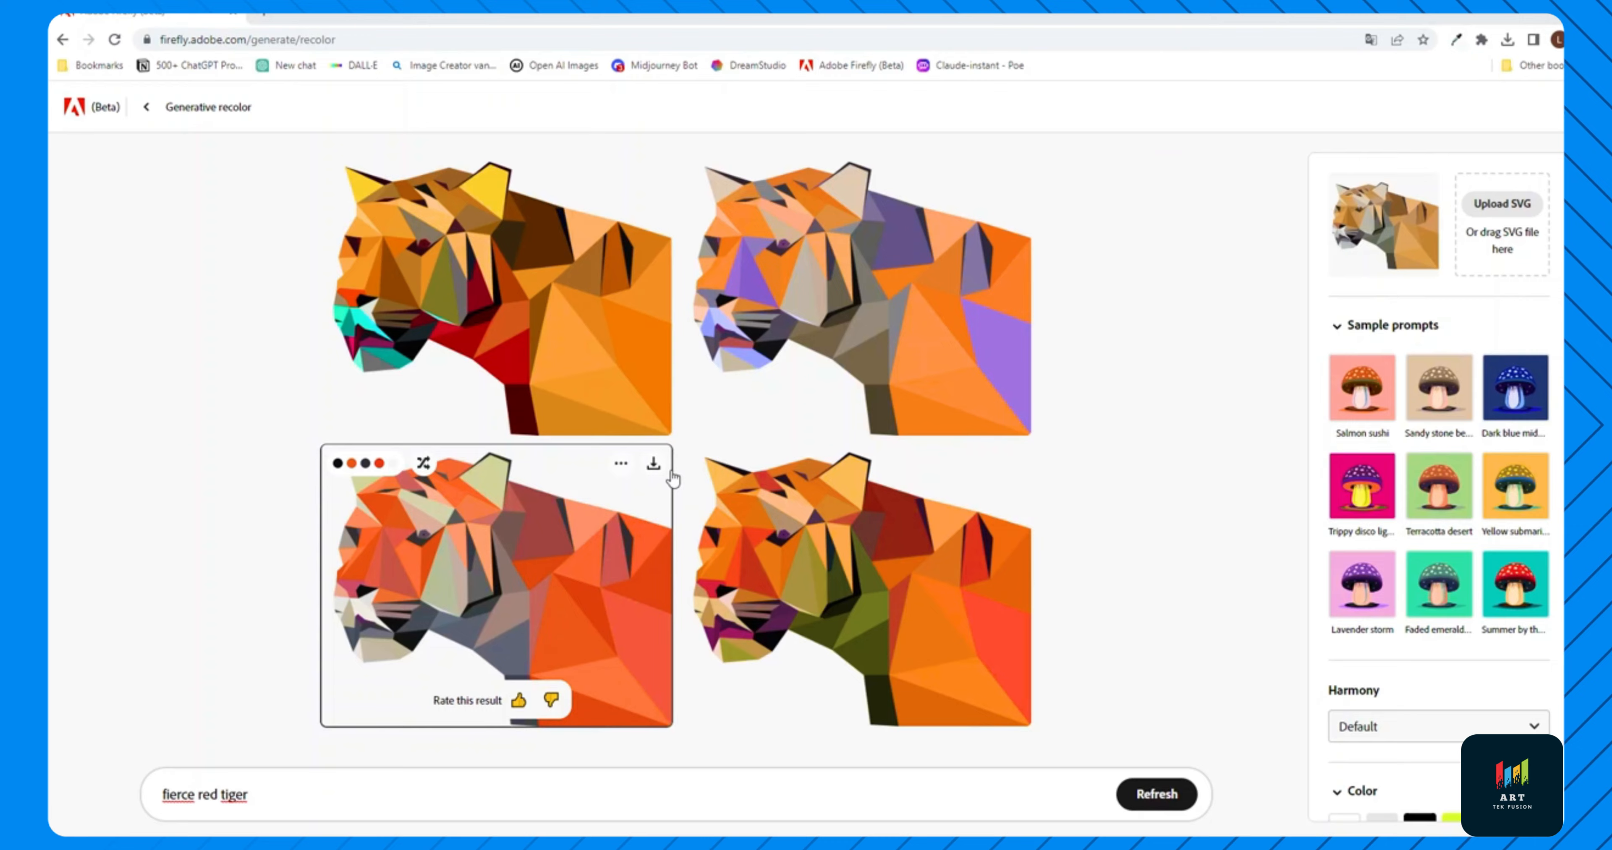
Open Adobe Creative Cloud Desktop and find Illustrator (Beta) among the beta desktop apps
key("super")
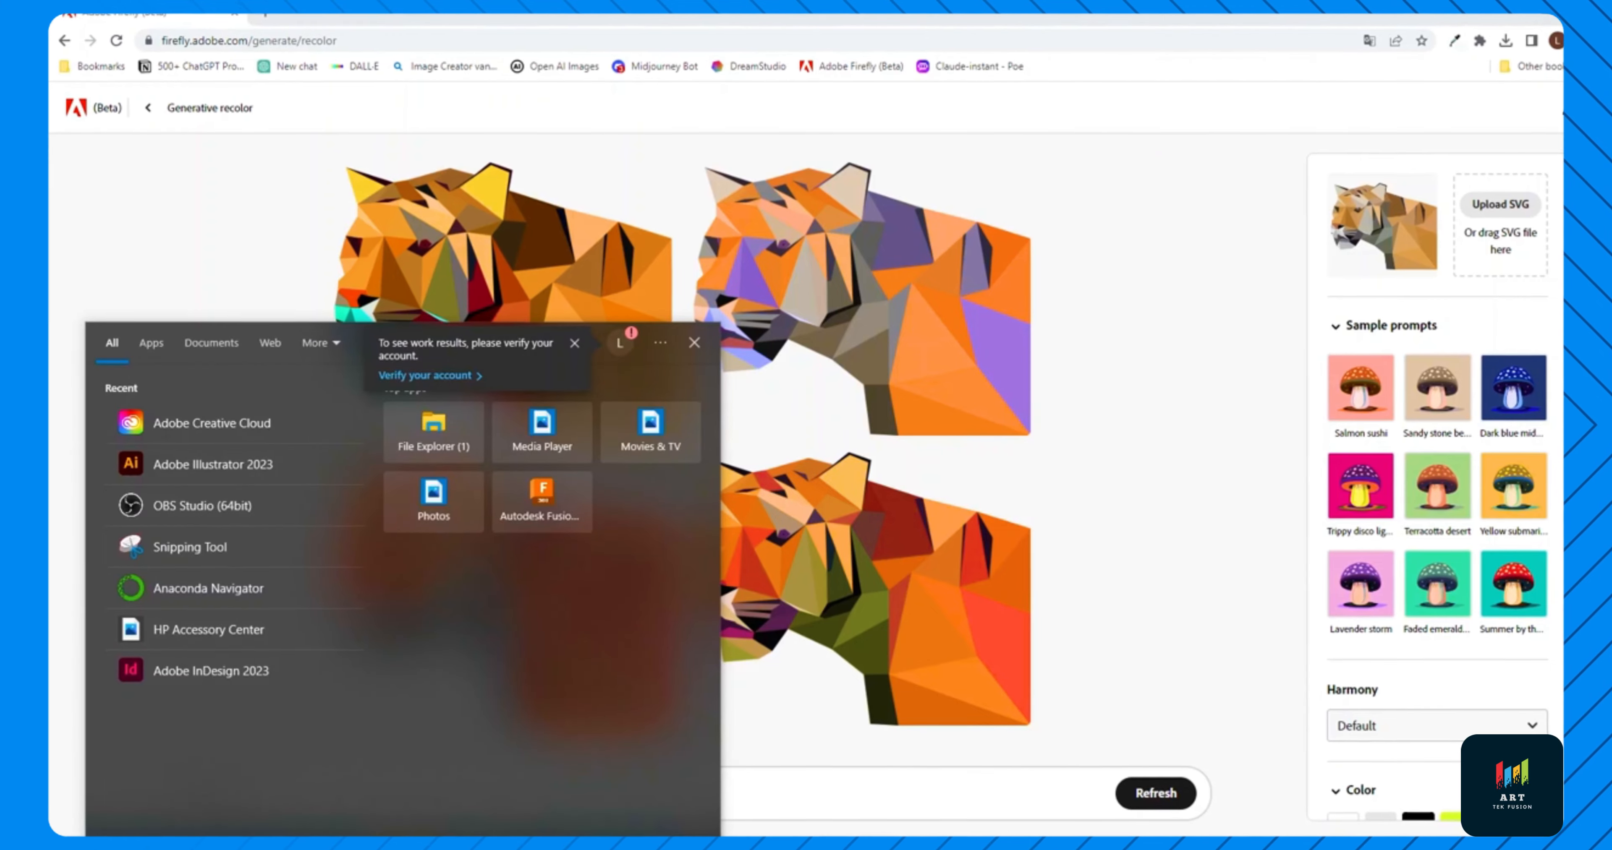
left_click(204, 420)
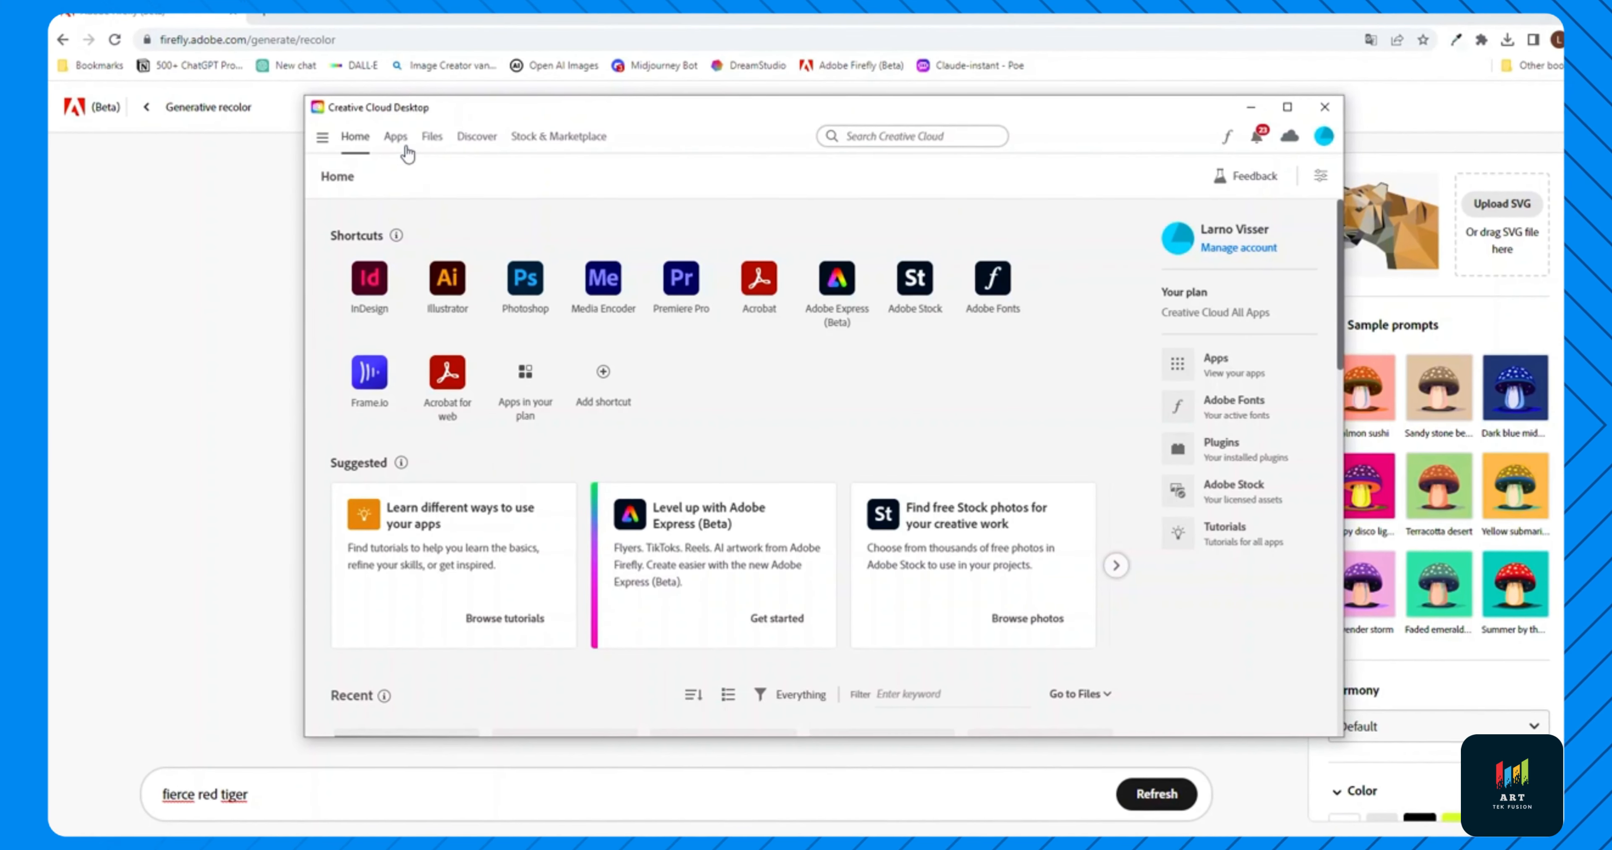
left_click(398, 137)
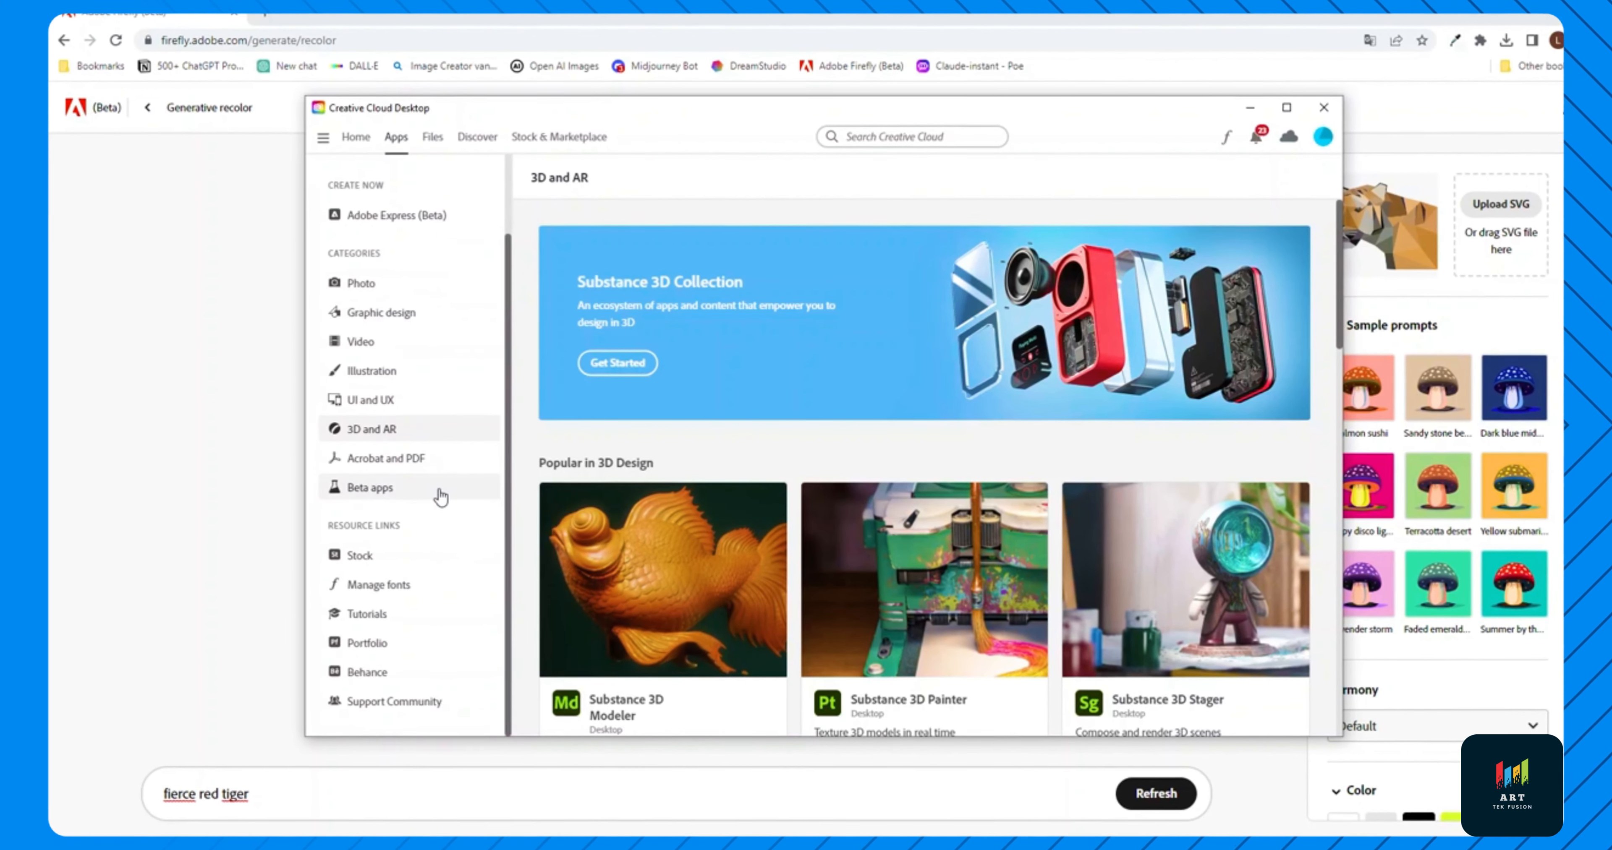
left_click(375, 488)
scroll(686, 405, "down", 2)
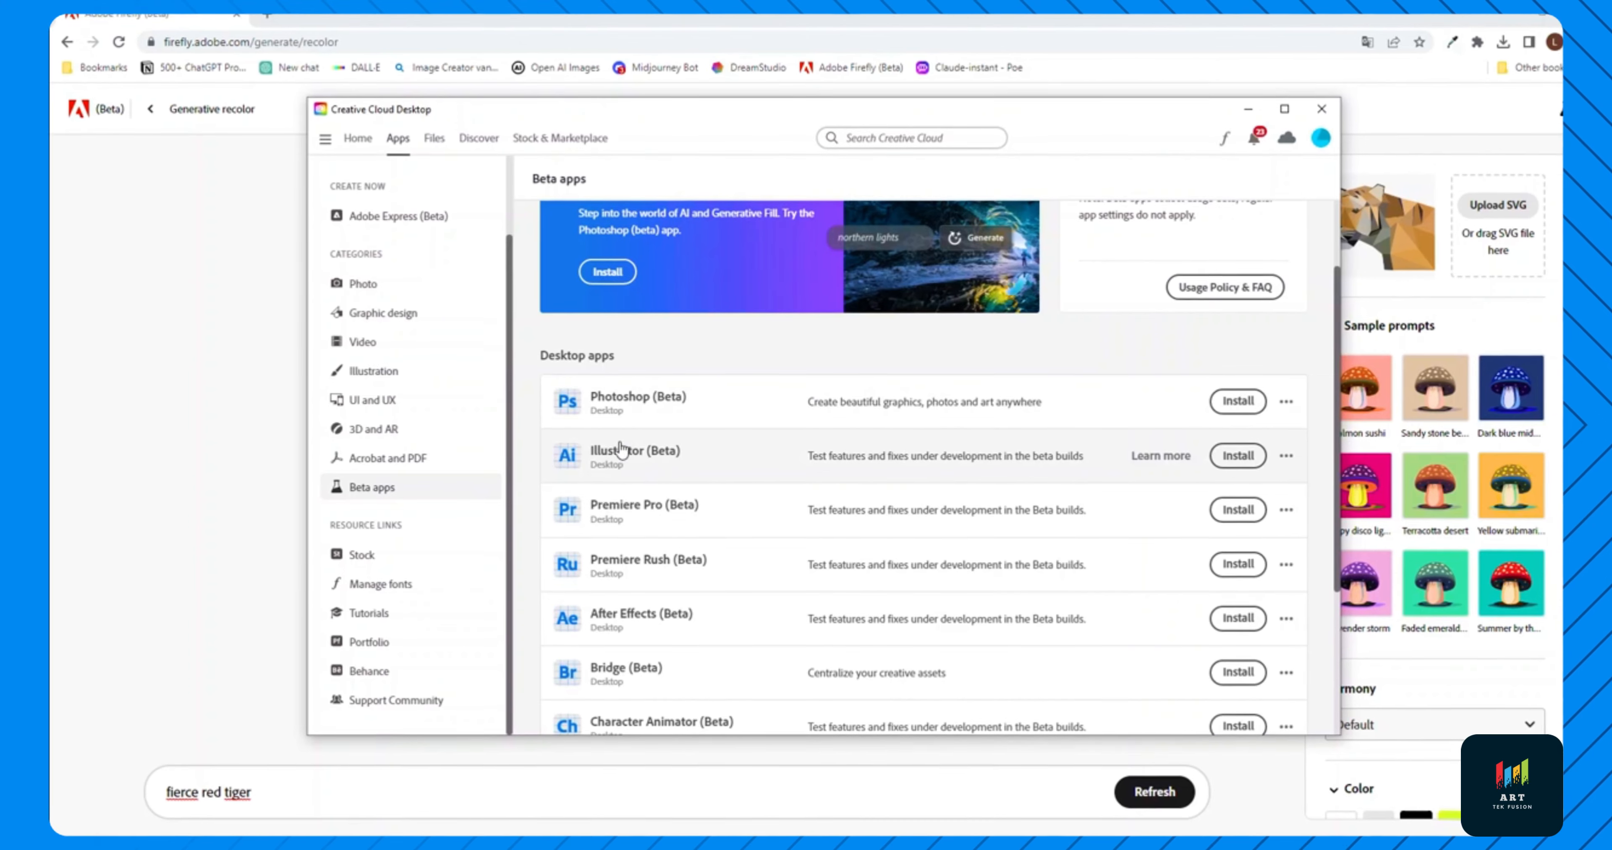
Install and launch Illustrator (Beta), dismissing its What's new window
left_click(1235, 456)
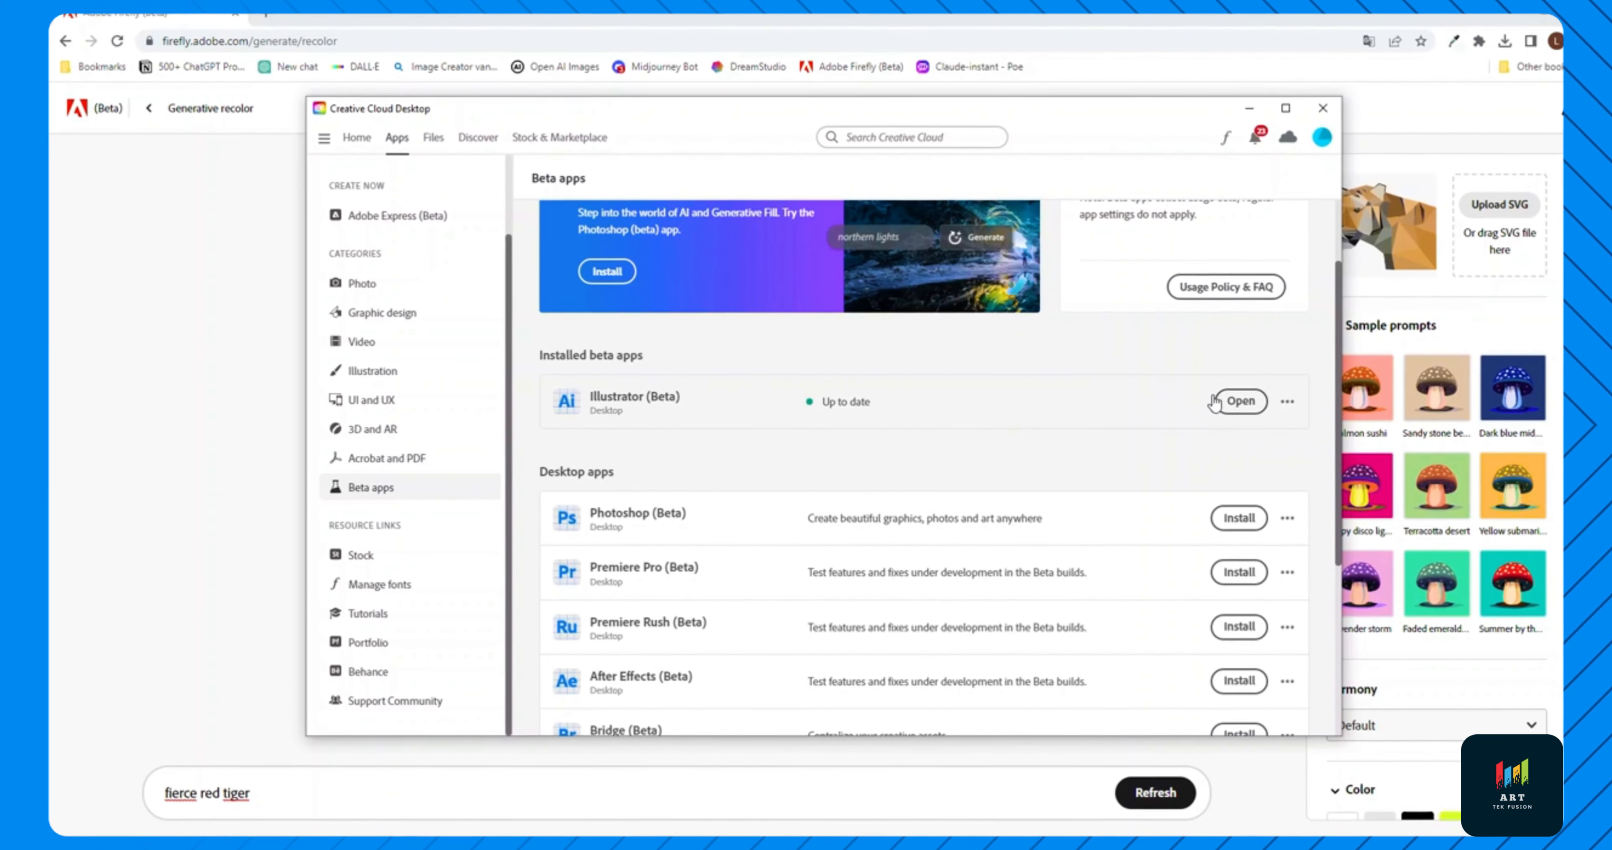
left_click(1239, 401)
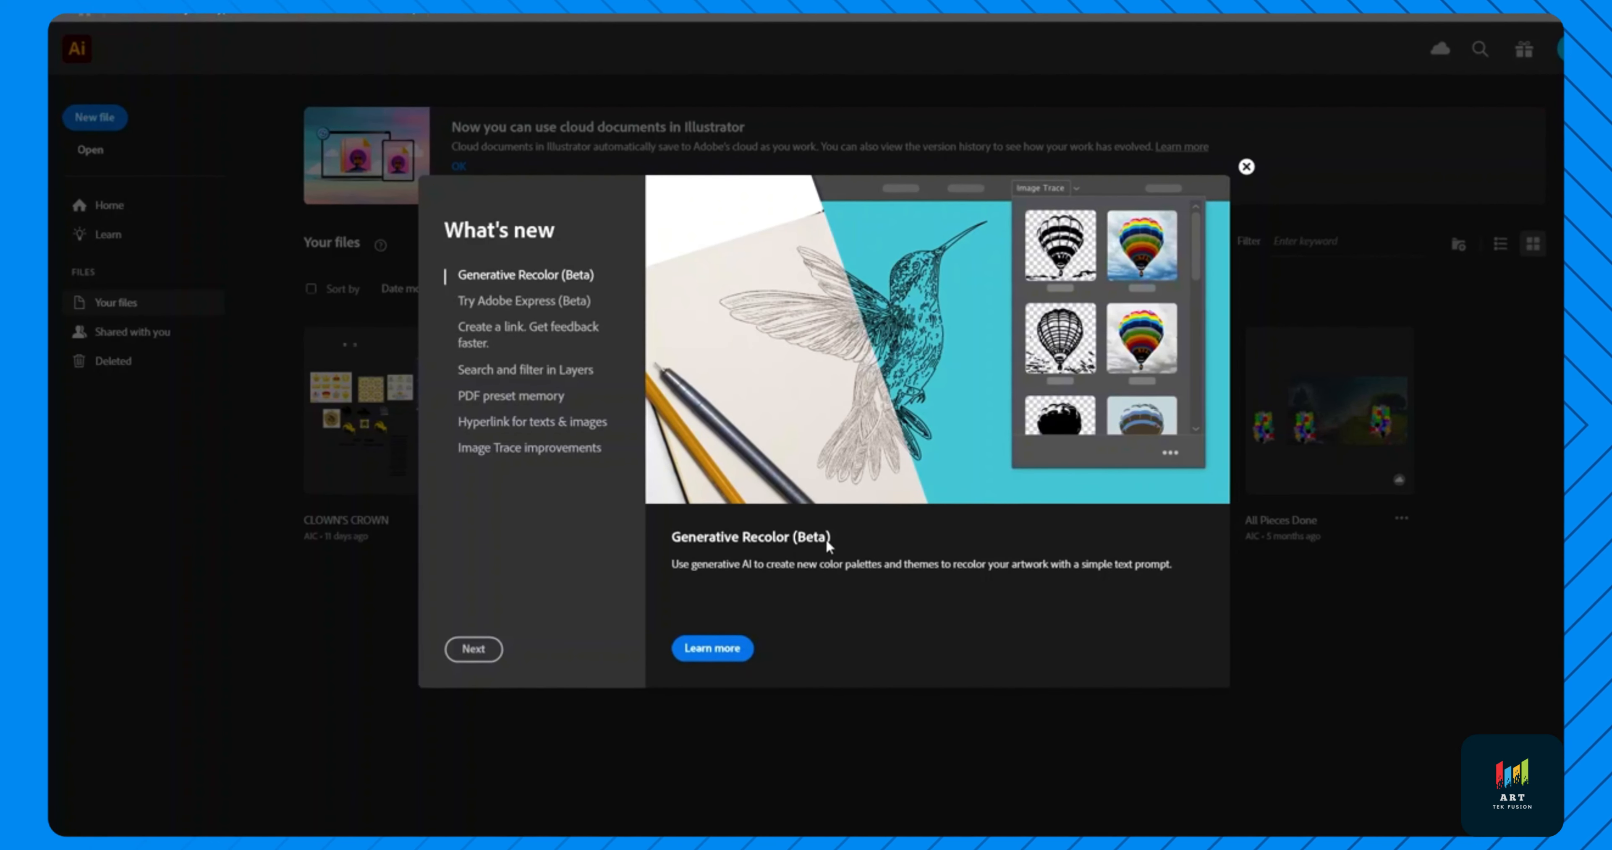
left_click(1245, 168)
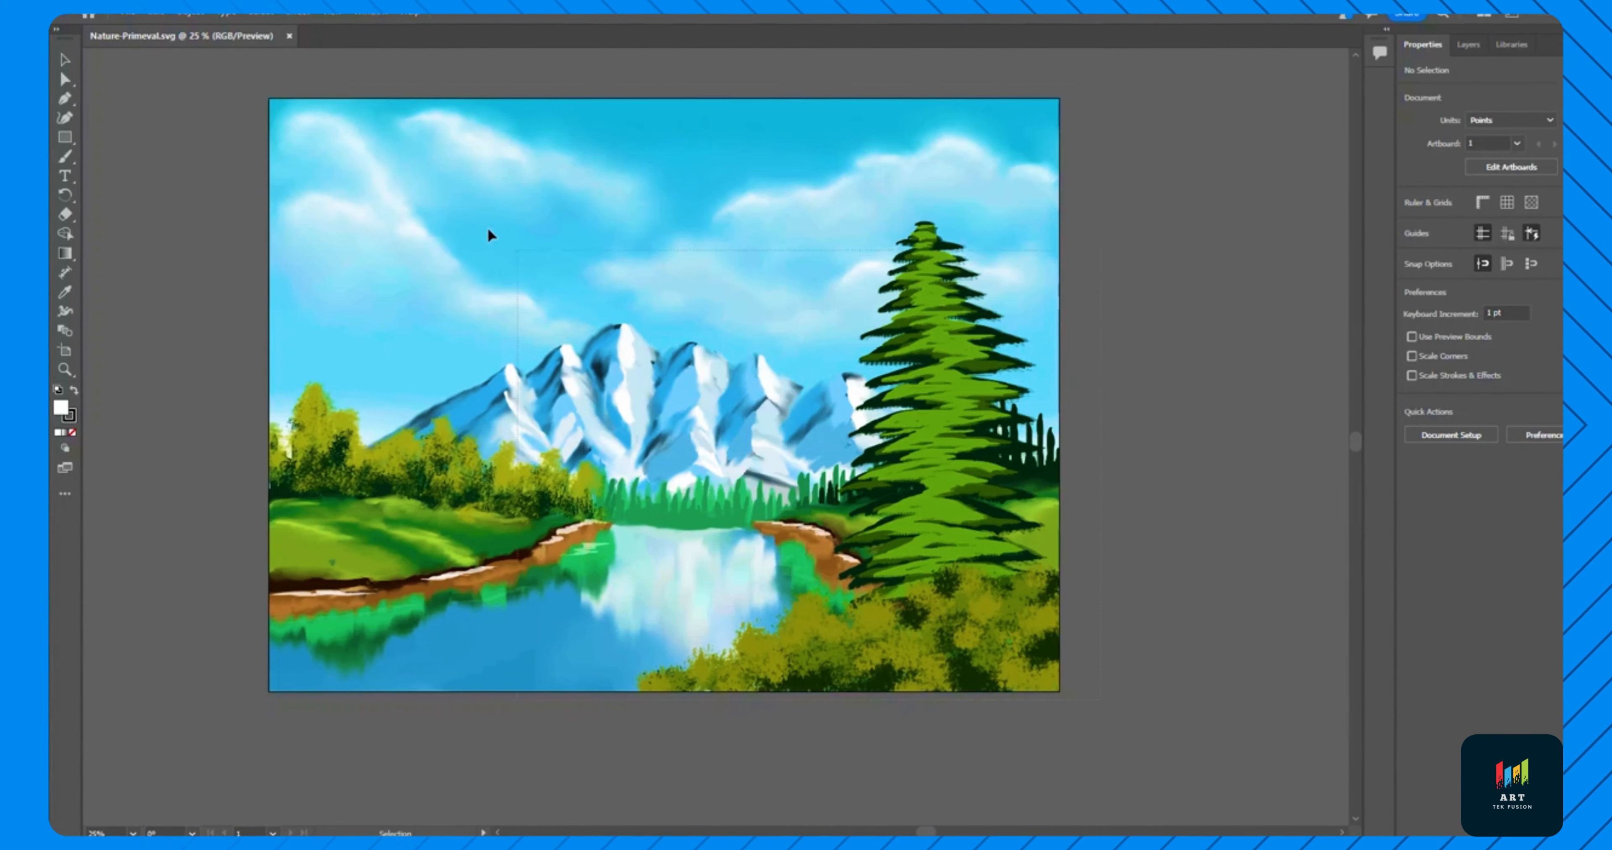
Select the whole nature landscape artwork and open Generative Recolor (Beta) for it
scroll(256, 60, "up", 1)
left_click_drag(256, 60, 1122, 676)
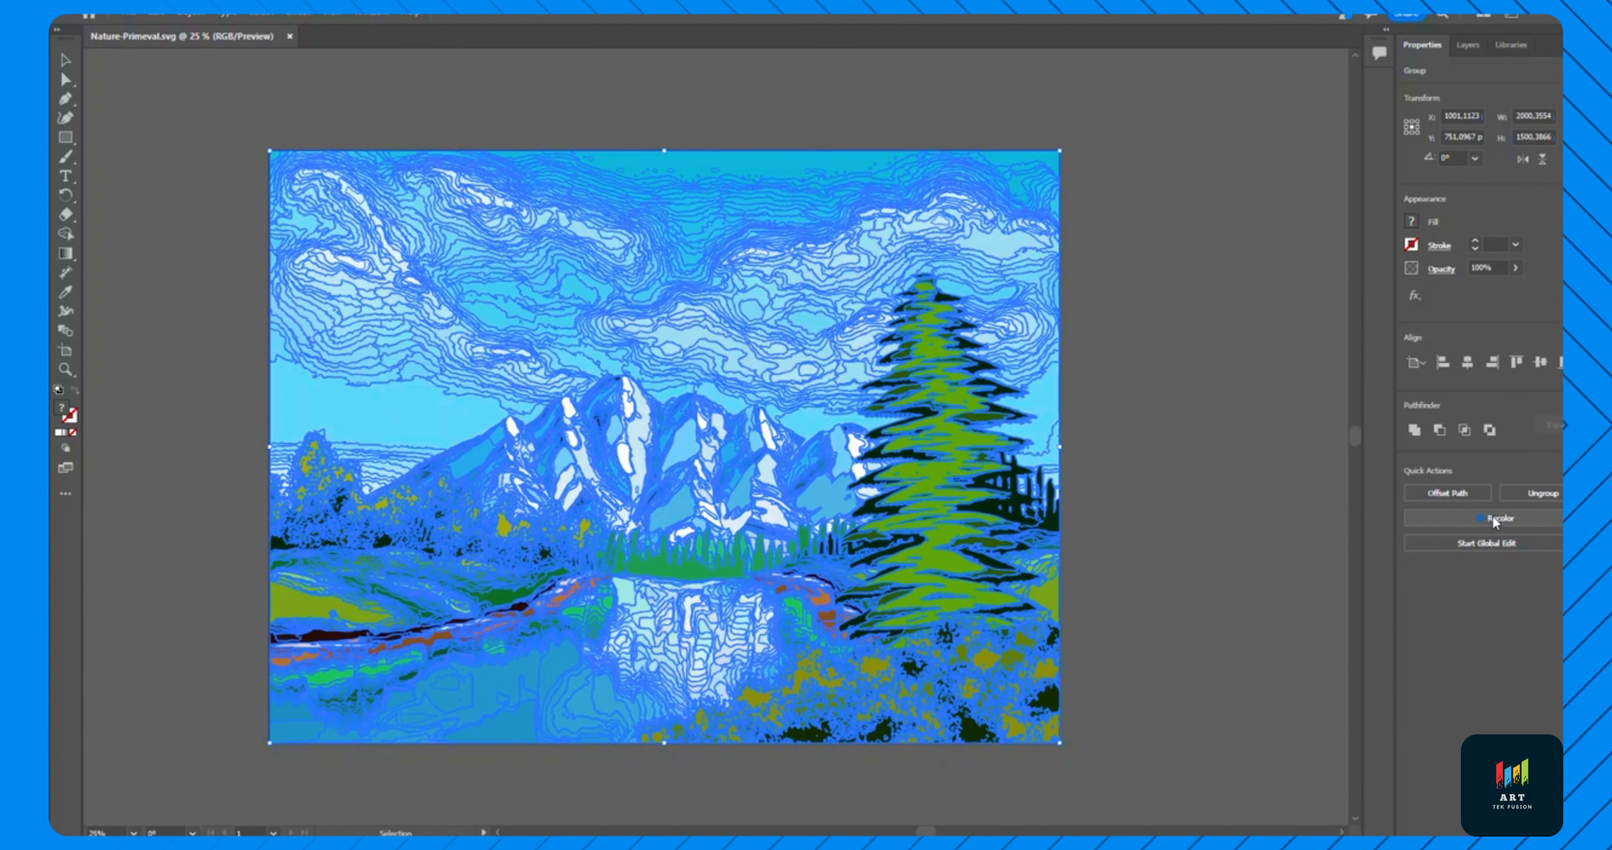
left_click(1505, 522)
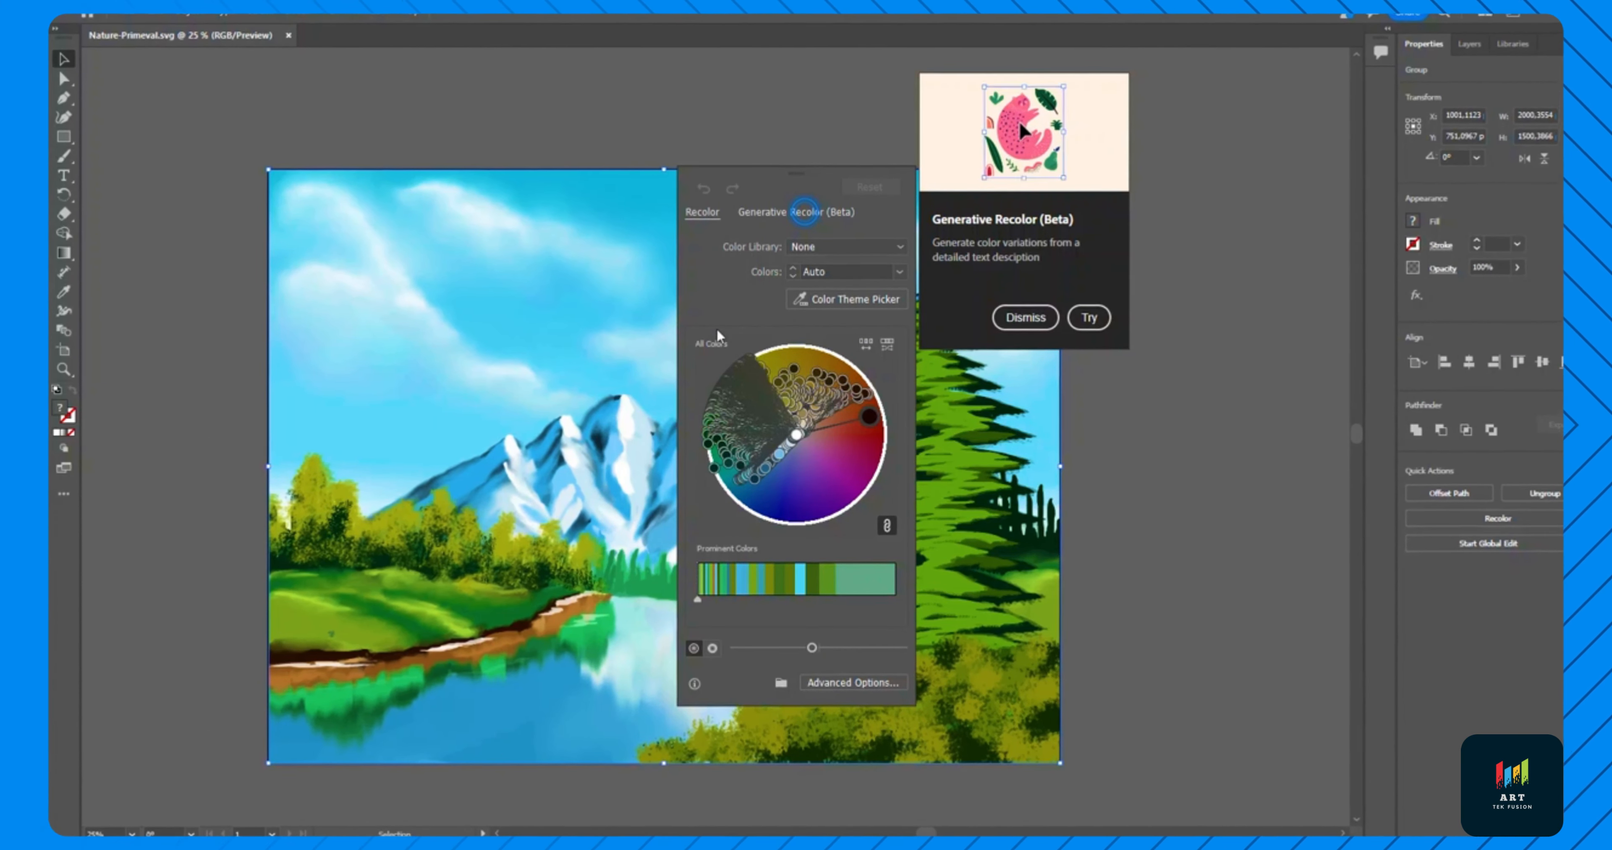
scroll(822, 218, "up", 1)
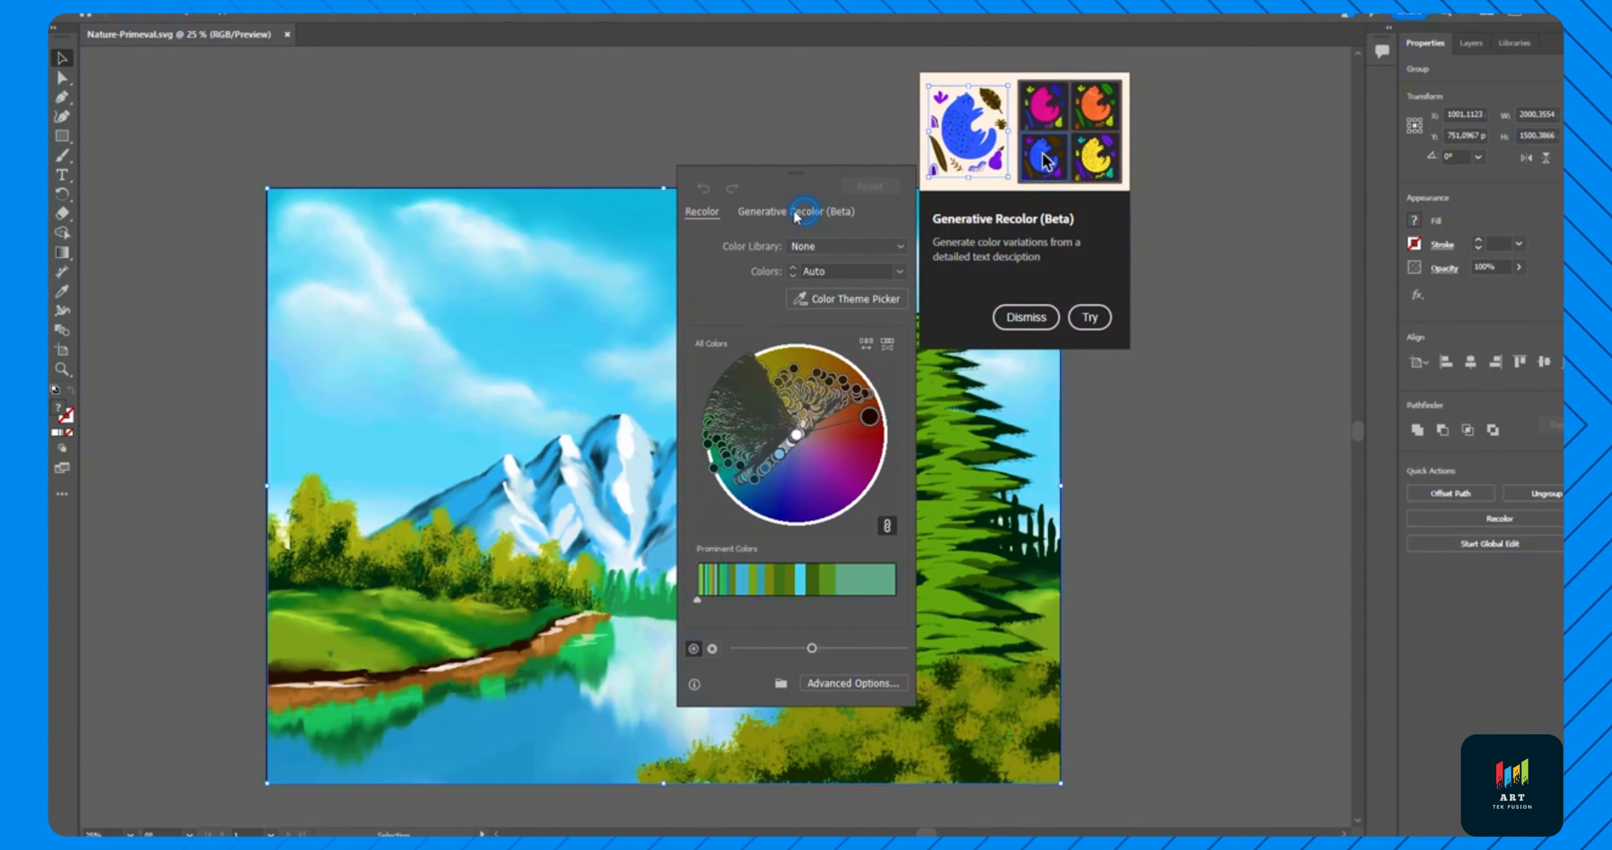
left_click(805, 212)
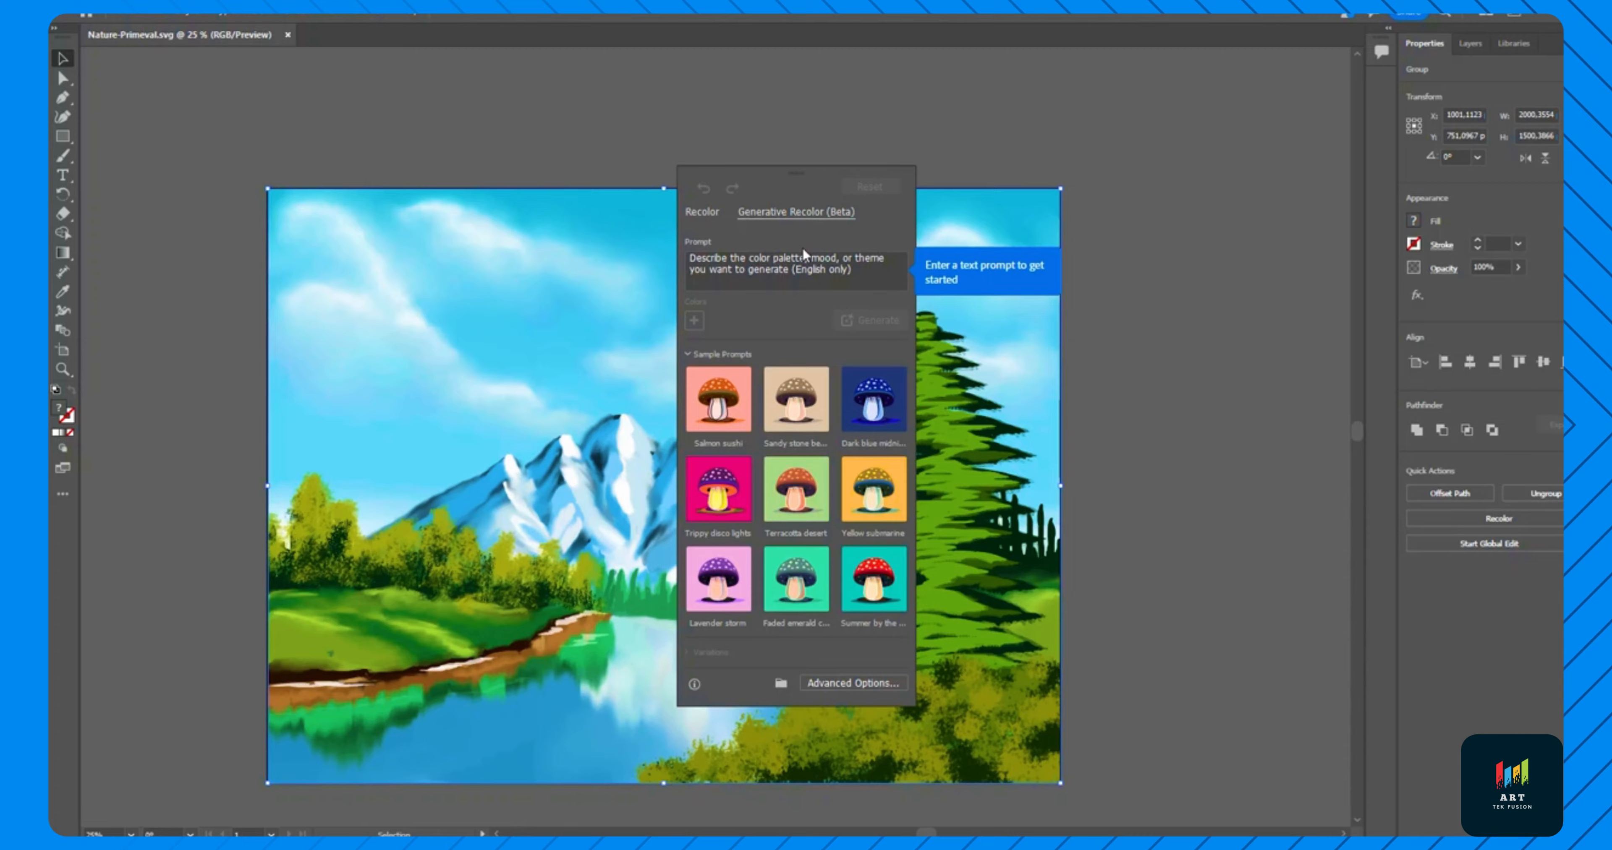
Generate recolor variations with the prompt "snowy winter landscape", agreeing to the generative AI user guidelines
left_click(805, 271)
type("snowy ")
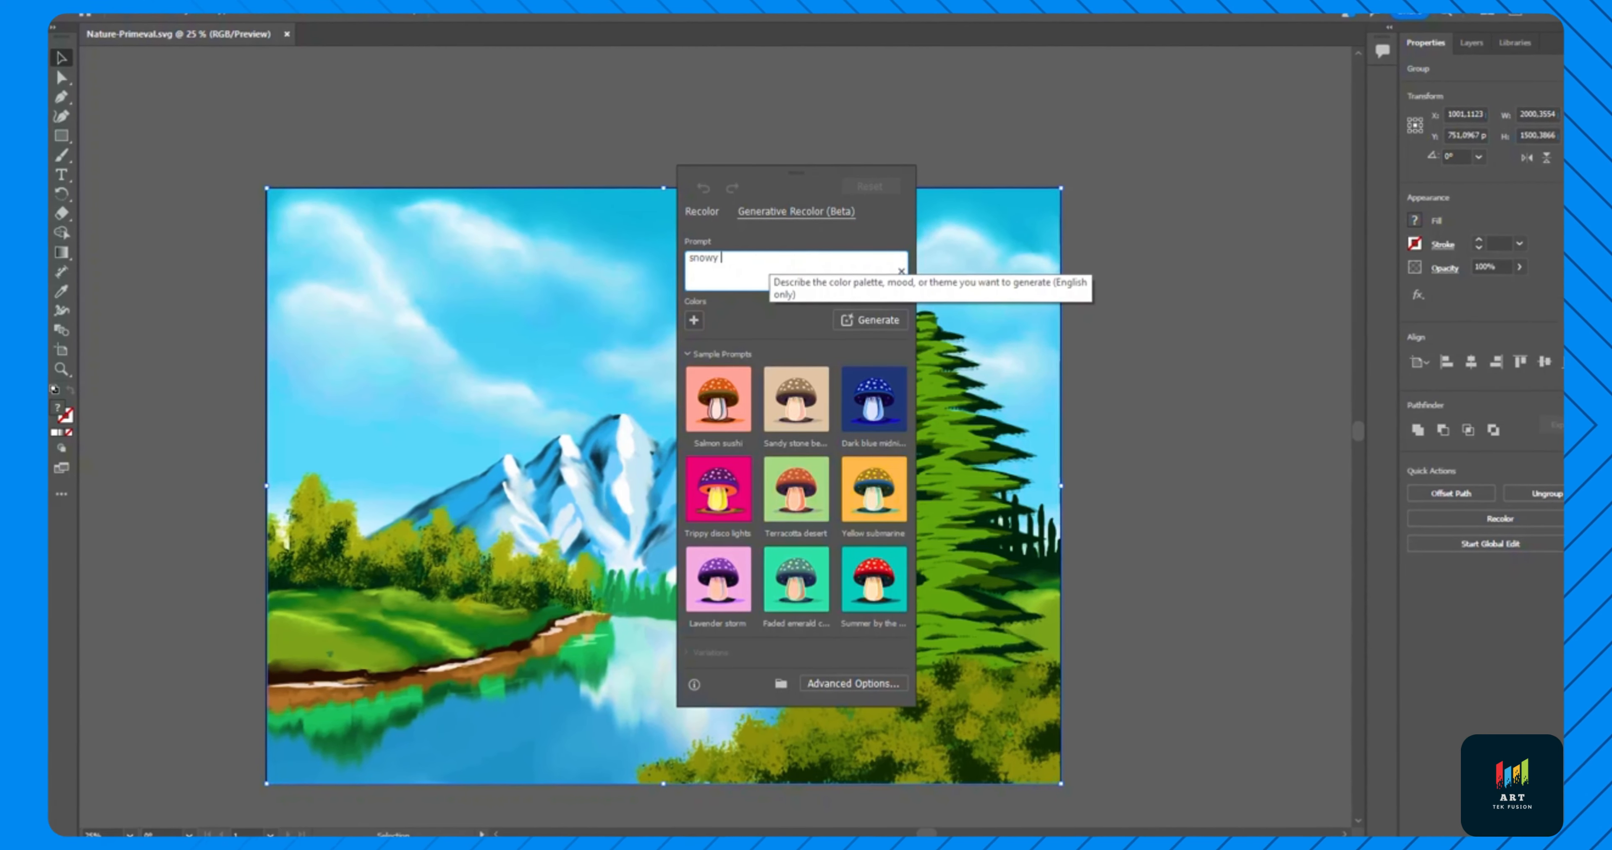
type("winter landscape")
key("Return")
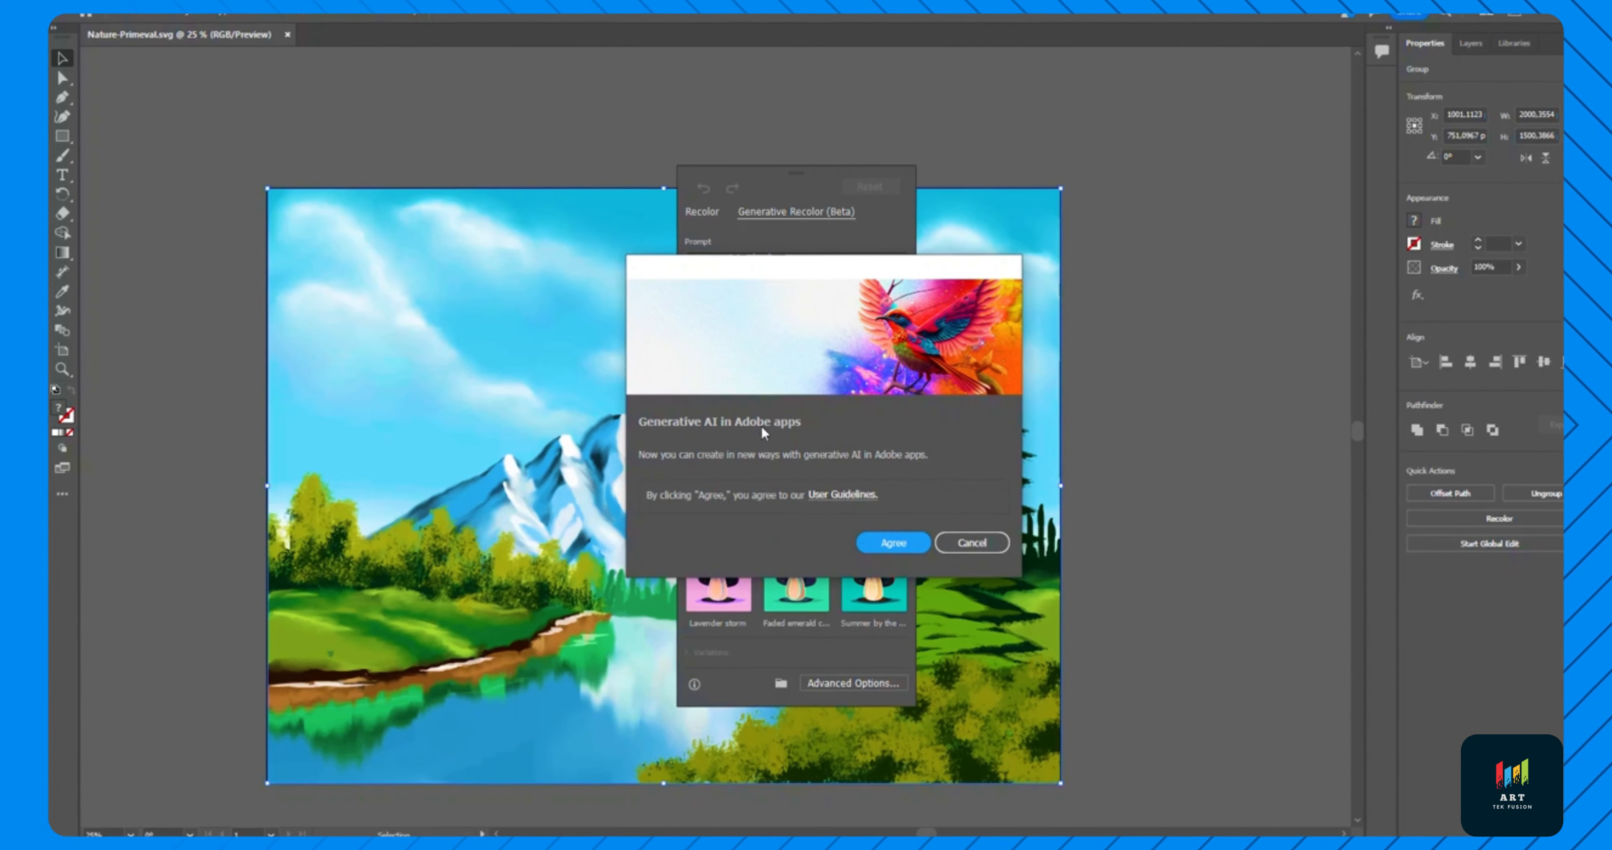
left_click(894, 543)
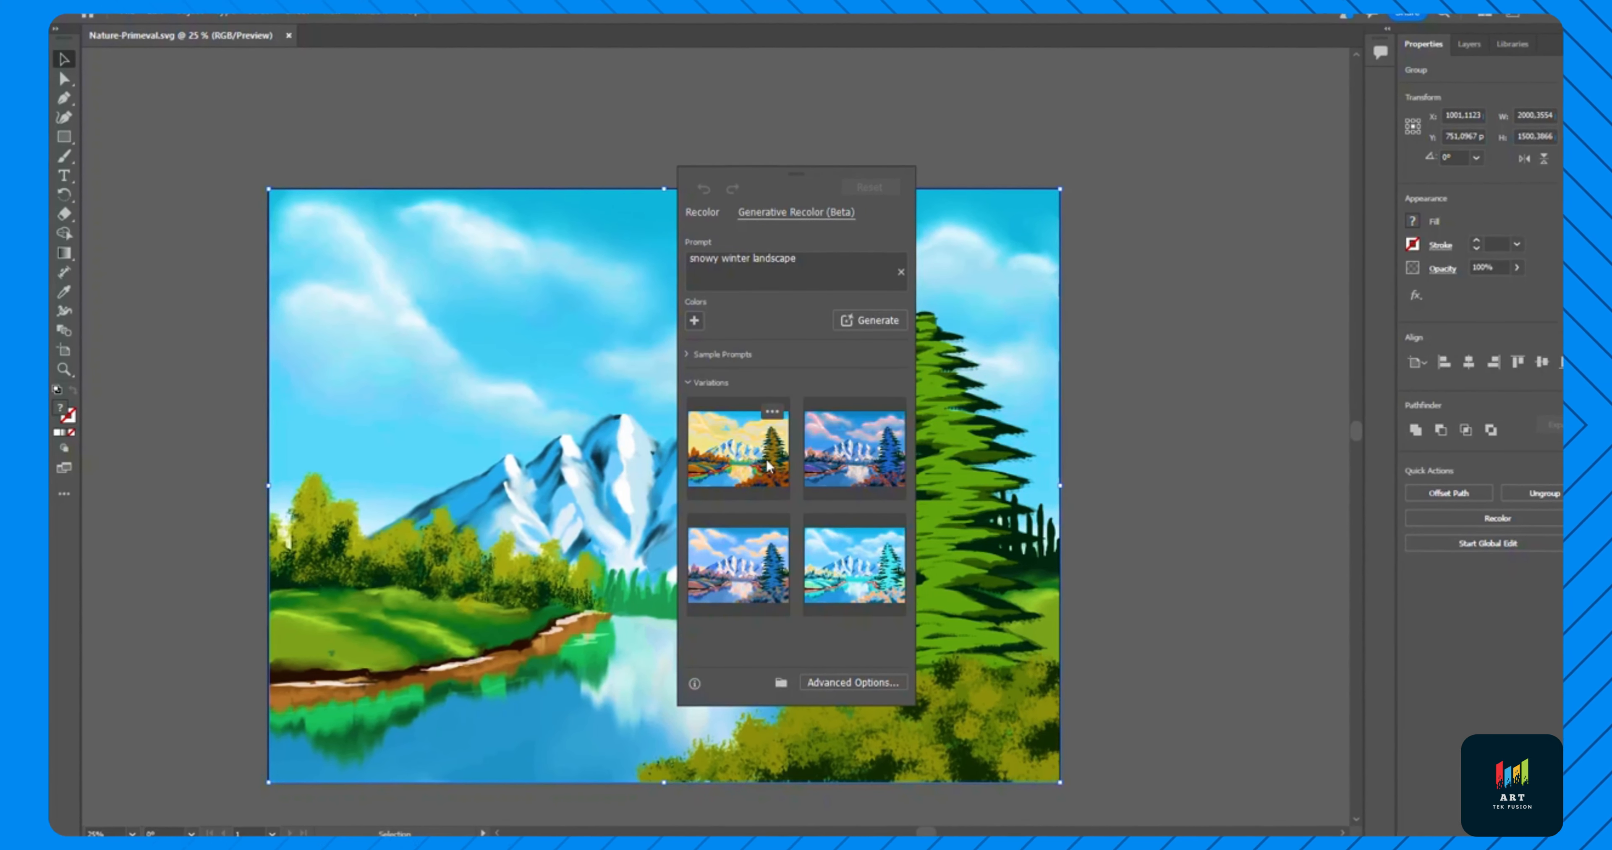
Try the first snowy winter variation with the recolor dialog moved off the artwork, and apply the second variation instead
left_click(768, 466)
left_click_drag(814, 172, 1219, 172)
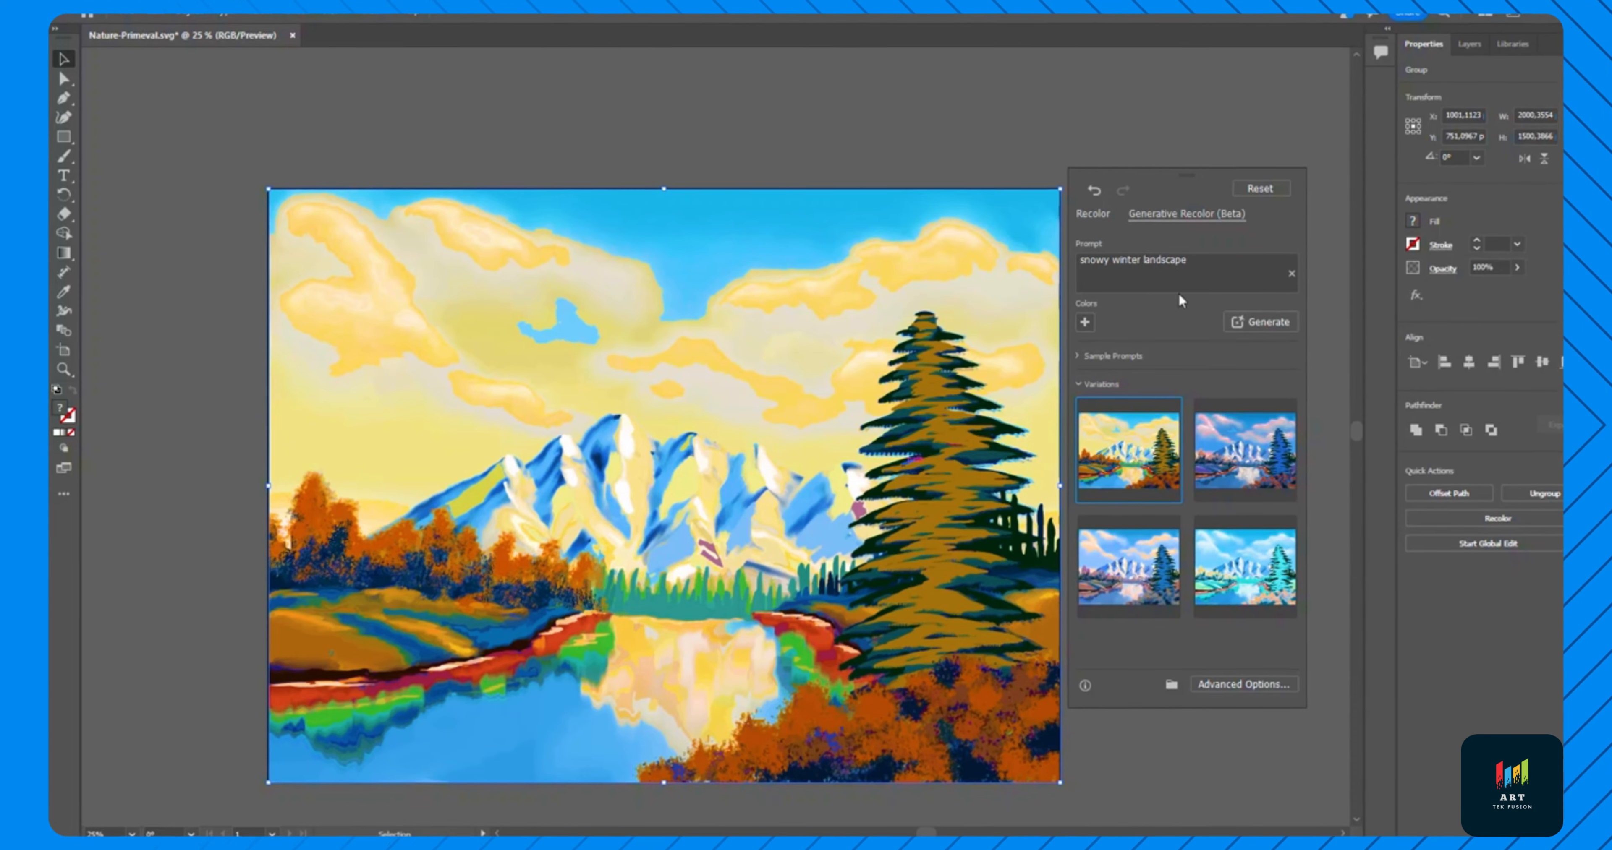
left_click(1252, 459)
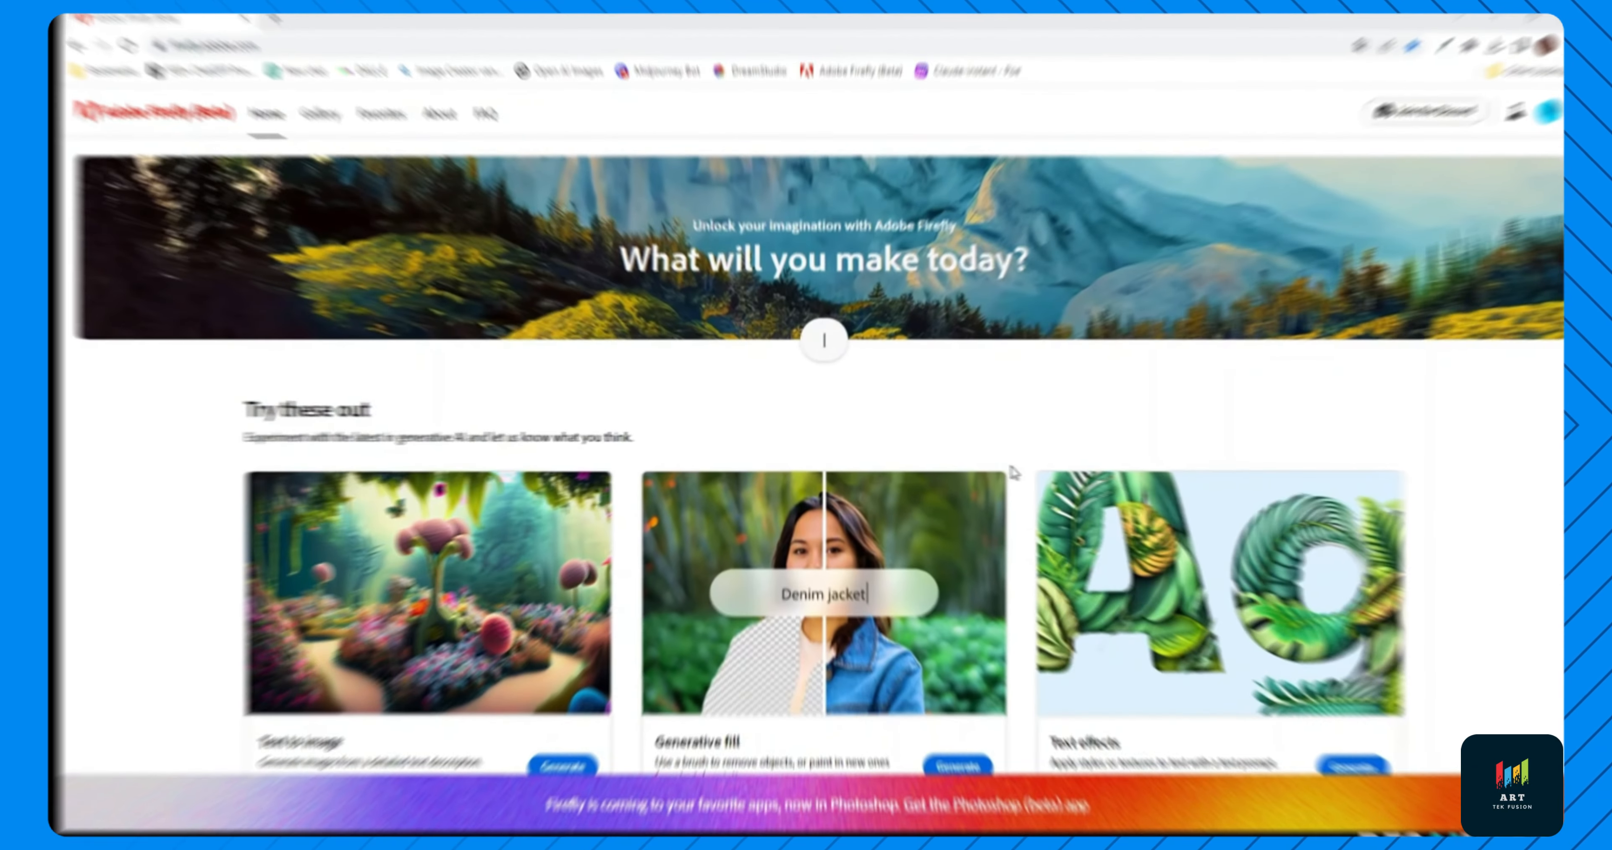
Switch to the Adobe Firefly web app and open the lighthouse sample image in Generative fill
scroll(1022, 435, "down", 4)
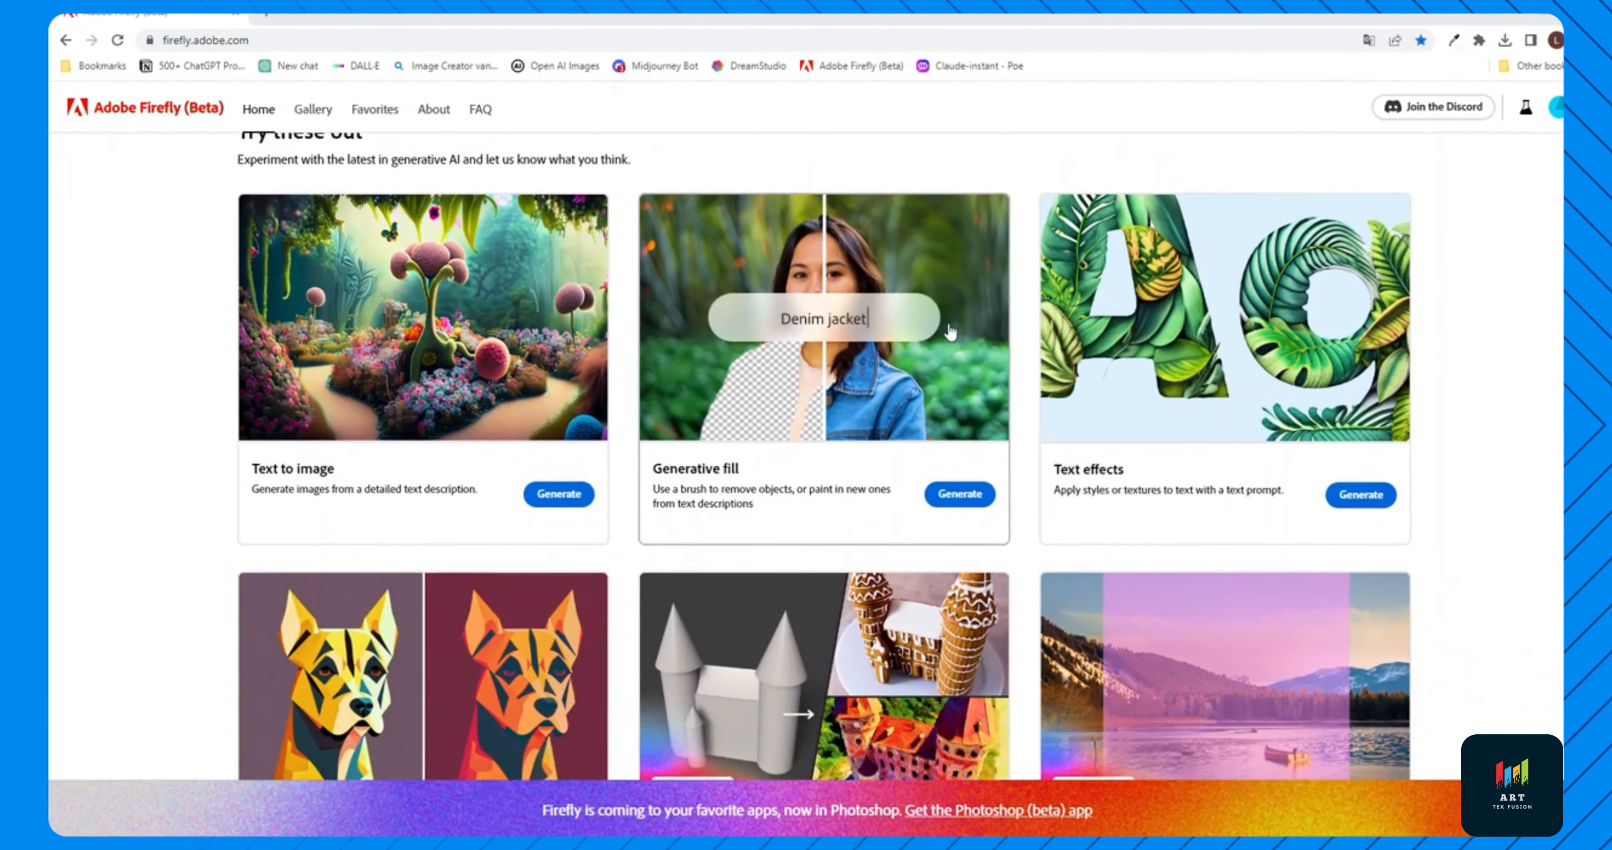
scroll(950, 332, "up", 1)
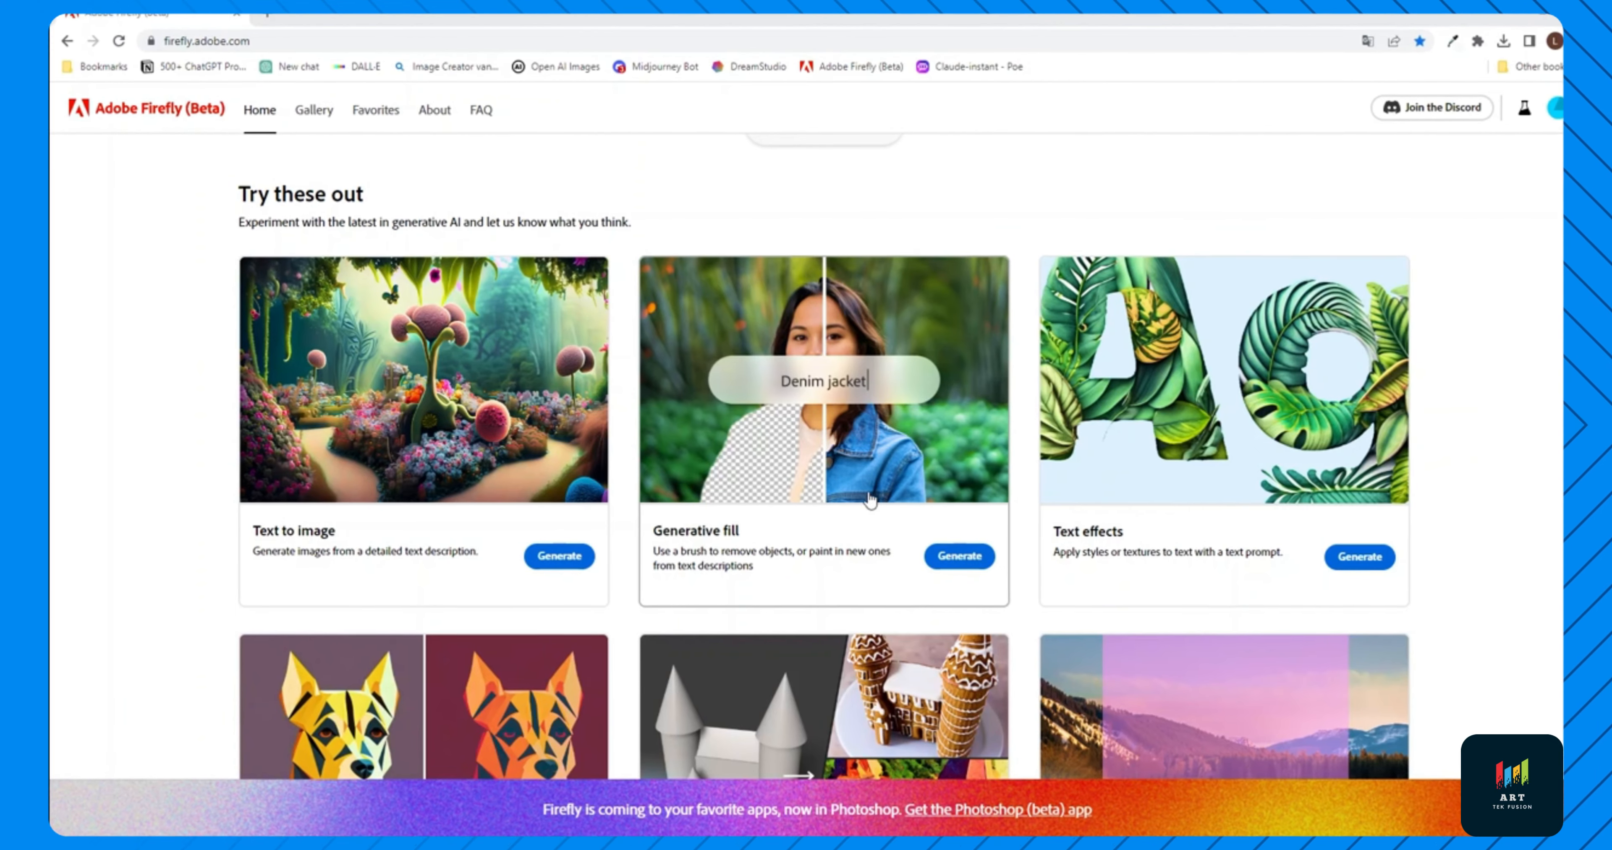
left_click(966, 557)
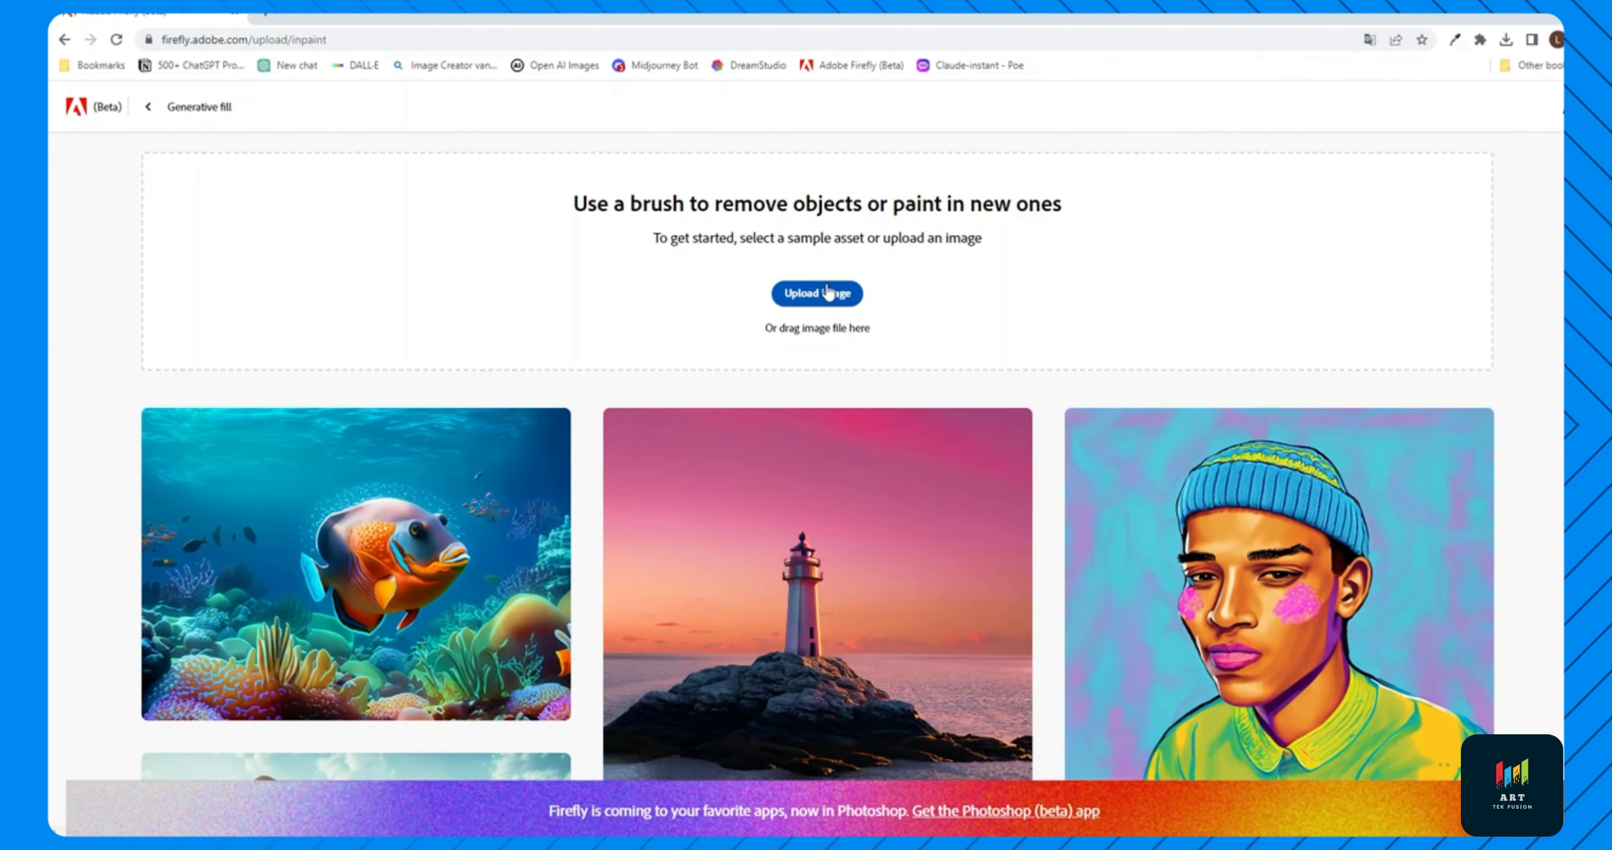
scroll(1002, 310, "down", 8)
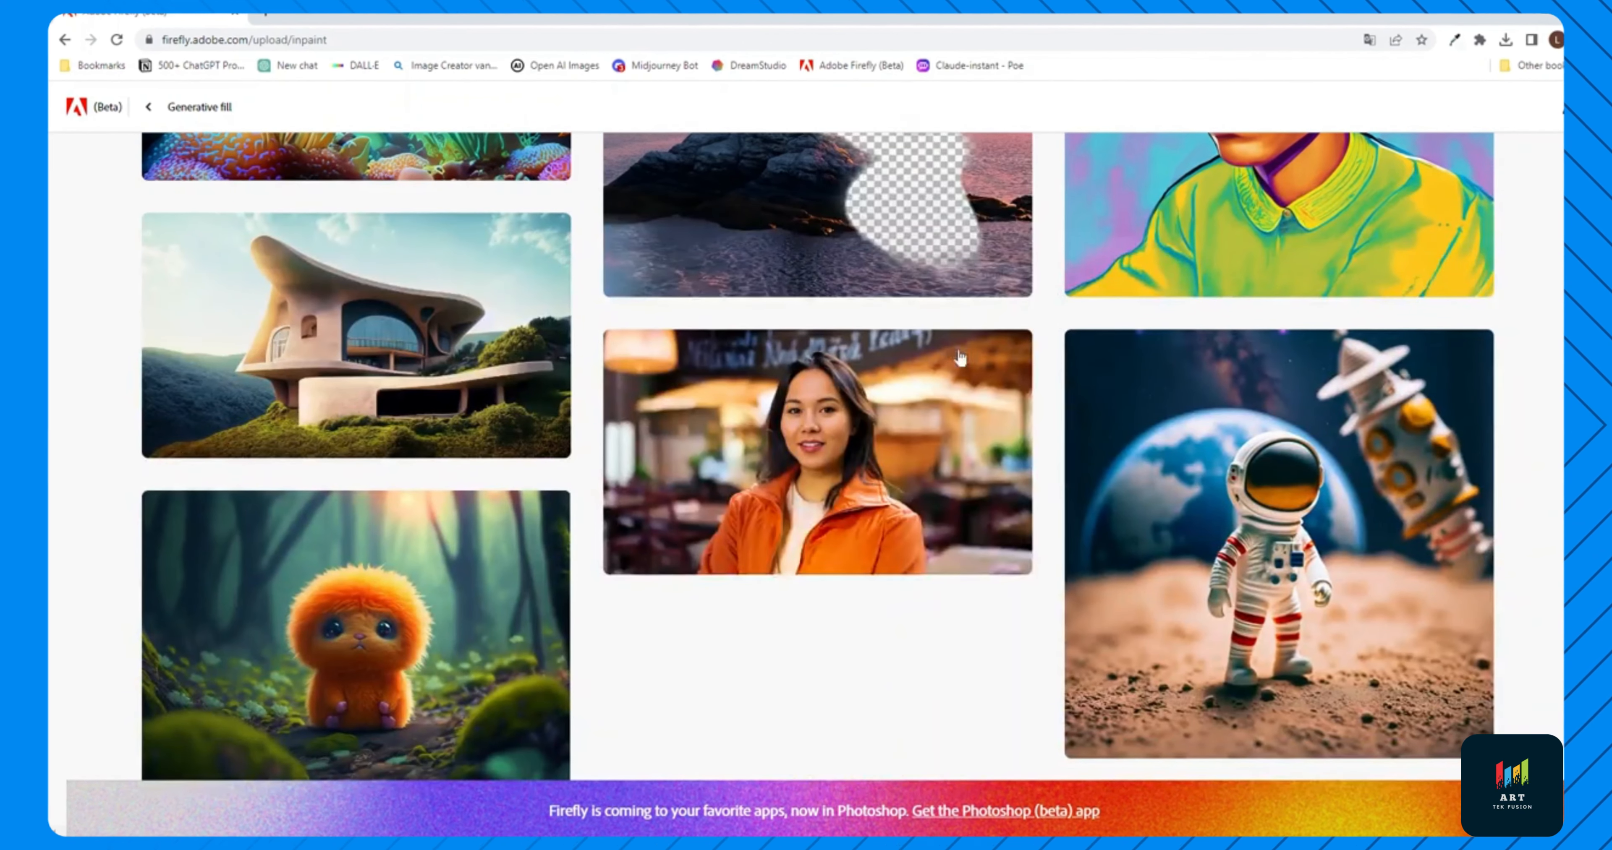
scroll(1047, 369, "up", 8)
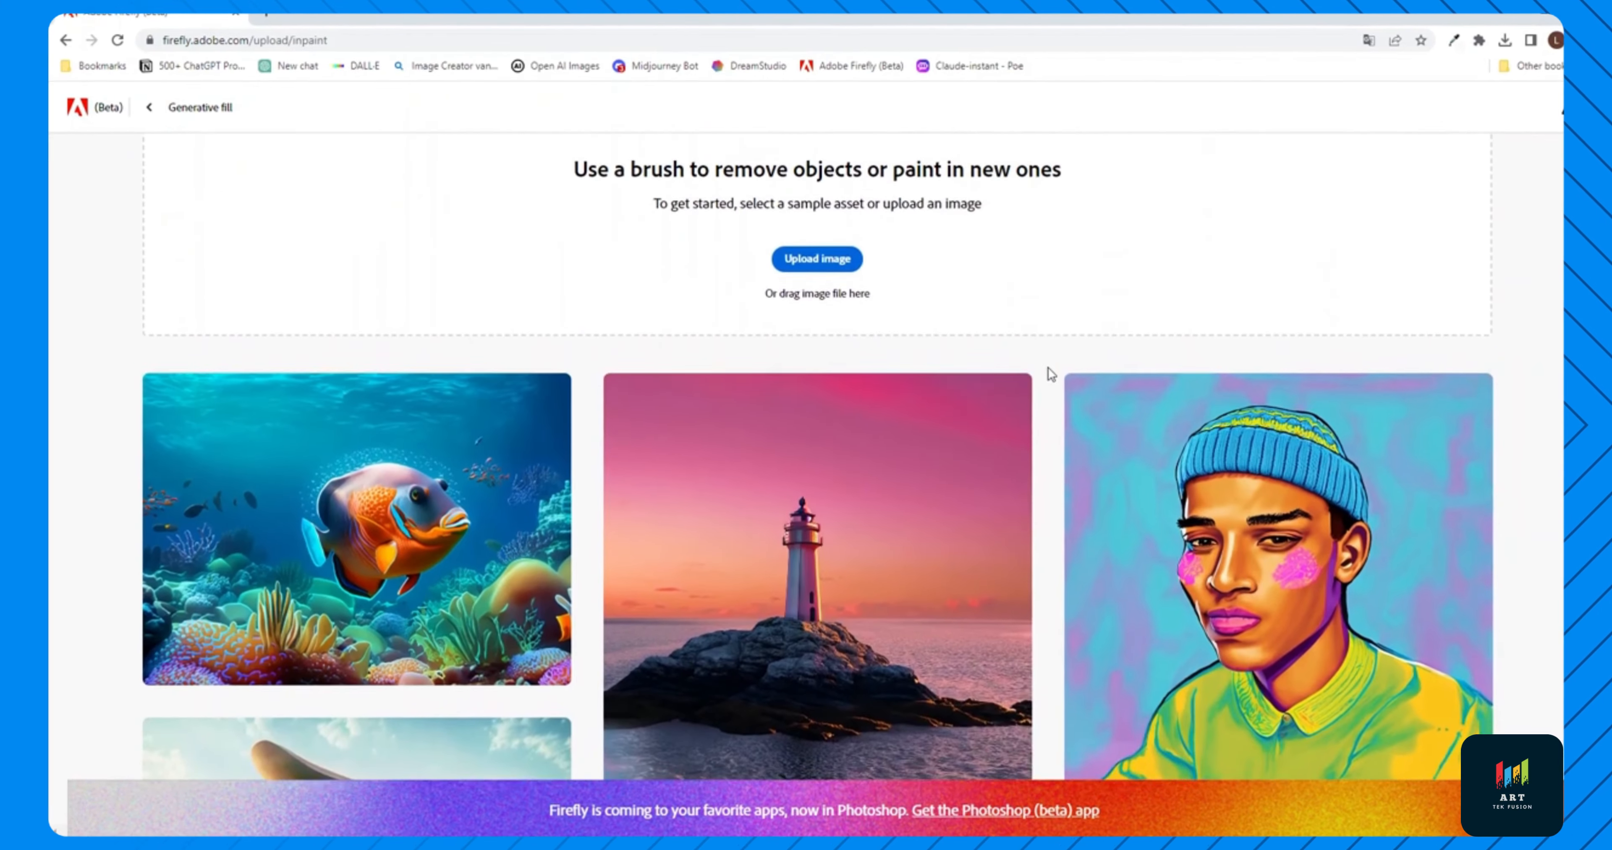
scroll(1047, 369, "down", 3)
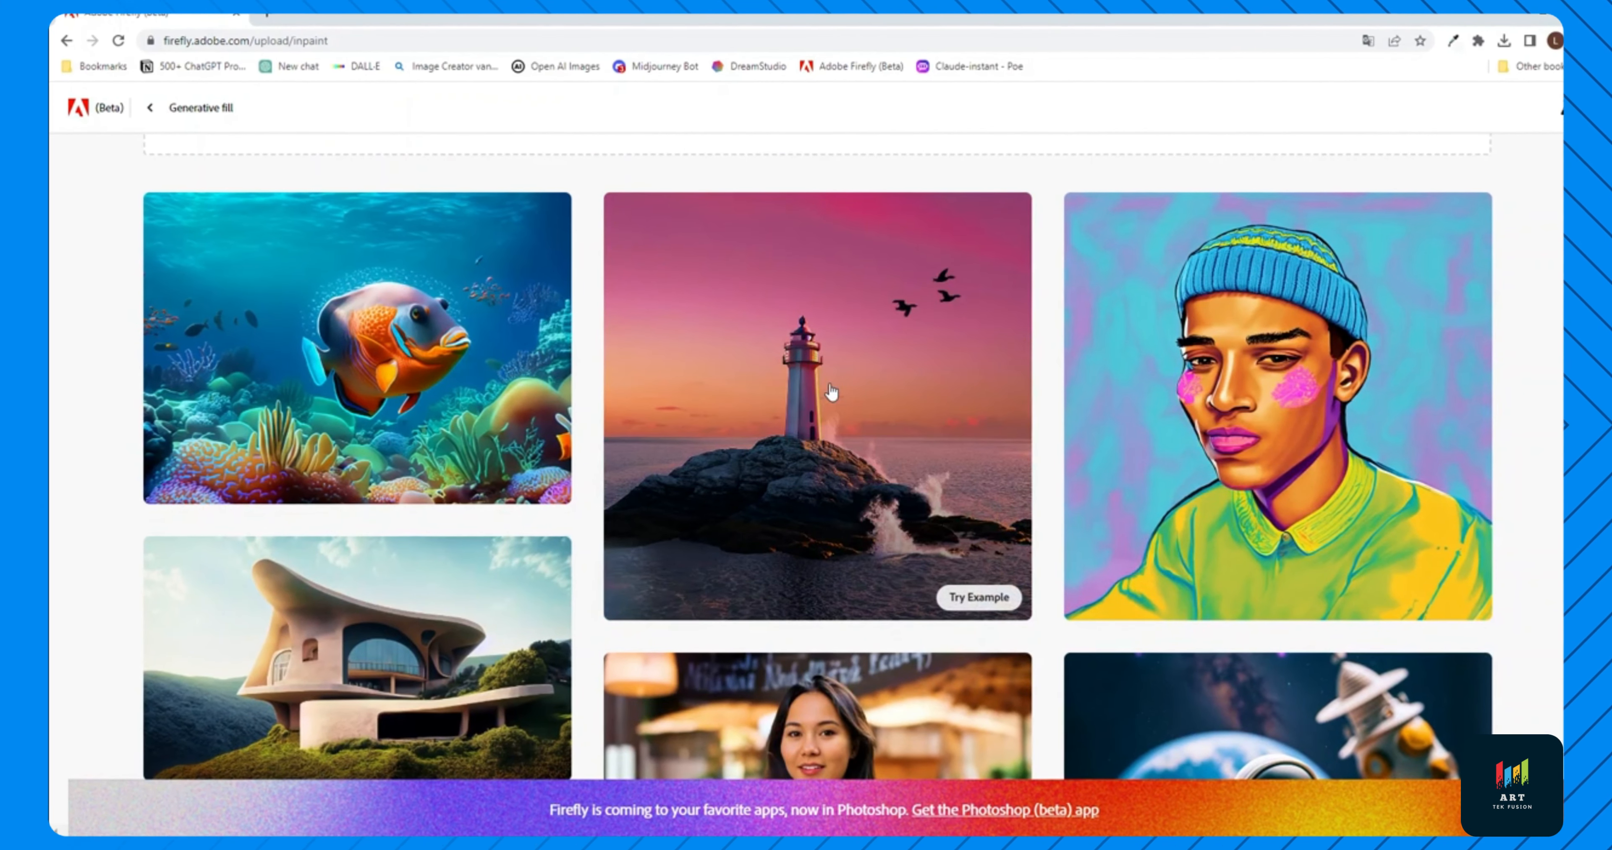
left_click(829, 391)
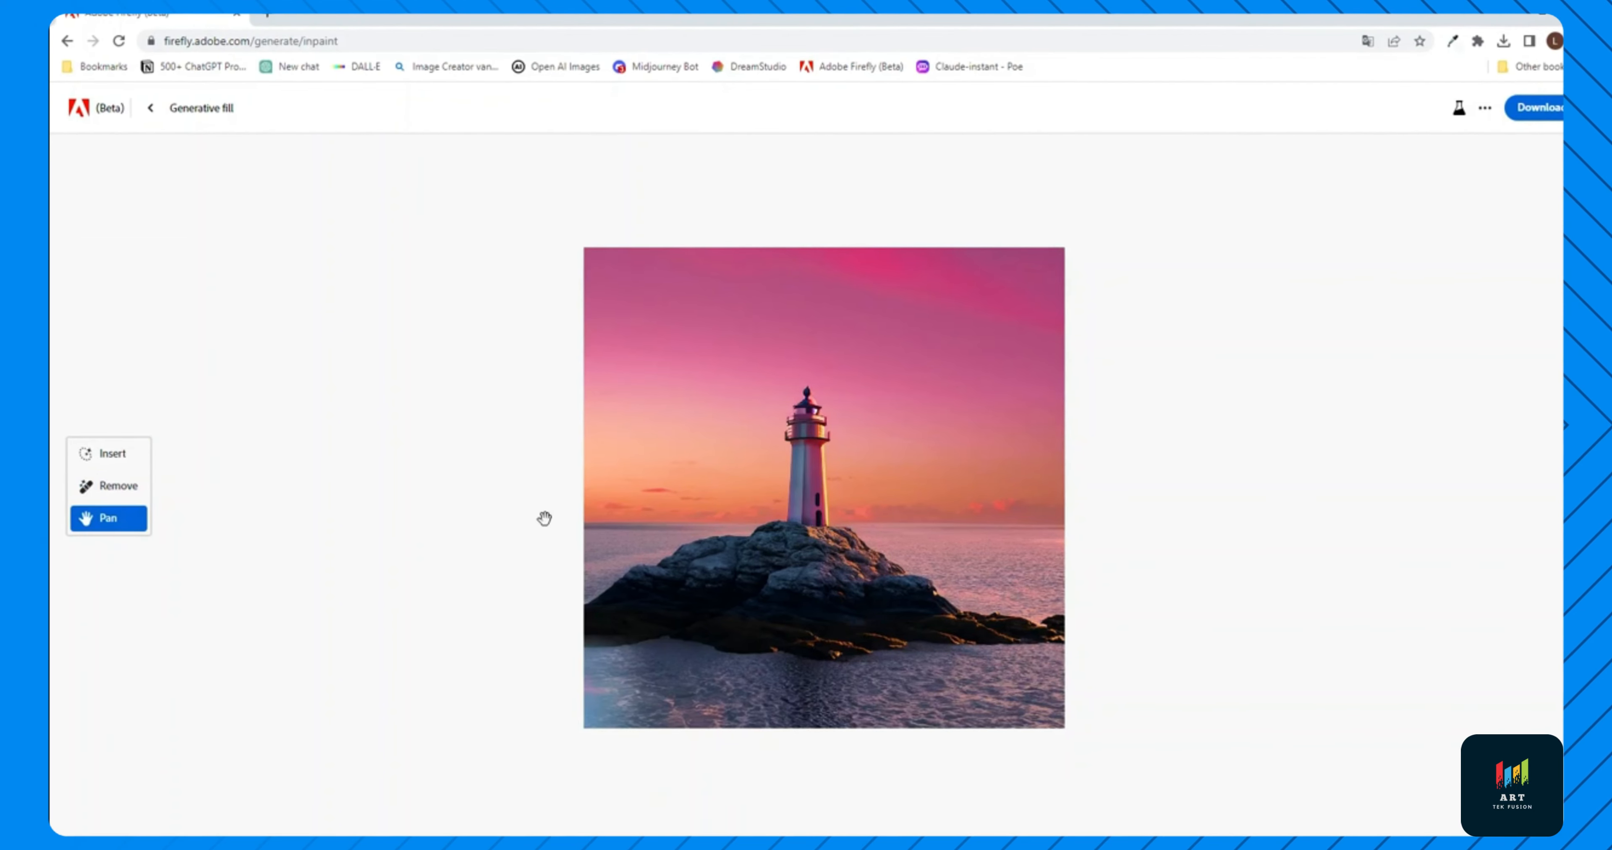
With the Insert brush, mask a rounded patch of sky above and to the left of the lighthouse
left_click_drag(789, 486, 741, 309)
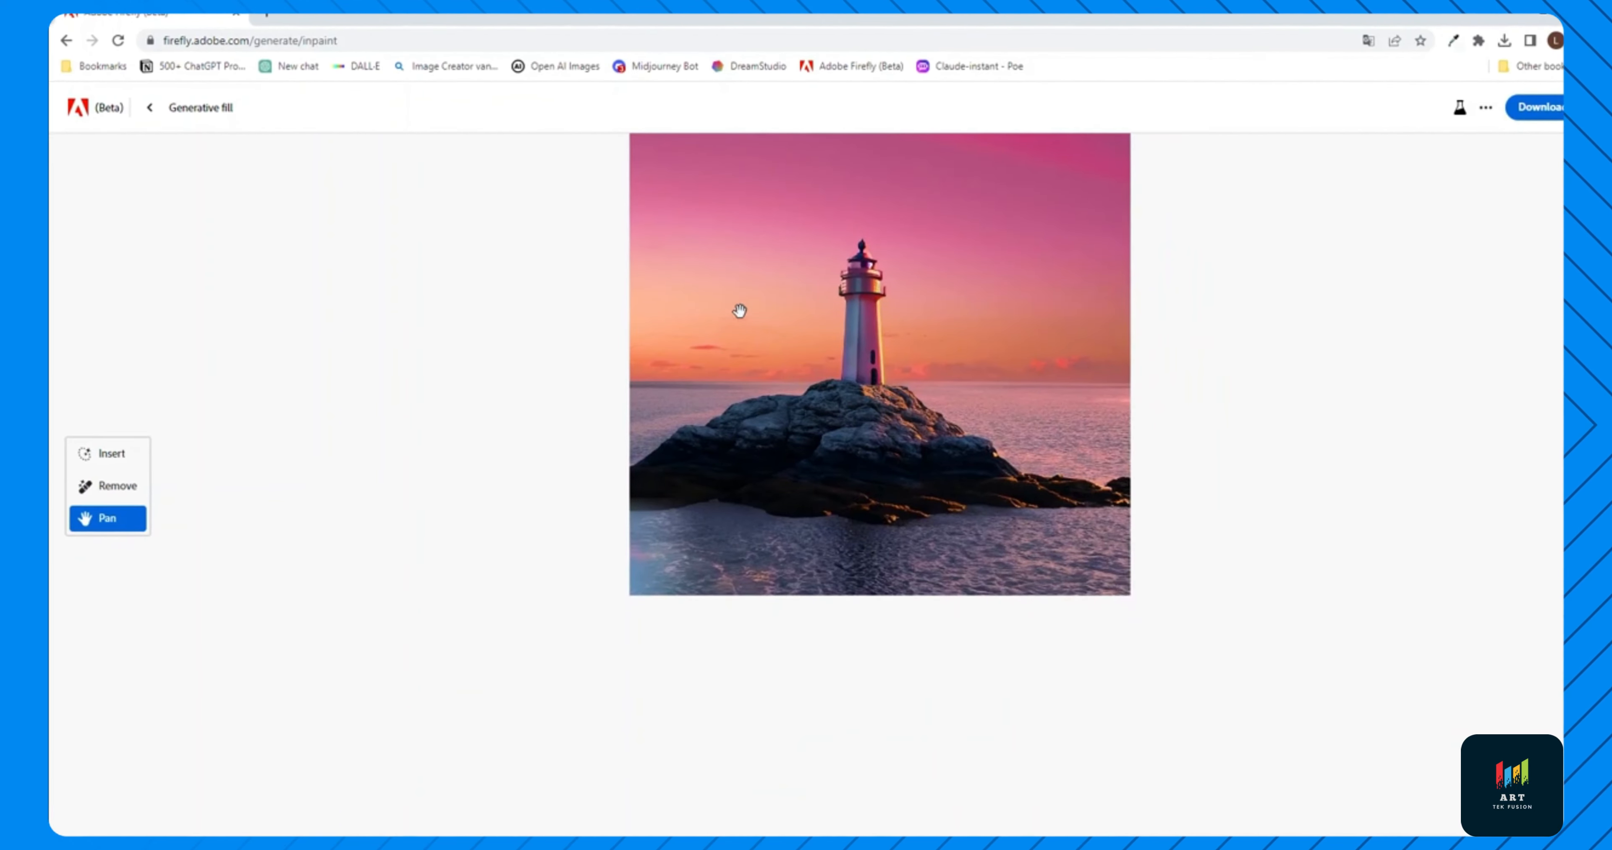
scroll(735, 292, "up", 3)
scroll(735, 292, "up", 4)
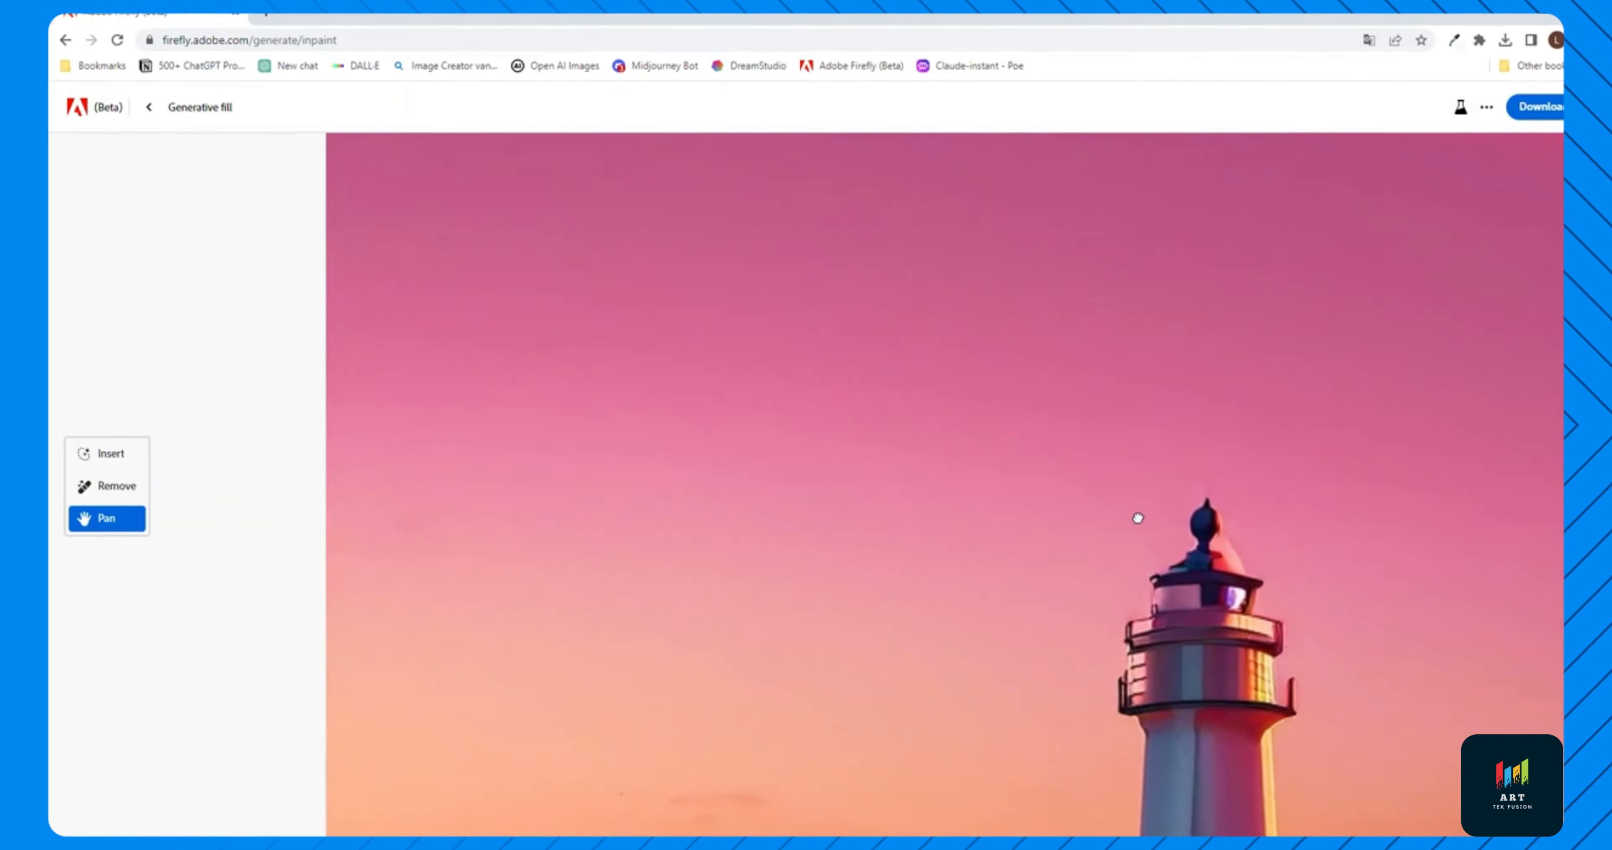
left_click_drag(1138, 521, 731, 295)
left_click_drag(1193, 761, 1037, 303)
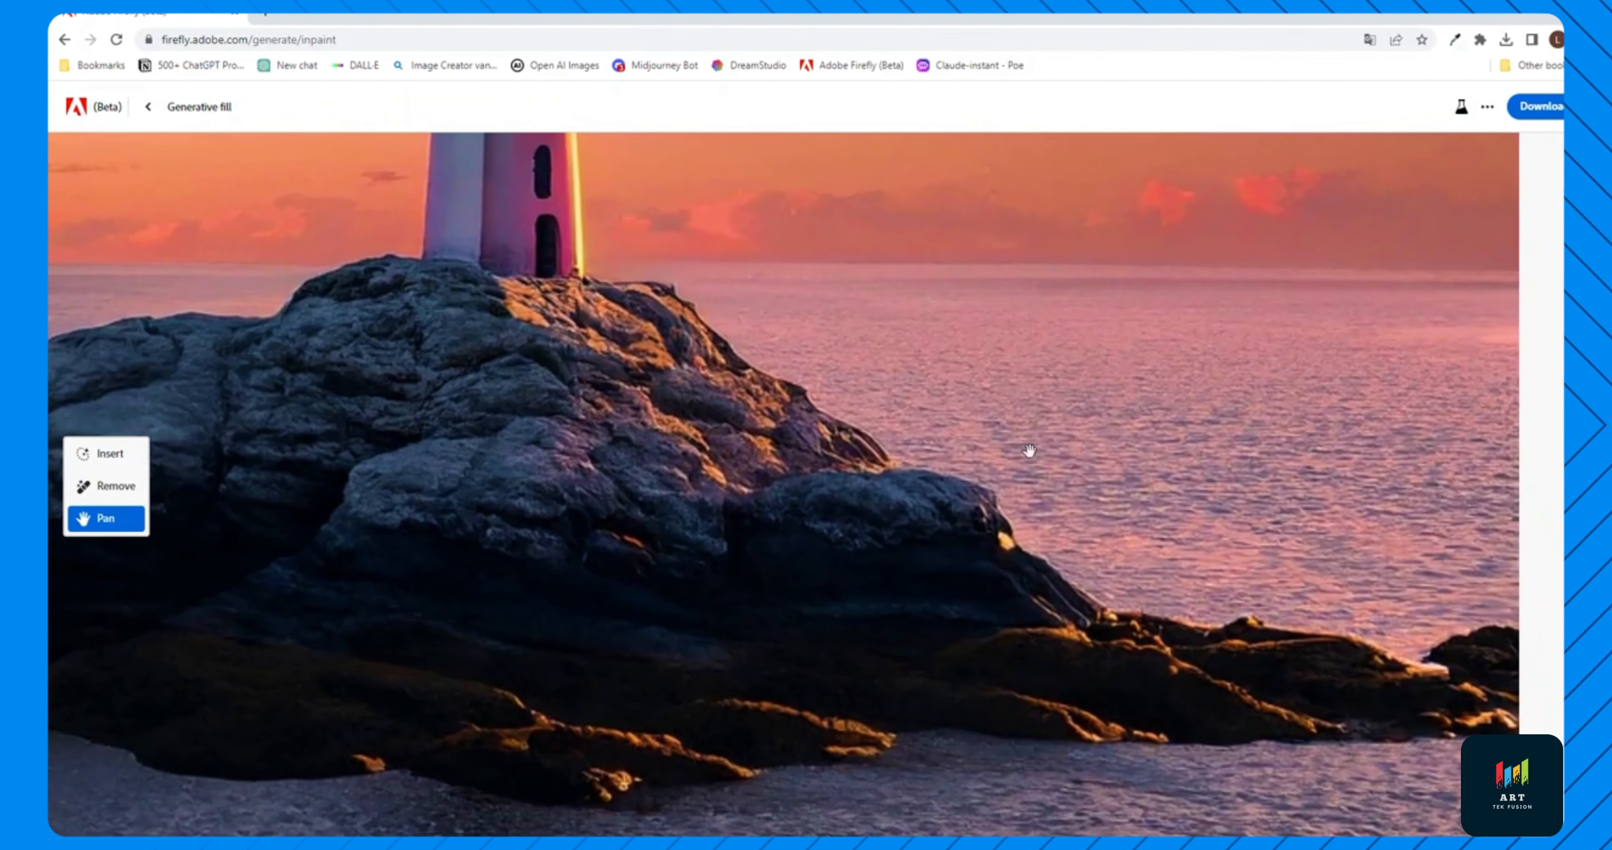
left_click_drag(752, 540, 639, 730)
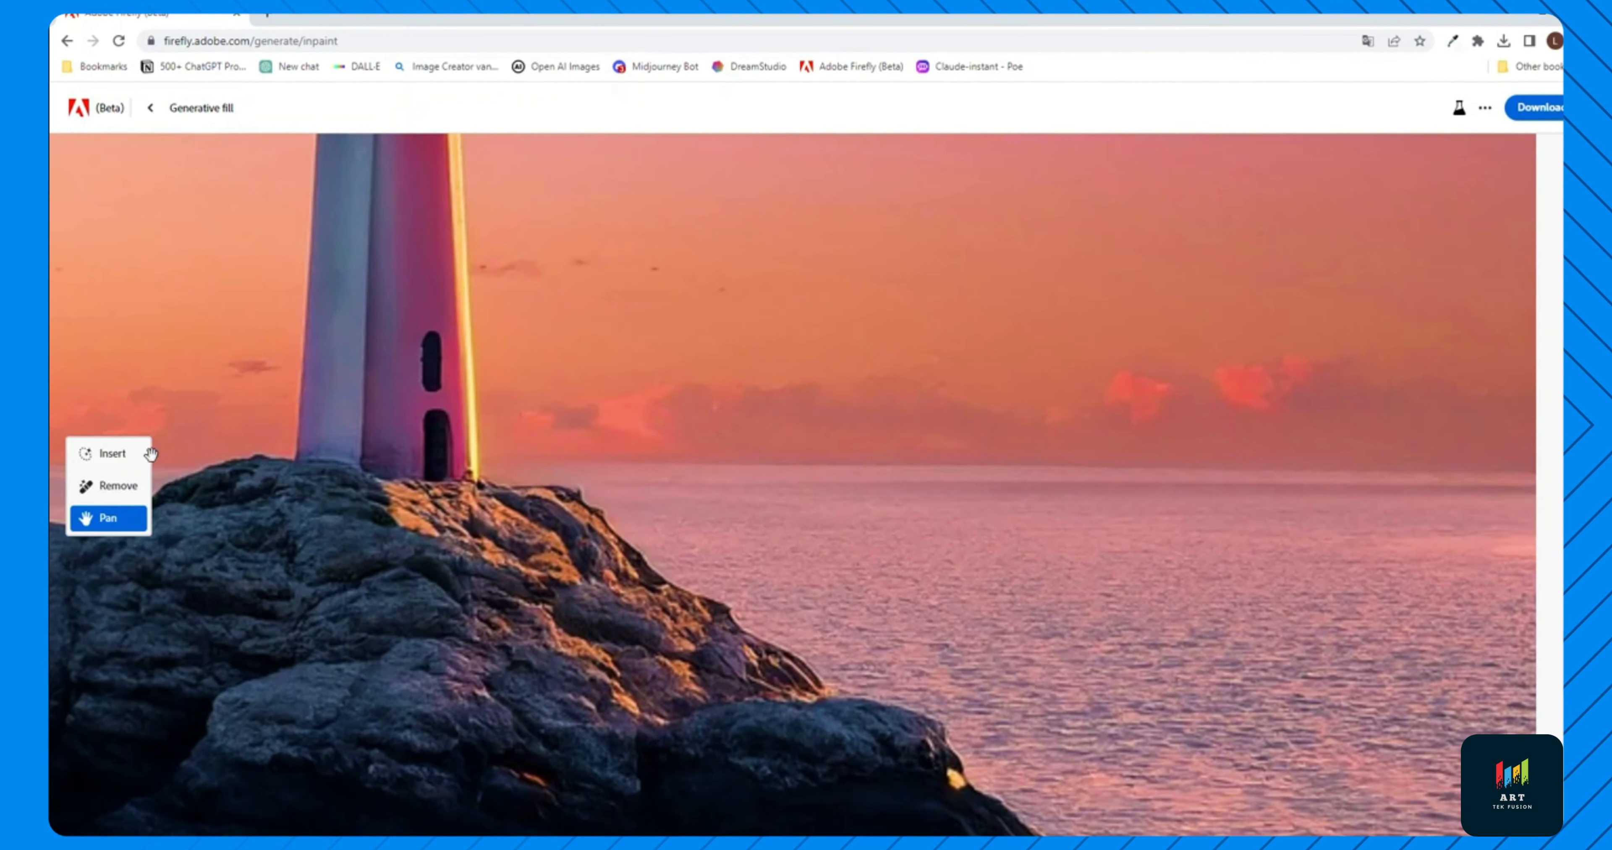
left_click(115, 455)
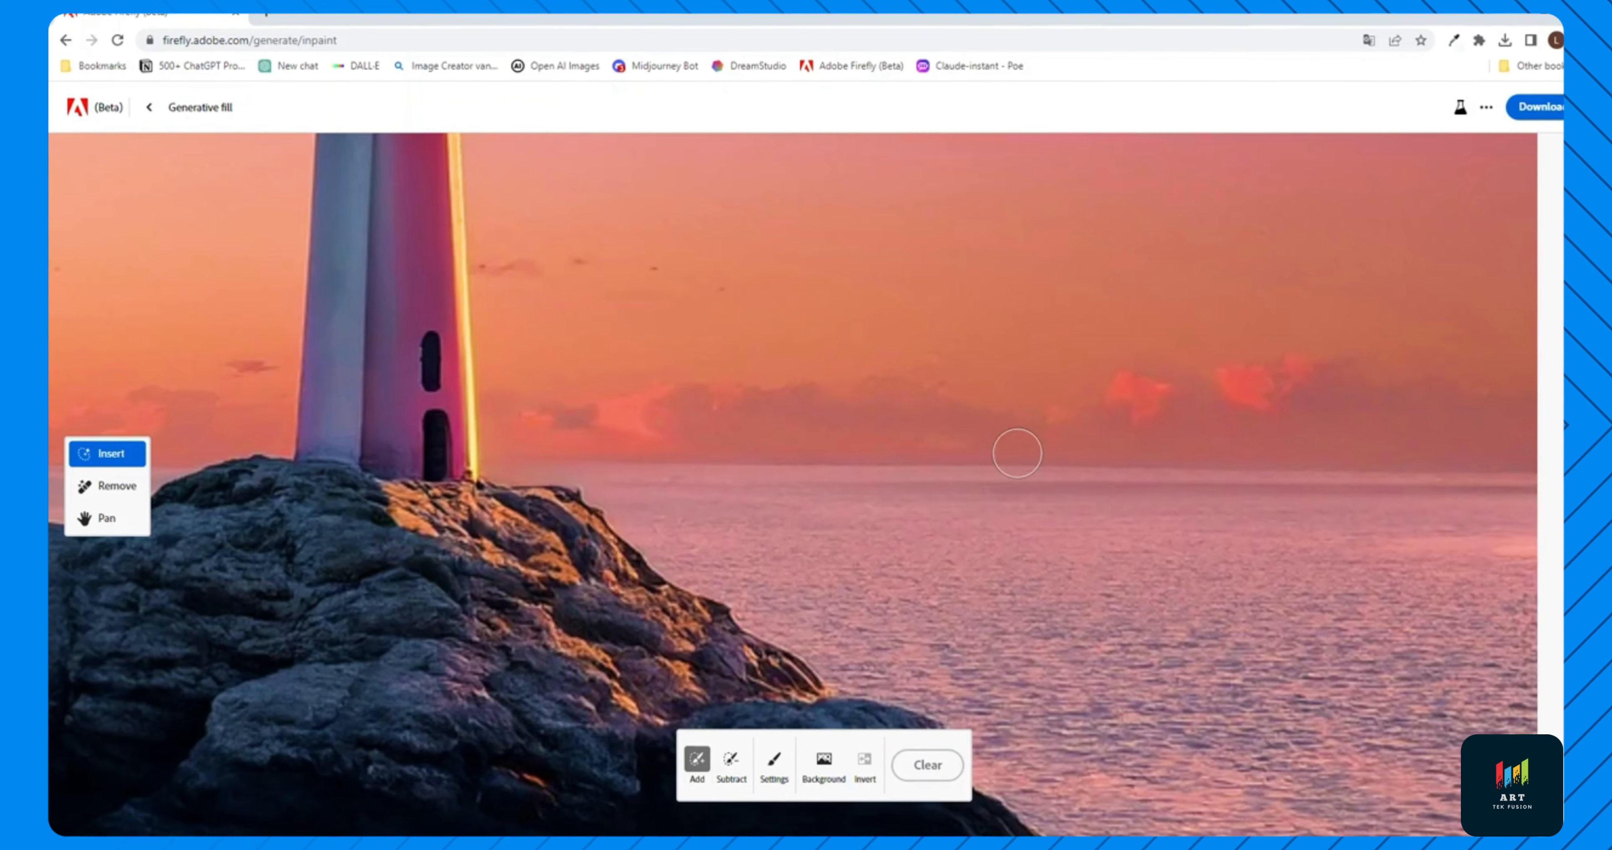
scroll(1040, 409, "down", 6)
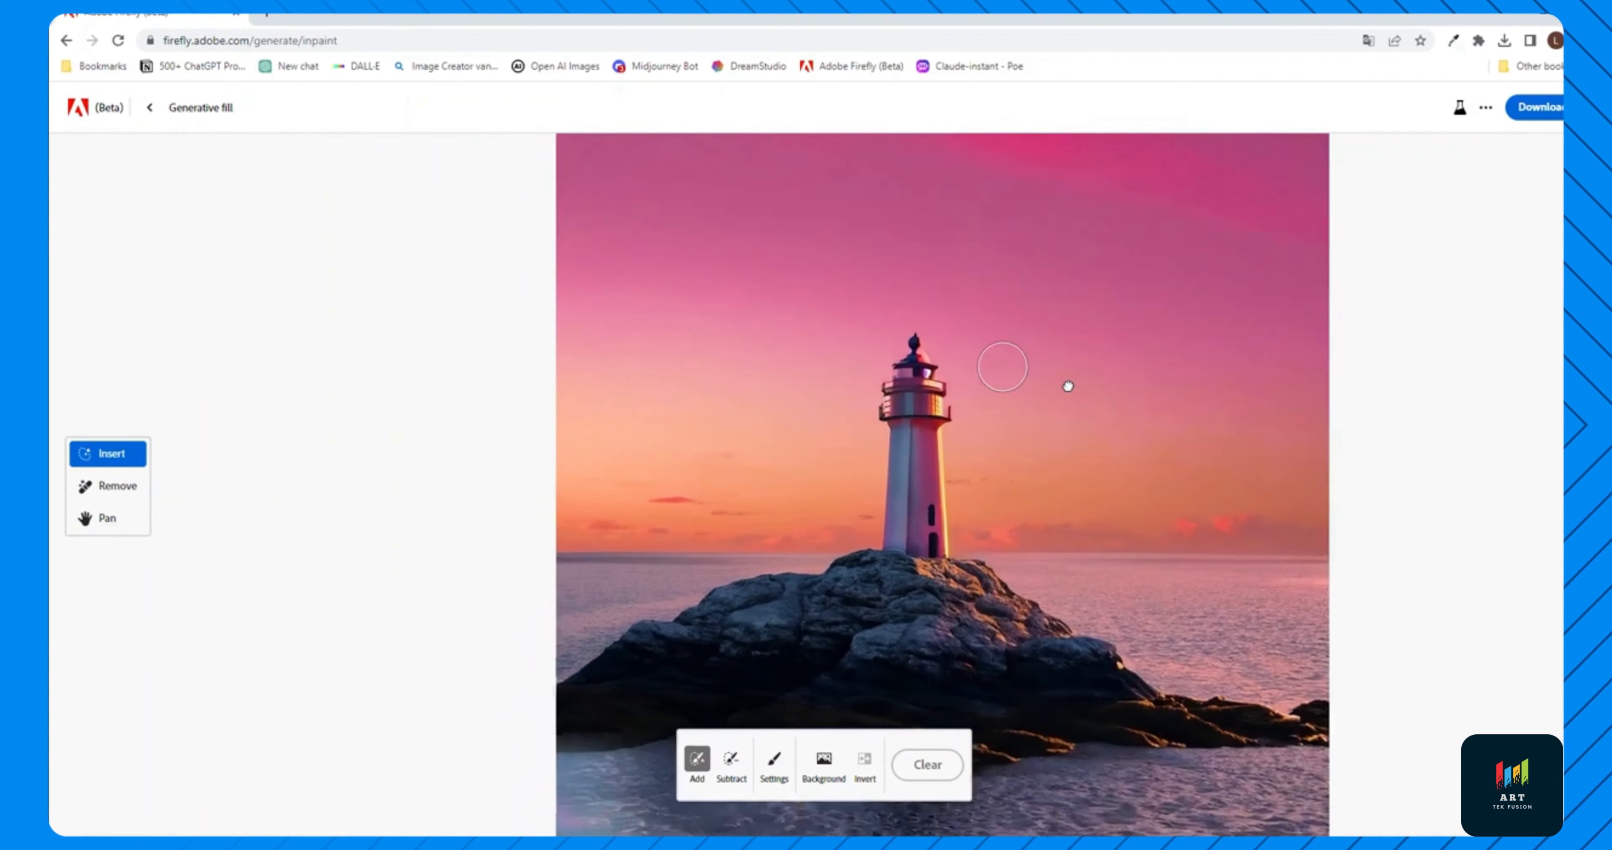
mouse_move(1068, 386)
left_mouse_down()
mouse_move(942, 395)
mouse_move(881, 485)
left_mouse_up()
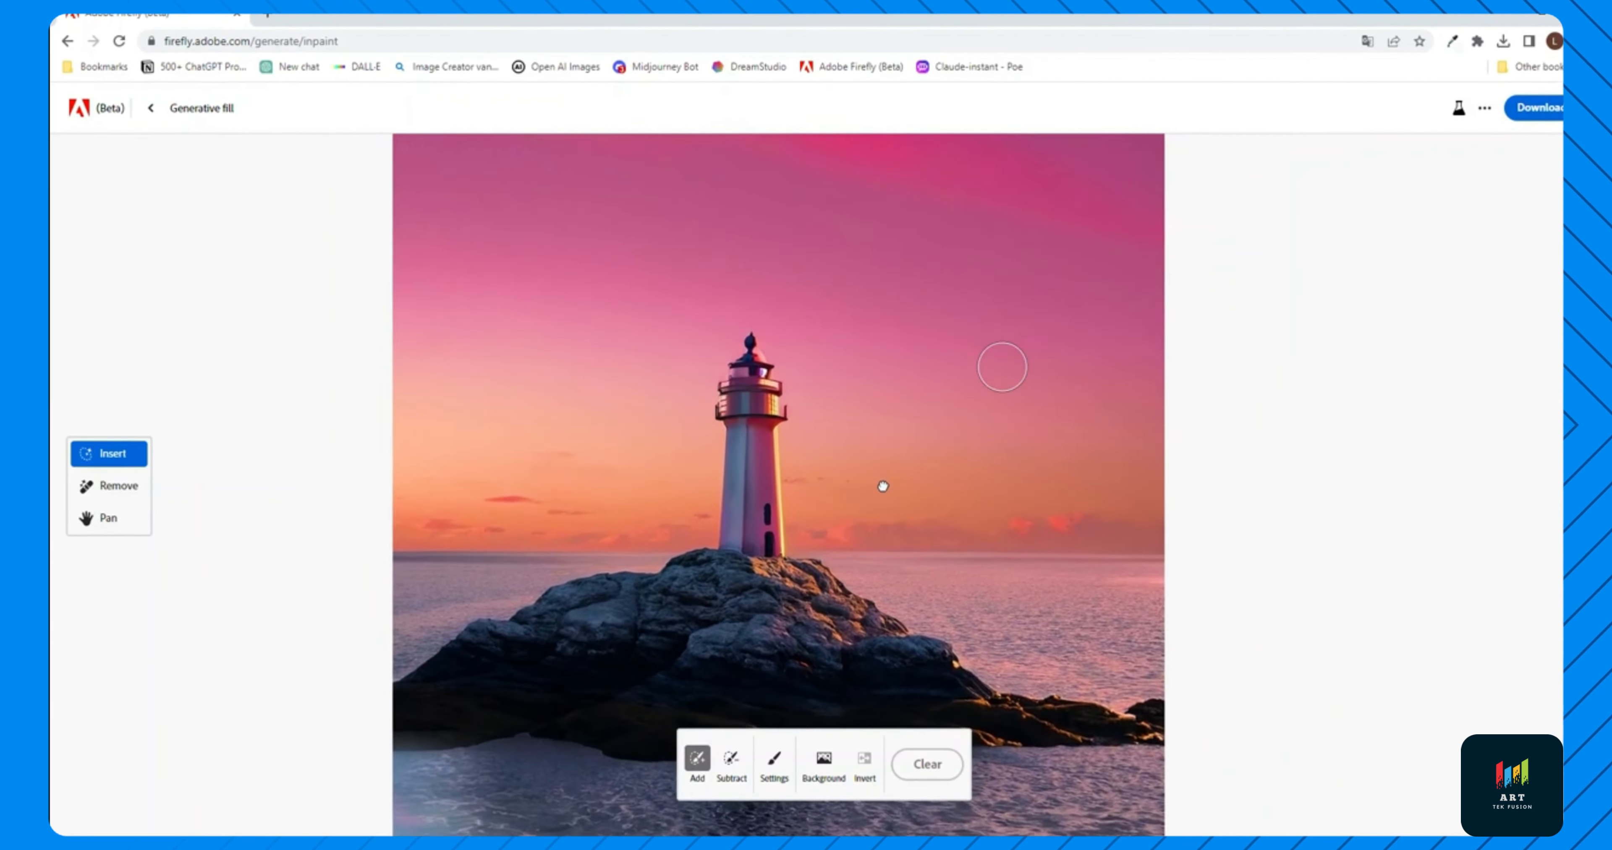
scroll(882, 486, "up", 1)
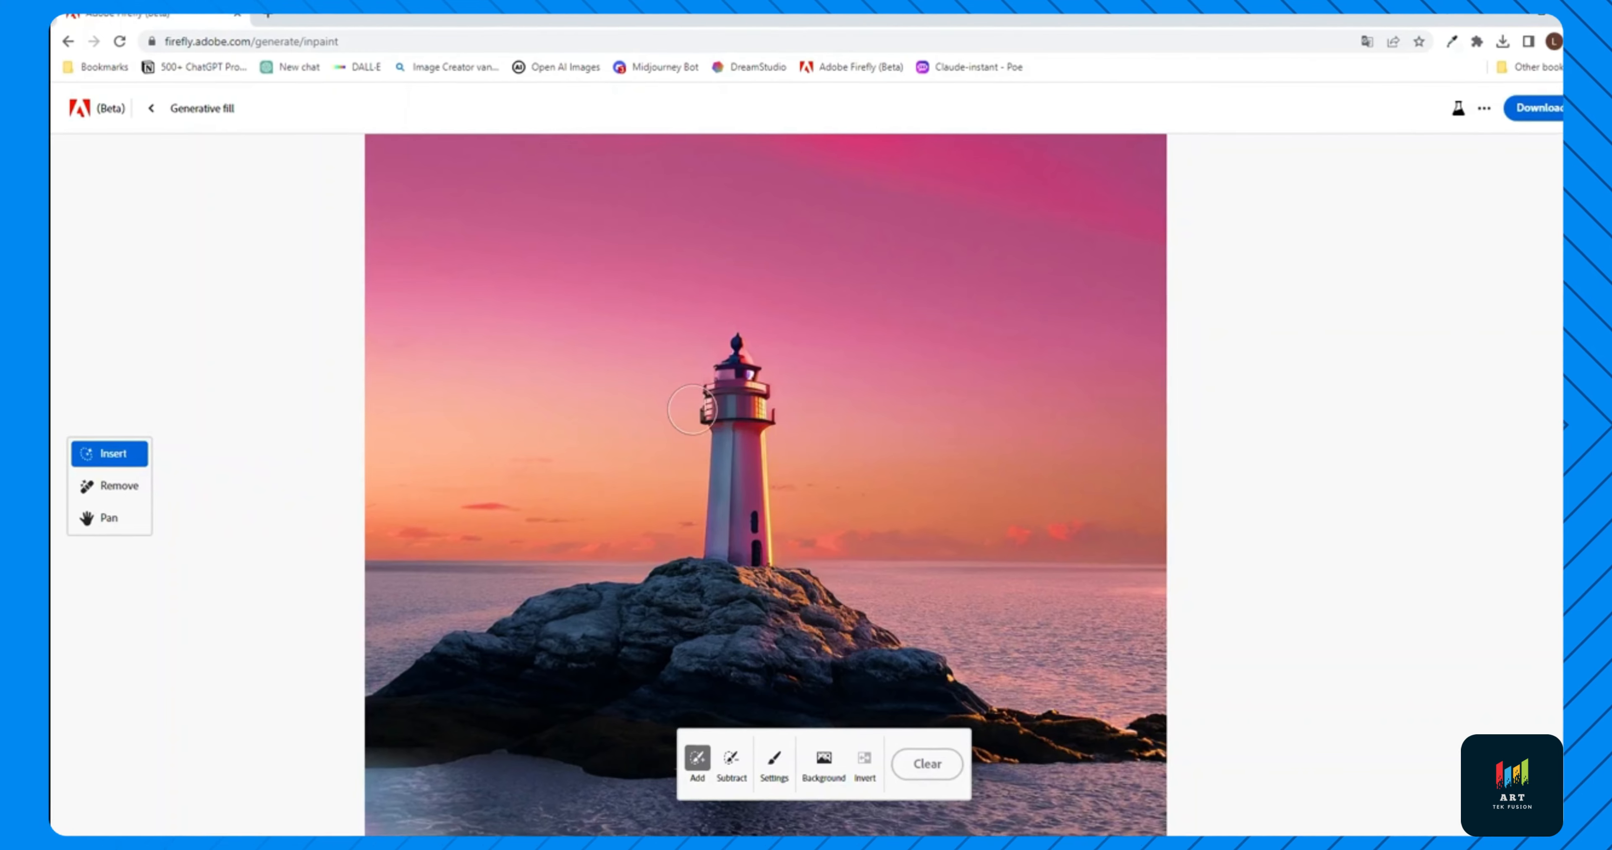
mouse_move(593, 197)
left_mouse_down()
mouse_move(517, 269)
mouse_move(561, 220)
mouse_move(550, 252)
left_mouse_up()
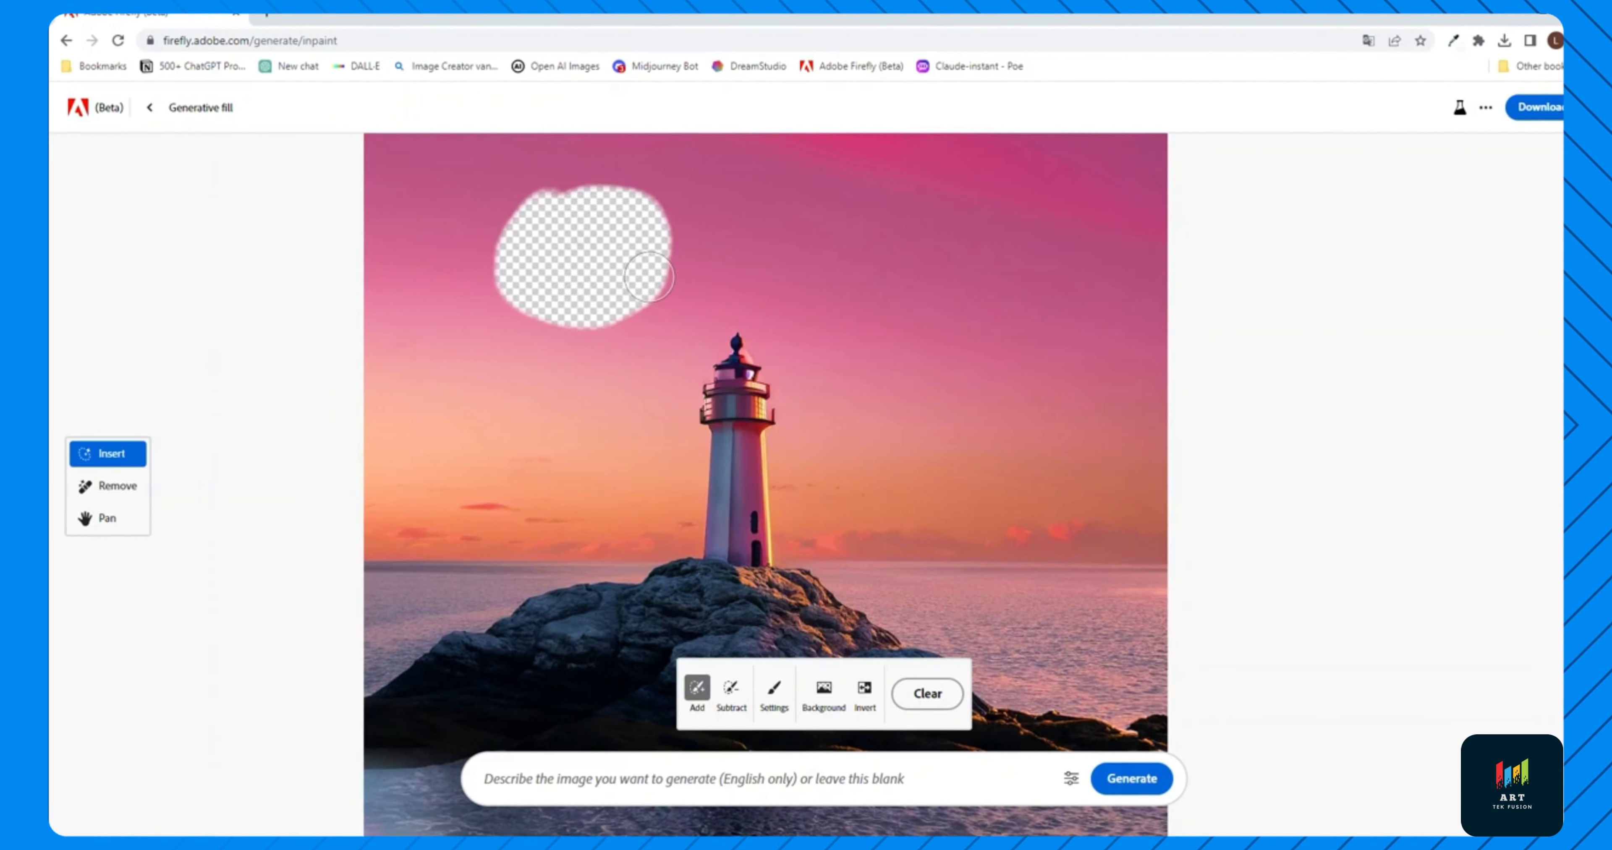
Fill the masked patch of sky using the prompt "space ship"
mouse_move(547, 774)
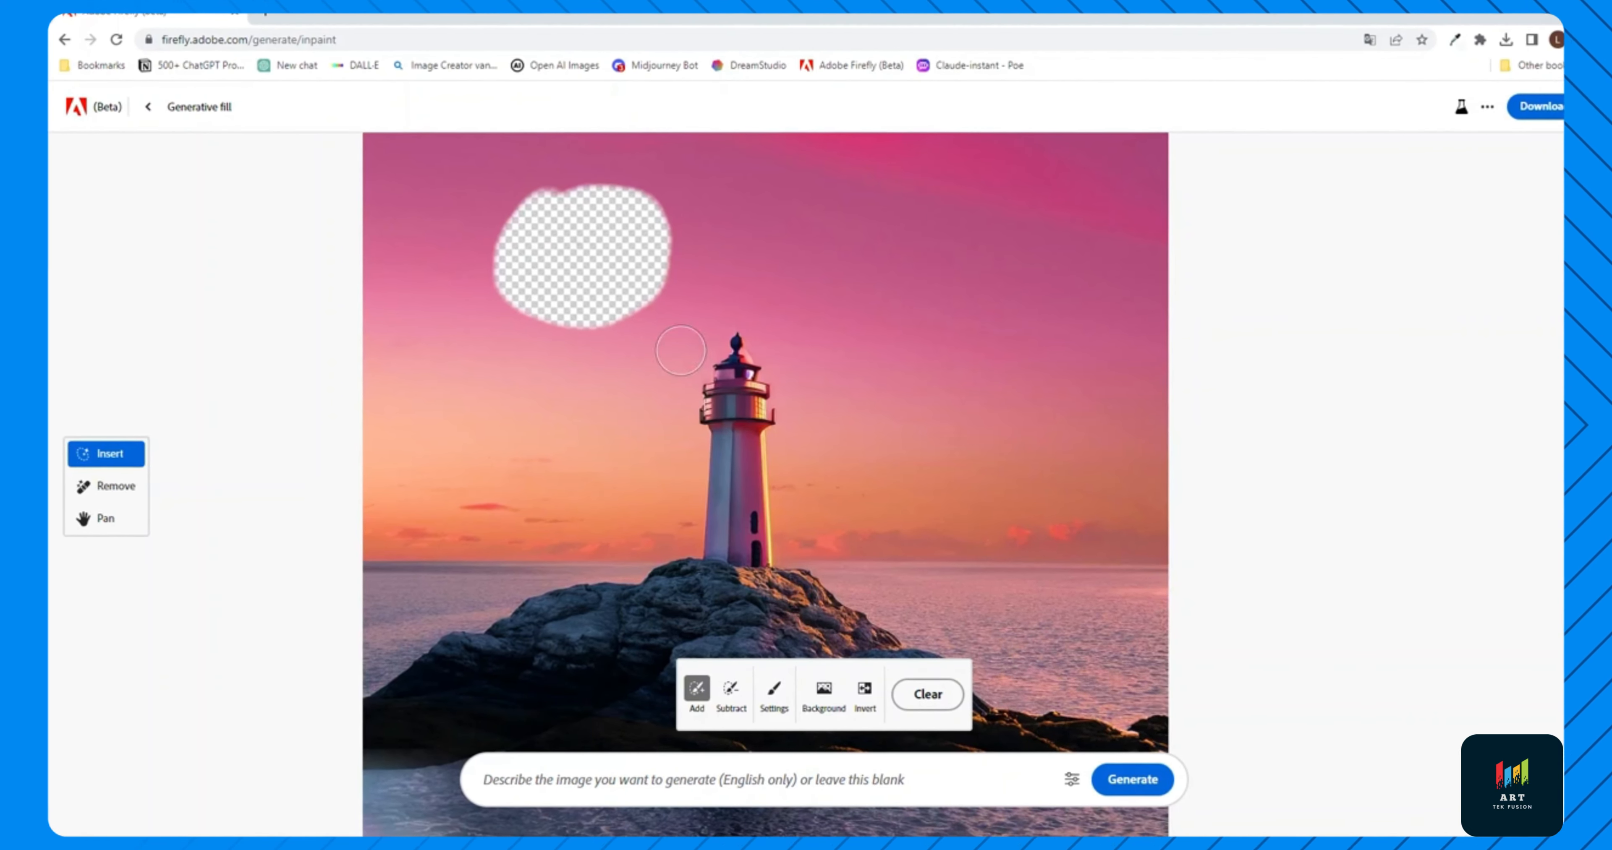
left_click(583, 775)
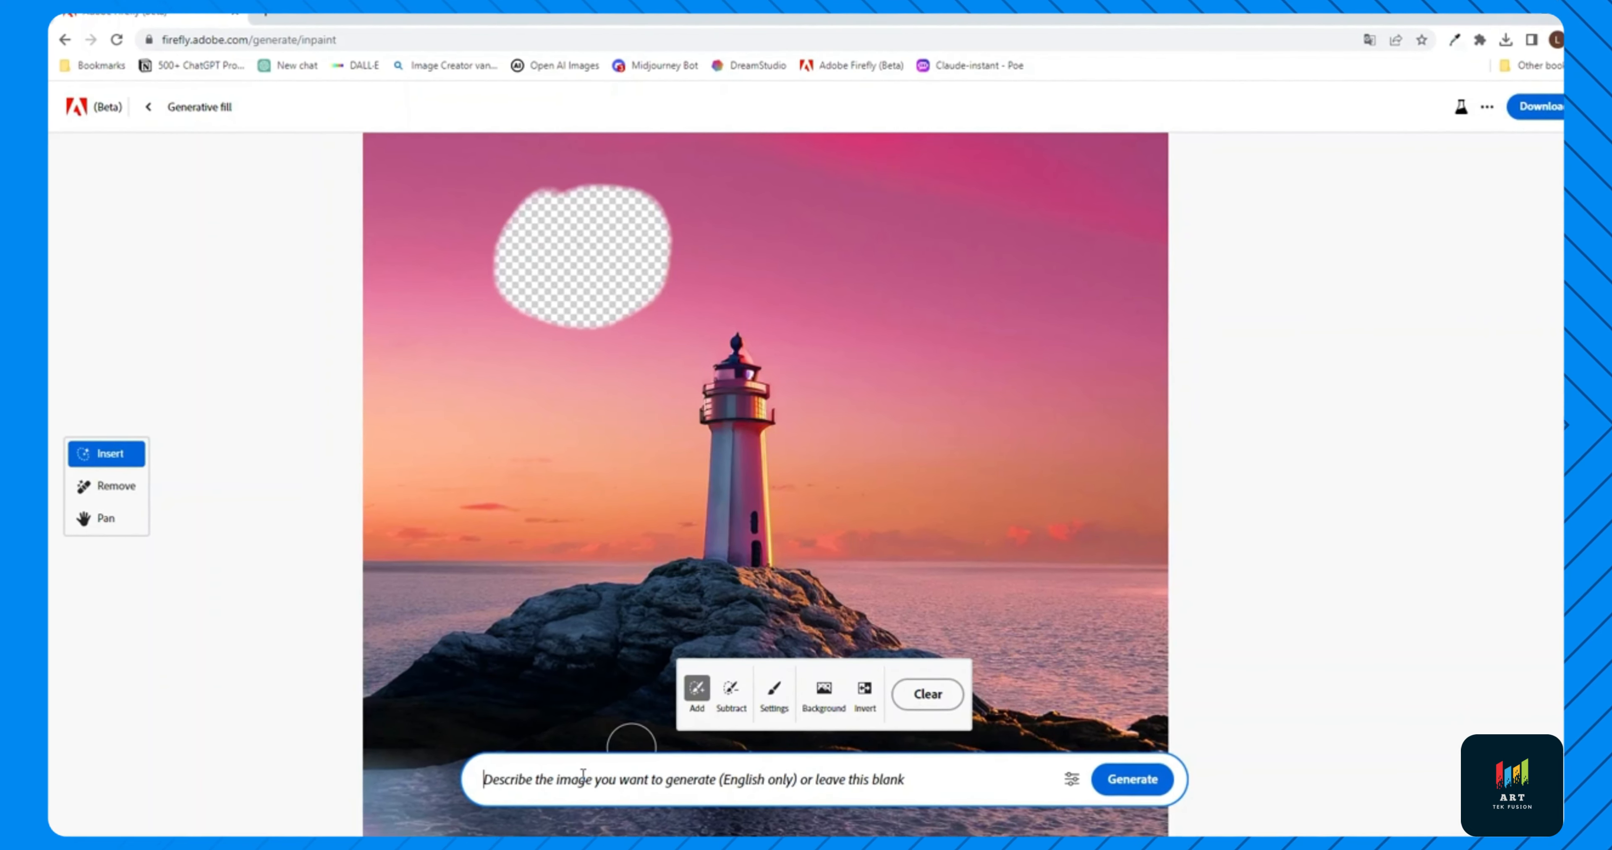
type("space ship")
key("Return")
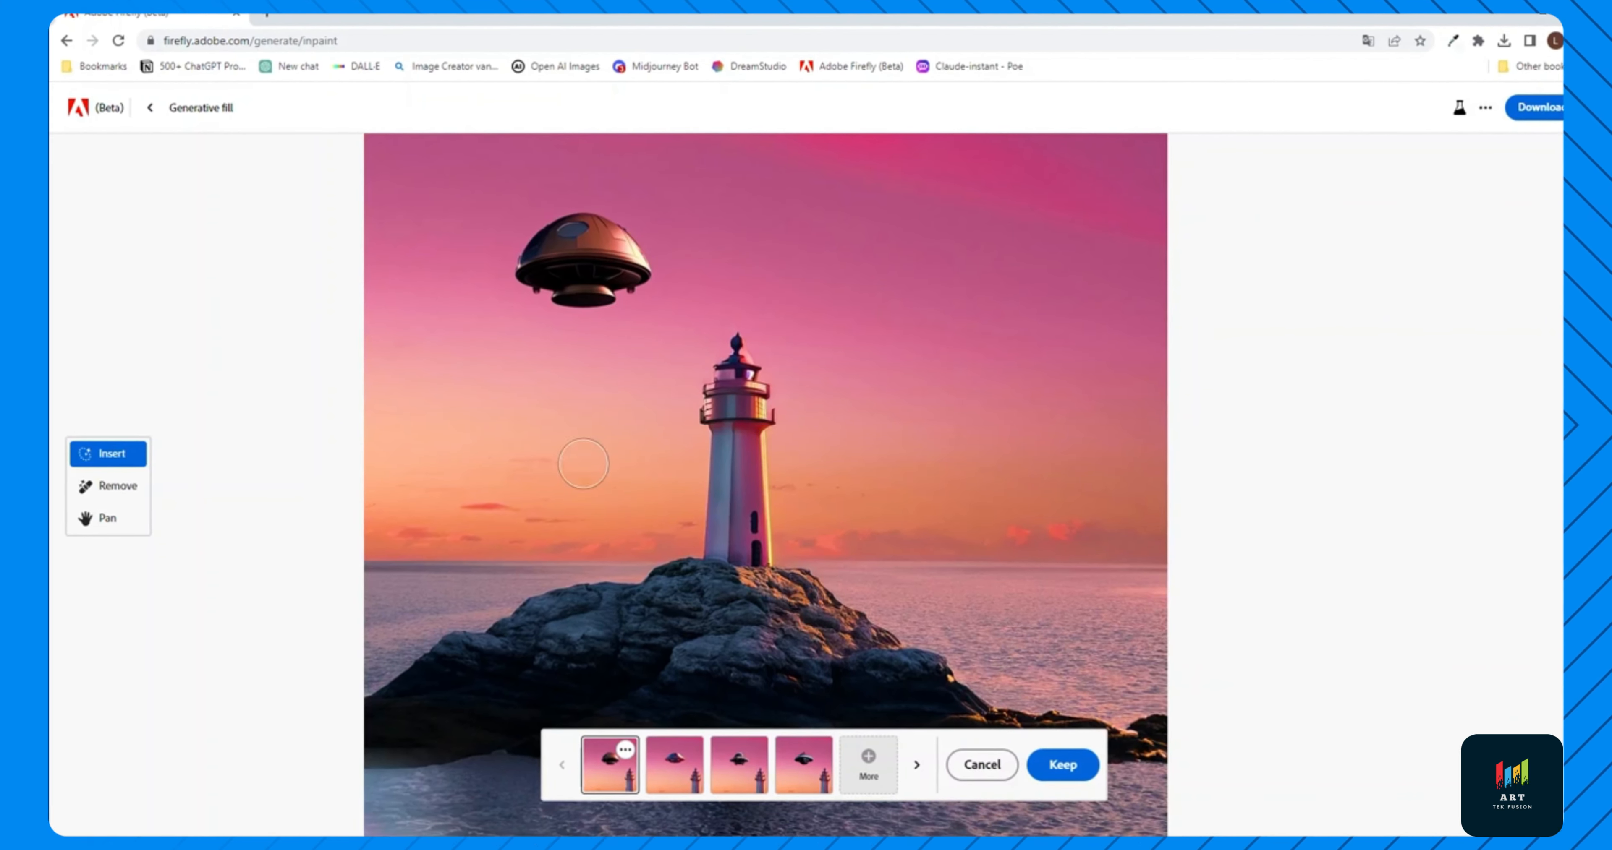
Compare the generated spaceship variations and keep the second one
left_click(698, 769)
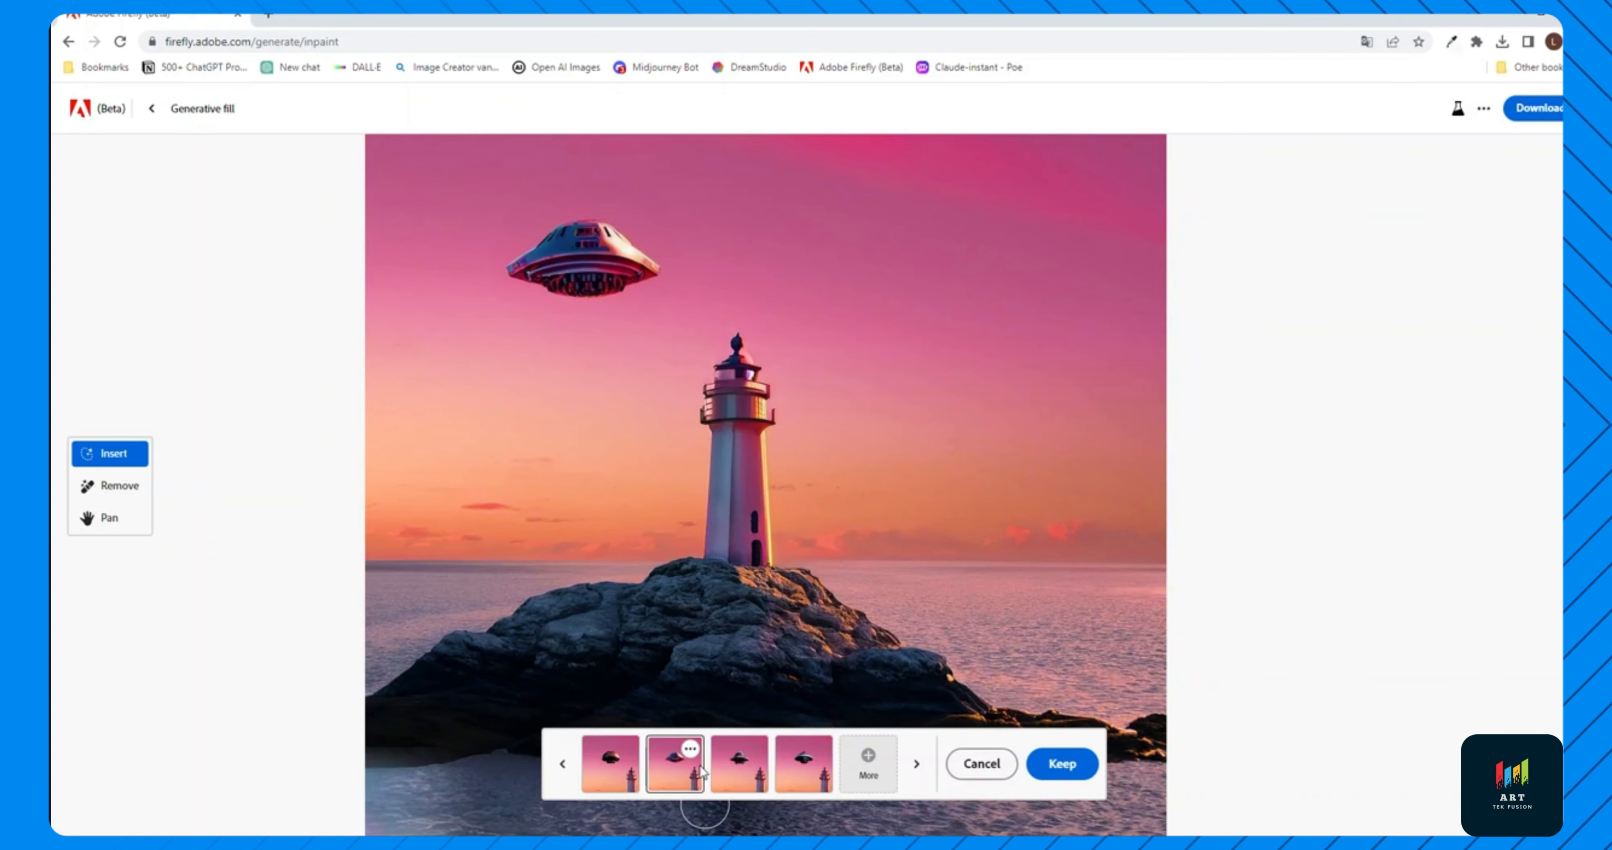
left_click(759, 769)
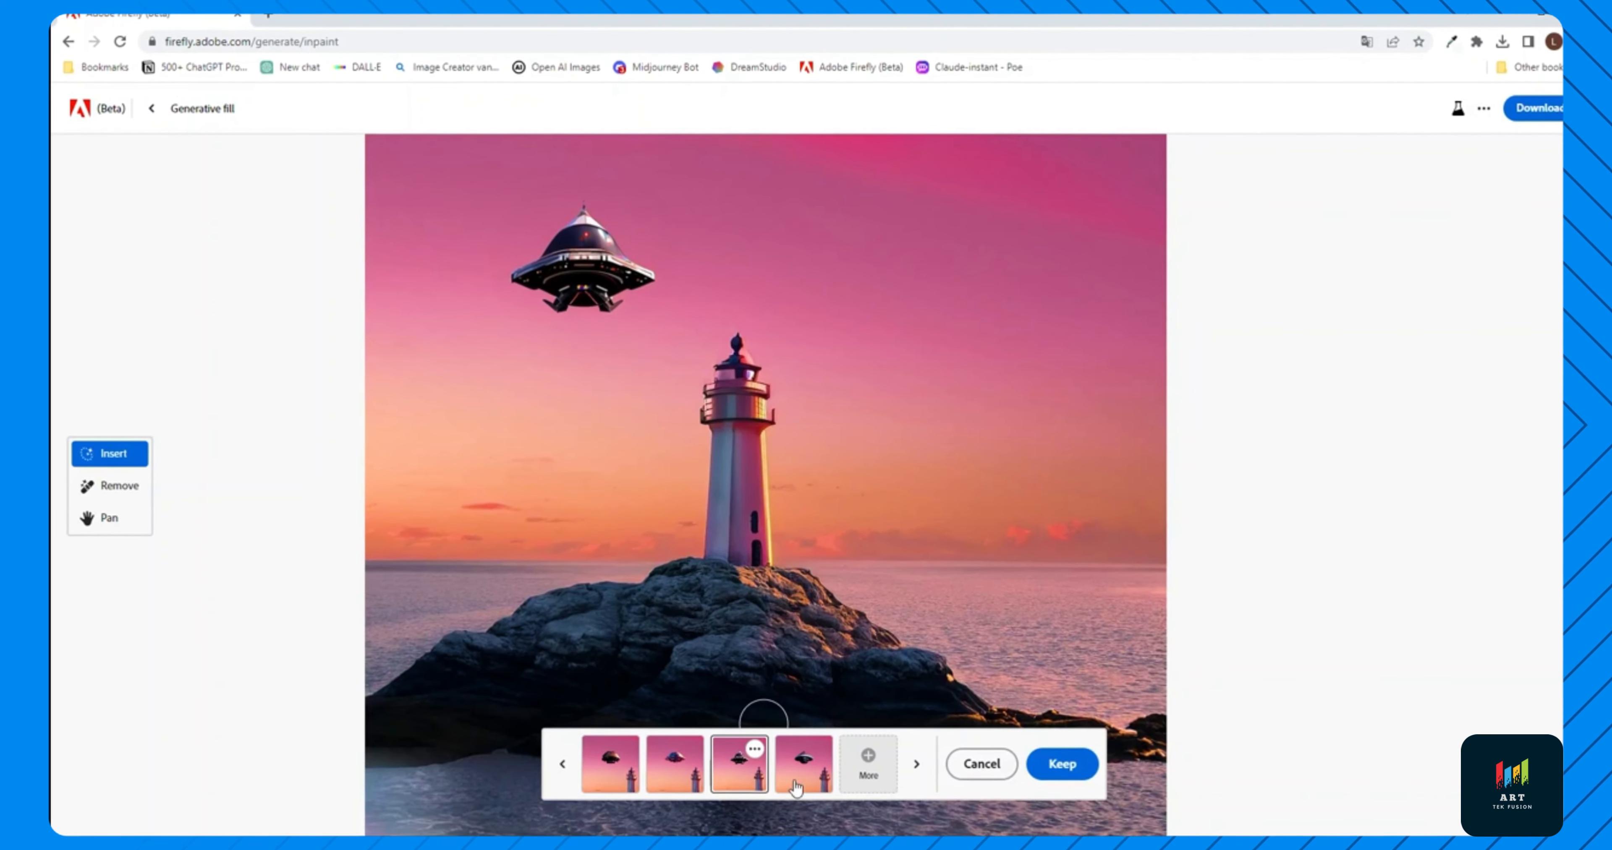
left_click(686, 769)
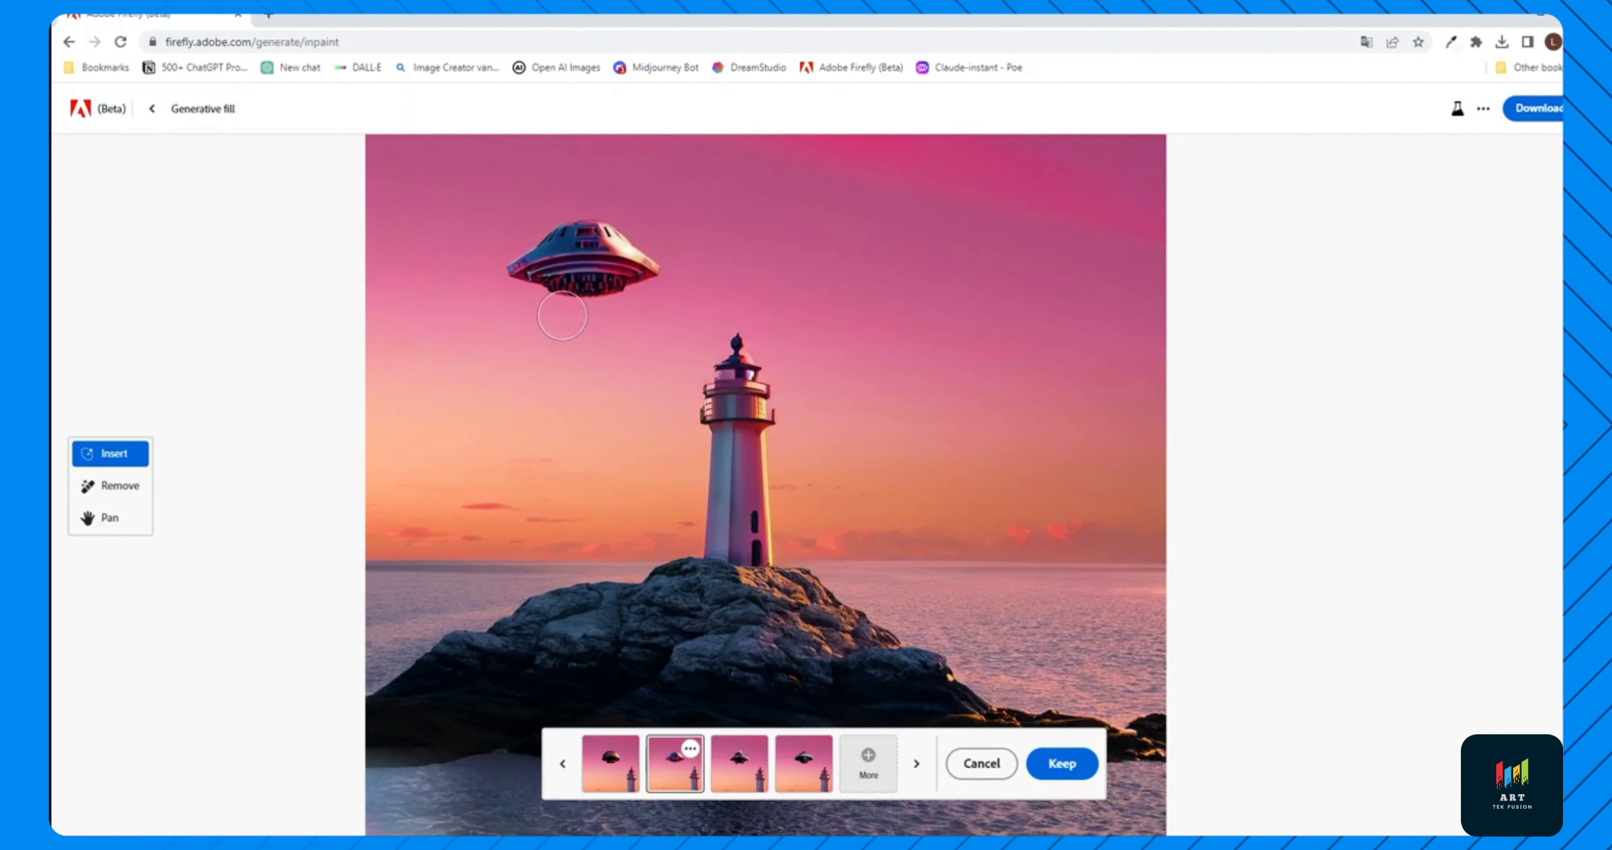
scroll(571, 232, "up", 3)
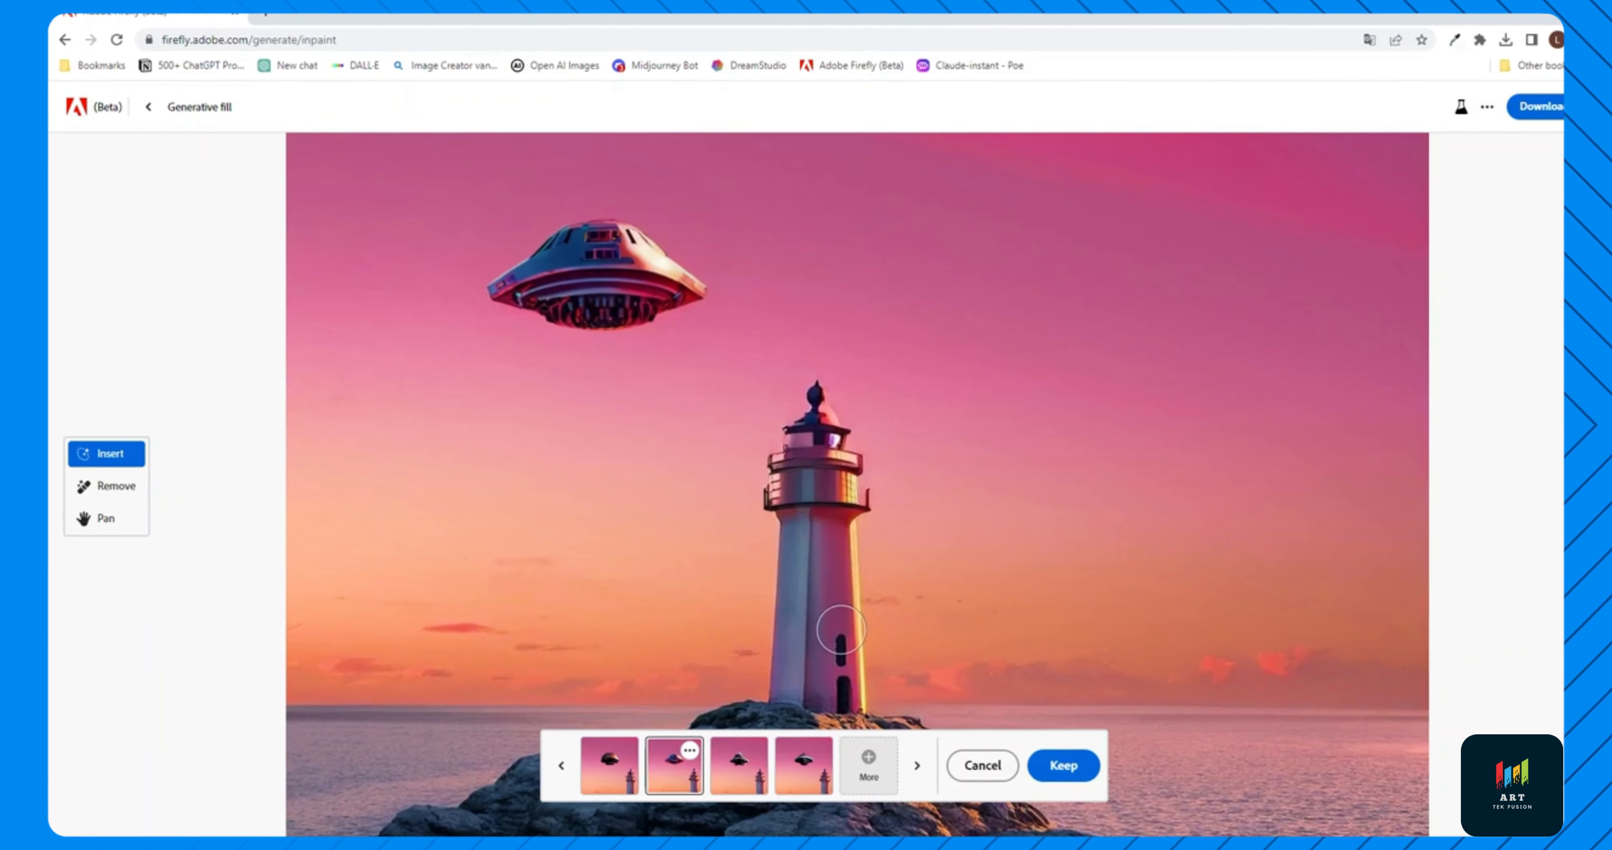
left_click(738, 763)
left_click(798, 774)
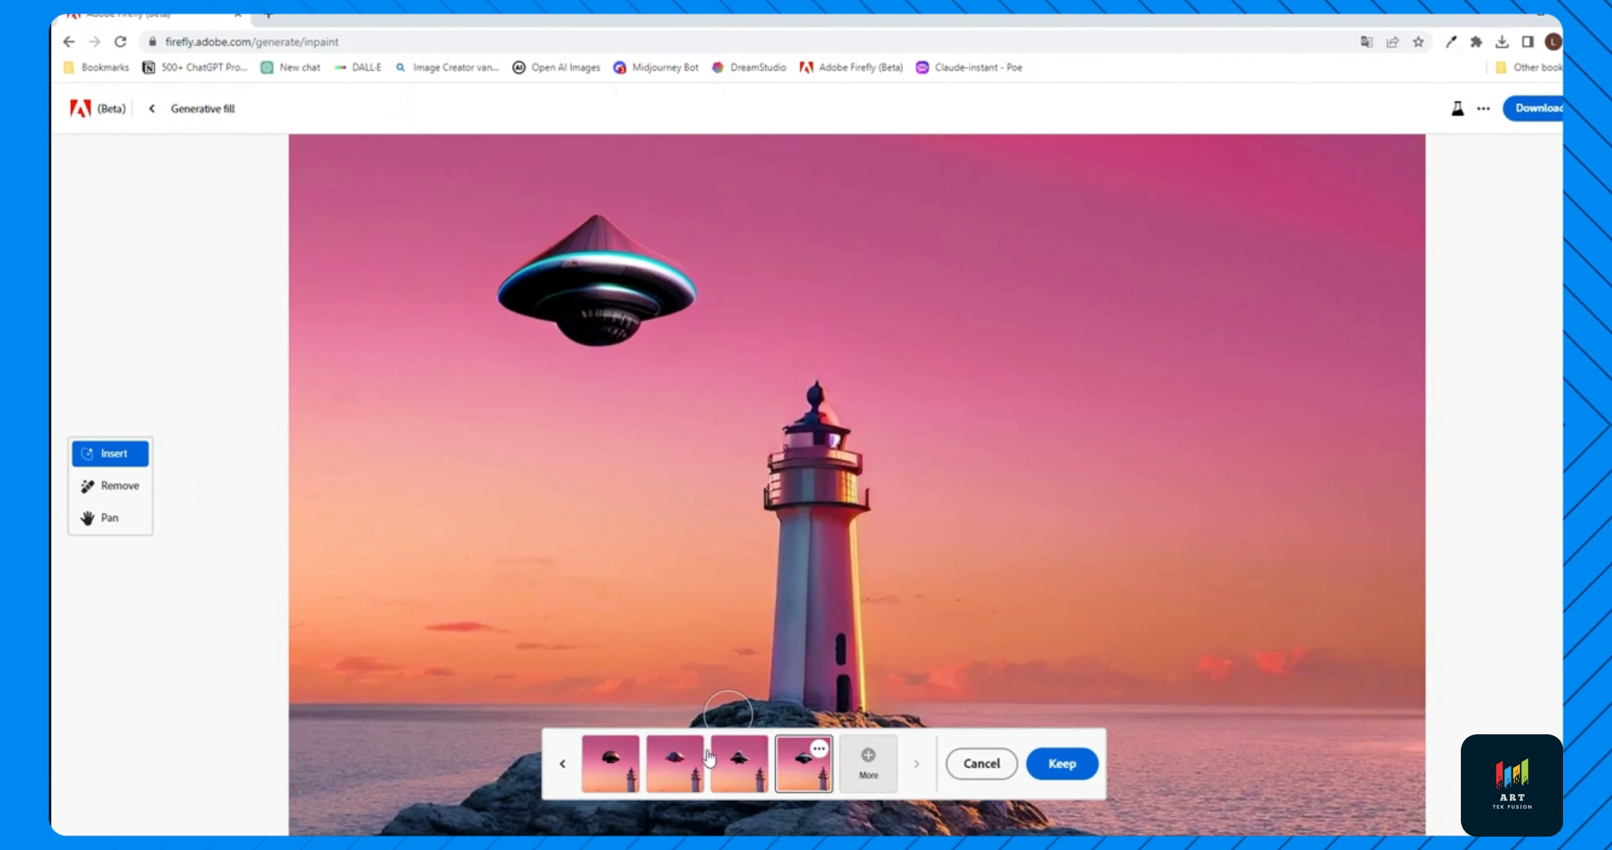
left_click(681, 763)
scroll(705, 567, "down", 2)
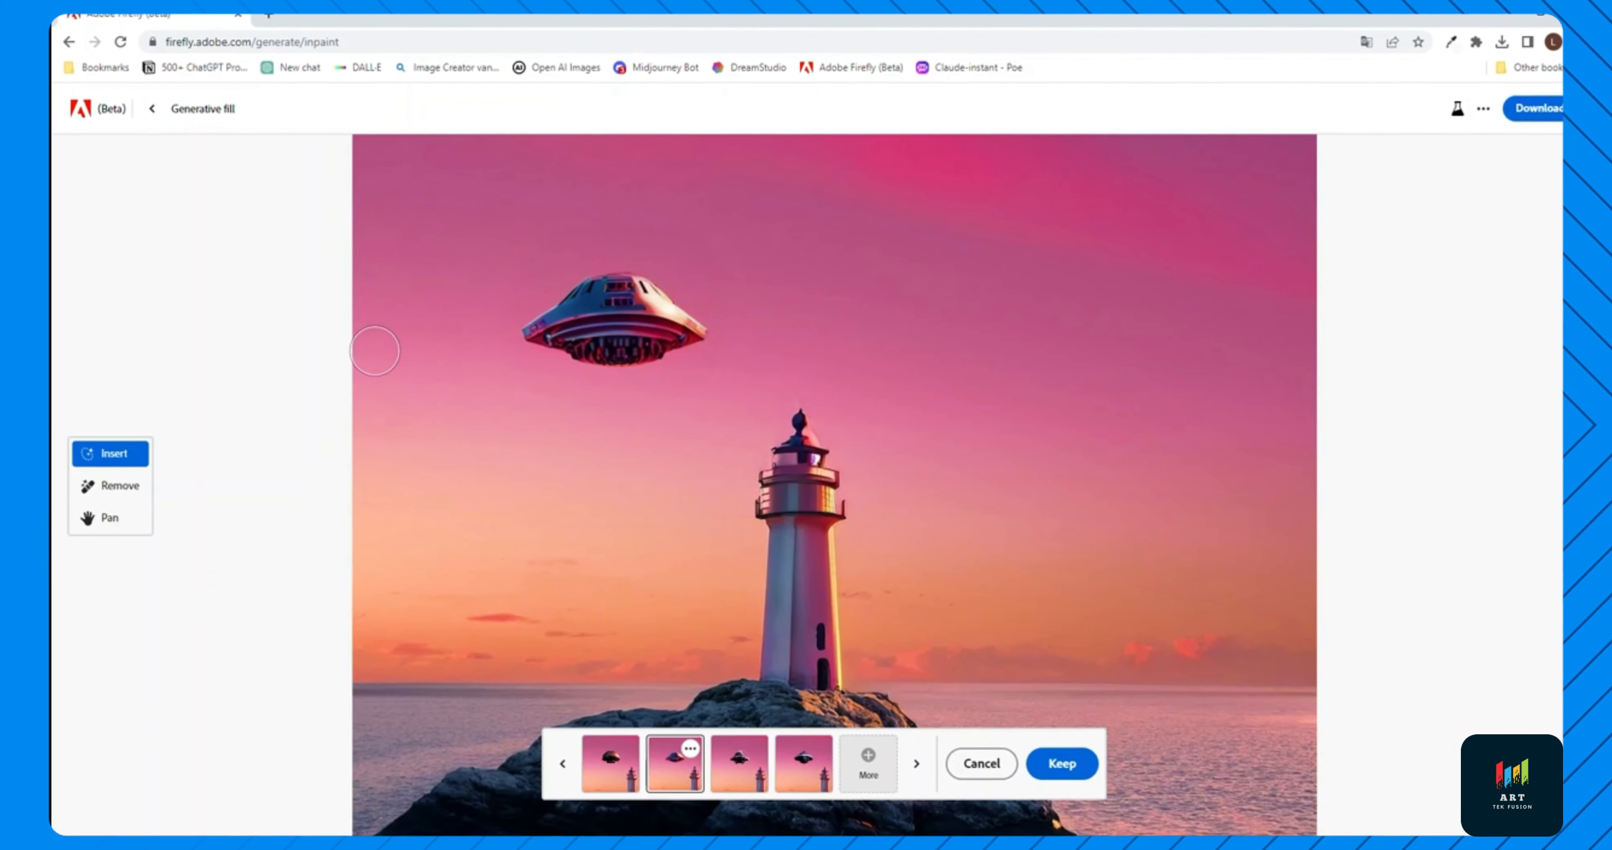
left_click(1062, 766)
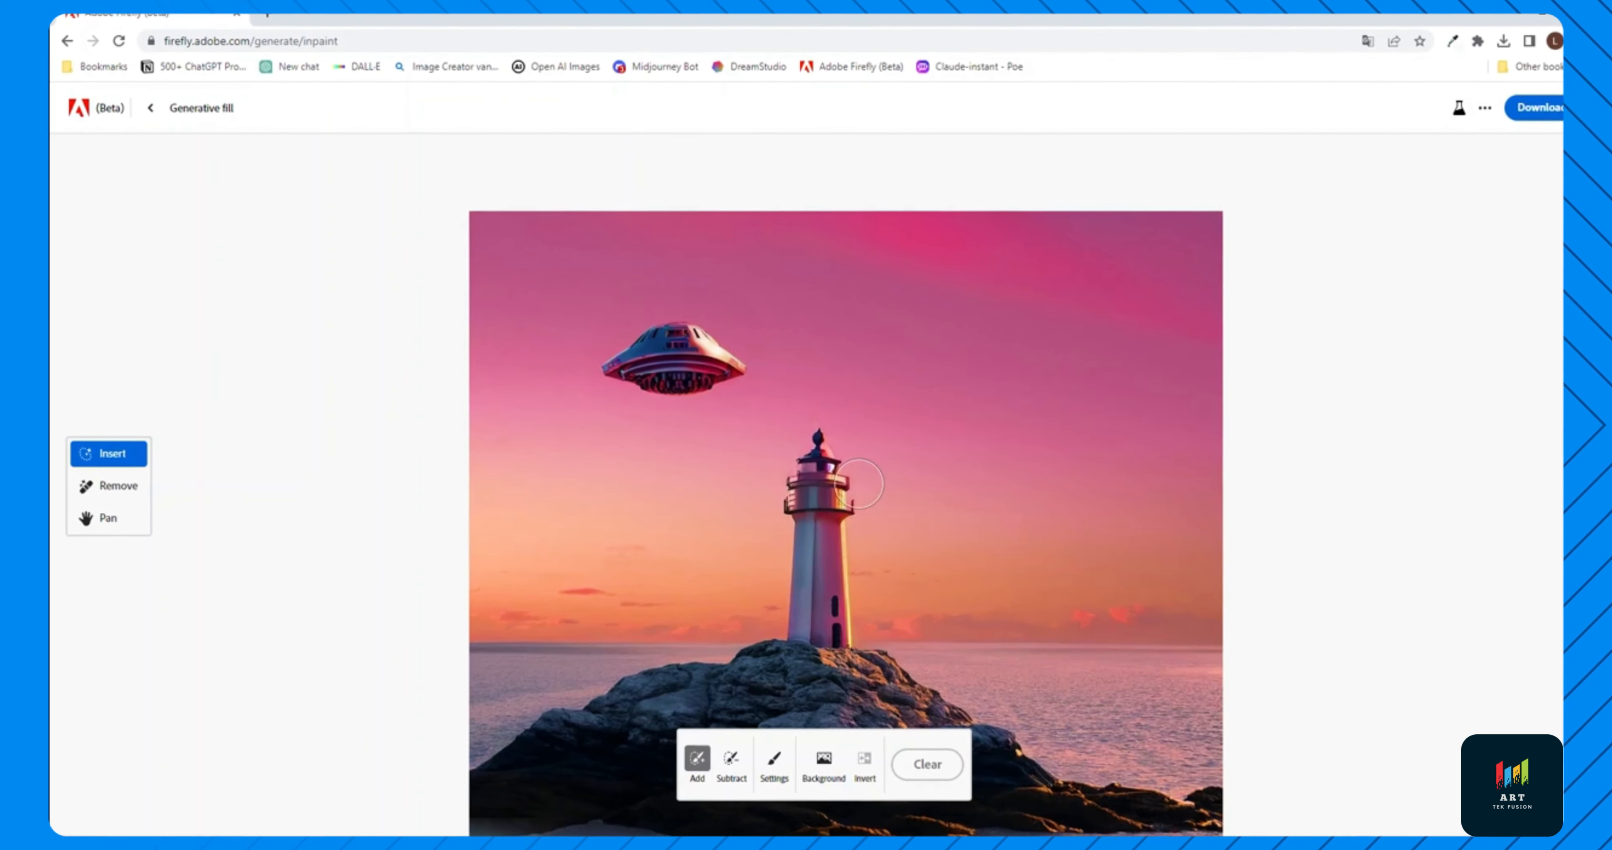
Brush an insert mask over the sea and sky to the right of the lighthouse and start its prompt
left_click_drag(981, 553, 921, 428)
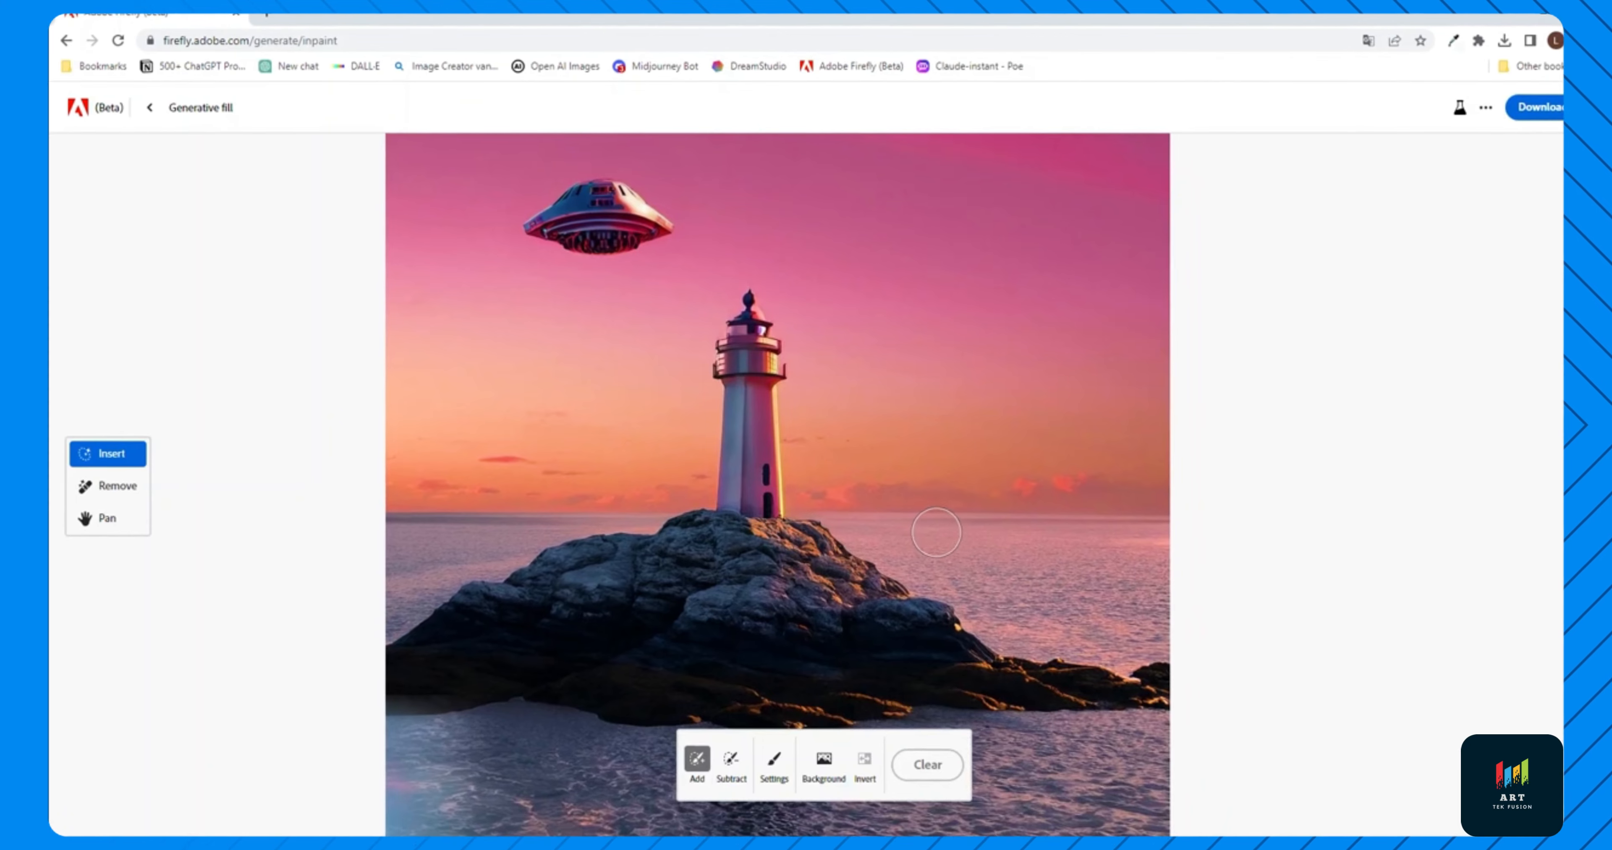
mouse_move(936, 528)
left_mouse_down()
mouse_move(1030, 576)
mouse_move(1110, 568)
mouse_move(1149, 545)
mouse_move(1149, 516)
mouse_move(985, 529)
mouse_move(1055, 541)
mouse_move(1043, 399)
mouse_move(928, 518)
mouse_move(1042, 439)
mouse_move(1103, 484)
left_mouse_up()
left_click(649, 781)
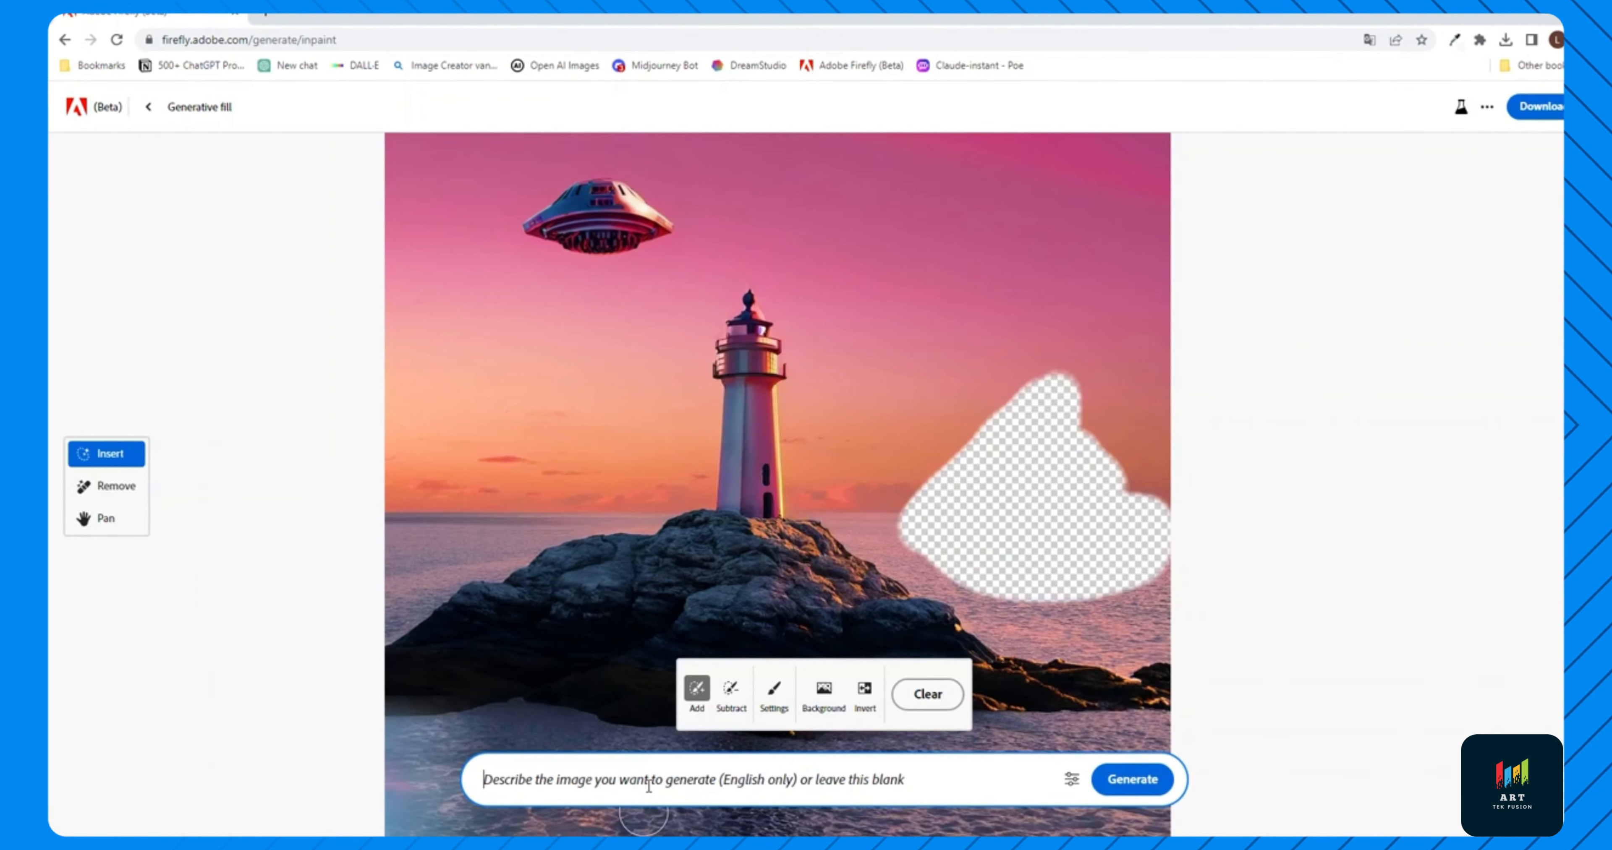
Generate a "pirate ship" in the masked area over the sea, then request more variations
type("pirate ship")
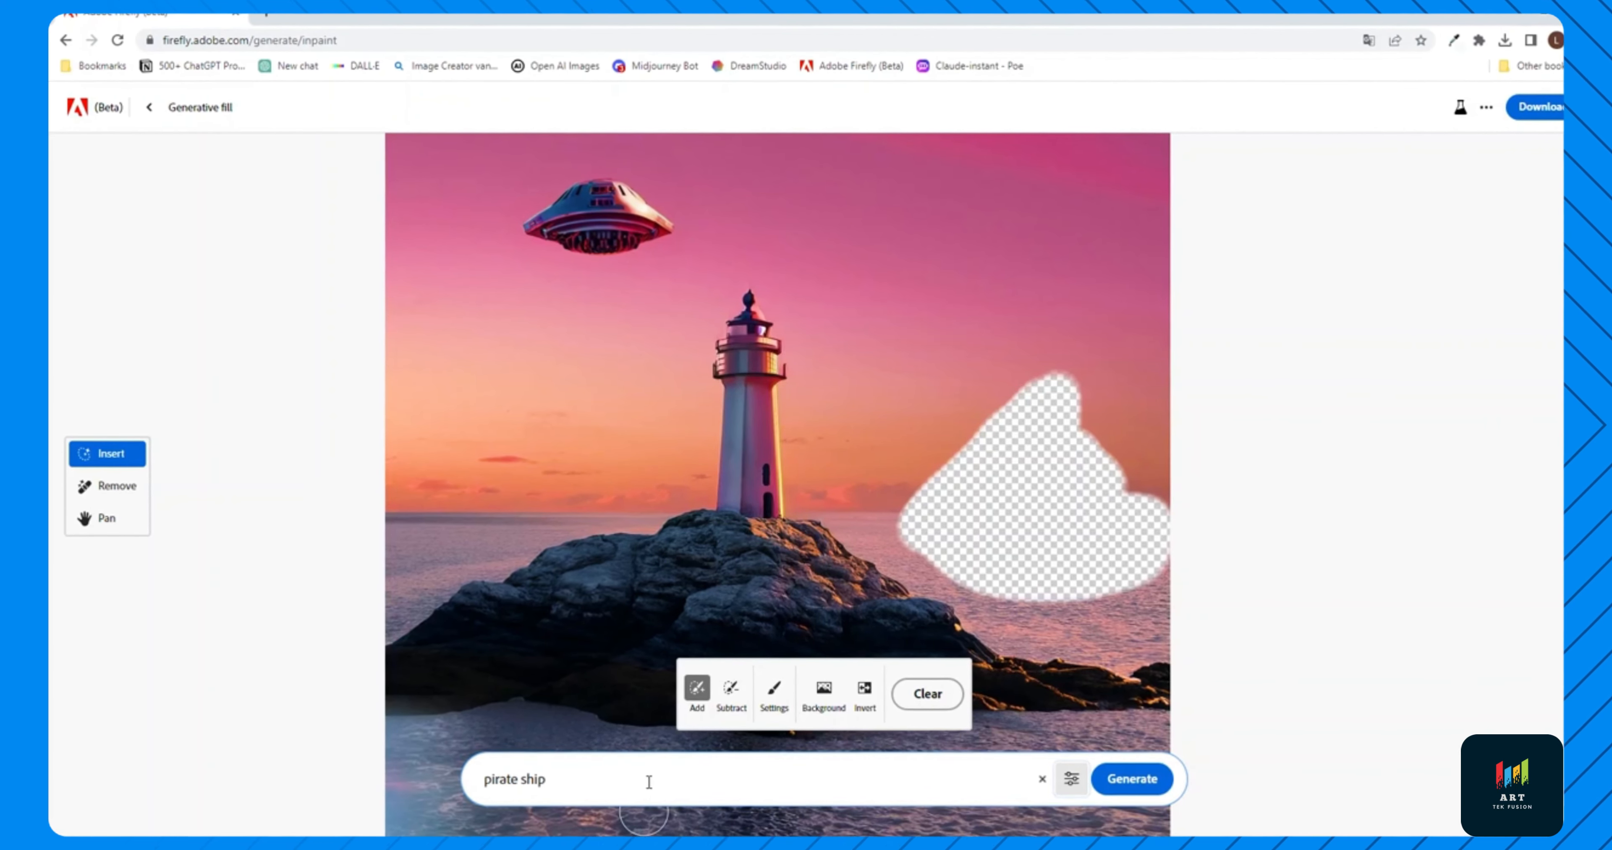
key("Return")
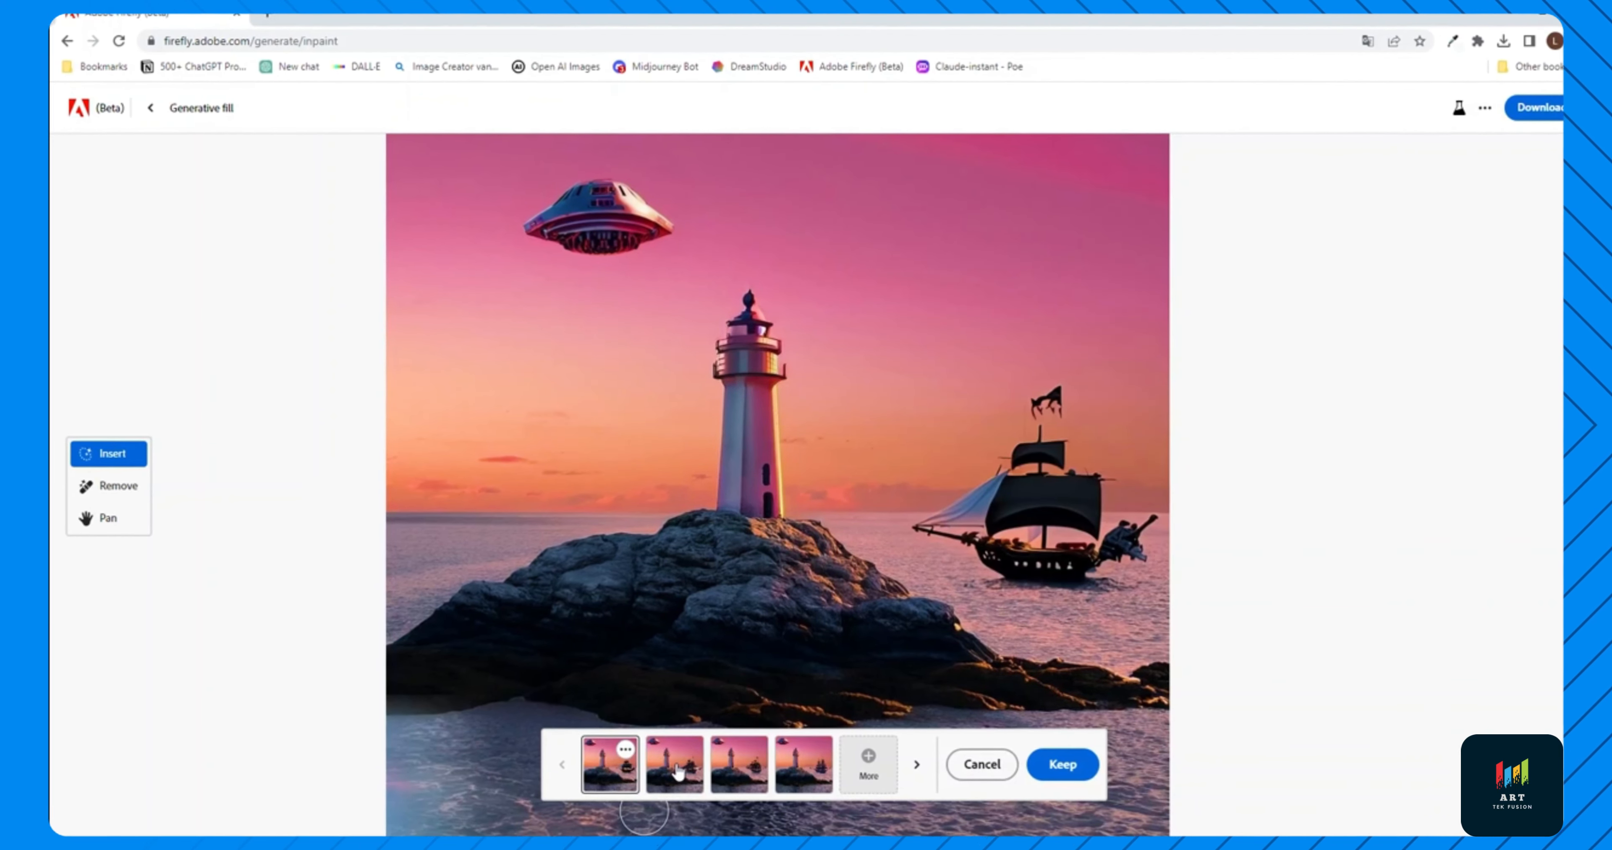
left_click(678, 772)
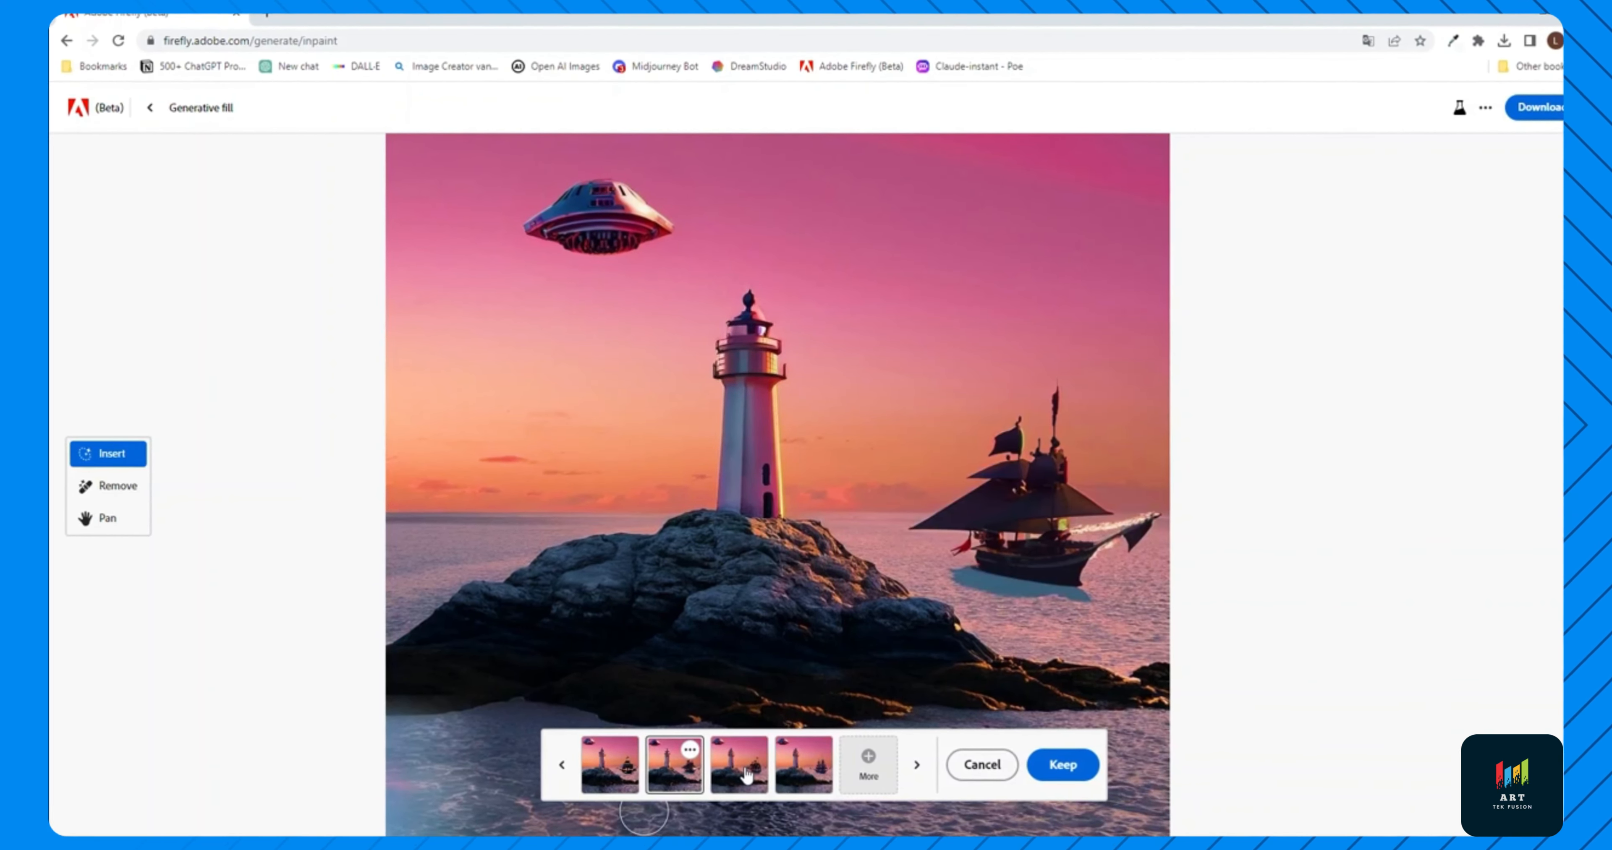
left_click(738, 766)
left_click(844, 778)
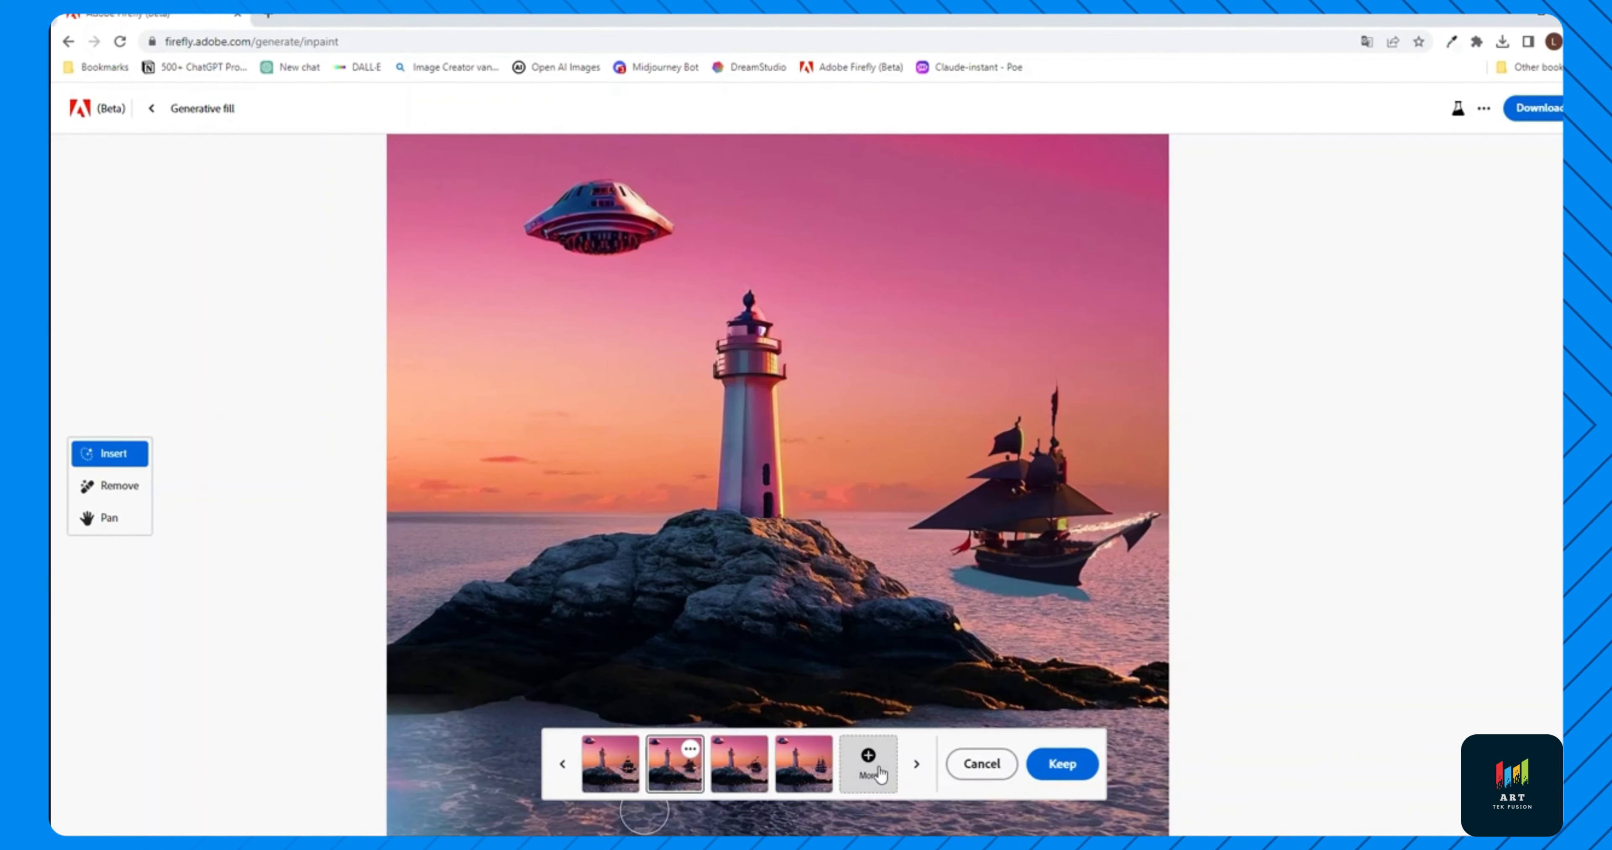
left_click(865, 774)
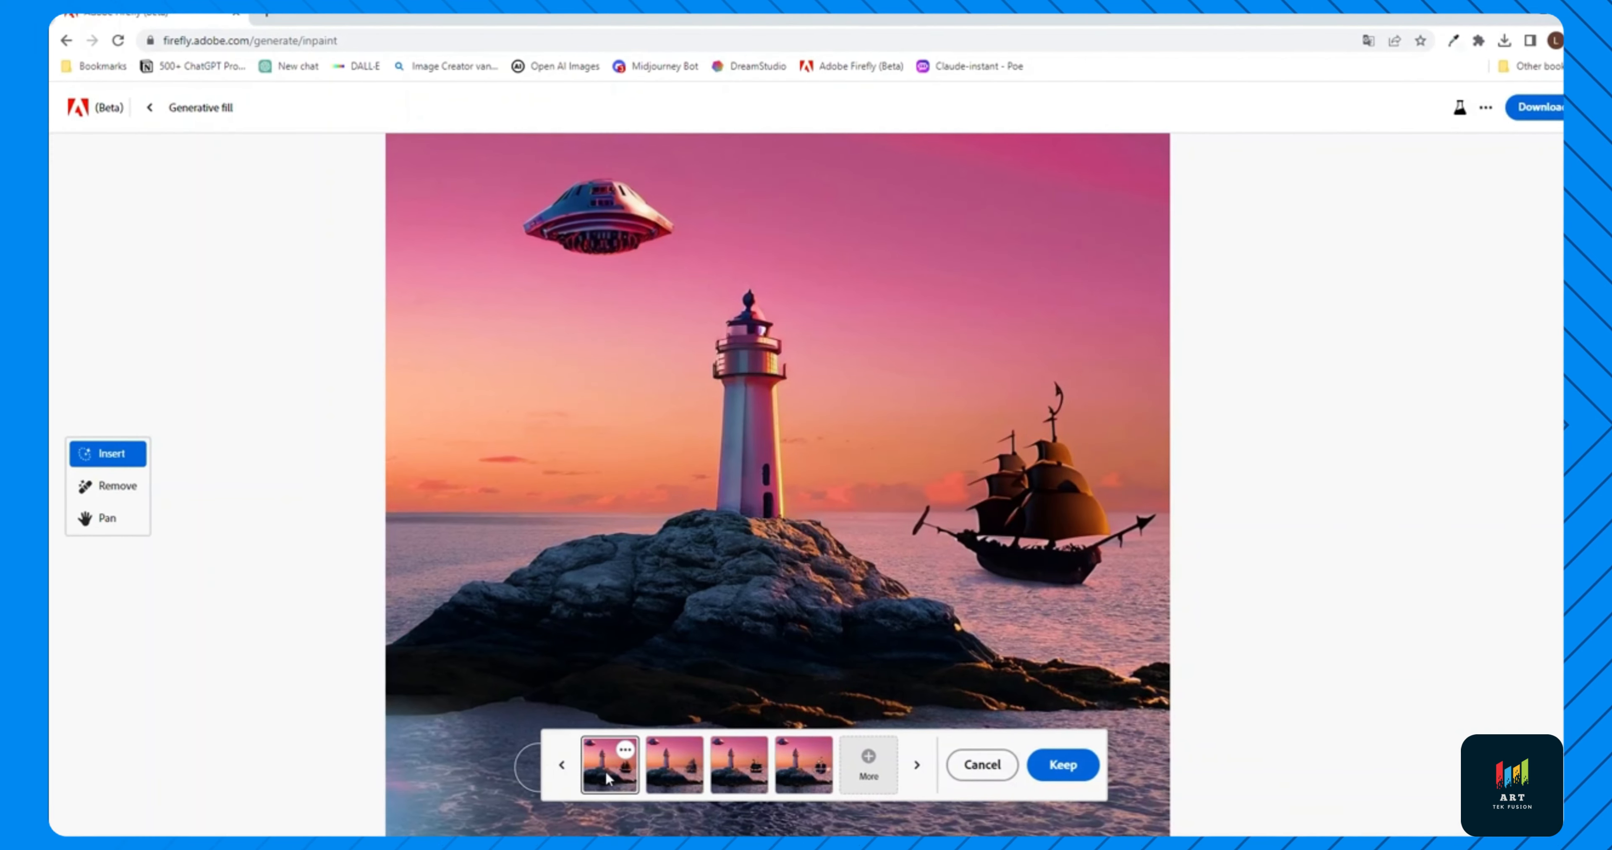
Compare the new pirate ship variations and keep the first one, with the brown sails
left_click(737, 768)
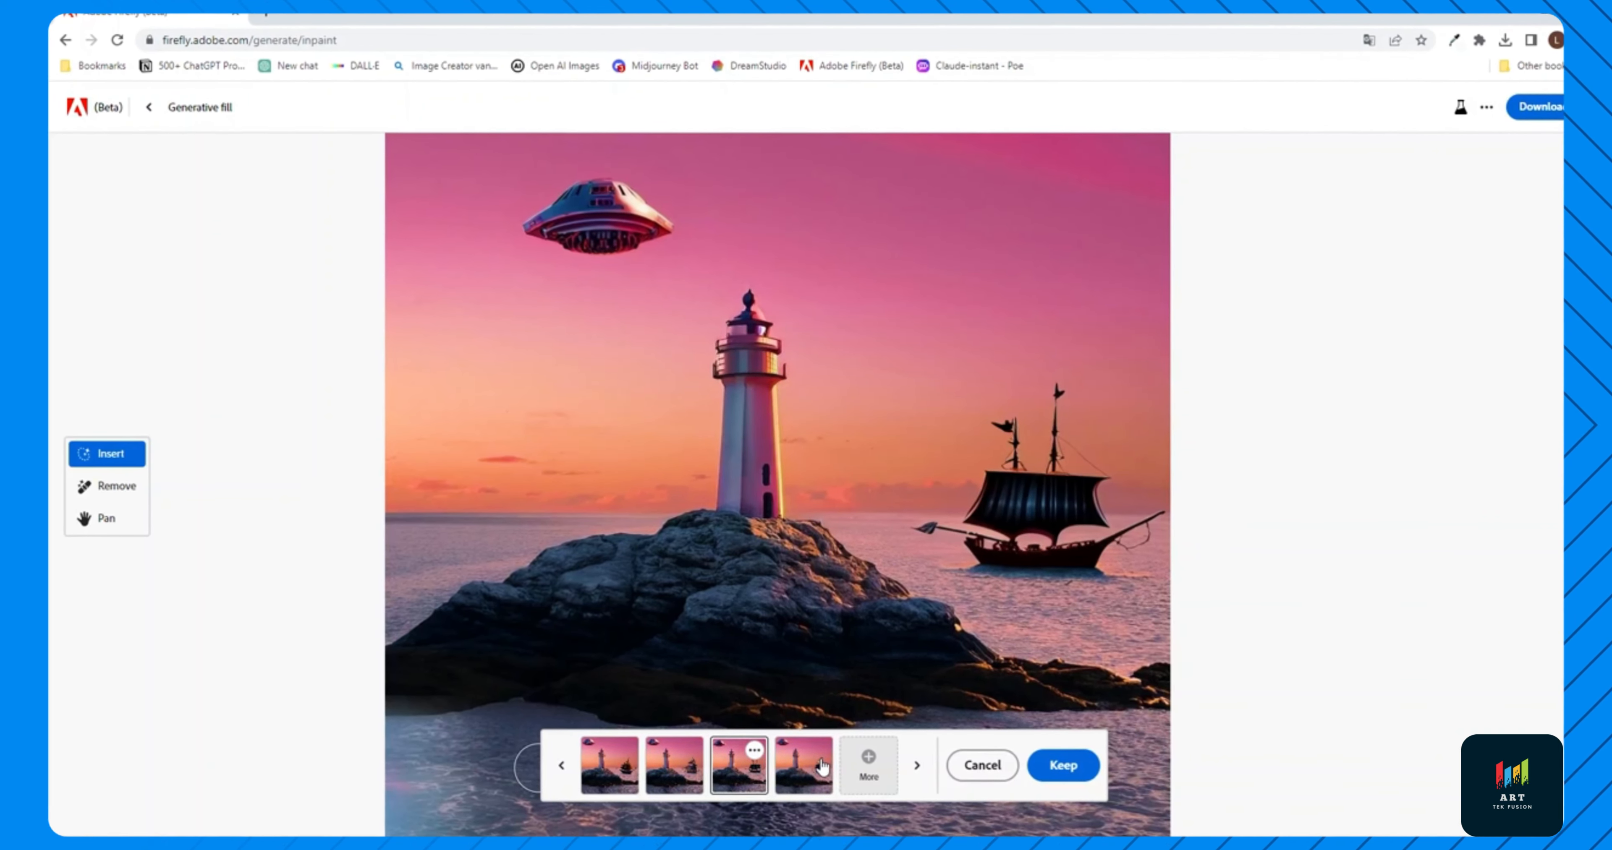
left_click(682, 767)
left_click(621, 770)
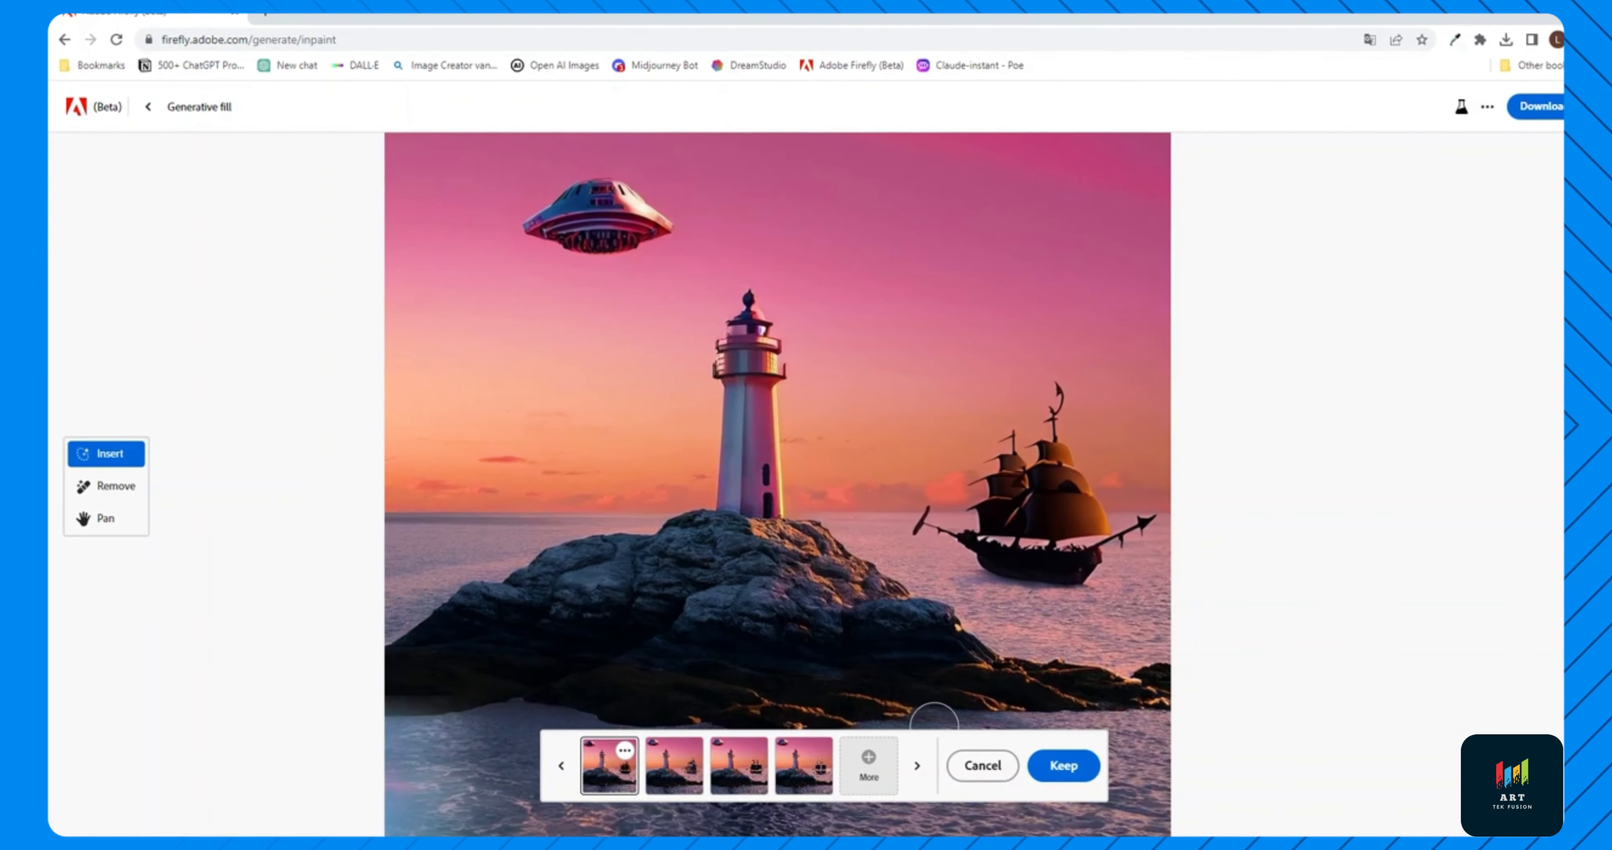
left_click(1062, 769)
Mask the entire lighthouse on the rock and generate a "castle tower" in its place
scroll(779, 522, "down", 3)
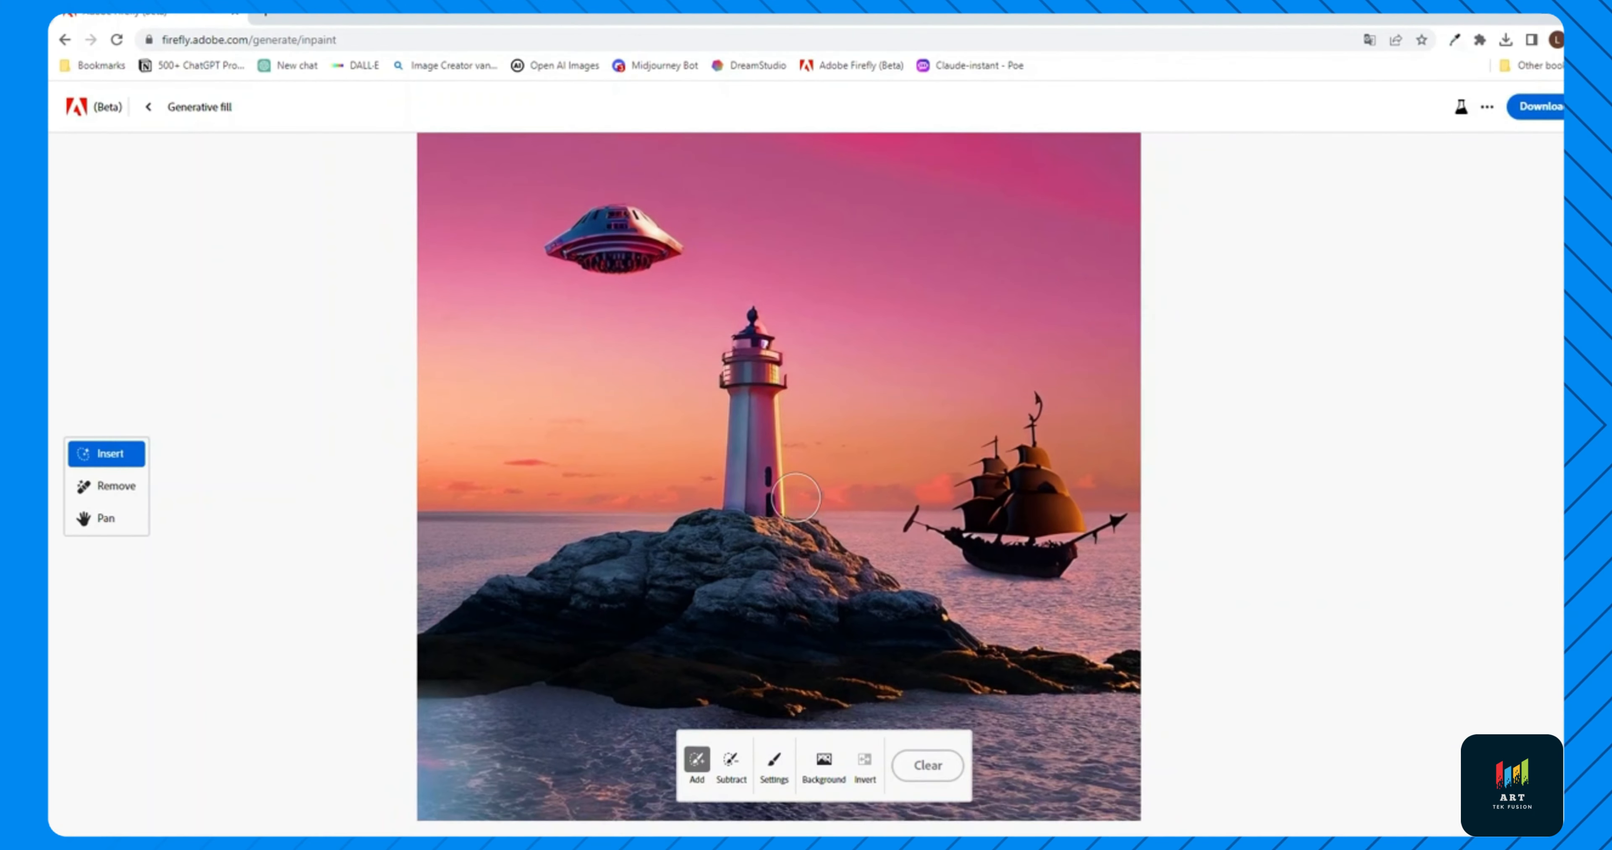
scroll(398, 557, "up", 1)
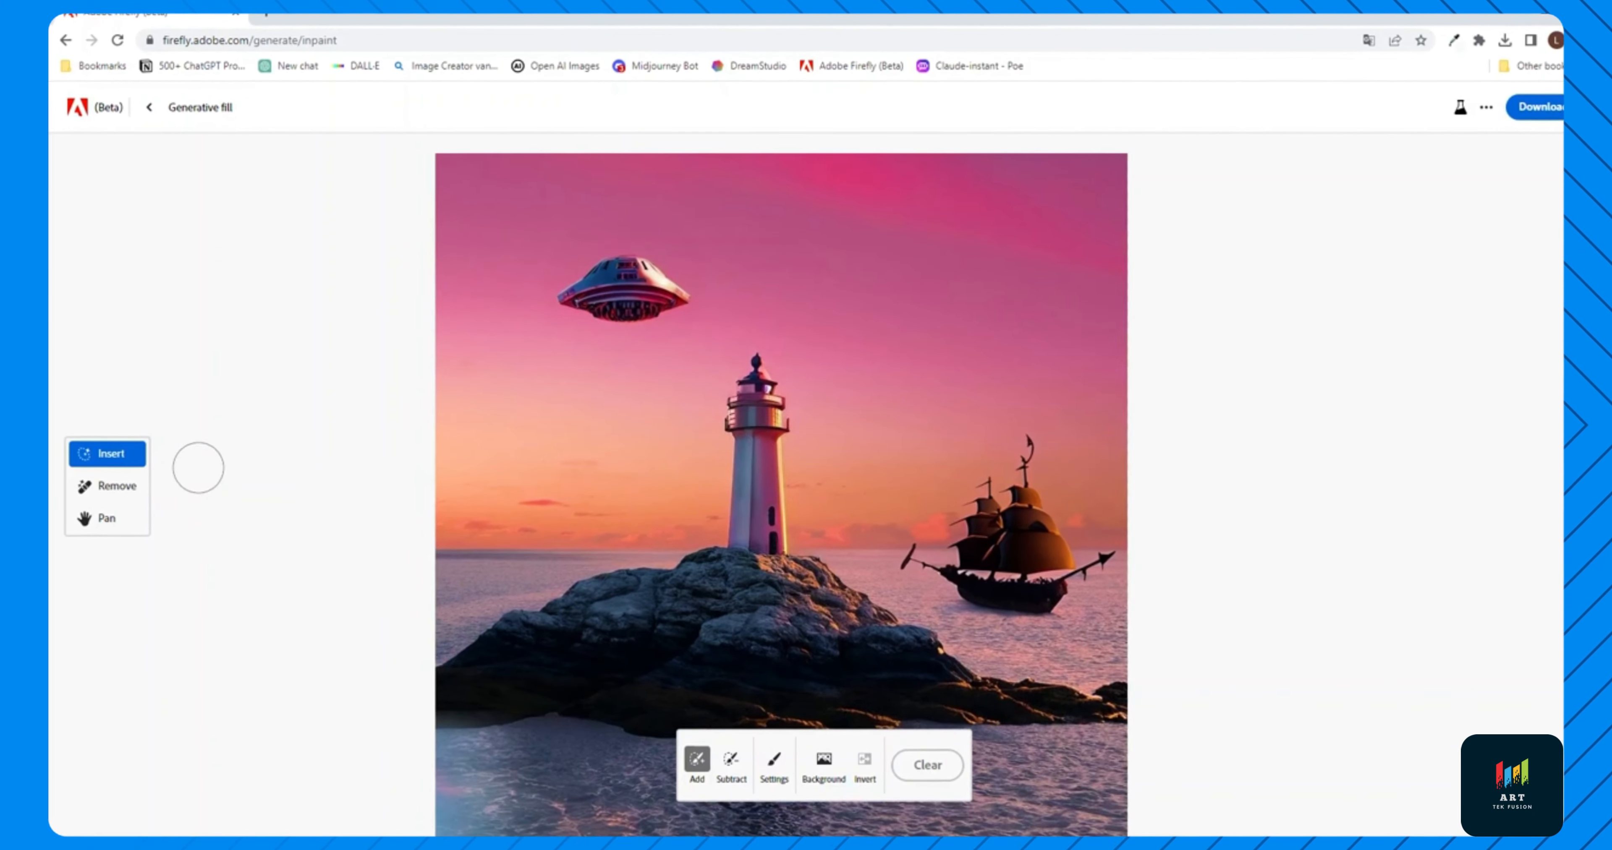
scroll(560, 455, "up", 1)
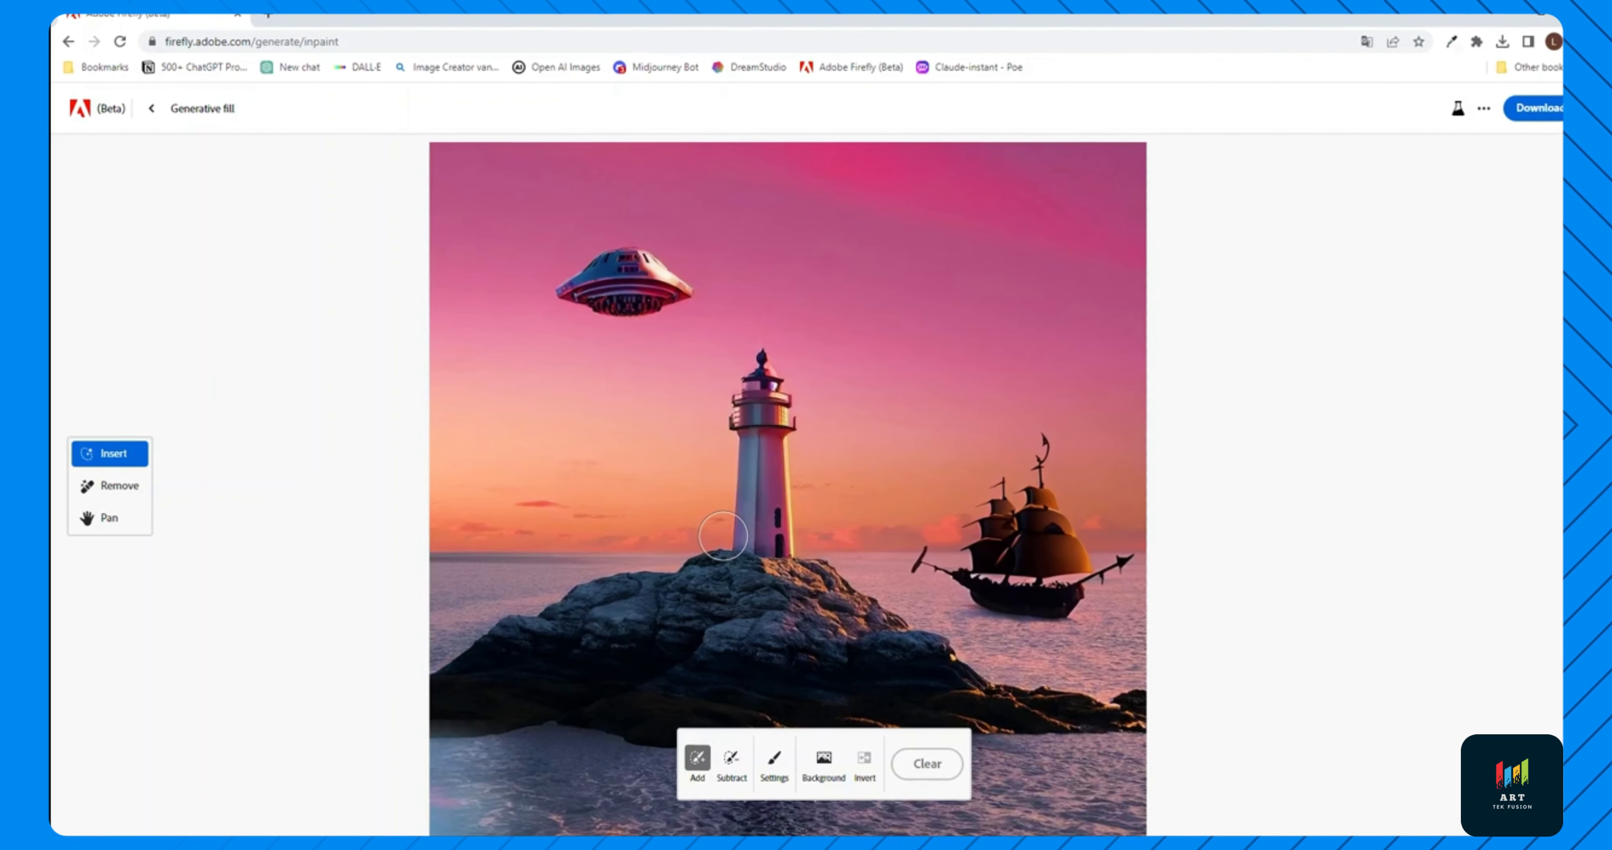
mouse_move(723, 536)
left_mouse_down()
mouse_move(785, 548)
mouse_move(760, 391)
left_mouse_up()
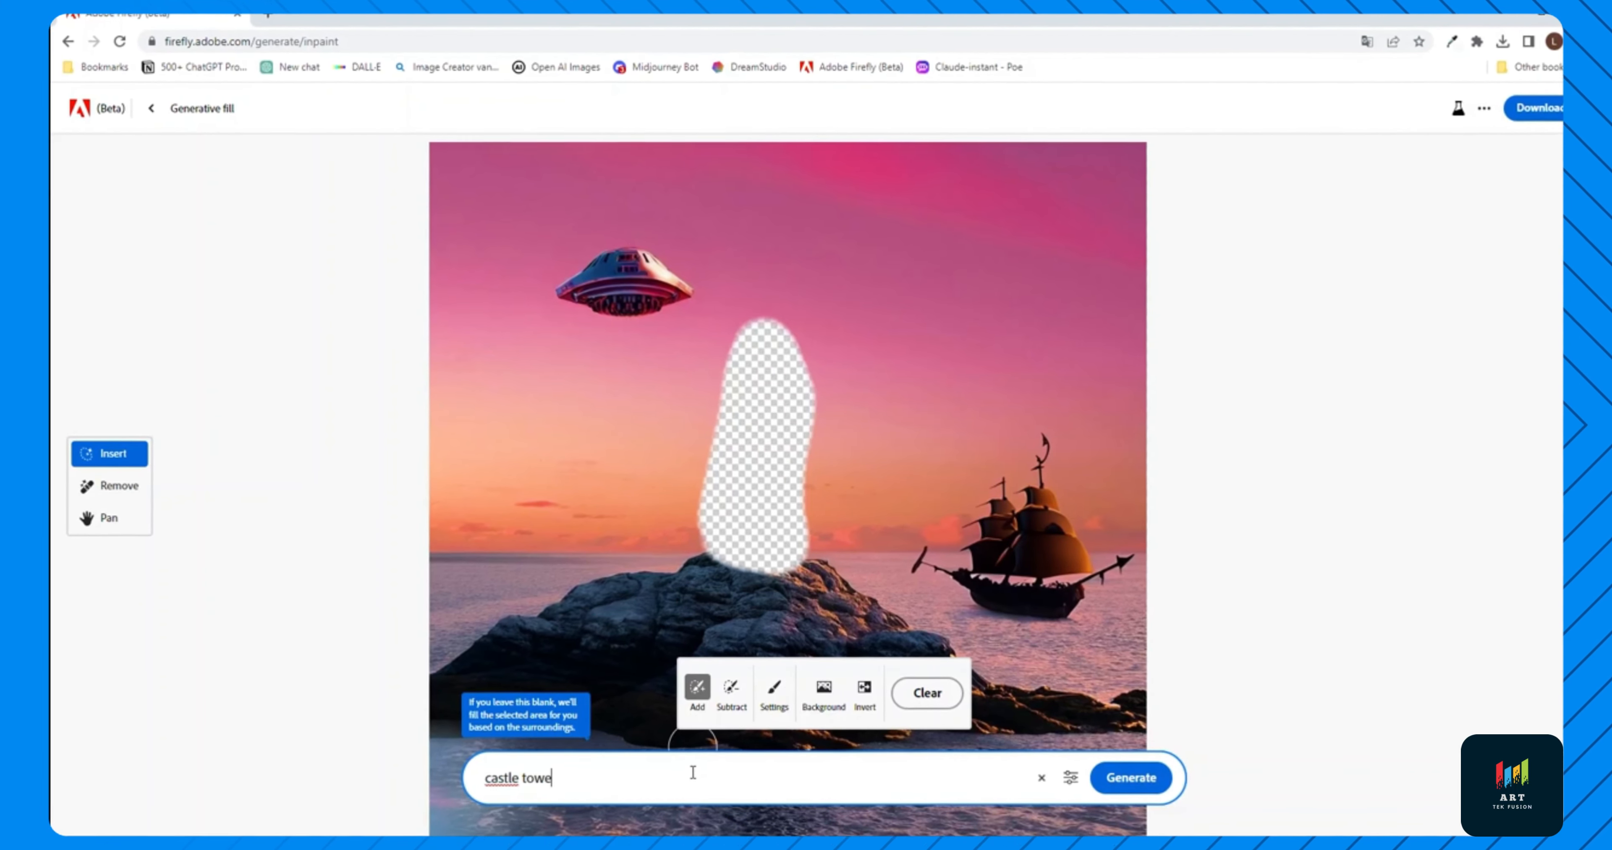
key("Return")
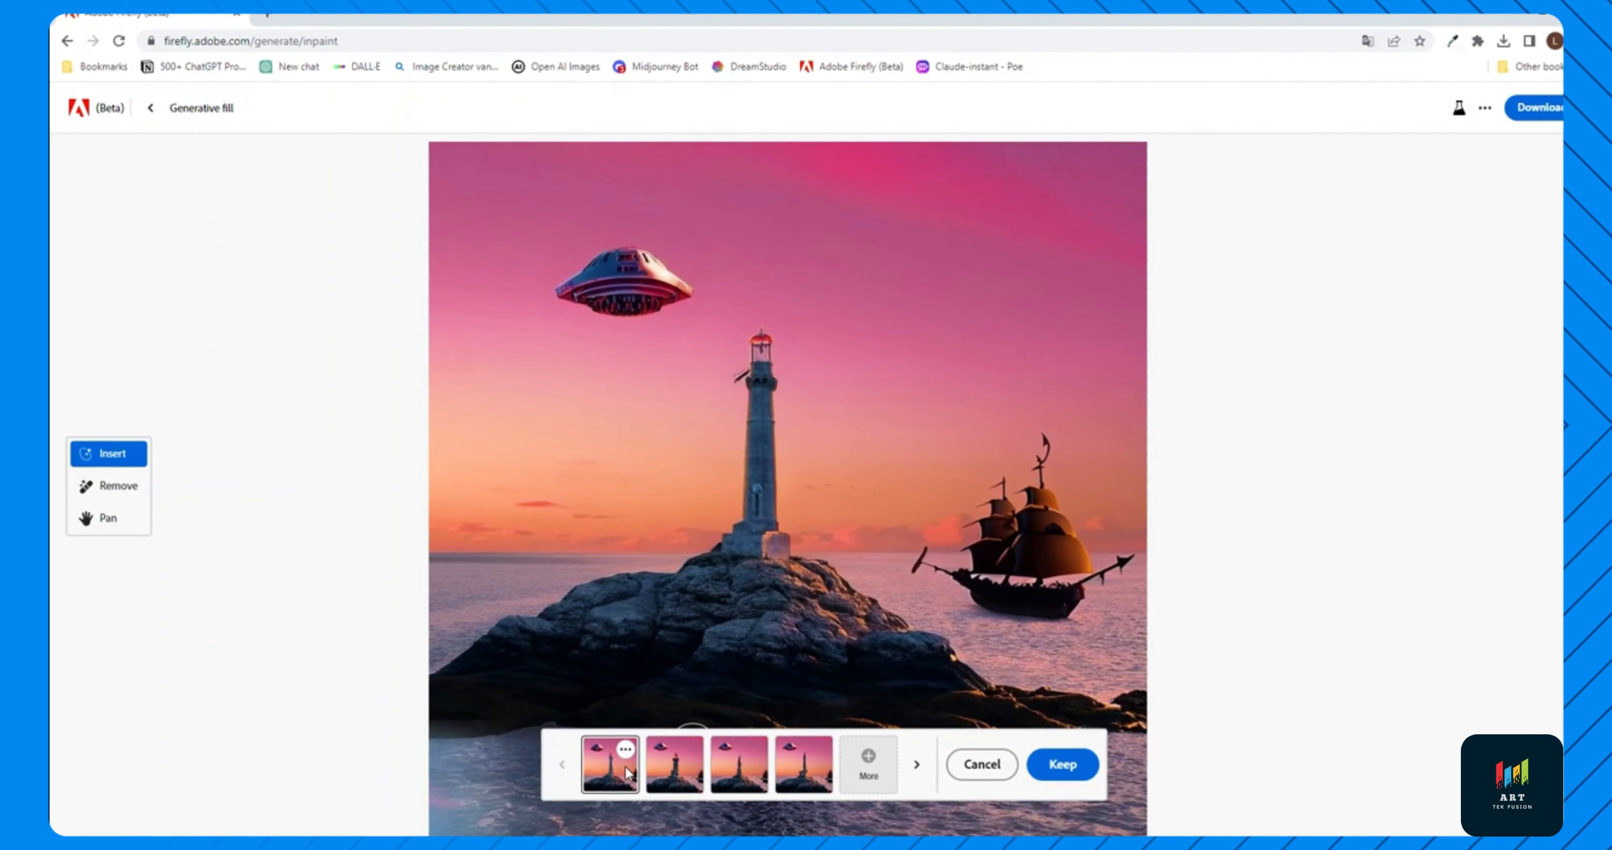
Compare the castle tower variations and keep the third one, with the pointed spire
left_click(664, 773)
left_click(741, 764)
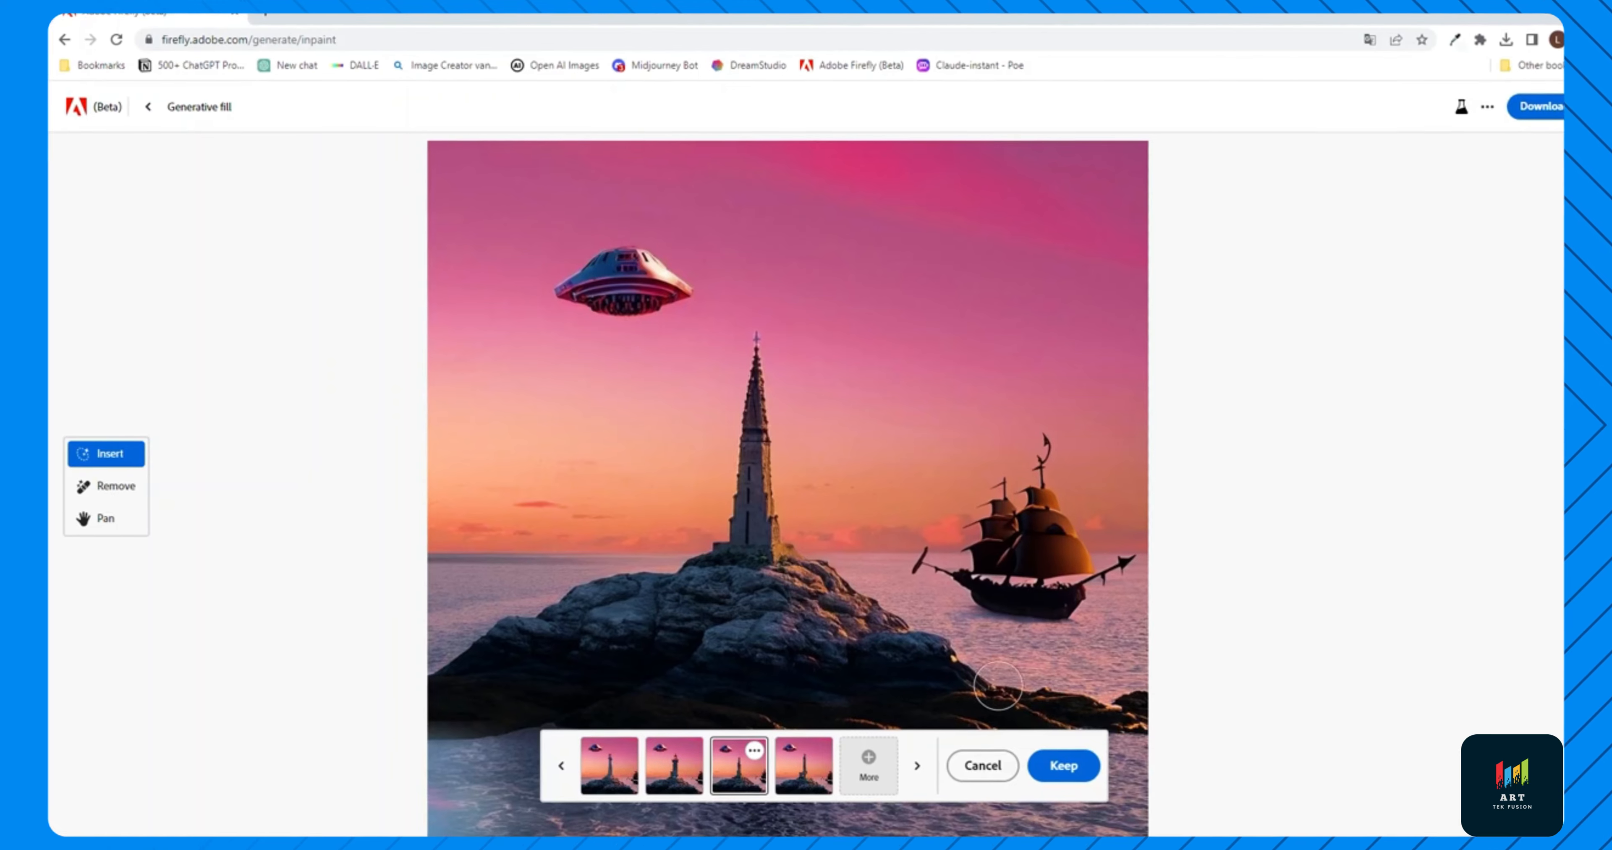
left_click(1064, 765)
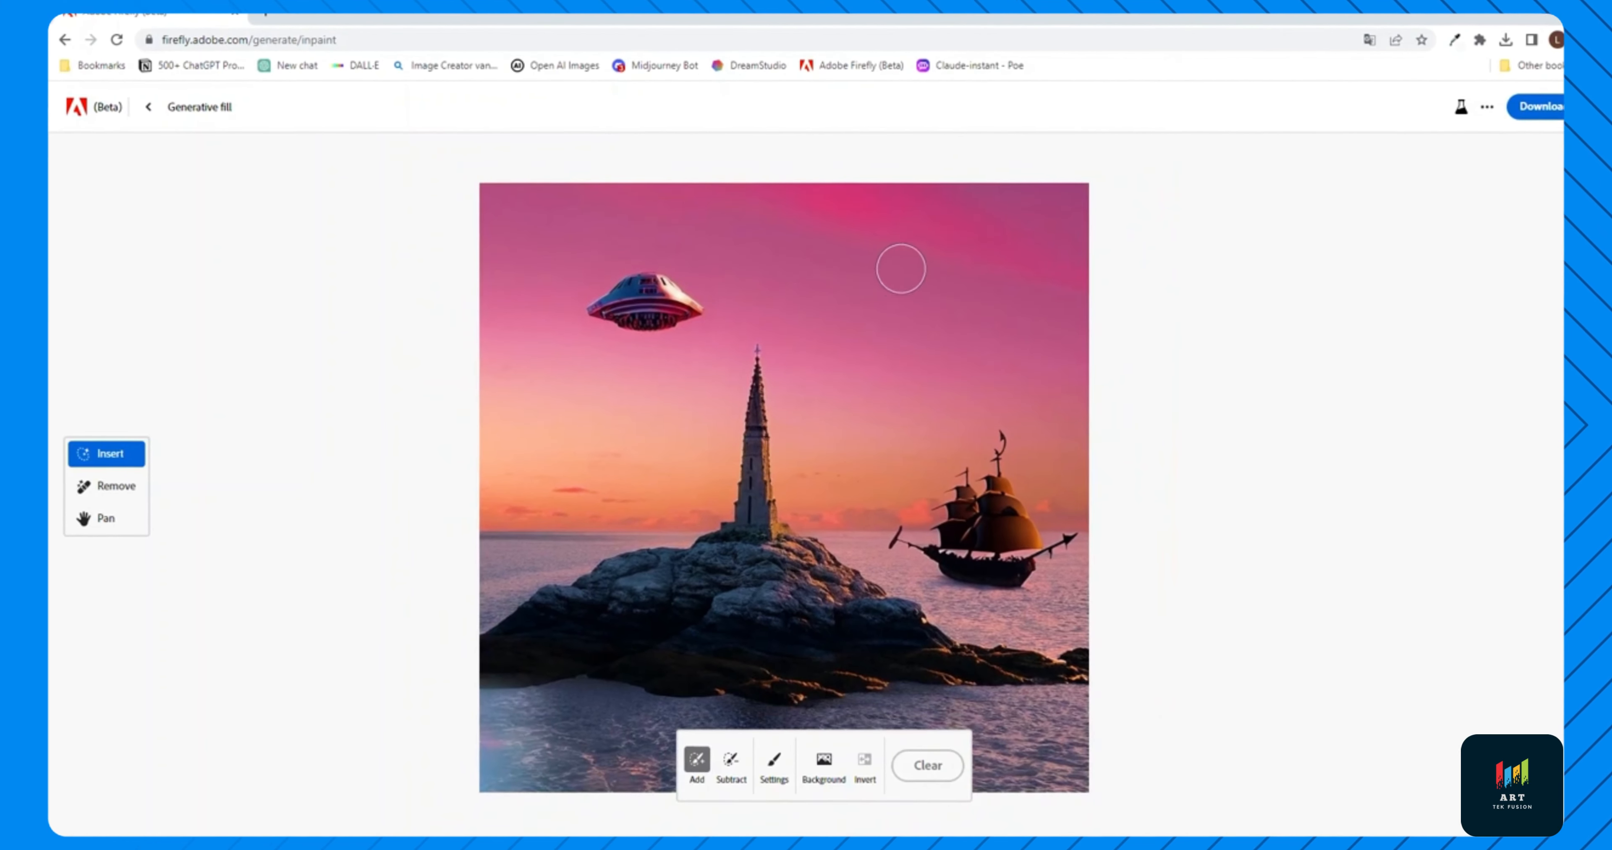
Set the brush size to 86% and paint an oval test mask in the sky above the pirate ship
mouse_move(876, 303)
left_mouse_down()
mouse_move(850, 338)
mouse_move(879, 392)
mouse_move(962, 351)
mouse_move(936, 281)
mouse_move(864, 297)
mouse_move(900, 323)
mouse_move(913, 369)
left_mouse_up()
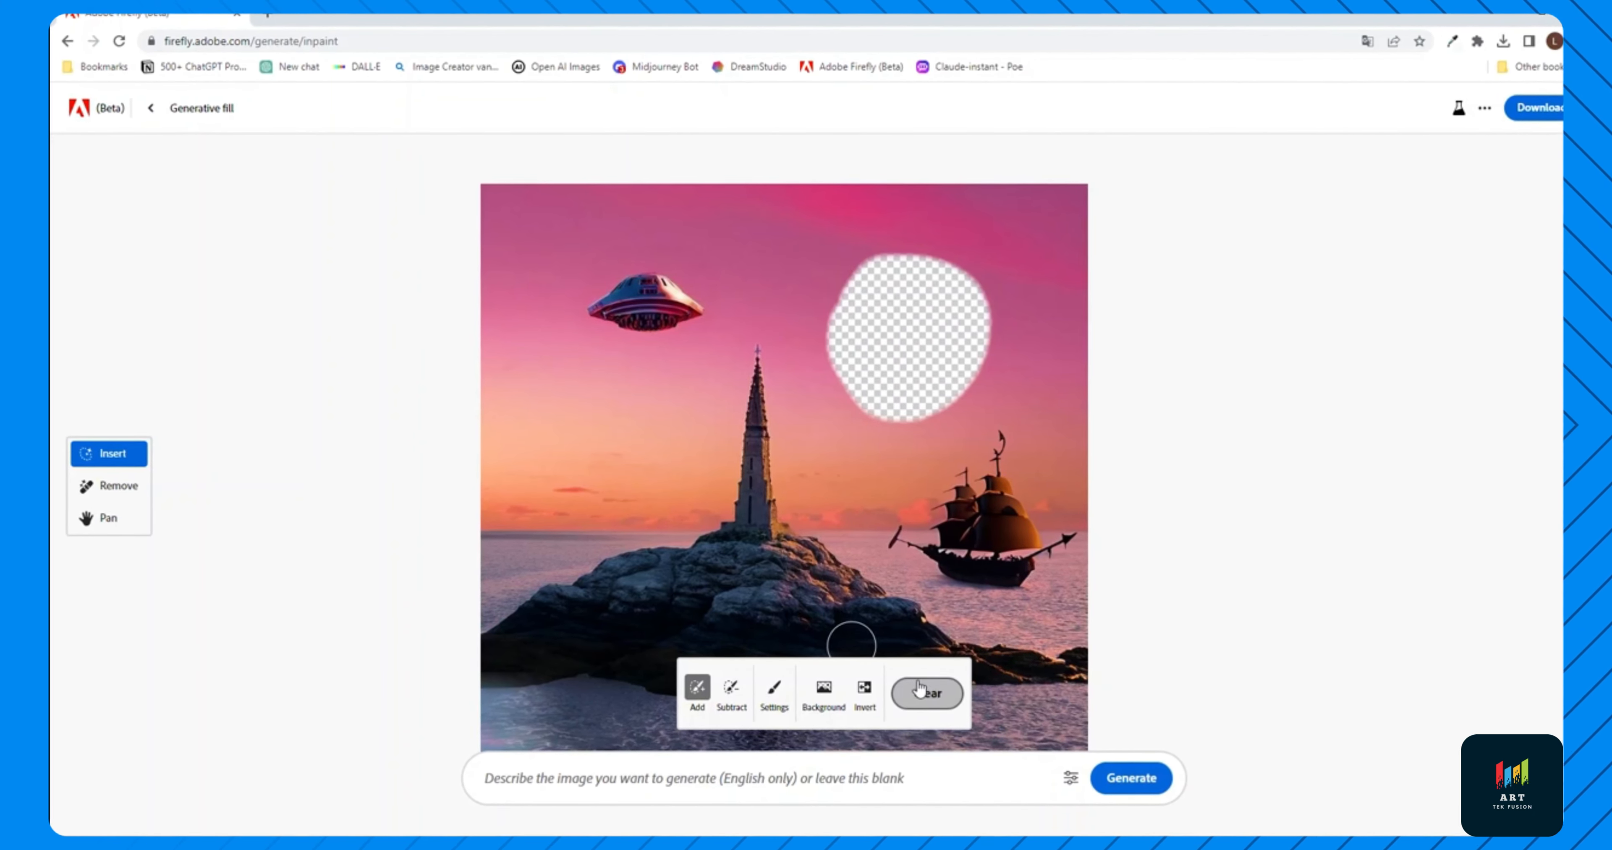
left_click(926, 695)
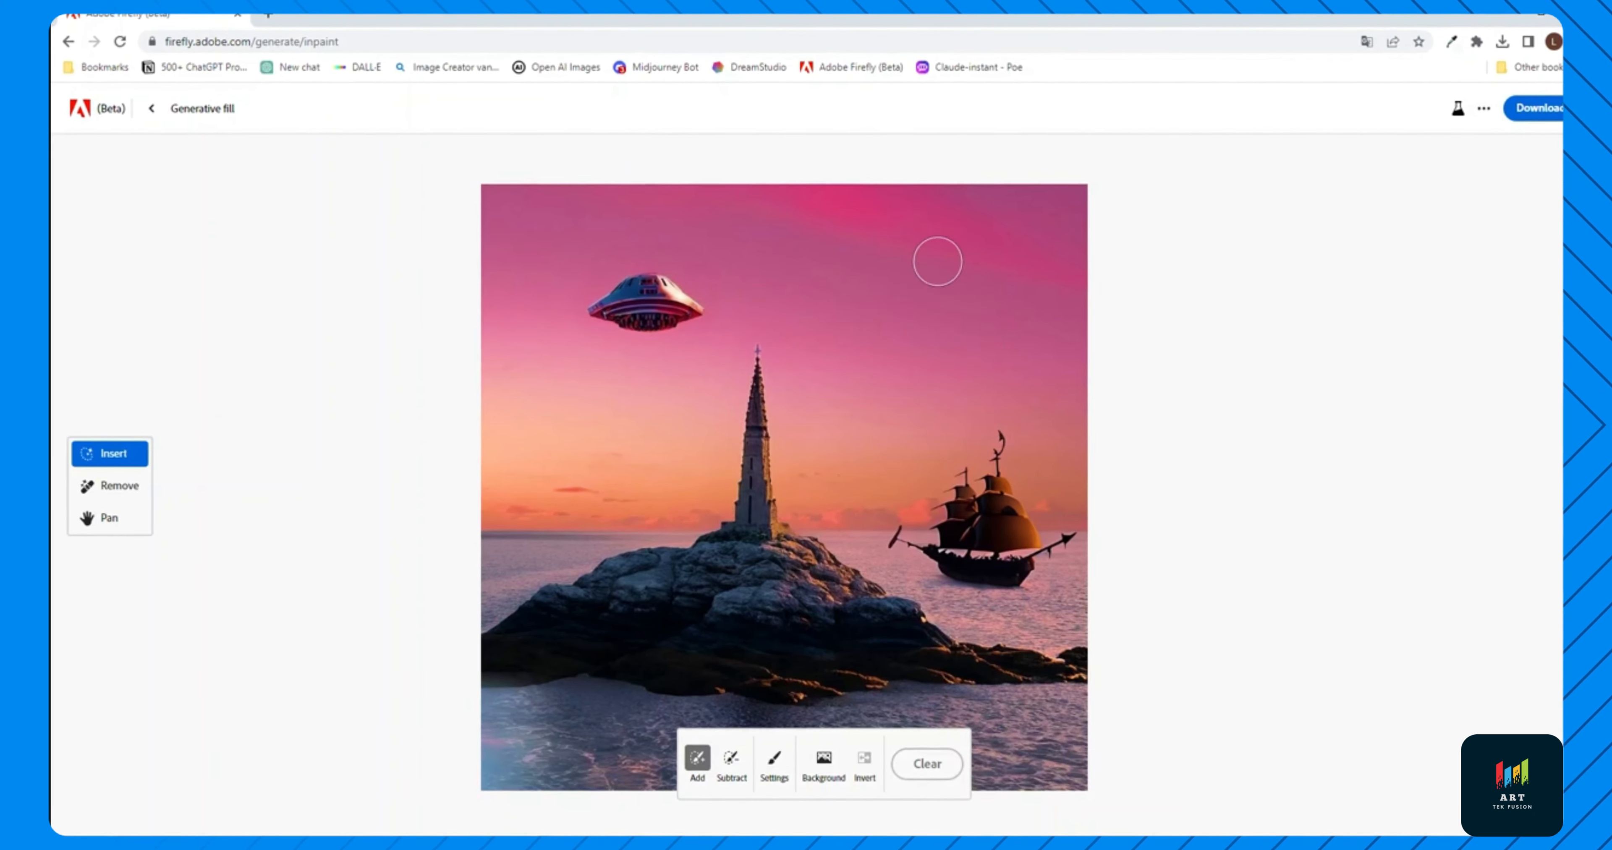
left_click(773, 762)
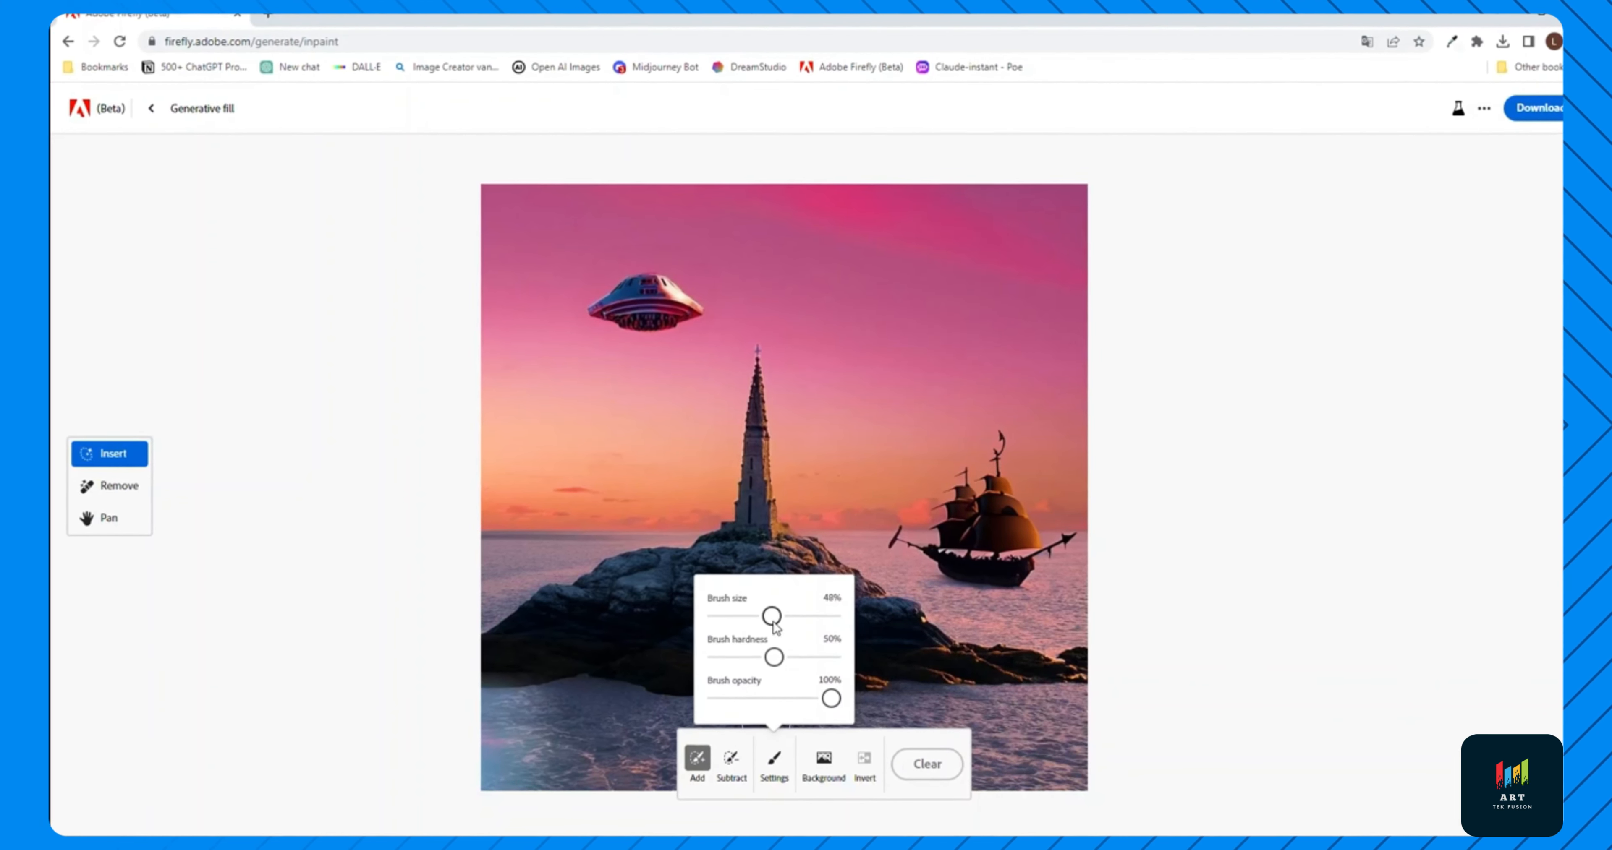
left_click(878, 410)
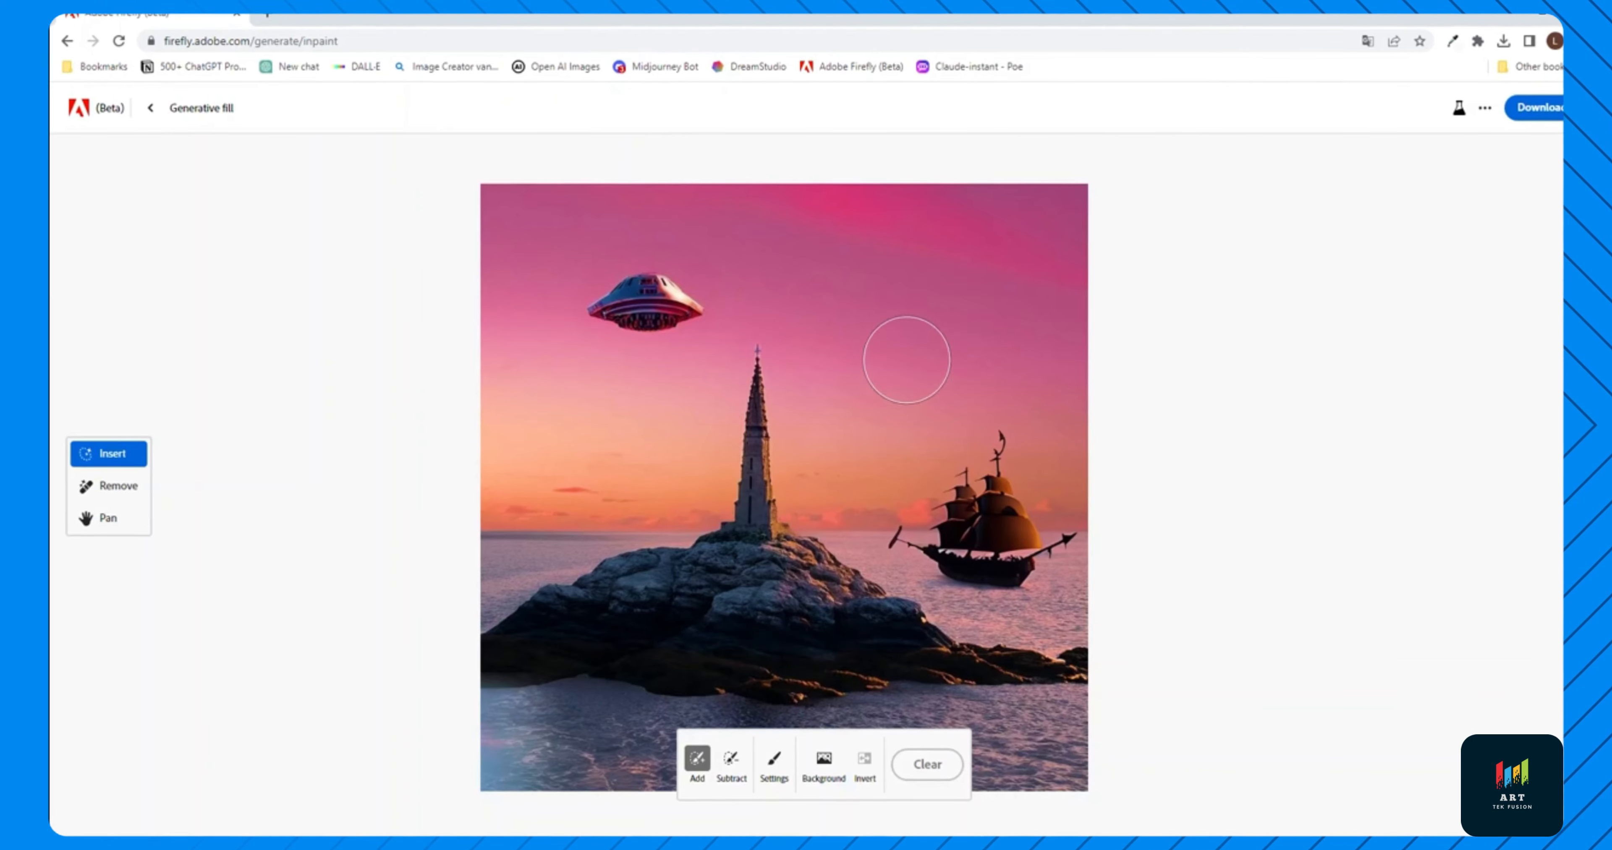
mouse_move(905, 307)
left_mouse_down()
mouse_move(867, 333)
mouse_move(916, 409)
mouse_move(951, 389)
mouse_move(937, 317)
mouse_move(890, 291)
left_mouse_up()
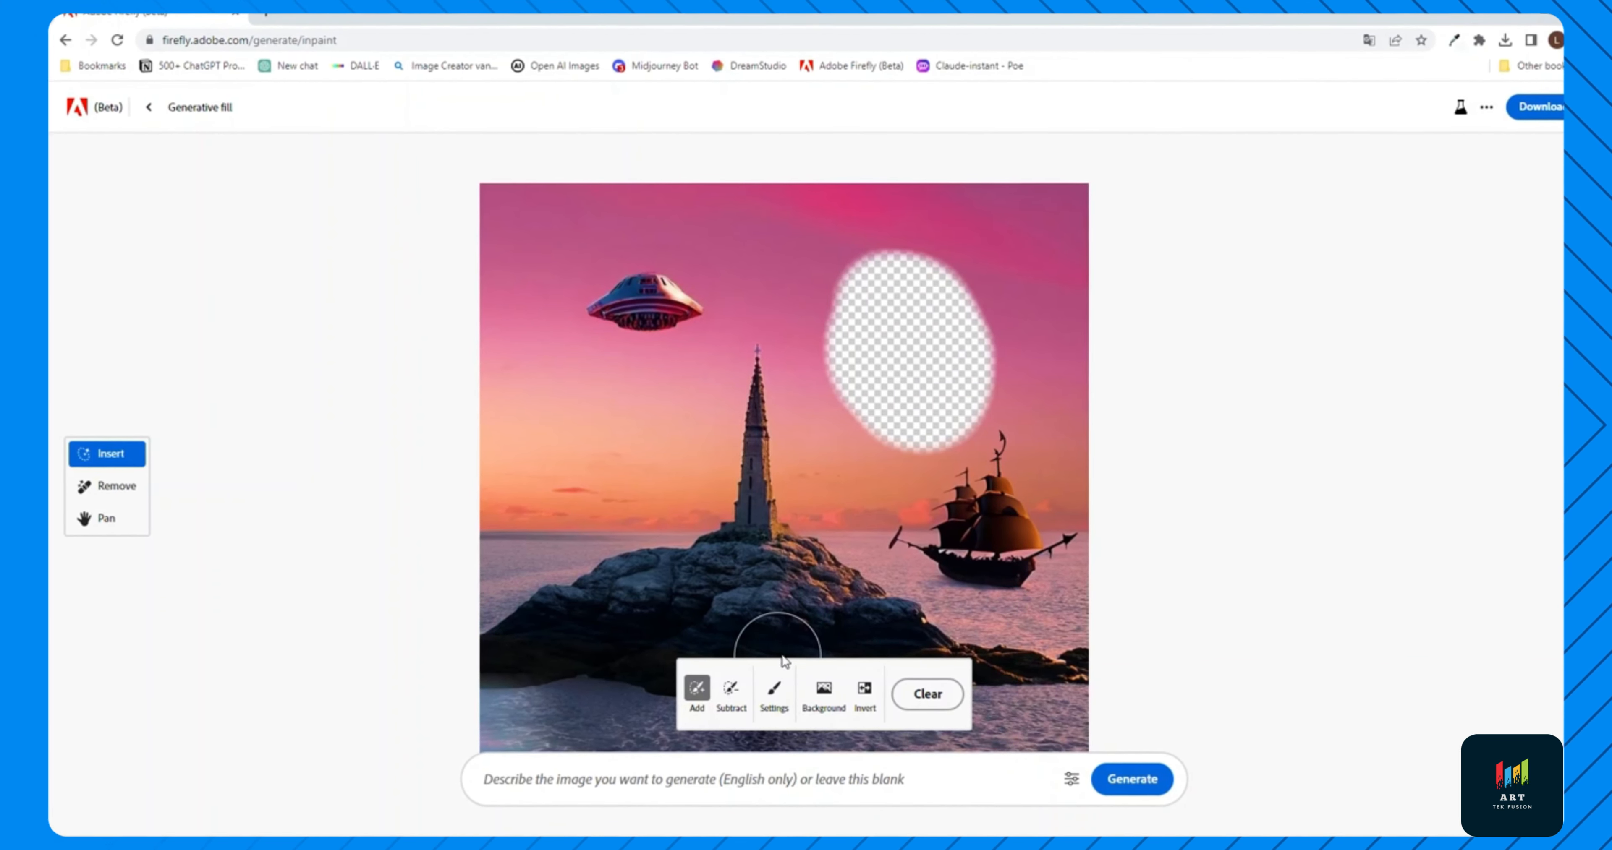
Test brush hardness by adding one hard-edged and one soft-edged dab beside the oval sky mask
left_click(774, 691)
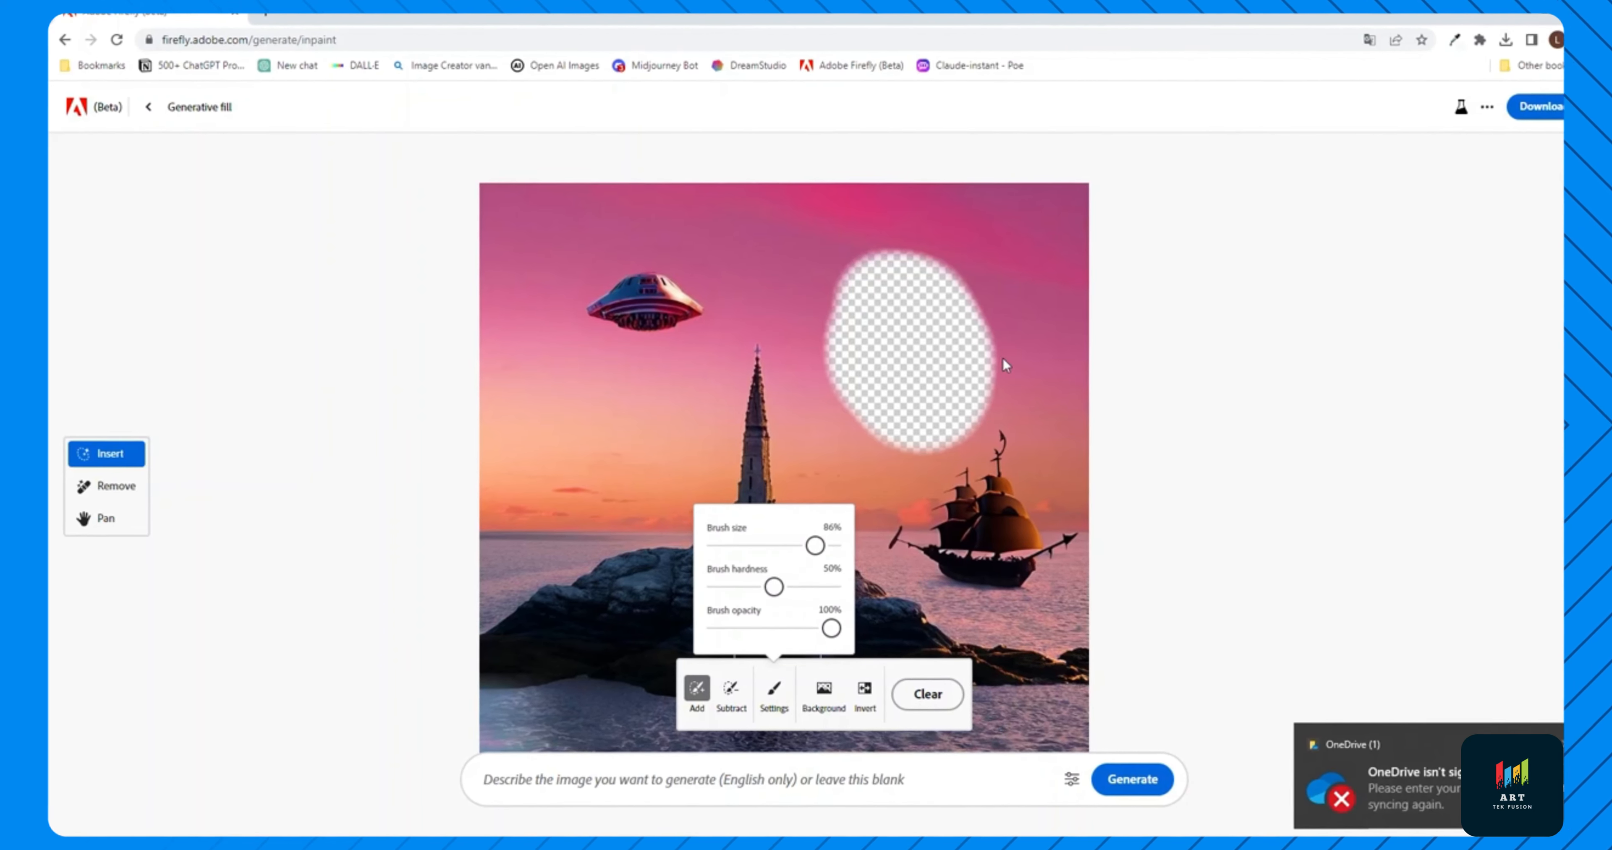
scroll(993, 384, "up", 5)
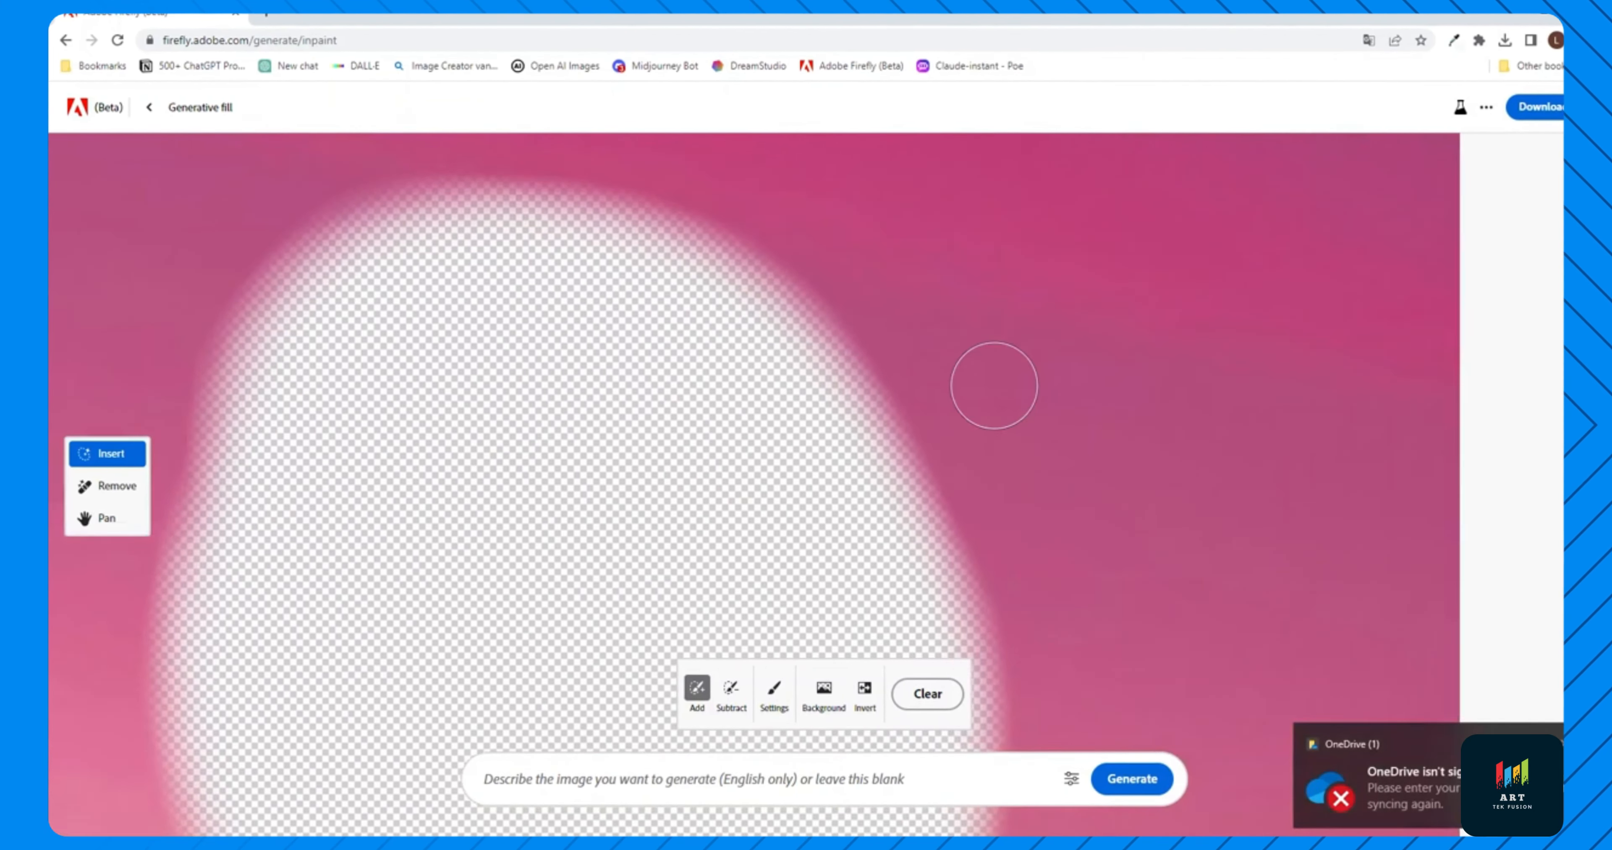
scroll(983, 395, "up", 3)
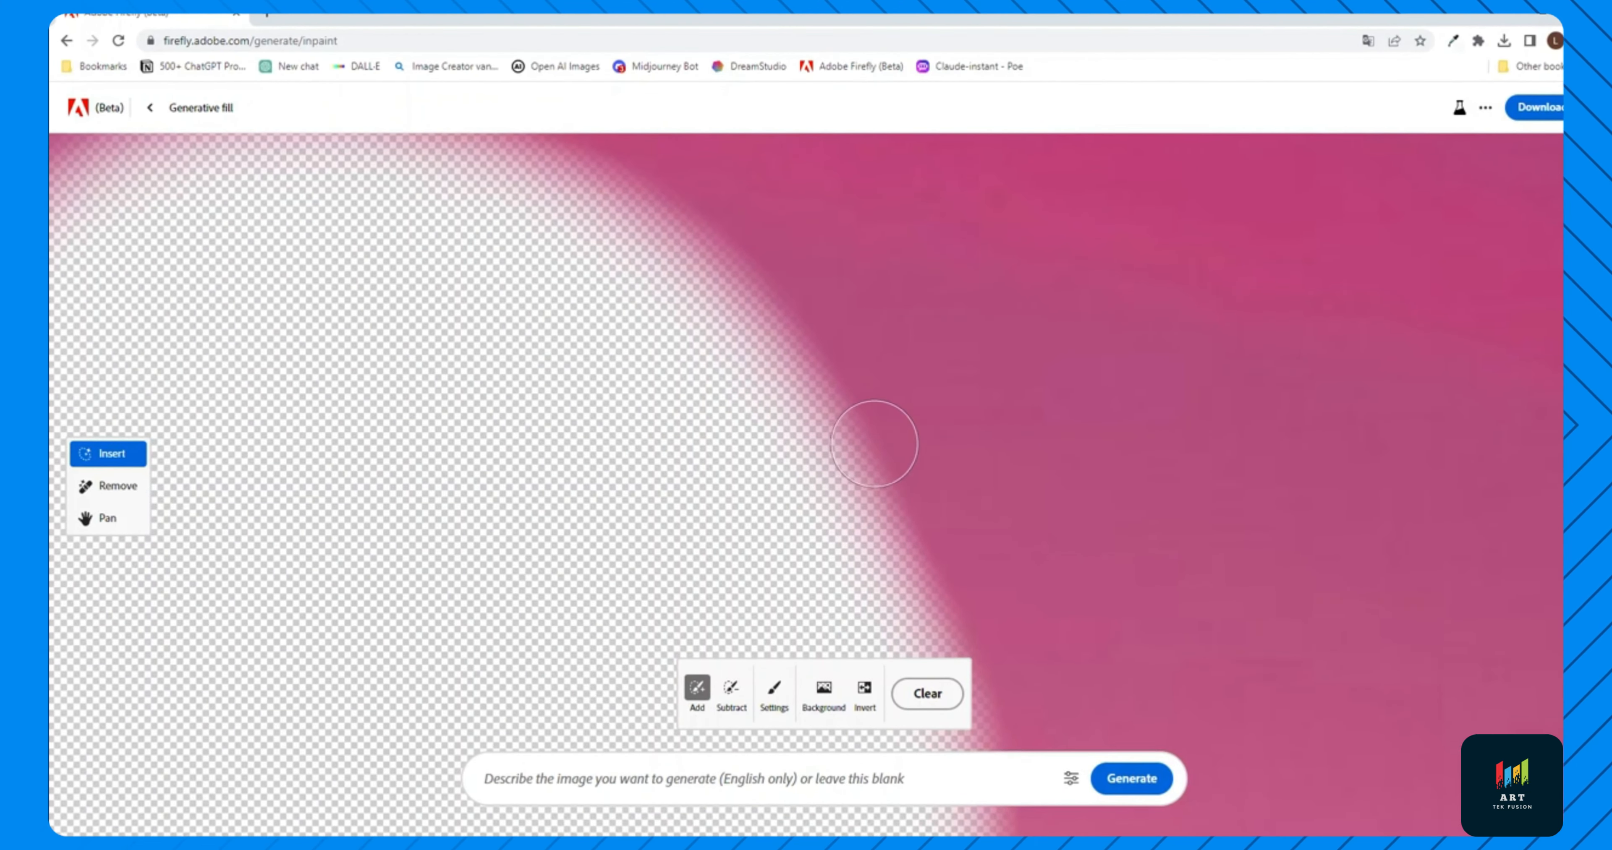
left_click(775, 693)
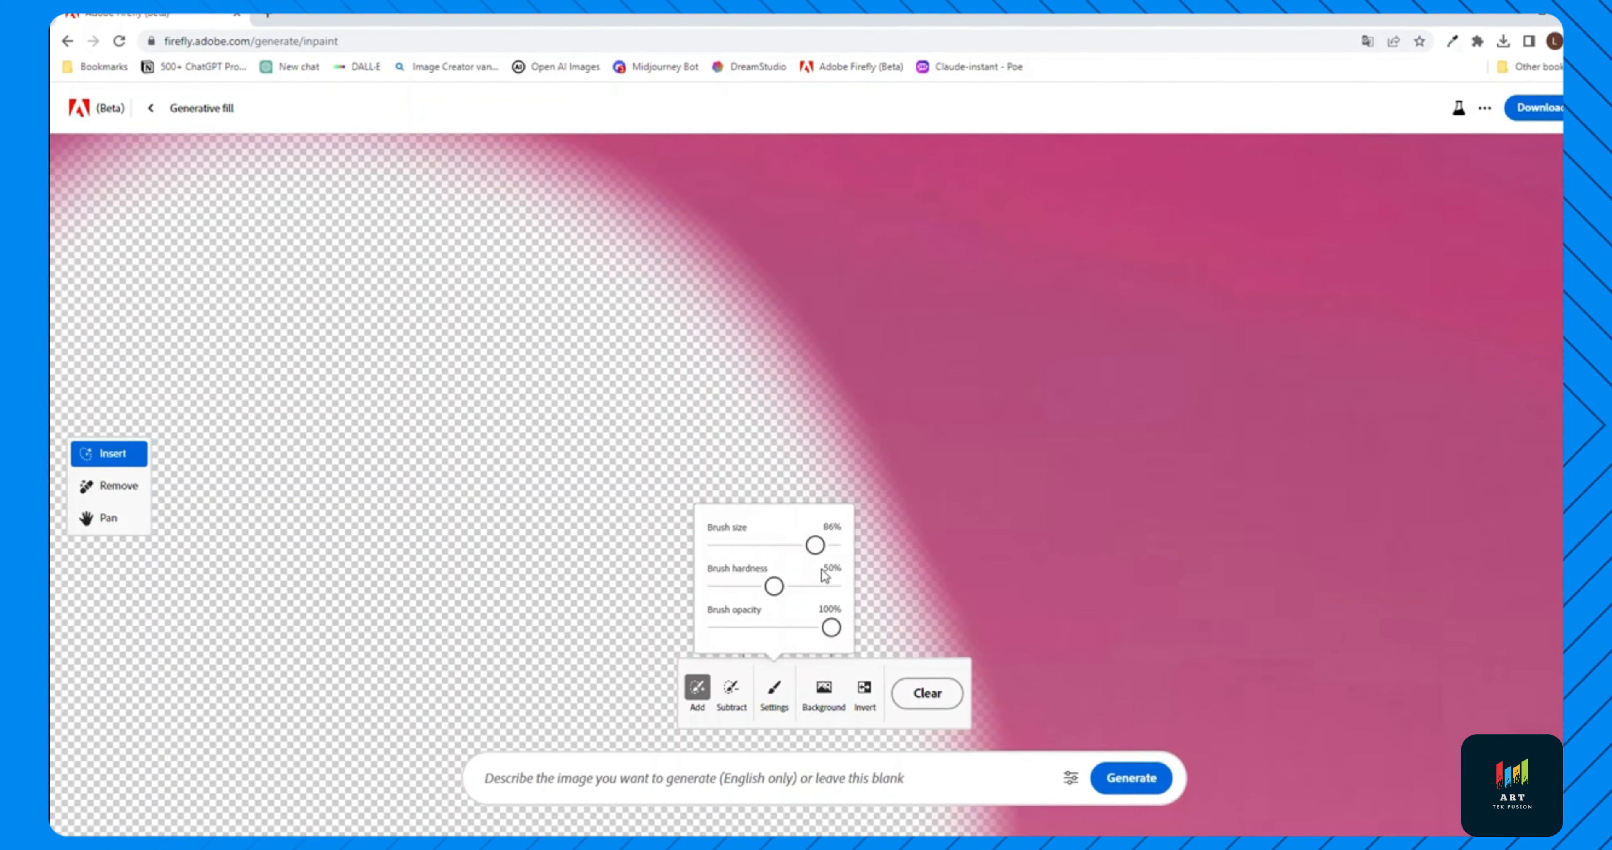
left_click(1131, 336)
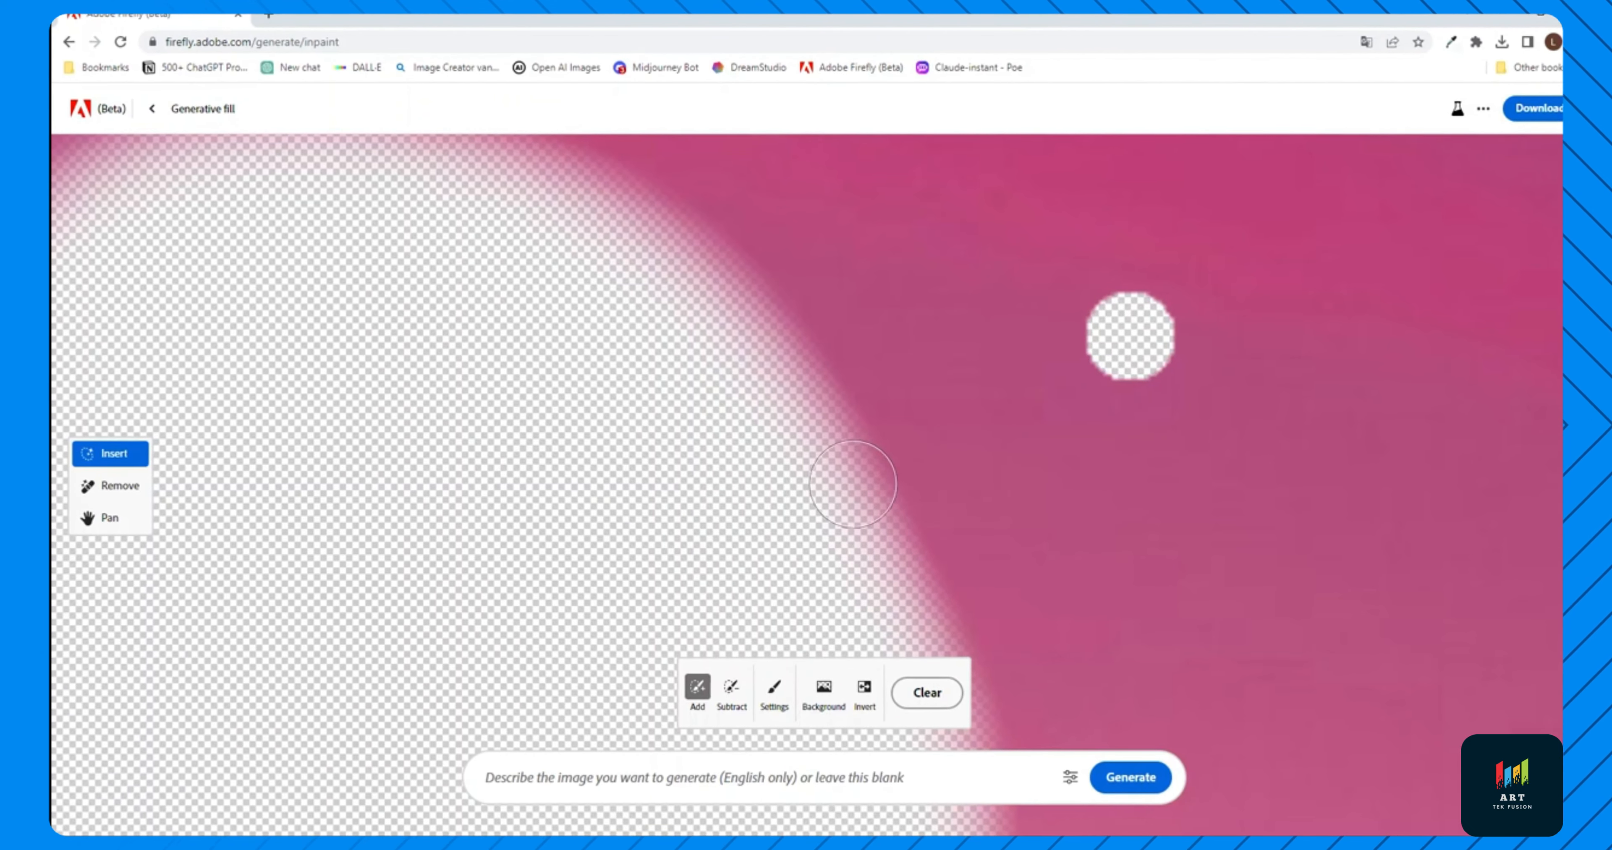
left_click(956, 250)
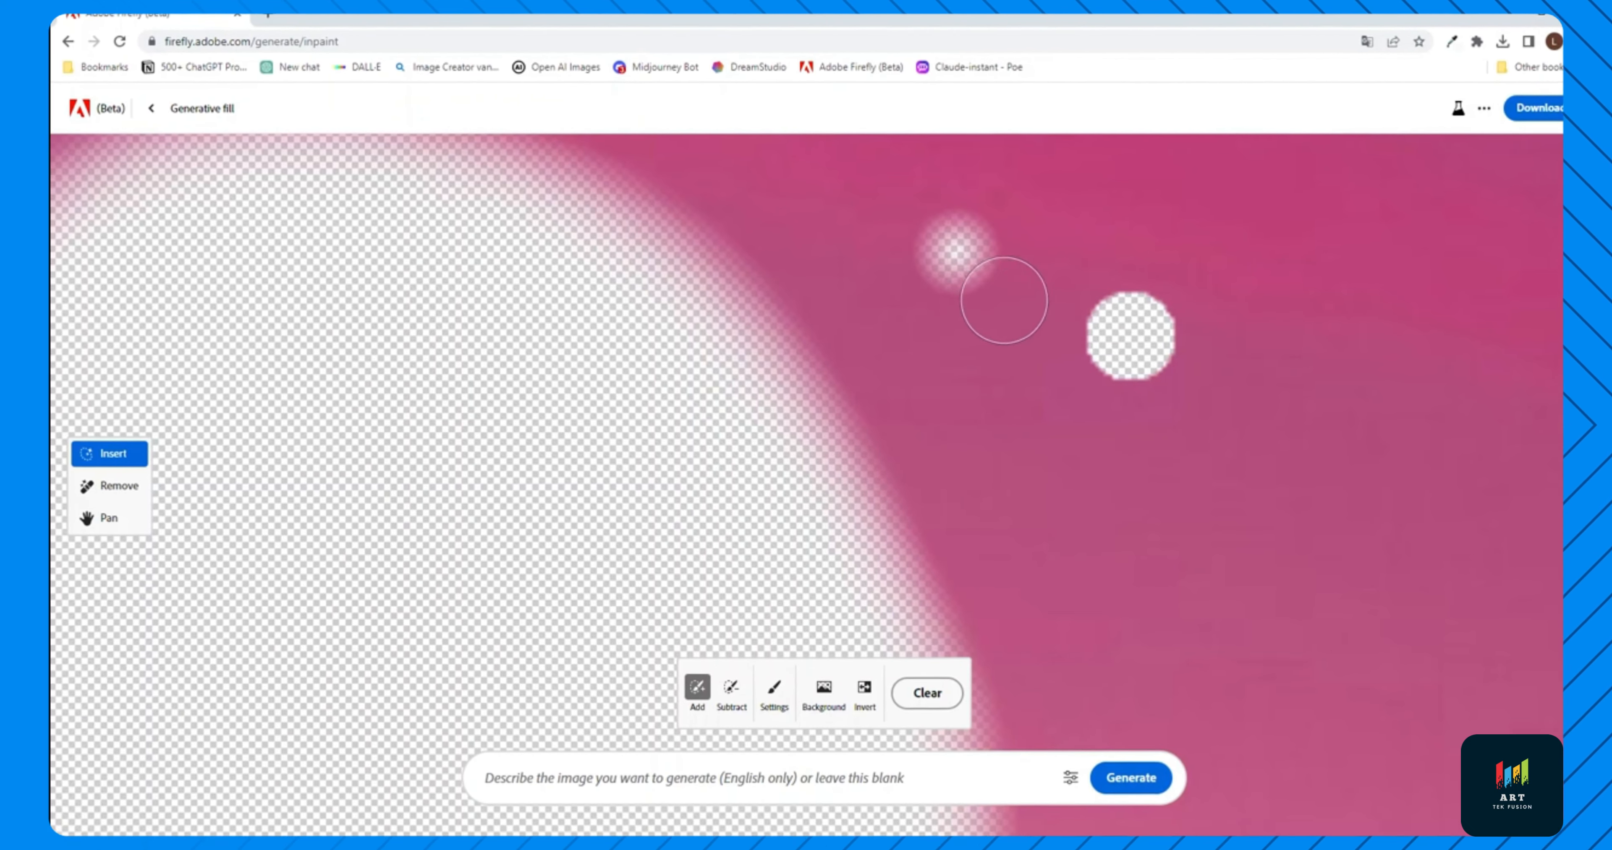
Set the brush hardness to 48% and clear all test masks from the sky
left_click(773, 690)
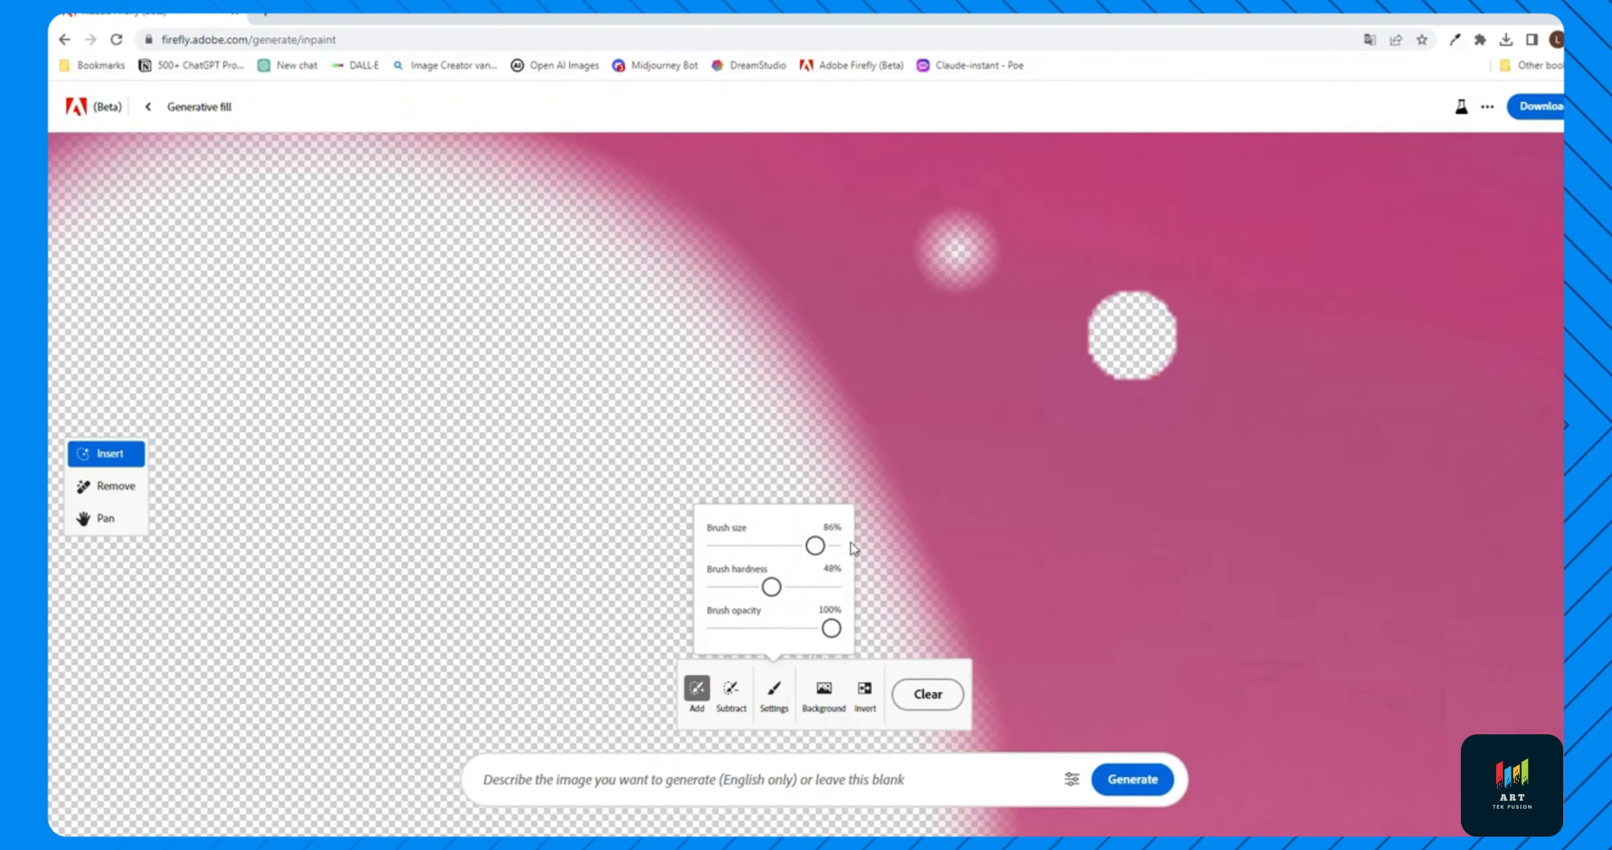
left_click(928, 694)
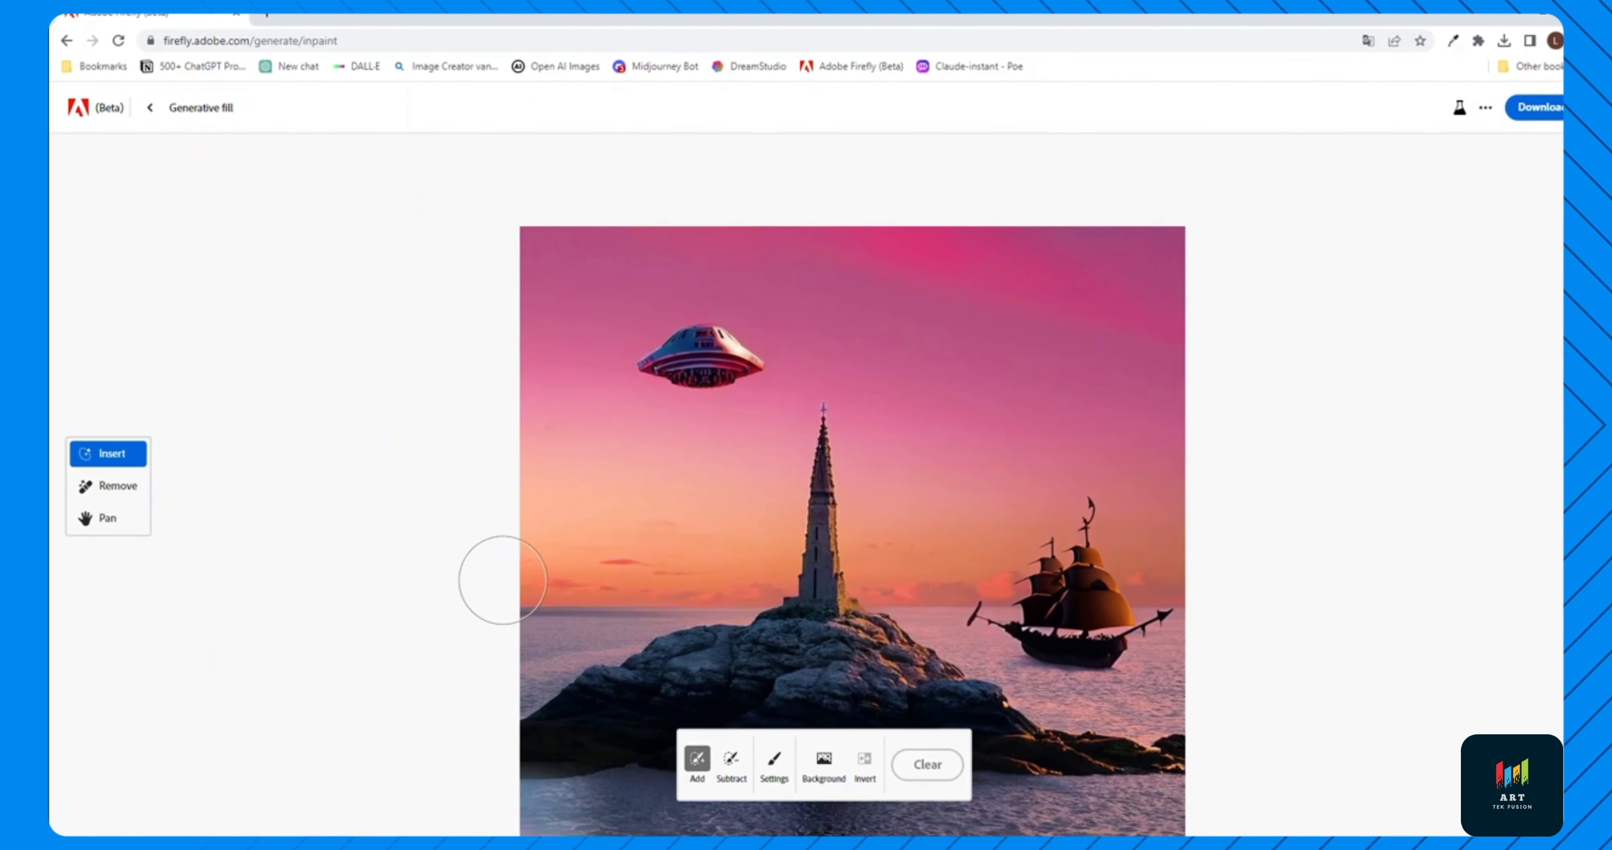
Try to replace the masked sky using the prompt "sky with lightning storm" and discard the generated variations
mouse_move(502, 580)
left_mouse_down()
mouse_move(718, 573)
mouse_move(755, 556)
mouse_move(781, 404)
left_mouse_up()
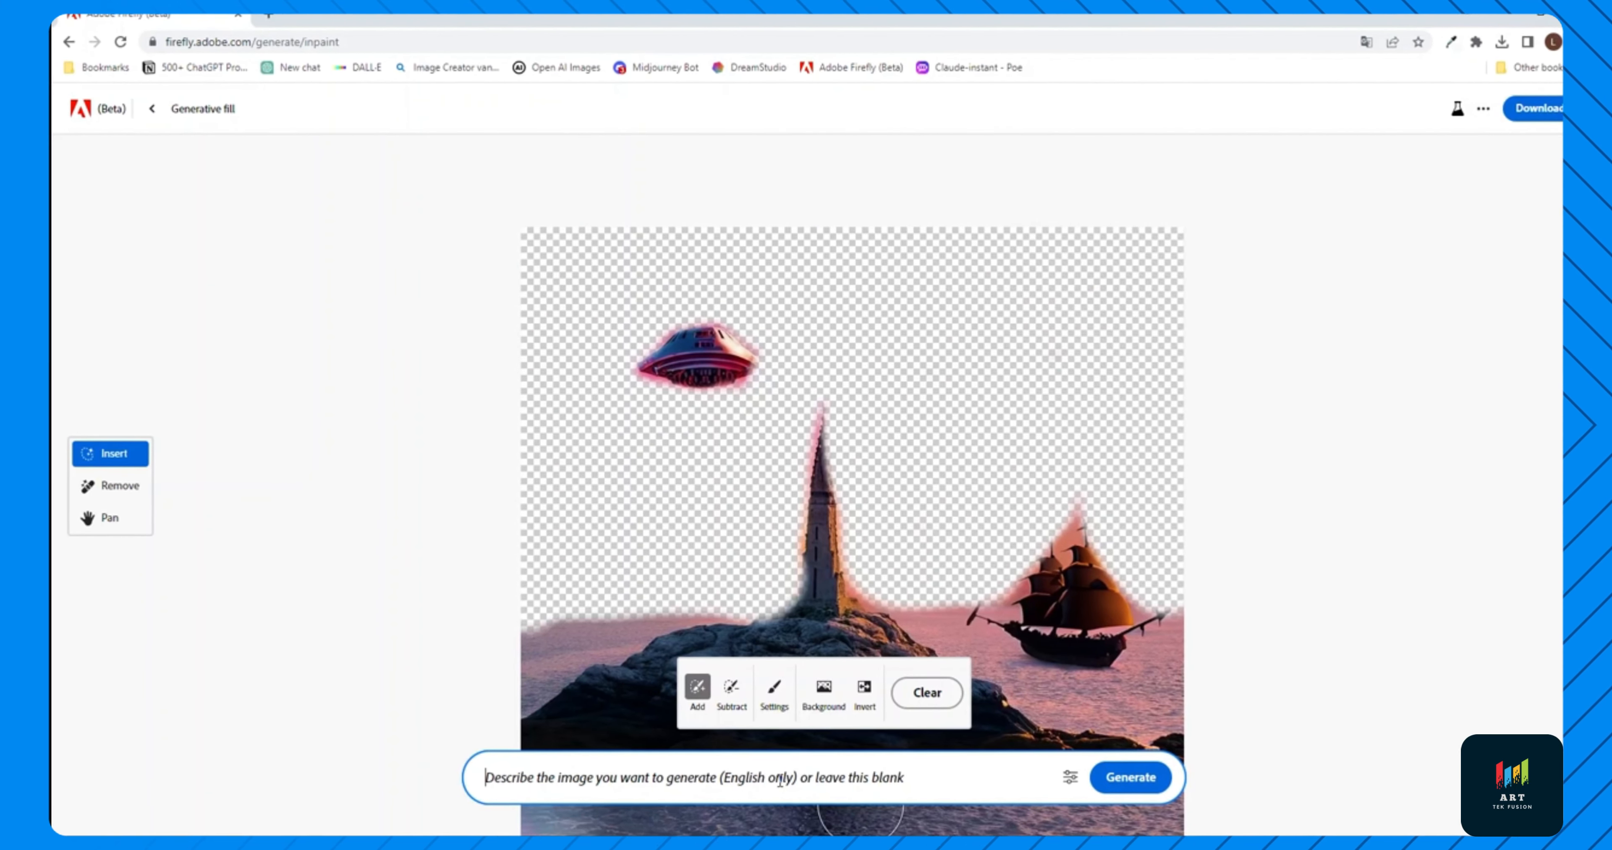
type("sky with lightning storm")
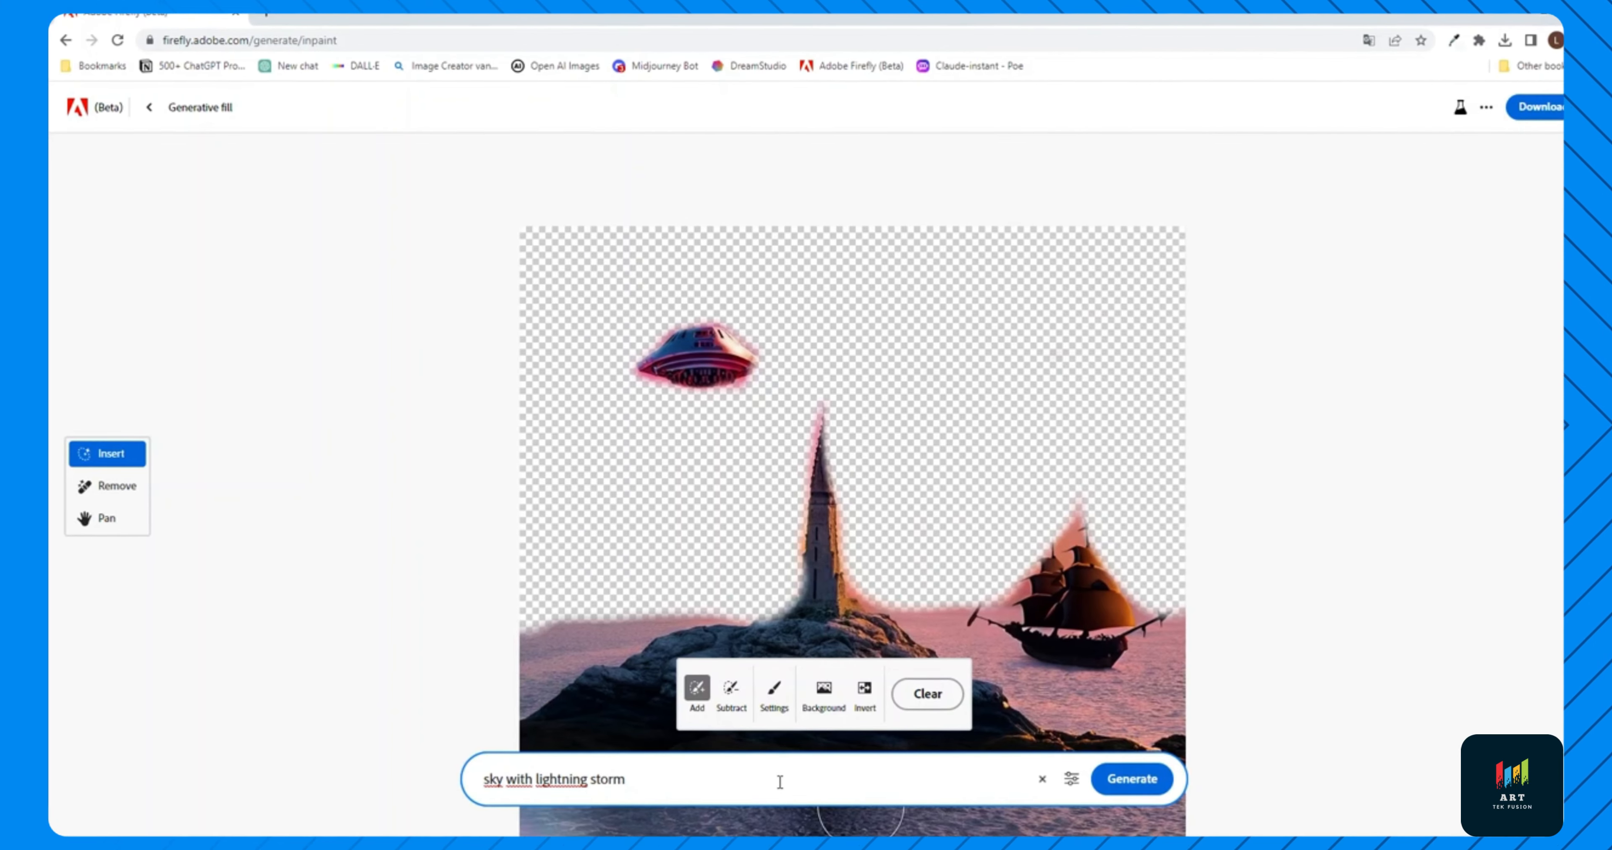
key("Return")
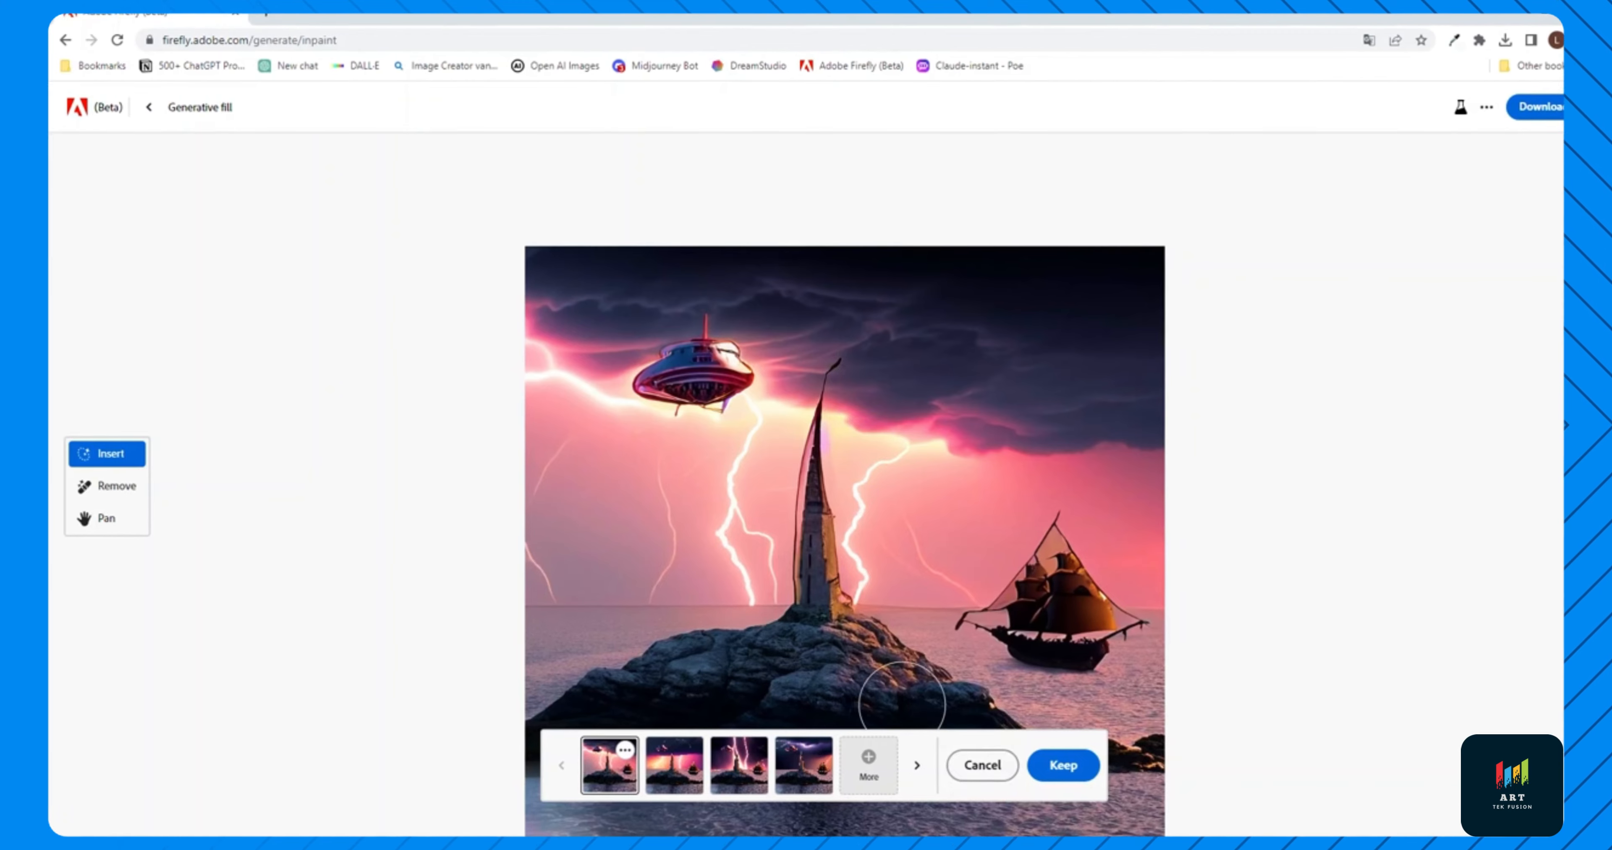
left_click(981, 765)
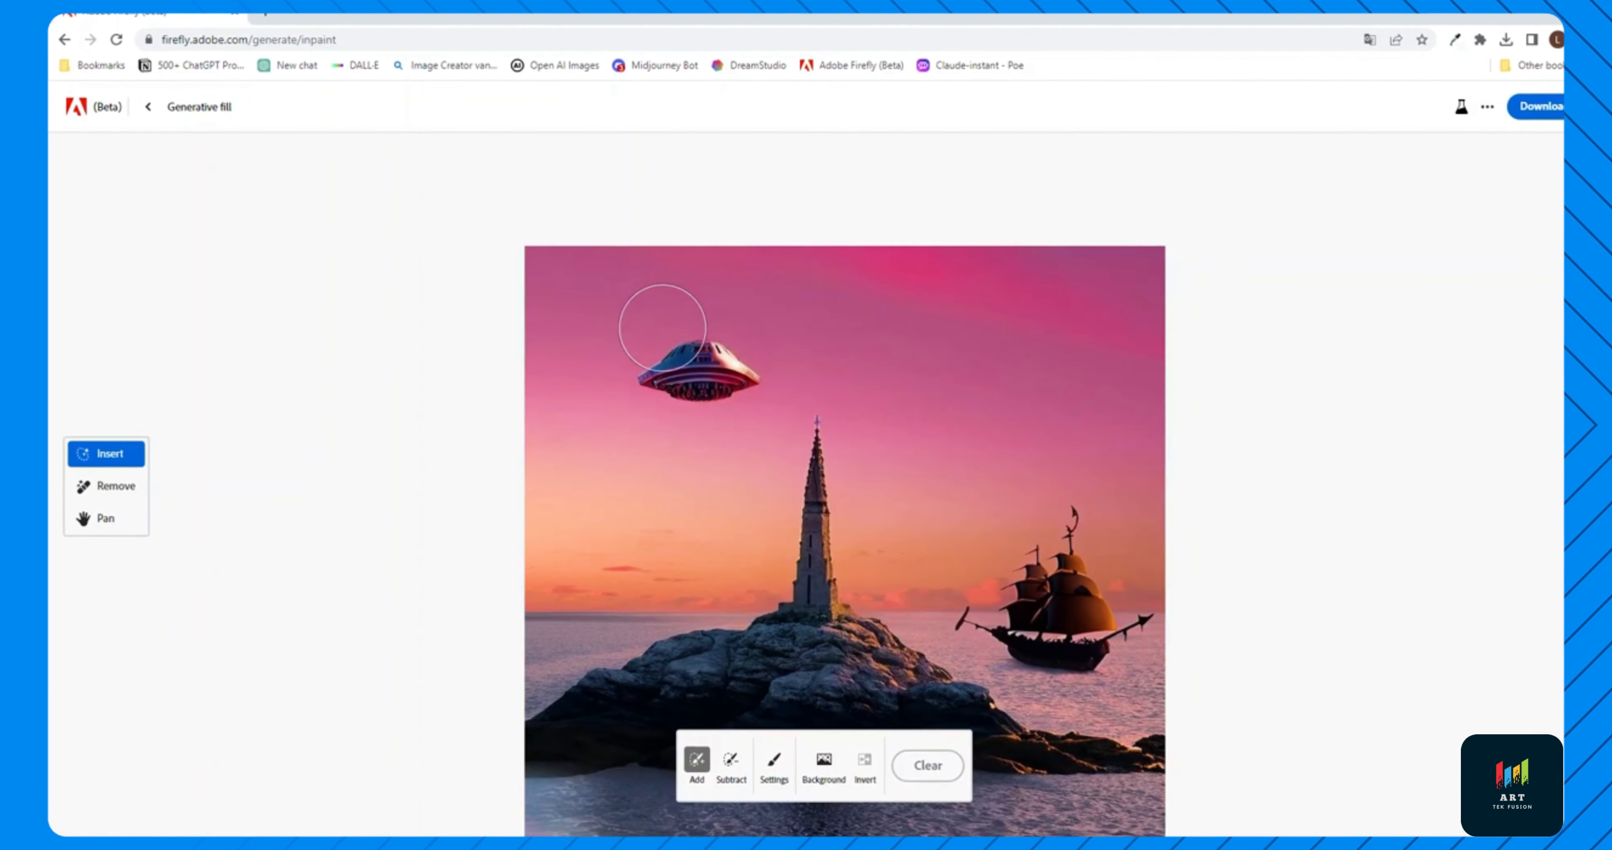
Set the brush opacity to 54% and mask the sky background around the UFO, tower and ship
left_click(774, 761)
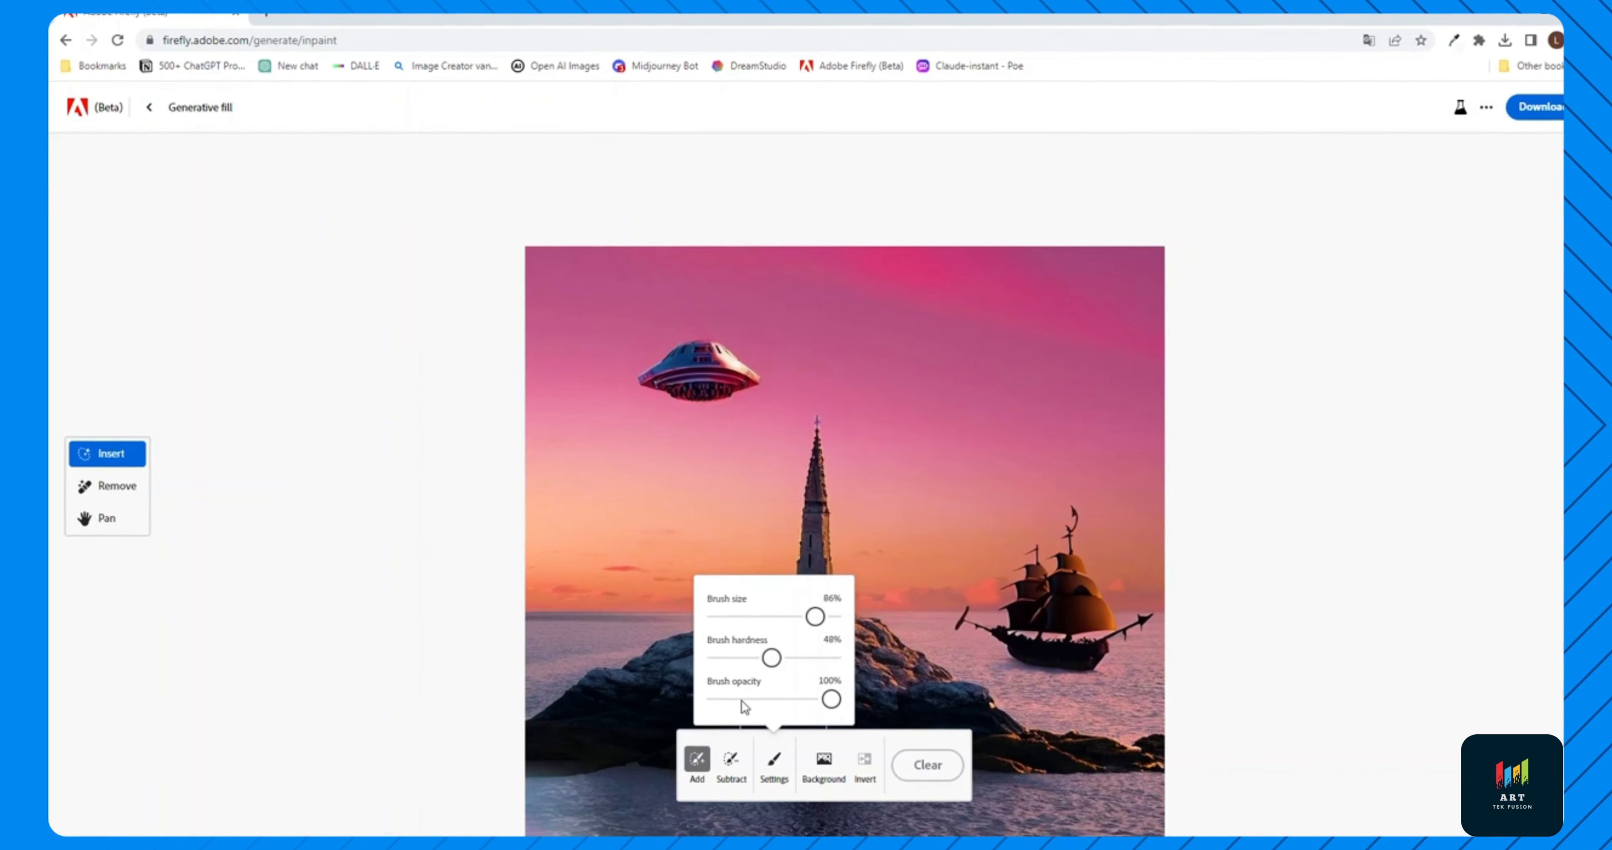
left_click_drag(765, 697, 780, 698)
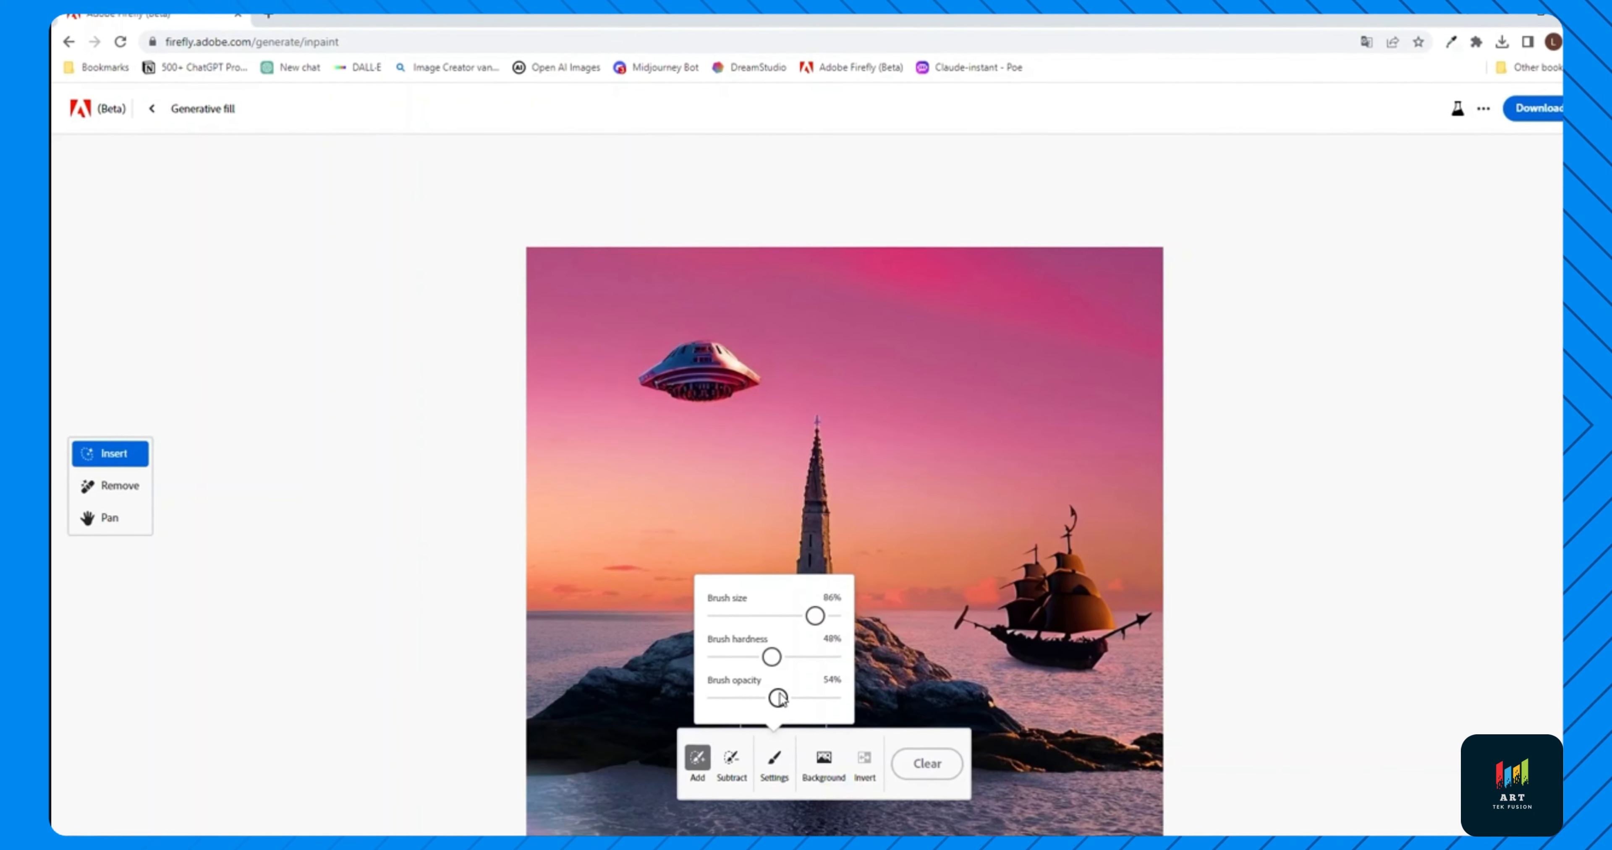
left_click(923, 704)
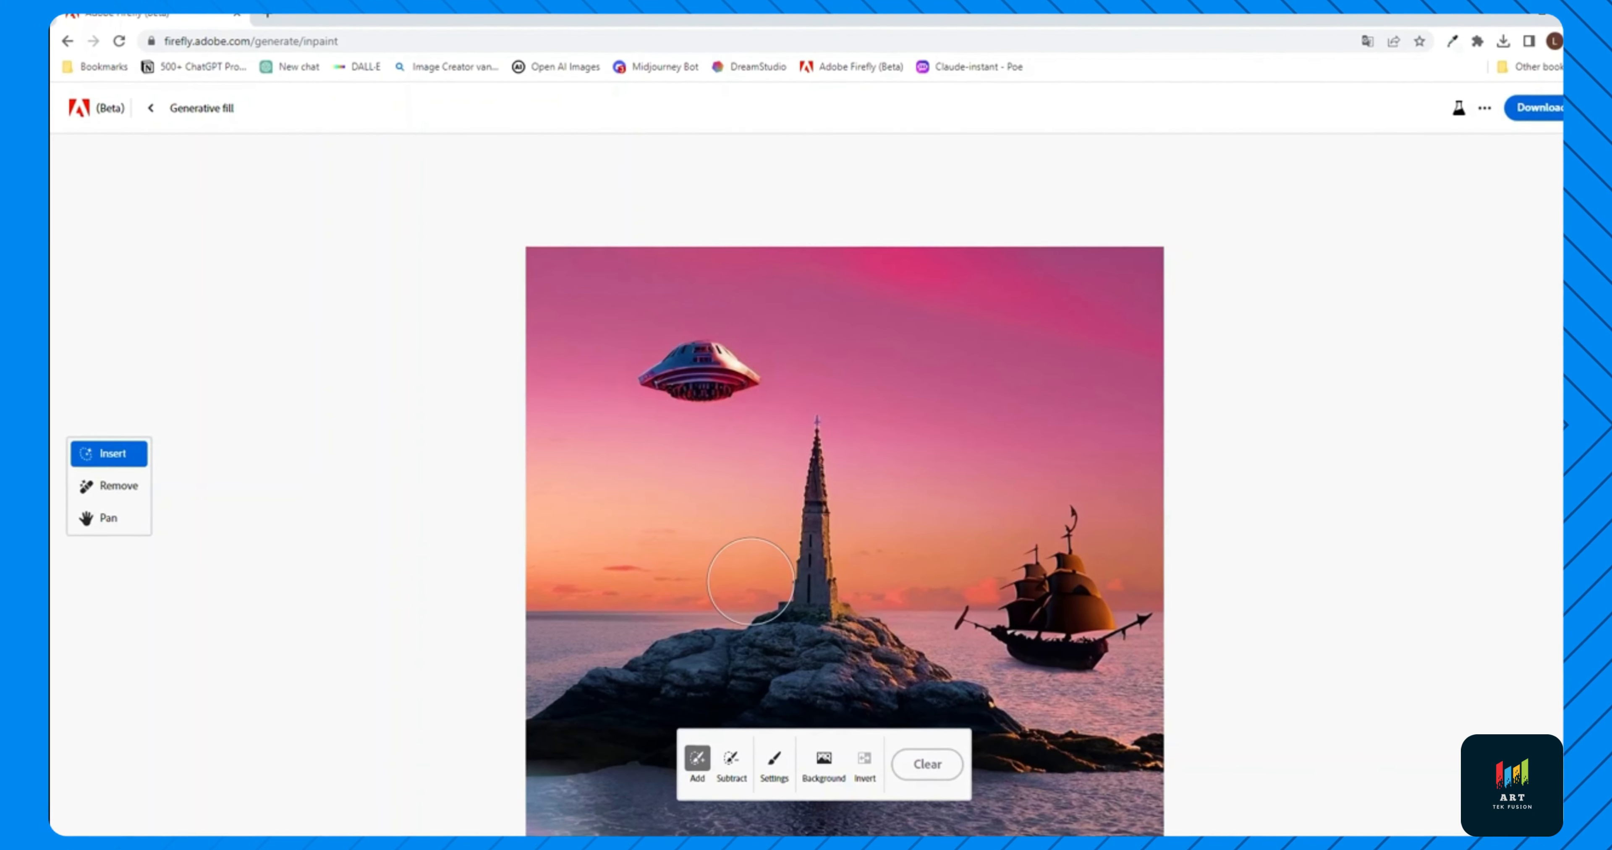
left_click(824, 761)
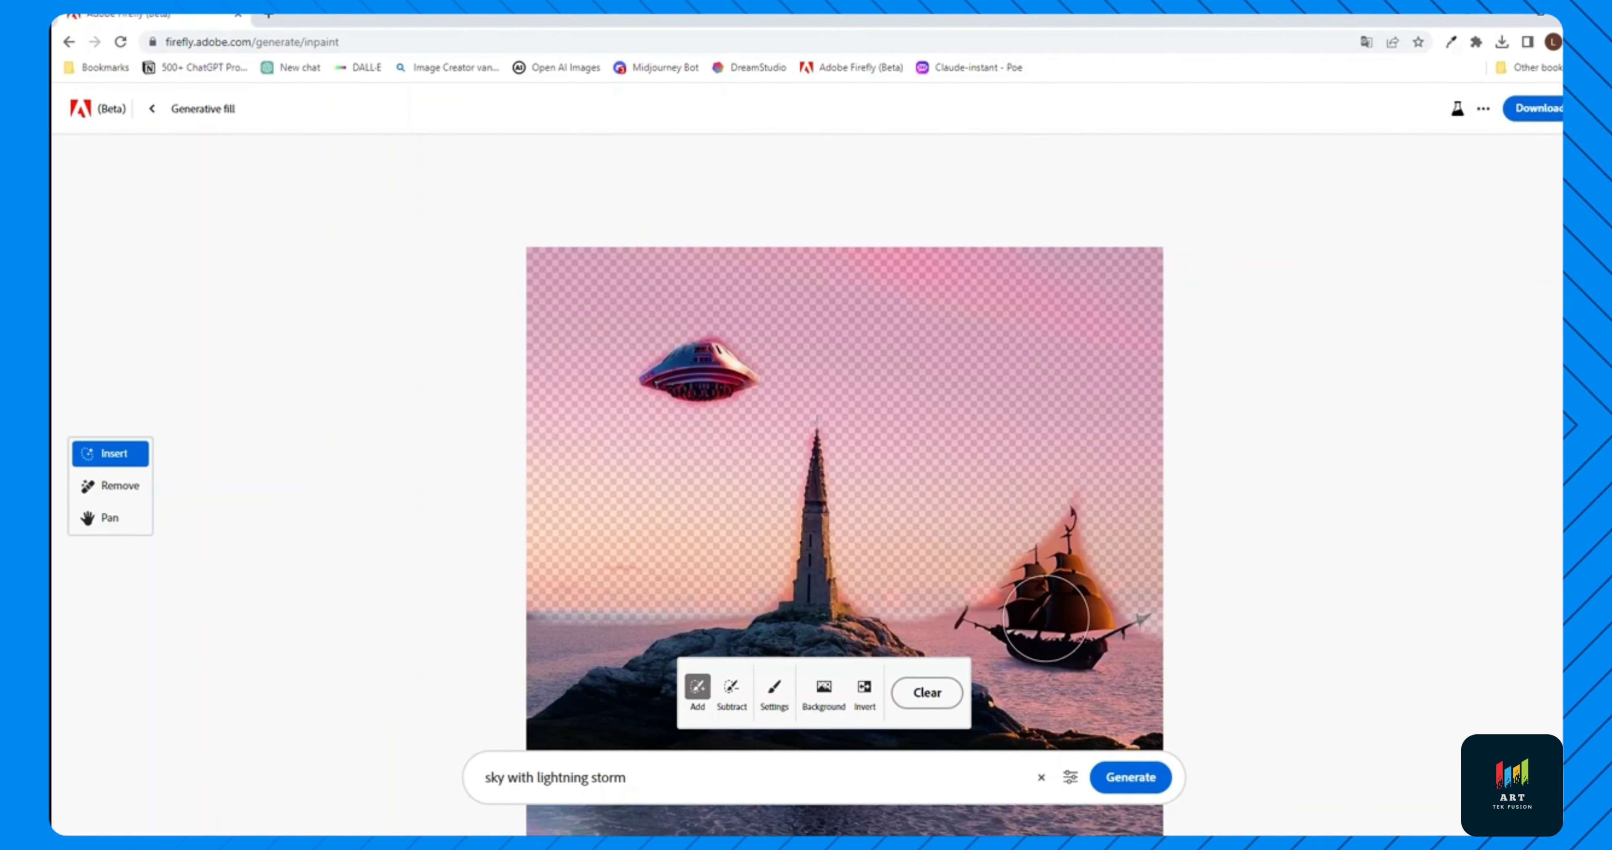
Generate the masked sky from the prompt "sky with lightning storm", compare the four variations and keep the first one
left_click(1133, 780)
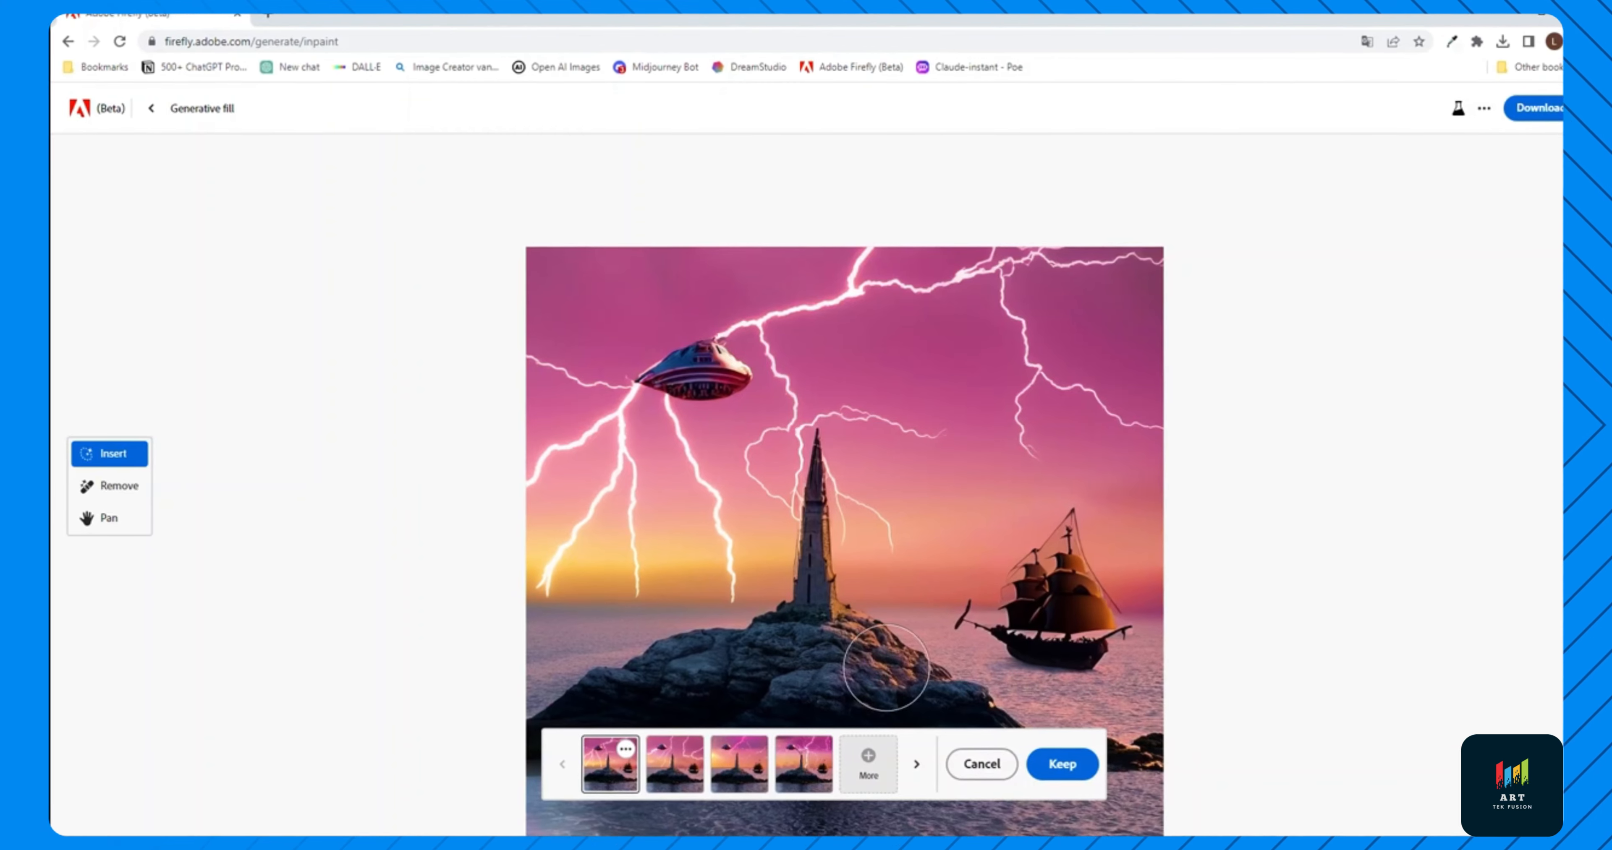
left_click(694, 770)
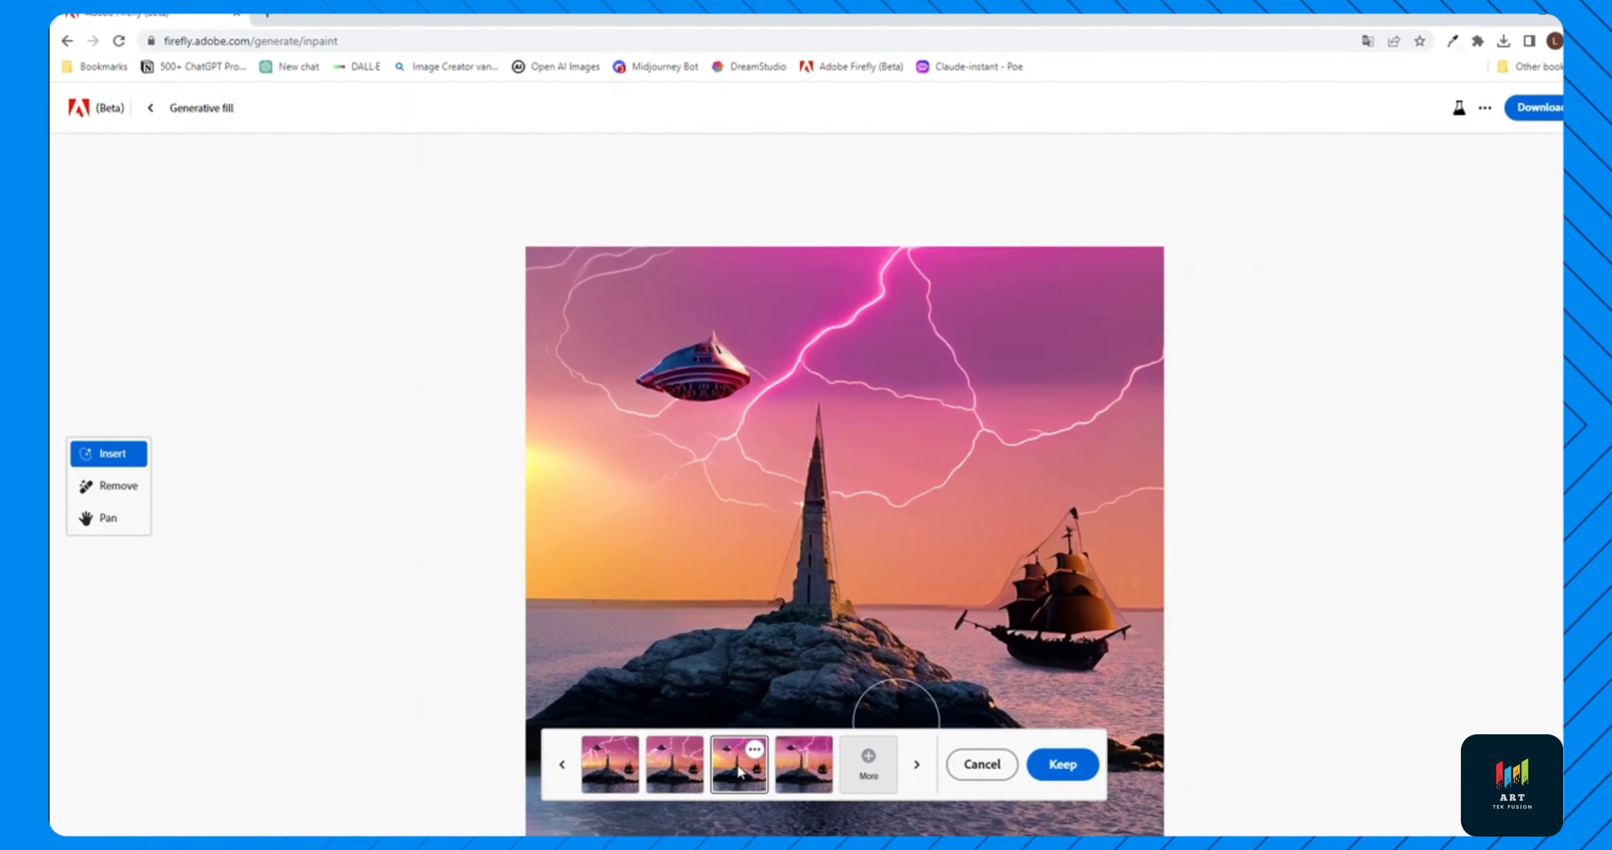
left_click(608, 766)
left_click(674, 768)
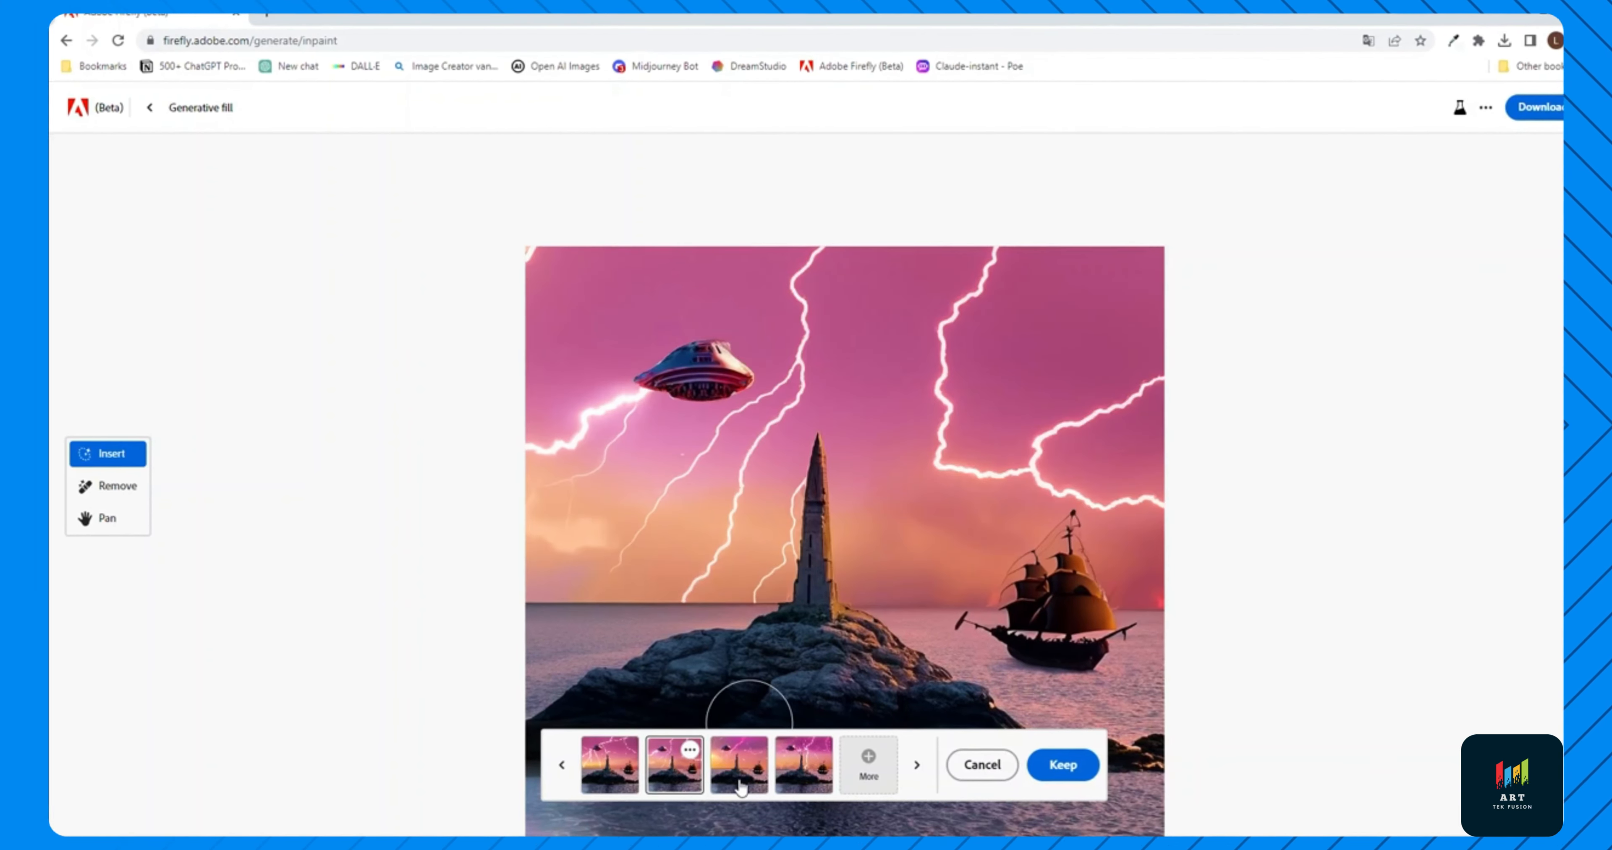
left_click(738, 768)
left_click(798, 766)
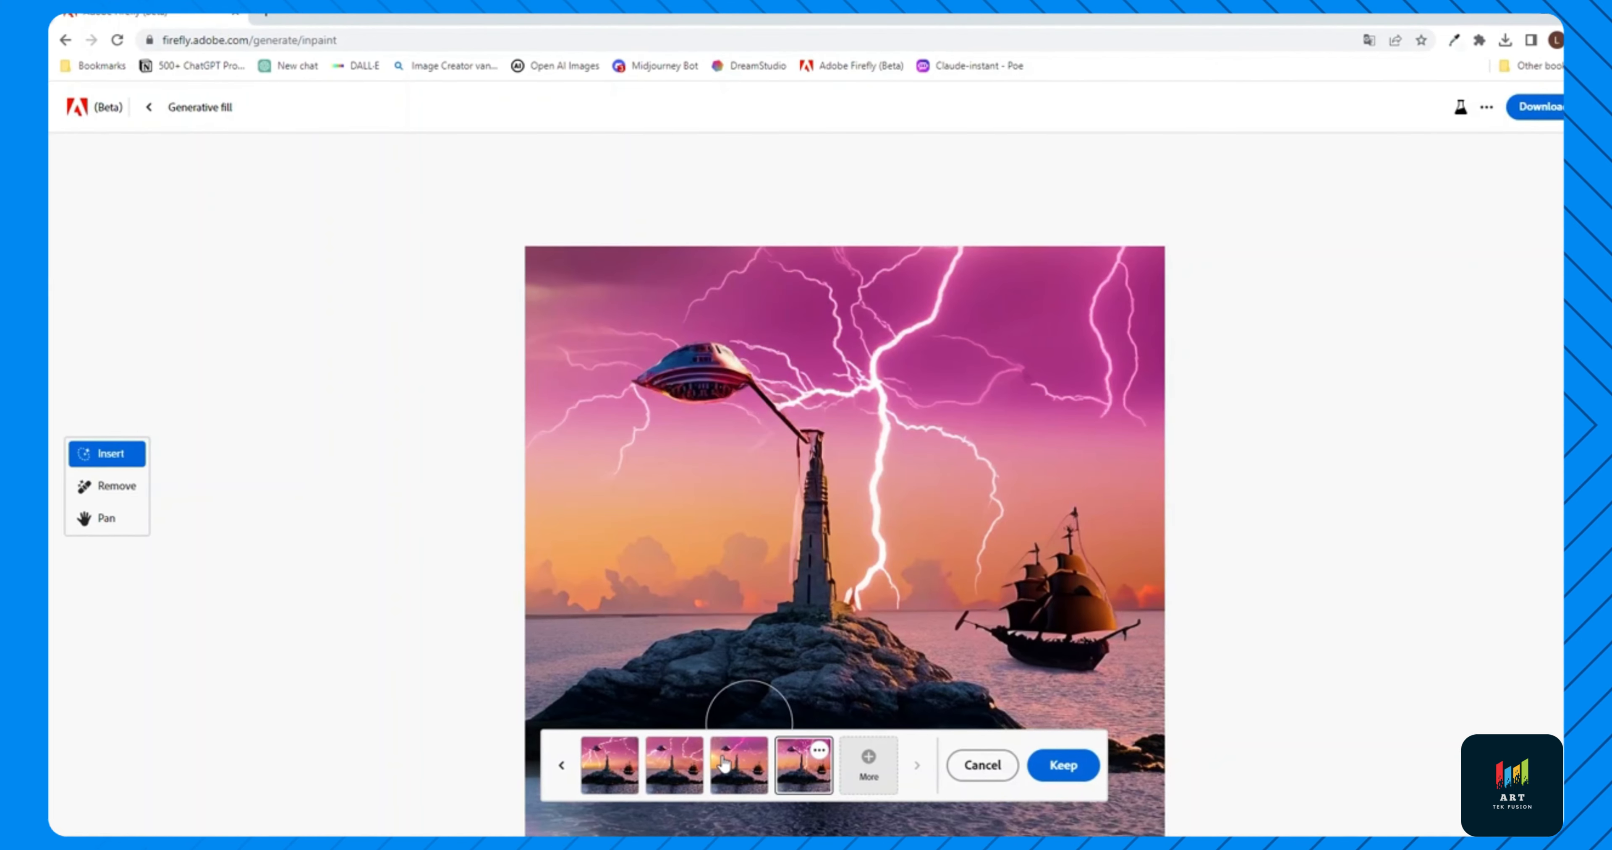
left_click(738, 766)
left_click(668, 768)
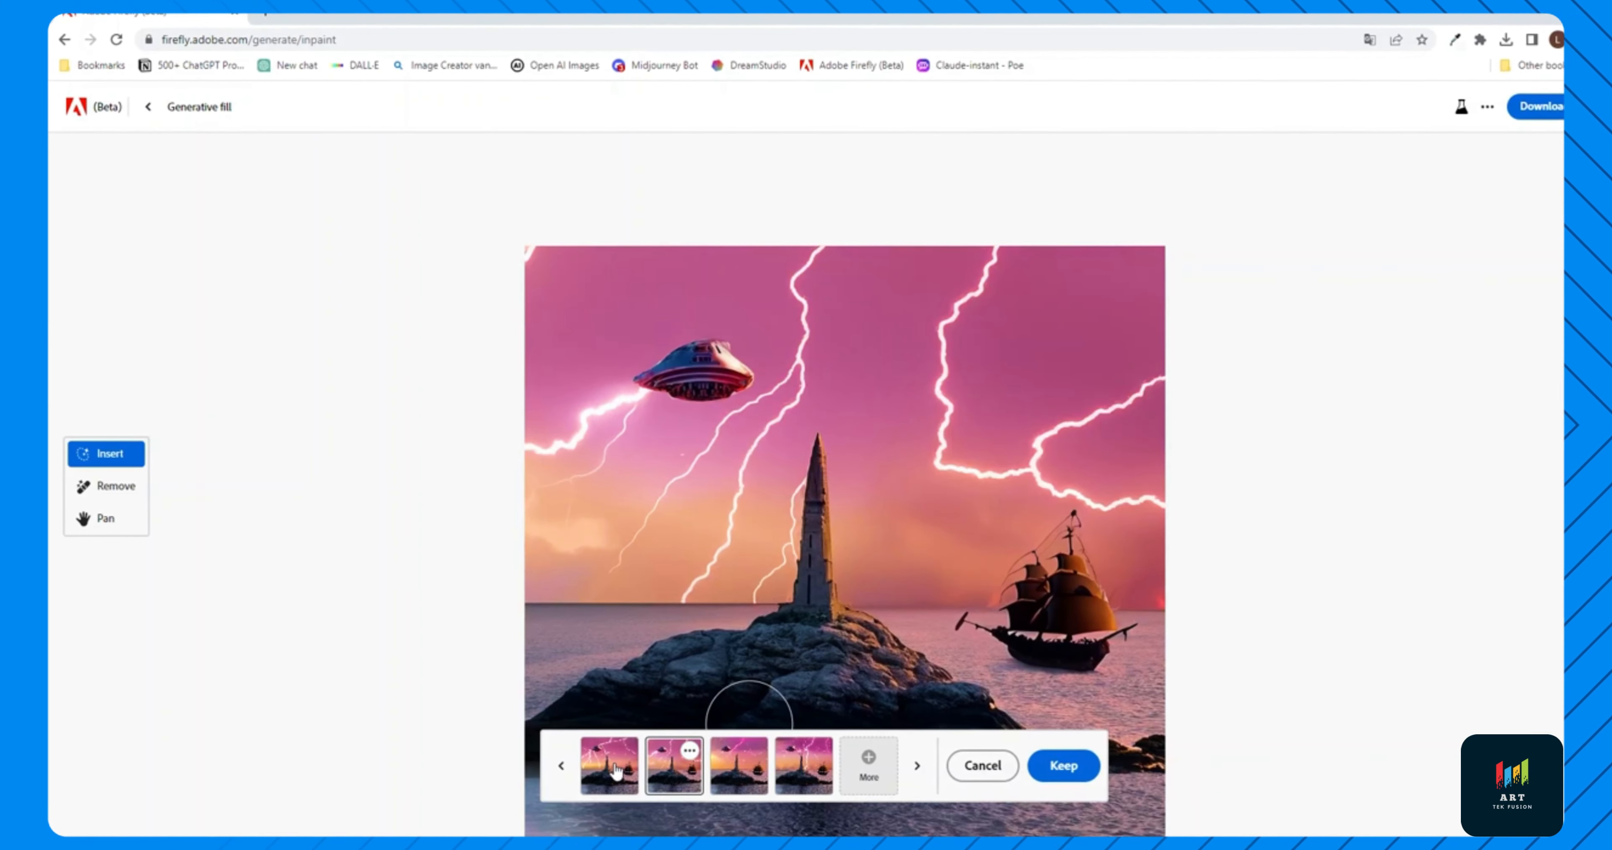
left_click(614, 767)
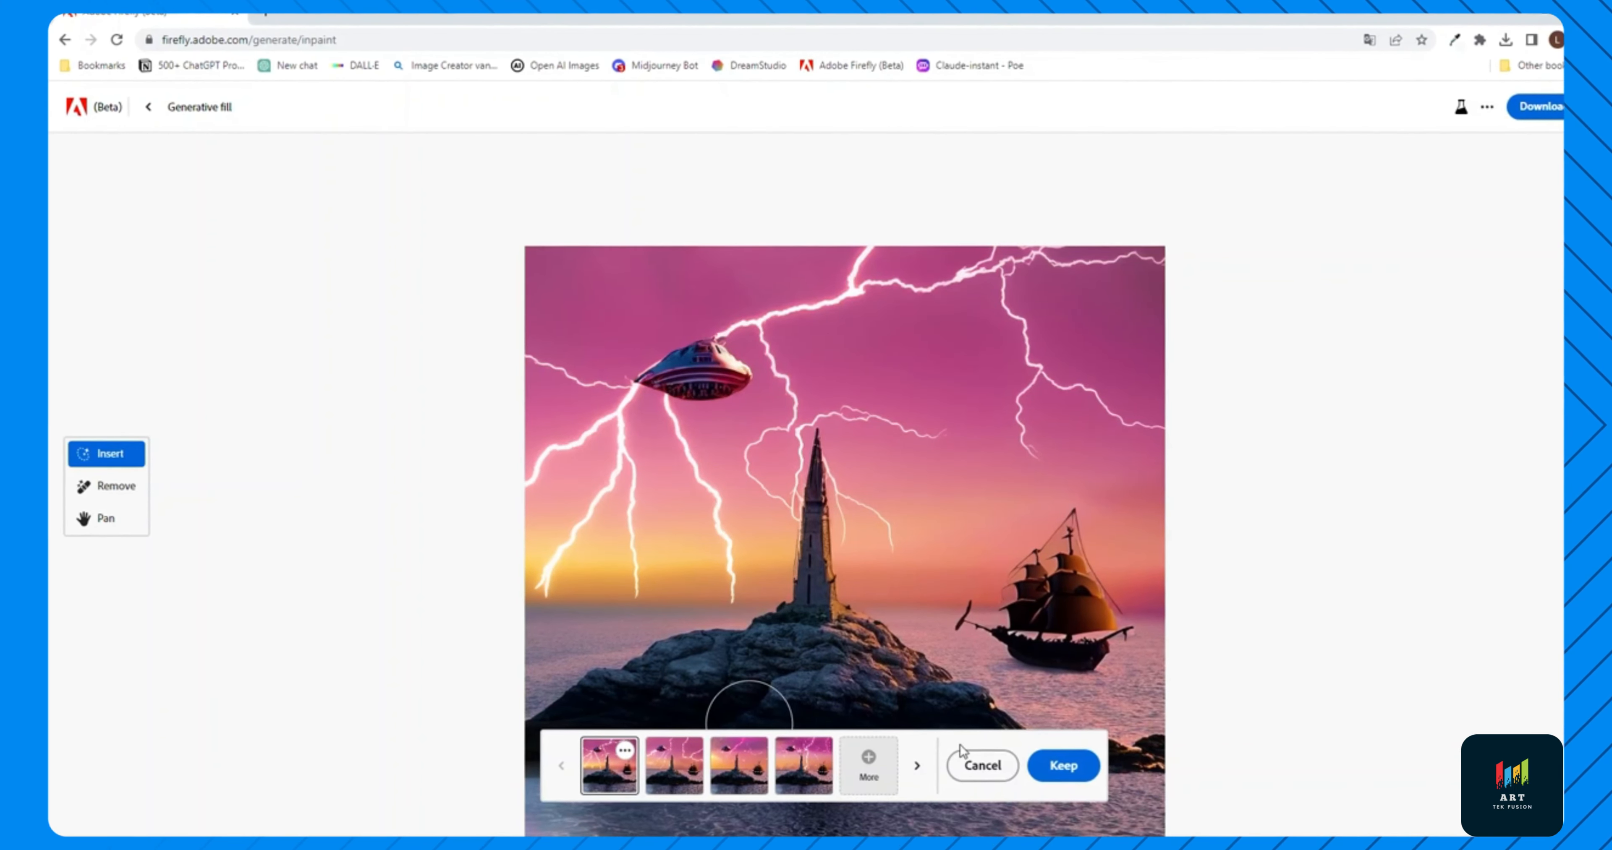
left_click(1062, 765)
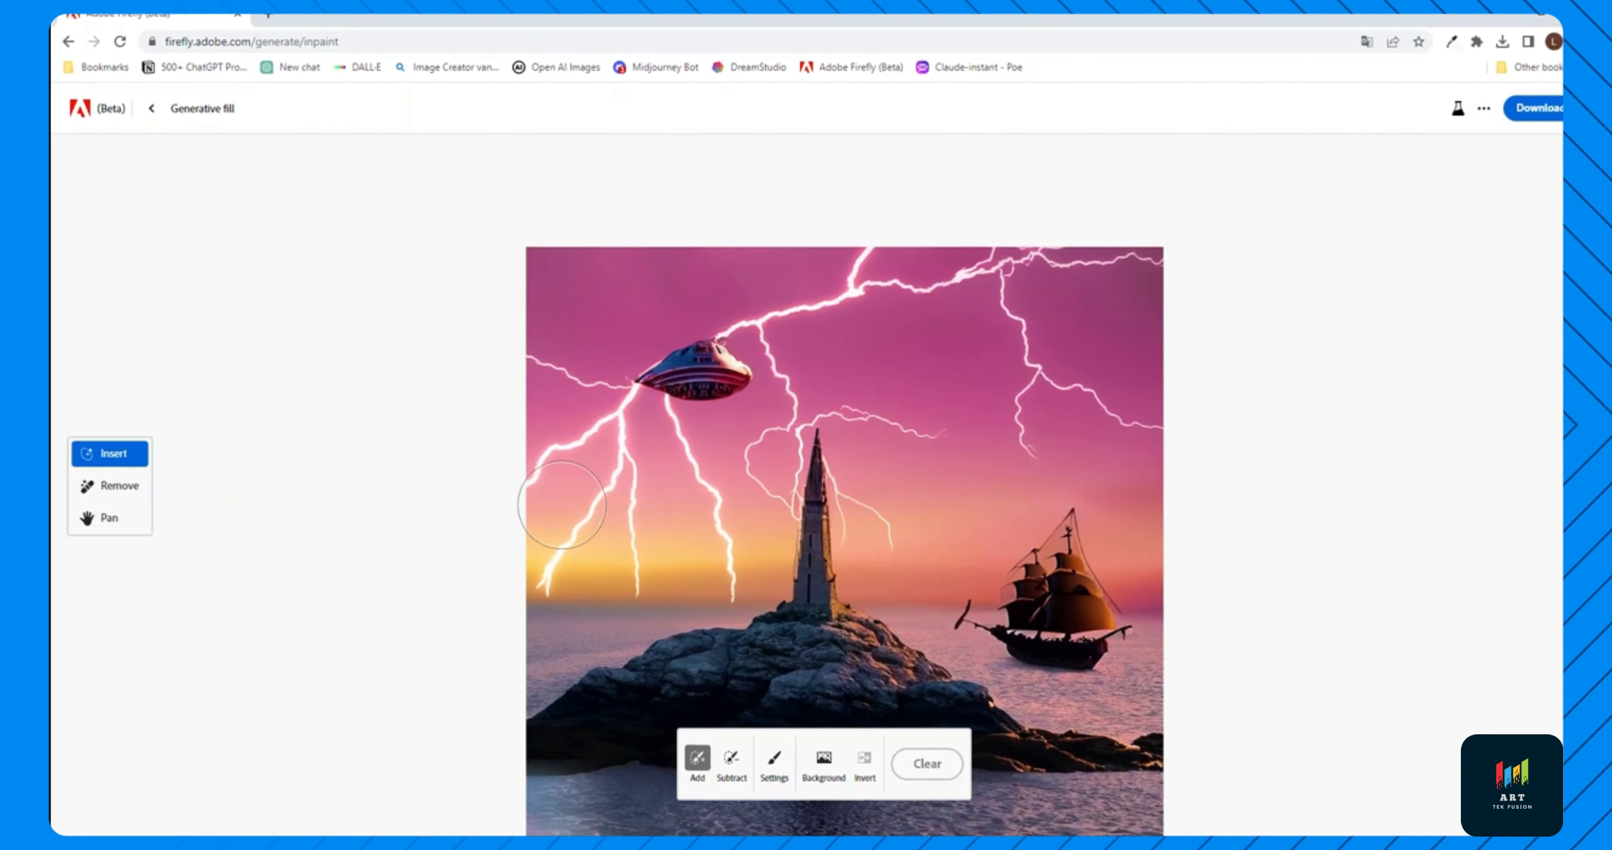
Make the mask brush smaller and fully opaque for retouching the ship, clearing the trial stroke beside its sails
scroll(1164, 647, "up", 5)
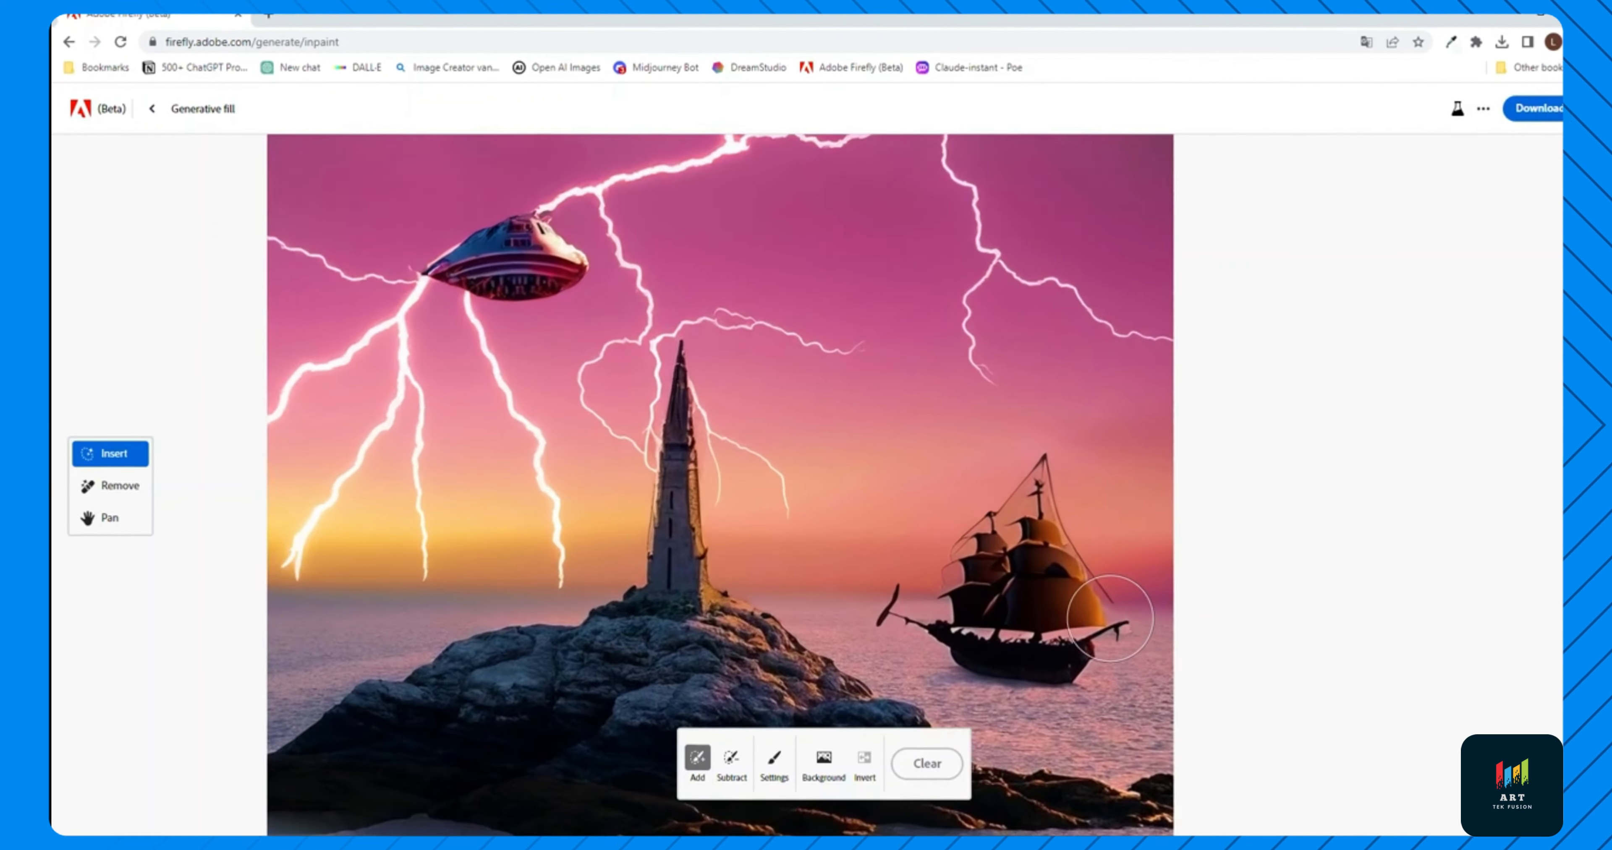
scroll(1110, 617, "up", 5)
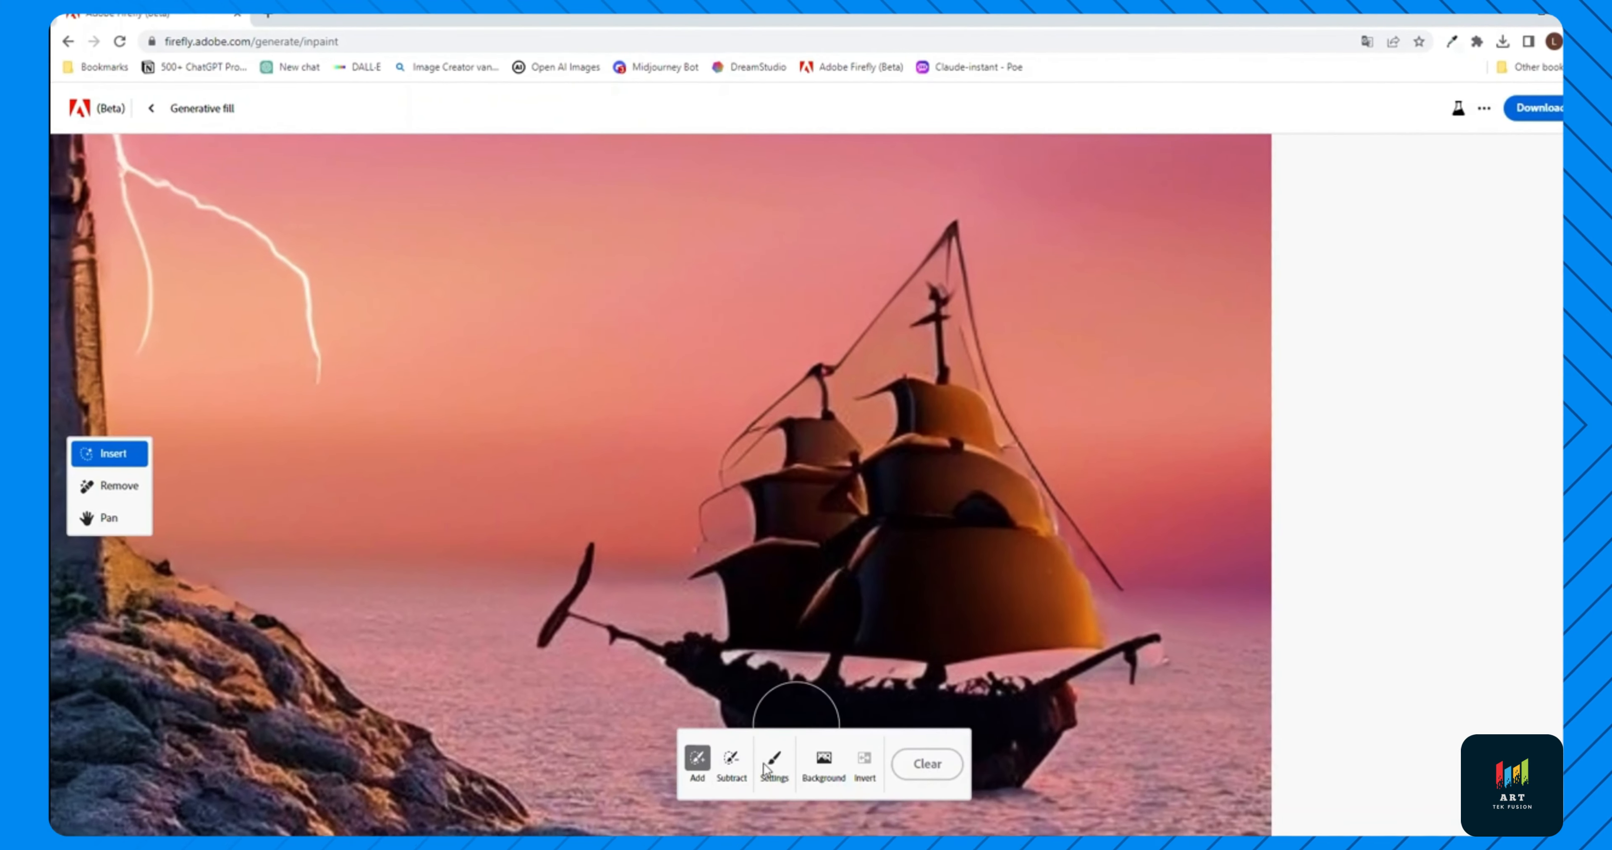
left_click(764, 764)
left_click(766, 613)
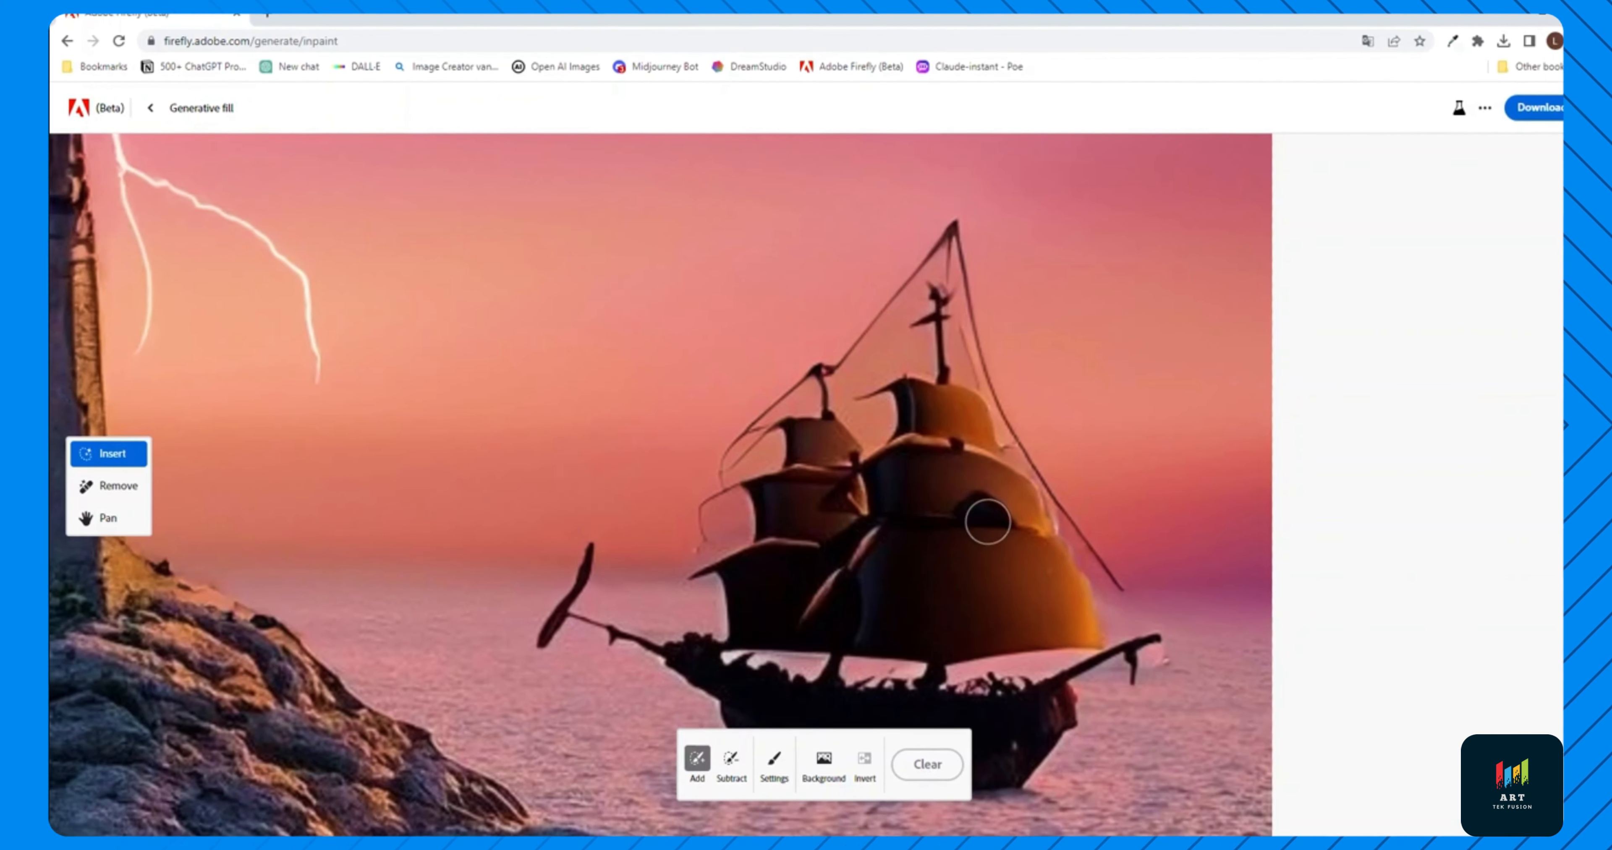
left_click_drag(1117, 581, 1075, 535)
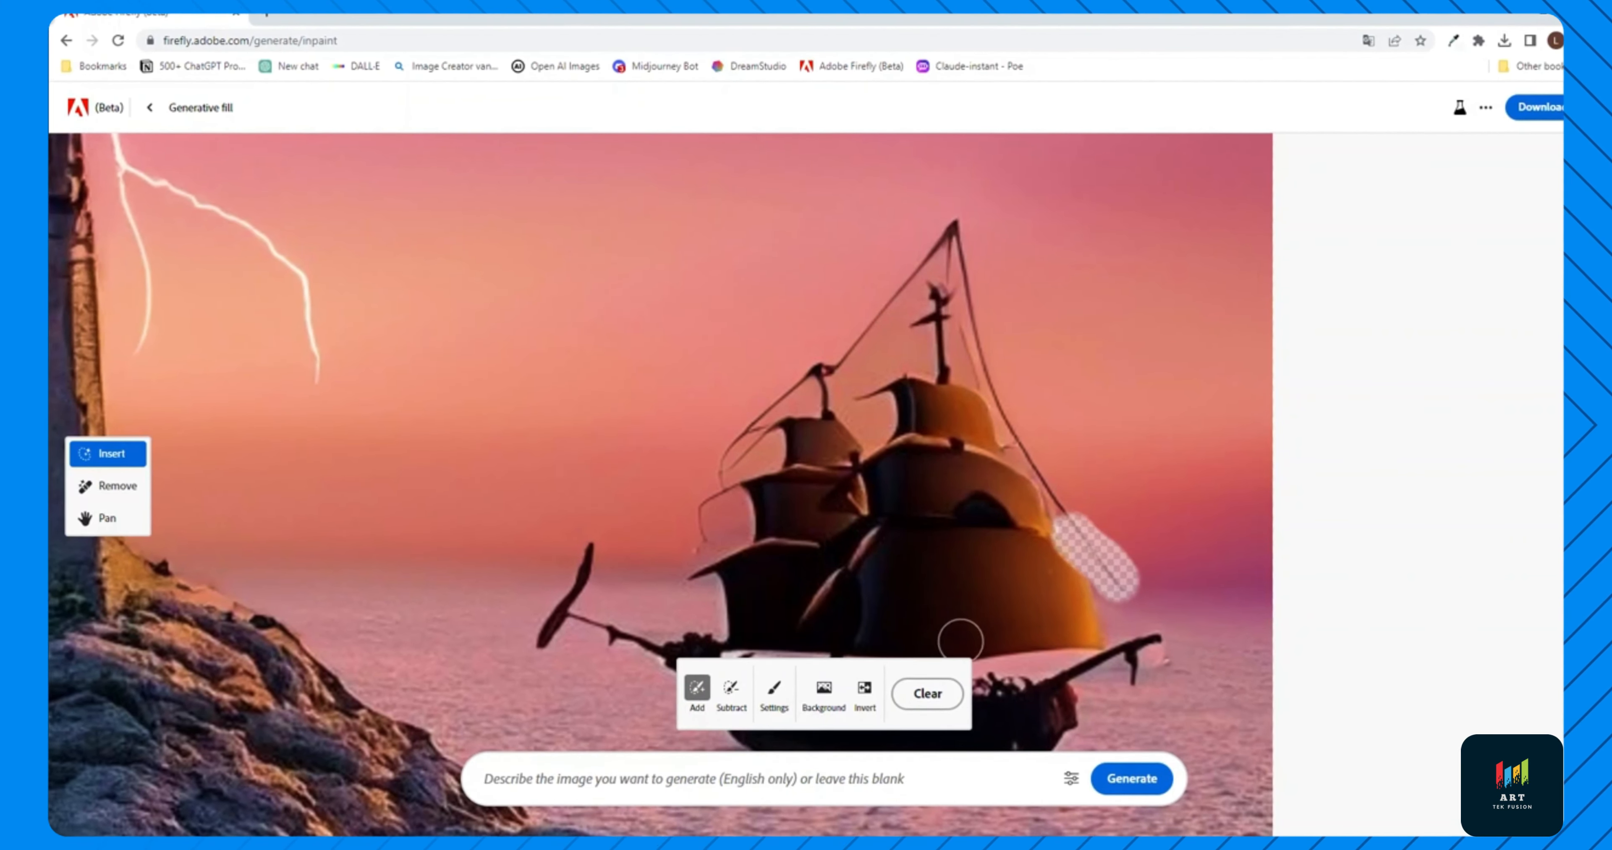
left_click(927, 693)
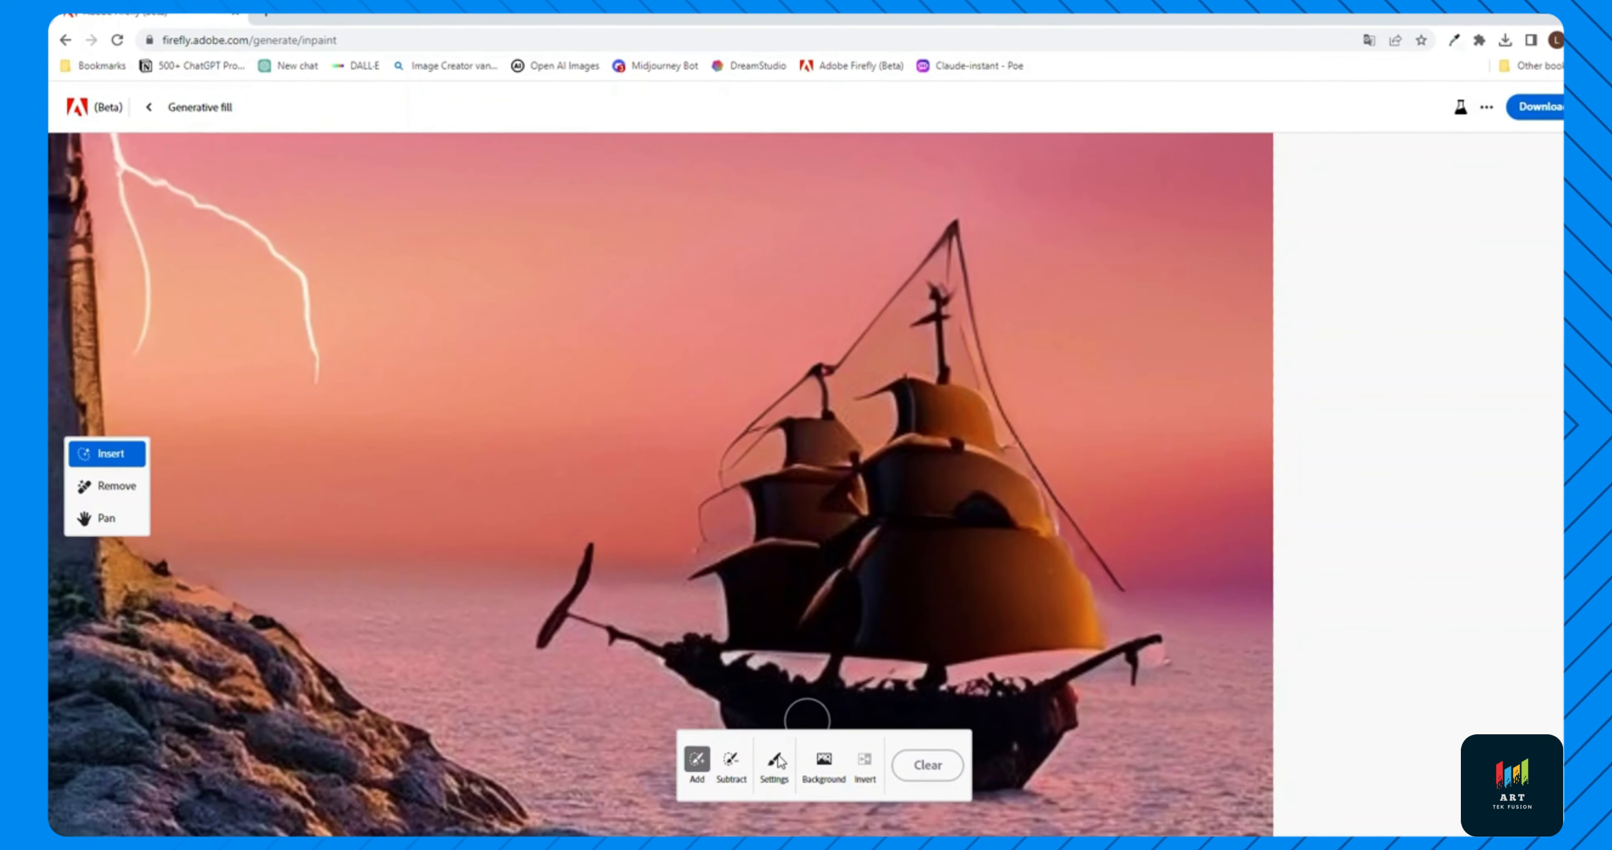
left_click(776, 760)
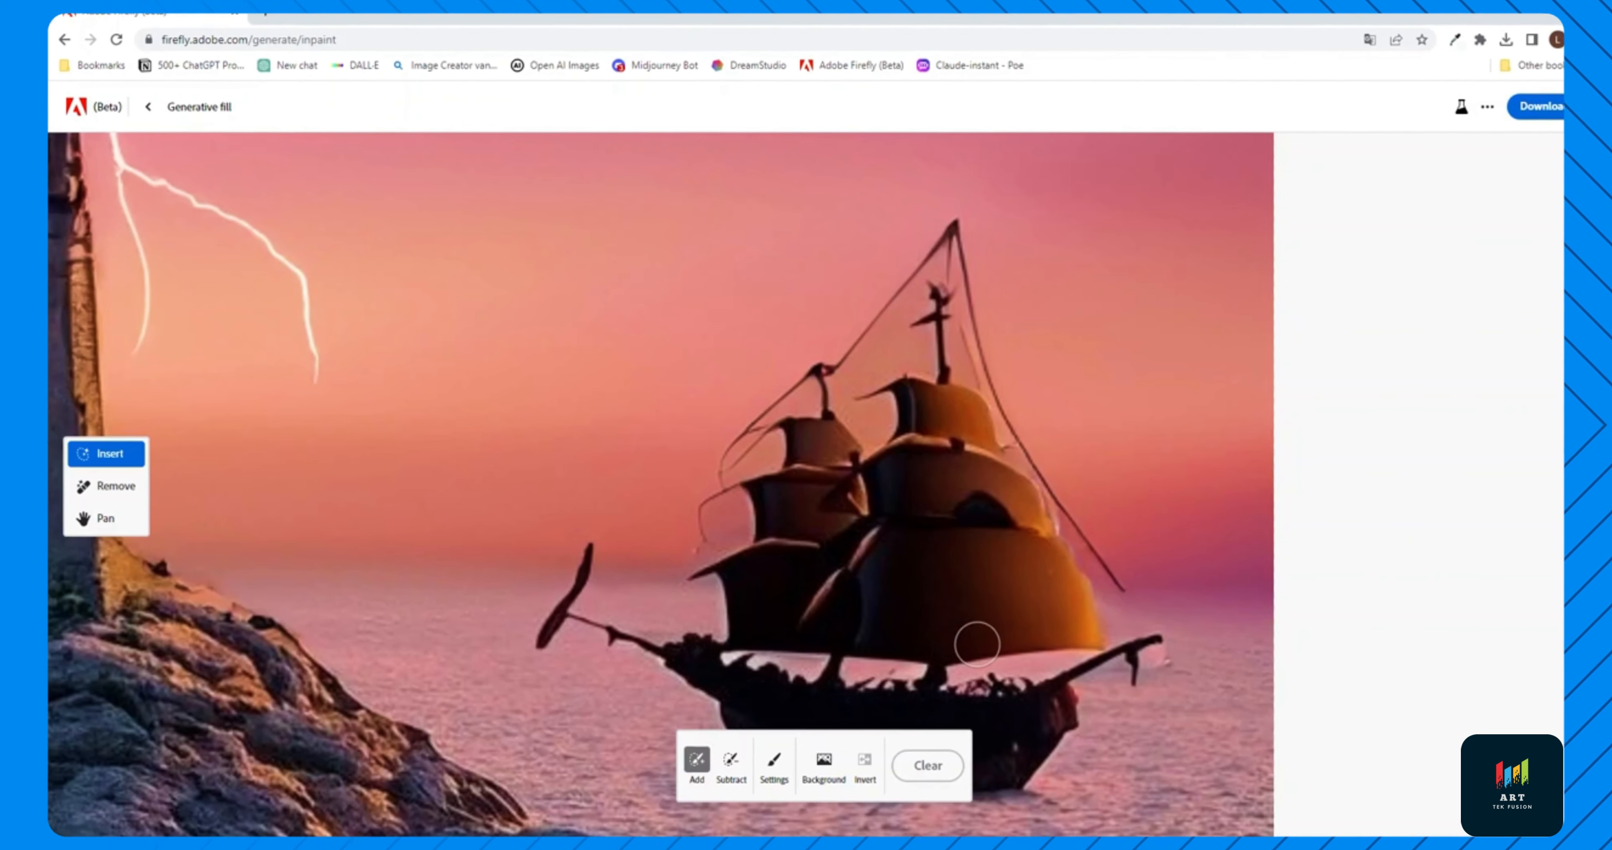
Mask the stray rigging lines around the pirate ship's sails, generate a fill with a blank prompt and keep the second variation
mouse_move(1117, 585)
left_mouse_down()
mouse_move(1002, 404)
mouse_move(970, 286)
mouse_move(865, 328)
mouse_move(713, 569)
left_mouse_up()
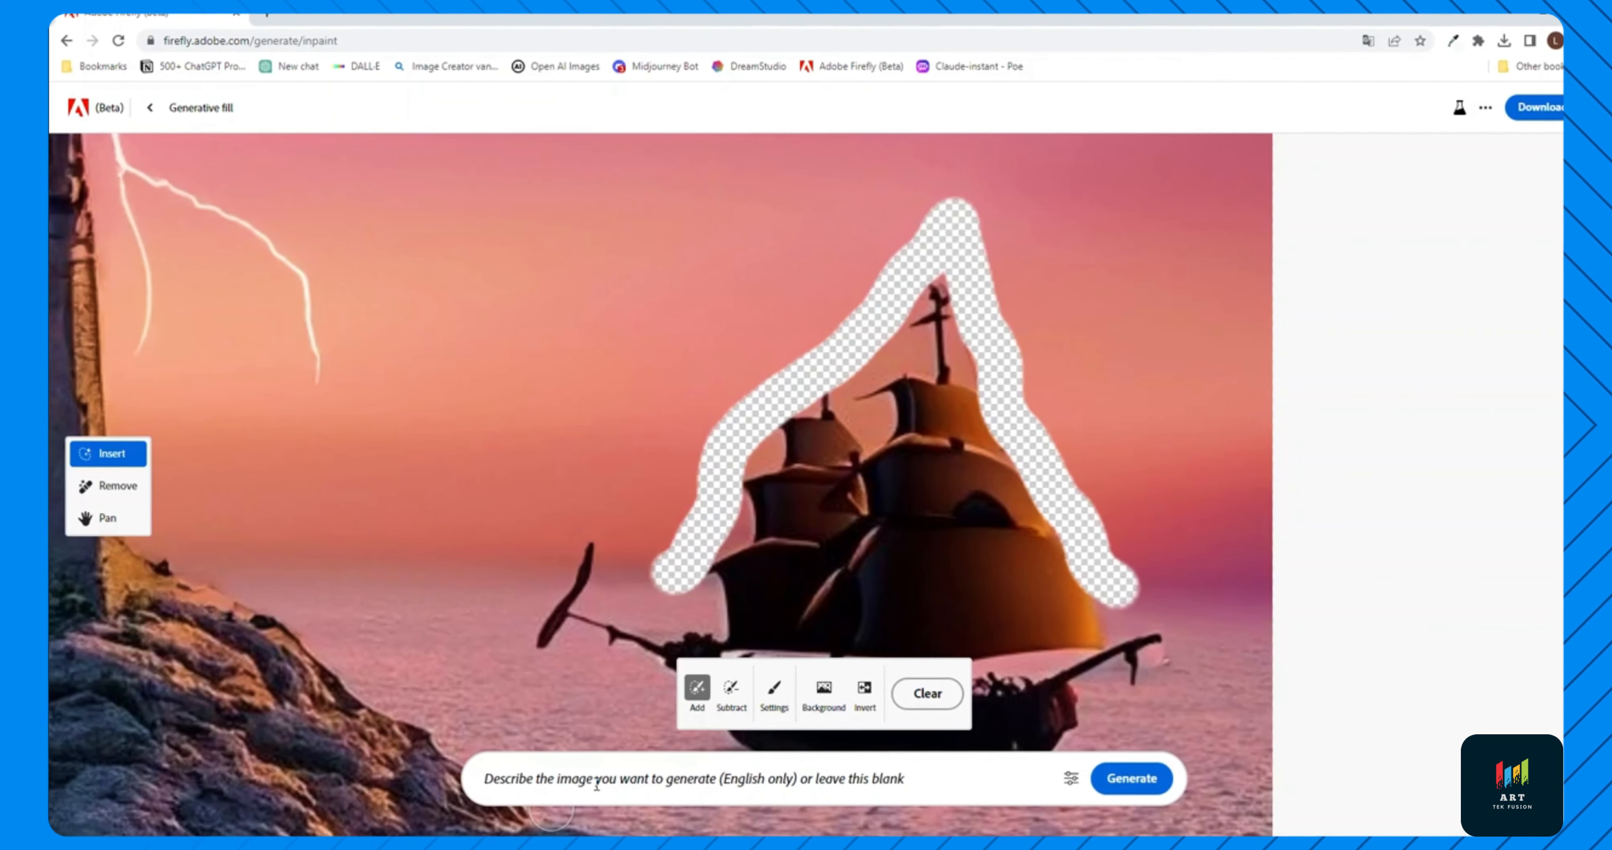
left_click(1132, 778)
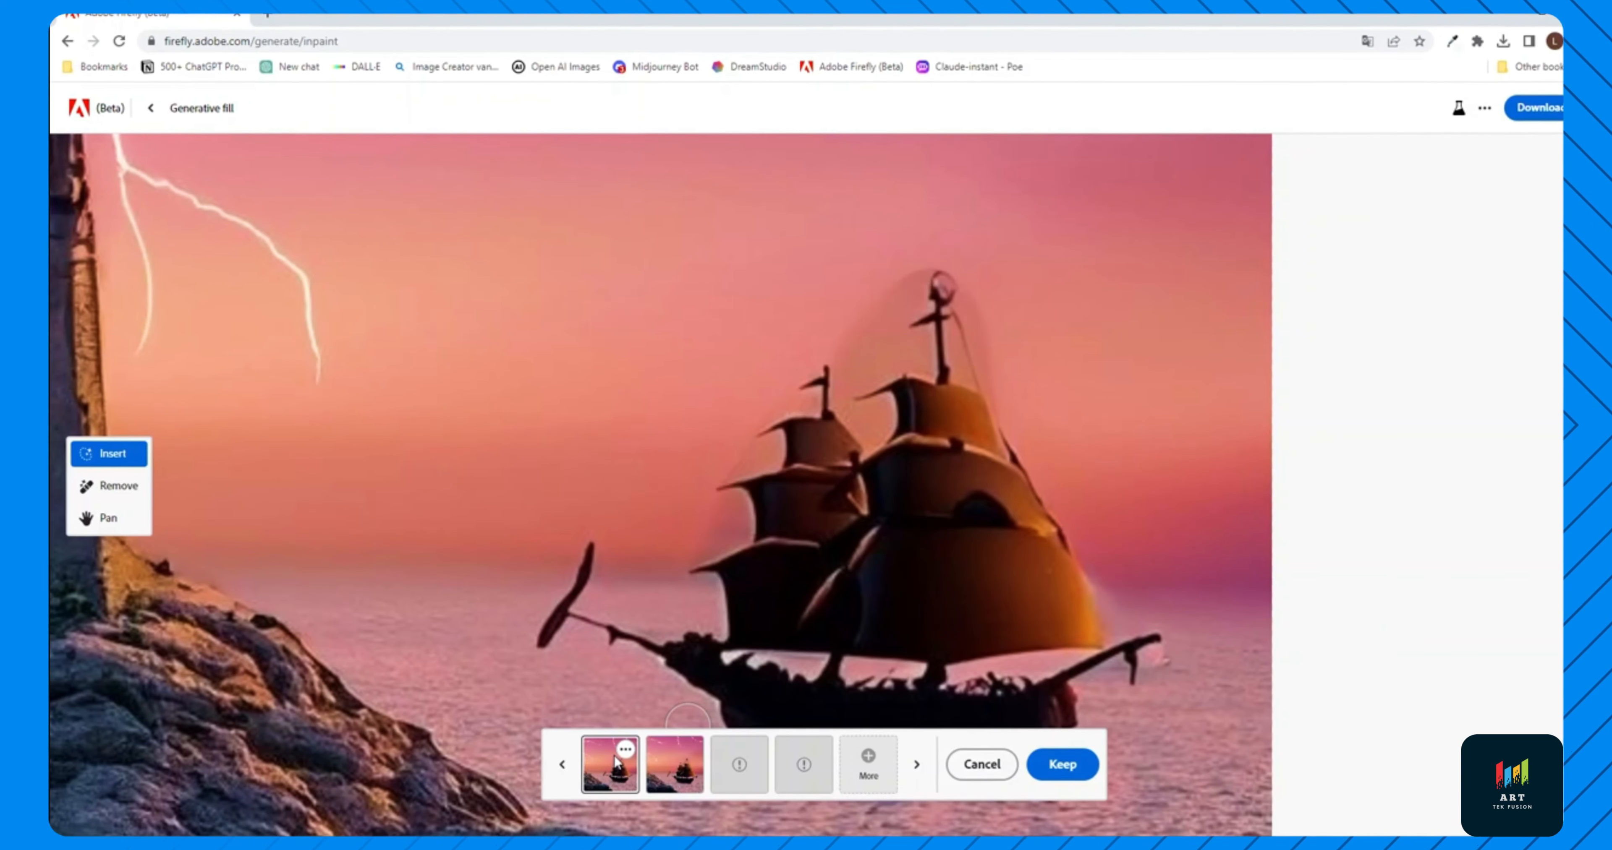
left_click(674, 764)
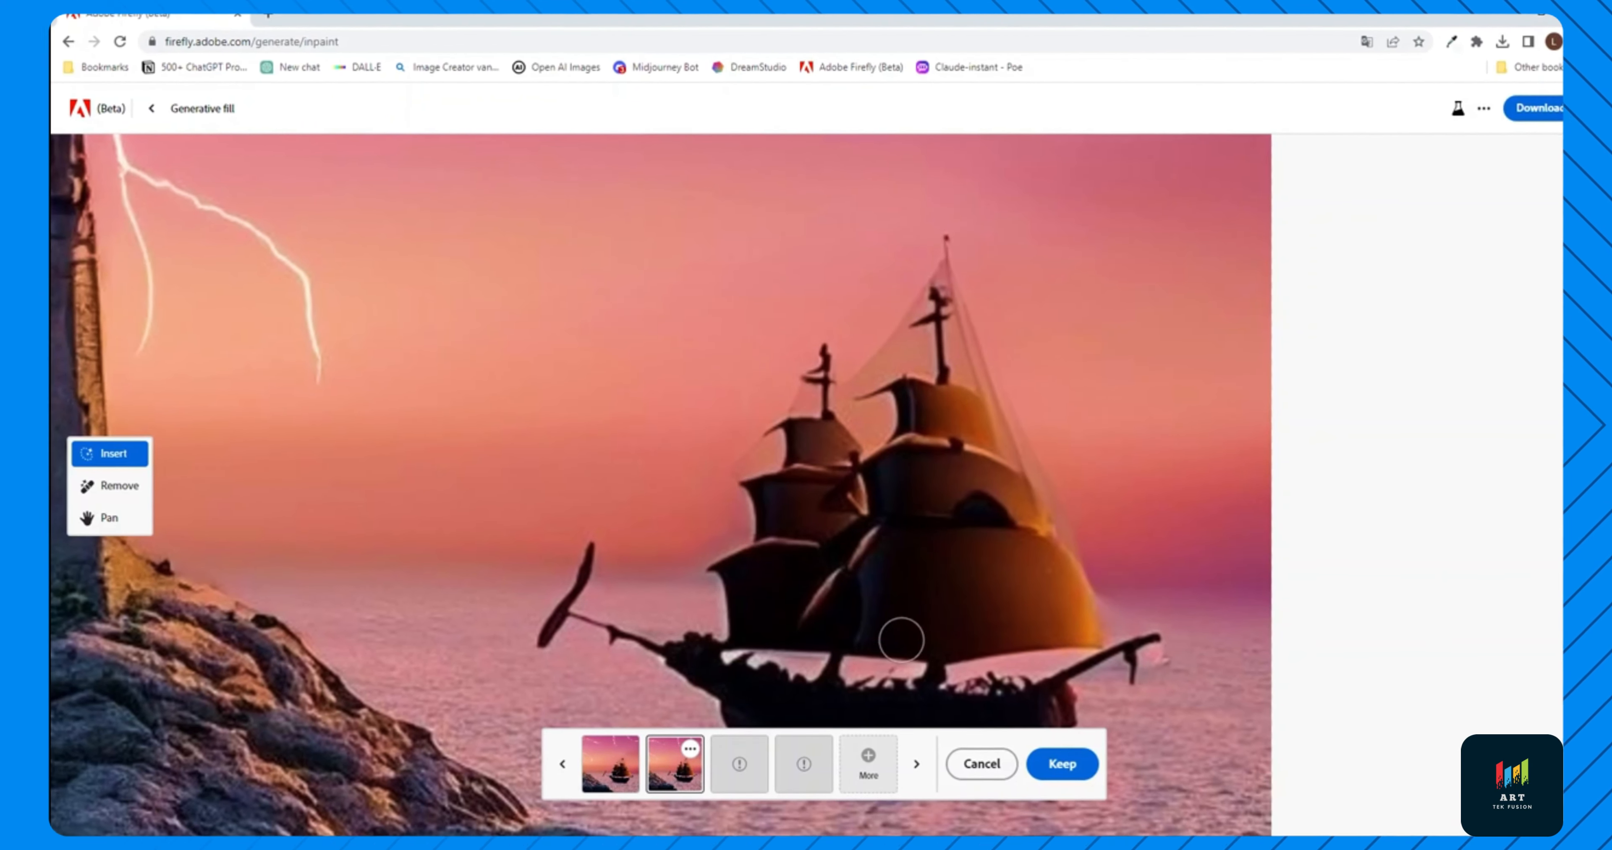
left_click(732, 760)
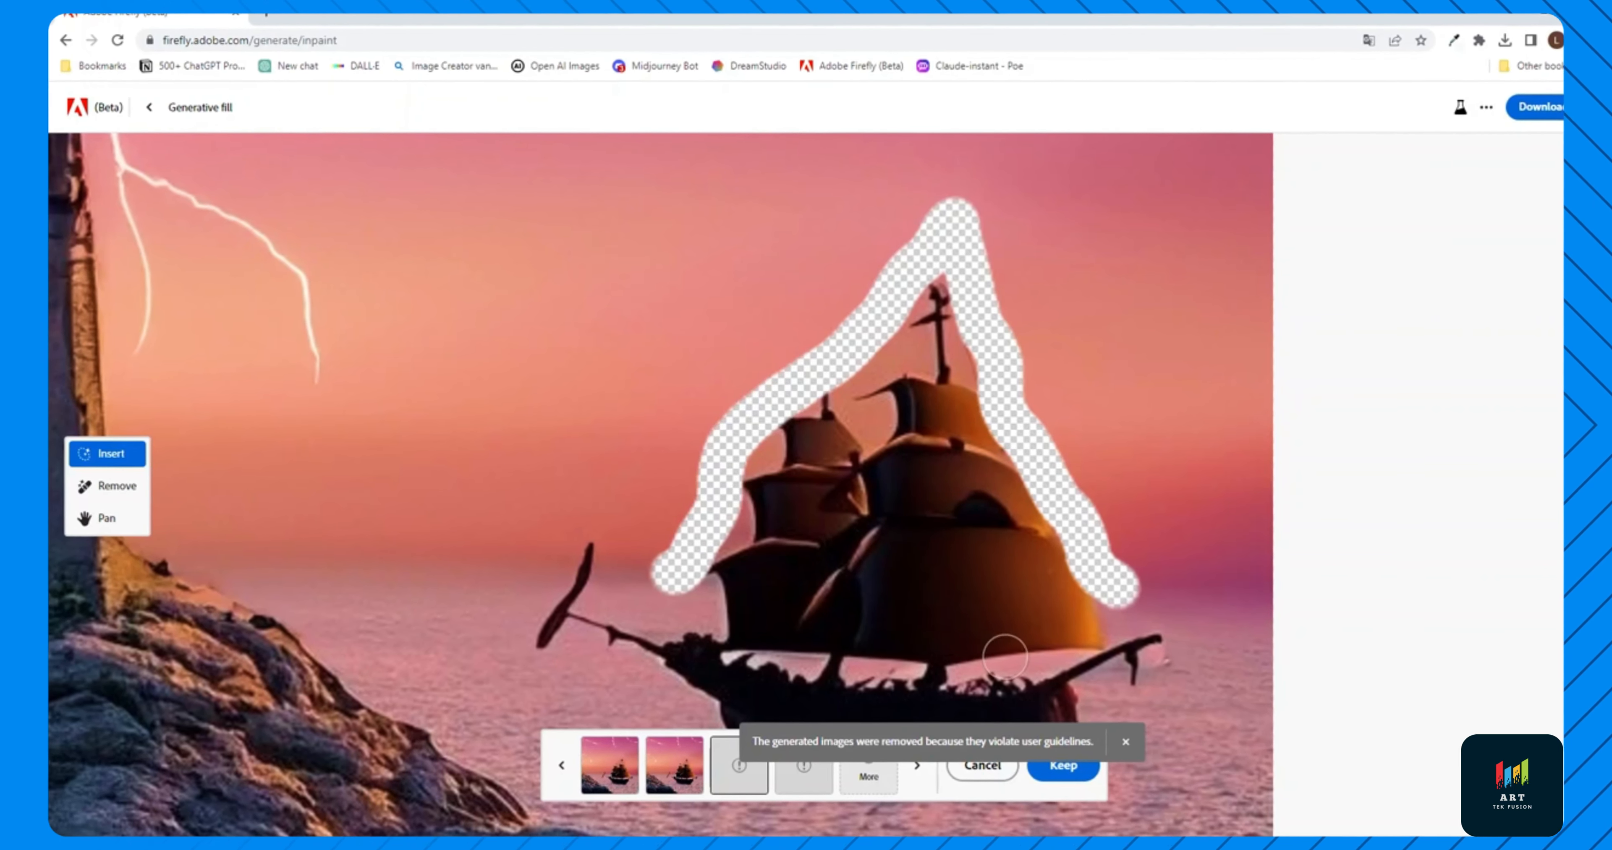
left_click(689, 775)
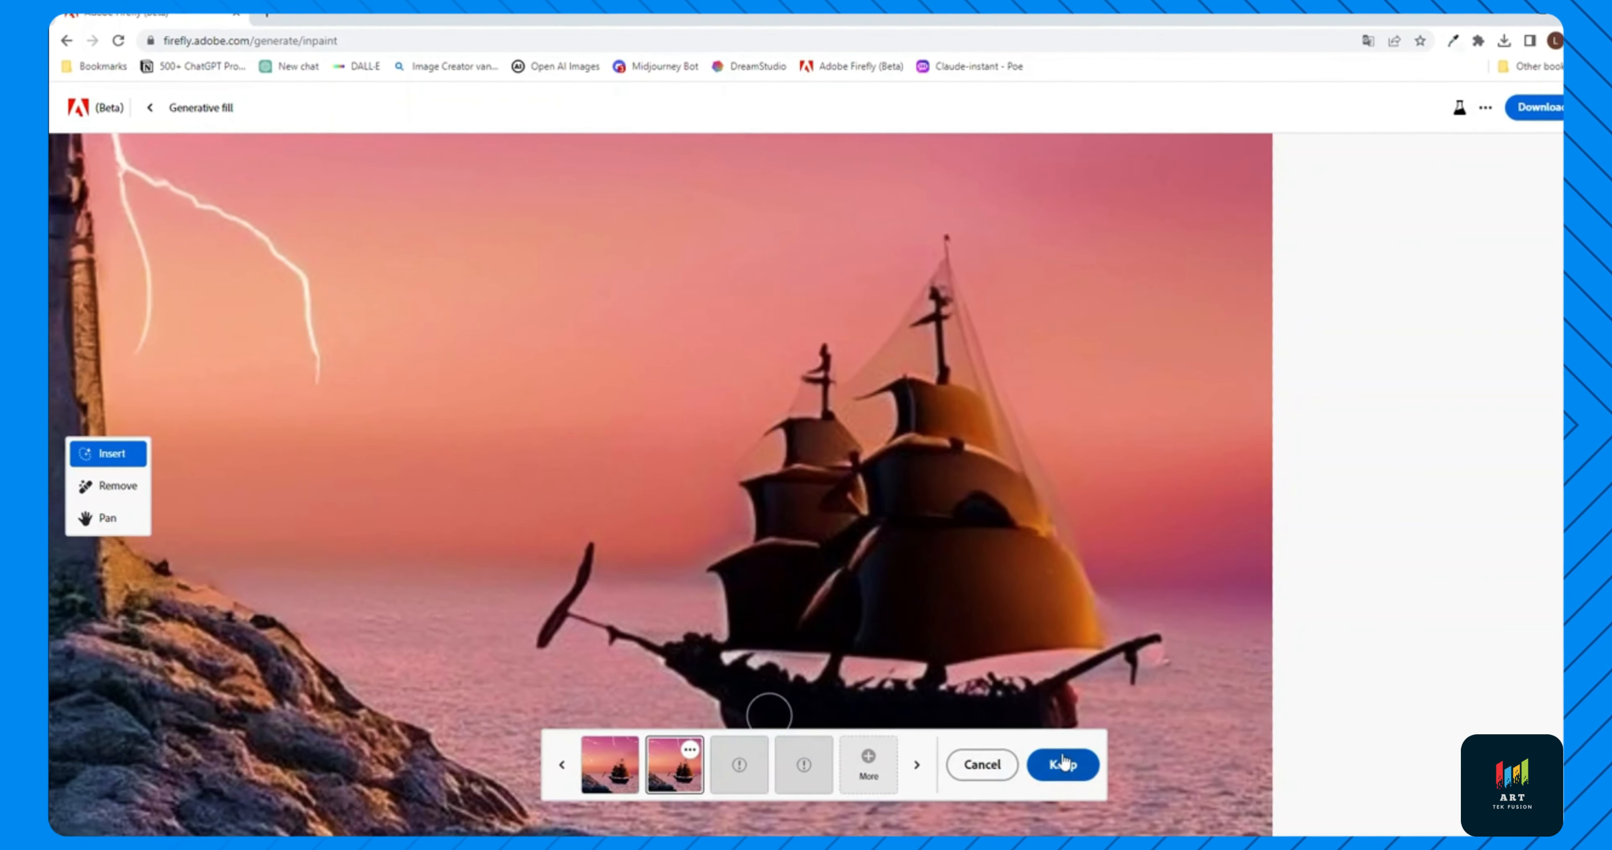
left_click(1055, 775)
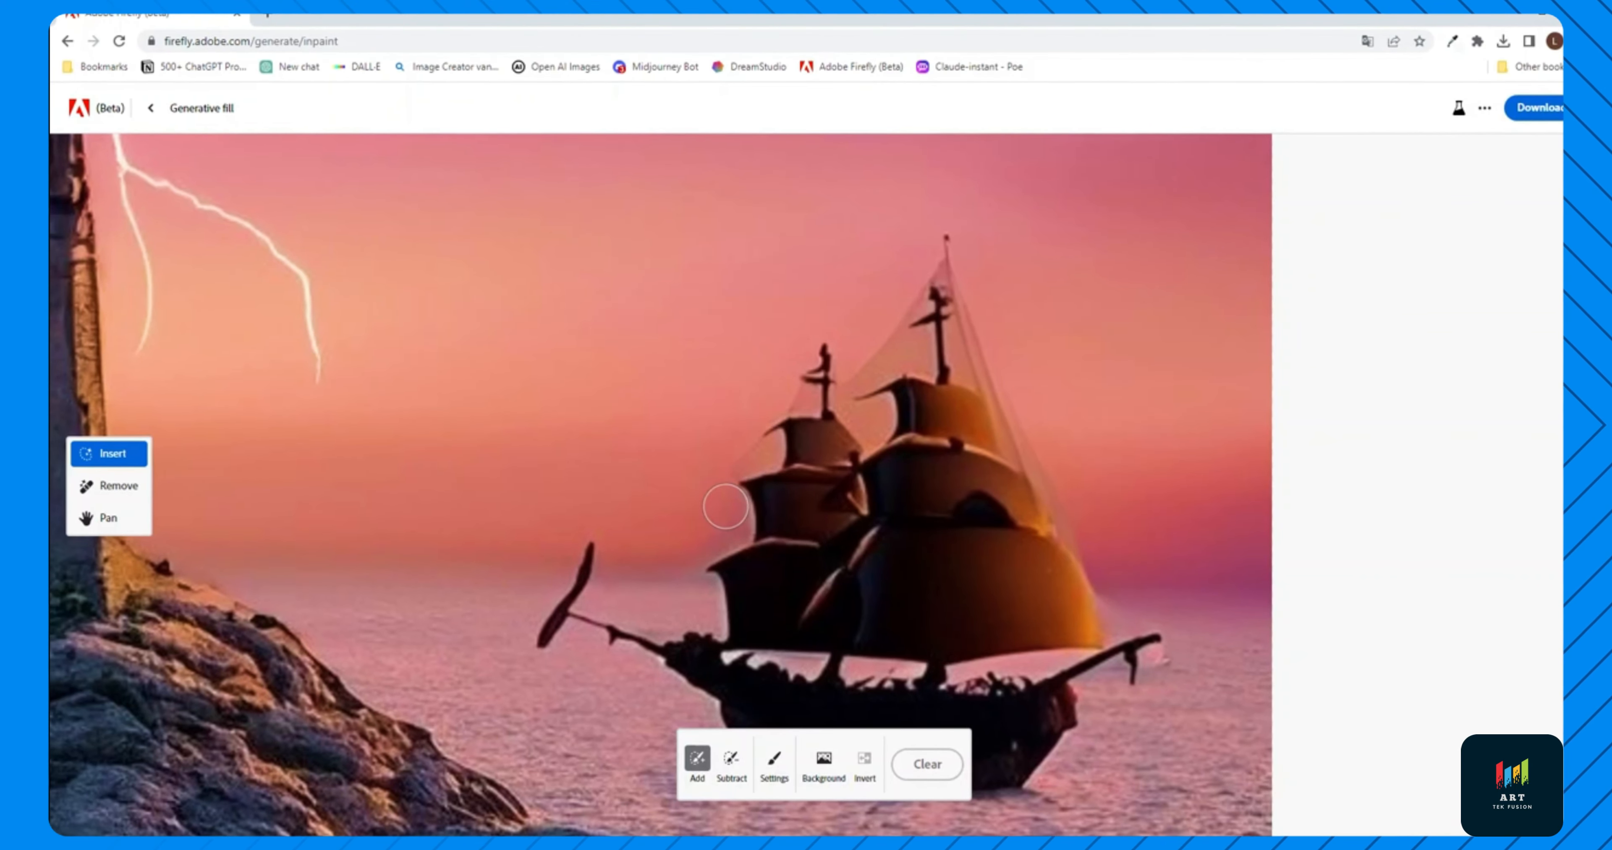
Mask the remaining rigging outline around both ship masts, generate a fill without a prompt and keep the fourth variation
mouse_move(723, 510)
left_mouse_down()
mouse_move(794, 336)
mouse_move(857, 382)
mouse_move(948, 230)
mouse_move(1166, 624)
left_mouse_up()
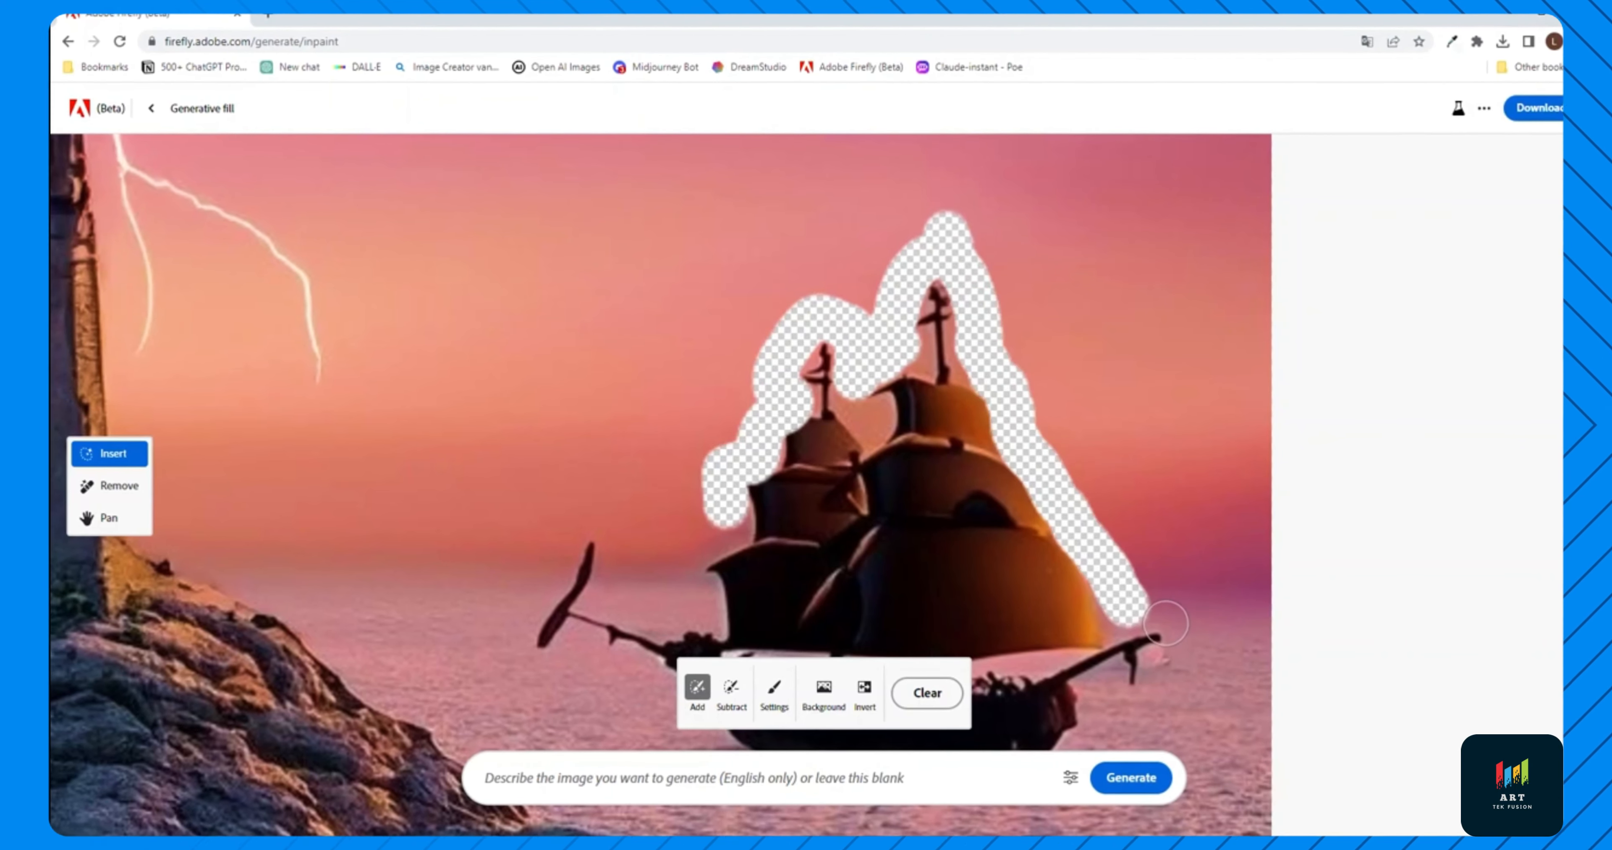
left_click(1132, 779)
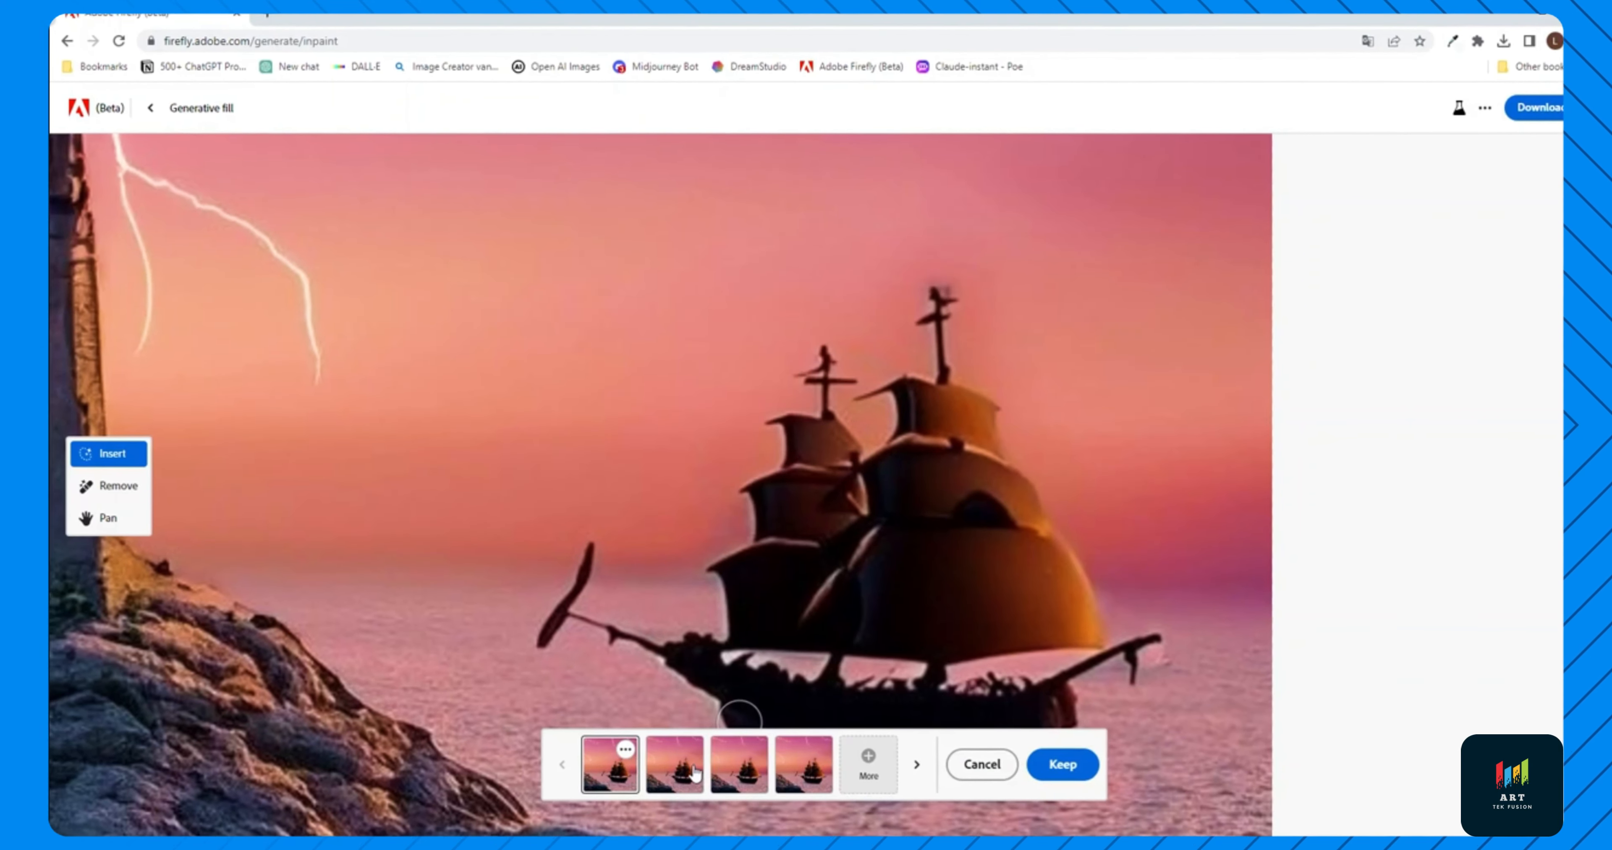
left_click(736, 774)
left_click(799, 776)
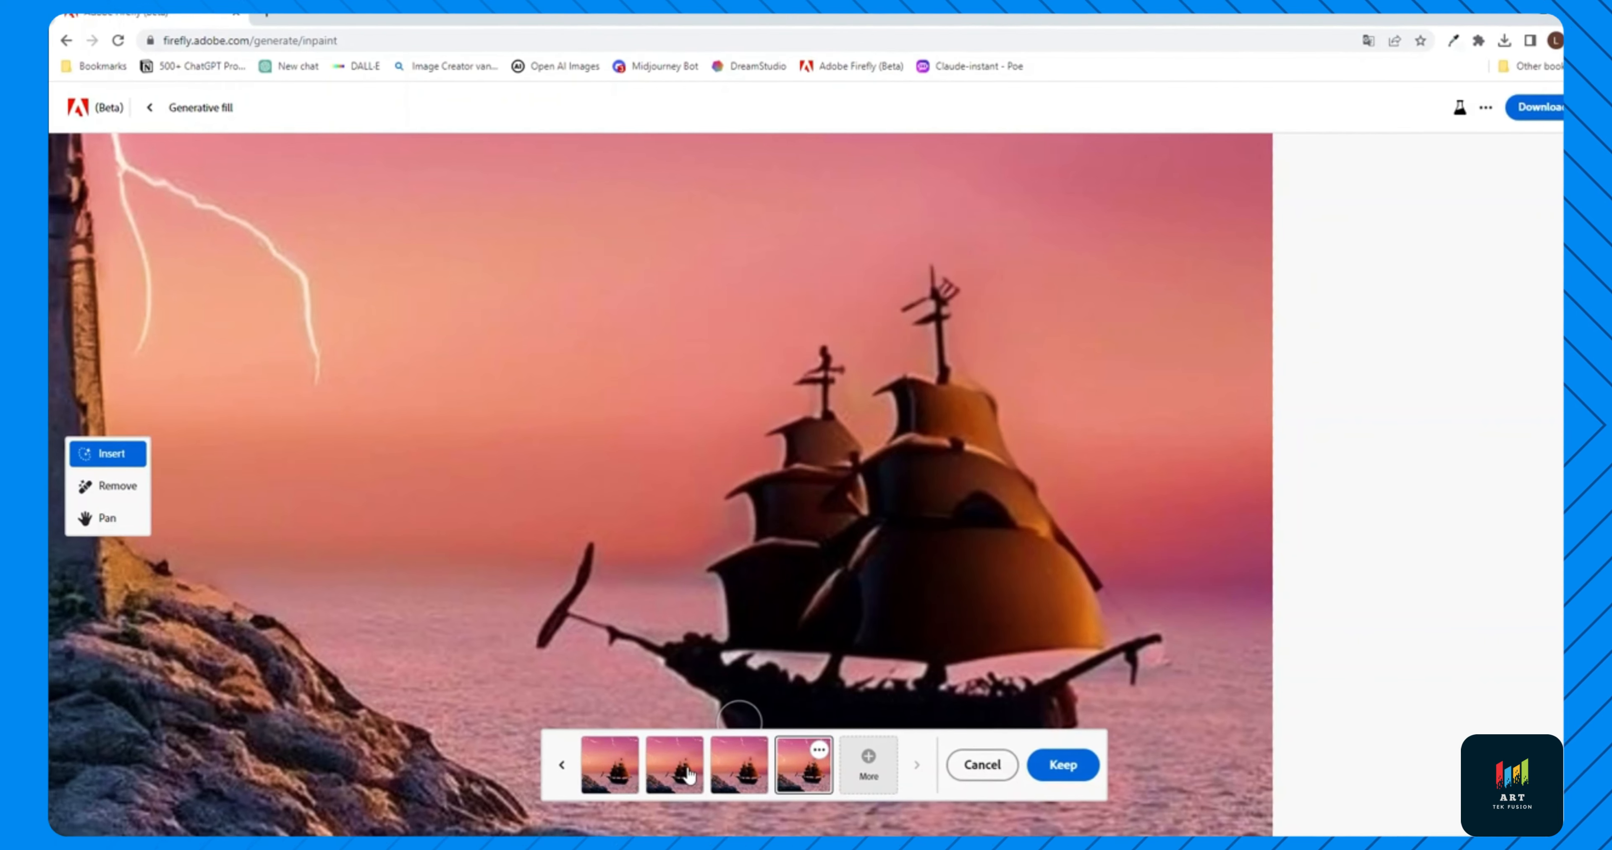
scroll(1056, 535, "down", 7)
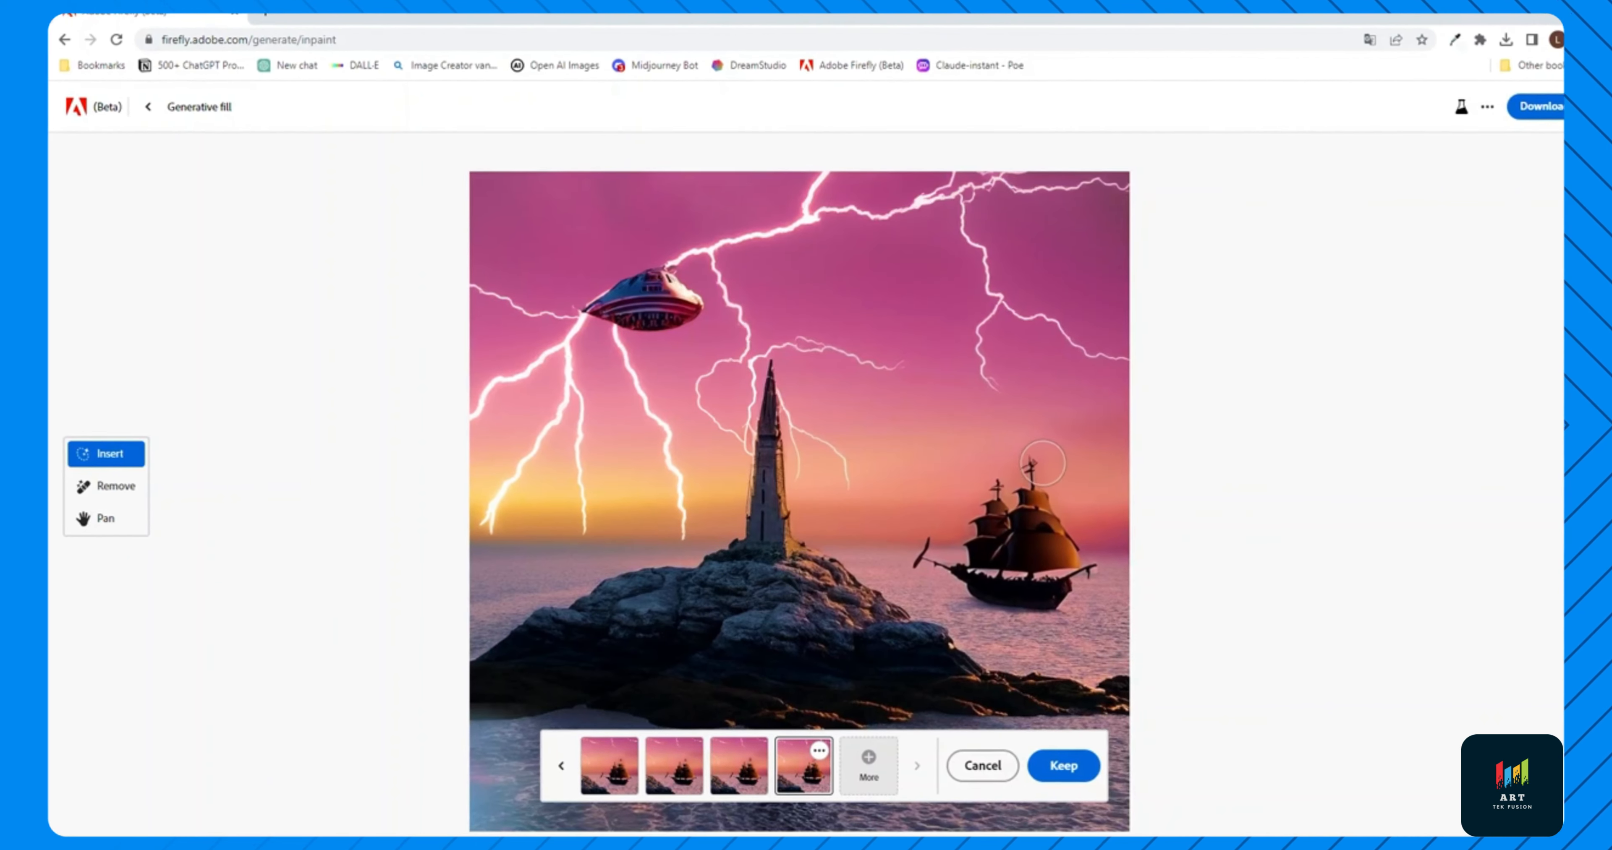
left_click(1063, 766)
Mask a ring around the UFO's edge, generate a fill with a blank prompt and keep the third variation
scroll(610, 284, "up", 3)
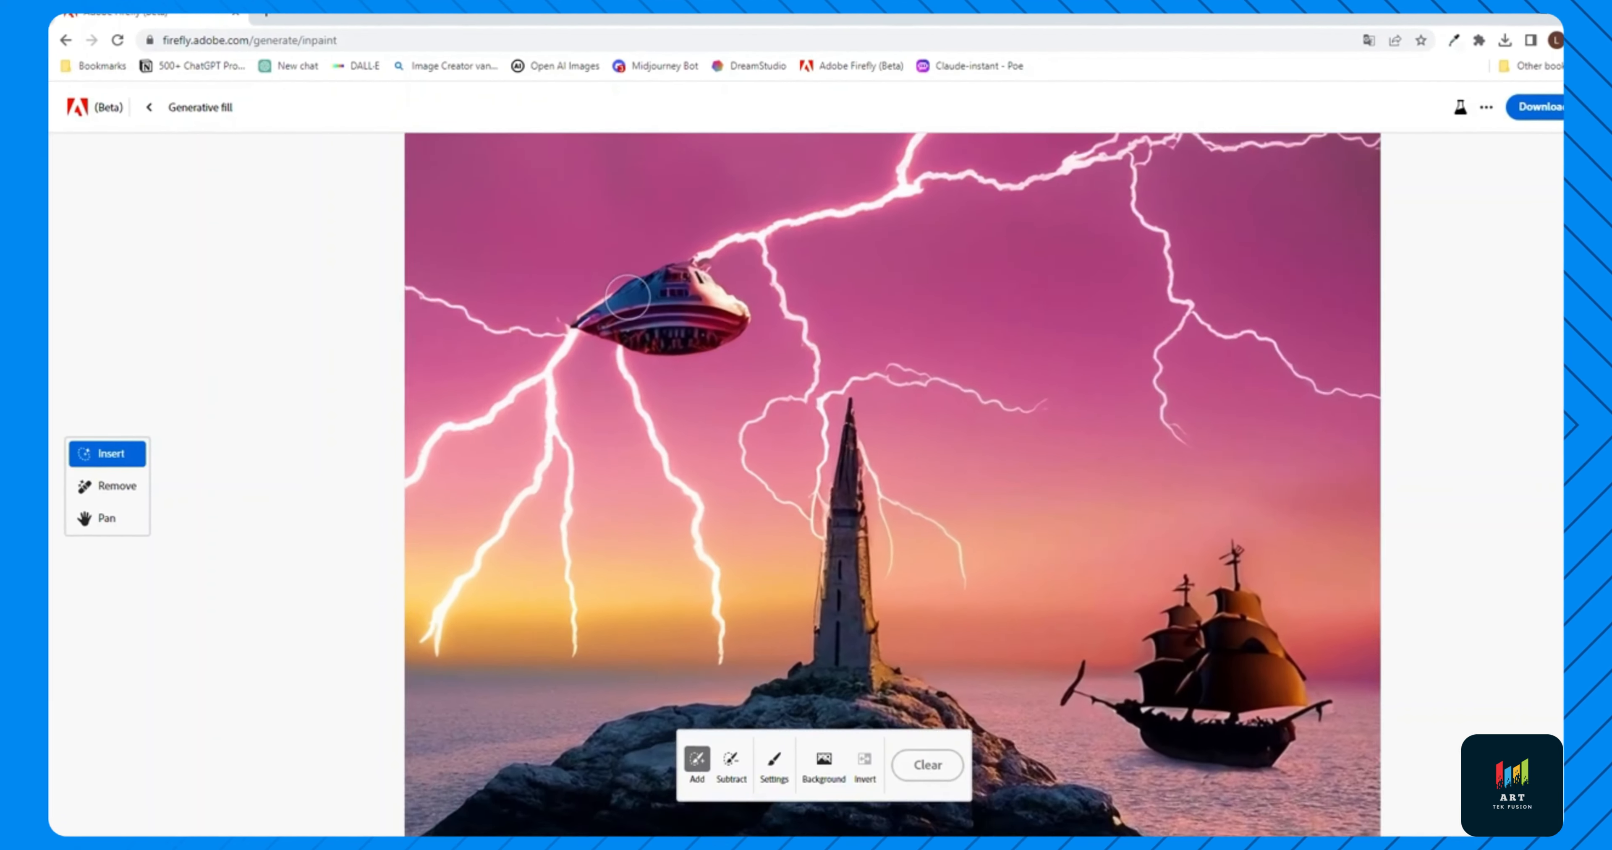
scroll(627, 297, "up", 5)
mouse_move(1130, 466)
left_mouse_down()
mouse_move(1077, 425)
mouse_move(870, 594)
left_mouse_up()
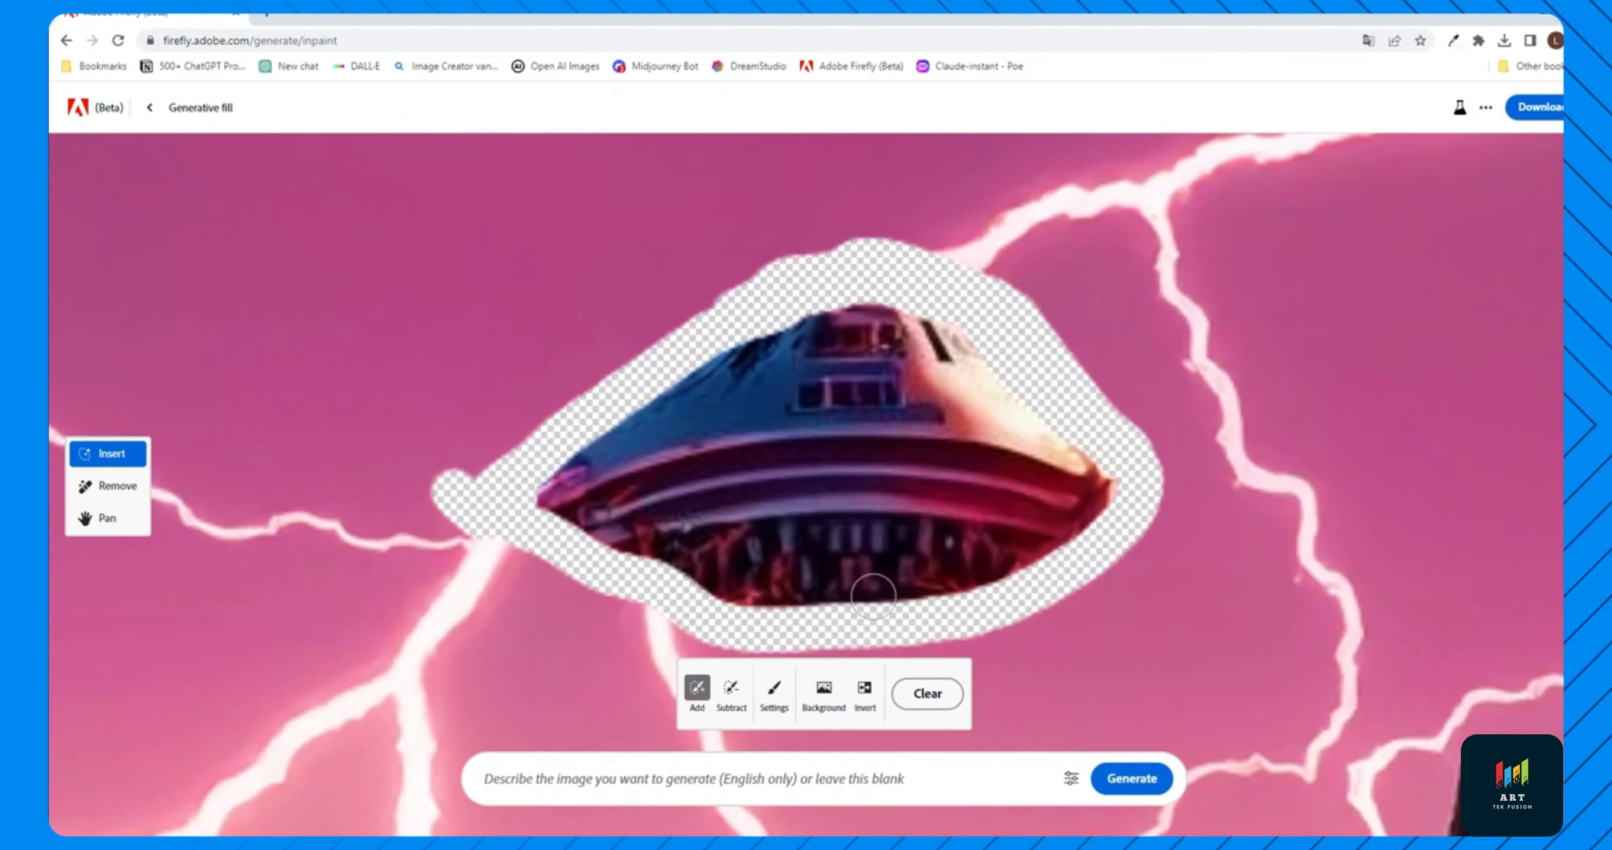
left_click(1161, 787)
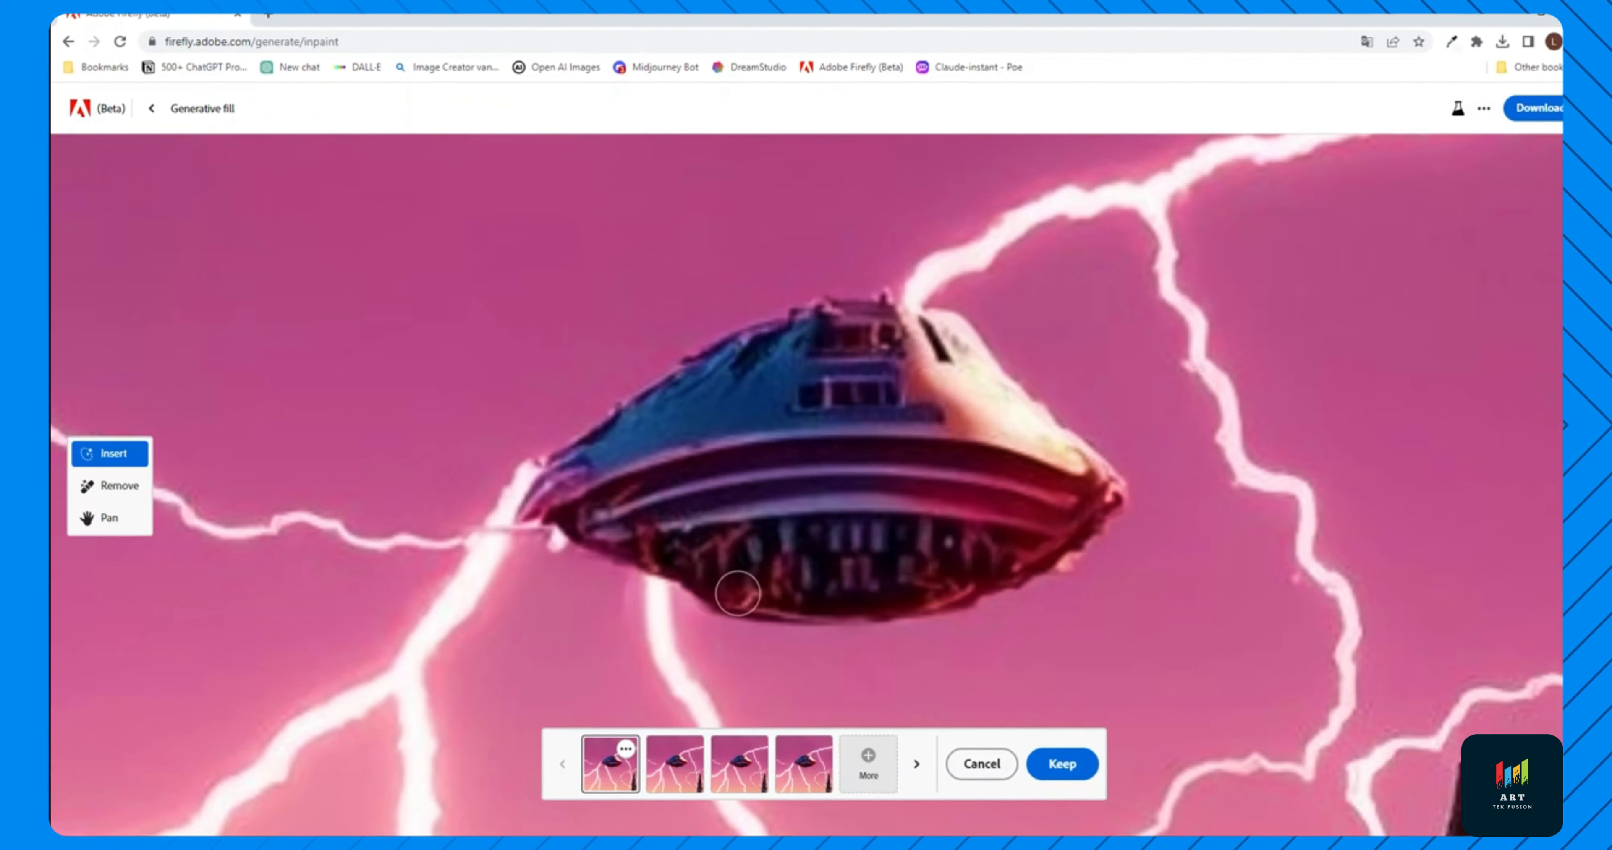
left_click(679, 773)
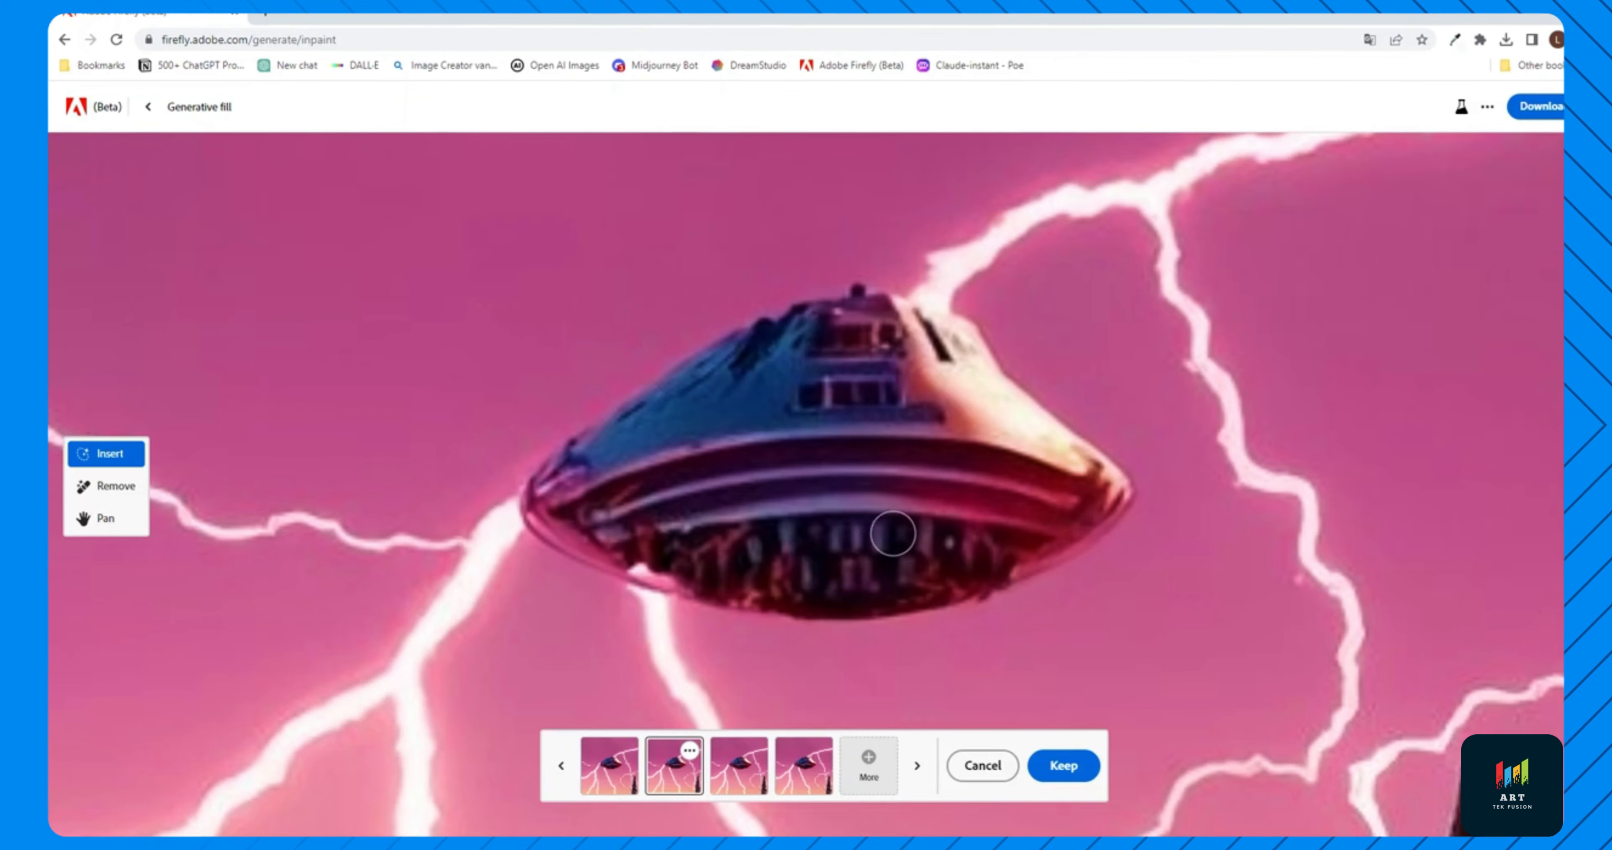
left_click(730, 790)
left_click(804, 772)
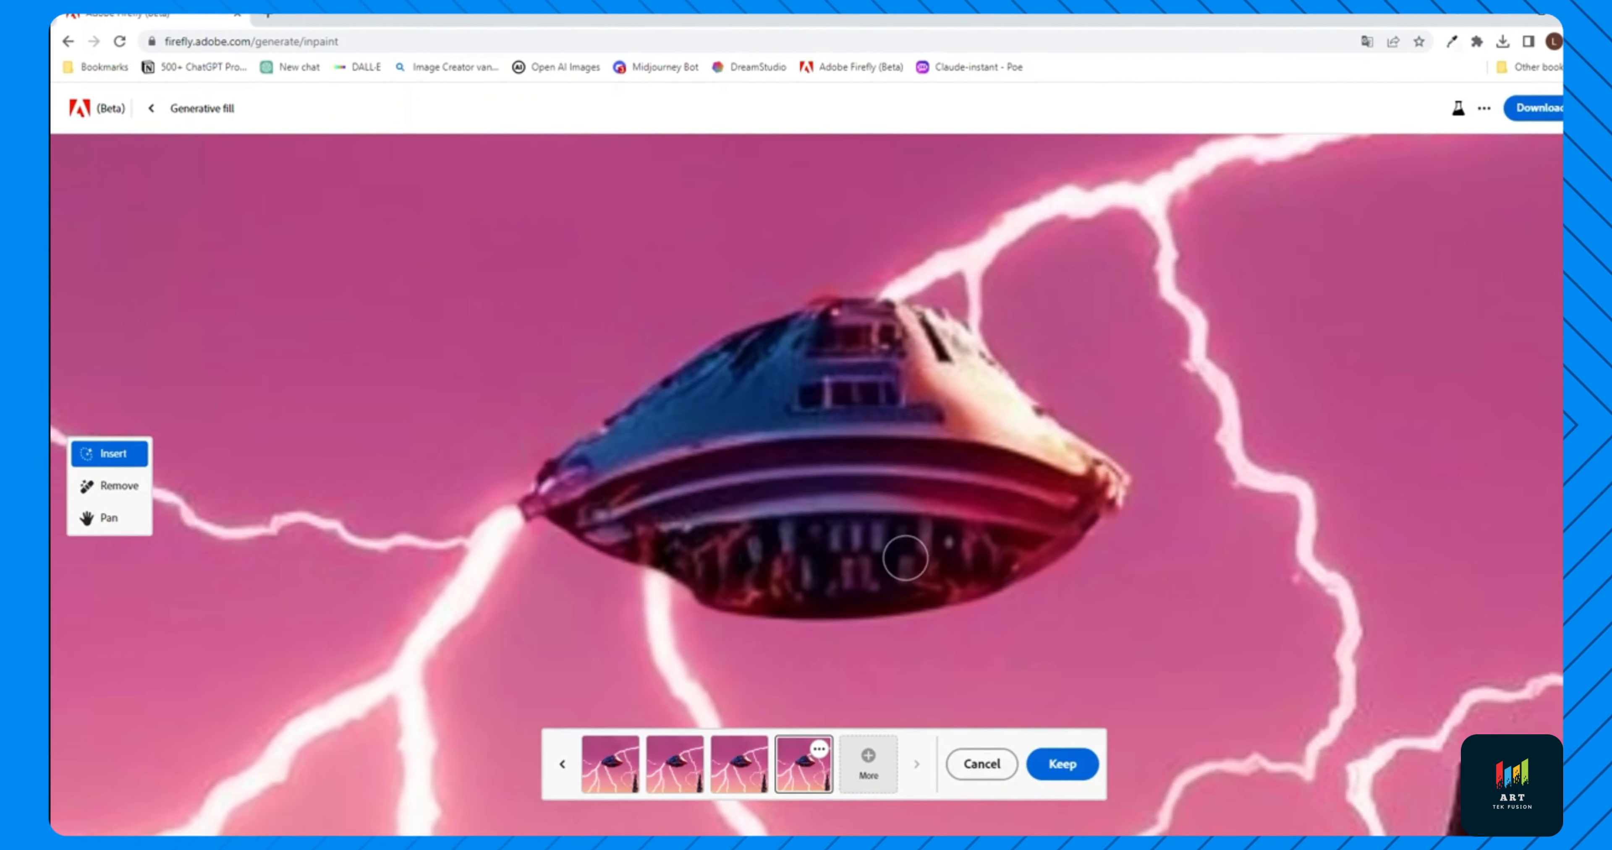
left_click(738, 766)
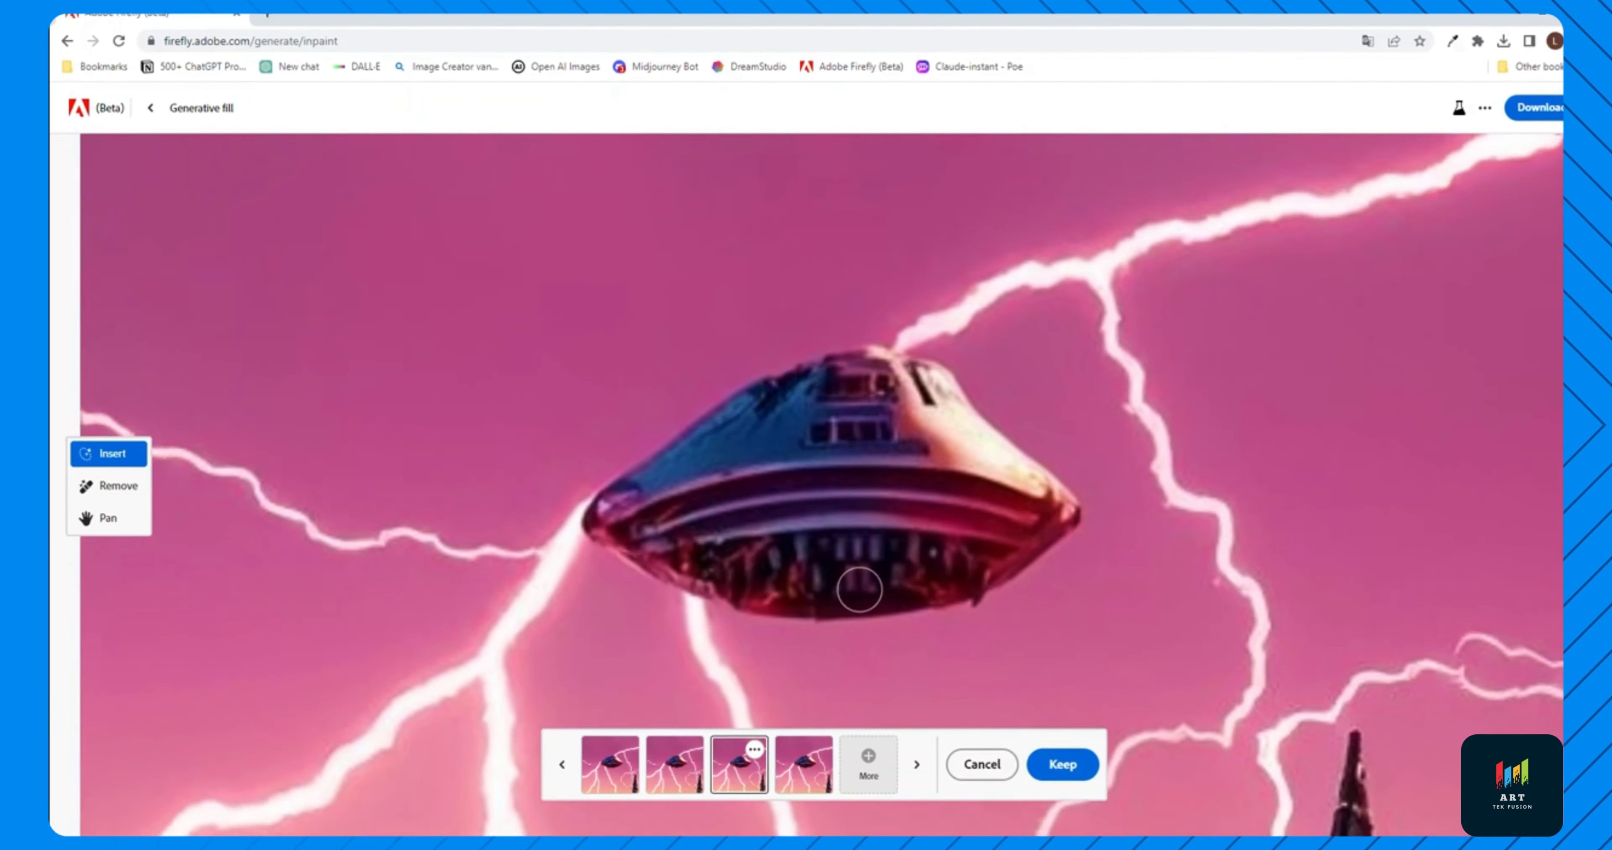
scroll(859, 590, "down", 10)
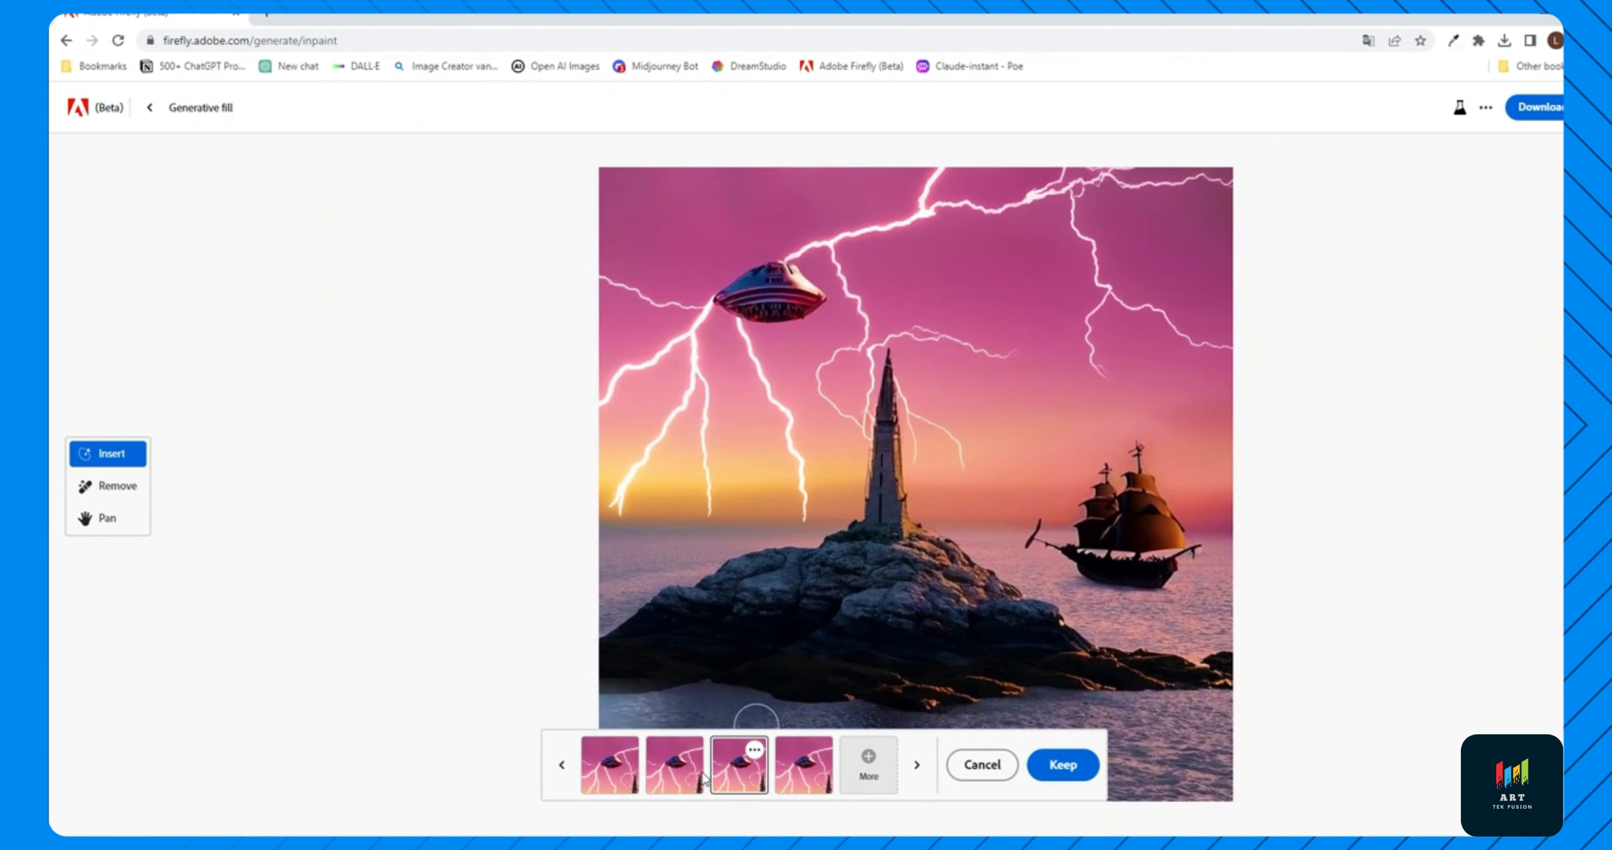
left_click(610, 772)
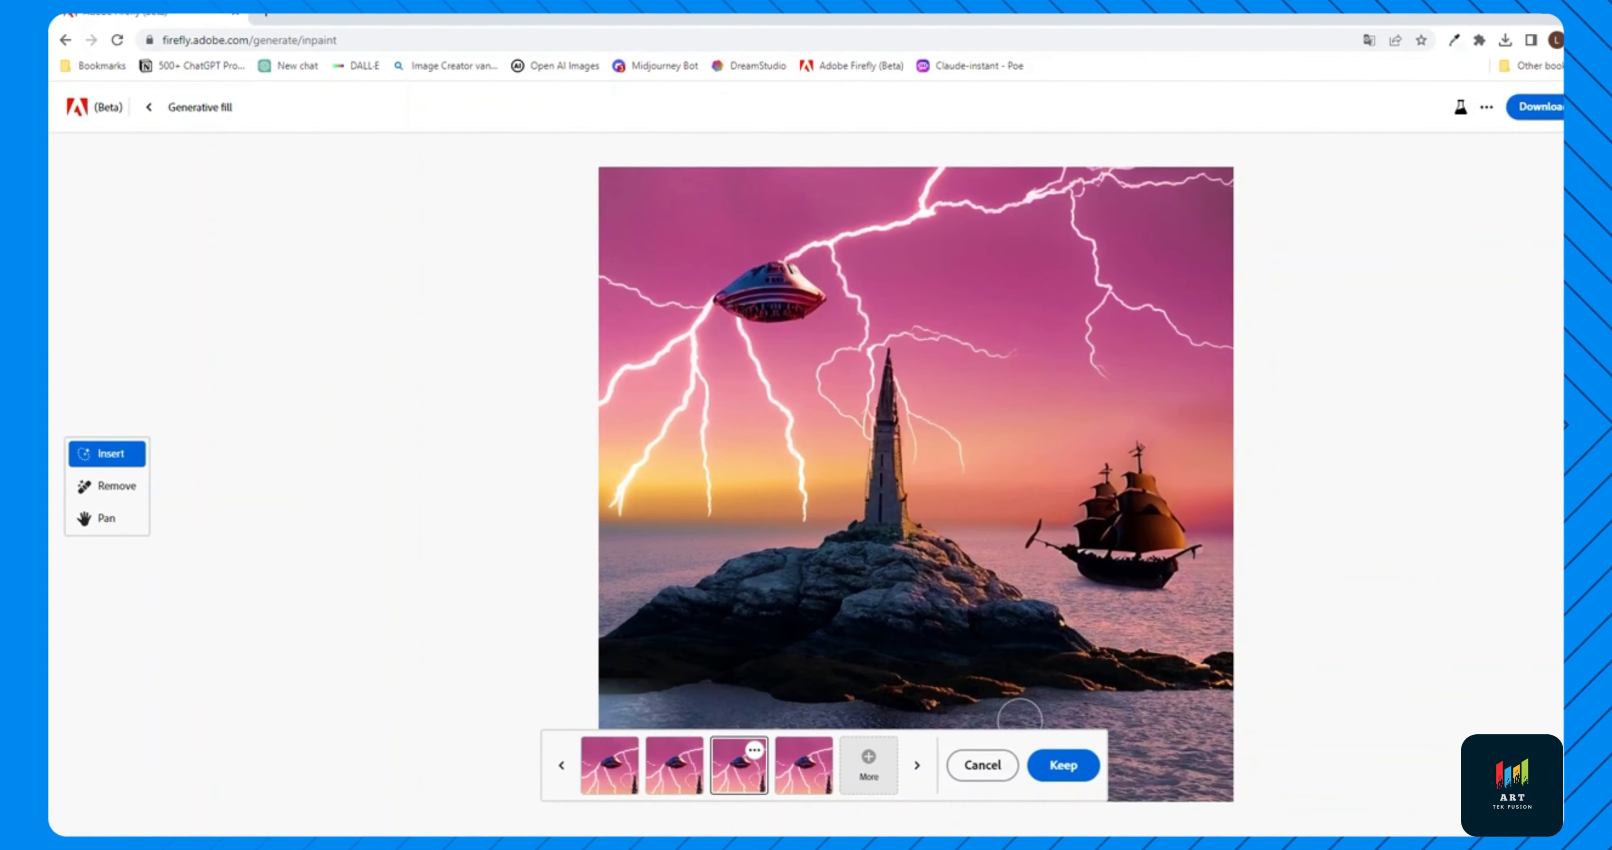
left_click(1063, 764)
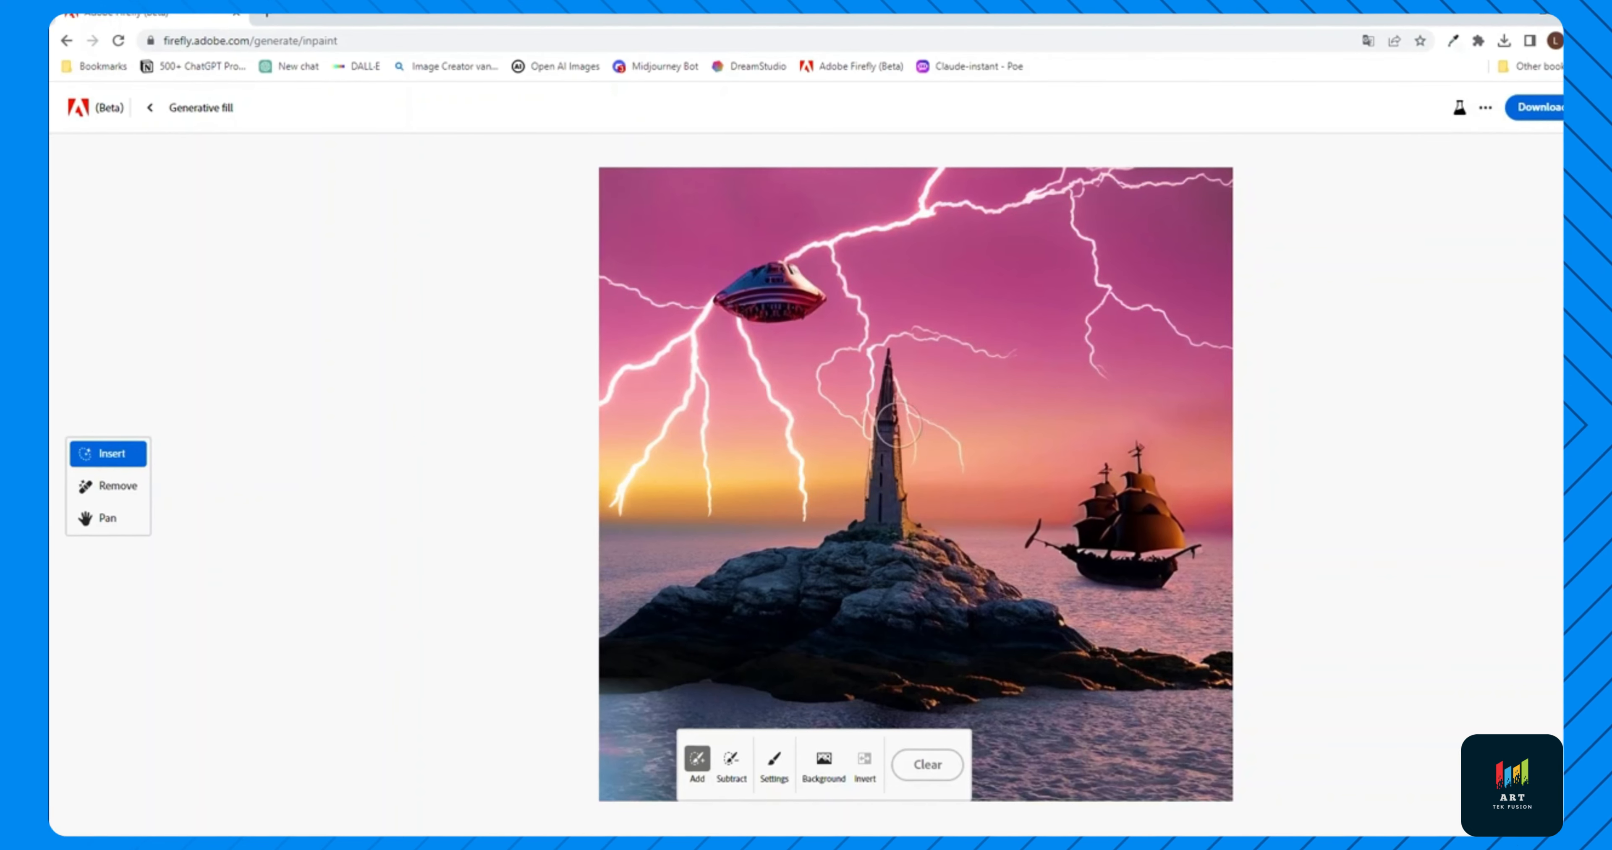
Try masking the sky around the UFO and restoring the UFO's edges with the Subtract brush, clearing the mask at the end
mouse_move(830, 264)
left_mouse_down()
mouse_move(738, 241)
mouse_move(692, 269)
mouse_move(695, 313)
mouse_move(751, 336)
mouse_move(883, 324)
left_mouse_up()
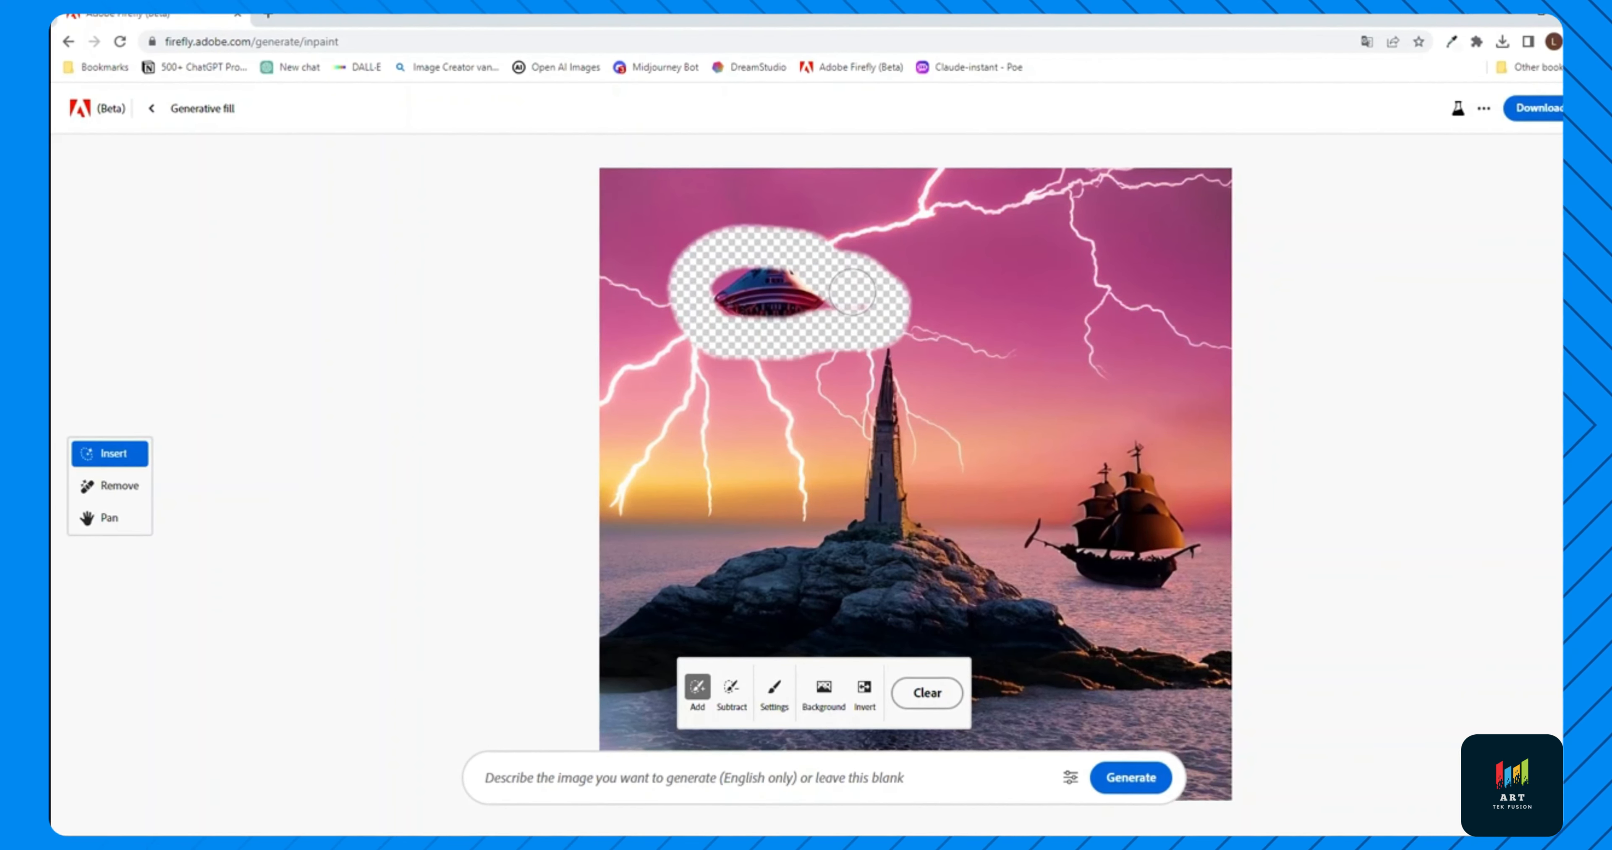
scroll(882, 324, "down", 1)
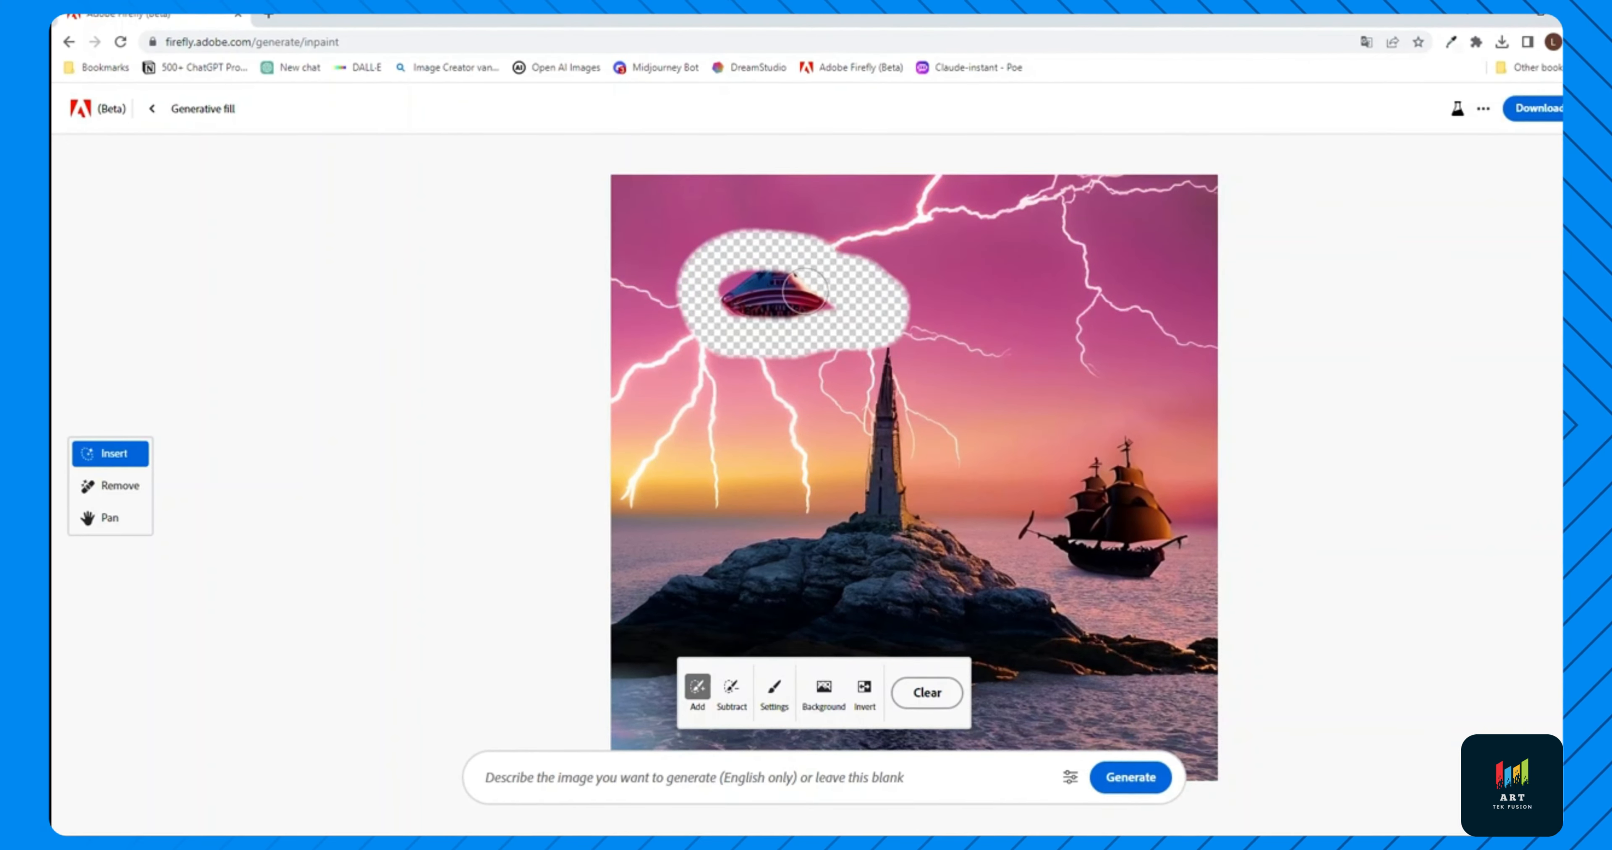
scroll(788, 288, "up", 5)
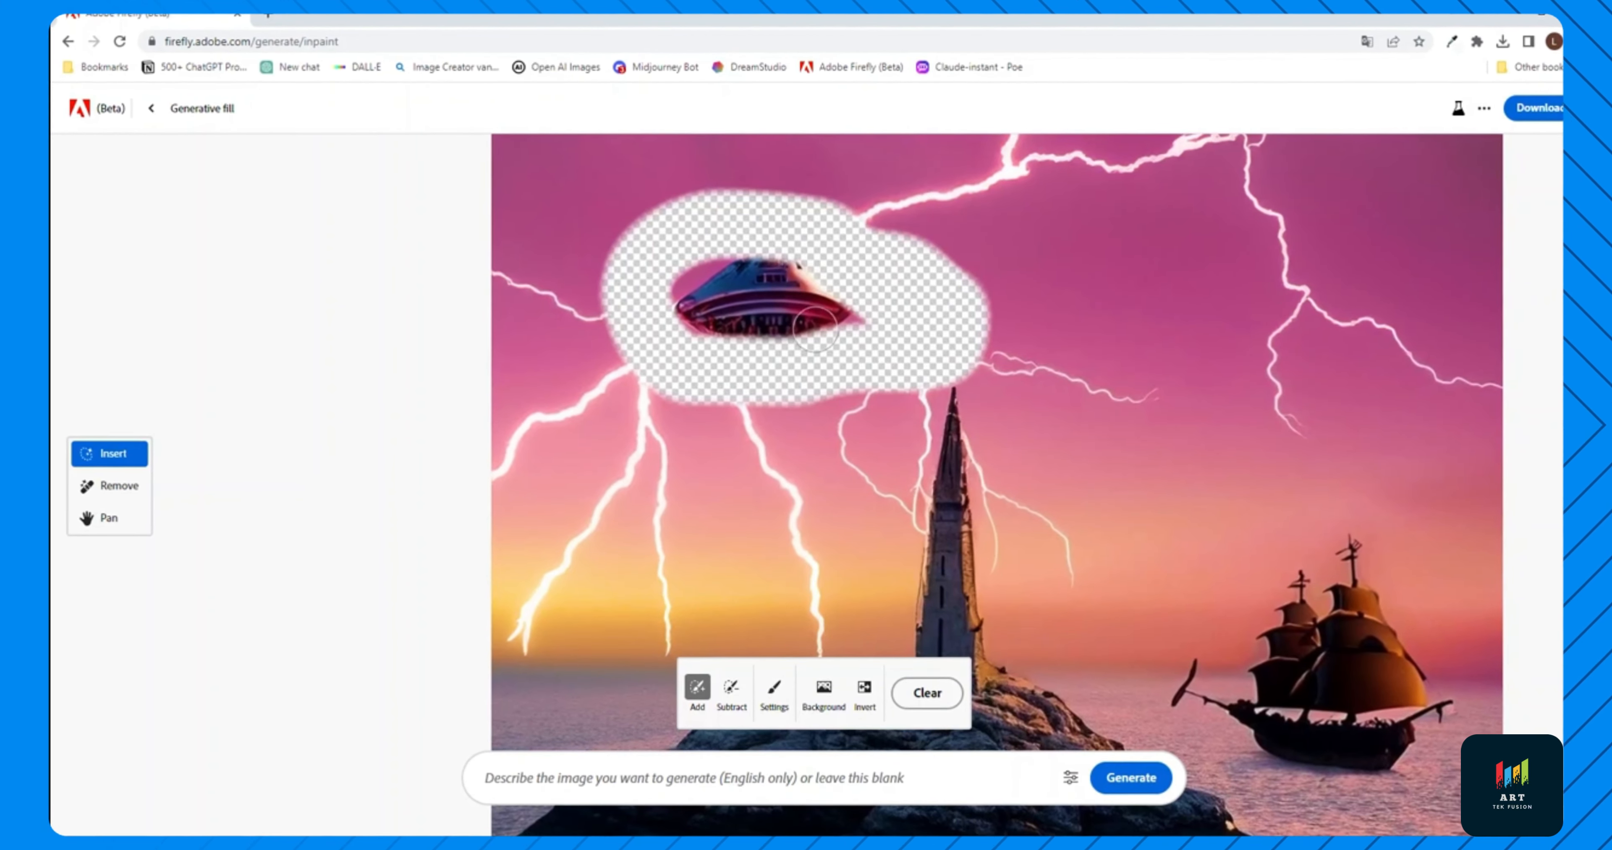
left_click(732, 690)
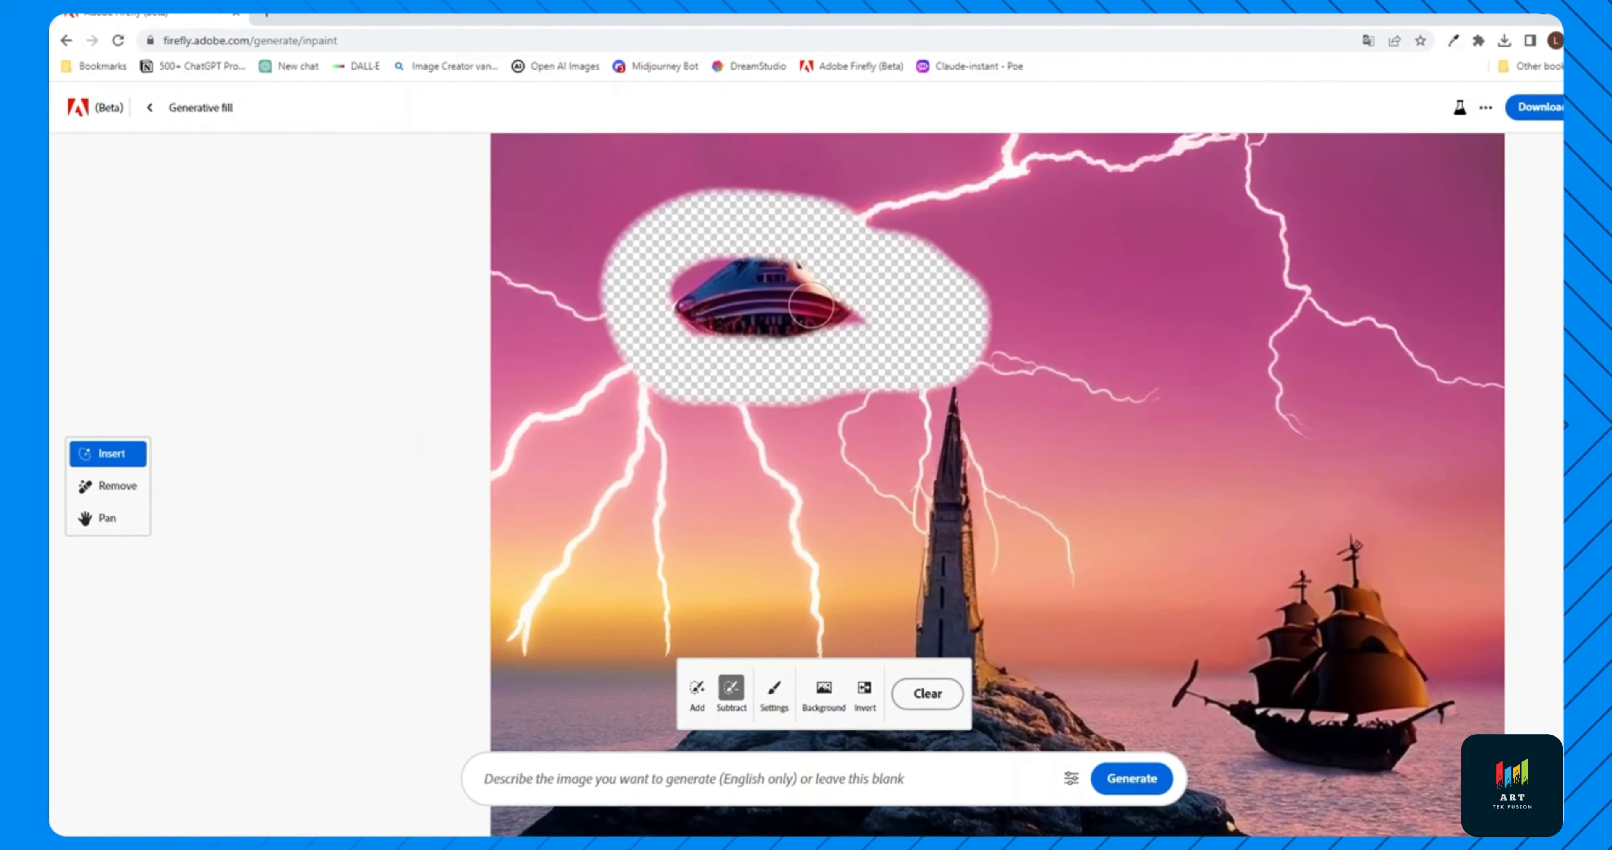
left_click_drag(816, 284, 750, 259)
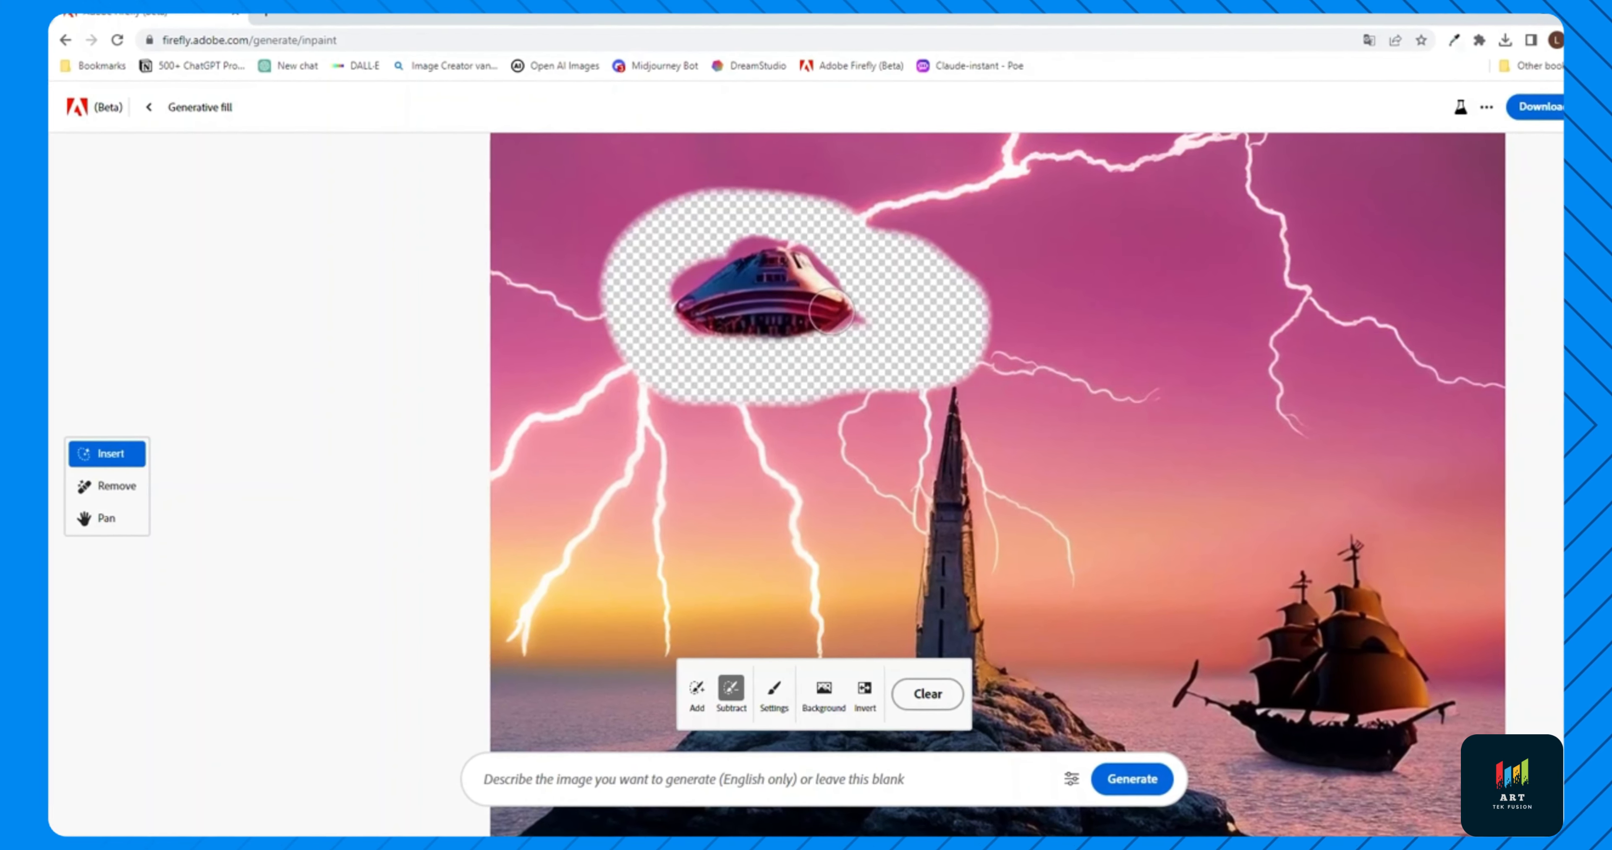
left_click_drag(807, 318, 696, 306)
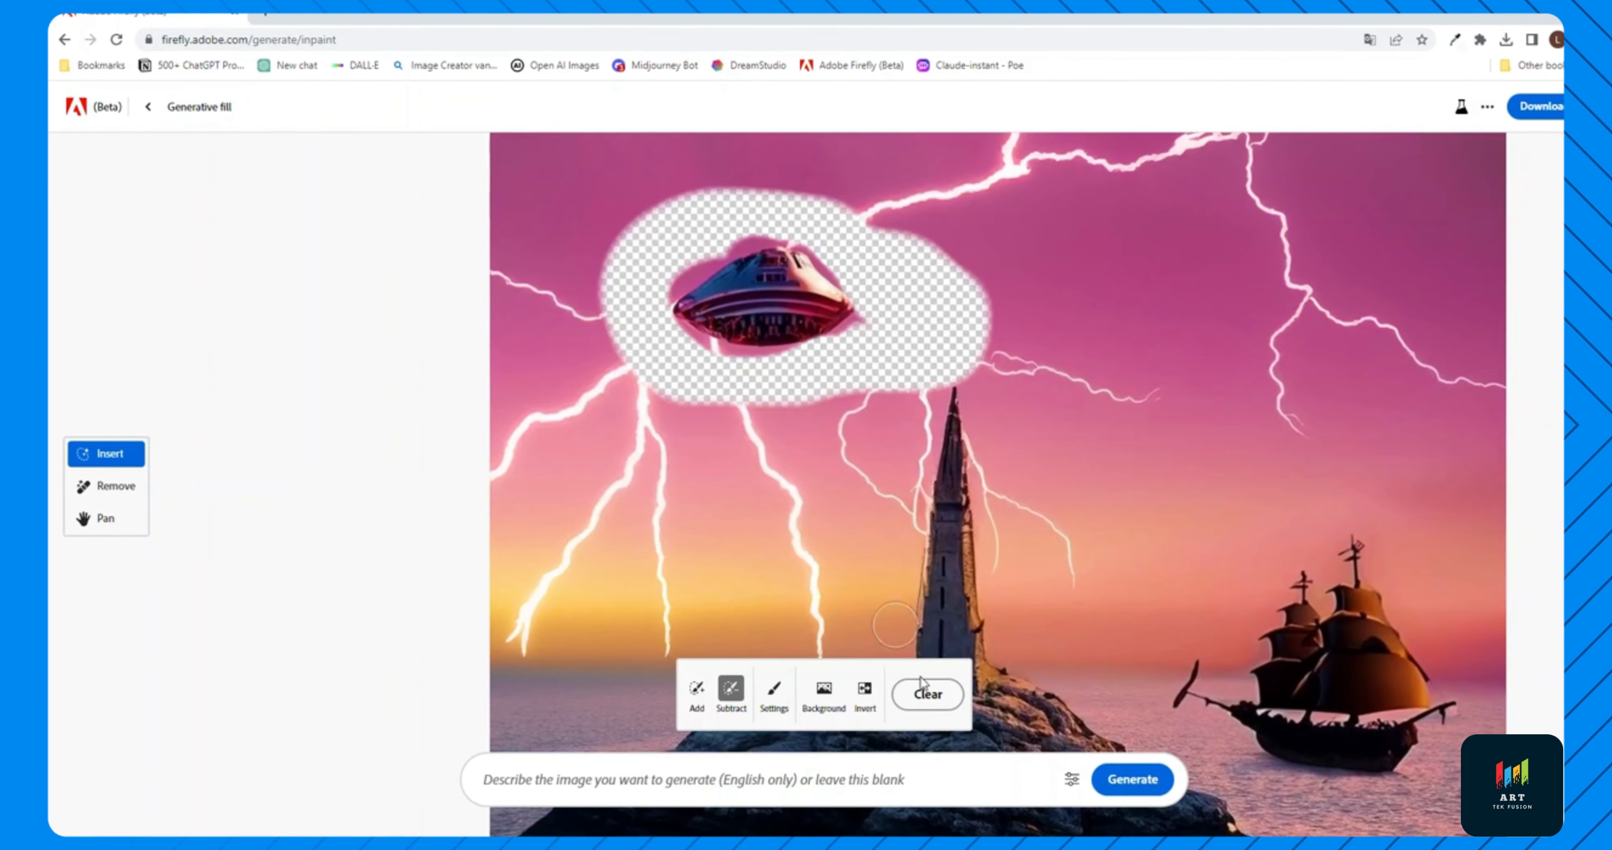
left_click(927, 694)
scroll(953, 514, "down", 2)
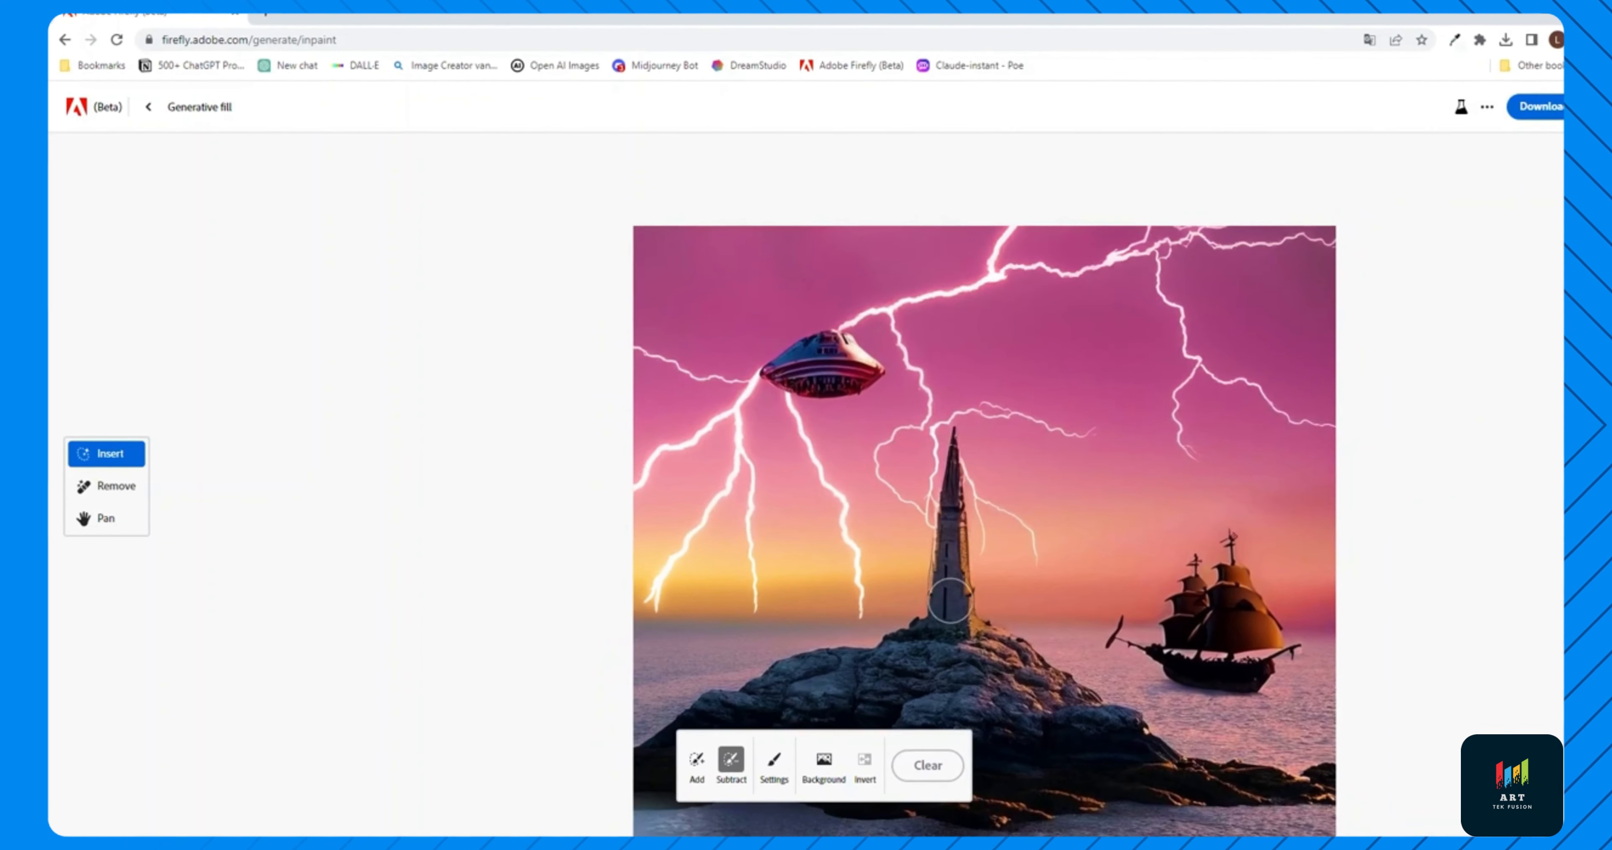
Mask the UFO, tower and pirate ship by inverting the automatic background mask, and discard the first removal result
left_click_drag(940, 579, 892, 485)
scroll(885, 526, "down", 3)
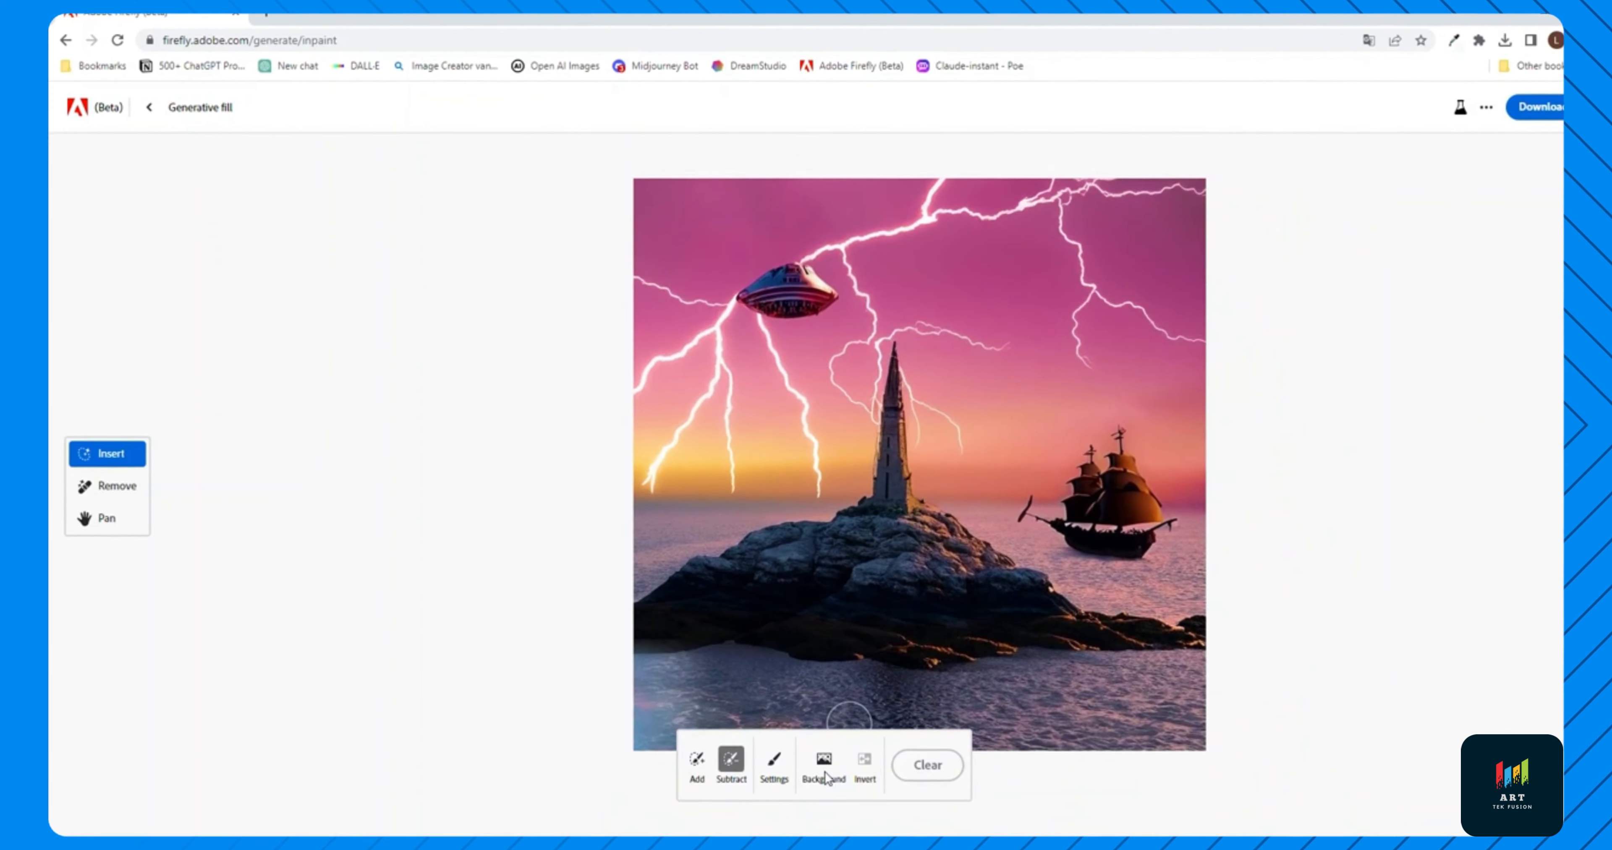
left_click(823, 767)
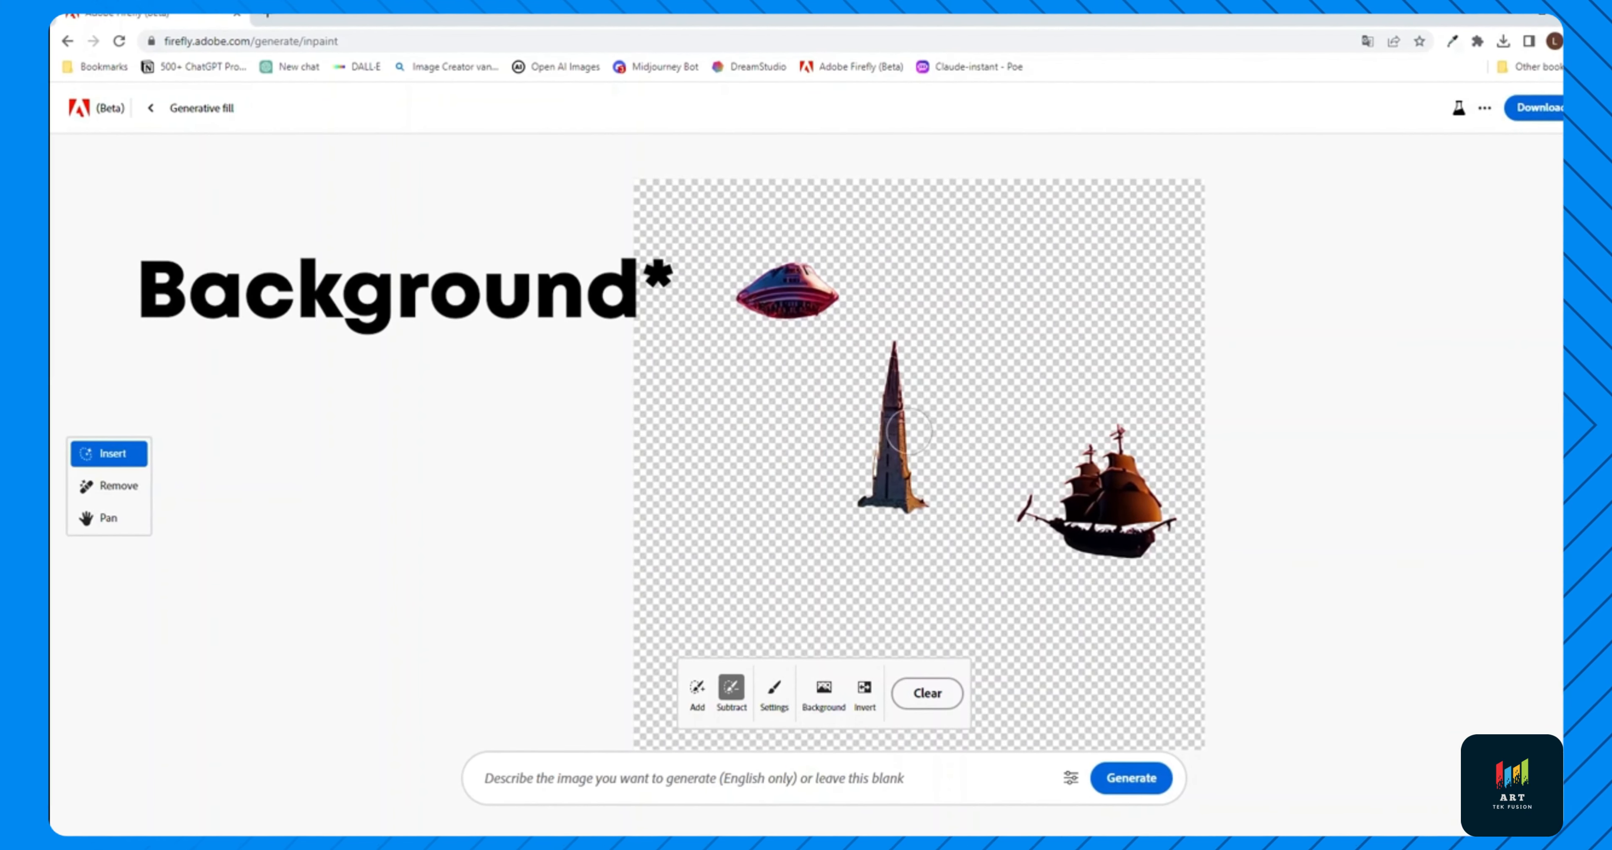
left_click(864, 703)
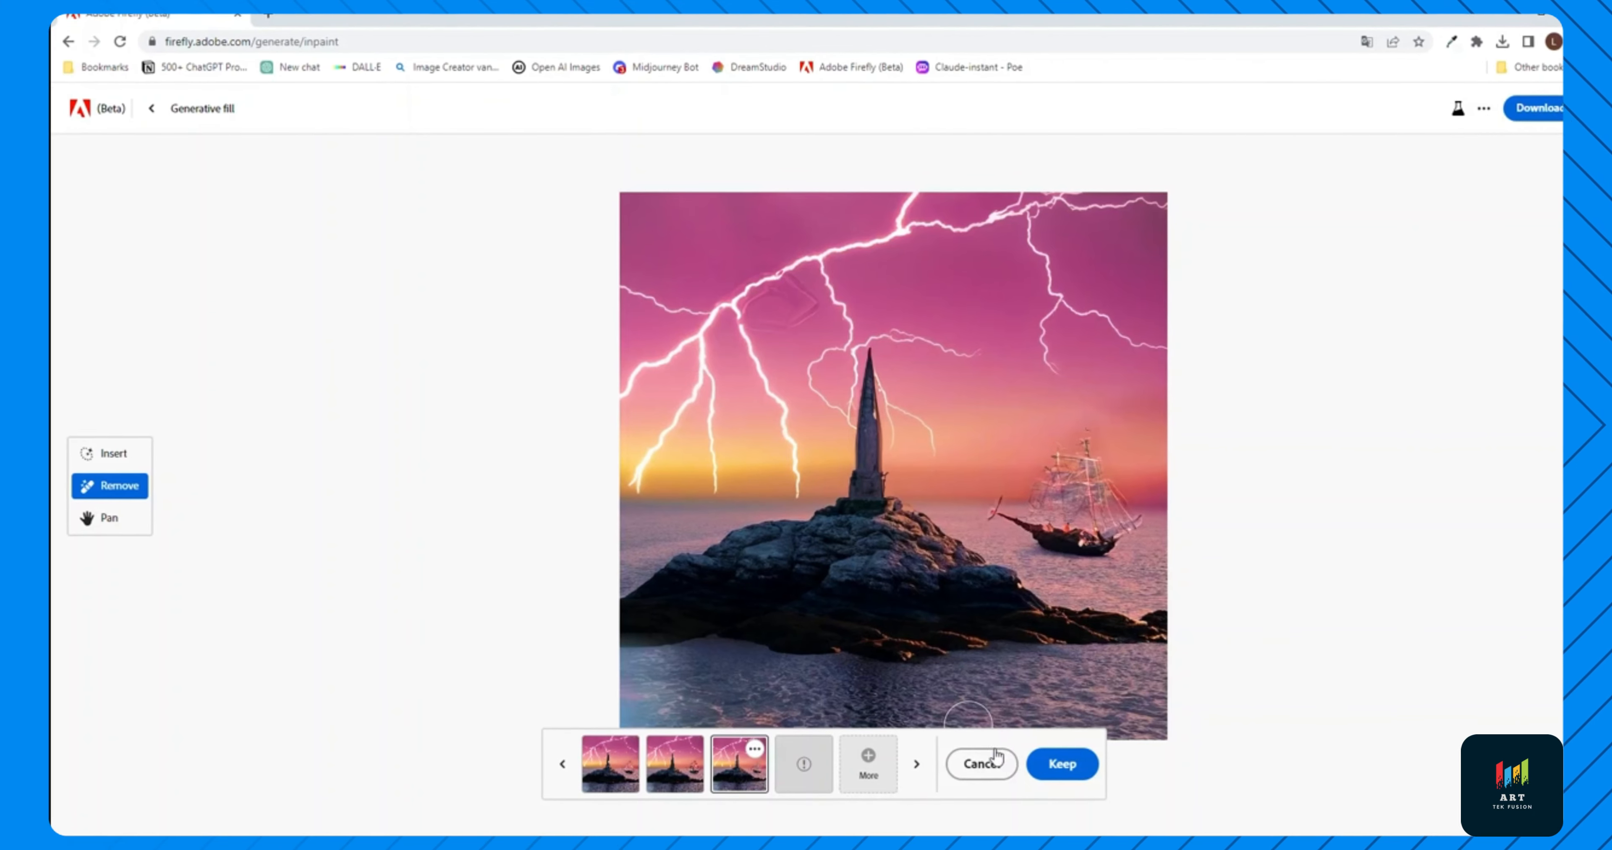
left_click(993, 764)
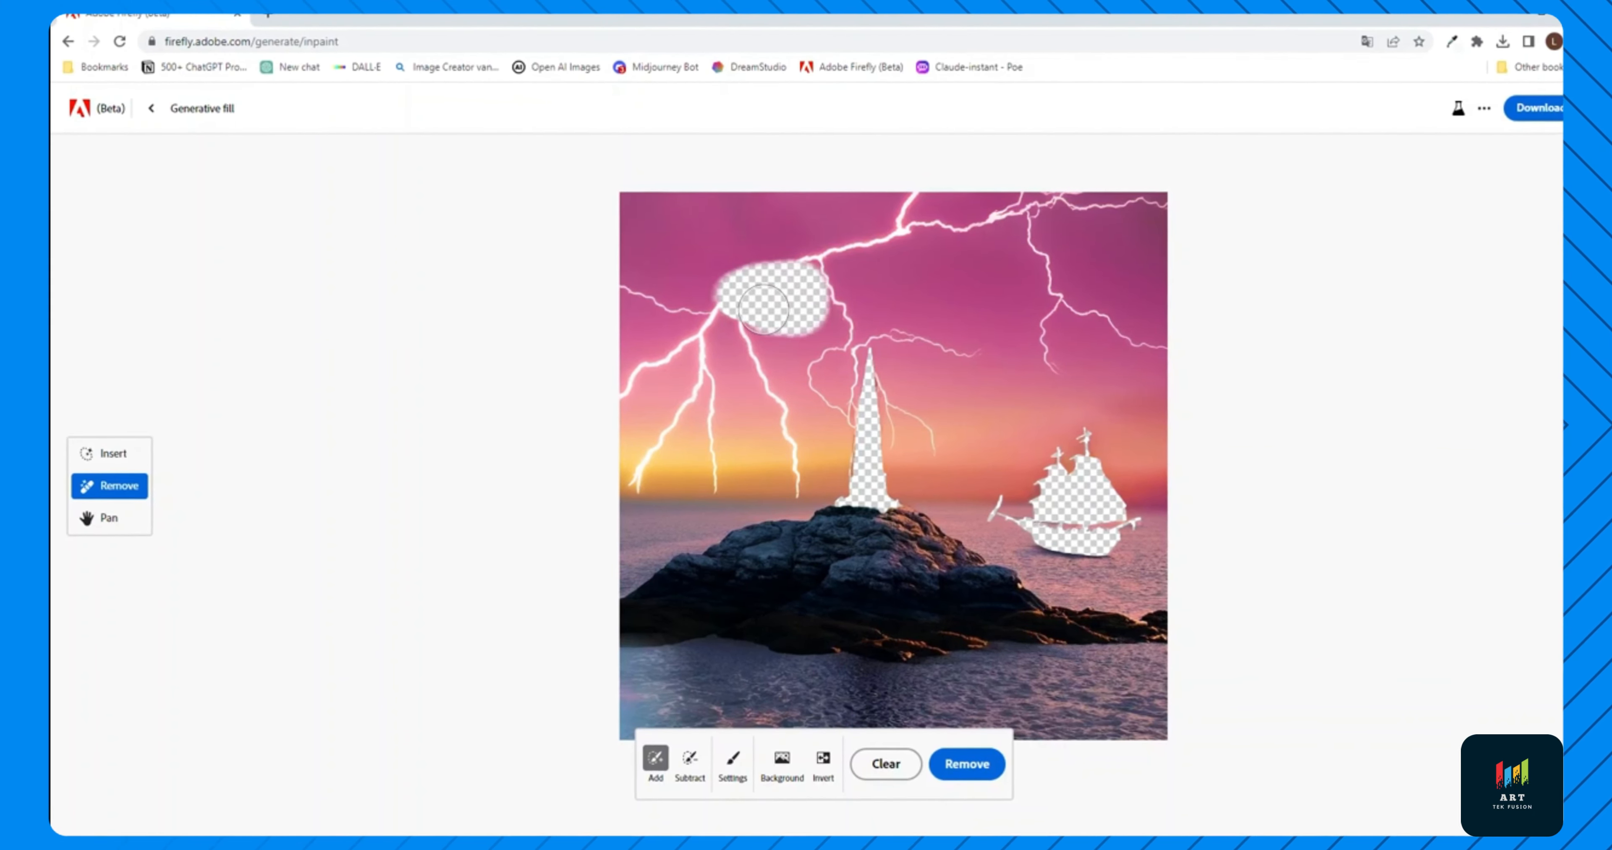
Widen the mask over the edges of the UFO, tower and ship, remove the masked objects and keep the second variation
mouse_move(870, 347)
left_mouse_down()
mouse_move(867, 494)
mouse_move(858, 450)
left_mouse_up()
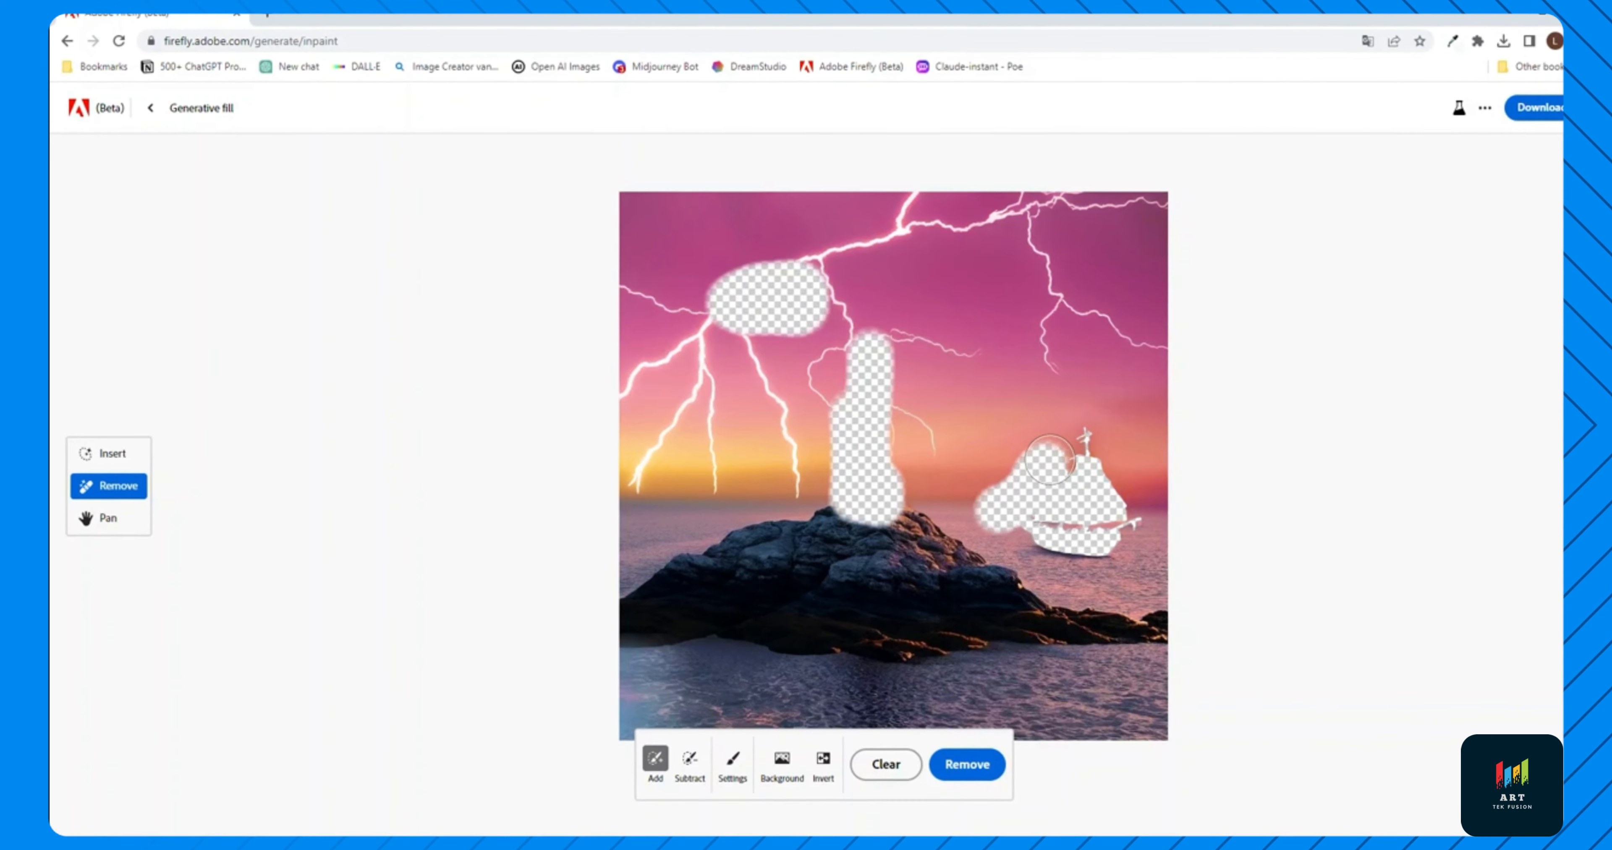
left_click(984, 773)
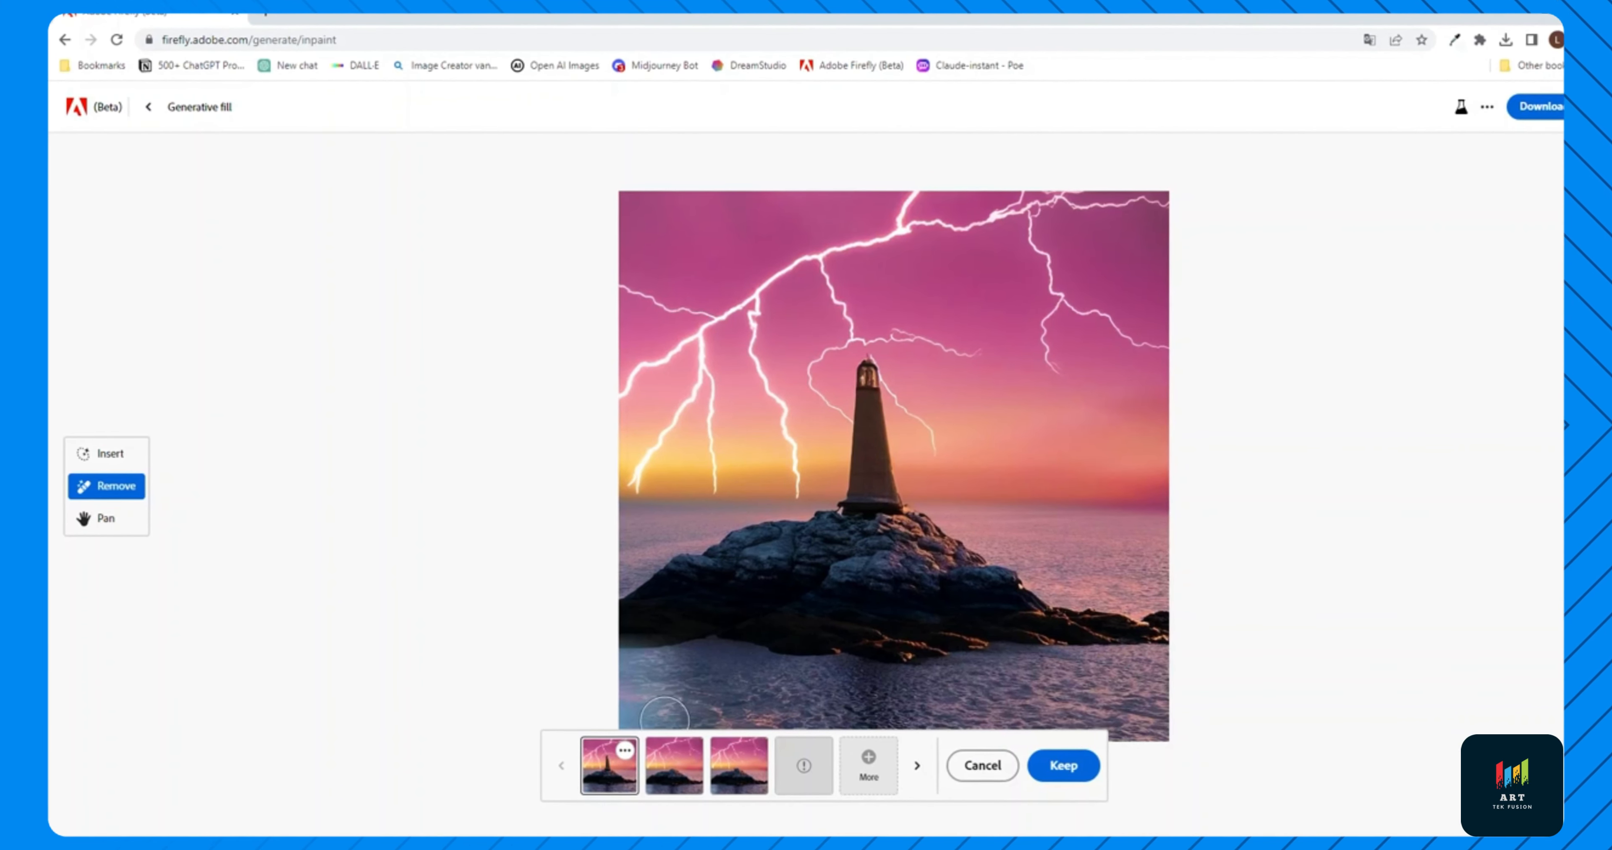
left_click(674, 765)
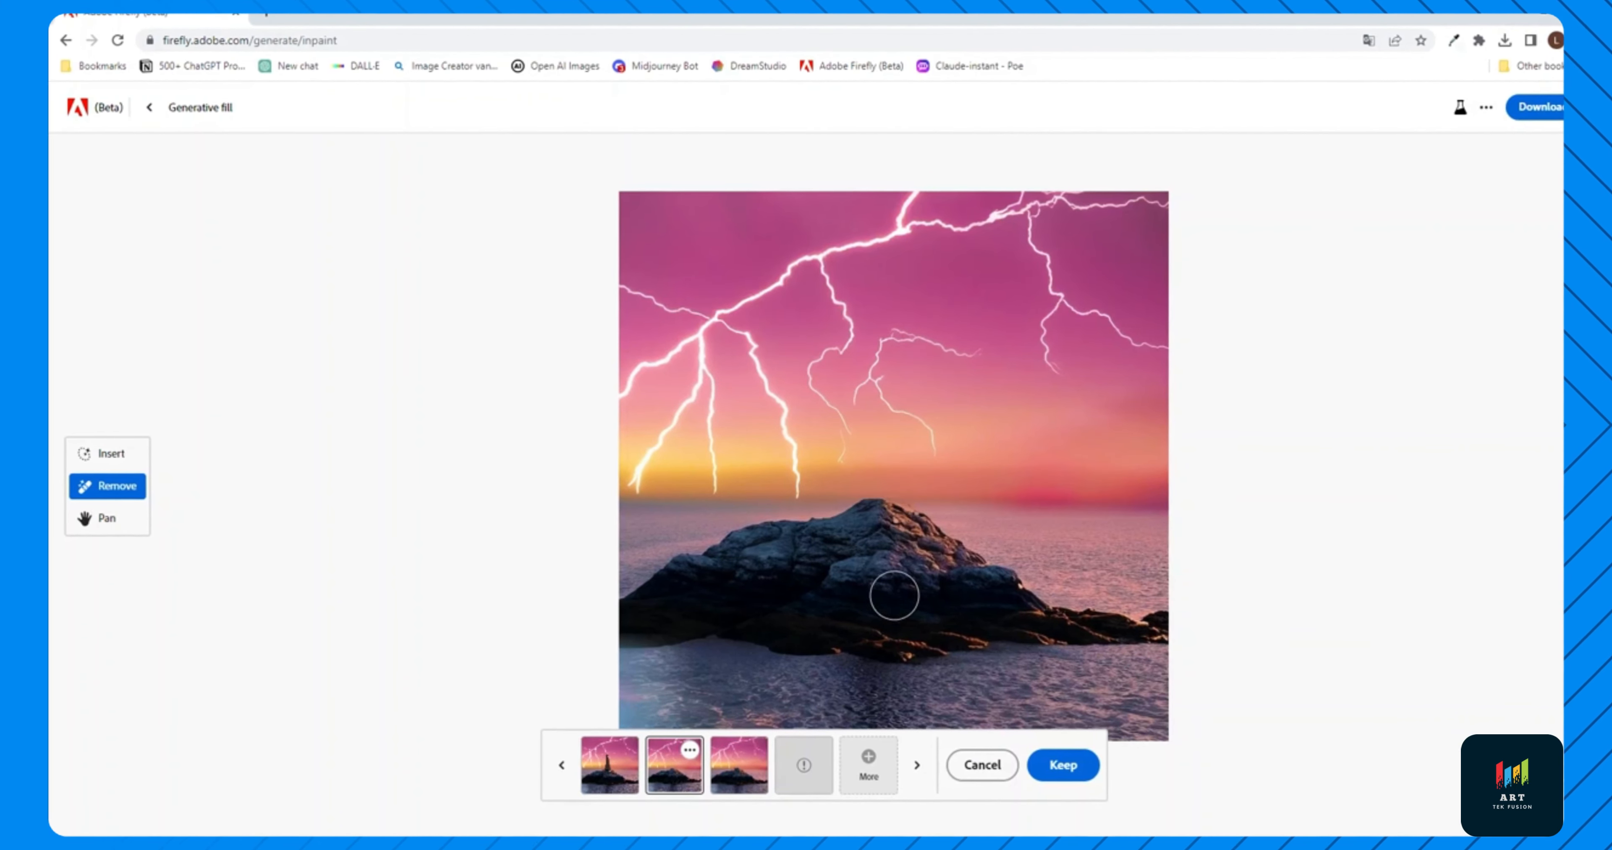
left_click(724, 782)
left_click(685, 776)
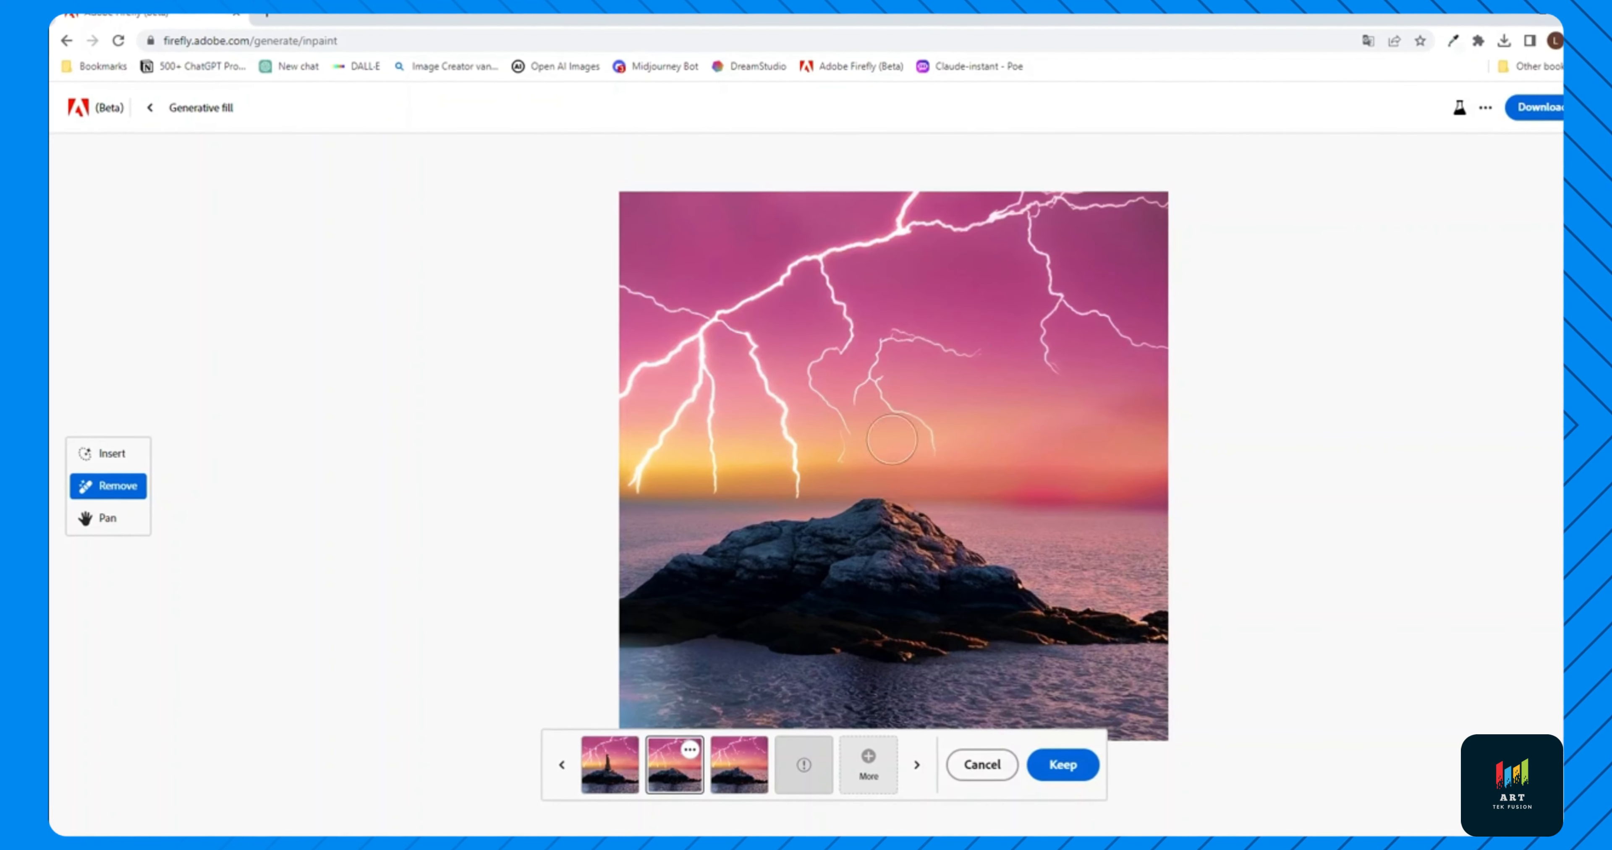
left_click(1068, 775)
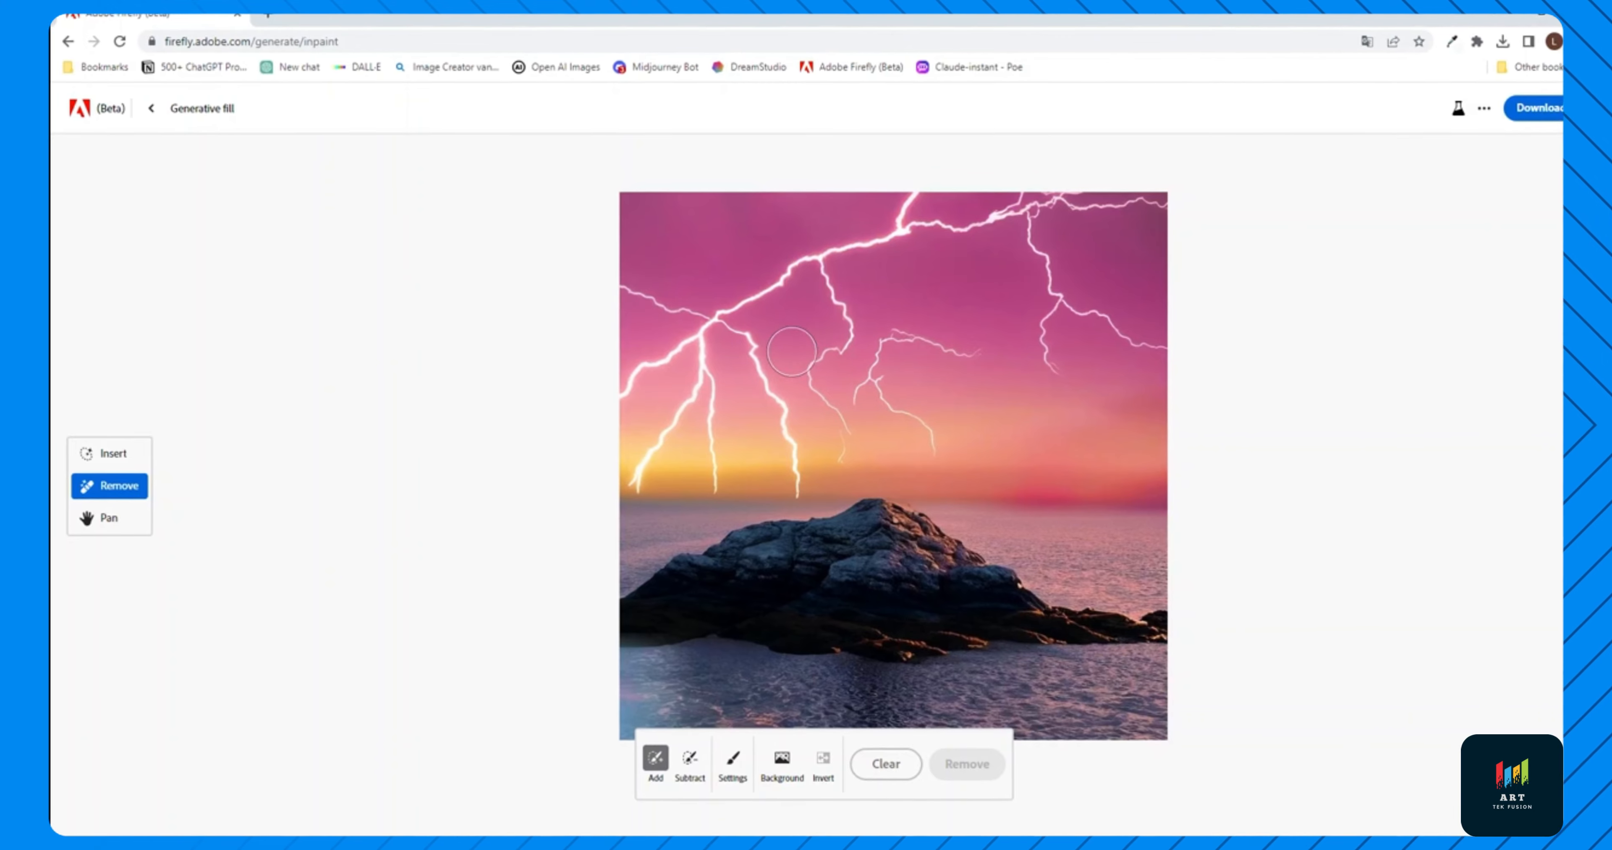
Leave the seascape, open the portrait of the man in the blue suit in Generative fill and make the mask brush smaller
left_click(149, 108)
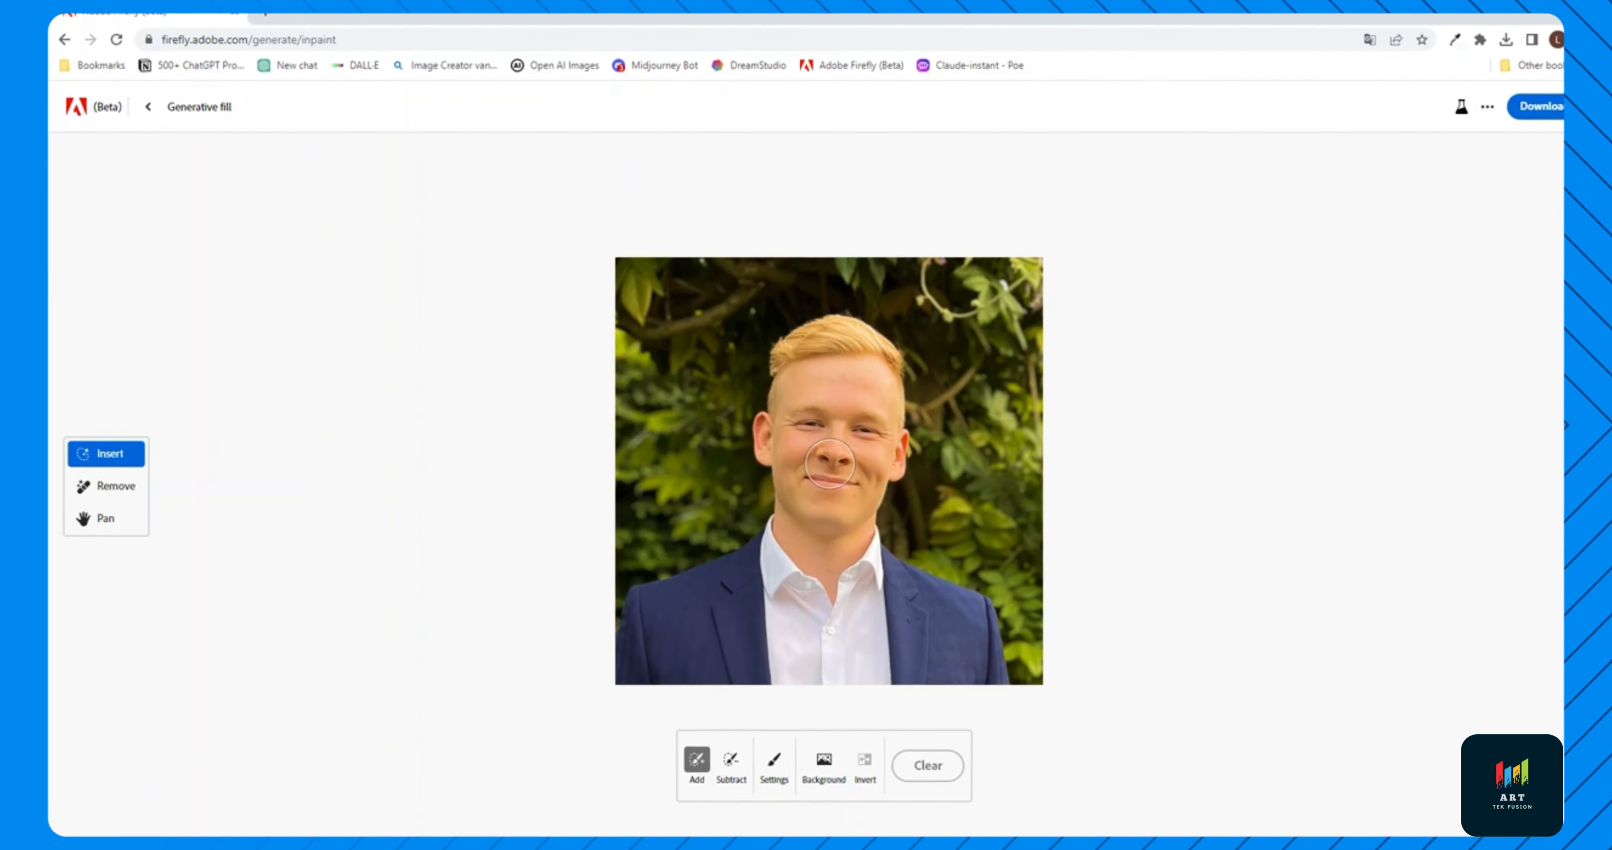
left_click(776, 771)
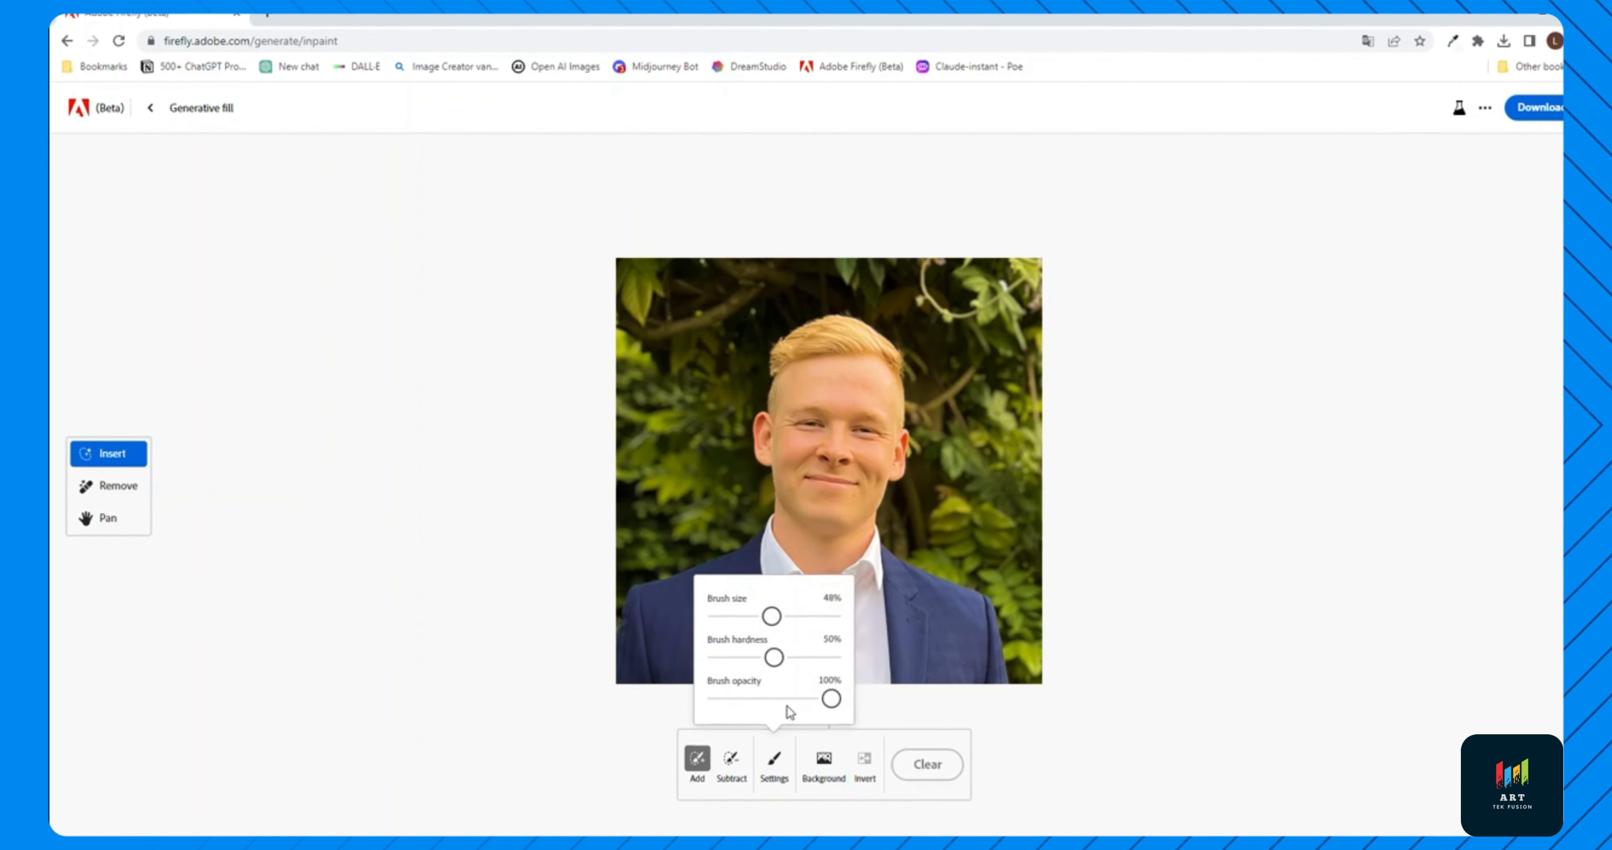
left_click(749, 617)
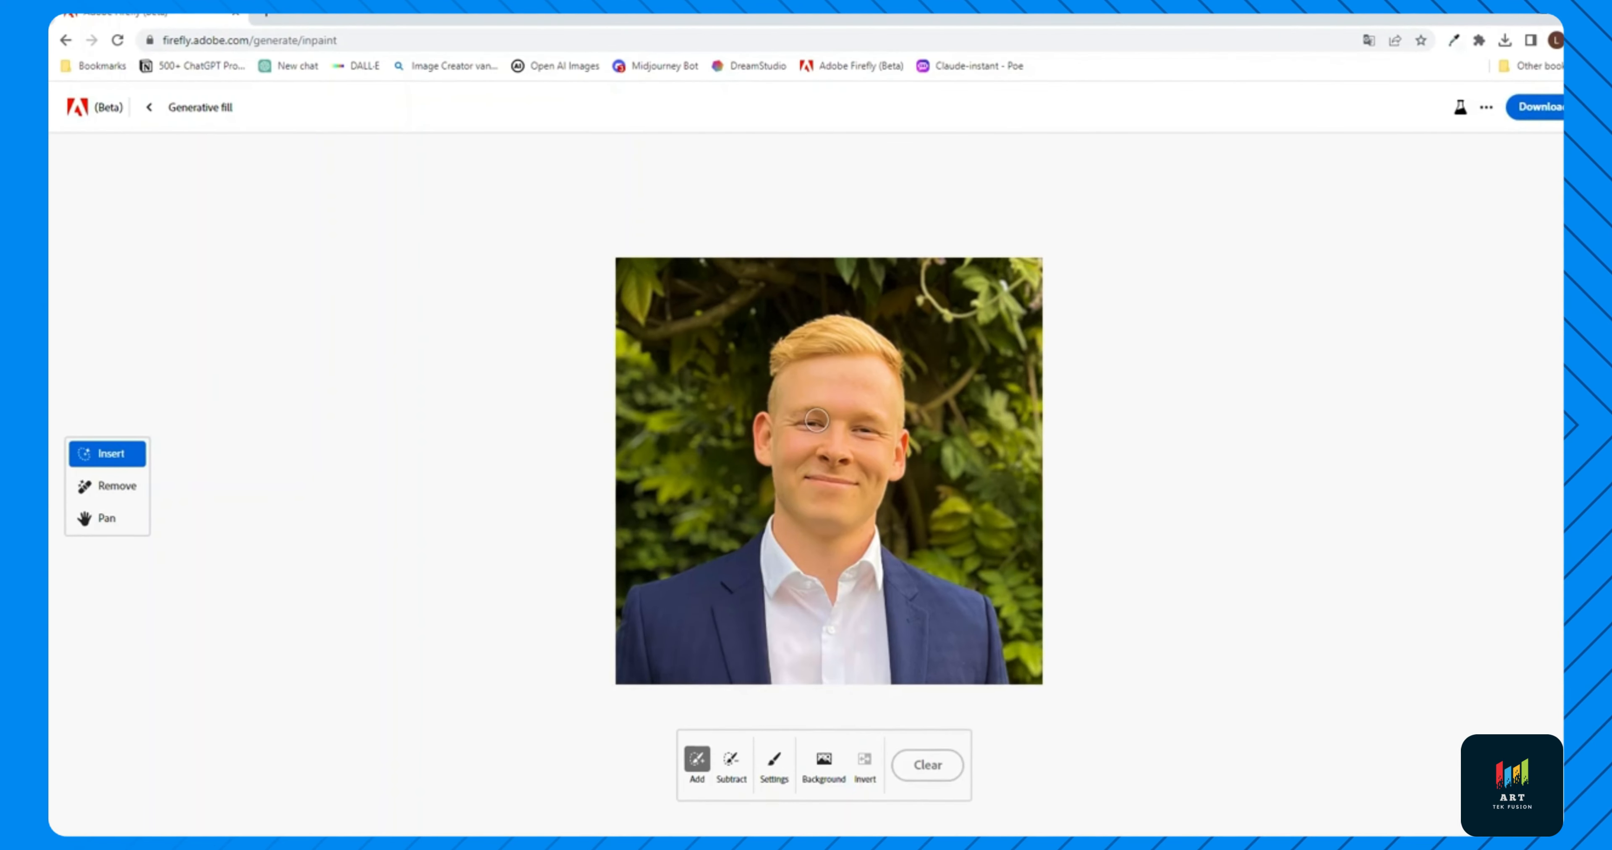
Try adding glasses by masking the man's eyes and generating a fill with the prompt "sunglasses", cancelling the generated variations
left_click_drag(816, 420, 794, 414)
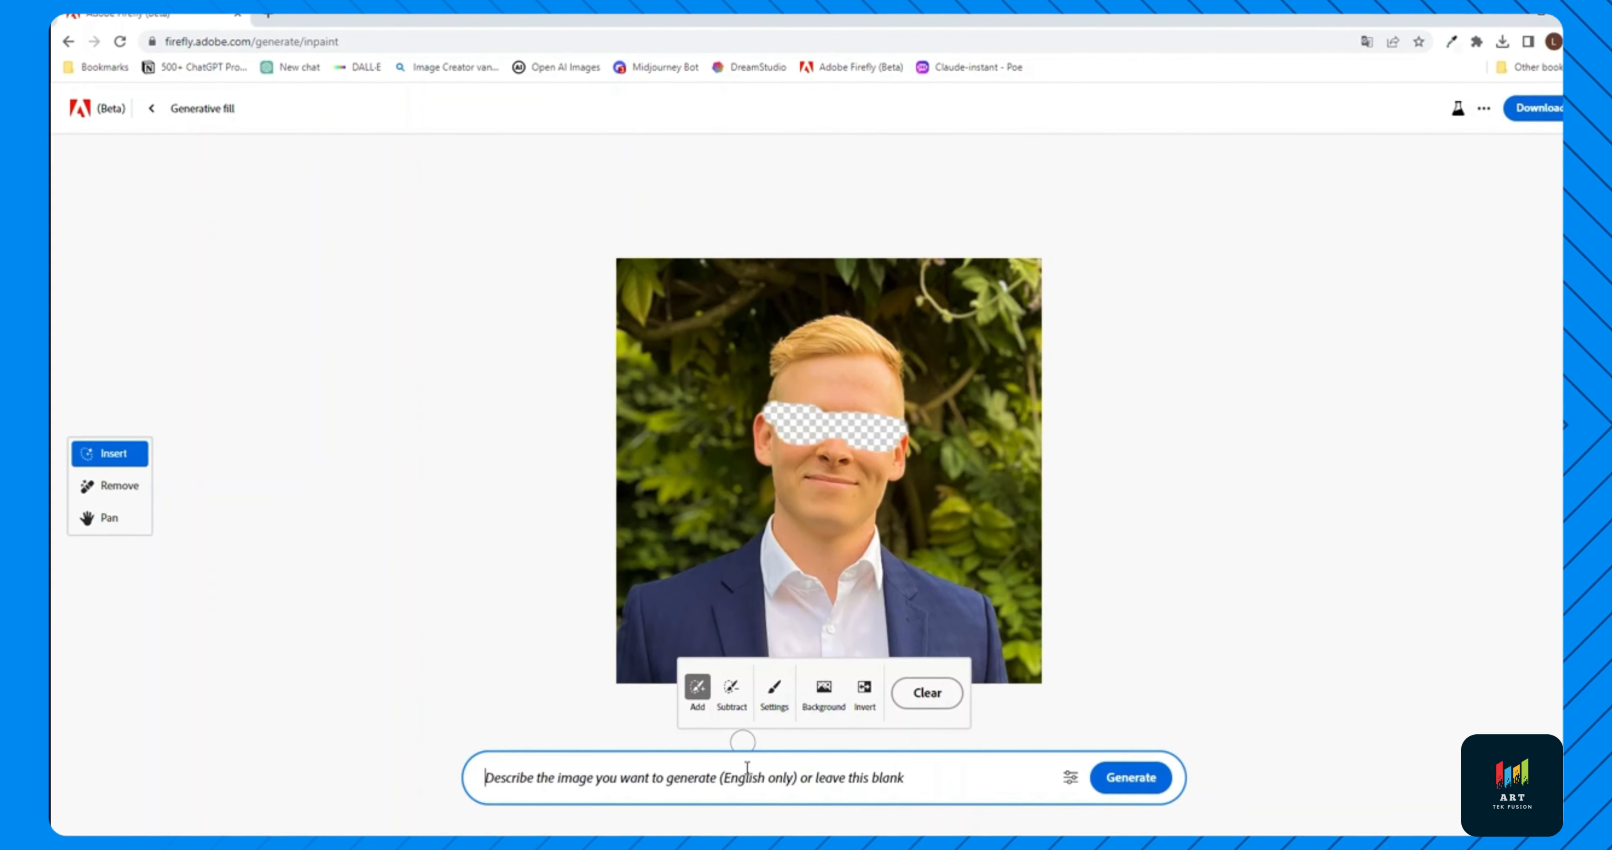
type("sun")
type("glasses")
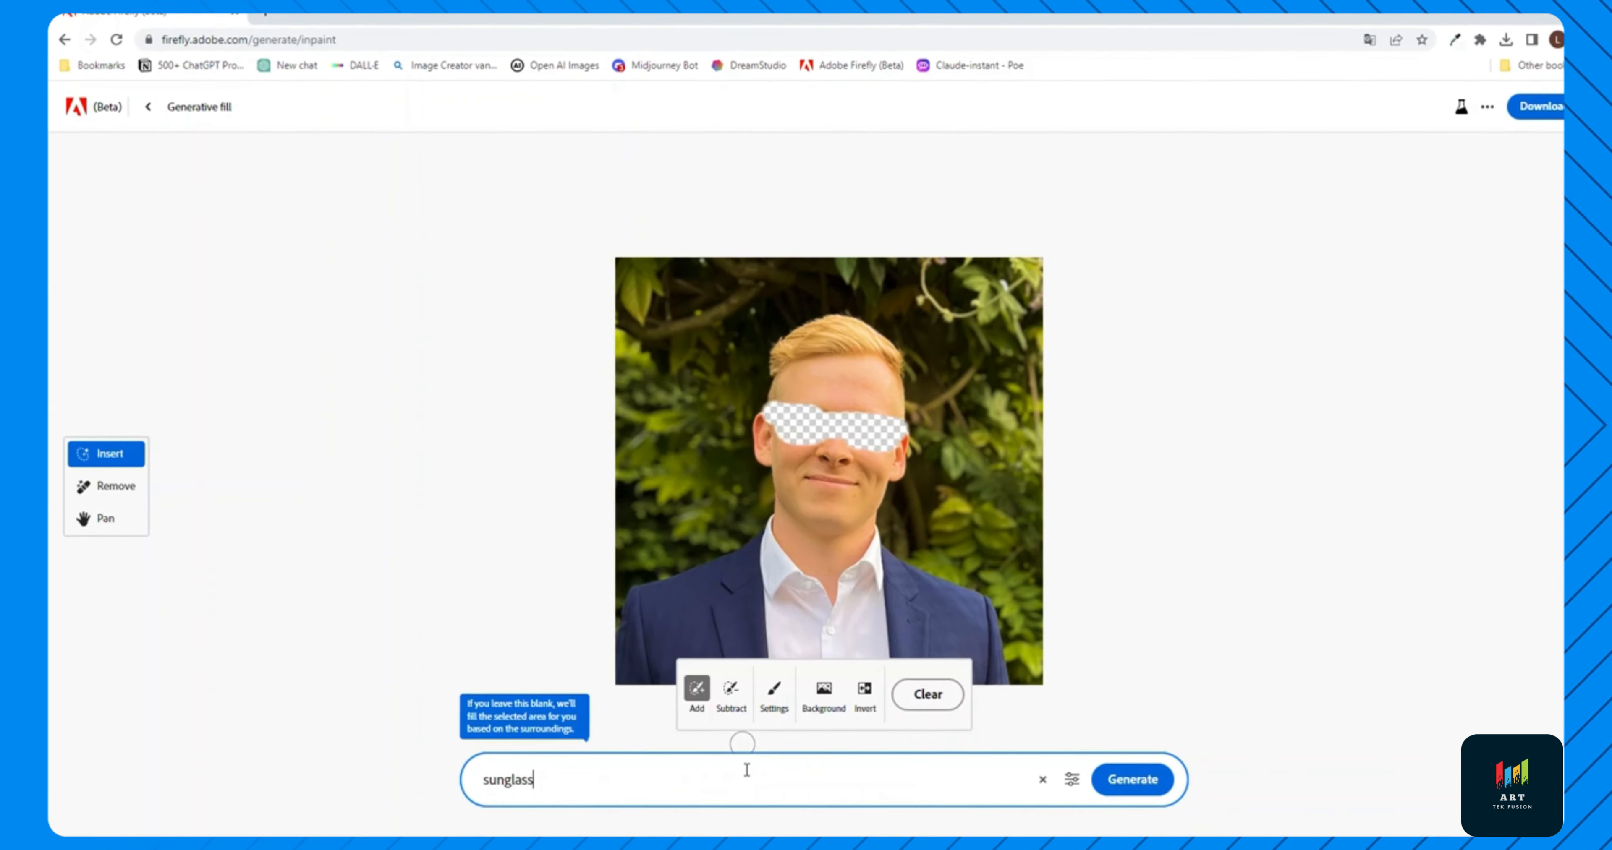
key("Return")
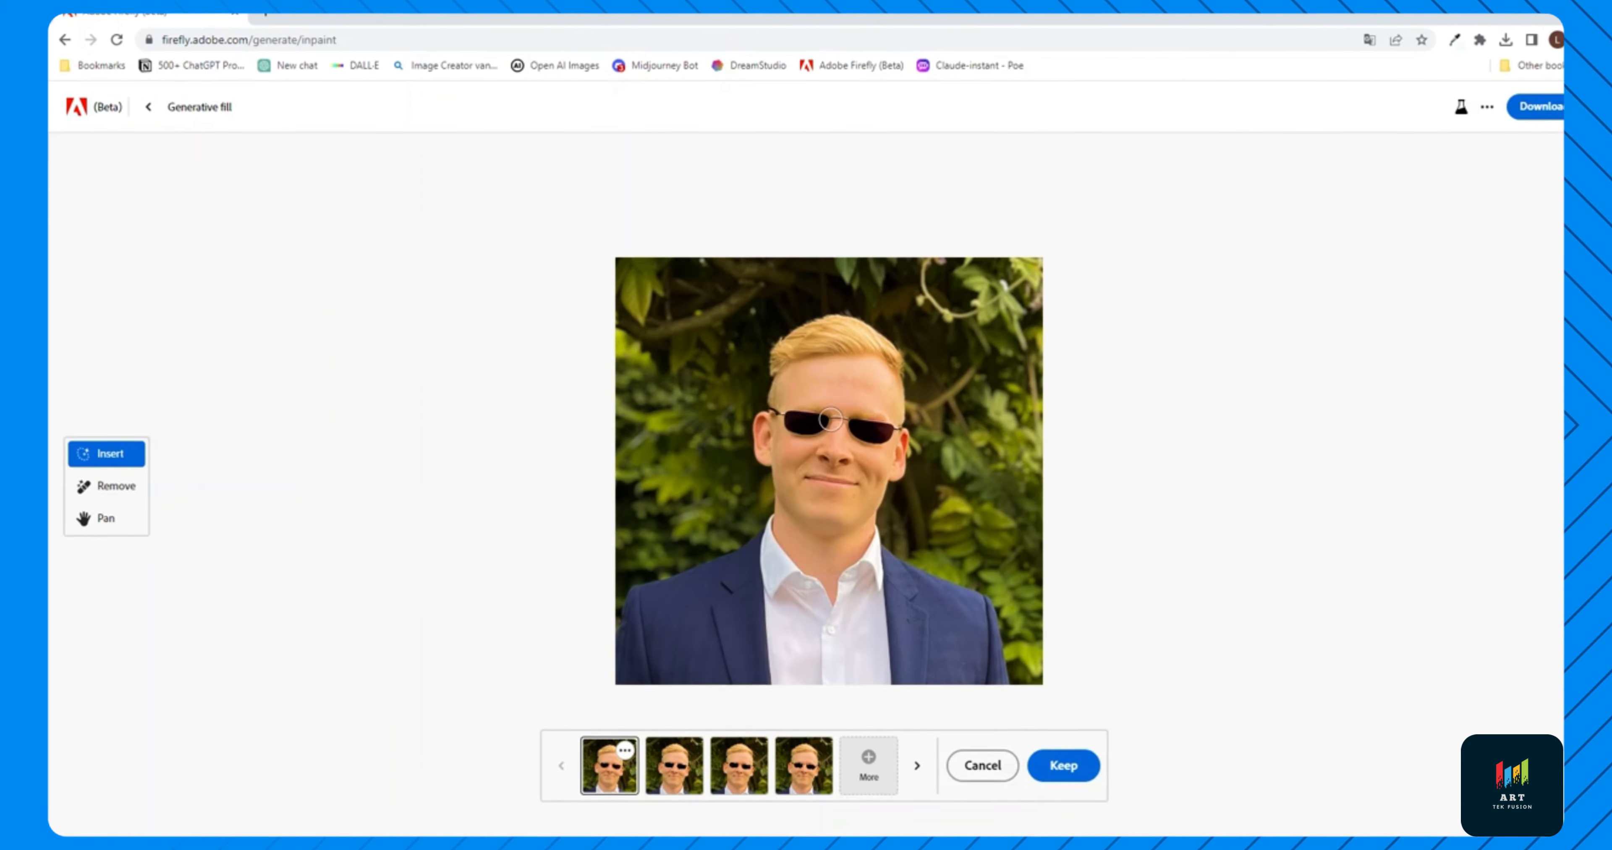
left_click(982, 764)
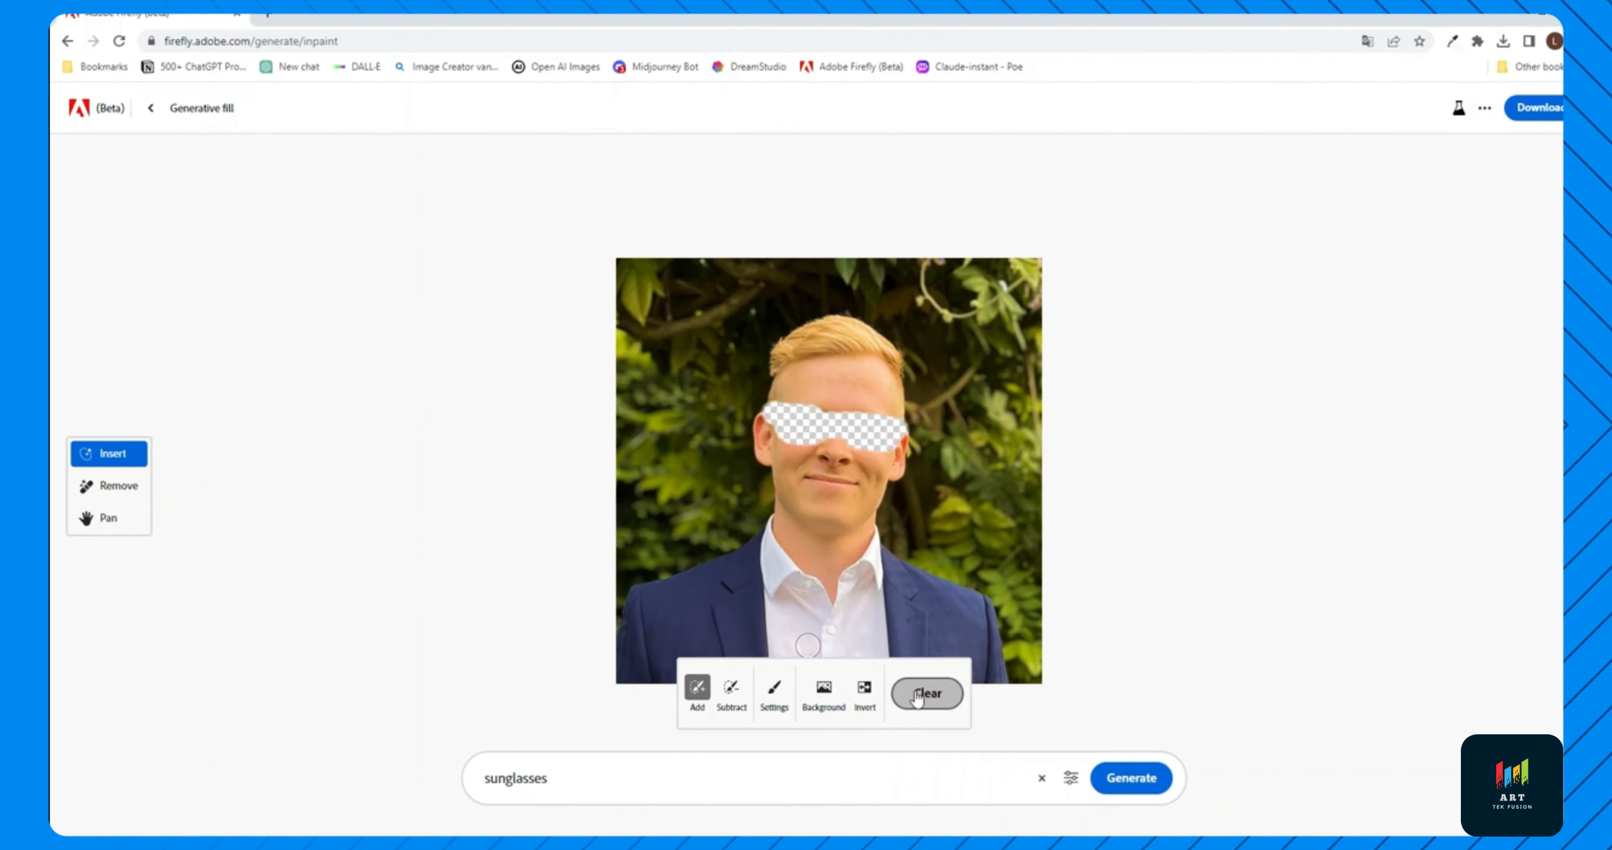
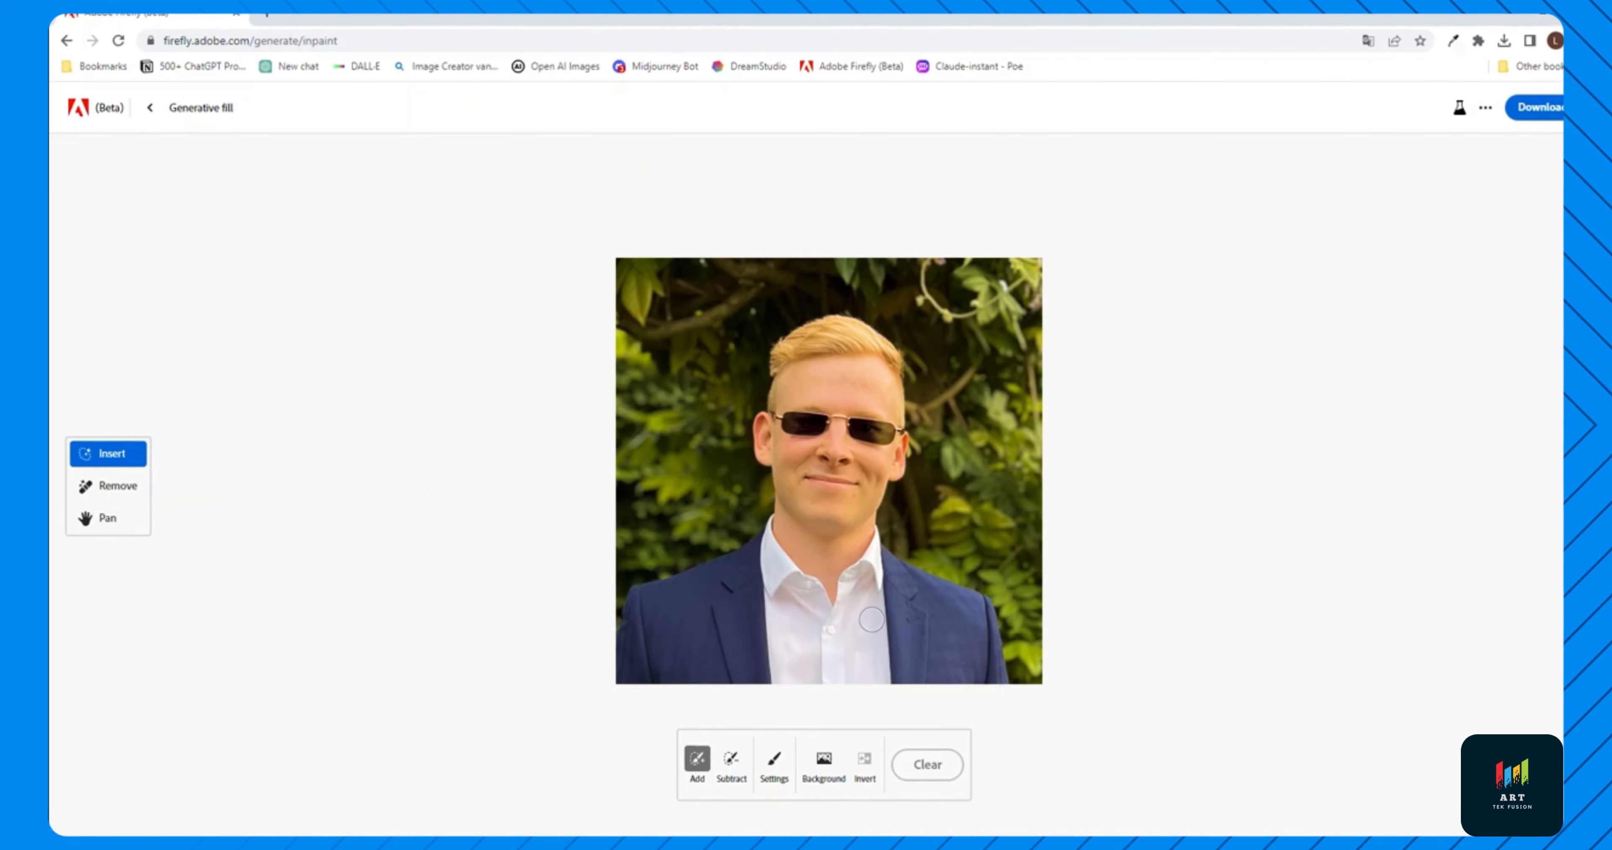
Mask a tie shape on the man's shirt front, generate a tie, compare the variations and keep the second one
left_click_drag(782, 594, 791, 586)
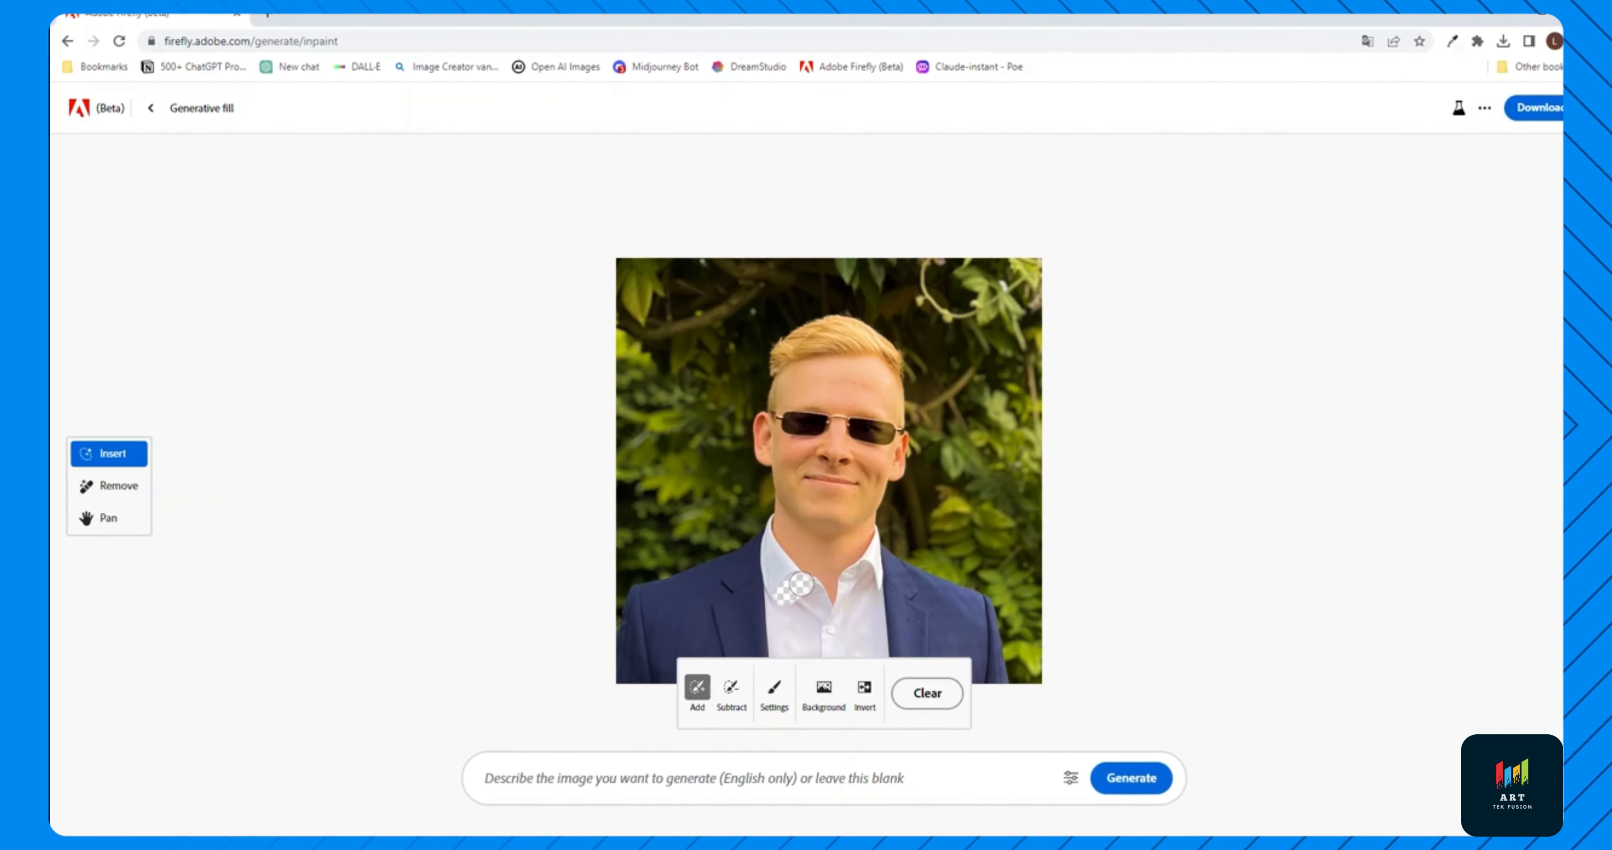
left_click(789, 780)
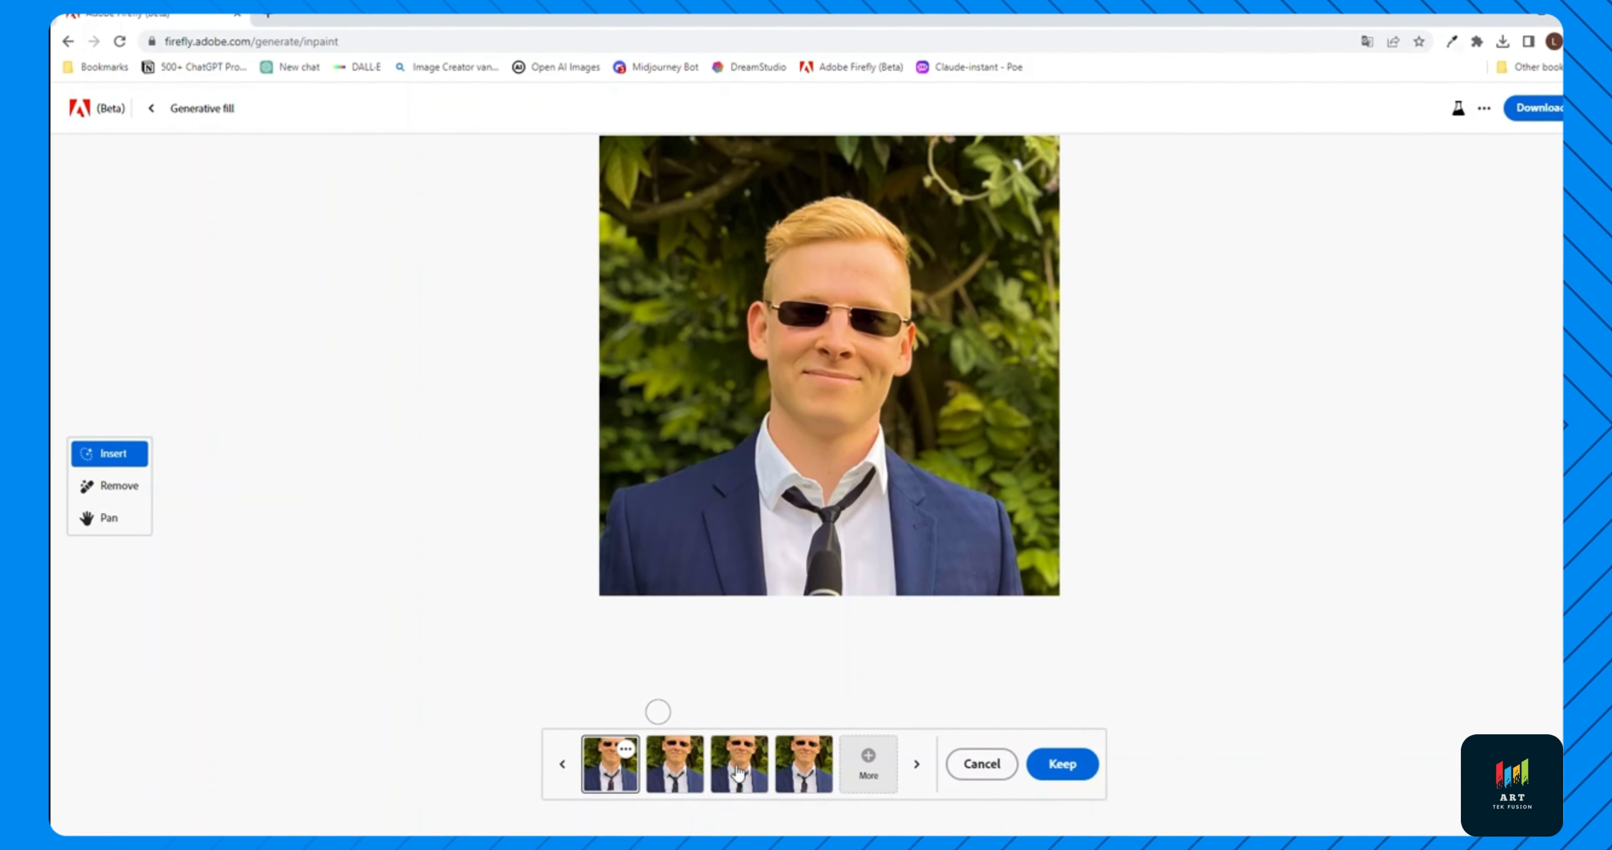
left_click(688, 769)
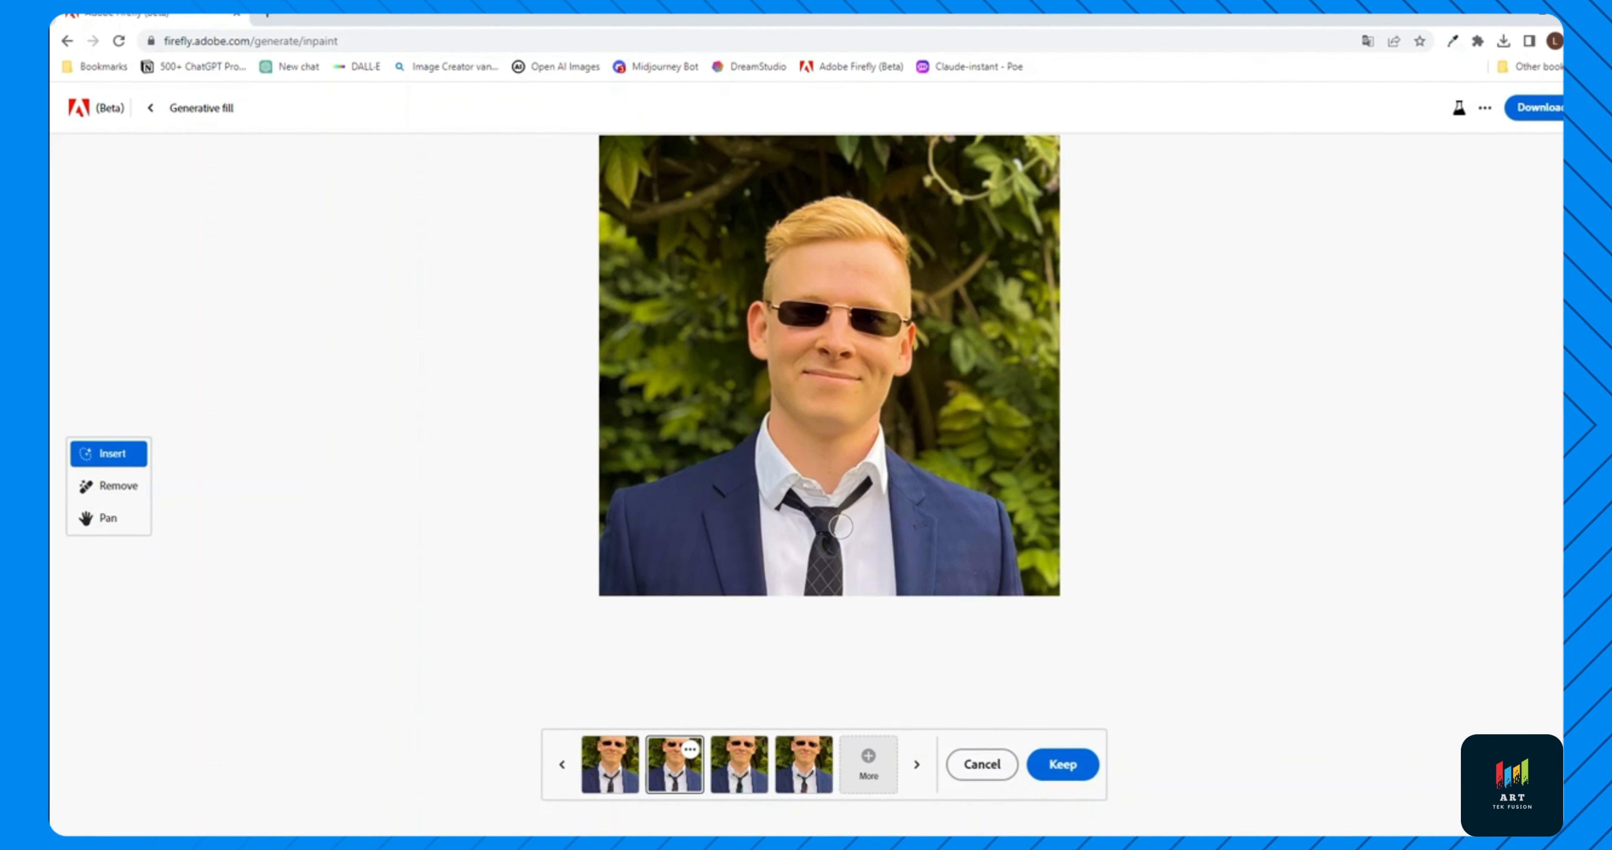
left_click(739, 764)
left_click(811, 762)
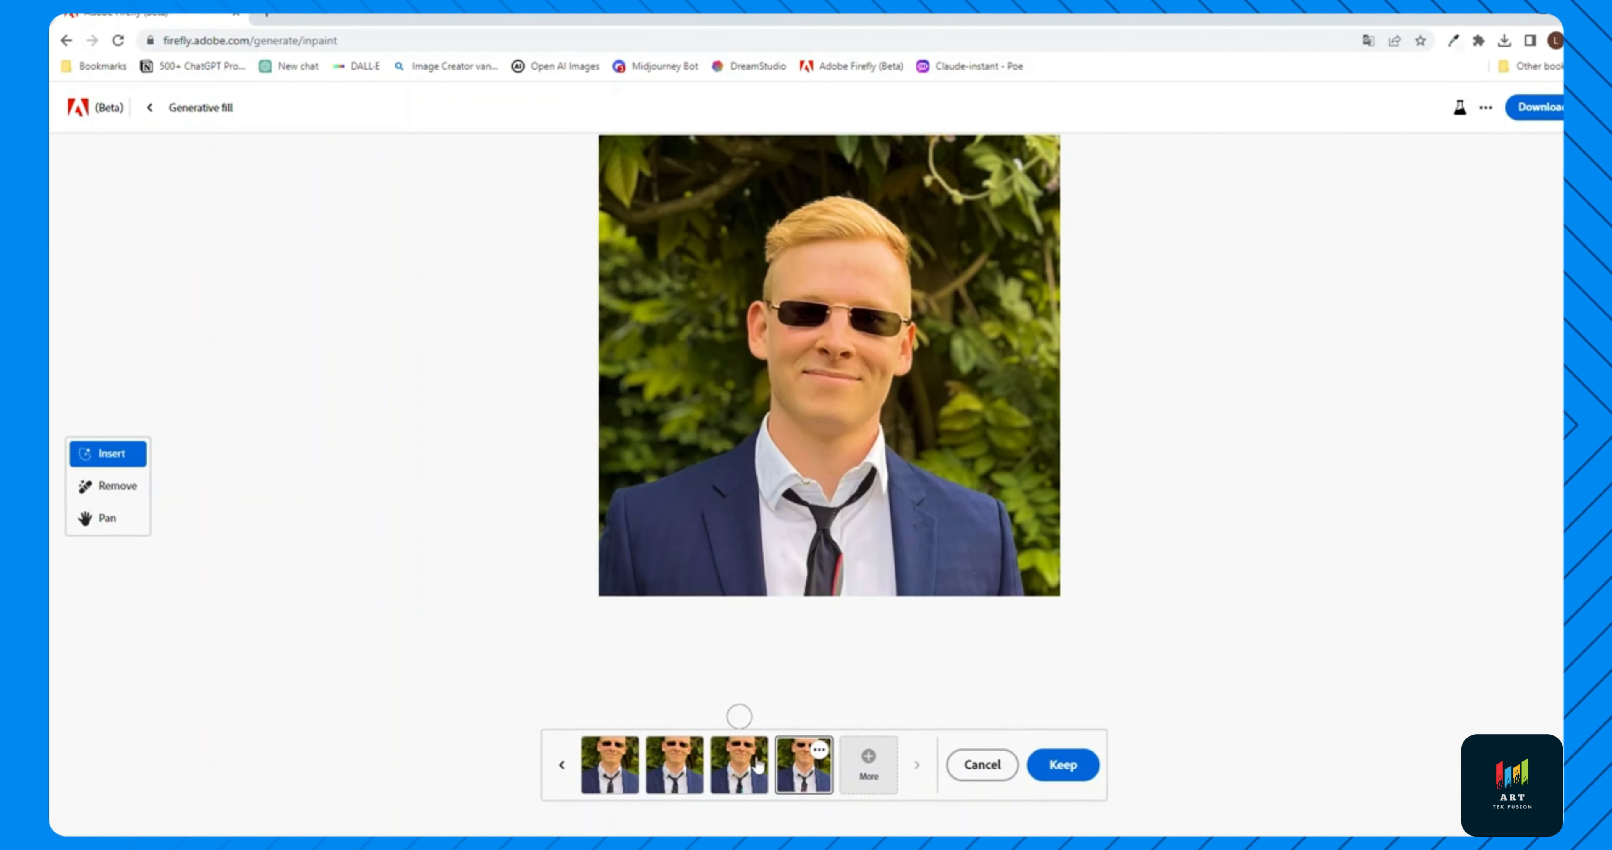
left_click(674, 766)
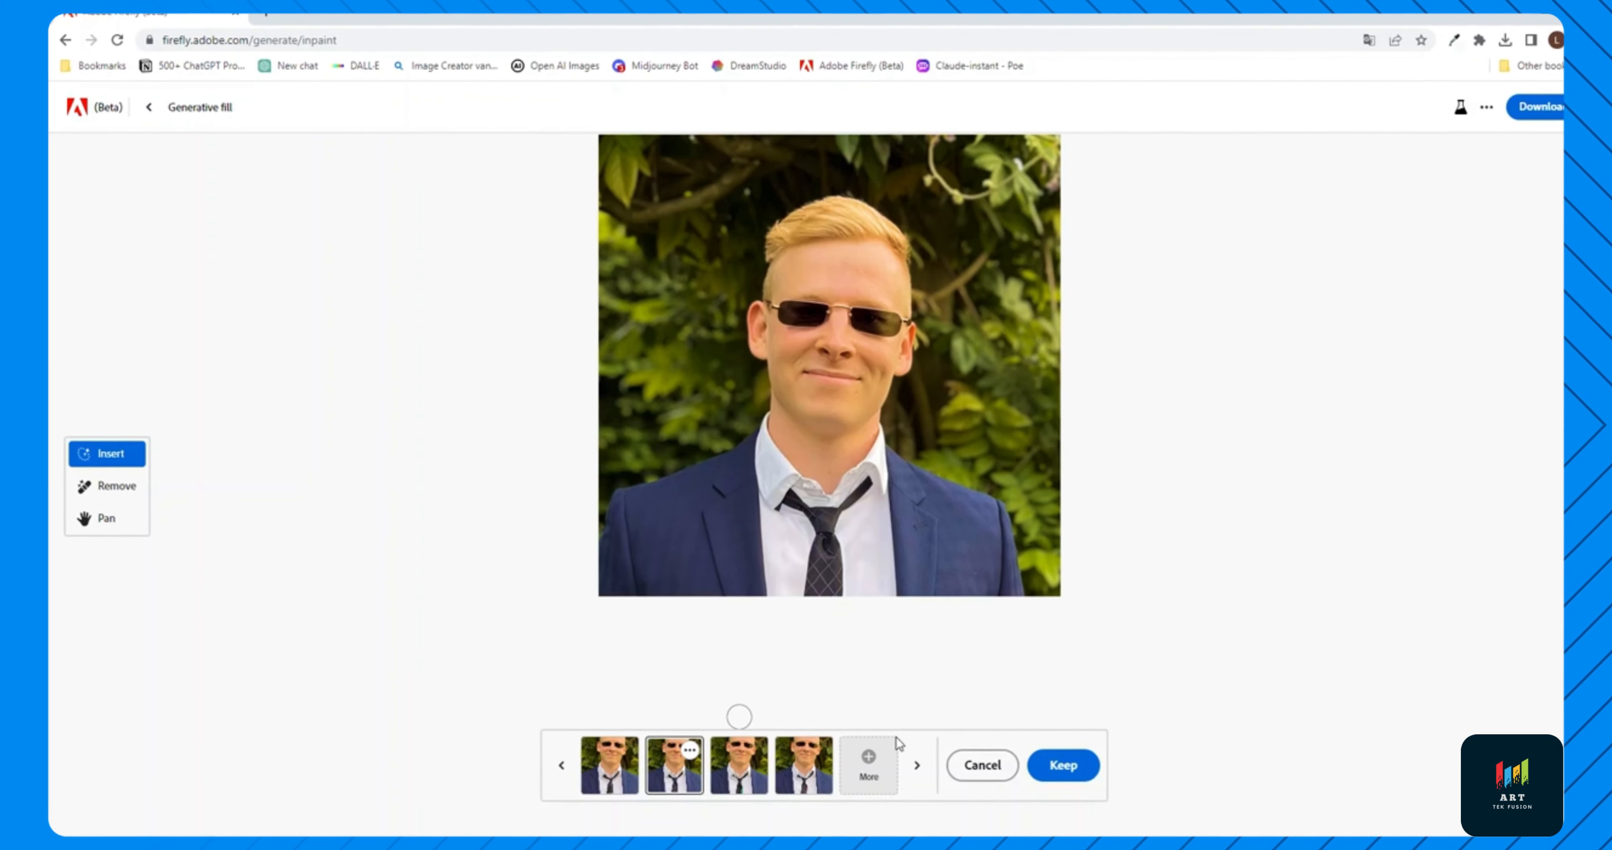
left_click(1067, 766)
Mask the end of the tie band beside the shirt collar, generate a fill with a blank prompt and keep the second variation
scroll(848, 515, "up", 5)
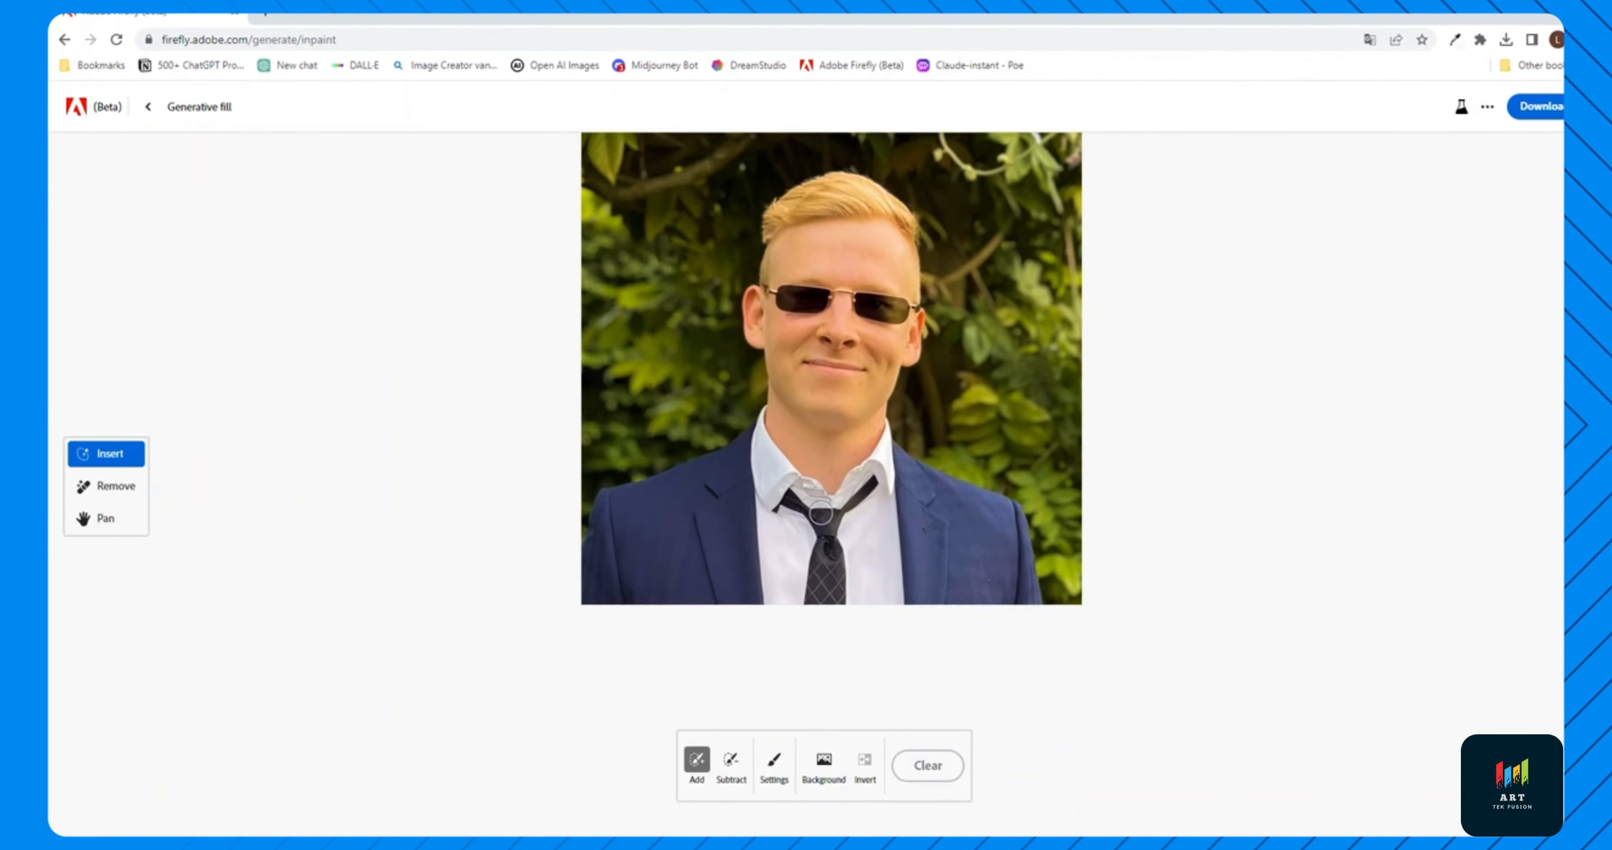
scroll(847, 515, "up", 5)
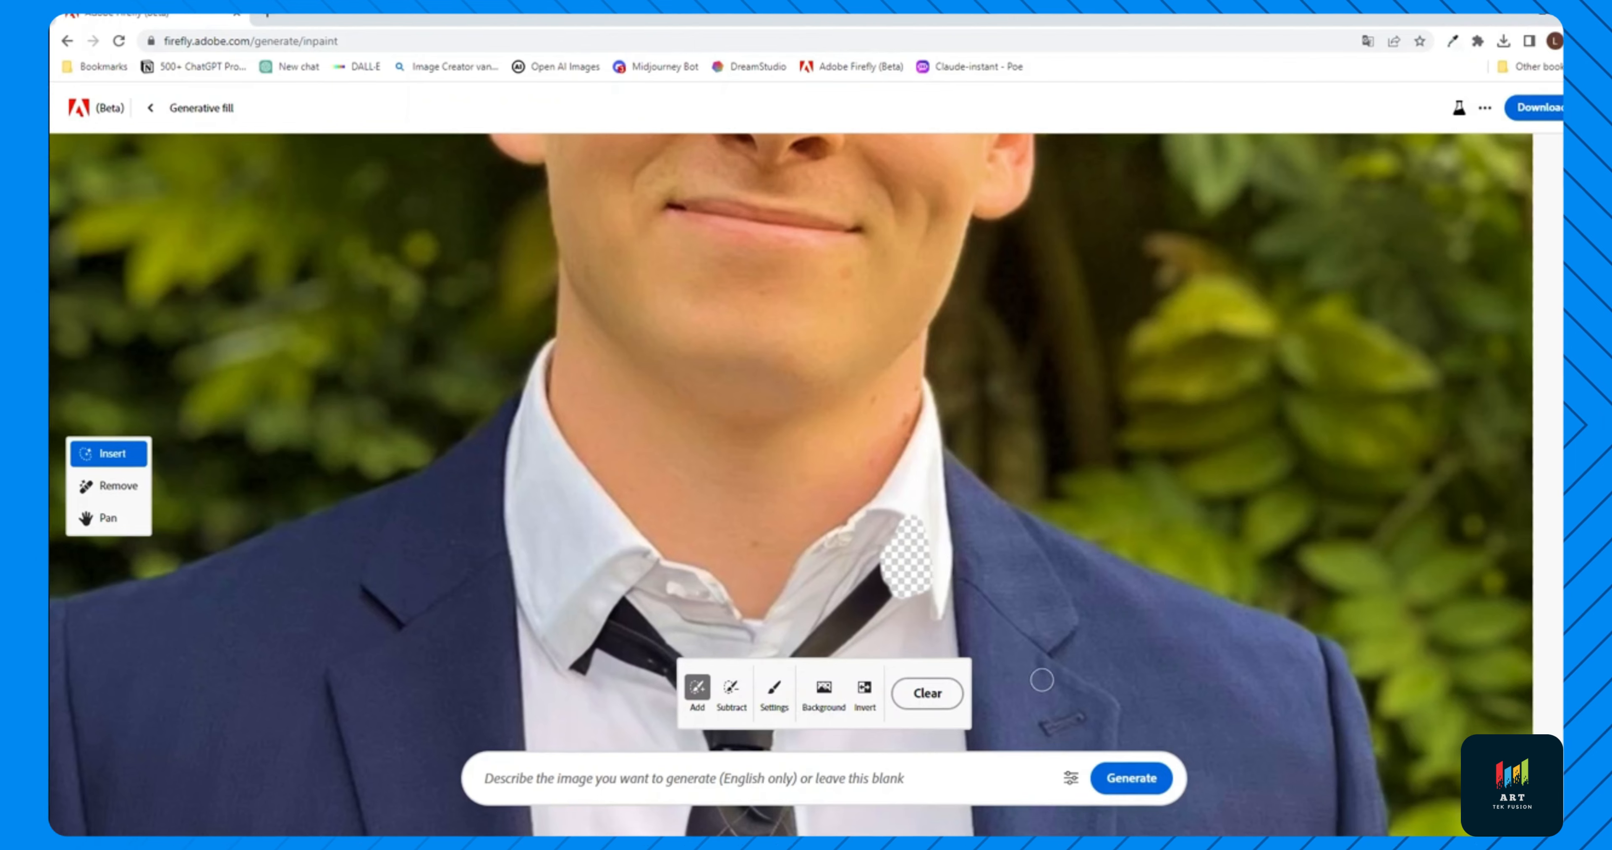
left_click(1131, 778)
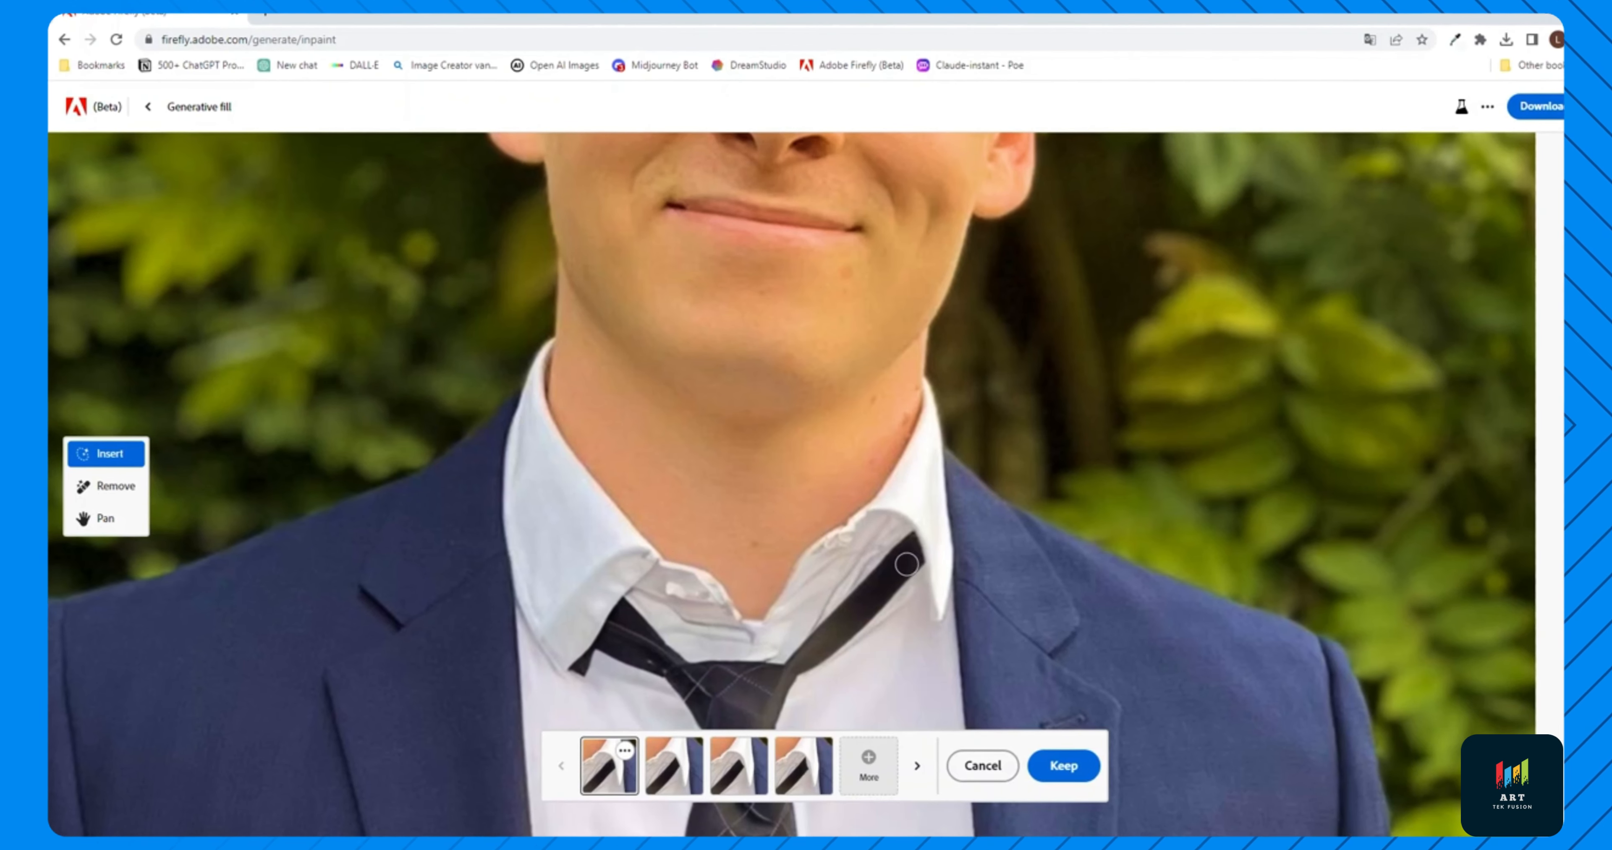
left_click(689, 768)
left_click(726, 780)
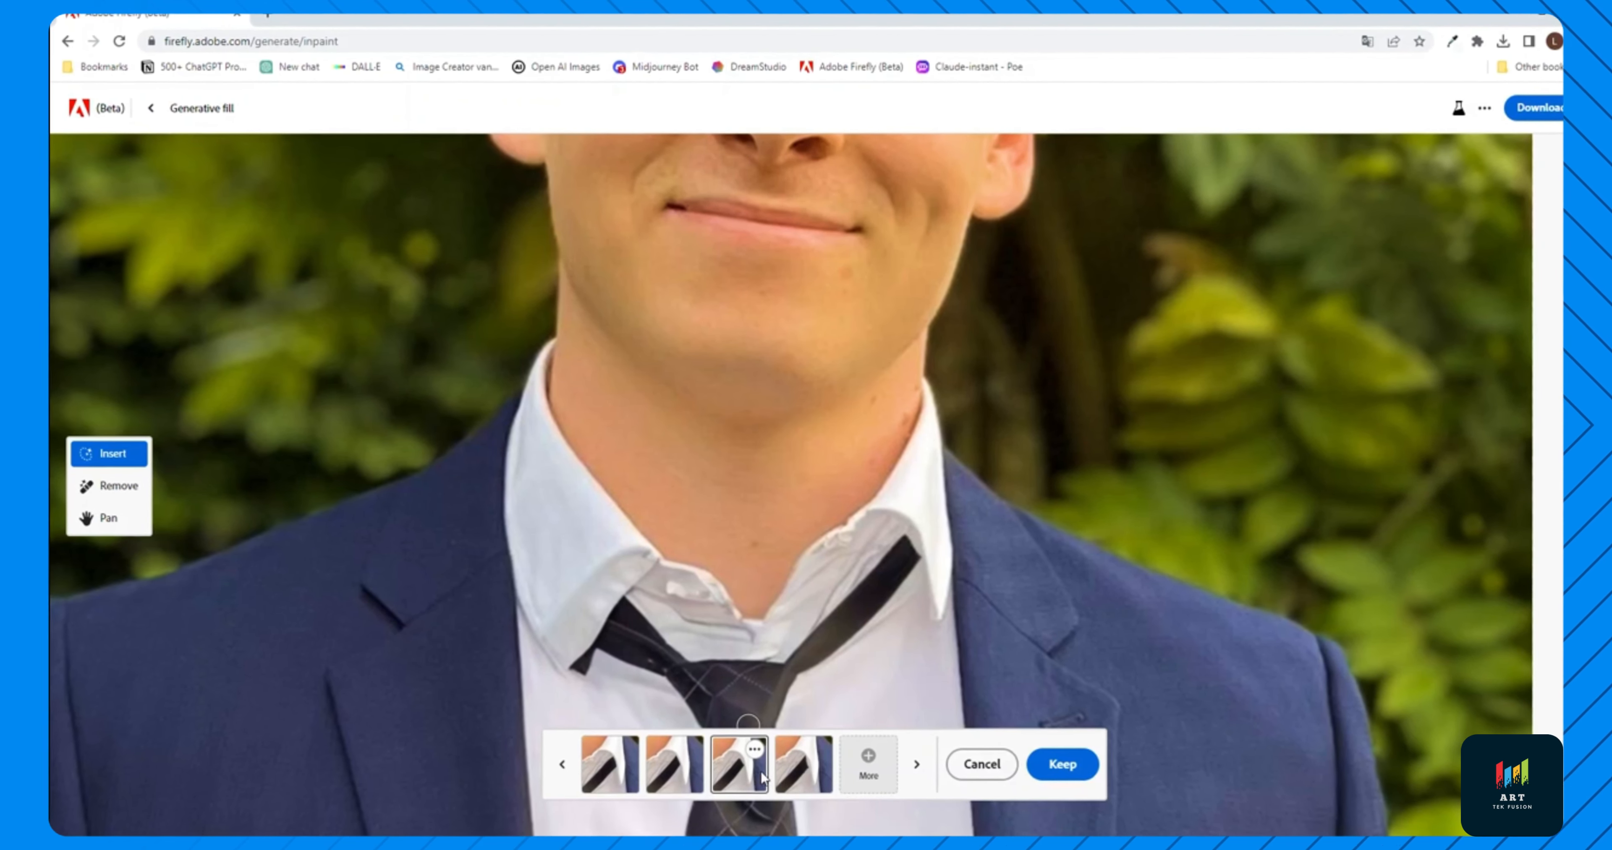
left_click(788, 778)
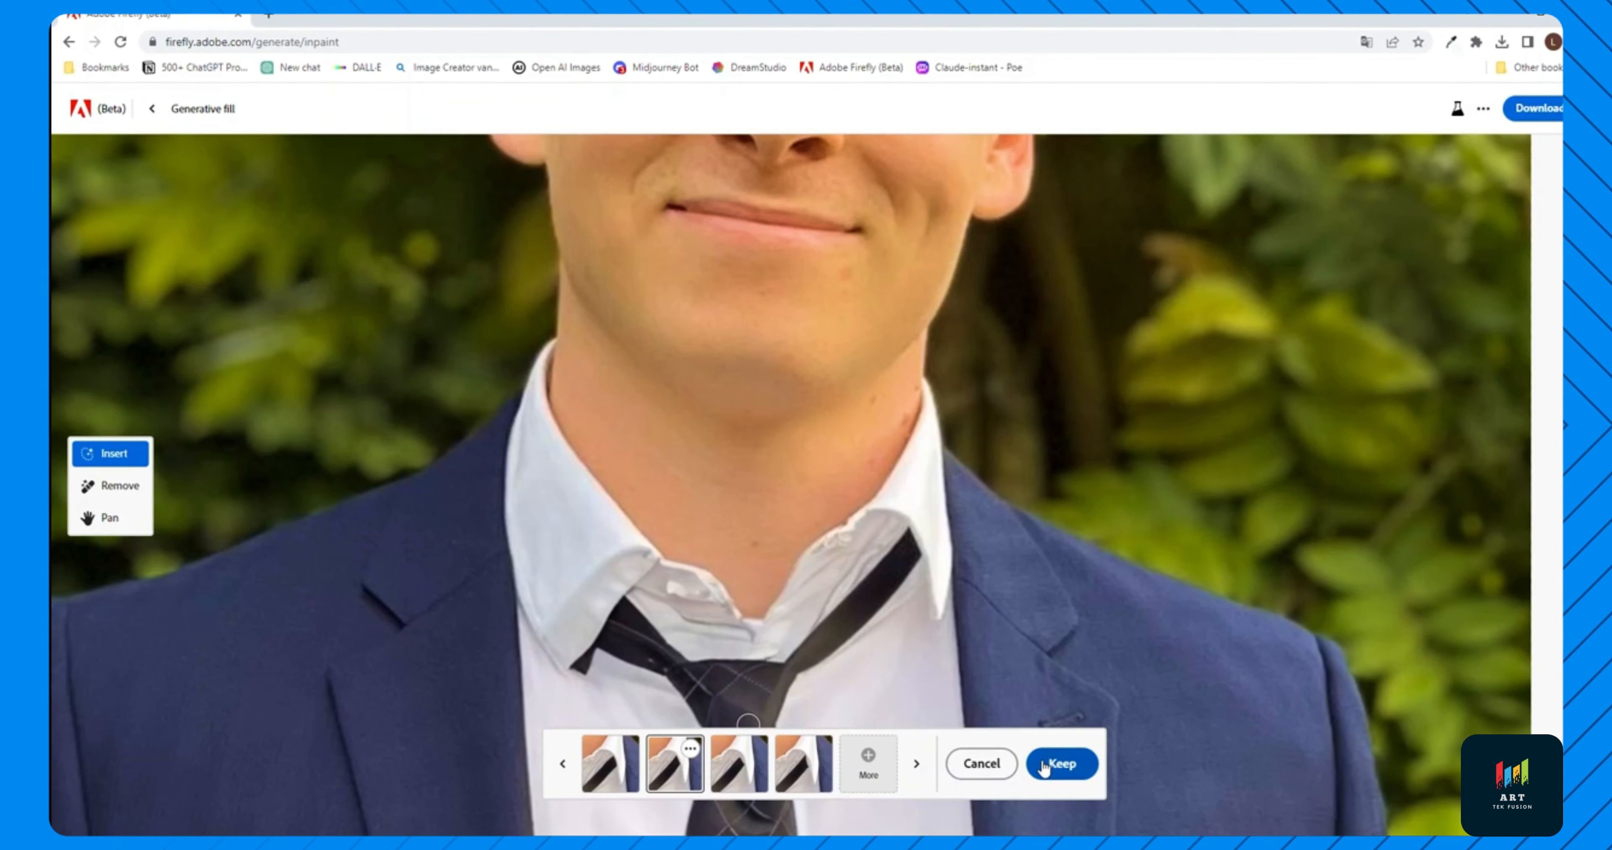
left_click(1064, 765)
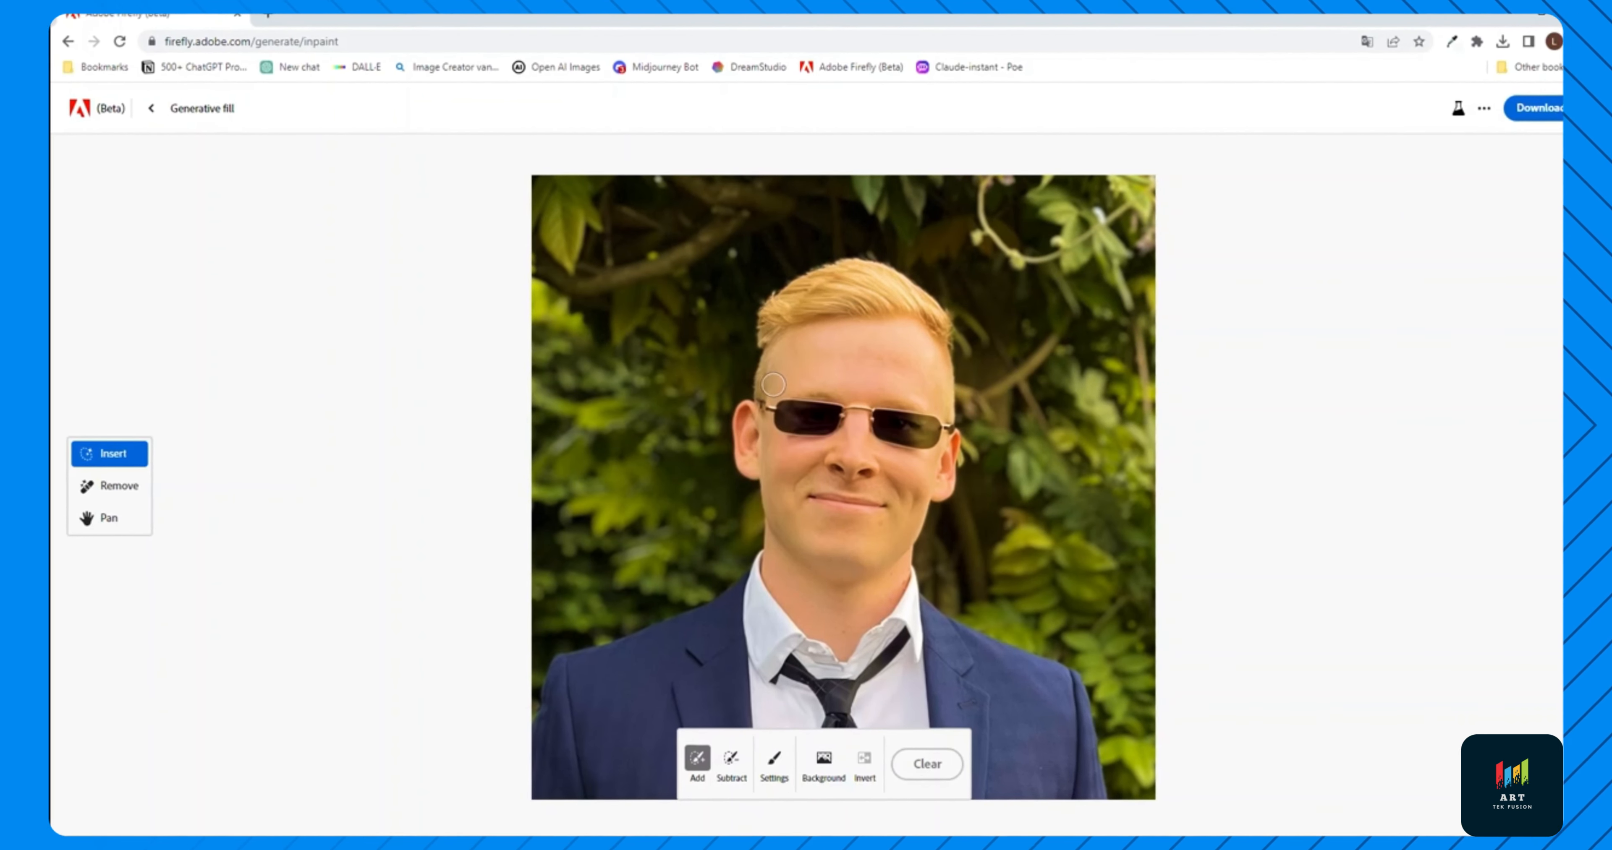
Mask the man's hair with a 49% brush, generate a bald head and keep the third variation
scroll(773, 390, "up", 1)
scroll(773, 390, "up", 3)
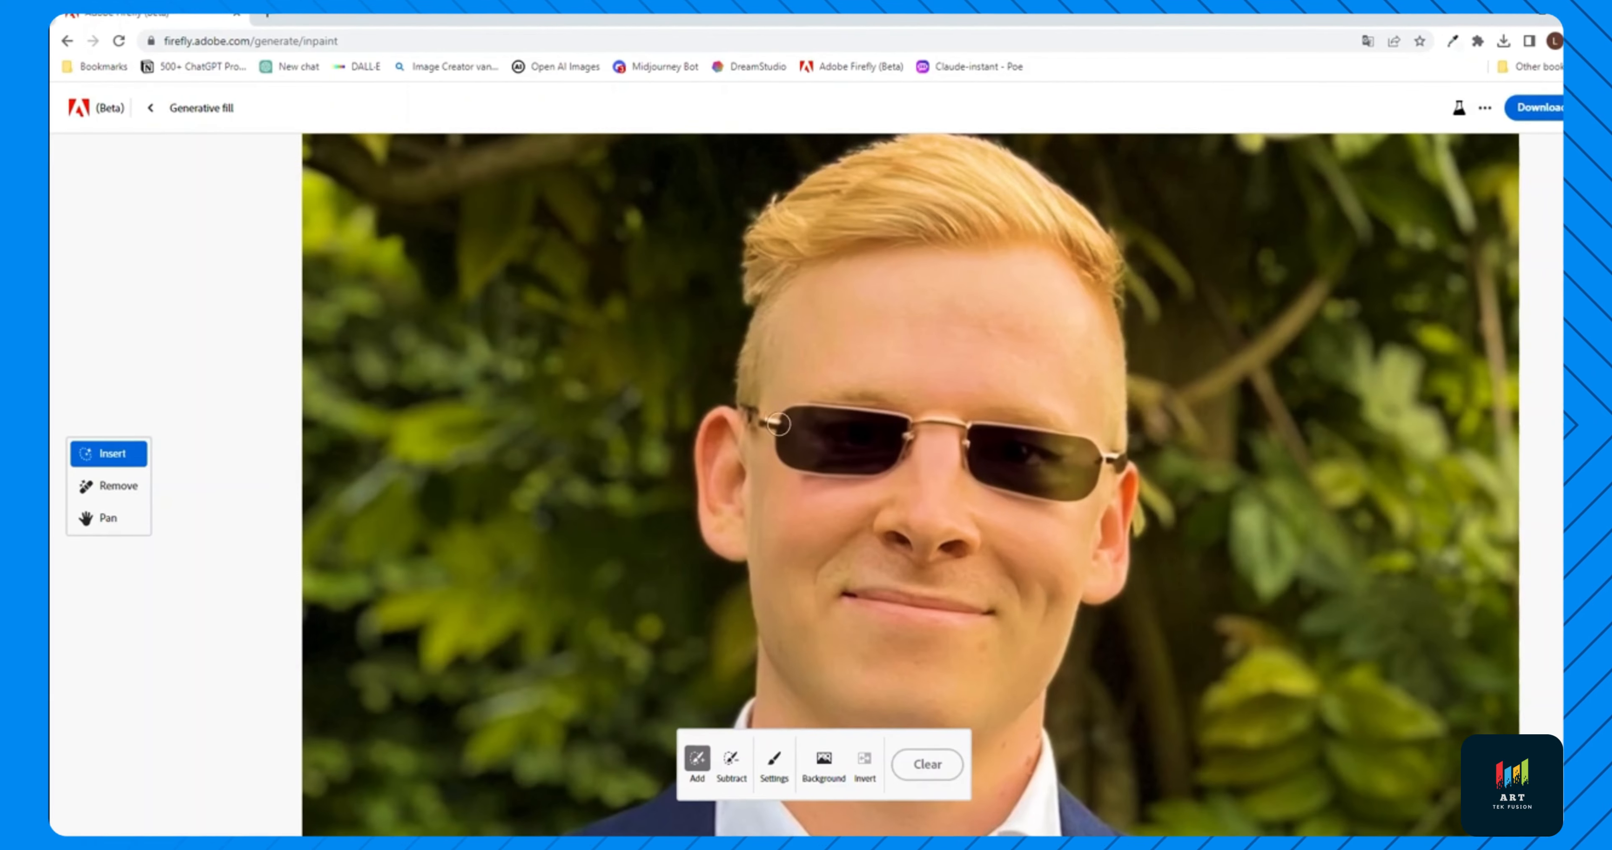
left_click(774, 764)
left_click_drag(742, 617, 770, 617)
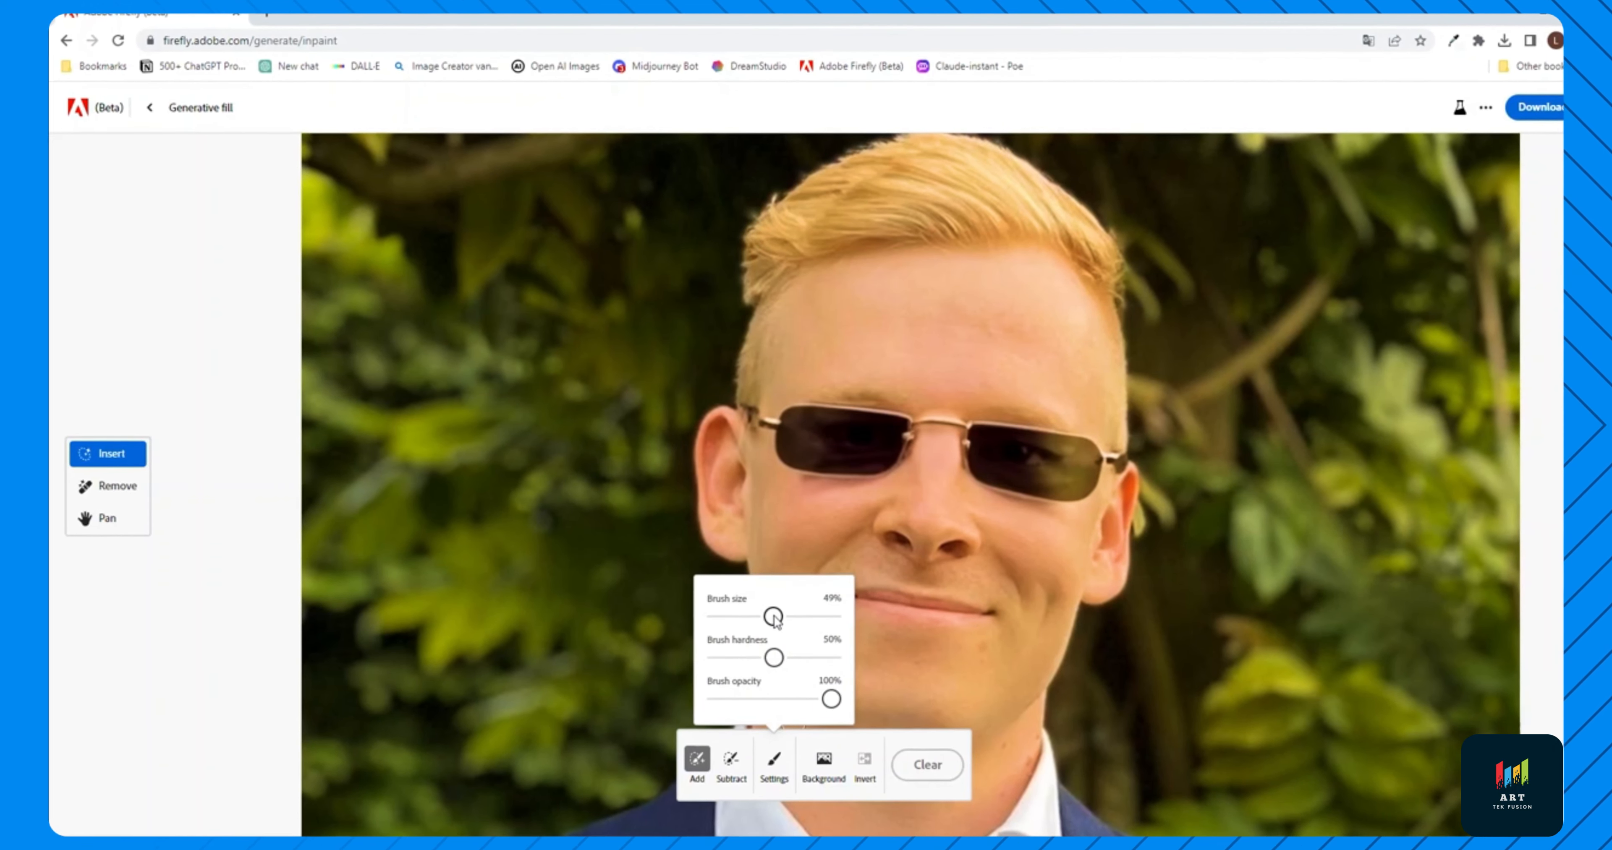
mouse_move(747, 383)
left_mouse_down()
mouse_move(763, 305)
mouse_move(816, 246)
mouse_move(987, 192)
left_mouse_up()
scroll(832, 182, "down", 3)
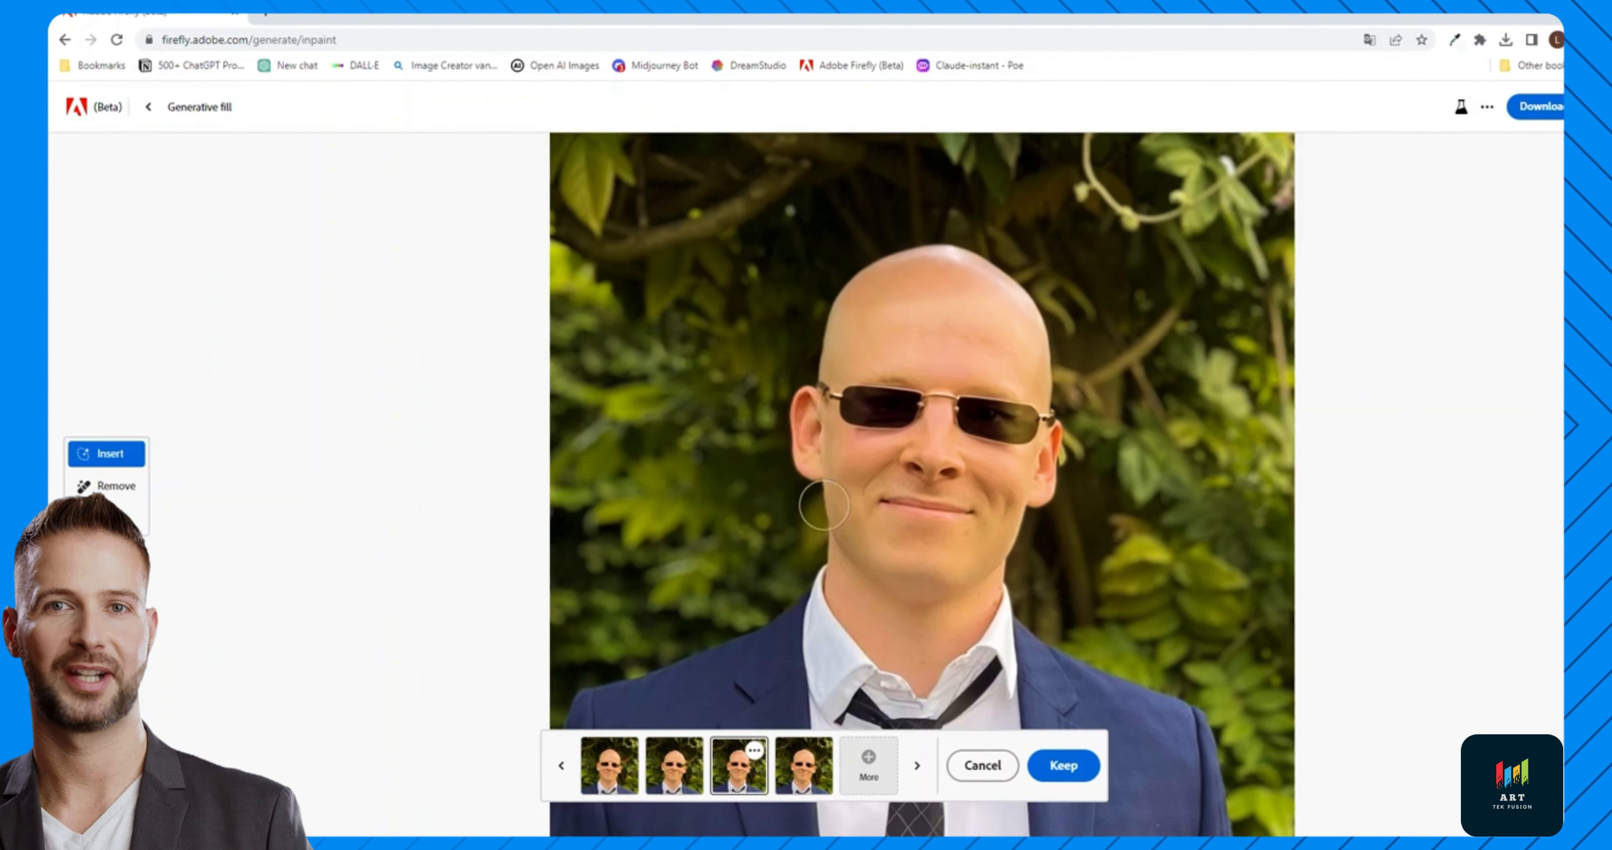
left_click(1062, 764)
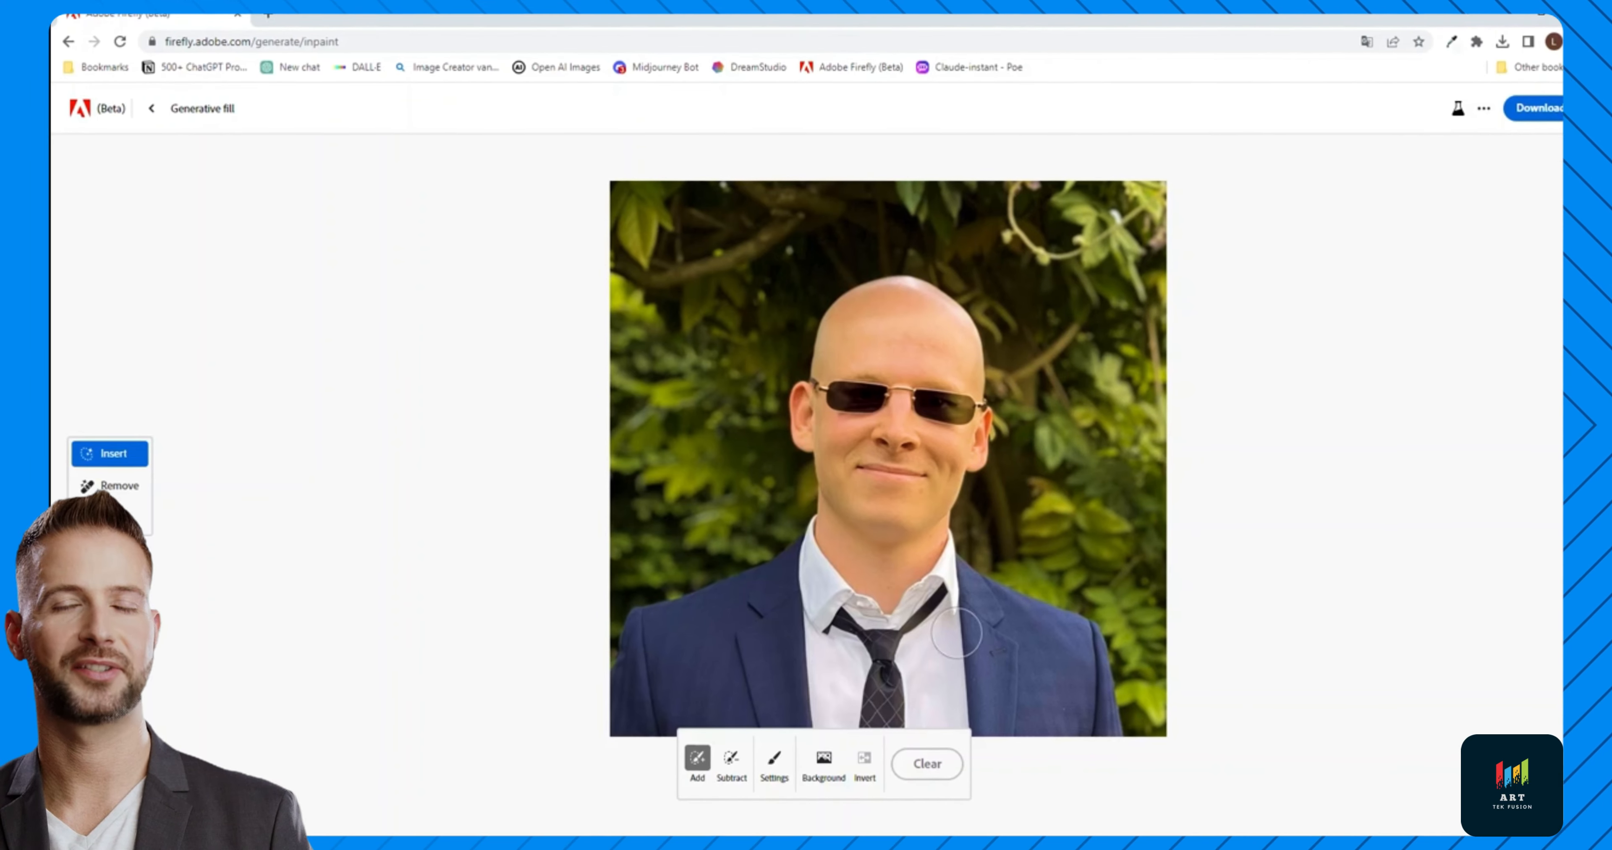
Replace the portrait's background using the prompt "on a tropical beach", compare the variations and keep the fourth one
left_click(824, 761)
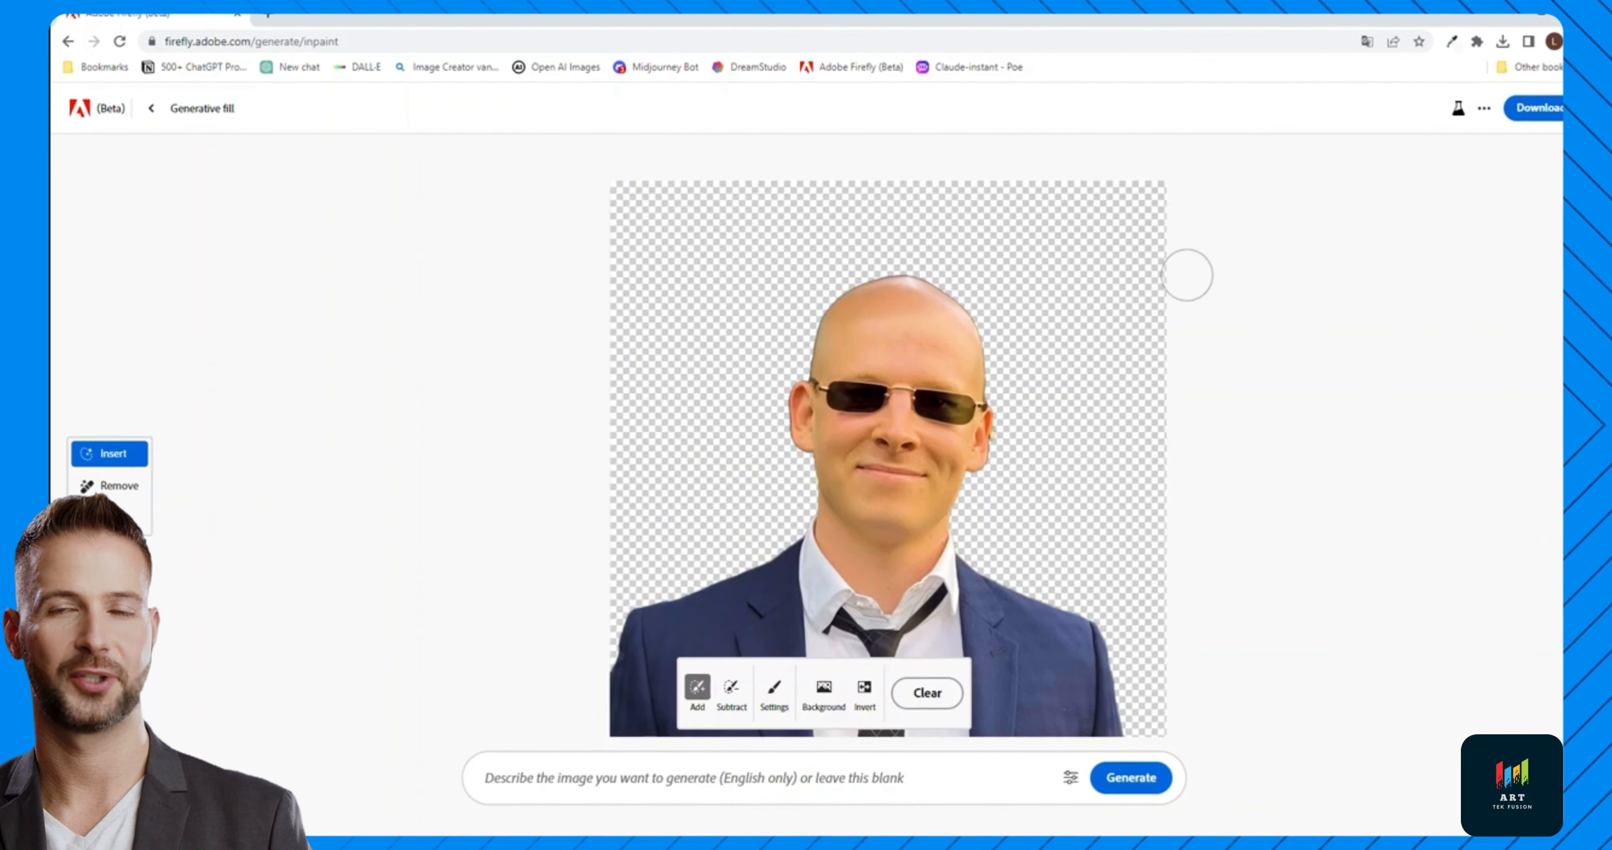
left_click(848, 777)
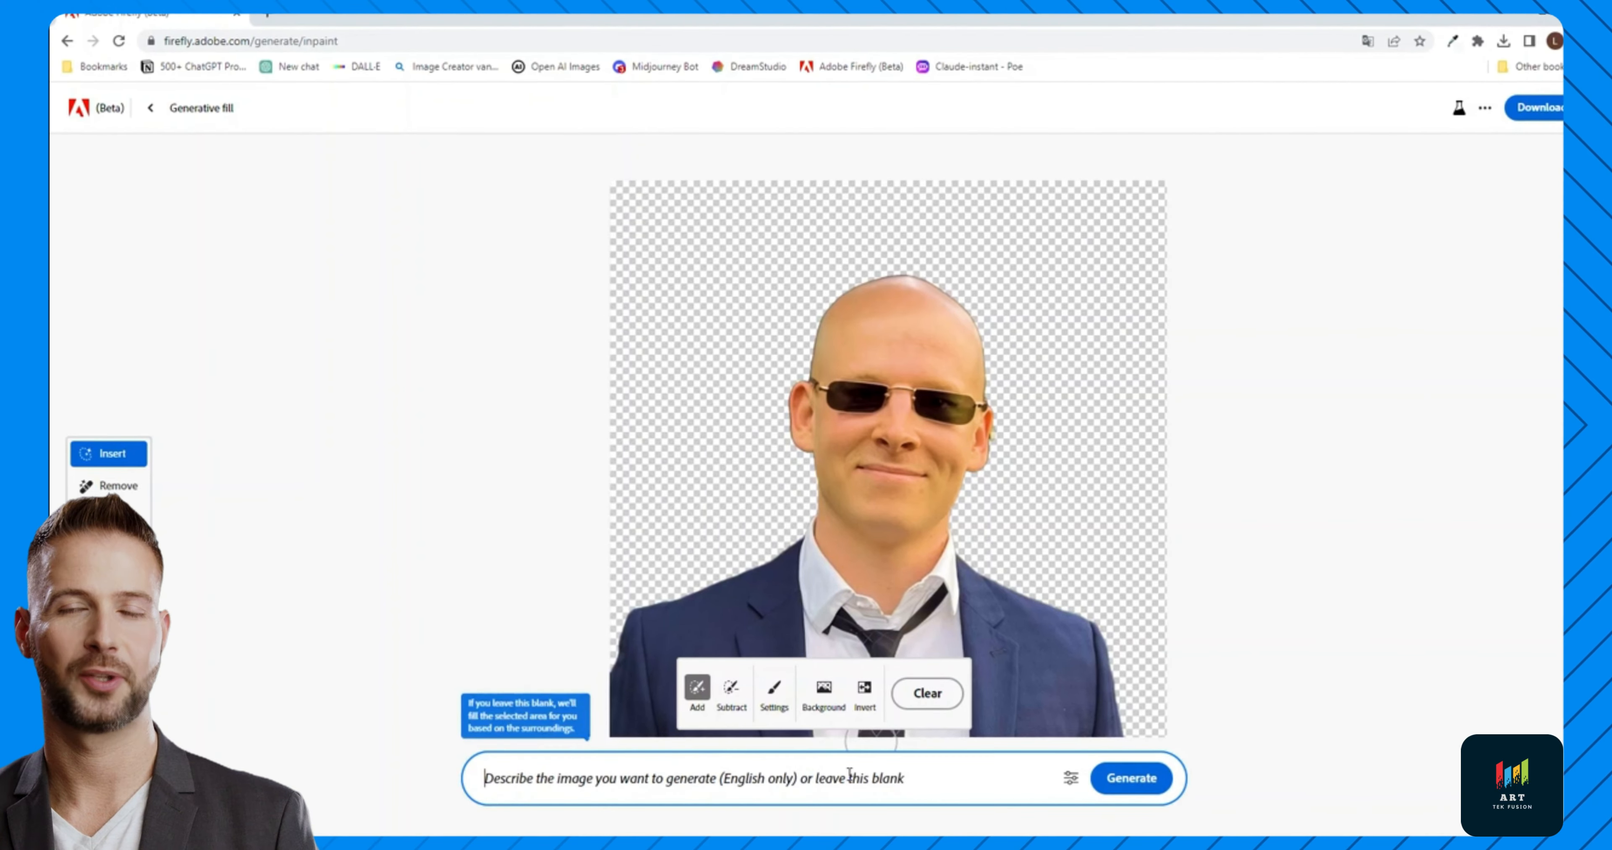
type("on a tropical beach")
left_click(1130, 780)
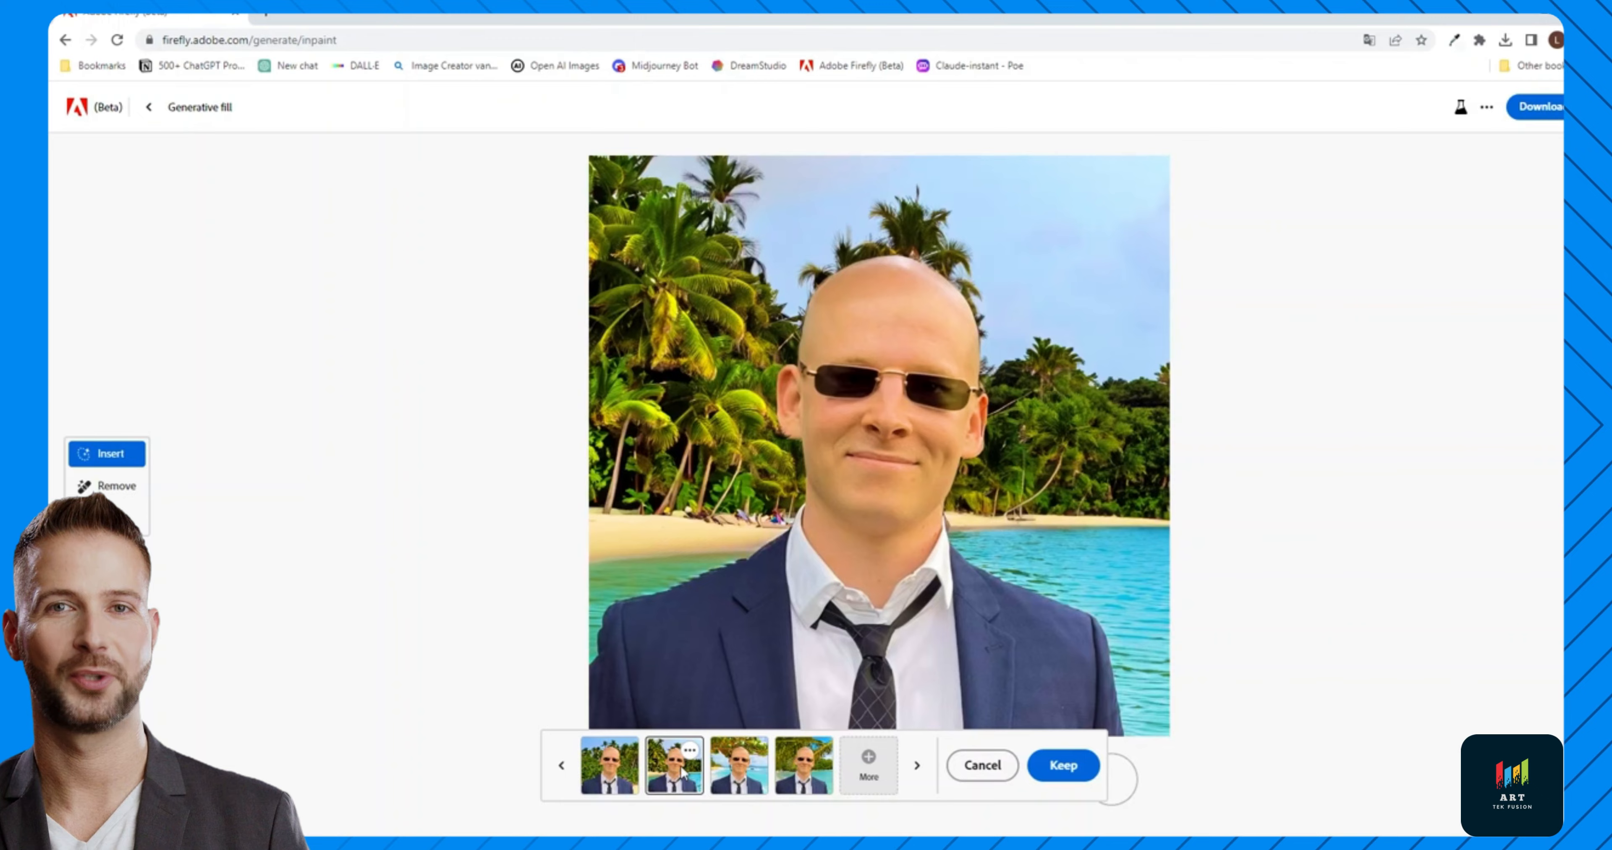
left_click(745, 773)
left_click(810, 773)
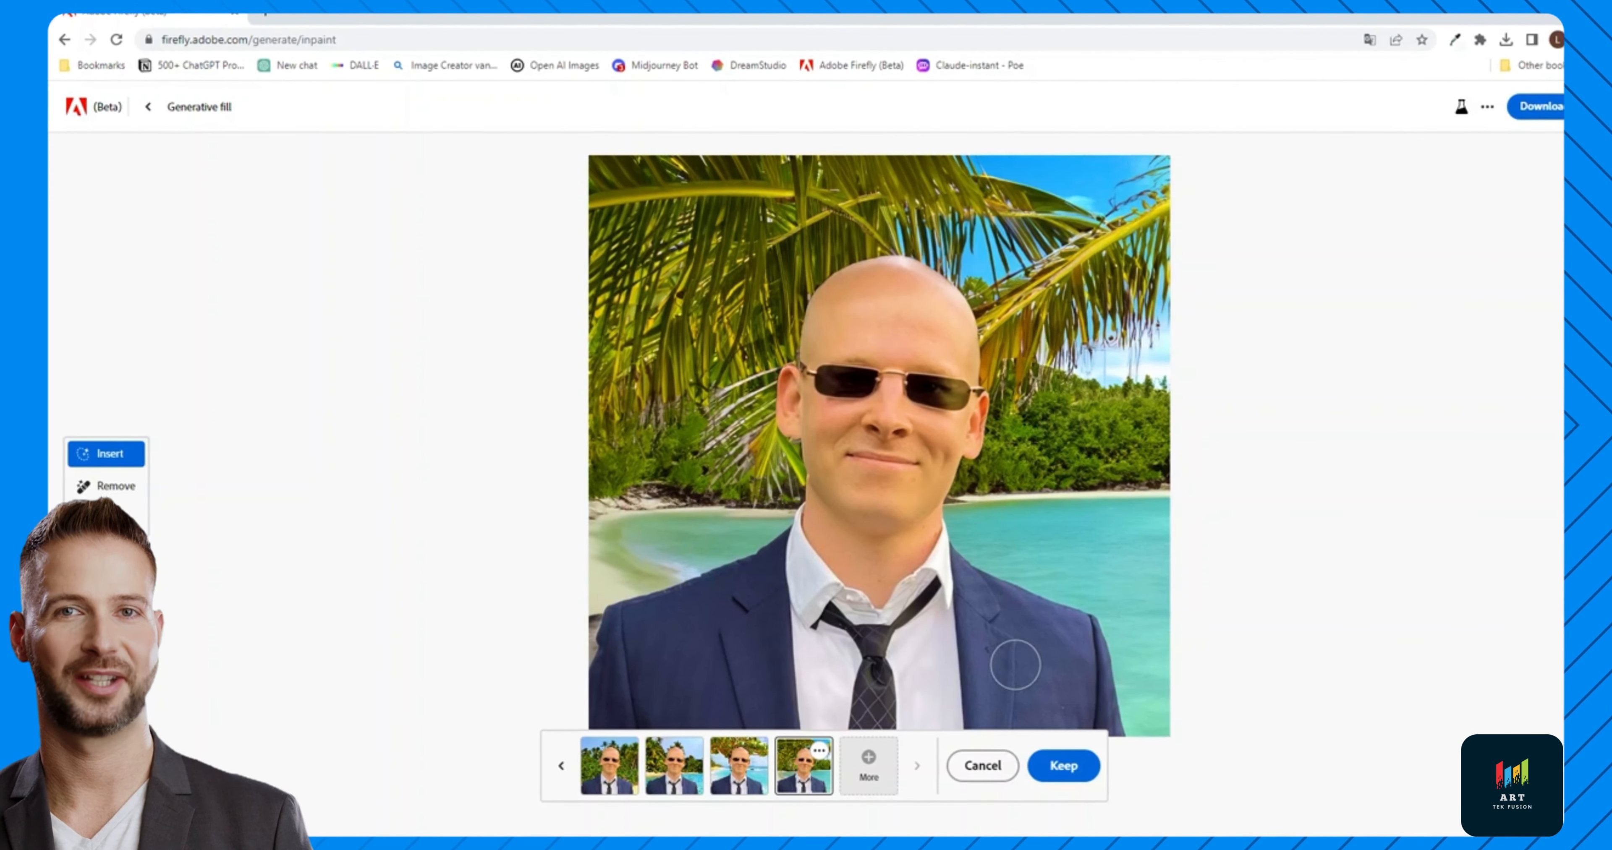
left_click(1062, 764)
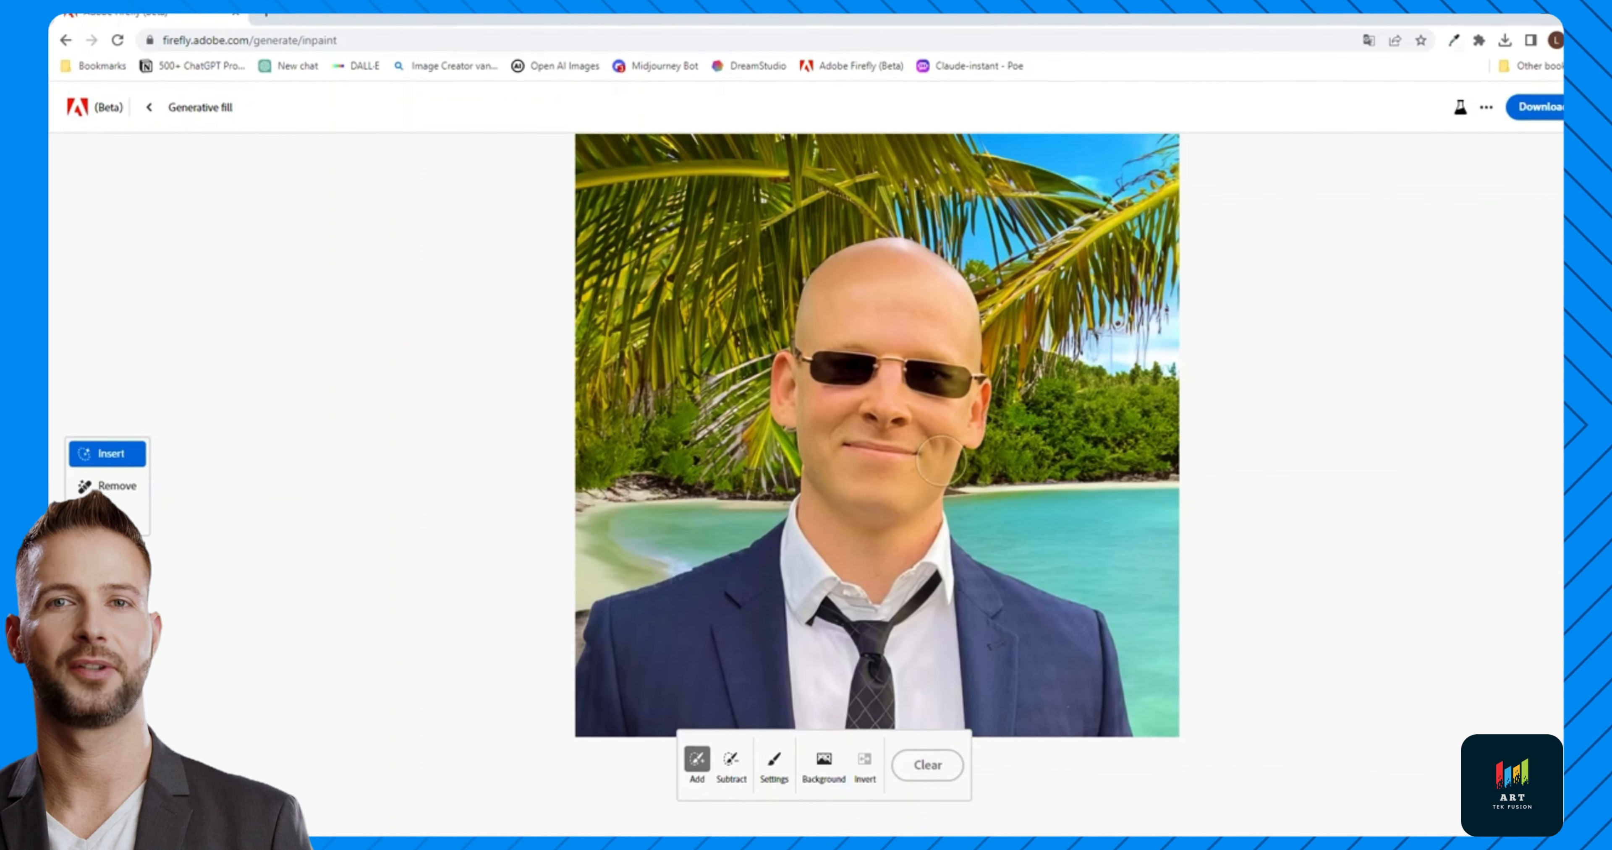
Mask the edge around the man's outline with a 25% brush, generate a fill with a blank prompt and keep the fourth variation
left_click(777, 759)
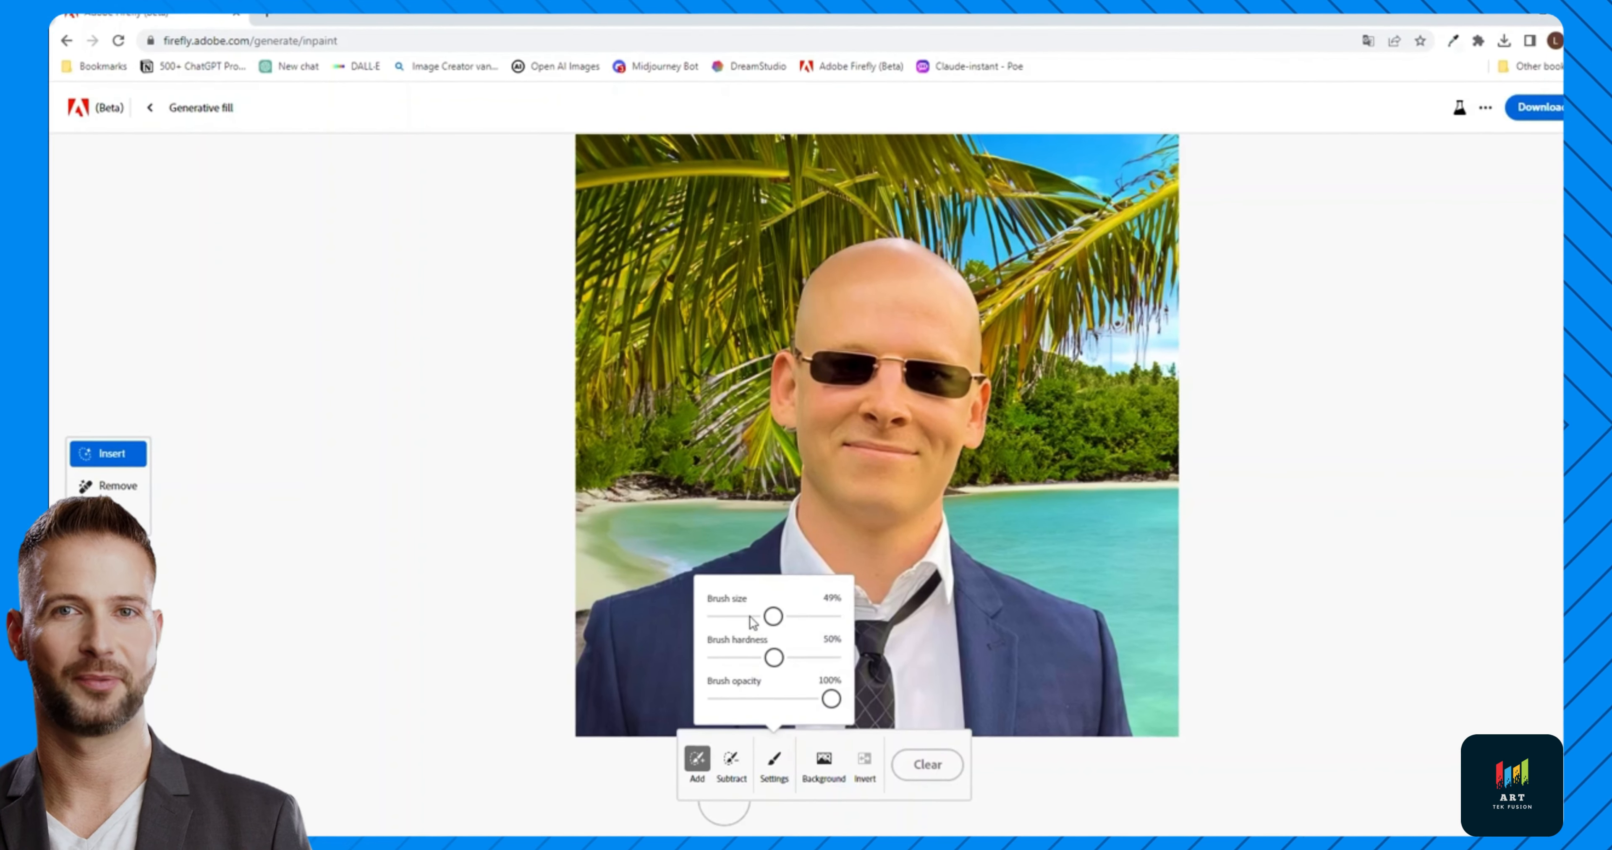
left_click(743, 617)
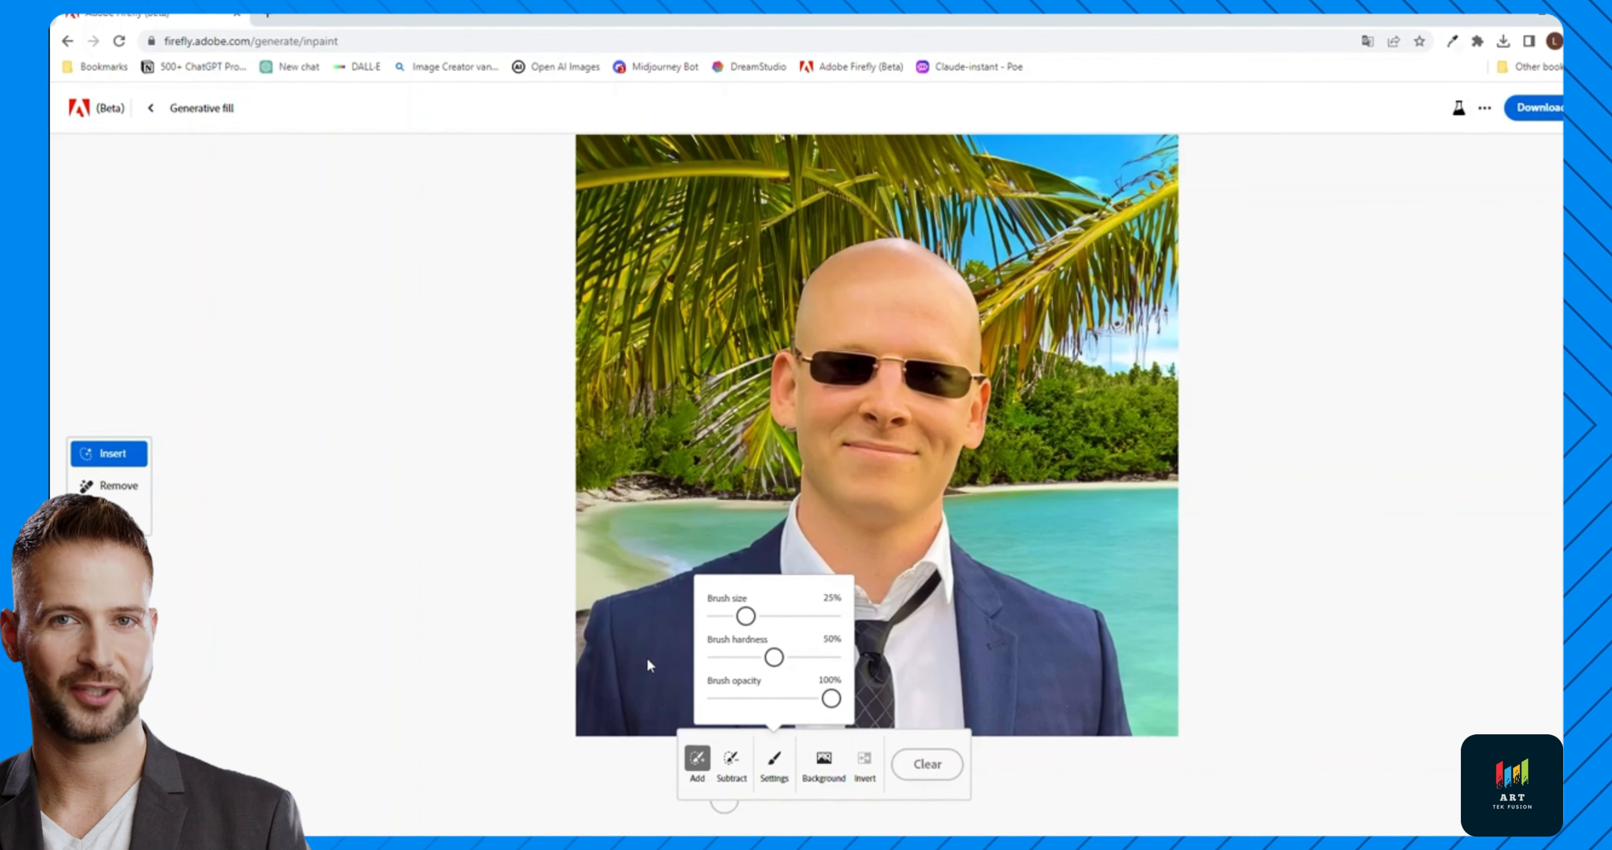
mouse_move(568, 672)
left_mouse_down()
mouse_move(588, 604)
mouse_move(629, 591)
mouse_move(1113, 704)
left_mouse_up()
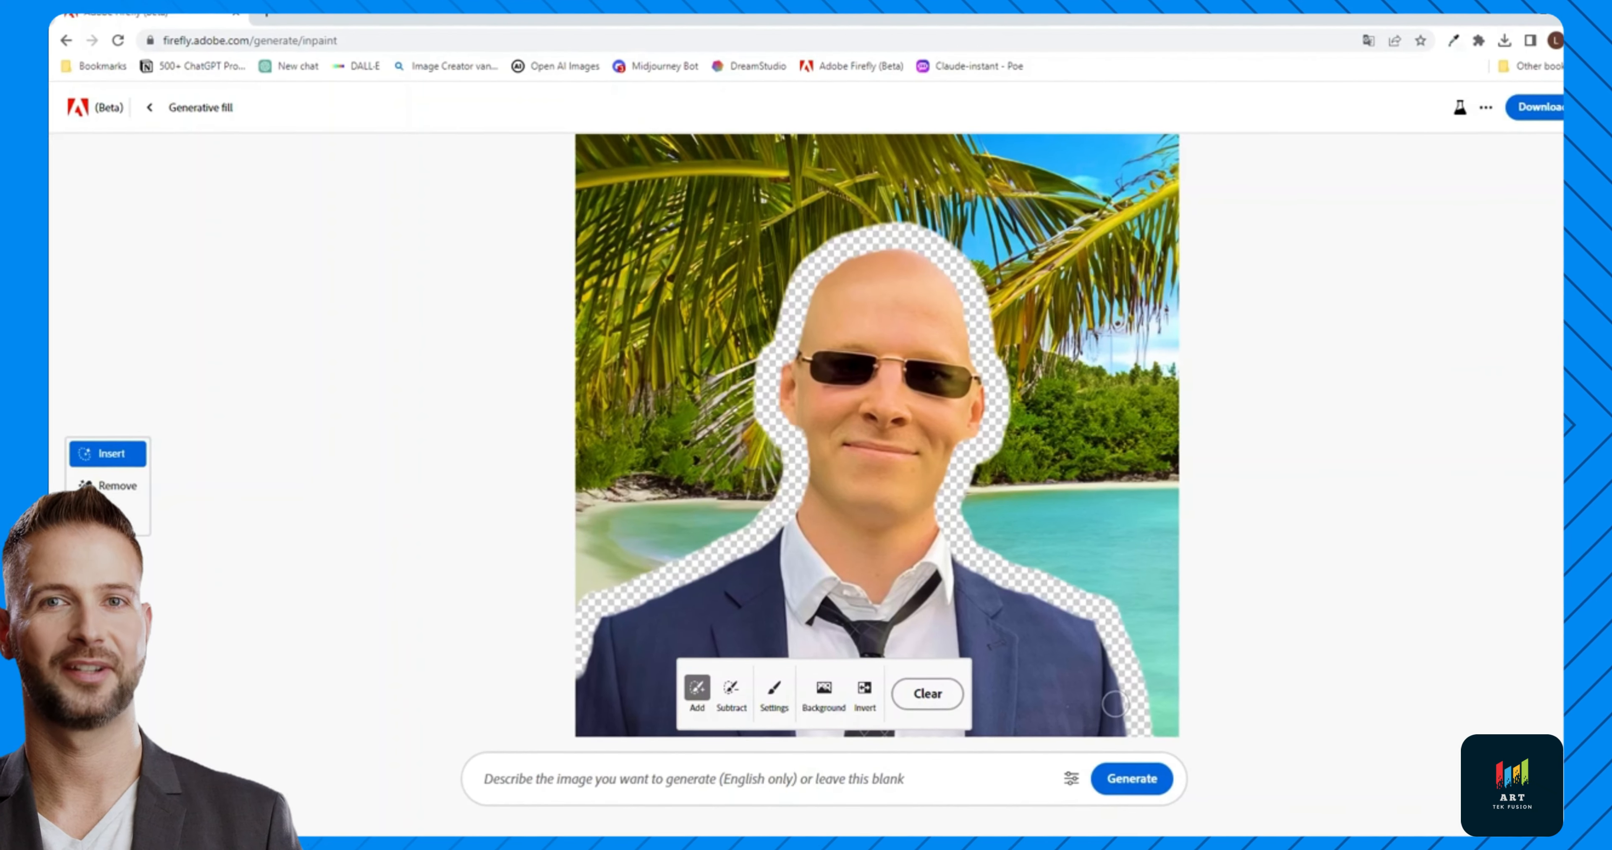
left_click(1131, 778)
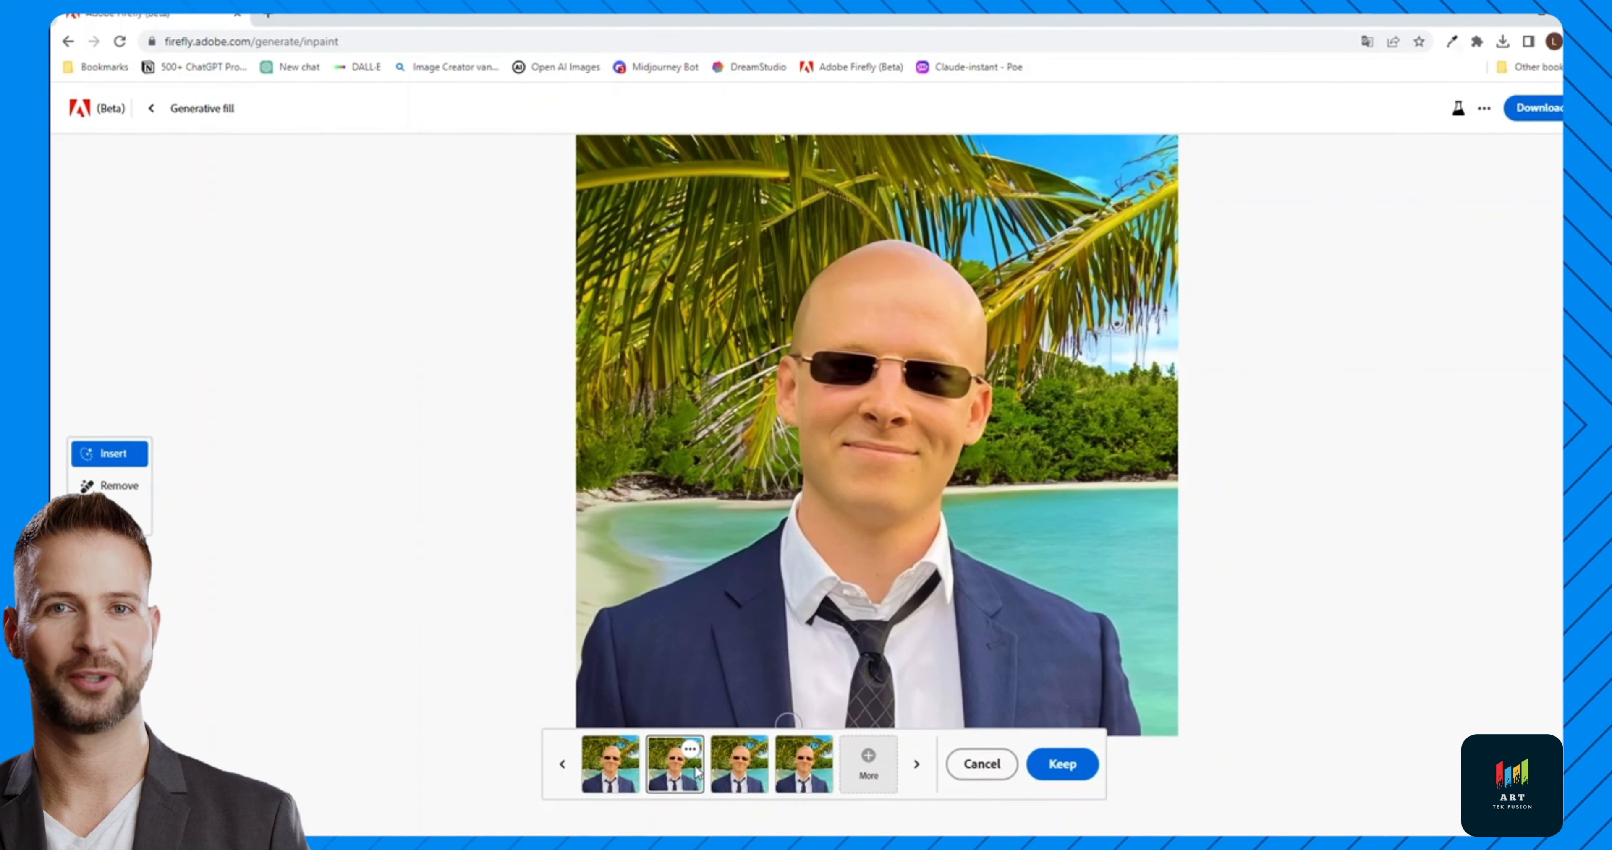
left_click(803, 769)
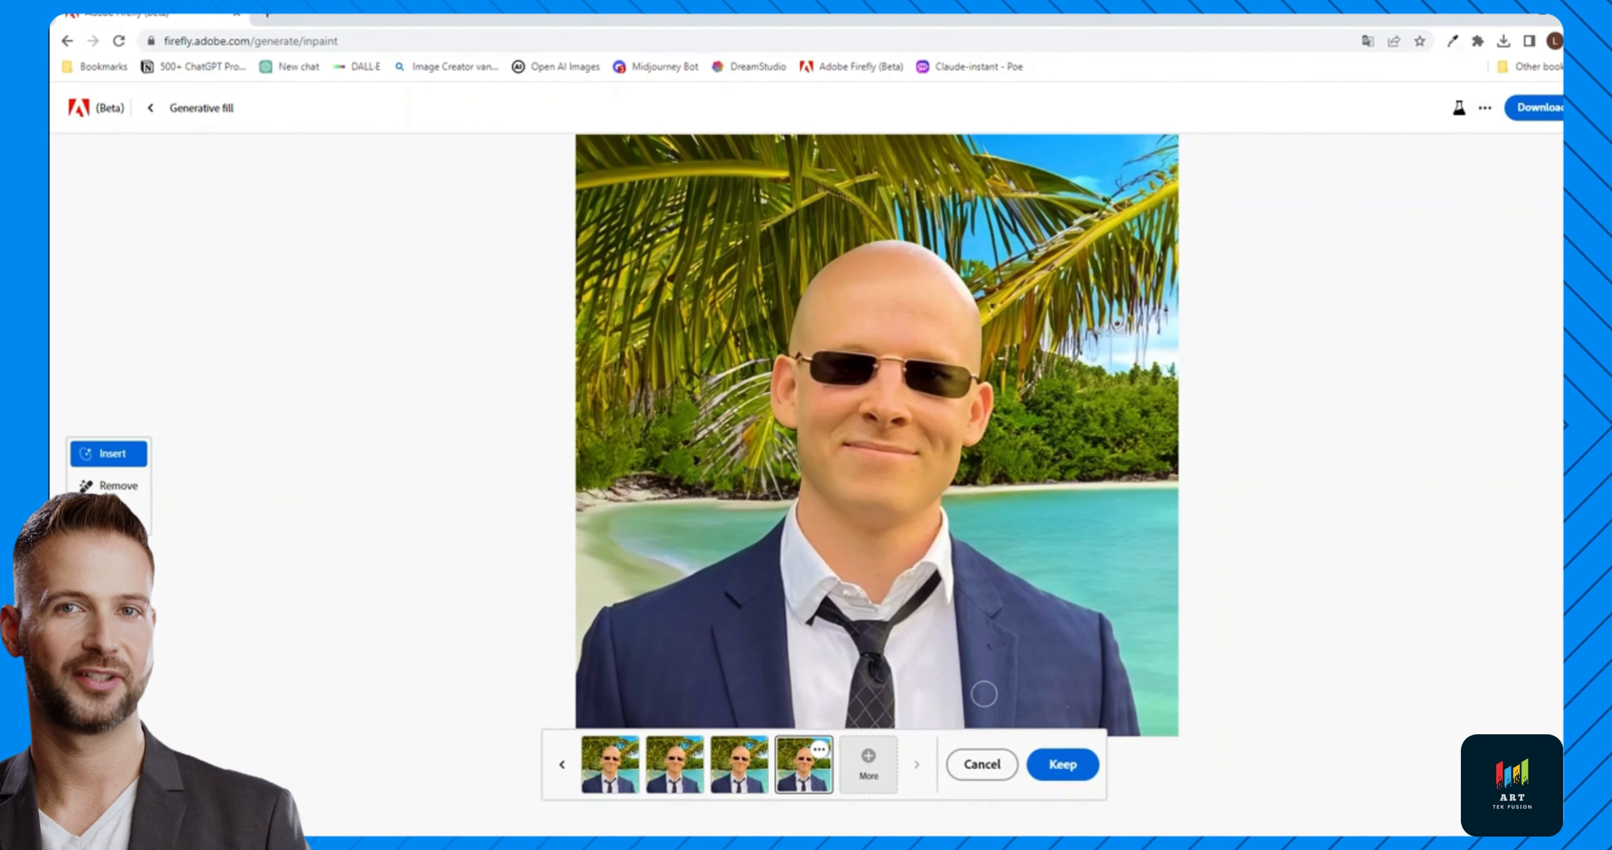
left_click(1084, 764)
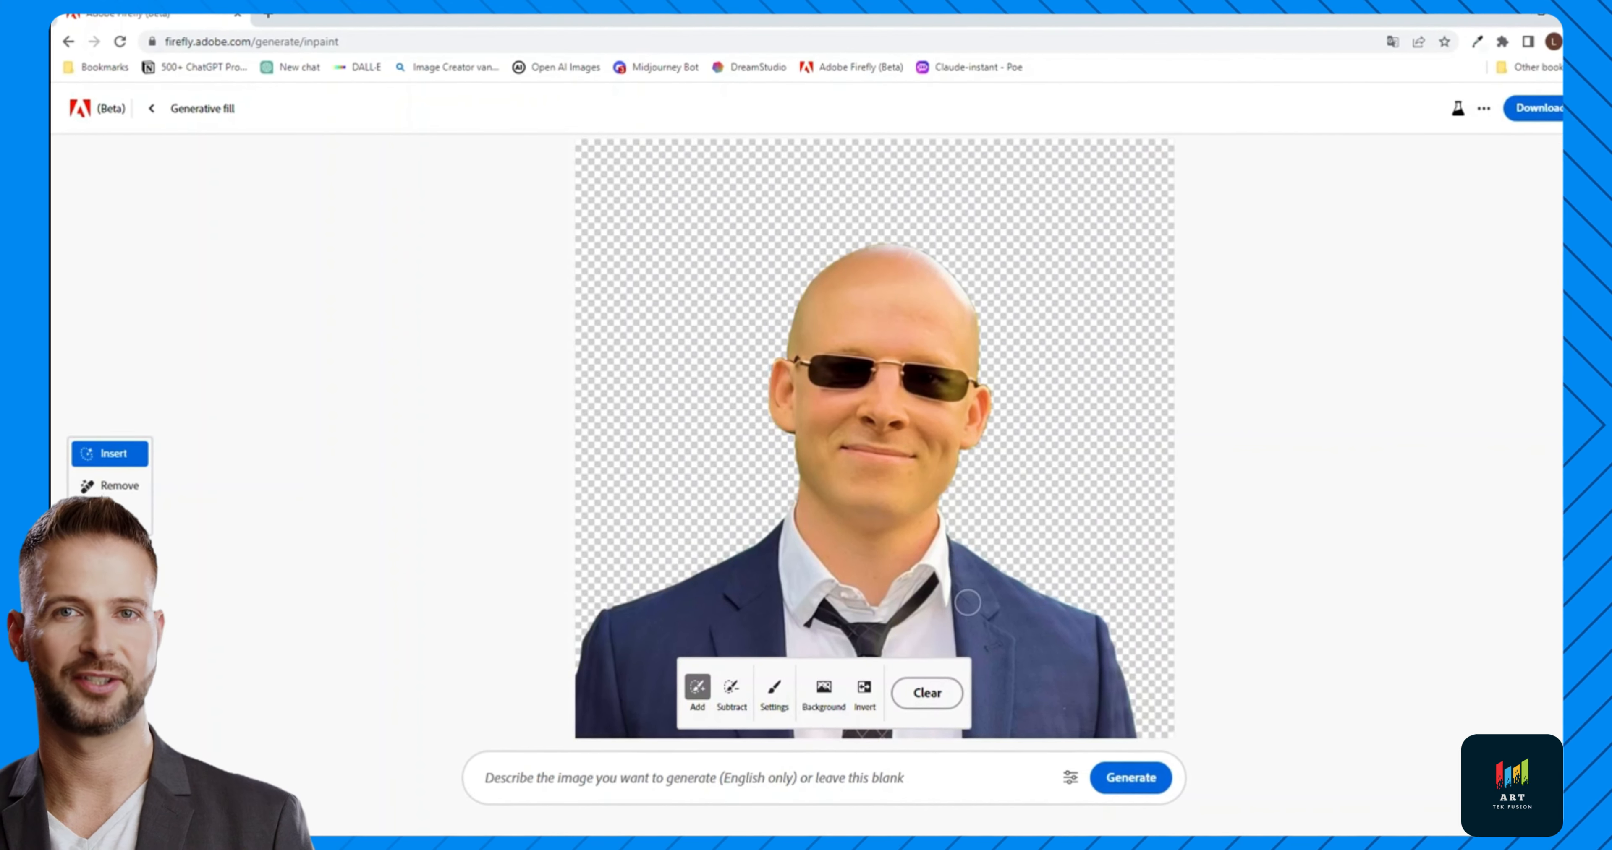
Try replacing the man by inverting the background mask and generating with a blank prompt, cancelling after comparing the variations
left_click(866, 693)
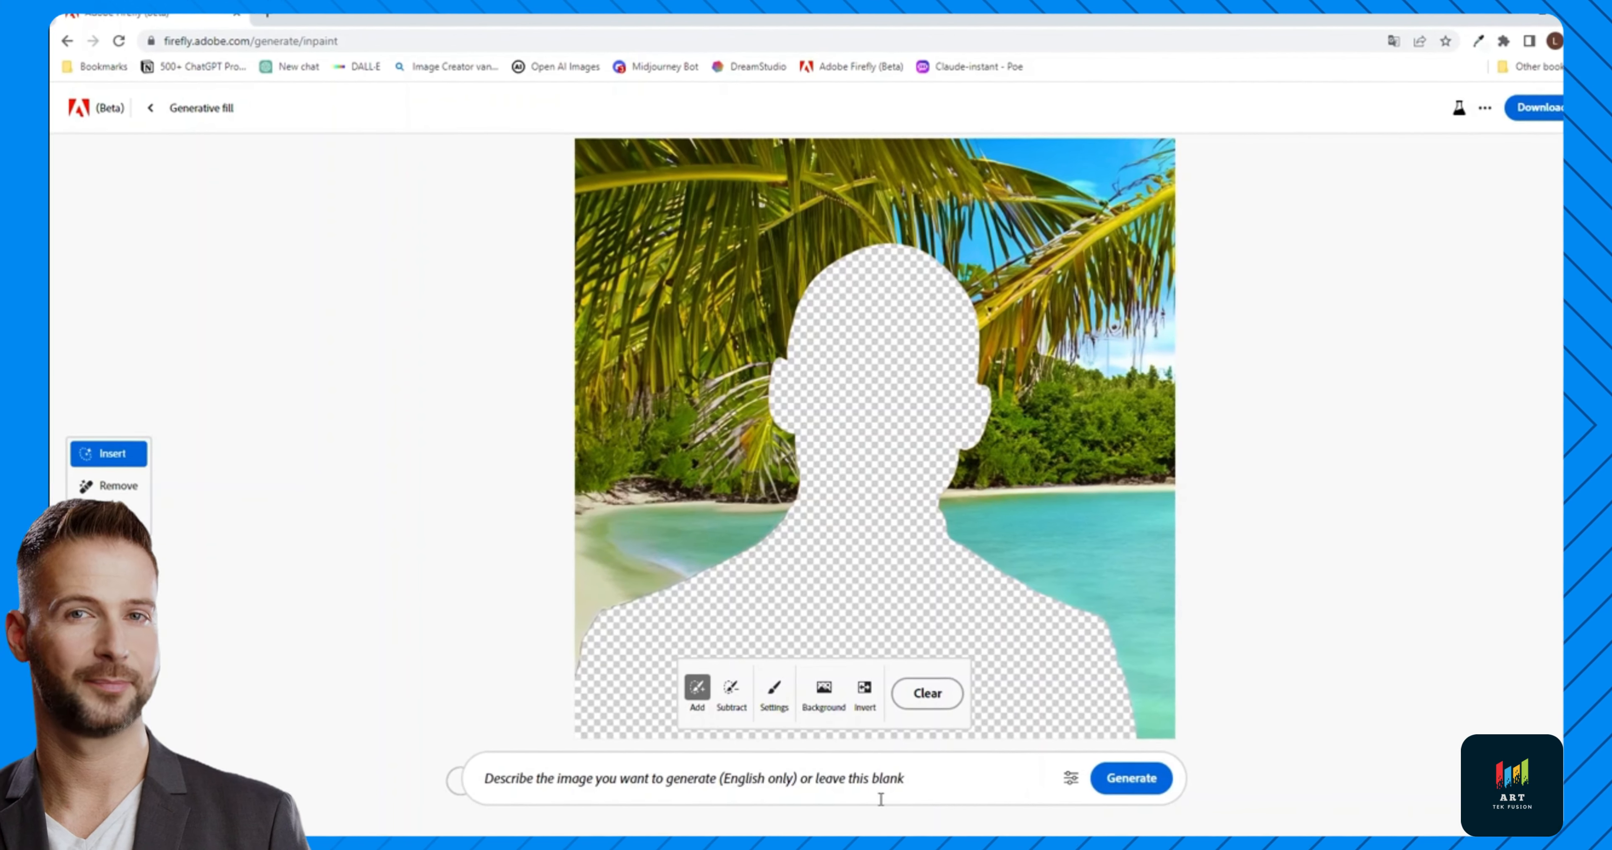
left_click(1070, 777)
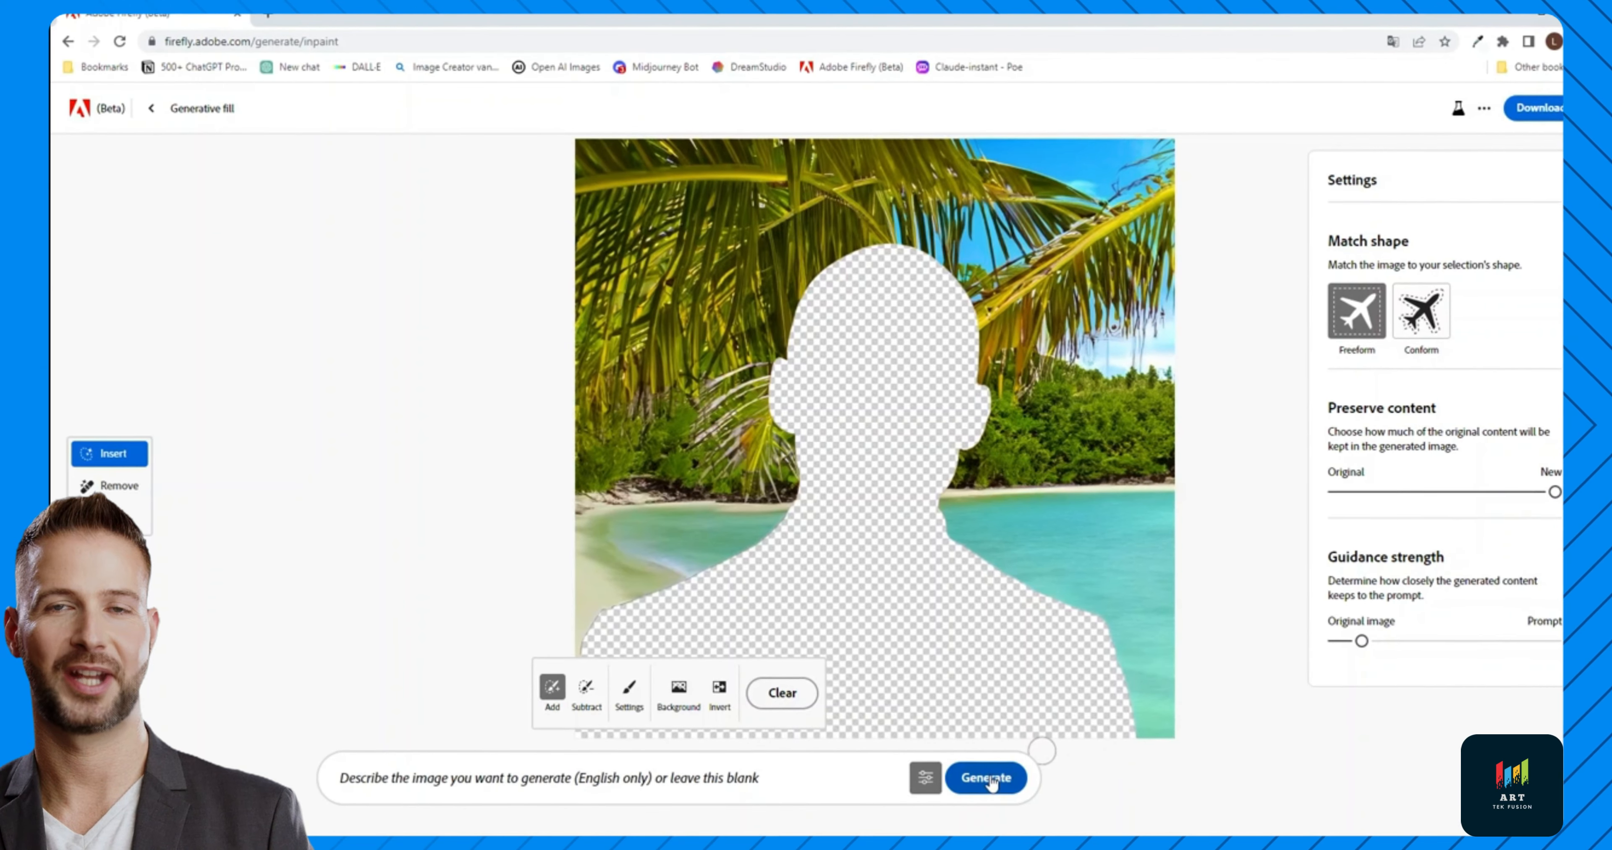
left_click(925, 778)
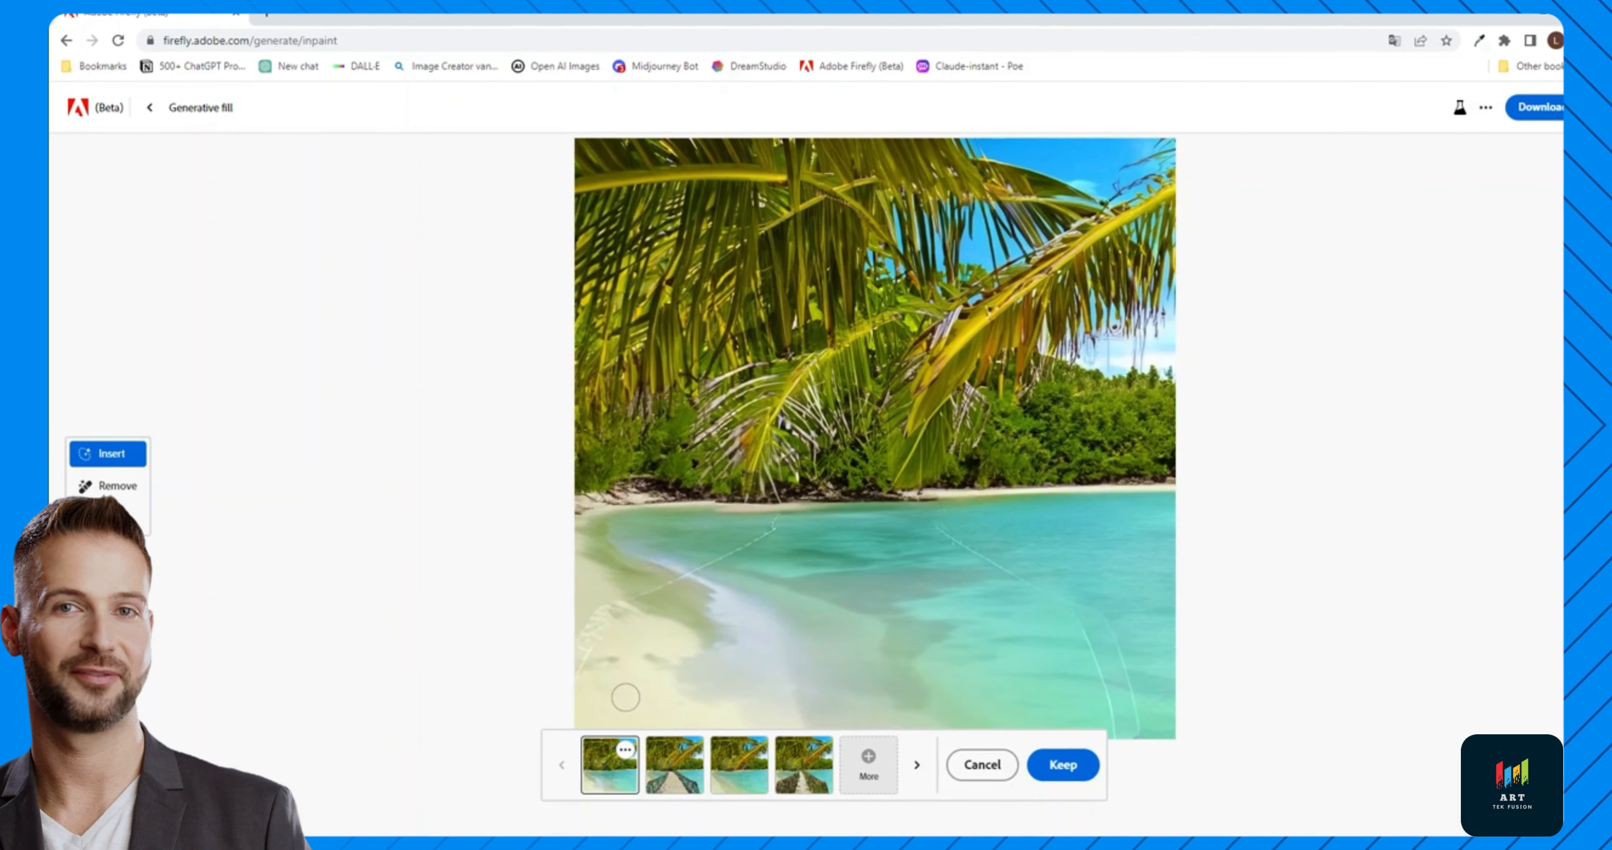
left_click(675, 766)
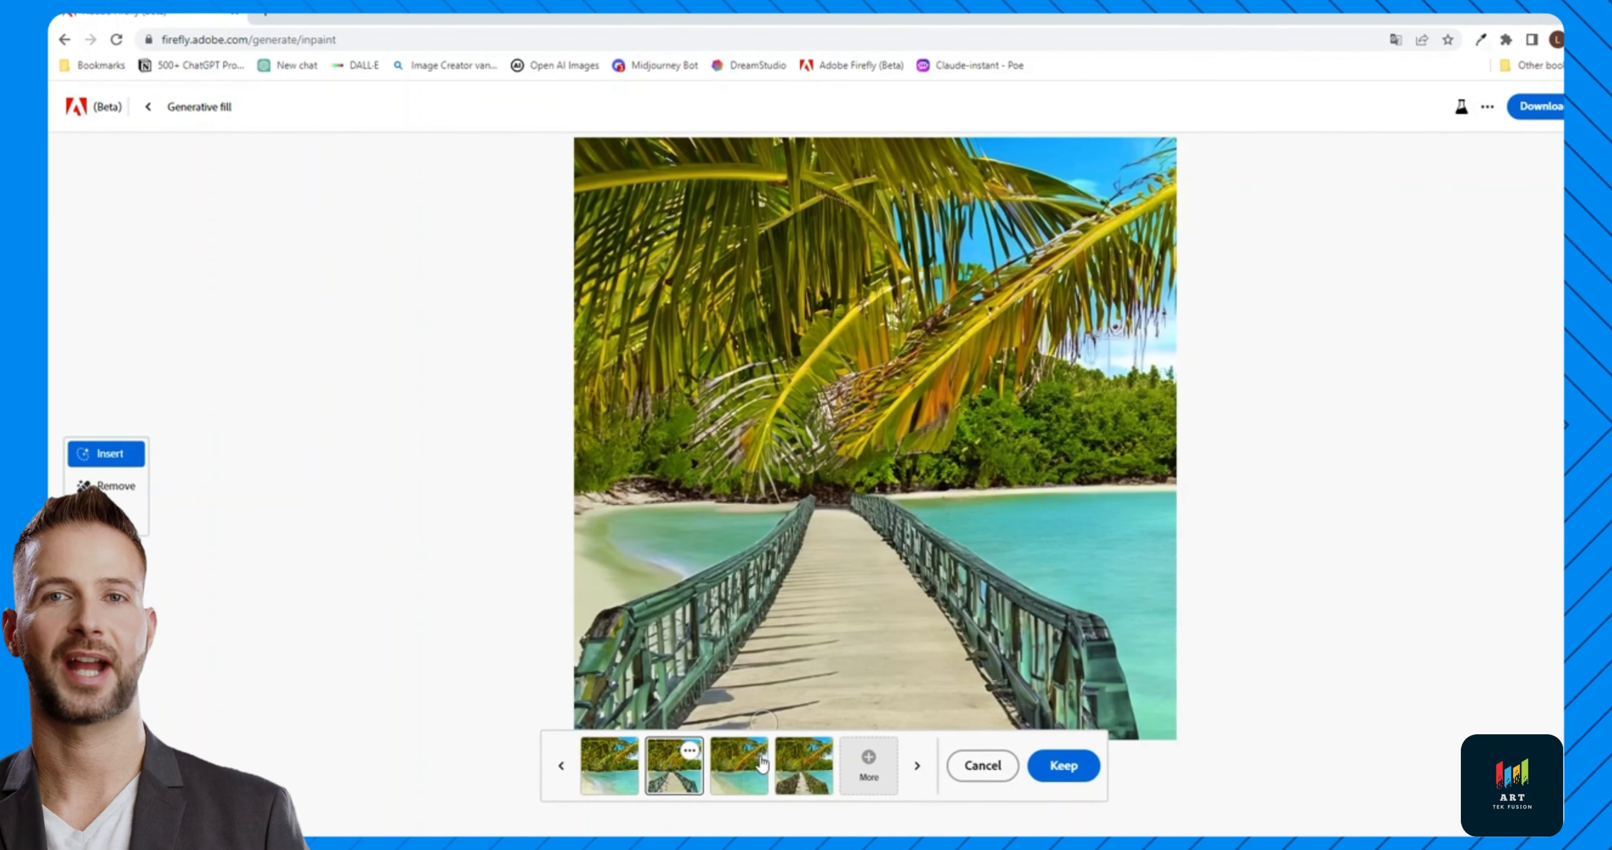
left_click(804, 764)
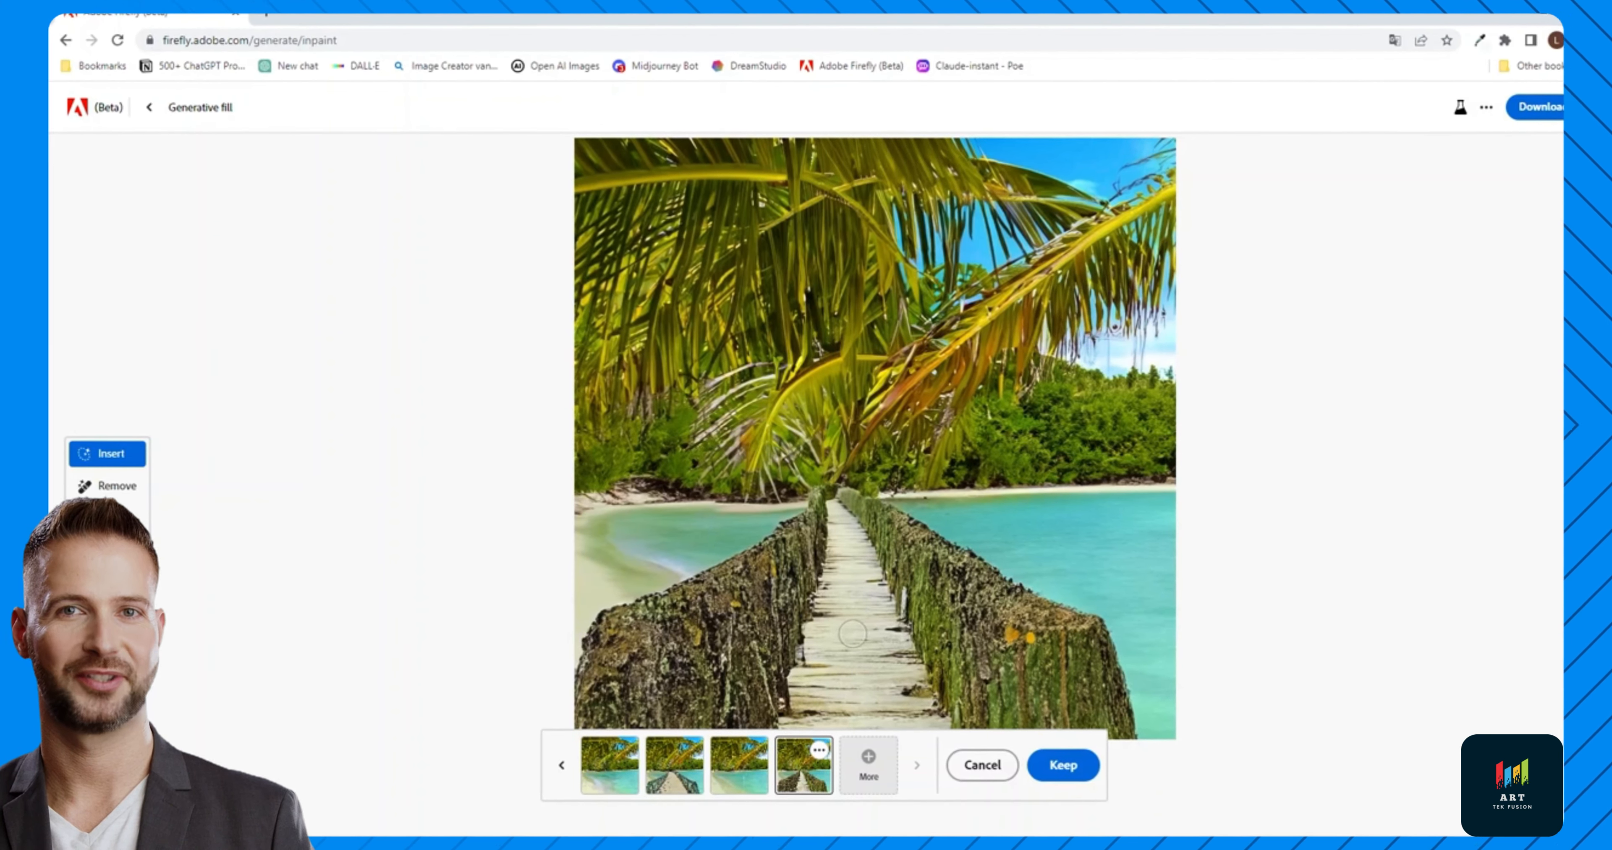
left_click(980, 764)
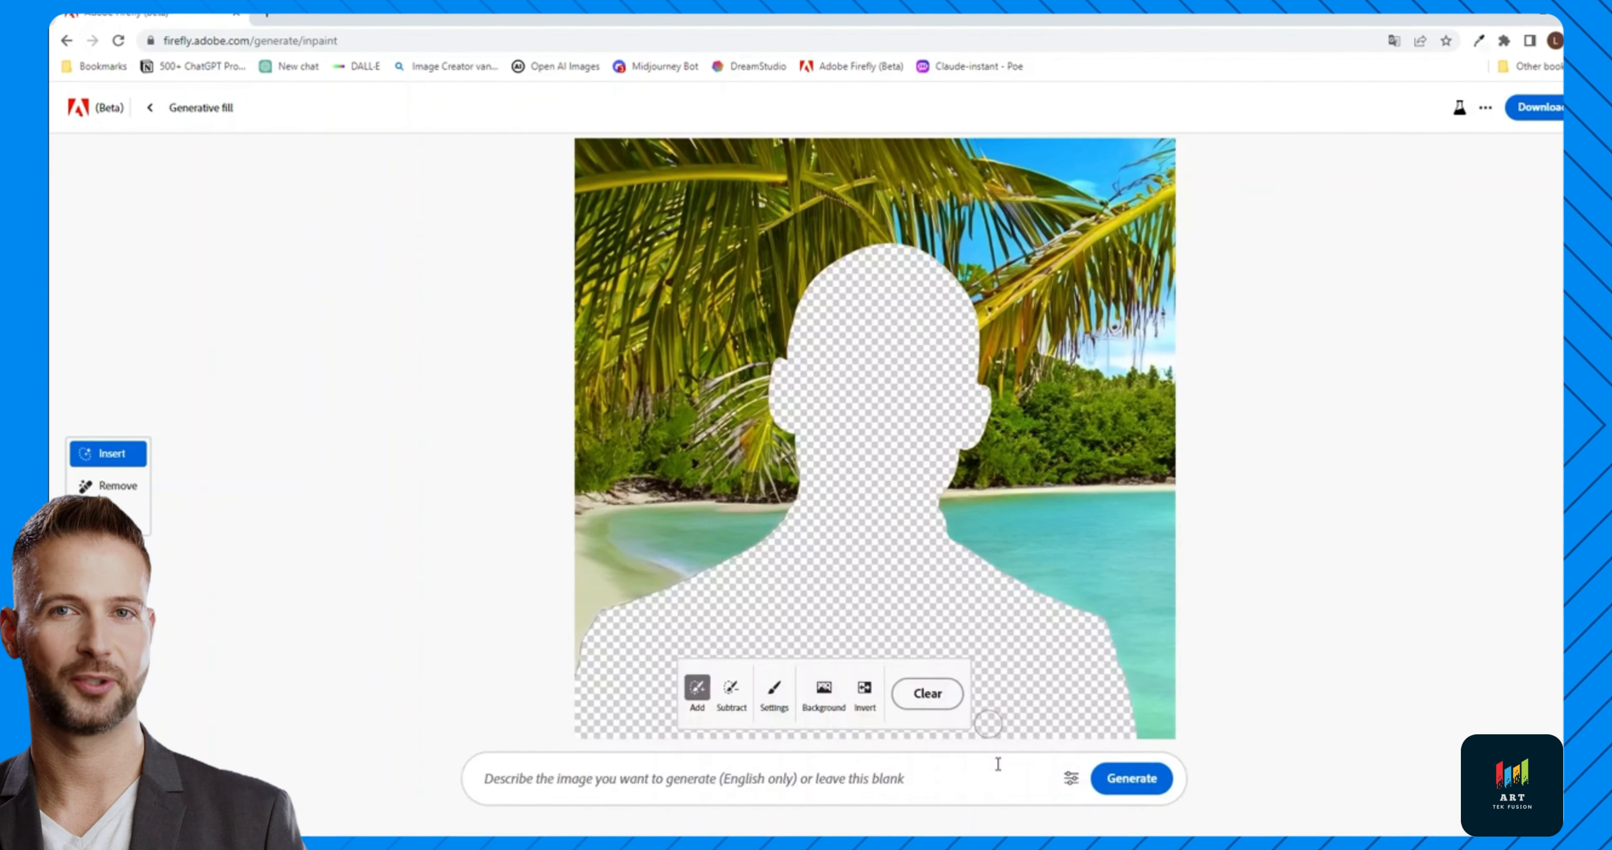
Try regenerating the masked man with Preserve content lowered to about midway between Original and New, cancelling after comparing the variations
left_click(1072, 782)
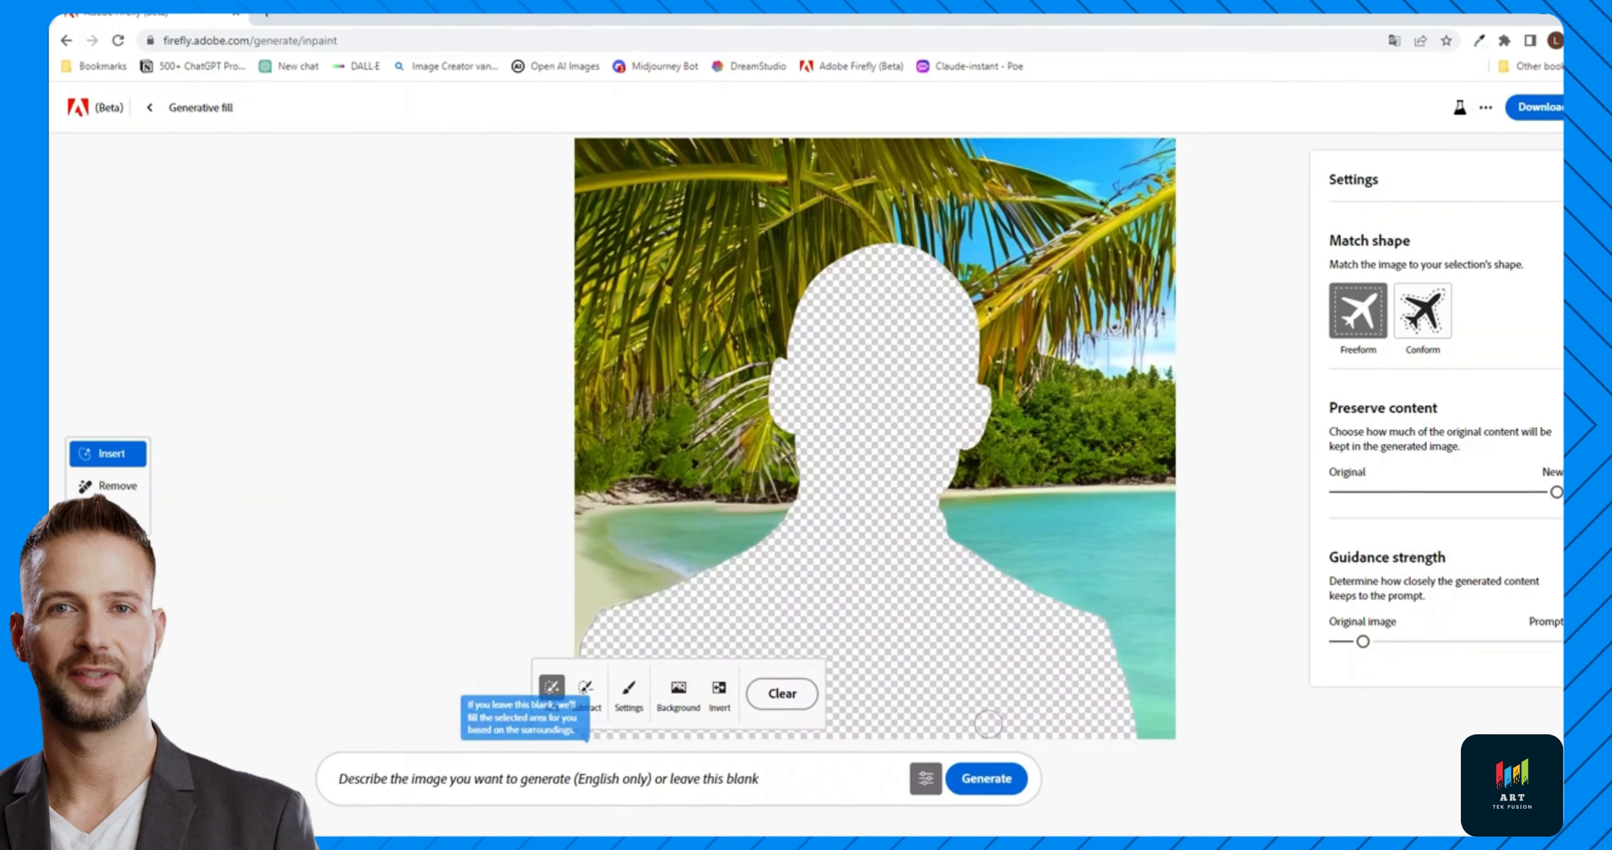
left_click(1438, 493)
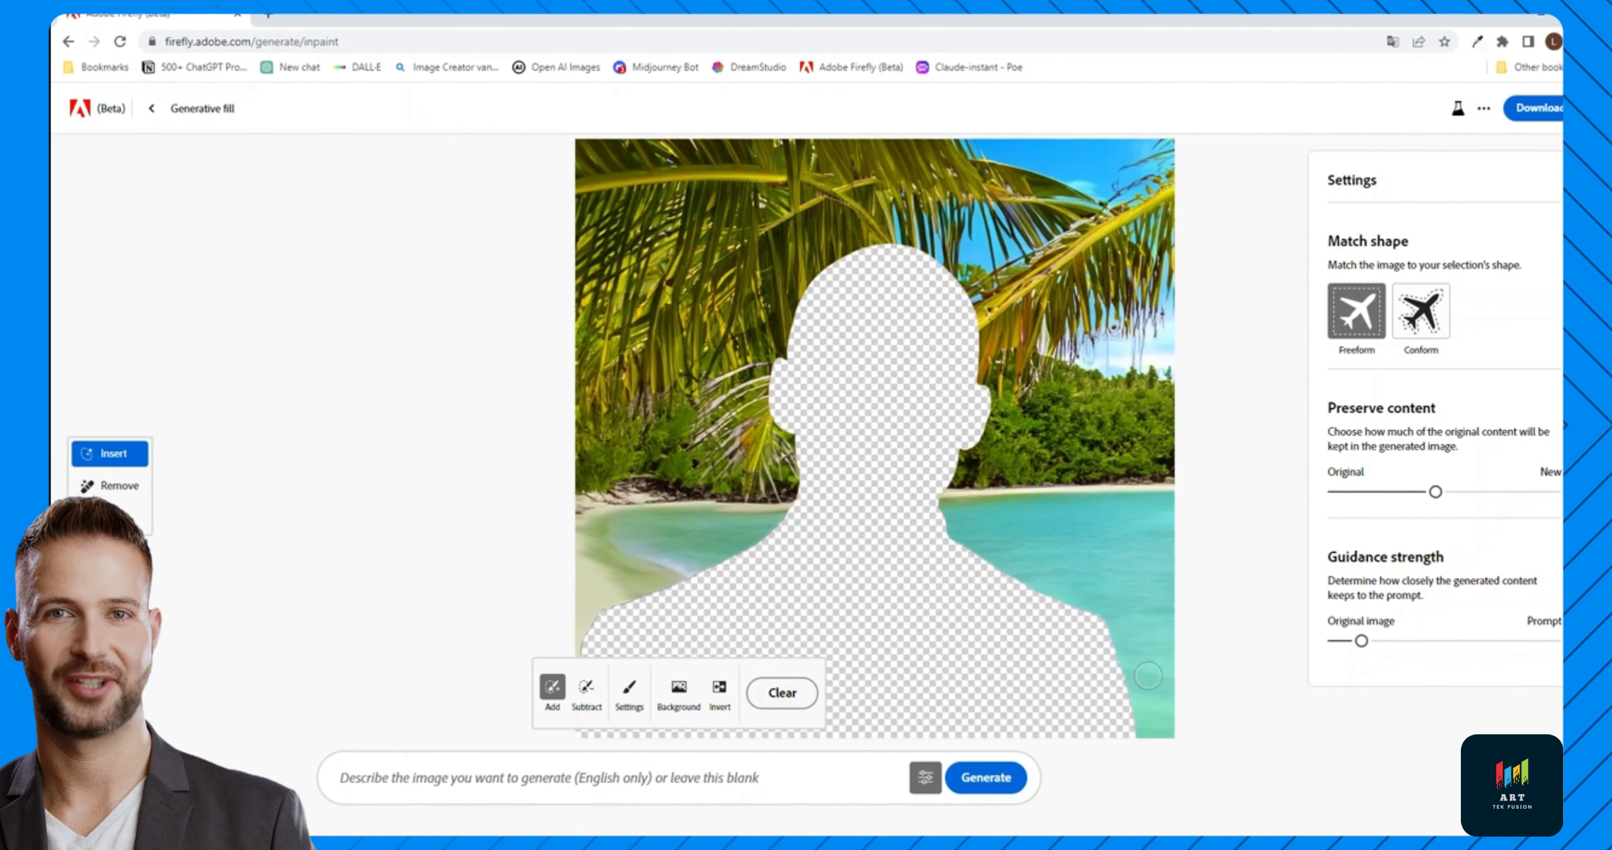
left_click(986, 779)
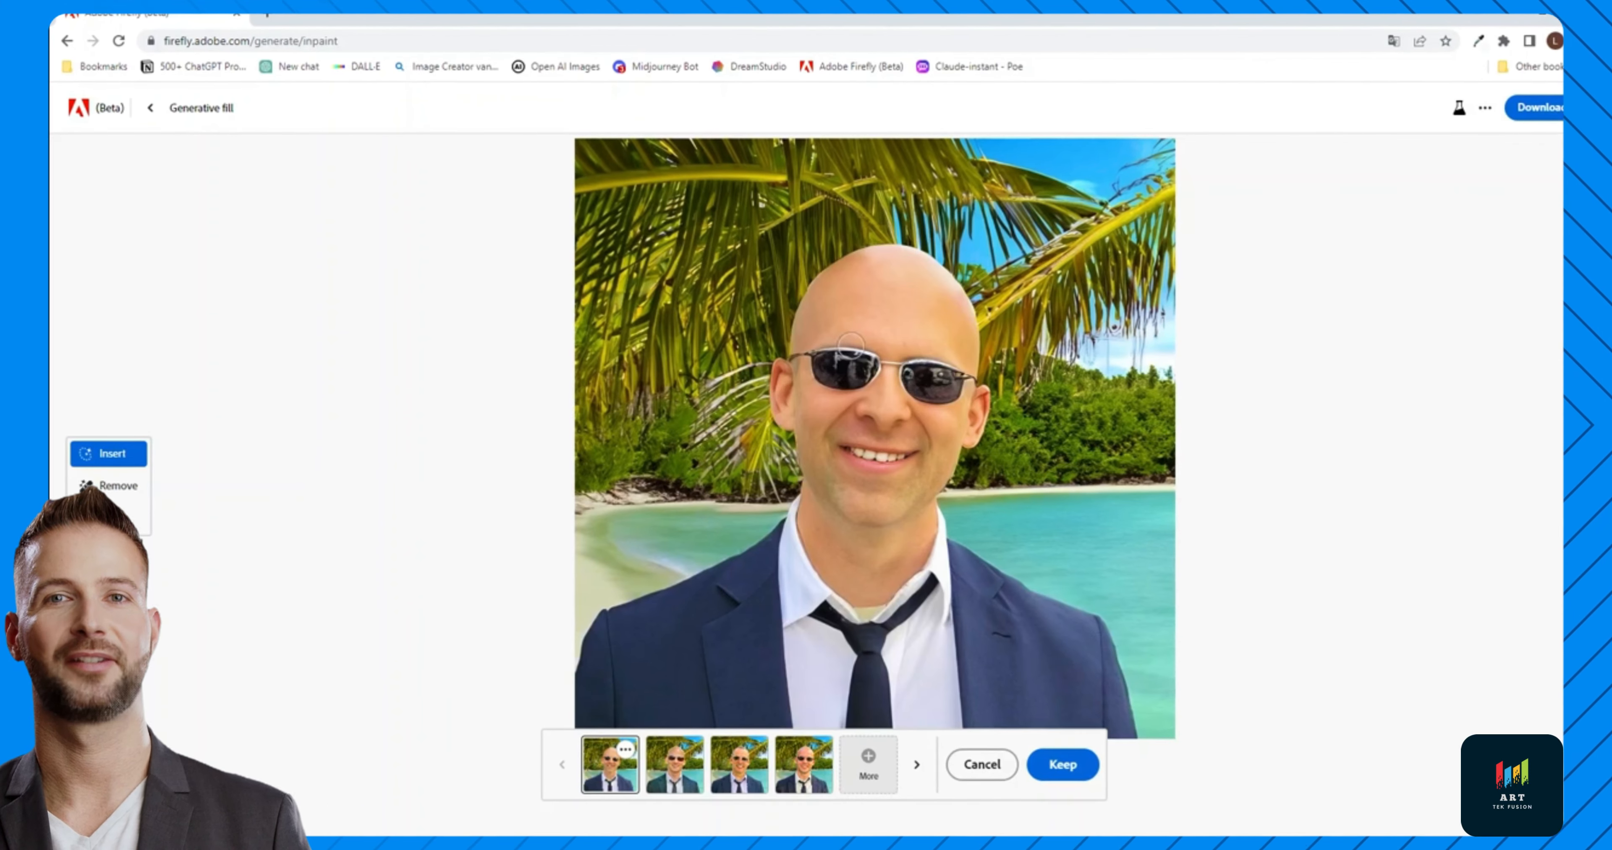
left_click(695, 770)
left_click(754, 772)
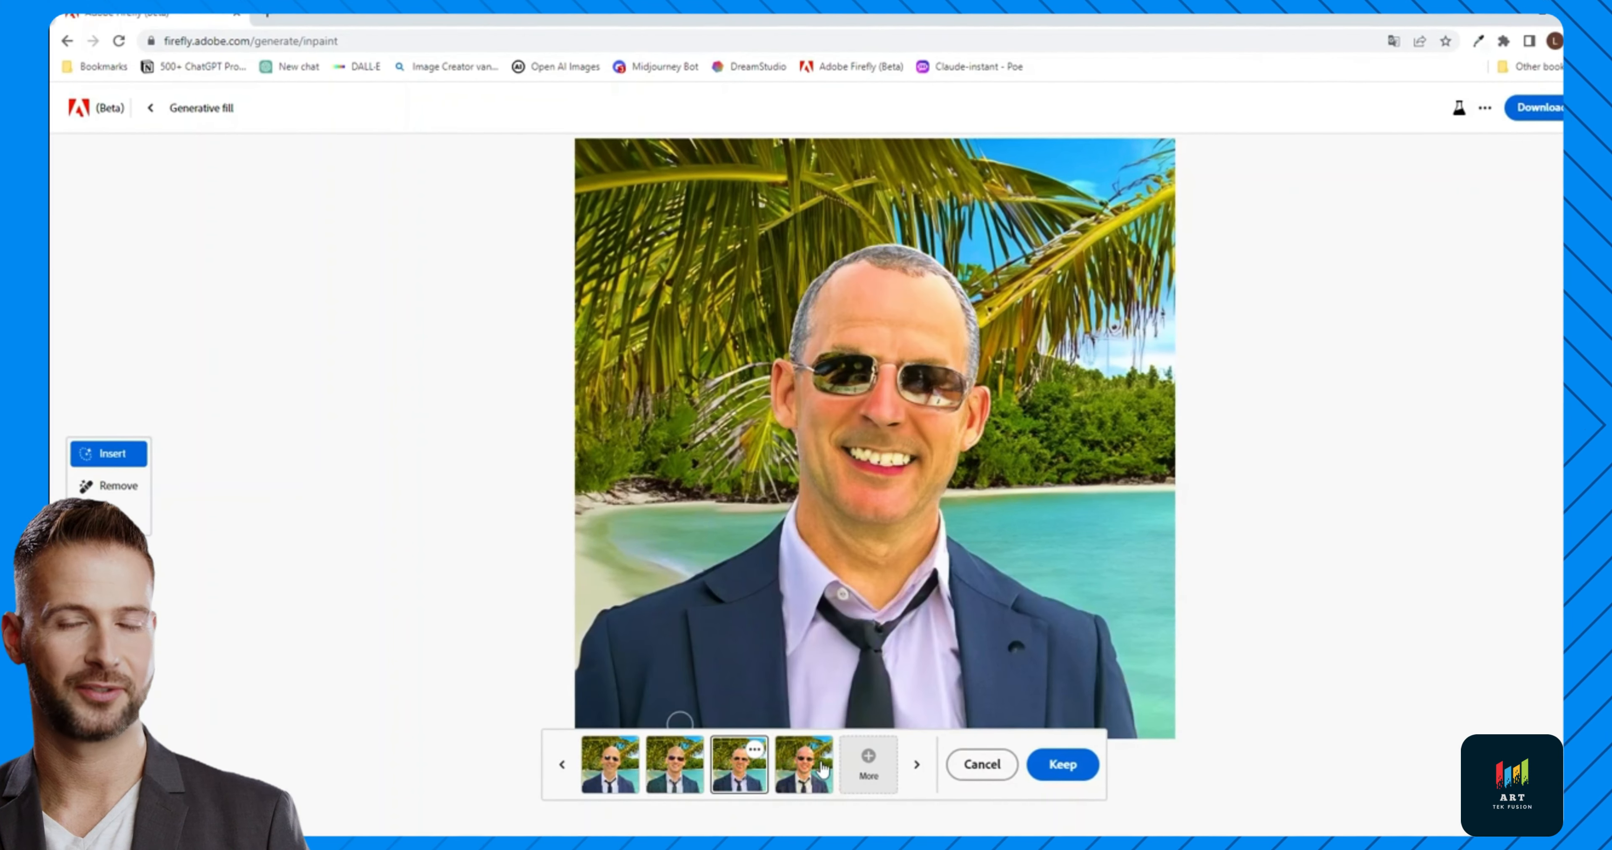
left_click(821, 769)
left_click(972, 769)
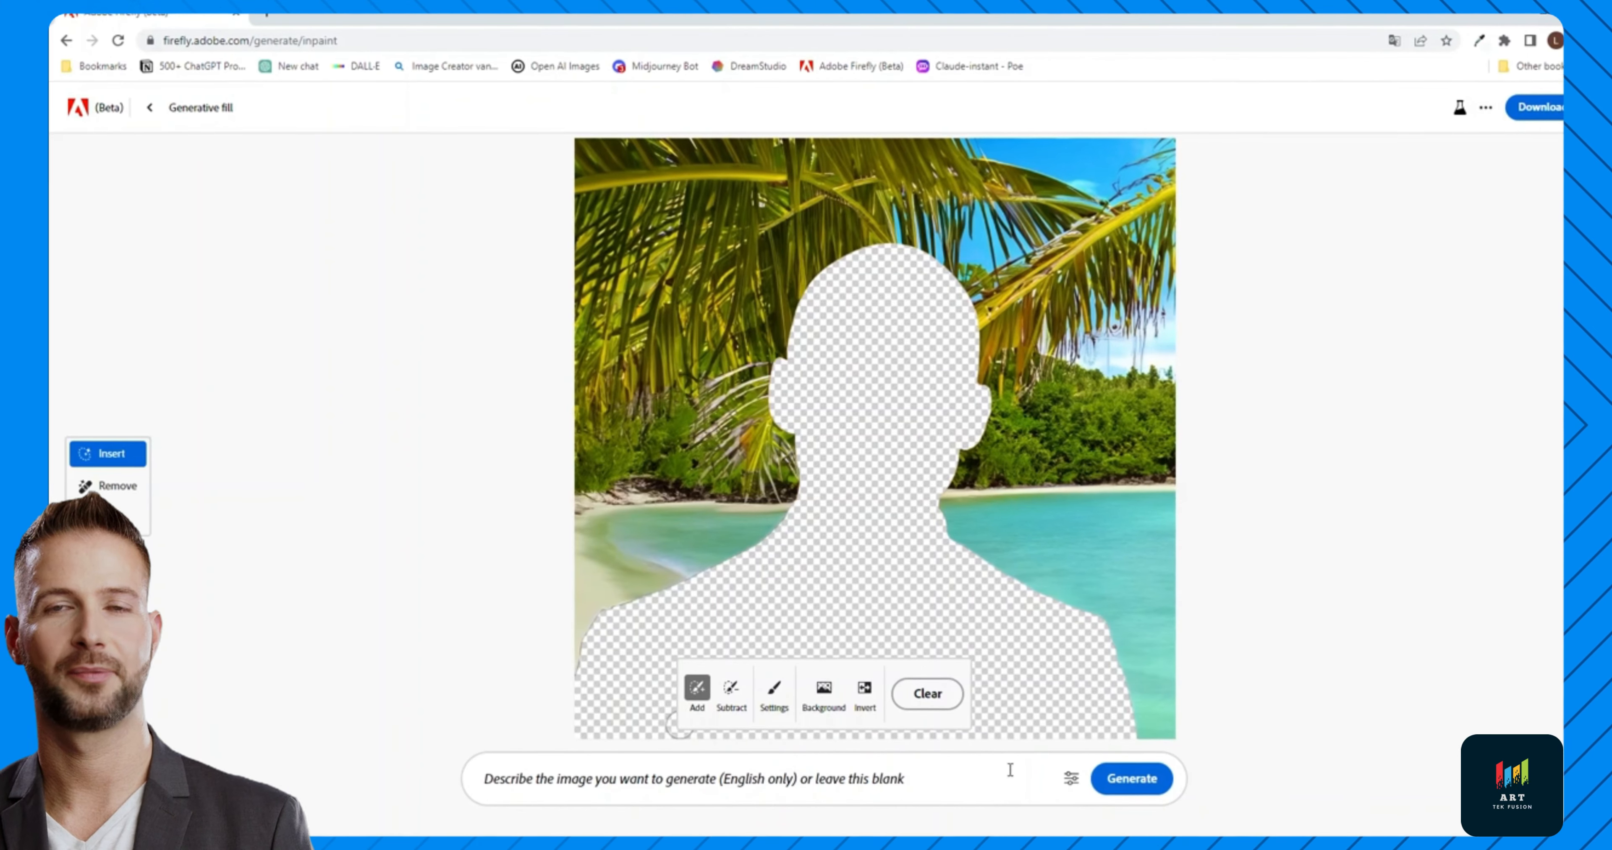
Try regenerating the masked man with Preserve content raised closer to New, compare the variations and cancel them
left_click(1070, 782)
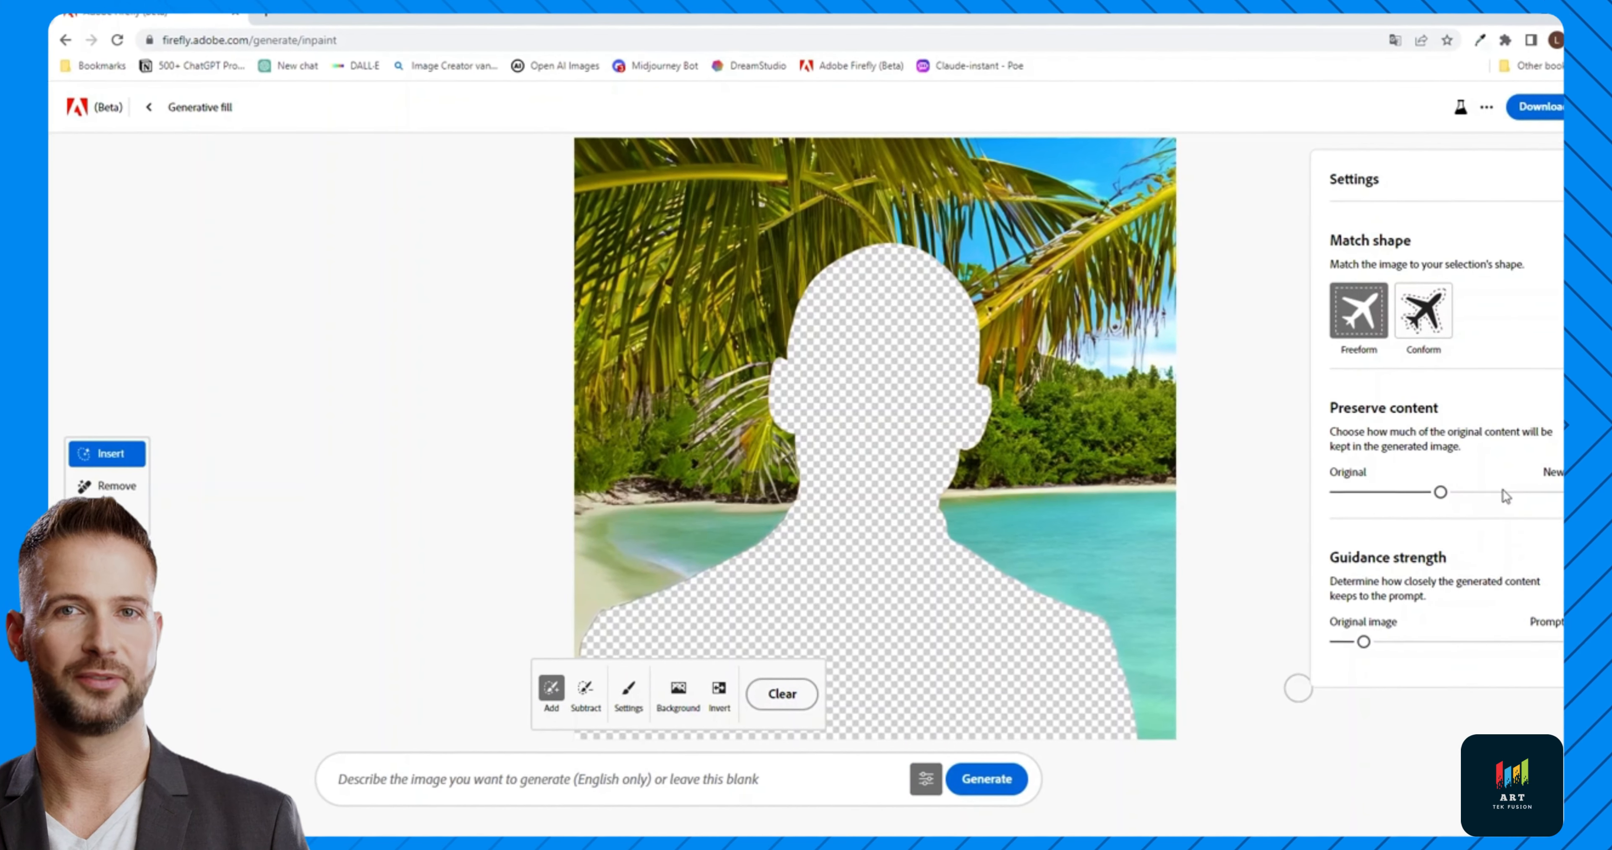
left_click_drag(1503, 492, 1495, 492)
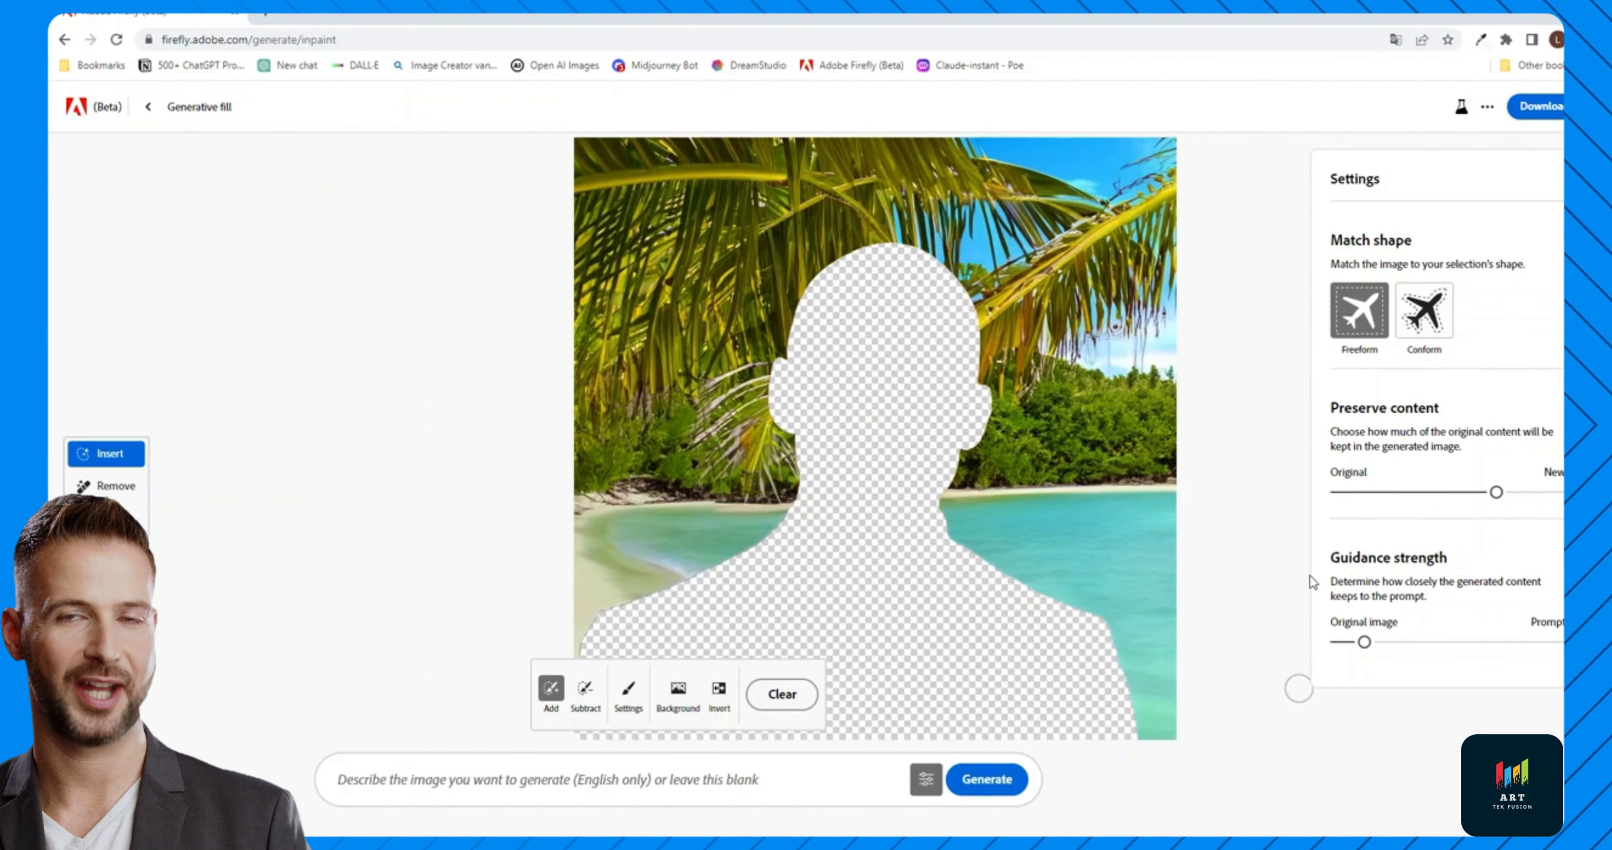
left_click(974, 792)
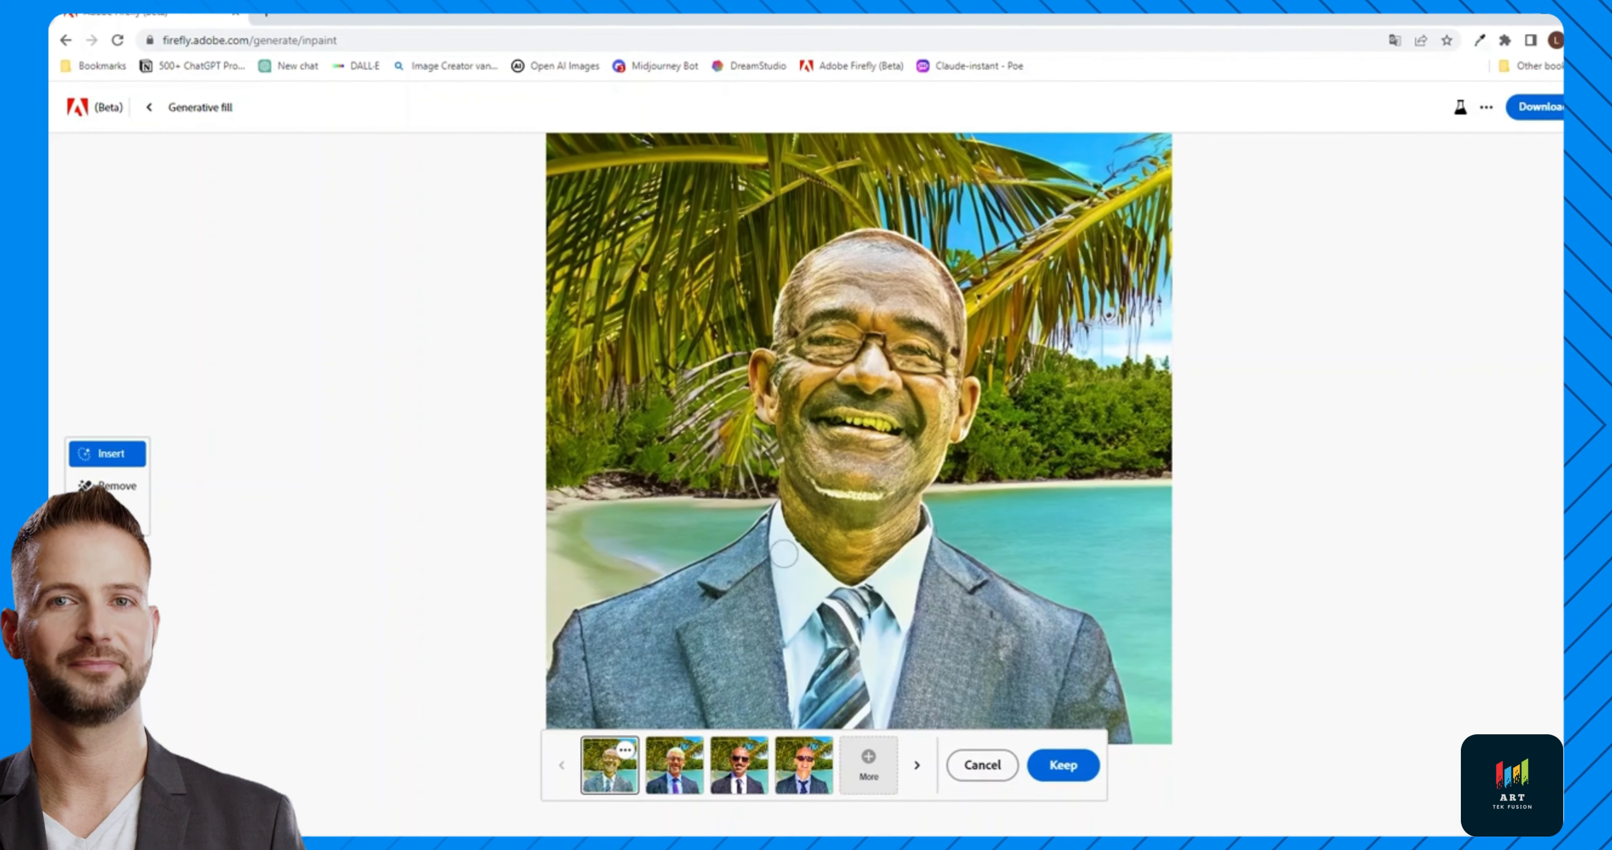
left_click(696, 783)
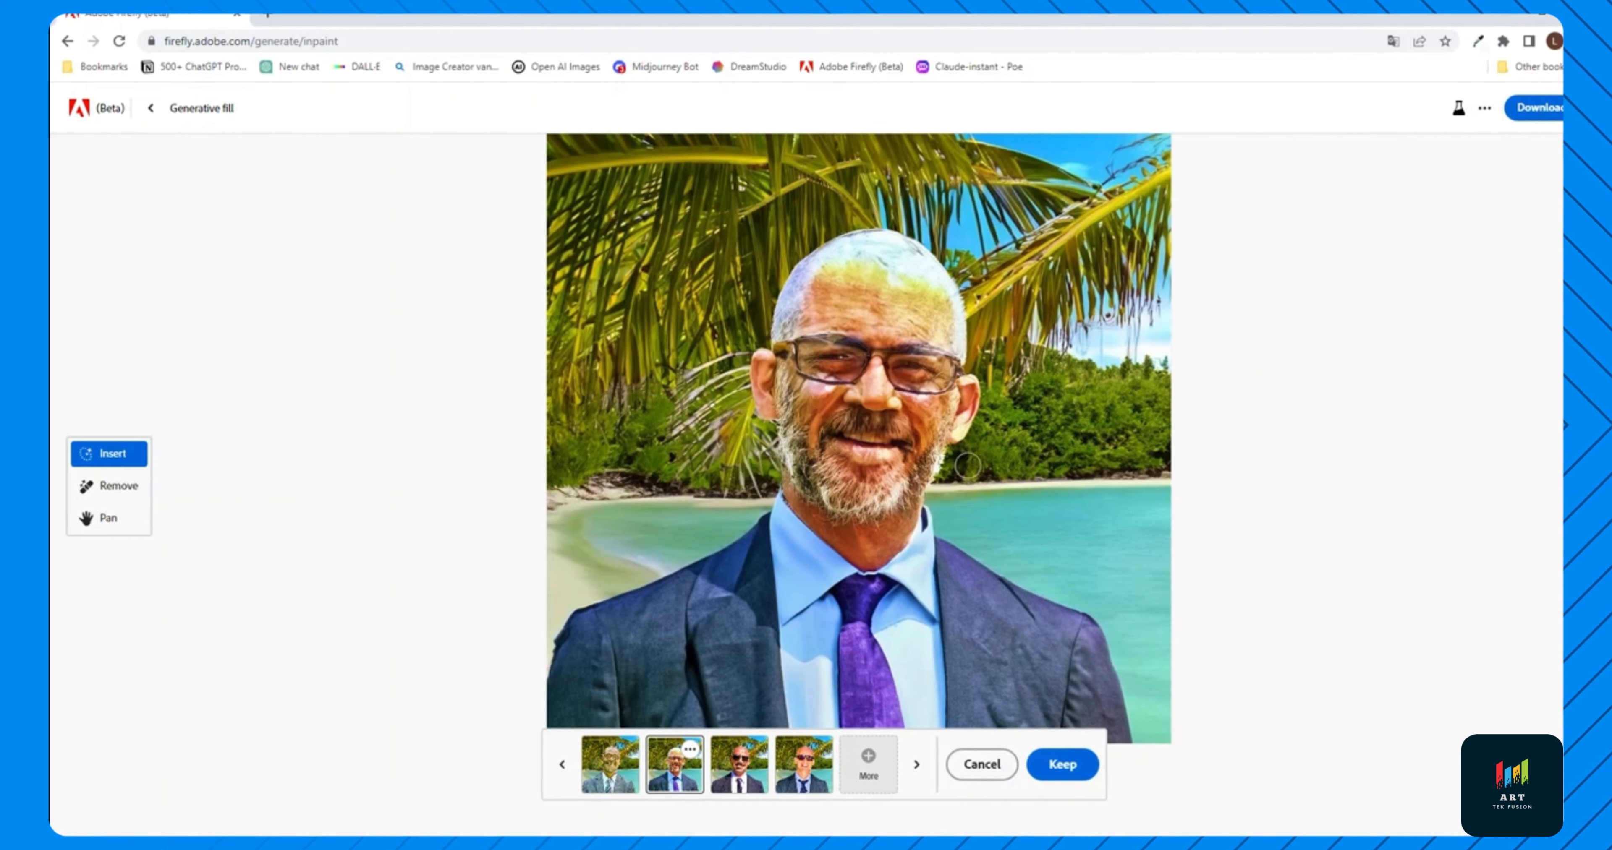
left_click(753, 769)
left_click(803, 766)
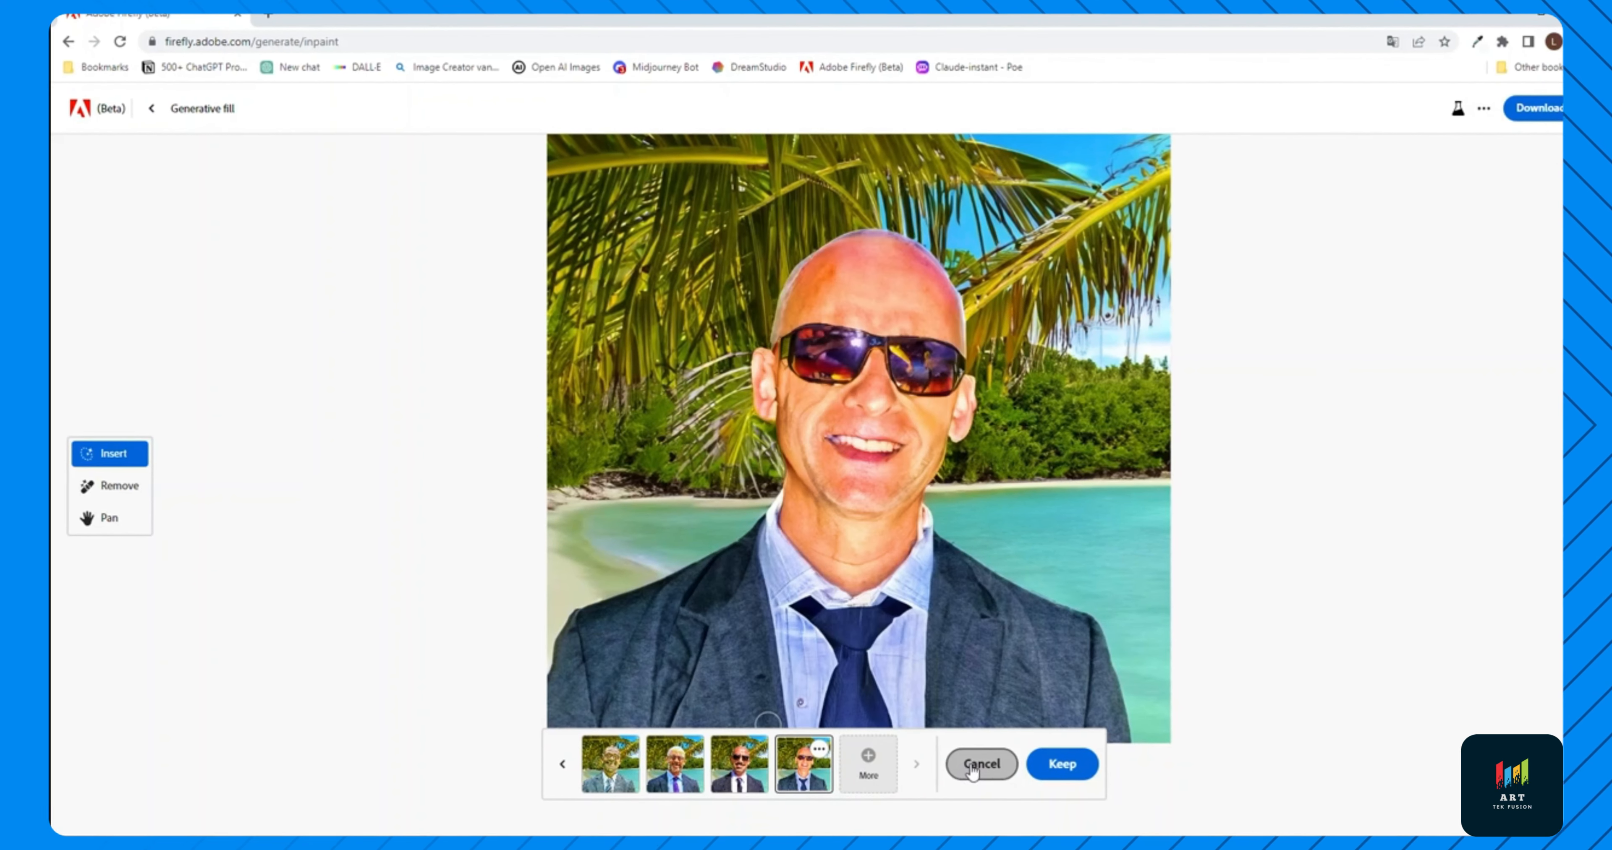
left_click(979, 769)
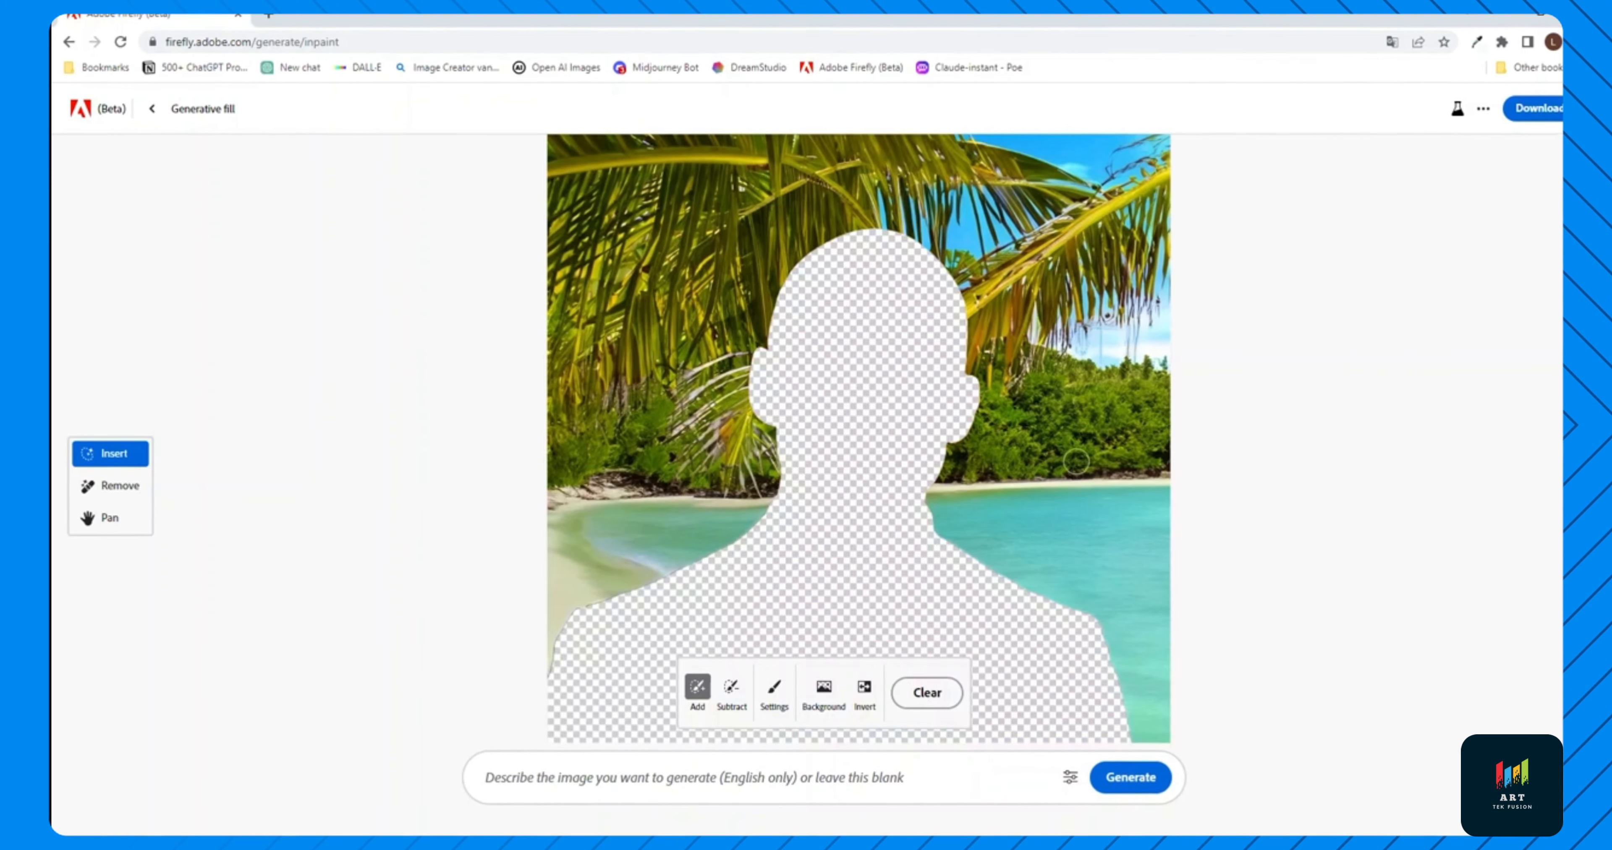
Invert the mask to the background, set Preserve content to about midway, generate with a blank prompt and keep the first variation
left_click(864, 689)
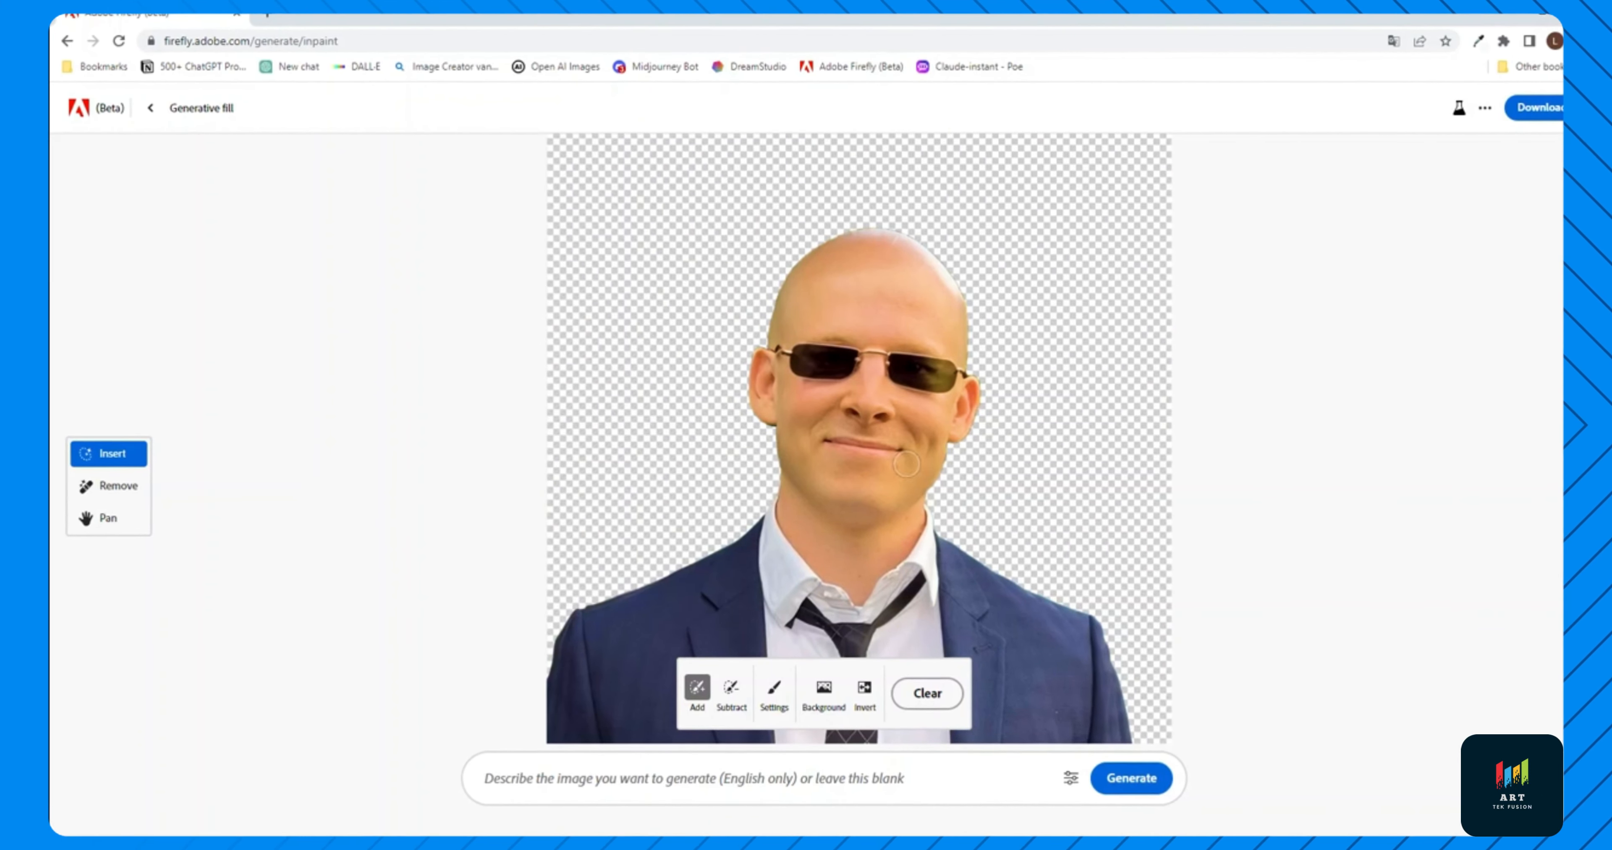
left_click(1071, 779)
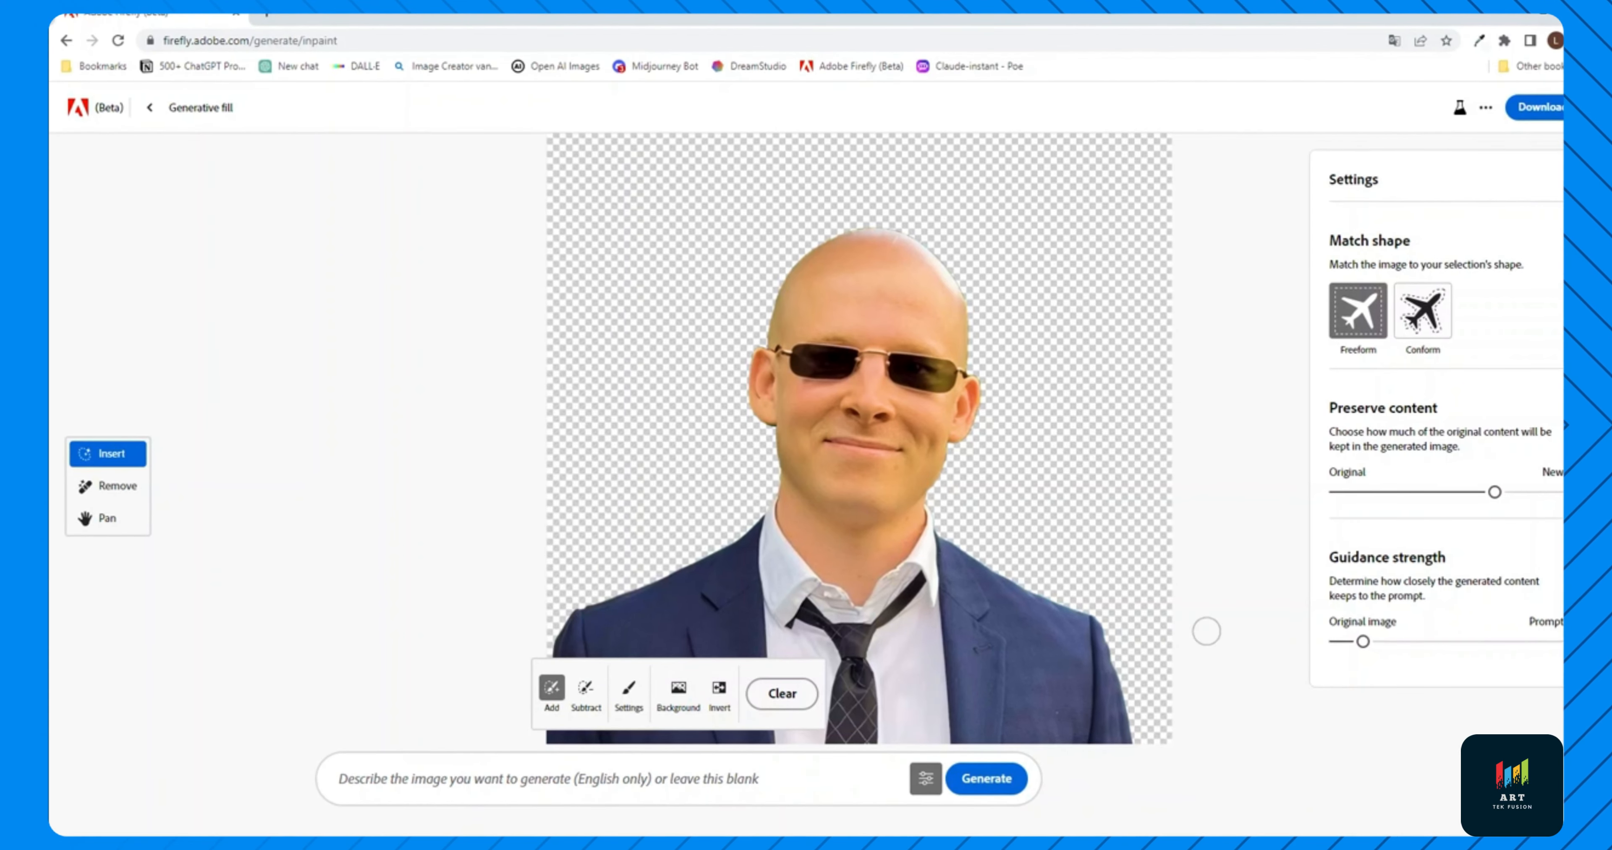
left_click_drag(1496, 492, 1460, 493)
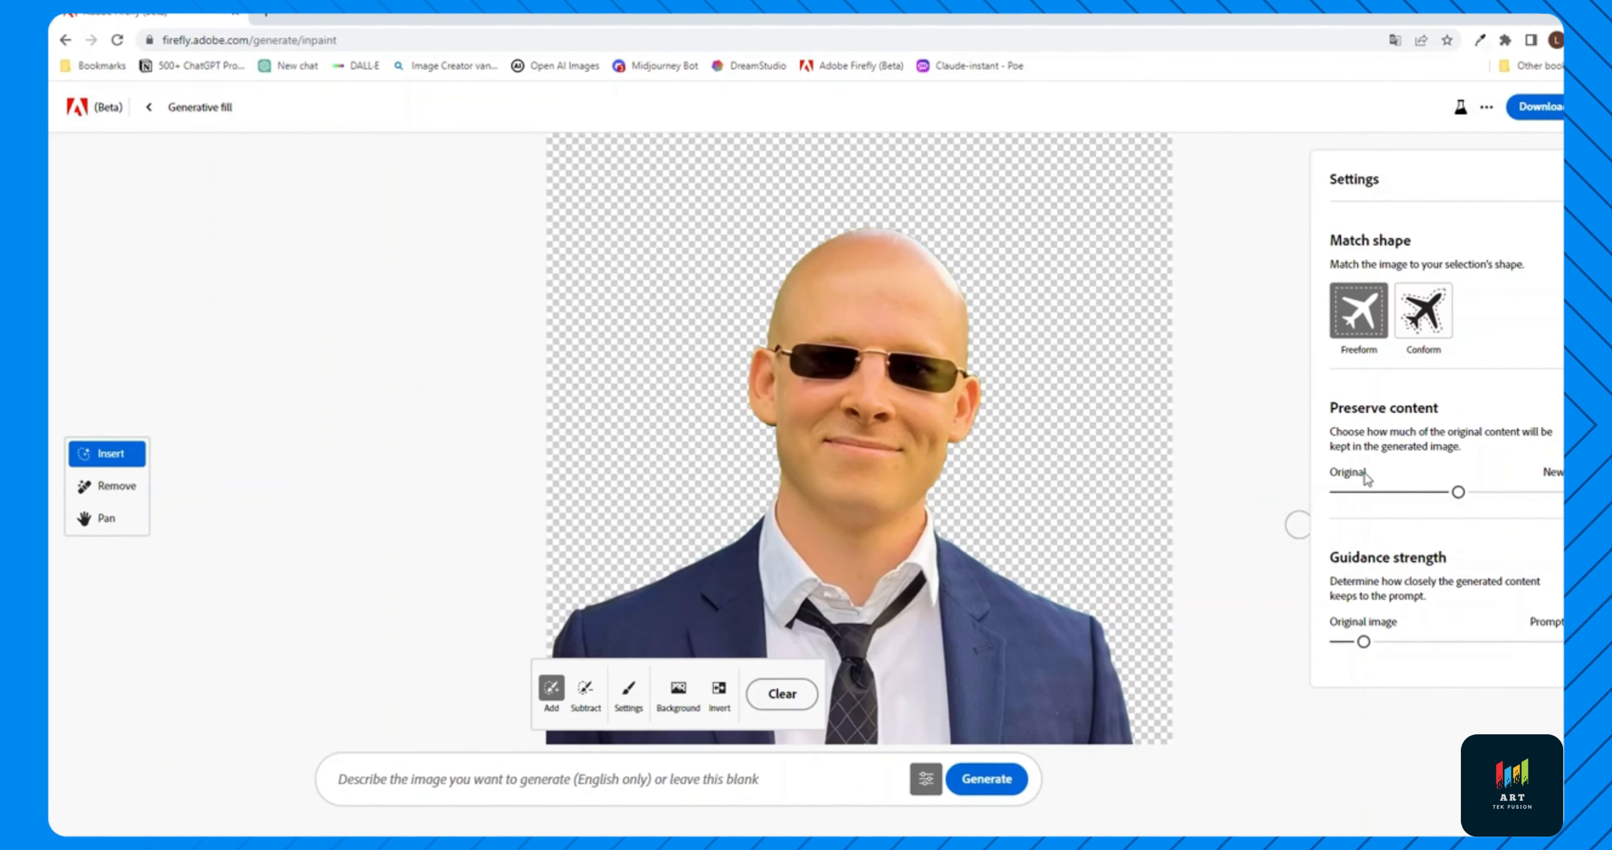
left_click(1000, 778)
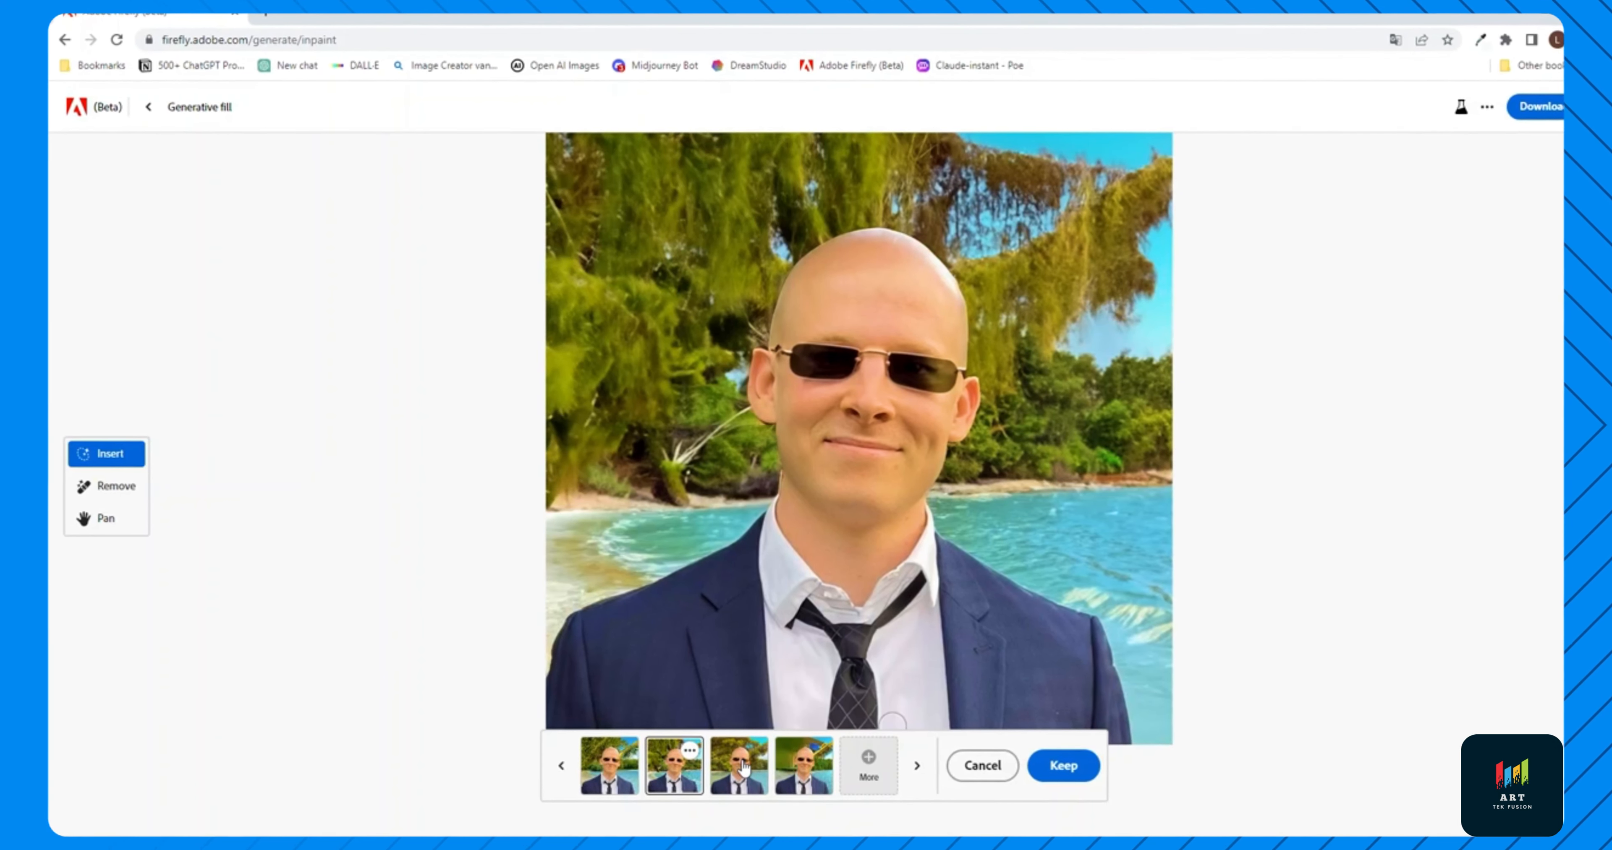
left_click(741, 764)
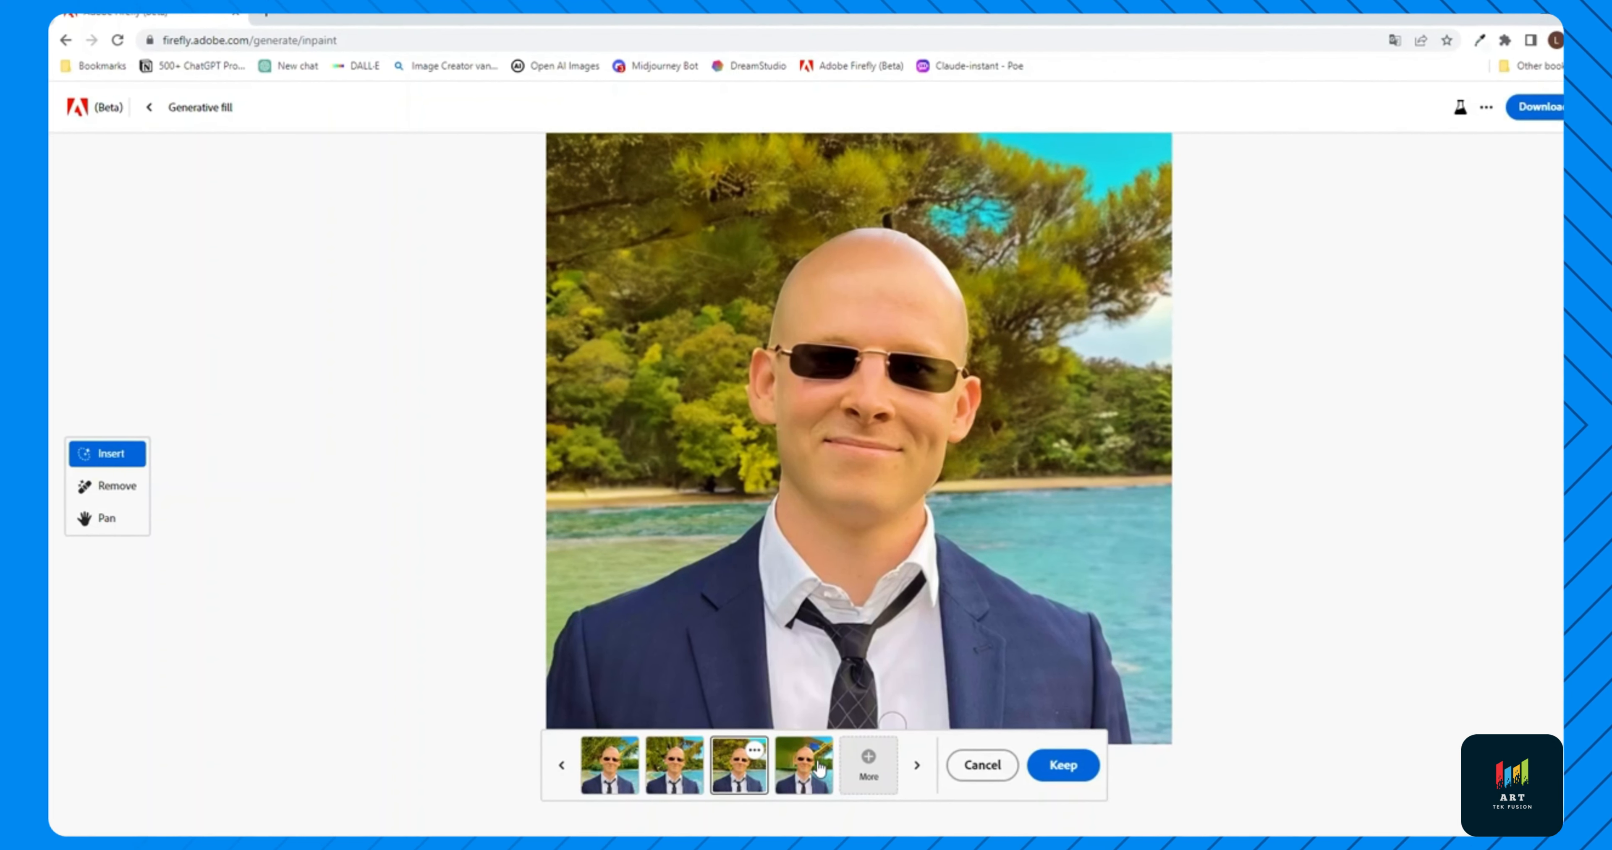
left_click(813, 765)
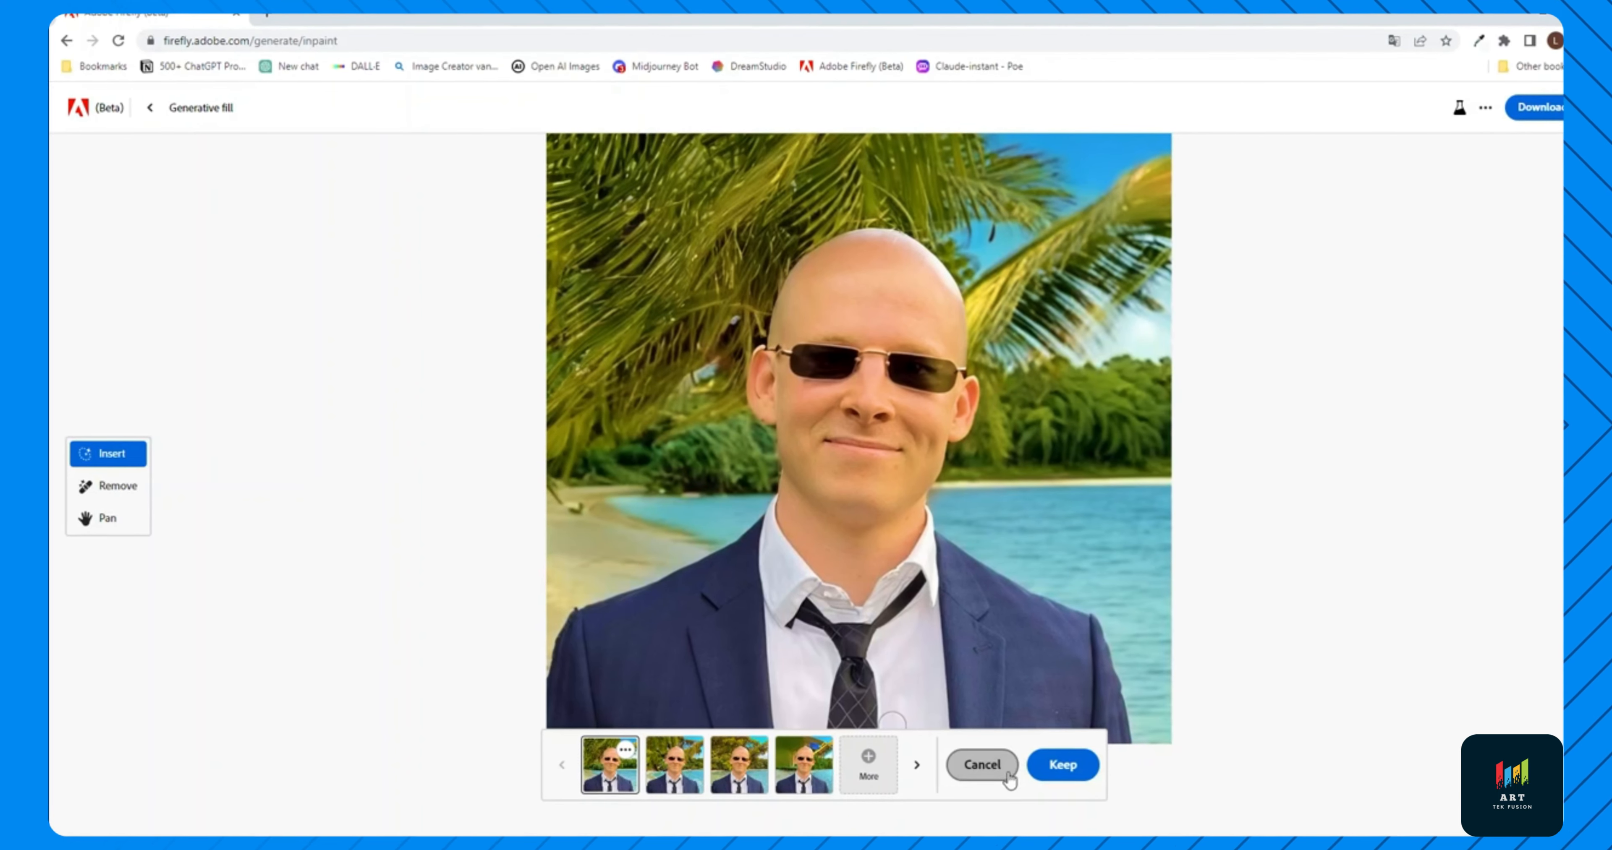
left_click(1062, 764)
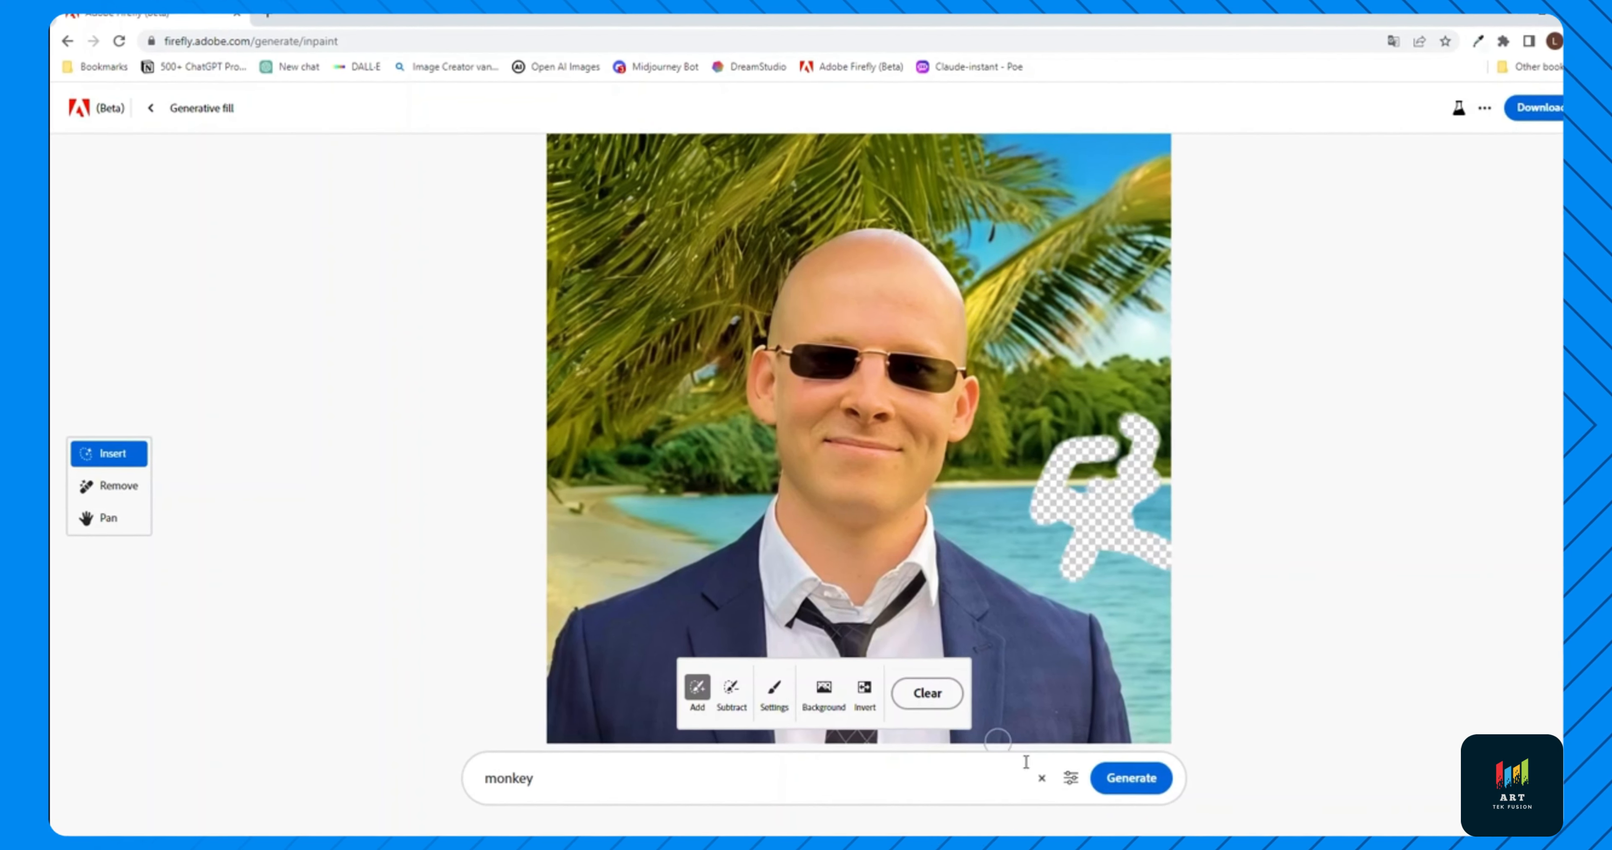
Try generating a monkey in the masked shape over the water with Match shape on Freeform, compare the variations and cancel them
left_click(1070, 777)
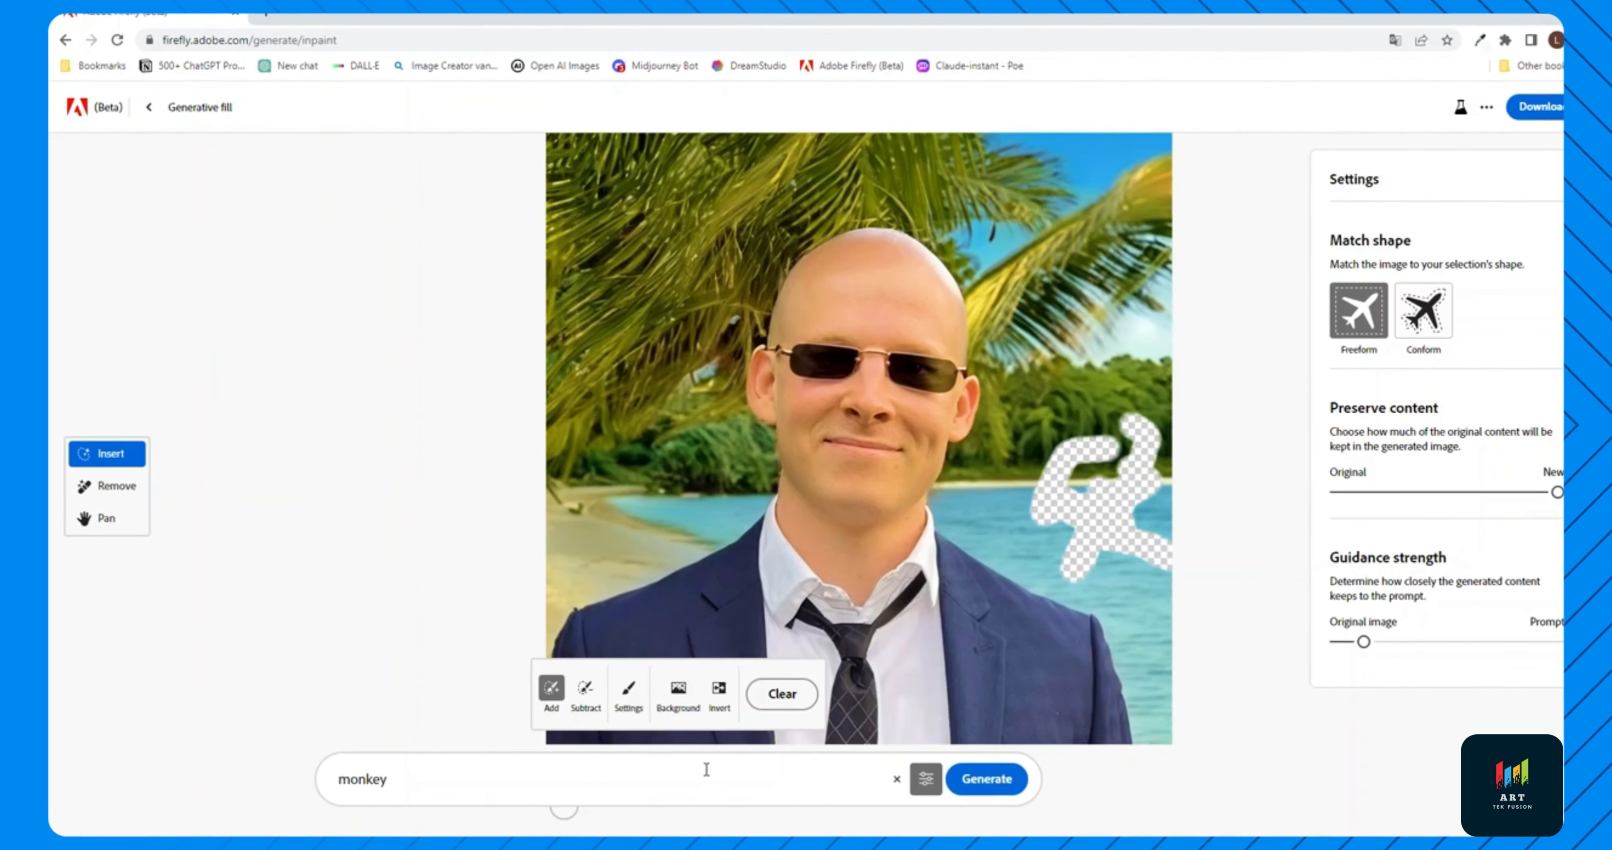
left_click(980, 779)
key("Return")
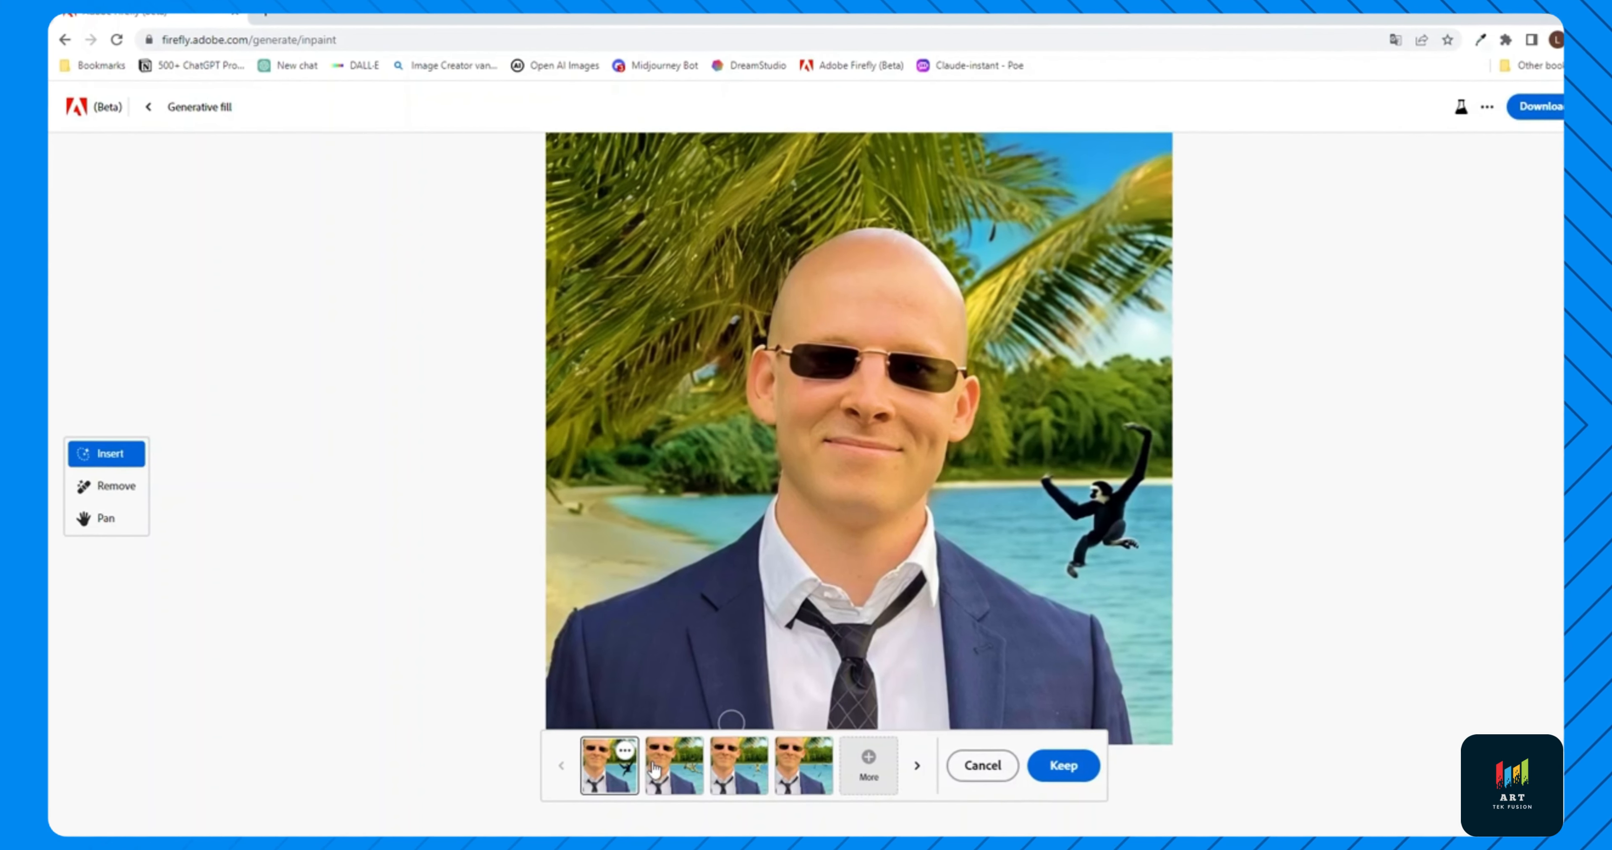
left_click(674, 764)
left_click(751, 772)
left_click(804, 764)
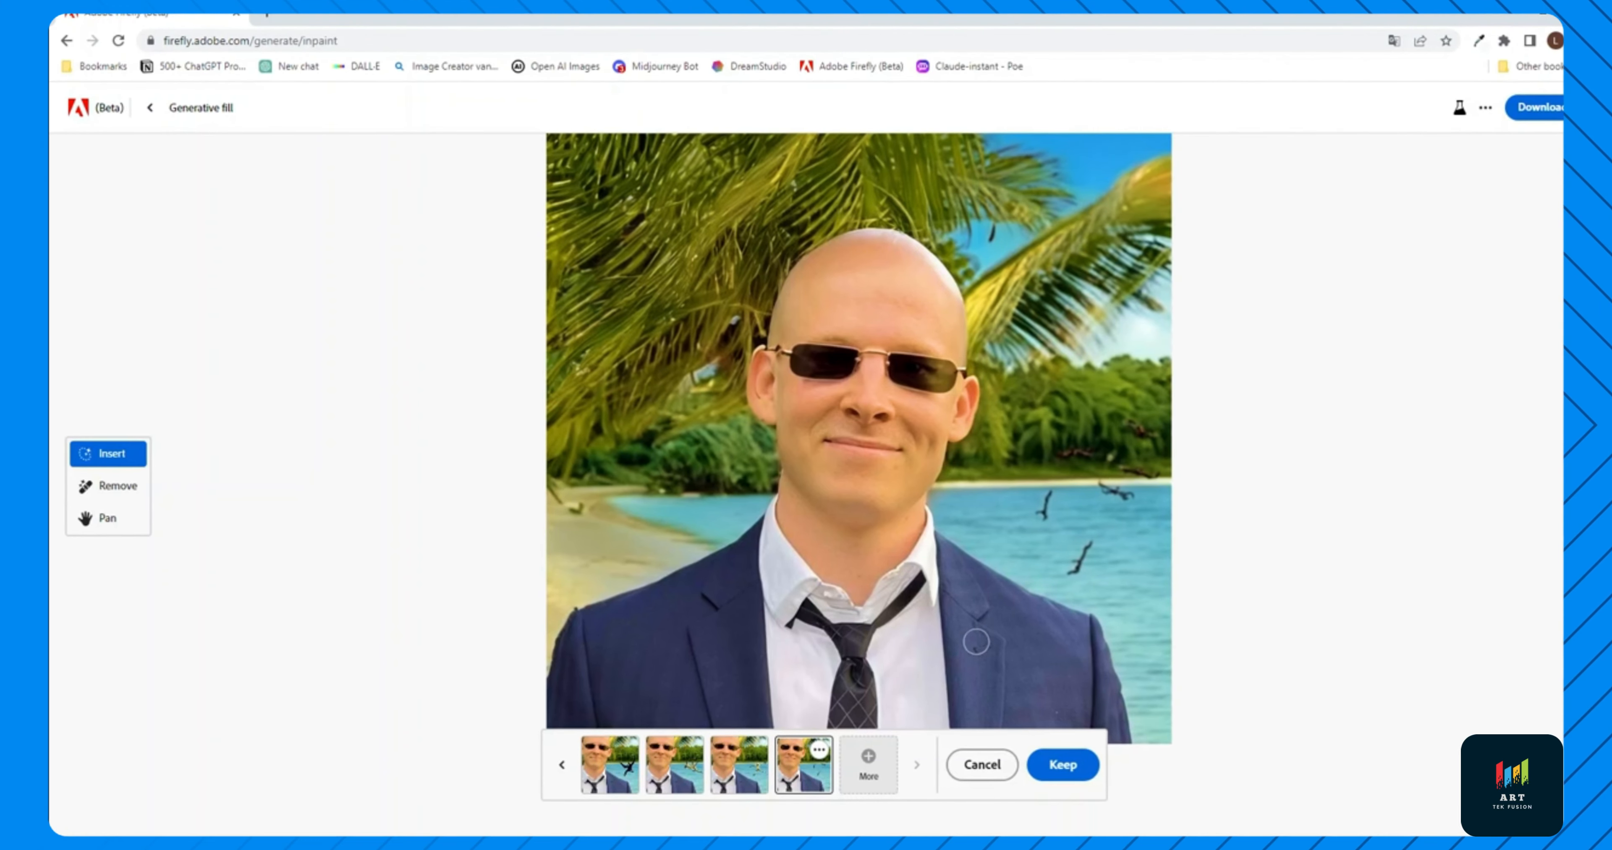
left_click(688, 766)
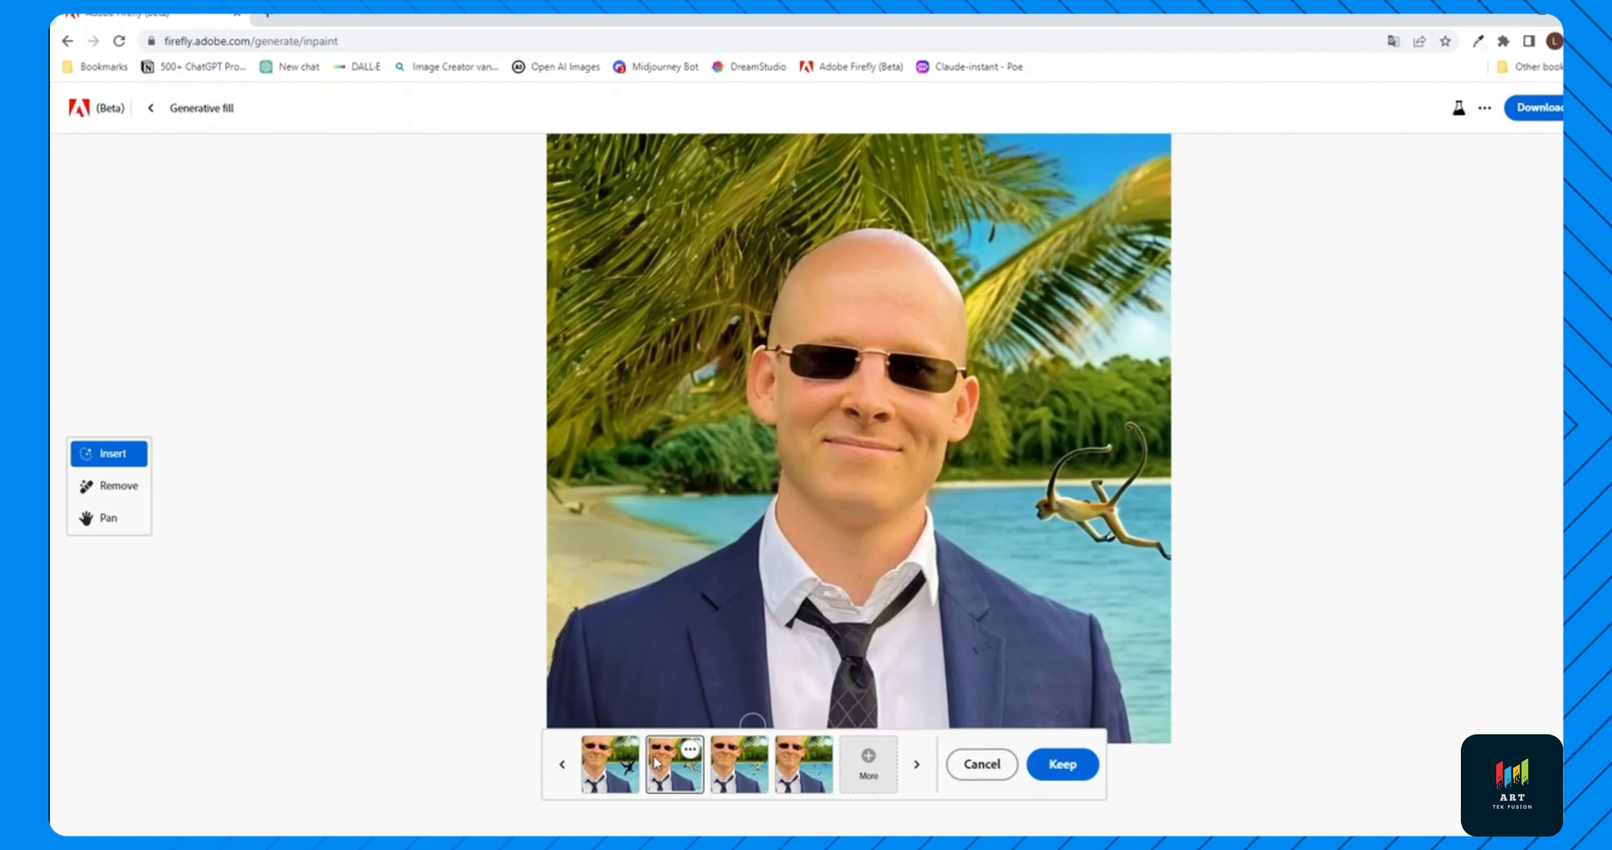
left_click(613, 763)
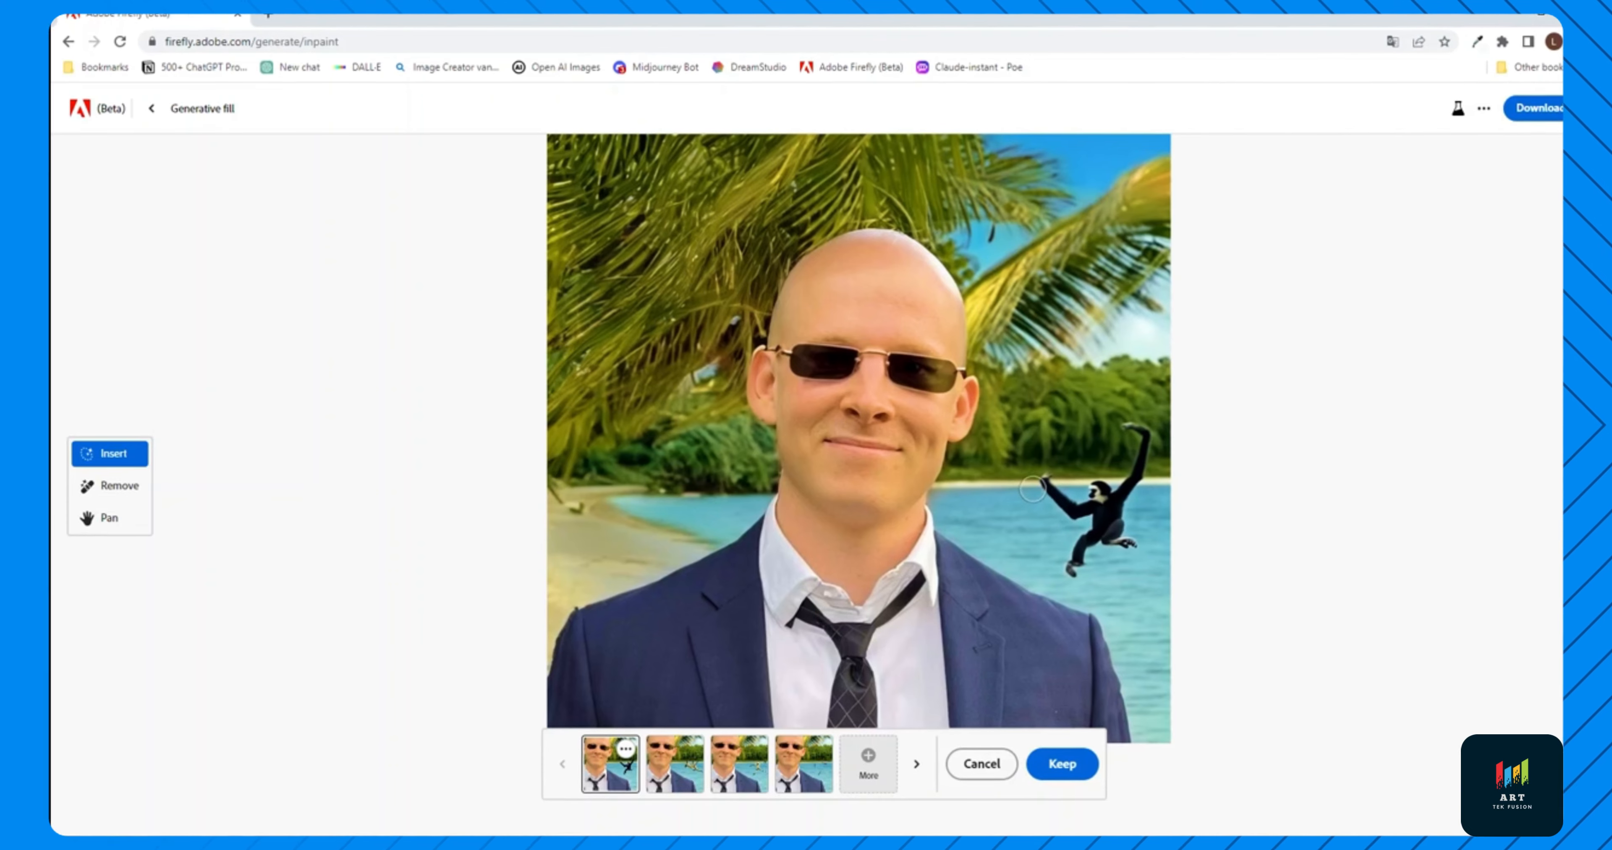
left_click(675, 764)
left_click(734, 770)
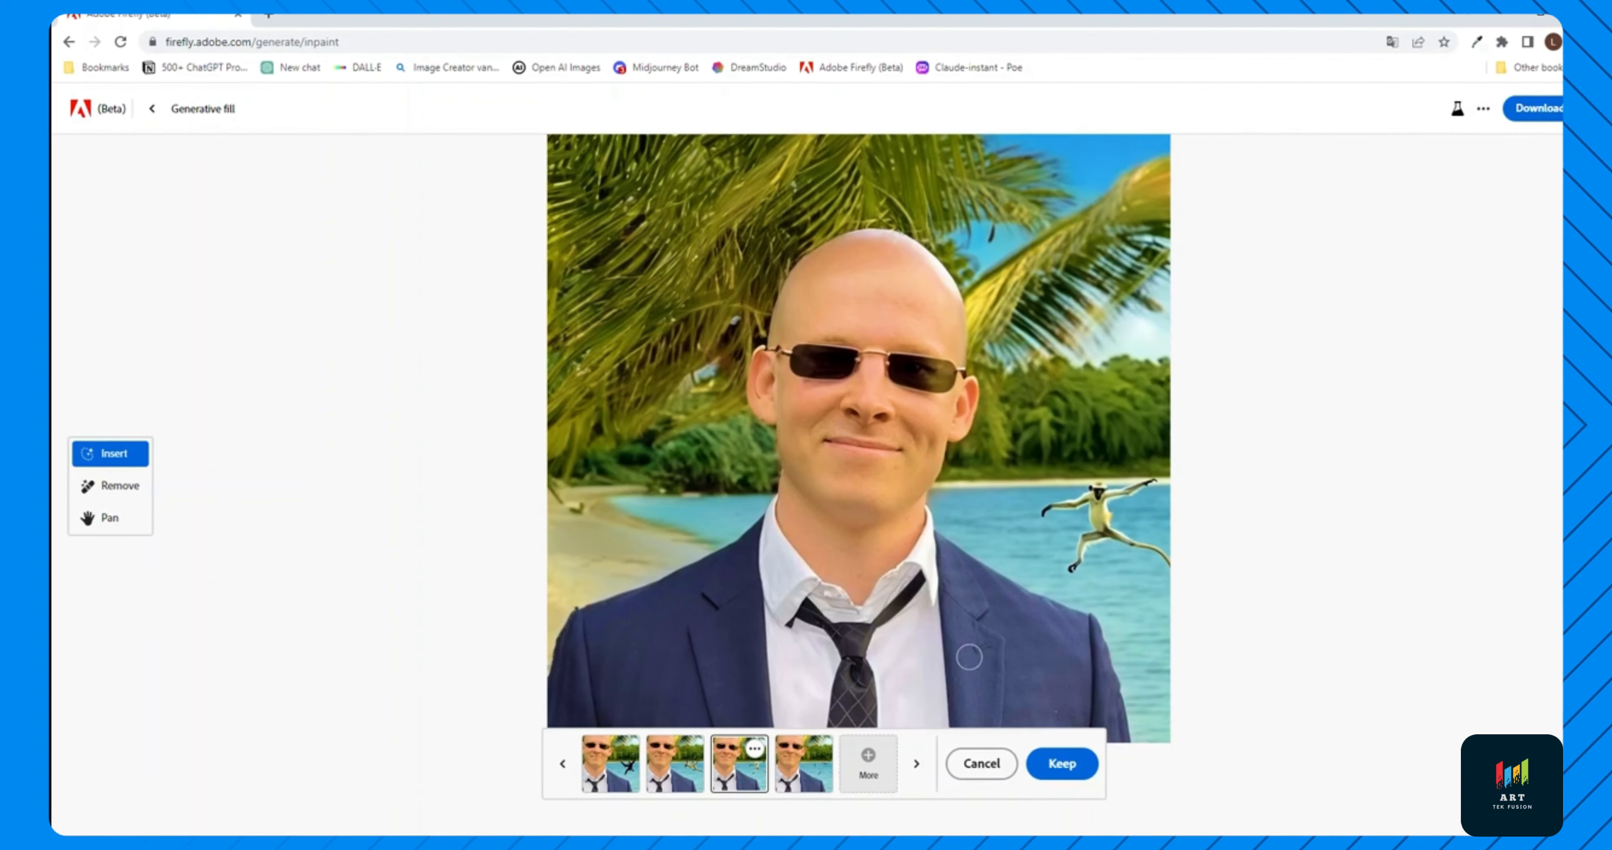
left_click(969, 775)
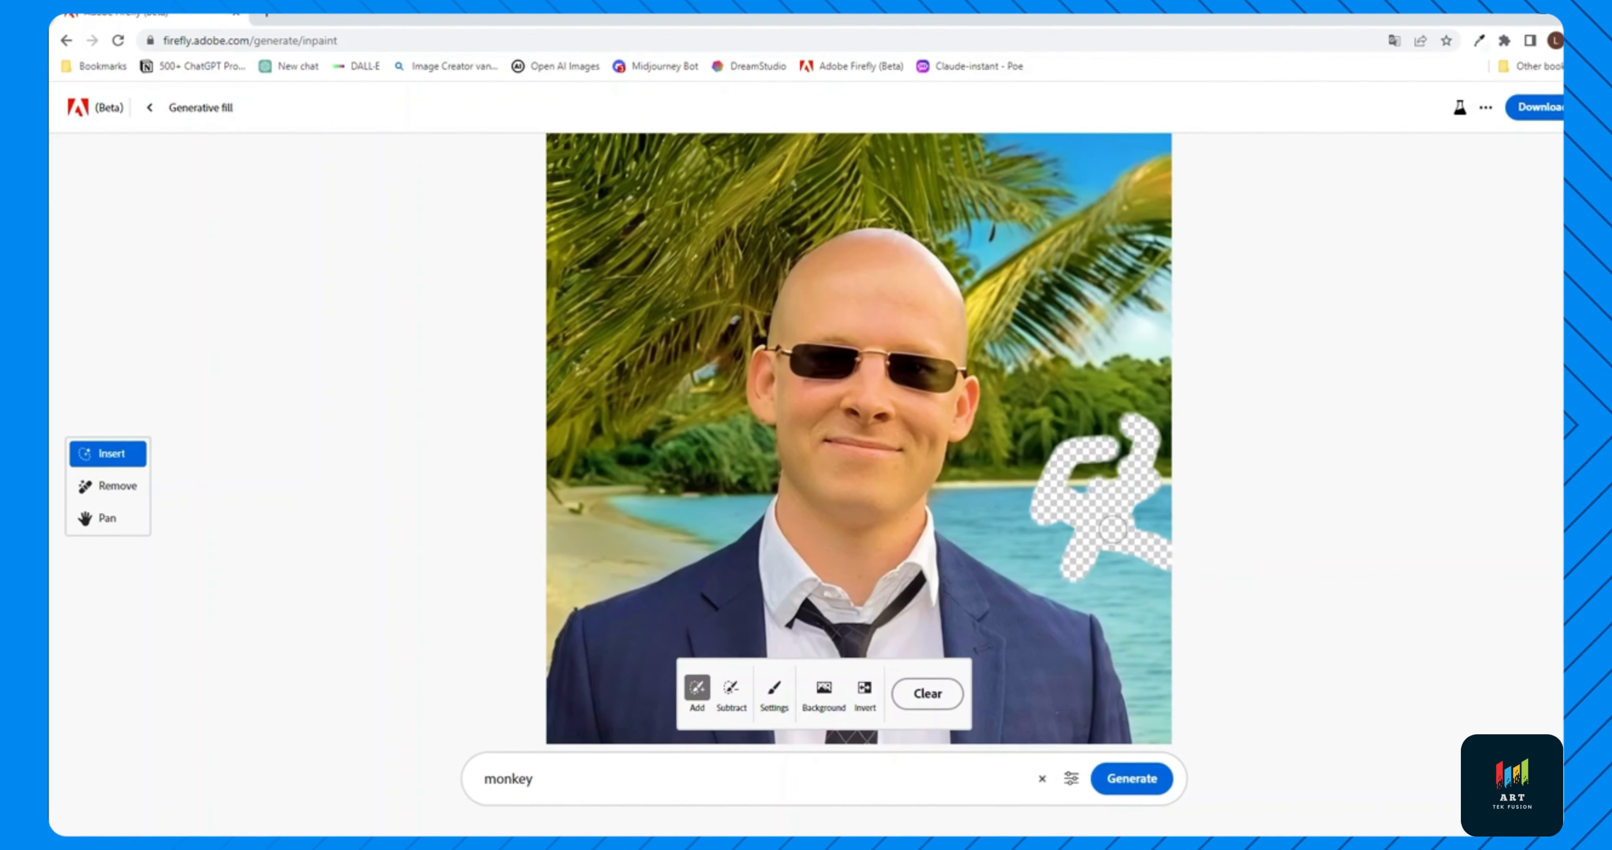
Try regenerating the monkey in the same masked shape with Match shape set to Conform
left_click(1071, 779)
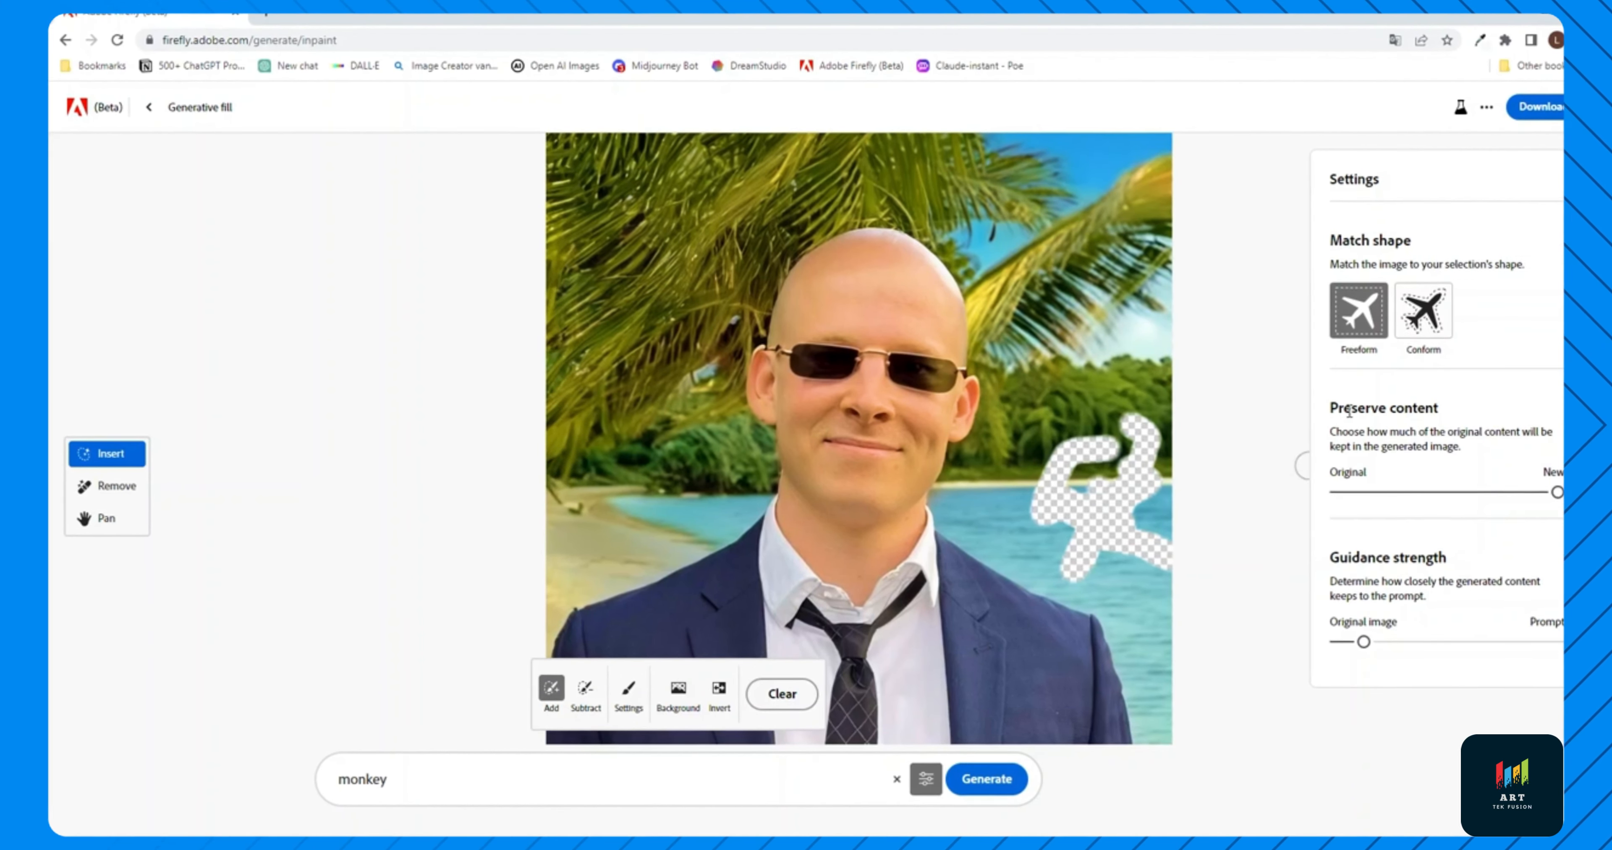
left_click(1421, 313)
left_click(1356, 313)
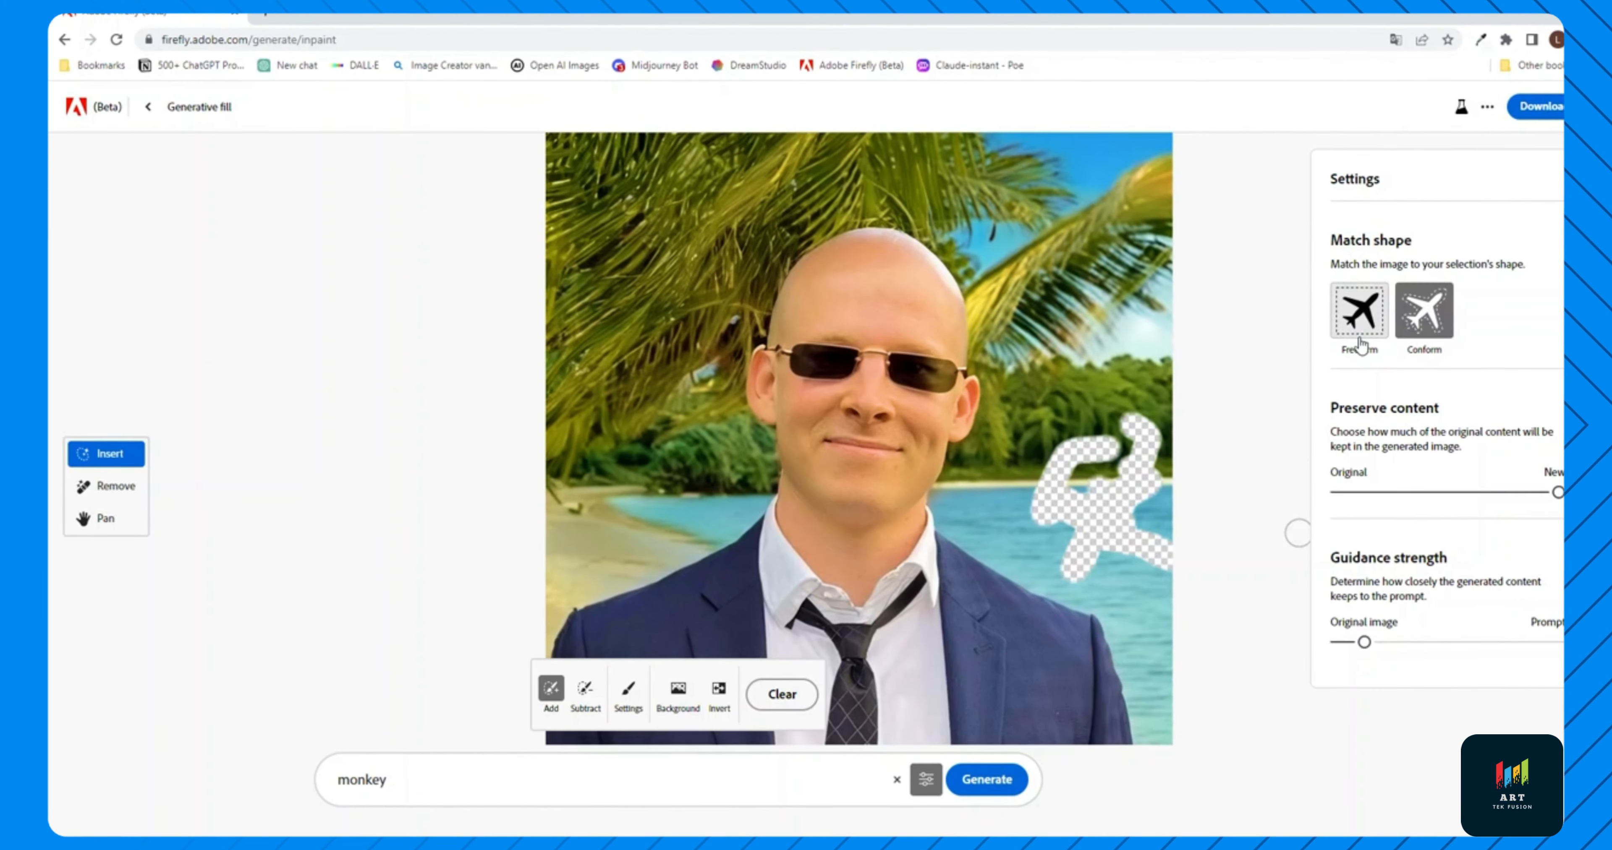
left_click(1420, 313)
left_click(977, 791)
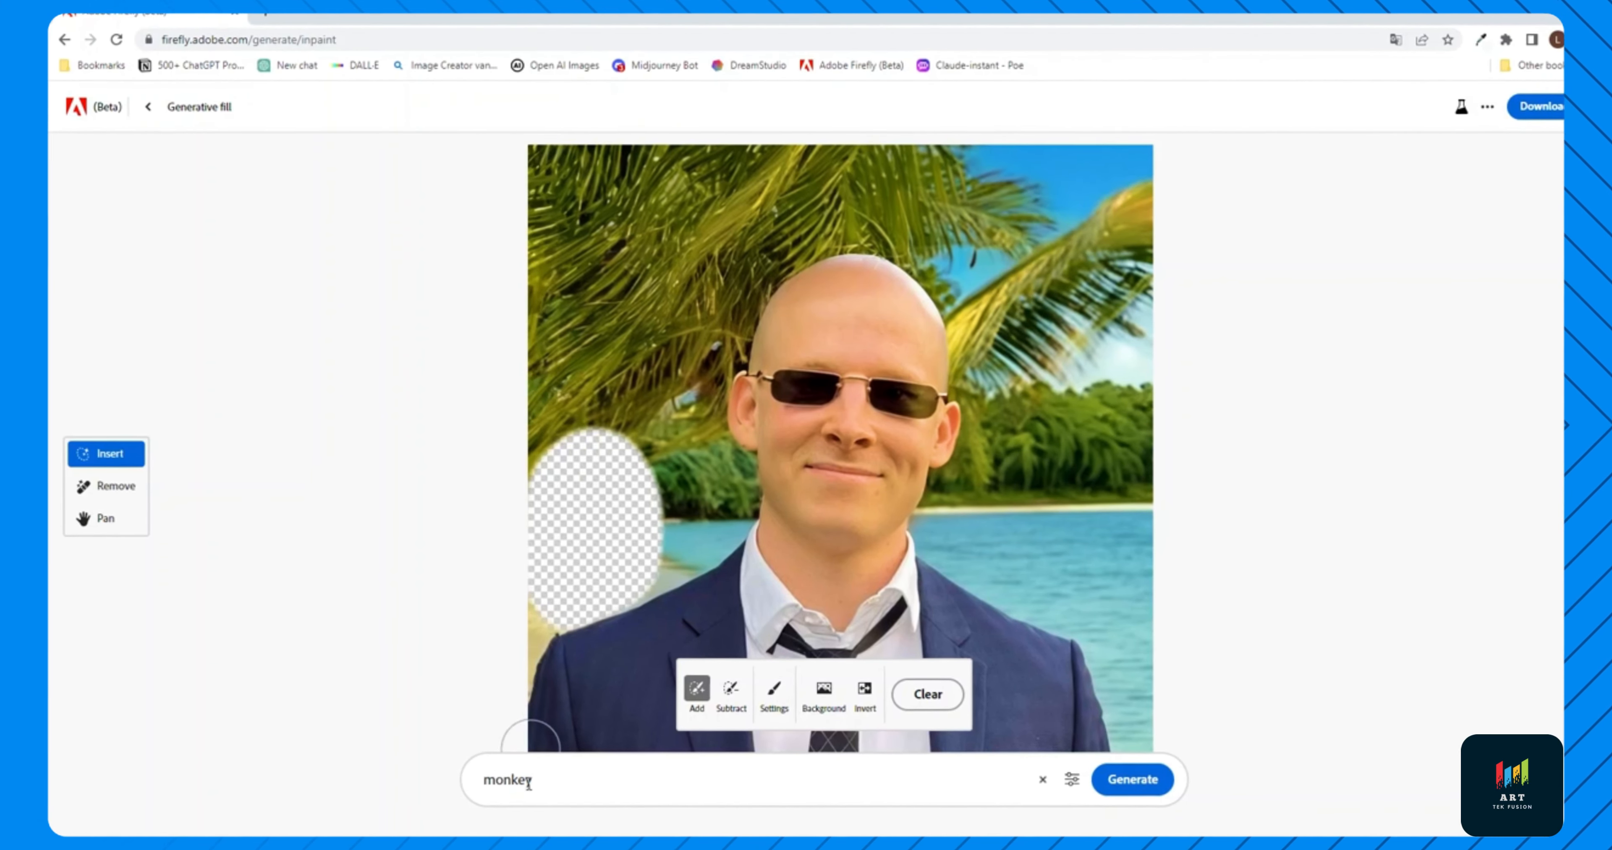
Try generating a monkey in the oval mask beside the man with Guidance strength fully at Prompt, compare the variations and cancel them
left_click(1070, 777)
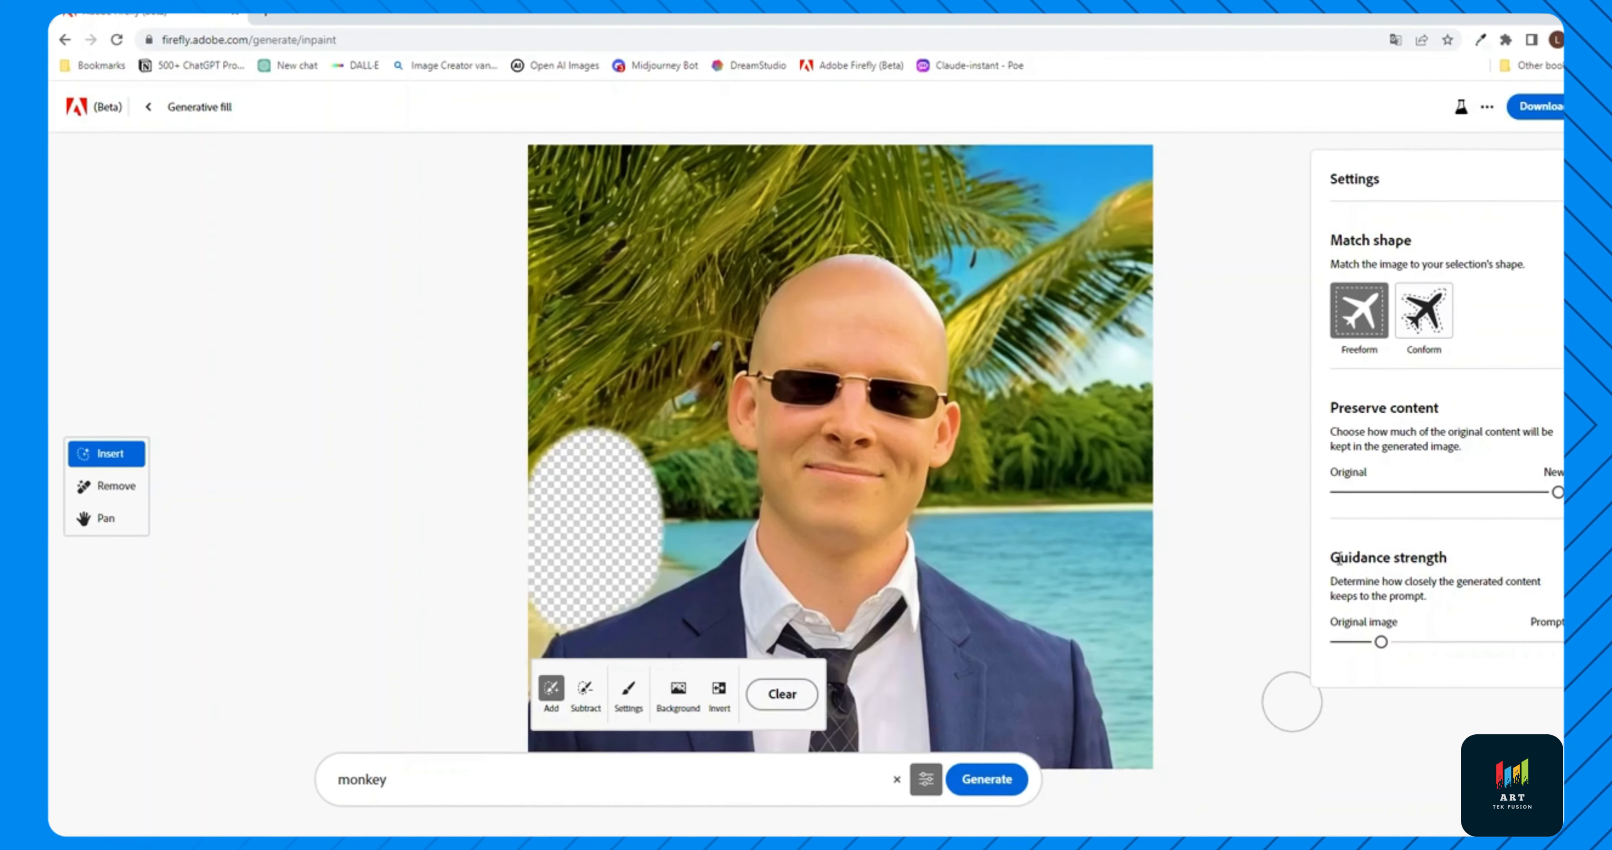
left_click_drag(1327, 557, 1370, 559)
left_click(1444, 558)
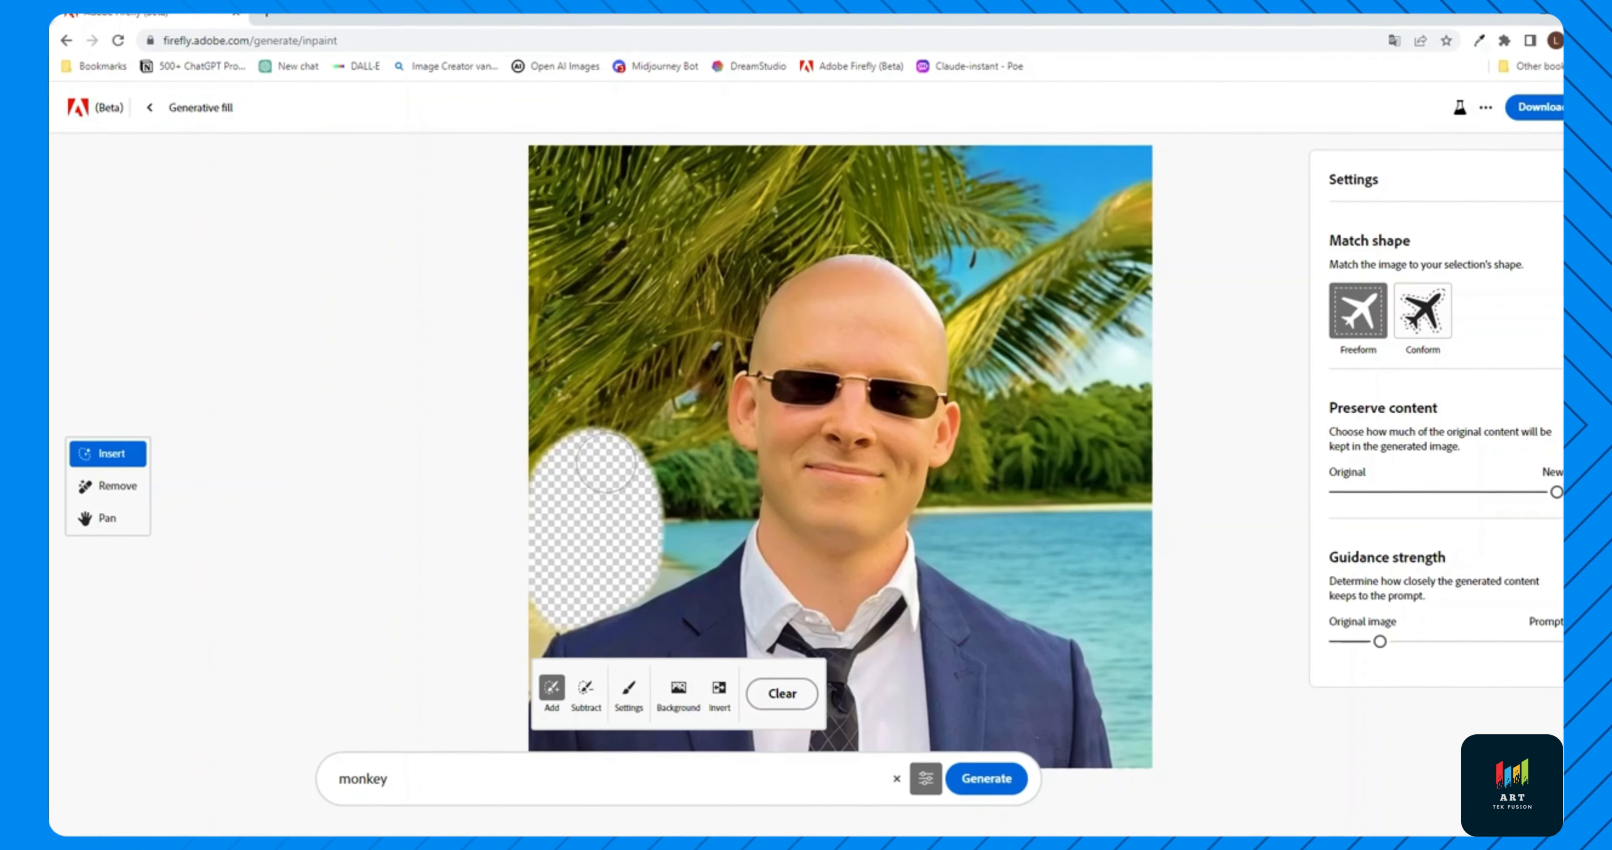
left_click_drag(1379, 641, 1558, 643)
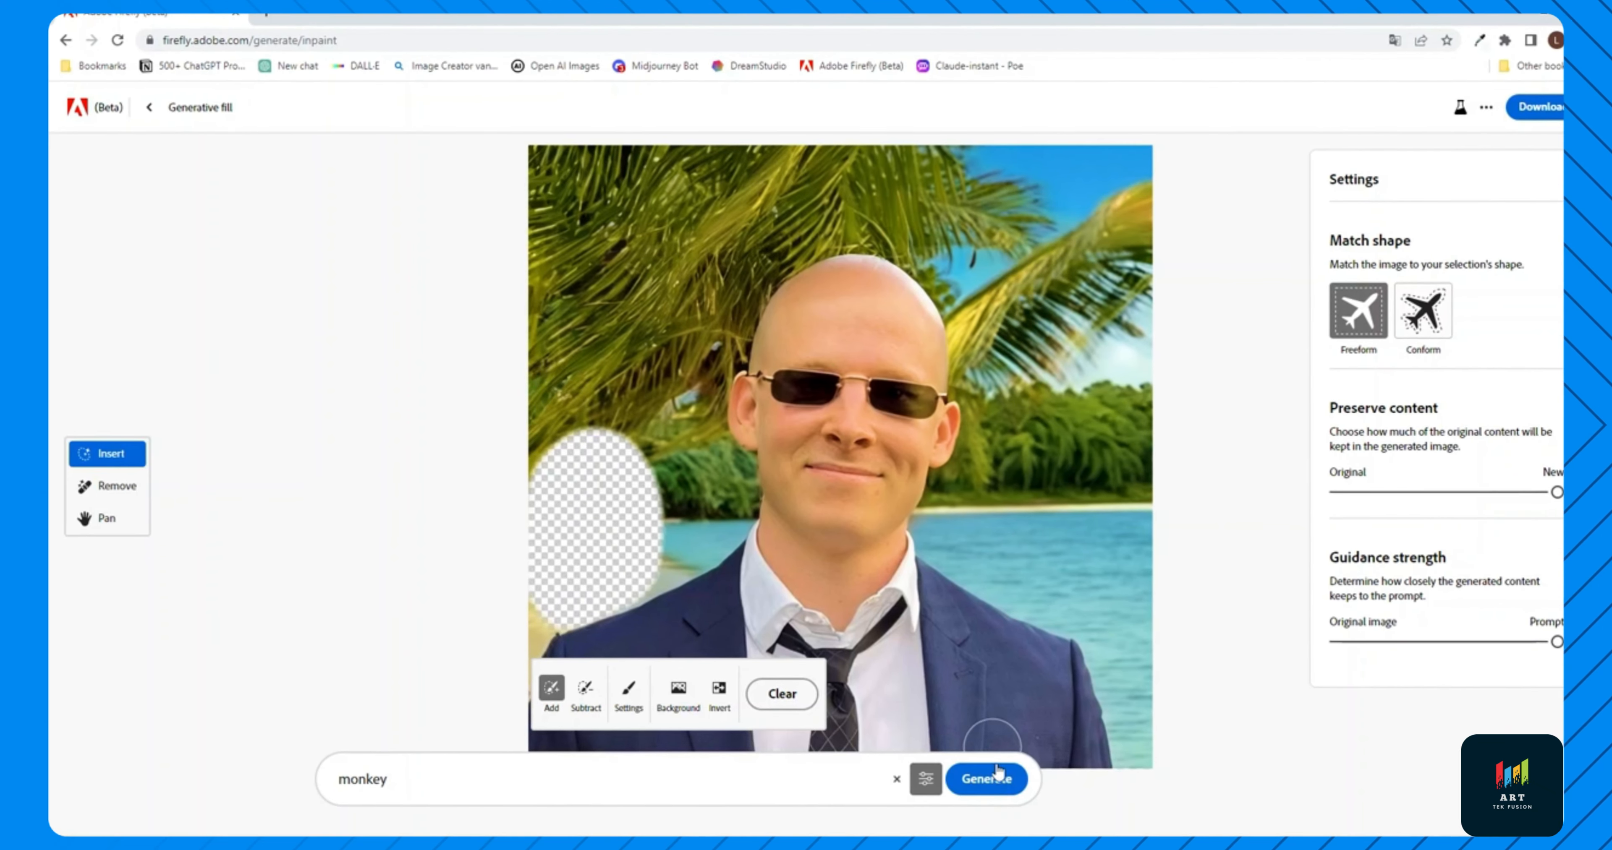
left_click(998, 777)
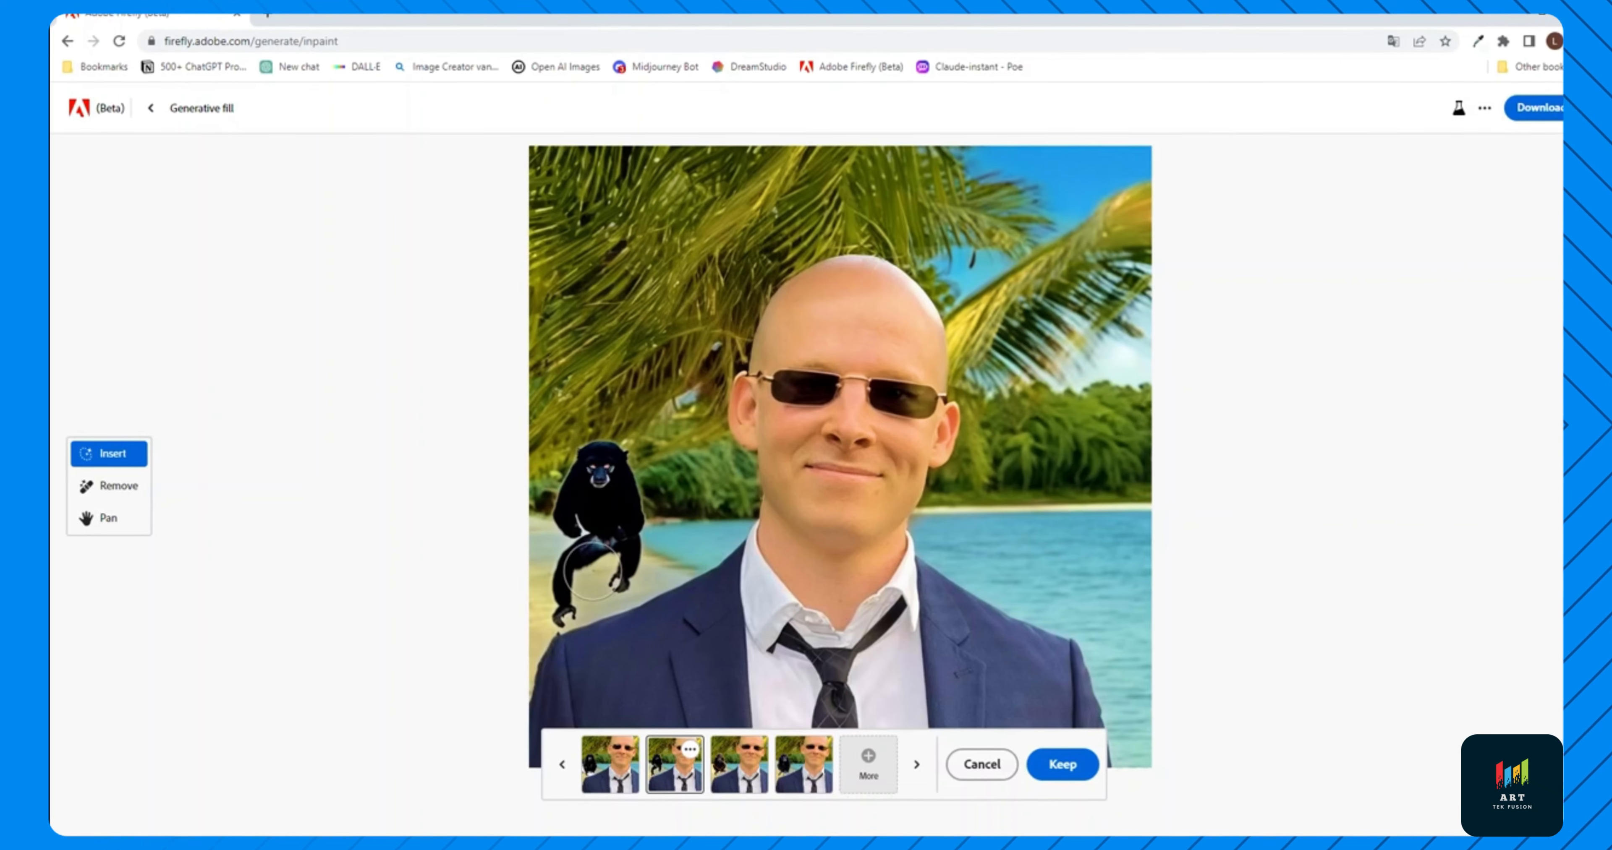
left_click(804, 765)
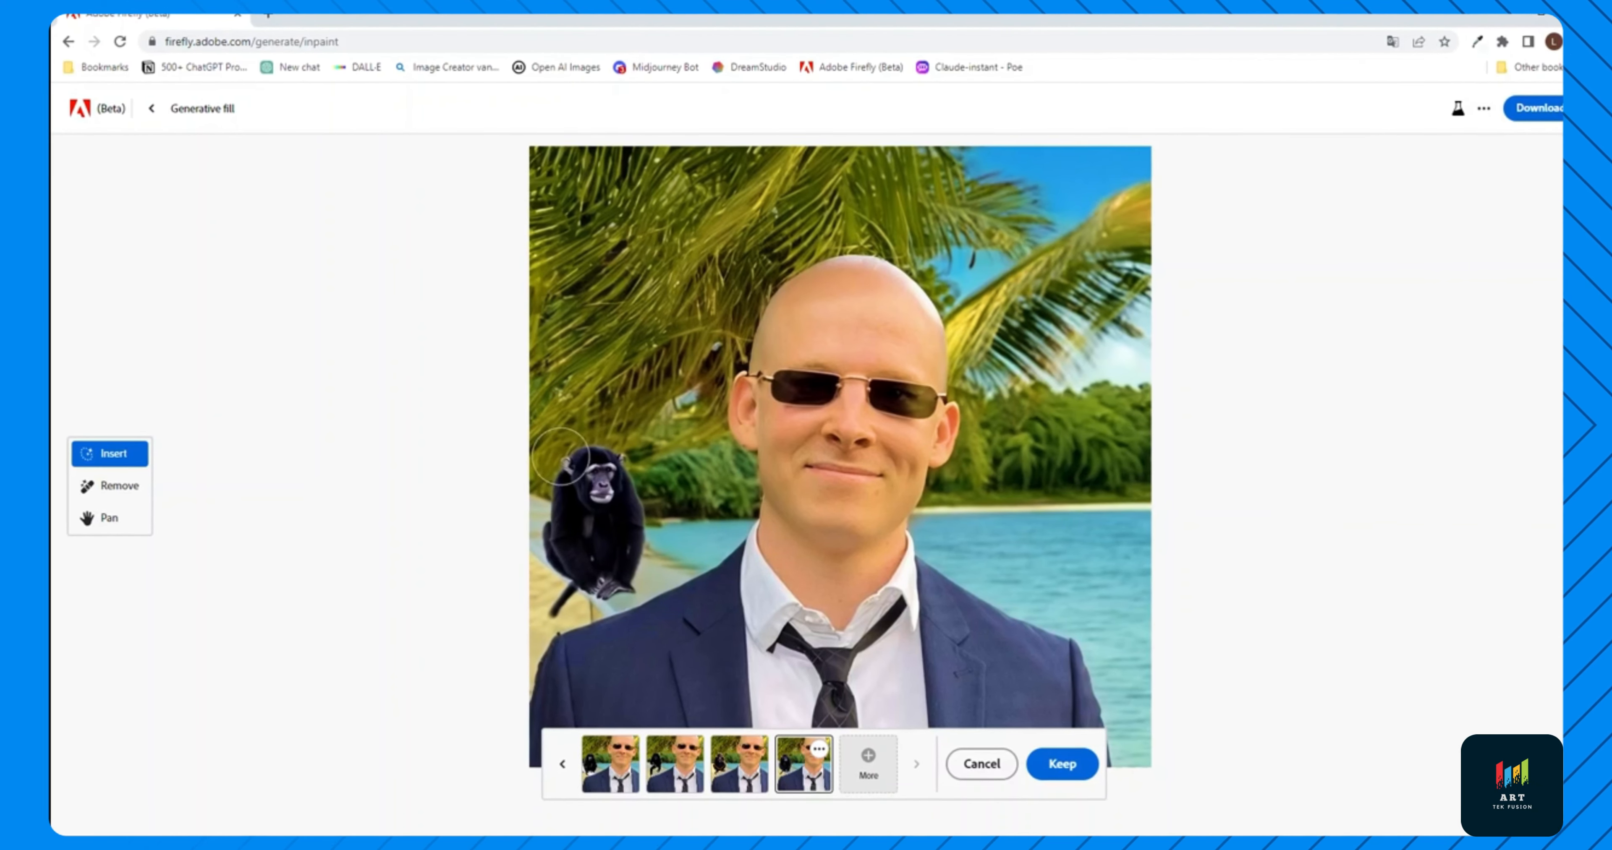
left_click(980, 767)
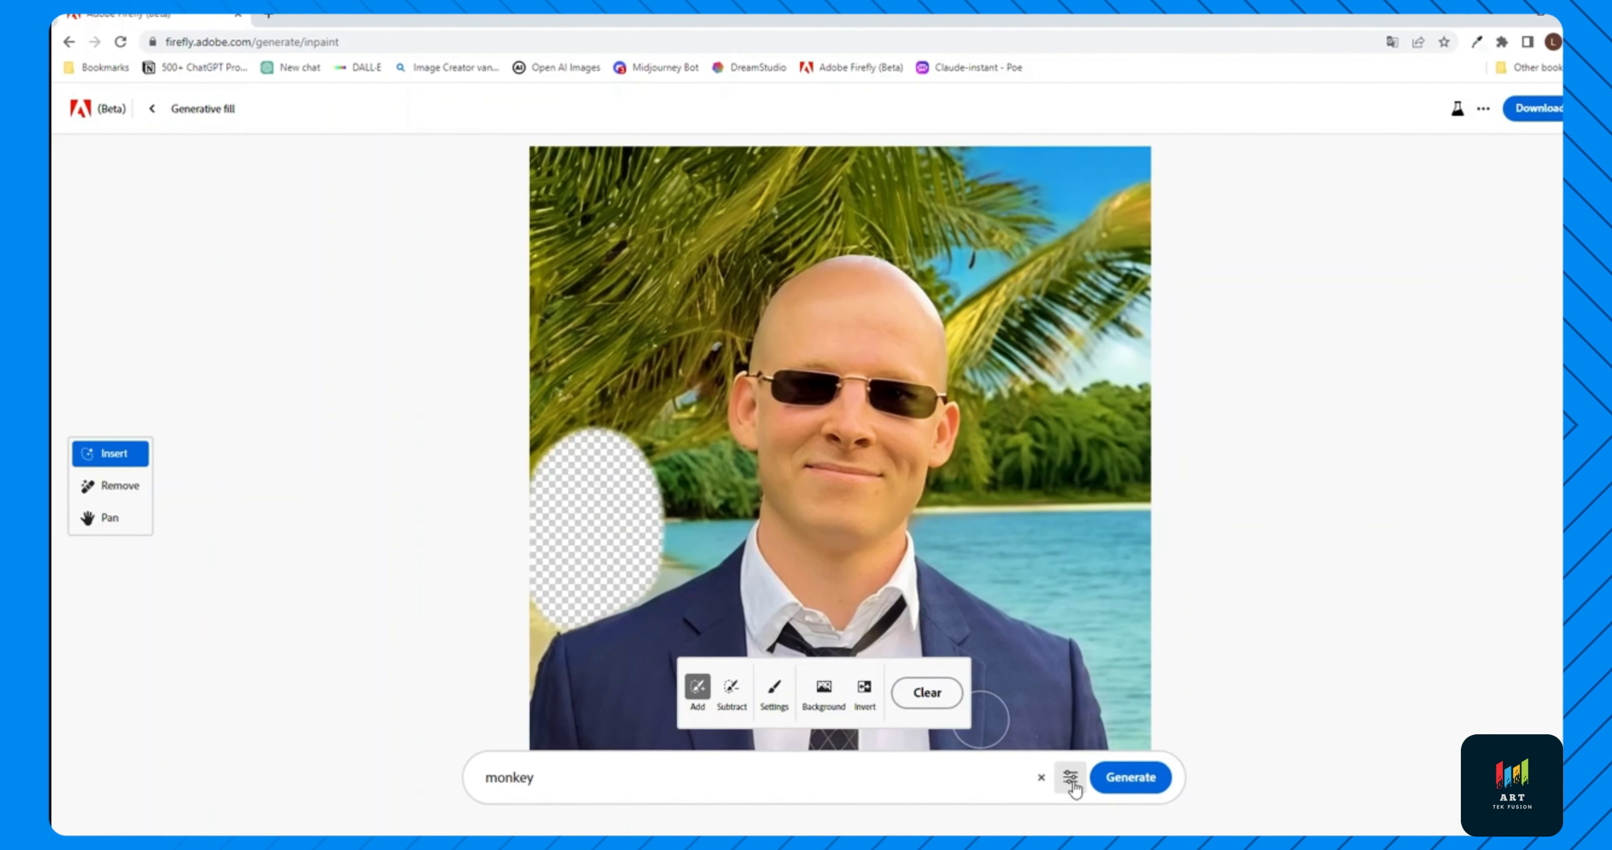
Regenerate the monkey in the oval mask with Guidance strength set close to Original image and keep a variation
left_click(1068, 775)
left_click(1368, 641)
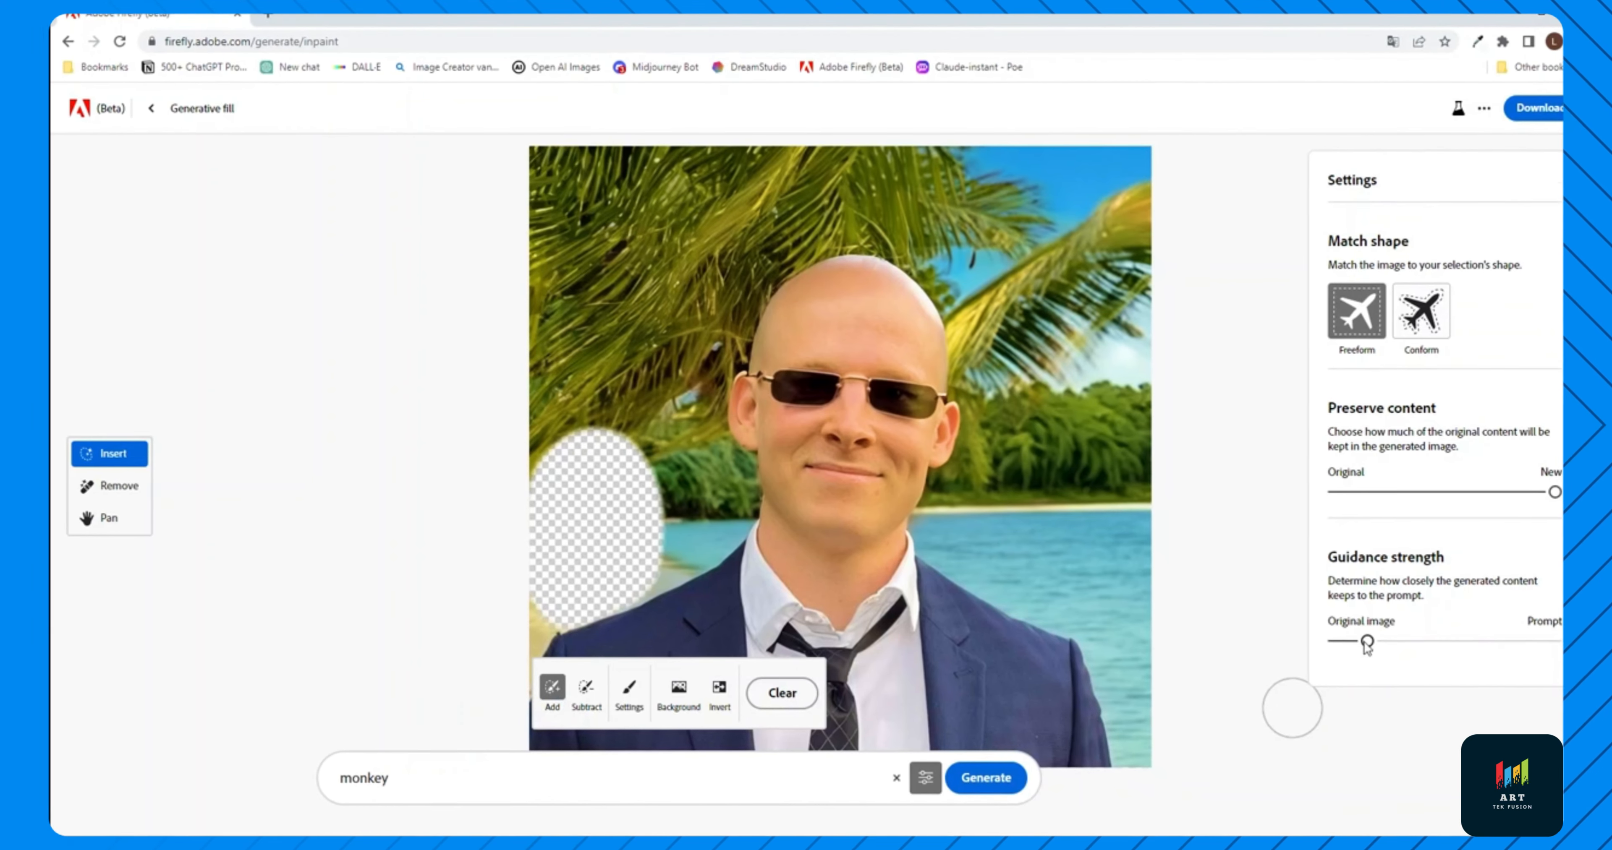
left_click(987, 781)
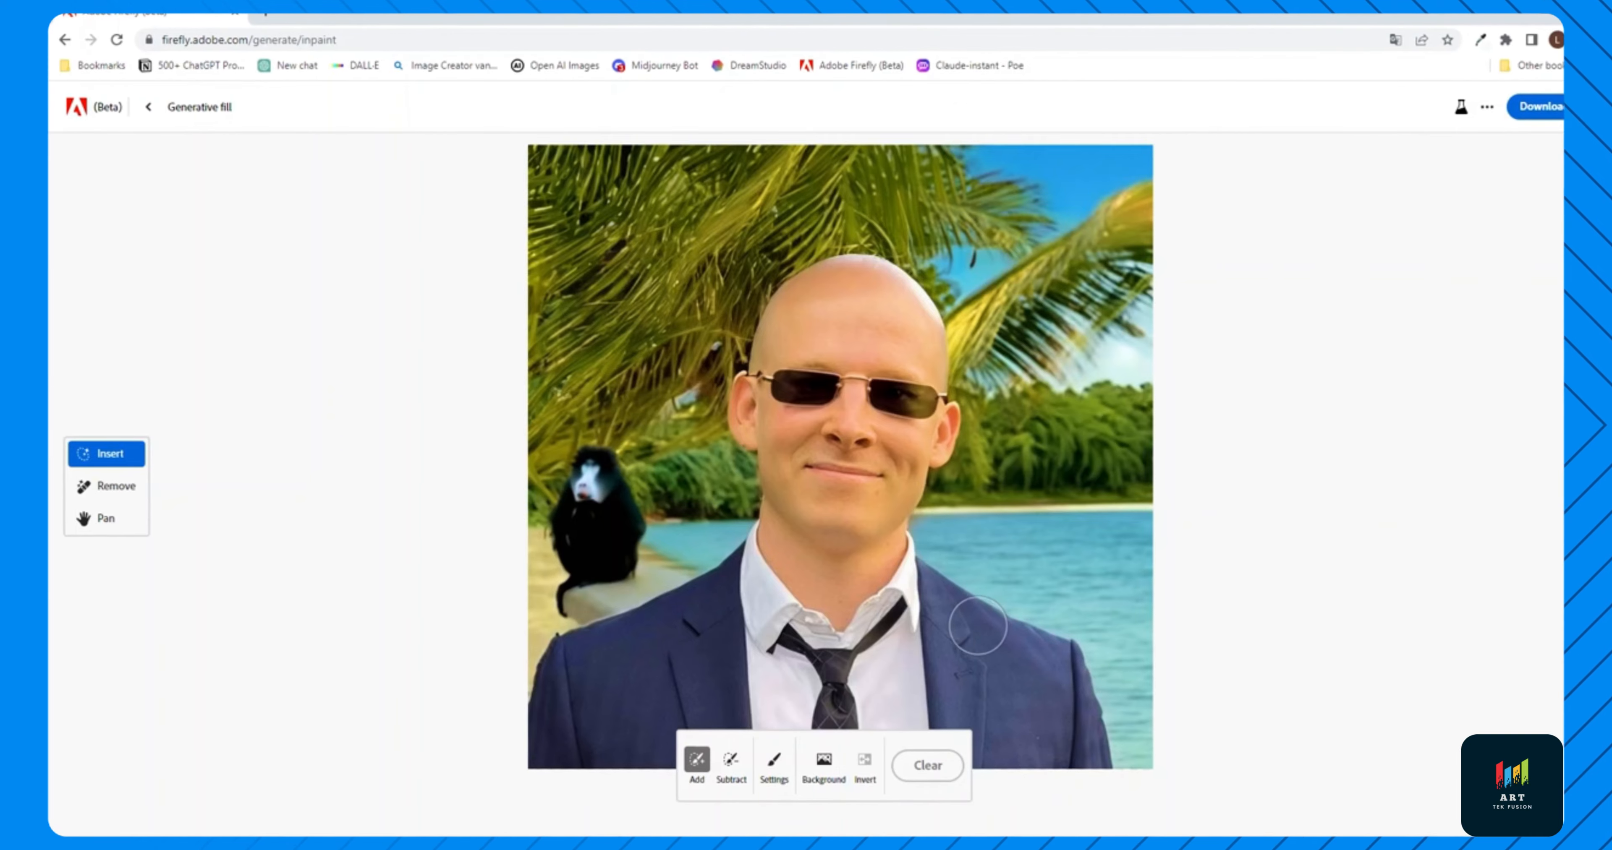
scroll(917, 511, "up", 5)
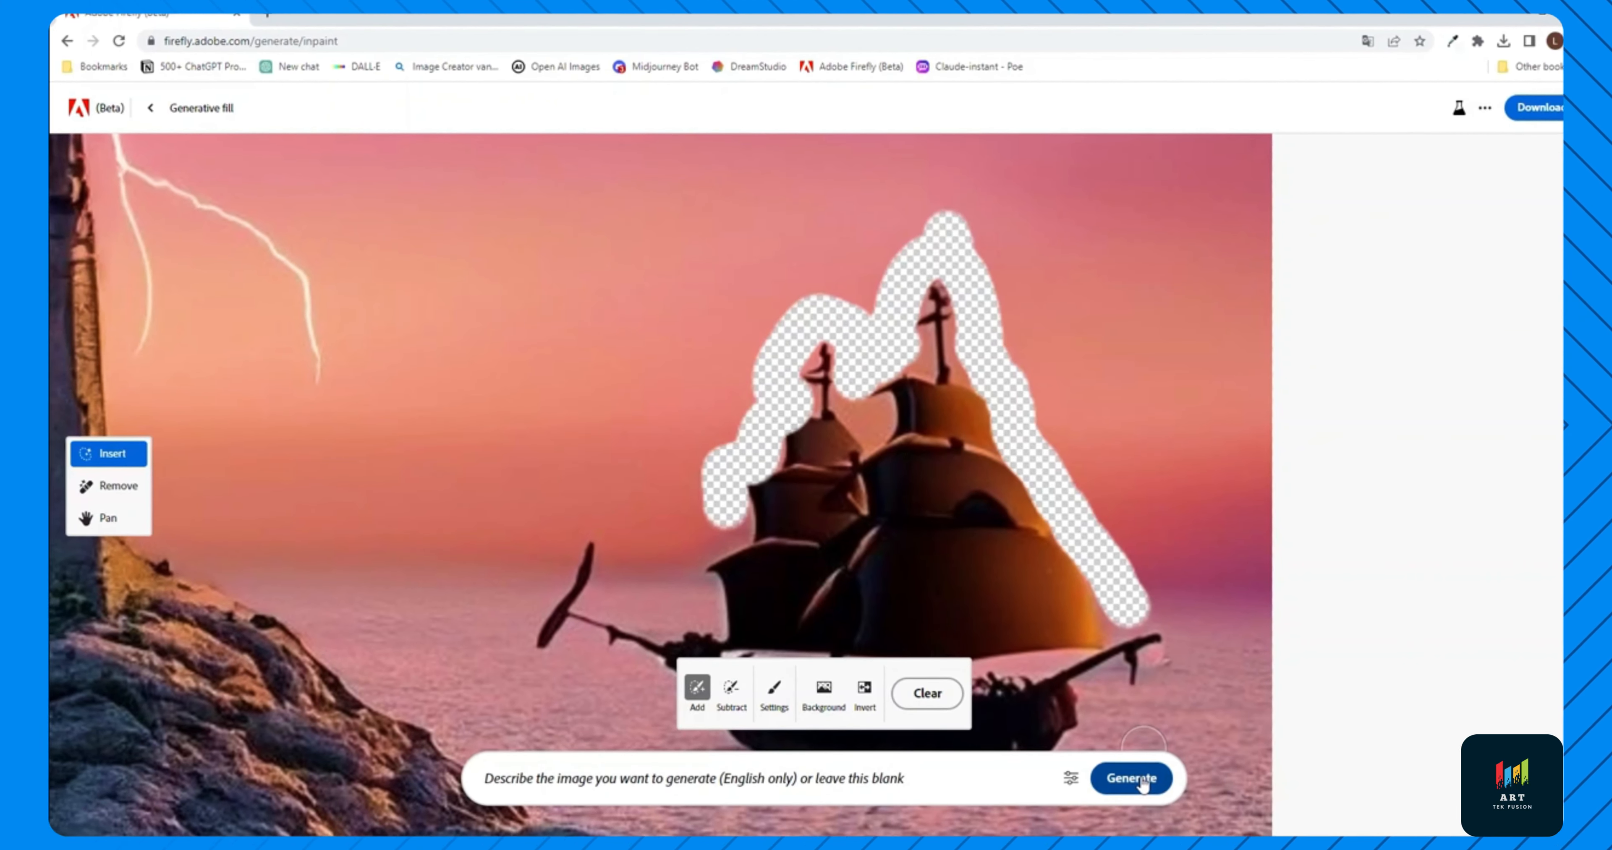
Generate a fill with a blank prompt over the mask tracing the ship's sails in the seascape
left_click(1143, 780)
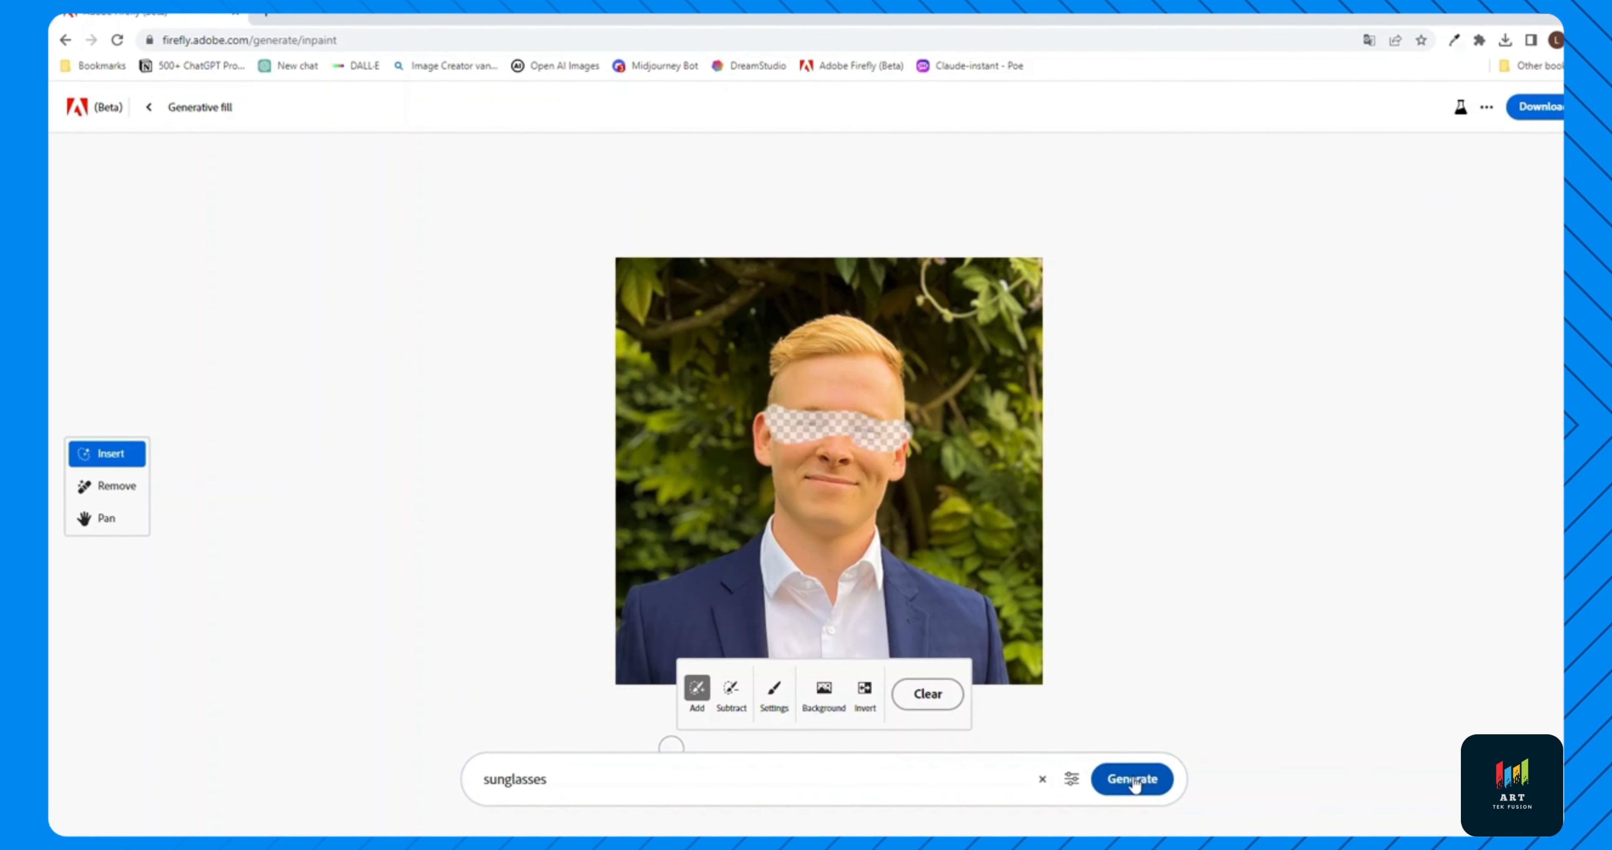
Generate sunglasses over the masked eye area of the man's portrait
left_click(1131, 779)
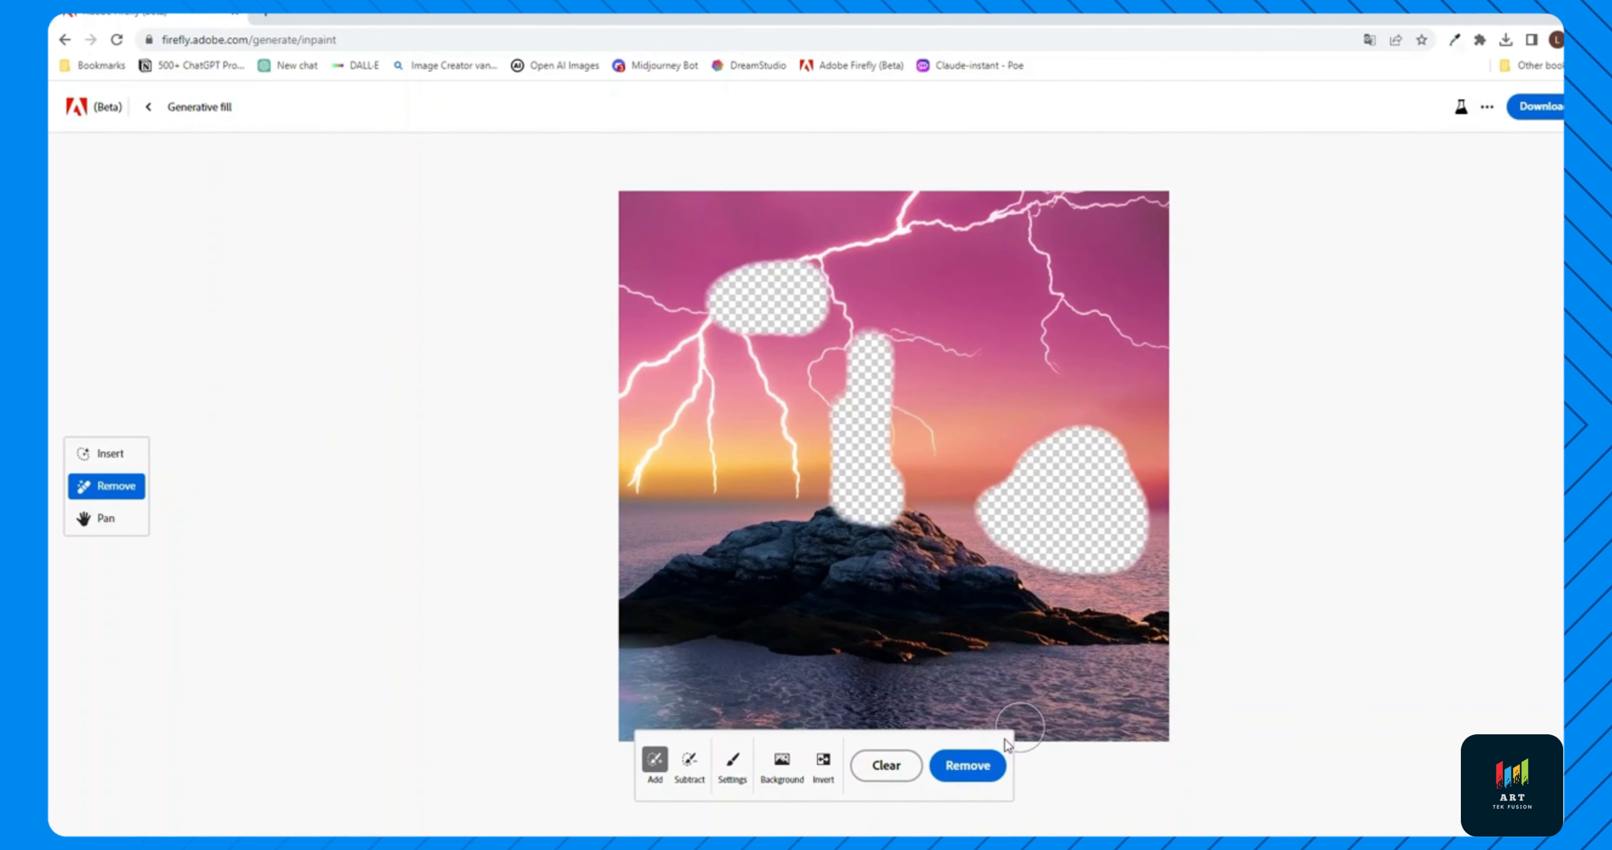
Remove the three masked areas from the seascape with lightning and the rocky island
left_click(996, 759)
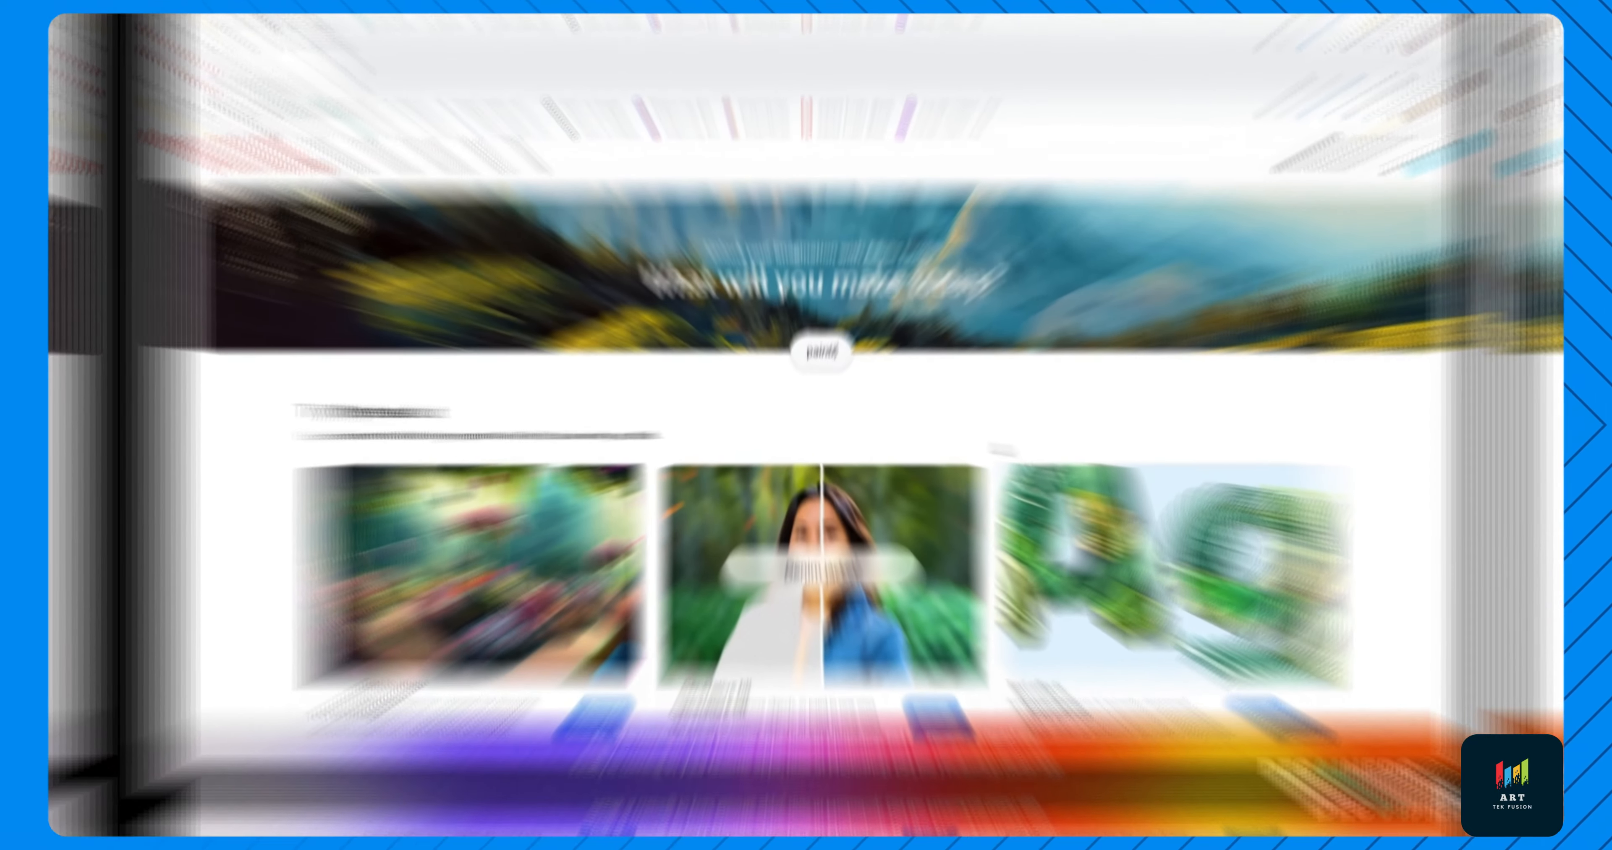
Open Generative fill from the Firefly home page and browse its sample images
scroll(1023, 432, "down", 5)
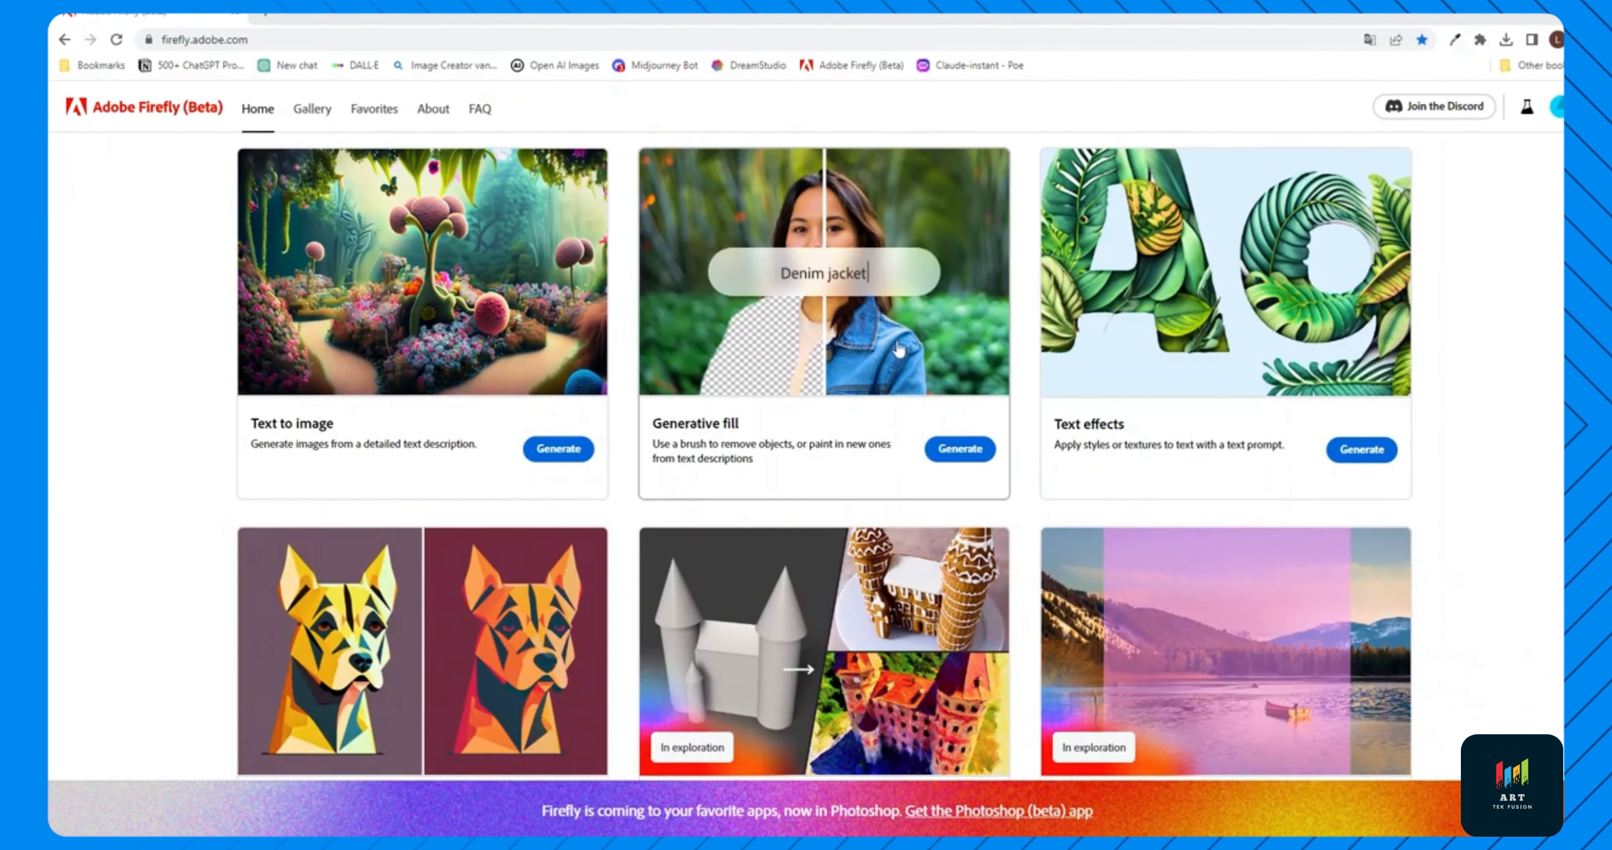
scroll(920, 360, "up", 2)
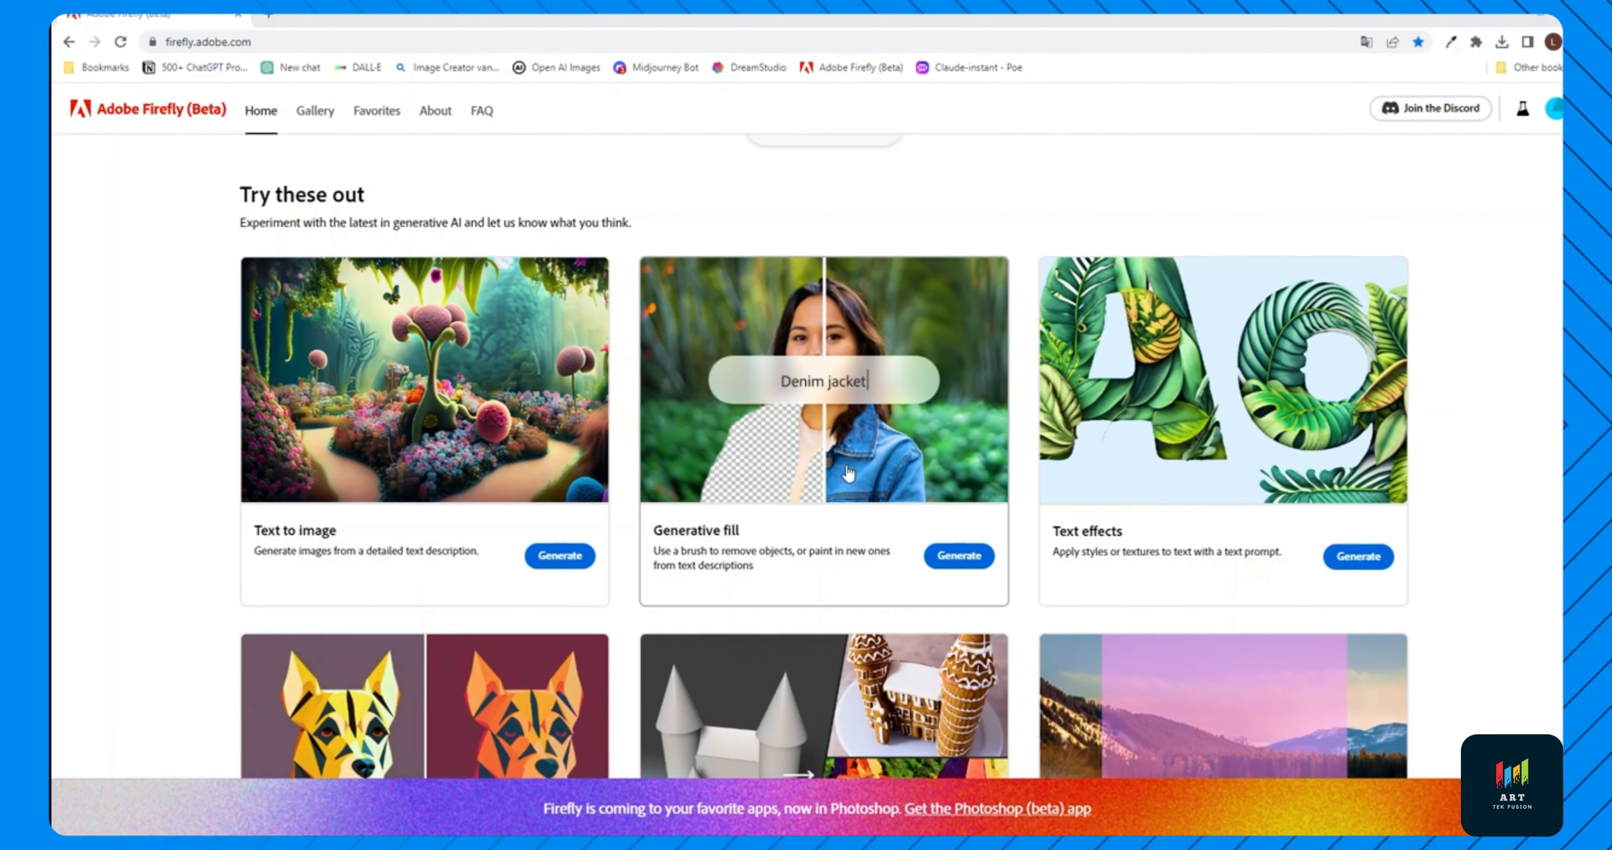
left_click(969, 555)
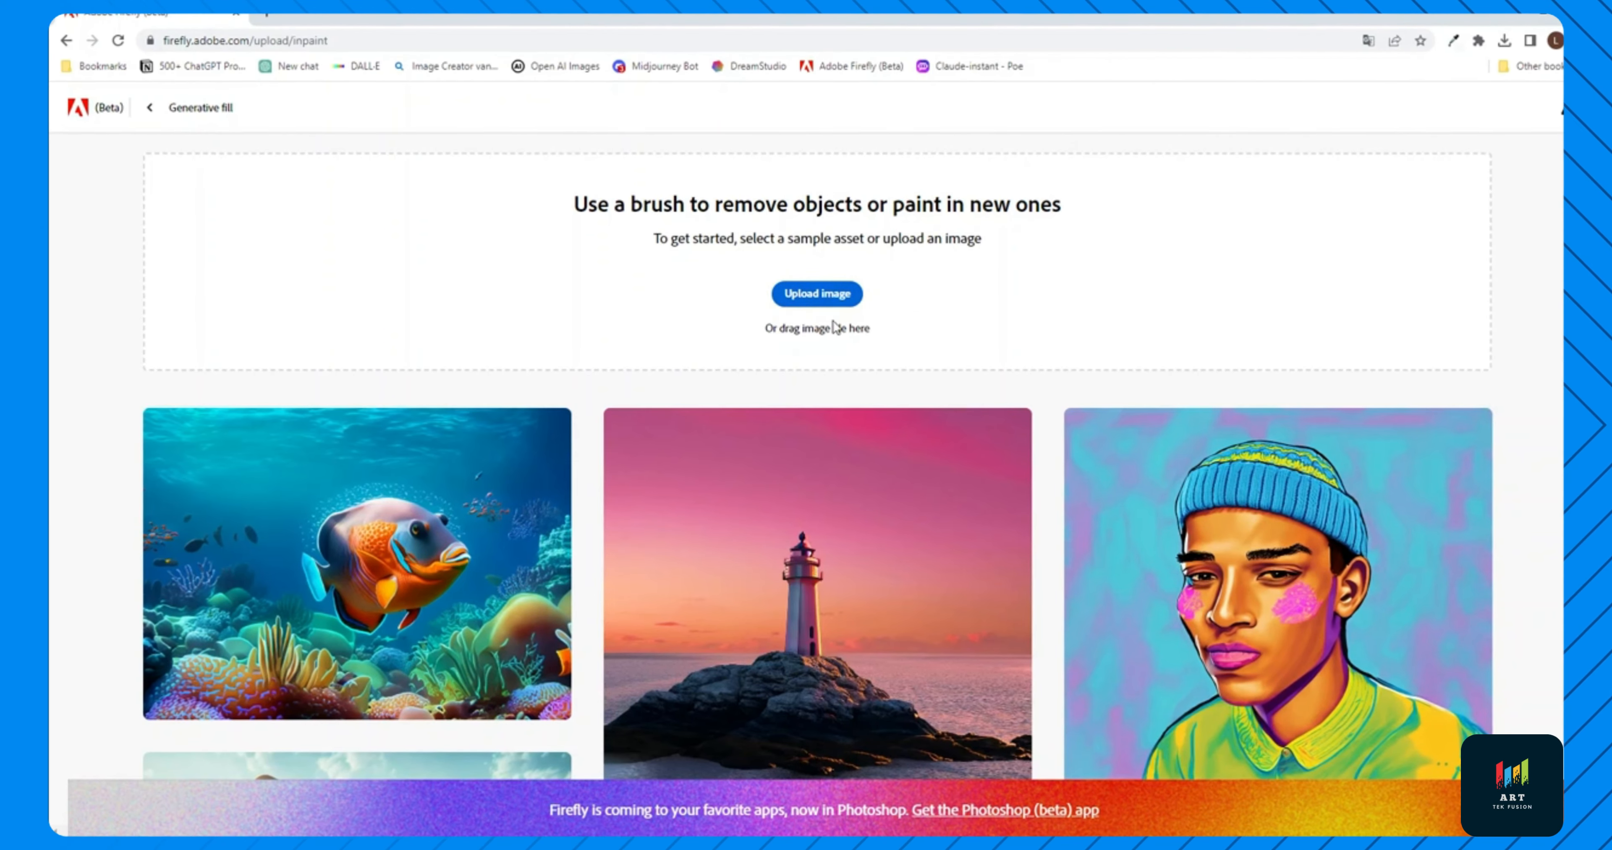
scroll(1044, 319, "down", 4)
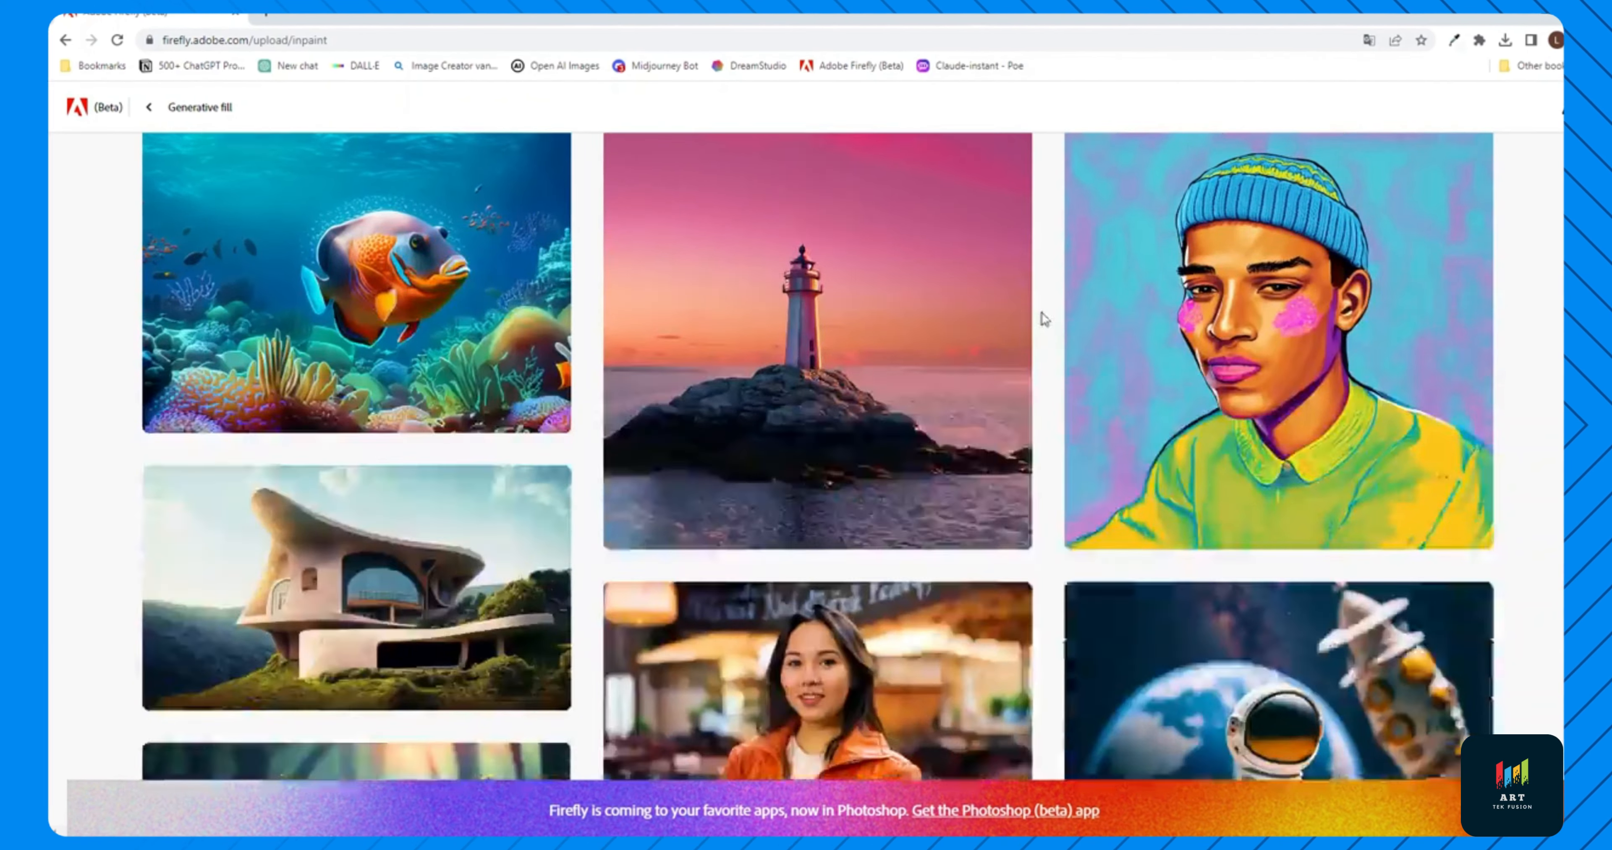
scroll(1041, 319, "down", 3)
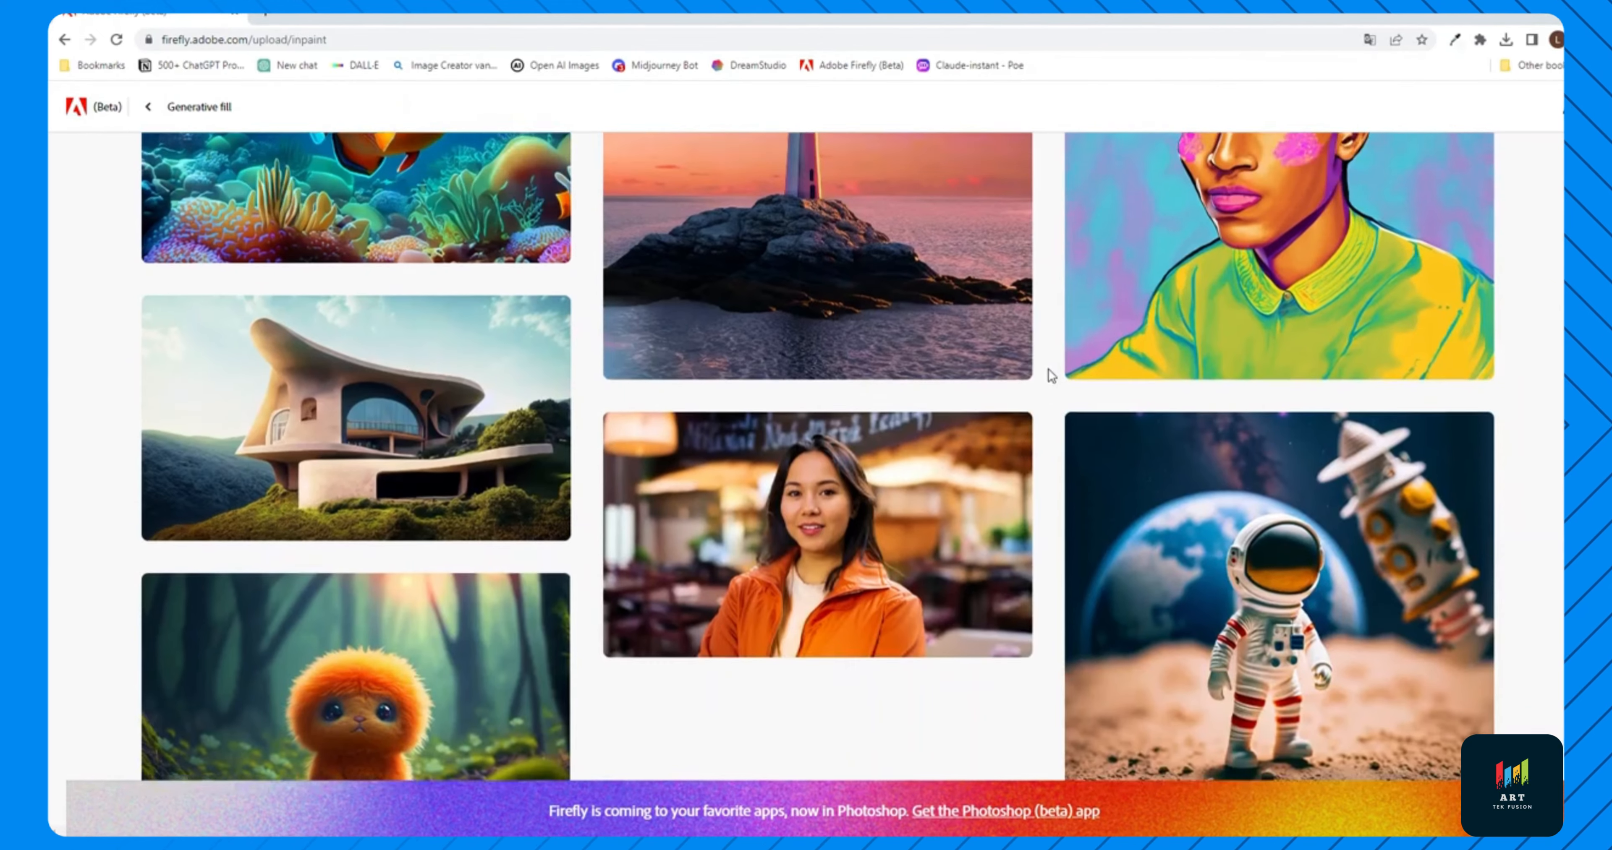
scroll(1047, 371, "up", 6)
scroll(1038, 369, "down", 3)
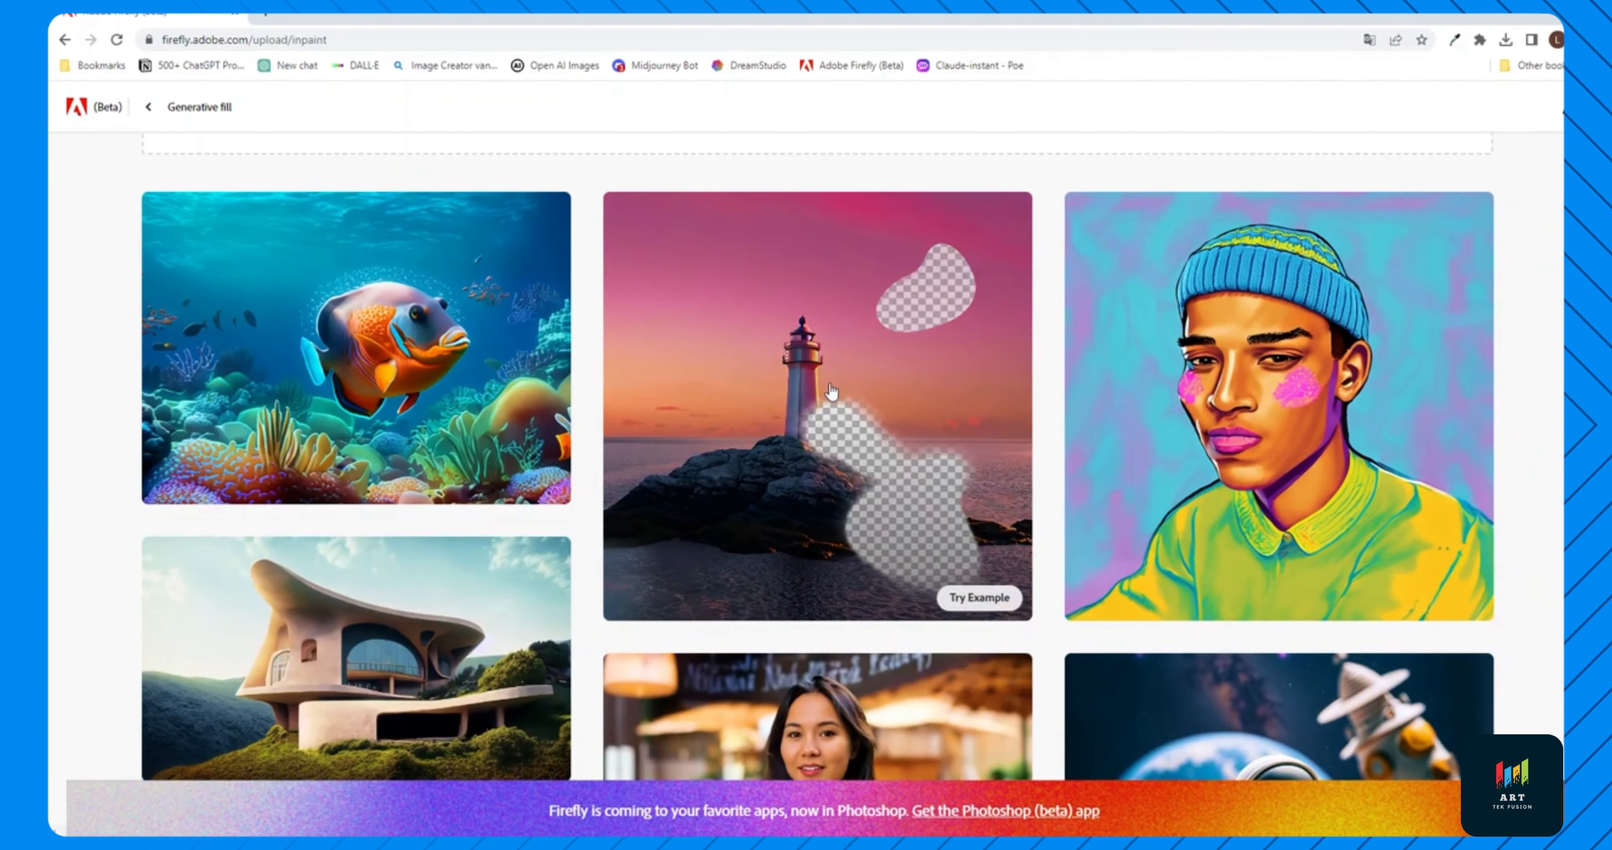
Open the lighthouse sample image and inspect its tower, rocks and horizon up close with the Pan tool
left_click(831, 394)
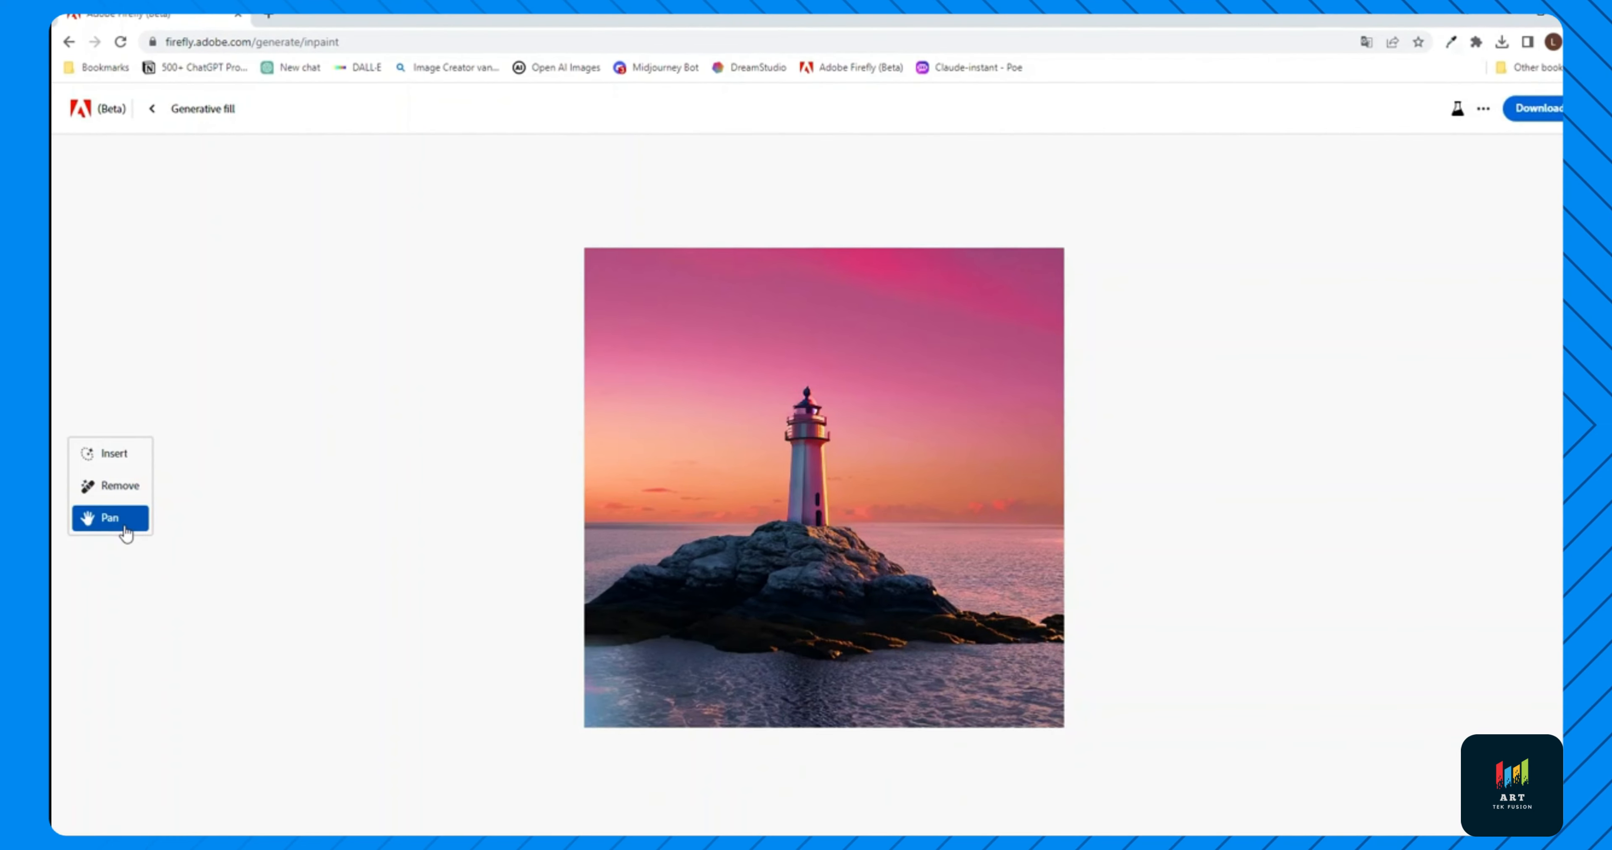
left_click_drag(788, 487, 845, 345)
scroll(845, 345, "up", 1)
scroll(734, 292, "up", 3)
scroll(725, 299, "up", 5)
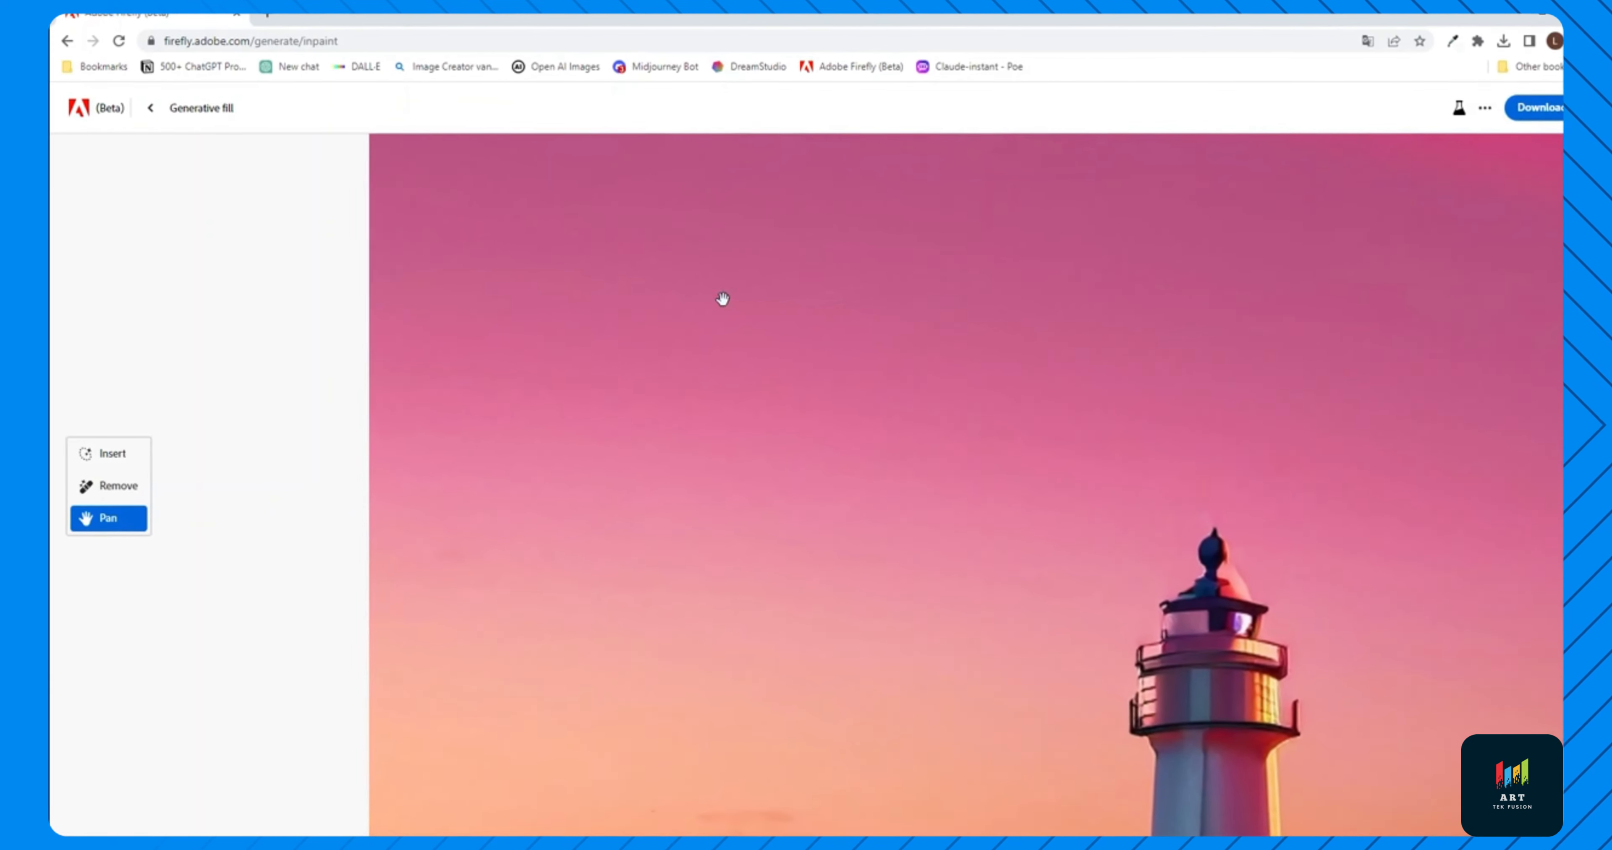
left_click_drag(966, 485, 563, 182)
left_click_drag(1220, 644, 889, 345)
mouse_move(1053, 474)
left_mouse_down()
mouse_move(1037, 306)
mouse_move(1054, 258)
left_mouse_up()
scroll(754, 533, "down", 4)
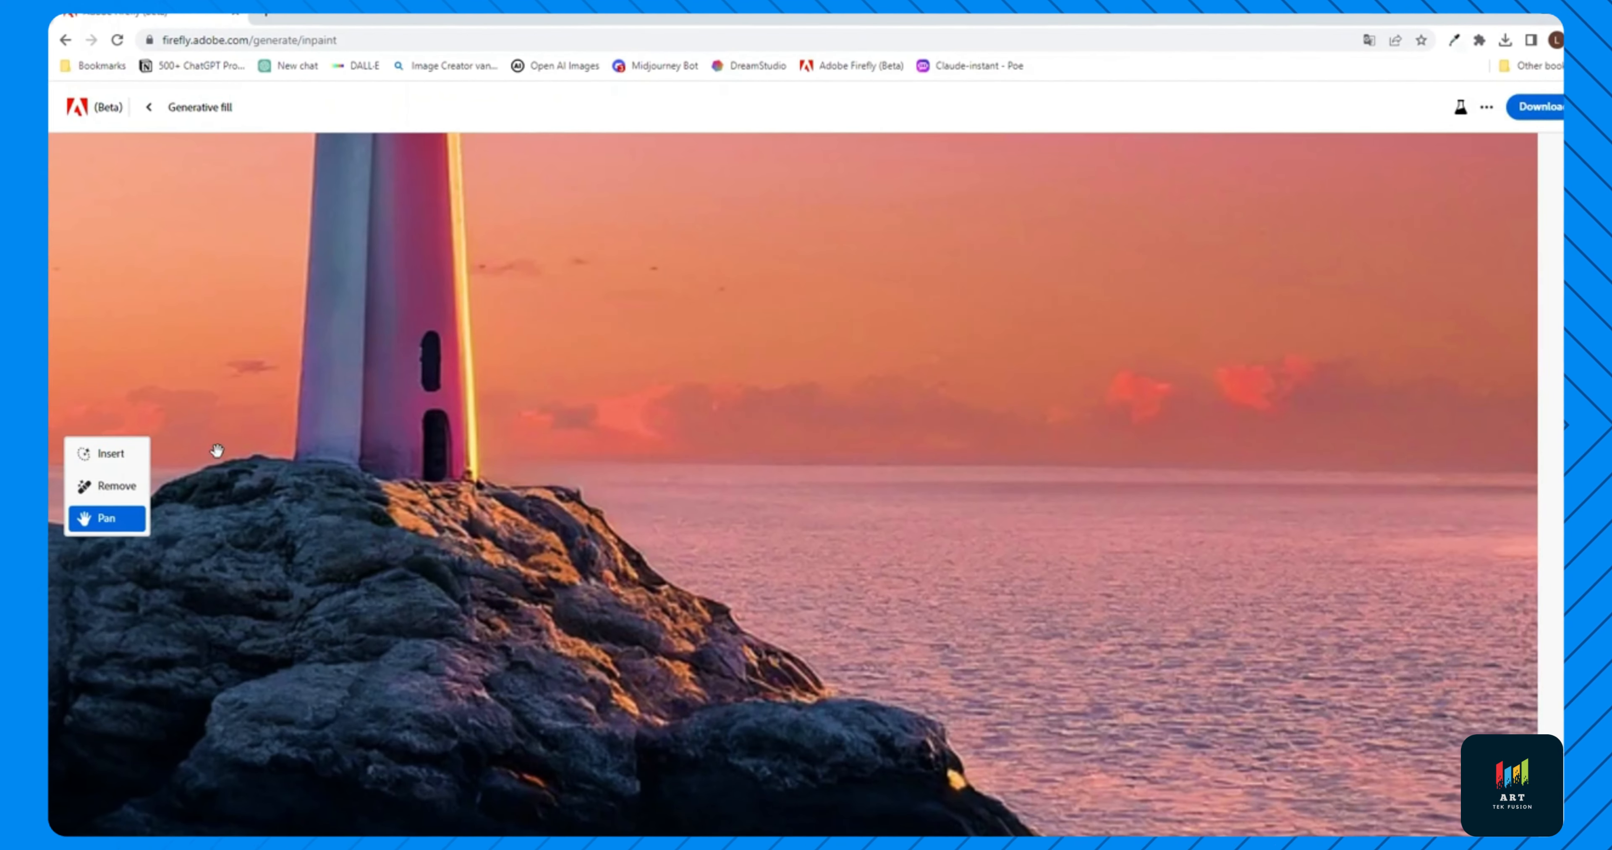
Brush a rounded Insert mask onto the sky above and to the left of the lighthouse
left_click(113, 455)
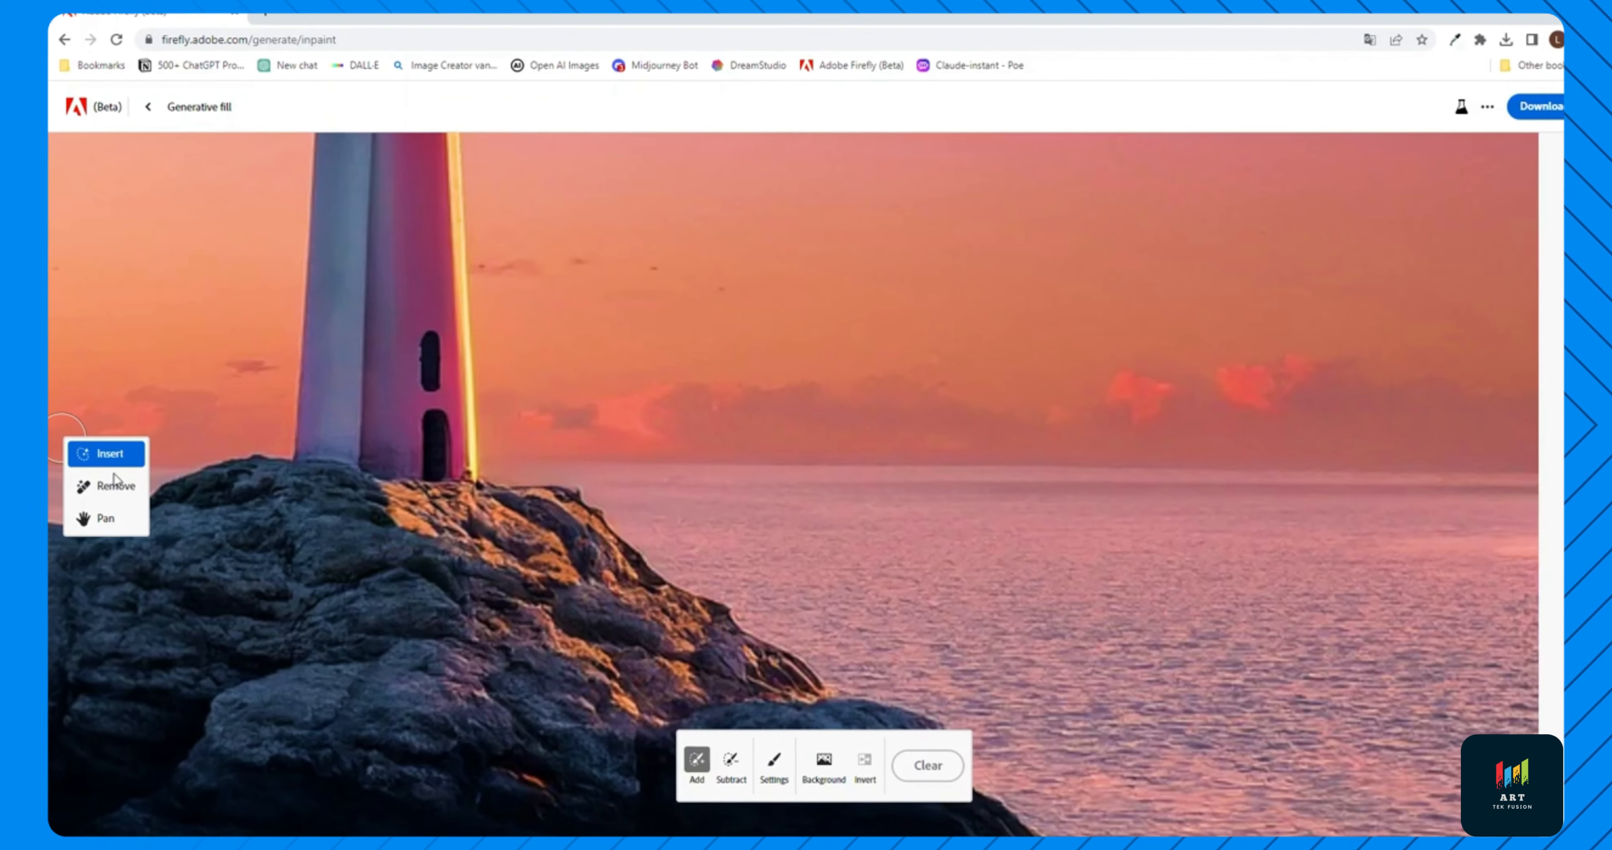
key("space")
left_click_drag(1127, 397, 1190, 368)
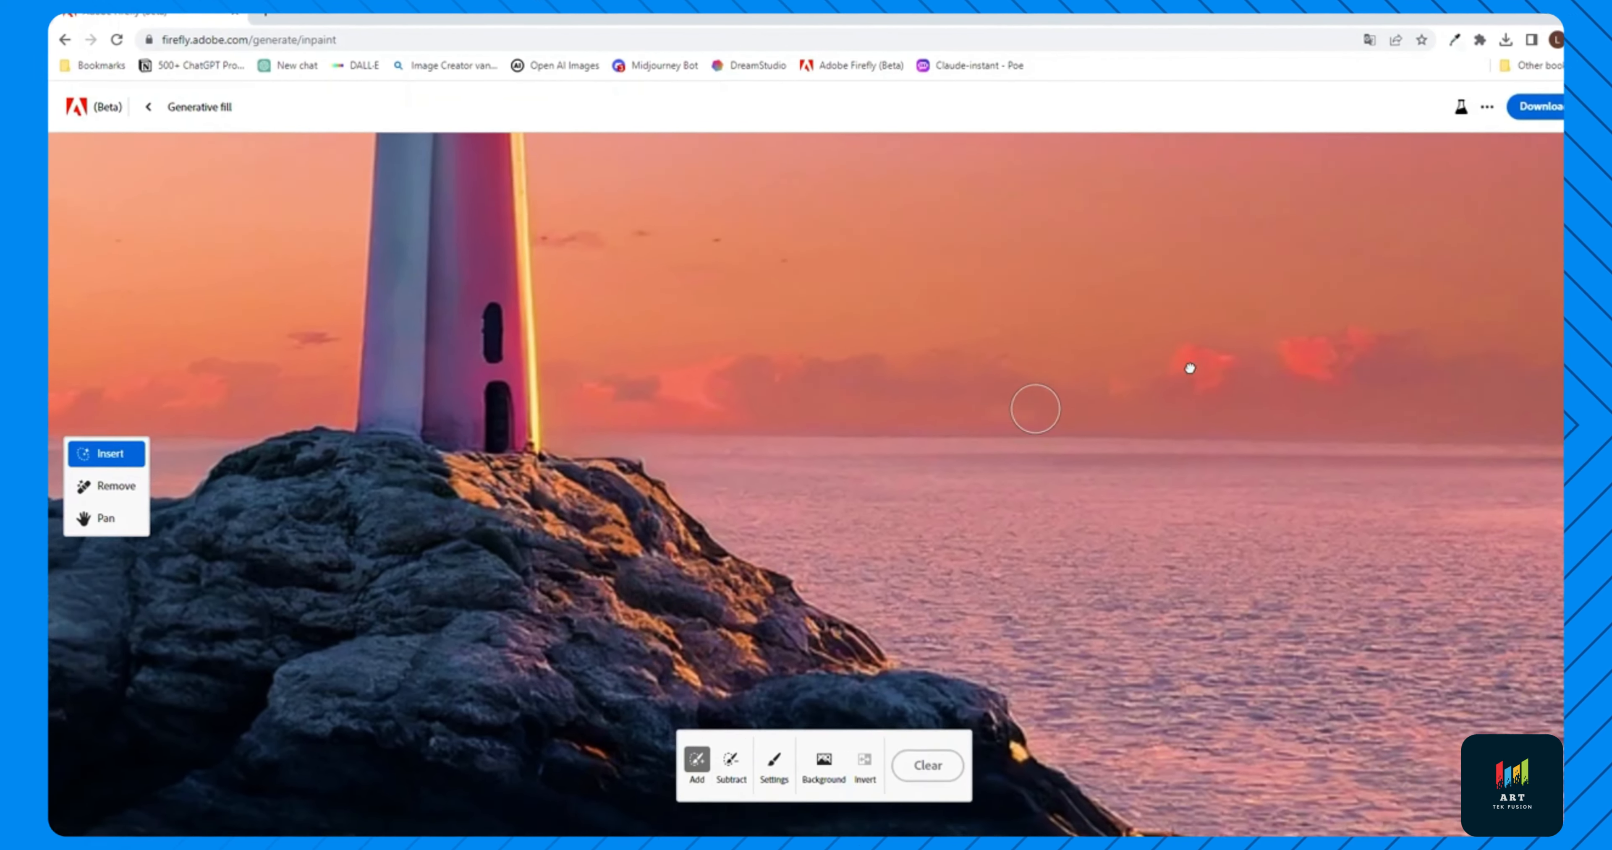
scroll(1189, 368, "down", 5)
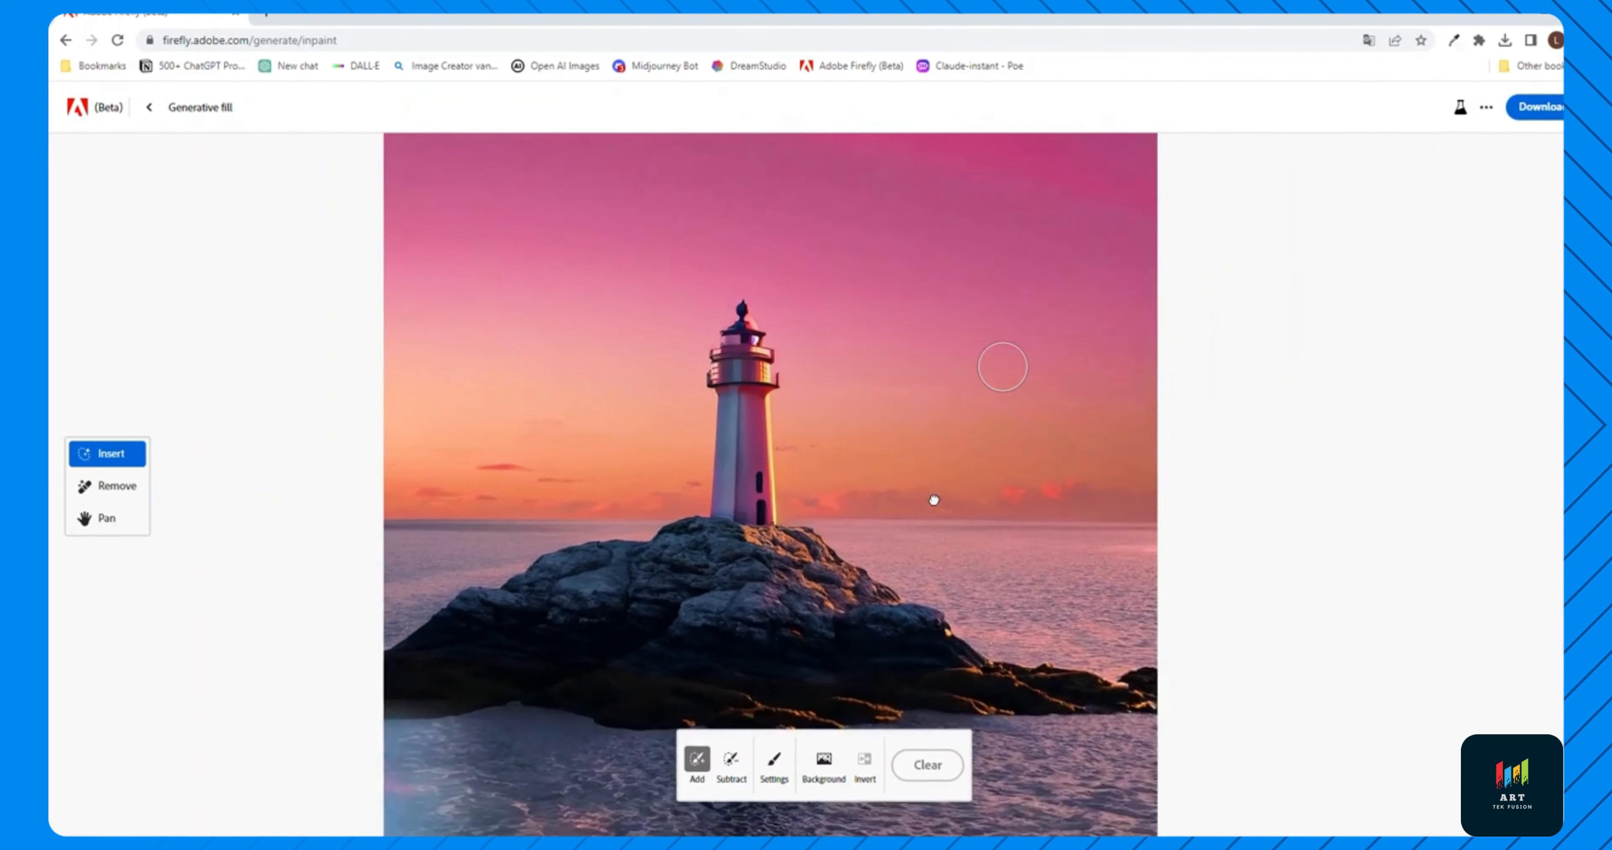
mouse_move(935, 501)
left_mouse_down()
mouse_move(889, 478)
mouse_move(879, 443)
left_mouse_up()
scroll(681, 433, "up", 1)
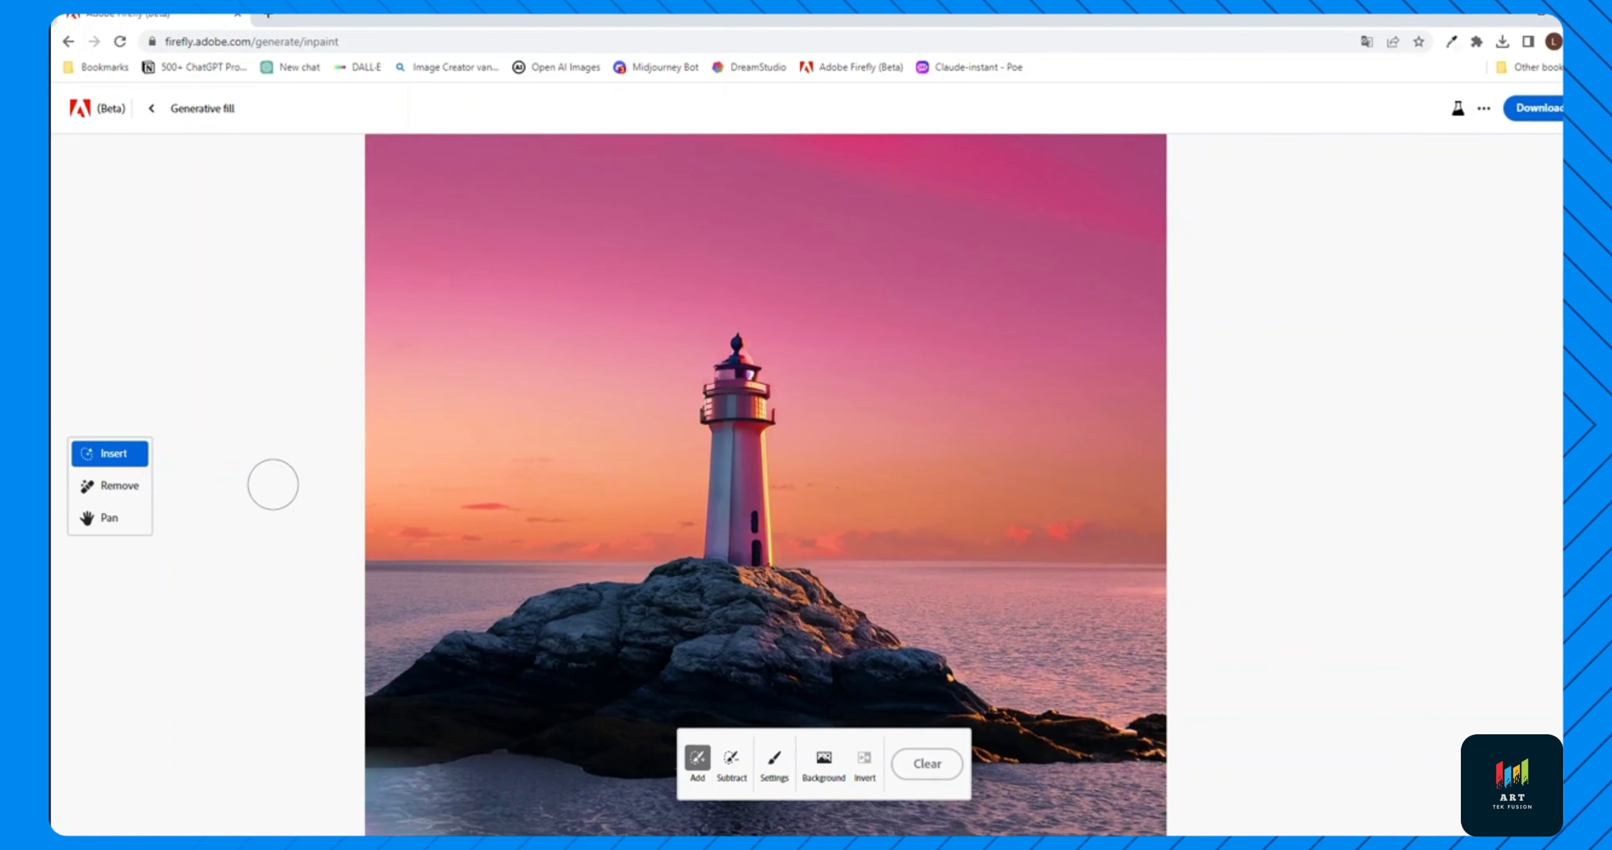
mouse_move(603, 226)
left_mouse_down()
mouse_move(539, 213)
mouse_move(557, 231)
left_mouse_up()
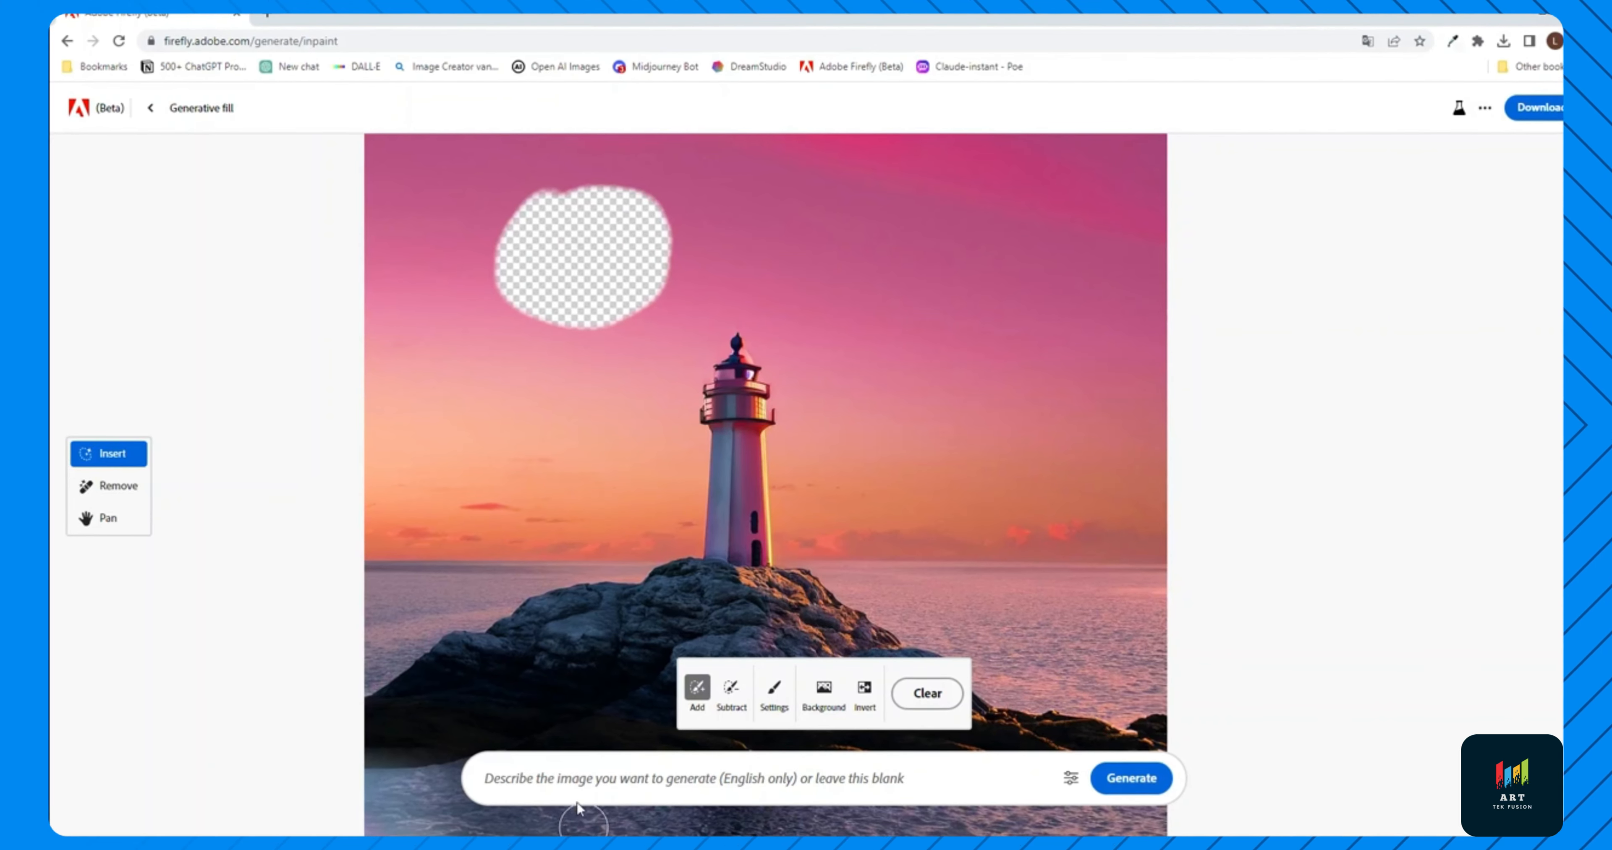
Generate a space ship in the masked patch of sky
left_click(538, 776)
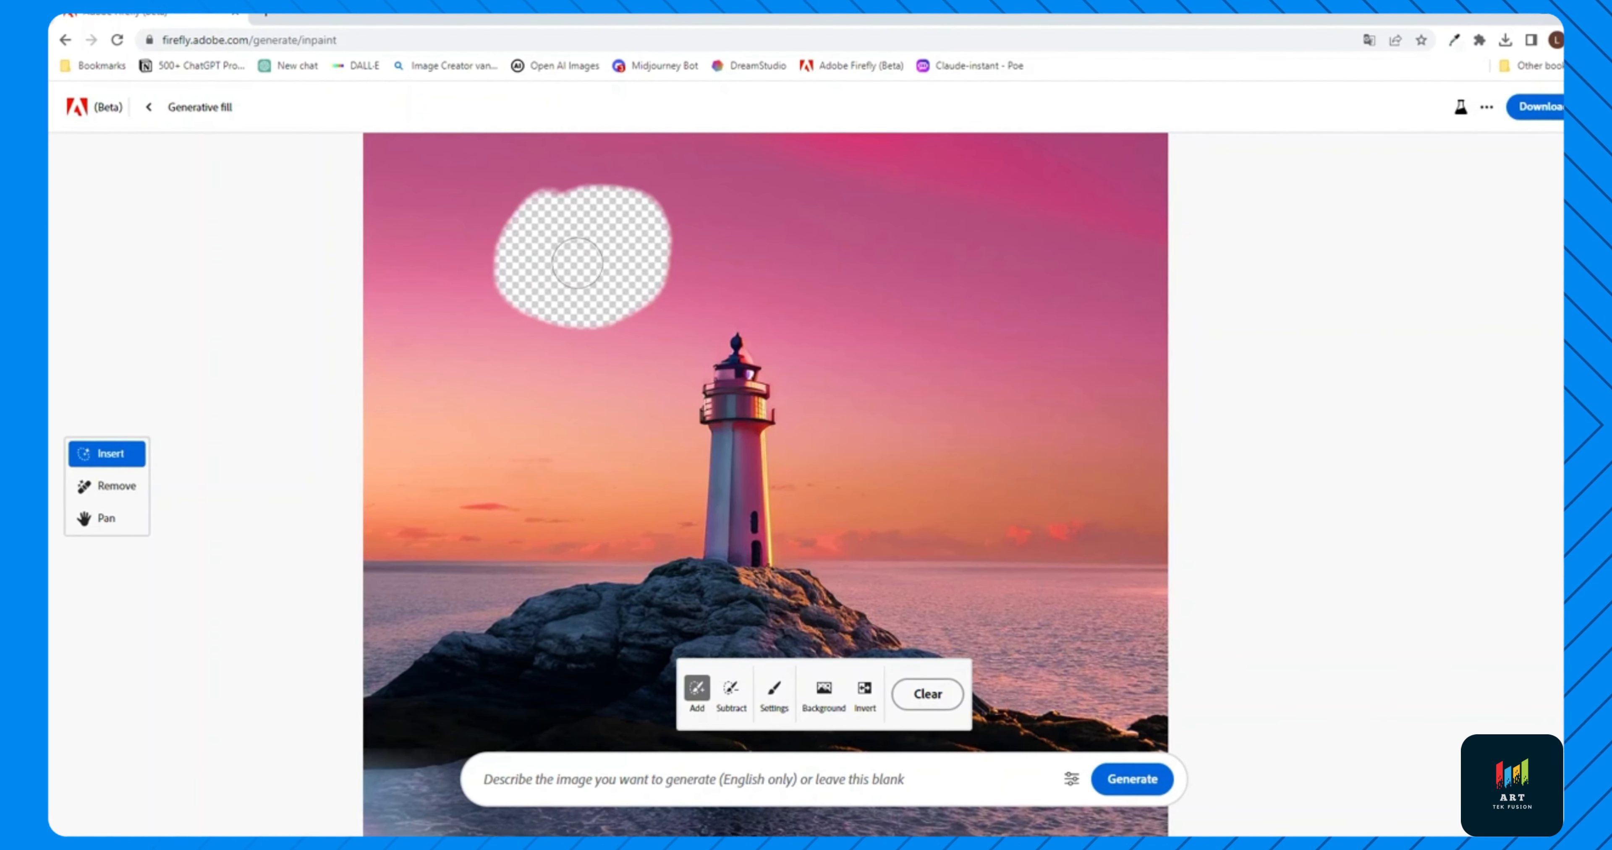
left_click(584, 774)
type("space sh")
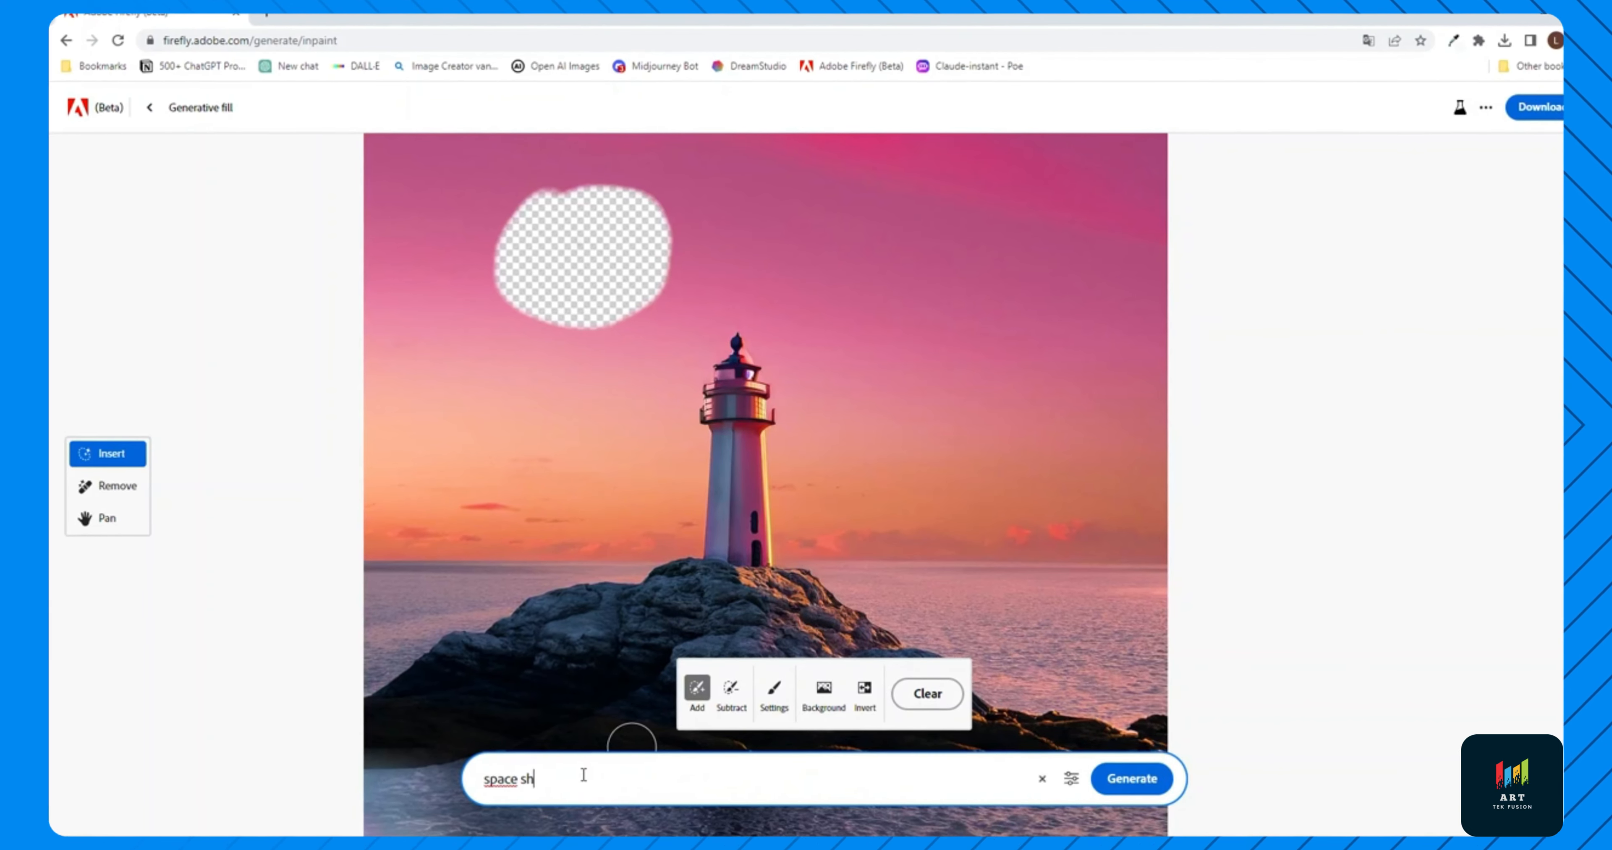
key("Return")
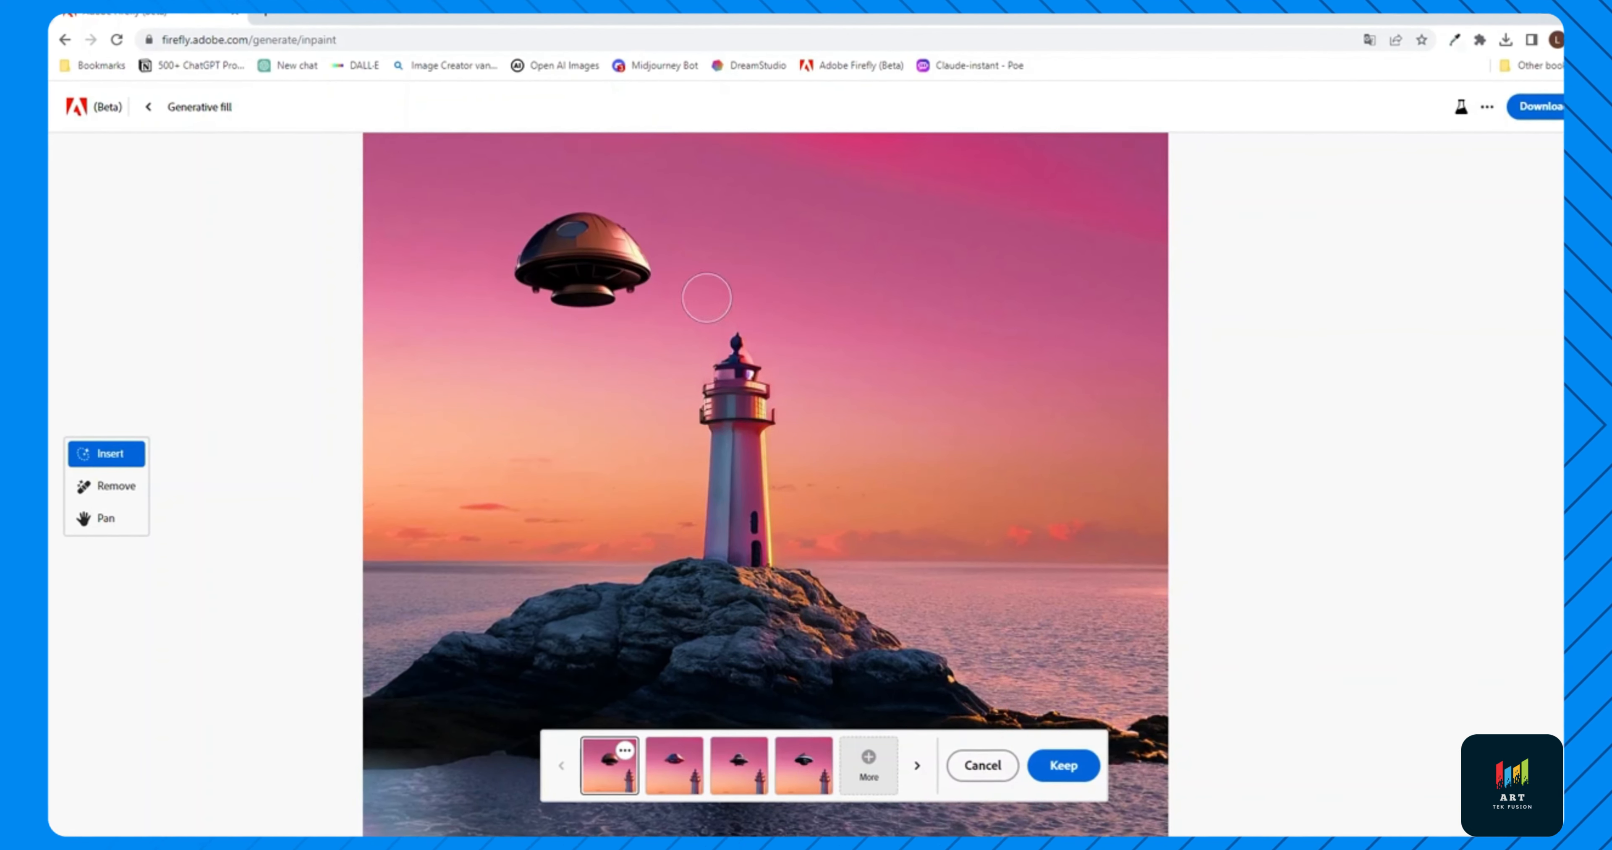
Compare the generated space ship variations and keep the second one
left_click(688, 764)
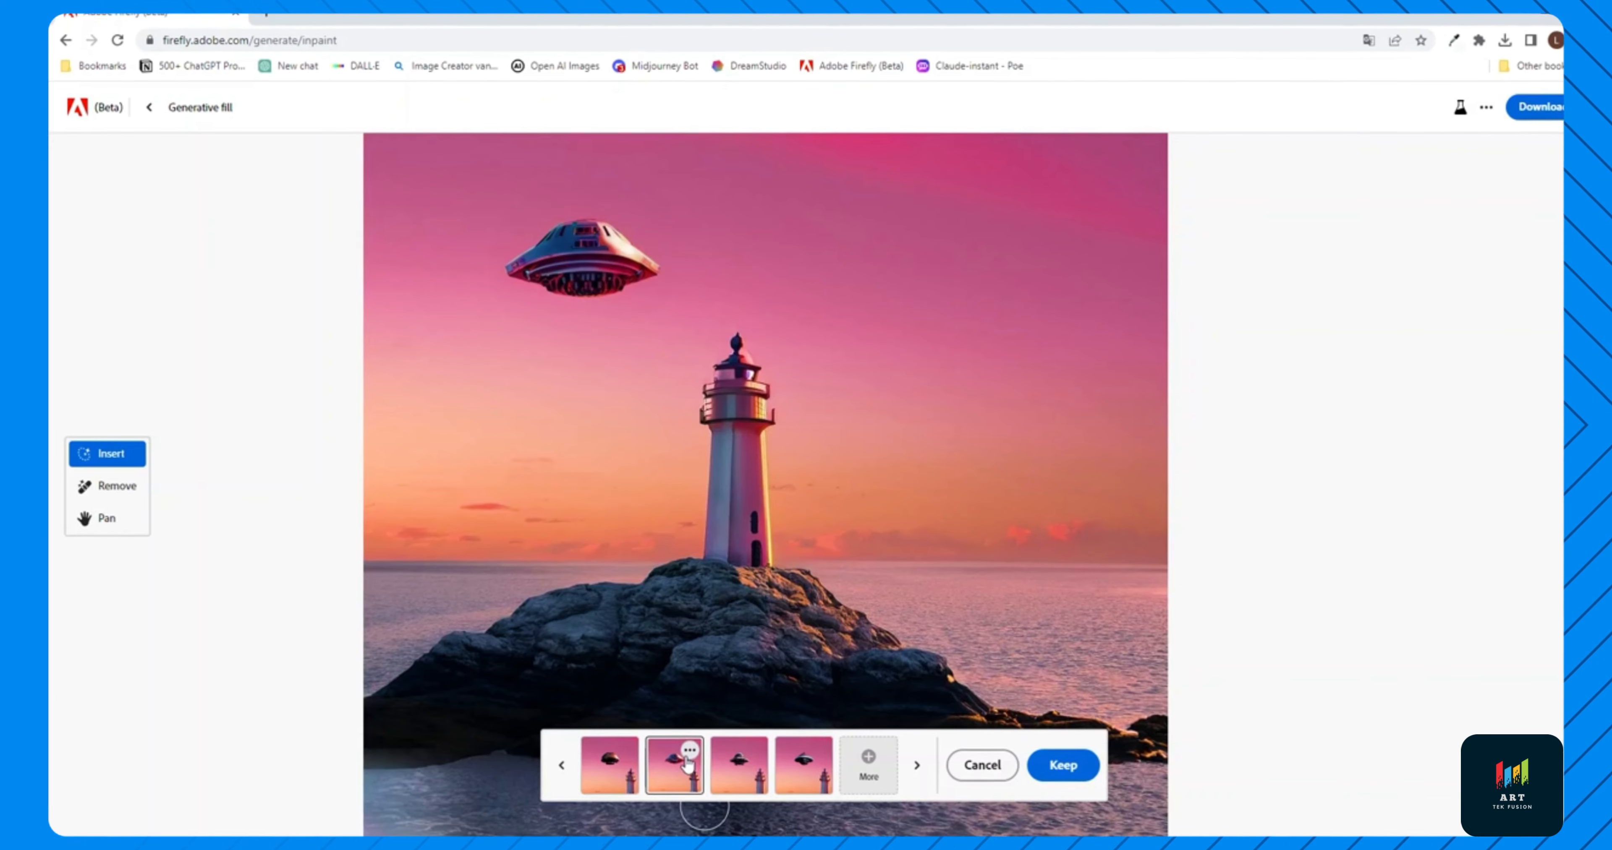
left_click(759, 766)
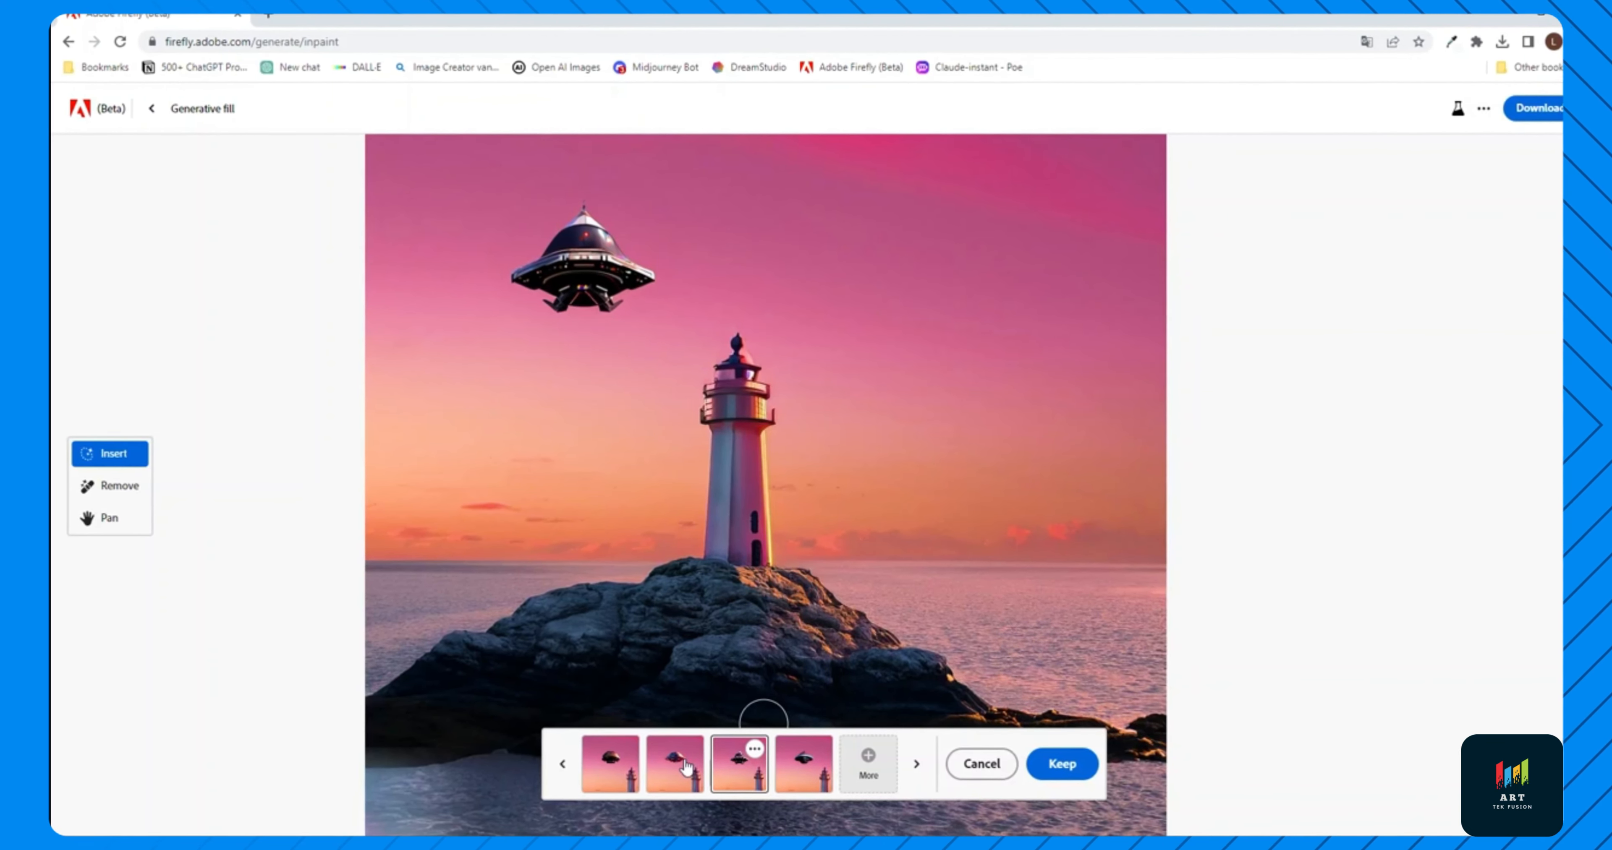
left_click(685, 763)
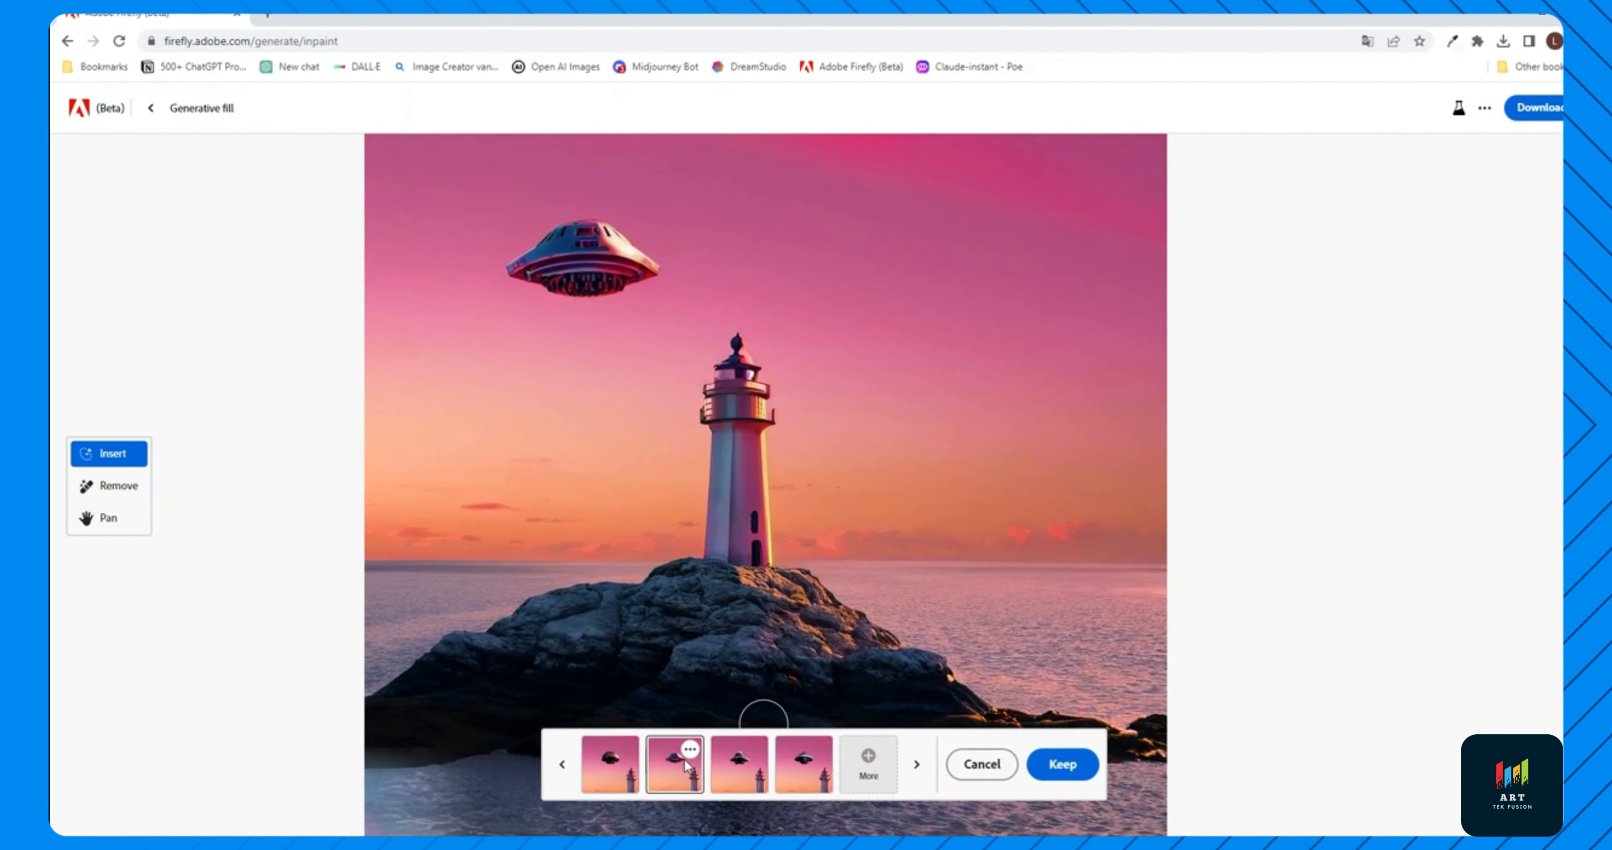
scroll(582, 243, "up", 8)
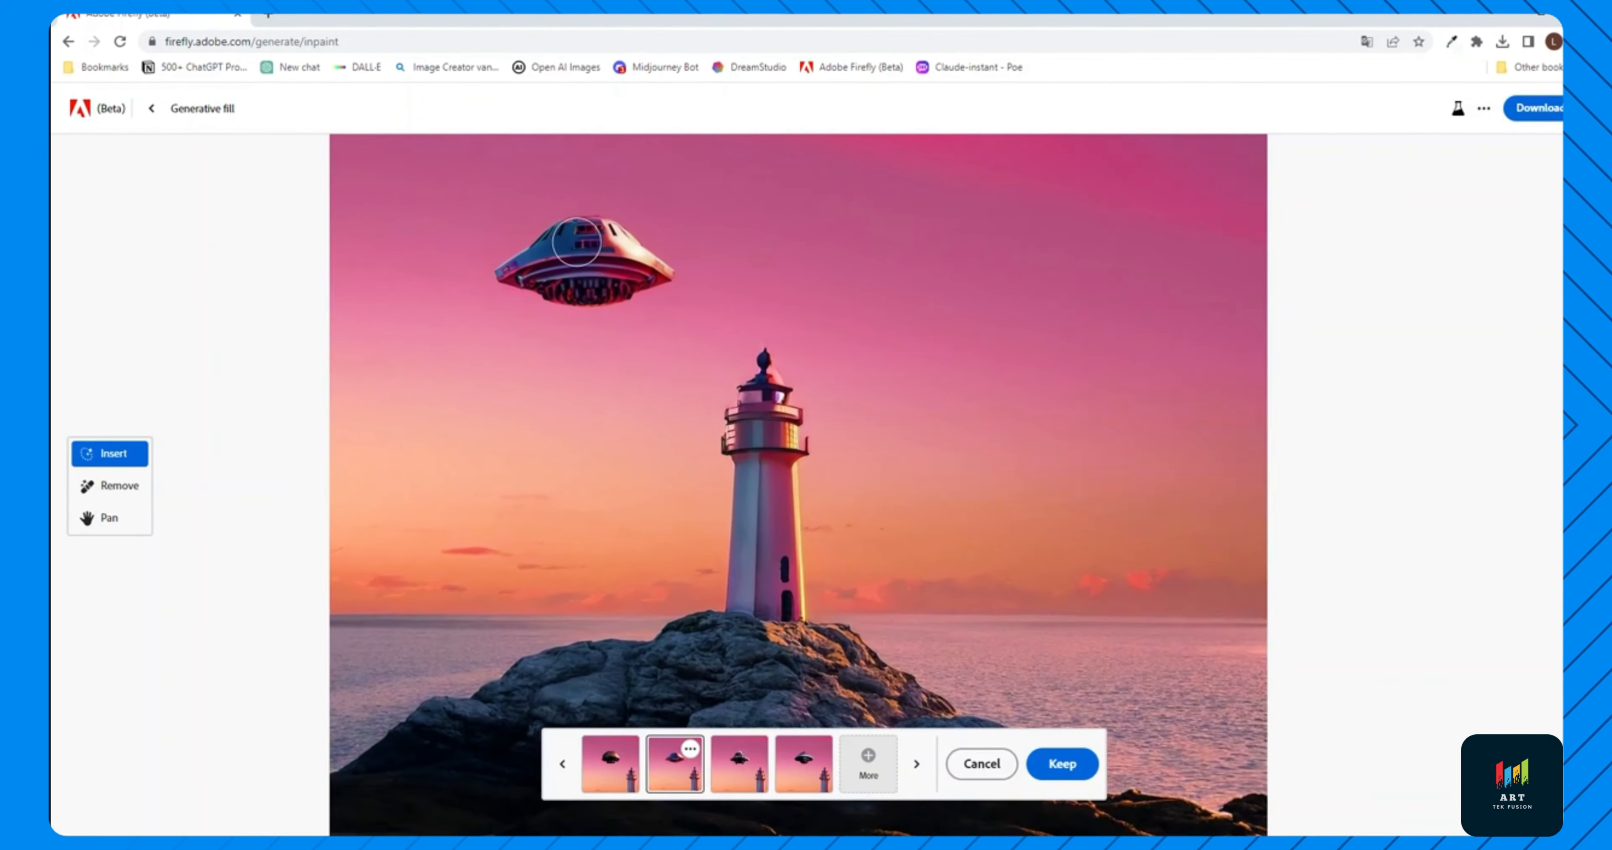
scroll(731, 382, "down", 1)
scroll(730, 382, "down", 1)
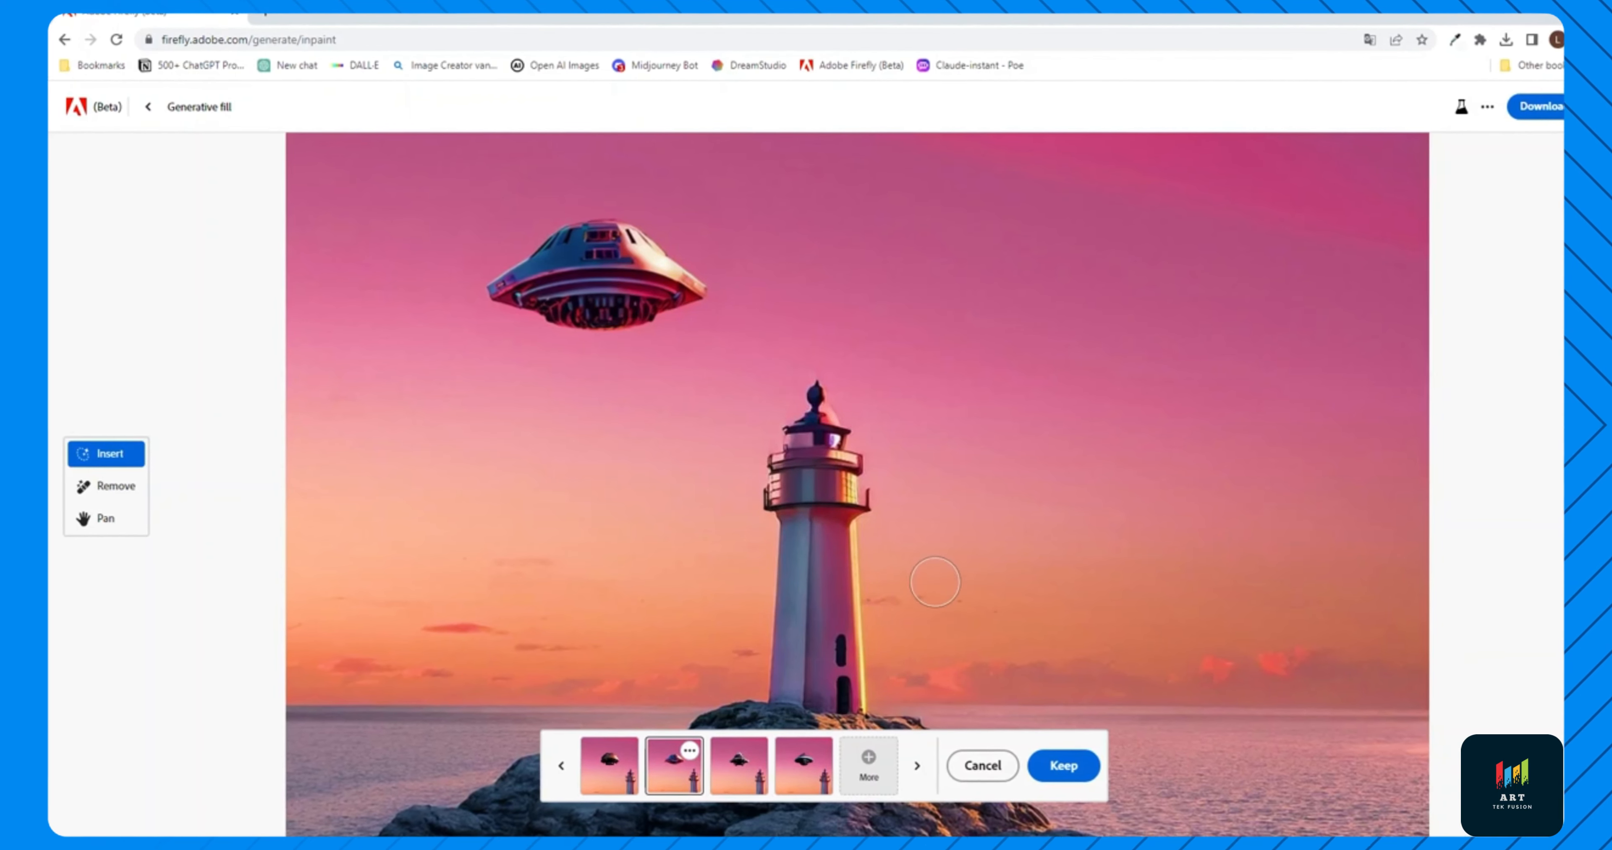
left_click(765, 773)
left_click(787, 761)
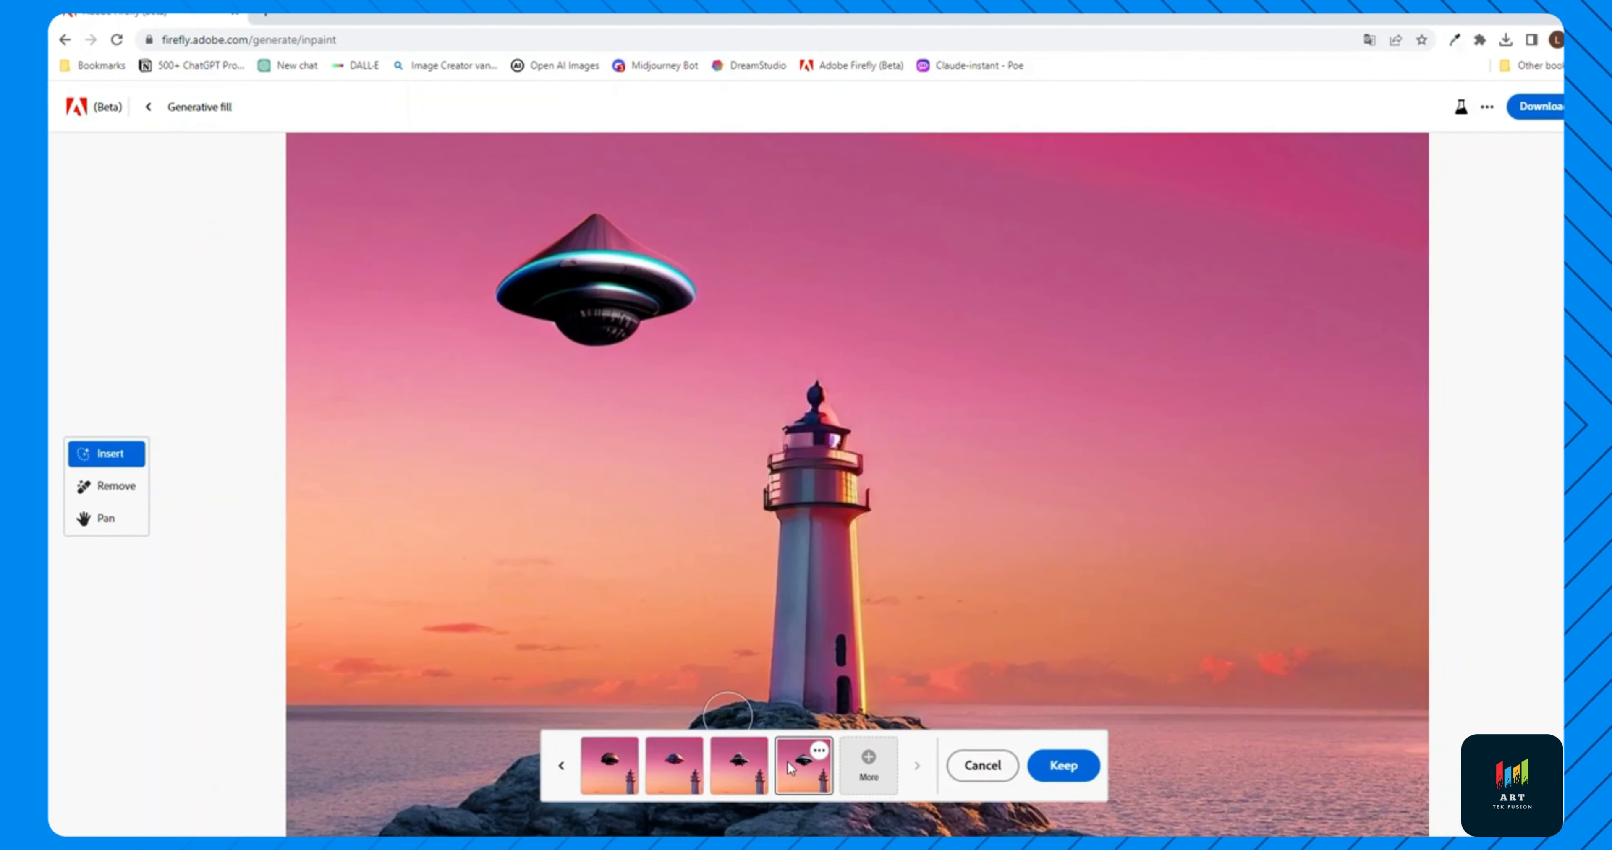
left_click(679, 761)
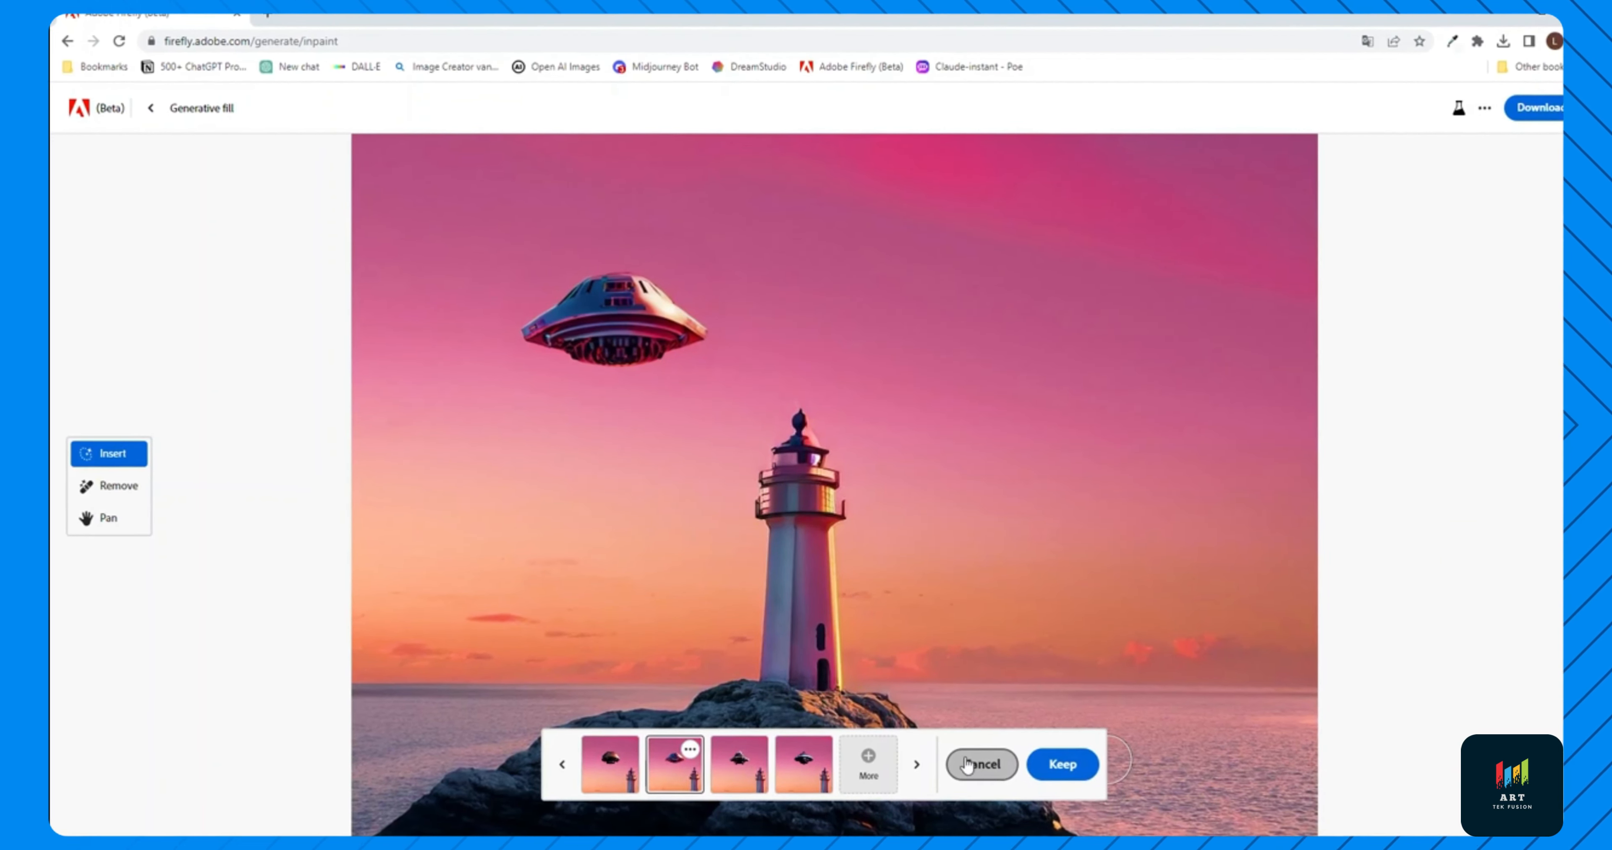
left_click(1062, 764)
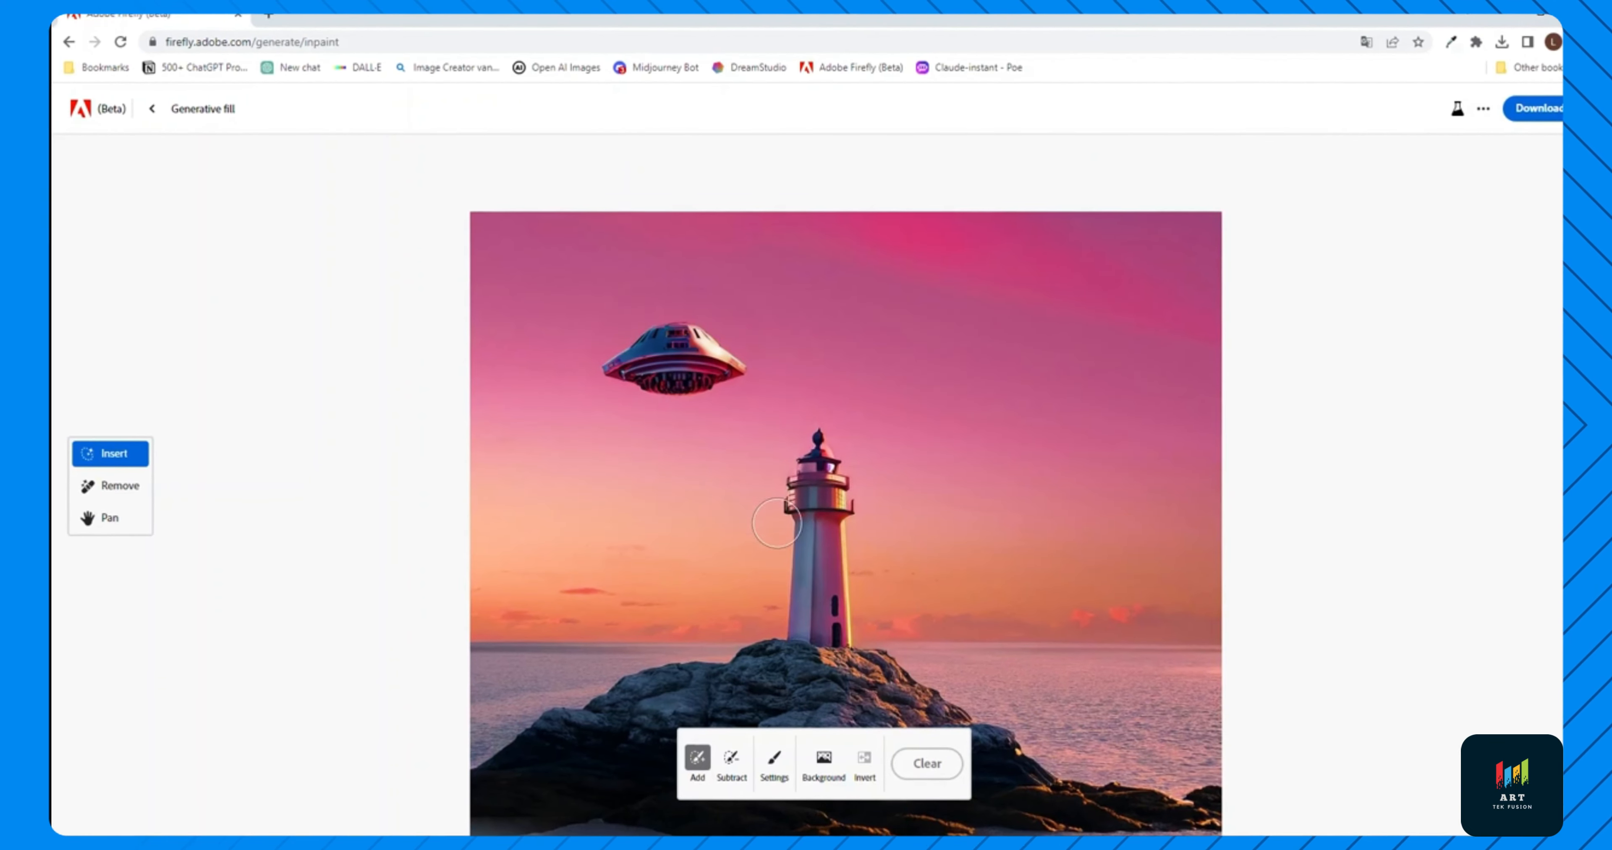
Mask a ship-shaped area over the sea to the right of the lighthouse and generate a "pirate ship" there
key("space")
left_click_drag(971, 524, 910, 397)
scroll(980, 587, "up", 1)
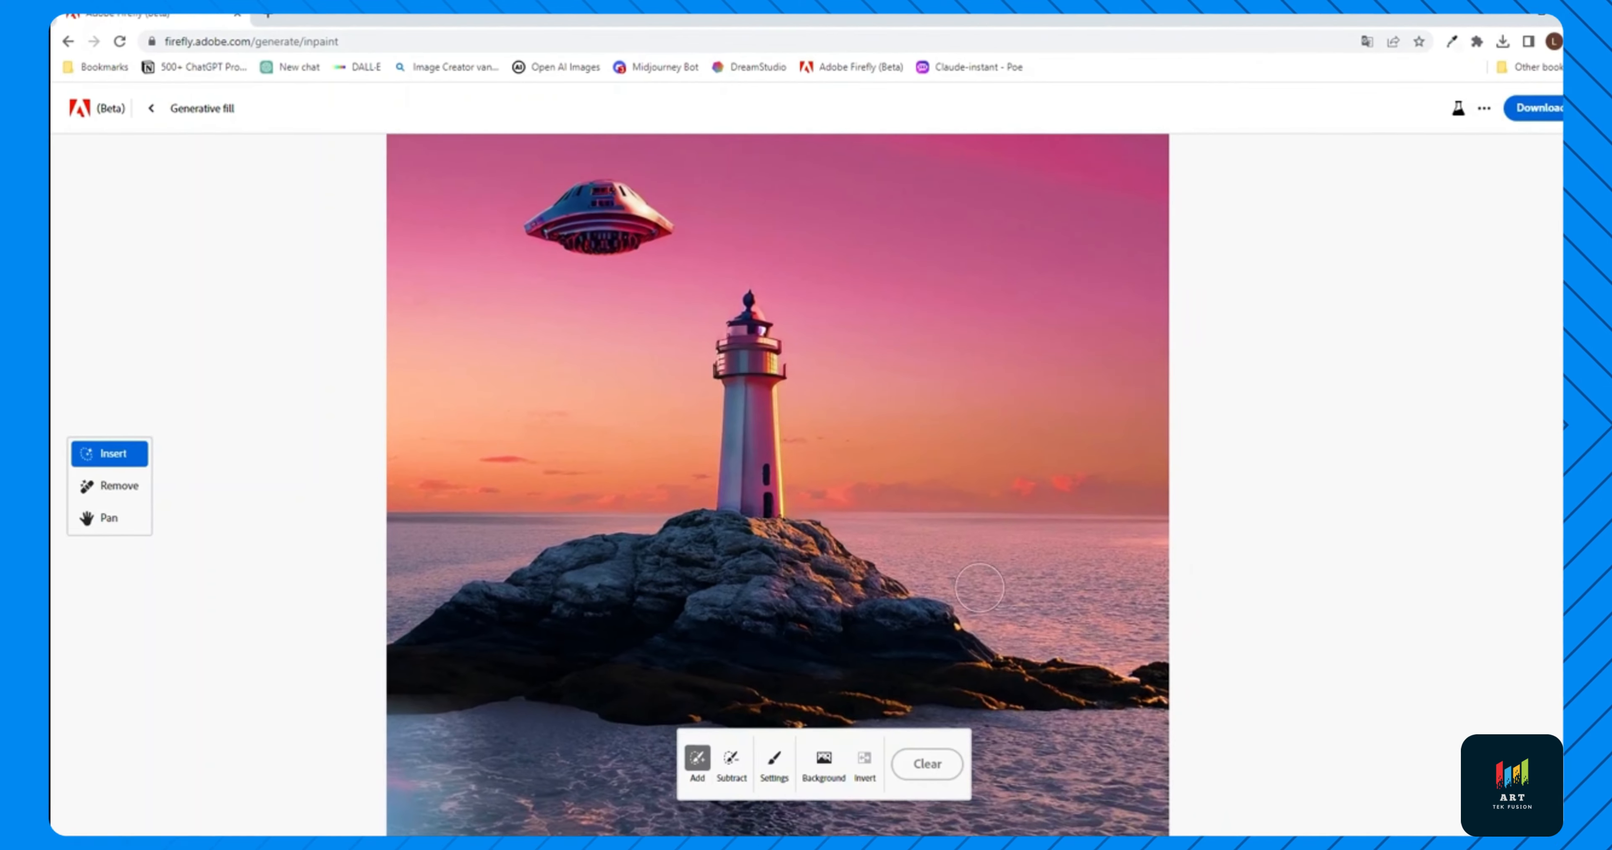
mouse_move(942, 547)
left_mouse_down()
mouse_move(935, 536)
mouse_move(1079, 568)
mouse_move(1158, 532)
mouse_move(966, 531)
mouse_move(1063, 537)
mouse_move(1005, 432)
mouse_move(942, 494)
mouse_move(1061, 452)
mouse_move(1099, 476)
mouse_move(1083, 494)
left_mouse_up()
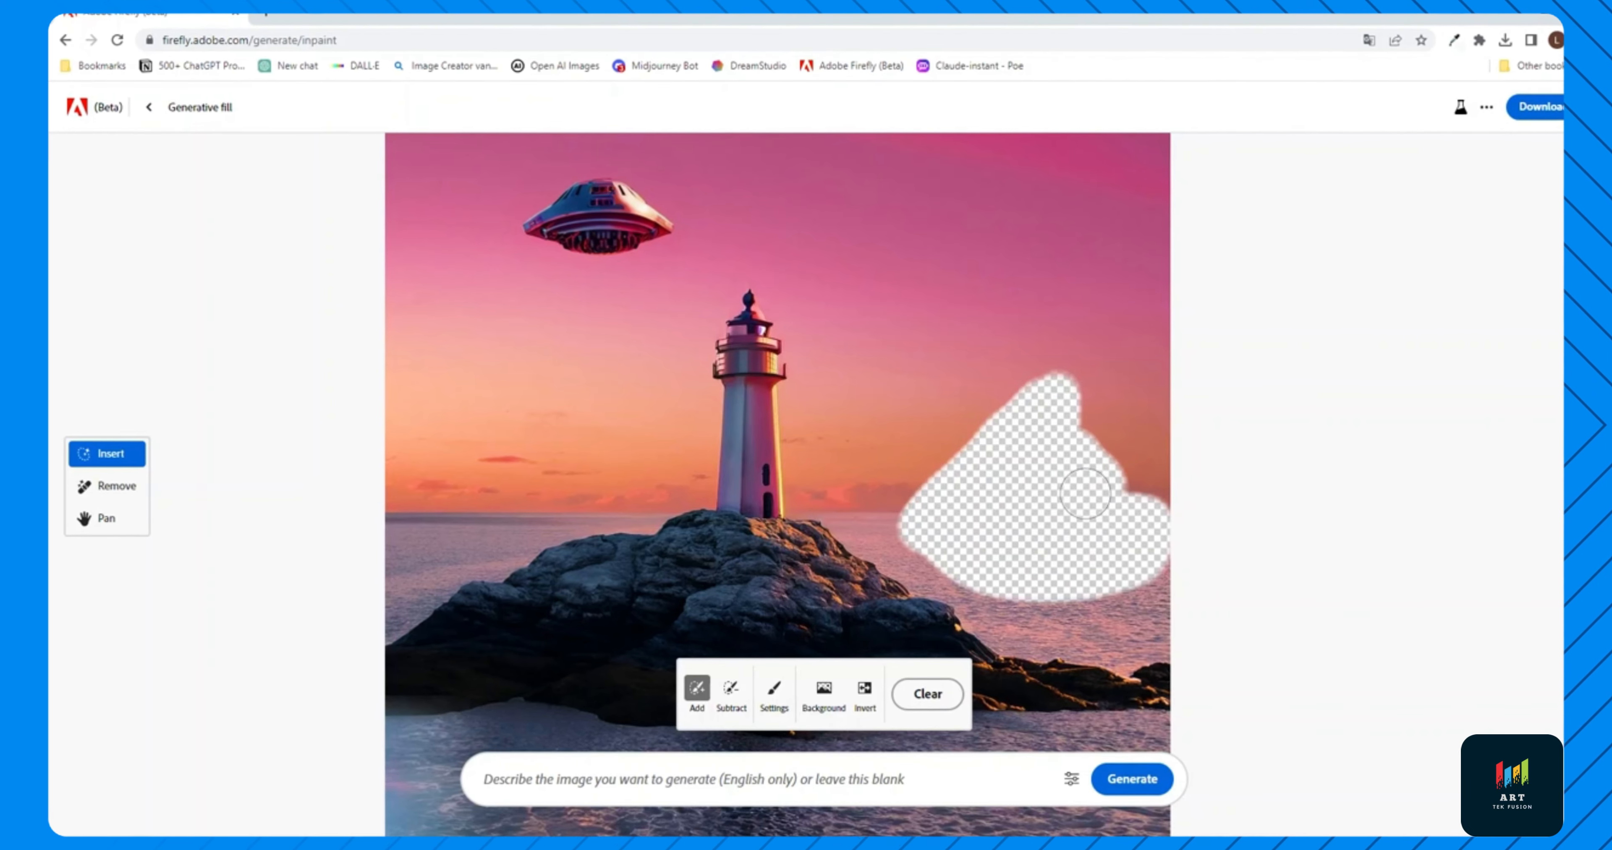
left_click(657, 781)
type("pirate ship")
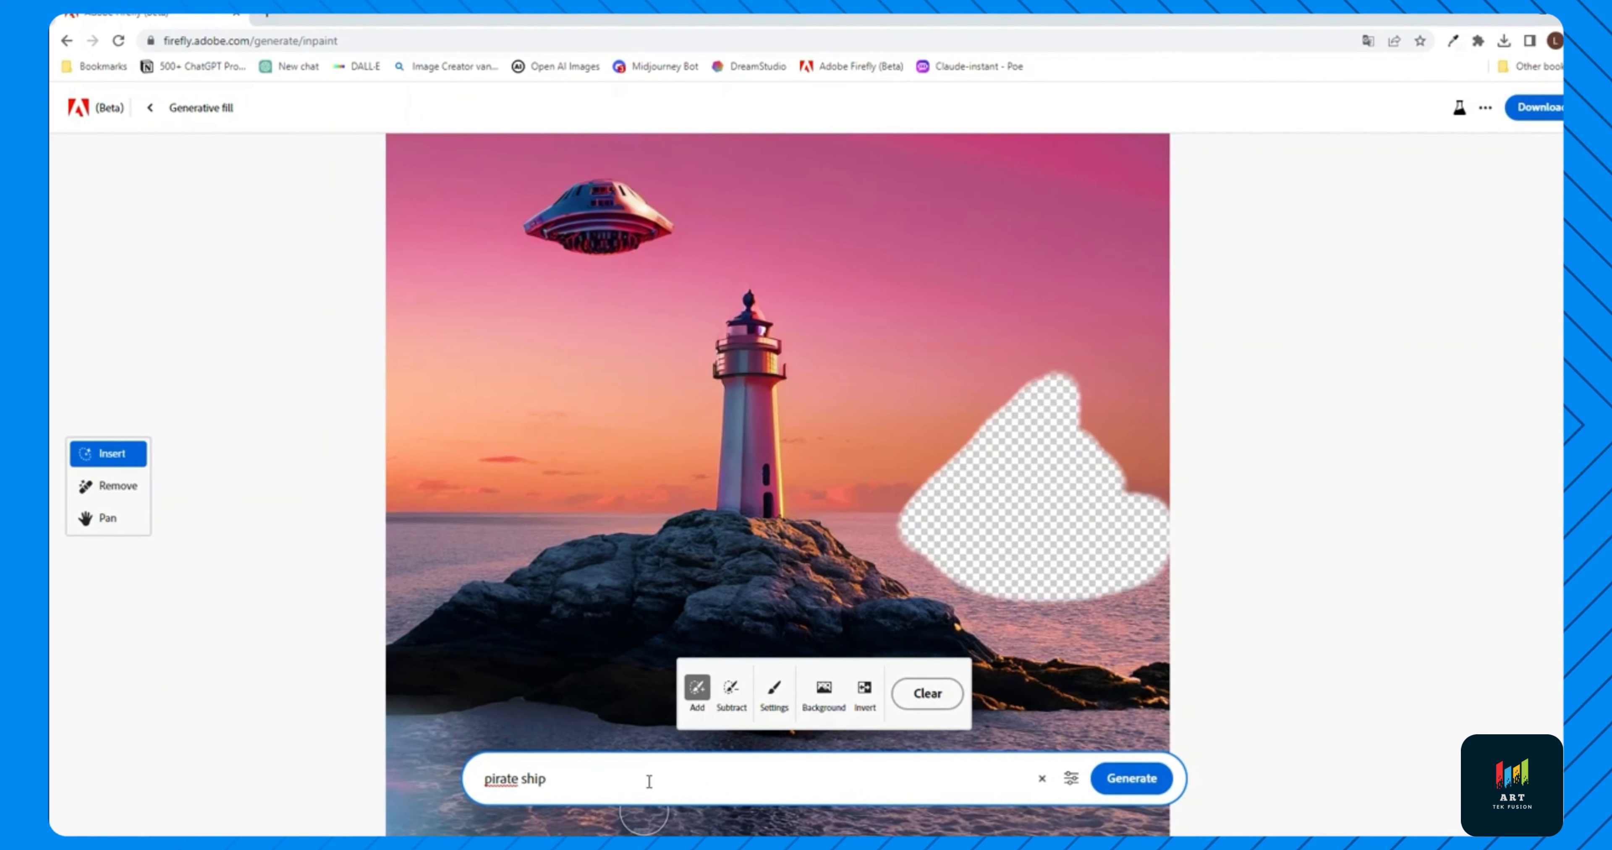
key("Return")
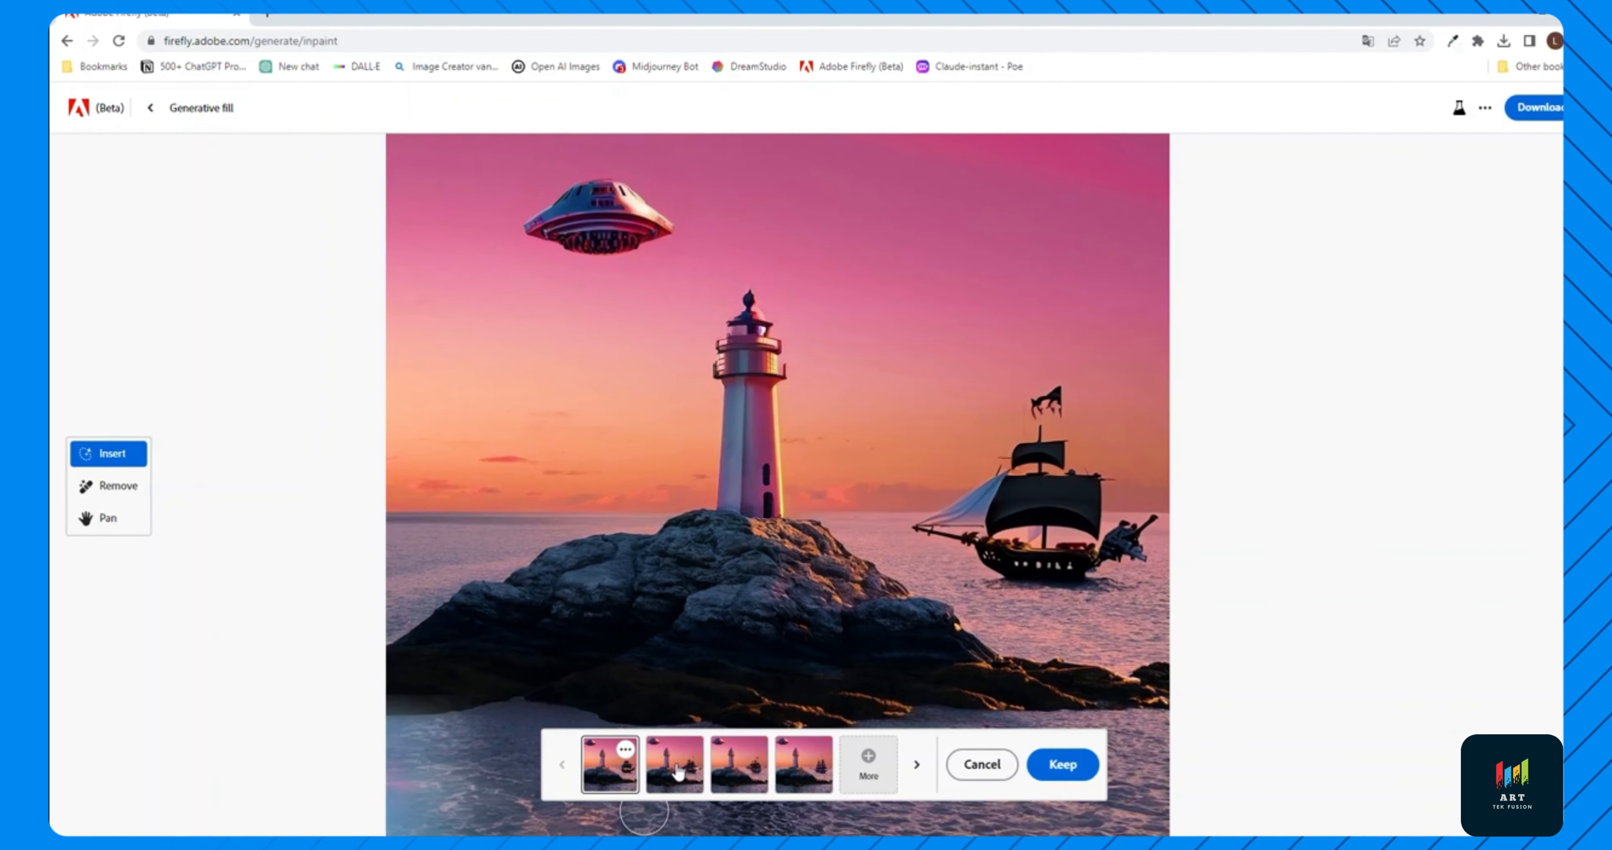
Compare the first four pirate ship variations and generate more of them
left_click(673, 764)
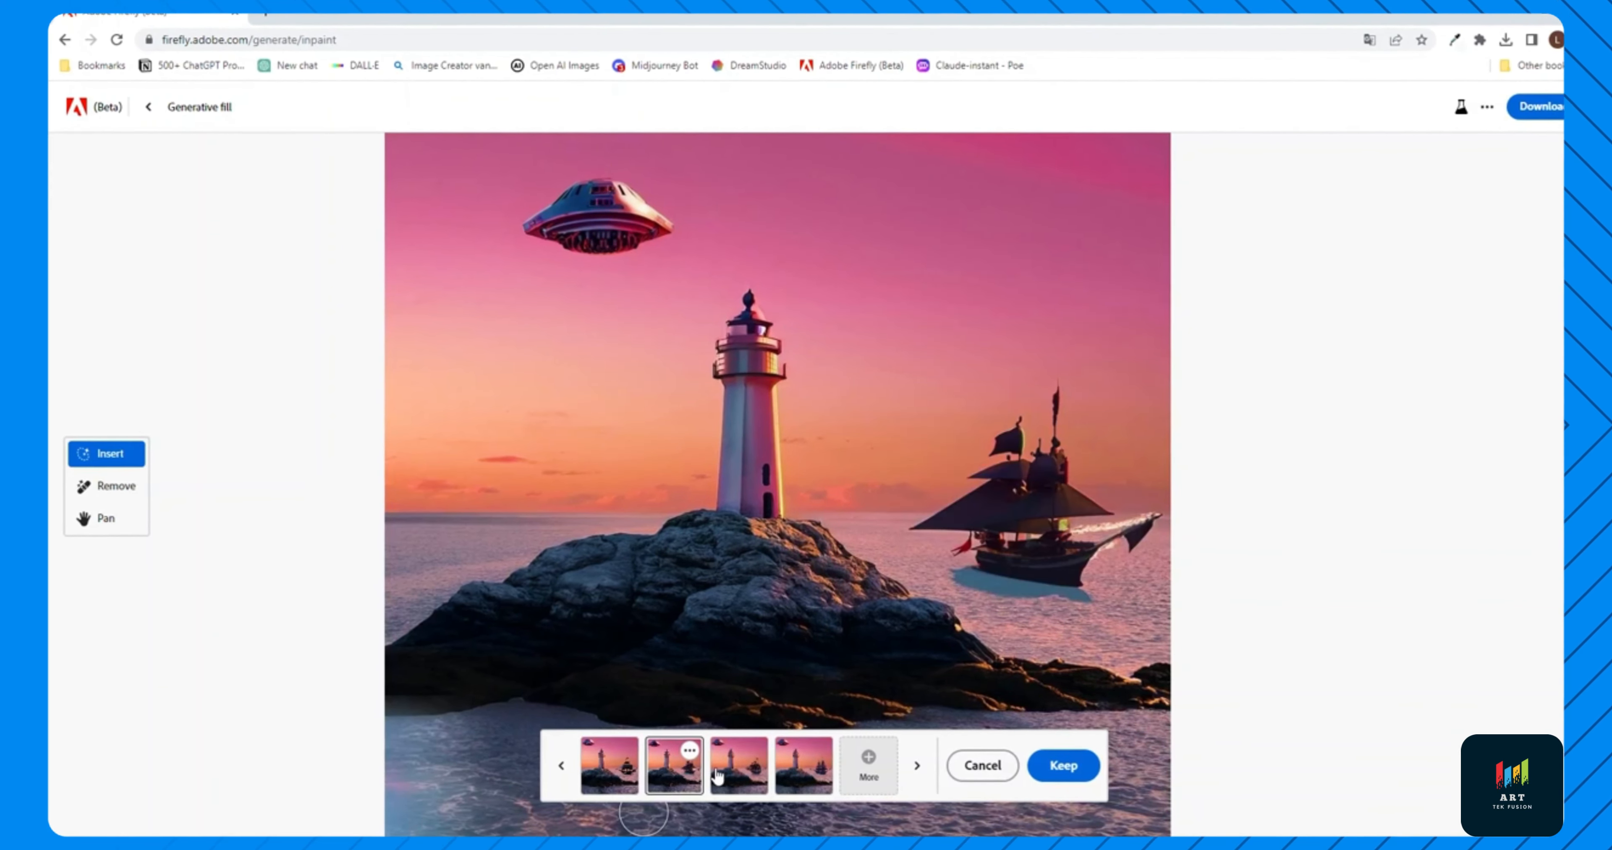
left_click(746, 775)
left_click(794, 751)
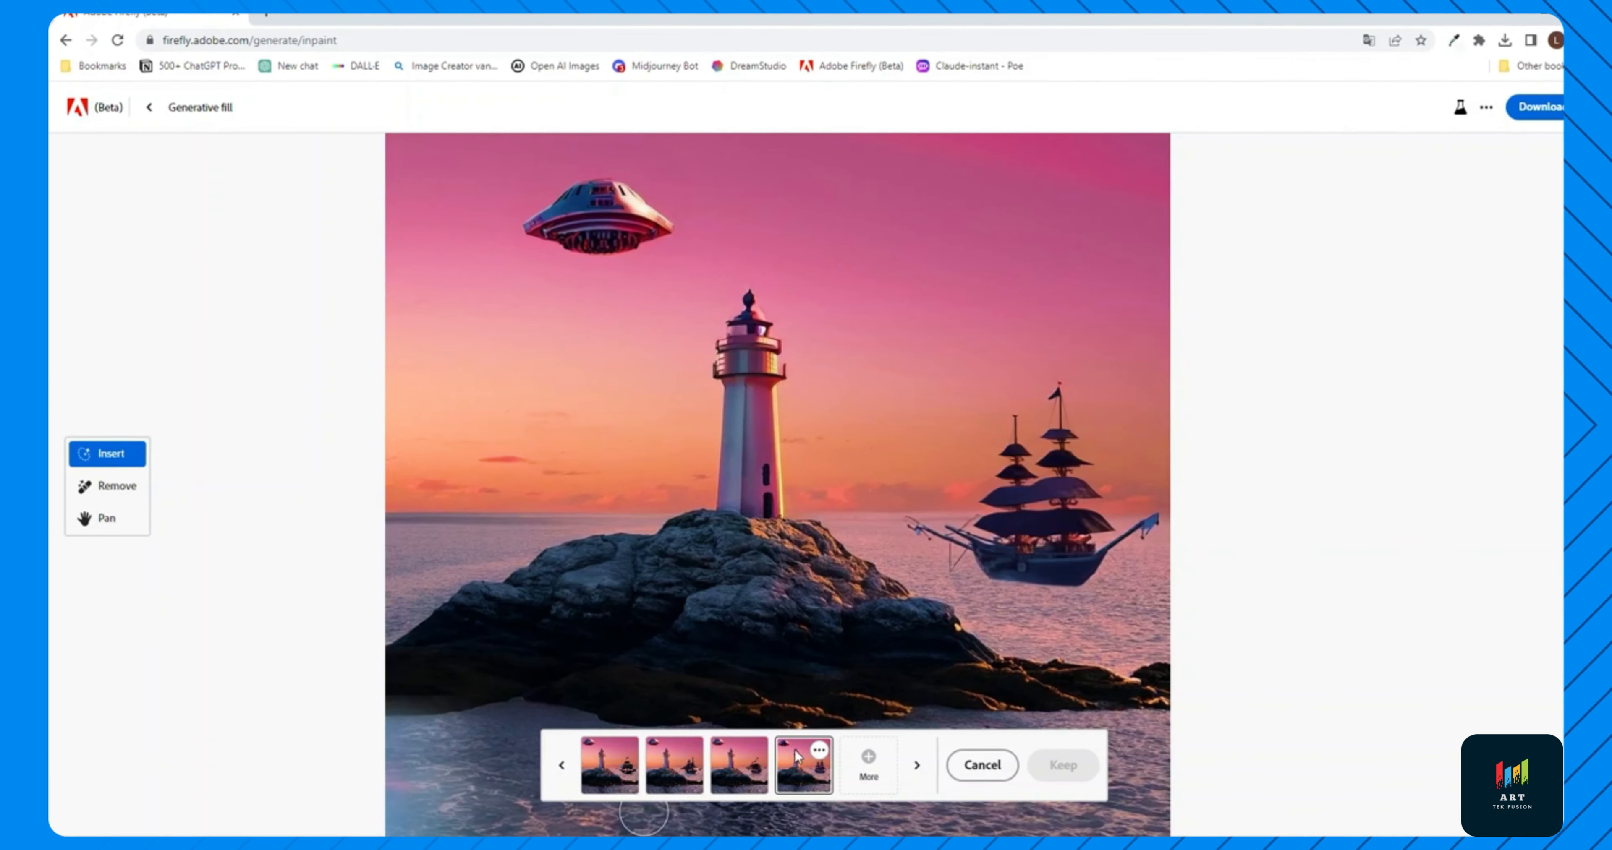
left_click(756, 776)
left_click(690, 776)
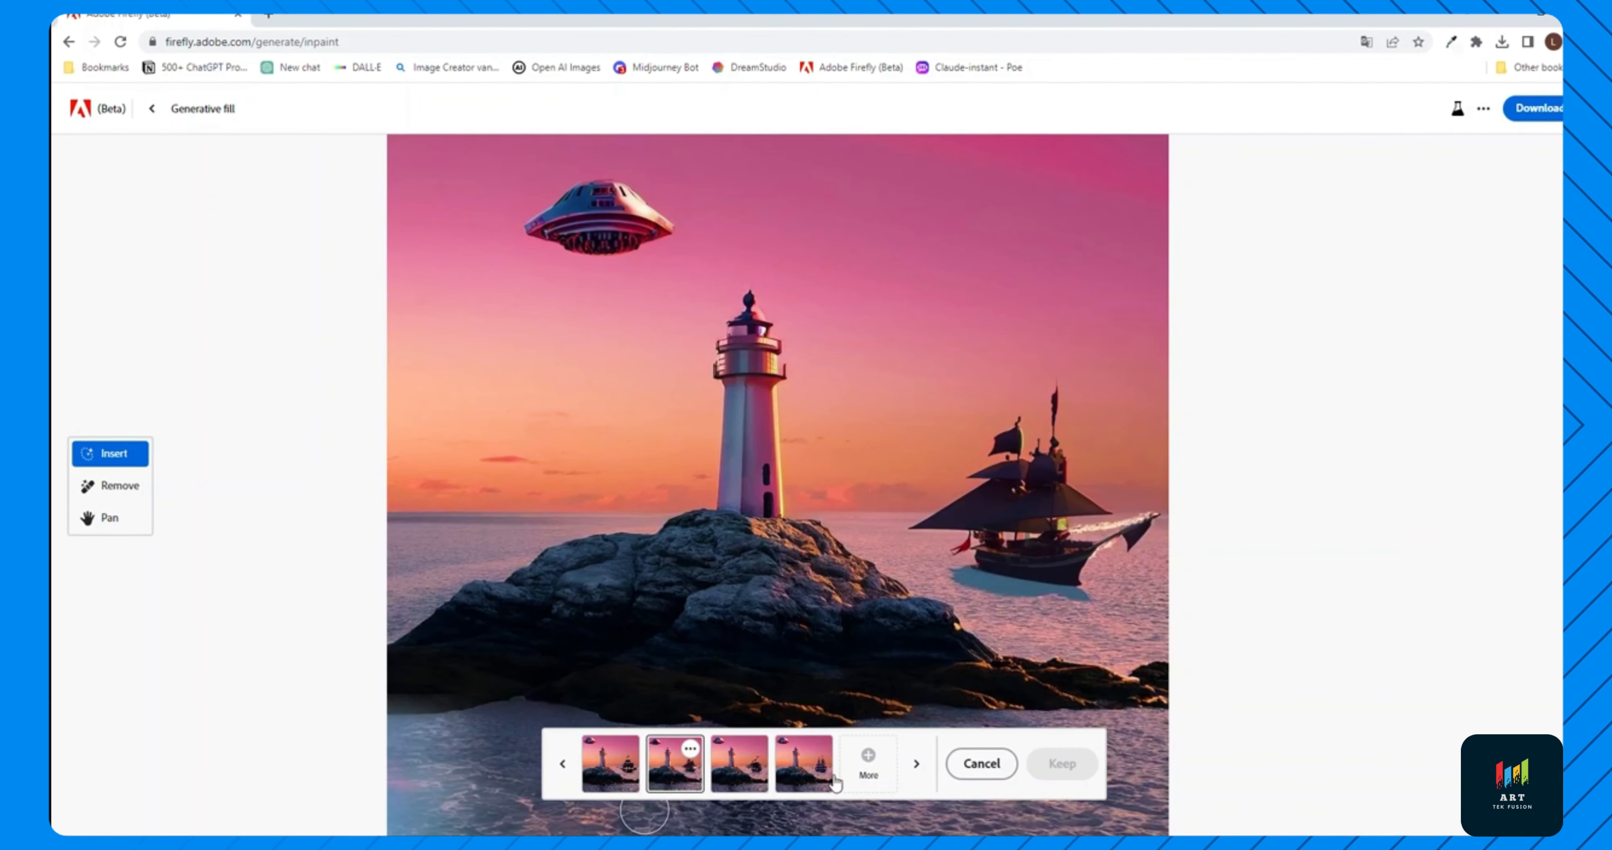
left_click(876, 775)
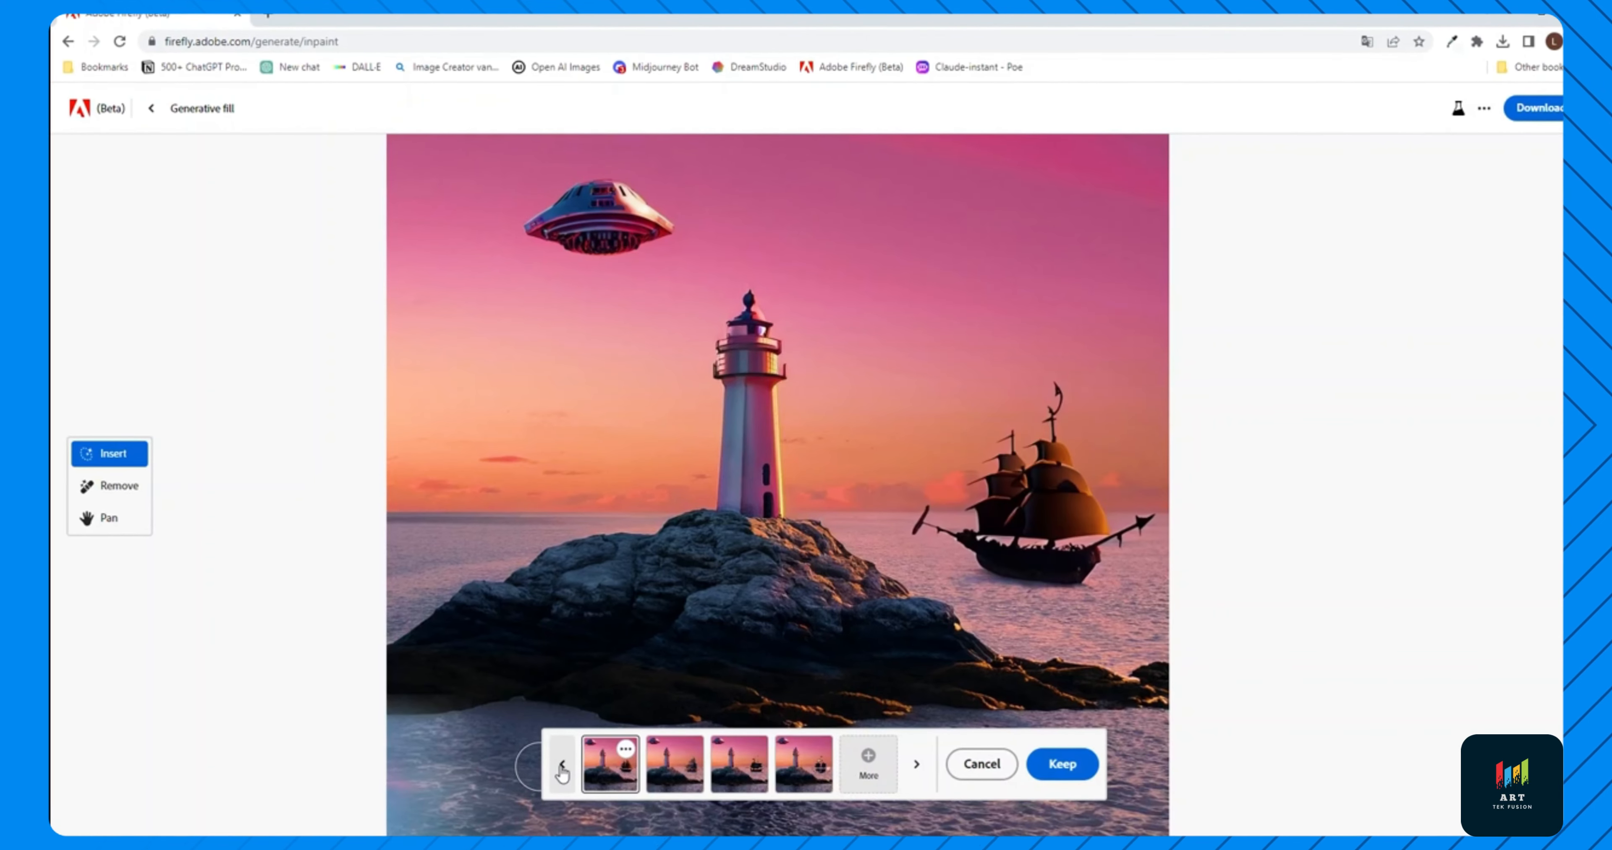
Compare the additional pirate ship results and keep the one with full brown sails
left_click(738, 764)
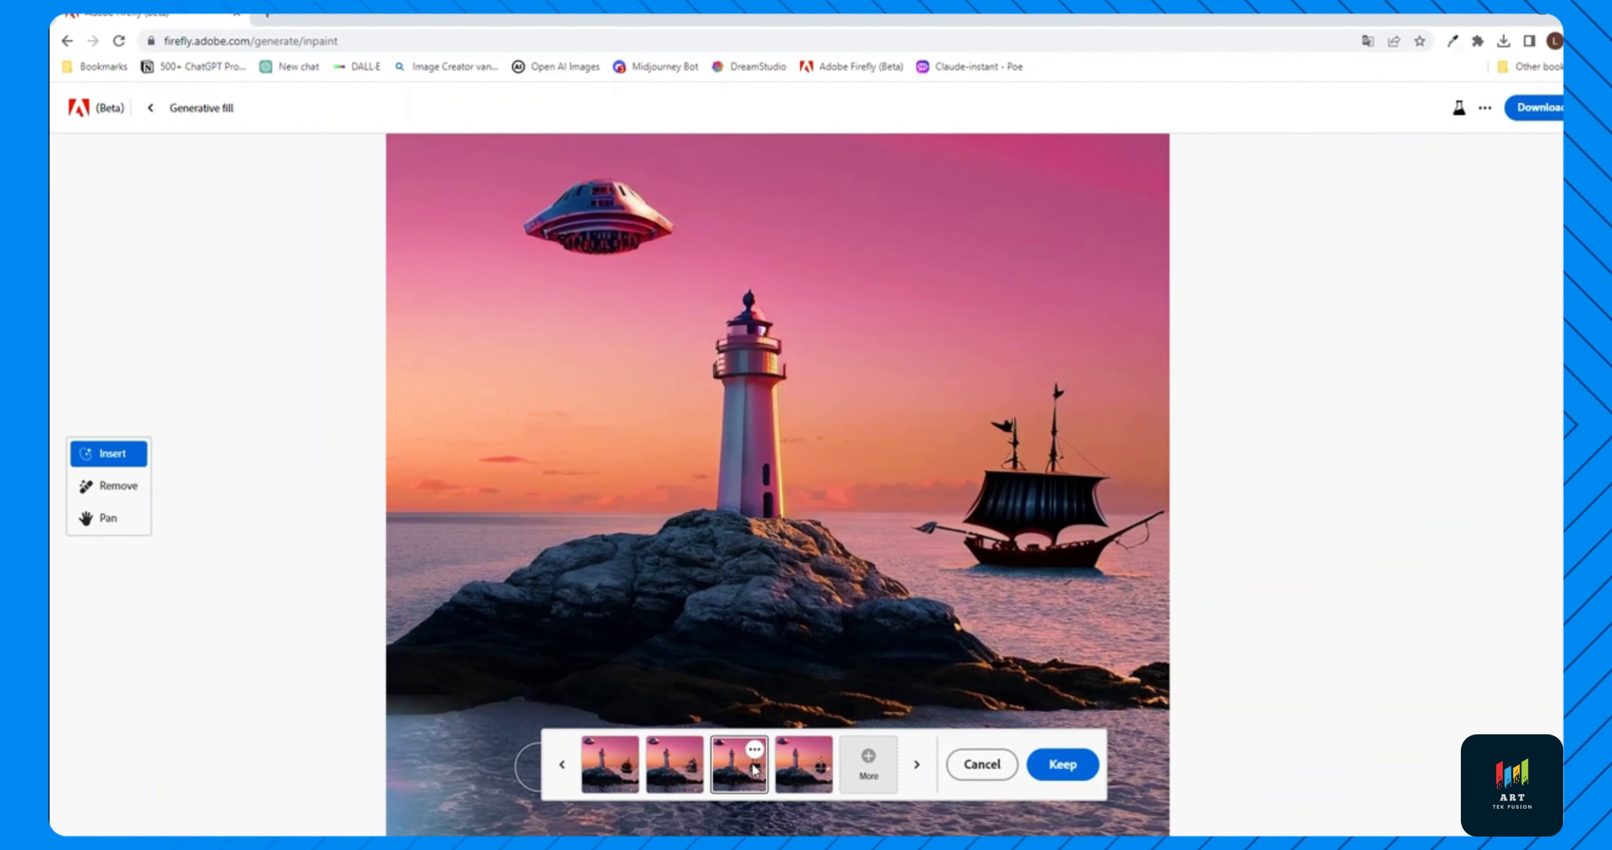
left_click(821, 764)
left_click(616, 759)
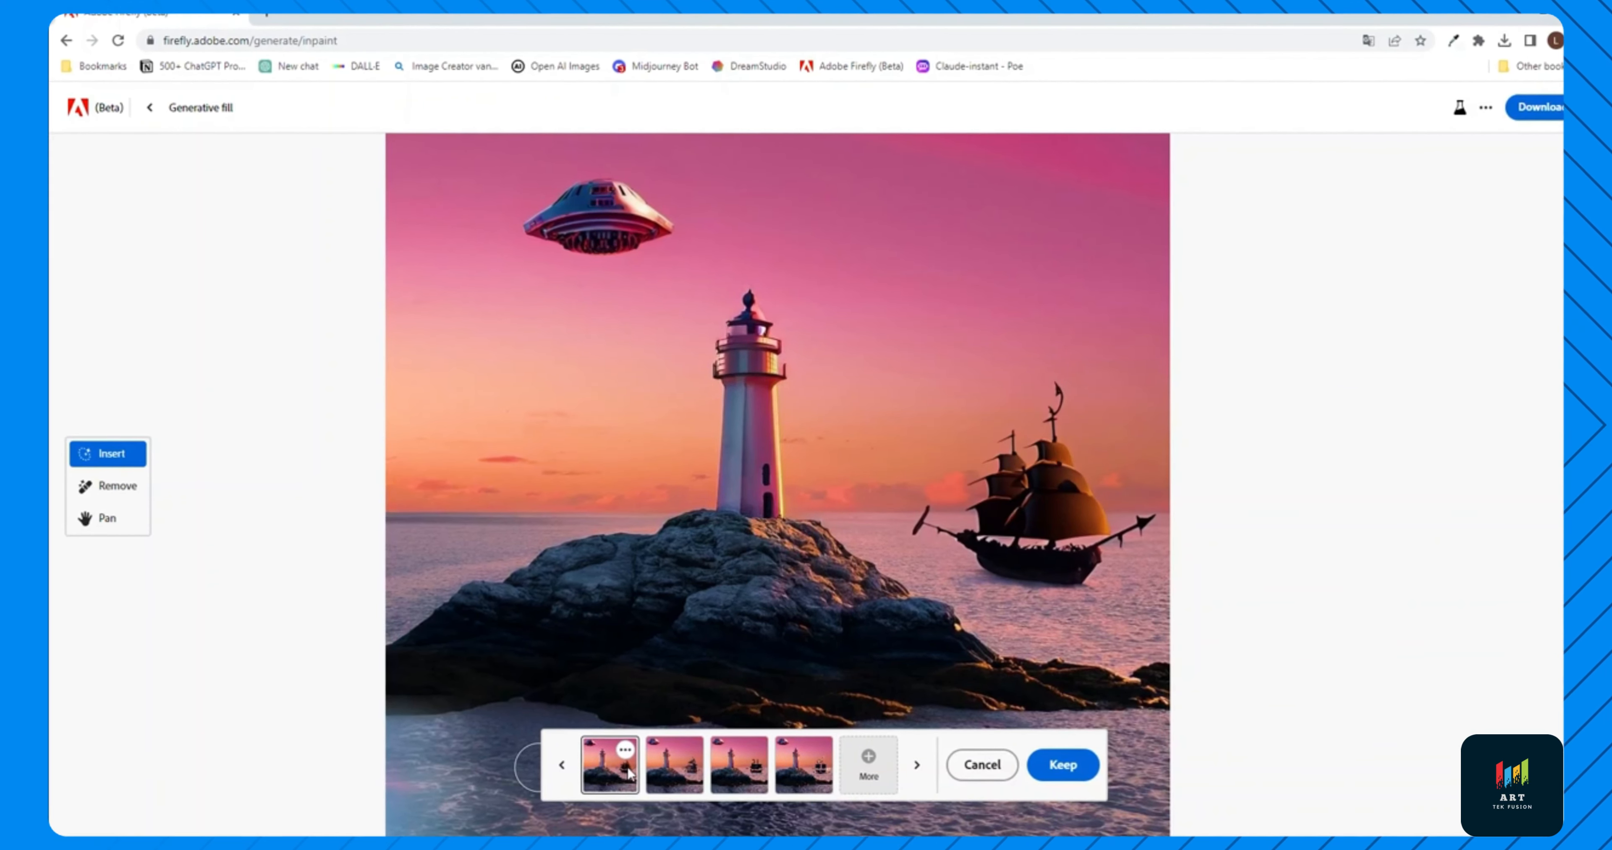
left_click(1062, 764)
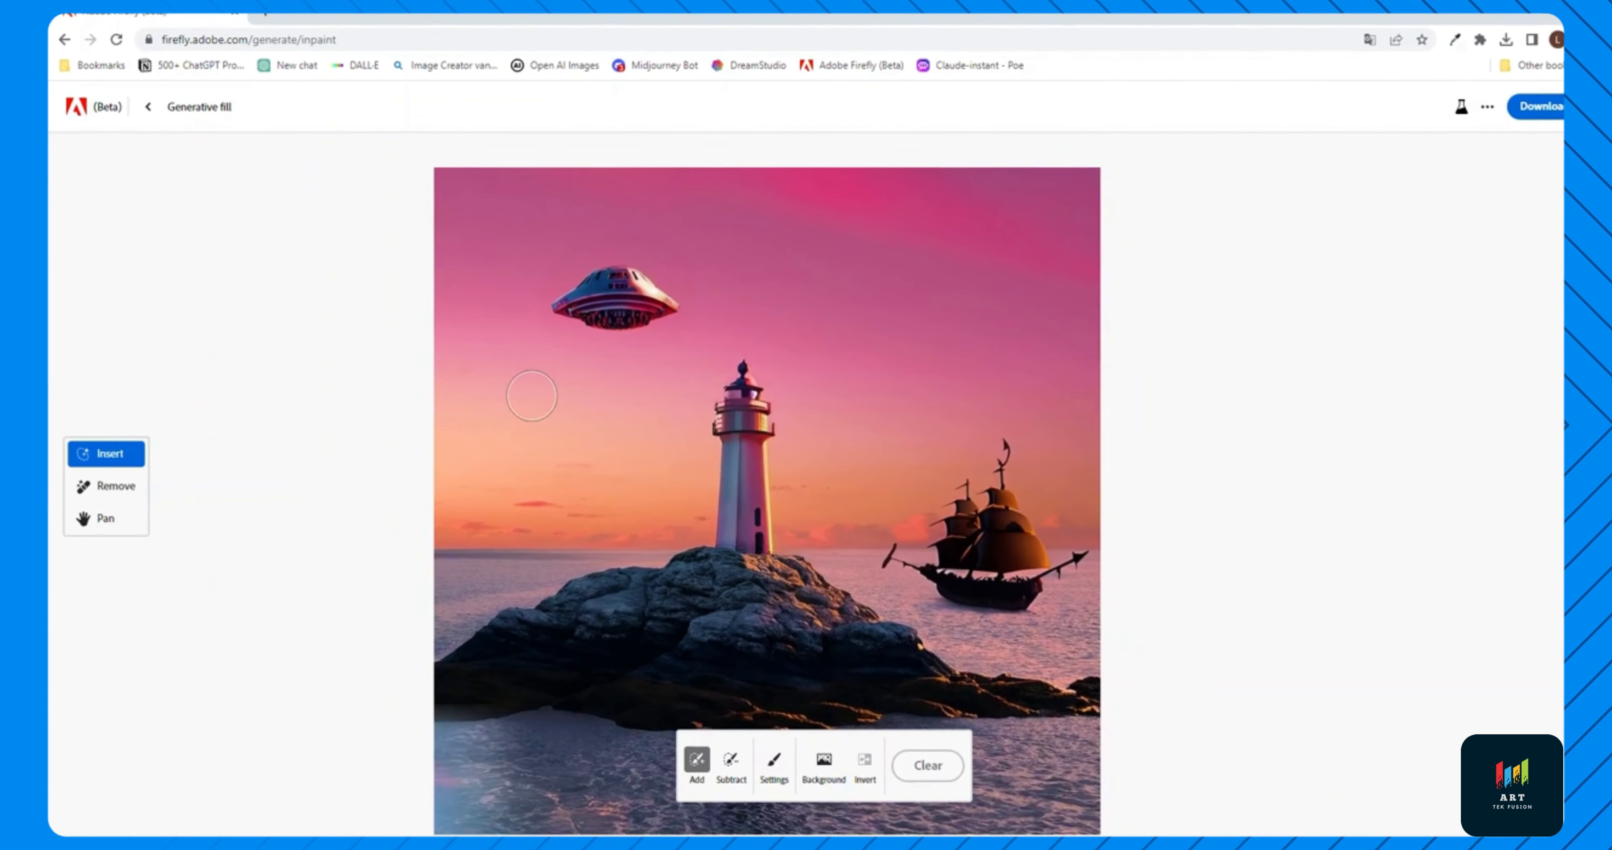
Mask the whole lighthouse on the rock and generate a "castle tower" in its place
scroll(644, 450, "up", 1)
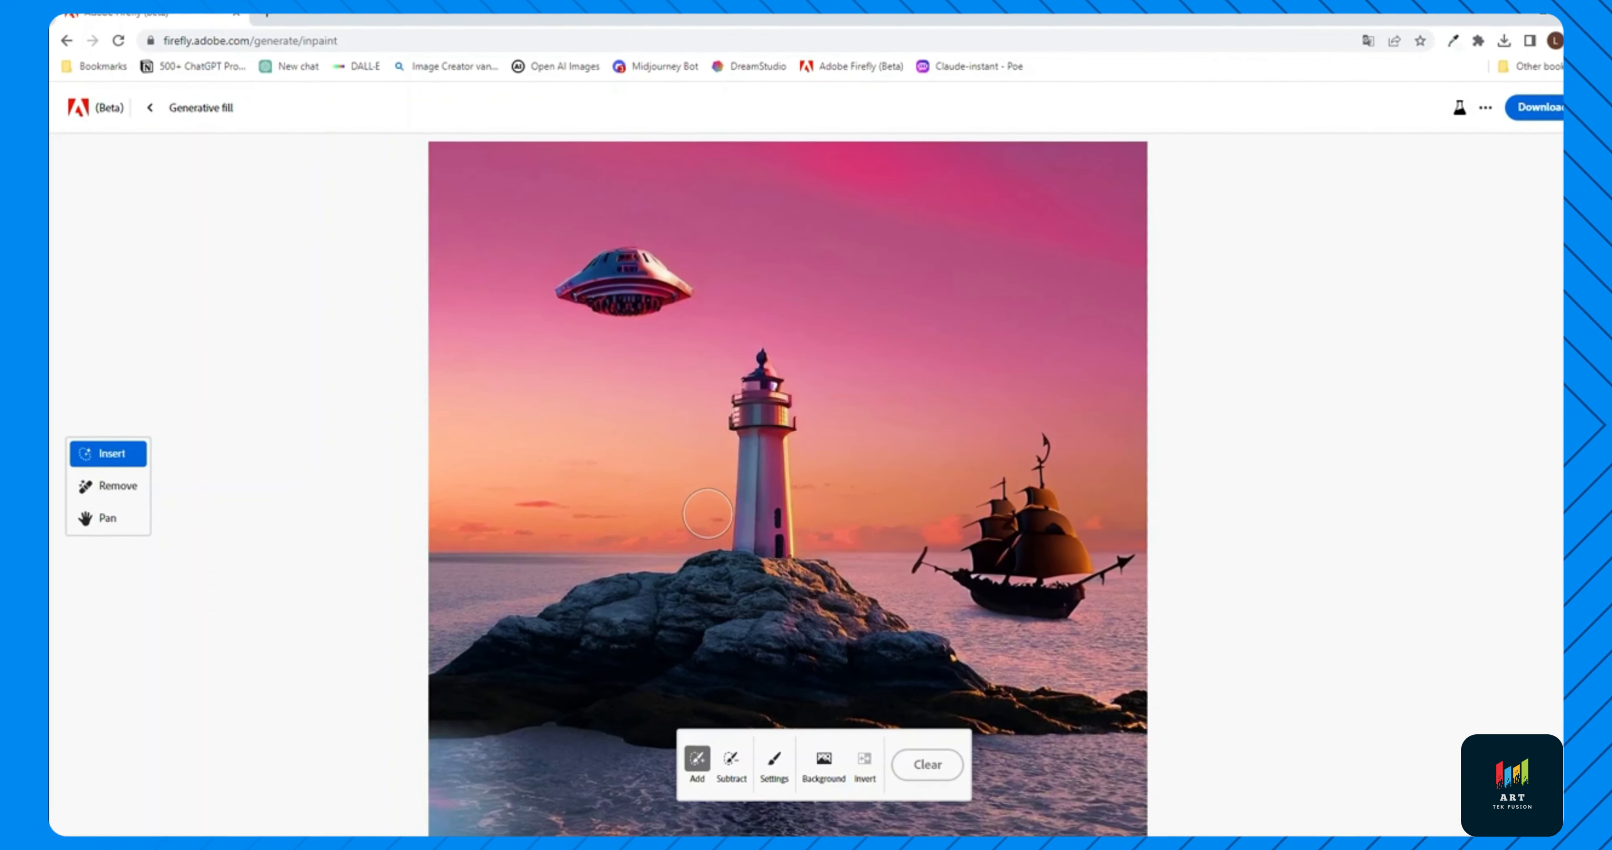
mouse_move(716, 537)
left_mouse_down()
mouse_move(785, 543)
mouse_move(761, 399)
mouse_move(742, 539)
left_mouse_up()
left_click(693, 775)
type("cas")
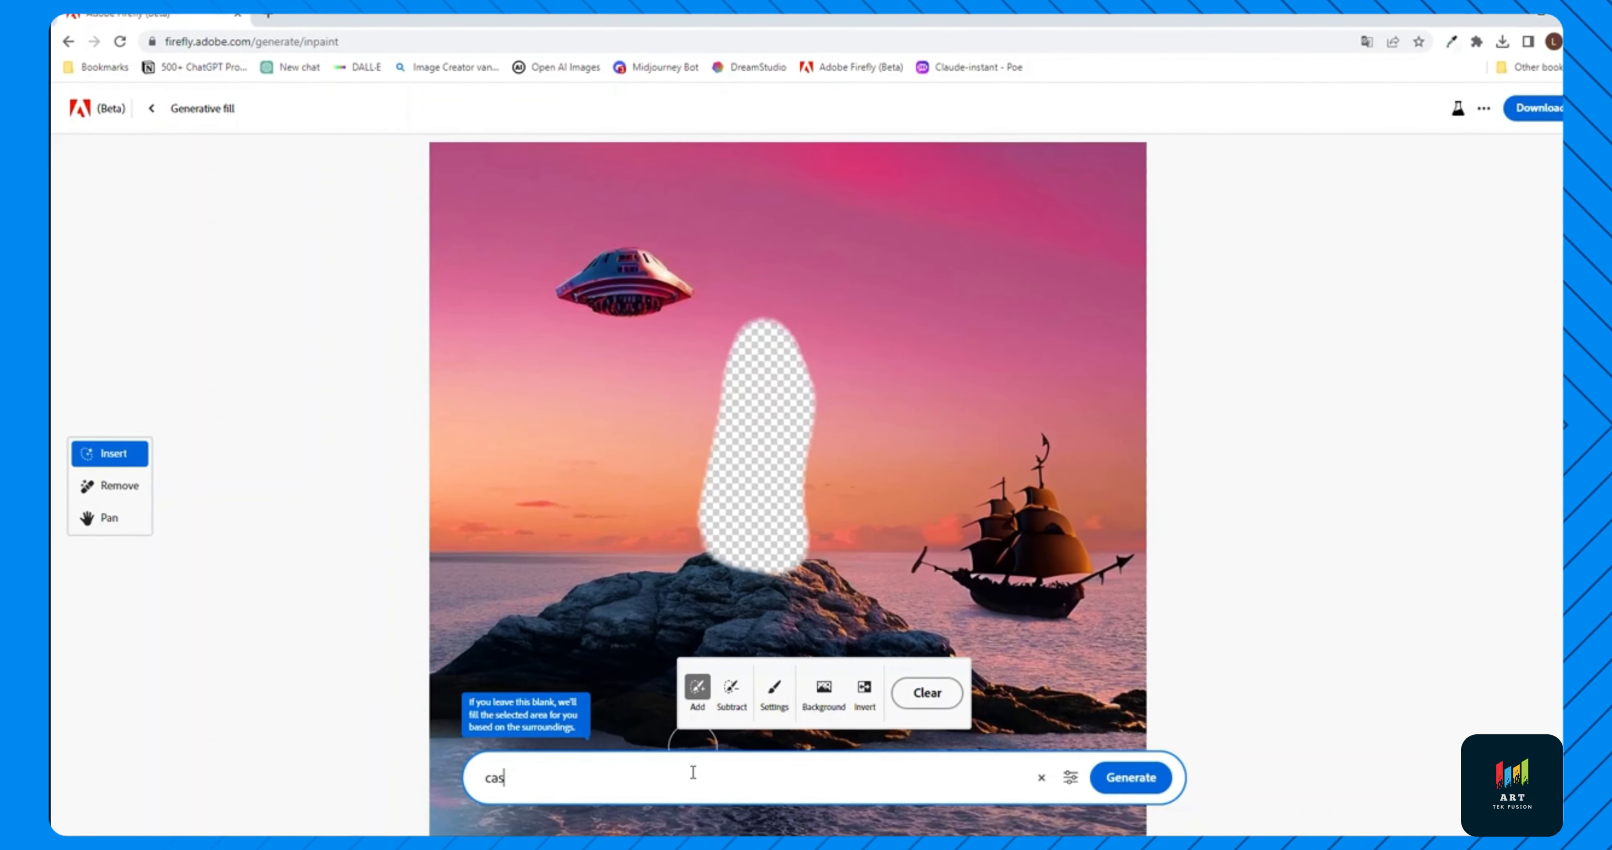
type("tle tower")
key("Return")
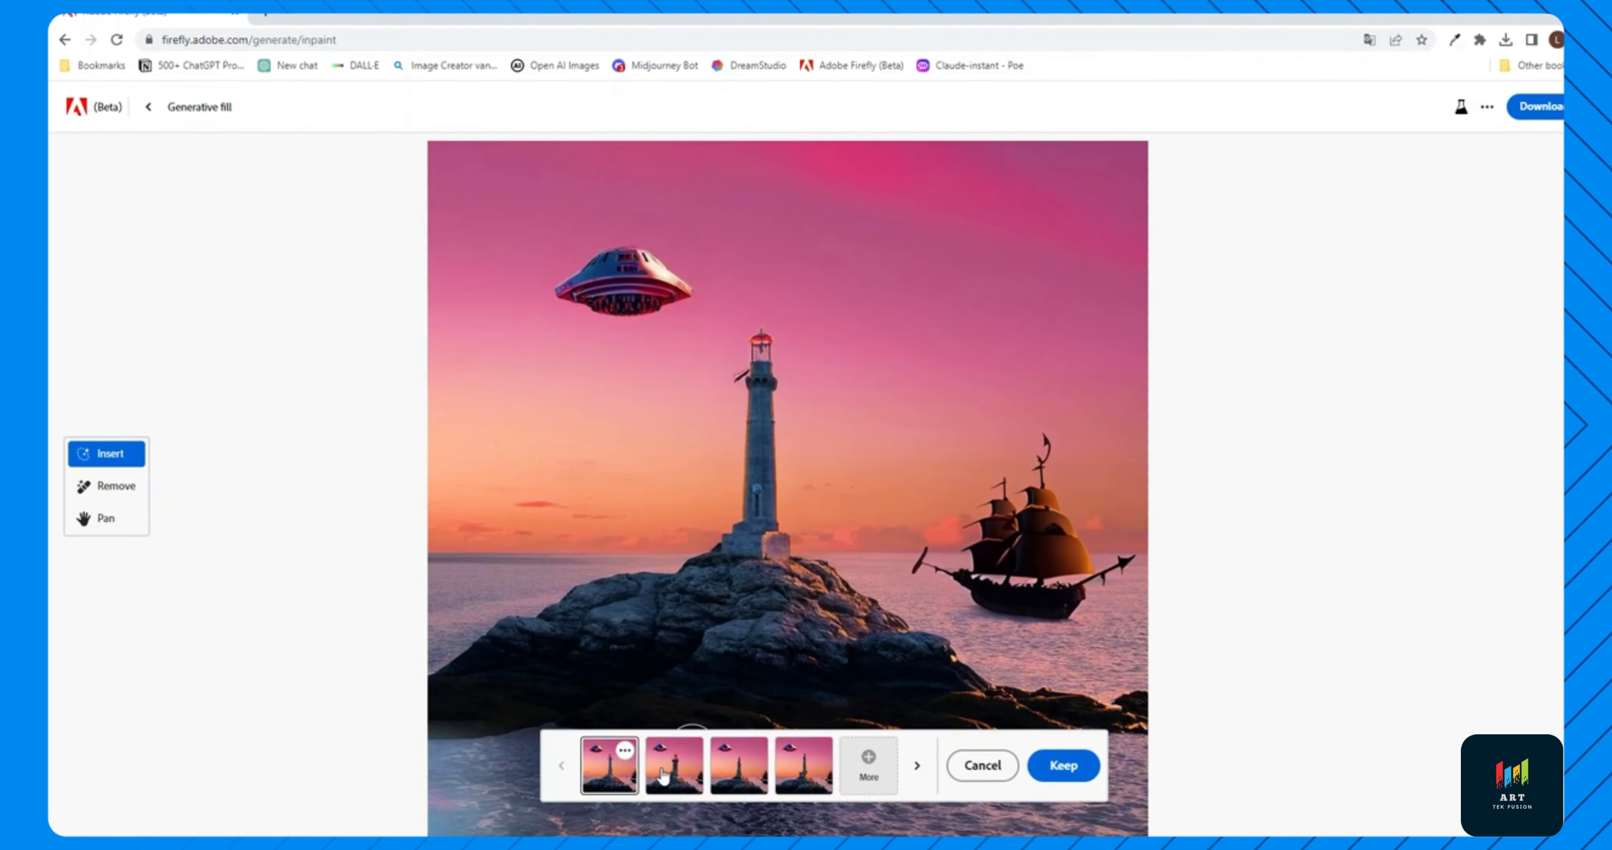
Compare the castle tower variations and keep the third one, with the pointed spire
left_click(664, 773)
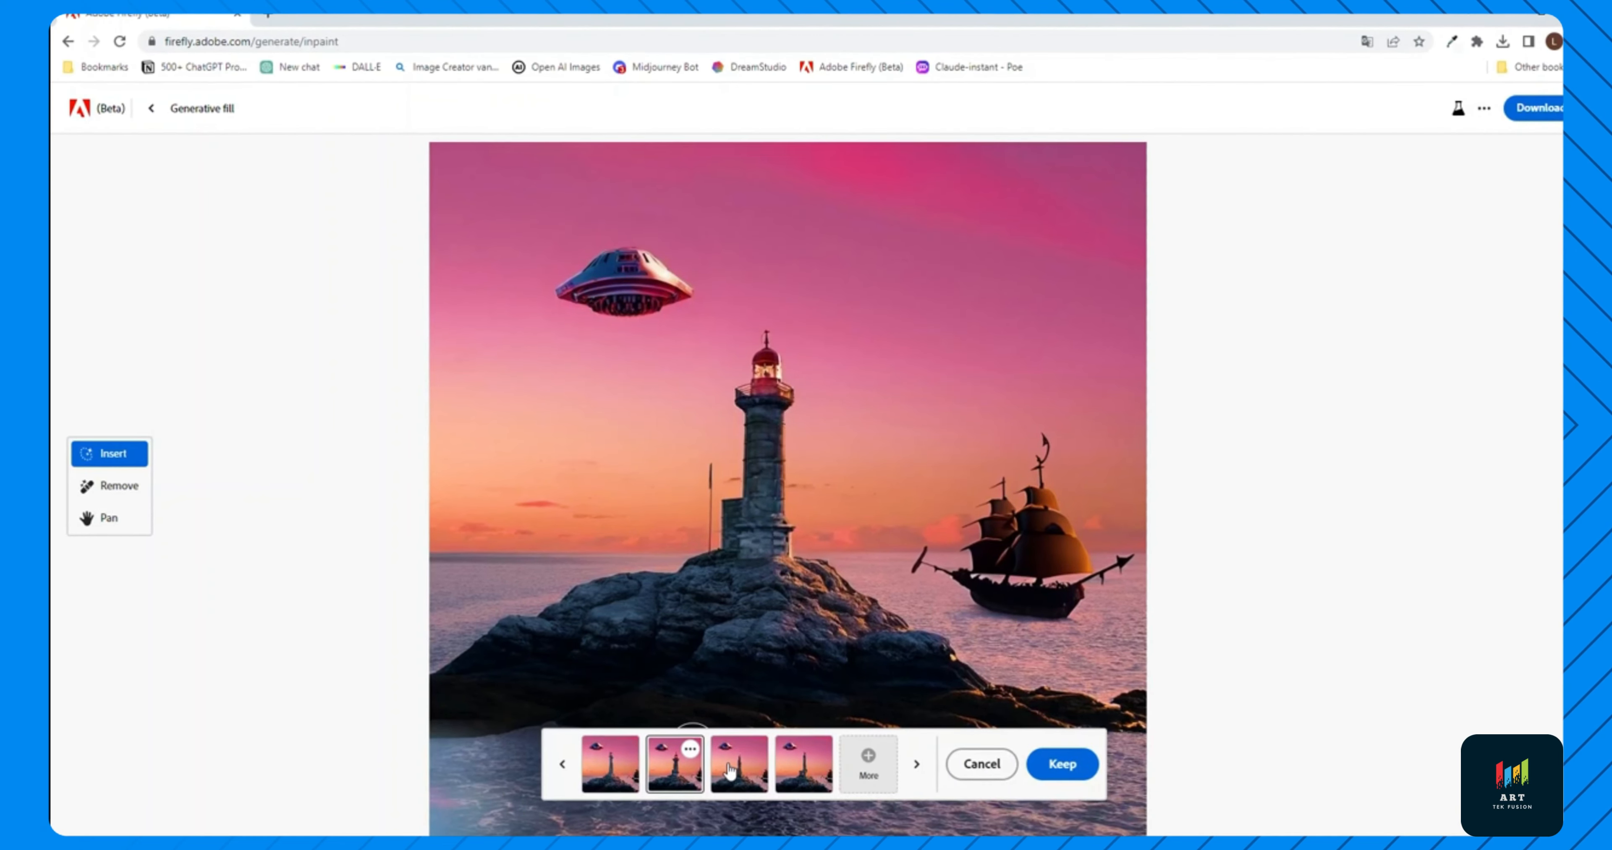
left_click(739, 769)
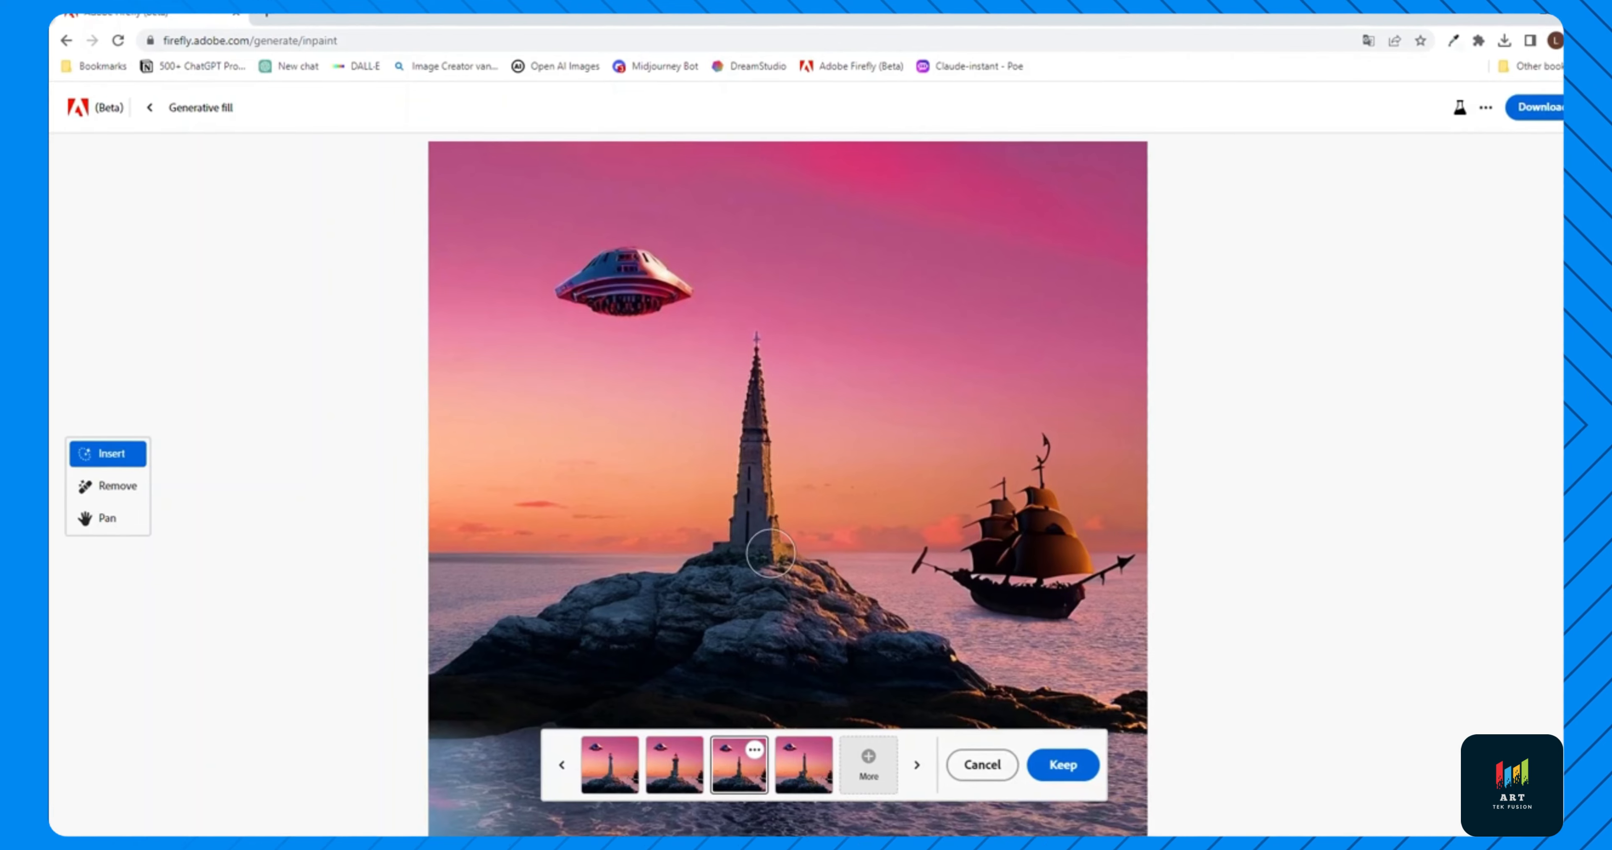
left_click(1062, 764)
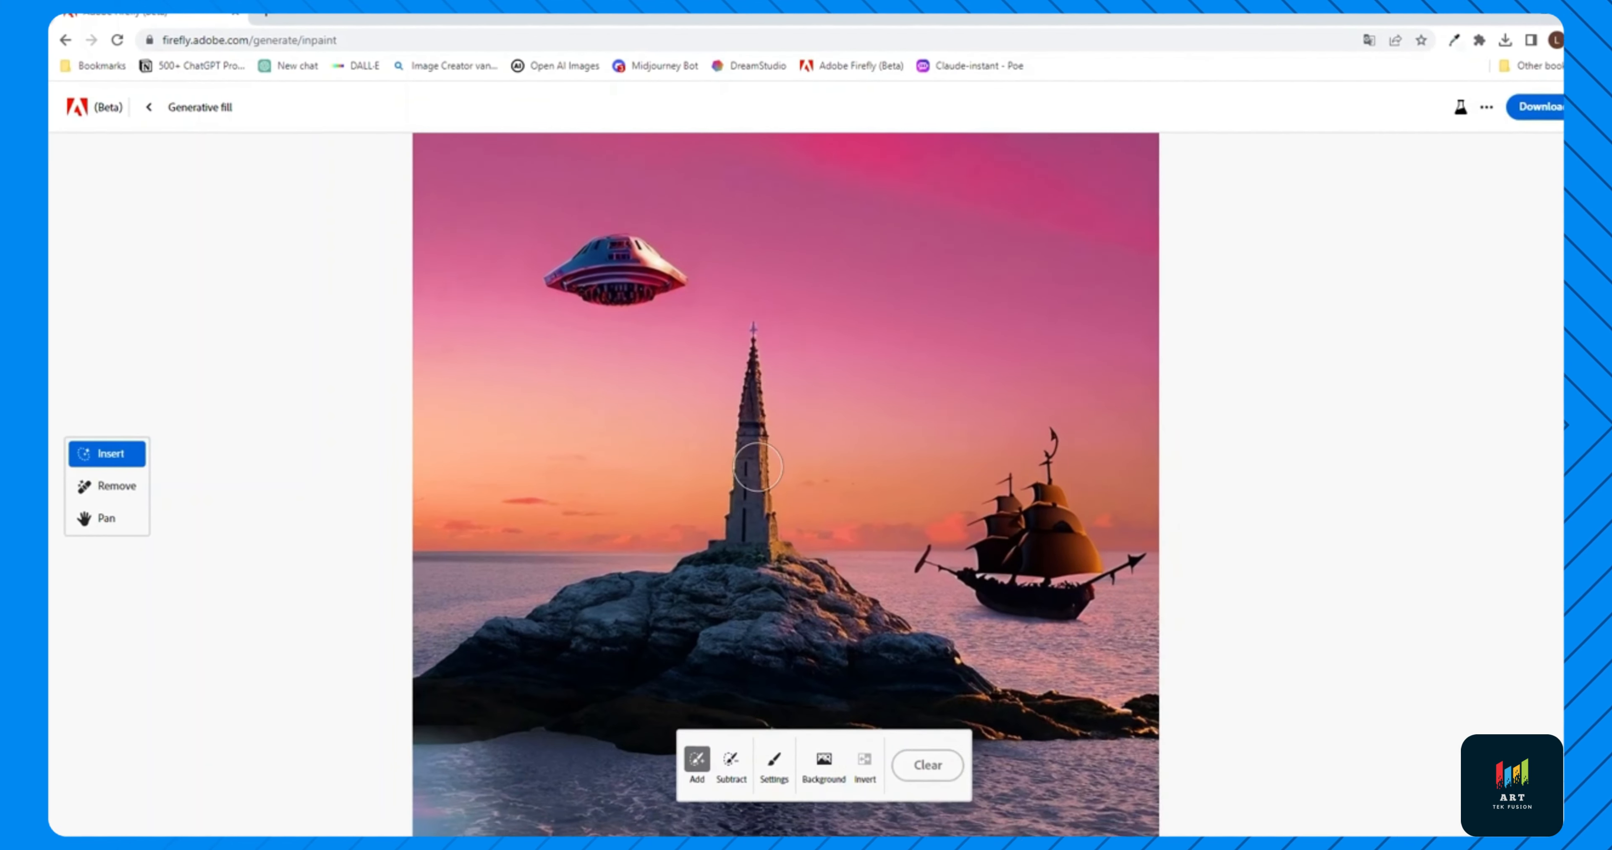
Paint a trial mask in the sky above the pirate ship, clear it and set the brush size to 86%
mouse_move(871, 305)
left_mouse_down()
mouse_move(853, 351)
mouse_move(895, 396)
mouse_move(967, 321)
mouse_move(901, 275)
mouse_move(861, 309)
mouse_move(895, 339)
left_mouse_up()
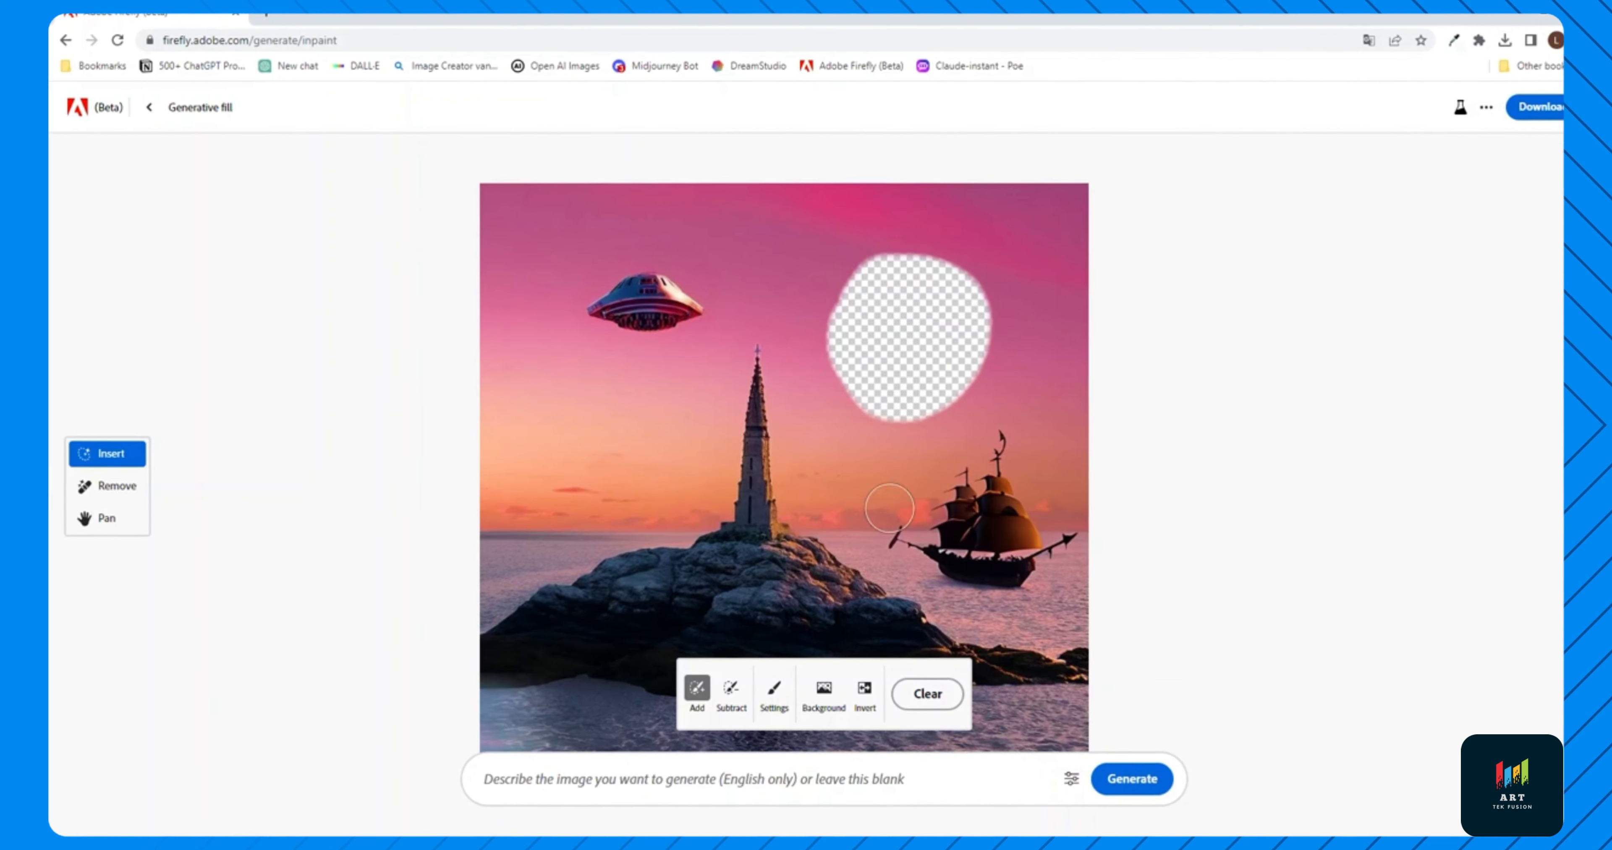
left_click(927, 696)
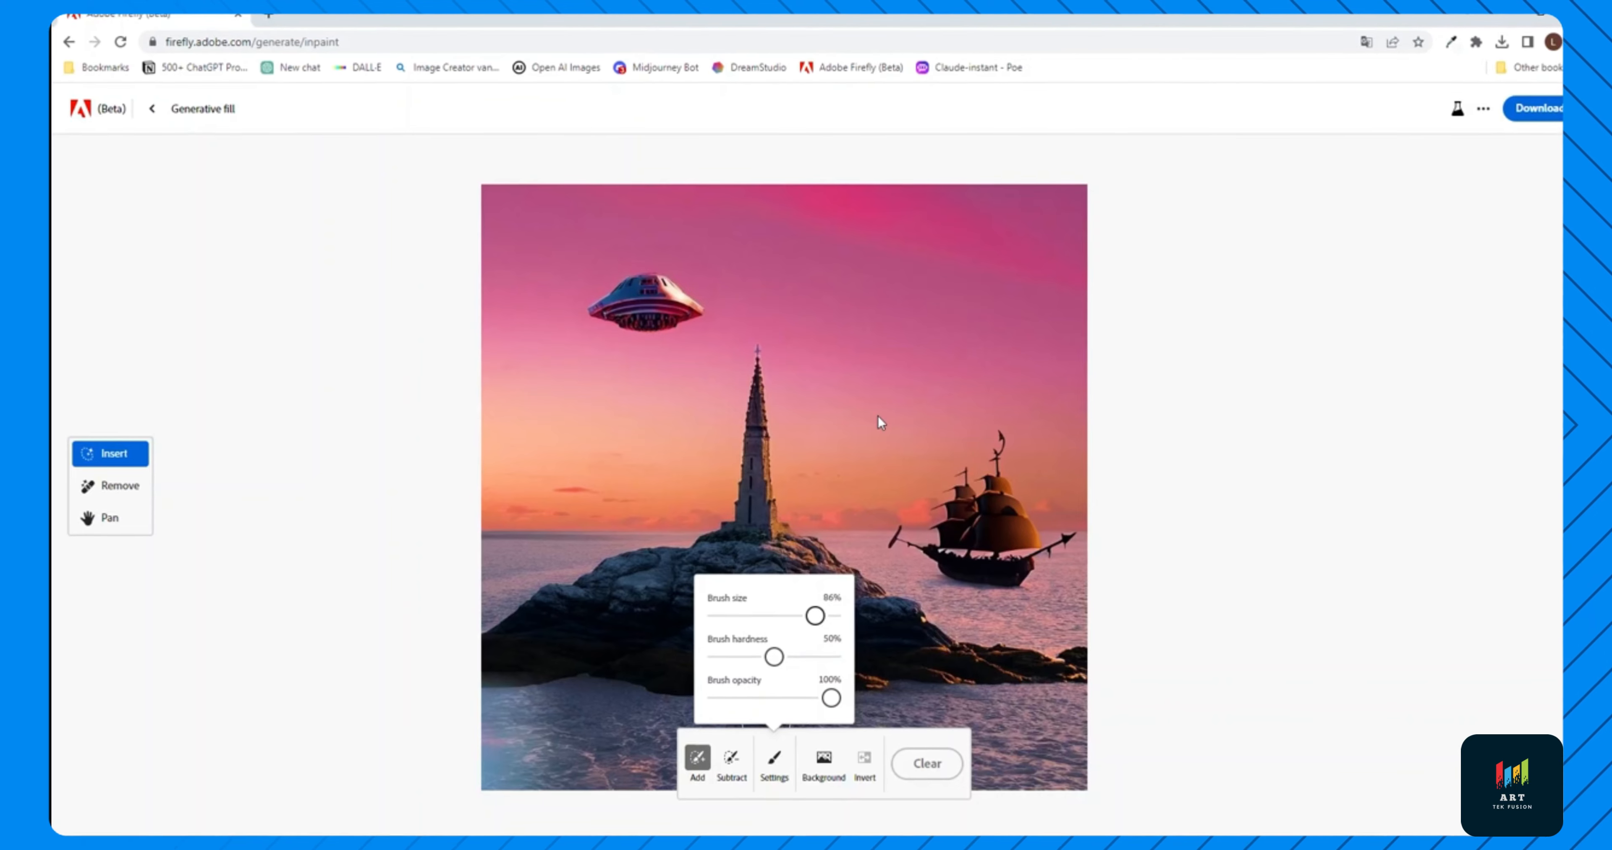
left_click(903, 380)
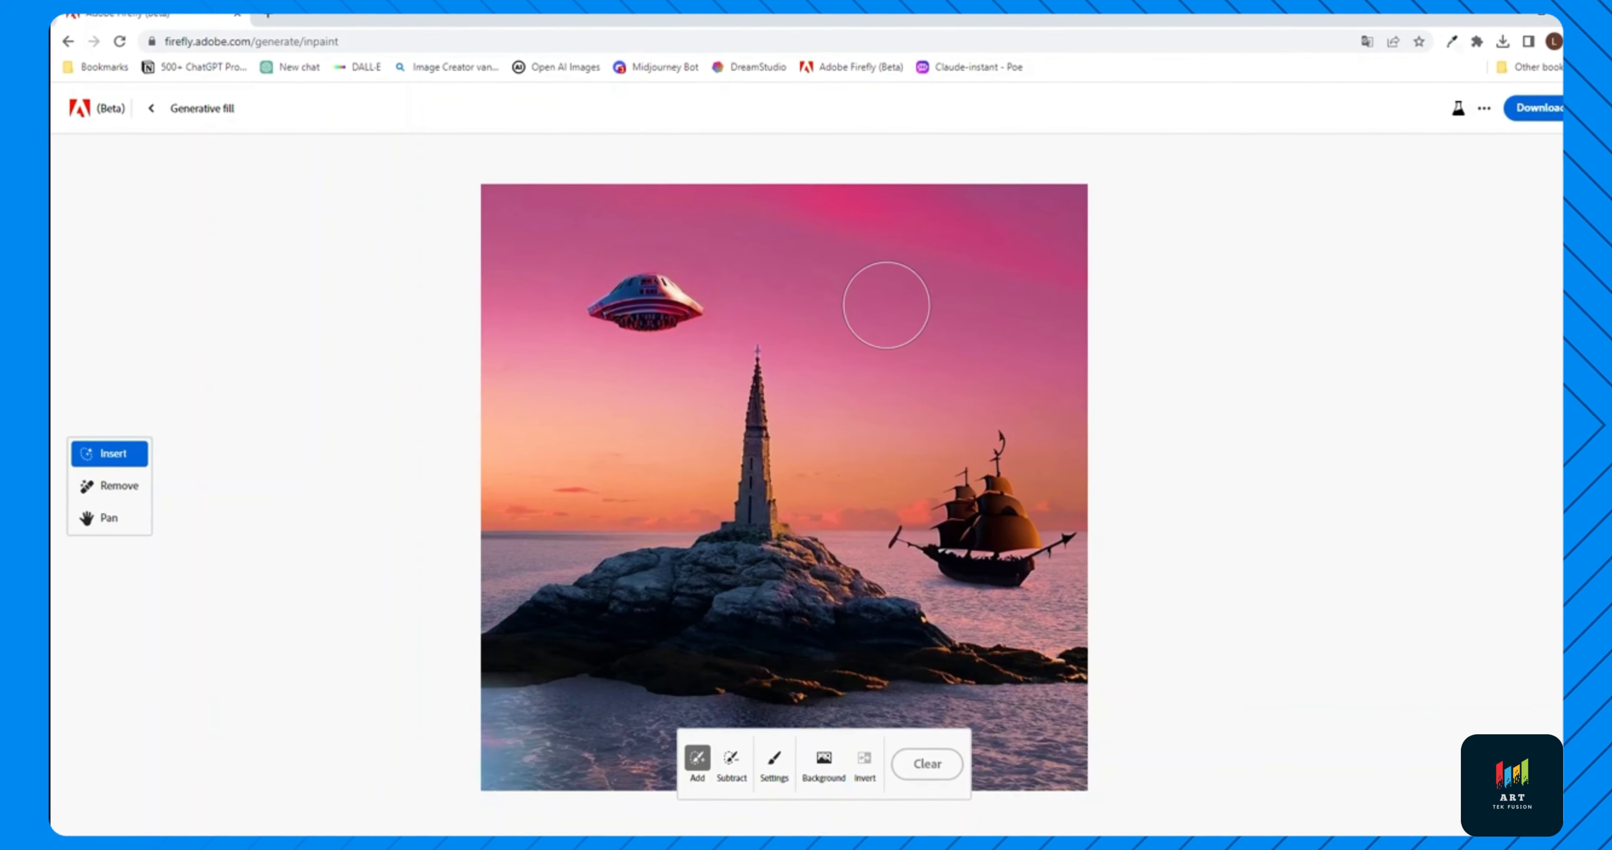
Paint an oval mask in the sky above the pirate ship at 50% brush hardness and examine its edge closely
mouse_move(886, 305)
left_mouse_down()
mouse_move(929, 408)
mouse_move(925, 298)
left_mouse_up()
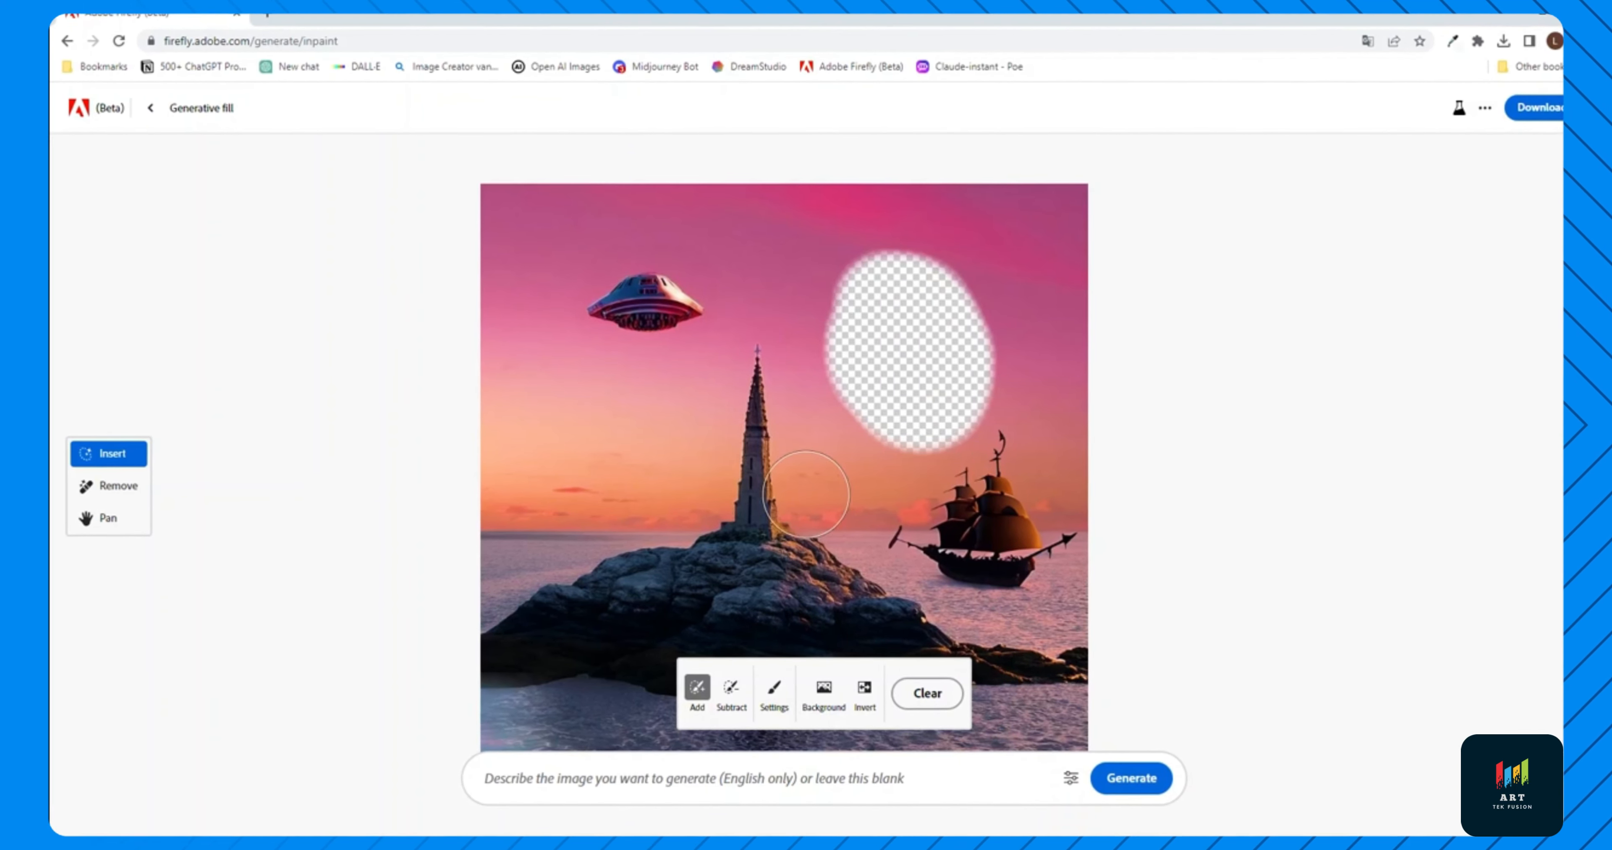
left_click(775, 690)
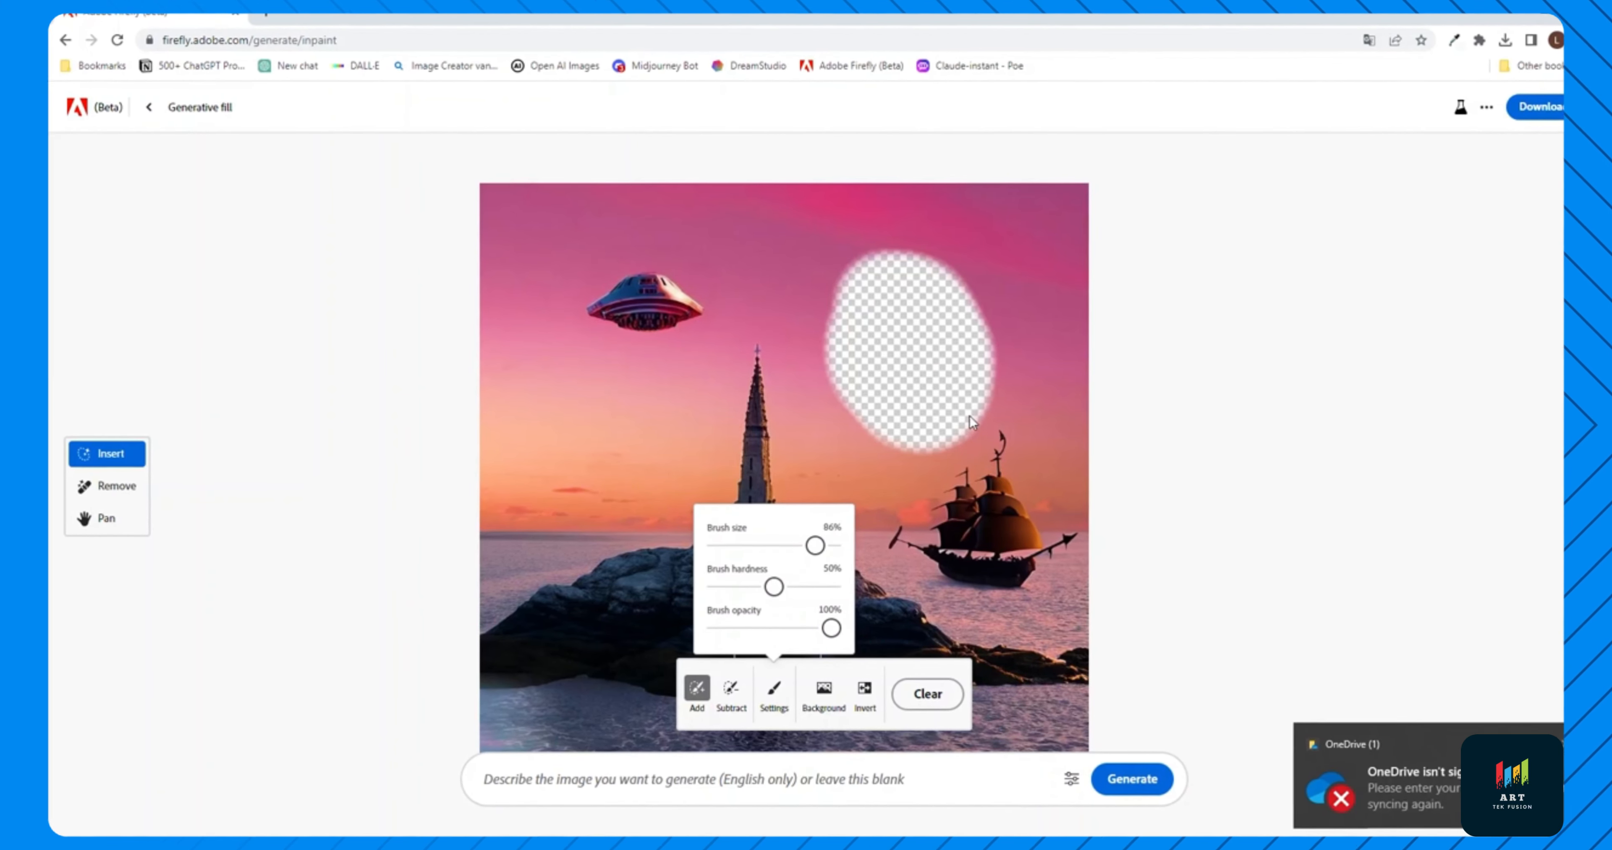
scroll(1003, 381, "up", 6)
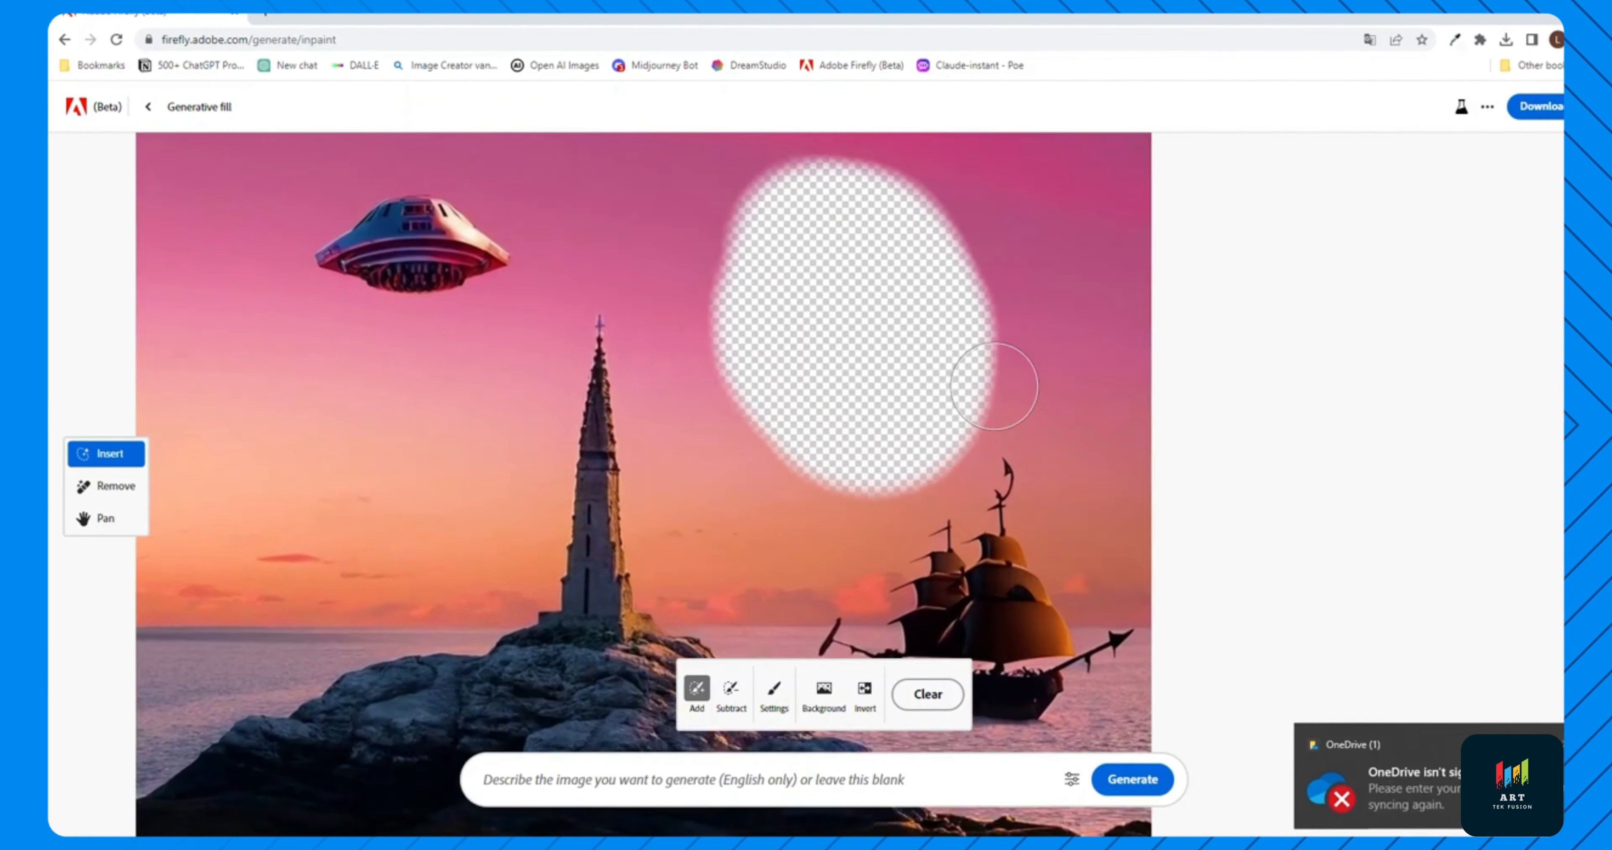
scroll(994, 386, "up", 3)
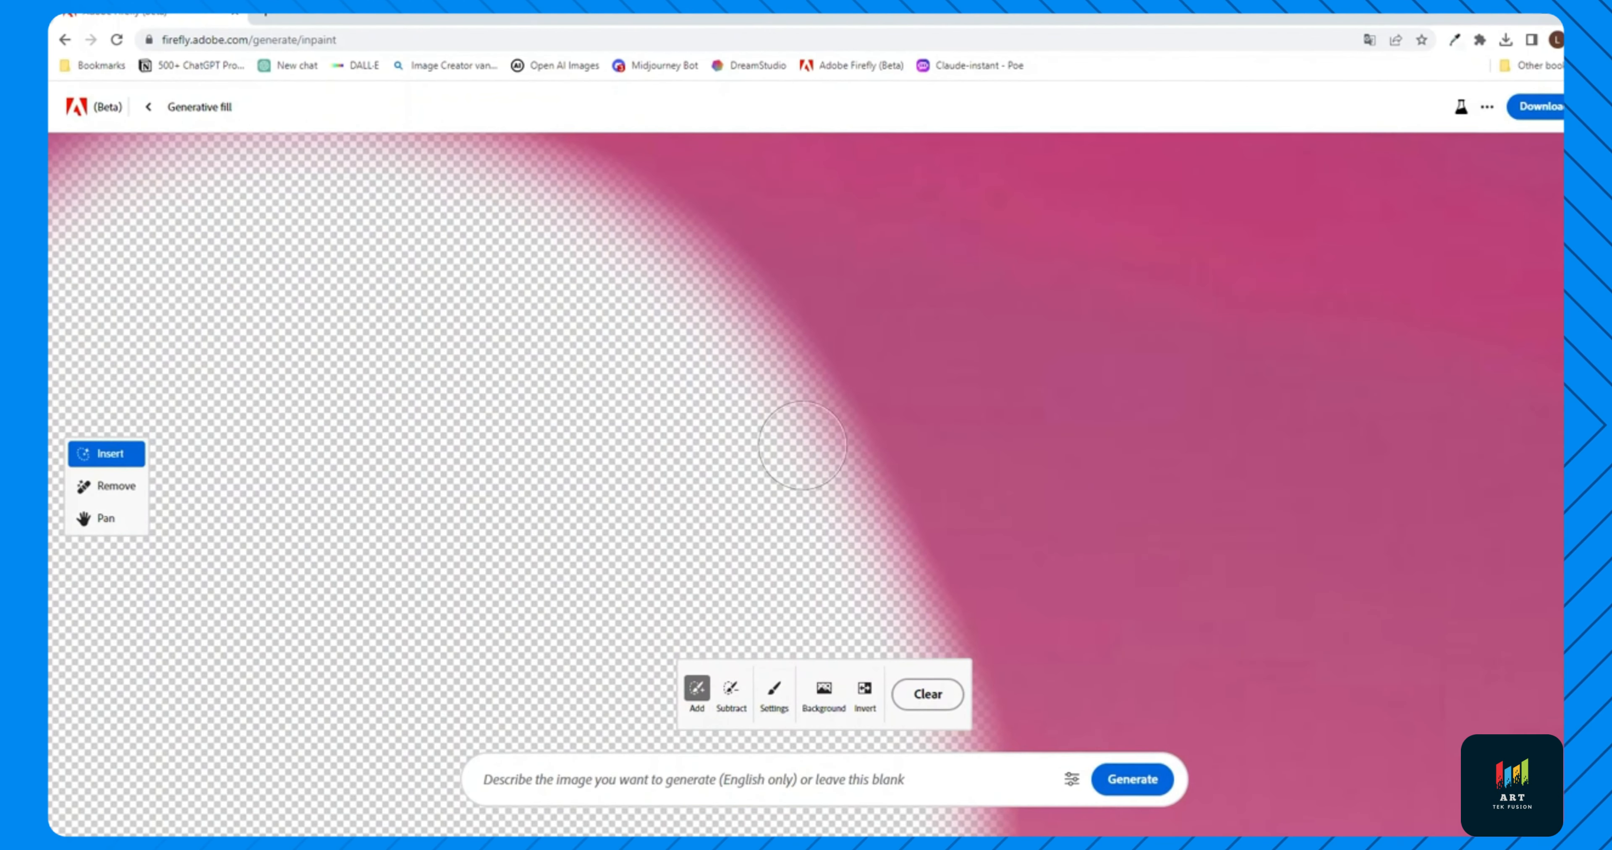
Paint a test spot beside the oval mask at 100% brush hardness and another one with a softer brush
left_click(774, 691)
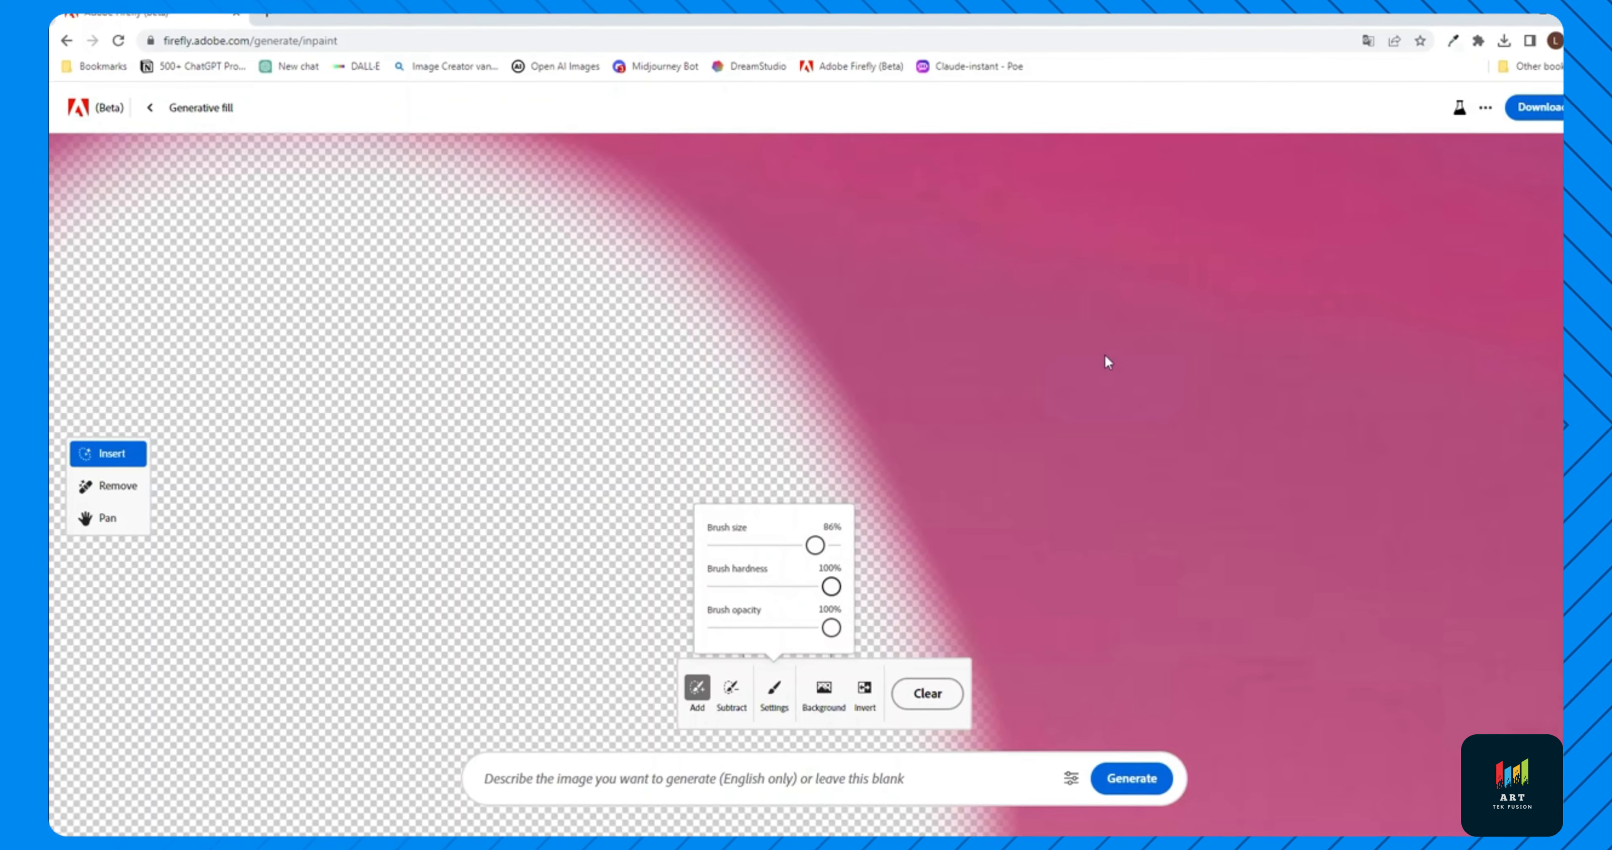
left_click(1133, 336)
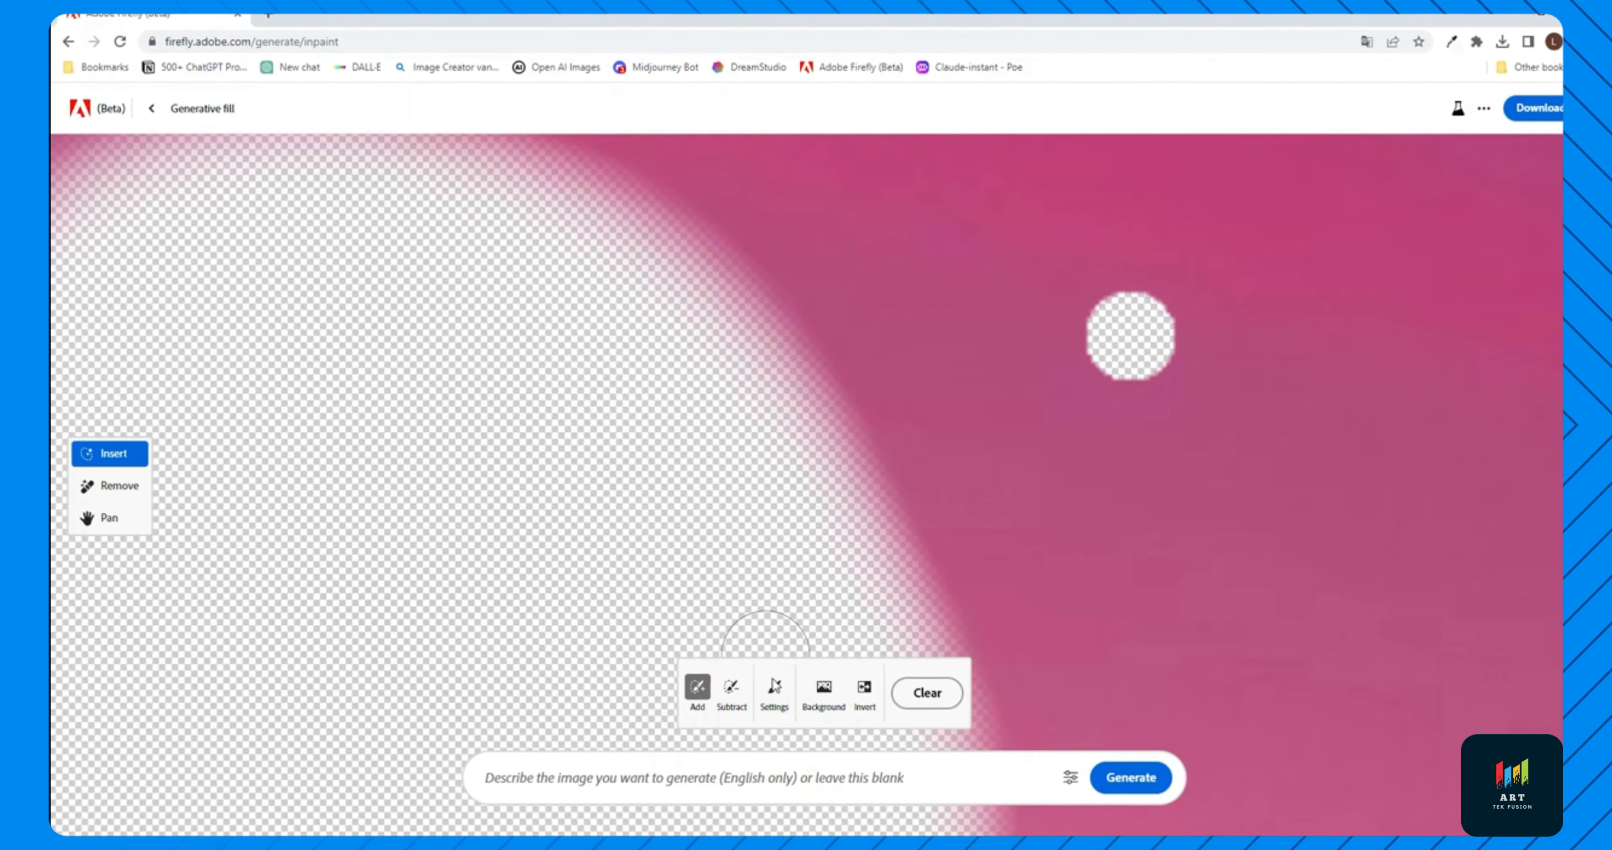
left_click(956, 247)
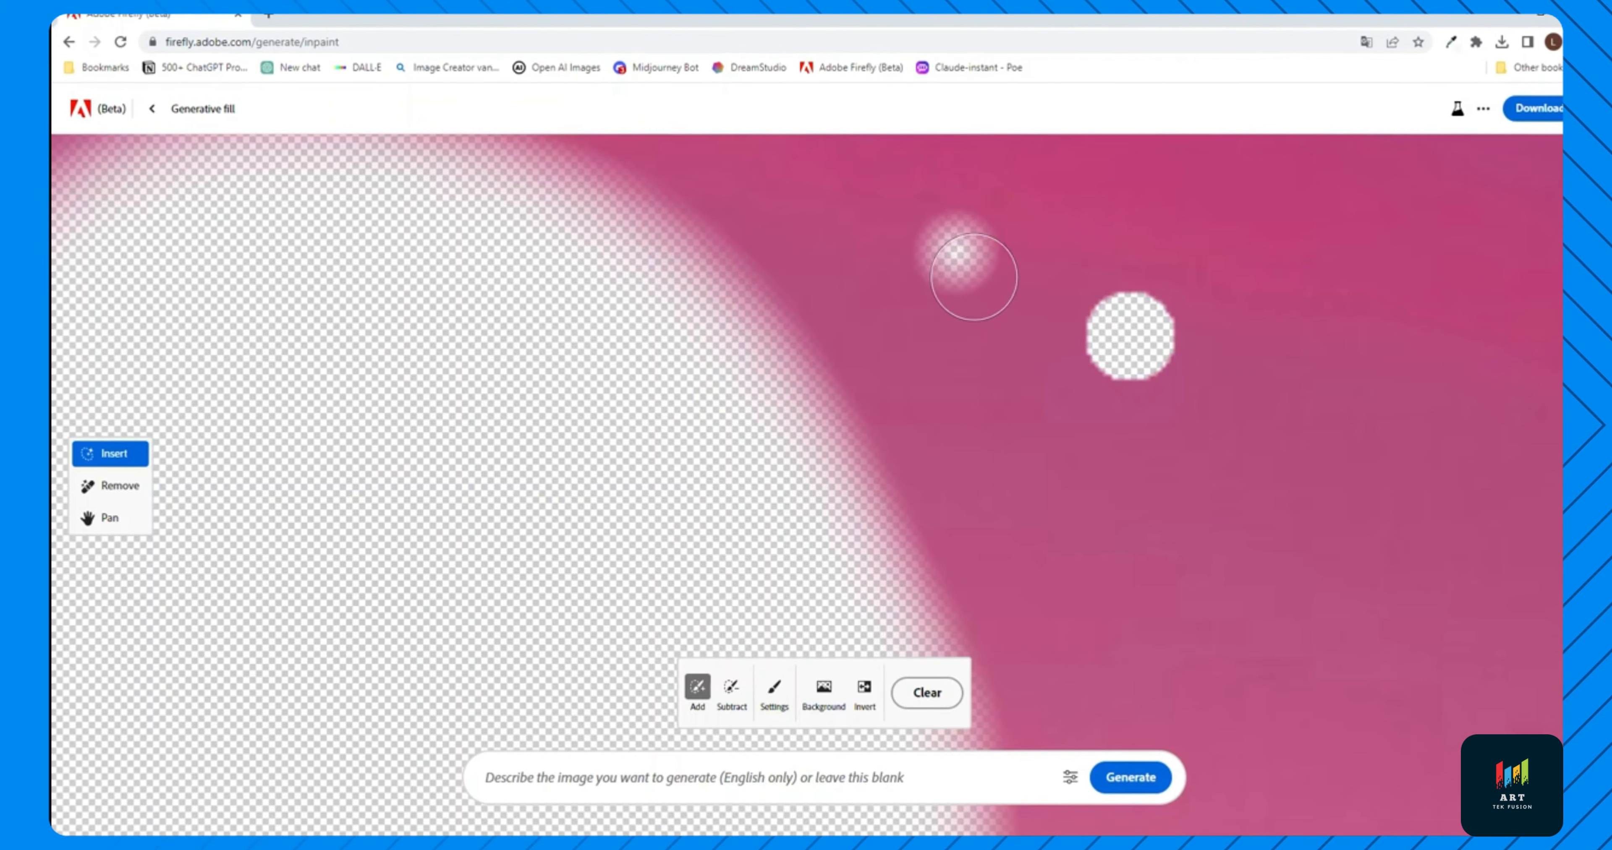
Set the brush hardness to 48% and clear all the test masks
left_click(774, 699)
left_click(774, 695)
left_click(774, 690)
left_click(773, 588)
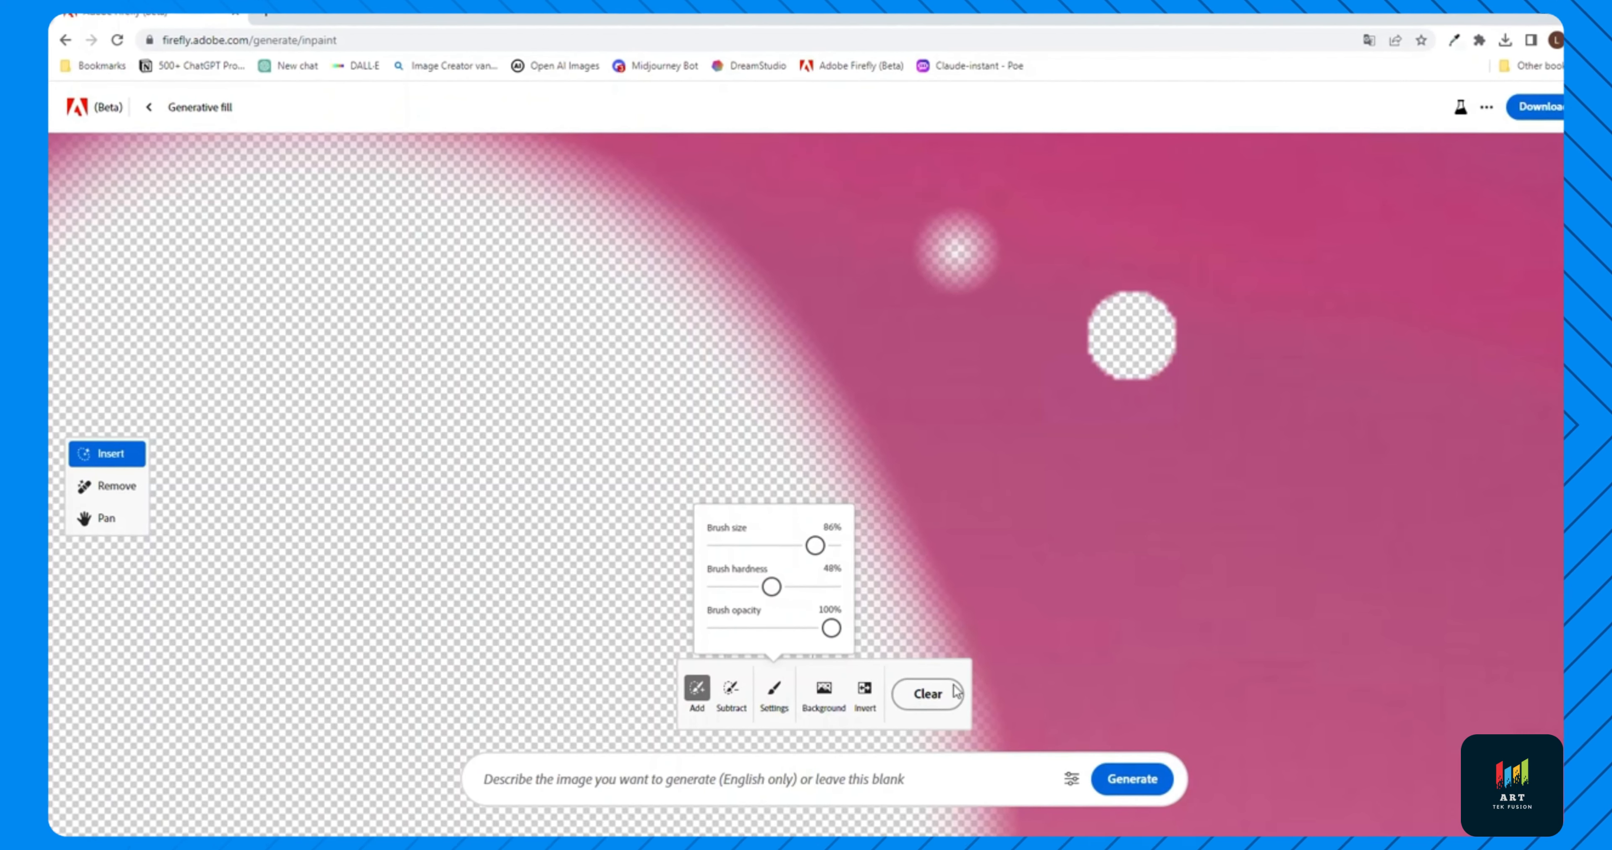
left_click(935, 701)
Mask the entire sky around the space ship, tower and pirate ship and generate a "sky with lightning storm"
scroll(853, 506, "down", 5)
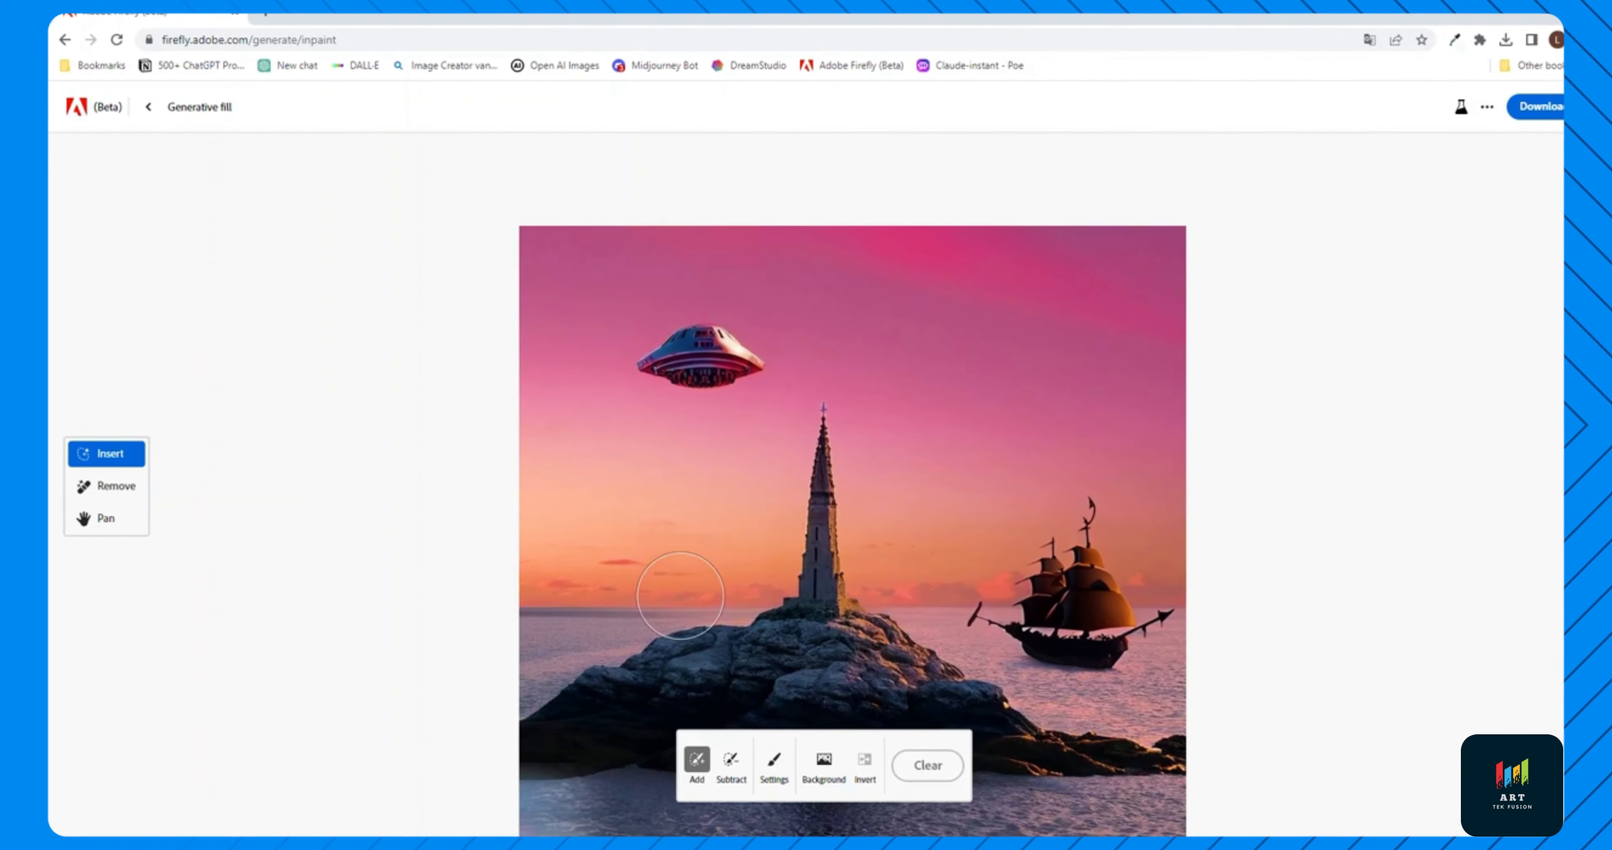
mouse_move(528, 577)
left_mouse_down()
mouse_move(756, 564)
mouse_move(777, 410)
left_mouse_up()
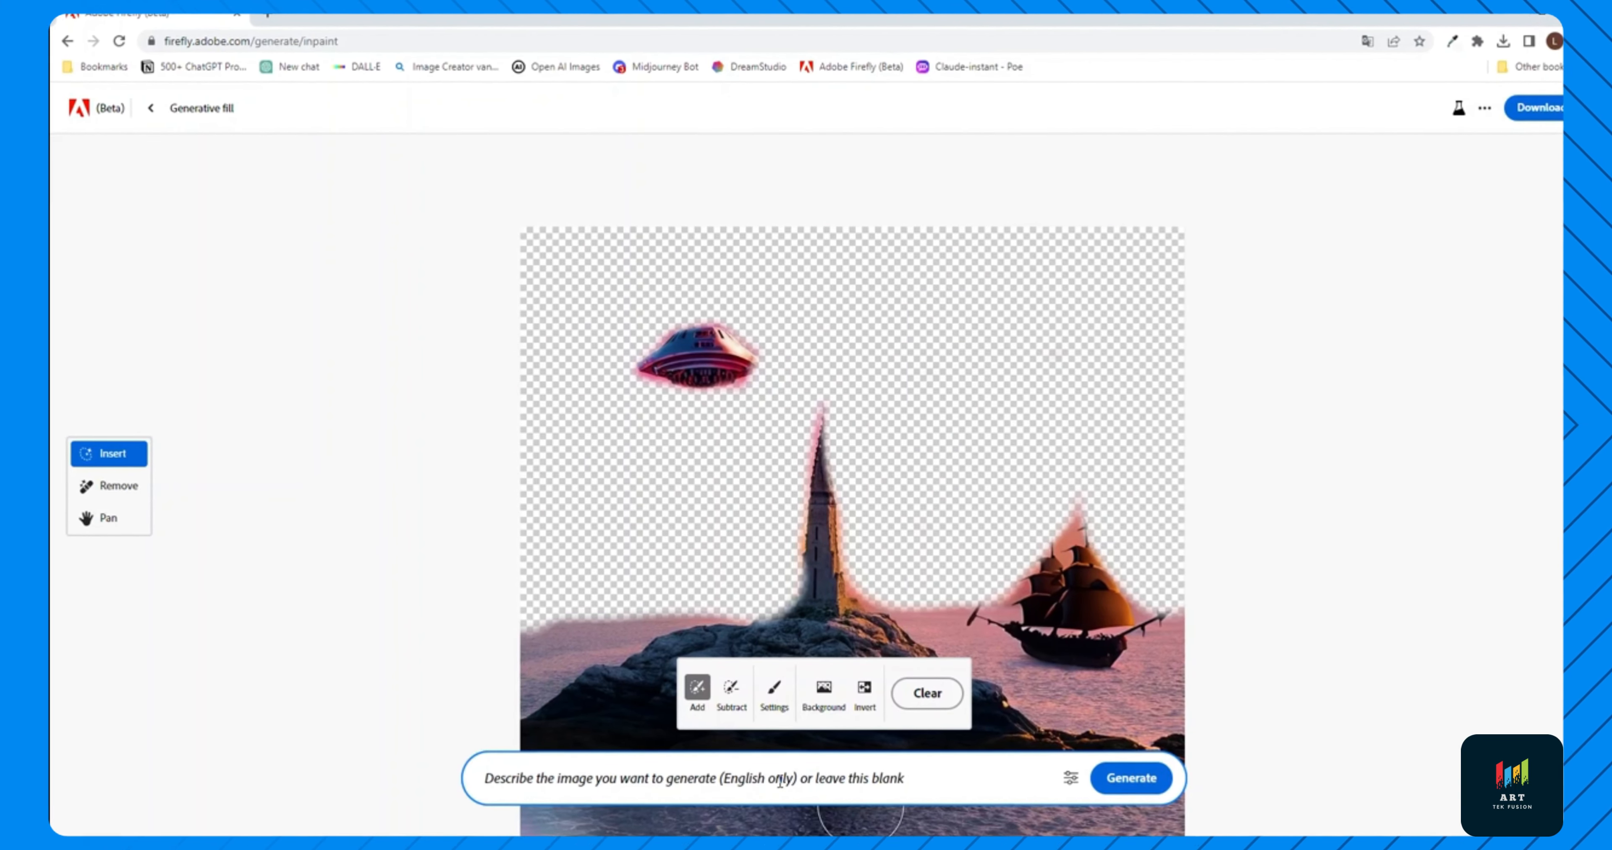
left_click(779, 781)
type("sky with lightn")
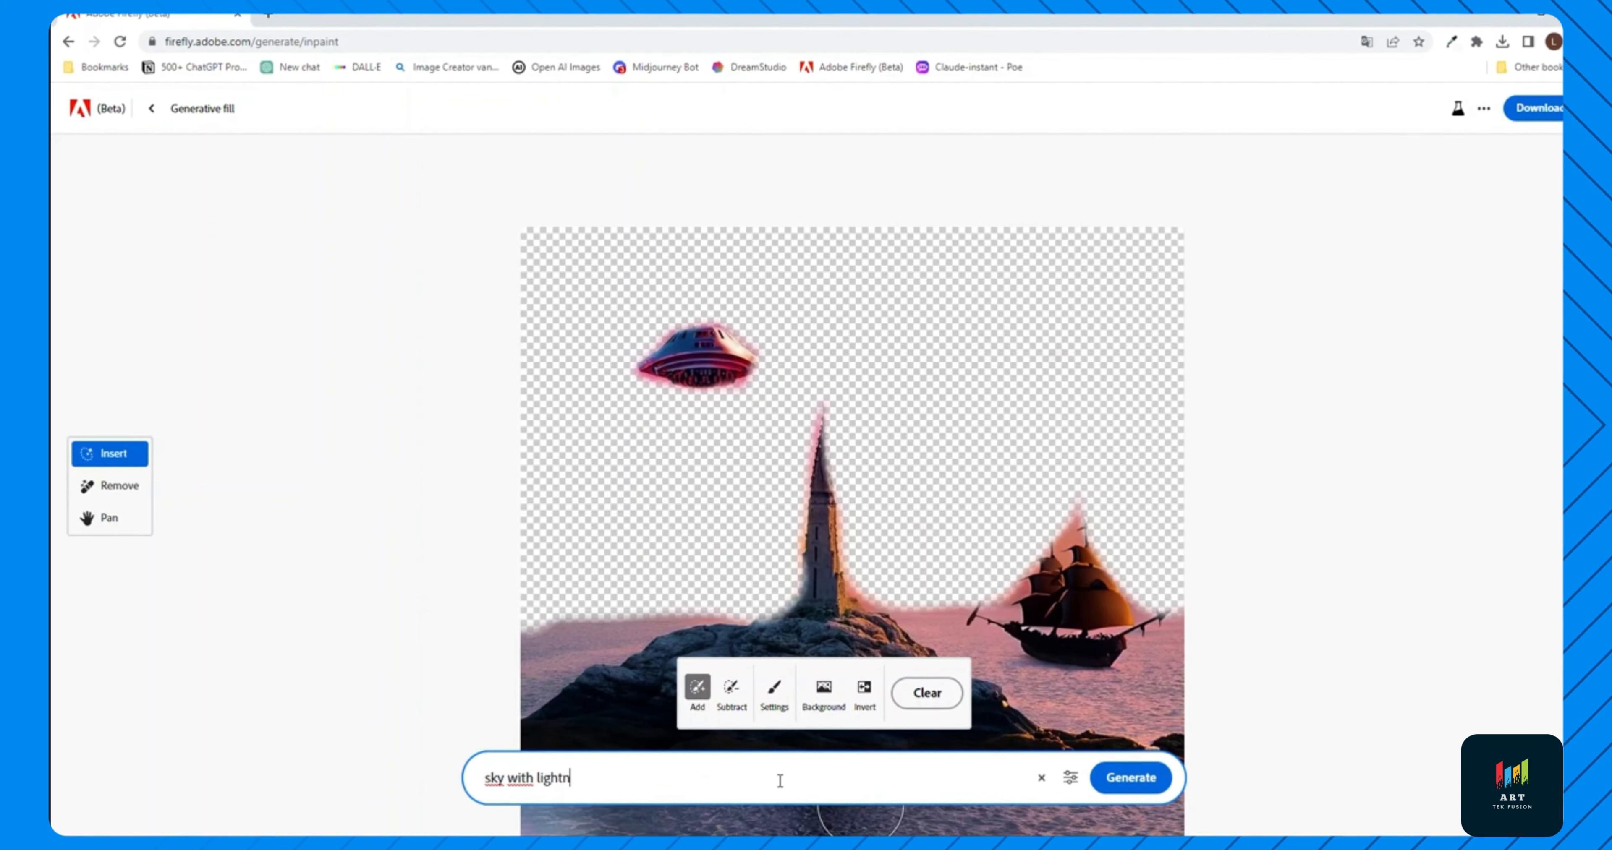
type("ing storm")
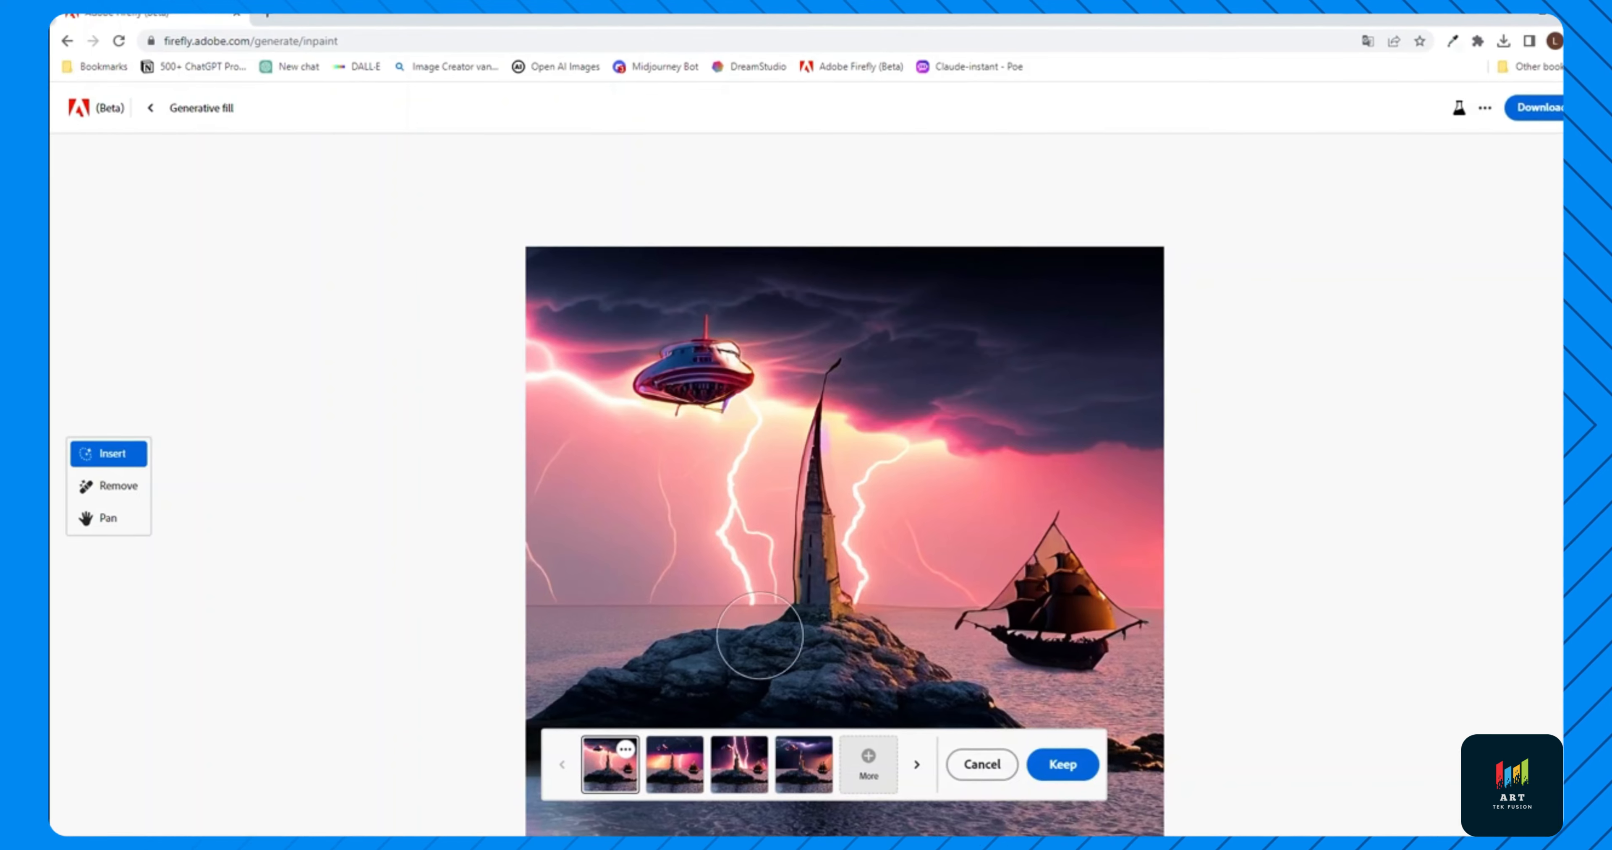
Discard the generated storm skies and clear the sky mask
left_click(981, 764)
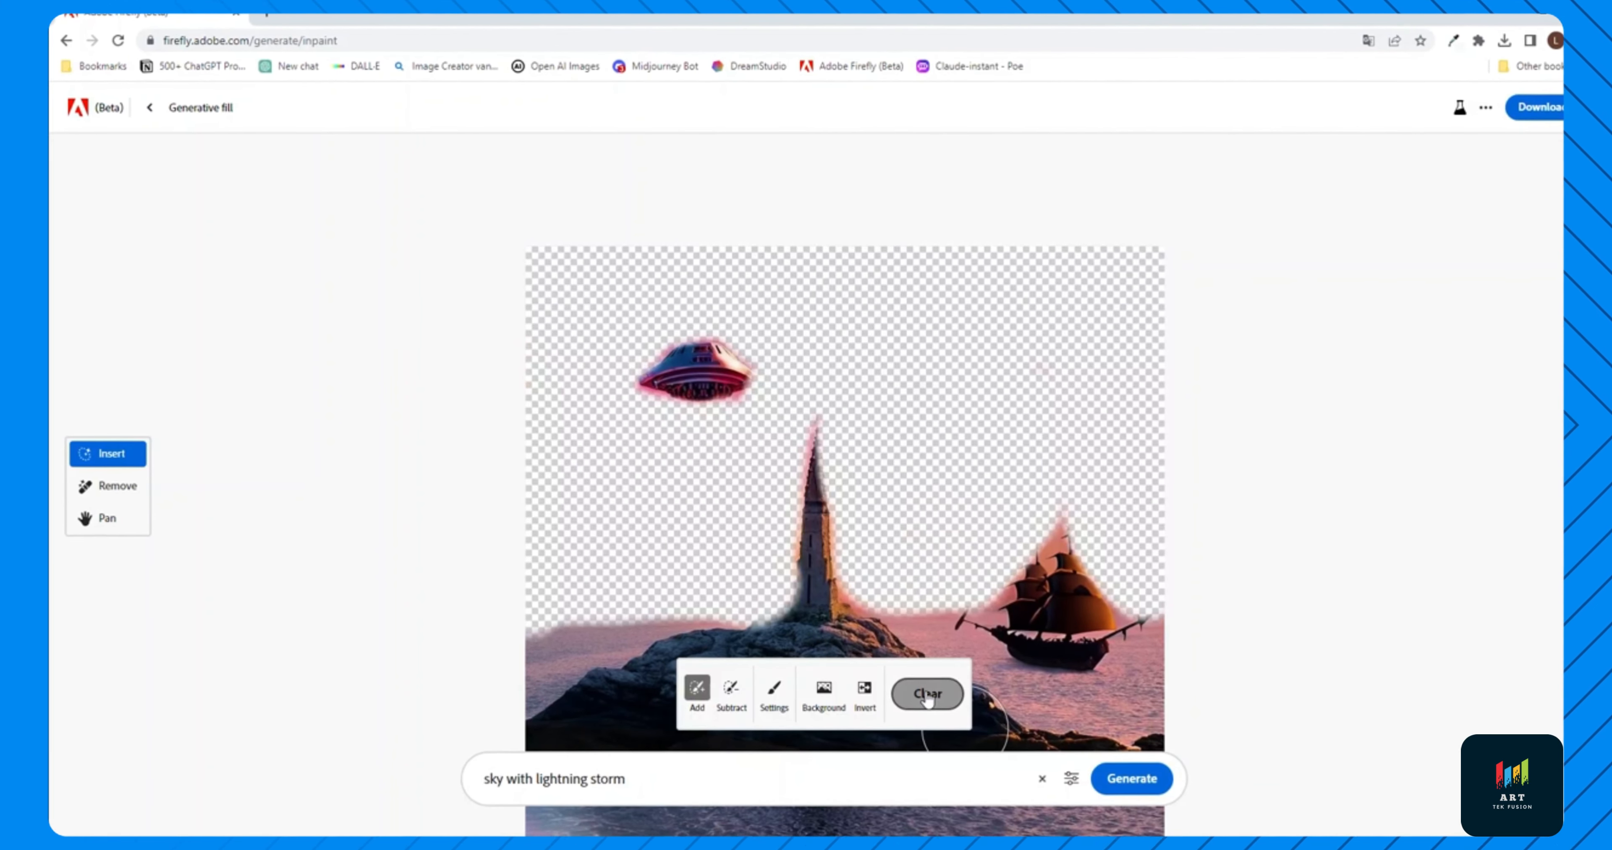
left_click(927, 695)
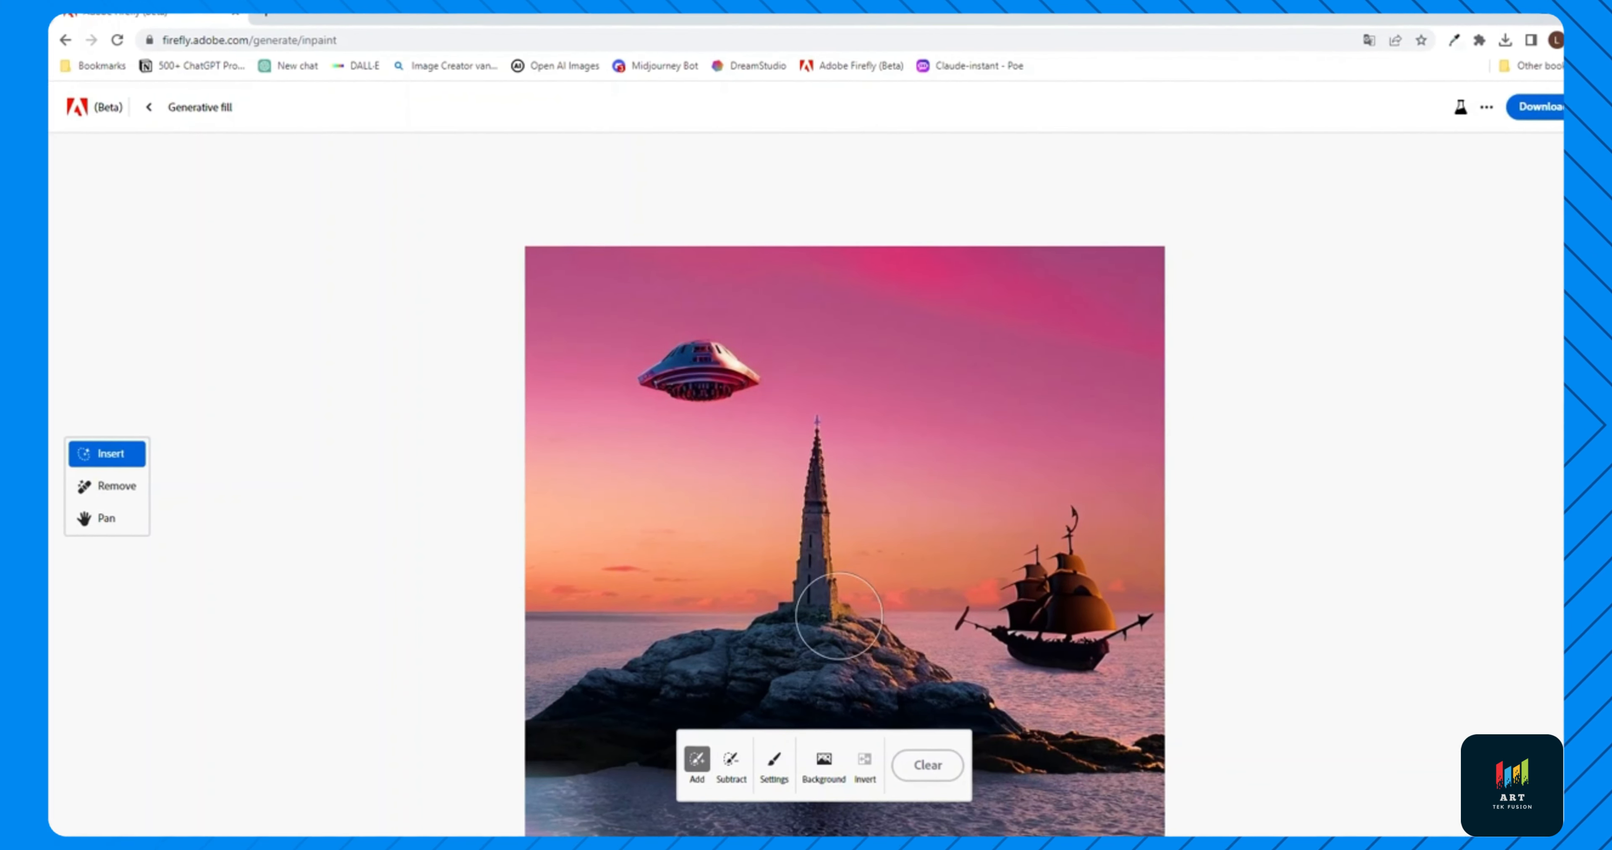
Repaint the sky mask at 54% brush opacity and generate the "sky with lightning storm" again
left_click(776, 762)
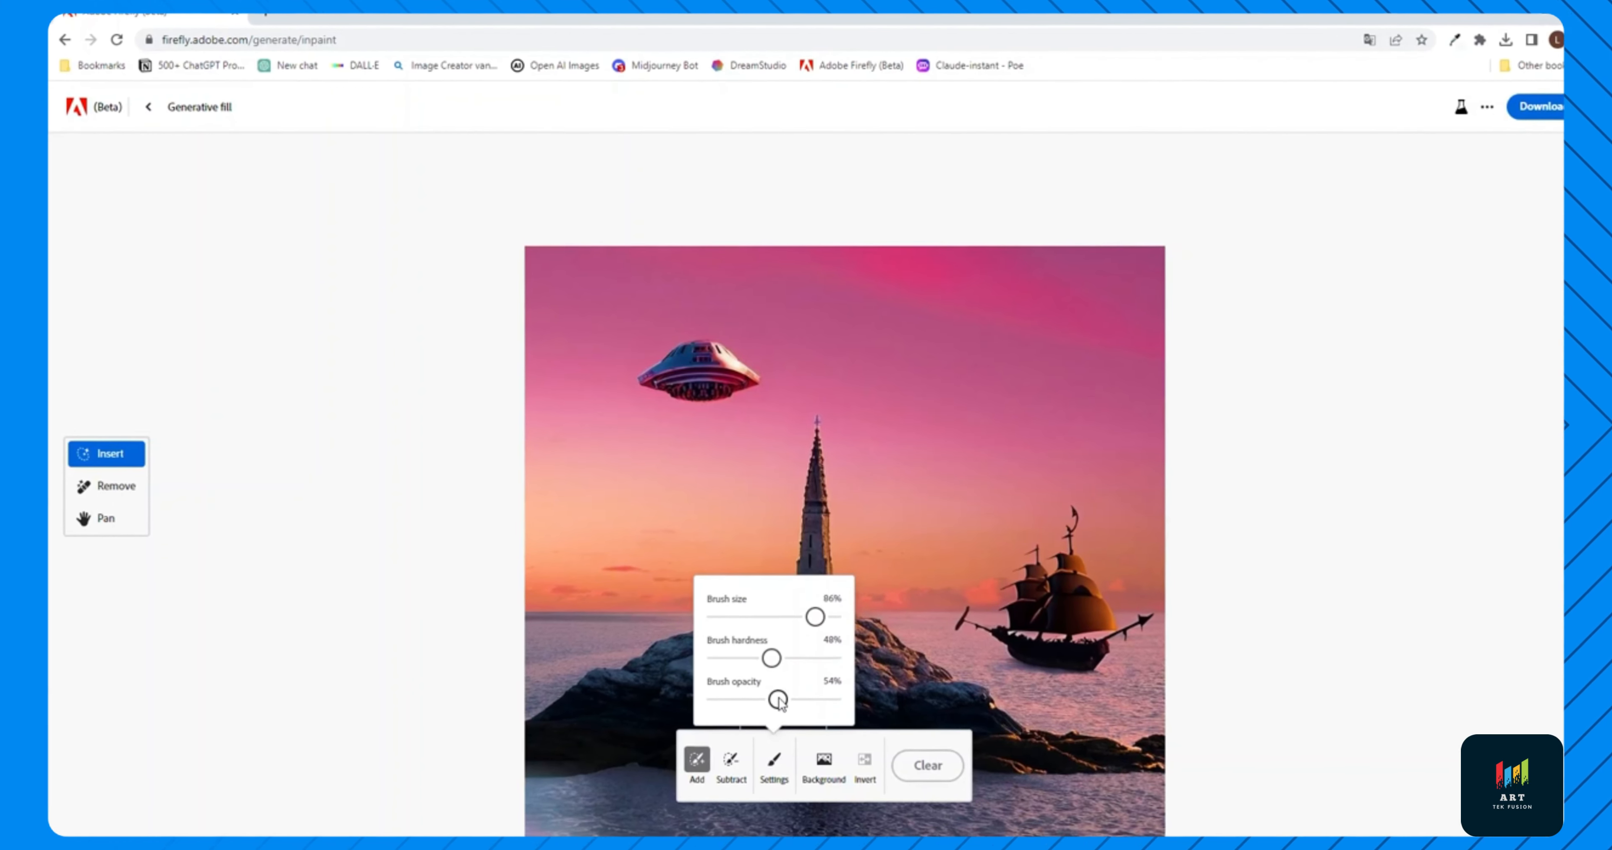
left_click(893, 599)
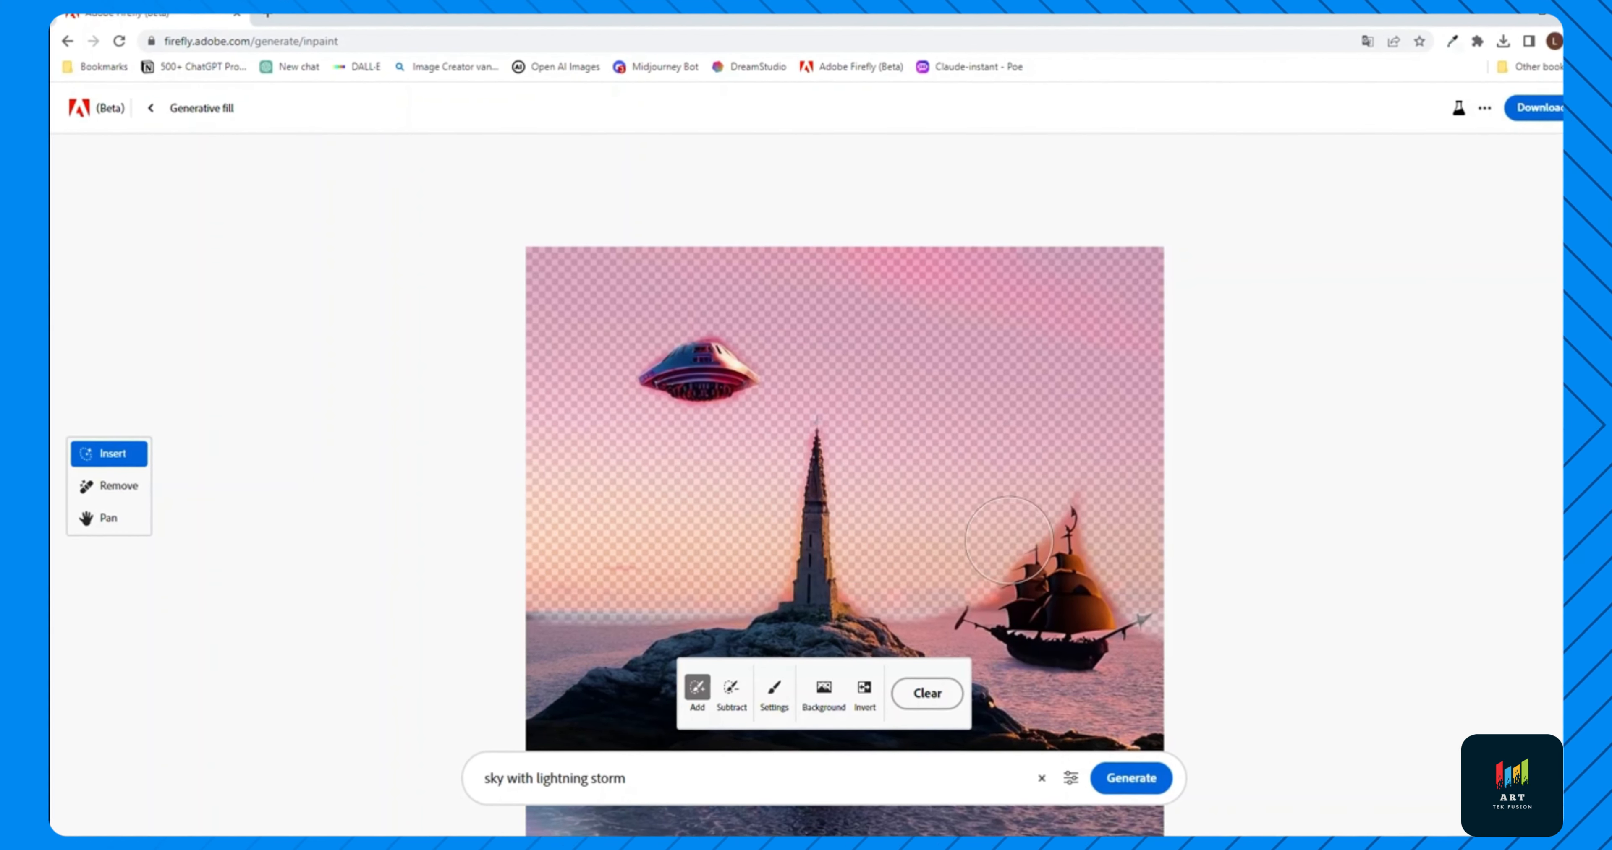
left_click(1129, 781)
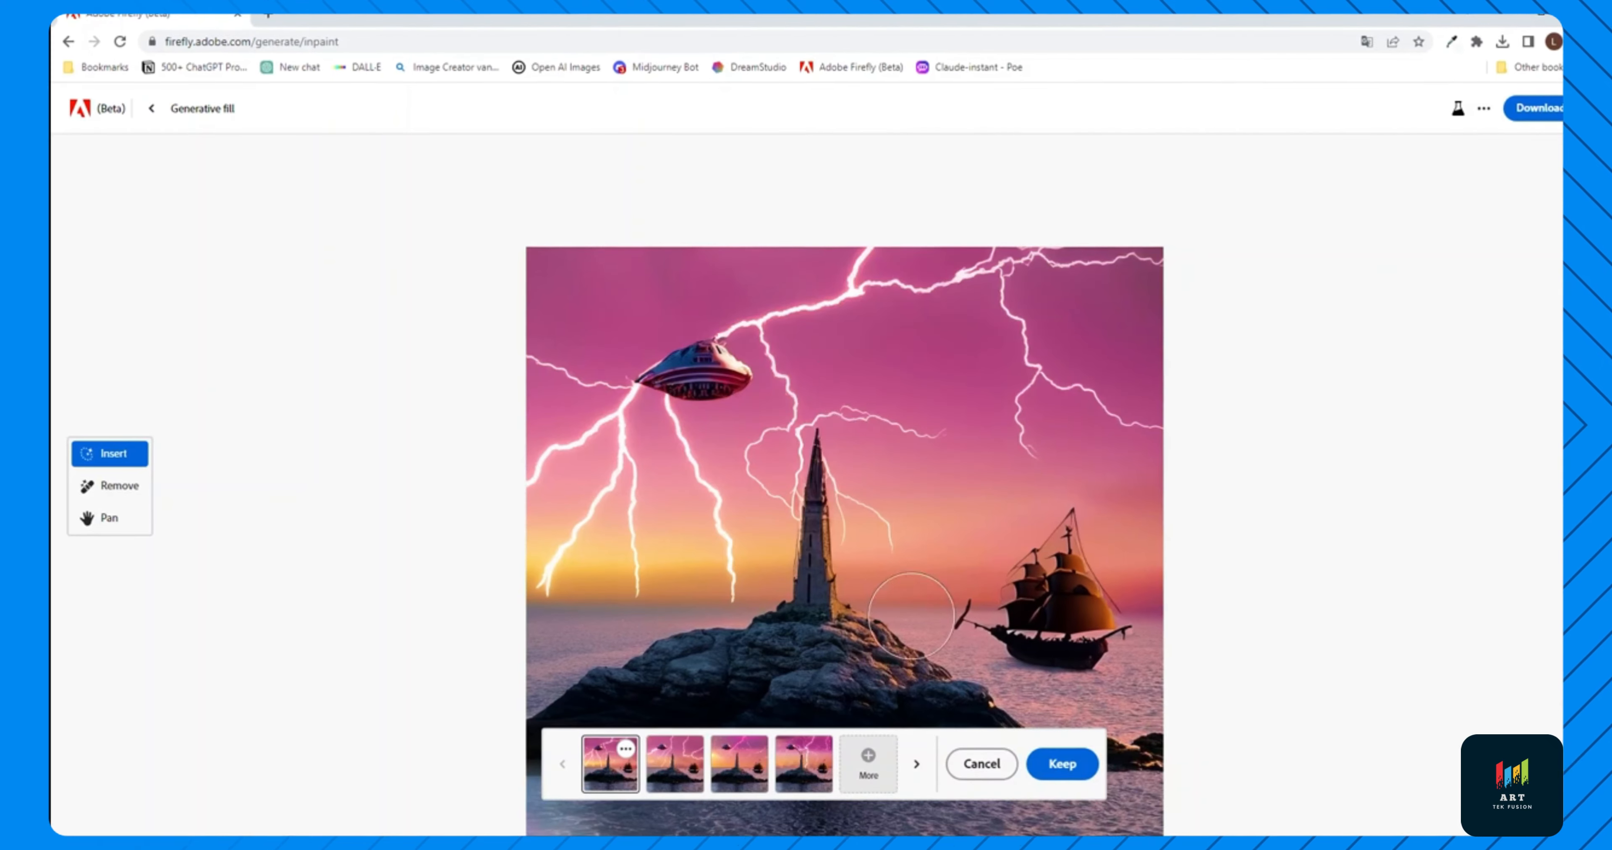
Compare the four lightning storm variations and keep the first one
left_click(733, 767)
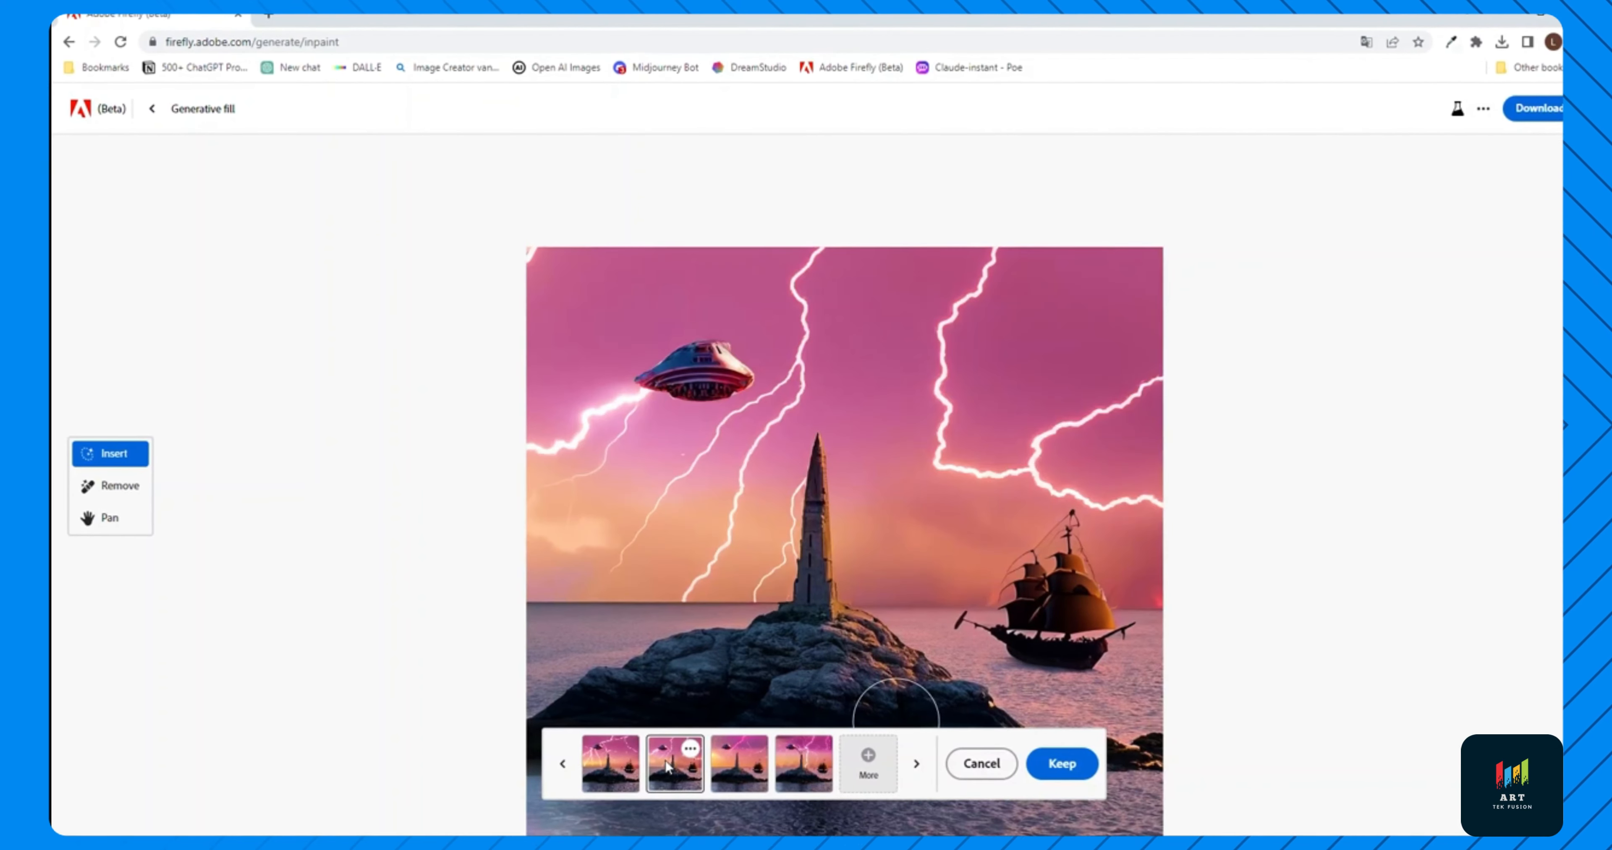
left_click(610, 764)
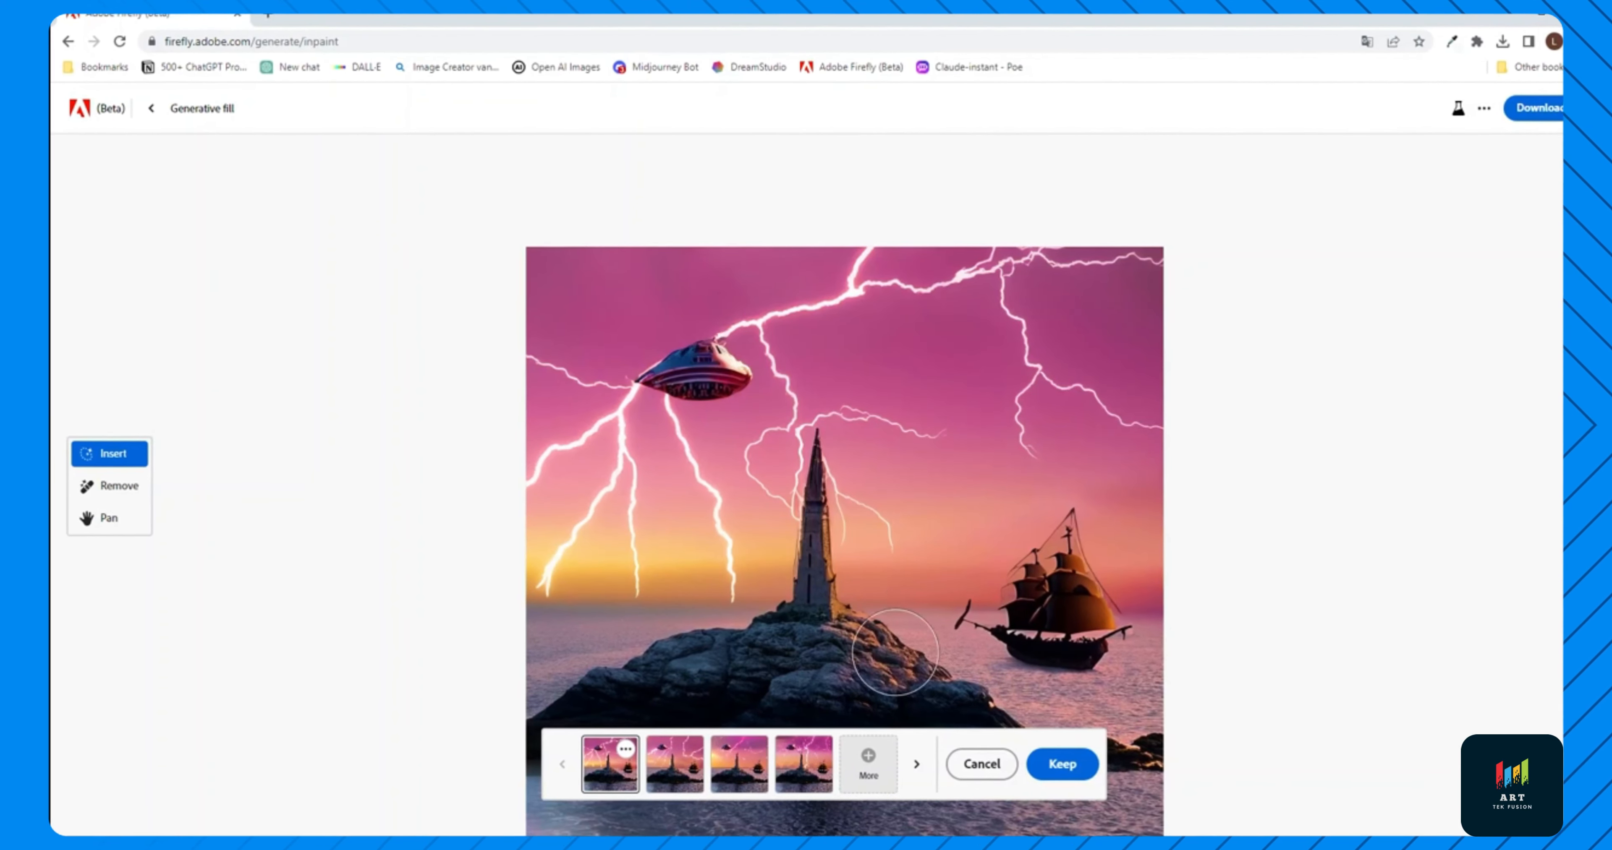
left_click(675, 775)
left_click(741, 782)
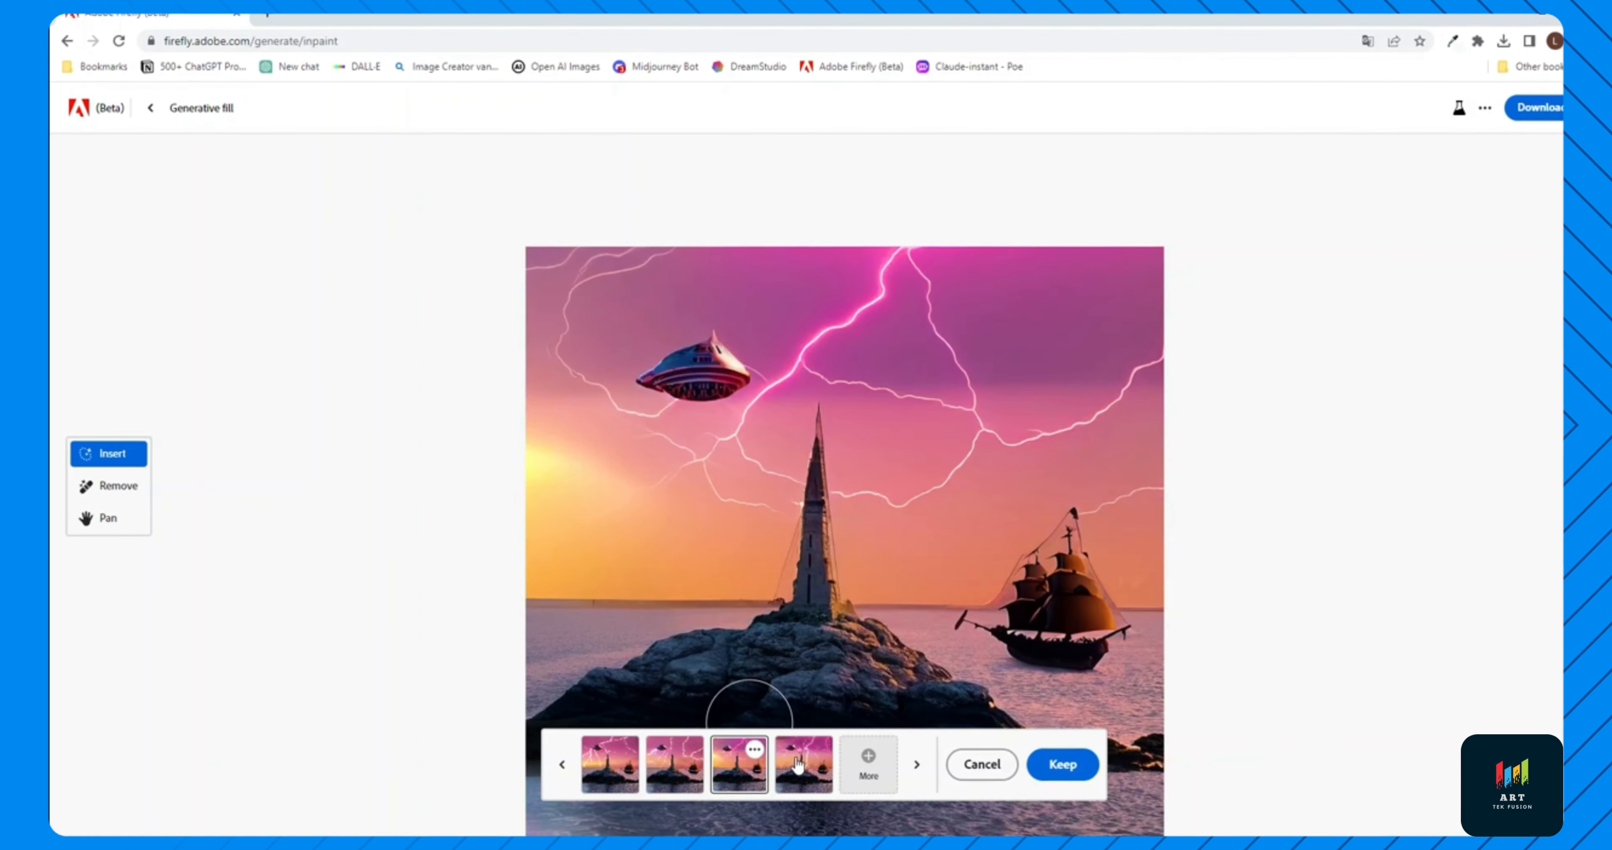
left_click(800, 765)
left_click(743, 758)
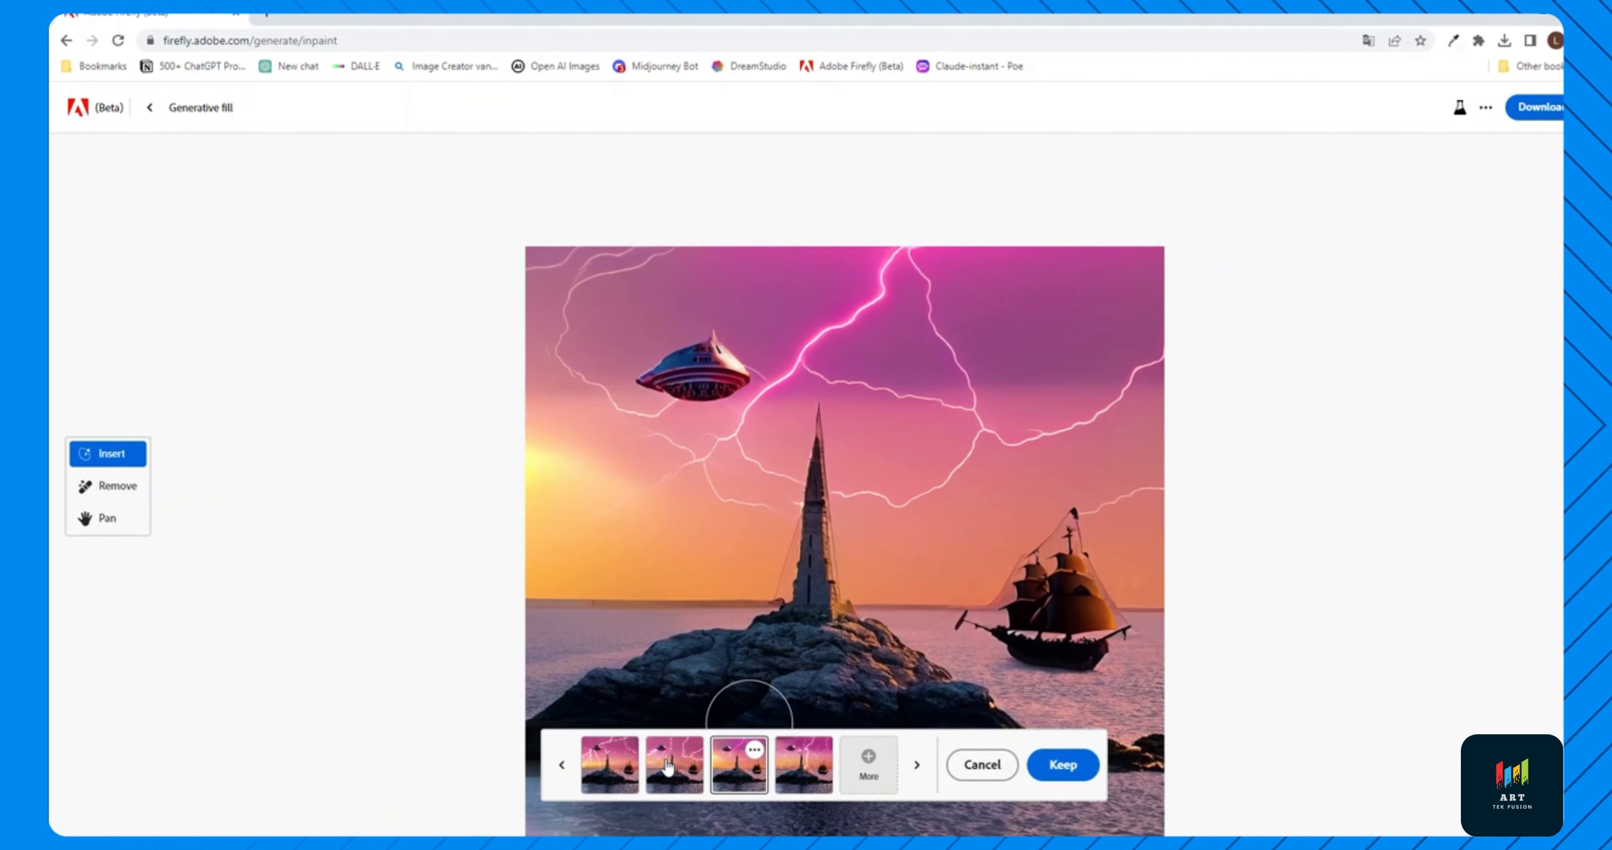
left_click(668, 766)
left_click(616, 771)
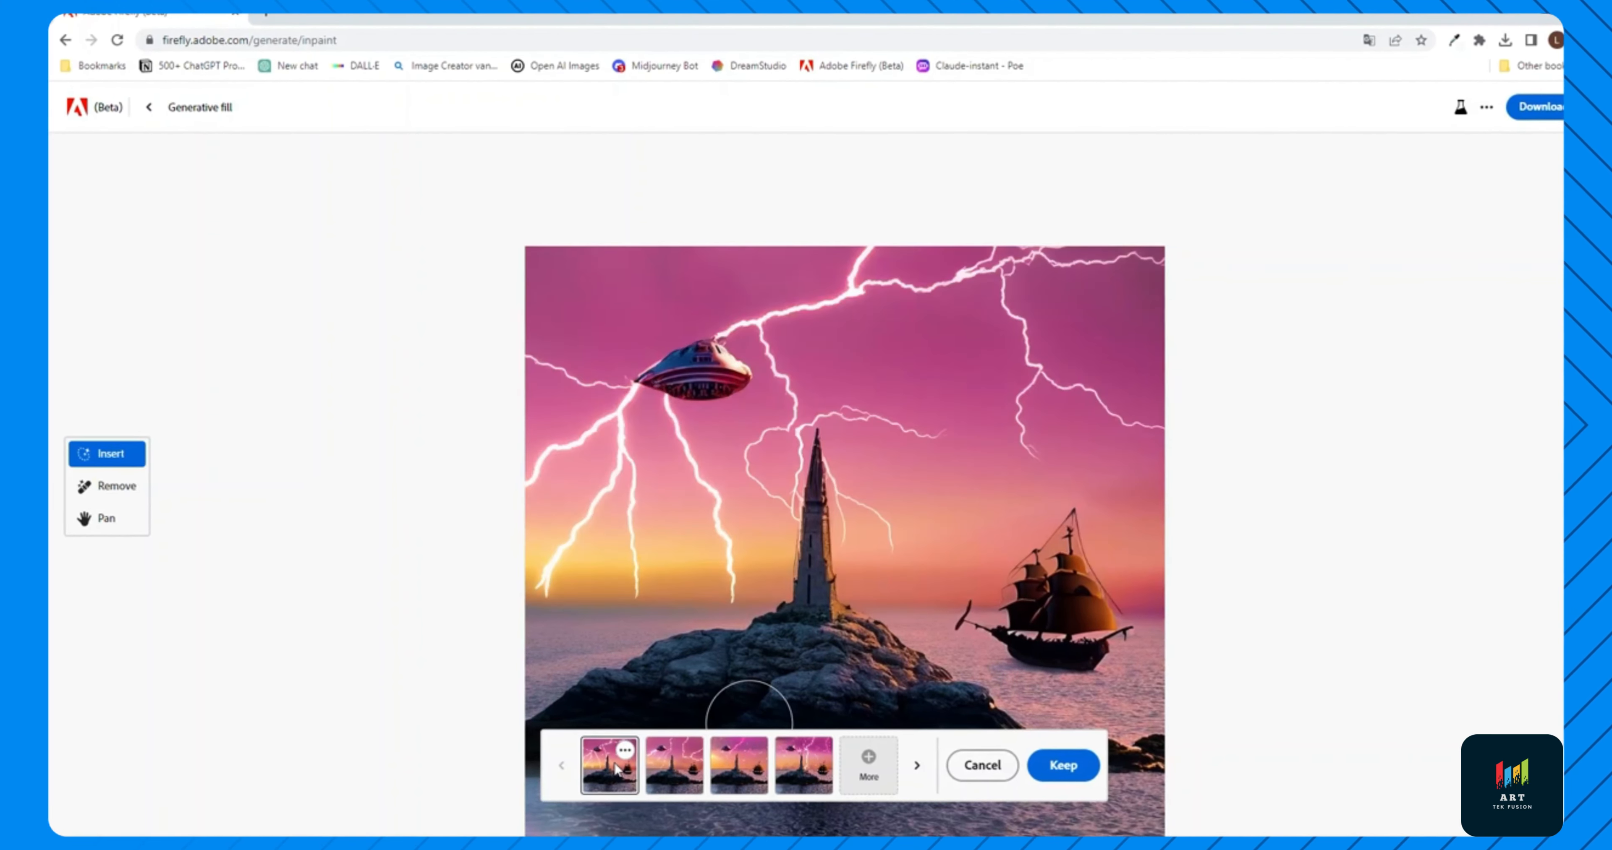
left_click(1054, 774)
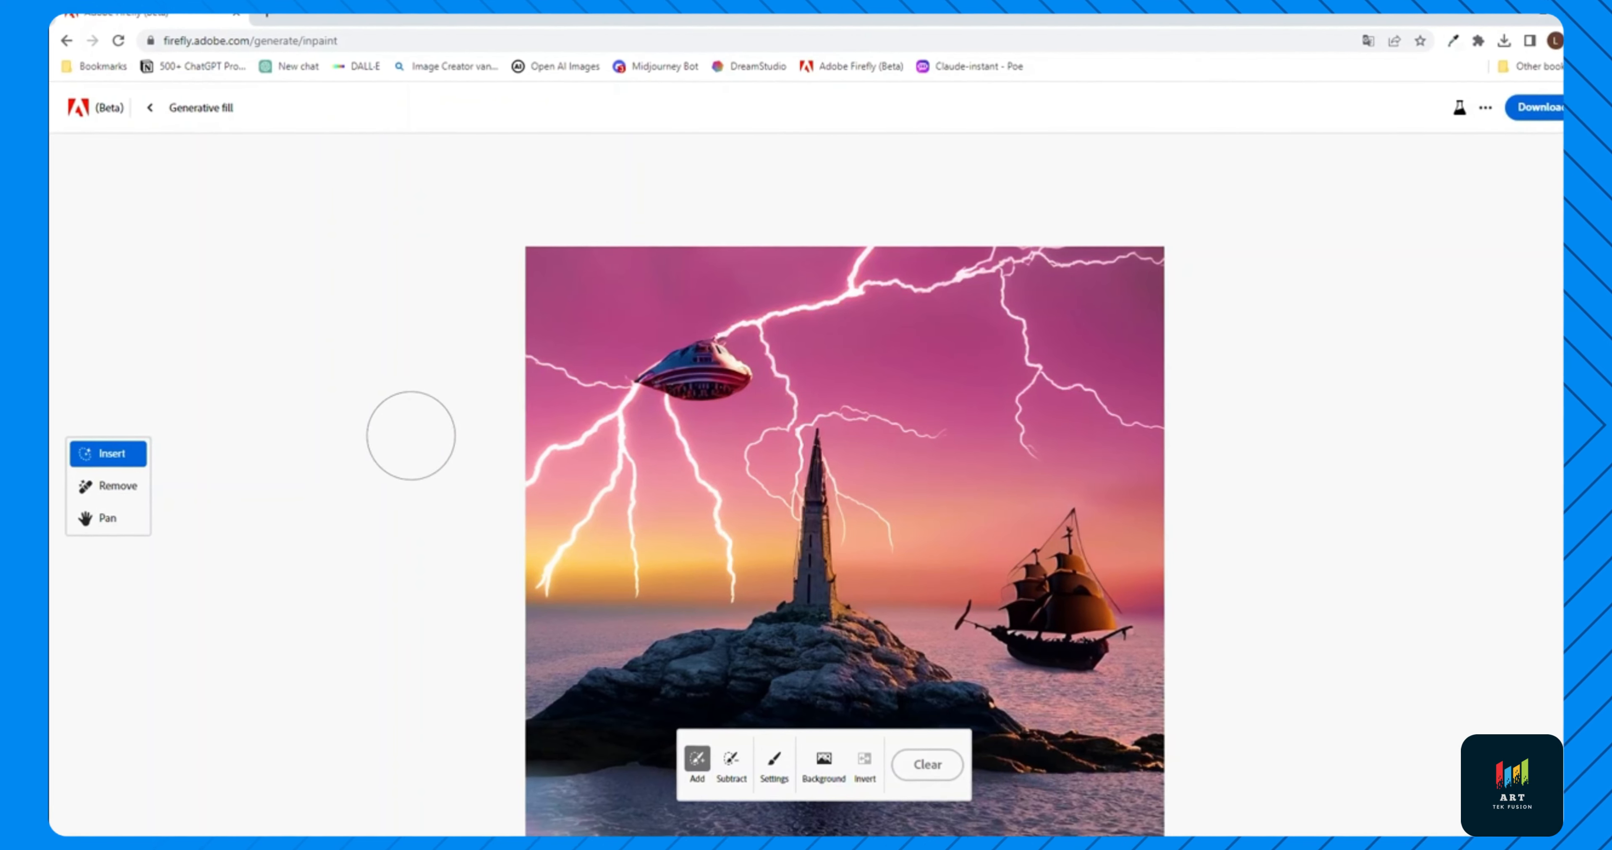
Set the brush size to 44%, paint over the stray rigging line beside the pirate ship's sails and clear that mask
scroll(1205, 661, "up", 10)
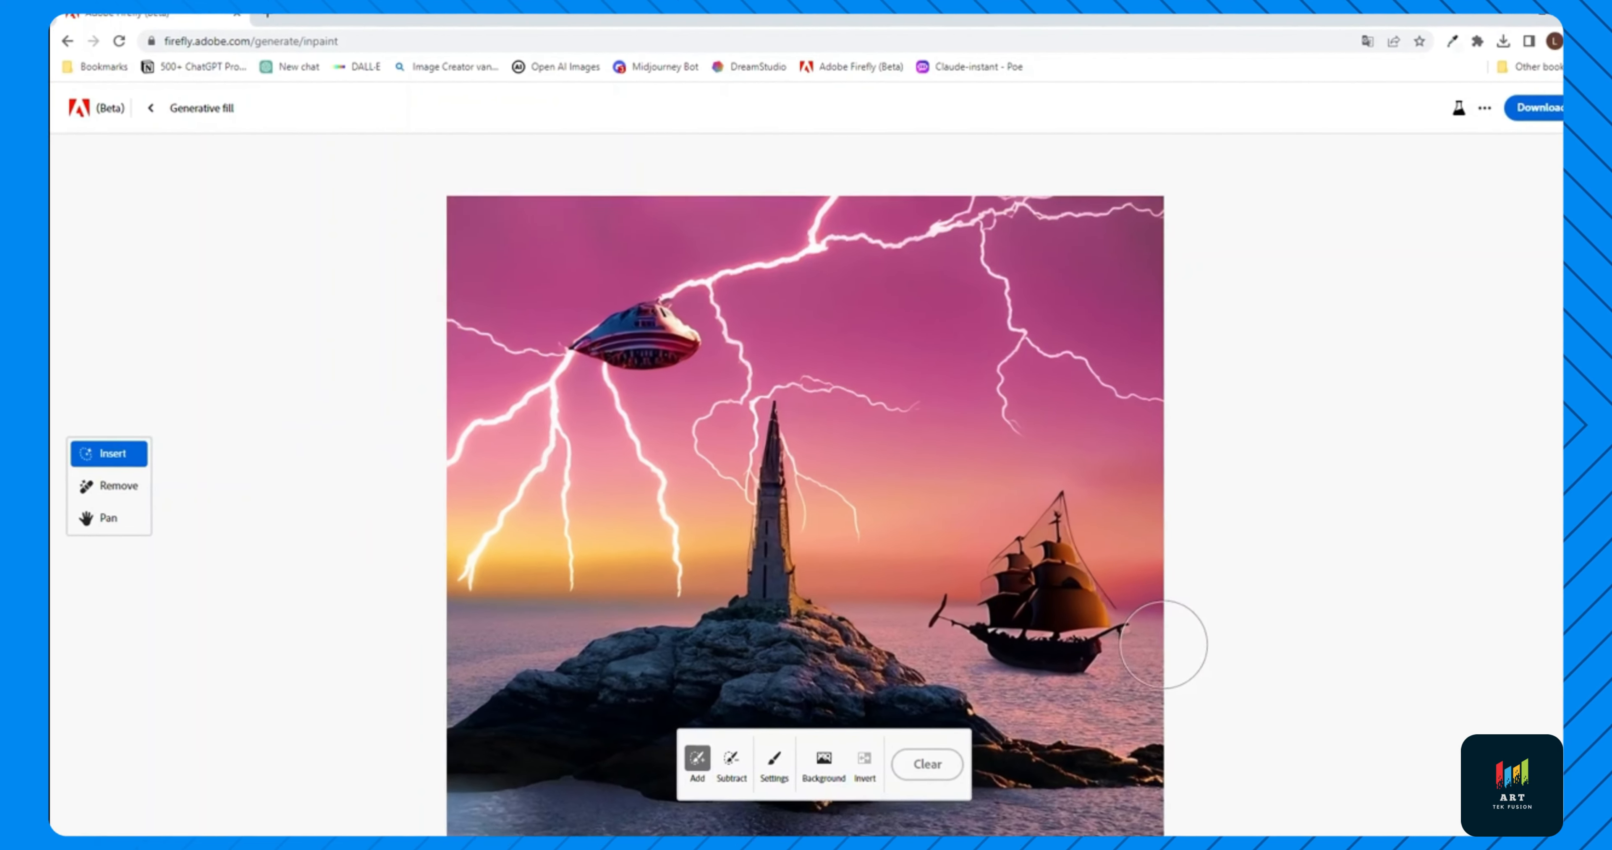
scroll(1108, 607, "up", 4)
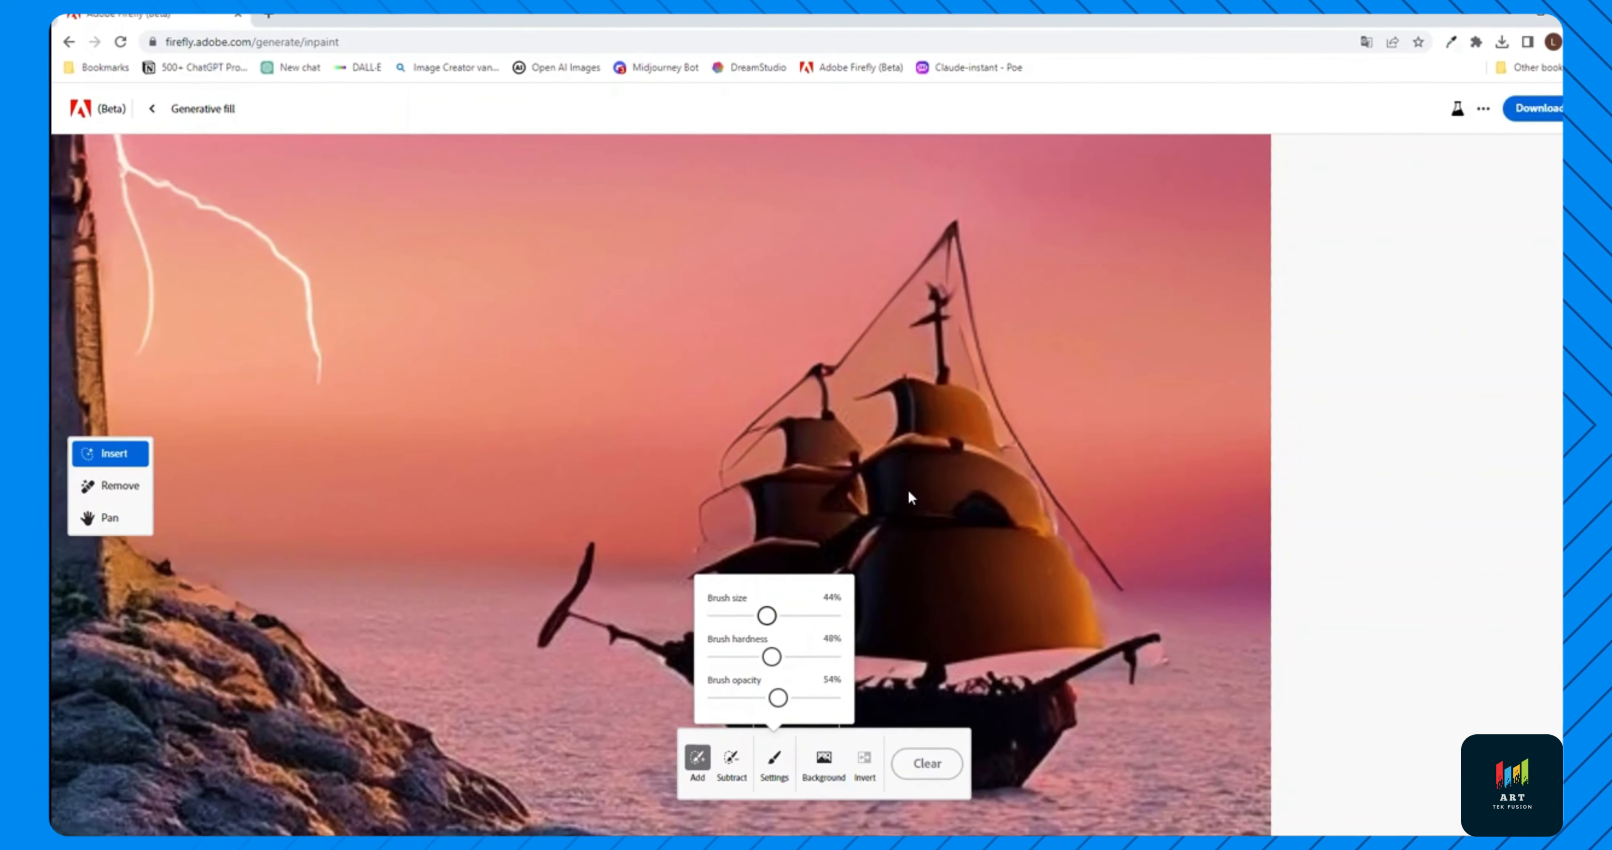
left_click(775, 762)
left_click_drag(1120, 582, 1074, 533)
left_click(935, 697)
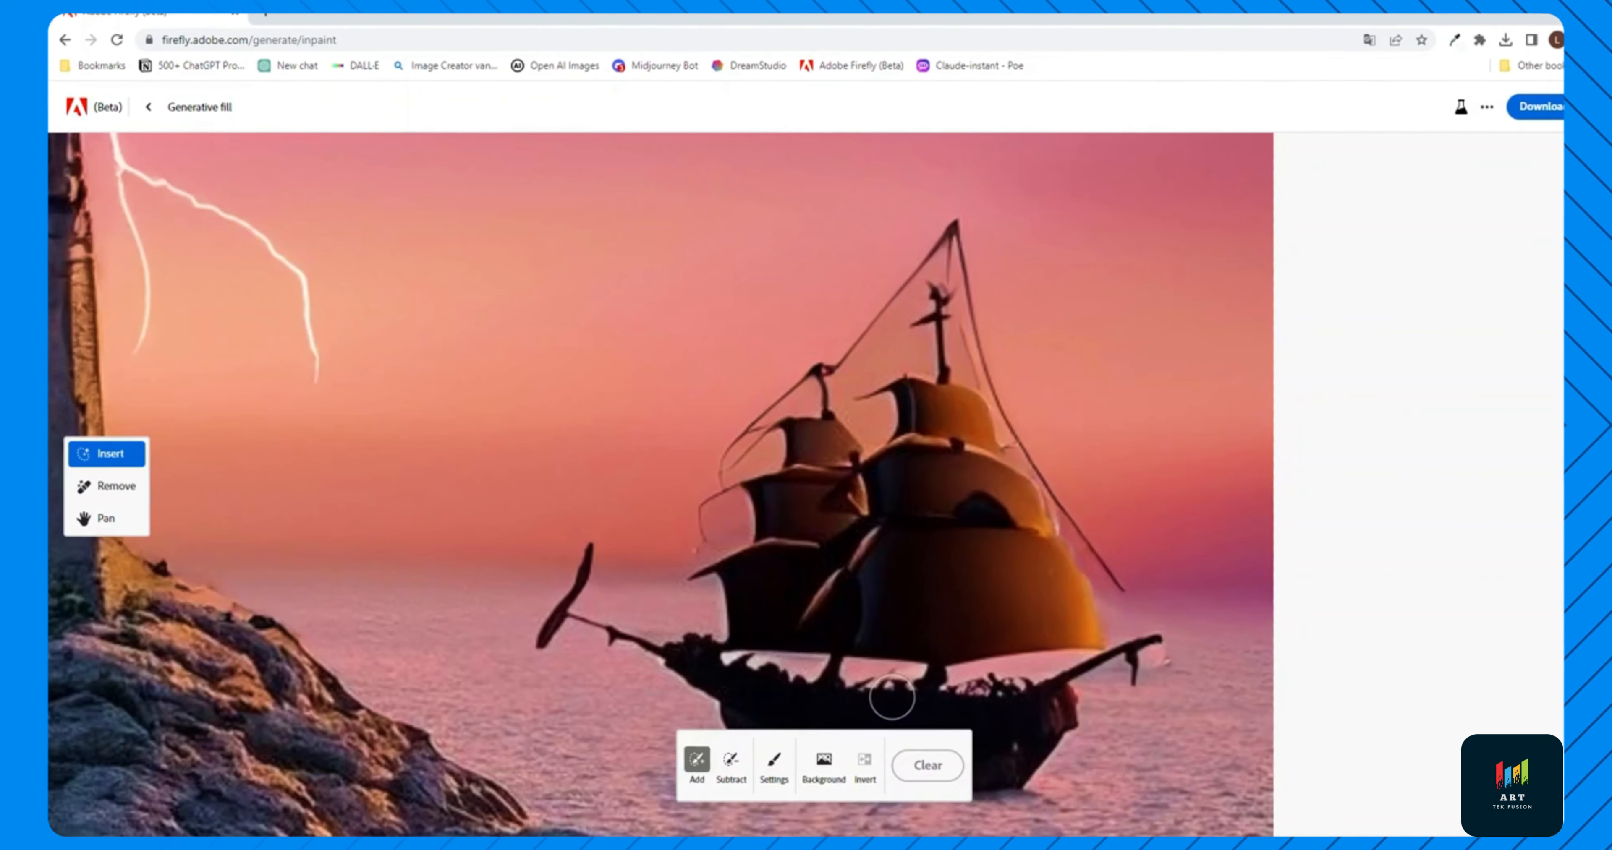
Mask the rigging lines on both sides of the pirate ship's sails and generate a fill without a prompt
left_click(775, 760)
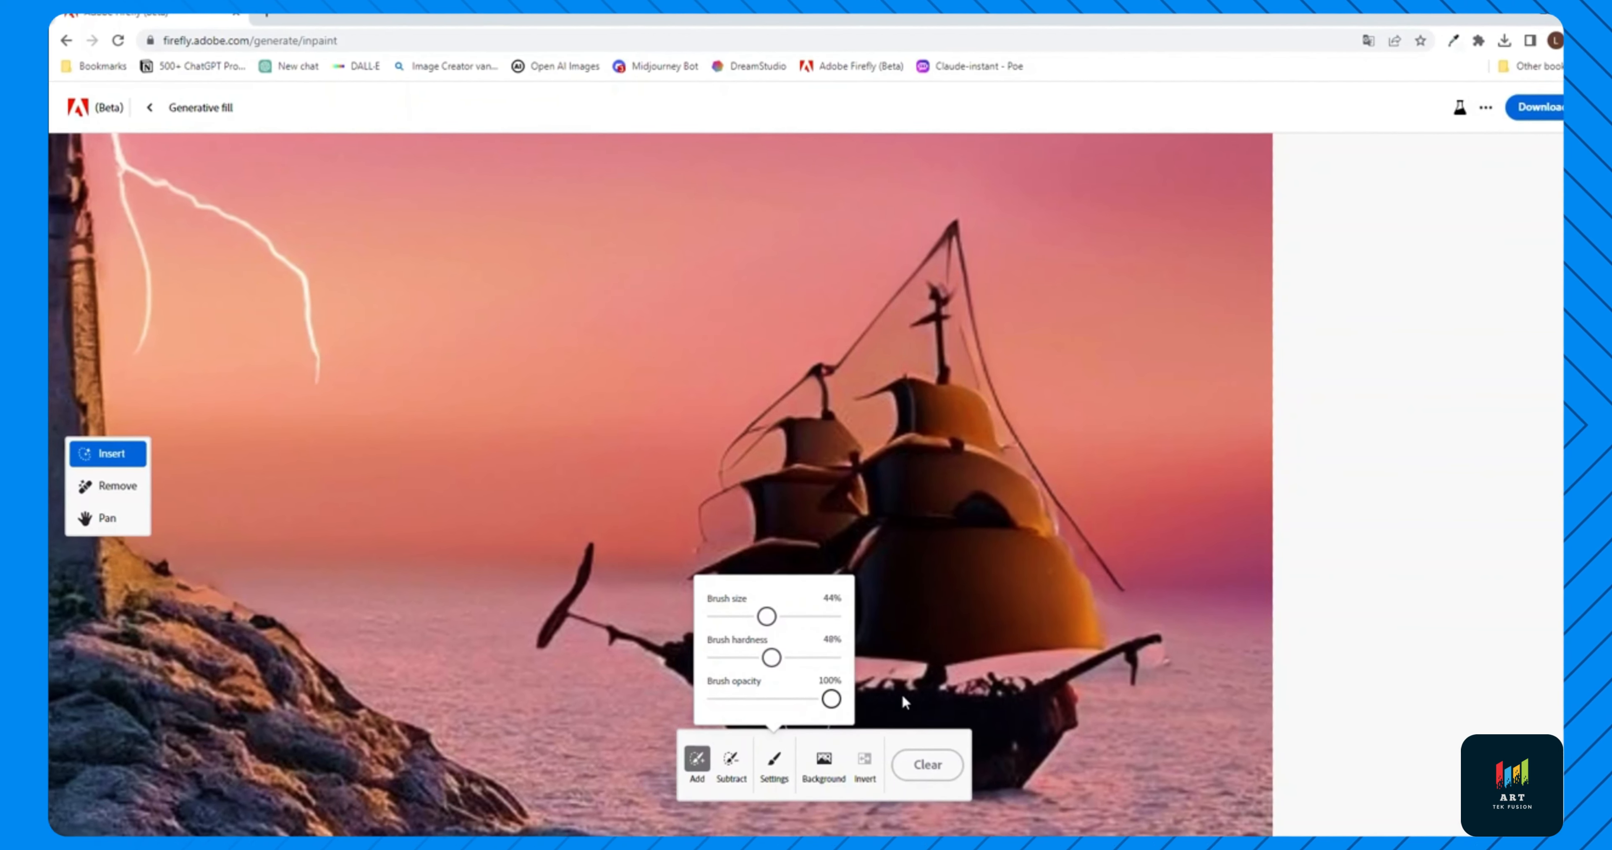
mouse_move(1120, 584)
left_mouse_down()
mouse_move(1000, 391)
mouse_move(969, 272)
mouse_move(858, 336)
mouse_move(674, 570)
left_mouse_up()
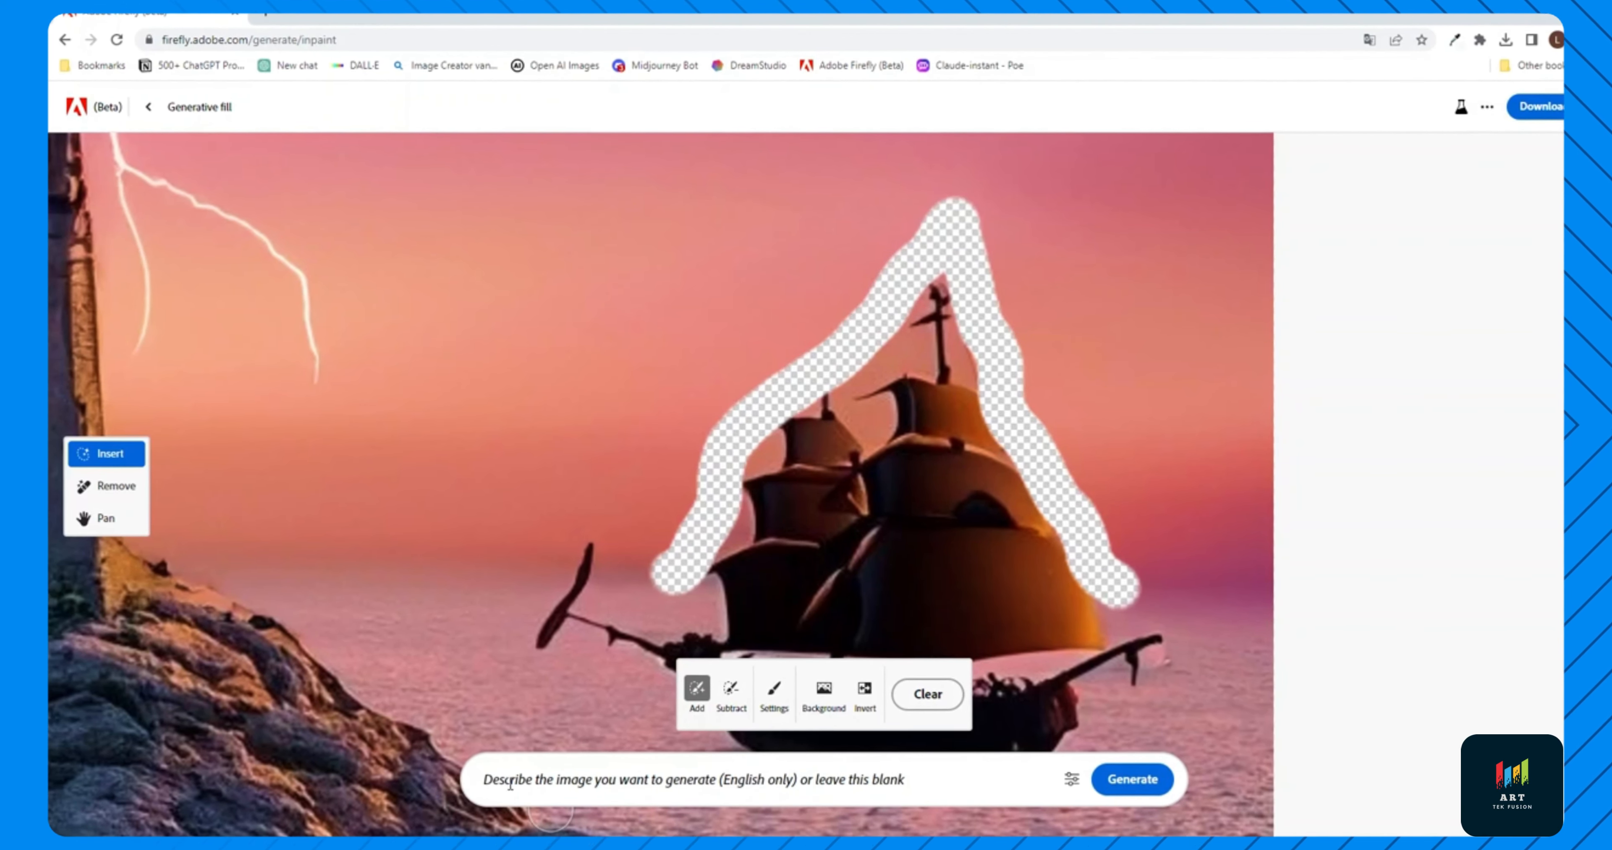
left_click(1136, 791)
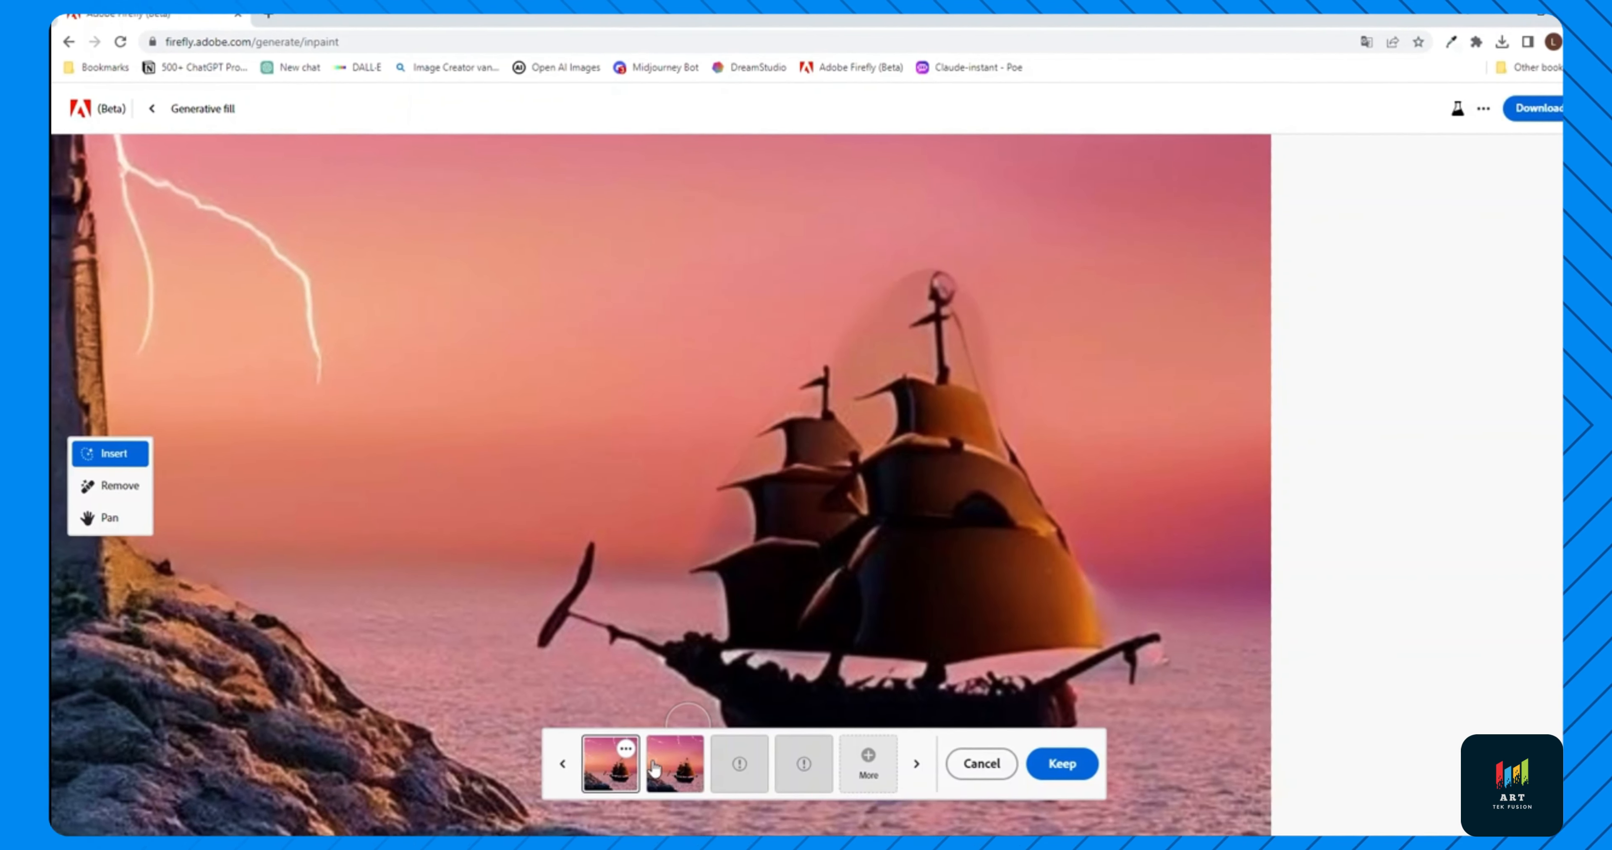
Compare the generated fills for the pirate ship's rigging and keep the second one
left_click(654, 768)
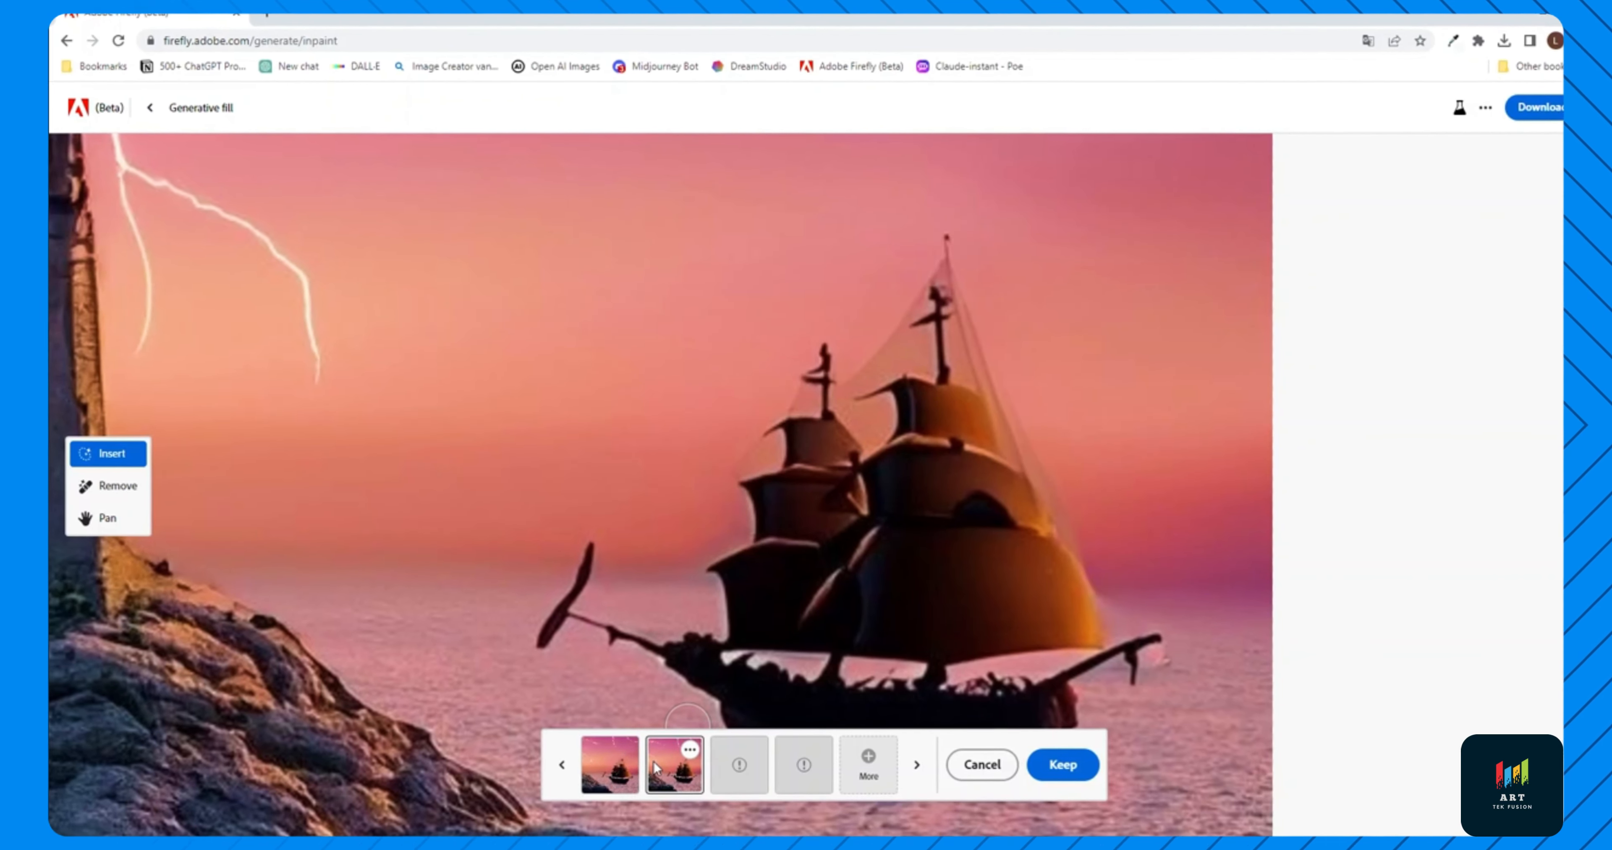
left_click(729, 773)
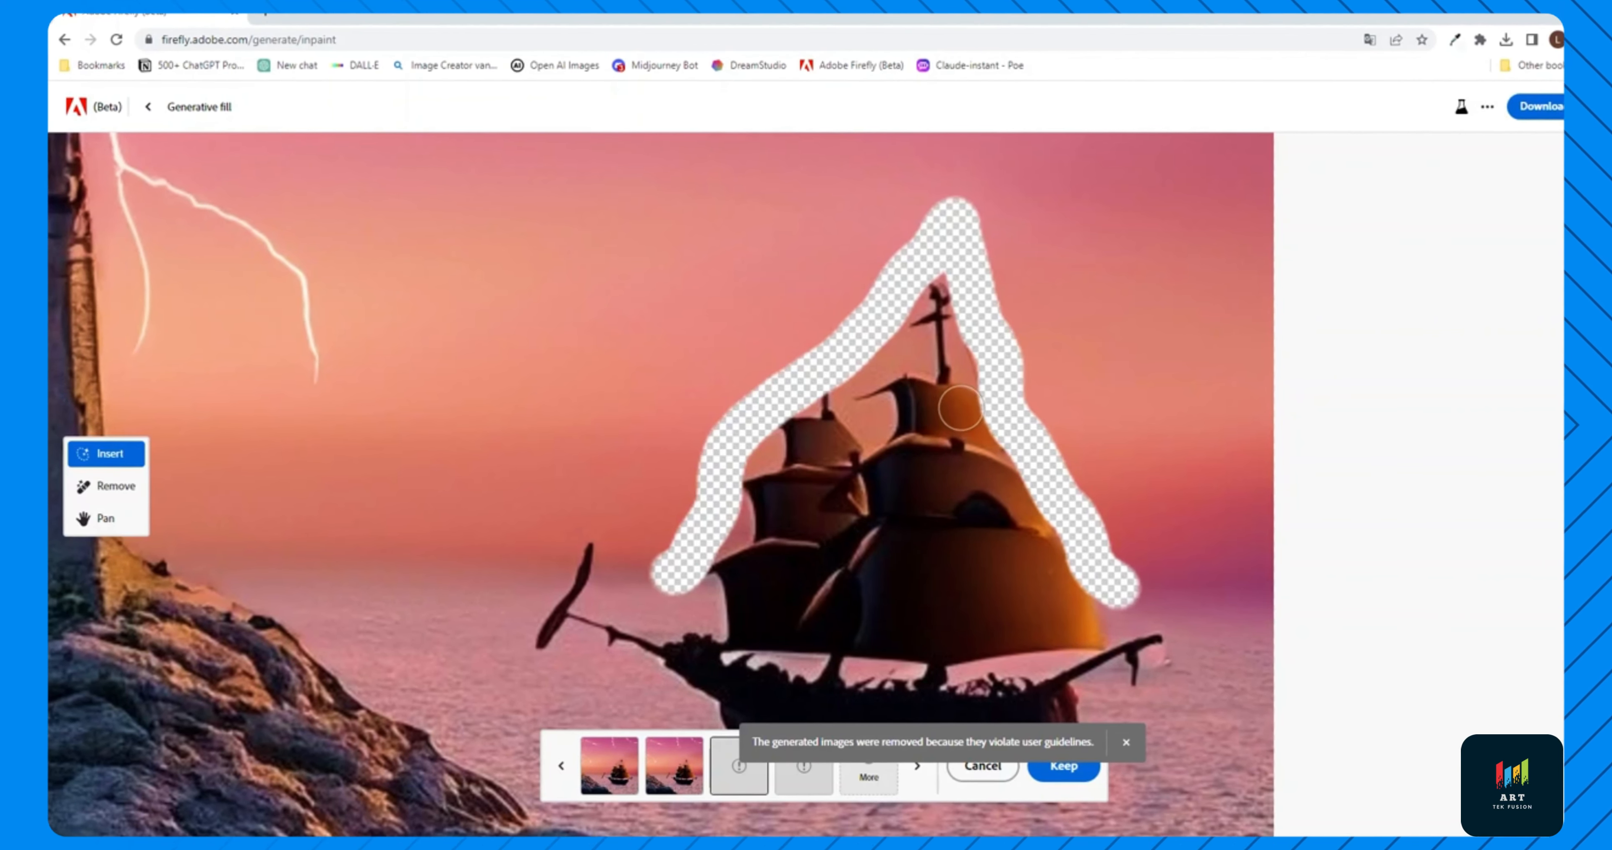
left_click(687, 769)
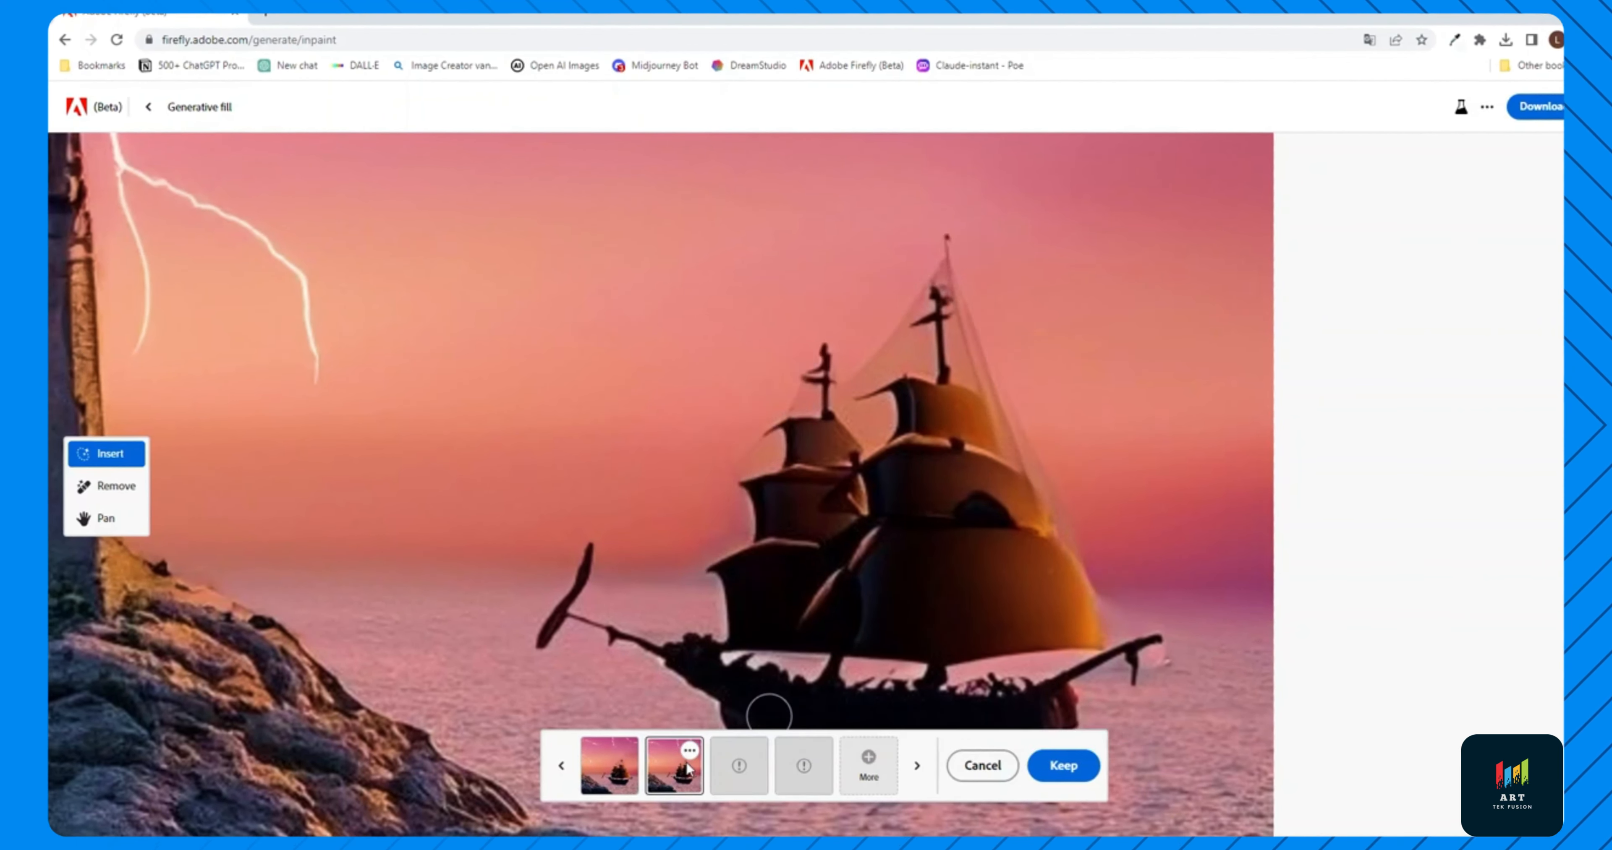
left_click(1051, 775)
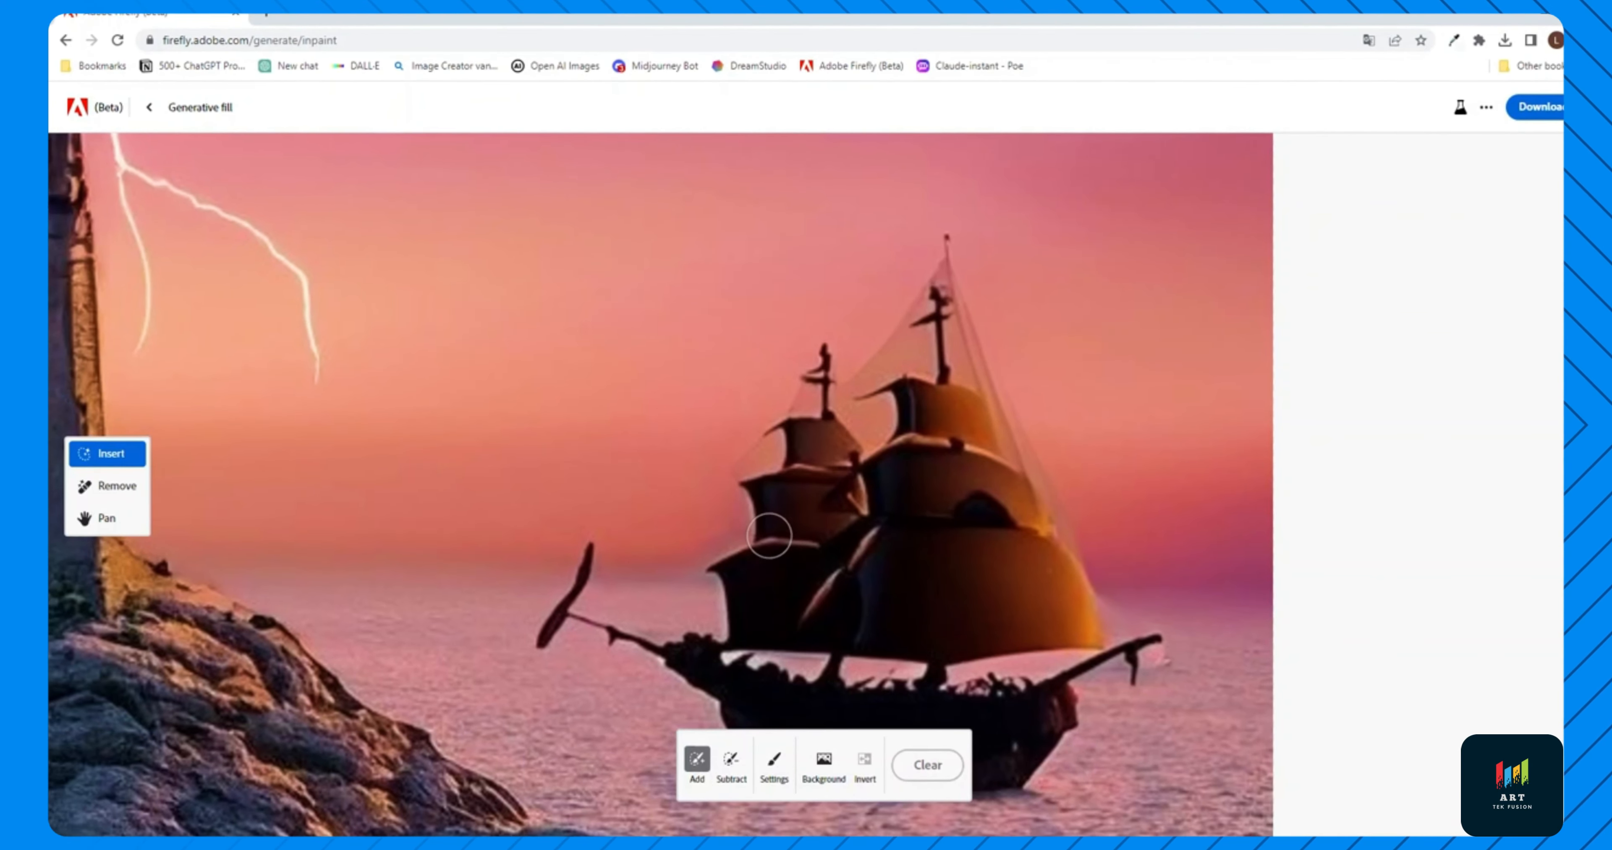
Mask the leftover rigging around the pirate ship's sails again, fill it without a prompt and keep the fourth variation
mouse_move(720, 509)
left_mouse_down()
mouse_move(719, 446)
mouse_move(758, 438)
mouse_move(779, 357)
mouse_move(876, 359)
mouse_move(943, 247)
mouse_move(1088, 550)
left_mouse_up()
left_click(1131, 778)
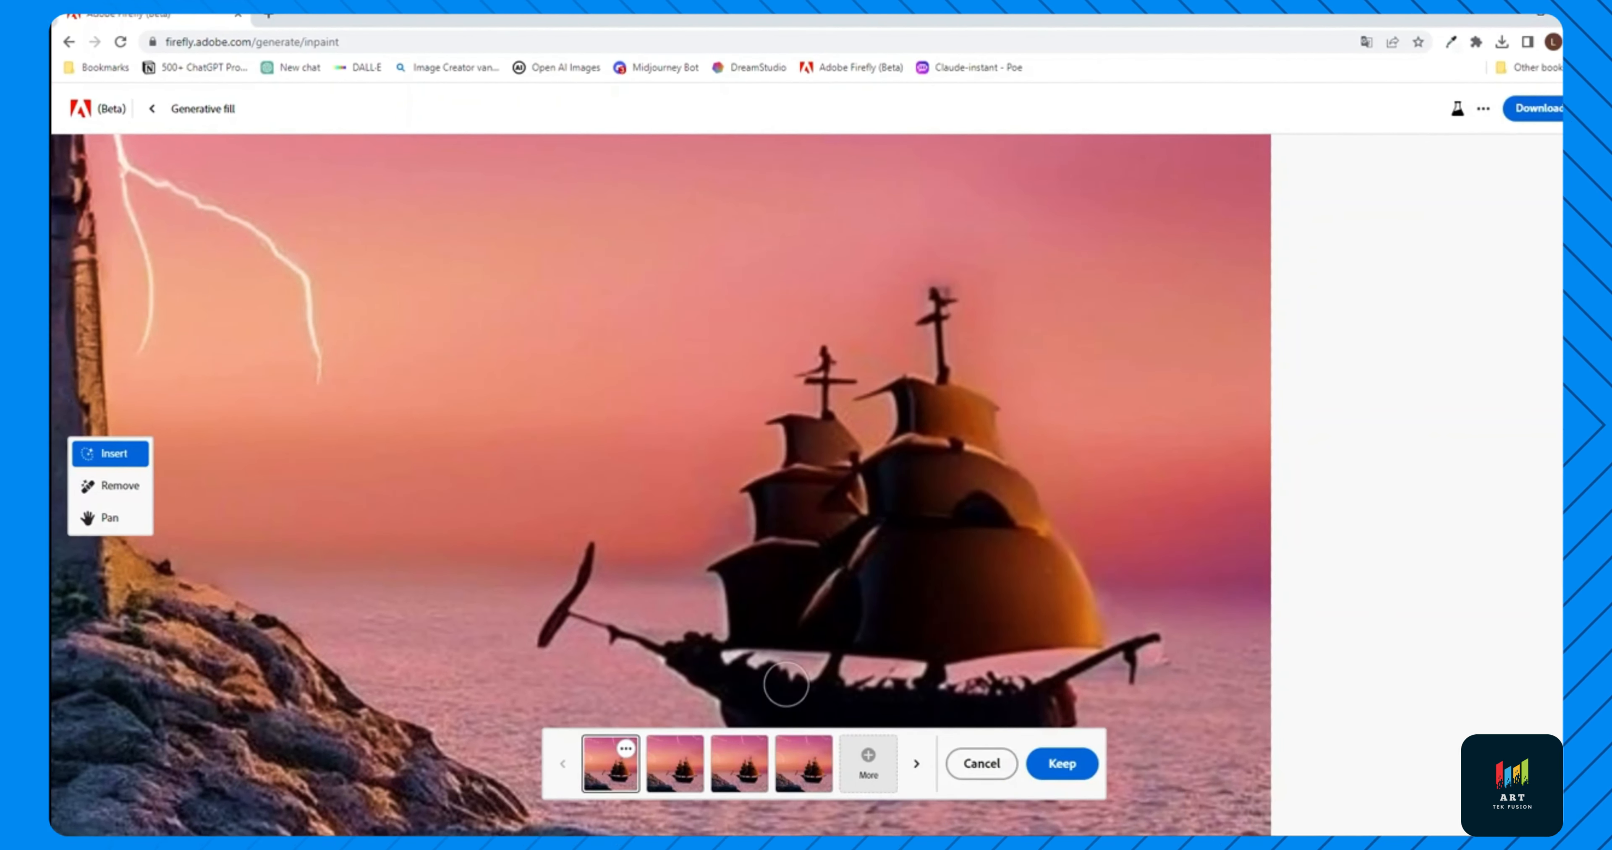
left_click(732, 771)
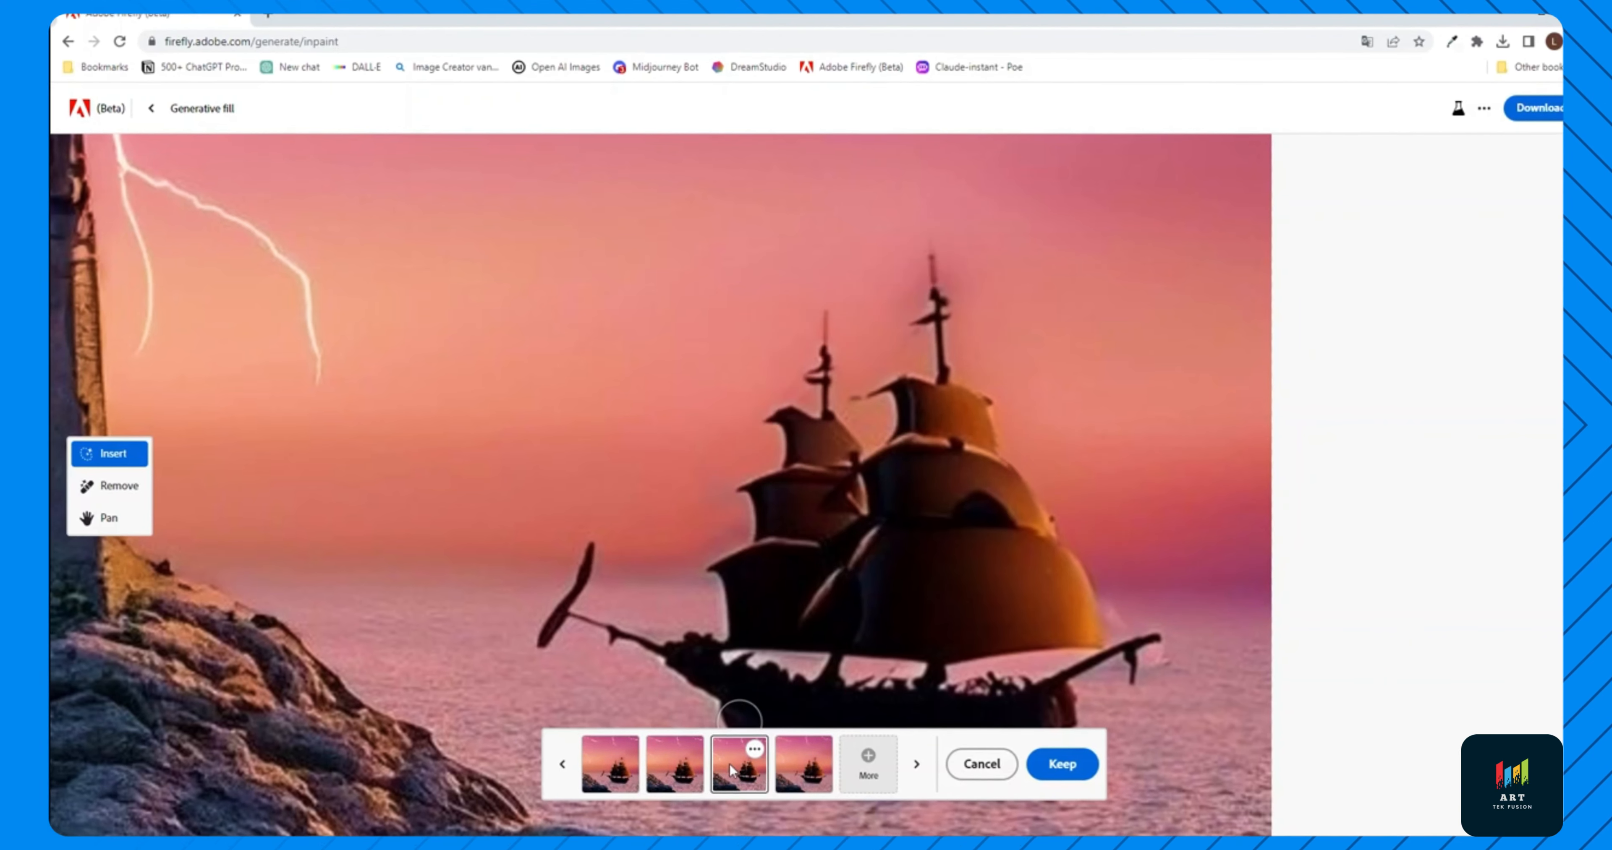
left_click(803, 764)
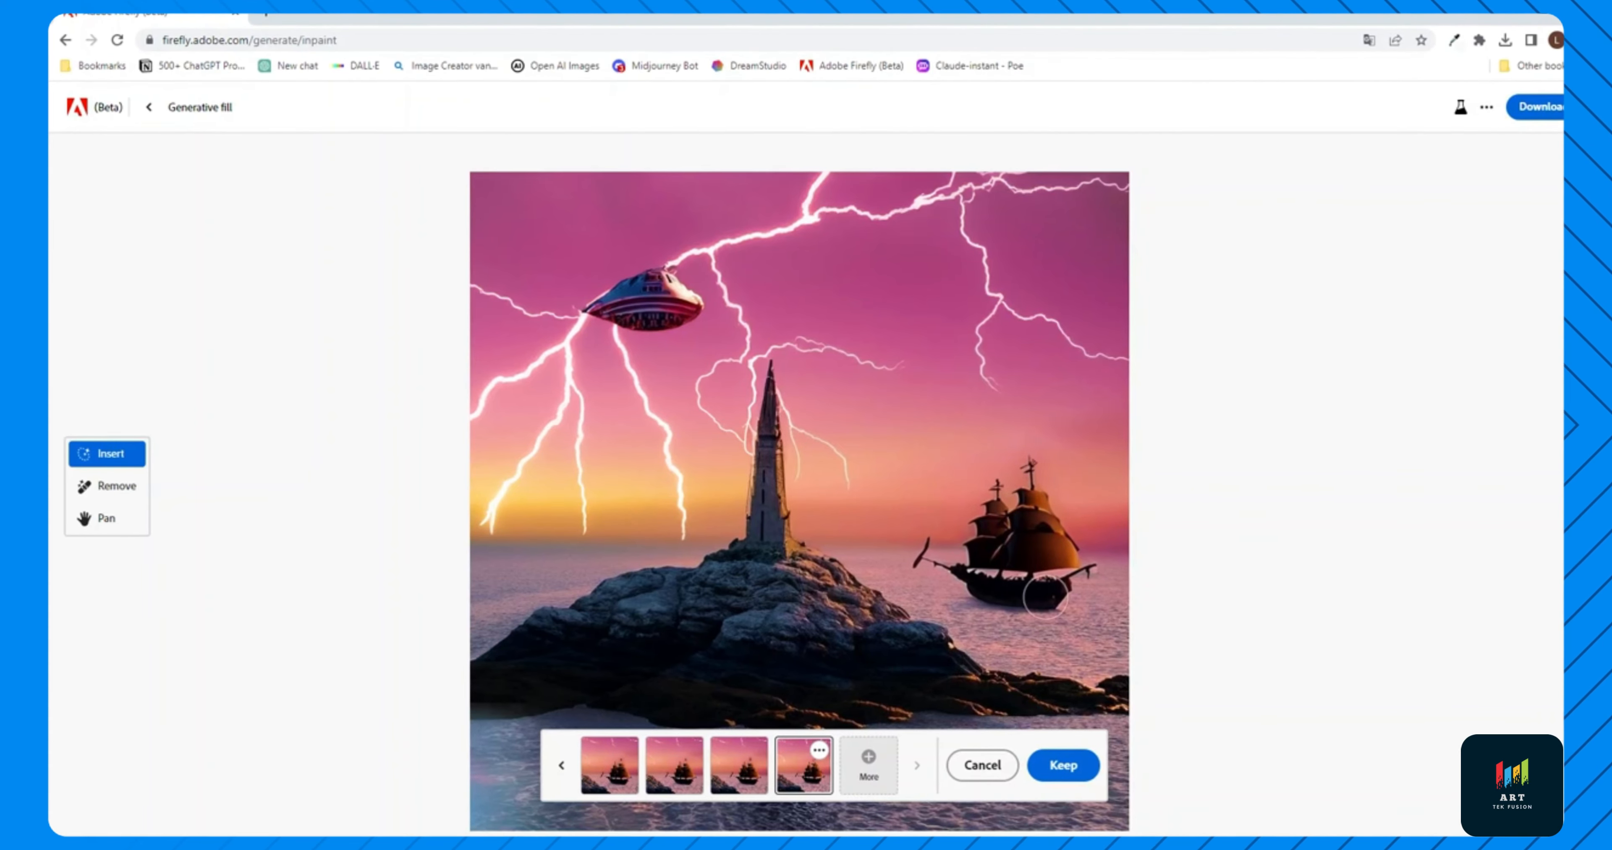
left_click(1063, 765)
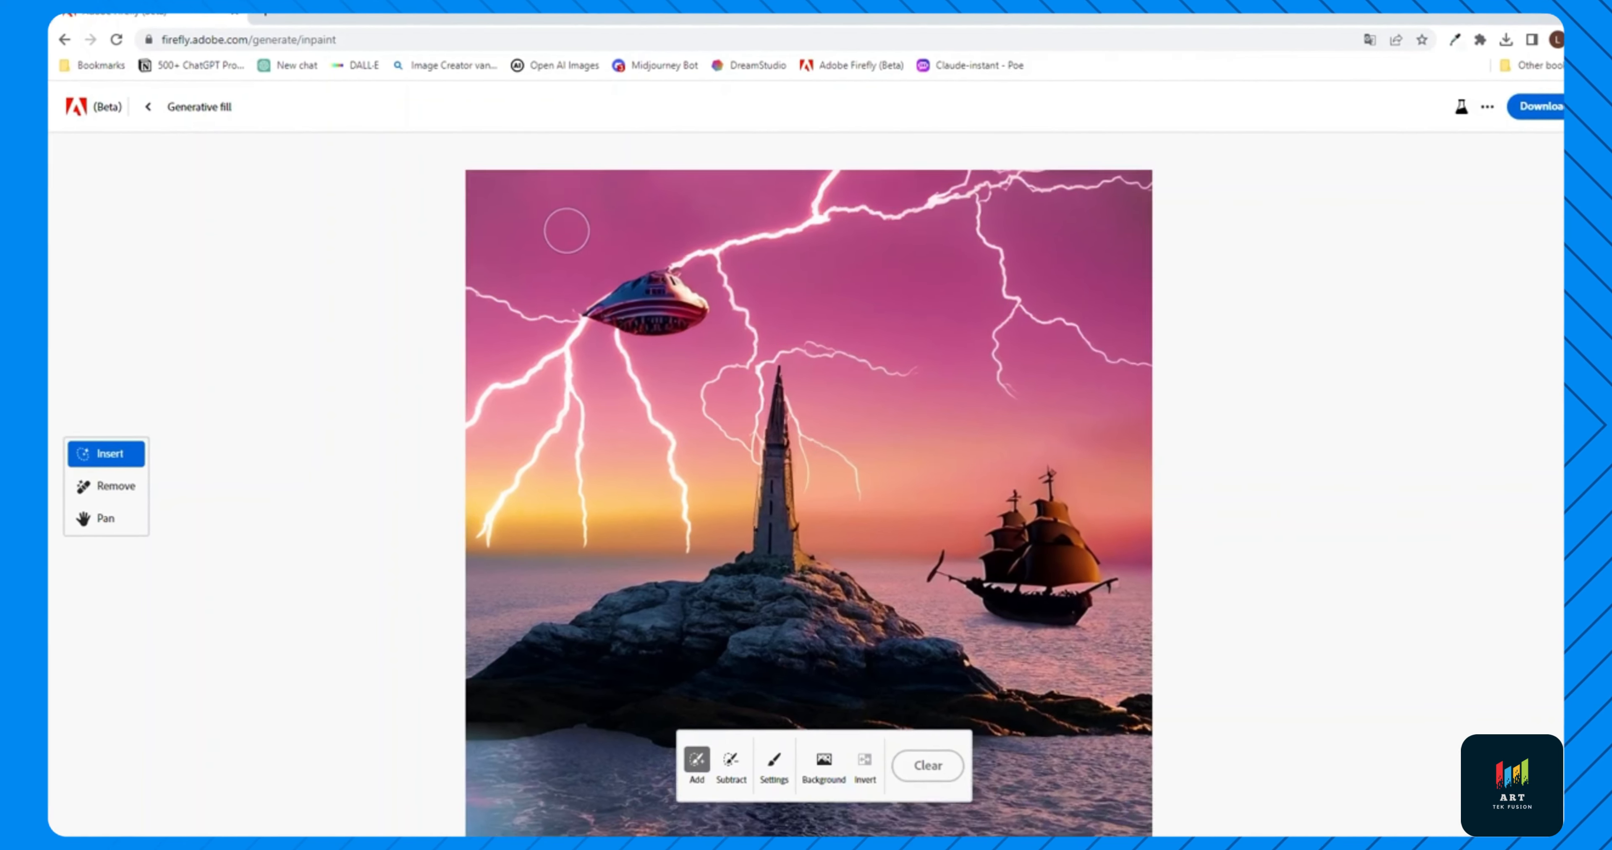
Mask the outline all around the flying ship and generate a fill without a prompt
scroll(557, 256, "up", 10)
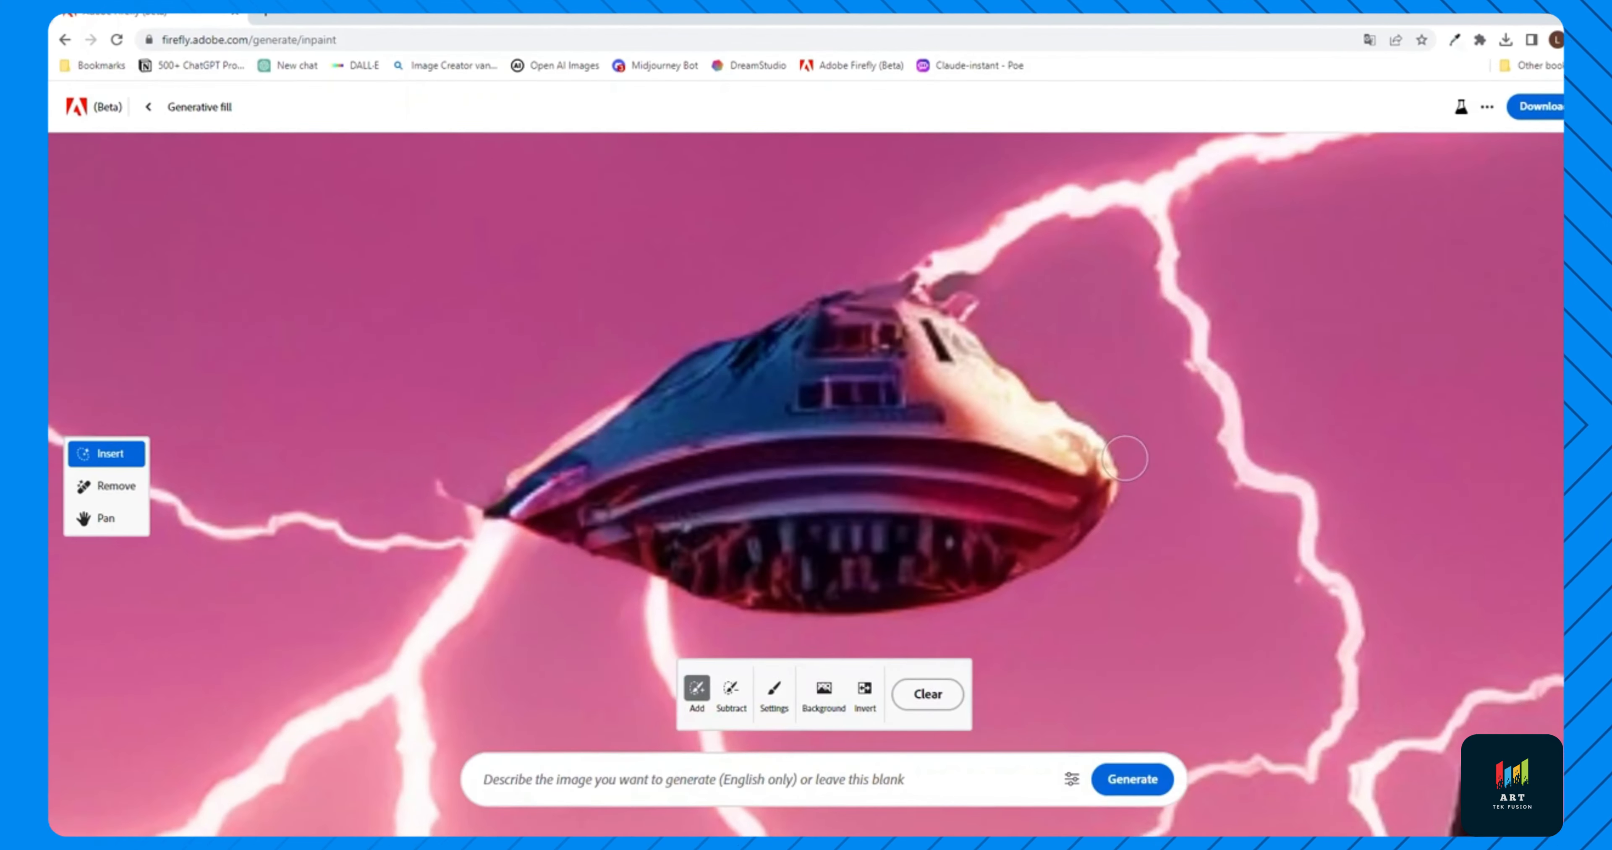
mouse_move(1125, 459)
left_mouse_down()
mouse_move(1079, 431)
mouse_move(876, 600)
left_mouse_up()
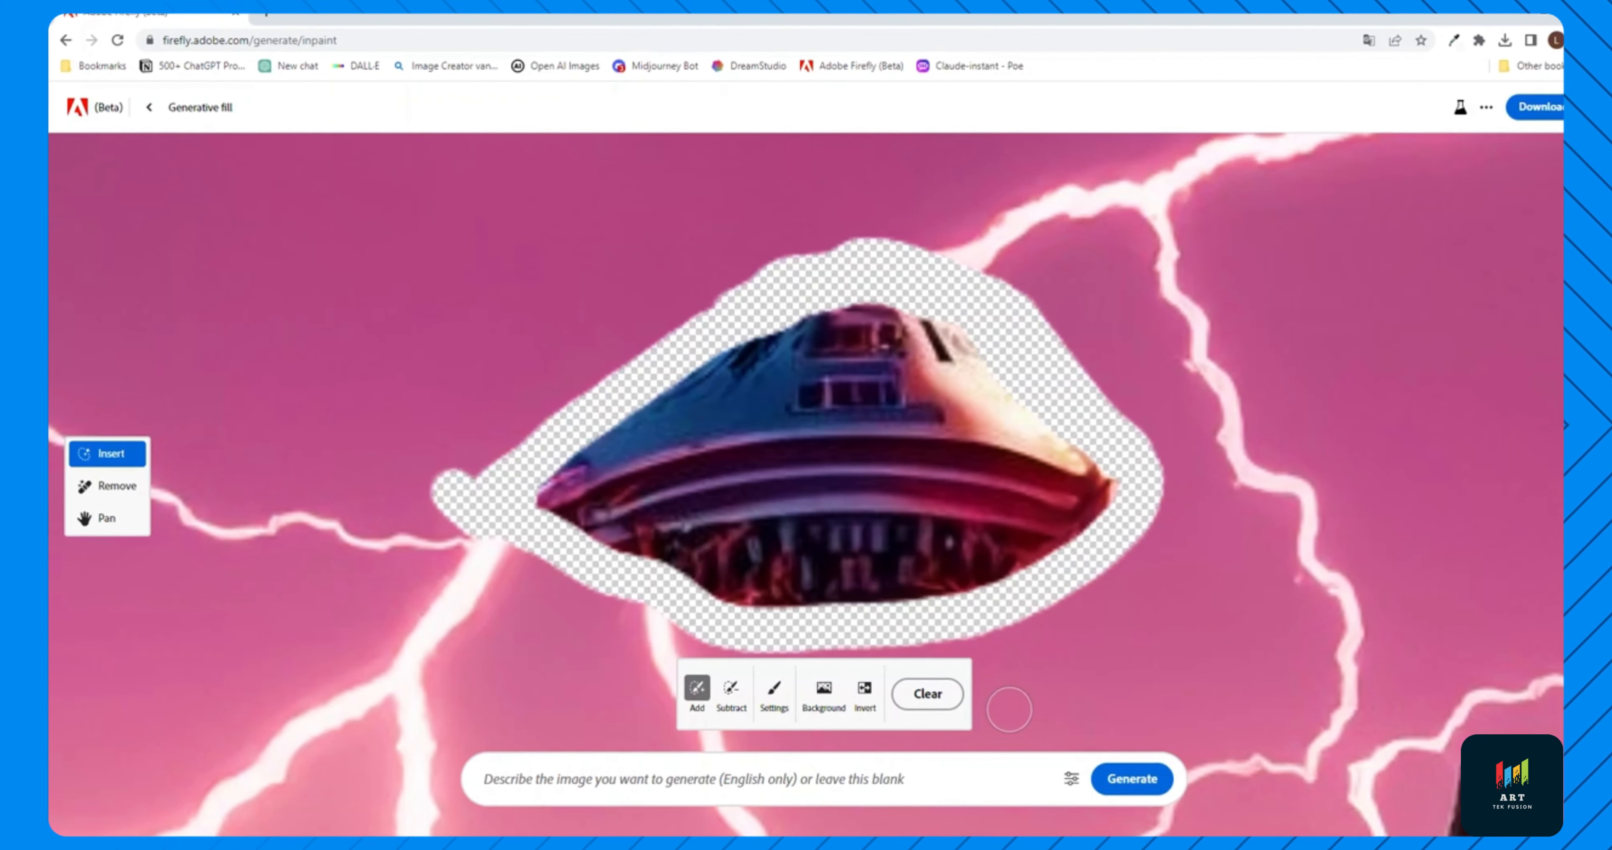
left_click(1120, 779)
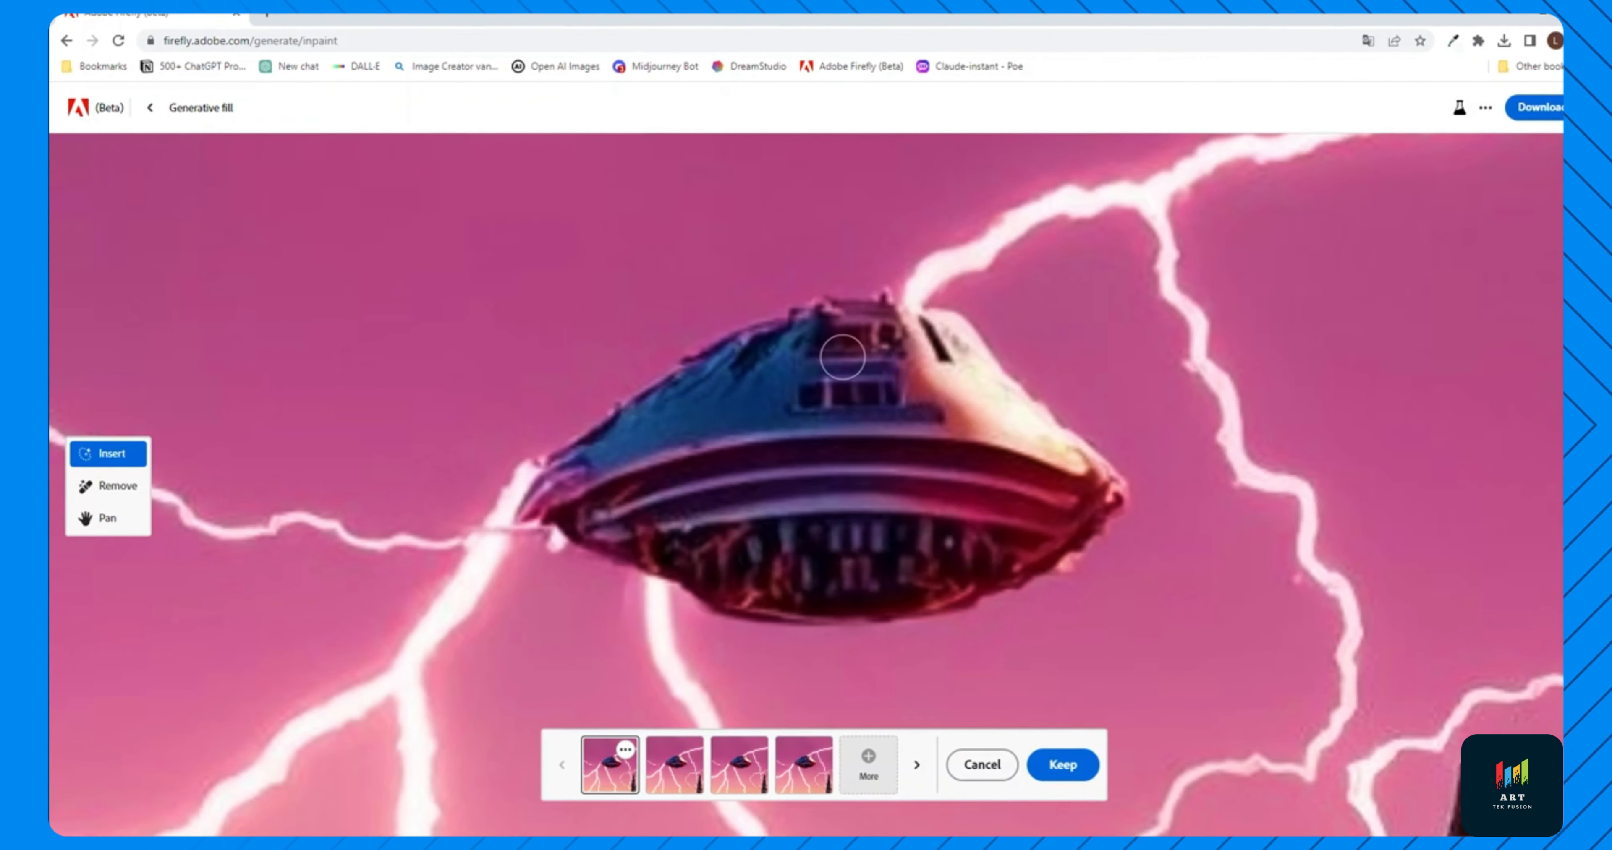
Compare the four generated edge variations of the flying ship and keep the third one
left_click(674, 768)
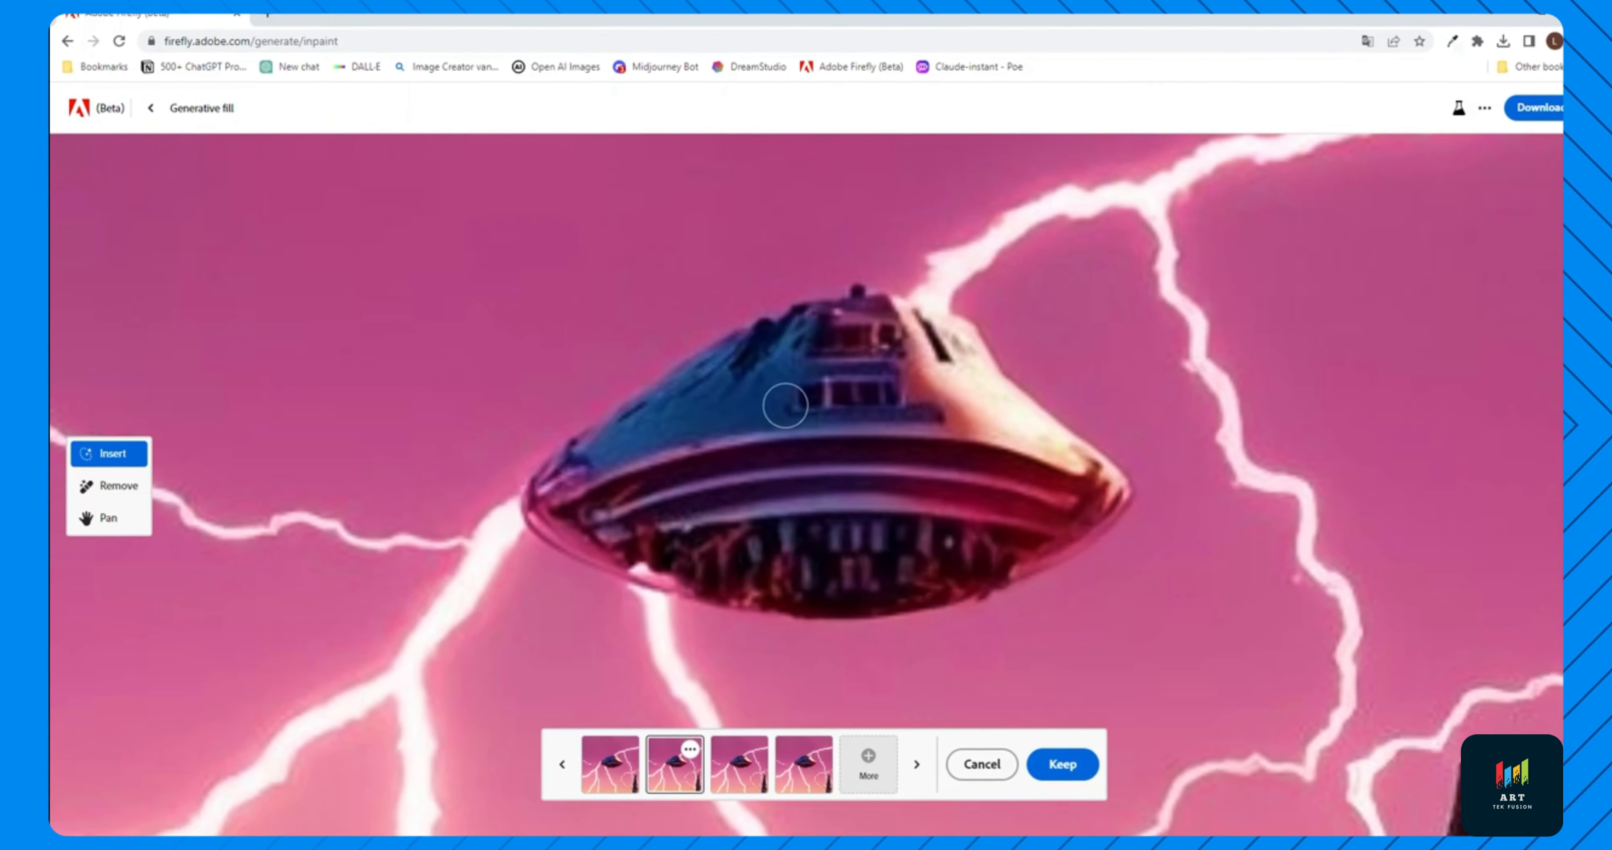
left_click(740, 770)
left_click(792, 774)
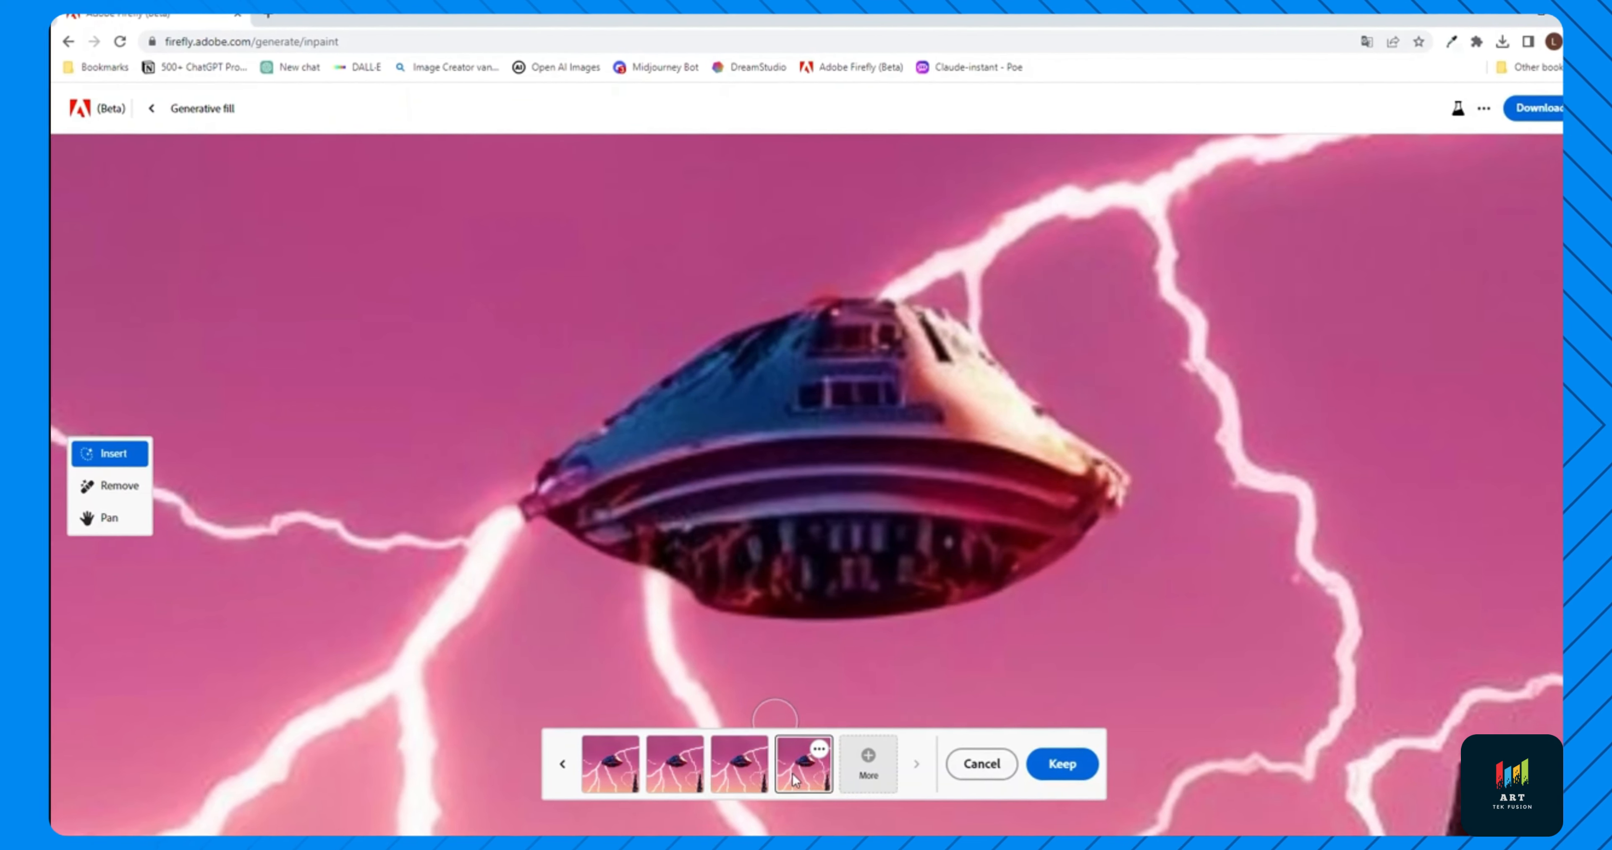
left_click(745, 763)
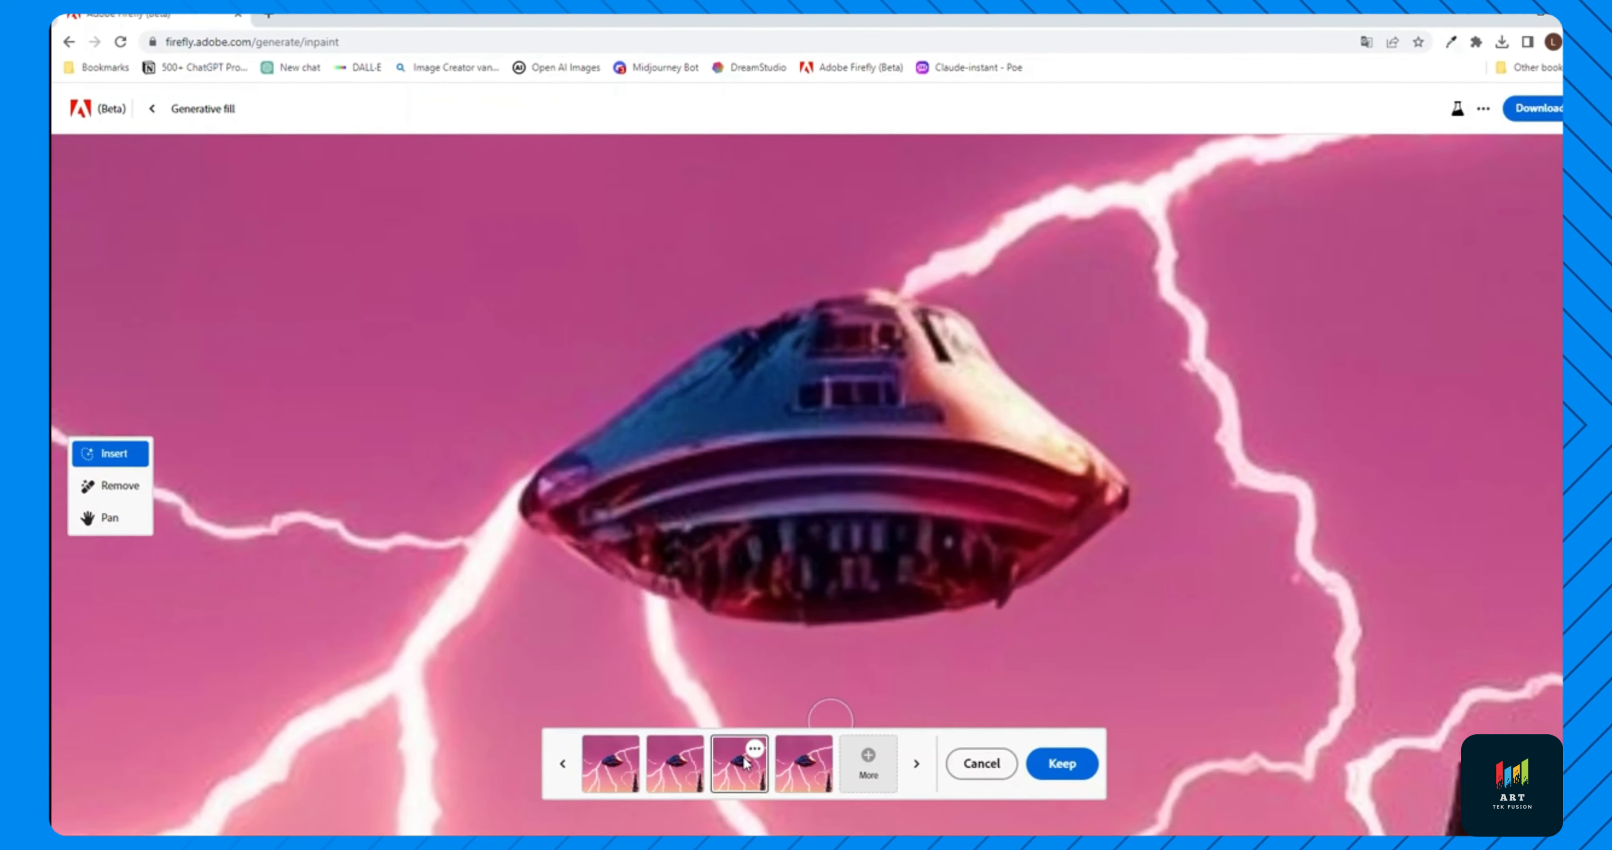
scroll(864, 594, "down", 10)
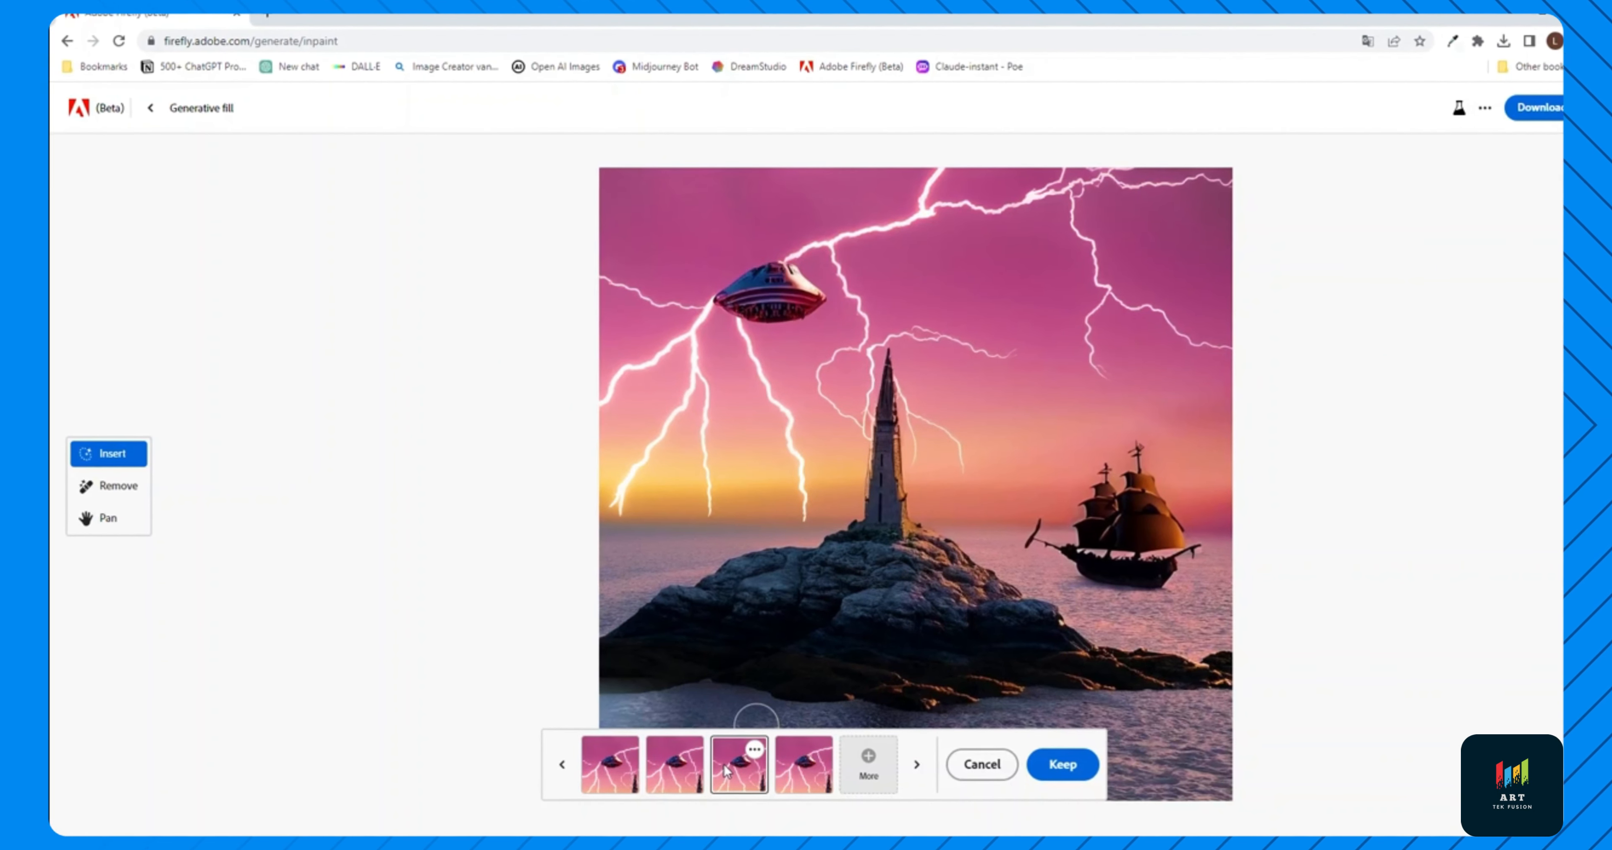
left_click(1064, 766)
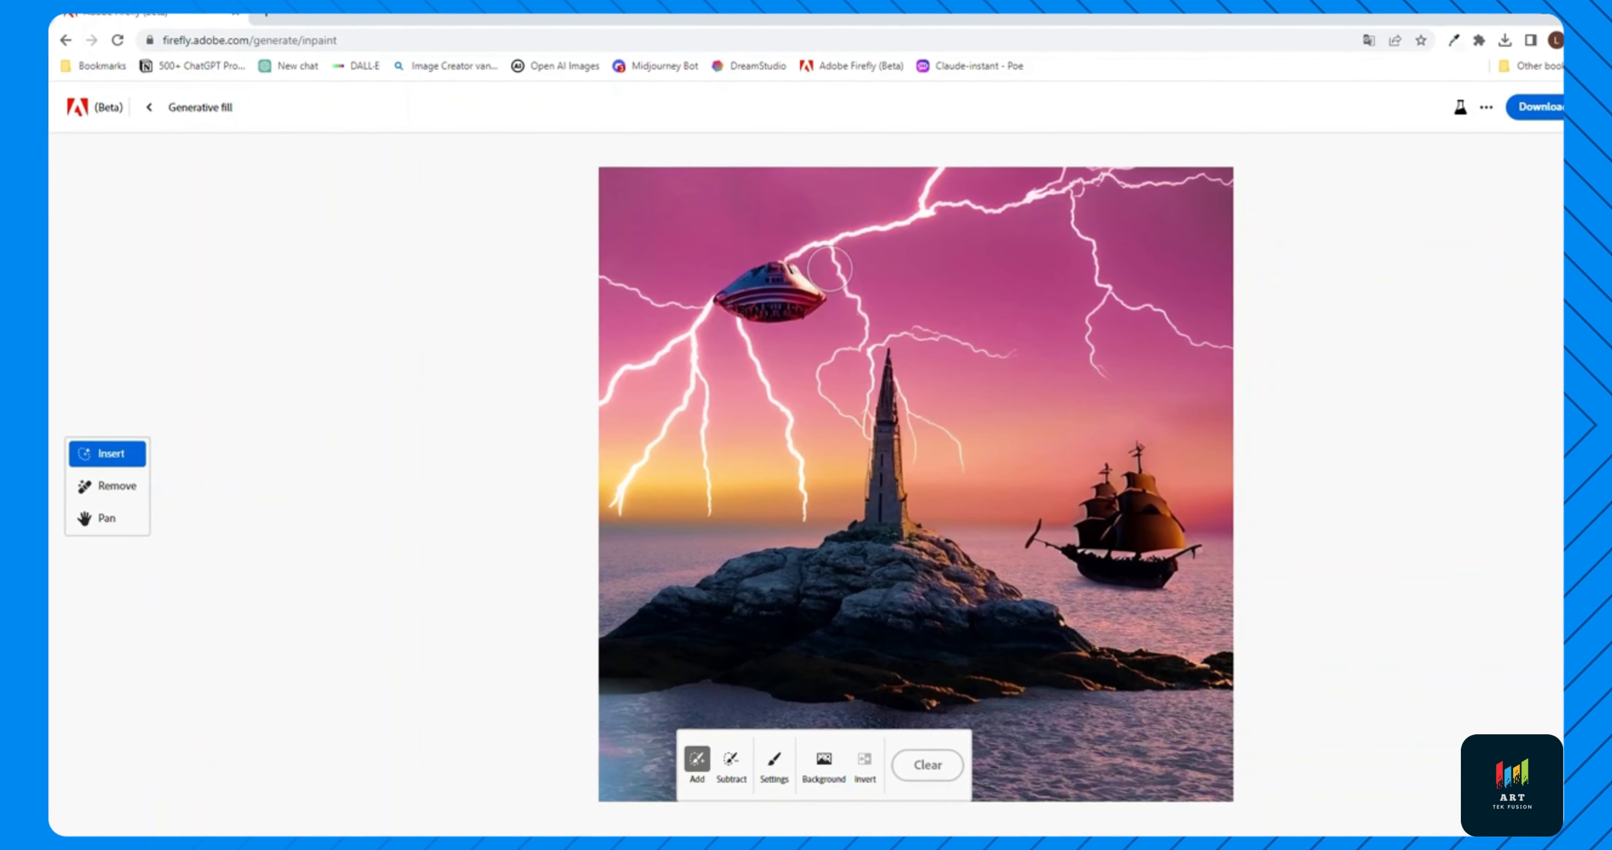
Paint a mask around the flying ship, restore its edges with the Subtract brush and clear the mask
mouse_move(829, 269)
left_mouse_down()
mouse_move(739, 242)
mouse_move(690, 282)
mouse_move(707, 328)
mouse_move(732, 335)
mouse_move(784, 336)
mouse_move(852, 290)
left_mouse_up()
scroll(880, 317, "down", 1)
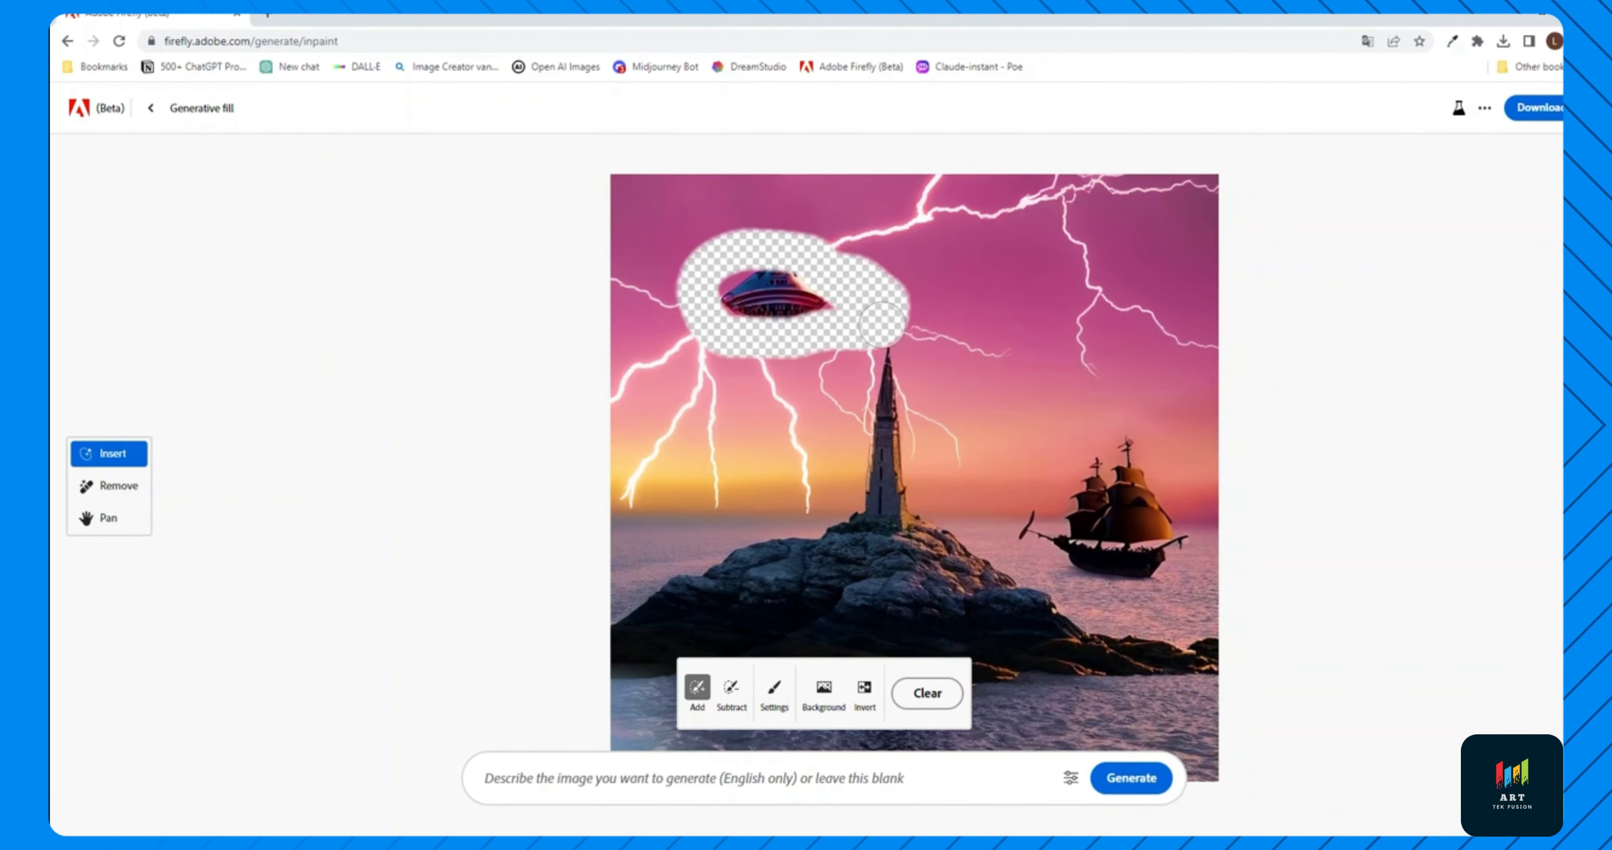
scroll(778, 286, "up", 3)
scroll(775, 286, "up", 3)
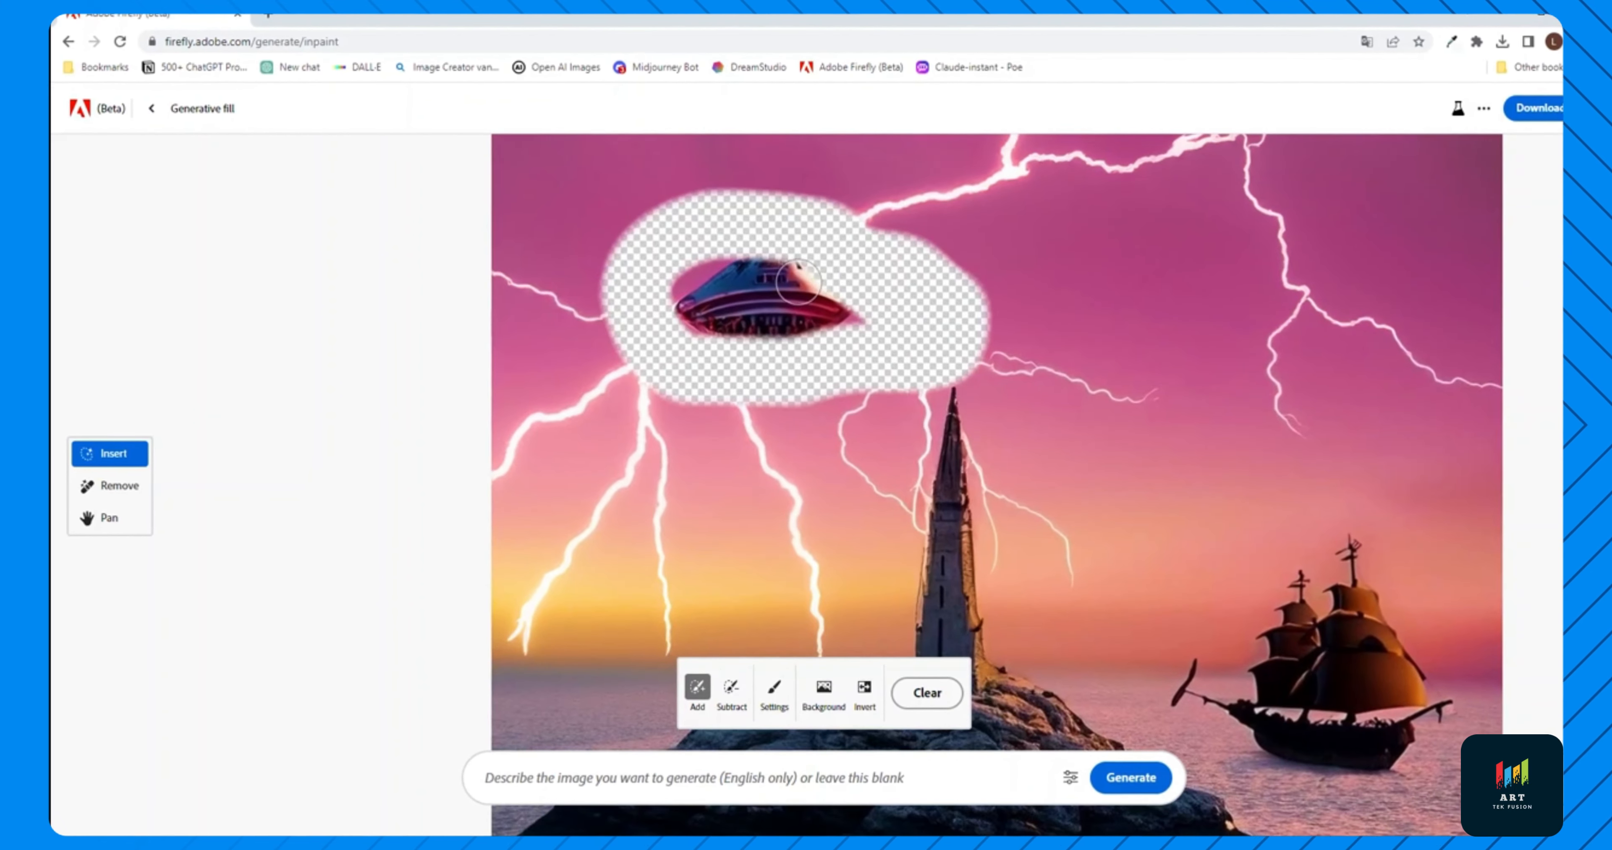
left_click(731, 690)
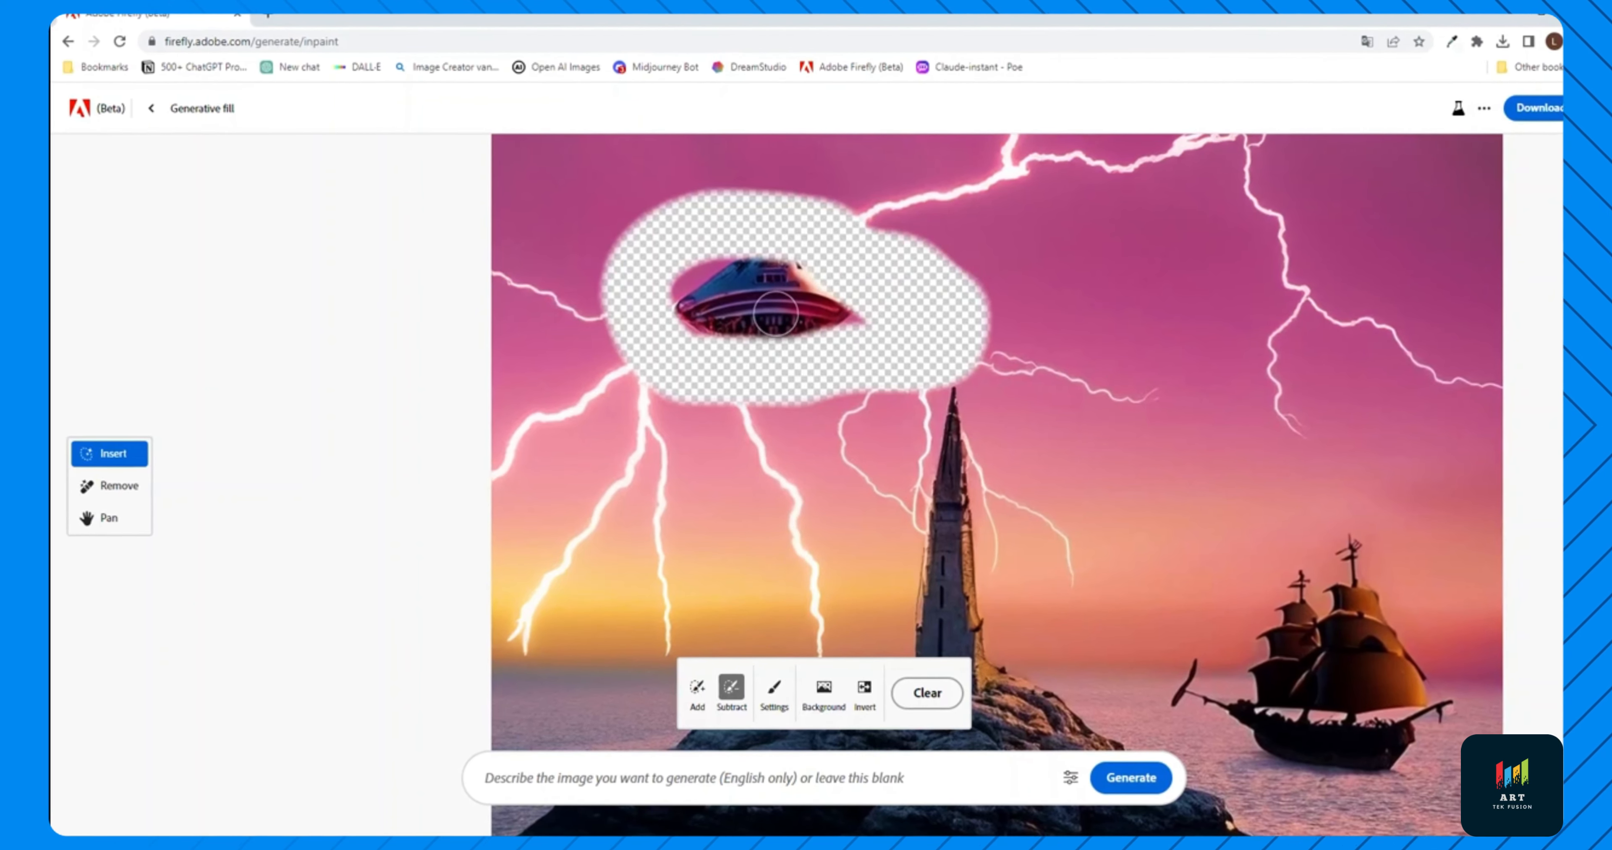
mouse_move(762, 255)
left_mouse_down()
mouse_move(745, 262)
mouse_move(799, 268)
mouse_move(696, 312)
left_mouse_up()
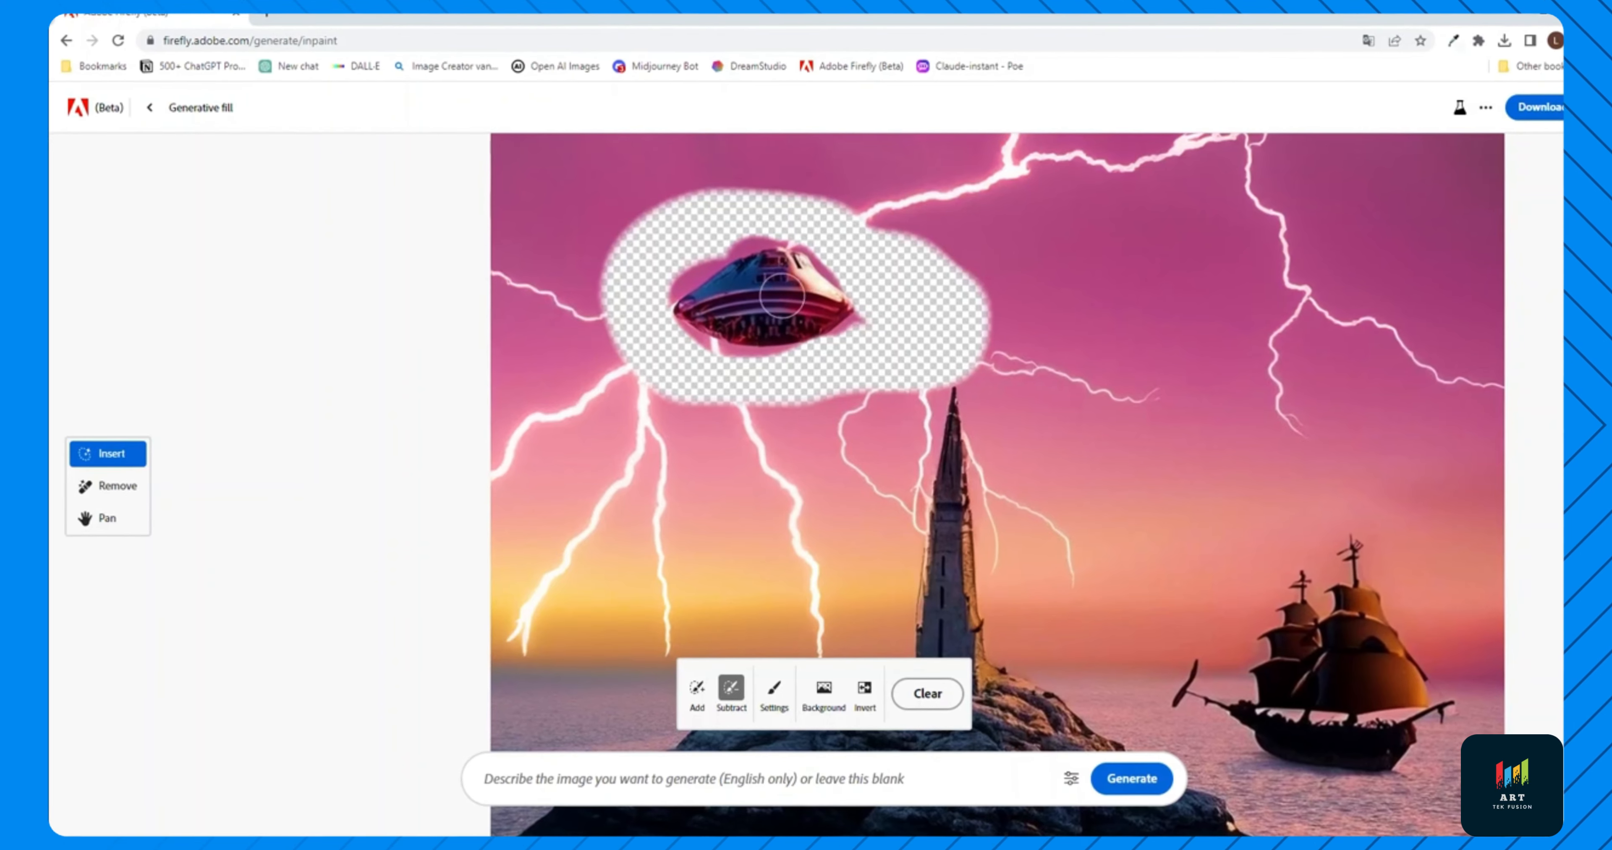
left_click(927, 694)
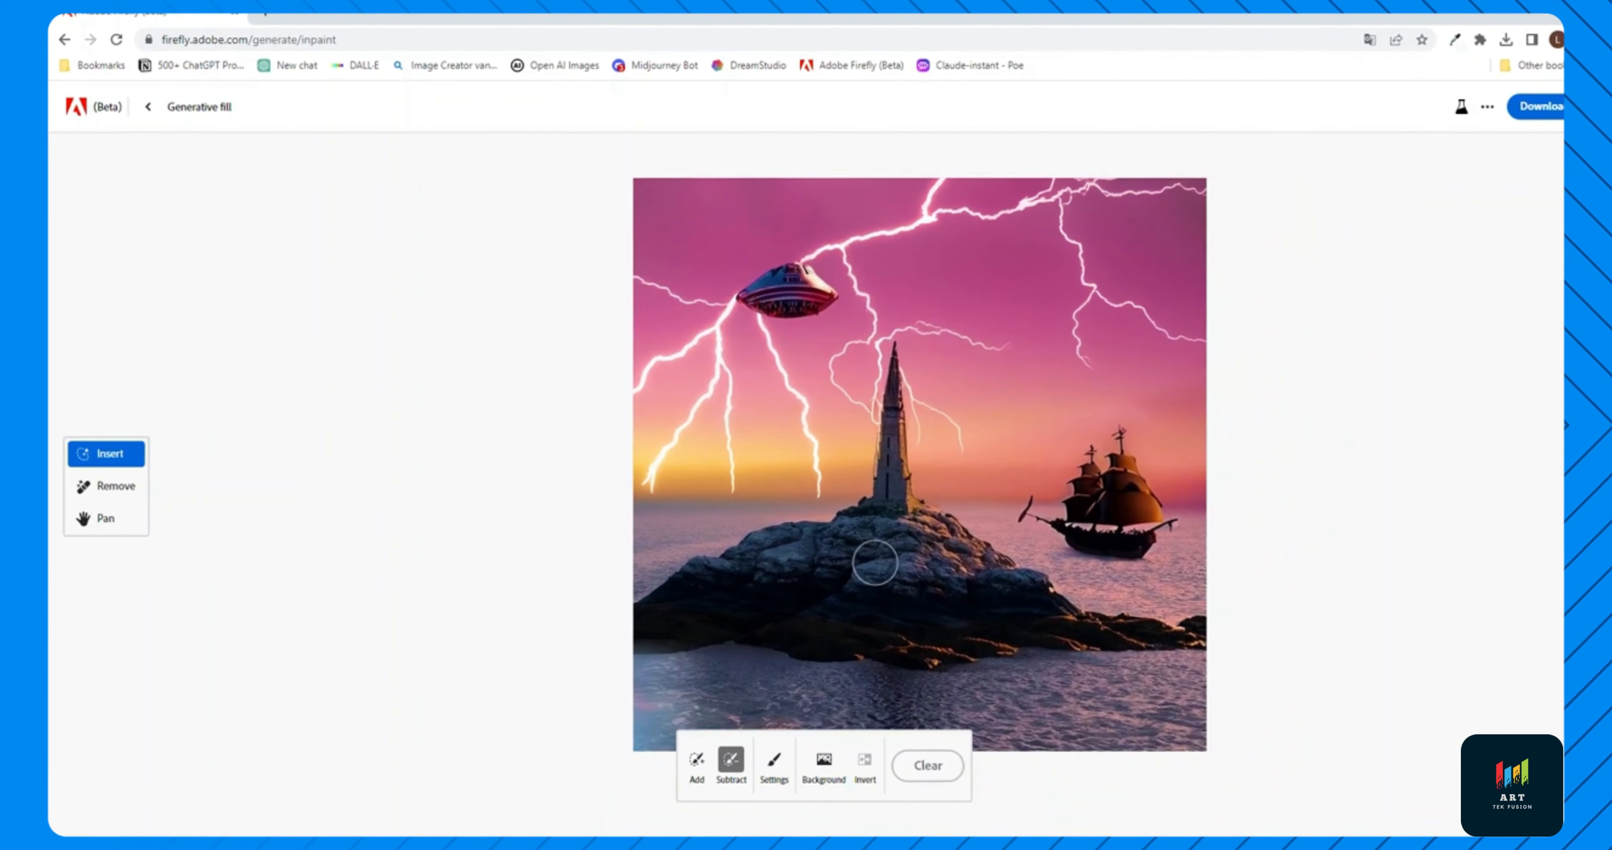
Mask the flying ship, tower and pirate ship by inverting an automatic background selection, and switch to Remove mode
left_click(824, 760)
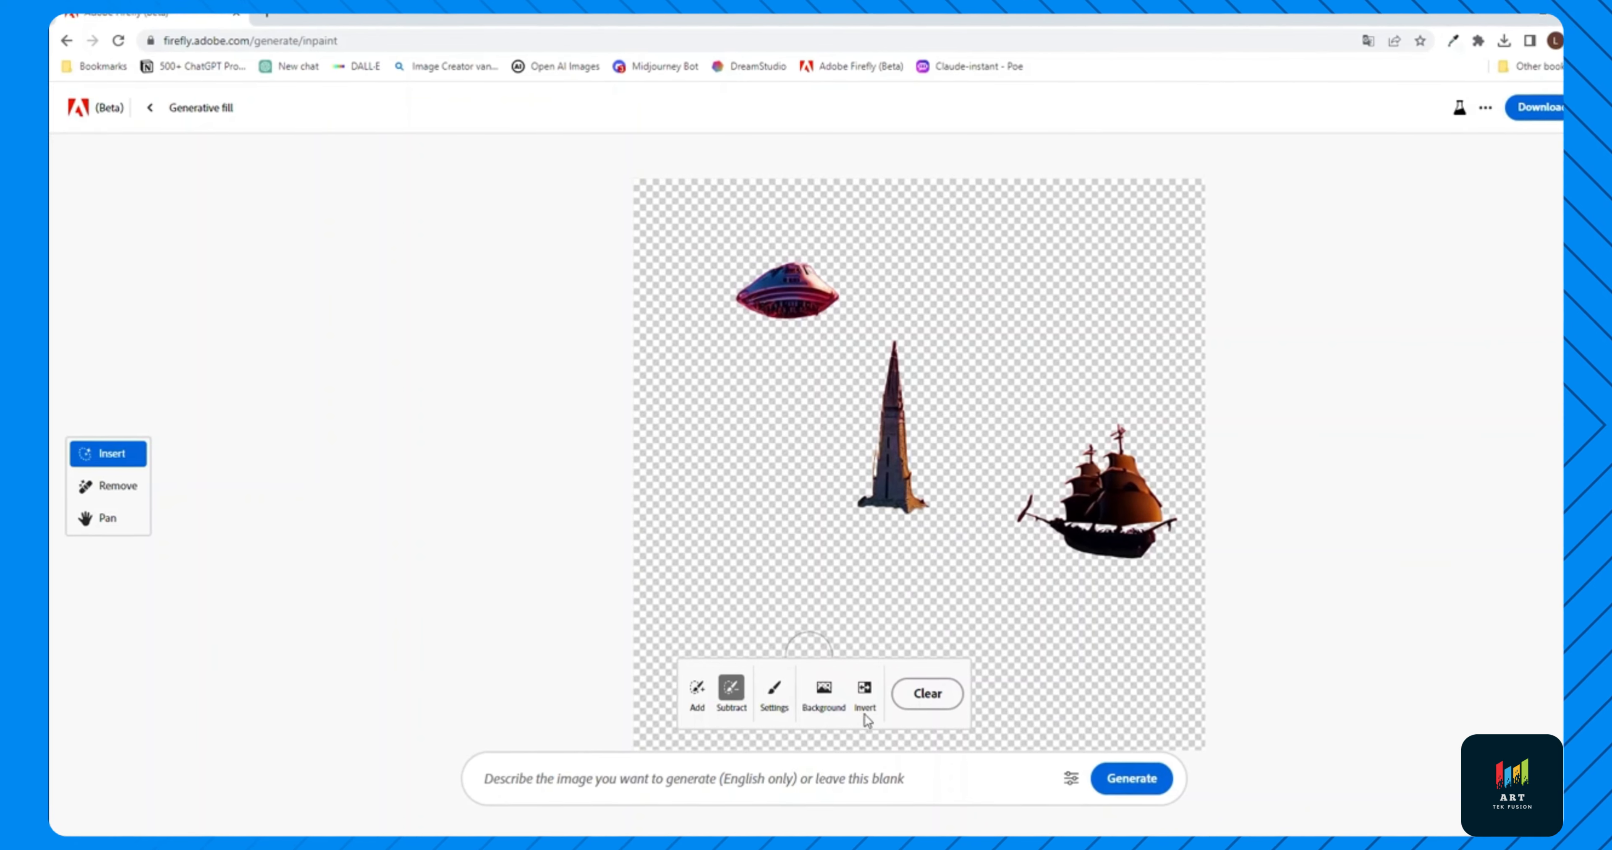
left_click(865, 691)
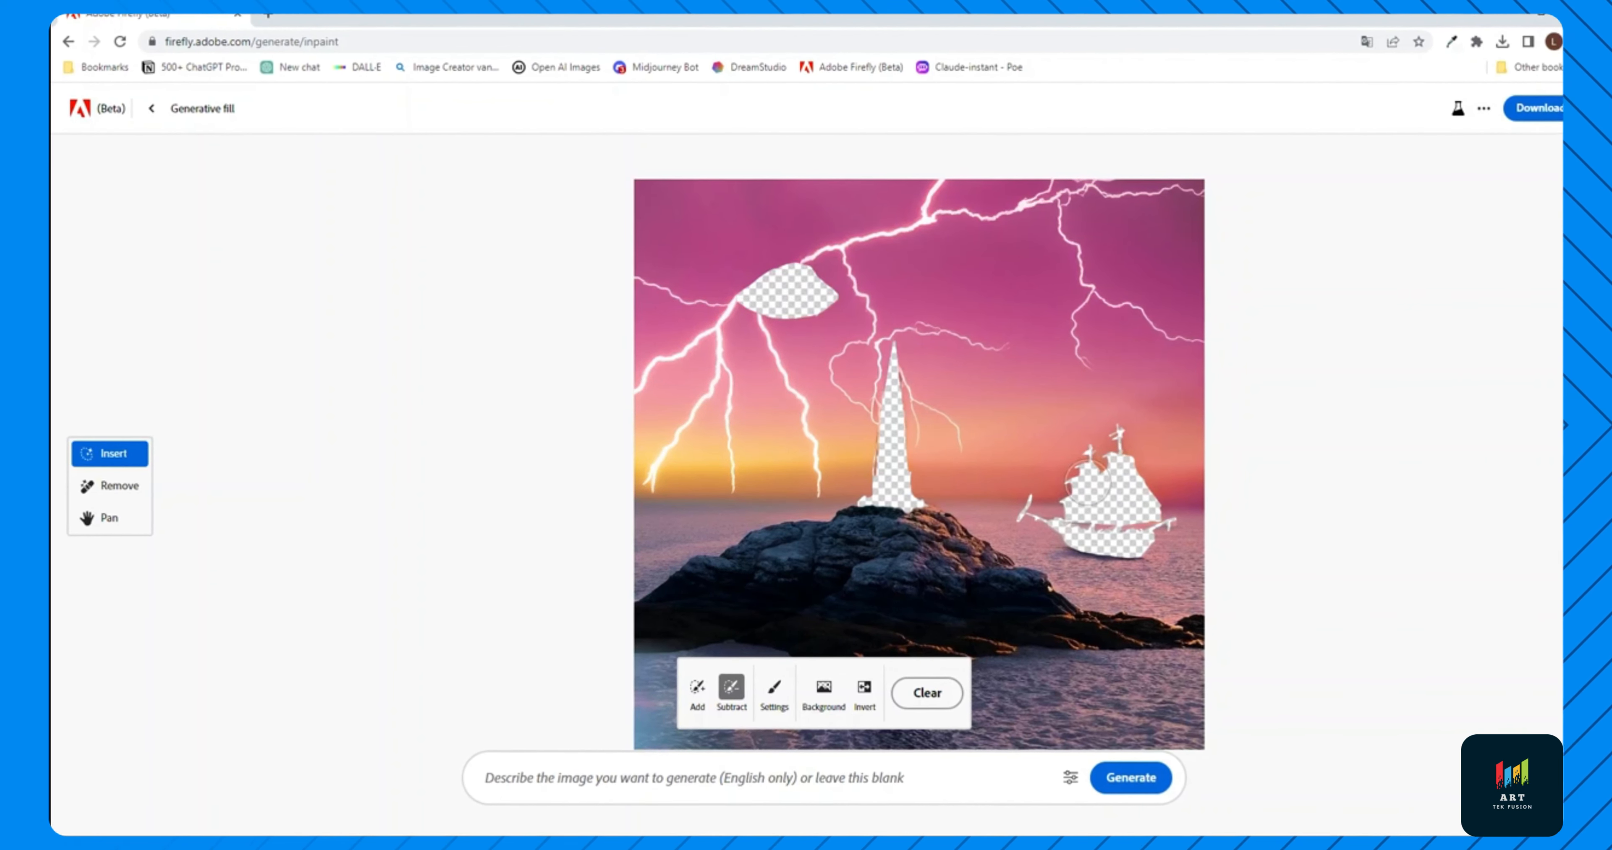
left_click(105, 489)
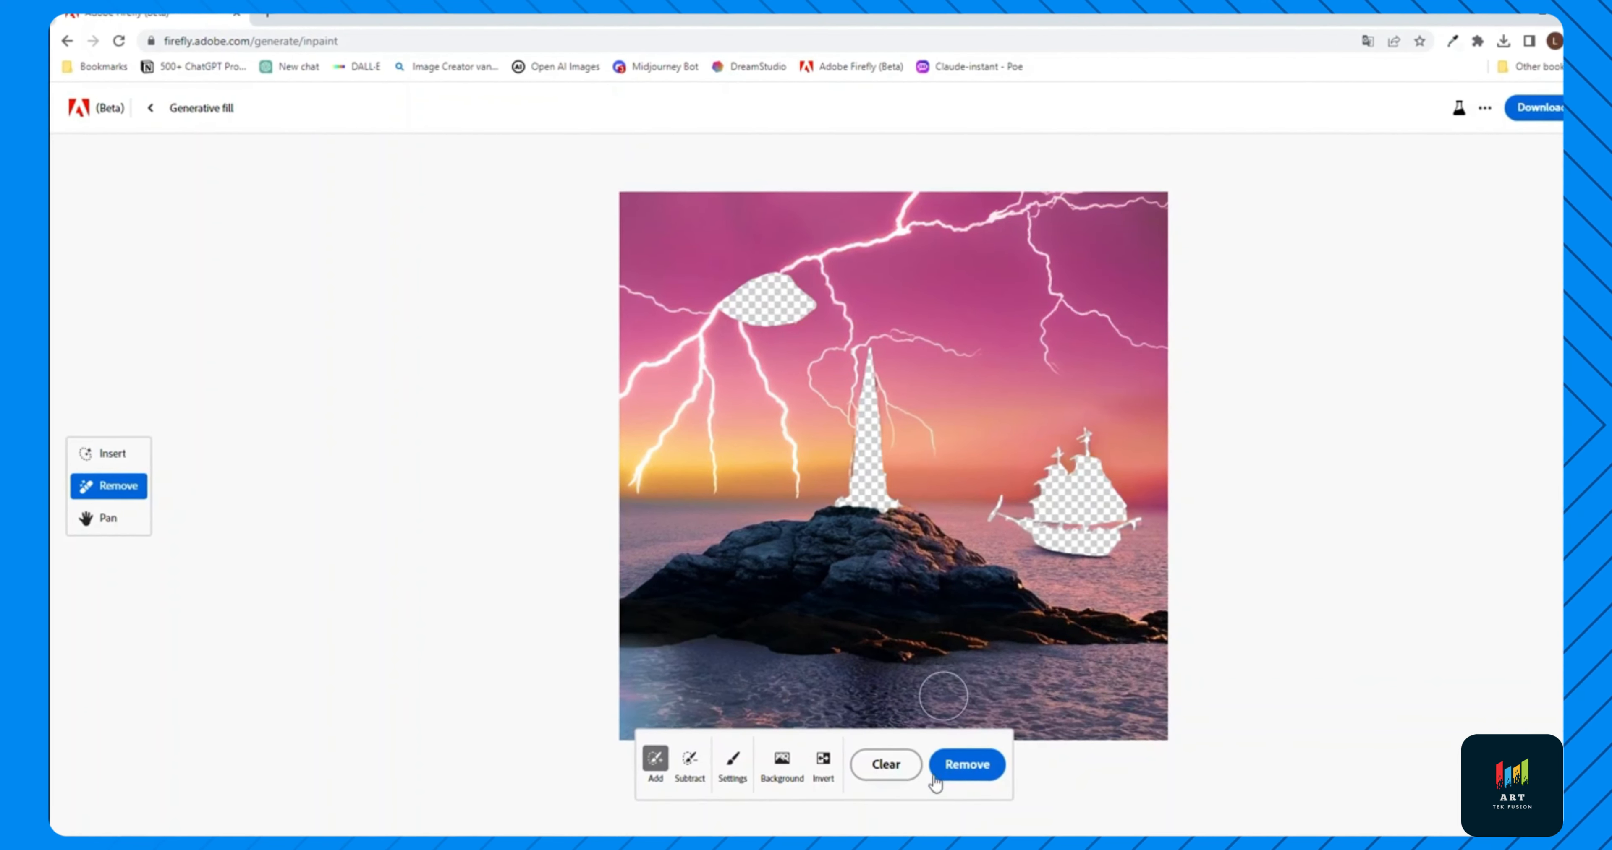
Try removing the three masked objects with the tight mask and discard the results
left_click(980, 775)
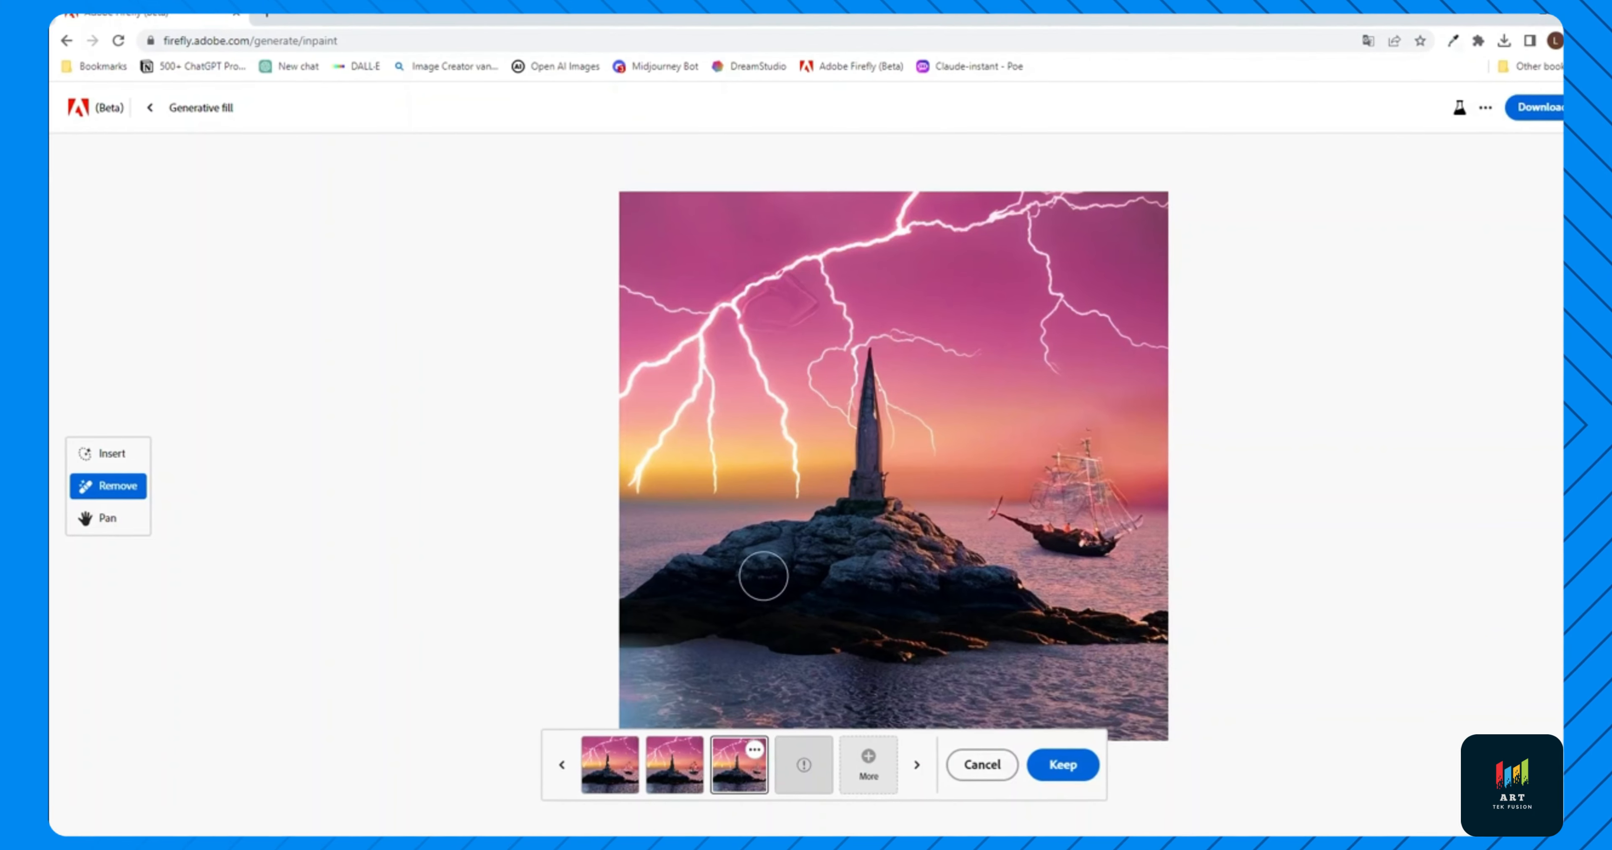
left_click(993, 764)
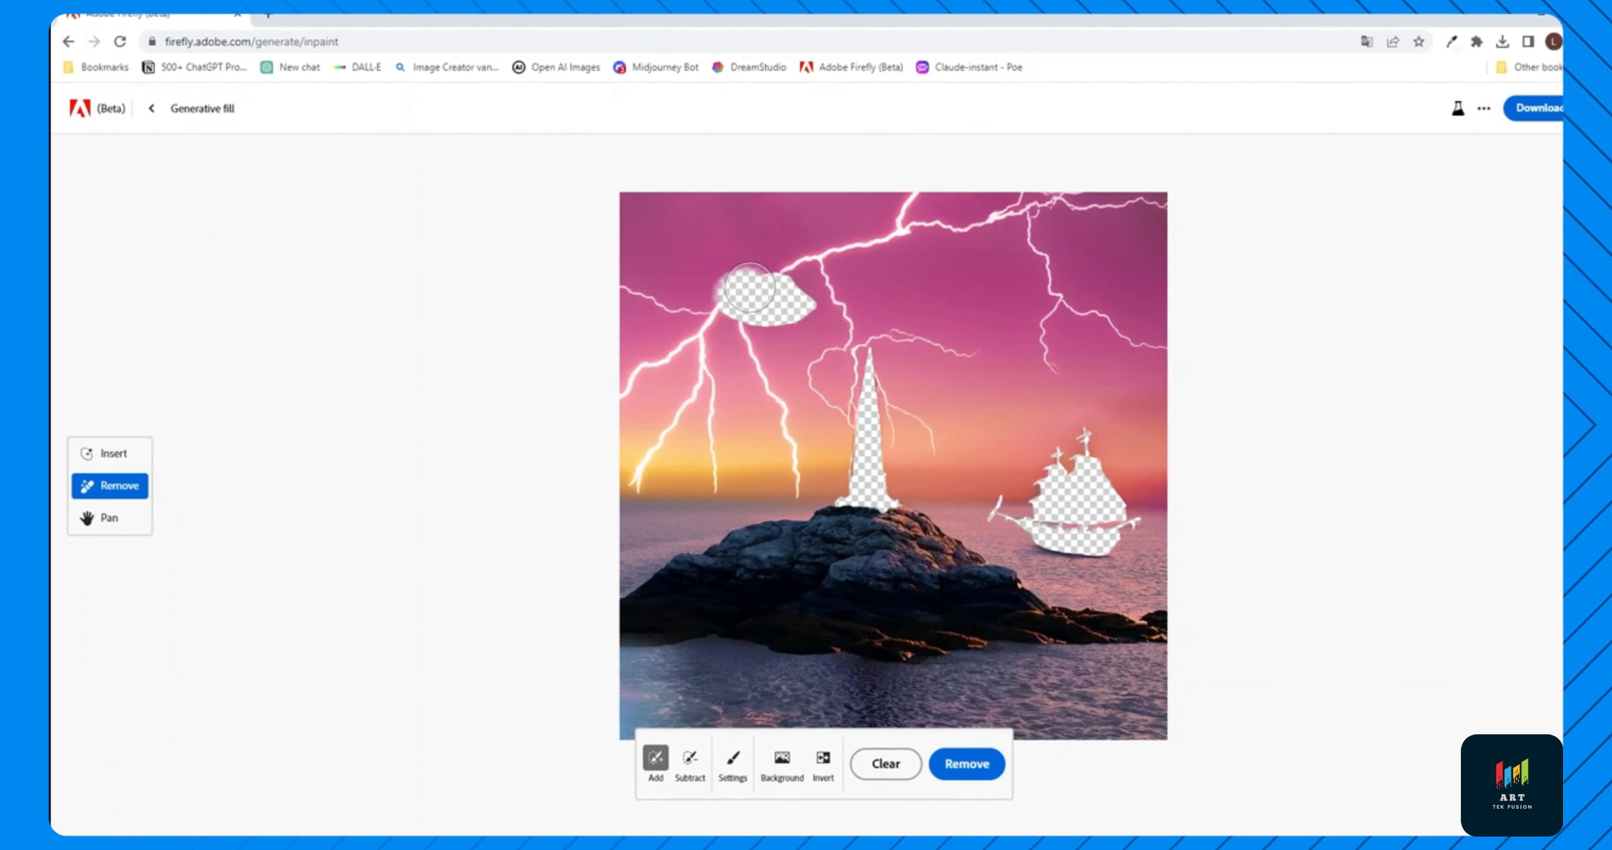
Widen the mask beyond the edges of the flying ship, tower and pirate ship, remove them and keep the second variation
left_click_drag(869, 350, 871, 479)
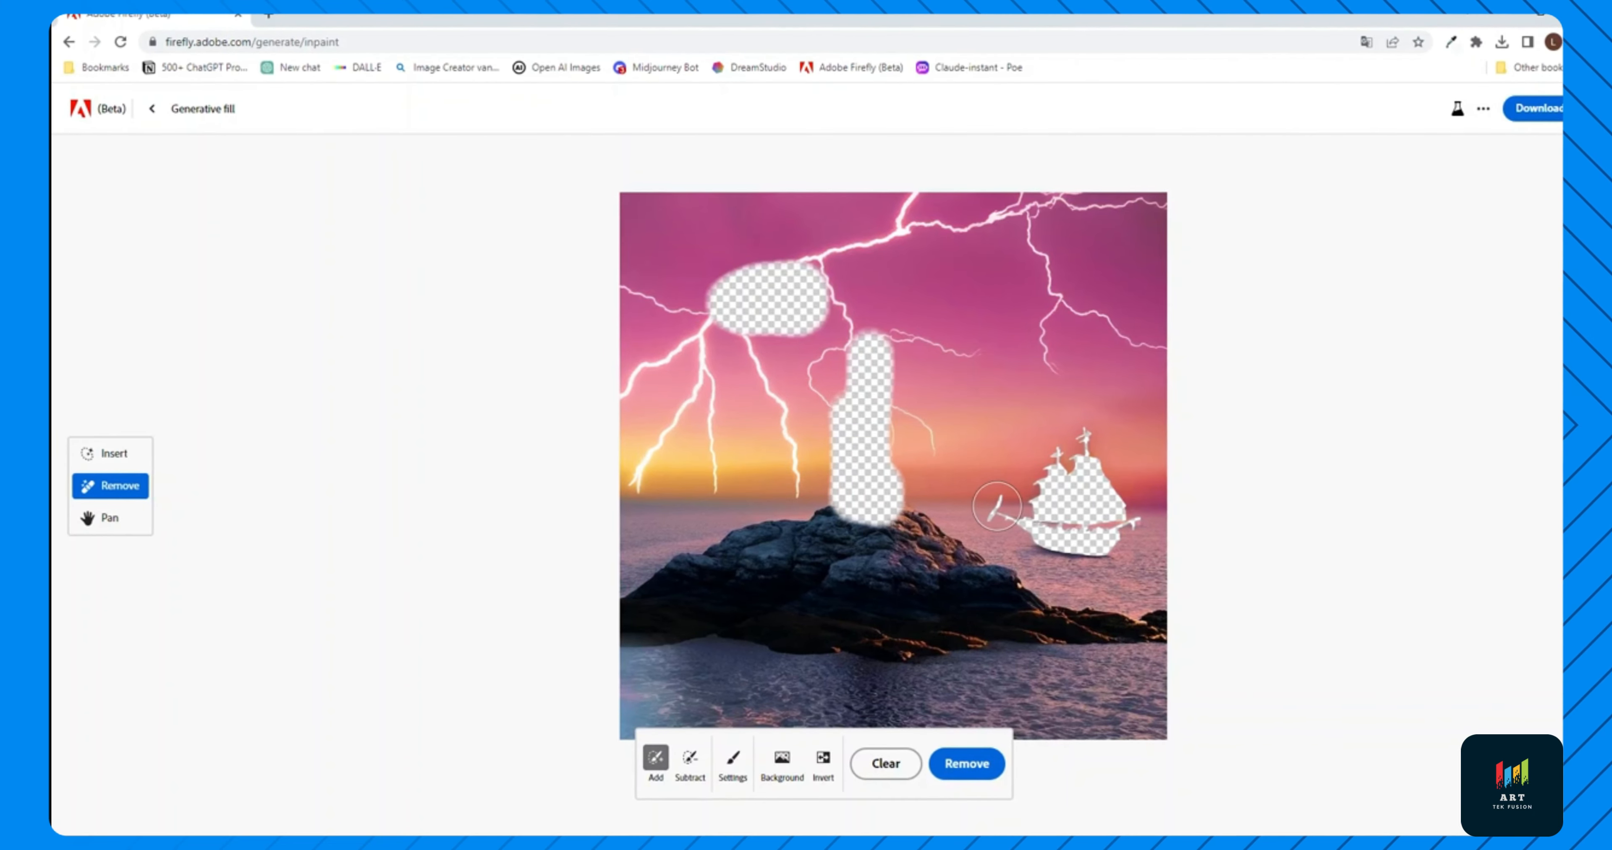
left_click(981, 769)
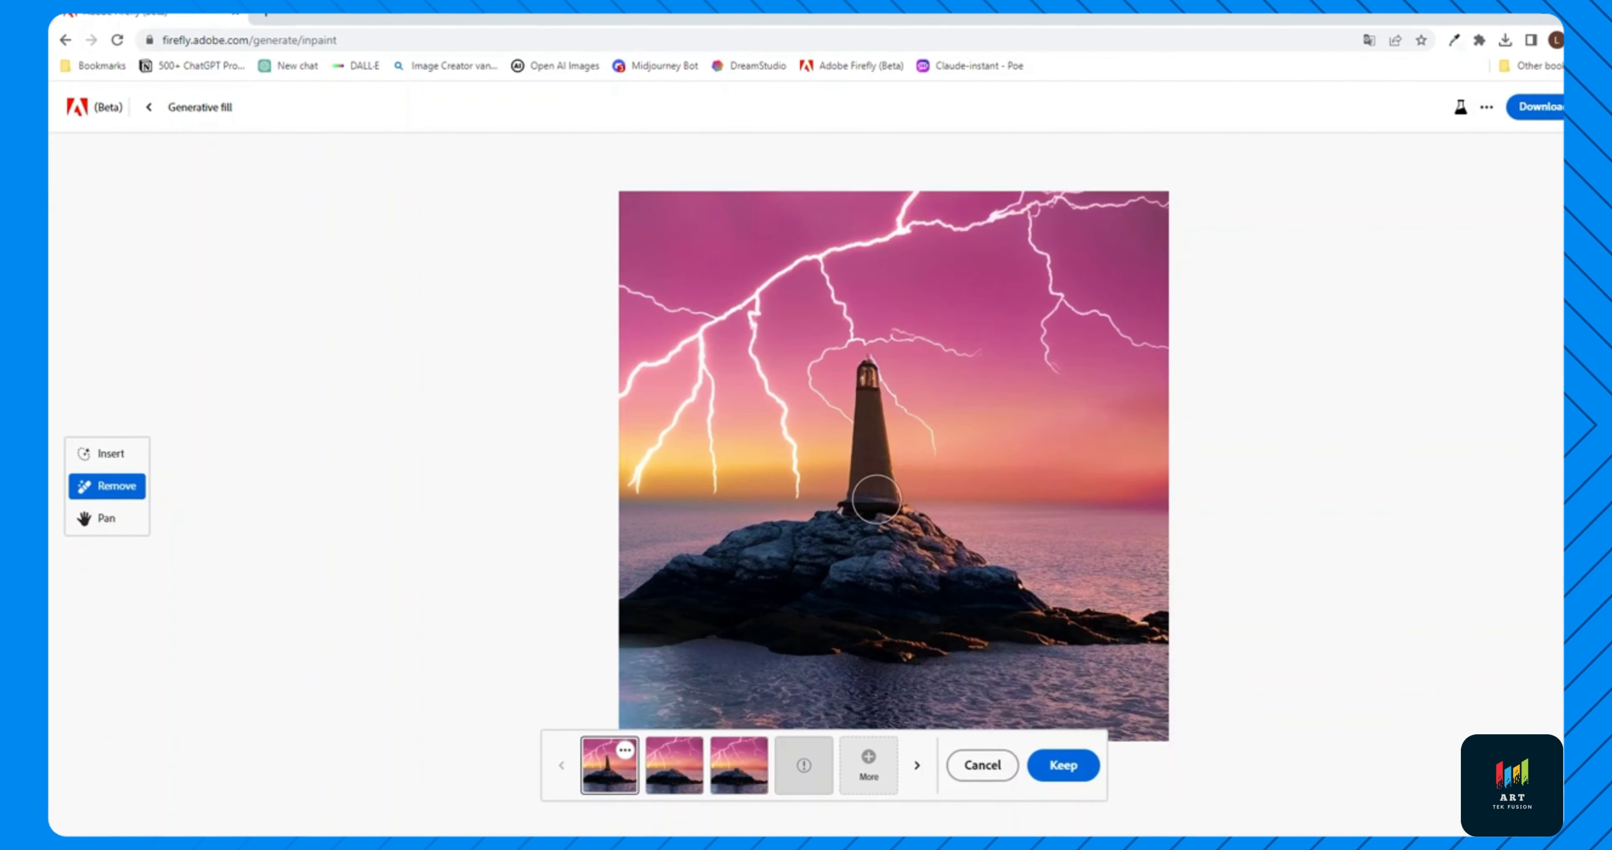
left_click(669, 778)
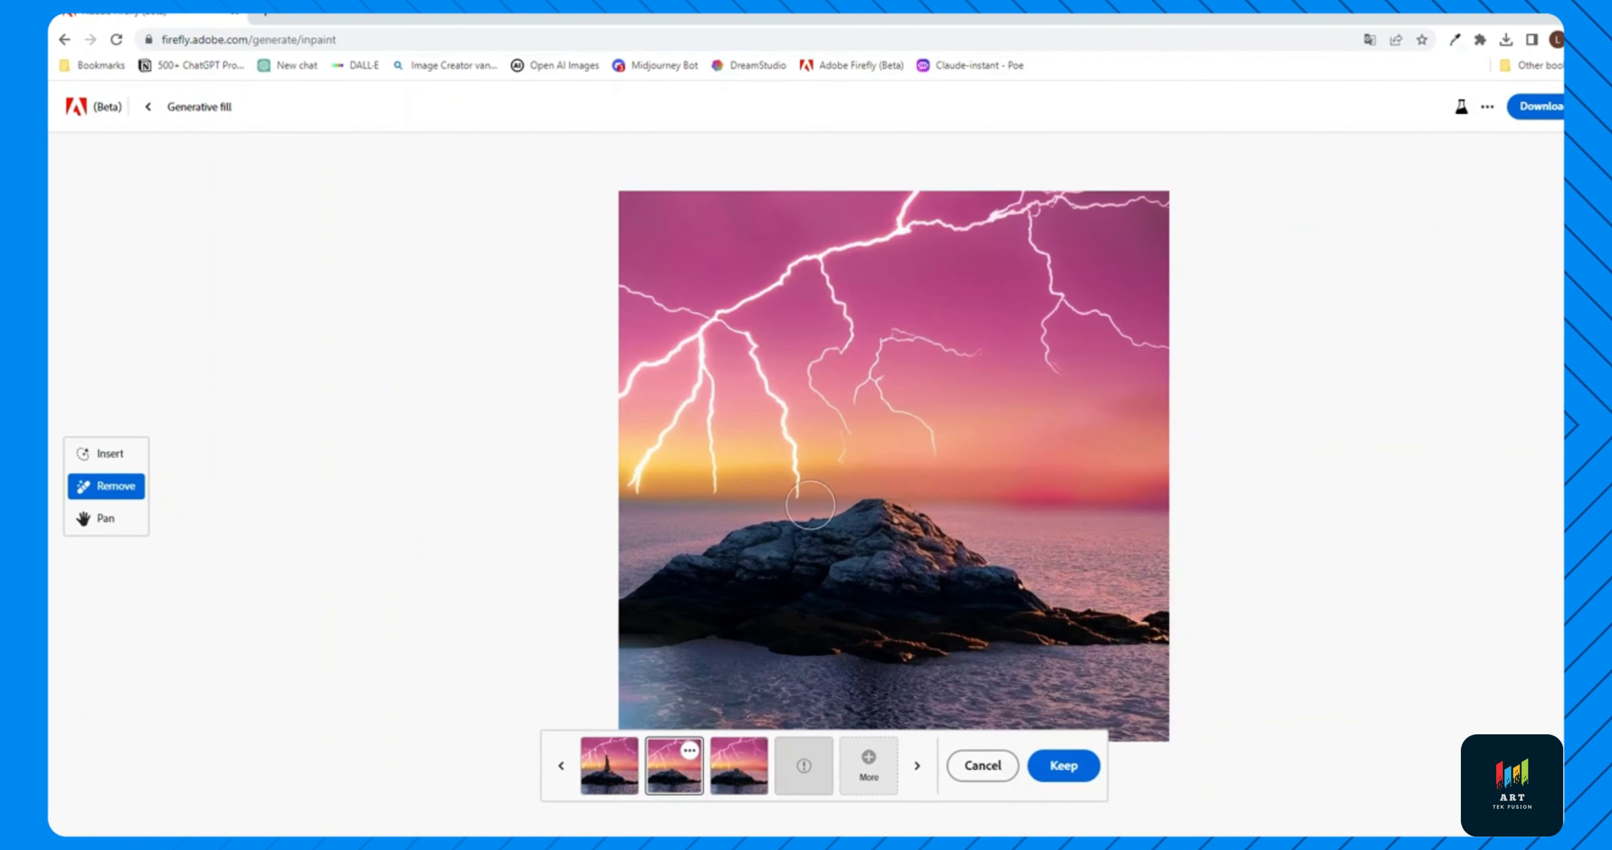
left_click(726, 785)
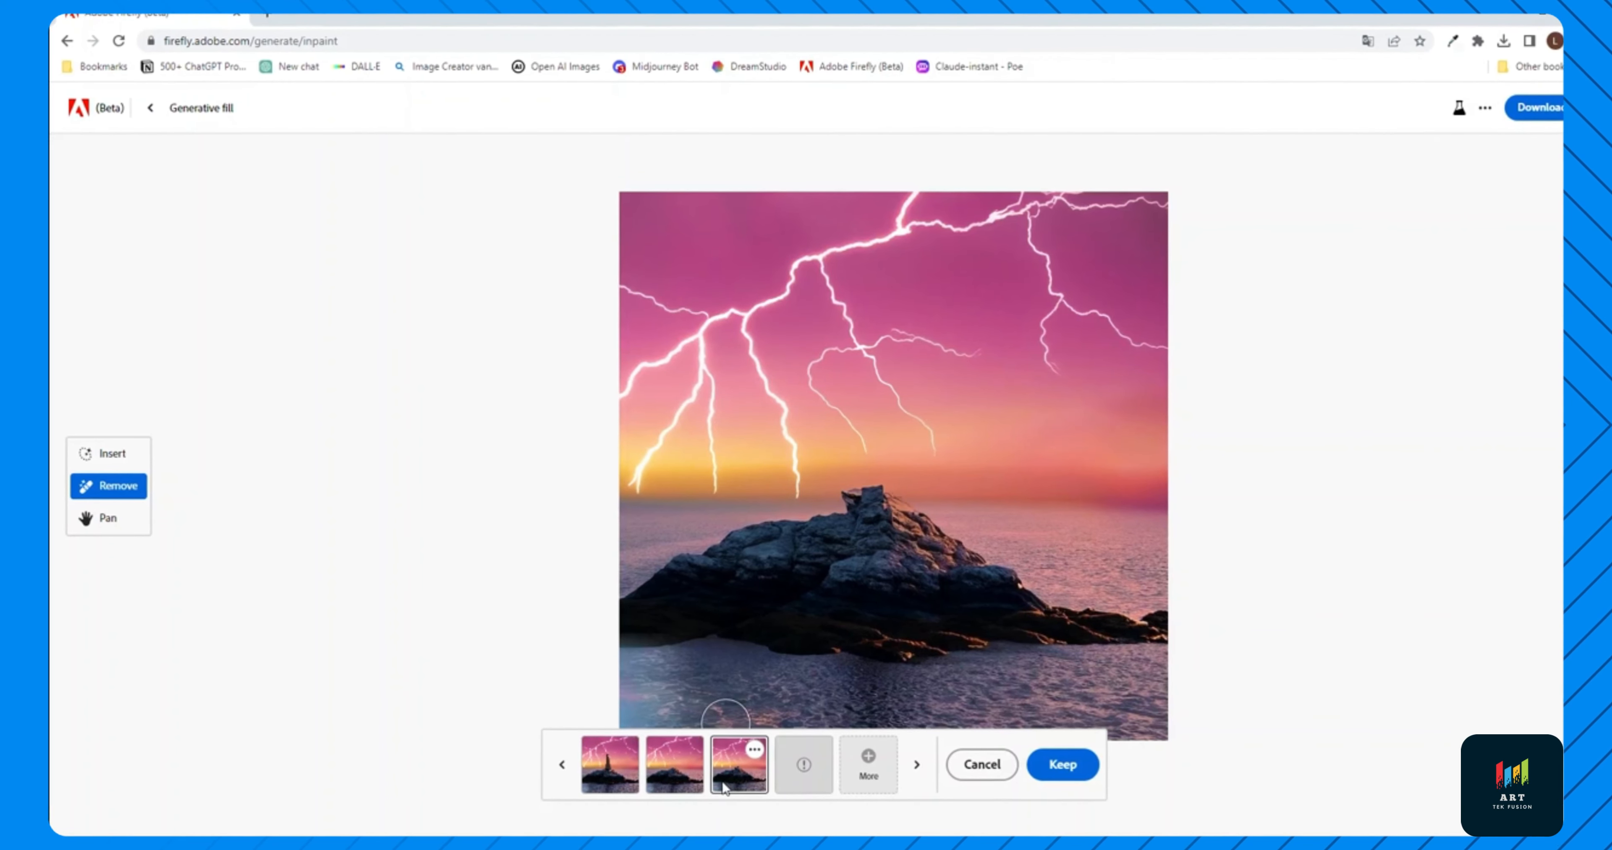
left_click(691, 781)
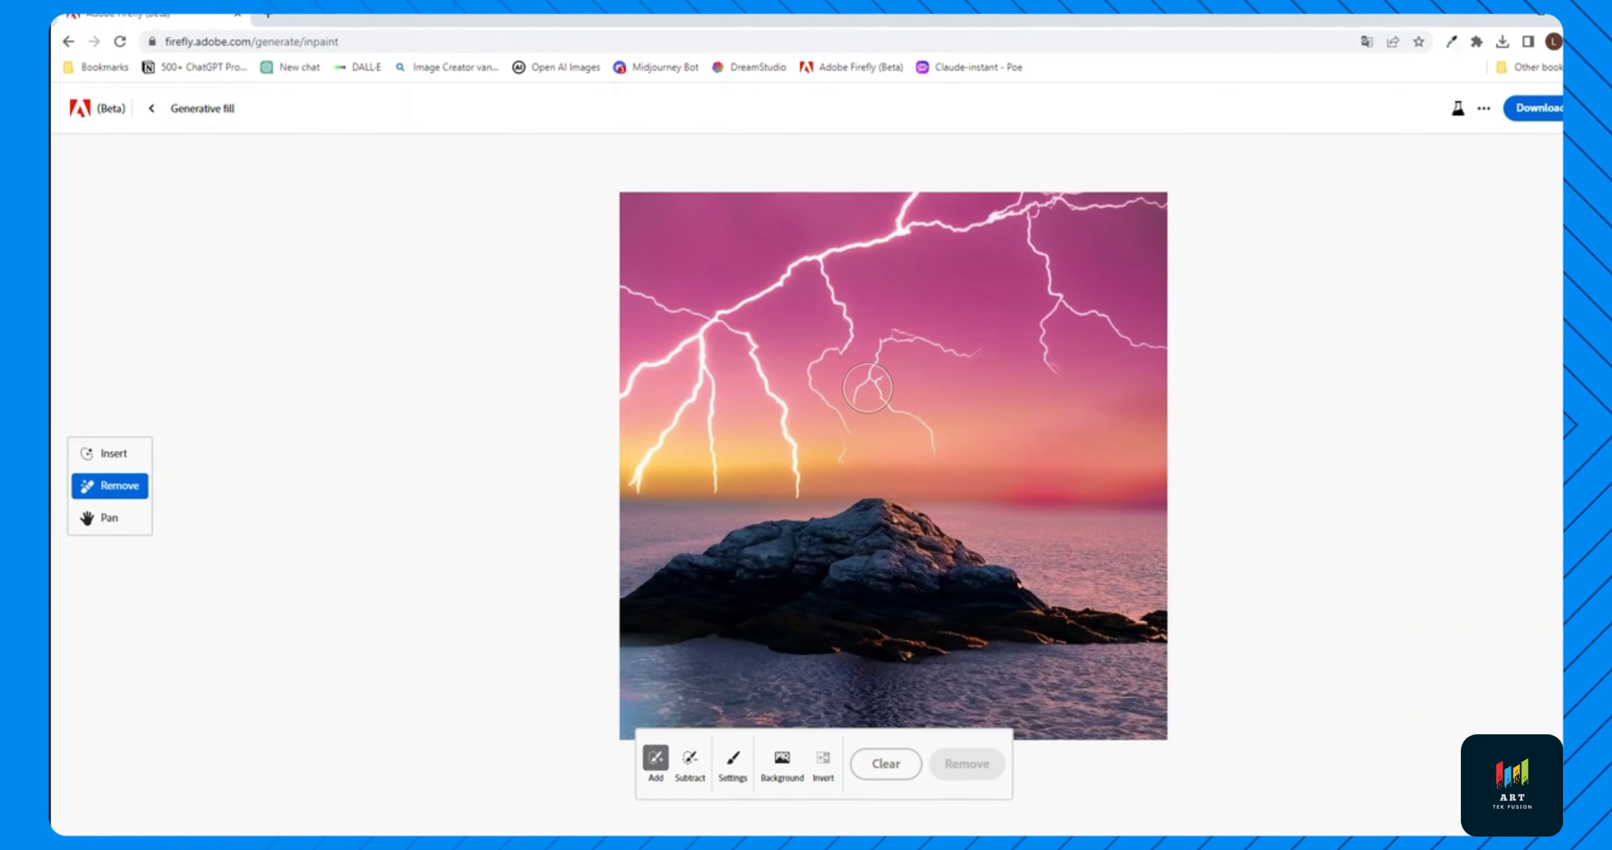
Leave the lighthouse scene and open the portrait photo of the man in a navy suit in Generative fill
left_click(151, 109)
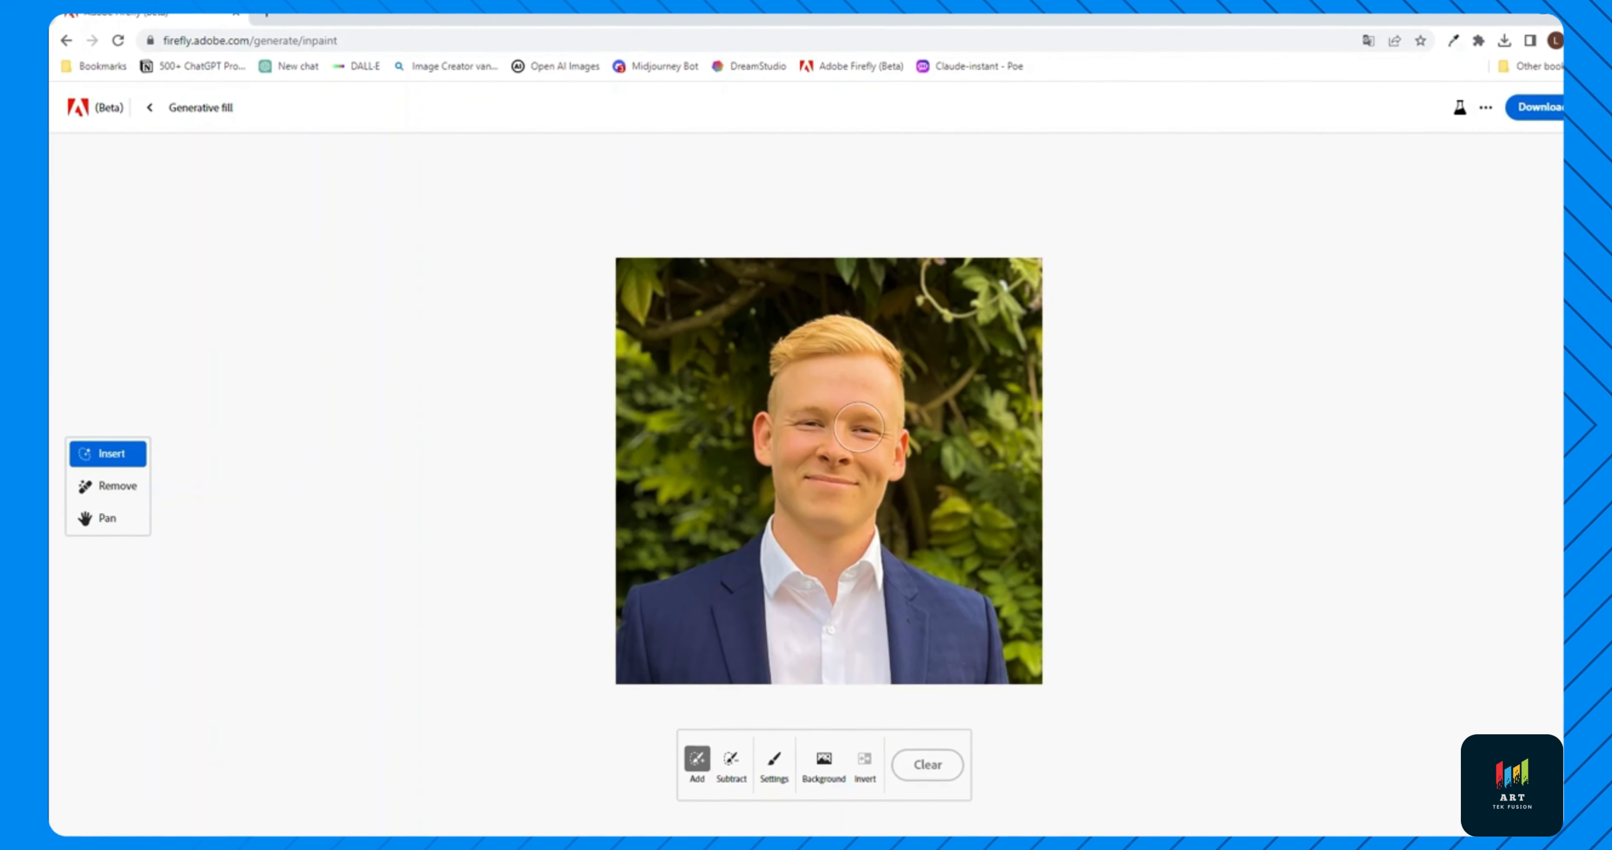
Set the brush size to 22% and paint a mask across both of the man's eyes
left_click(774, 764)
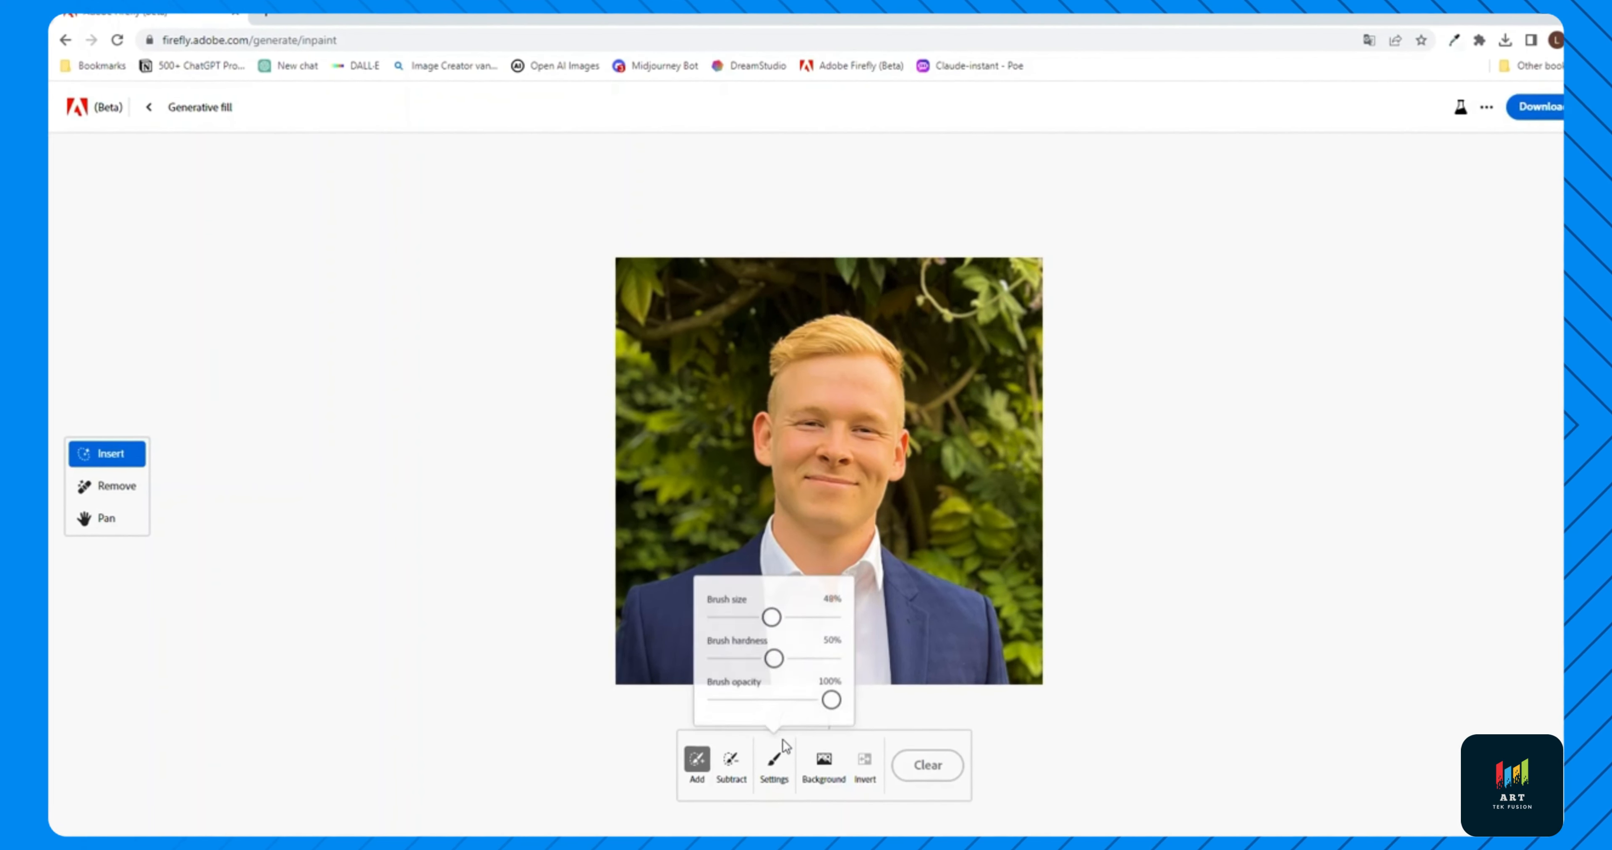
left_click(741, 617)
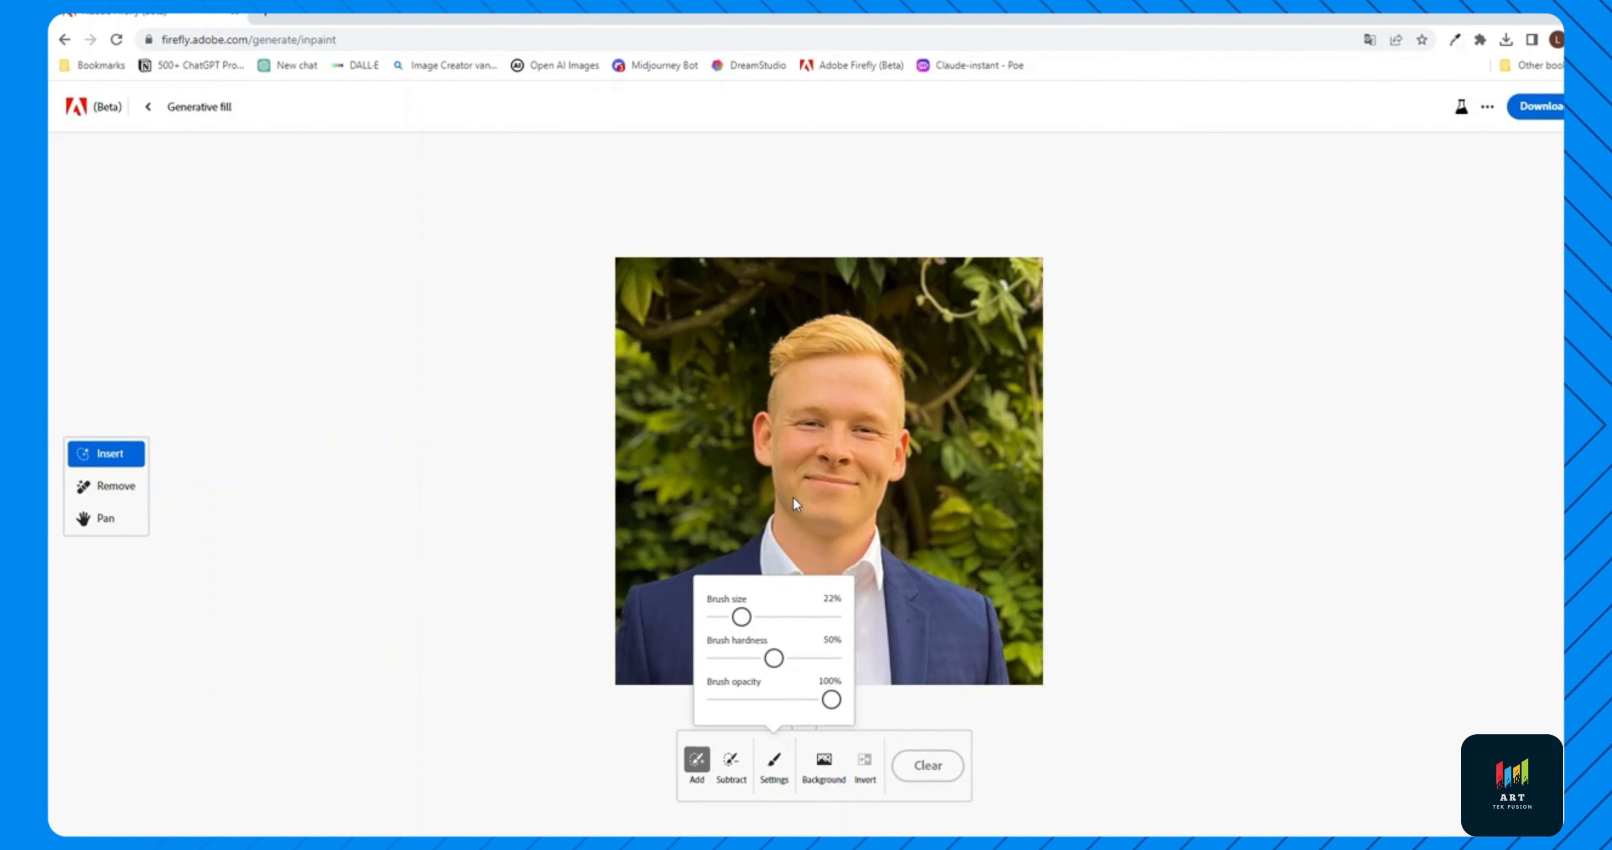
mouse_move(819, 420)
left_mouse_down()
mouse_move(896, 427)
mouse_move(779, 425)
left_mouse_up()
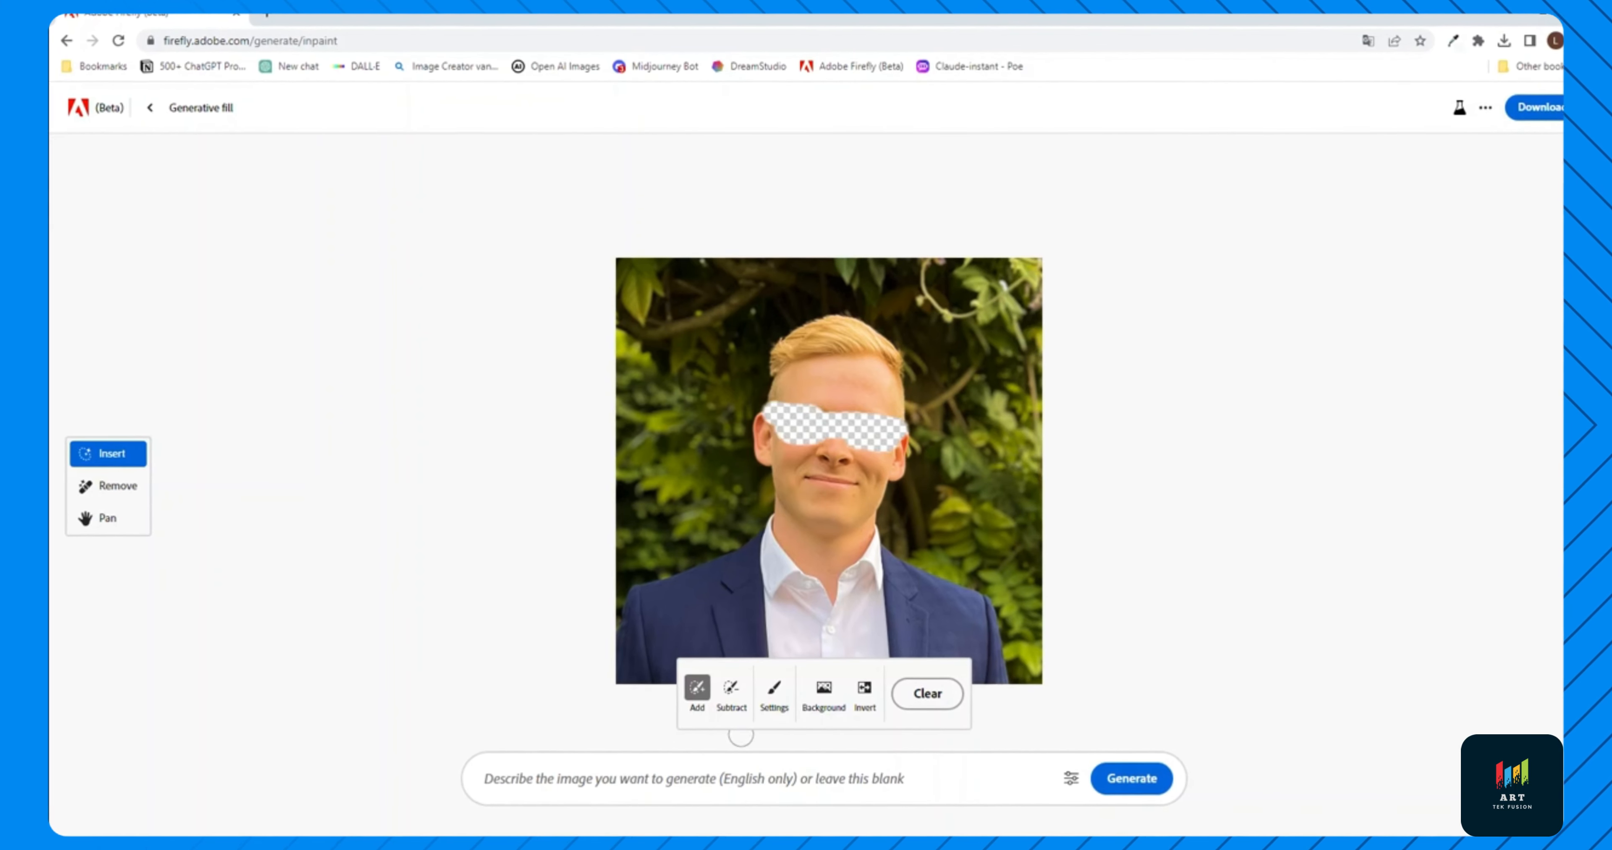
Try filling the eye mask with the prompt "sunglasses", preview the variations, discard them and clear the mask
left_click(747, 775)
type("sunglasses")
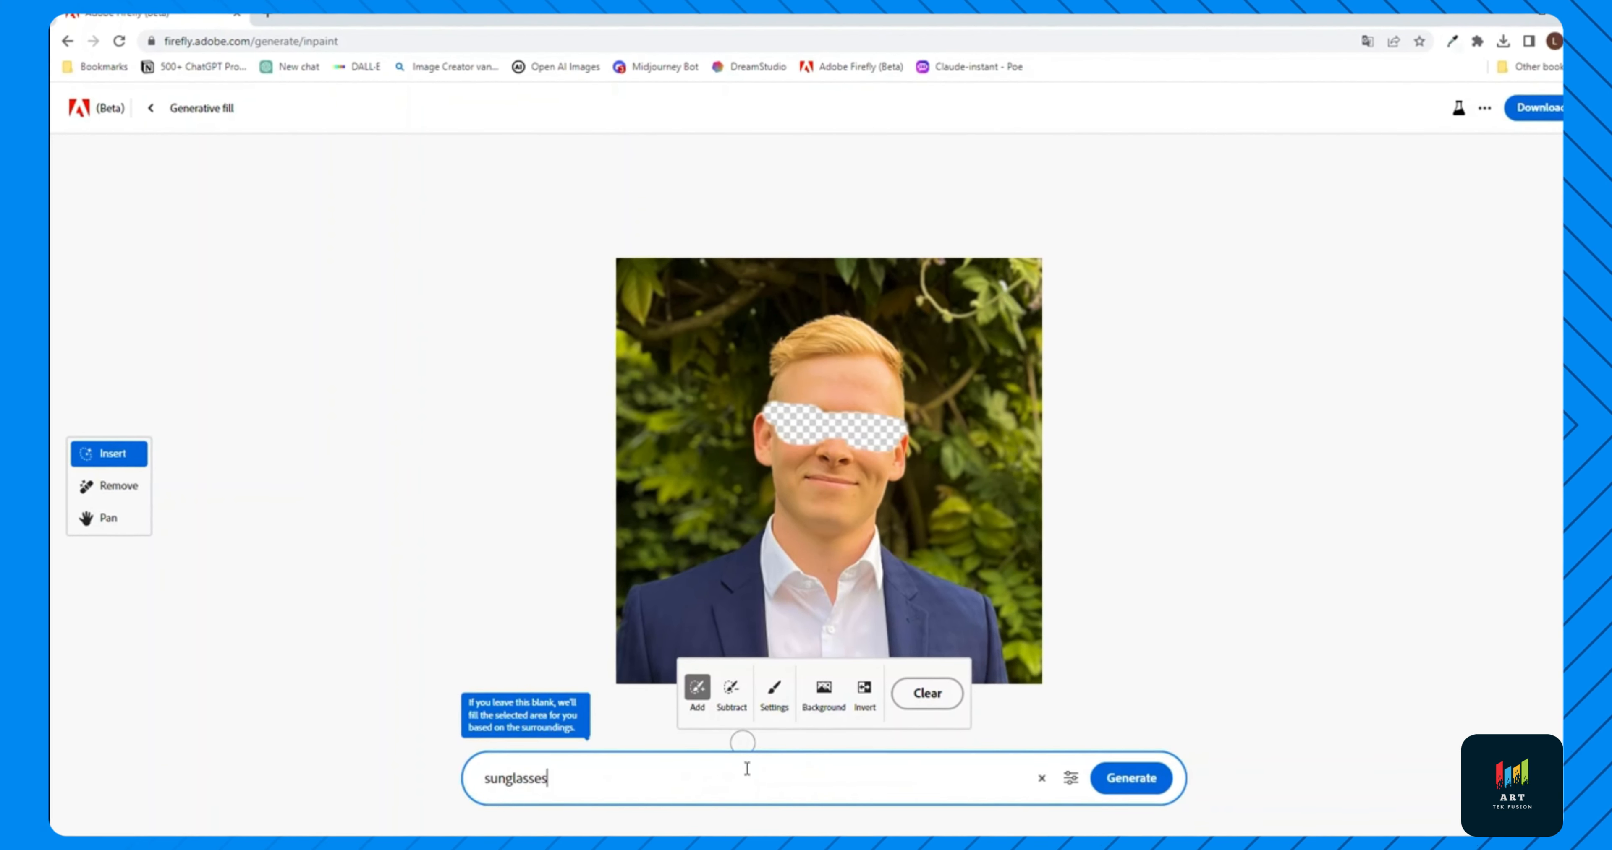
key("Return")
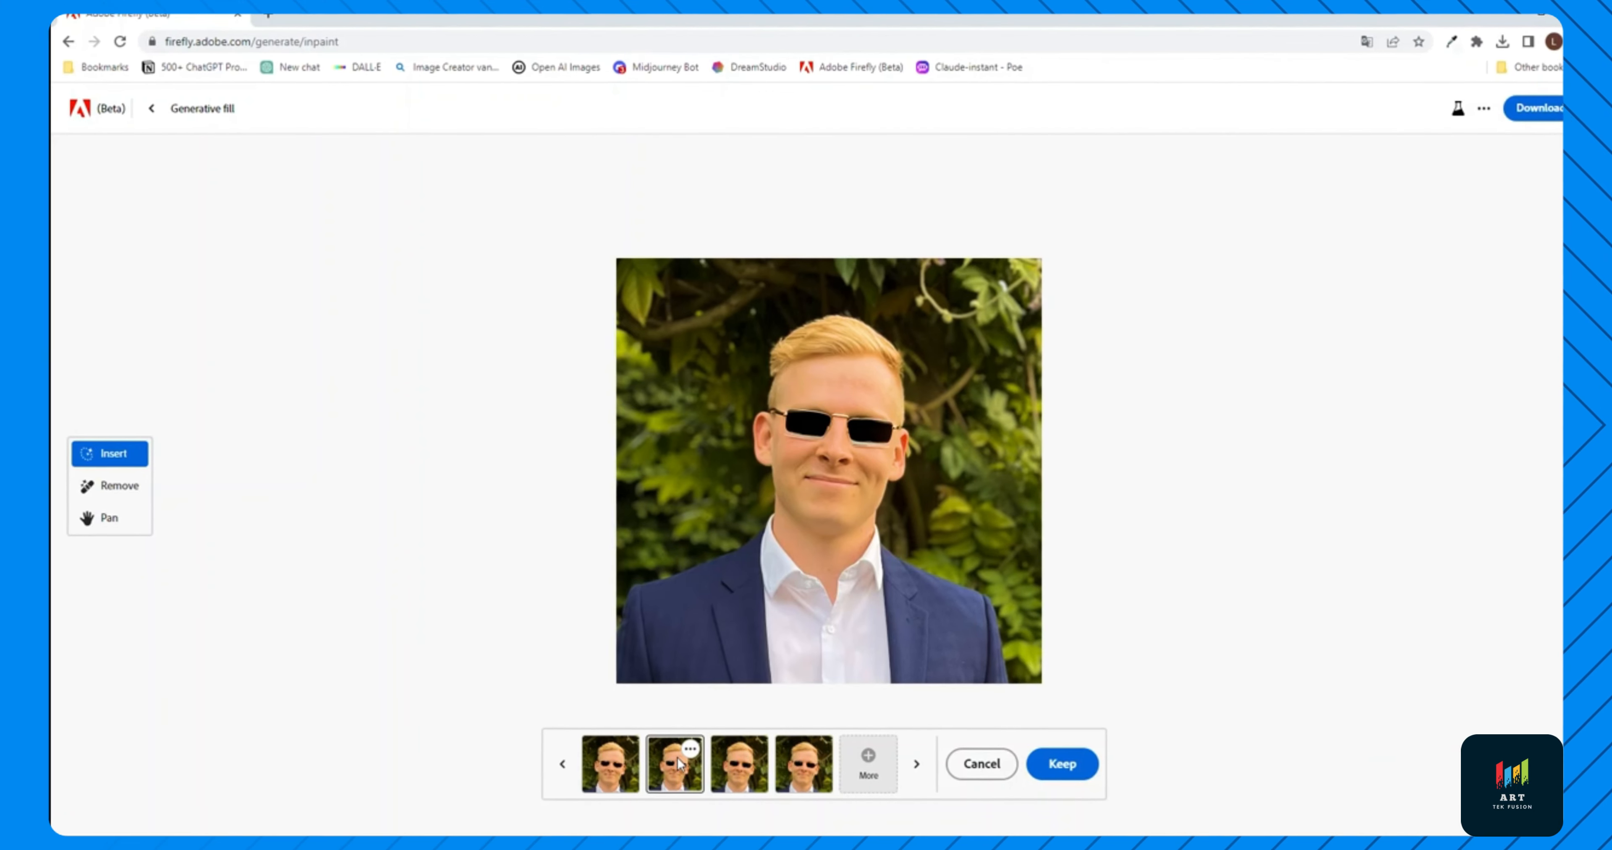
left_click(740, 767)
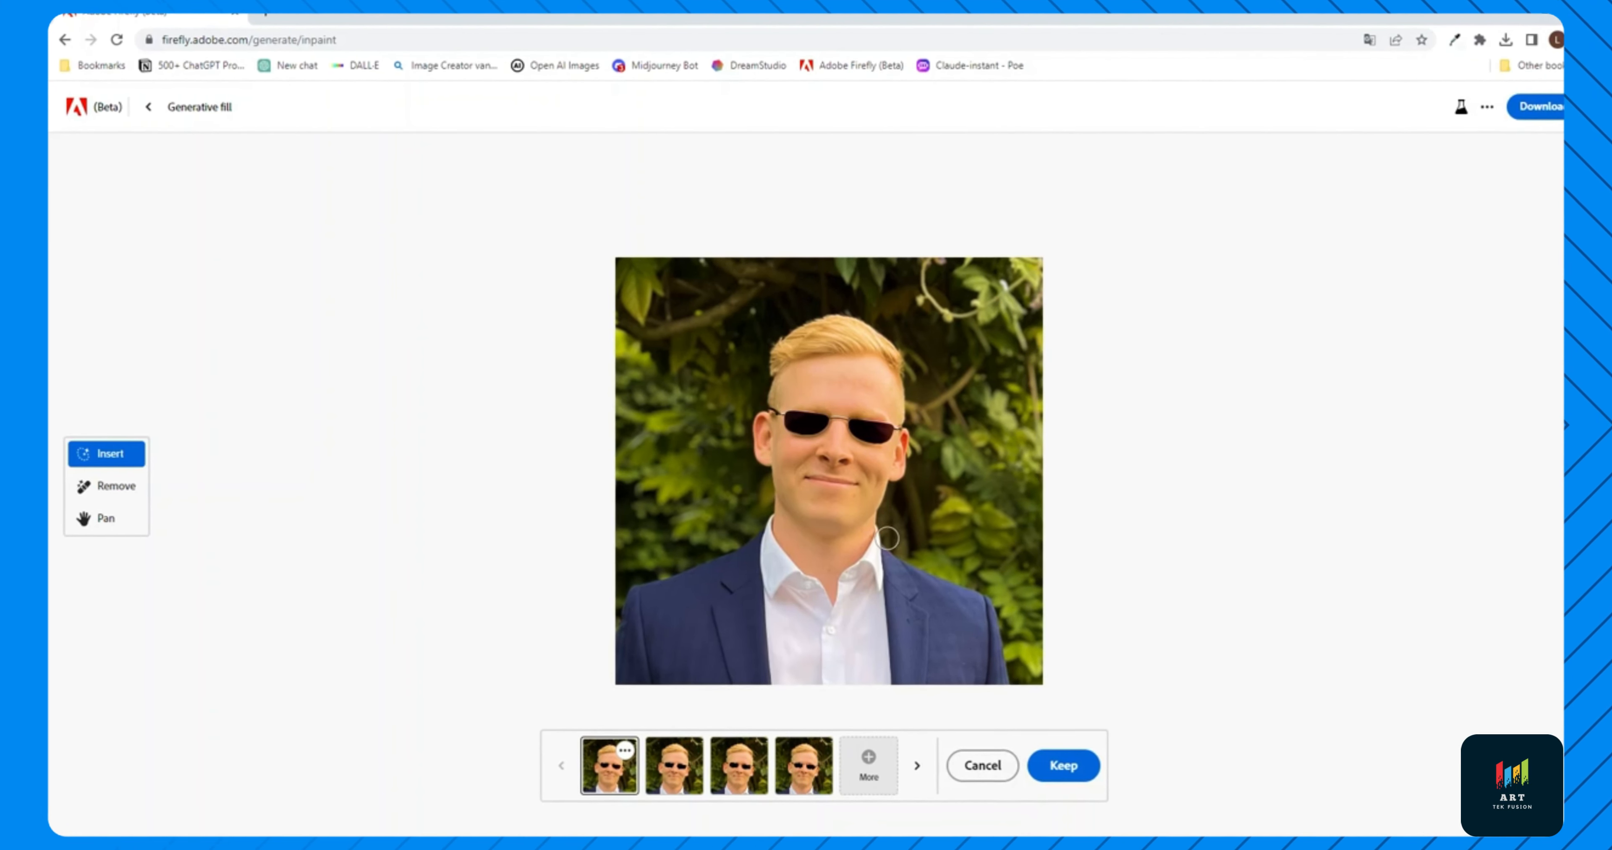
left_click(988, 764)
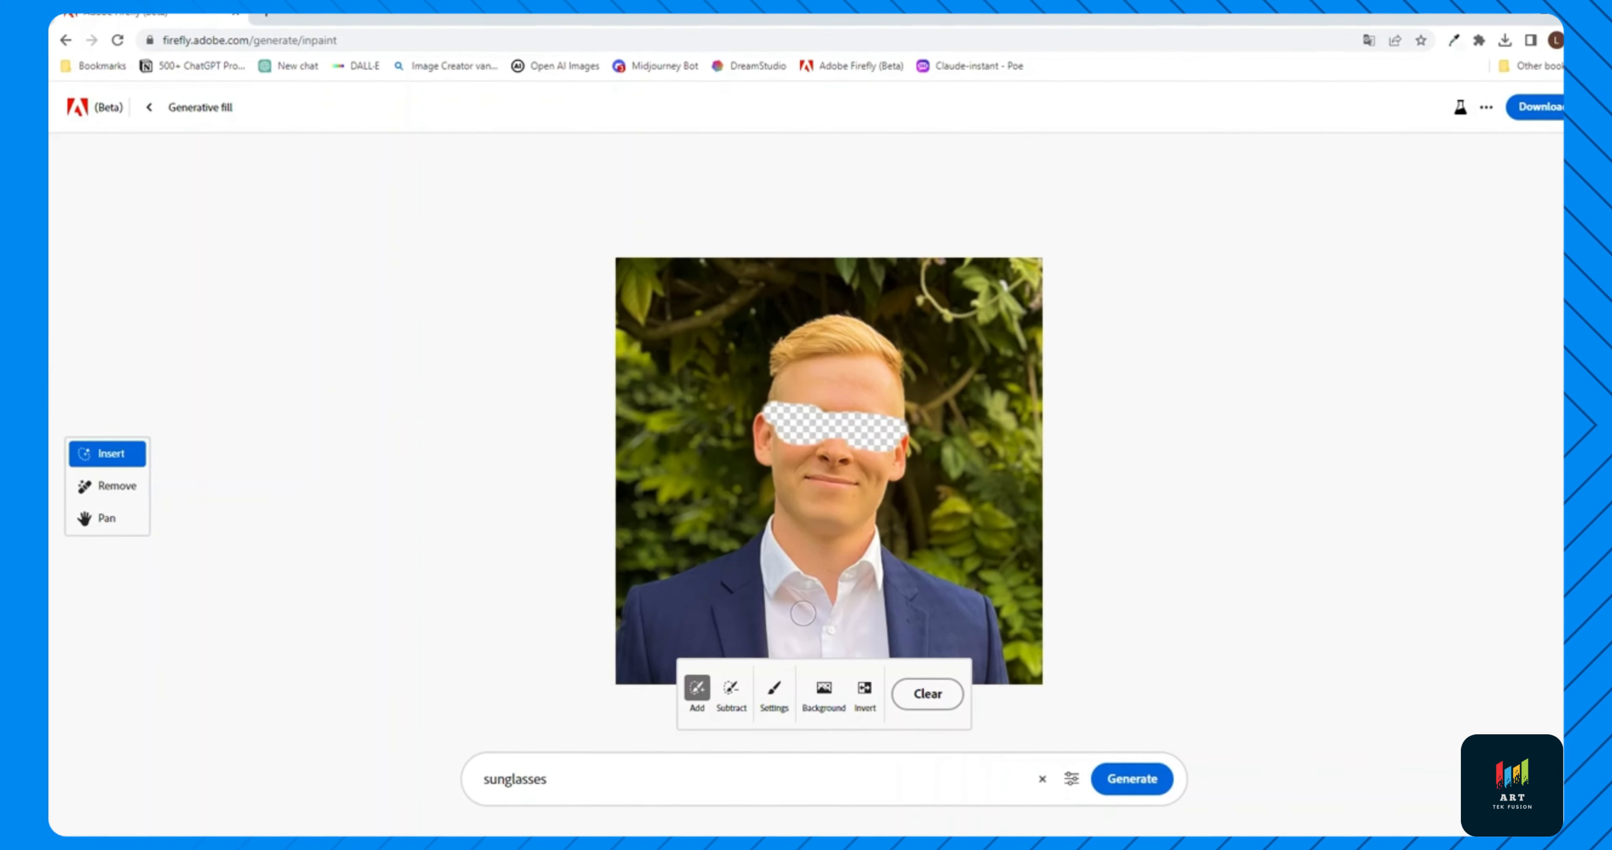
left_click(916, 697)
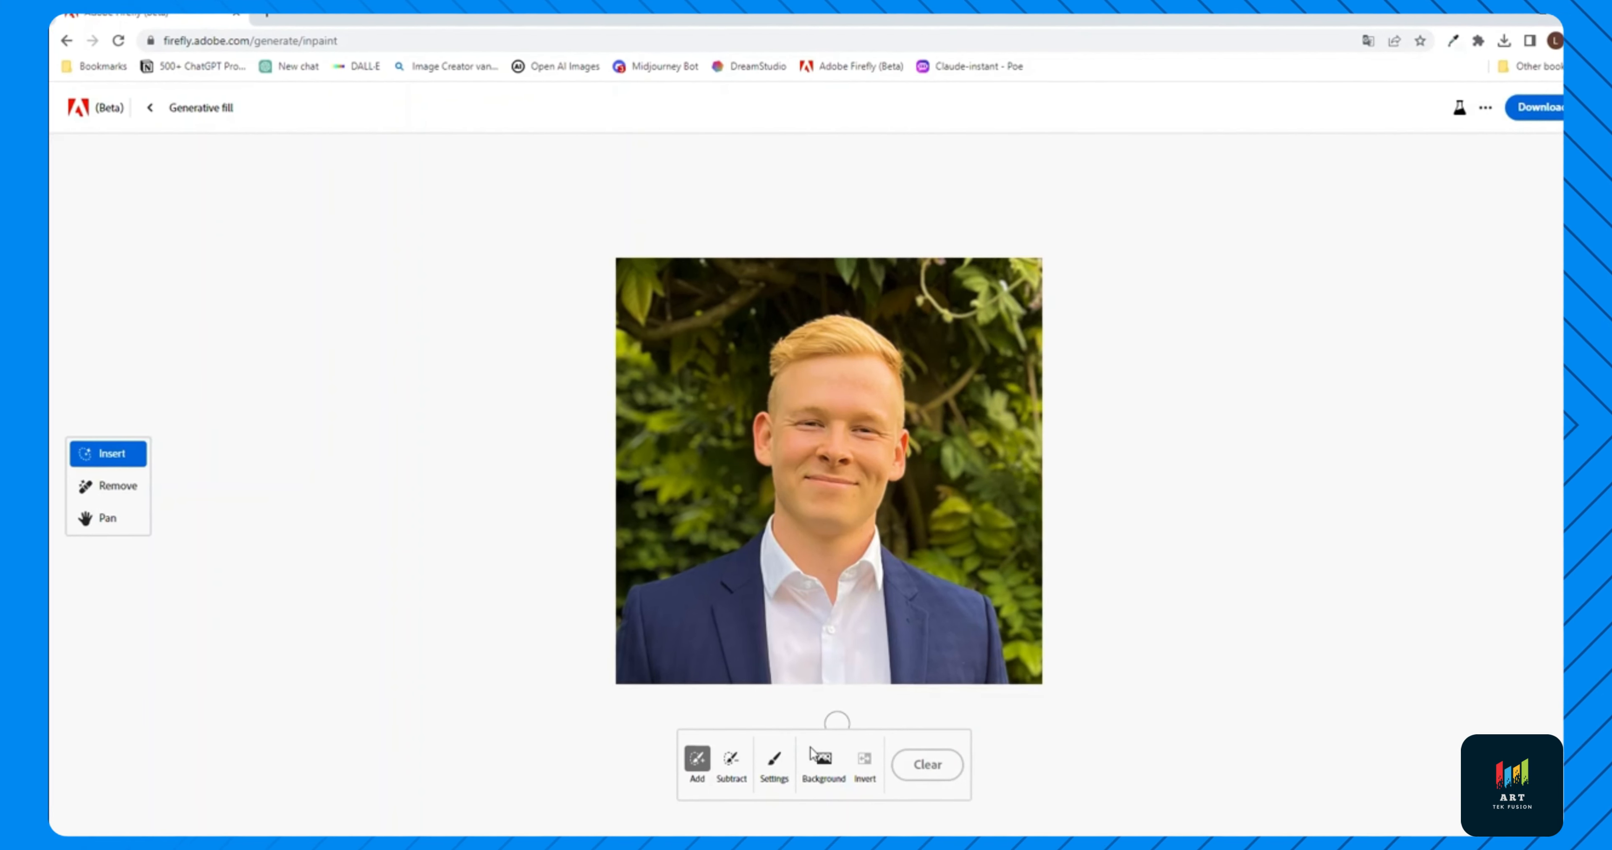
Lower the brush opacity to 66%
left_click(774, 764)
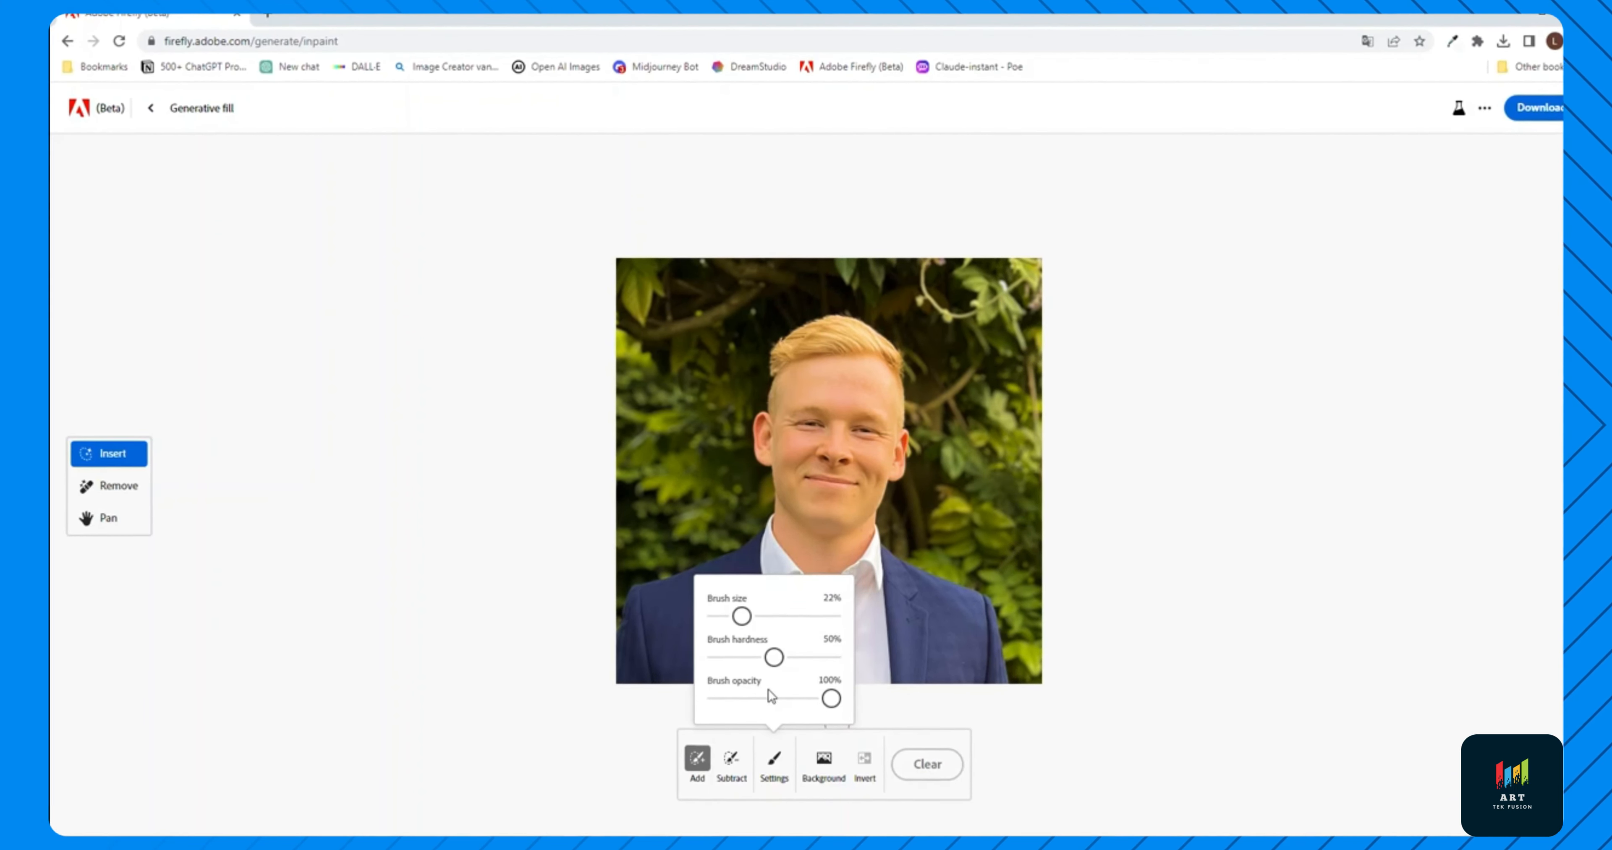
left_click_drag(787, 698, 796, 700)
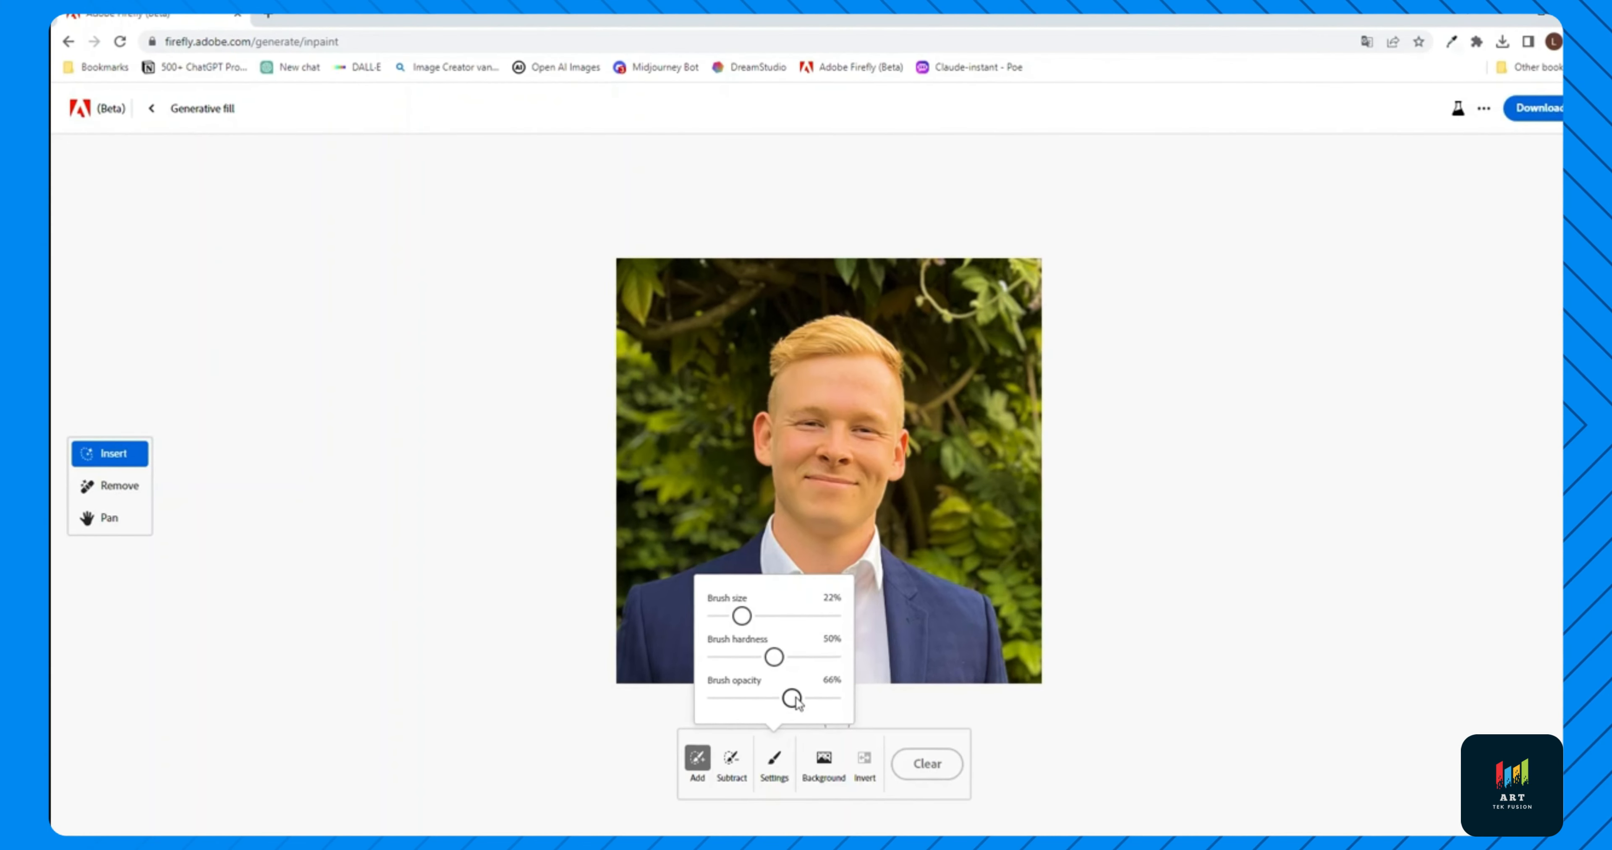
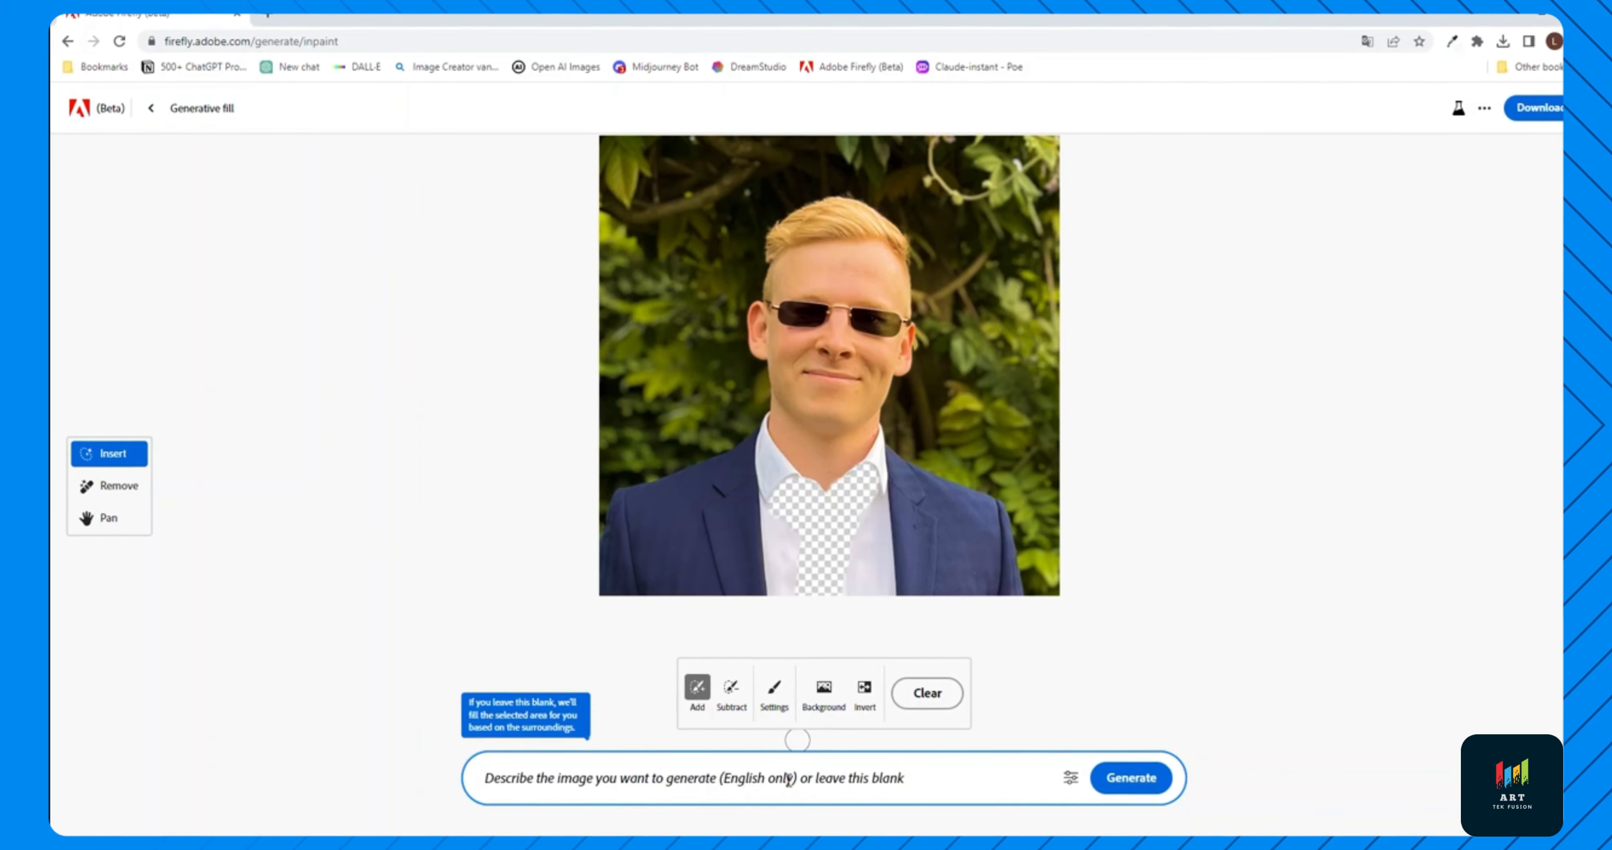
Fill the masked shirt front with the prompt "black tie", compare the variations and keep the second one
type("black tie")
key("Return")
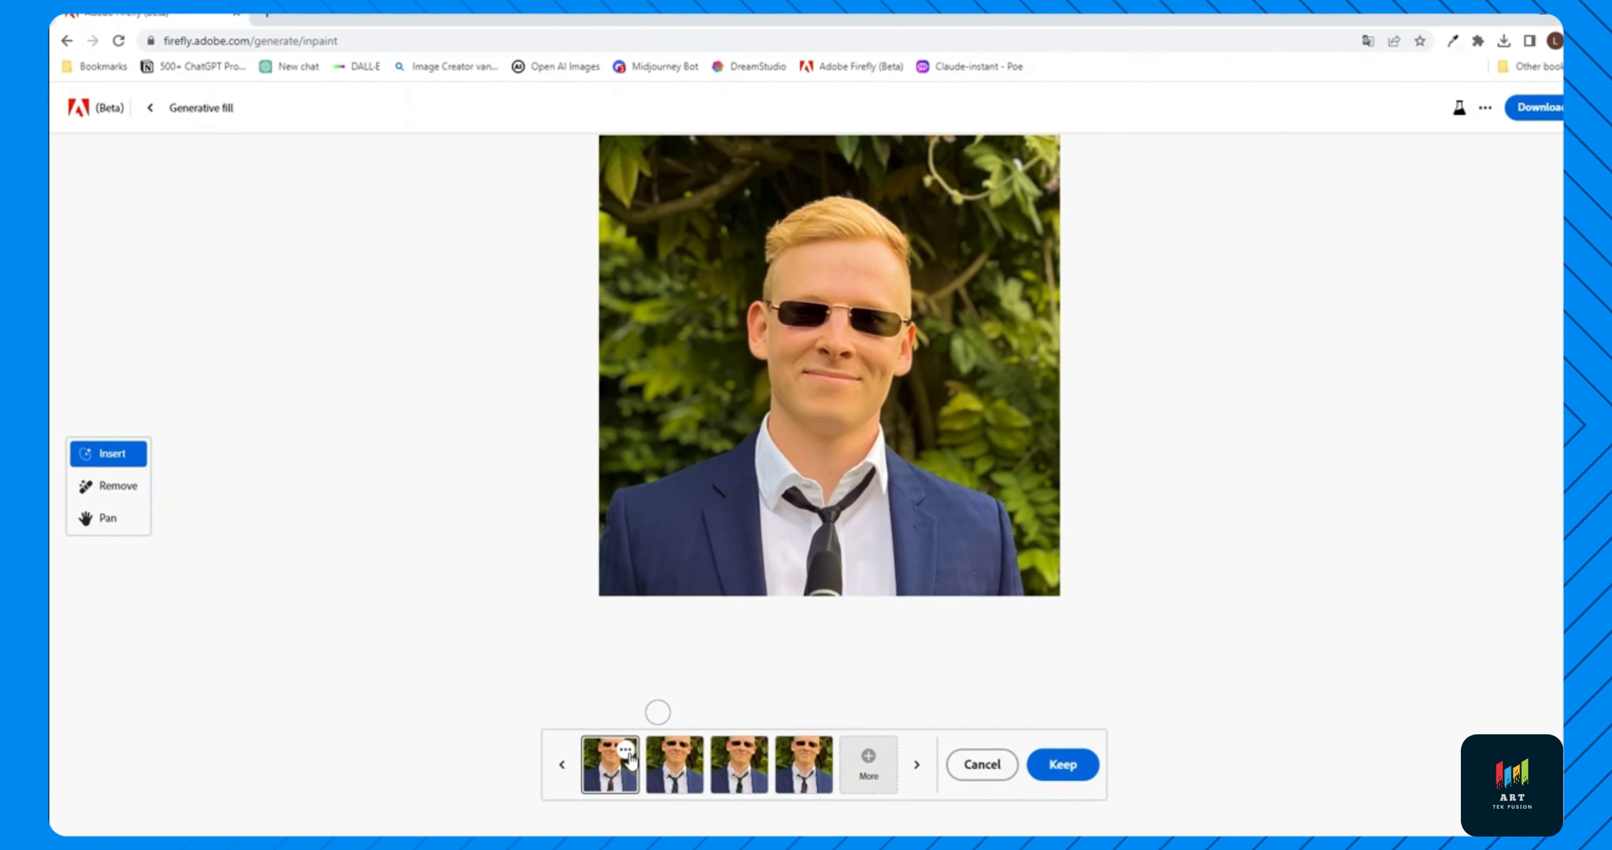
left_click(688, 769)
left_click(739, 766)
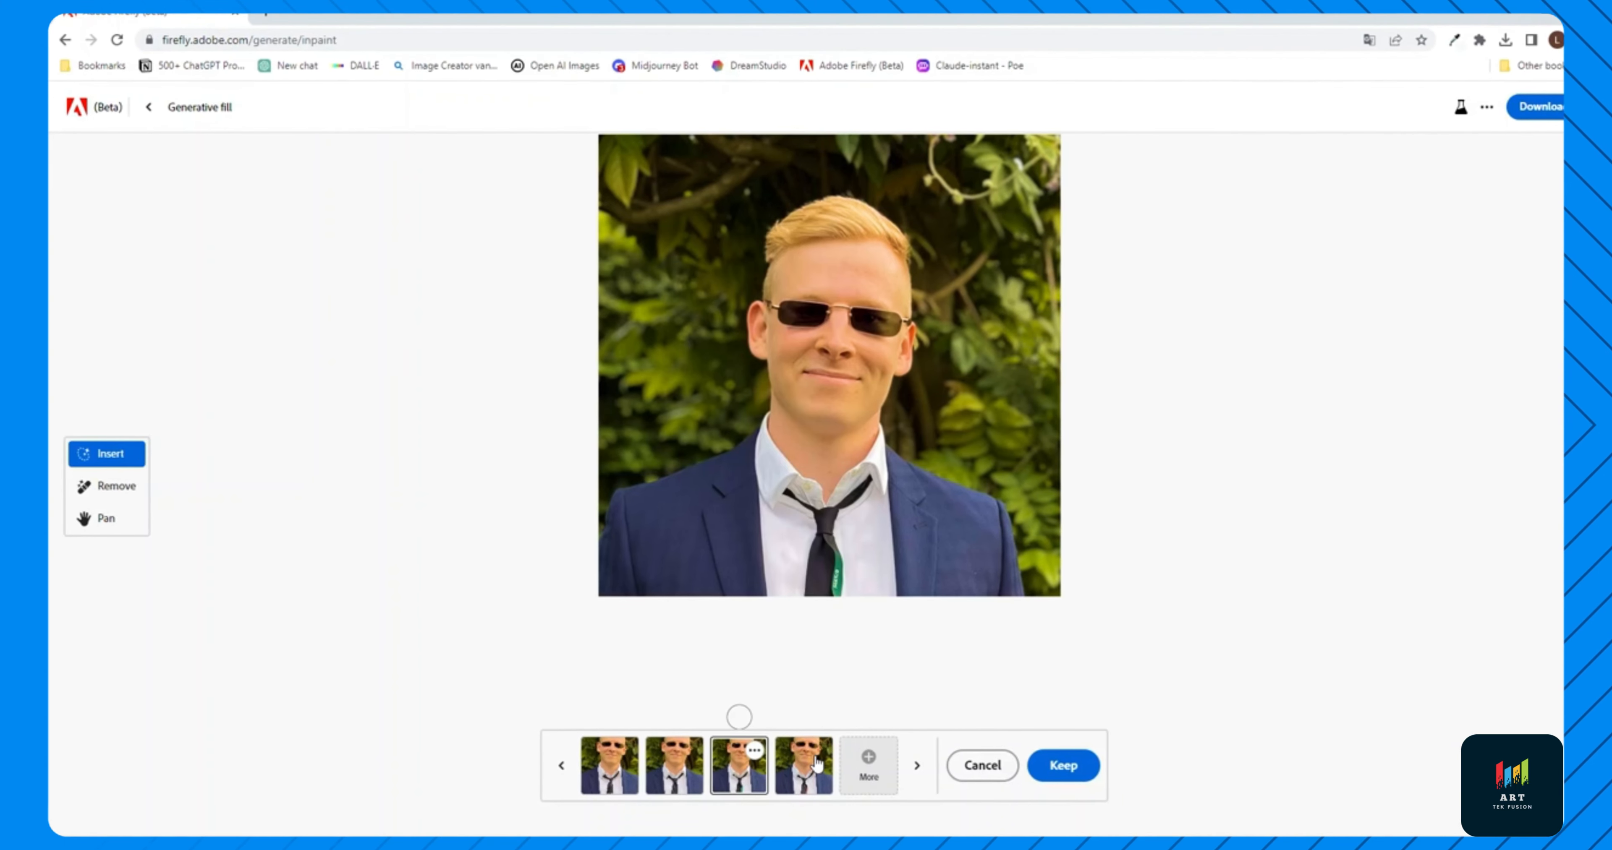
left_click(816, 764)
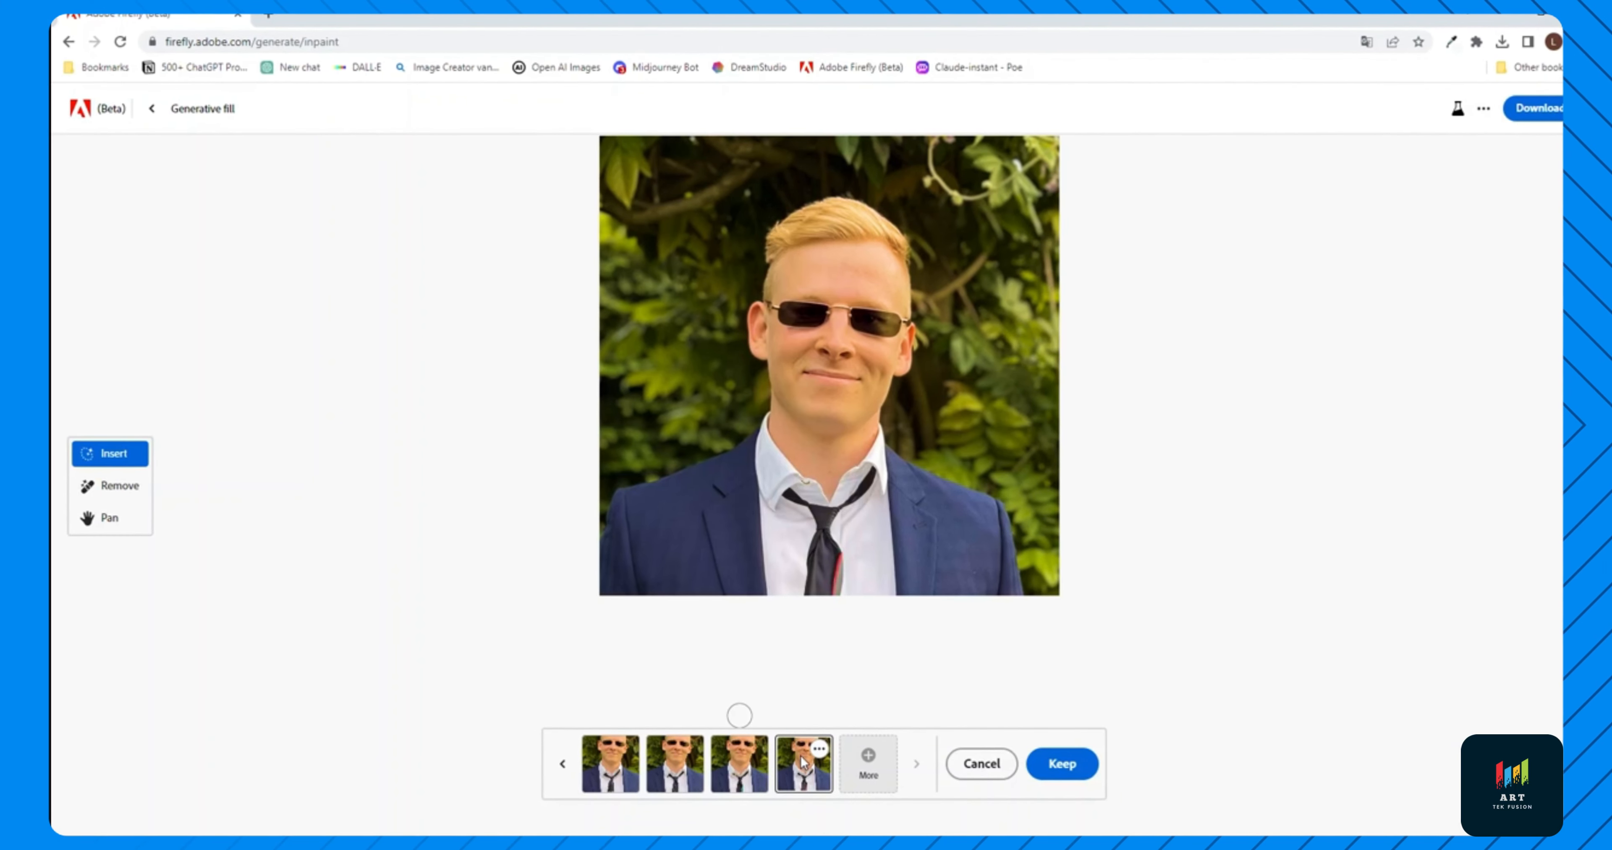
left_click(682, 764)
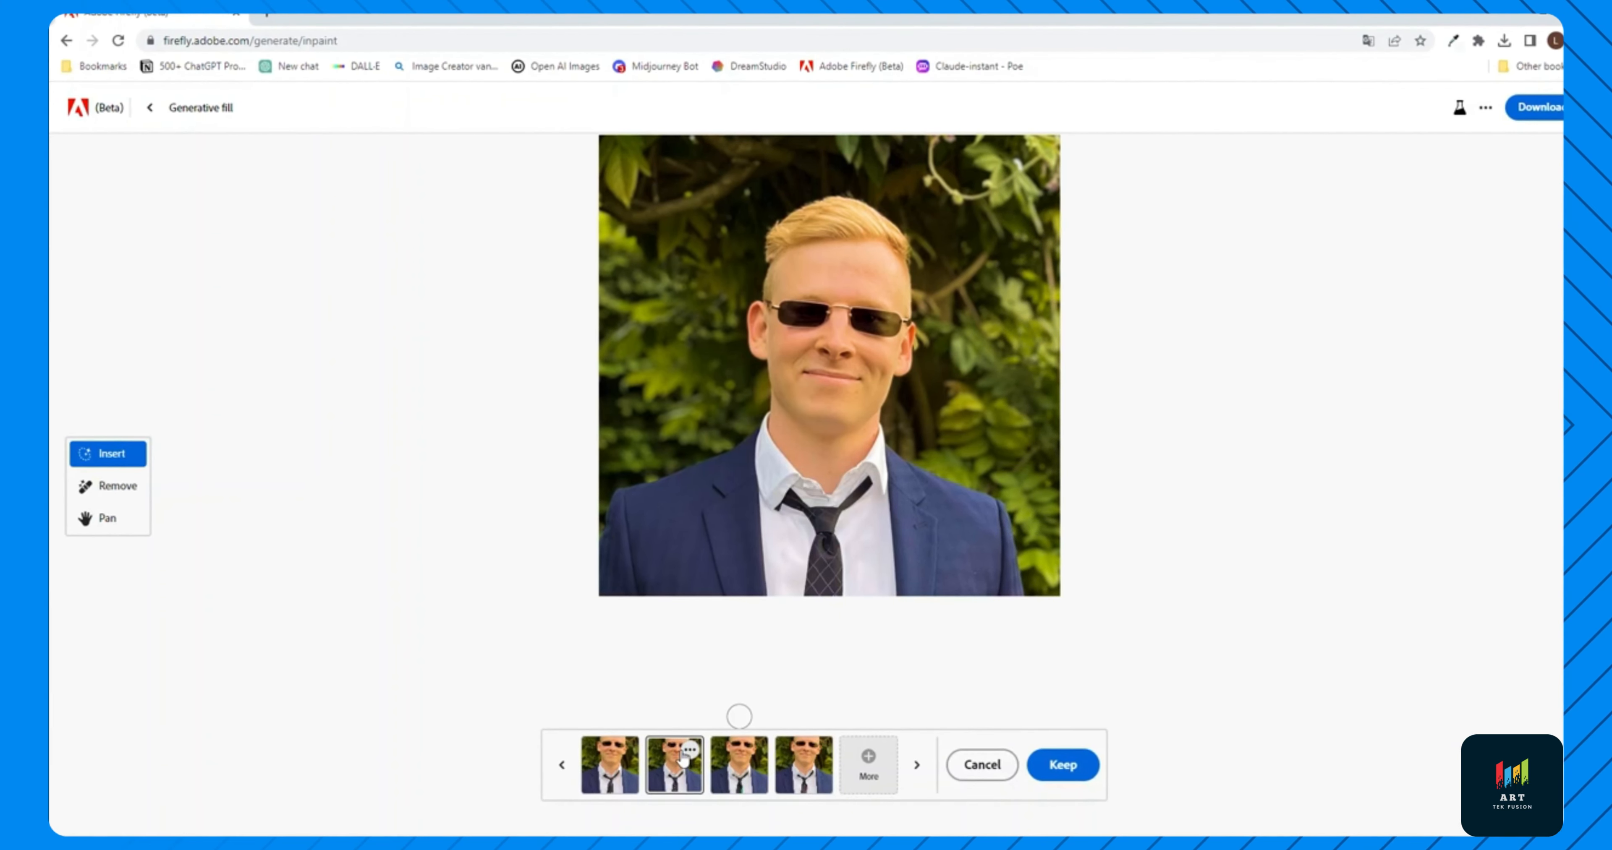
left_click(1066, 770)
Mask the tie's end at the shirt collar, regenerate it with a blank prompt and keep the second variation
scroll(849, 522, "up", 5)
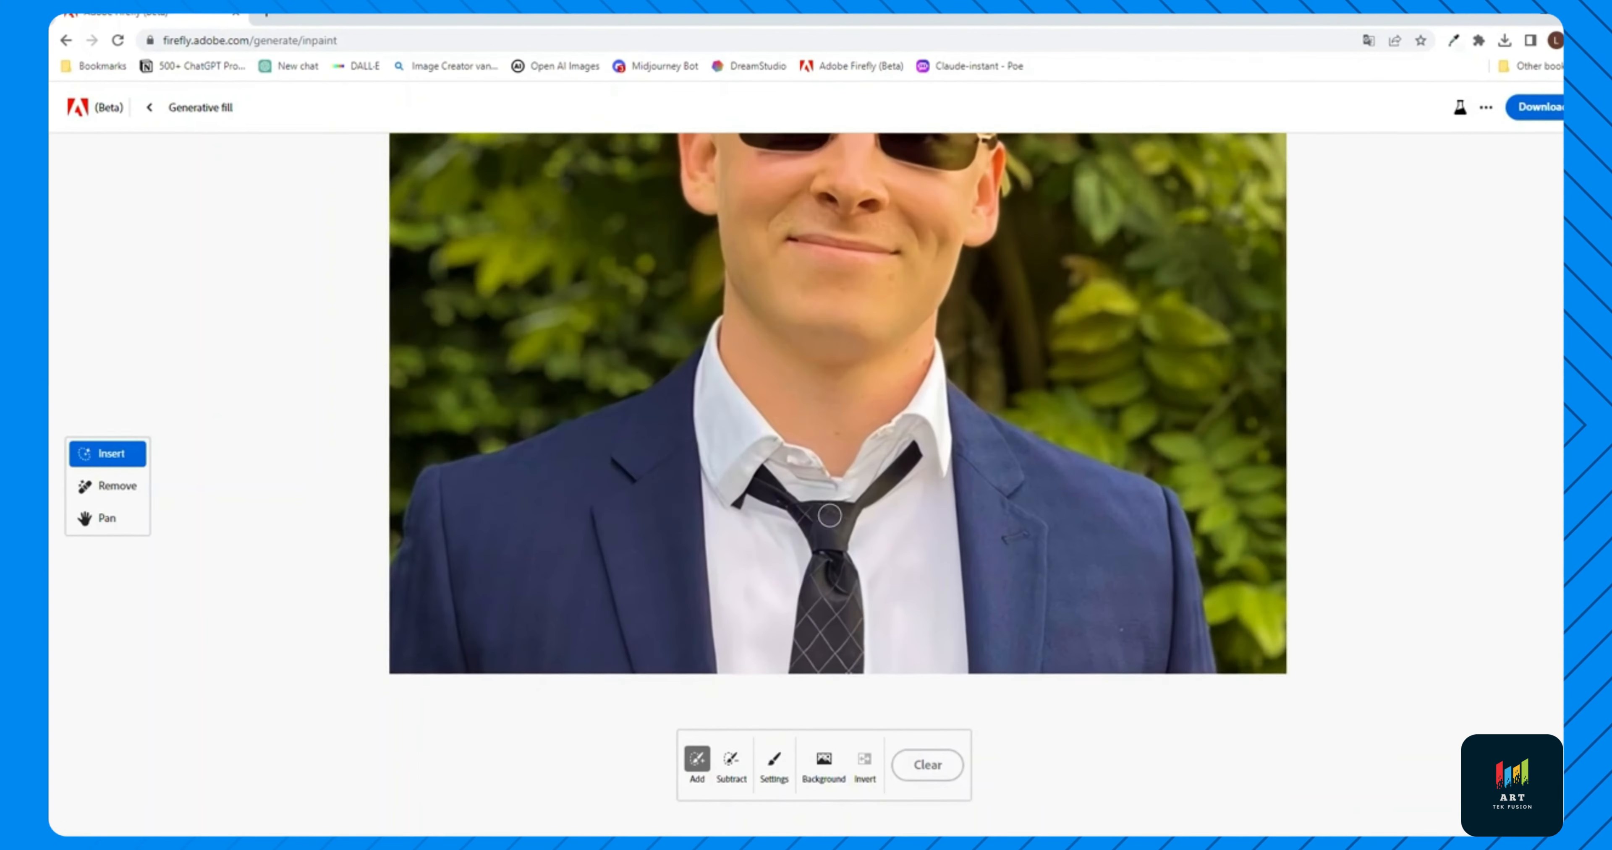
scroll(850, 522, "up", 5)
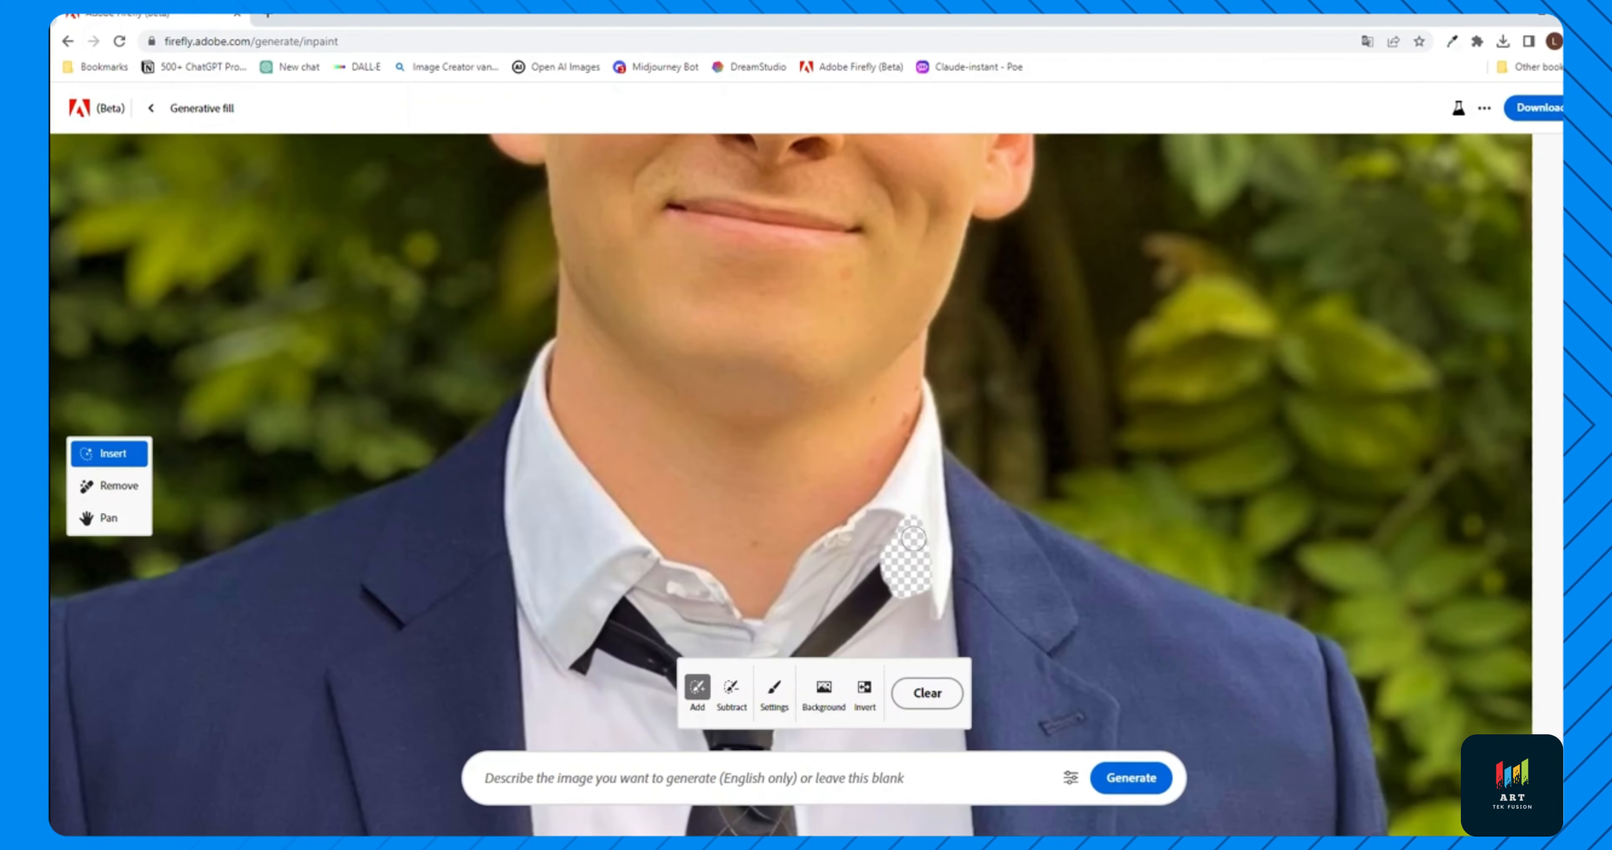
left_click(1127, 780)
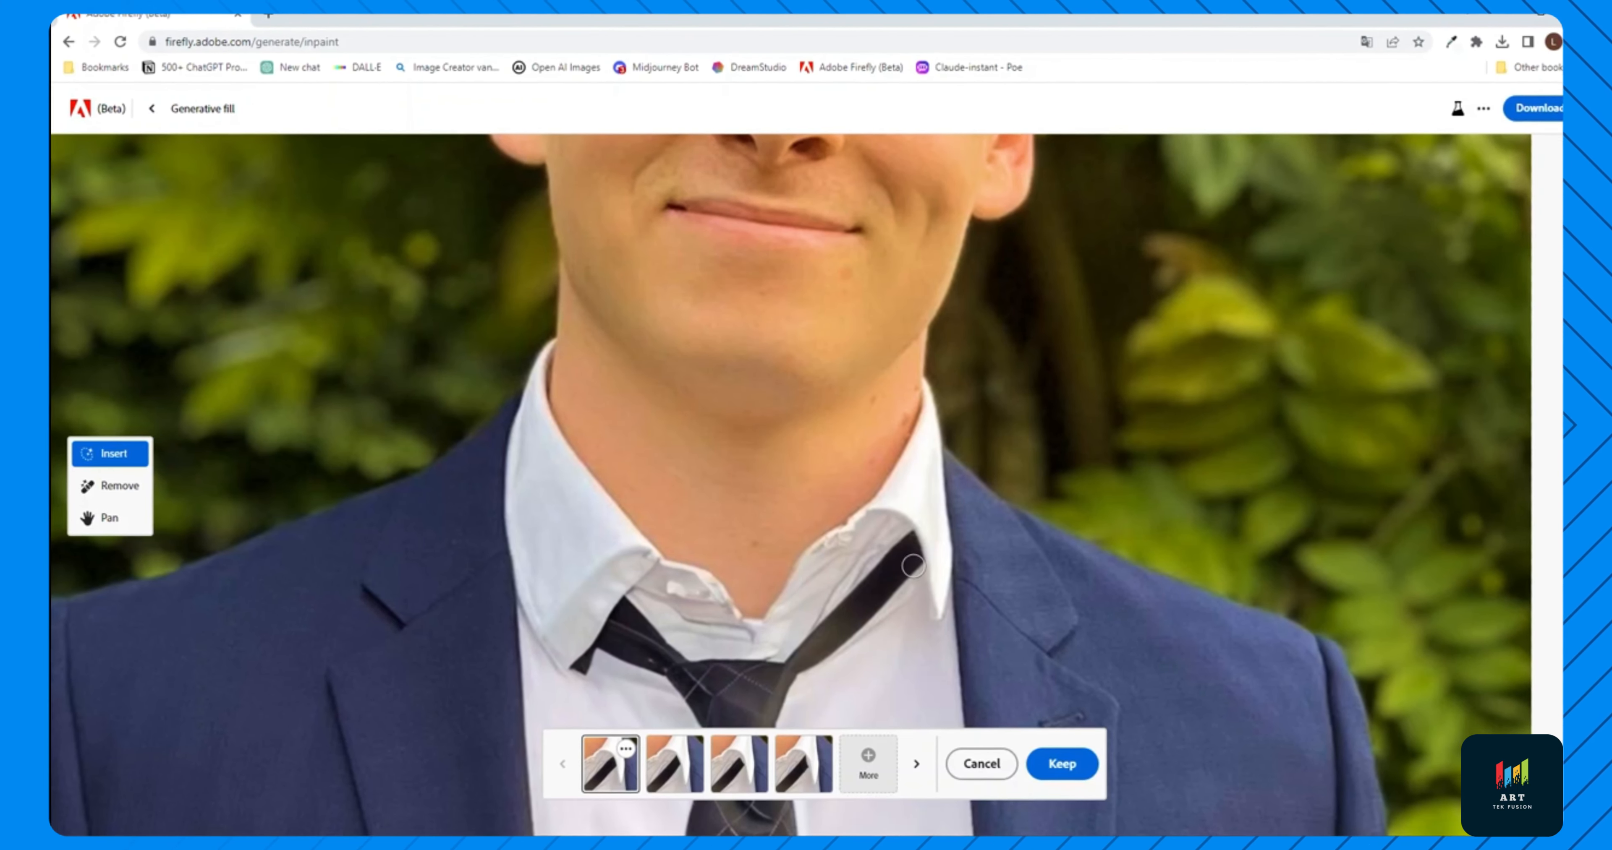
left_click(682, 774)
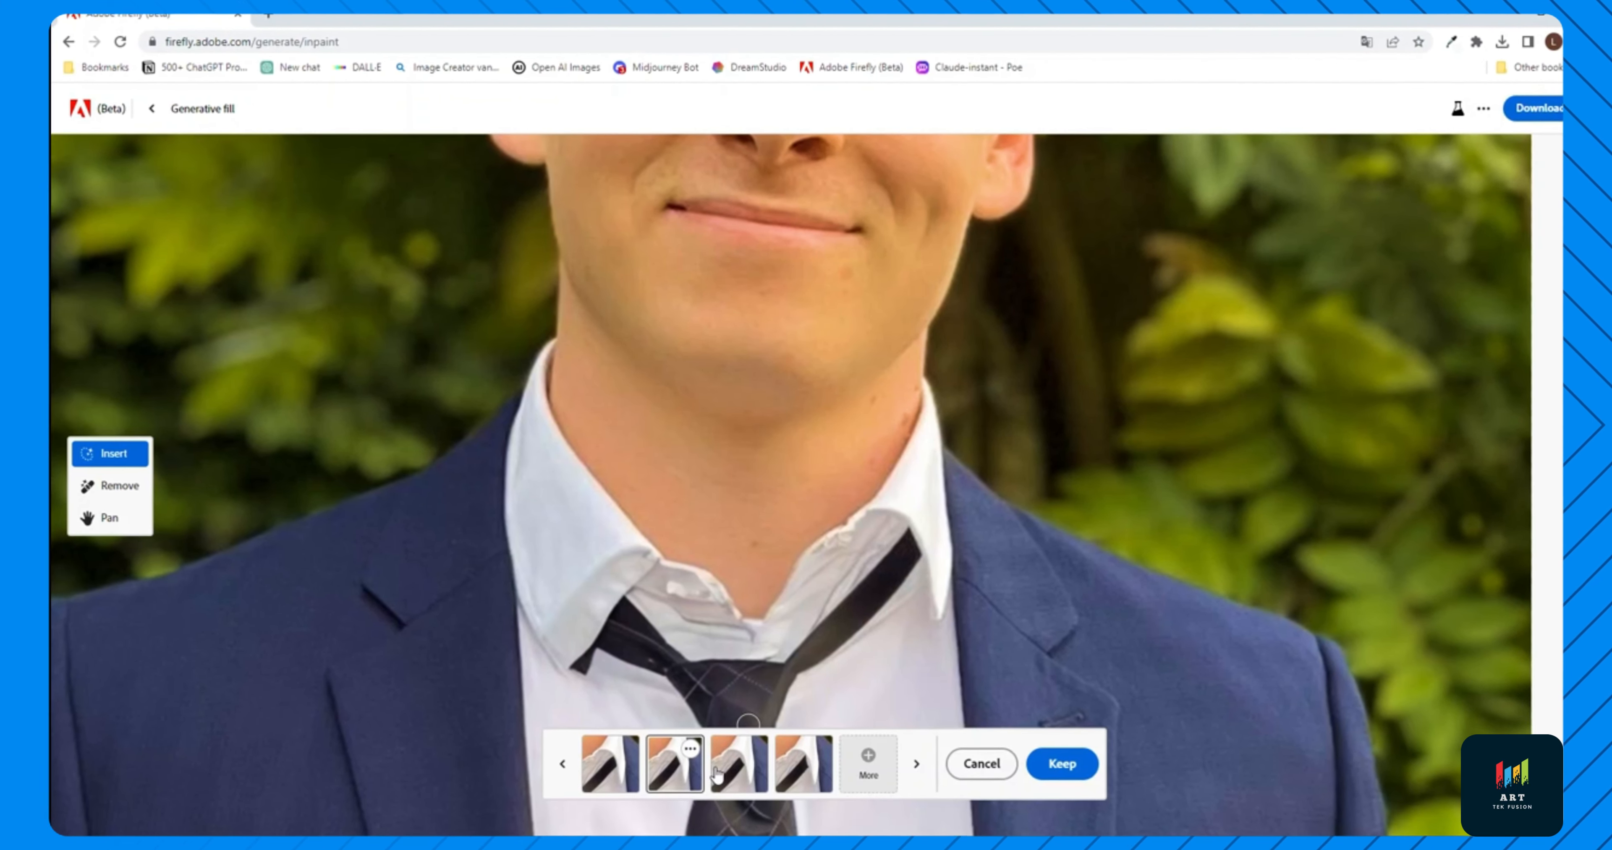
left_click(739, 774)
left_click(786, 777)
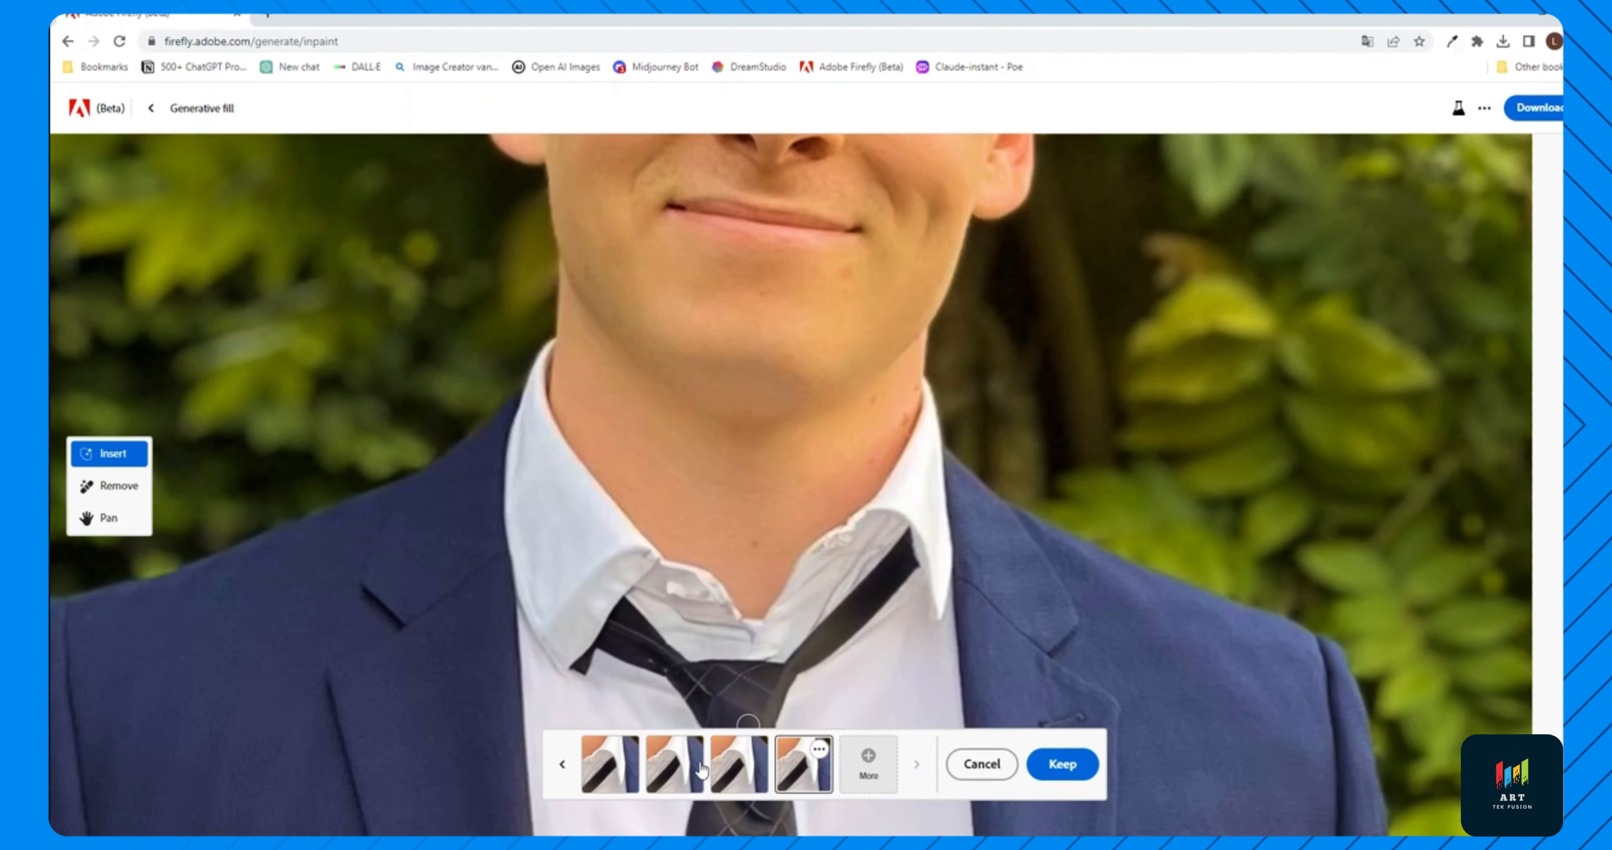
left_click(684, 766)
left_click(1045, 771)
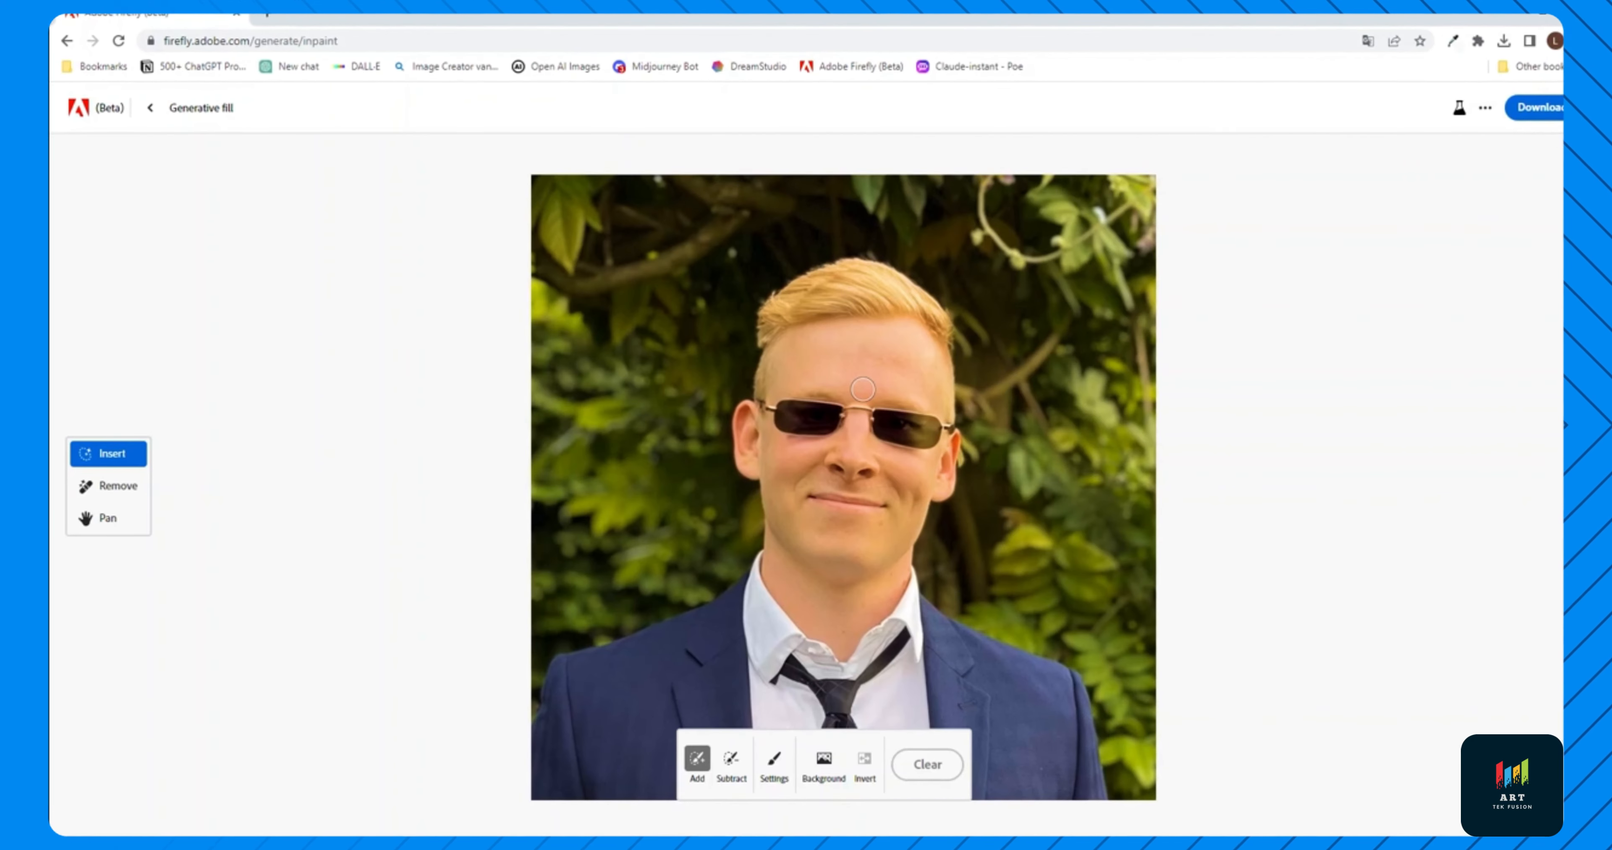
Set the brush size to 49% and mask all of the man's hair down to the sideburns
scroll(773, 390, "up", 5)
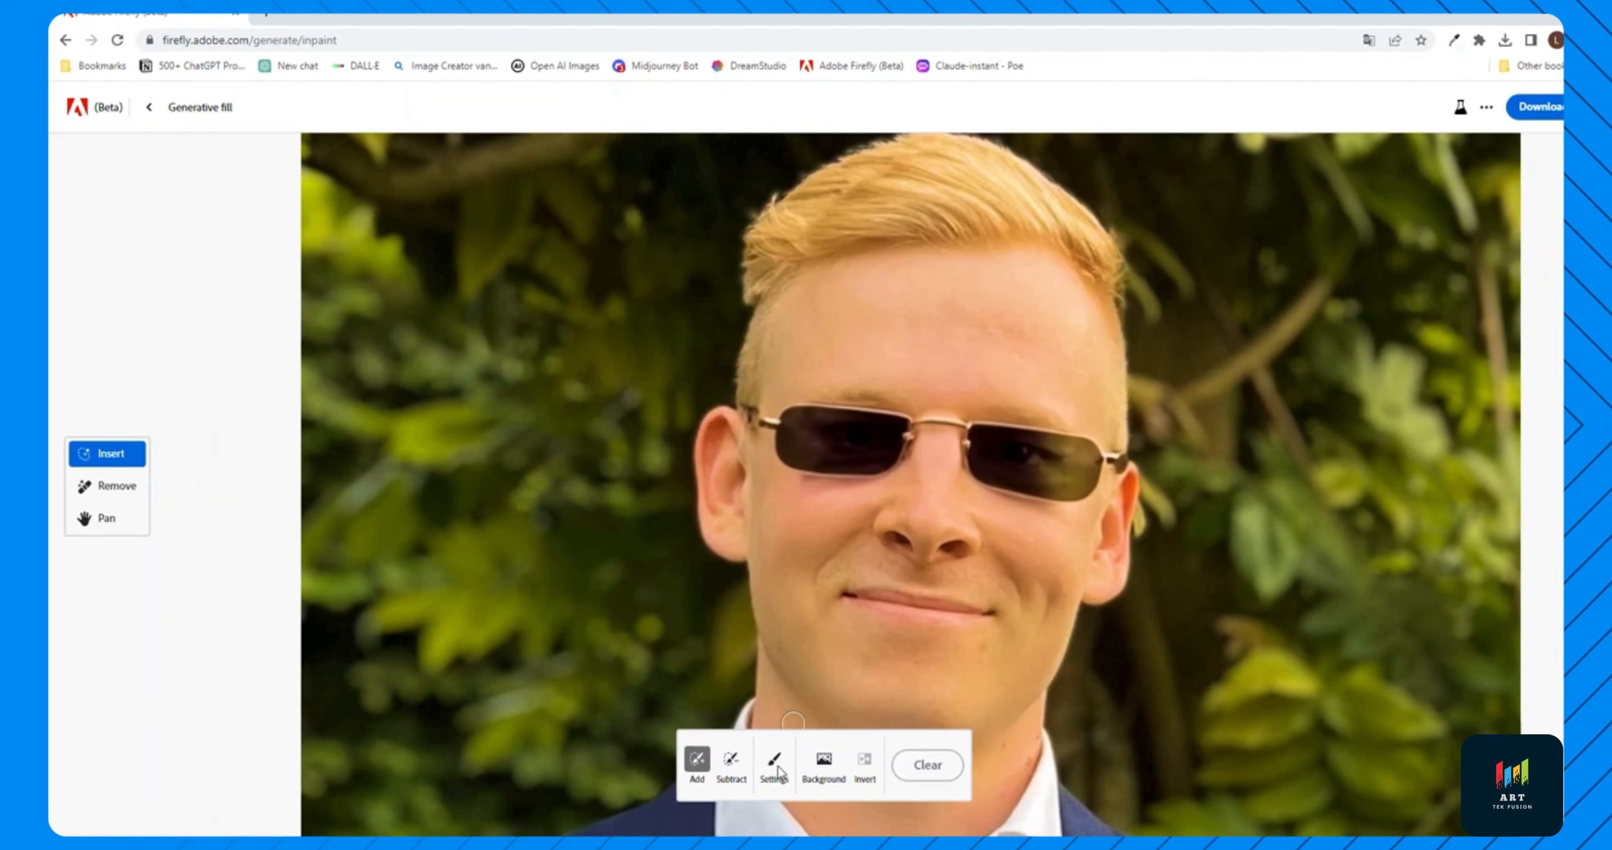
left_click(777, 772)
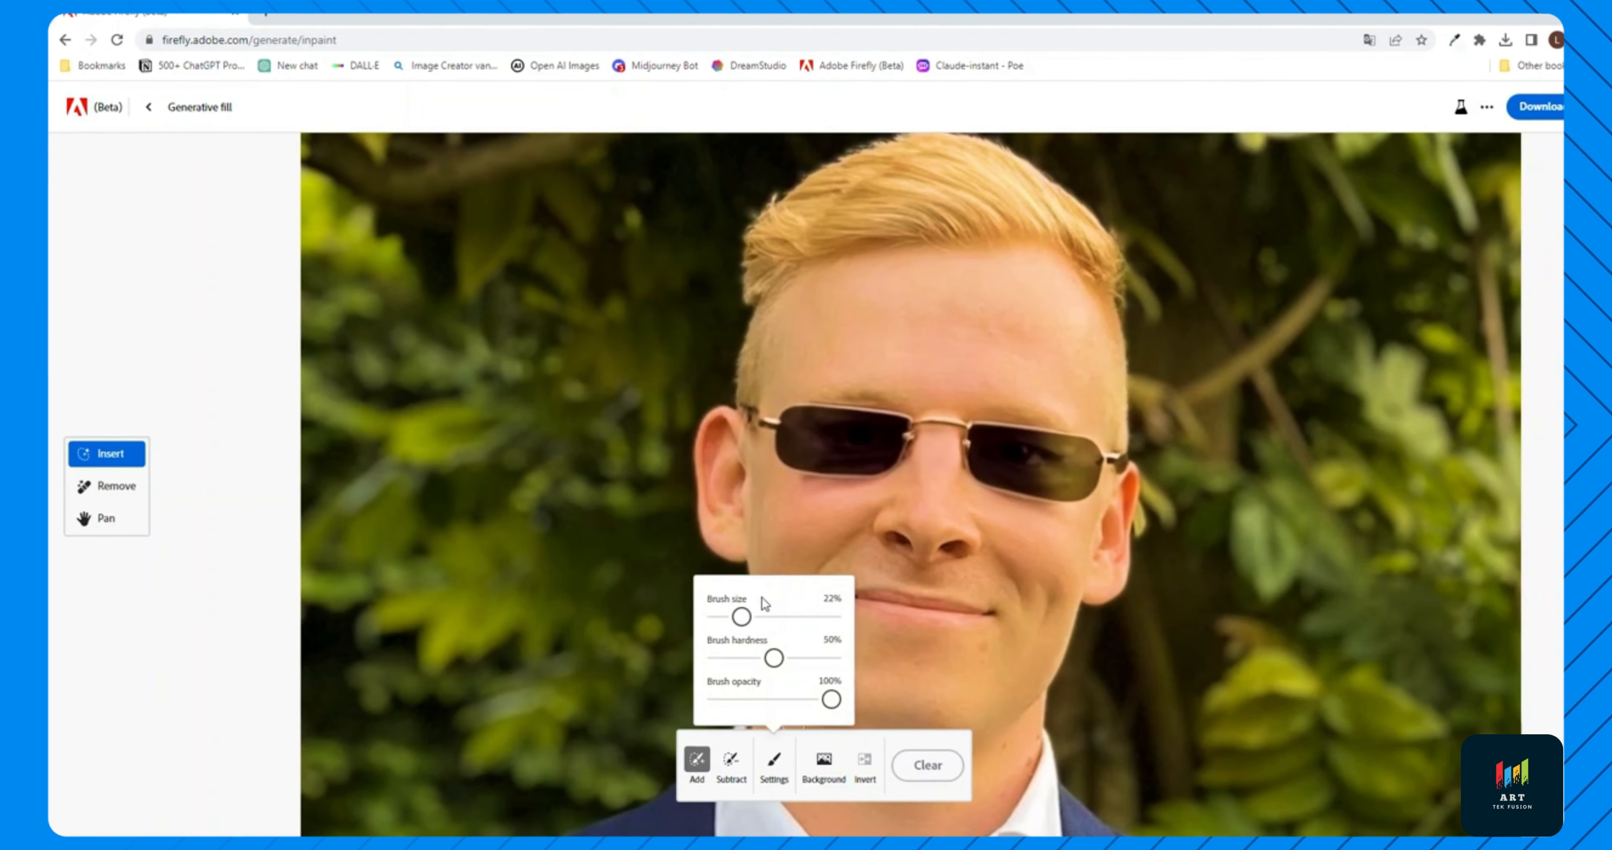
left_click_drag(742, 616, 774, 618)
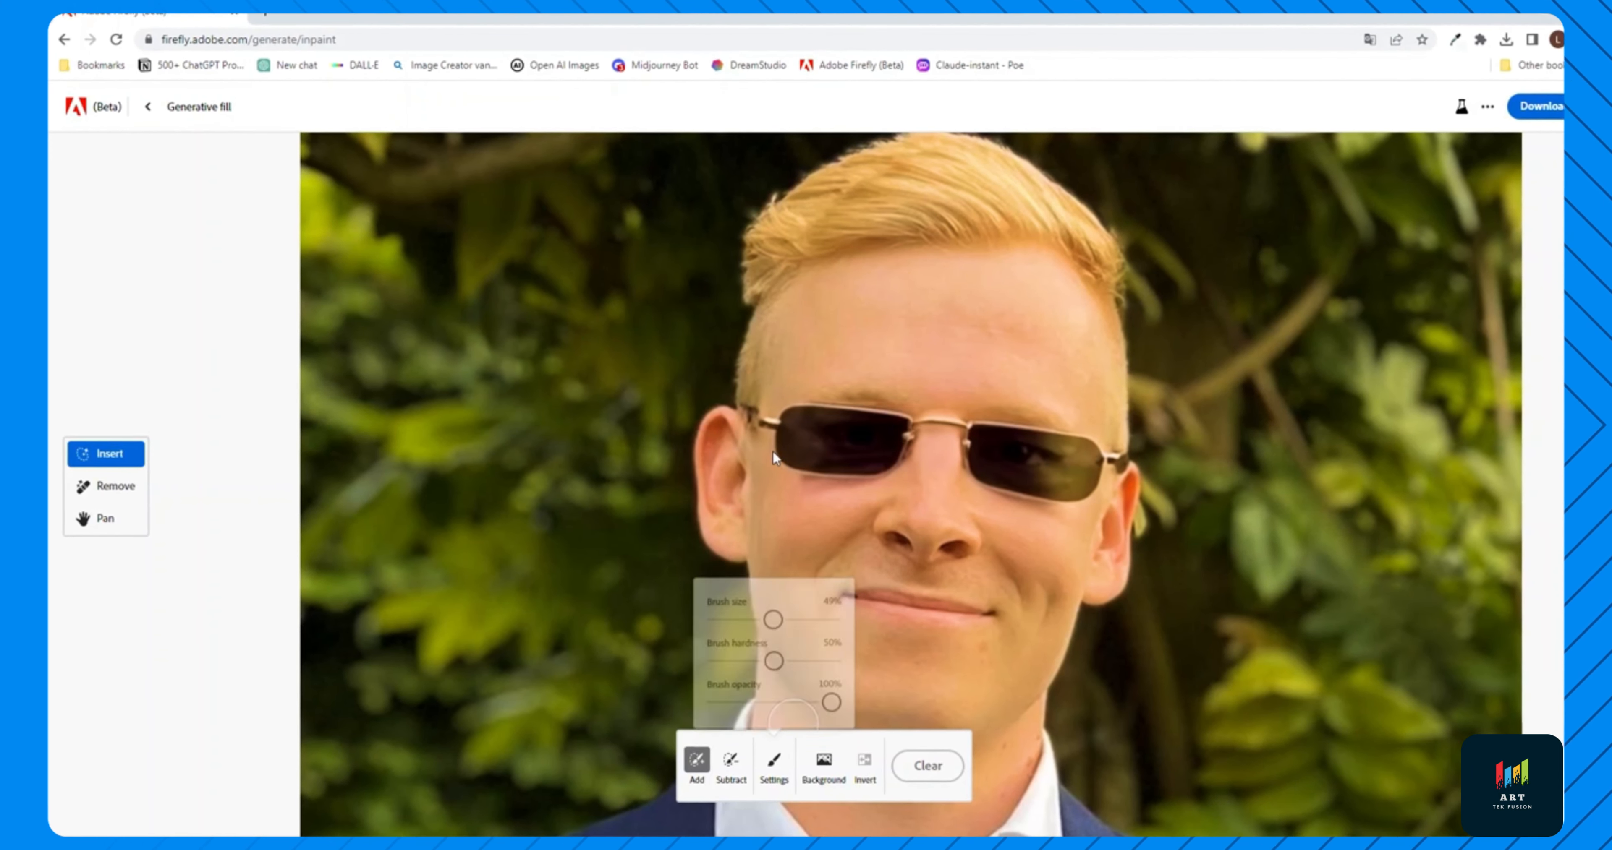
mouse_move(747, 394)
left_mouse_down()
mouse_move(758, 306)
mouse_move(810, 247)
mouse_move(860, 236)
left_mouse_up()
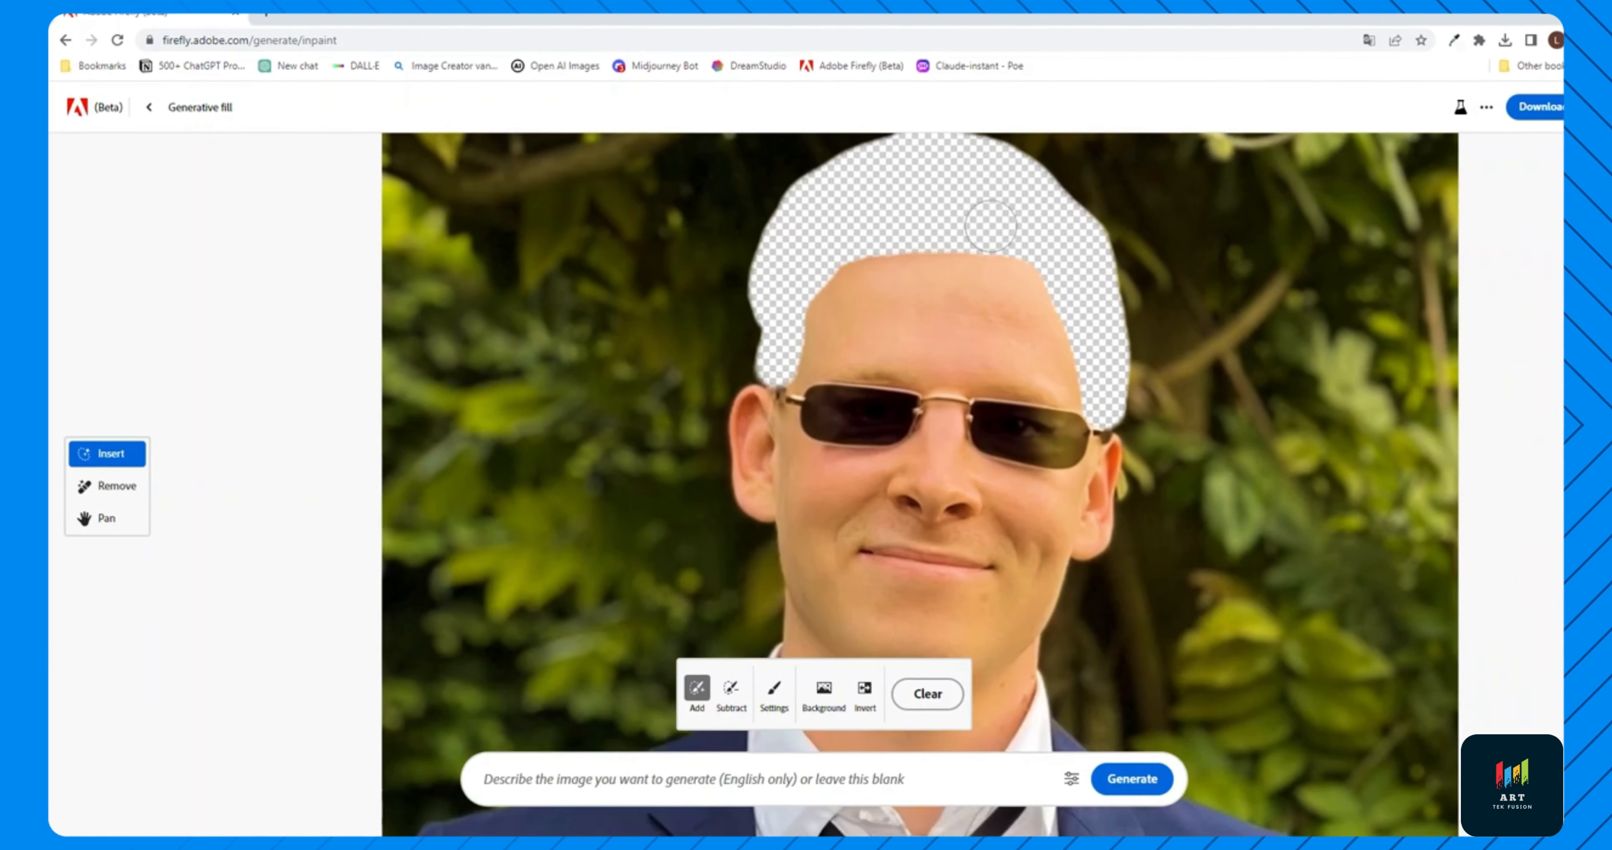
Try regenerating the masked hair with a blank prompt, compare the variations and discard them
scroll(907, 344, "down", 3)
scroll(907, 344, "up", 1)
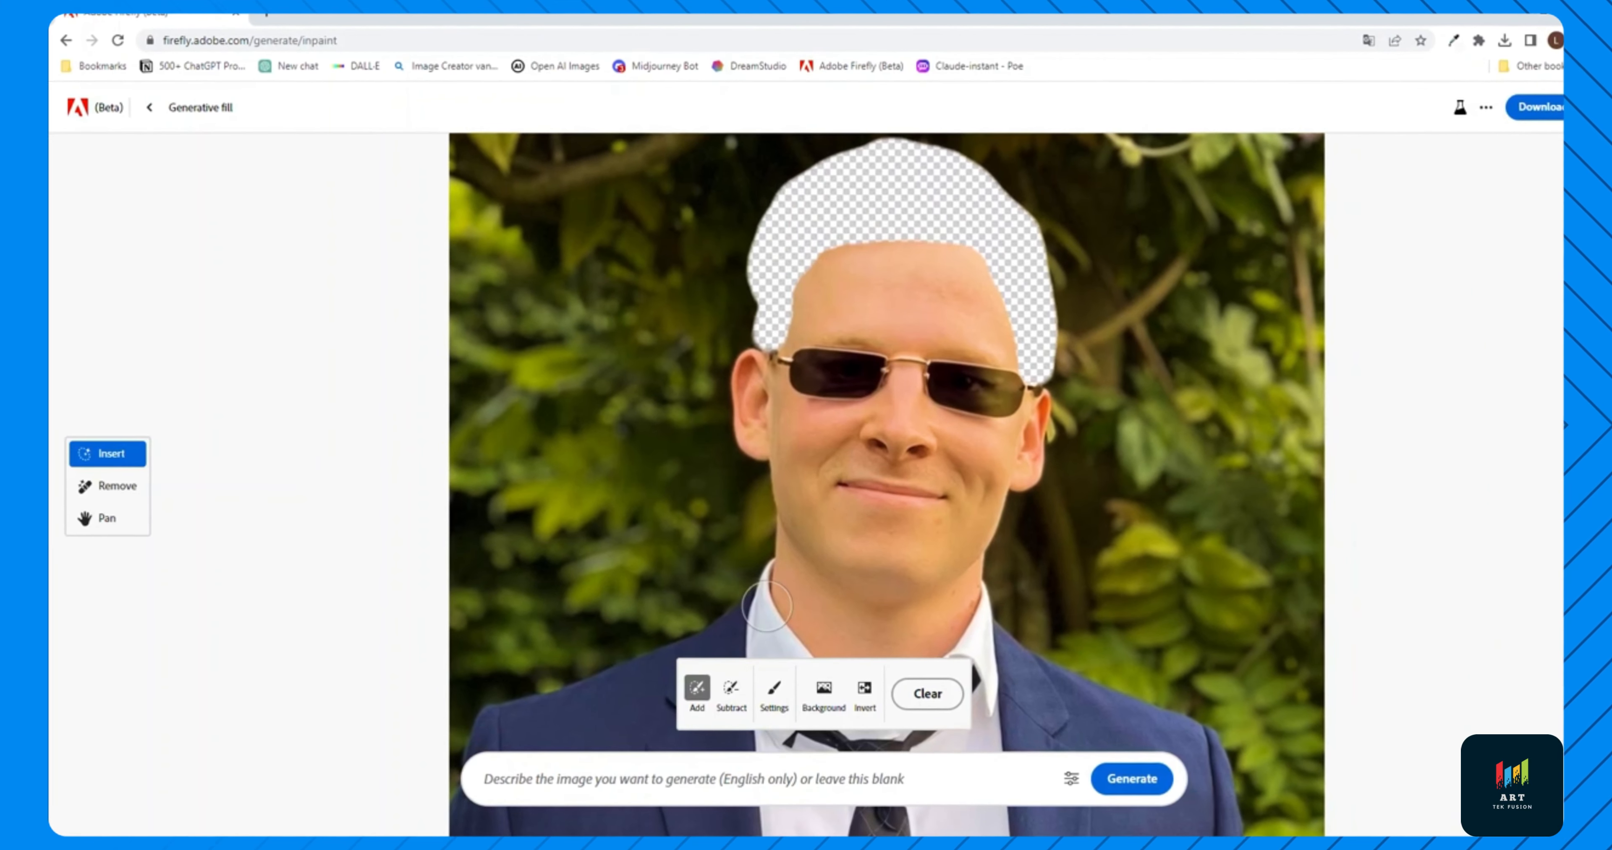
left_click(660, 783)
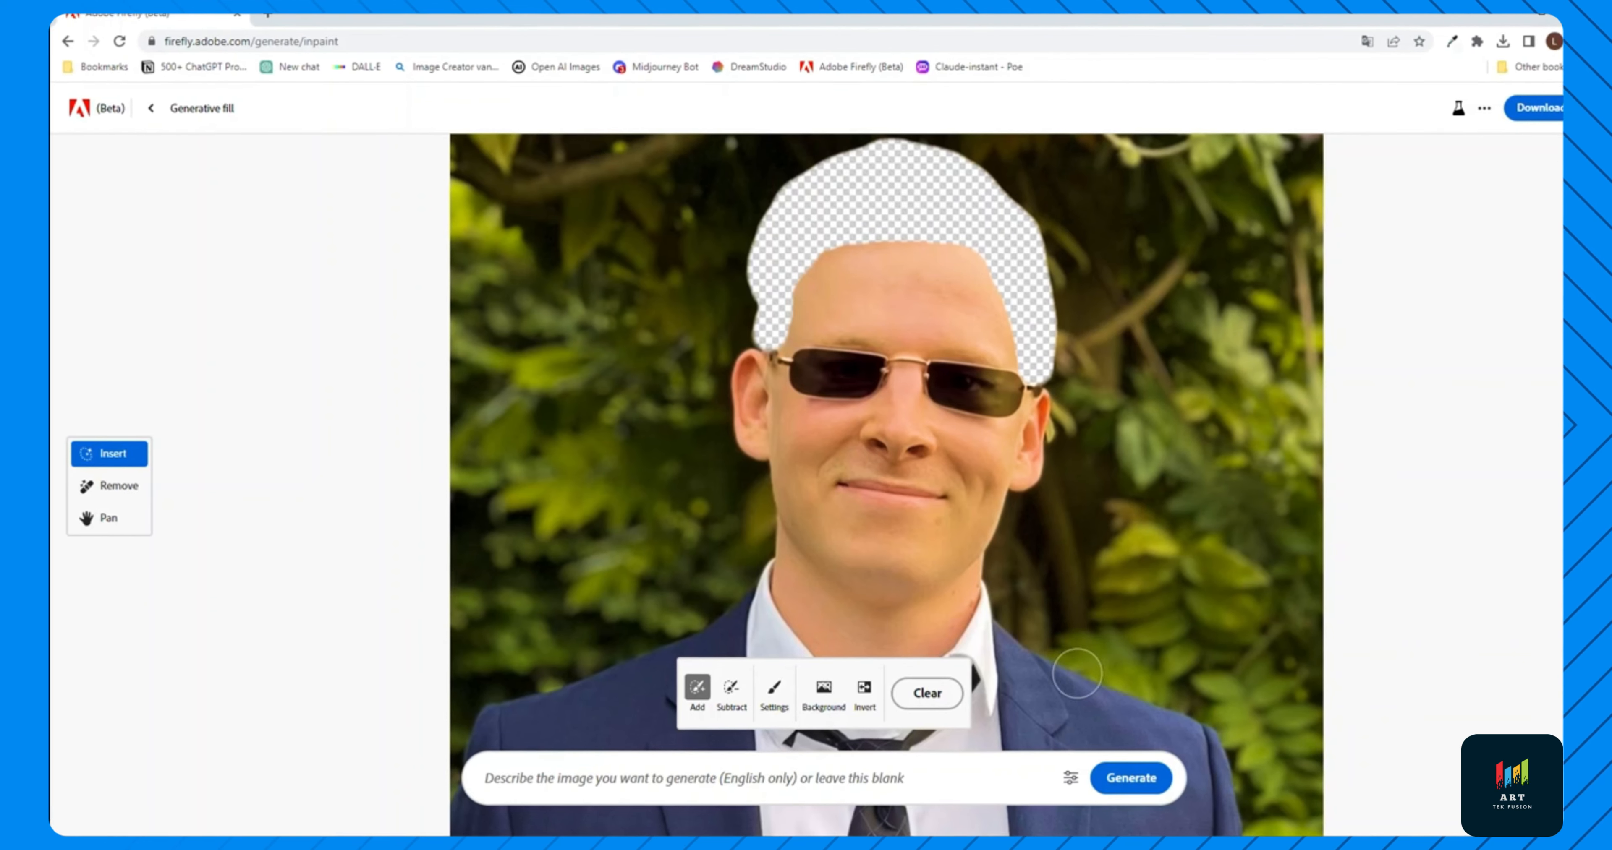
left_click(1138, 782)
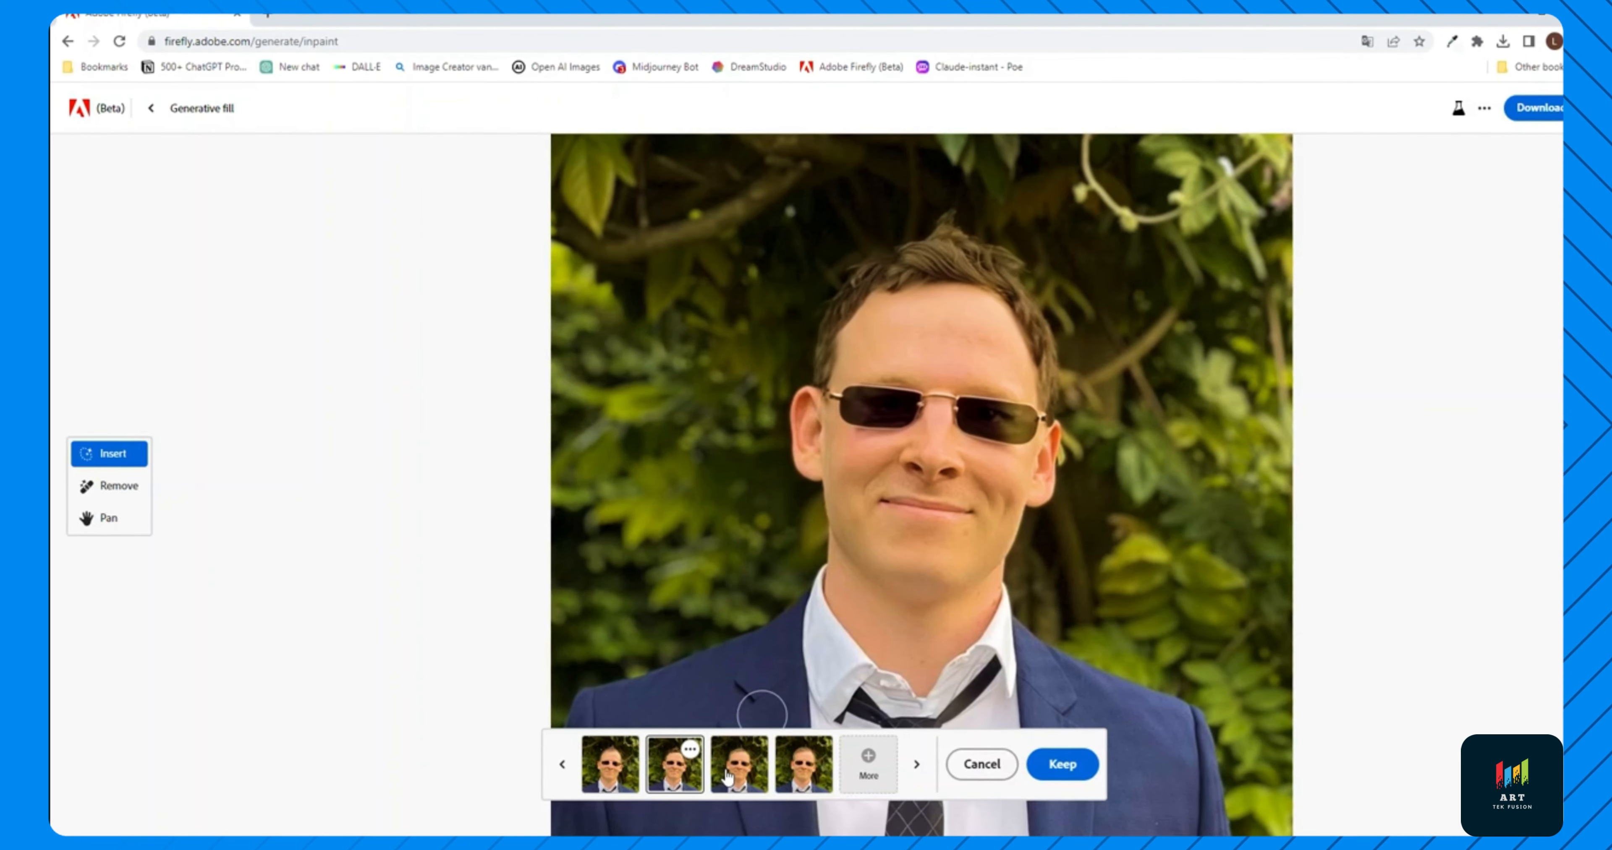
left_click(726, 777)
left_click(803, 782)
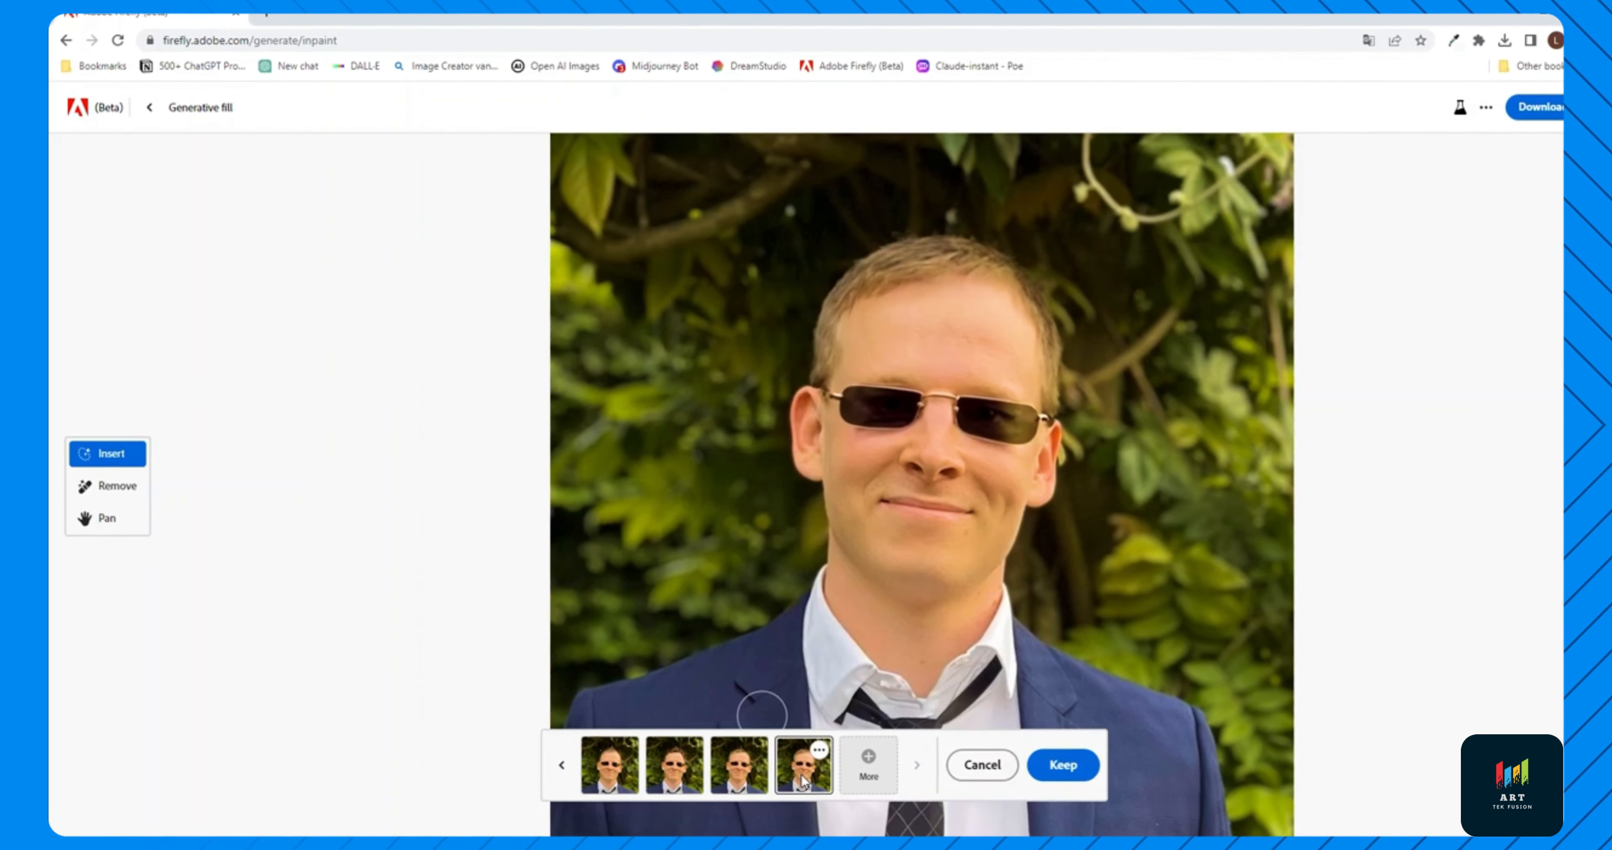
left_click(981, 764)
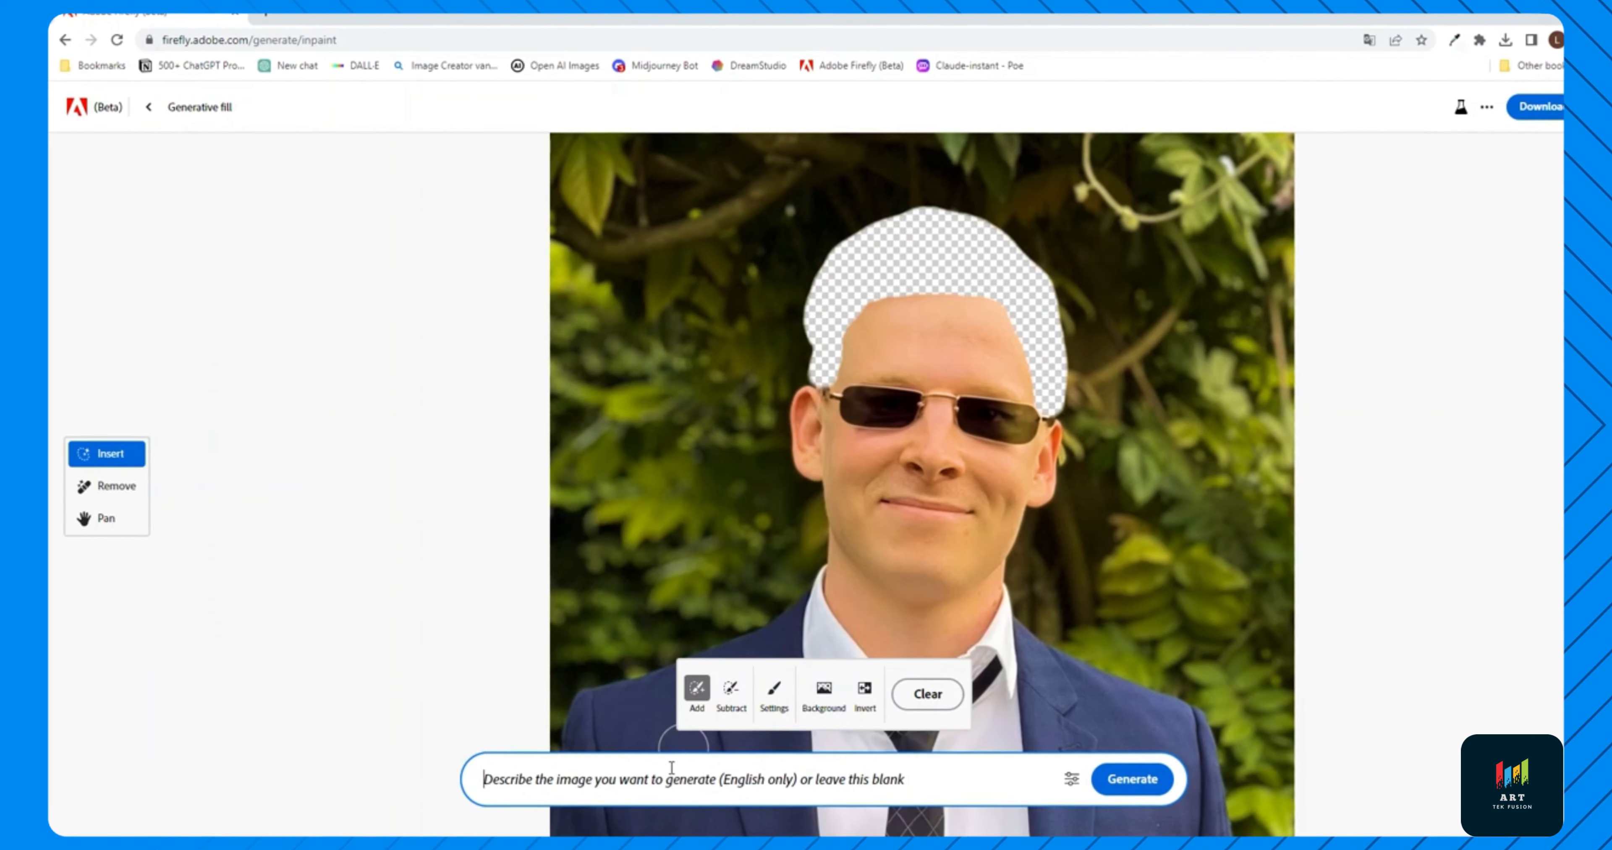
Fill the masked hair with the prompt "bald", compare the variations and keep the third one
type("bald")
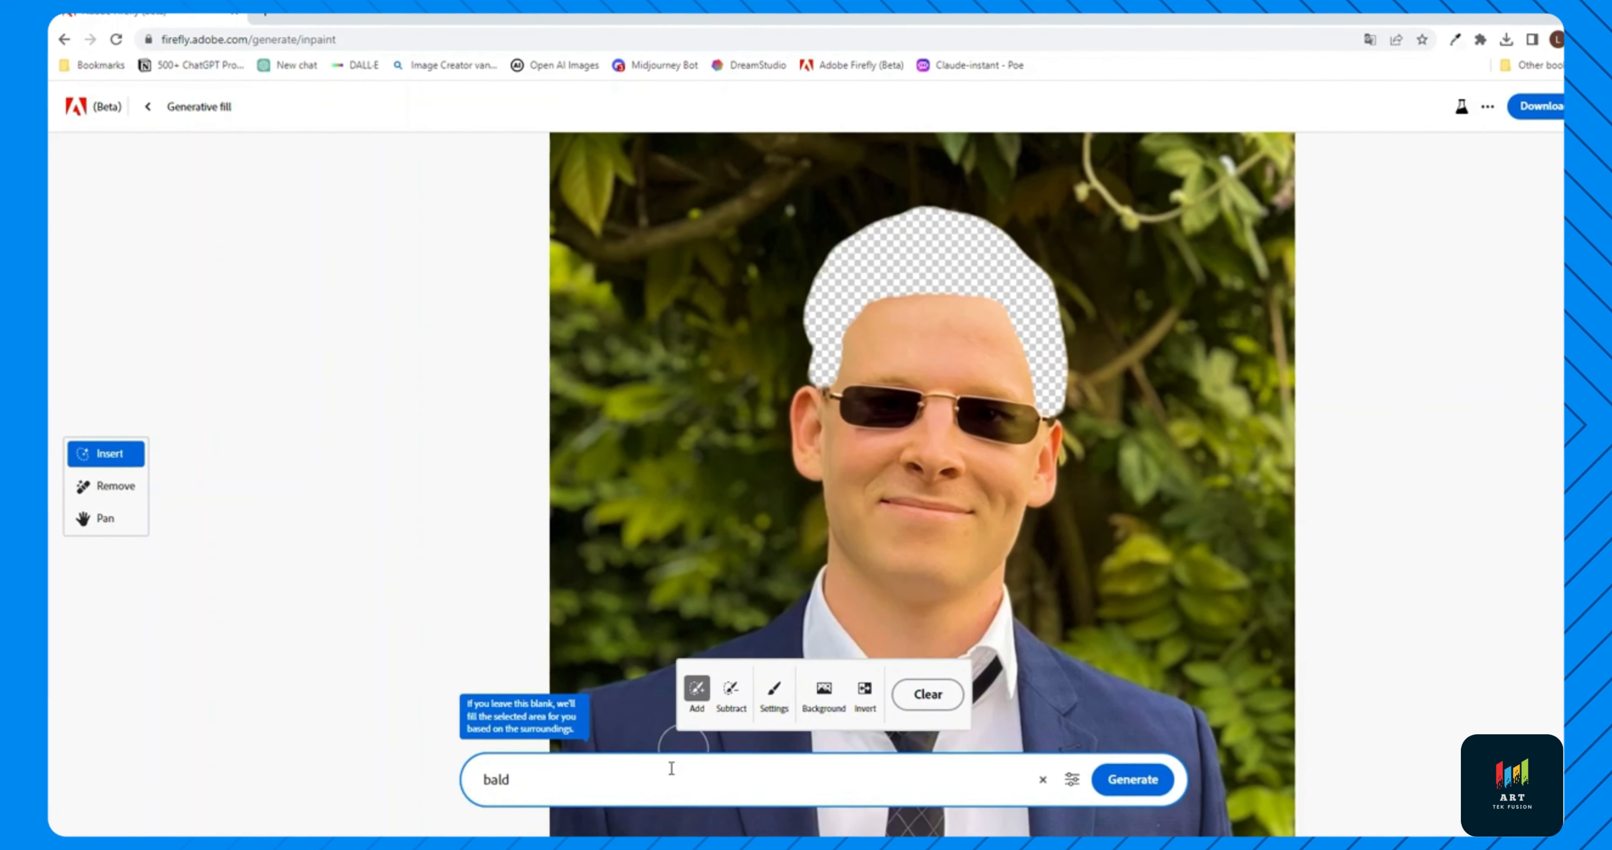
key("Return")
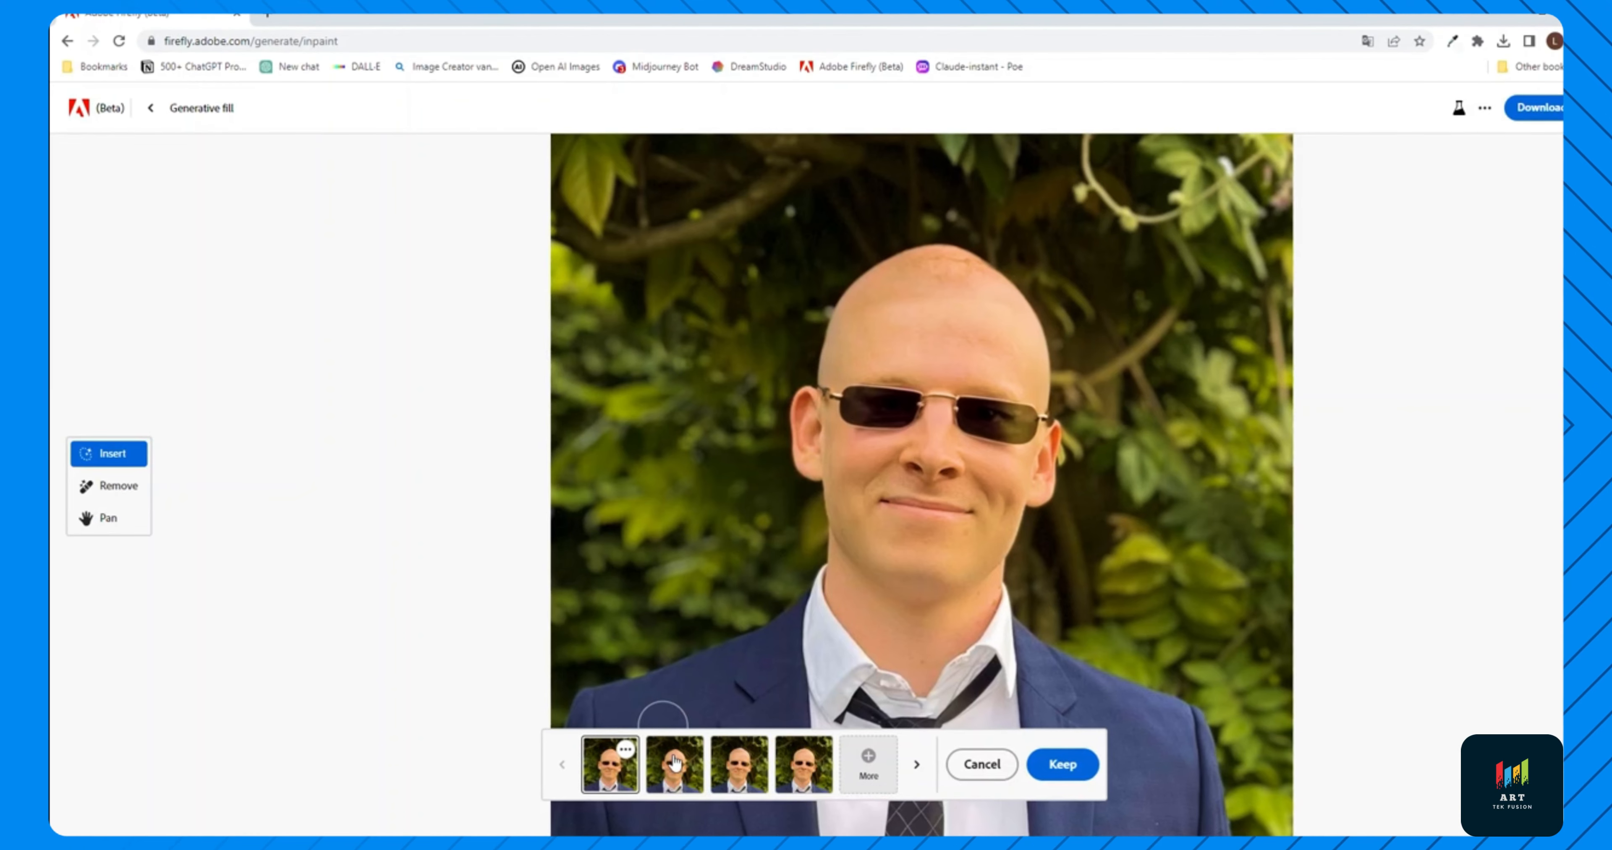
left_click(676, 762)
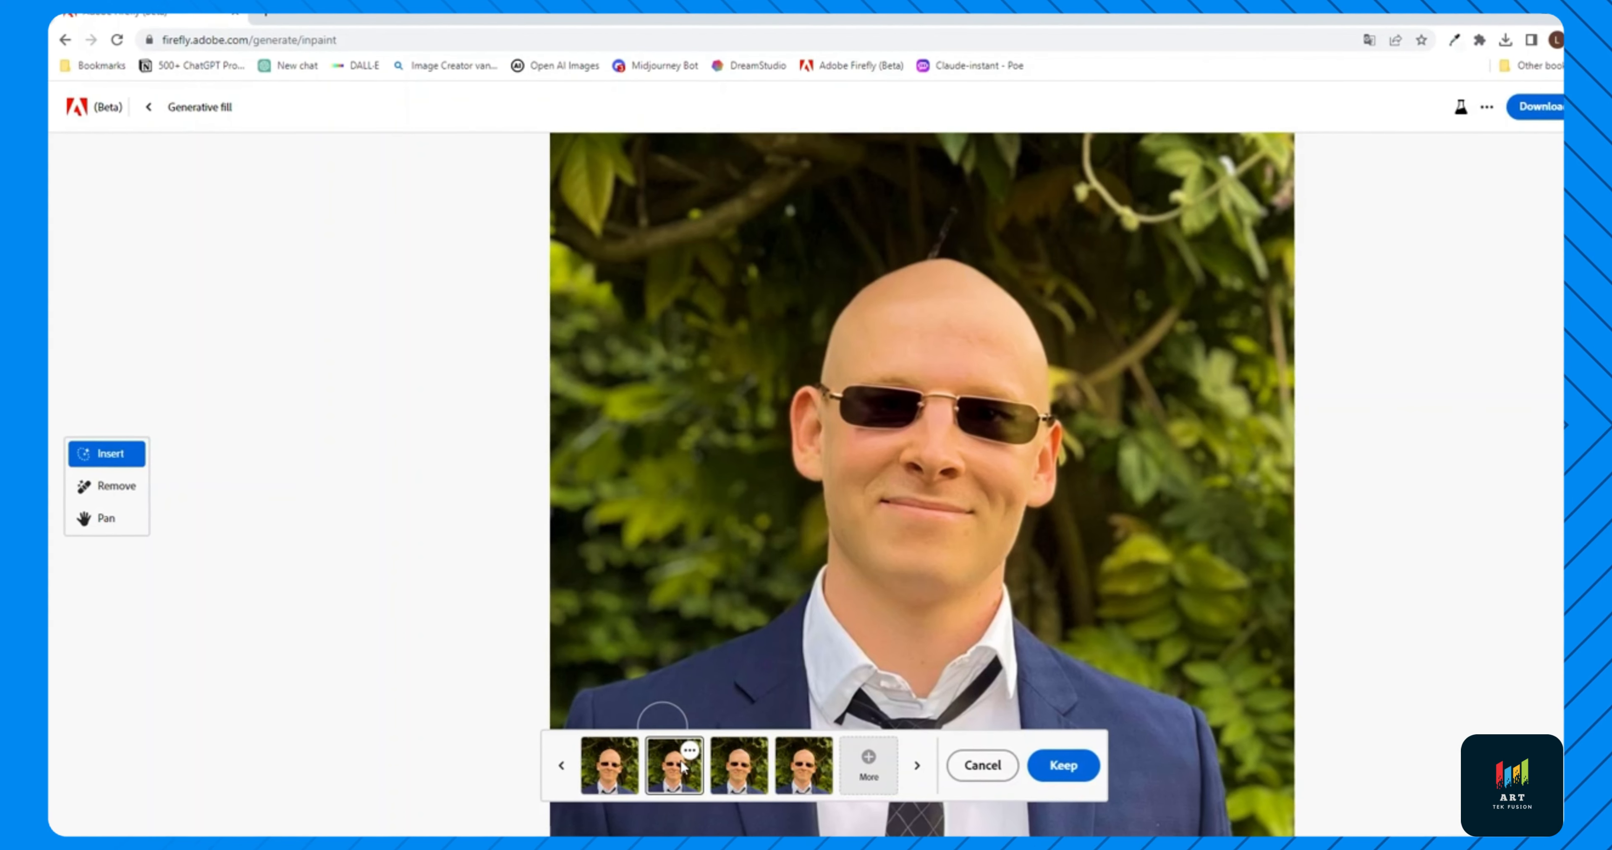
left_click(795, 770)
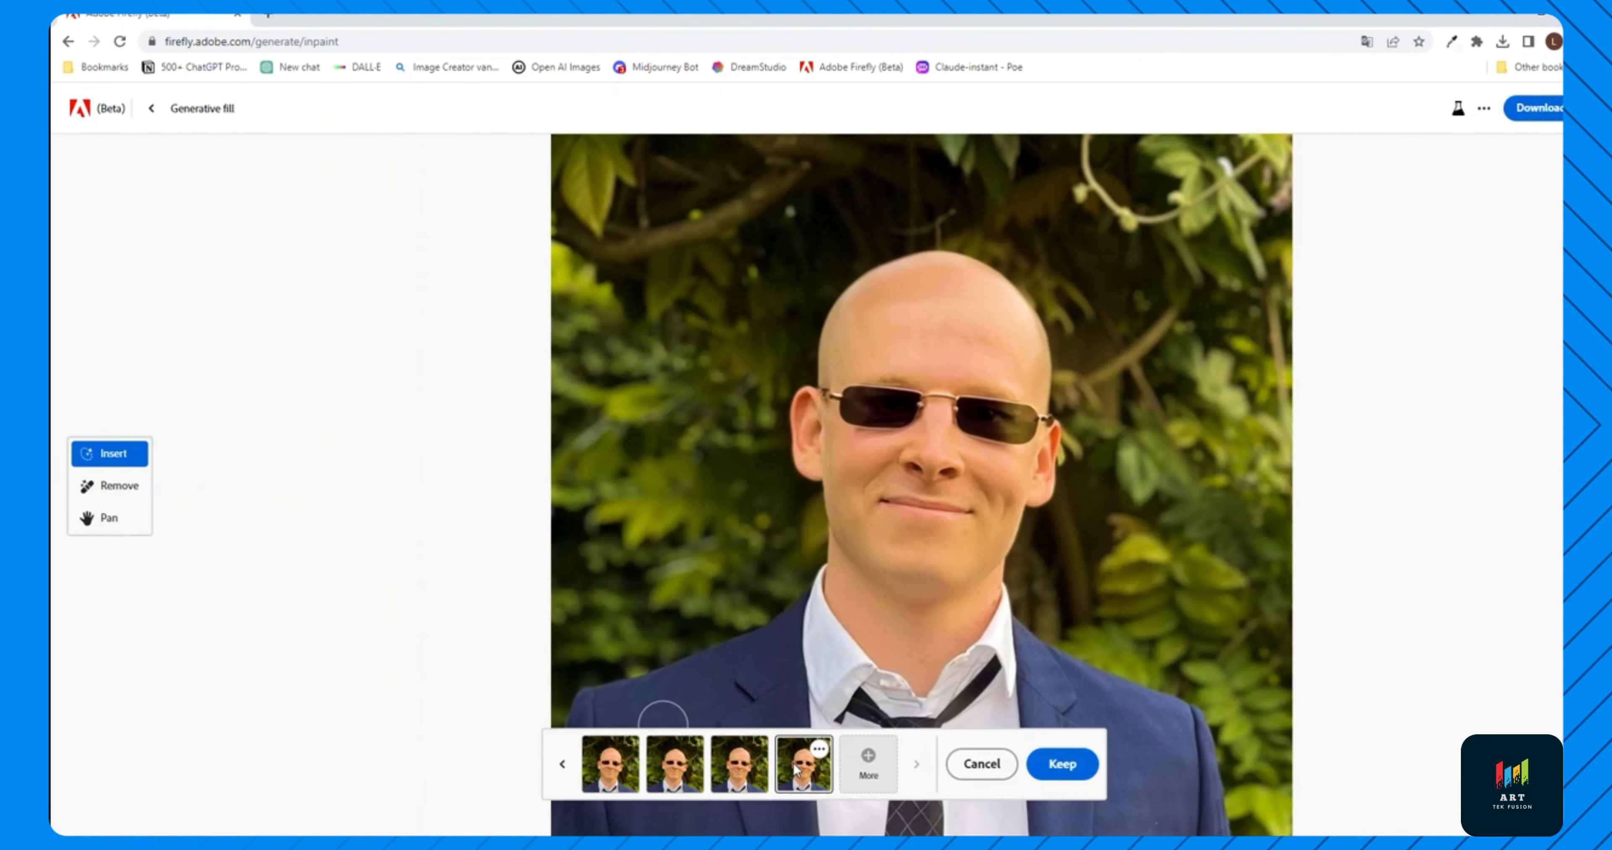
left_click(748, 769)
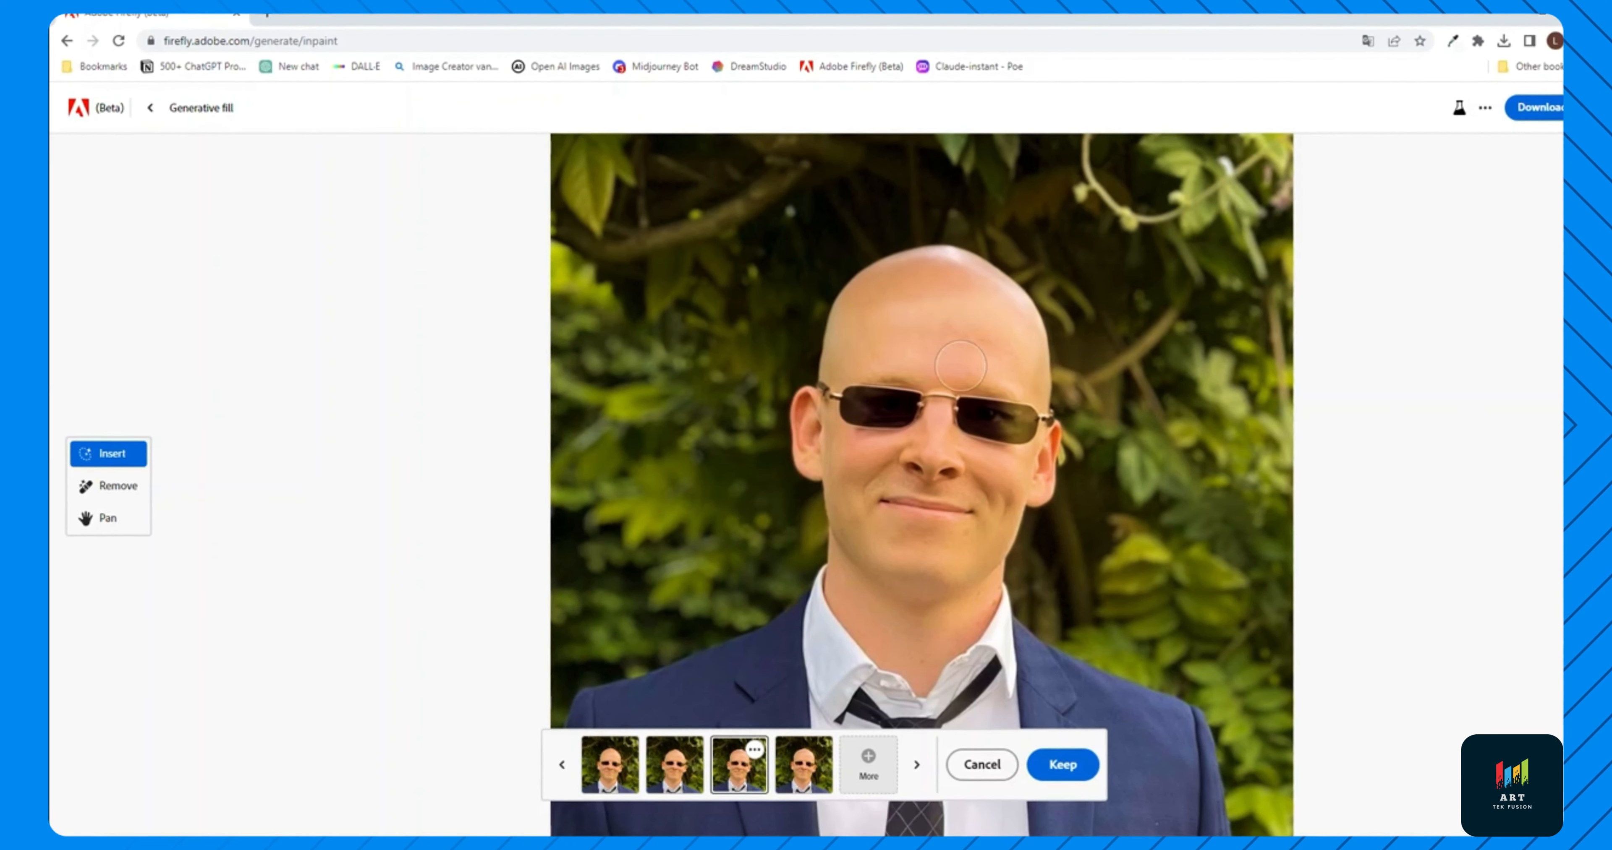
left_click(1064, 765)
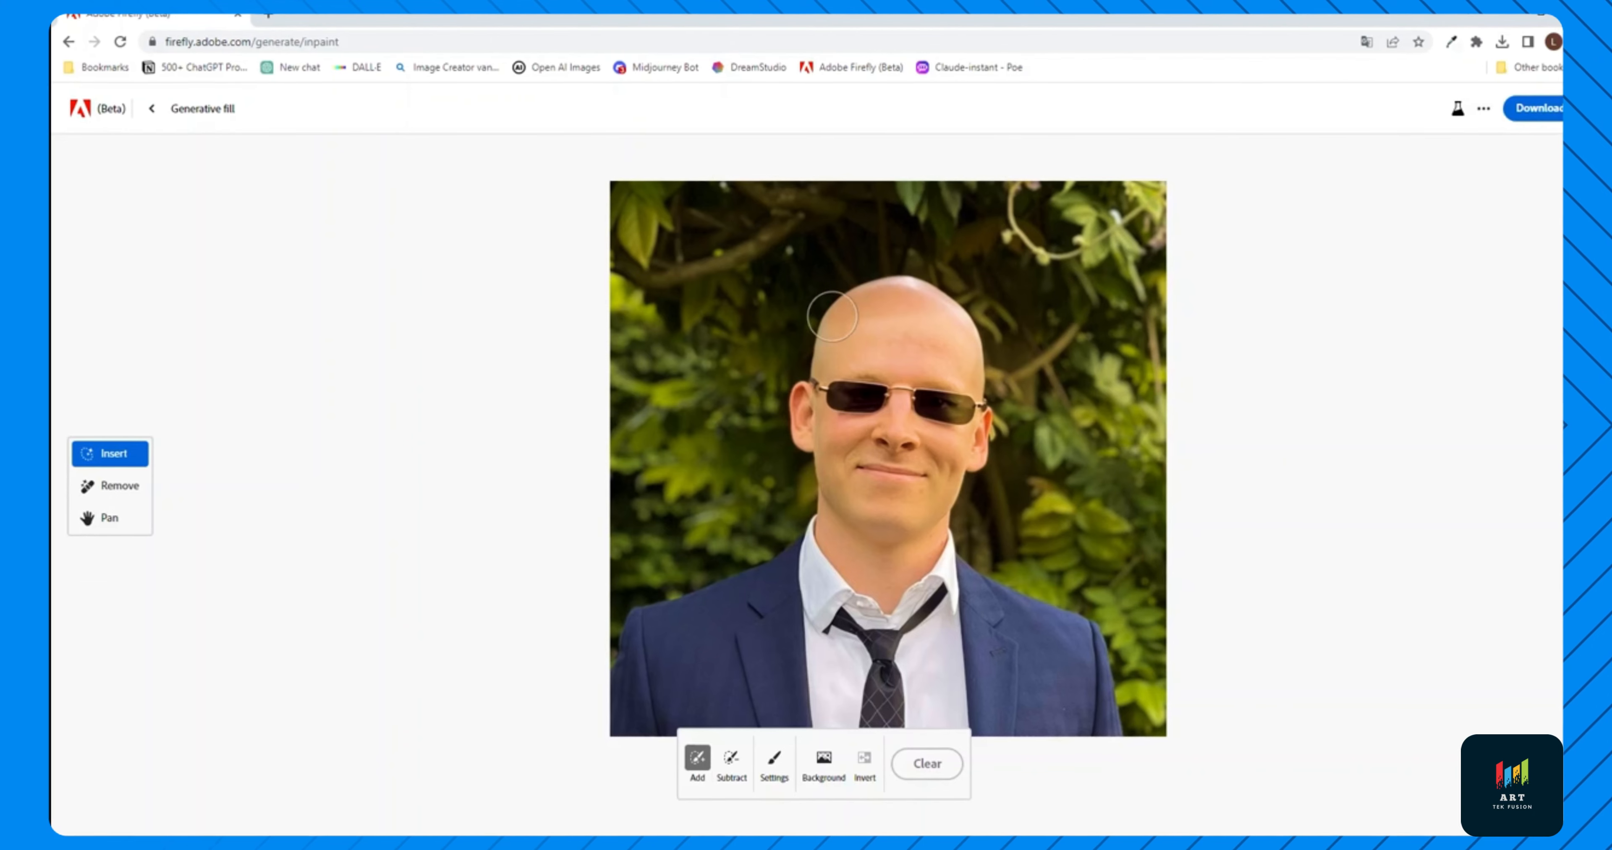
Mask the background automatically, fill it with the prompt "on a tropical beach", compare the variations and keep the fourth one
left_click(824, 760)
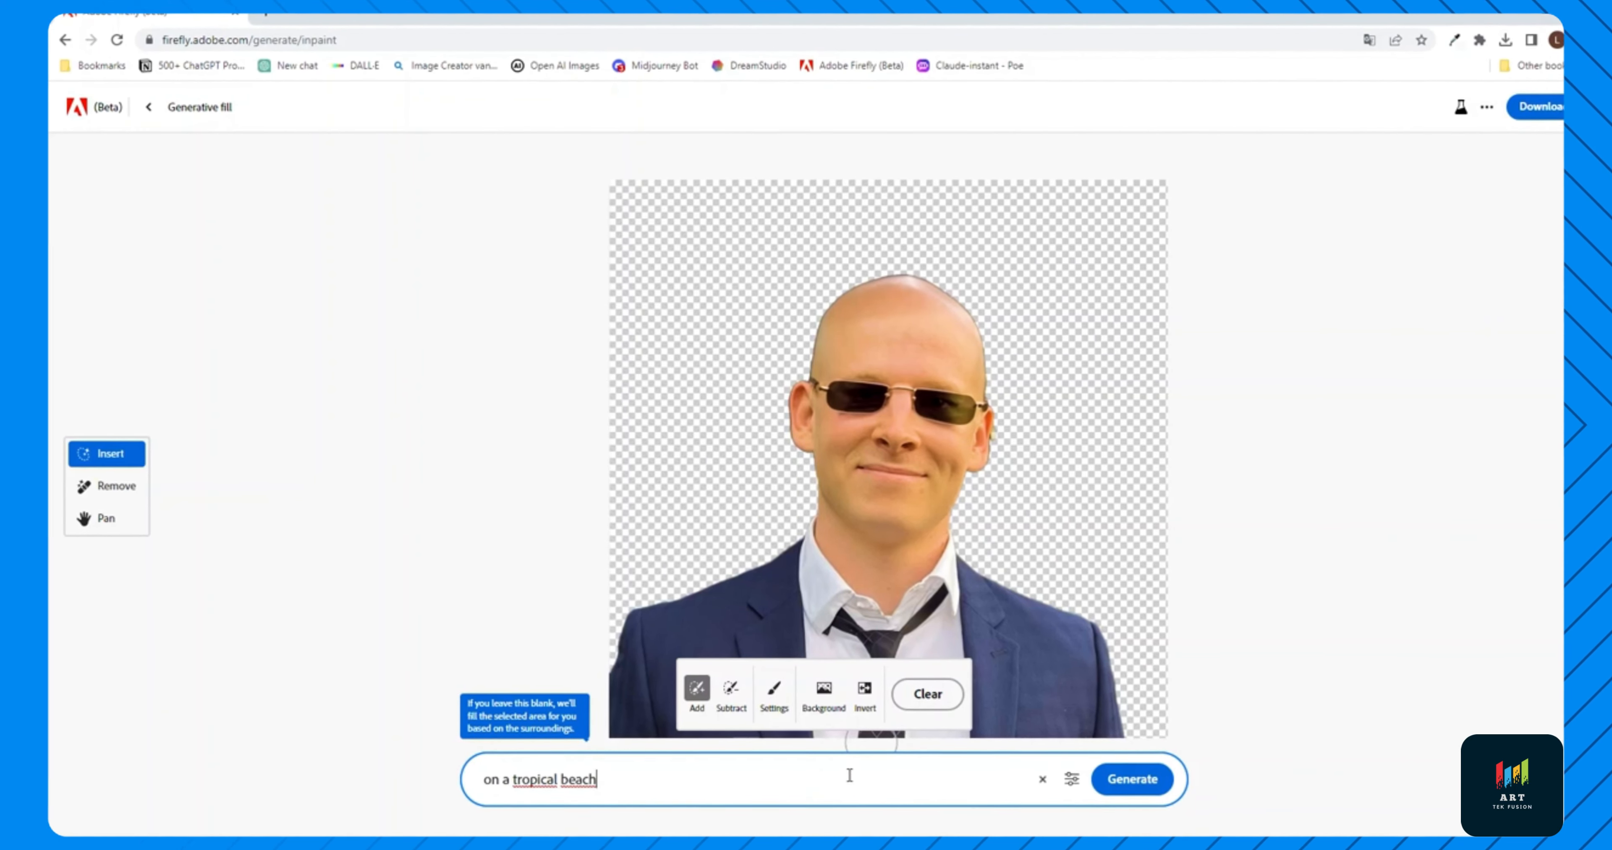
left_click(1126, 781)
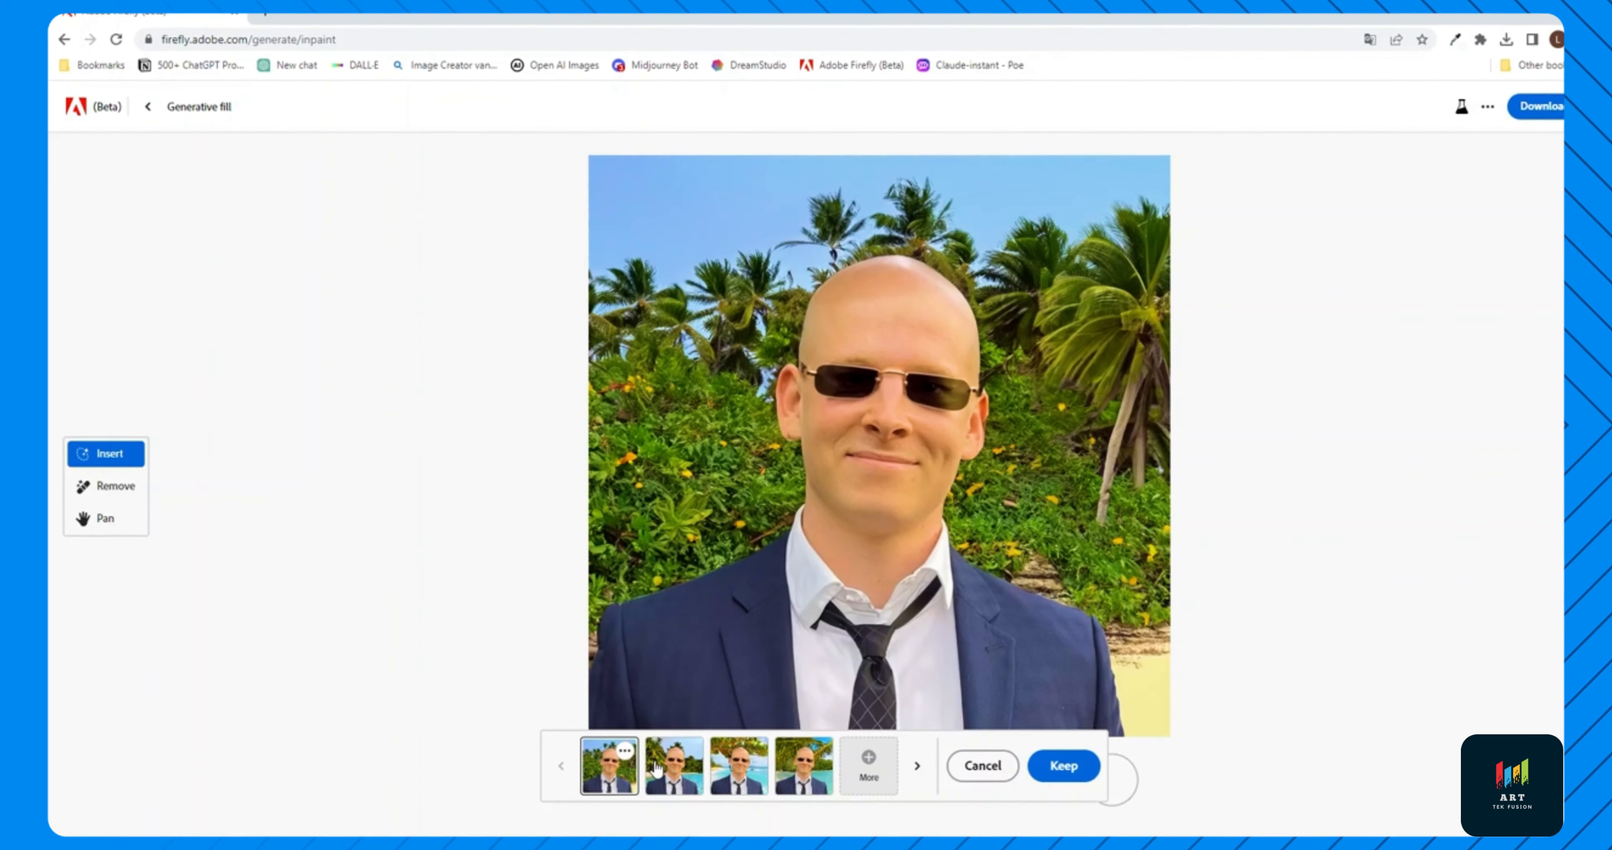
left_click(671, 777)
left_click(808, 766)
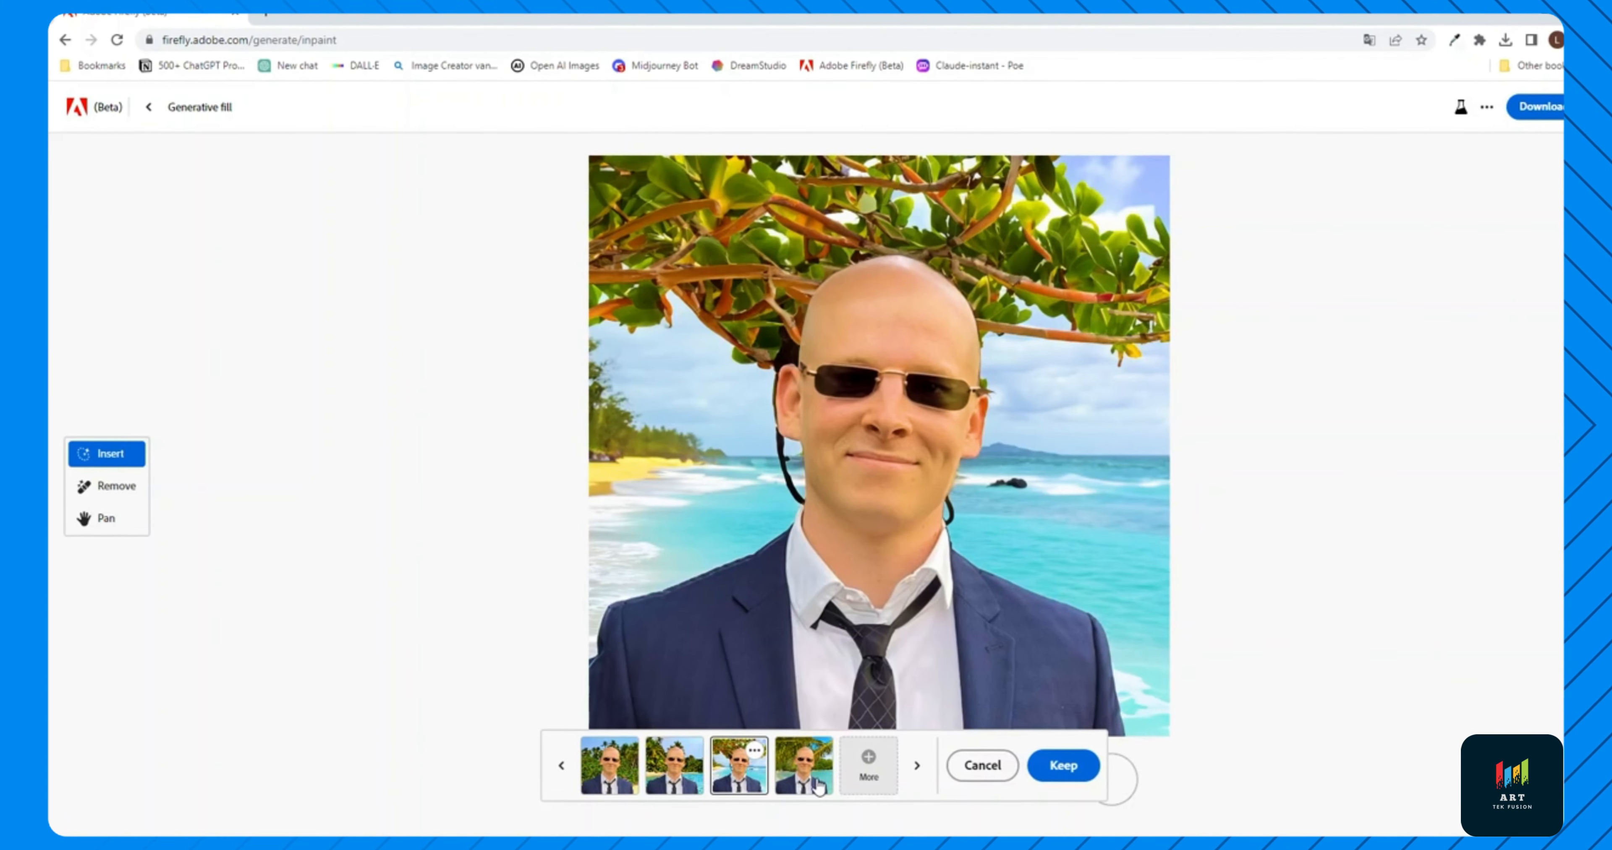
left_click(1082, 765)
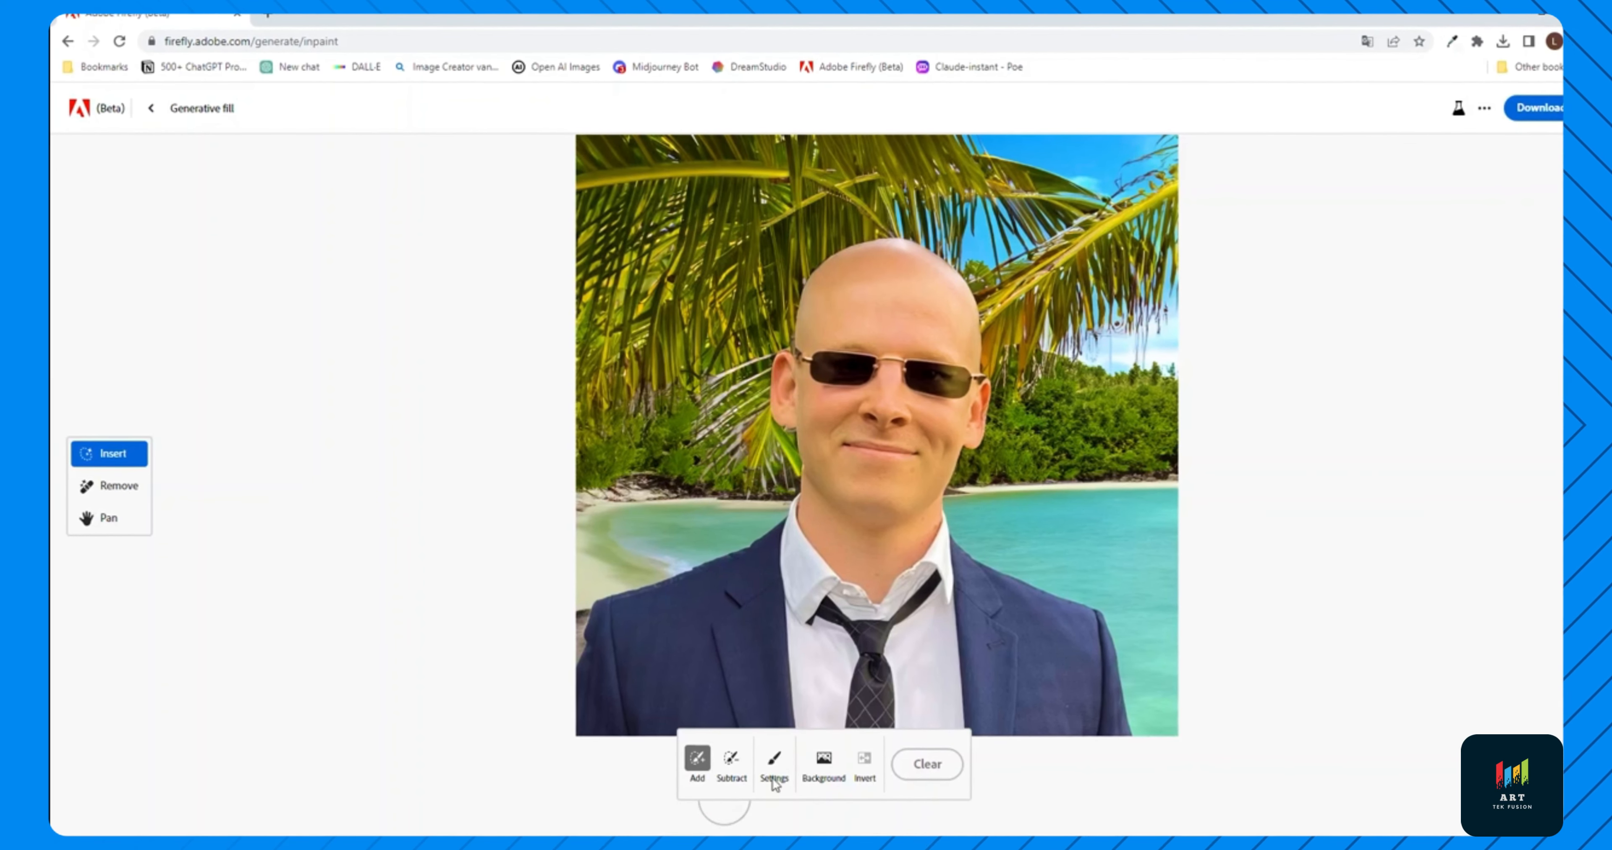
Reduce the brush size and mask a continuous band along the man's outline, from one shoulder over the head to the other
left_click(776, 764)
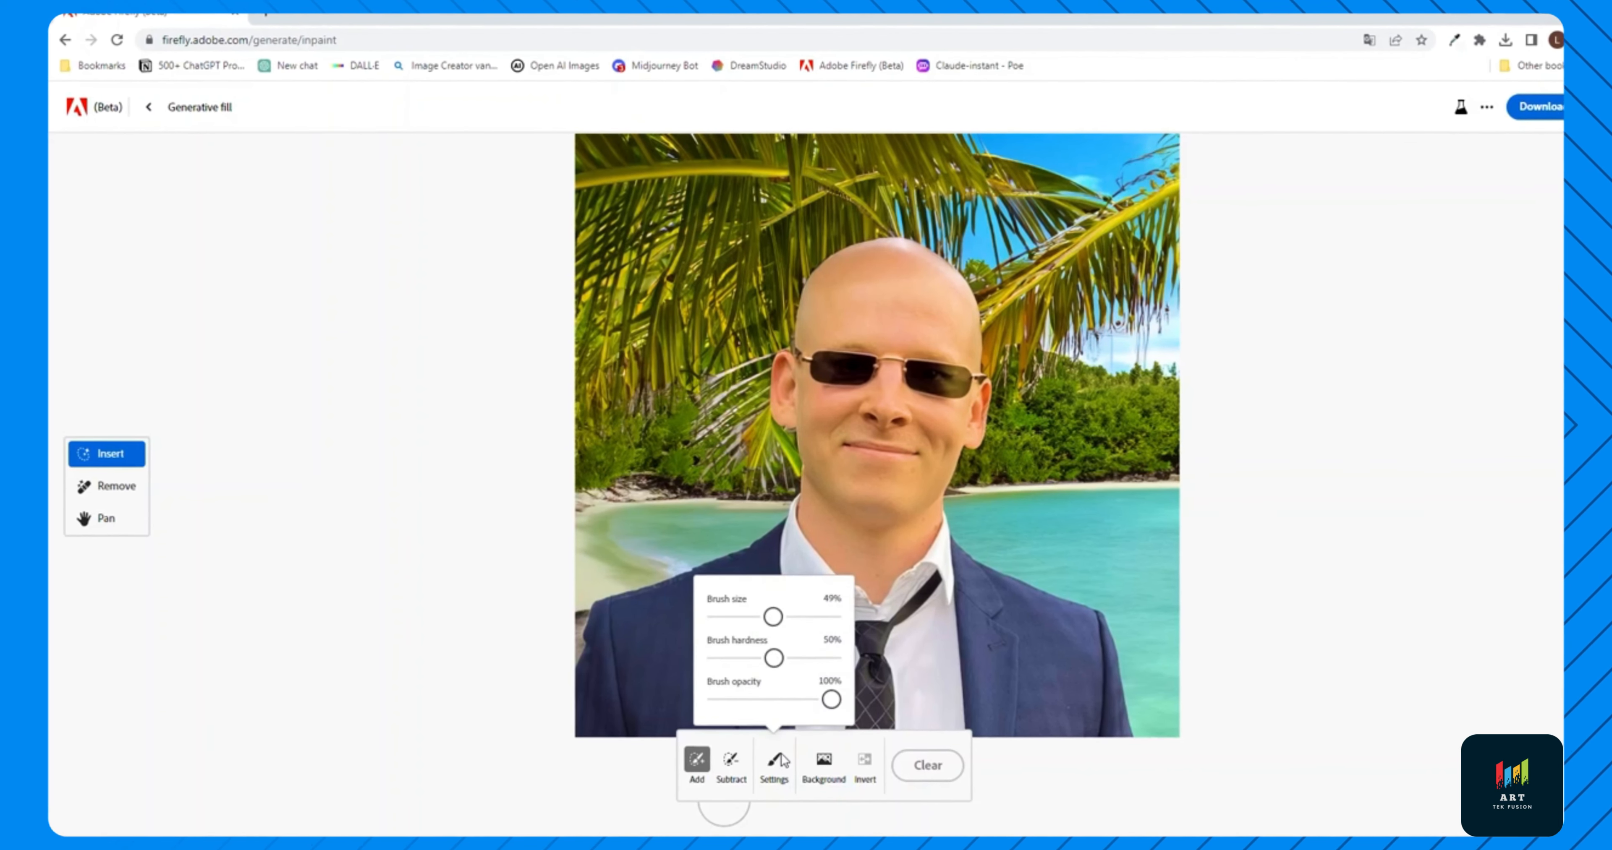
left_click(743, 616)
left_click(648, 660)
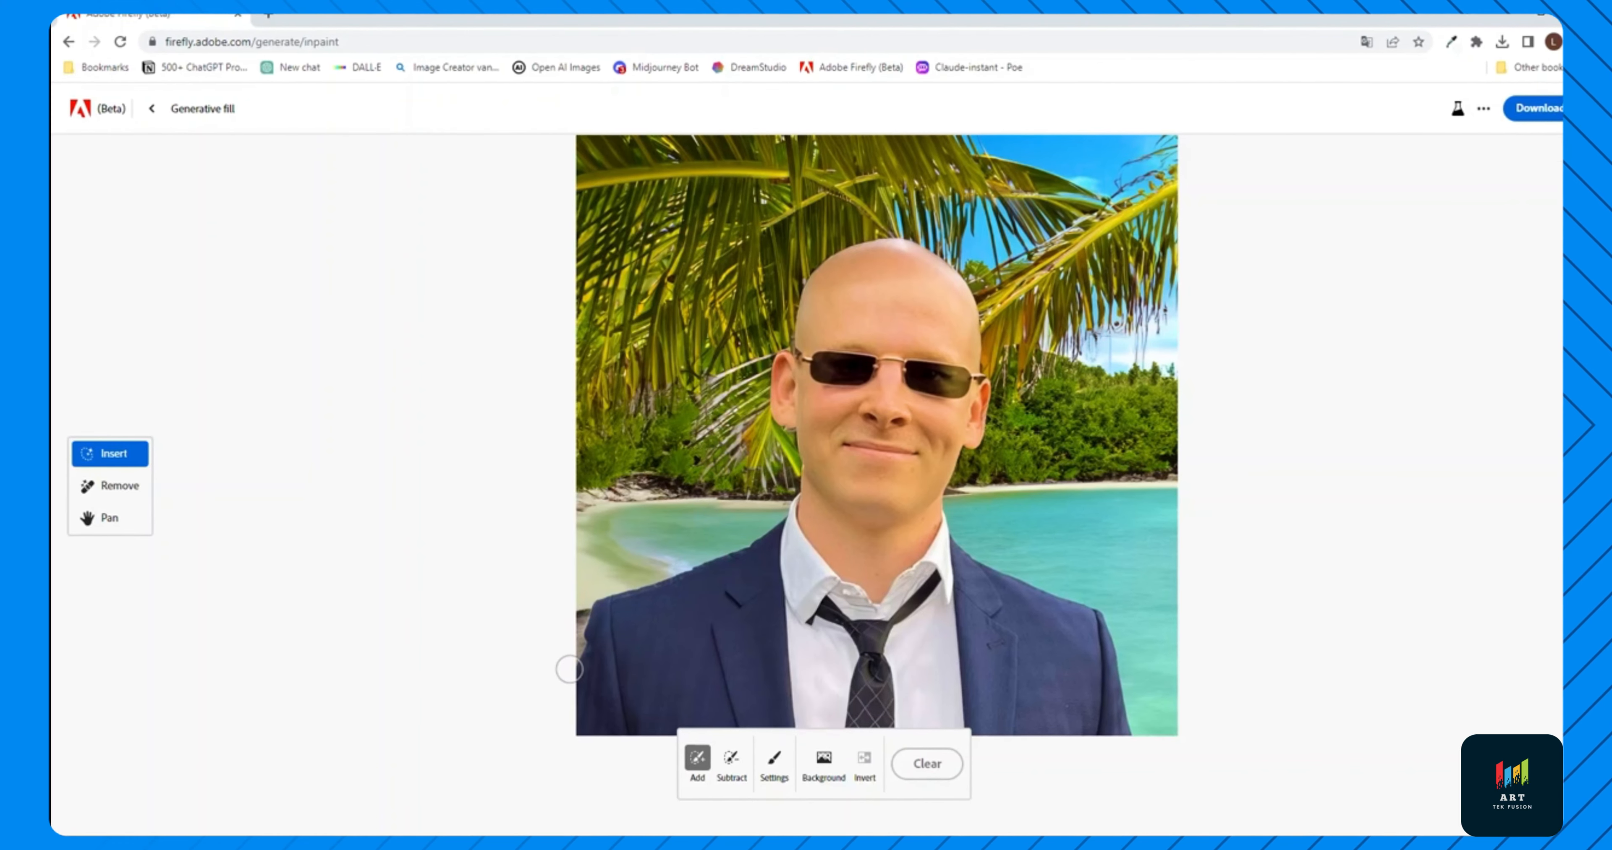
left_click_drag(570, 667, 575, 651)
left_click_drag(632, 591, 1113, 724)
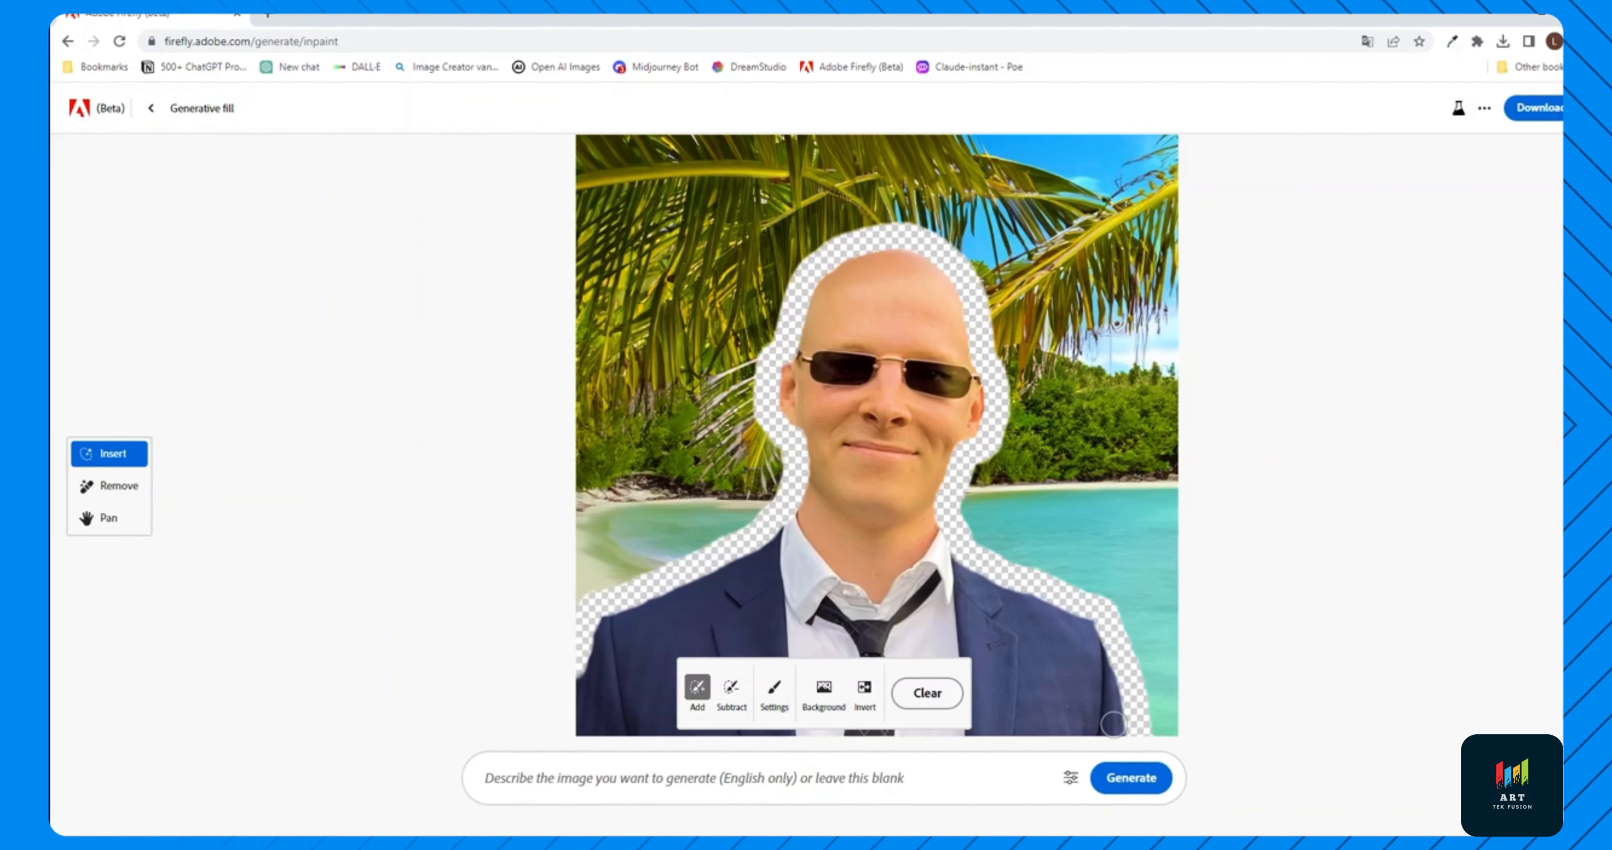
Regenerate the masked outline with a blank prompt, compare the variations and keep the fourth one
left_click(1131, 780)
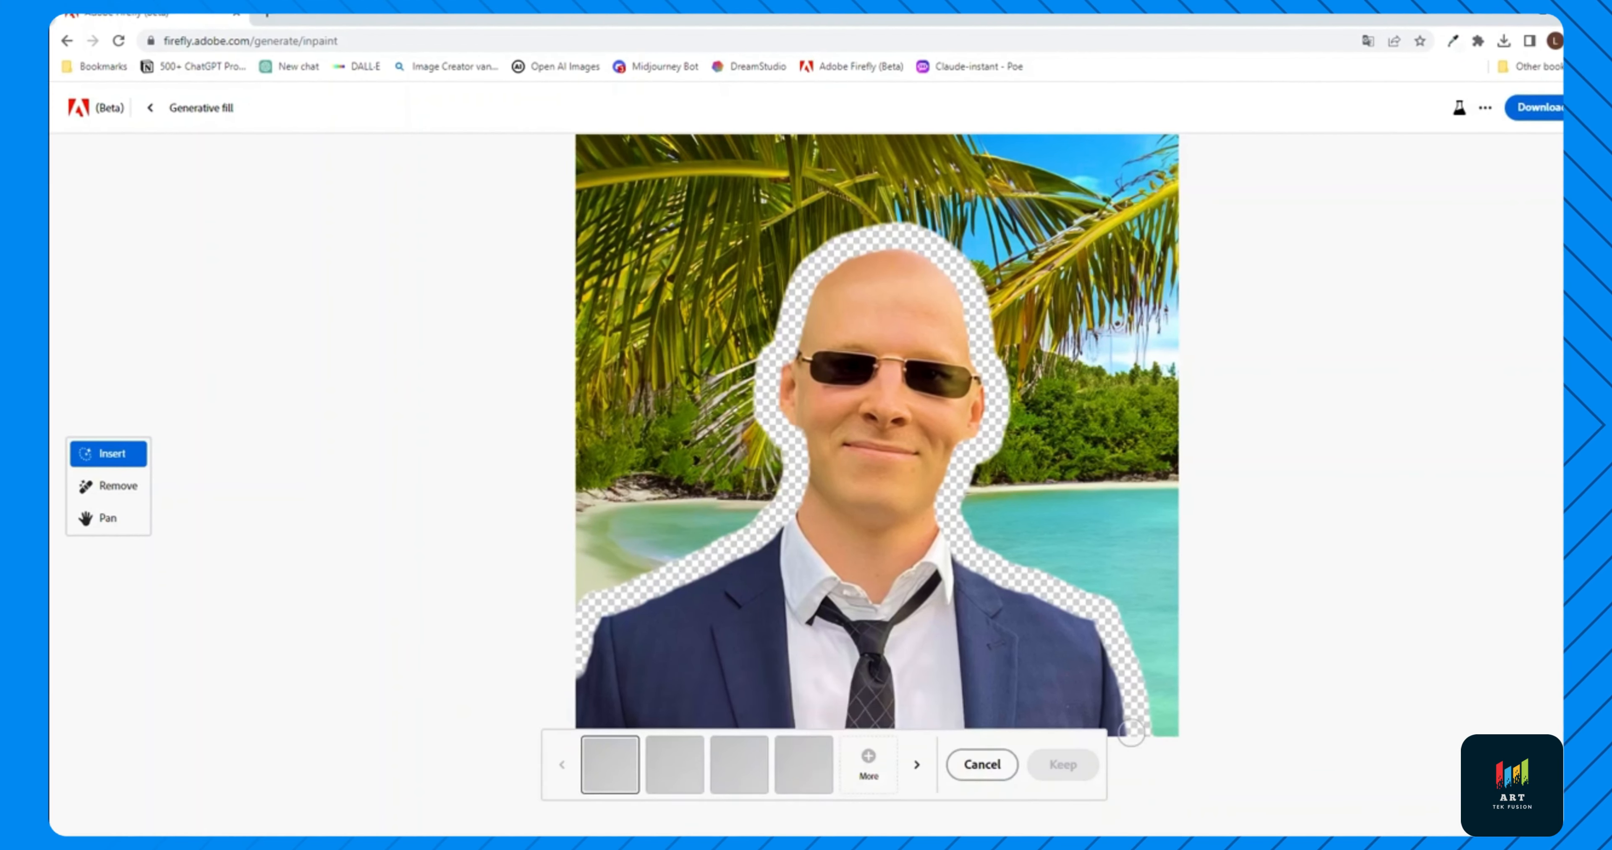
left_click(667, 778)
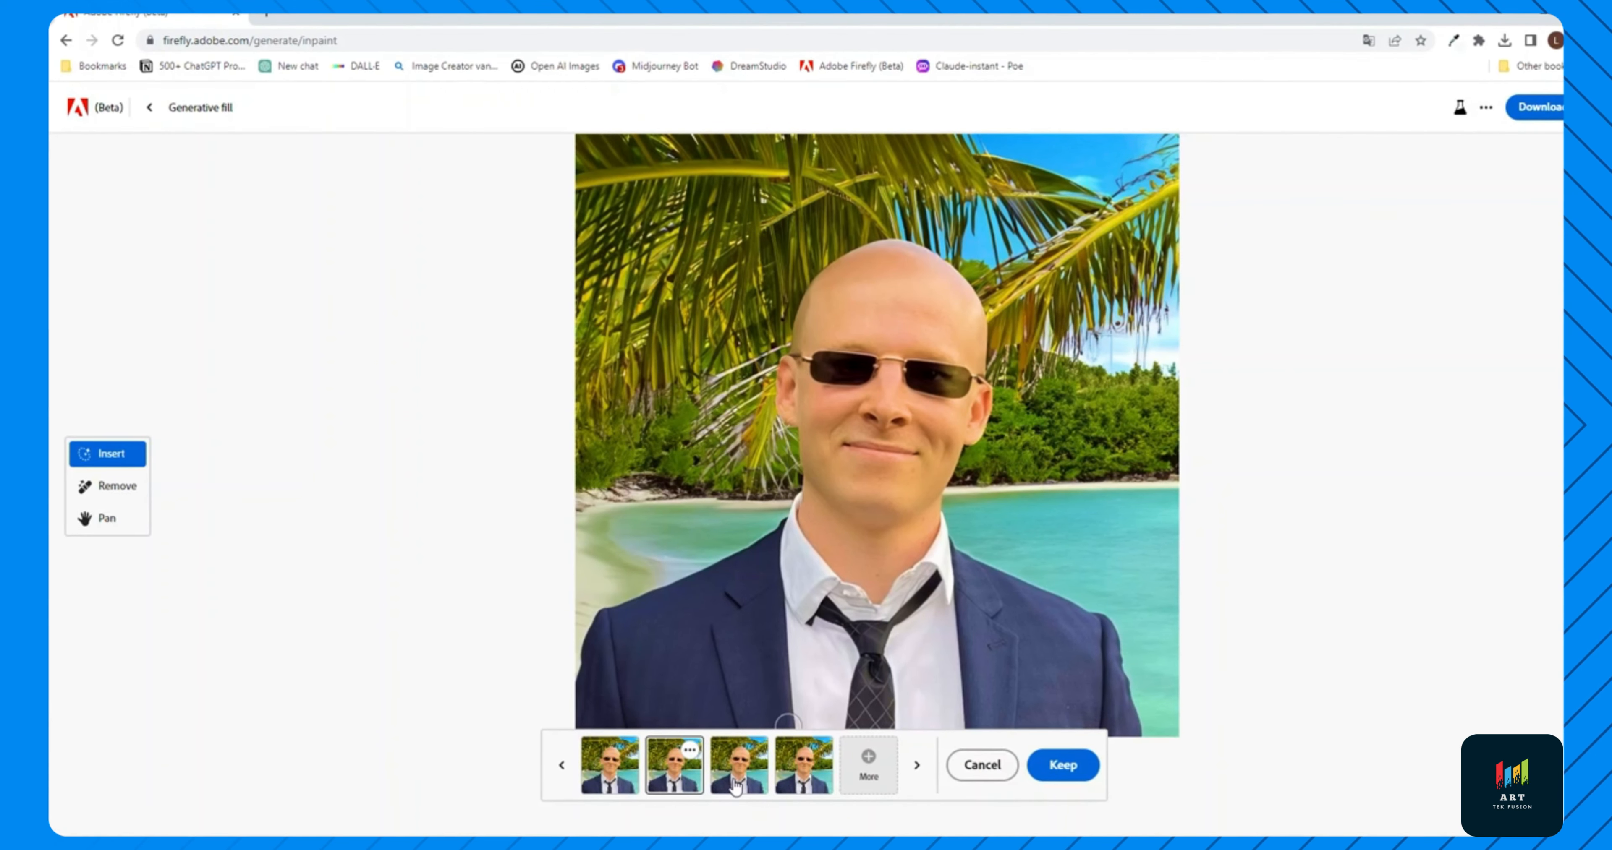
left_click(738, 786)
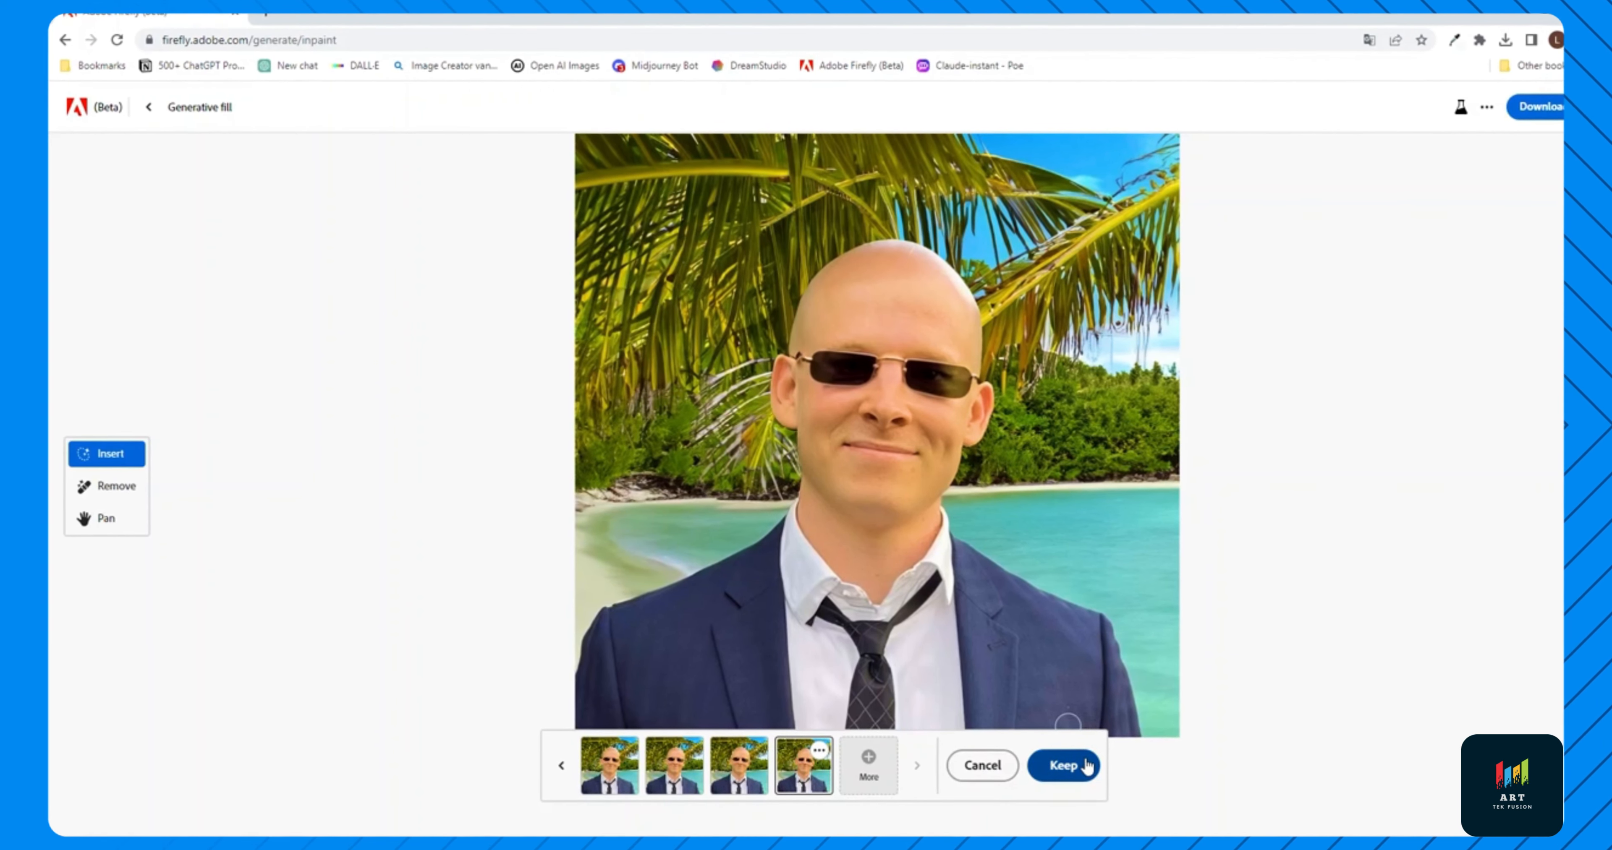
left_click(1063, 766)
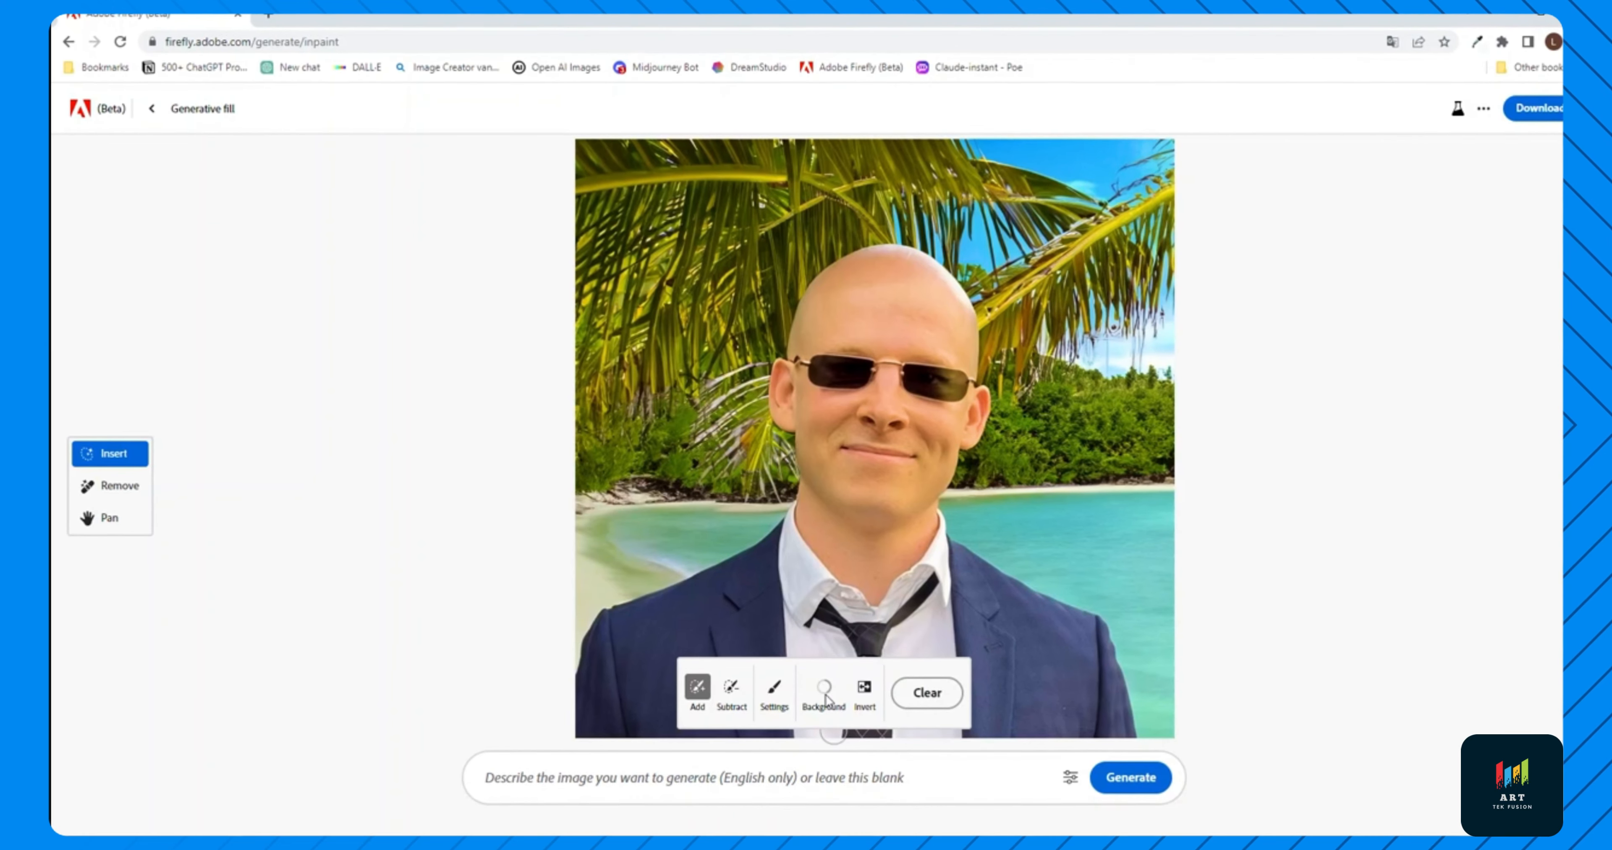
Mask the beach background automatically, invert the mask so it covers the man instead, and open the generation settings
left_click(824, 694)
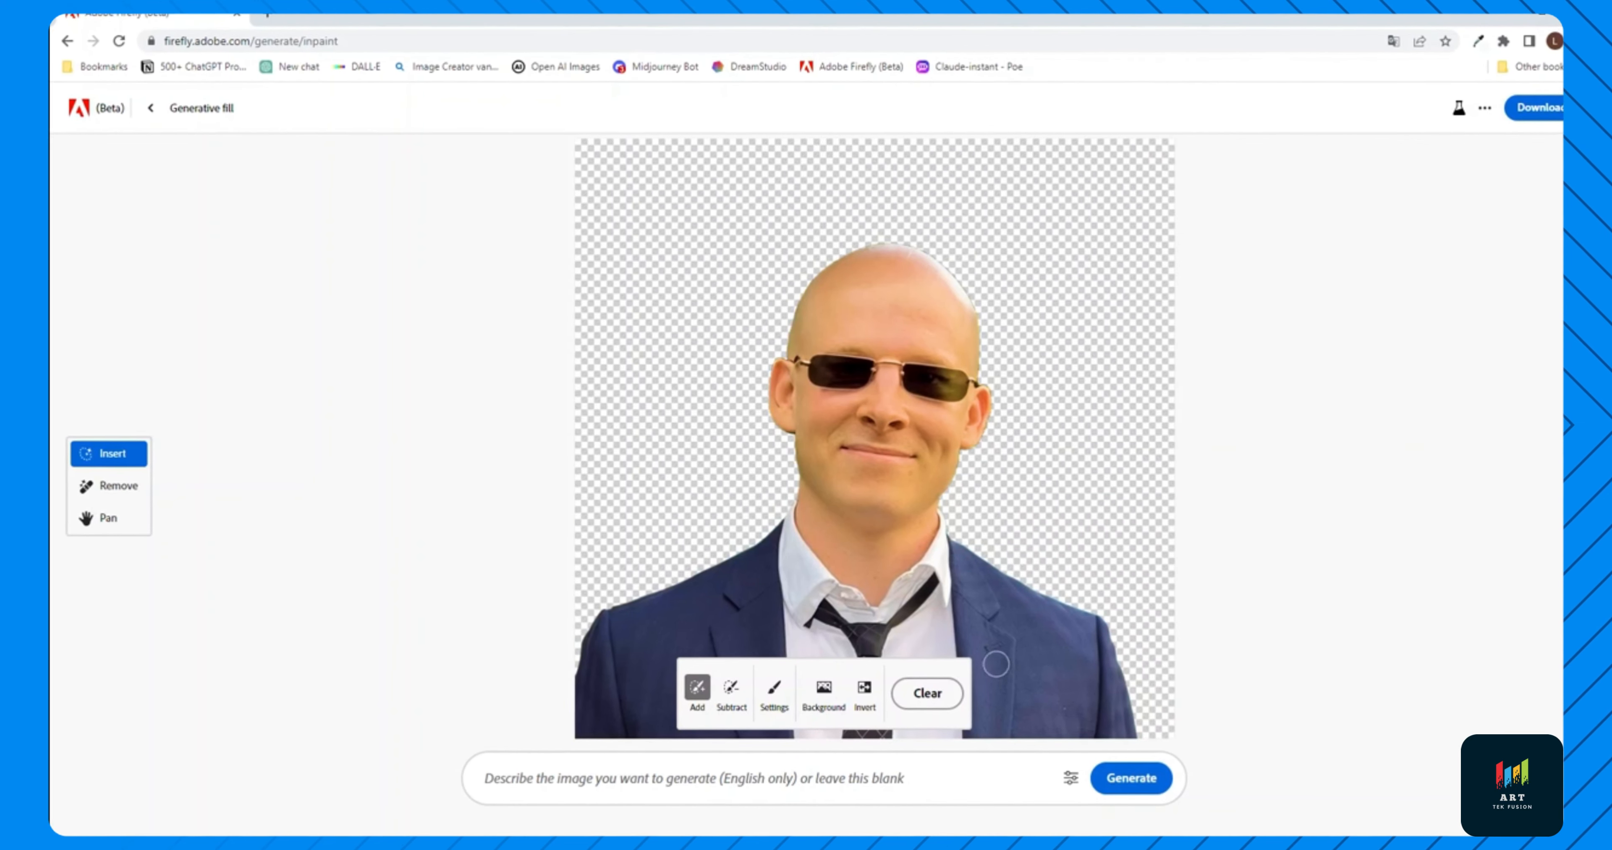
left_click(866, 691)
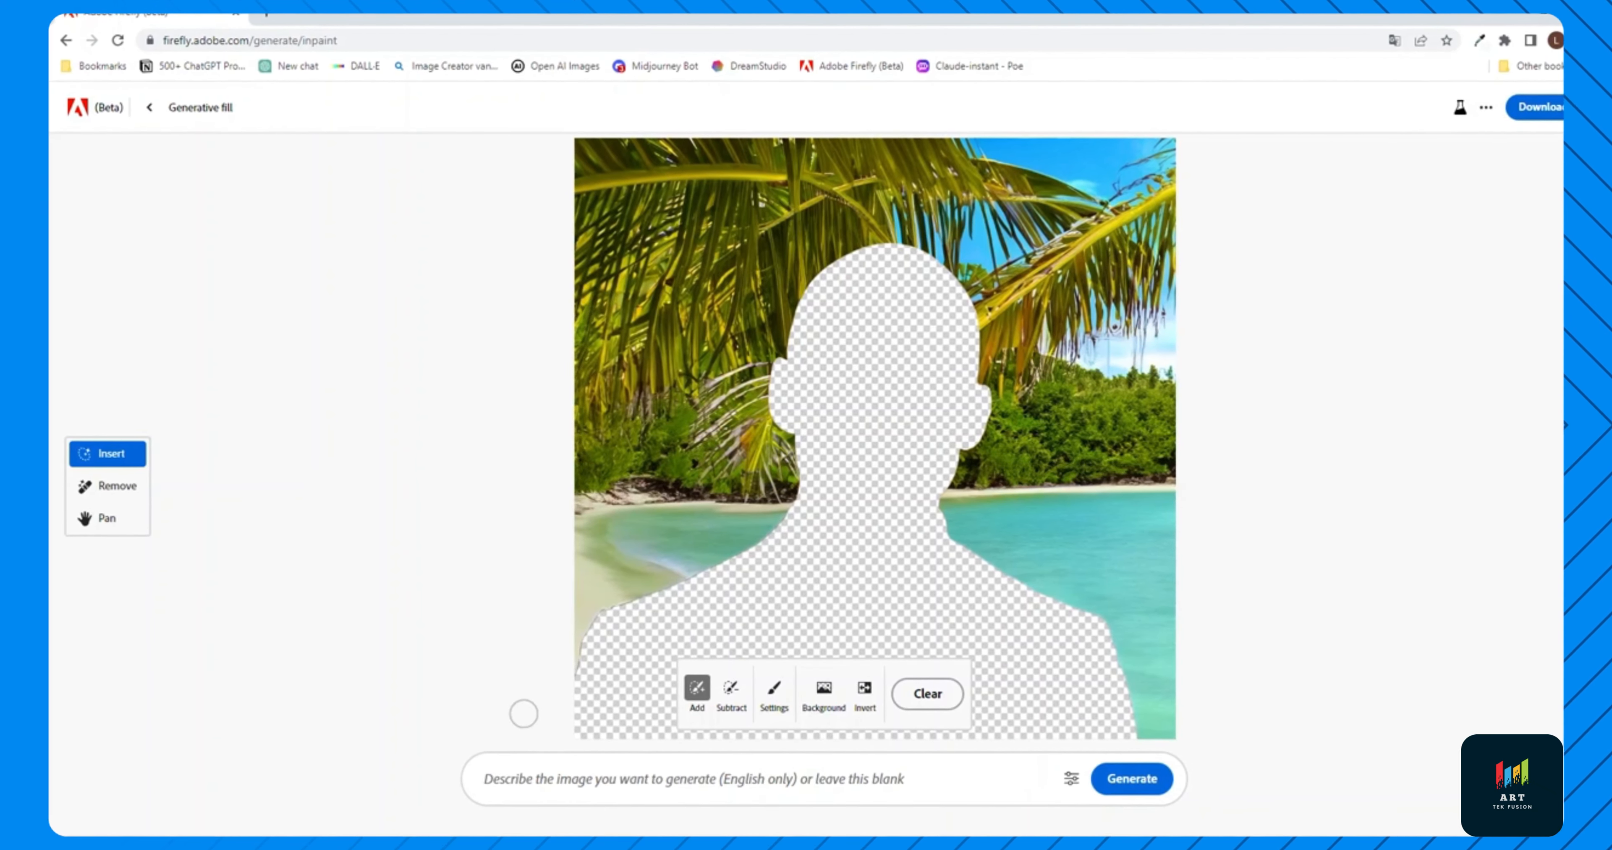
left_click(1071, 781)
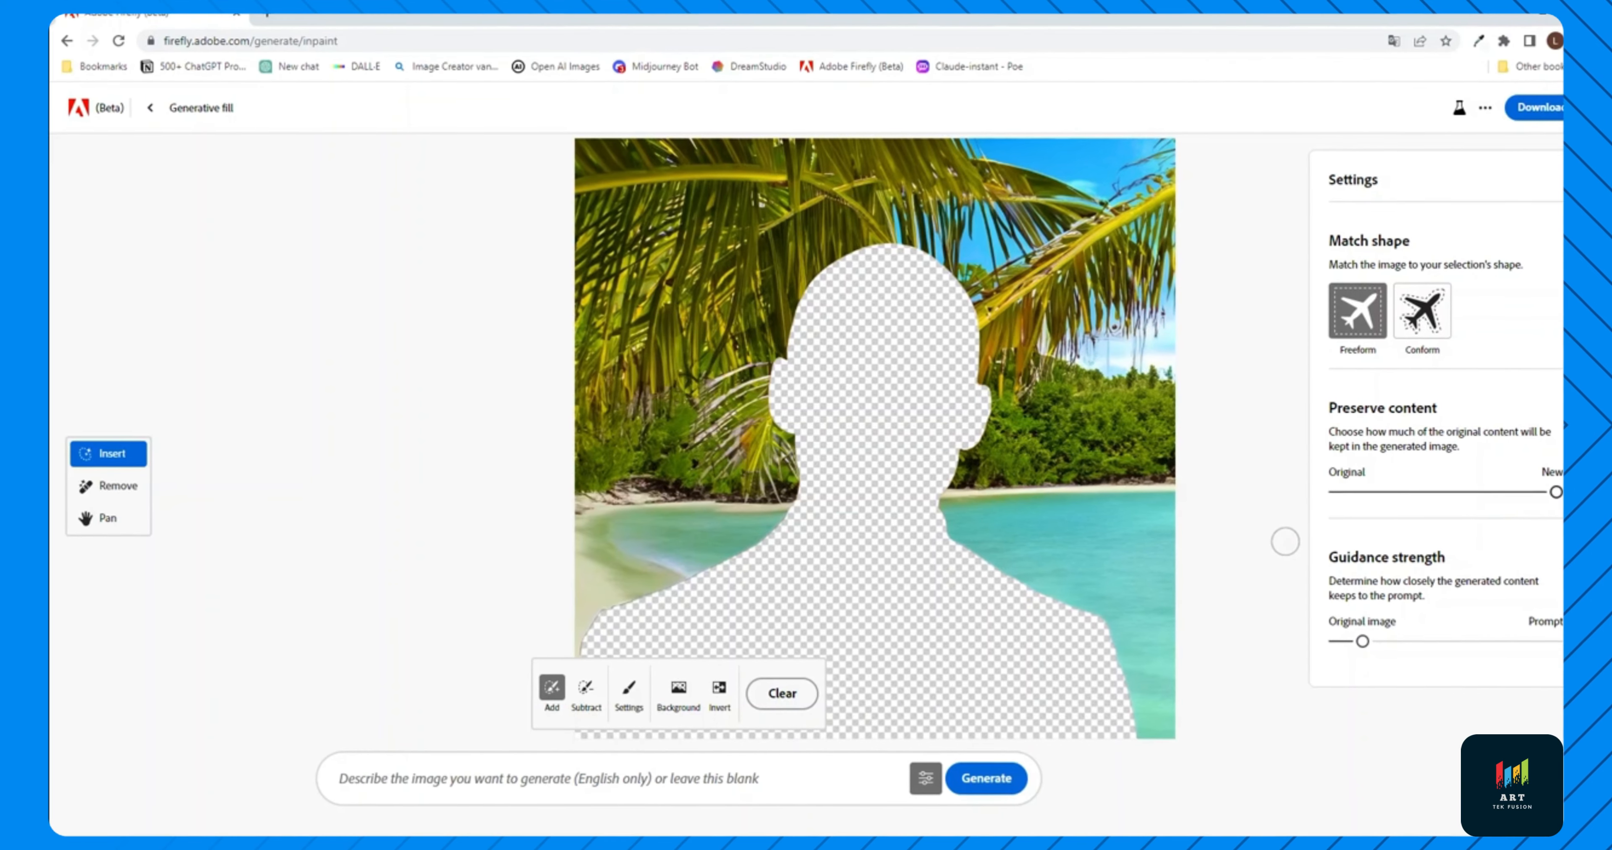
Try regenerating the masked man with a blank prompt and Preserve content fully at New, compare the variations and discard them
left_click(987, 780)
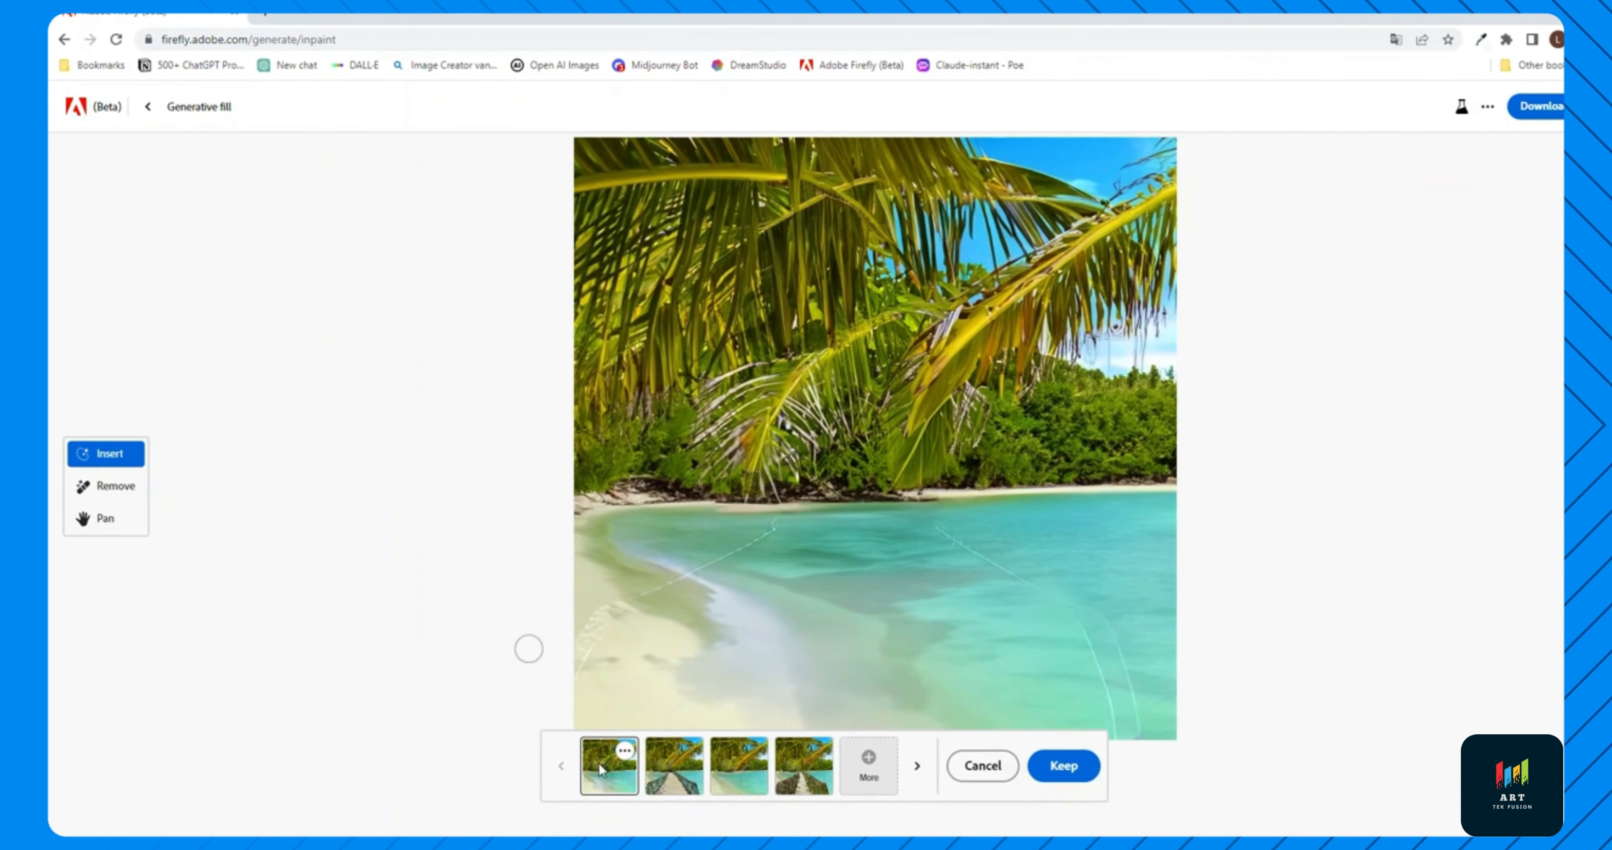
left_click(669, 773)
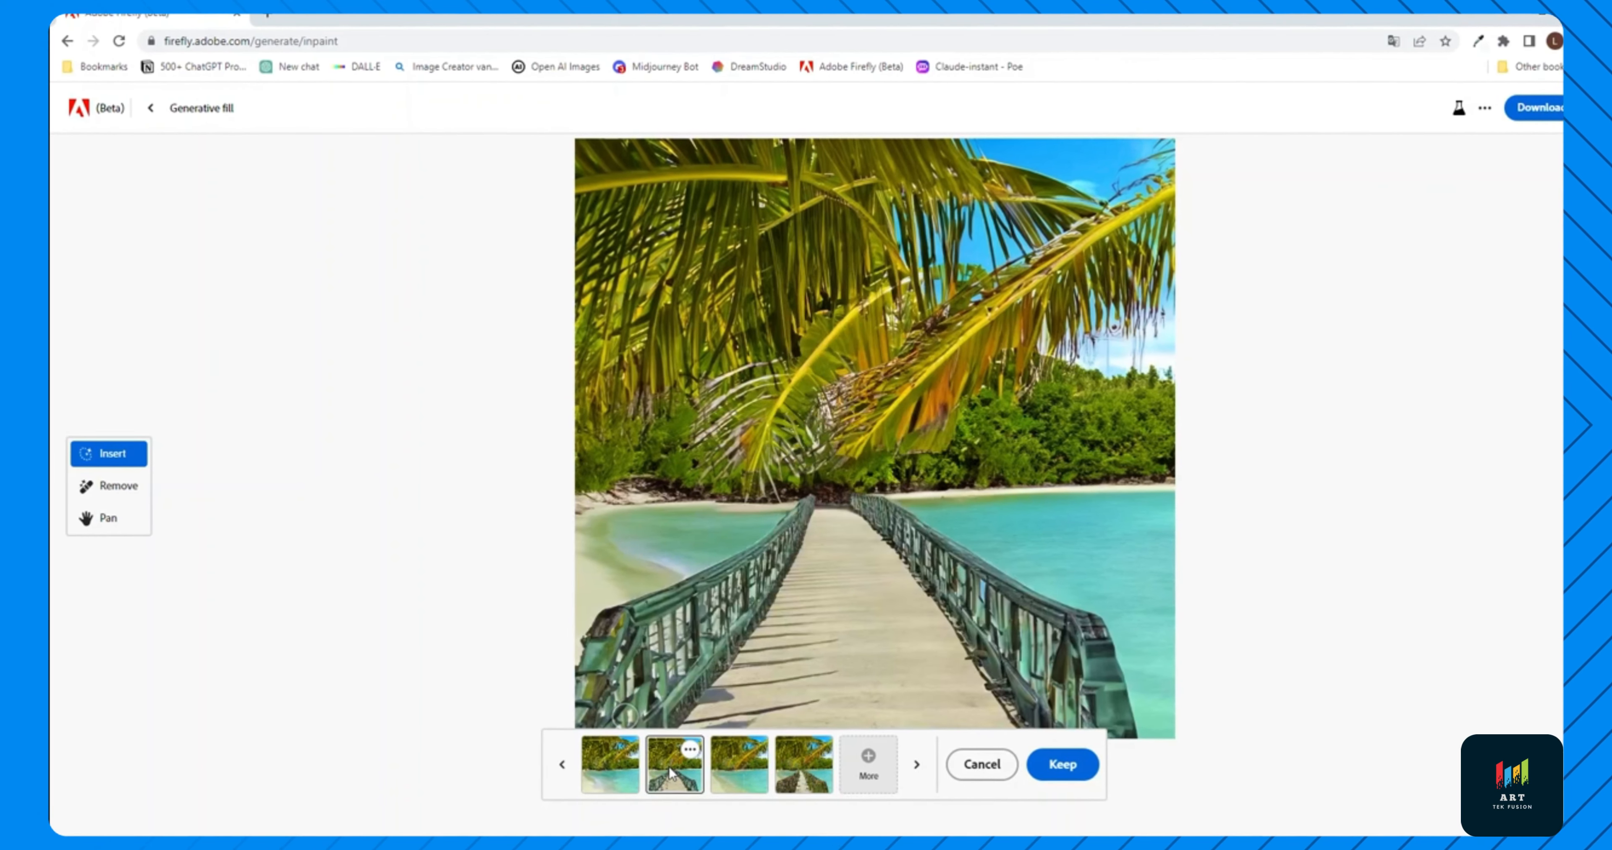
left_click(751, 769)
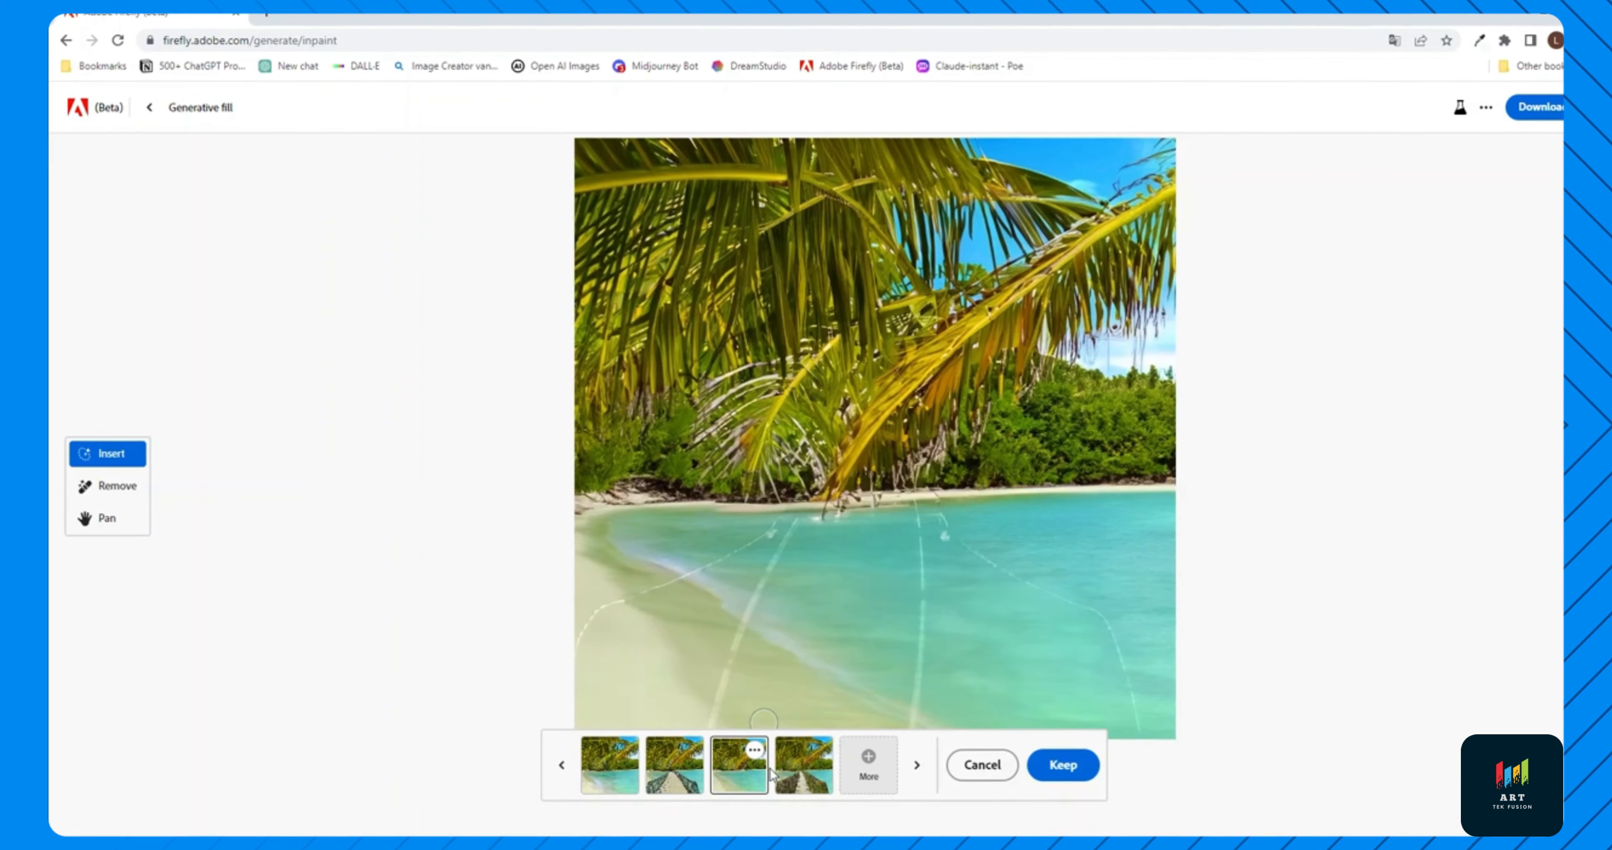
left_click(804, 766)
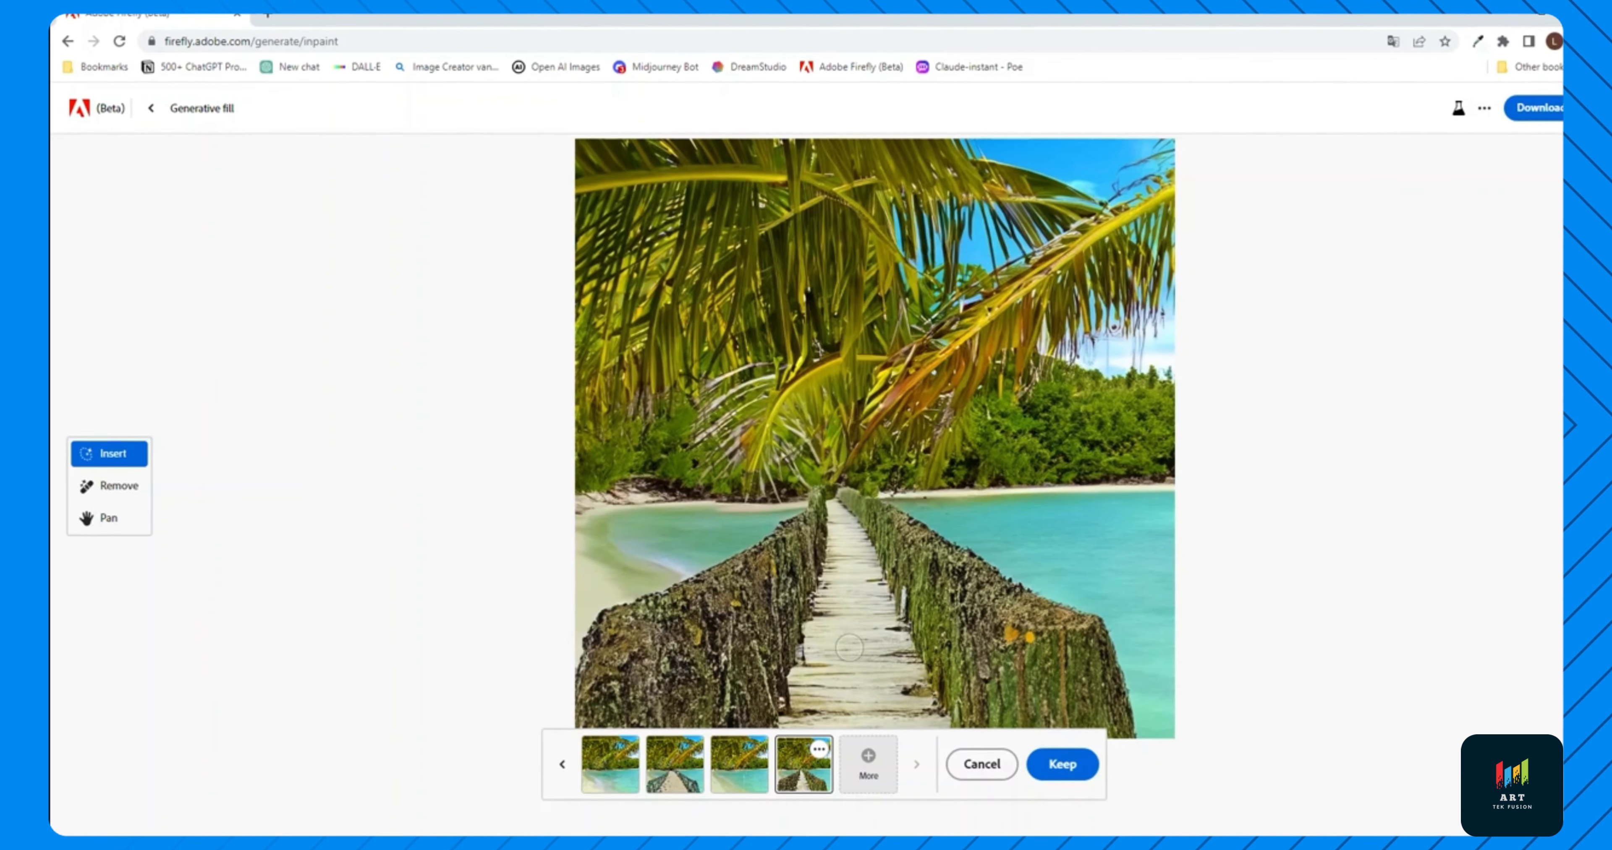
left_click(981, 764)
Try Preserve content at about the midpoint, regenerate the masked man with a blank prompt, compare the variations and discard them
left_click(1070, 778)
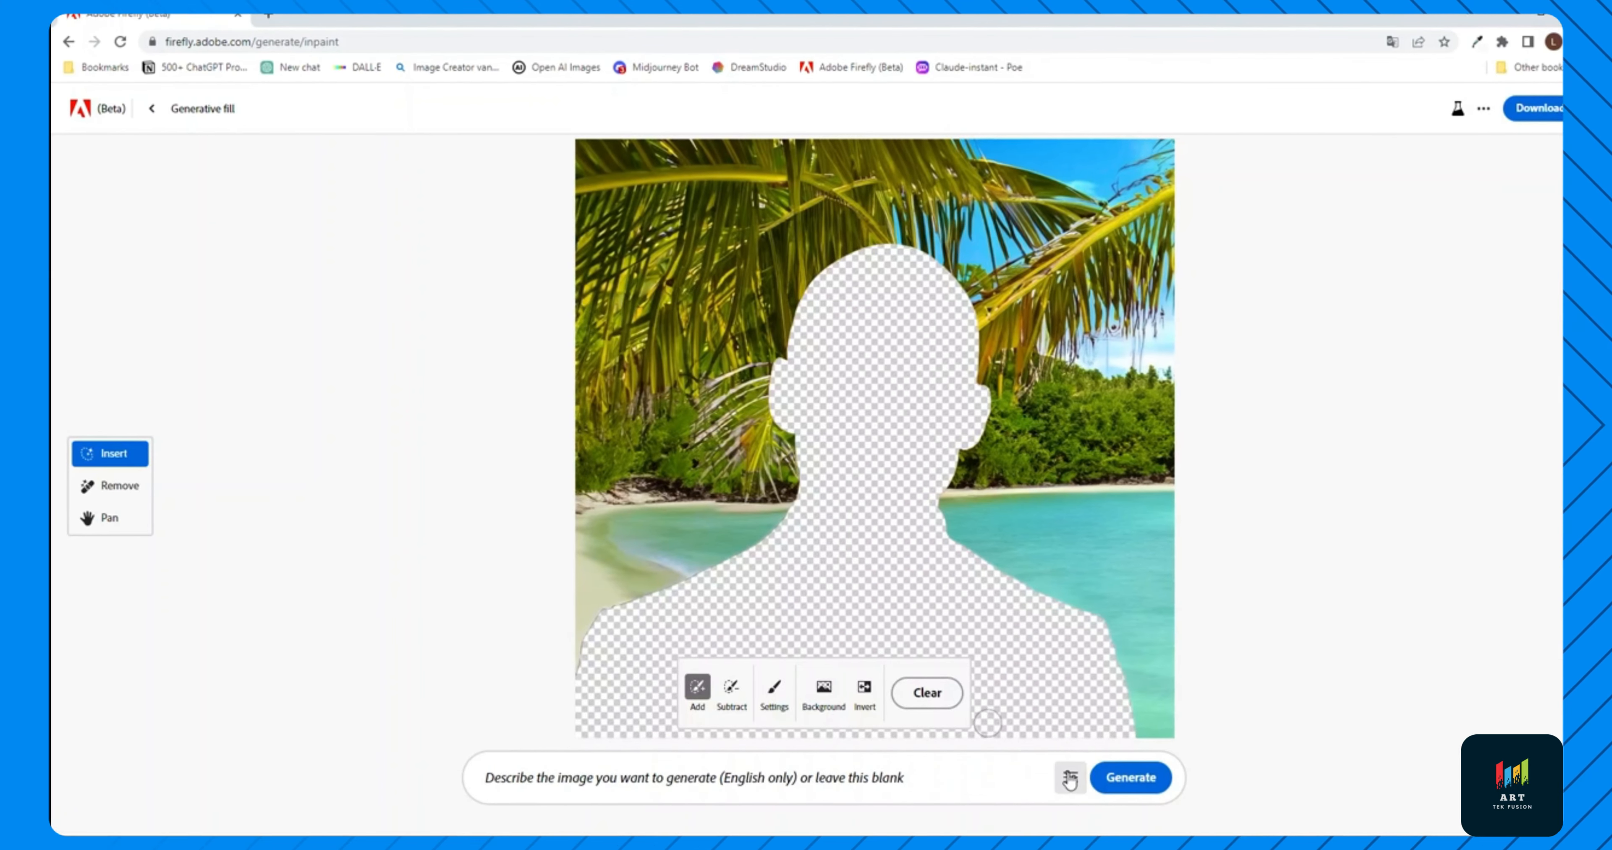
left_click(1437, 492)
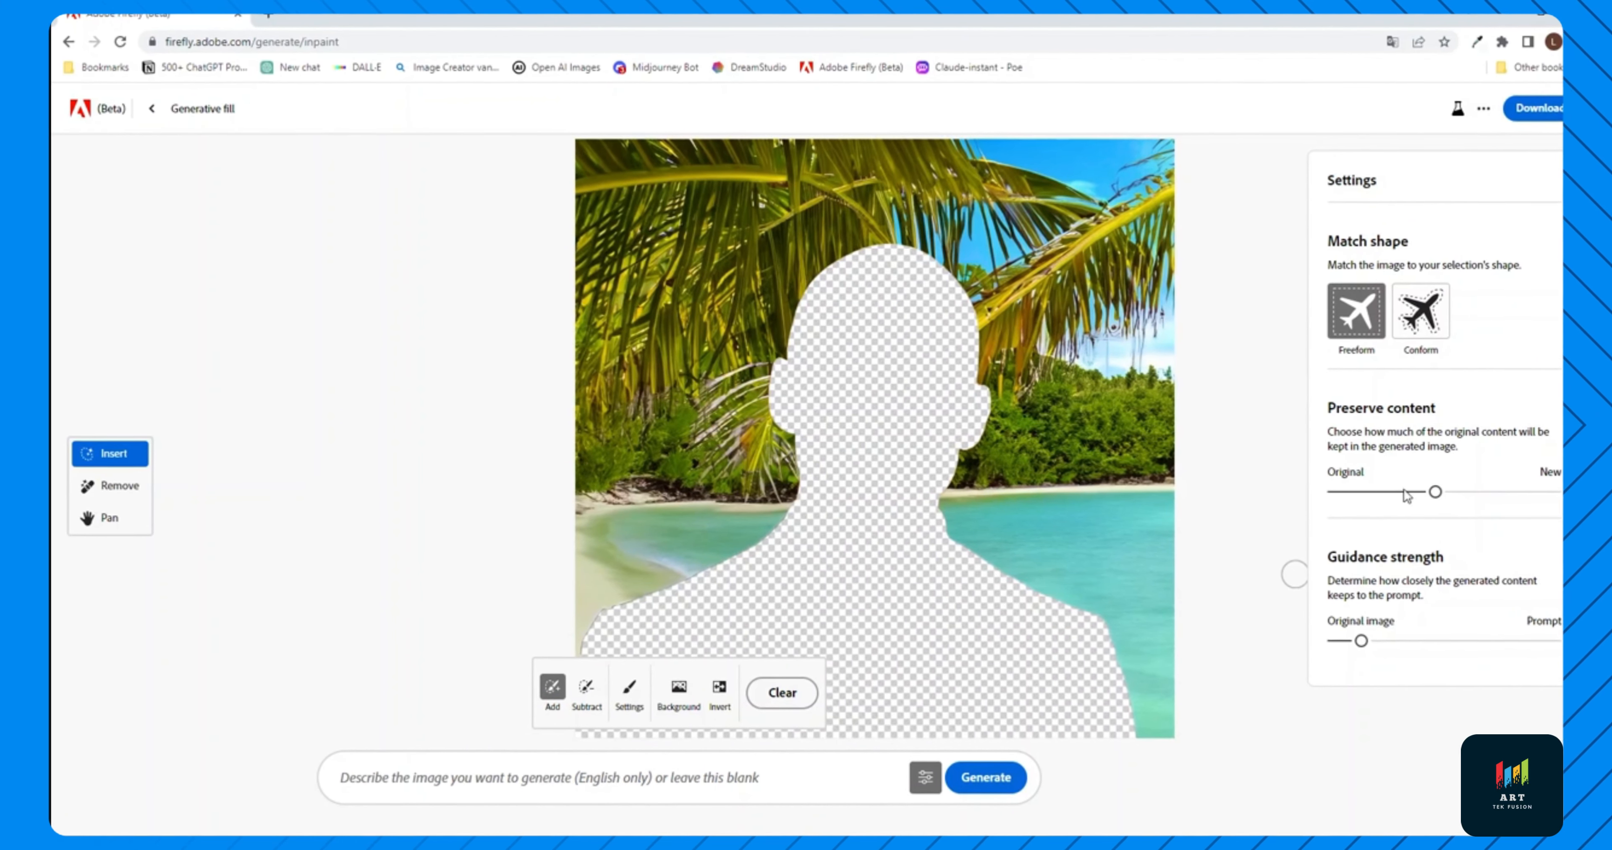
left_click(1024, 774)
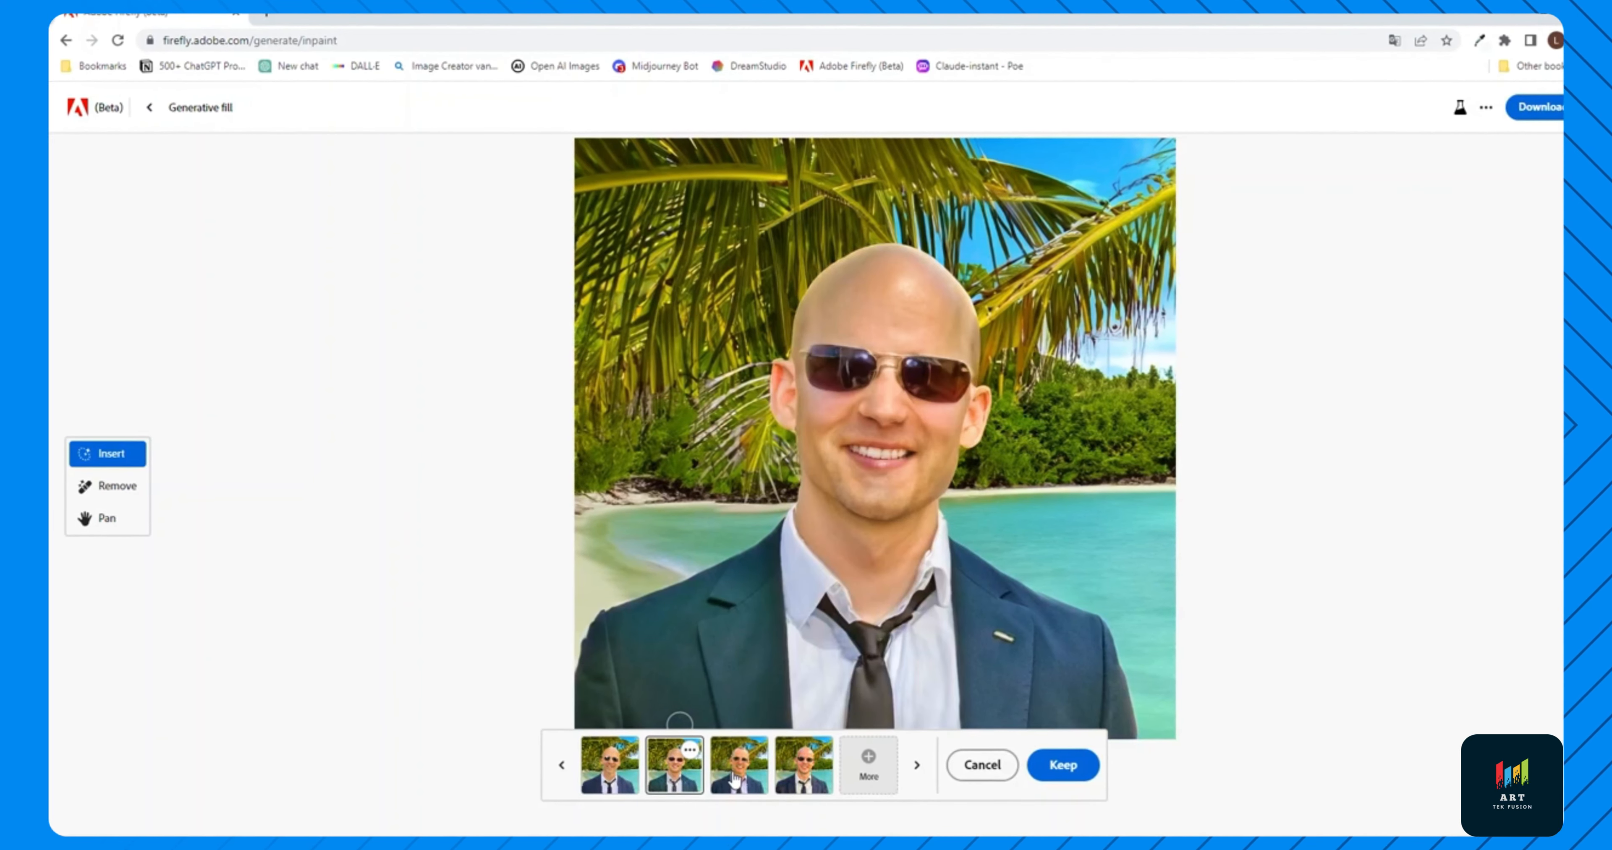
left_click(736, 770)
left_click(822, 770)
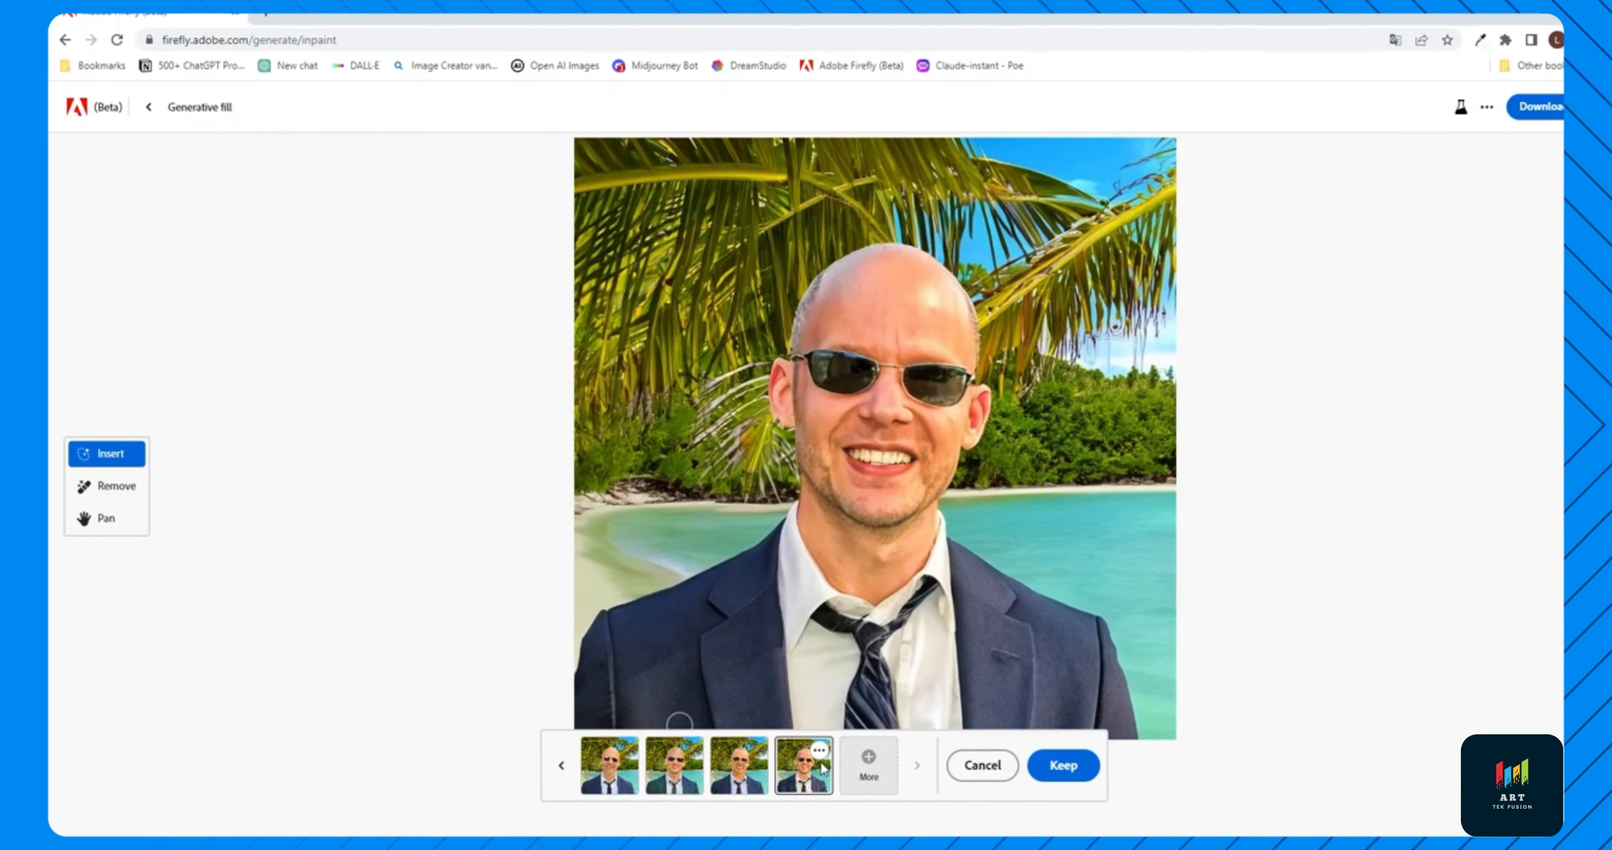
left_click(981, 765)
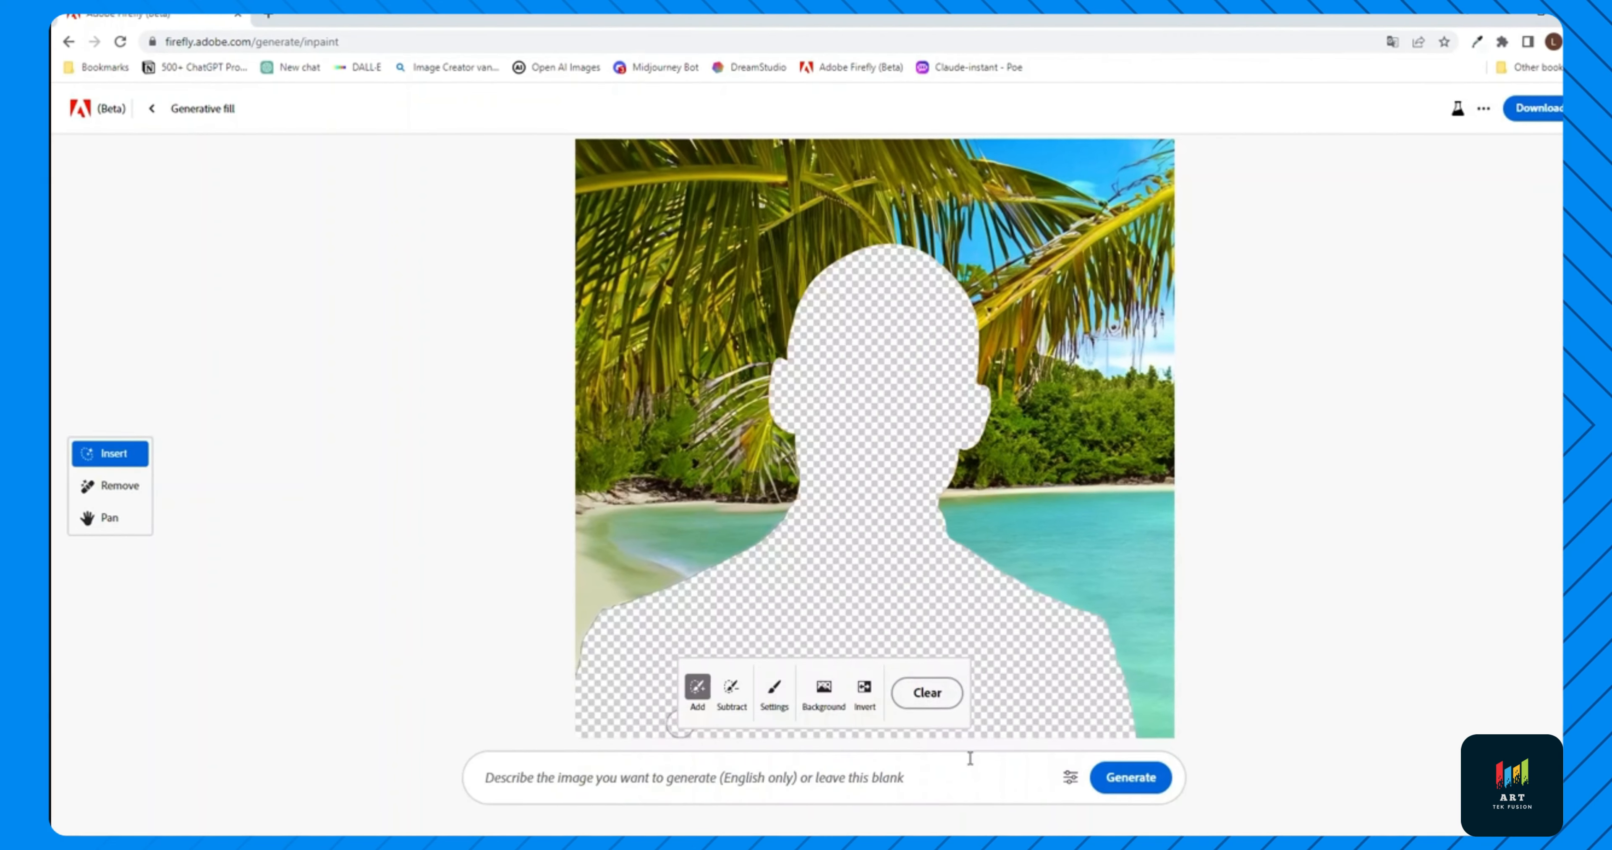
Set Preserve content about three quarters toward New, regenerate the masked man with a blank prompt, compare the variations and discard them
left_click(1071, 779)
left_click_drag(1506, 490, 1494, 492)
left_click(995, 778)
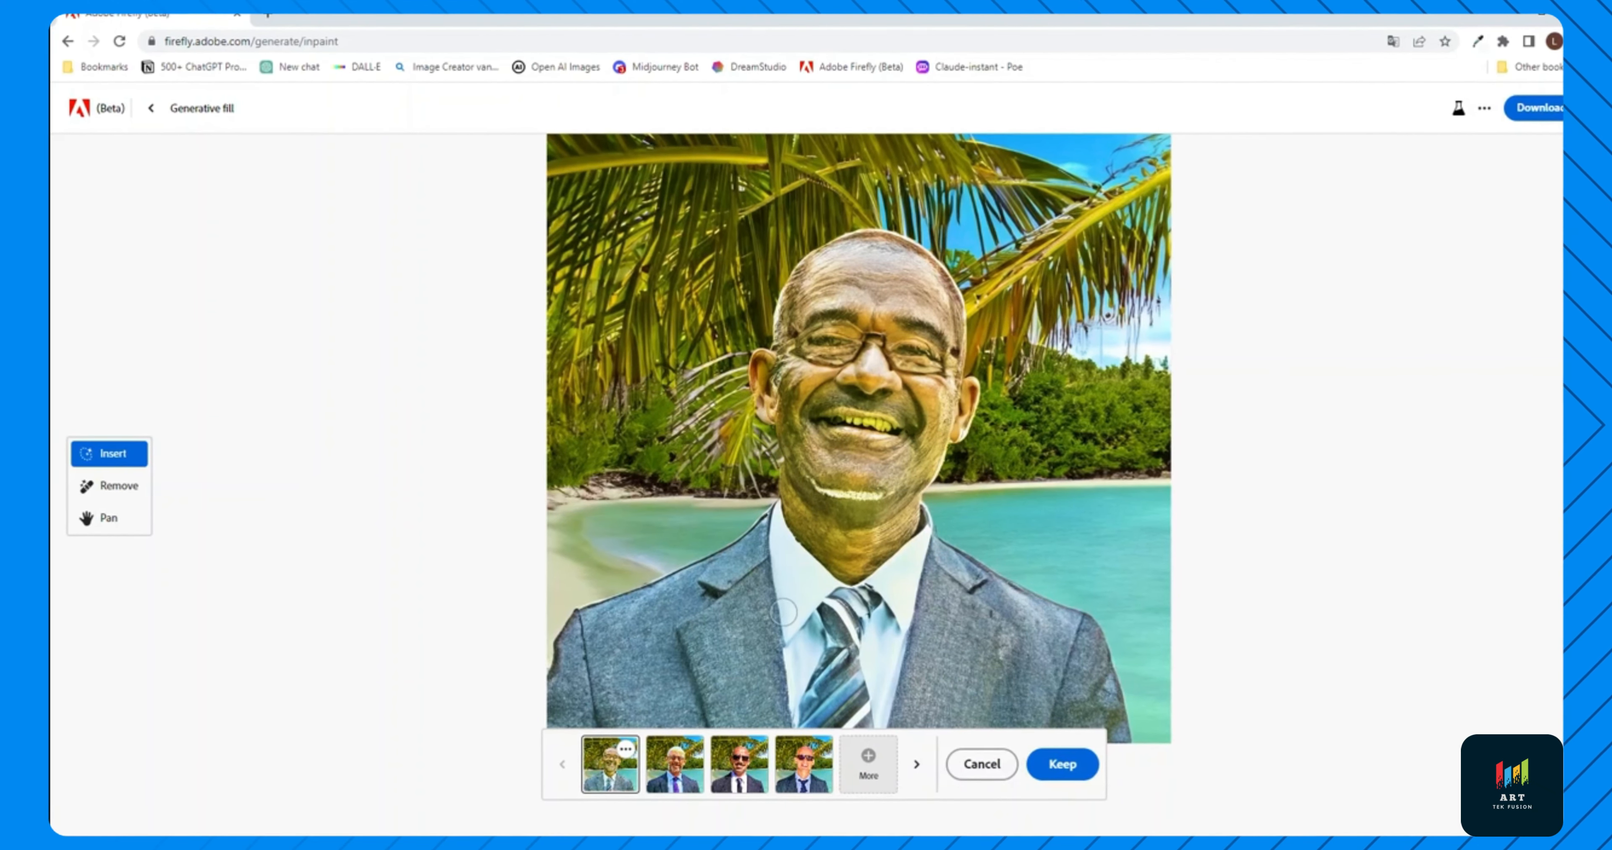
left_click(677, 768)
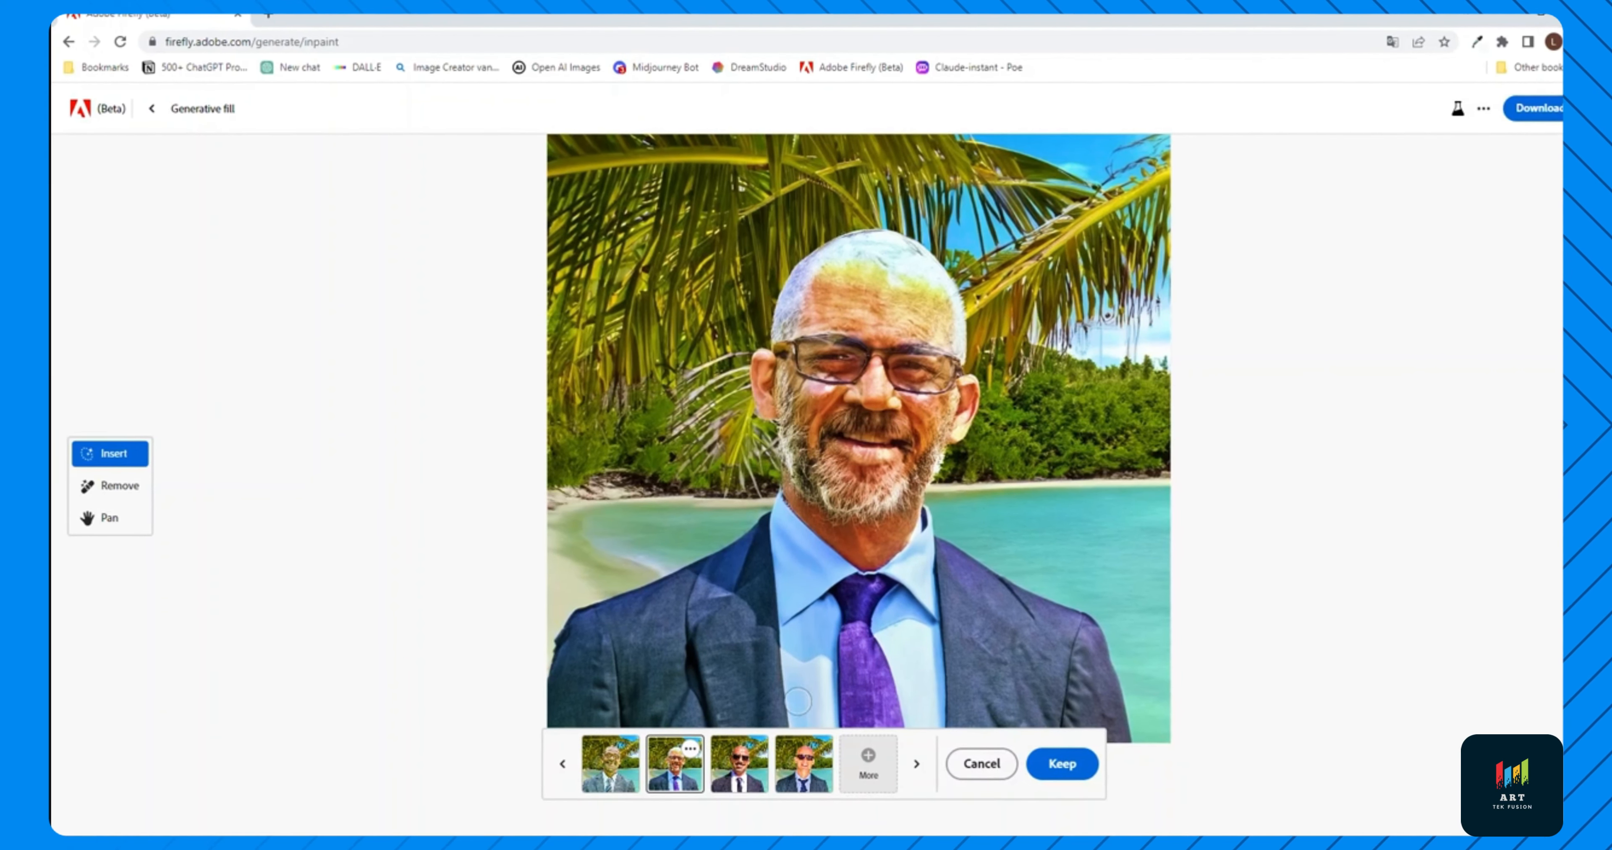
left_click(917, 765)
left_click(917, 765)
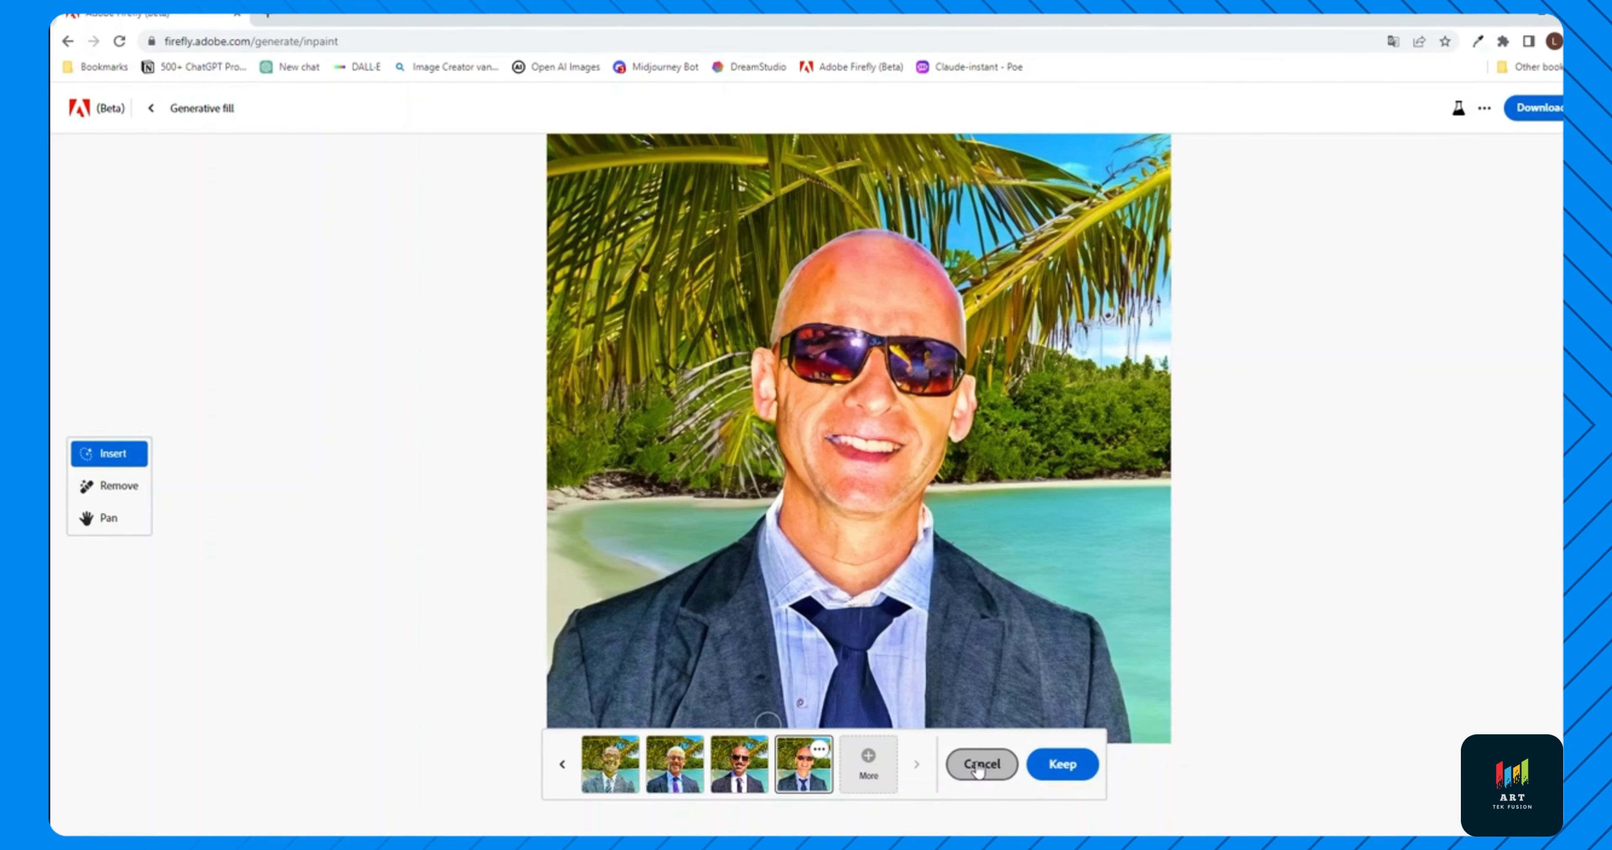
left_click(981, 766)
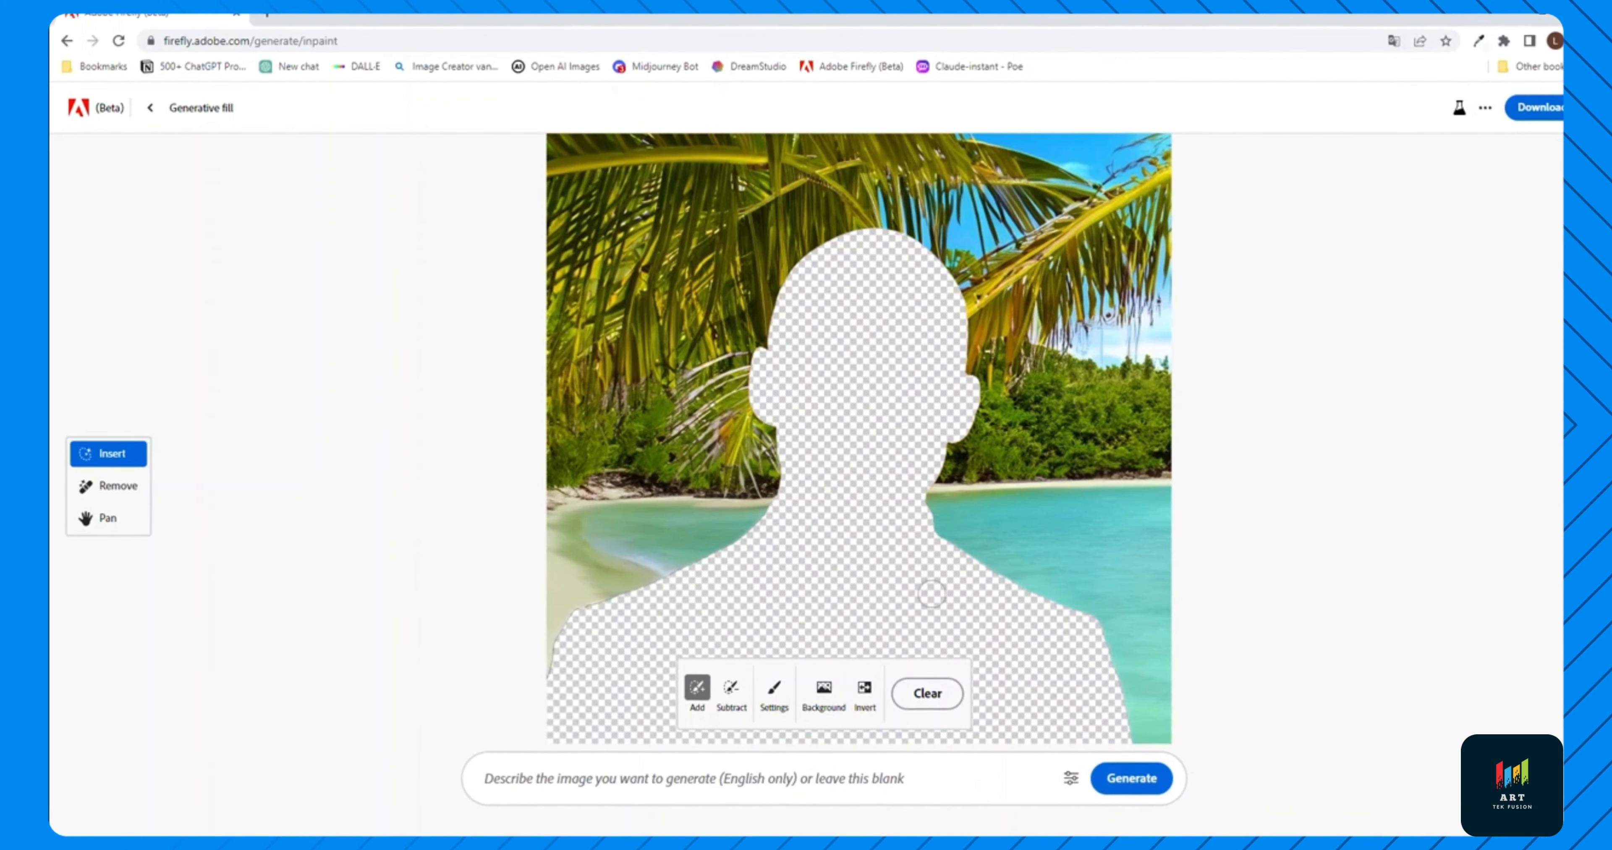
Invert the mask back to the background, set Preserve content to about the midpoint, and regenerate it with a blank prompt
left_click(868, 696)
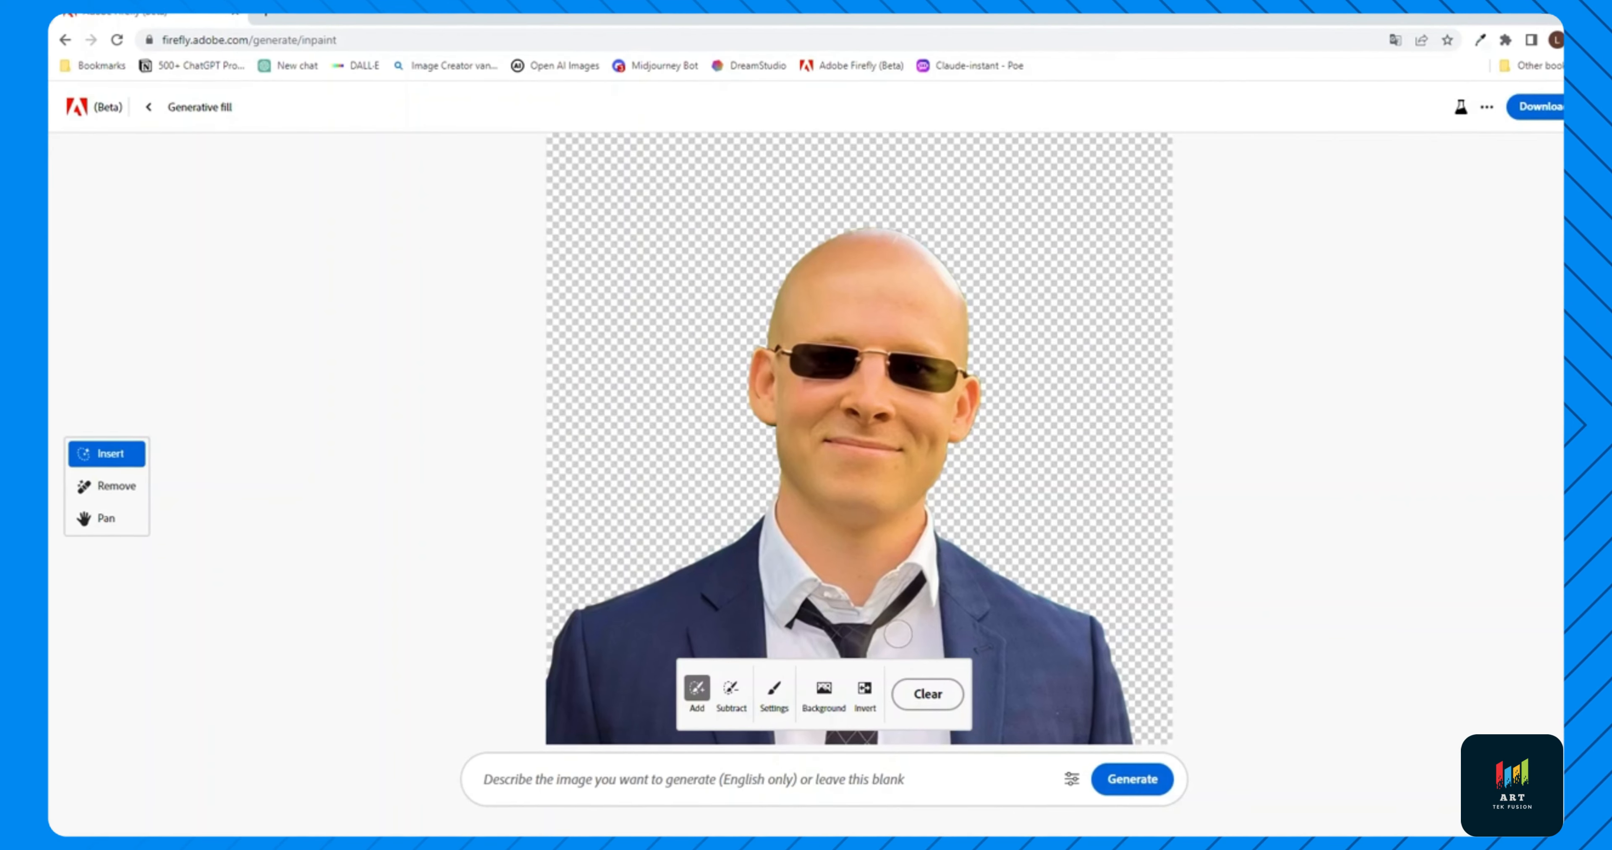
left_click(1071, 779)
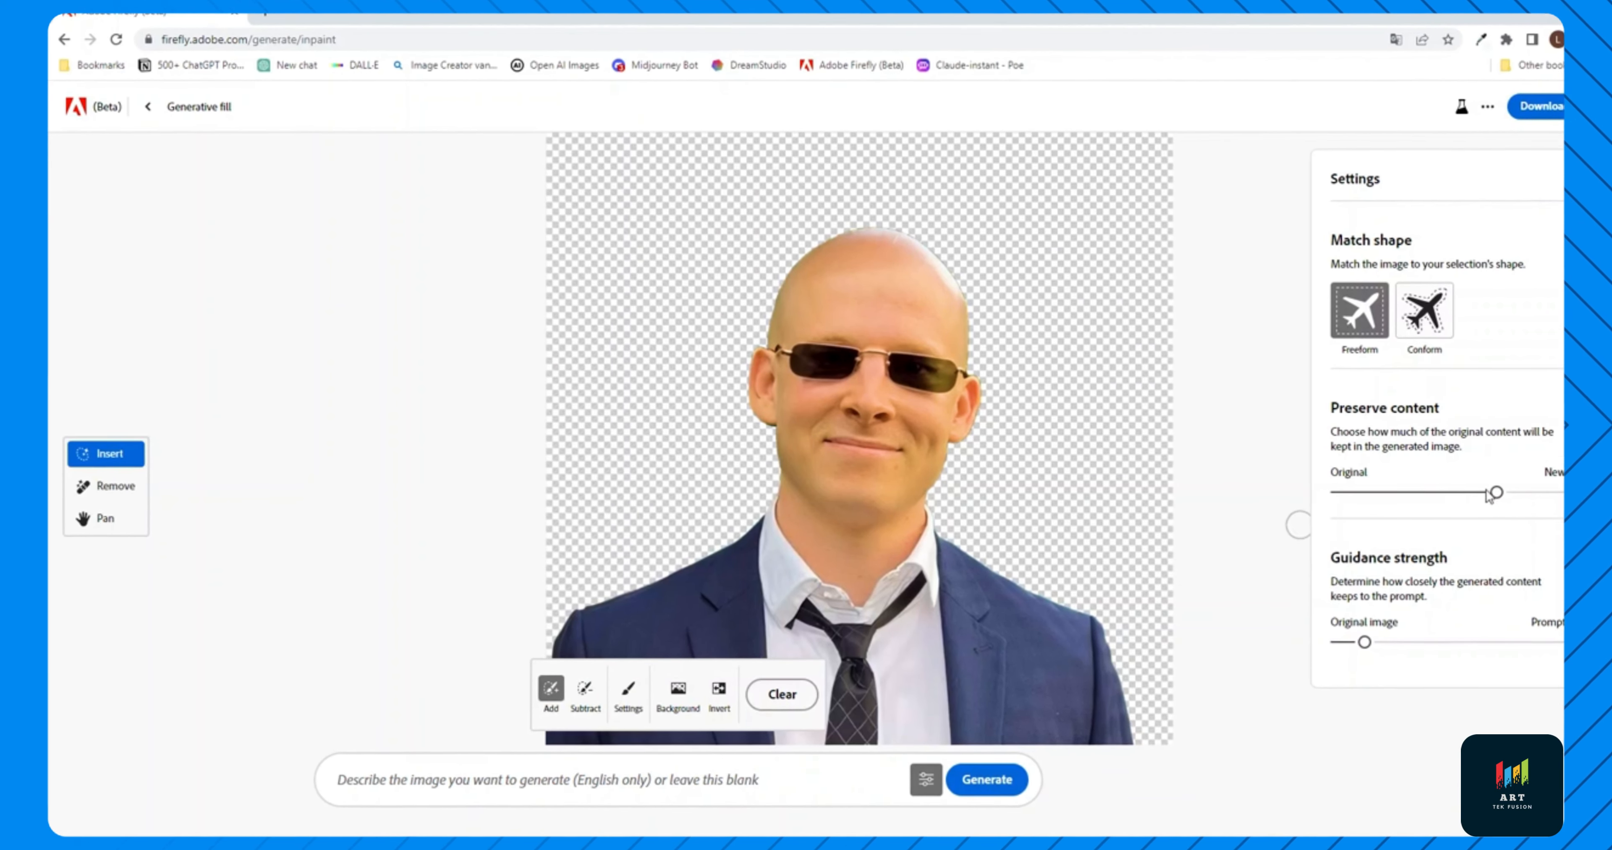
left_click(1458, 493)
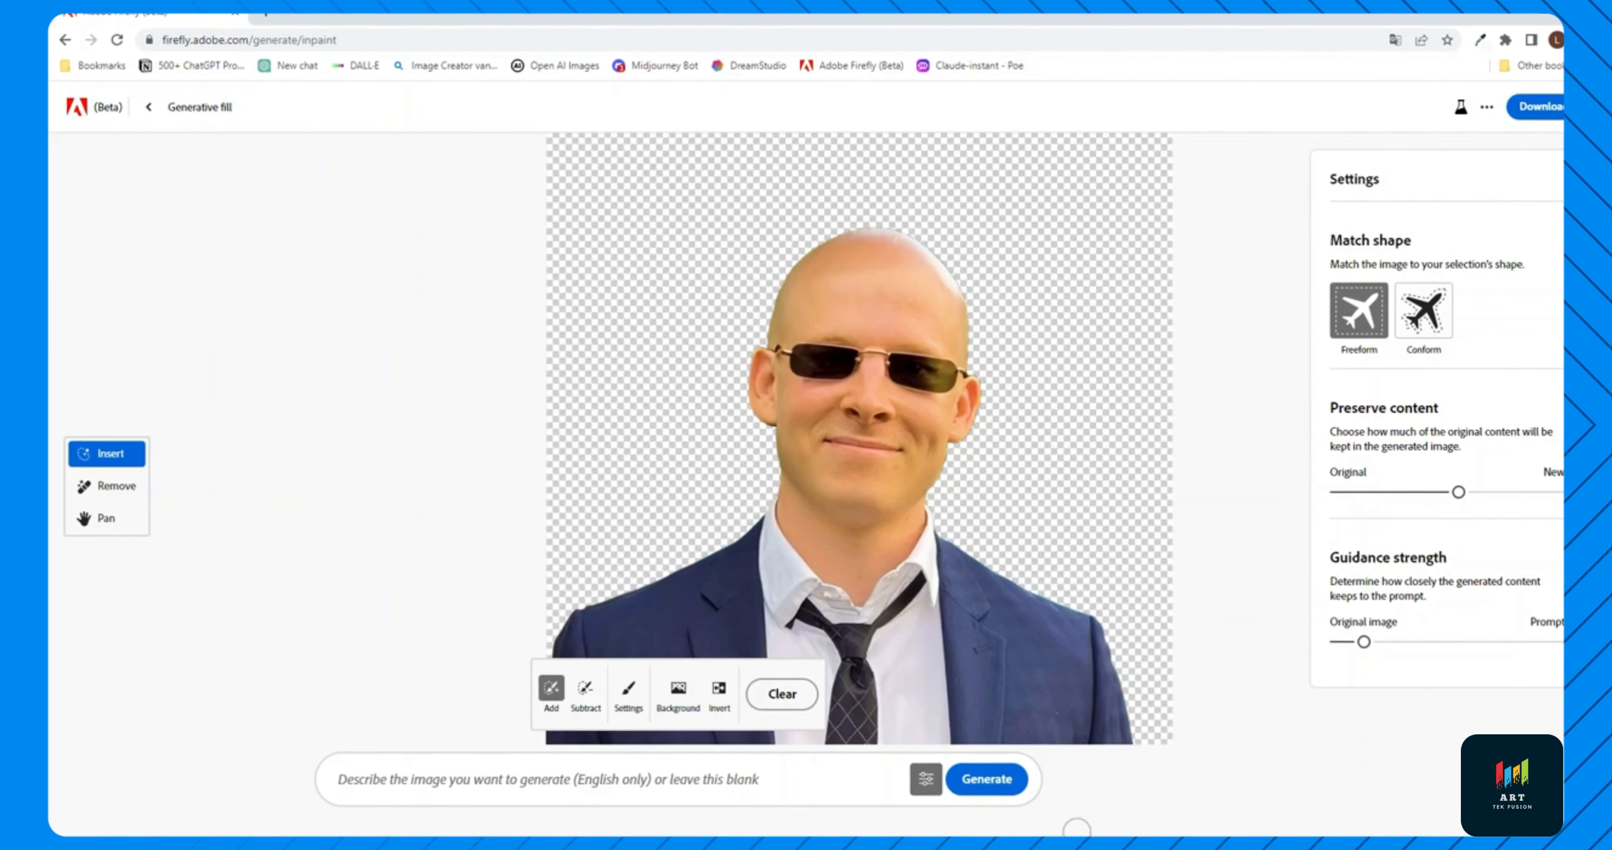
left_click(987, 780)
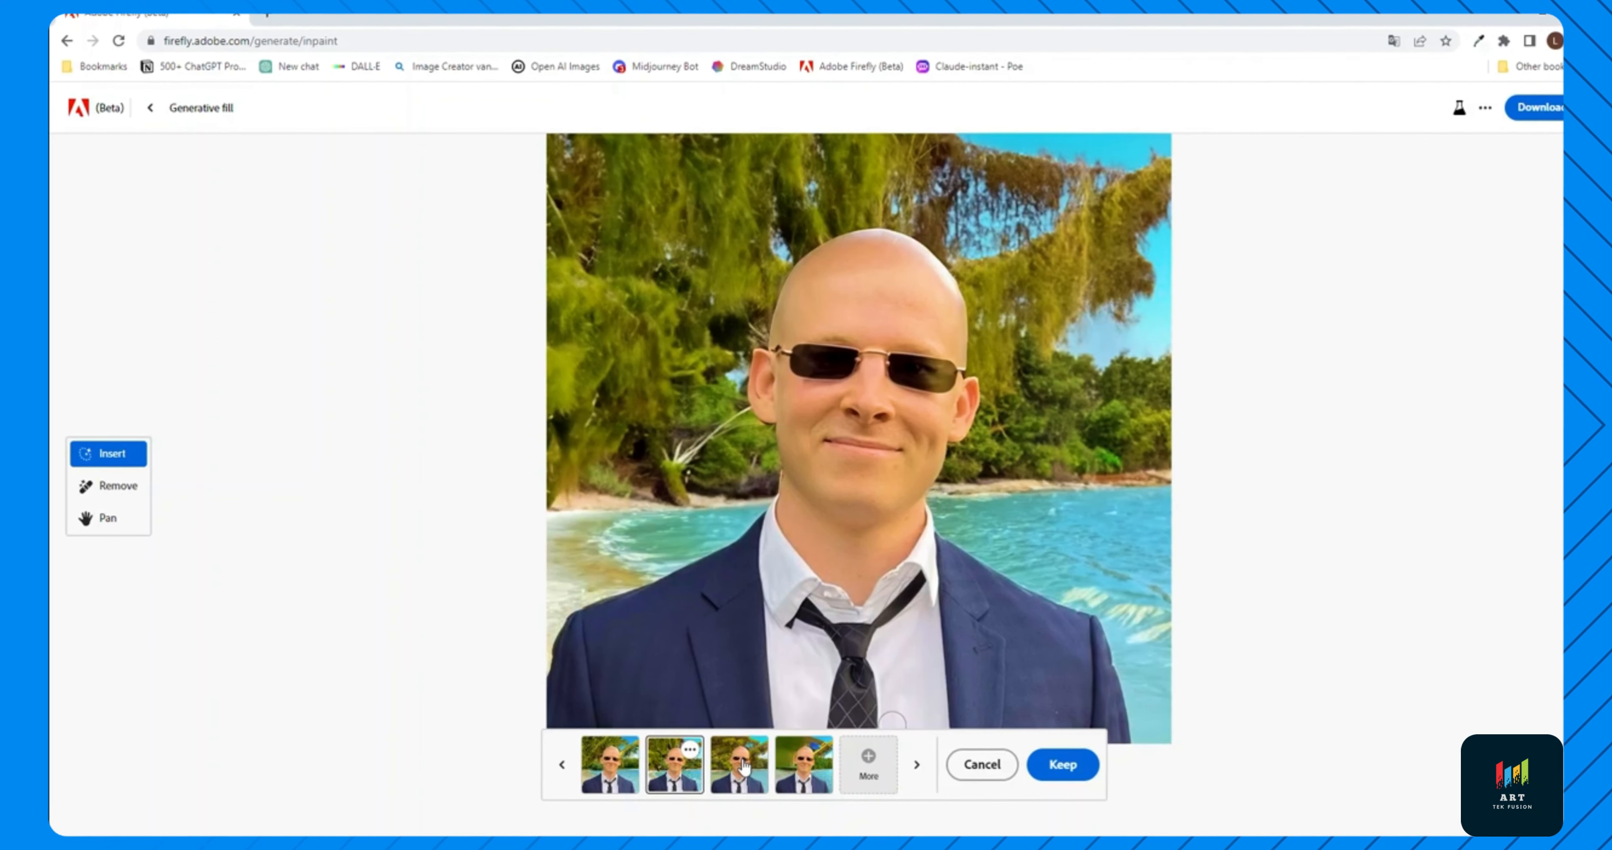
Compare the regenerated beach background variations and keep the first one
left_click(742, 766)
left_click(818, 766)
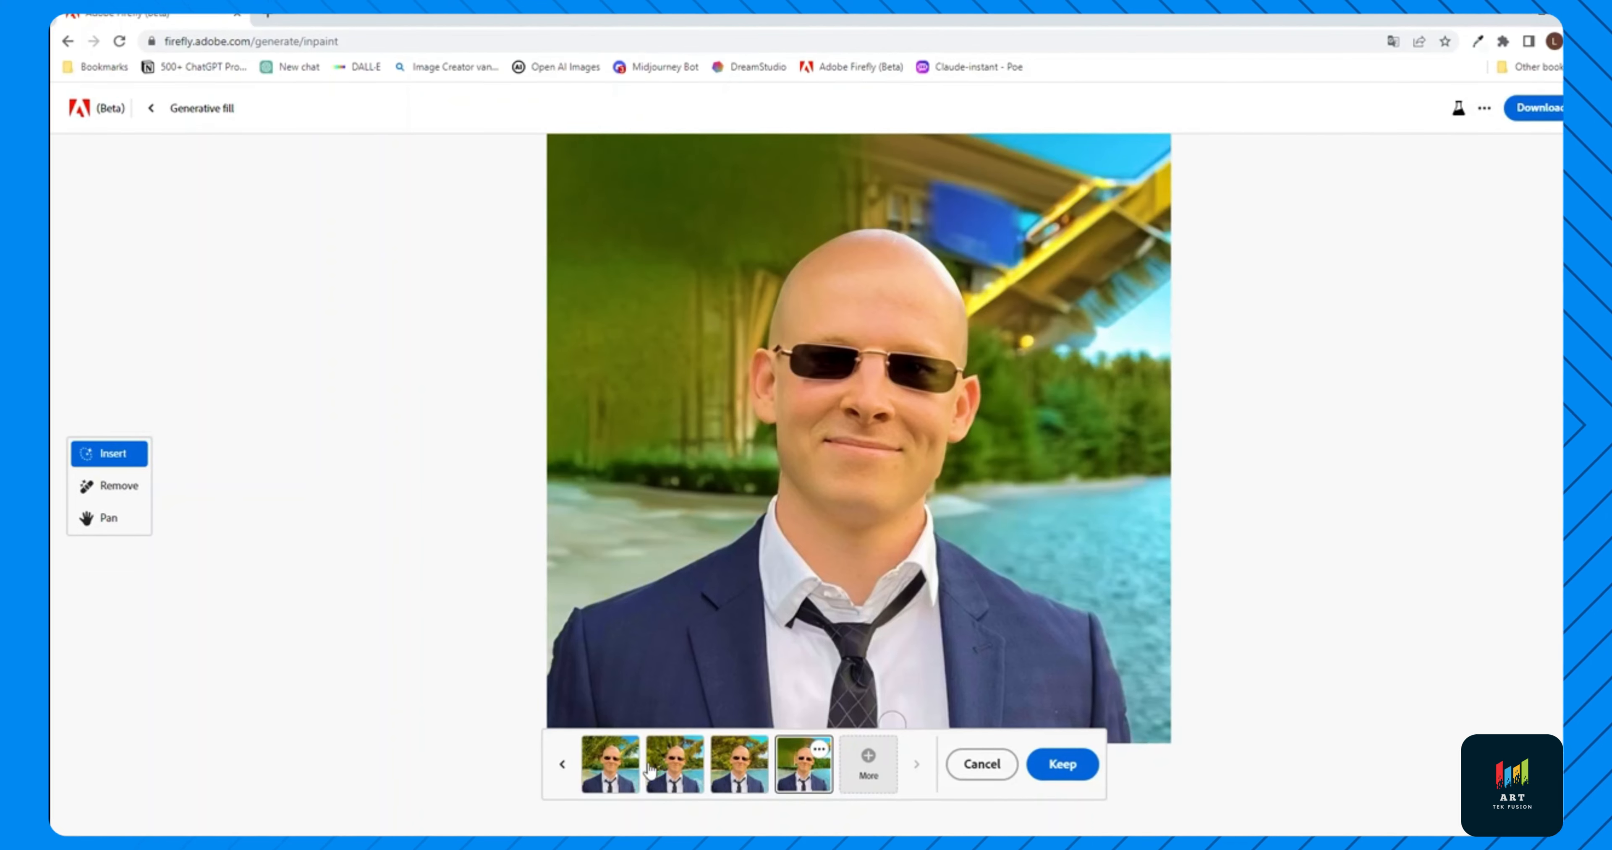
left_click(632, 773)
left_click(1062, 766)
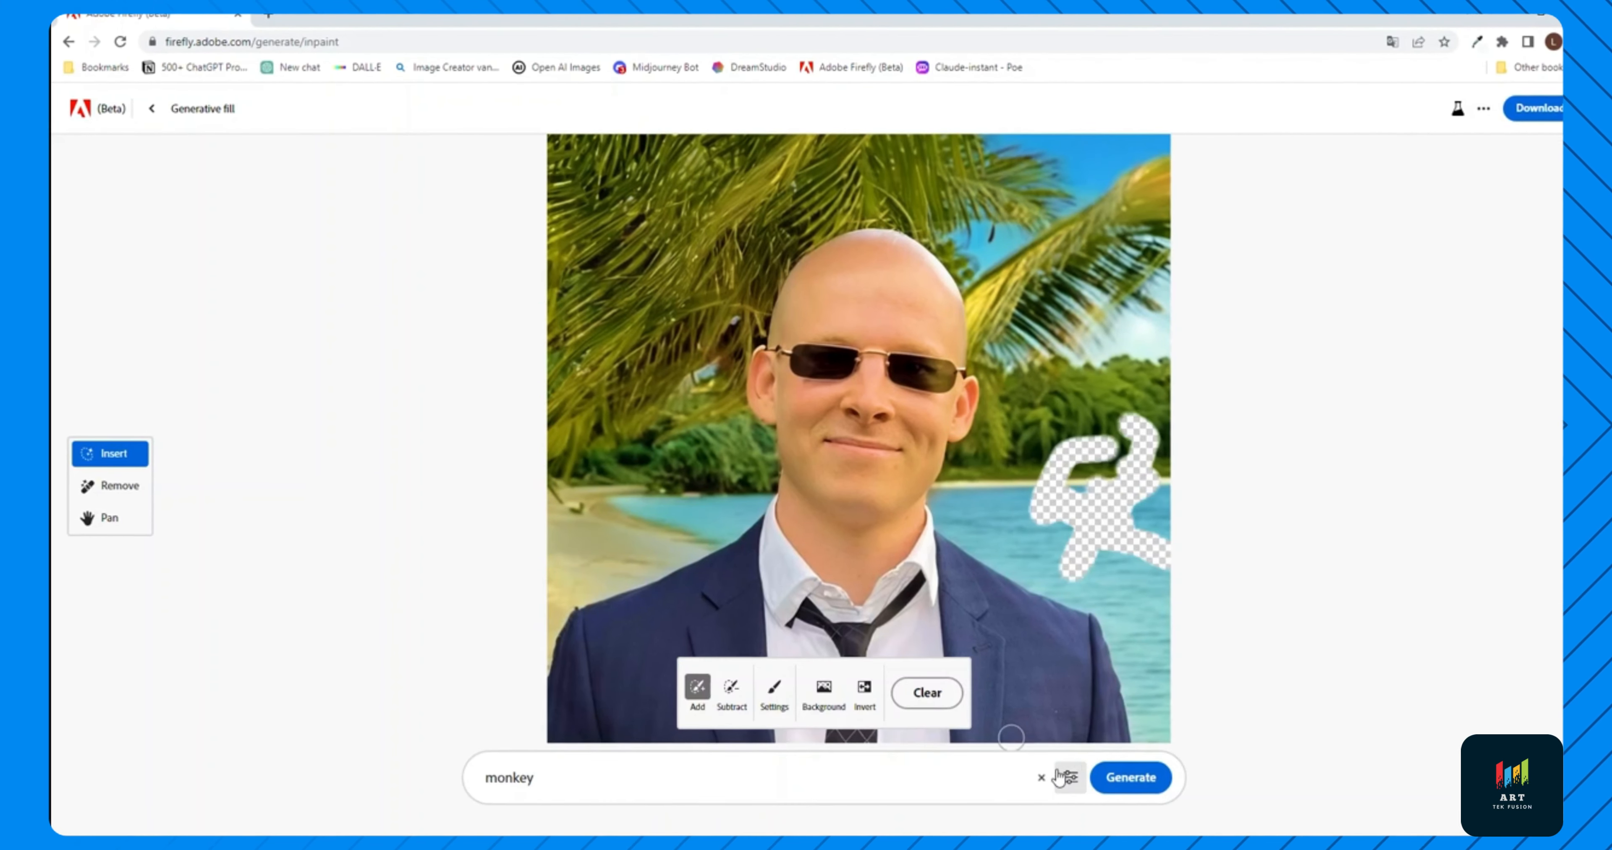
Try generating a monkey in the limb-shaped mask above the water with Preserve content at New, compare the variations and discard them
left_click(1071, 779)
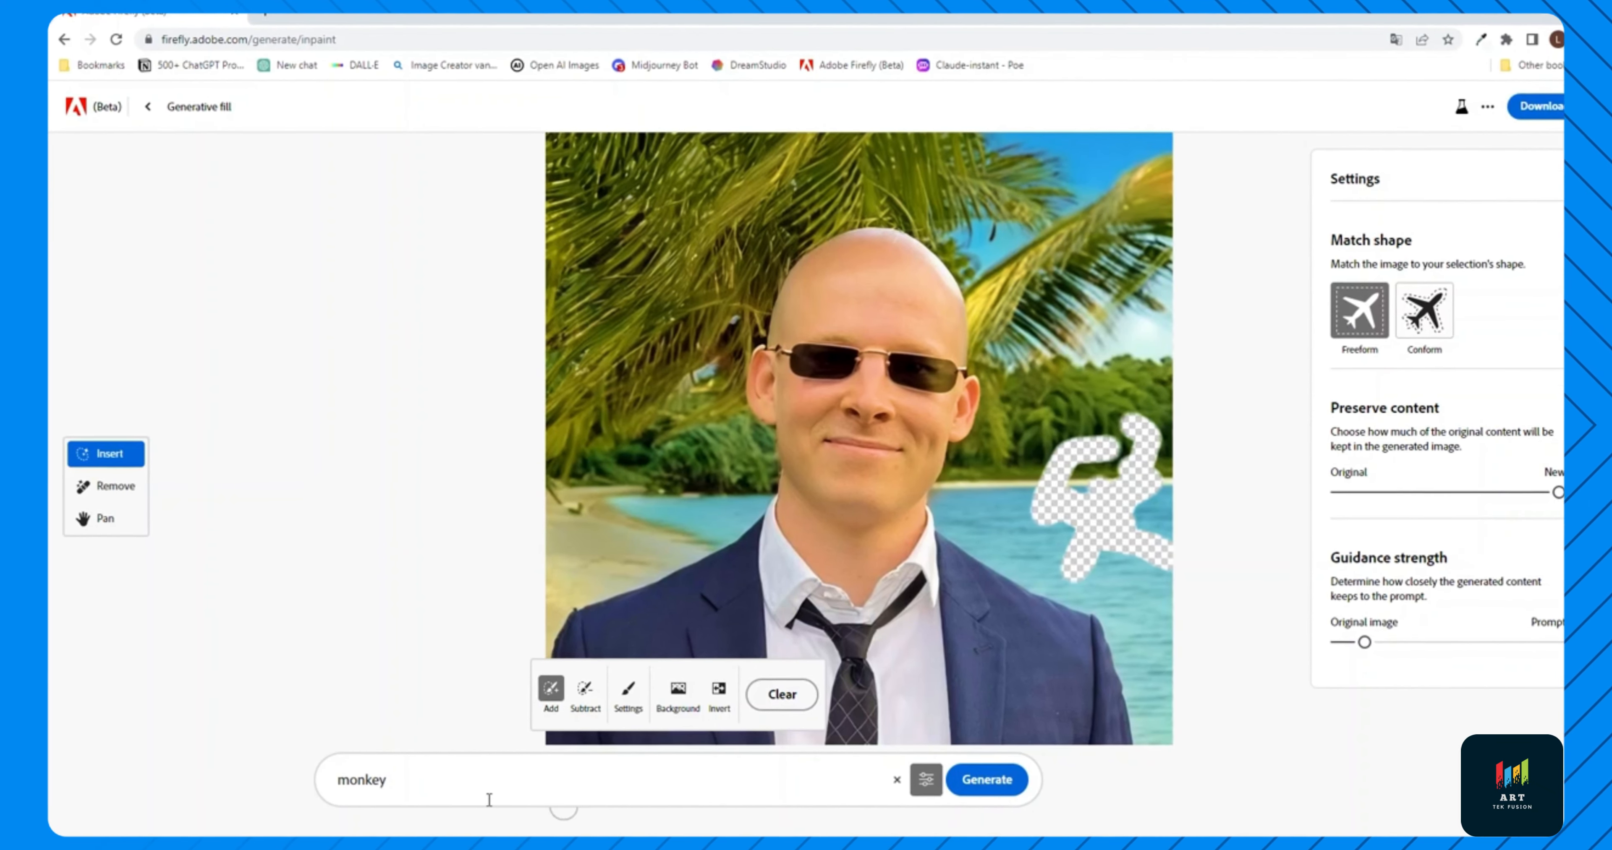
left_click(985, 779)
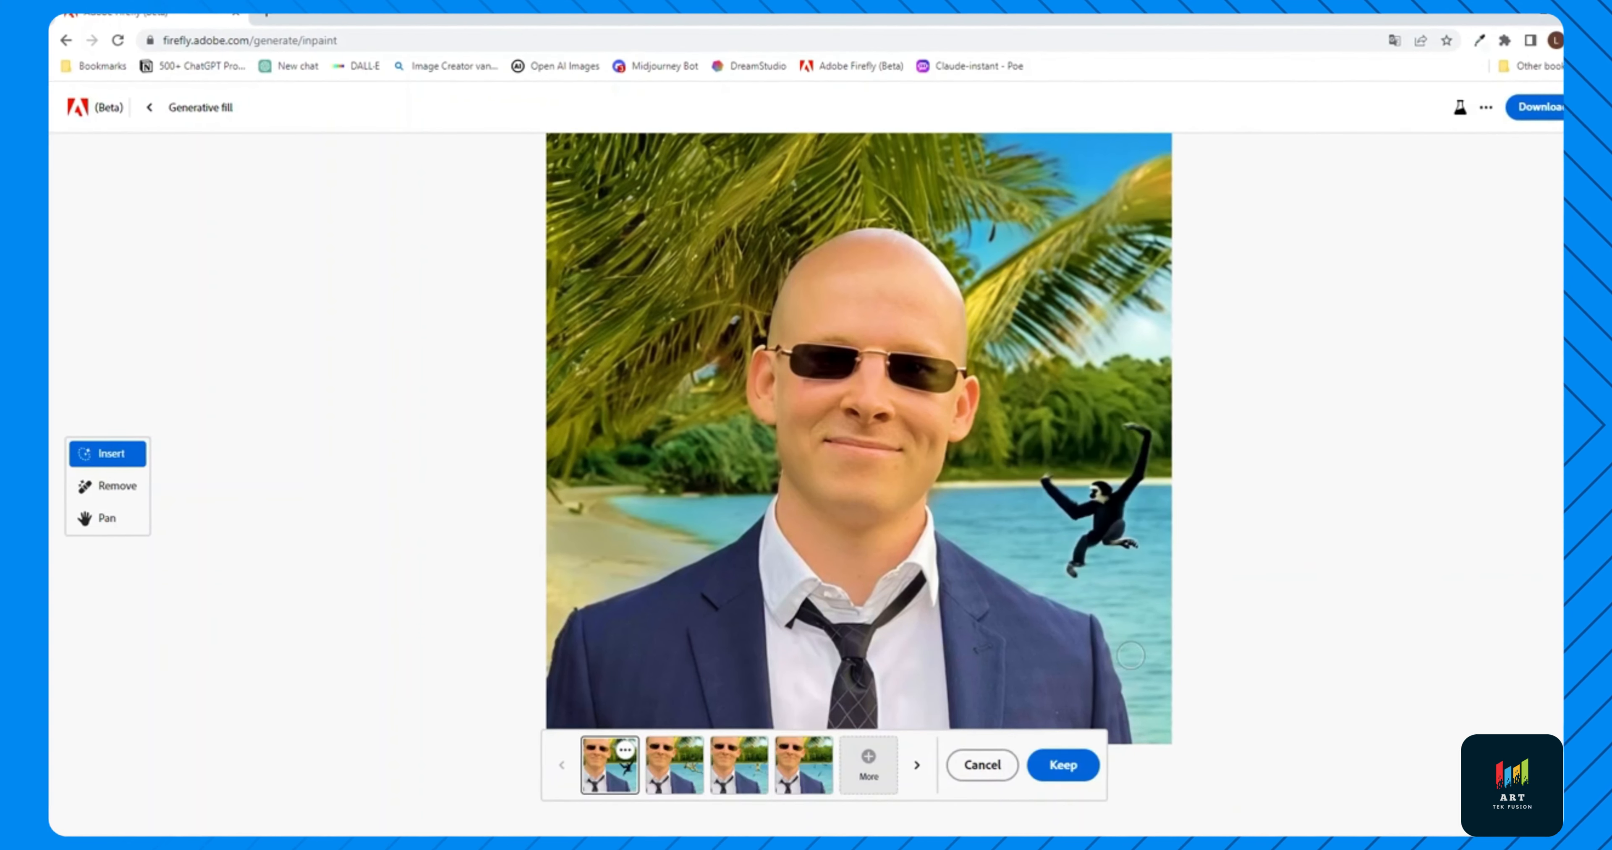
left_click(692, 768)
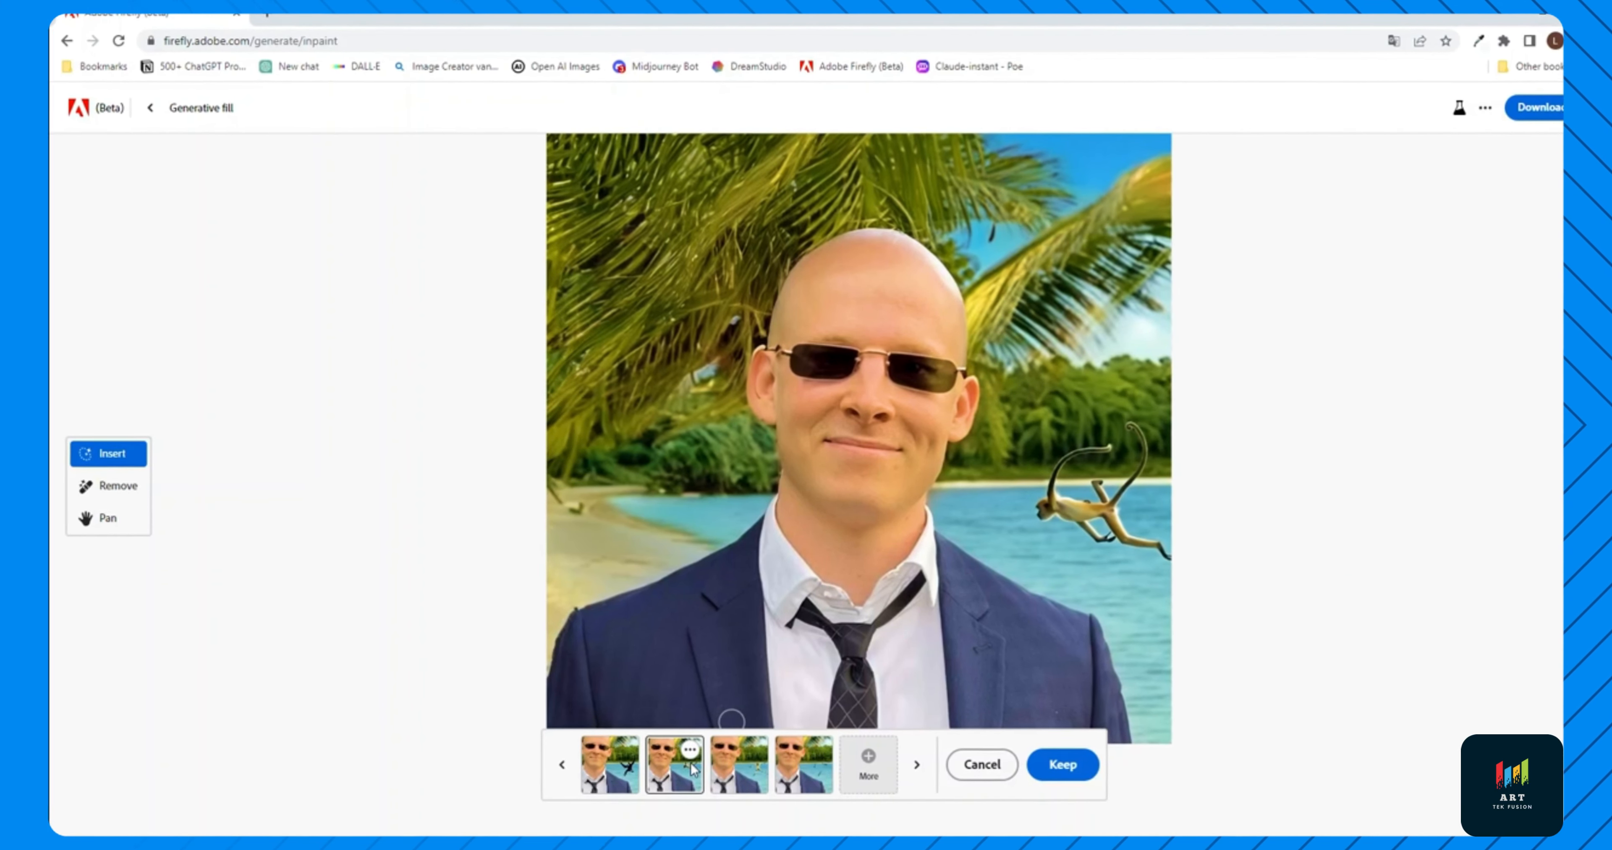
left_click(729, 777)
left_click(805, 767)
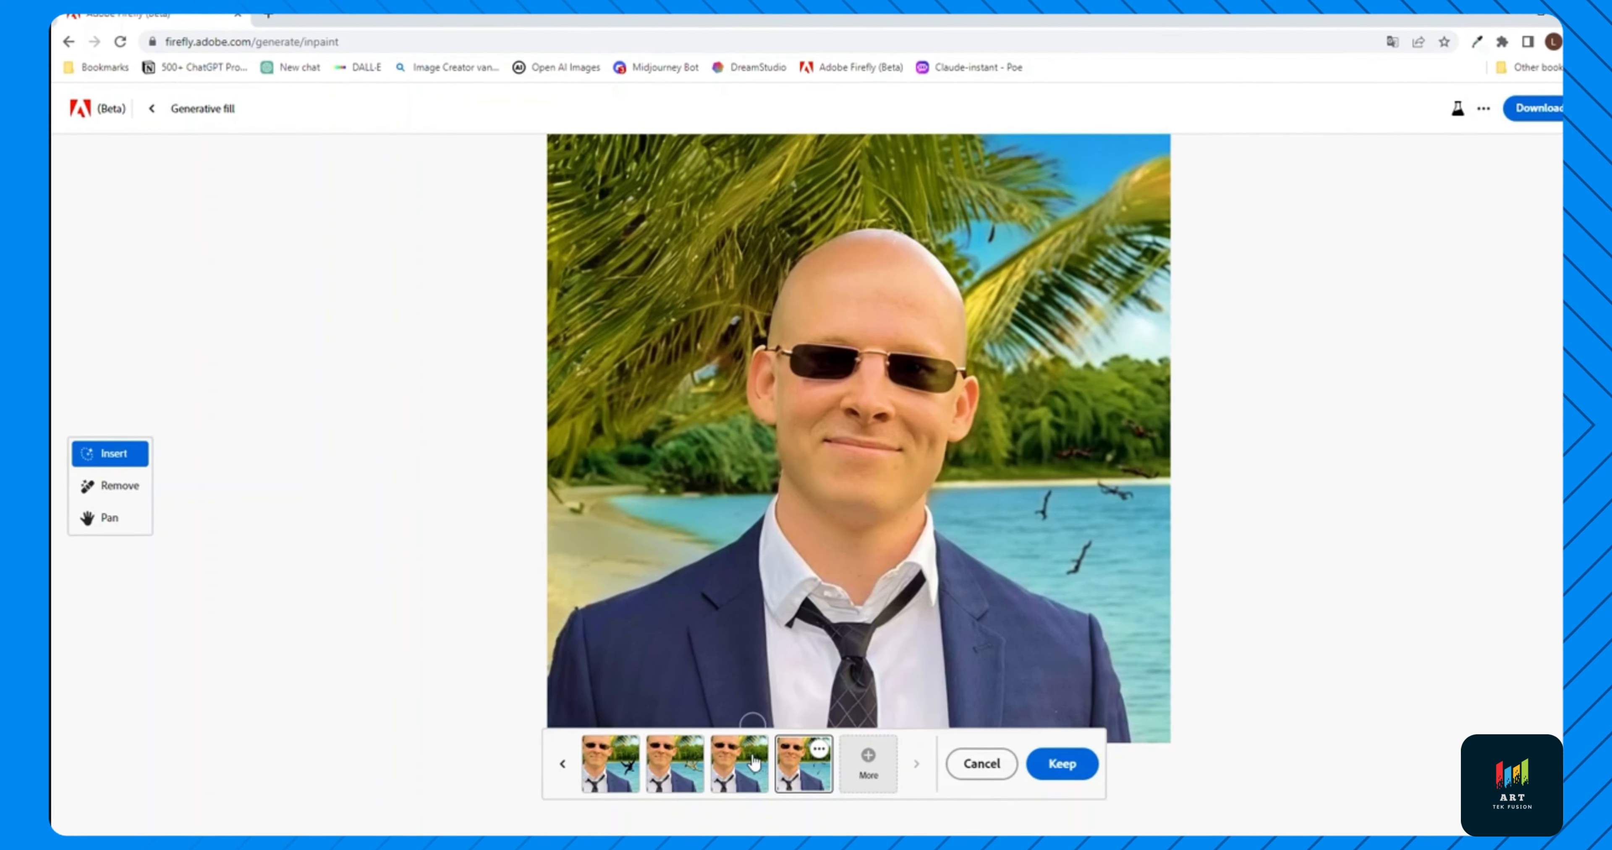
left_click(739, 766)
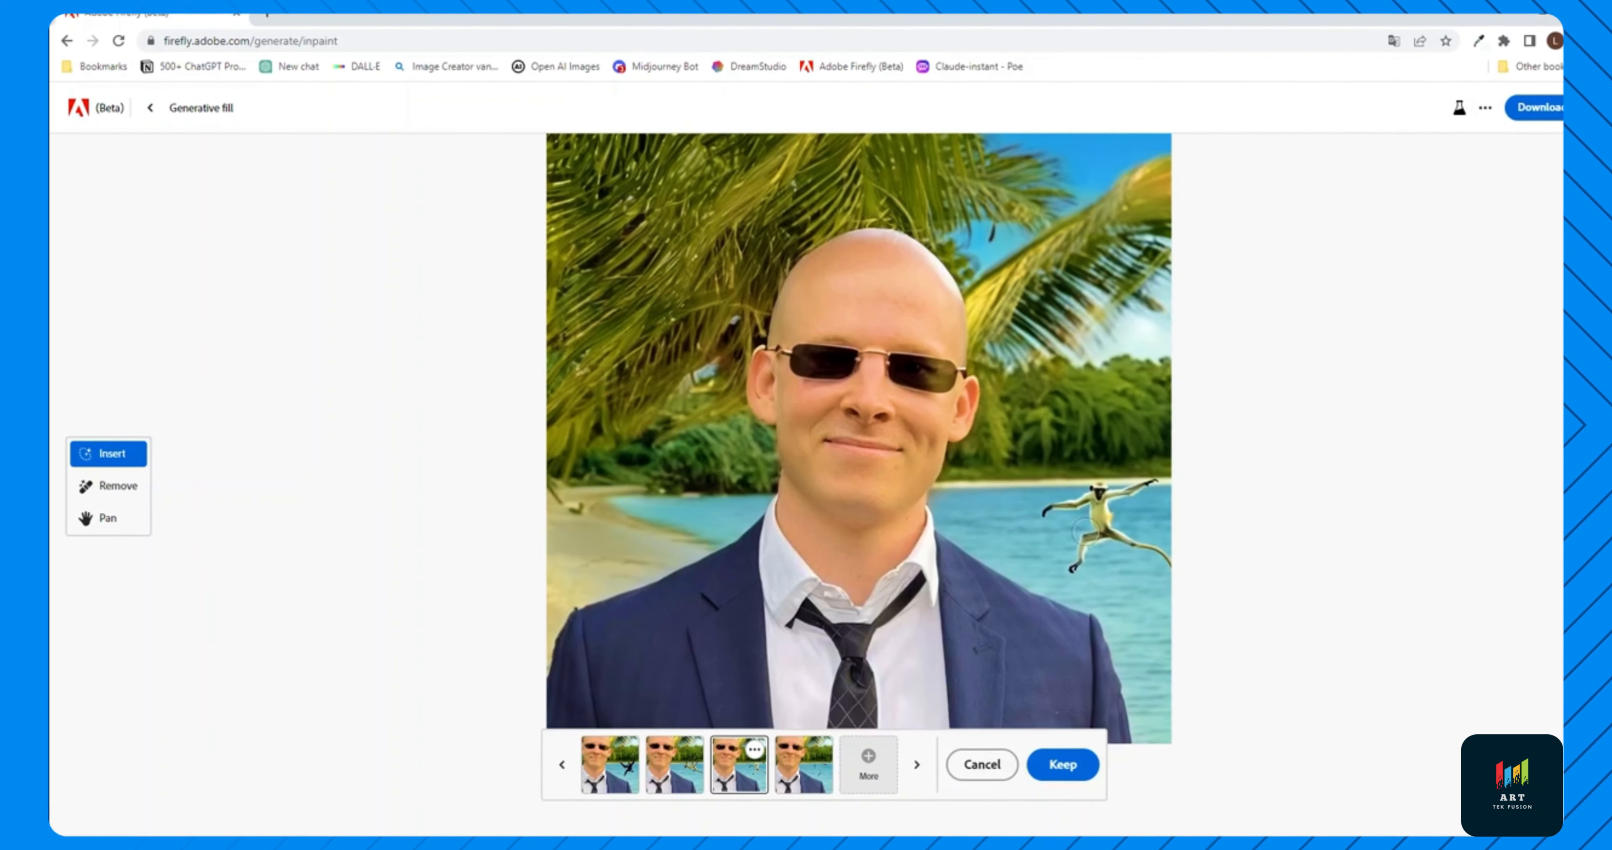
left_click(971, 767)
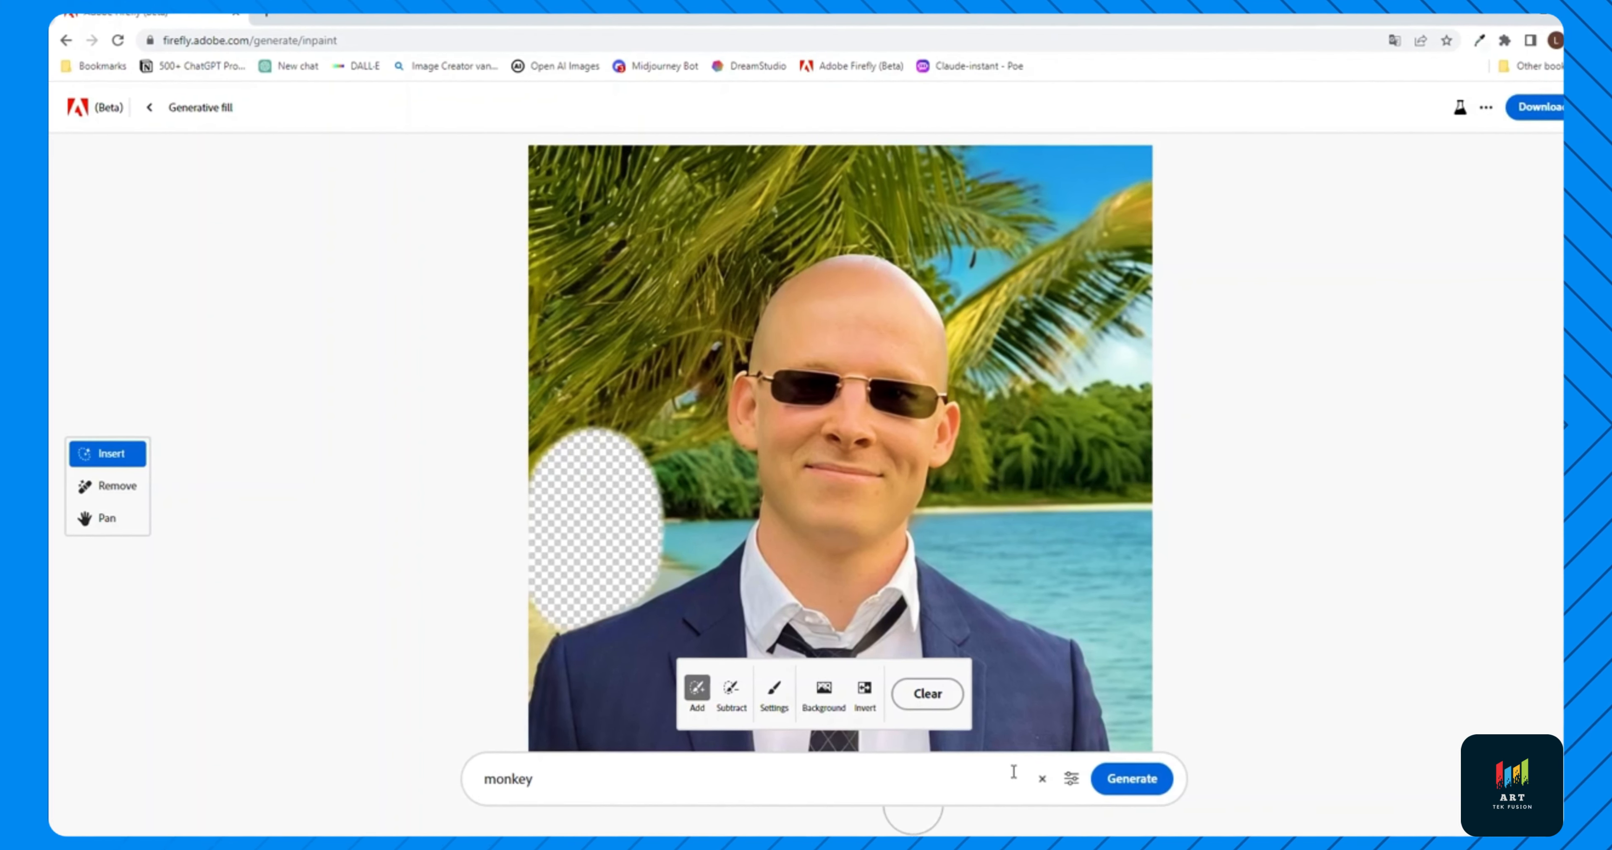
Set Guidance strength fully to Prompt, try generating a monkey in the oval mask above the man's shoulder, compare the variations and discard them
left_click(1072, 780)
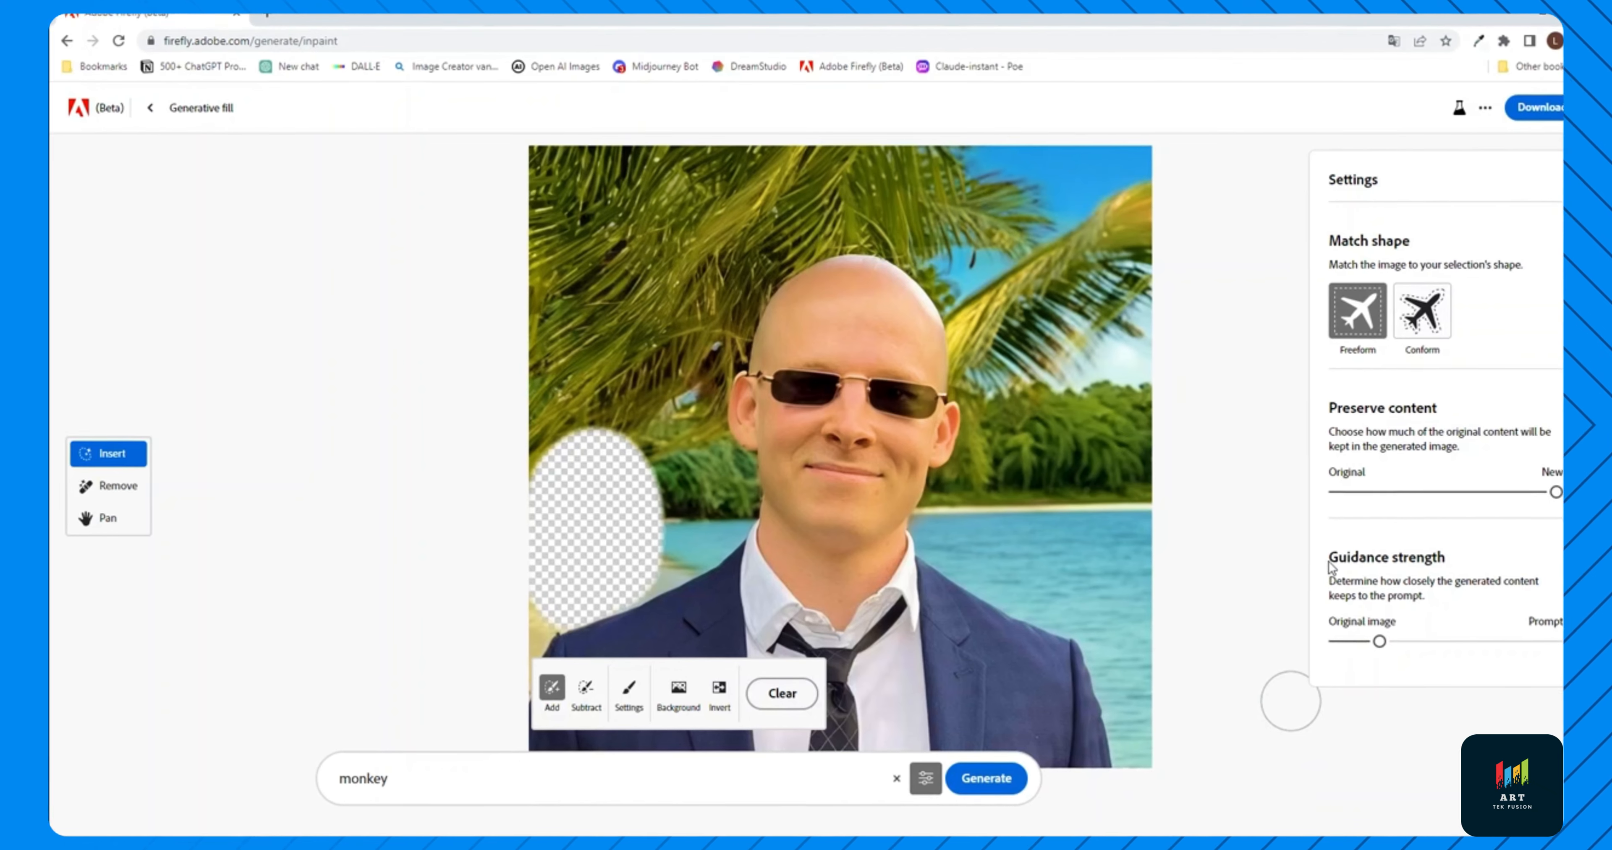
left_click_drag(1330, 557, 1435, 557)
left_click(1441, 562)
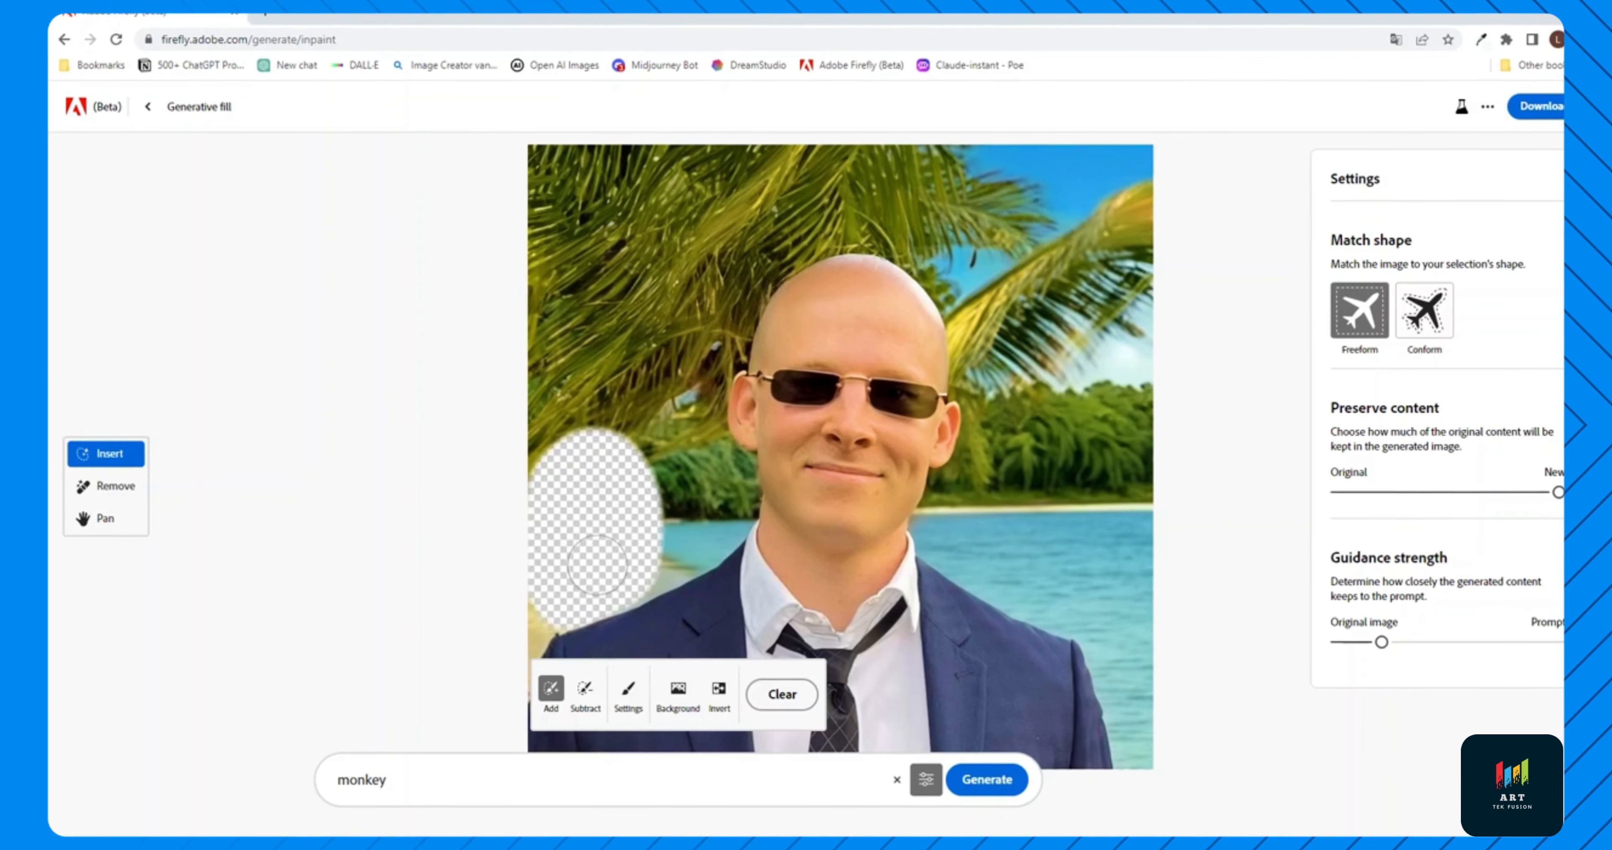
left_click_drag(1380, 641, 1555, 638)
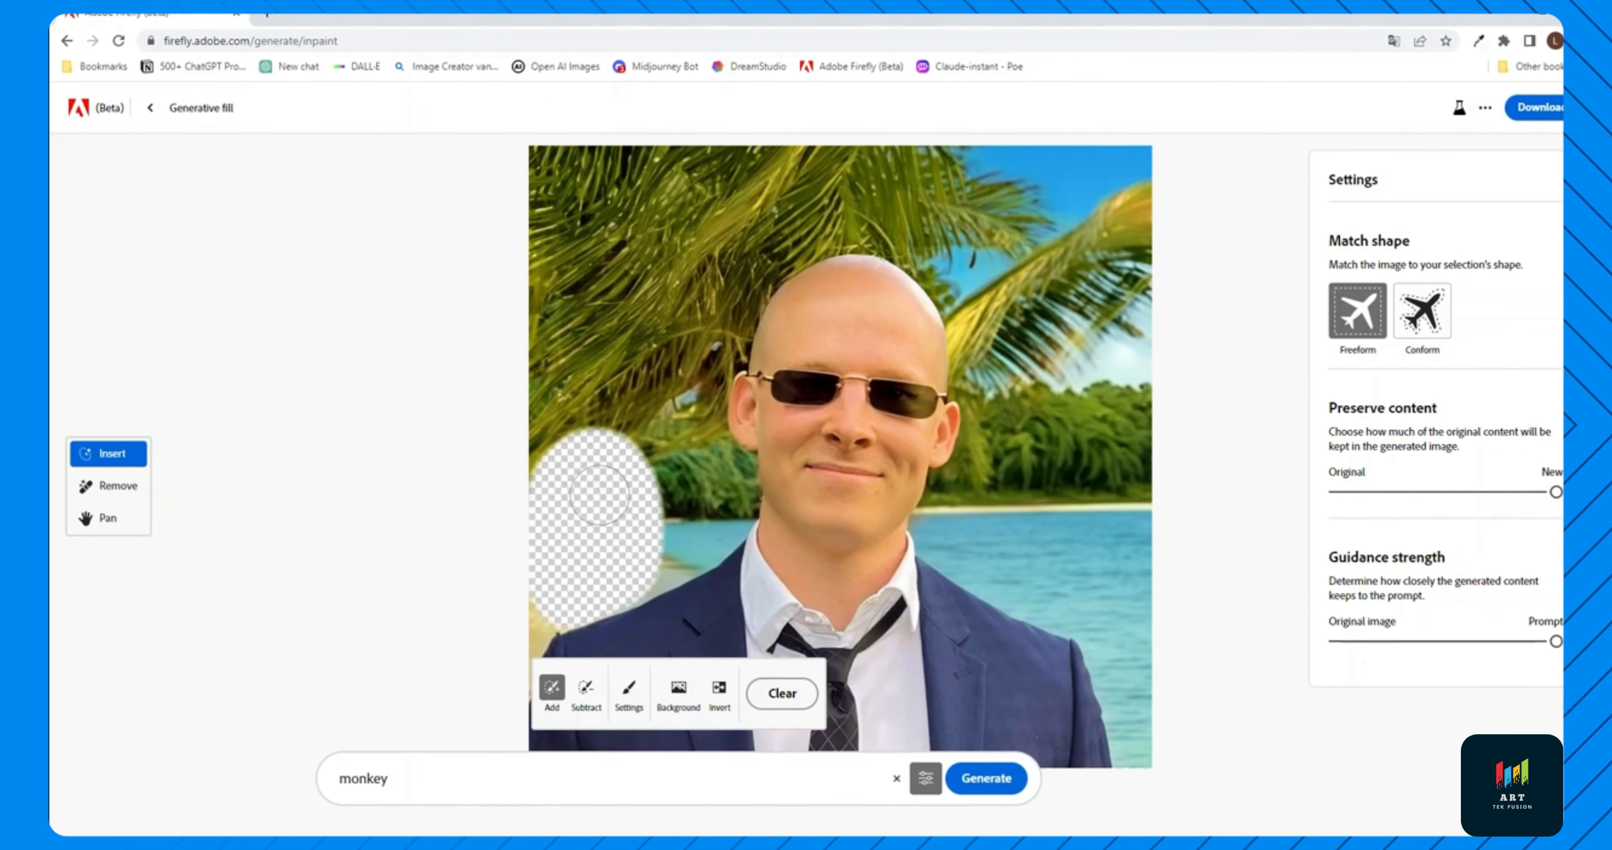
left_click(987, 780)
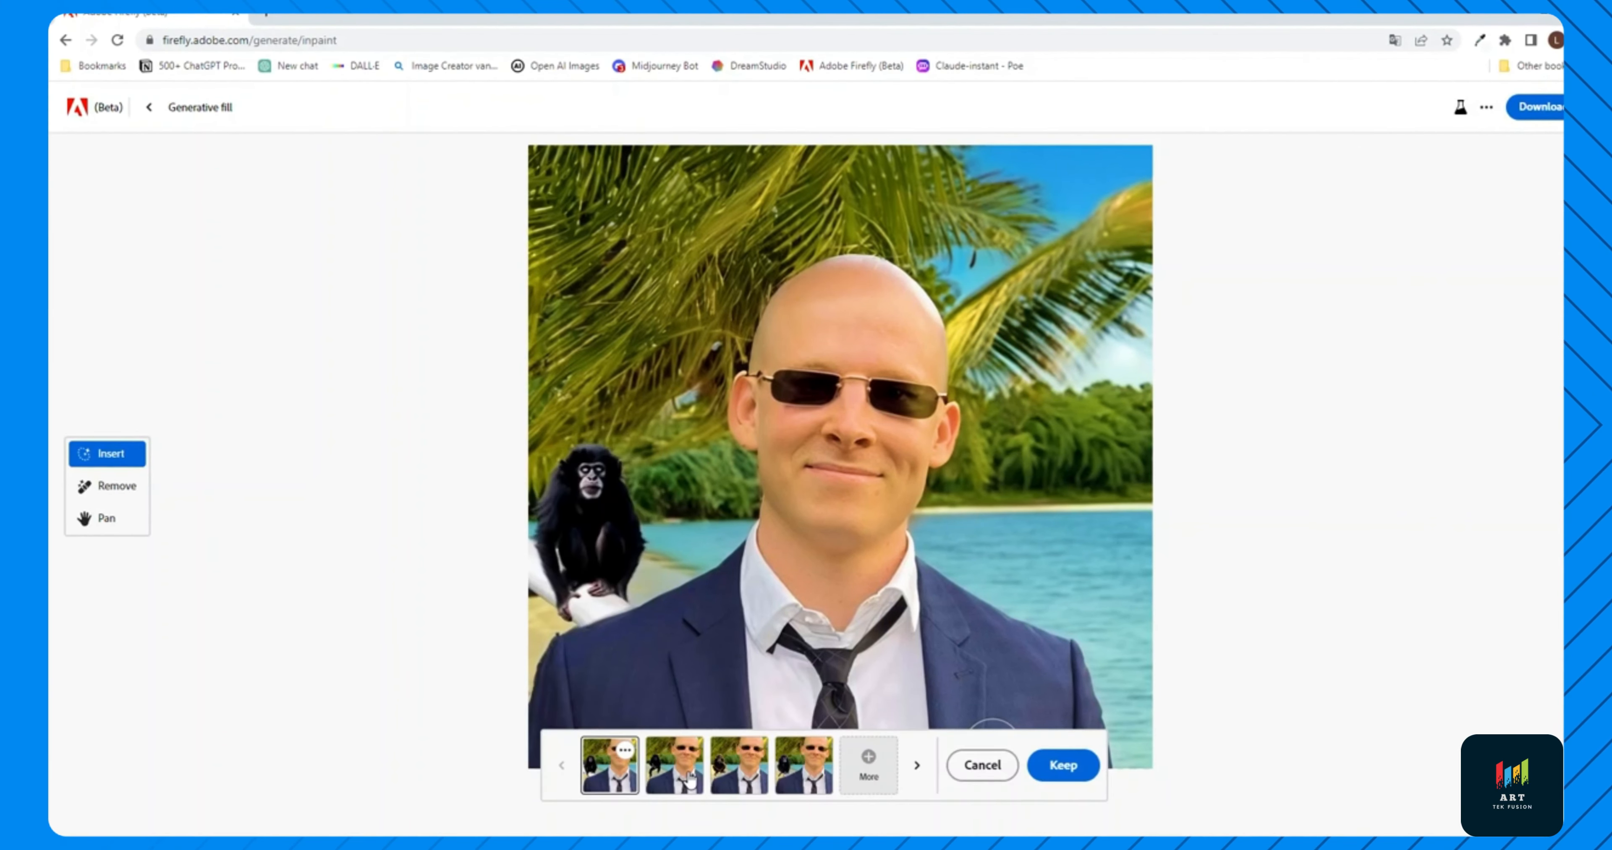
left_click(690, 781)
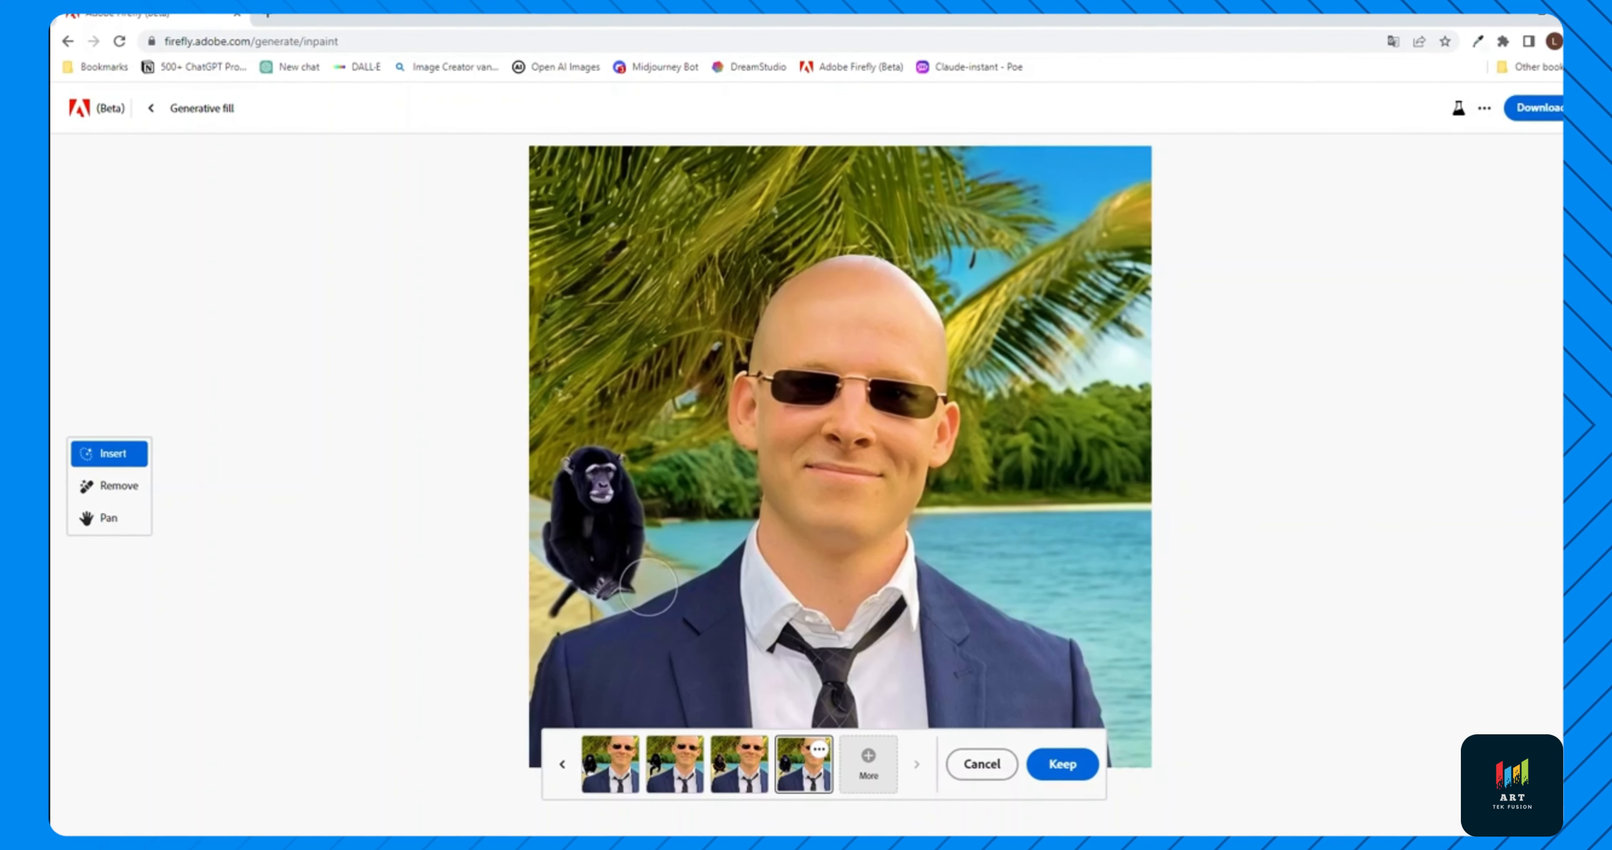
left_click(979, 766)
Set Guidance strength close to Original image, regenerate the monkey in the oval mask, and keep the second variation
left_click(1069, 780)
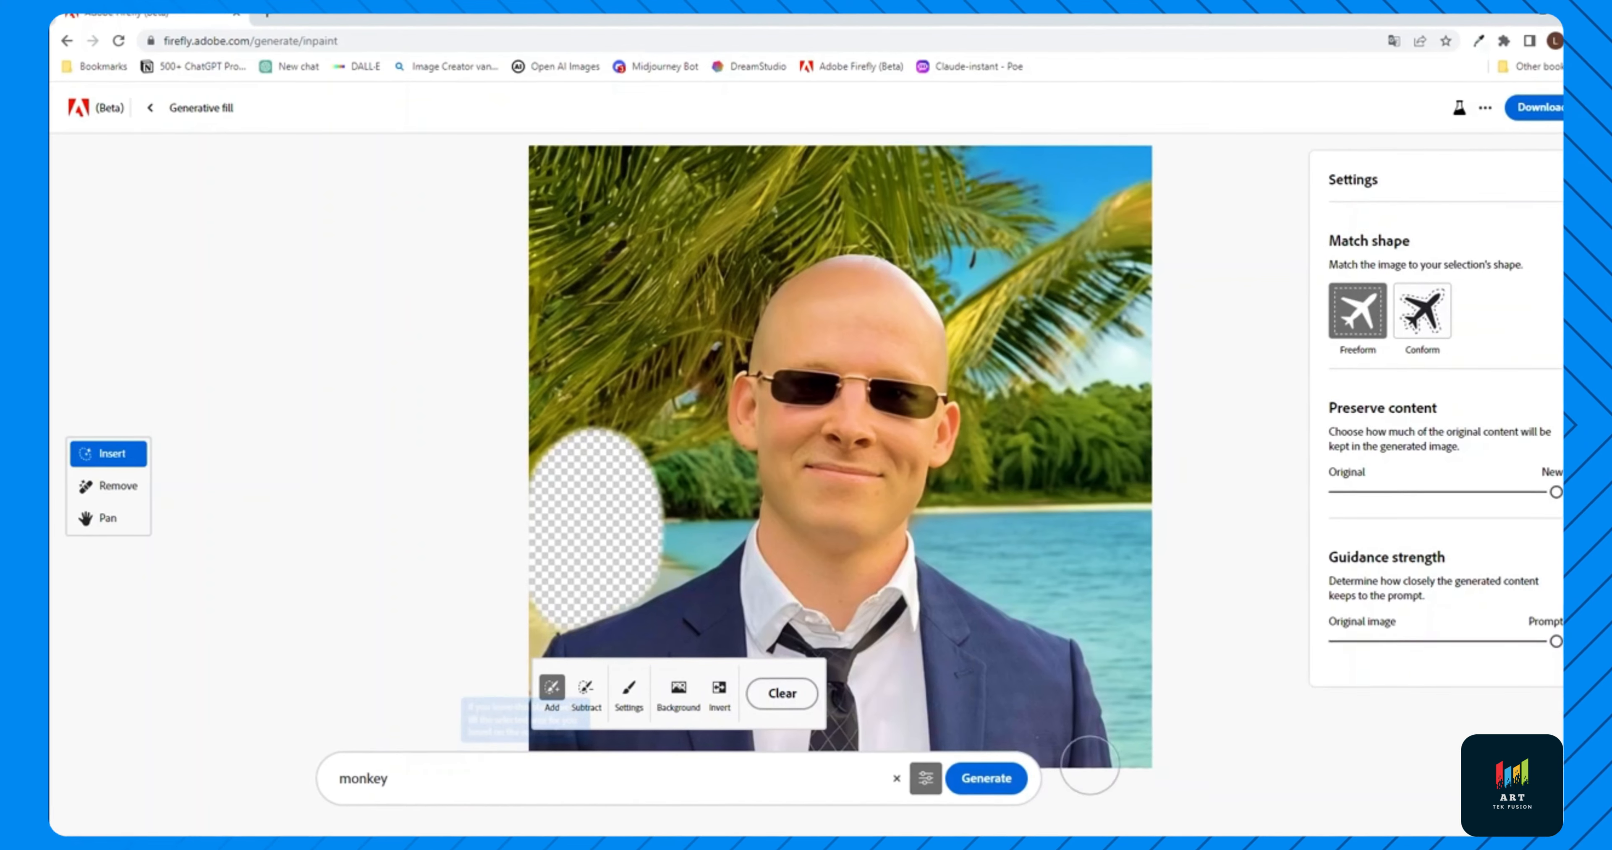
left_click(1367, 641)
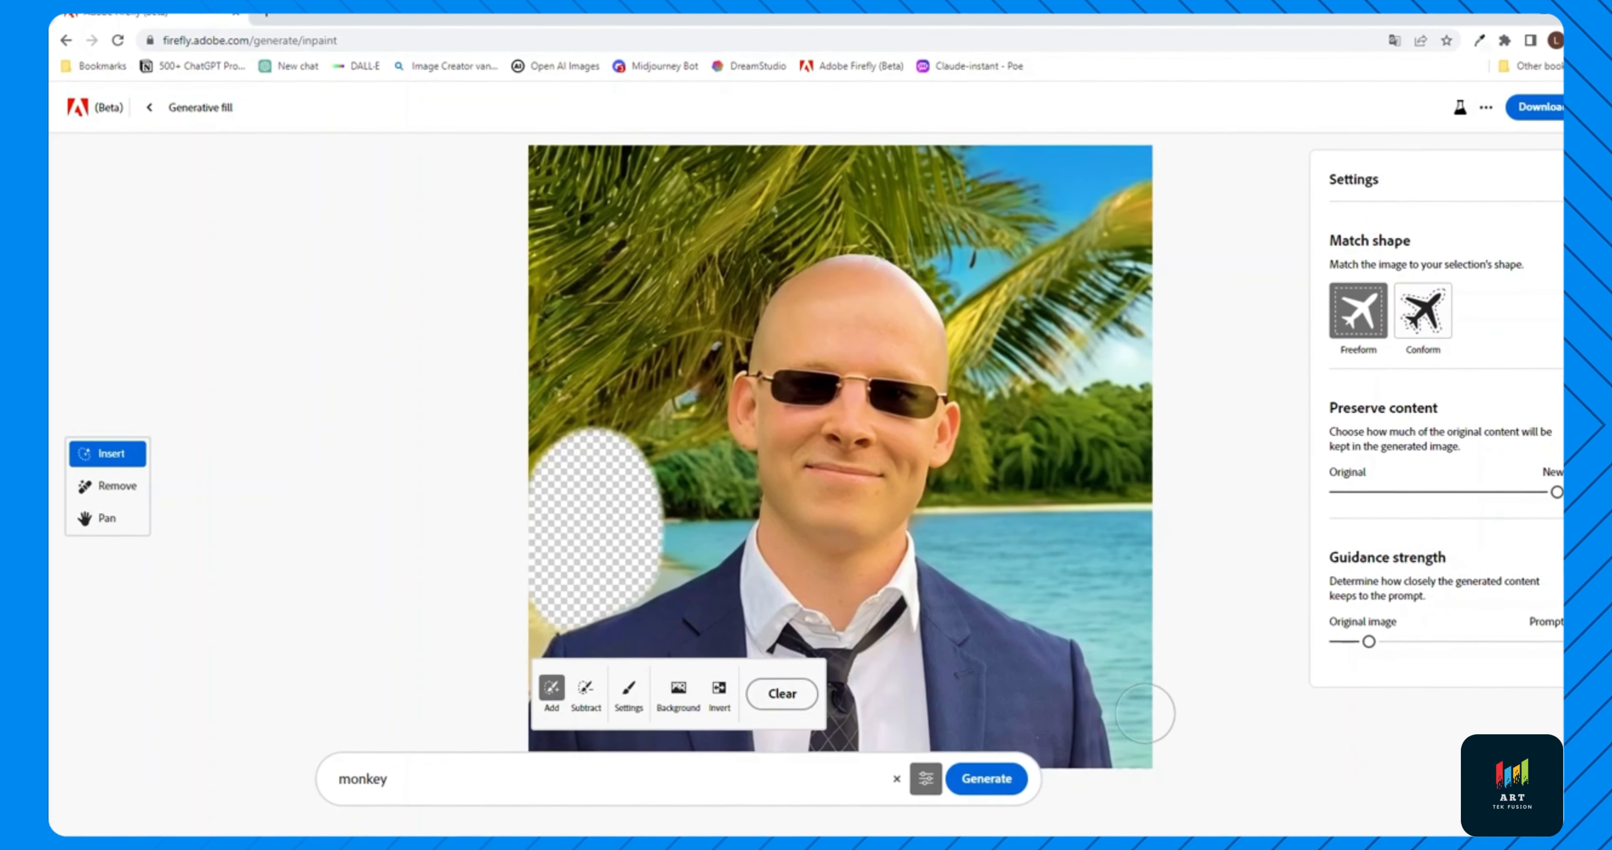
left_click(991, 775)
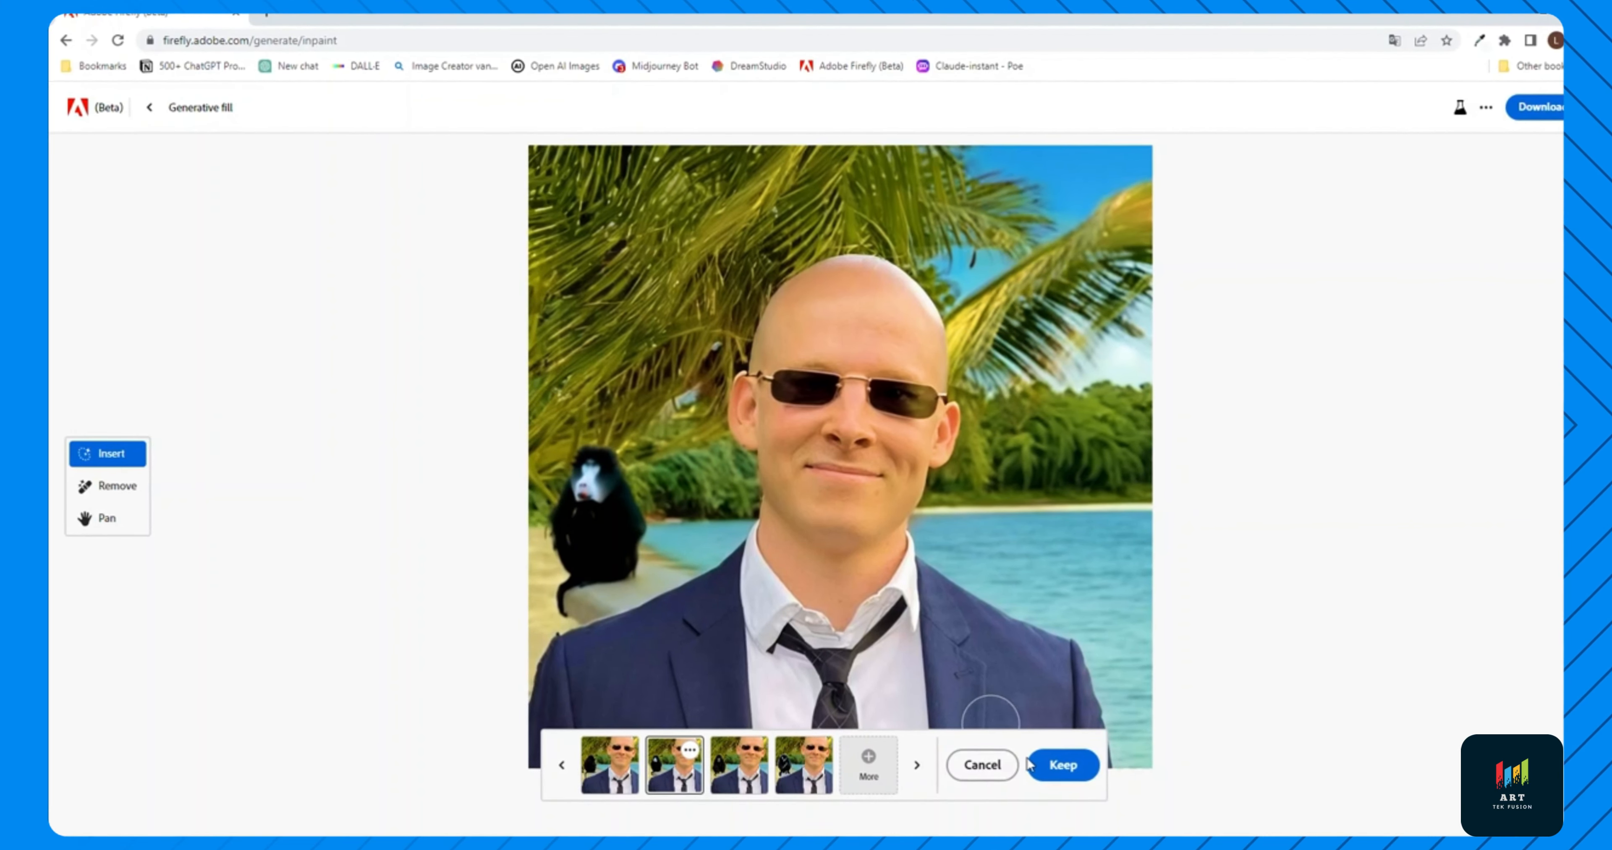
scroll(983, 641, "up", 2)
scroll(966, 623, "down", 4)
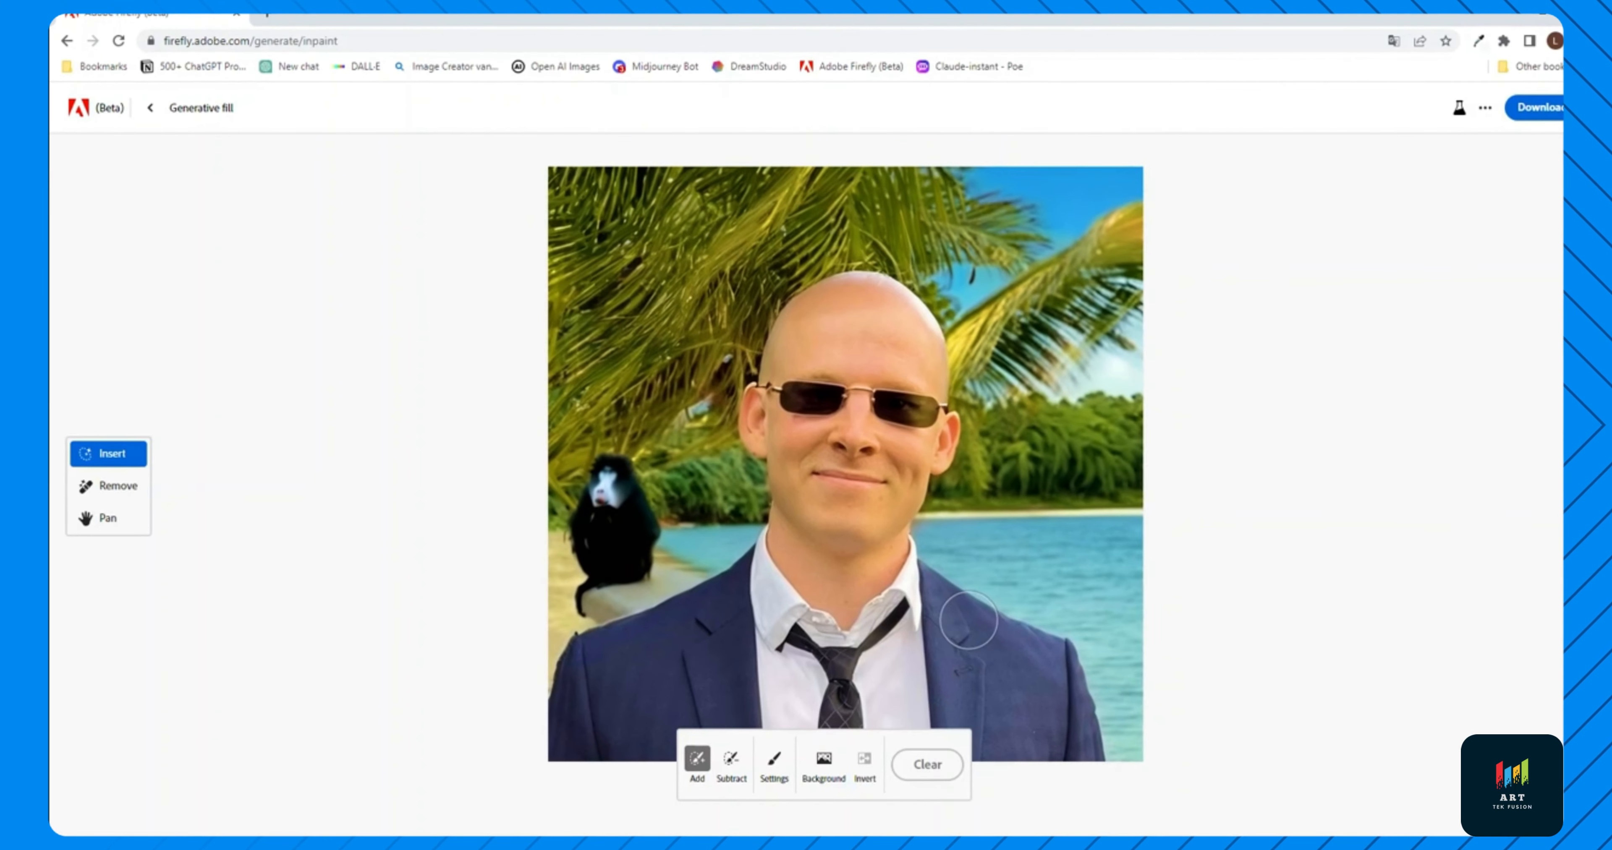
left_click_drag(910, 486, 893, 421)
scroll(893, 421, "up", 3)
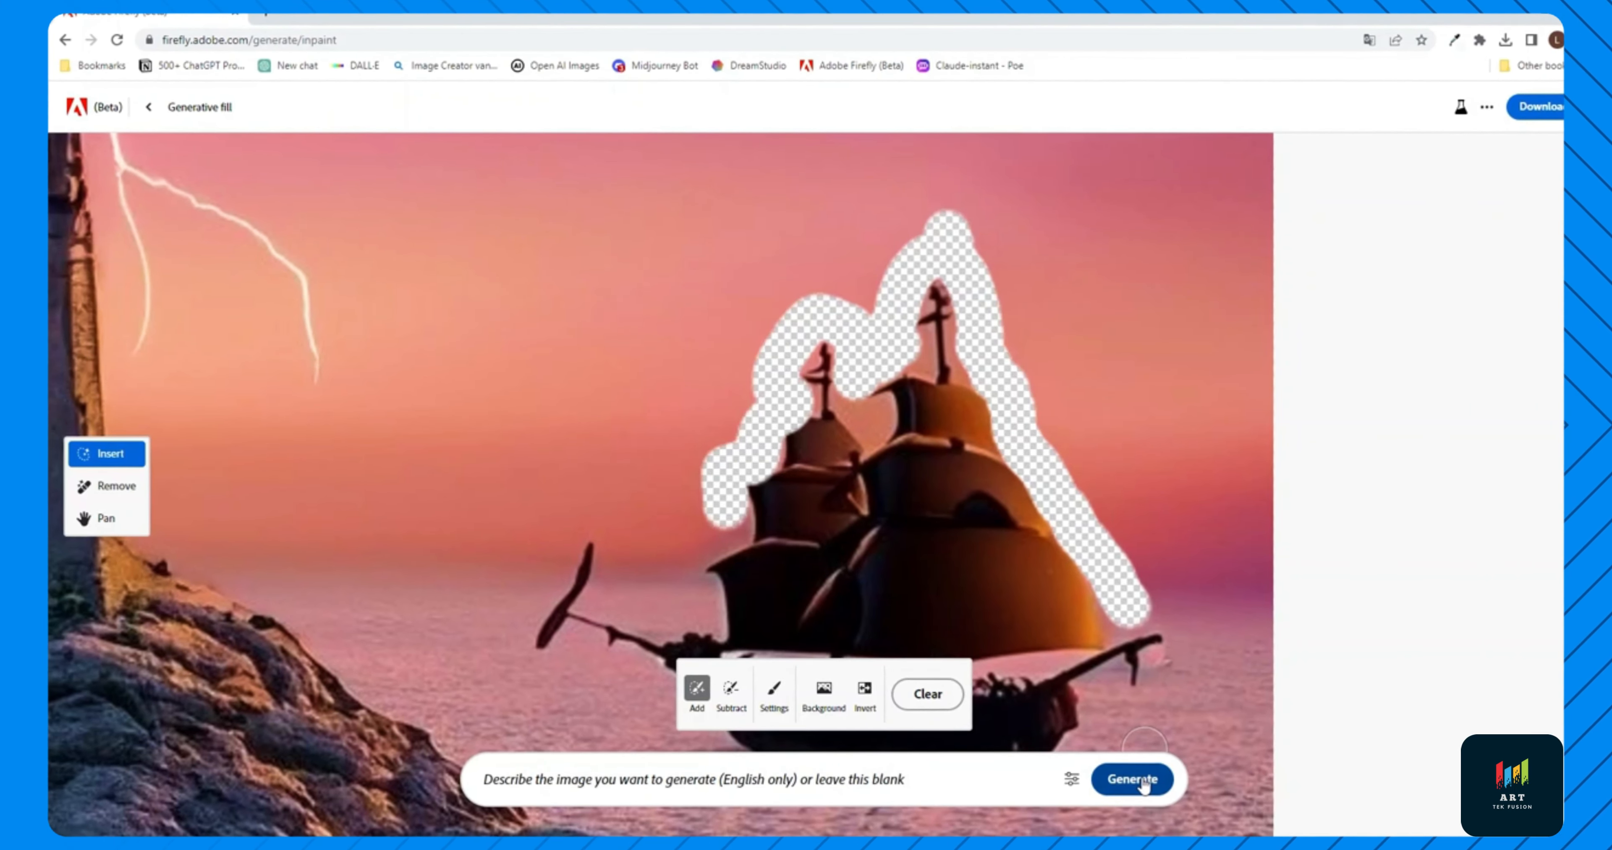
Fill the masked edge around the ship's sails with a blank prompt, and generate sunglasses over the portrait's masked eyes
left_click(1133, 779)
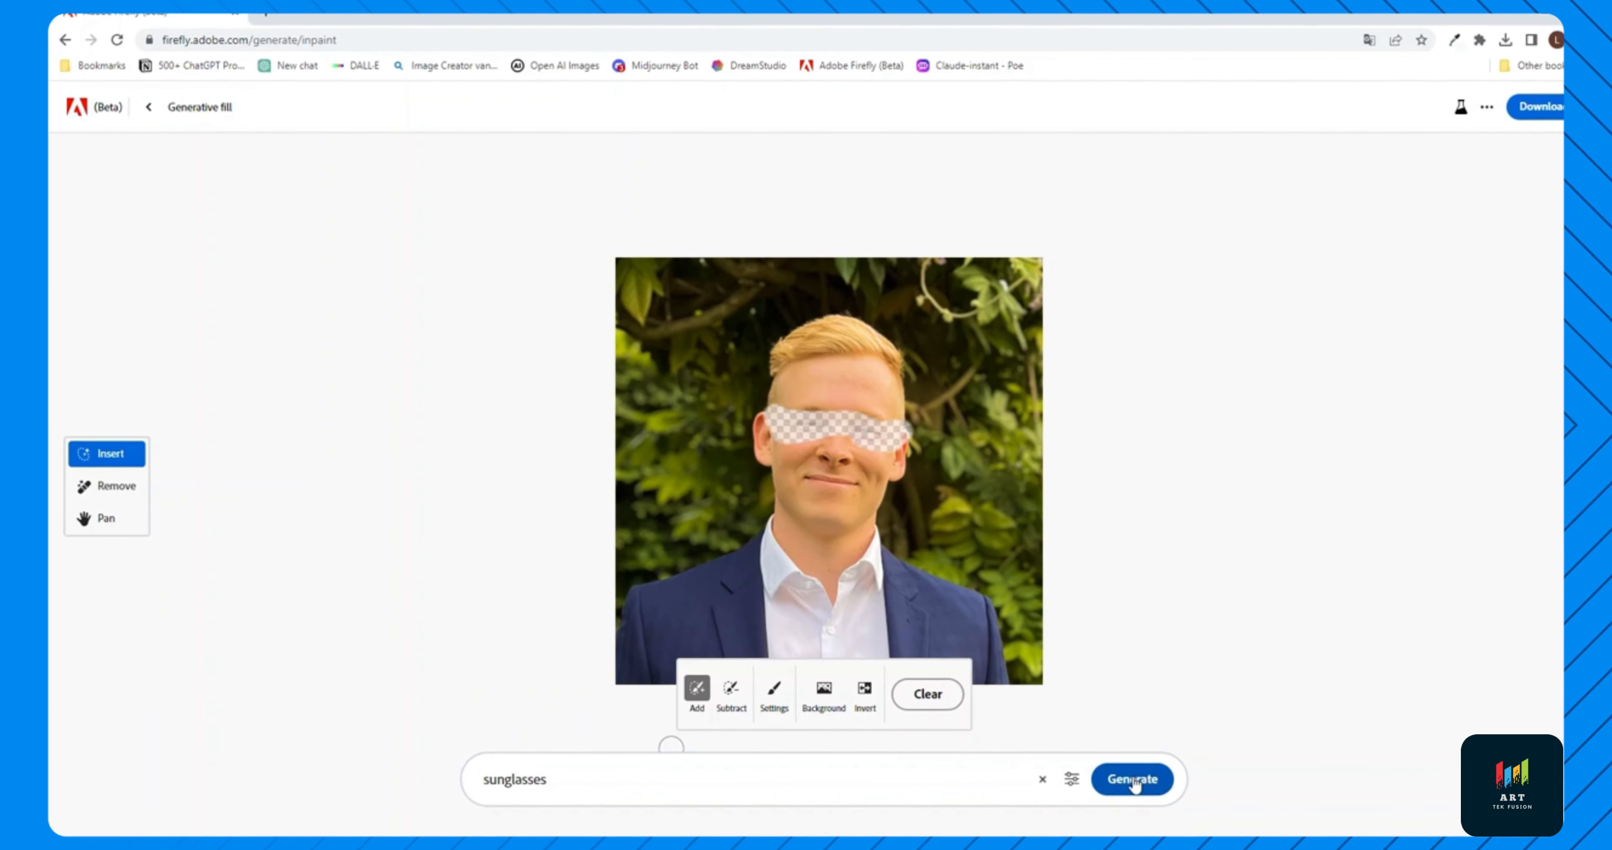
left_click(1133, 779)
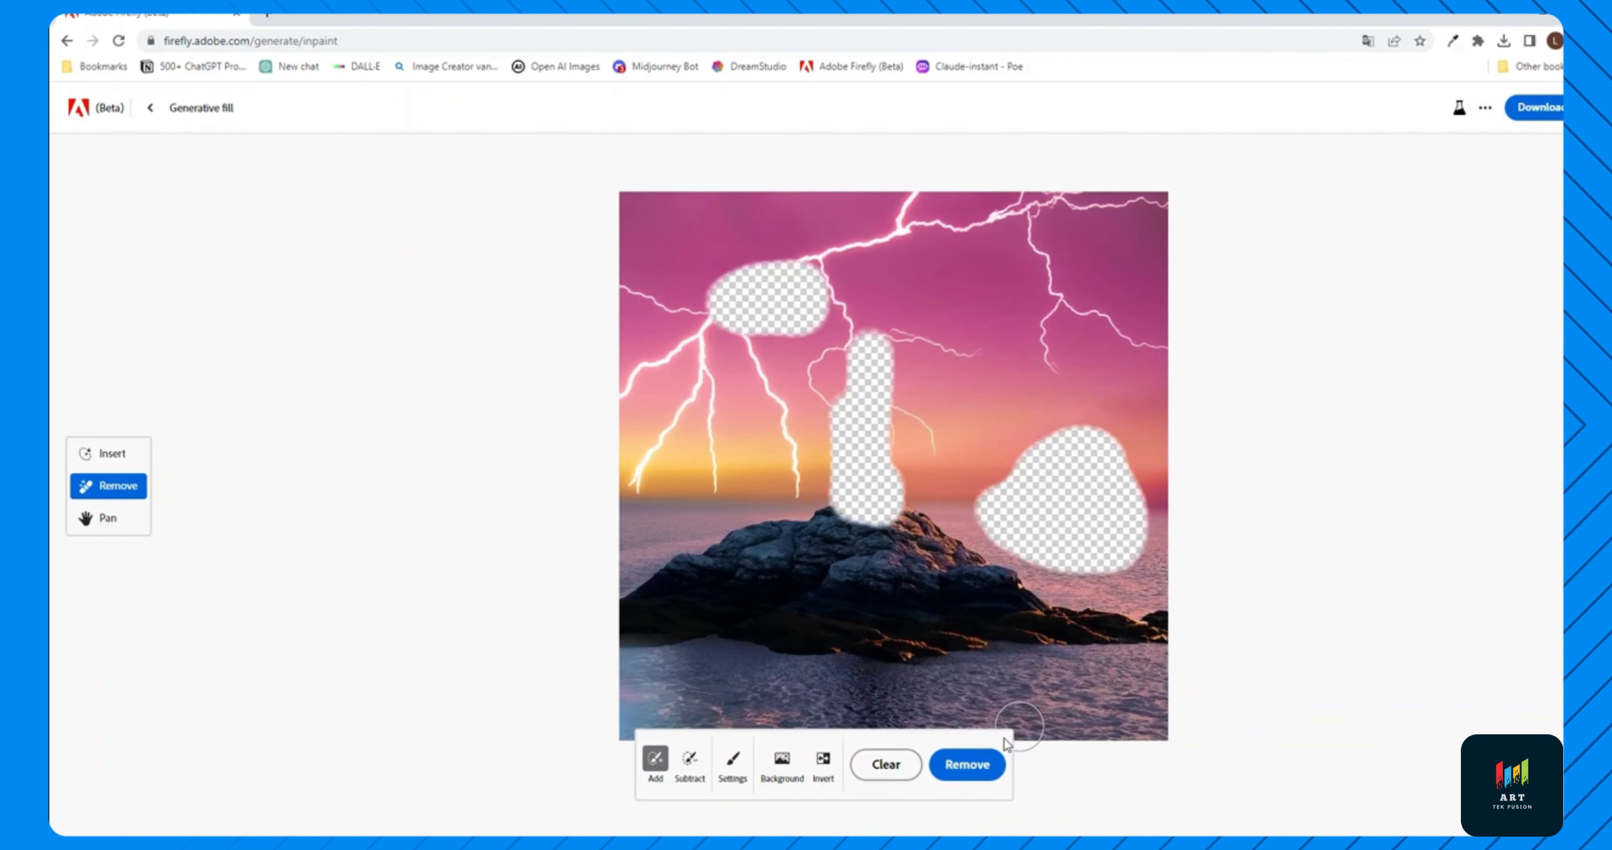
Remove the three masked areas from the stormy seascape
left_click(986, 764)
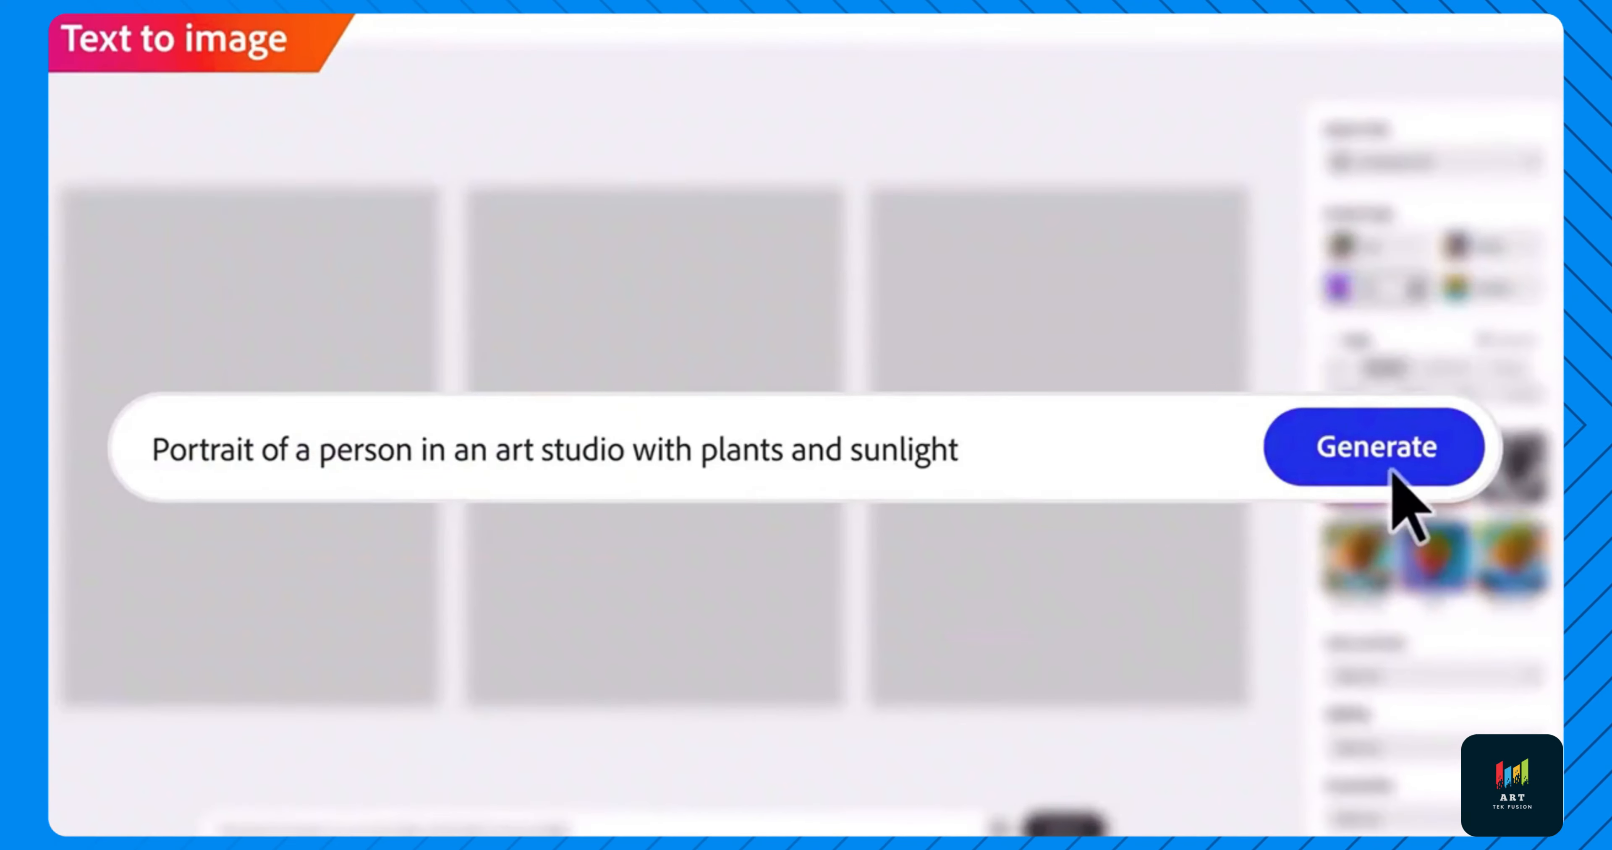
Generate "Portrait of a person in an art studio with plants and sunlight", and inpaint a red jacket on the man
left_click(1515, 252)
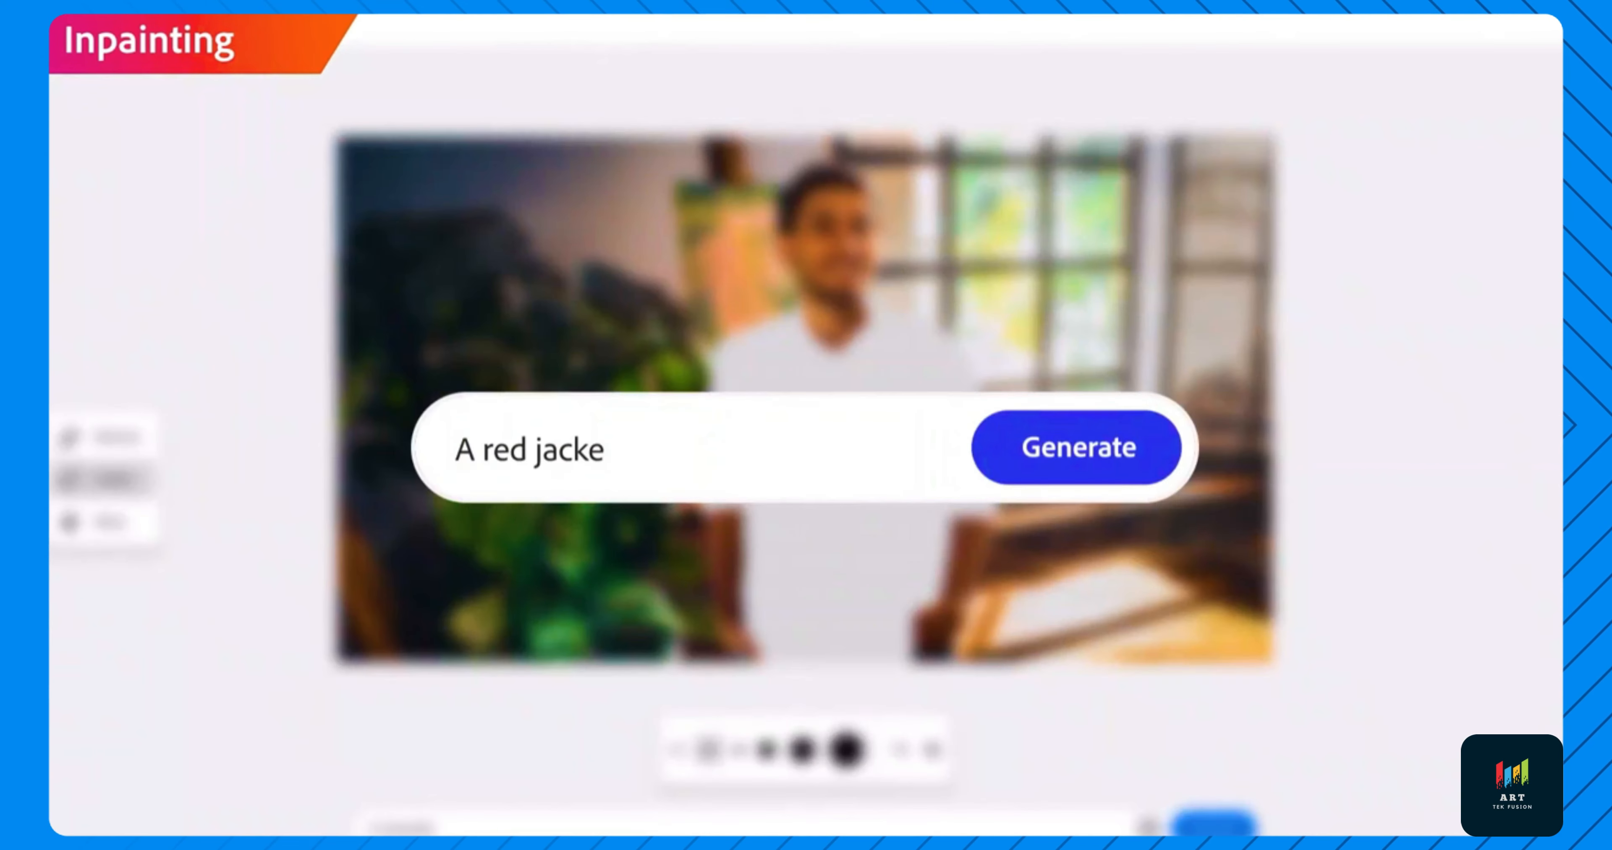
left_click(1095, 469)
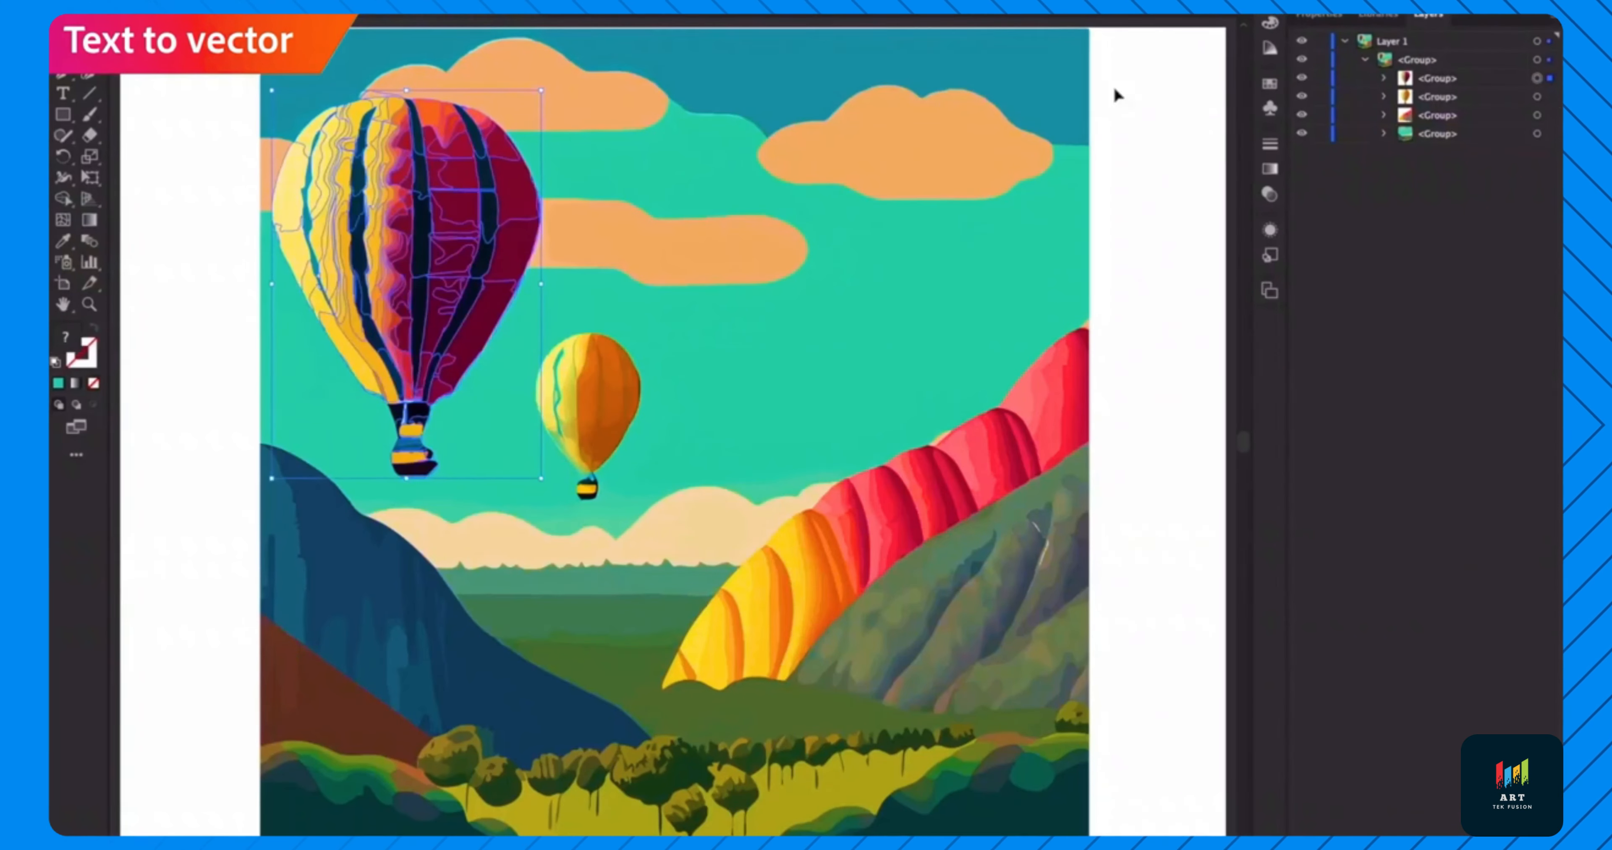
In Illustrator, shrink the large striped hot-air balloon and move it over to the clouds on the artwork's right side
left_click_drag(270, 89, 364, 225)
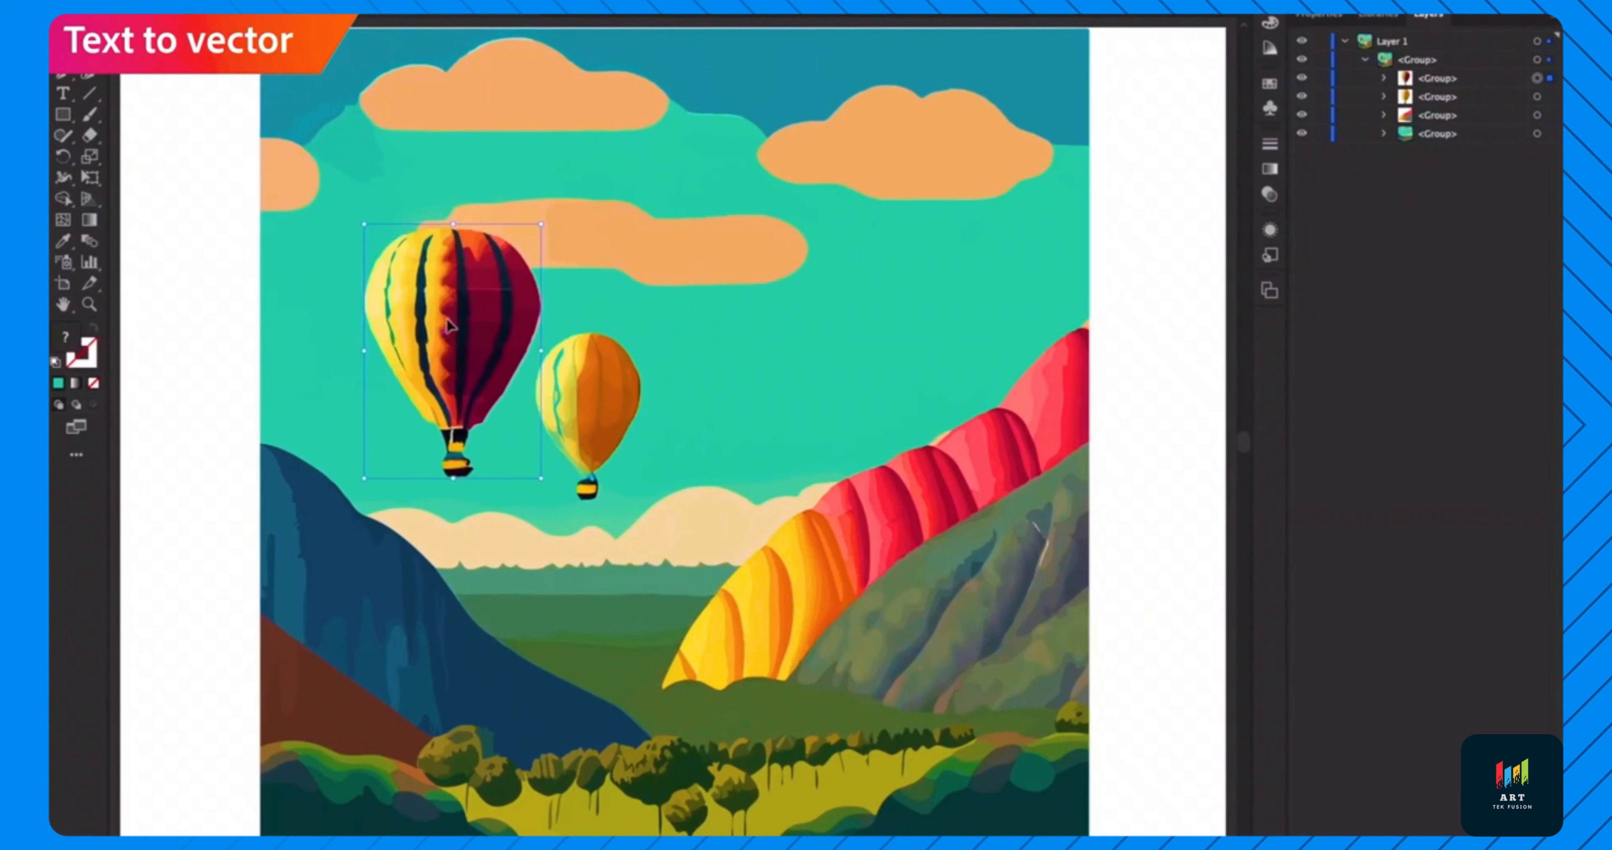
left_click_drag(447, 319, 875, 223)
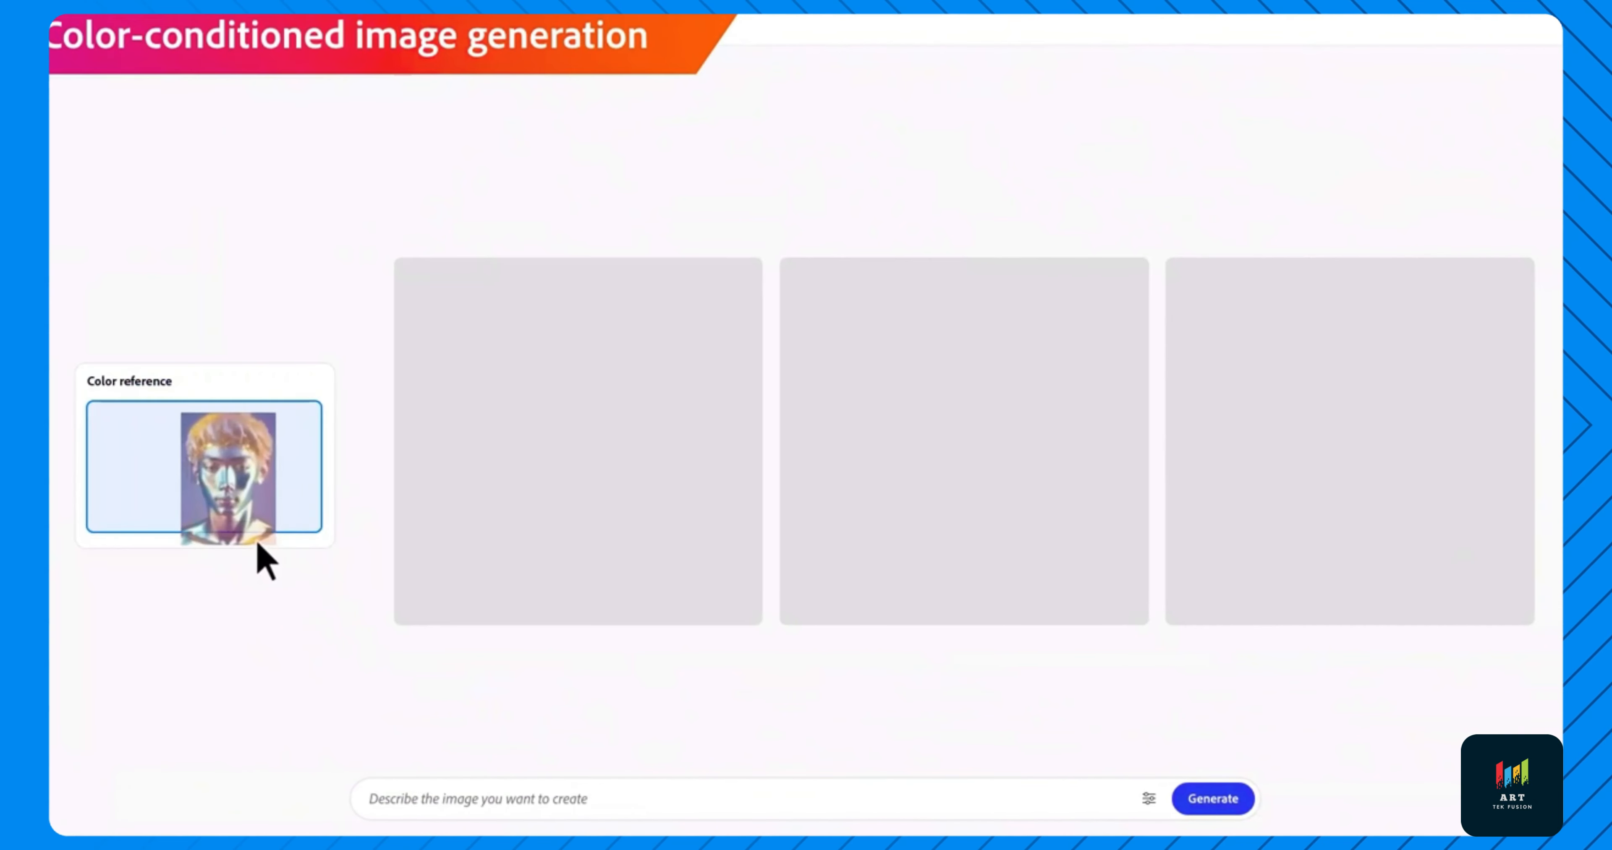
Add the statue portrait as the colour reference and generate images from the prompt "Cloud sky over the sea with reflection"
left_click_drag(258, 543, 257, 542)
type("Cloud sky over the sea with reflection")
left_click(1212, 799)
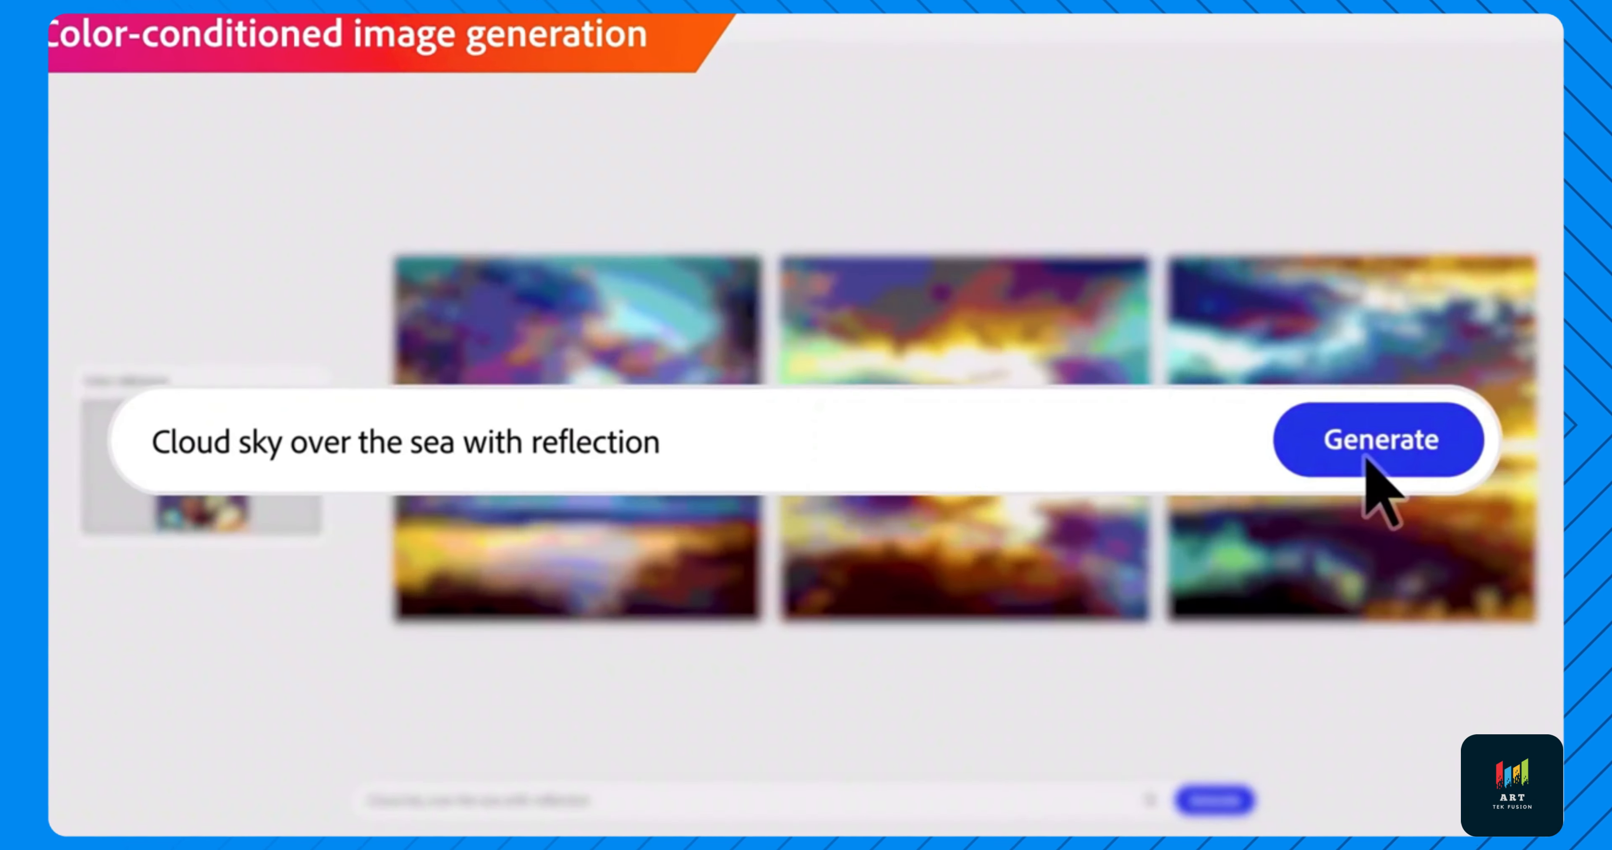
Generate colour-conditioned images from the prompt "Mythical temple in the middle of the jungle"
type("Mythical temple in the middle of the jungle")
left_click(1375, 441)
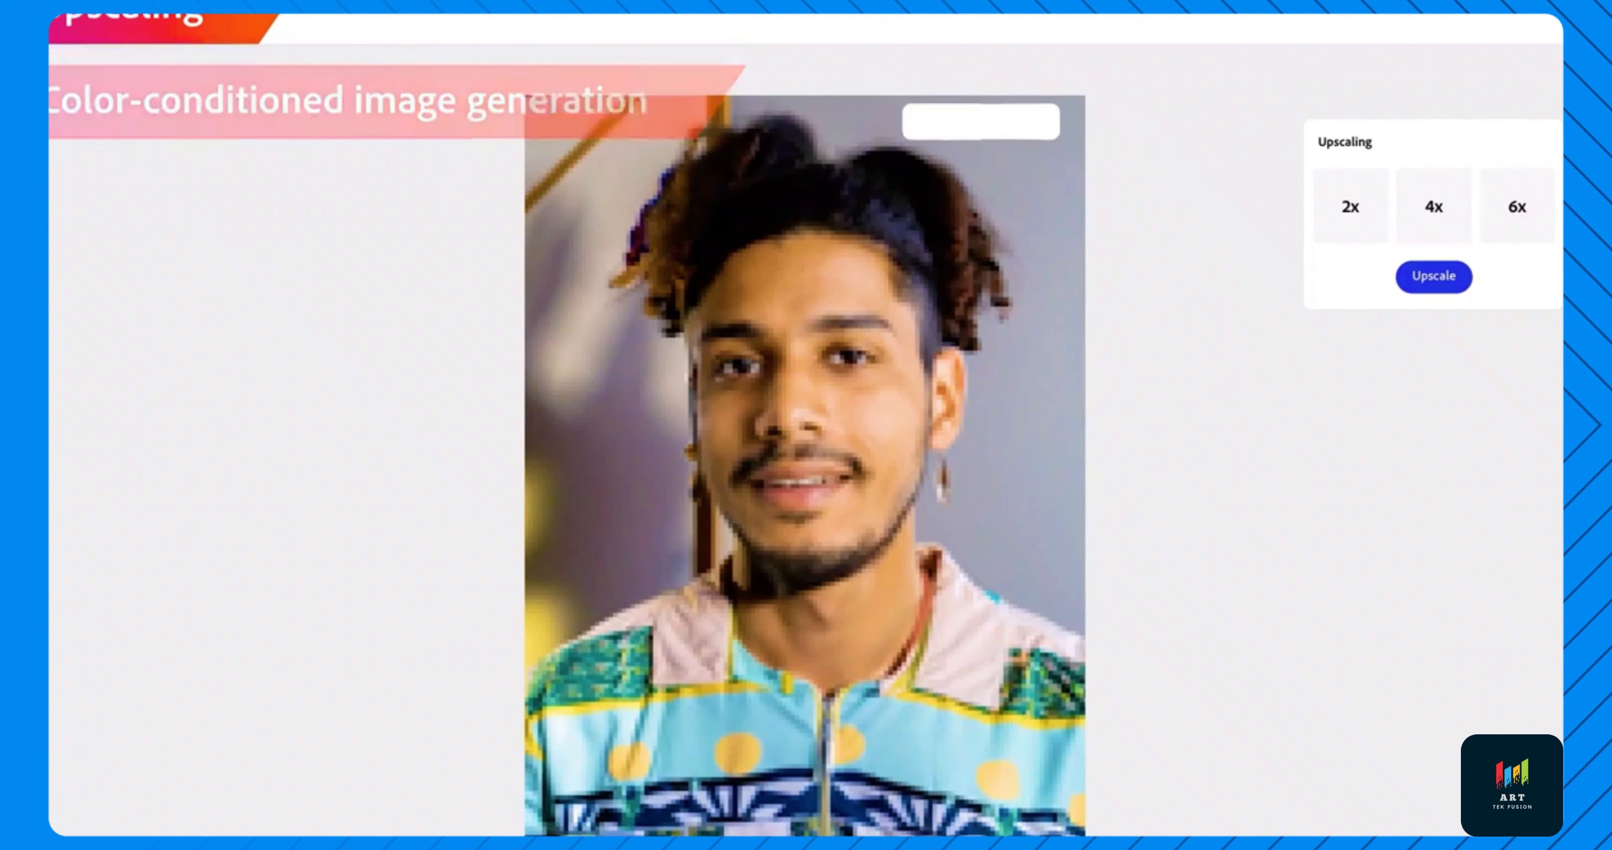
Upscale the low-resolution portrait of the man by 2x
left_click(1351, 208)
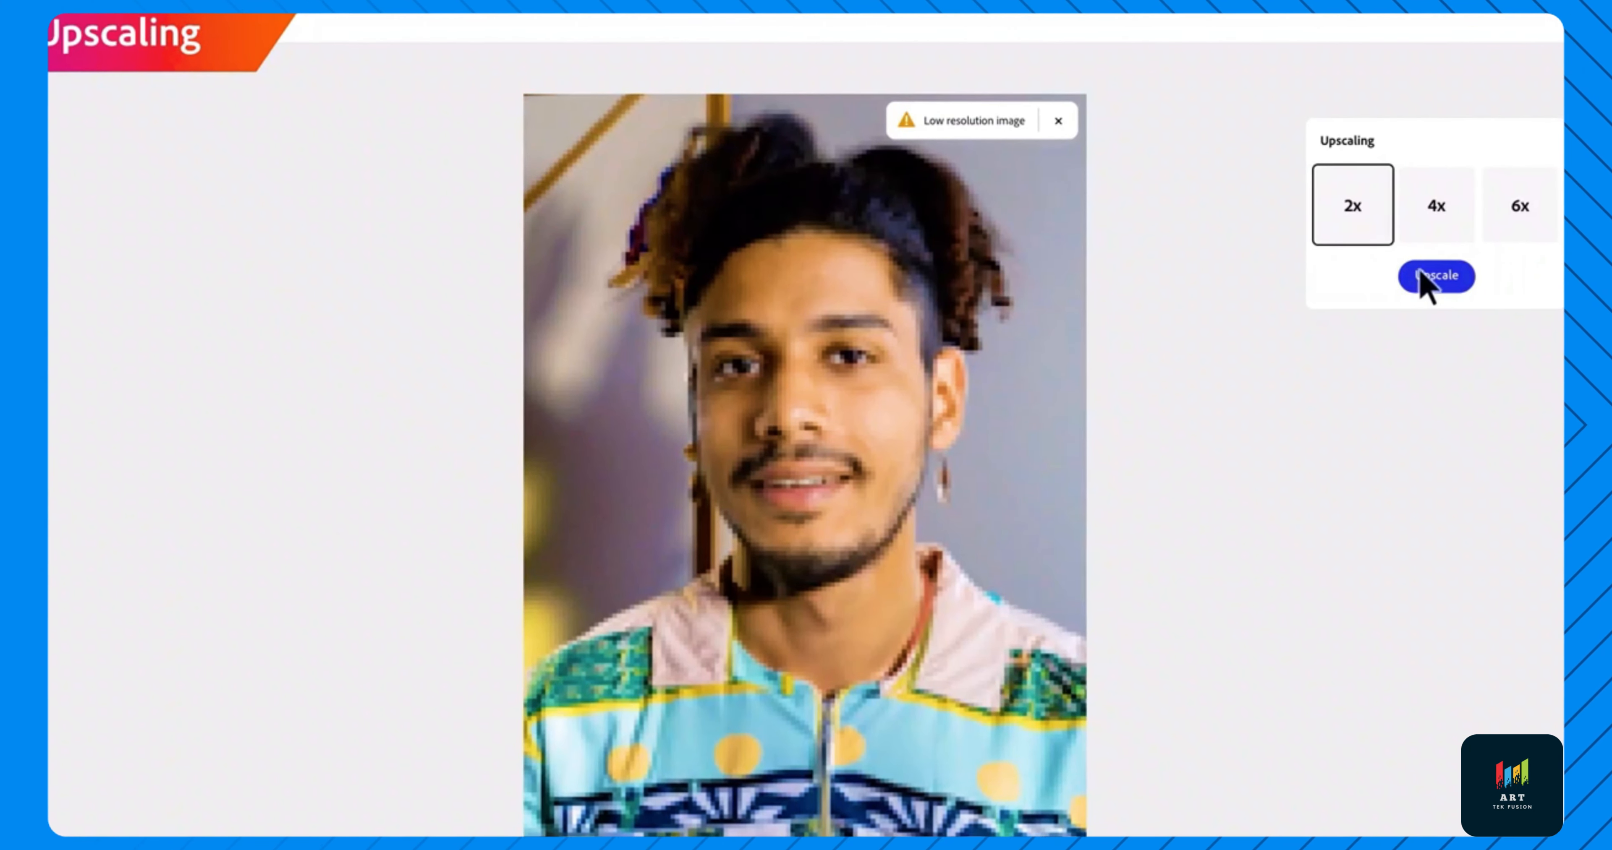
left_click(1431, 277)
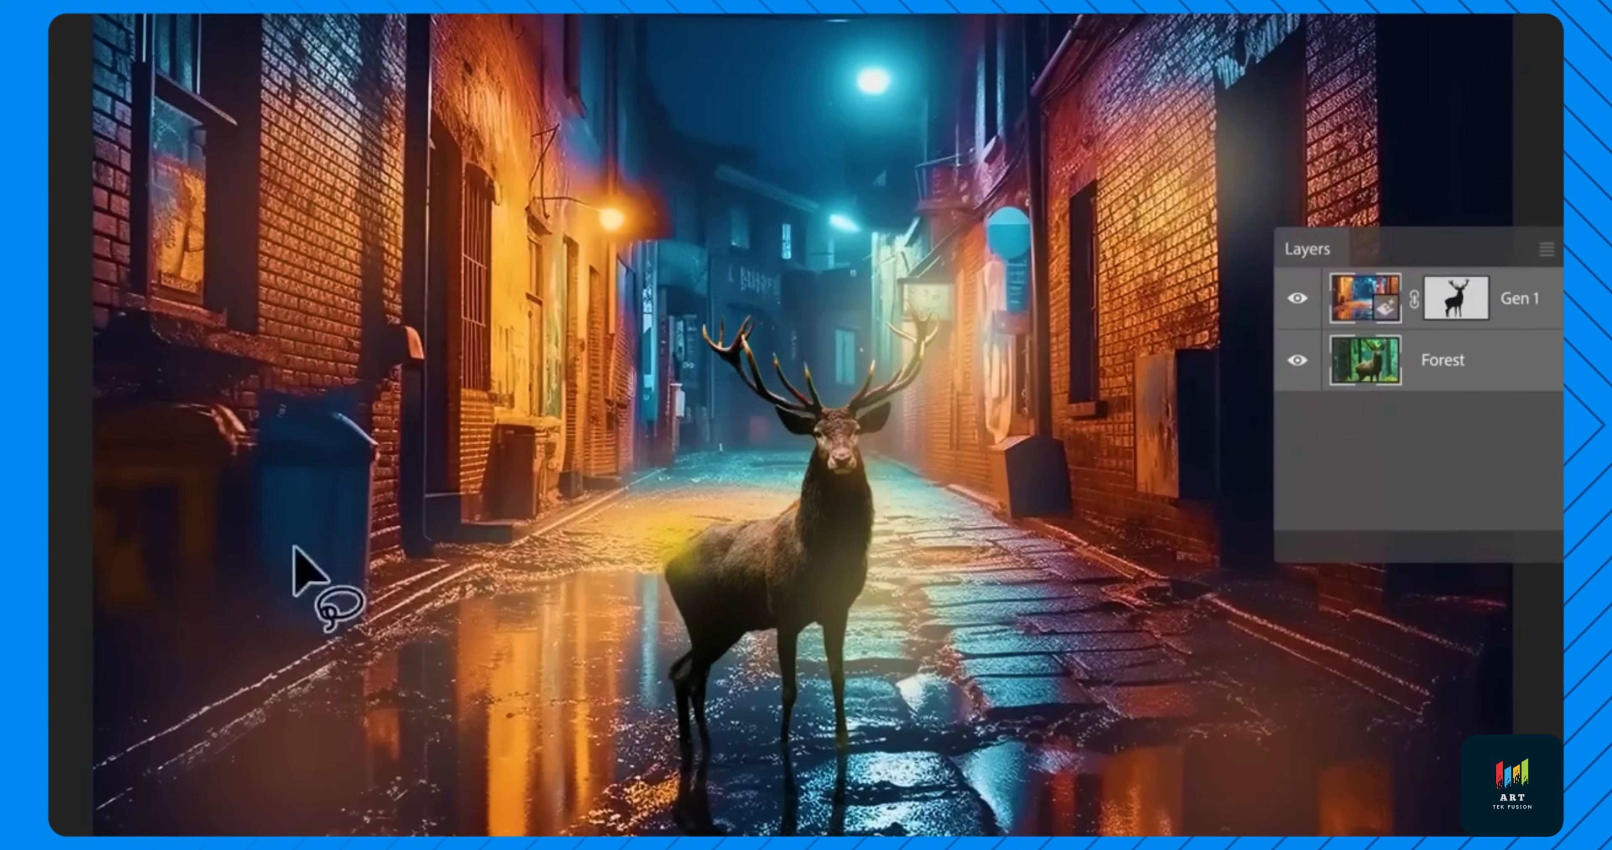
In Photoshop, generate a "Red arrow sign" inside the elliptical selection on the alley's brick wall
type("Red arrow sign")
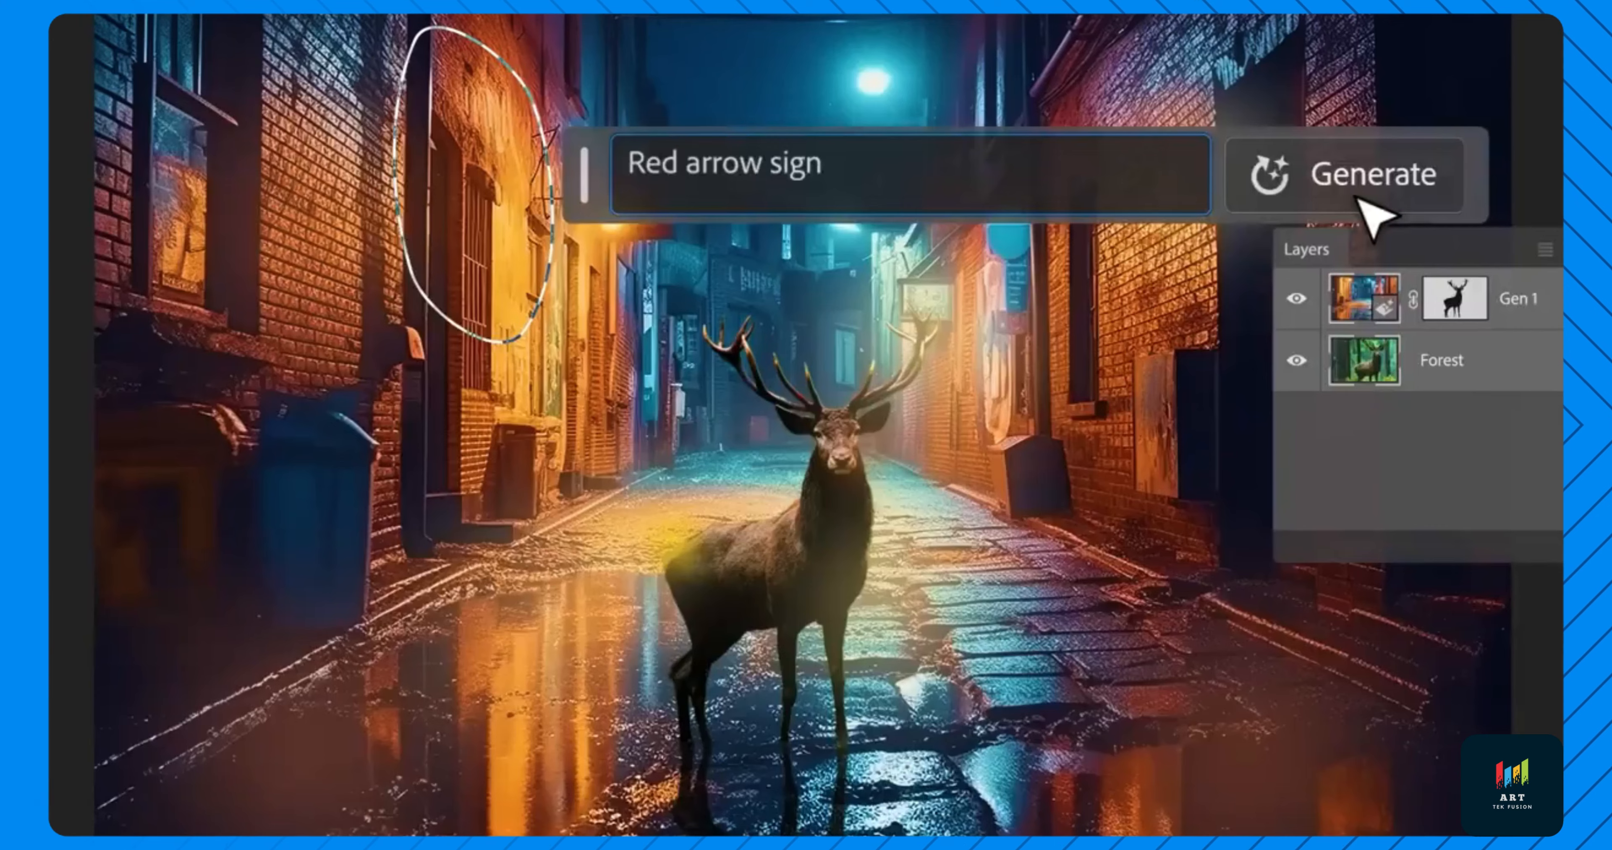
left_click(1332, 170)
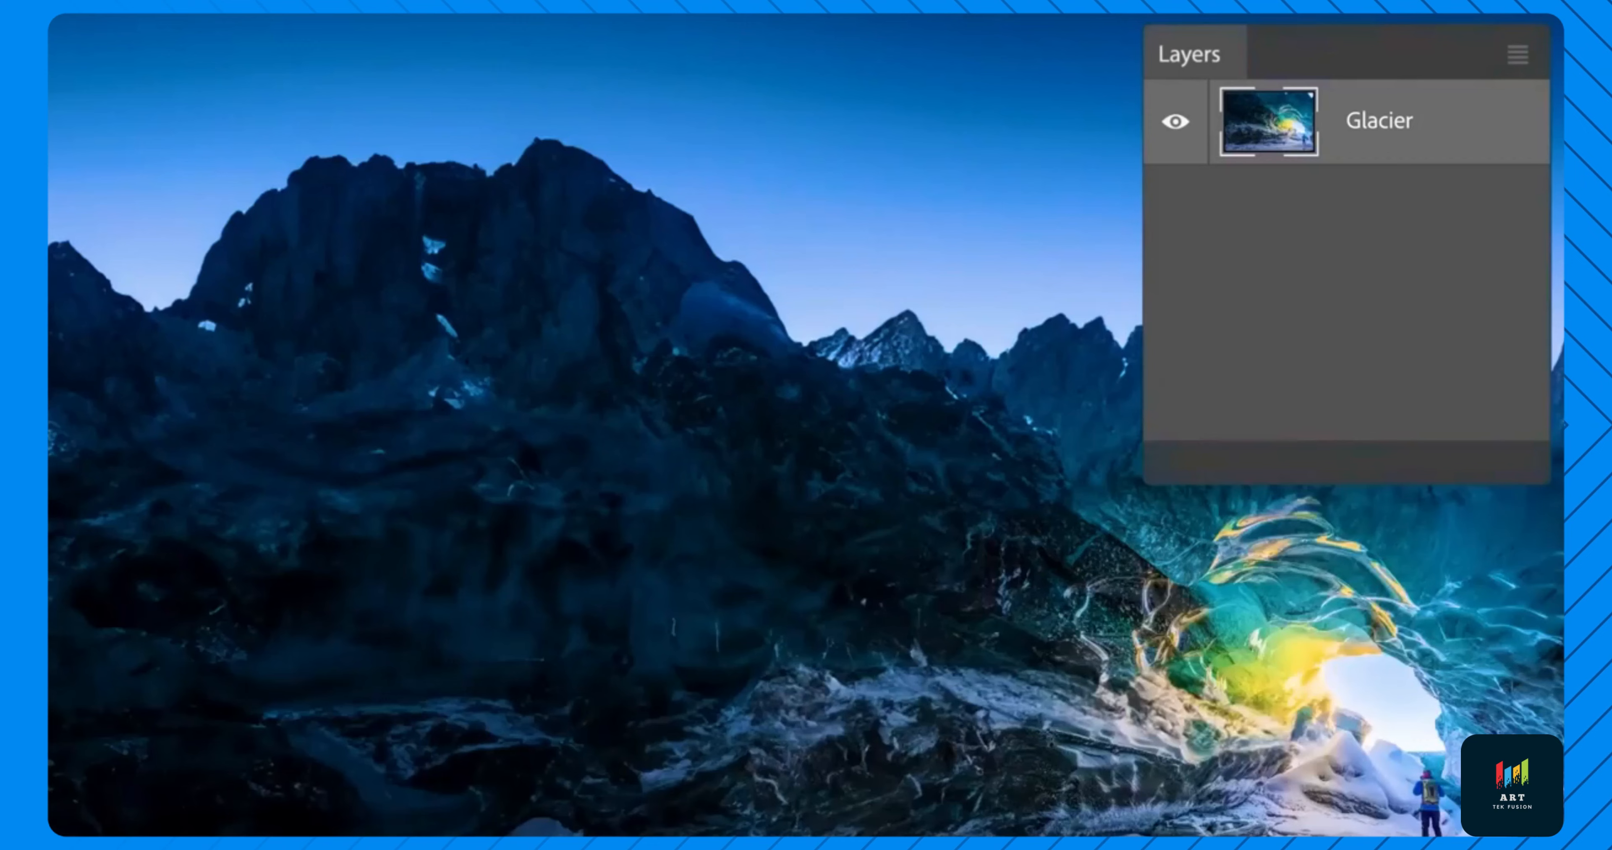
Extend the glacier image's canvas downward, fill the empty area with "frozen lake with reflections", and choose the third variation
key("c")
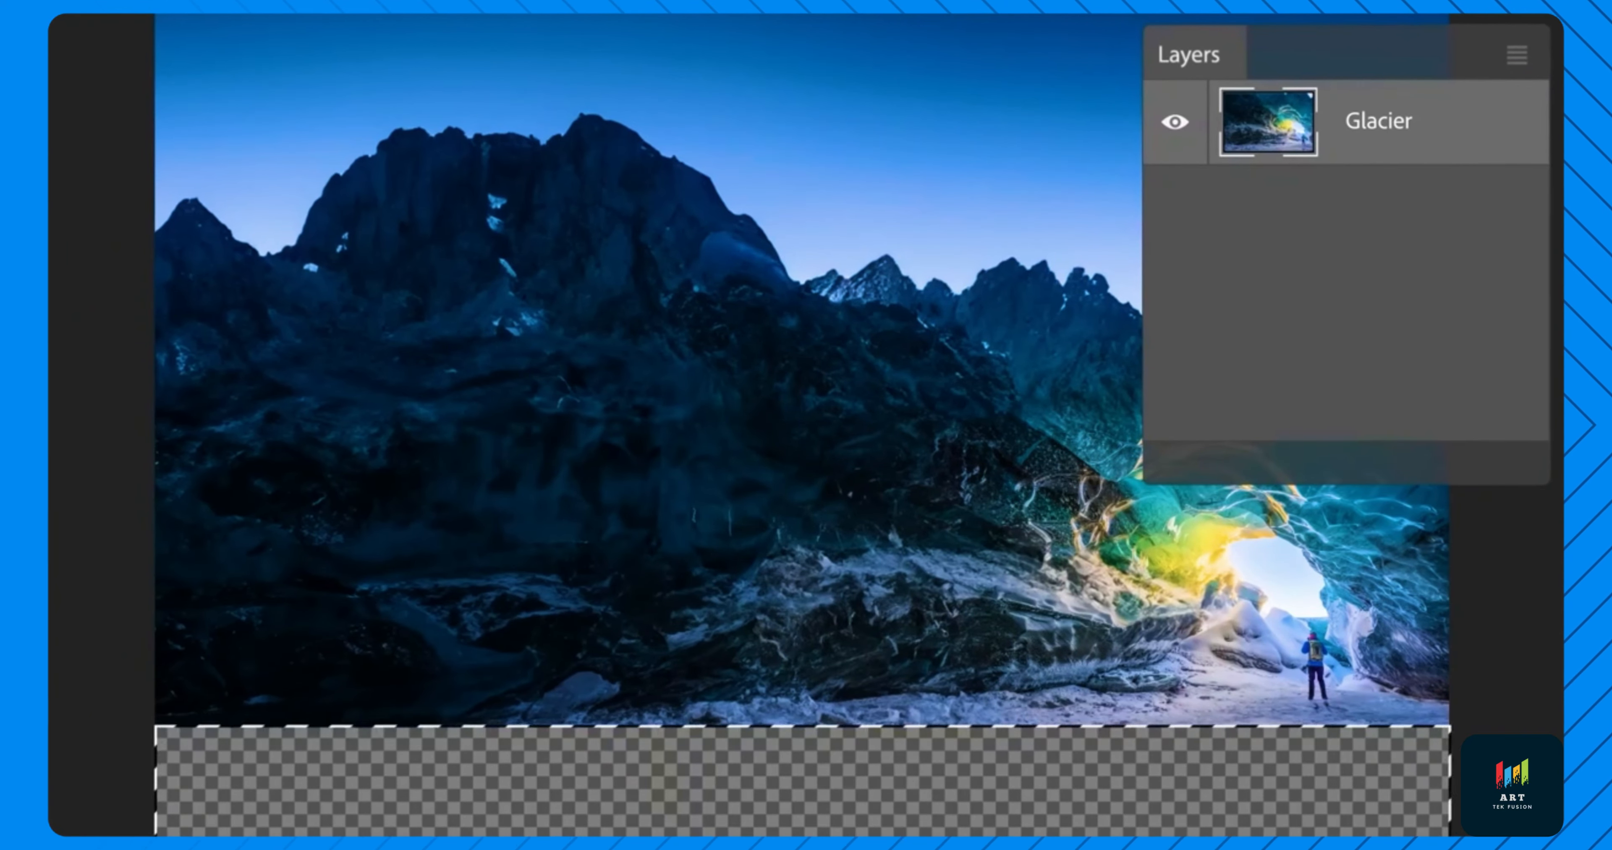
type("frozen lake with reflections")
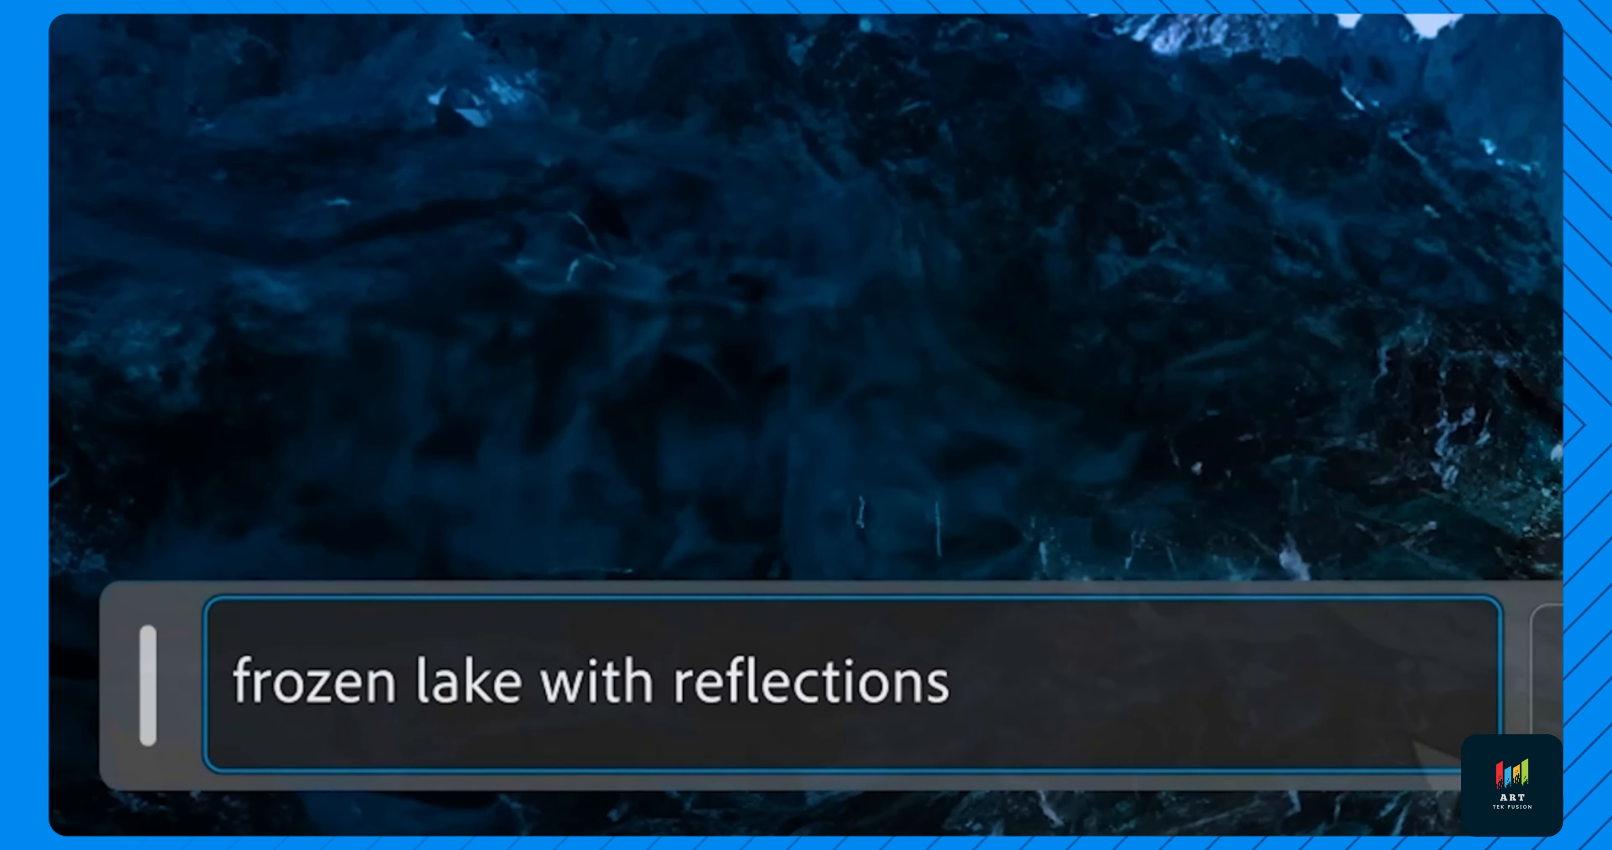
left_click(1081, 618)
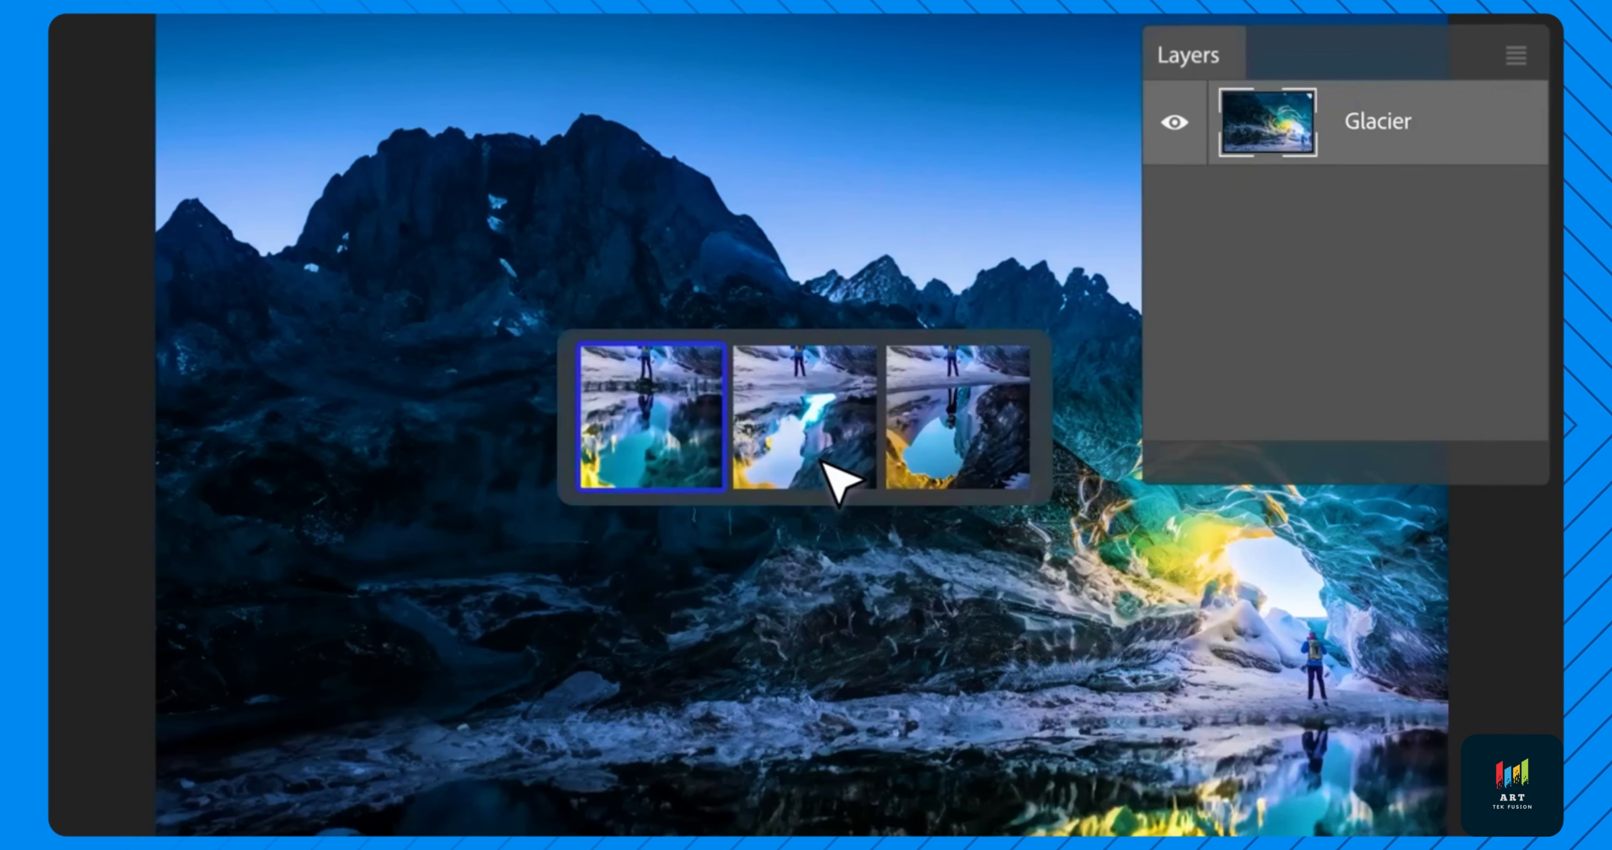
left_click(914, 465)
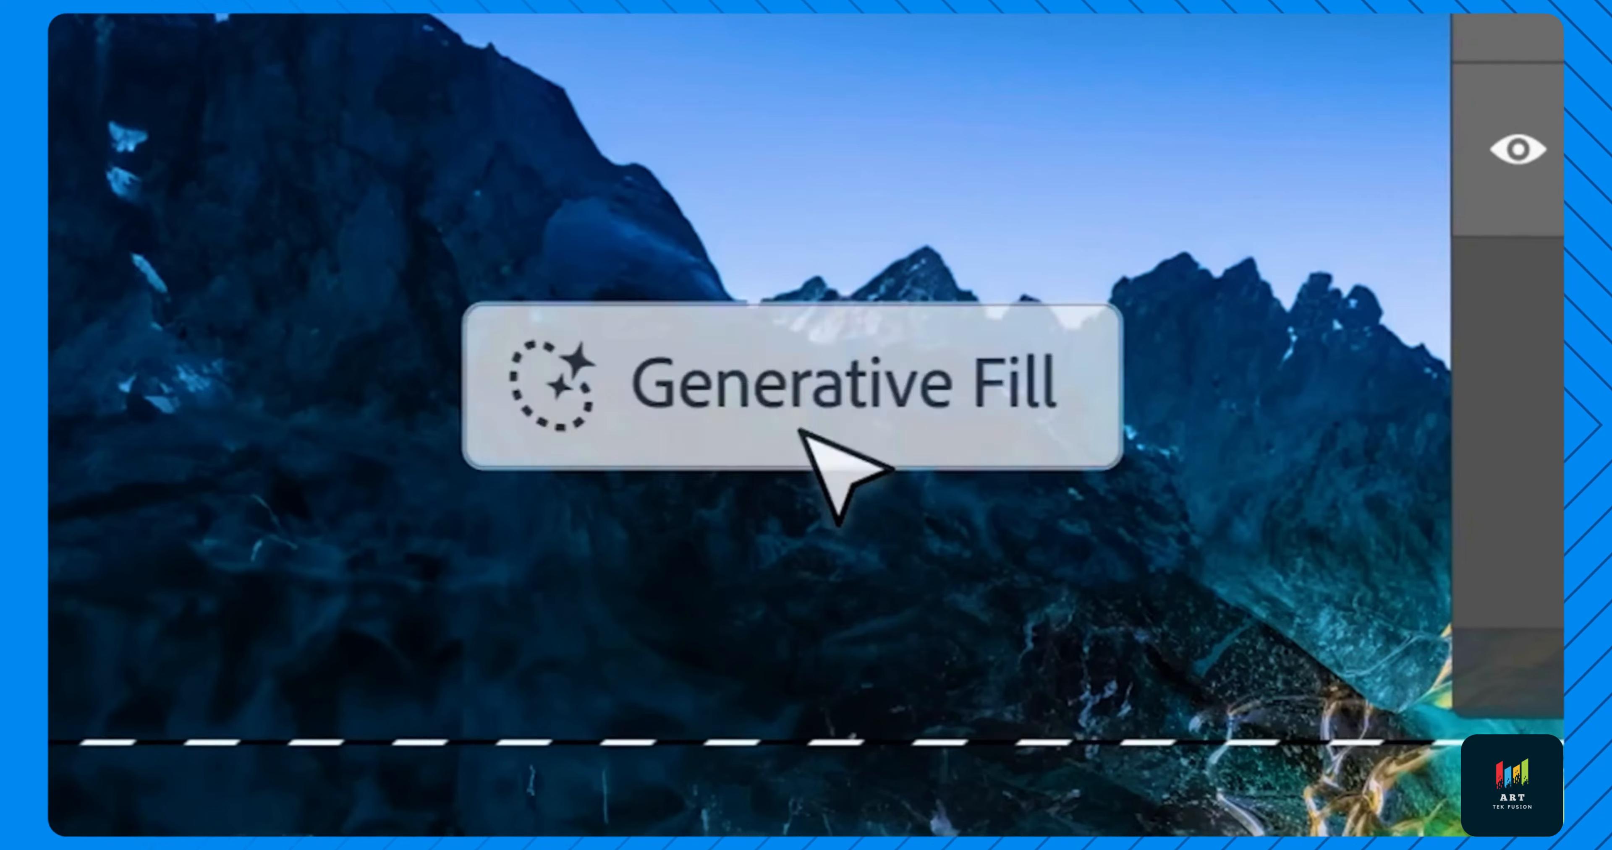
Use Generative Fill to add "northern lights" to the sky above the mountains and choose the green aurora variation
left_click(742, 322)
type("northern lights")
left_click(1101, 616)
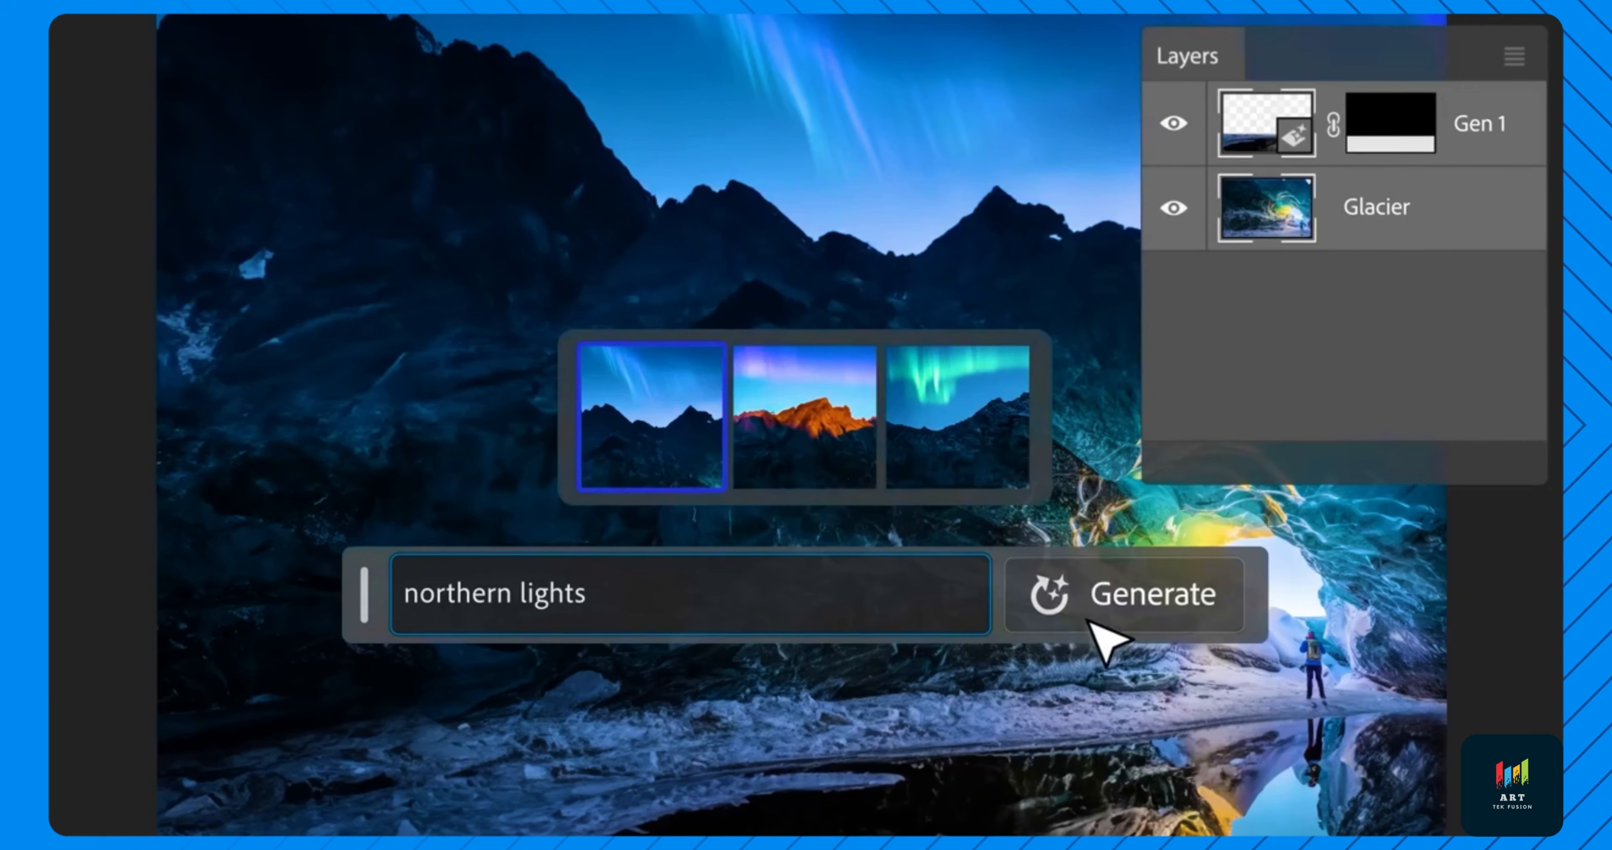
left_click(820, 478)
left_click(964, 453)
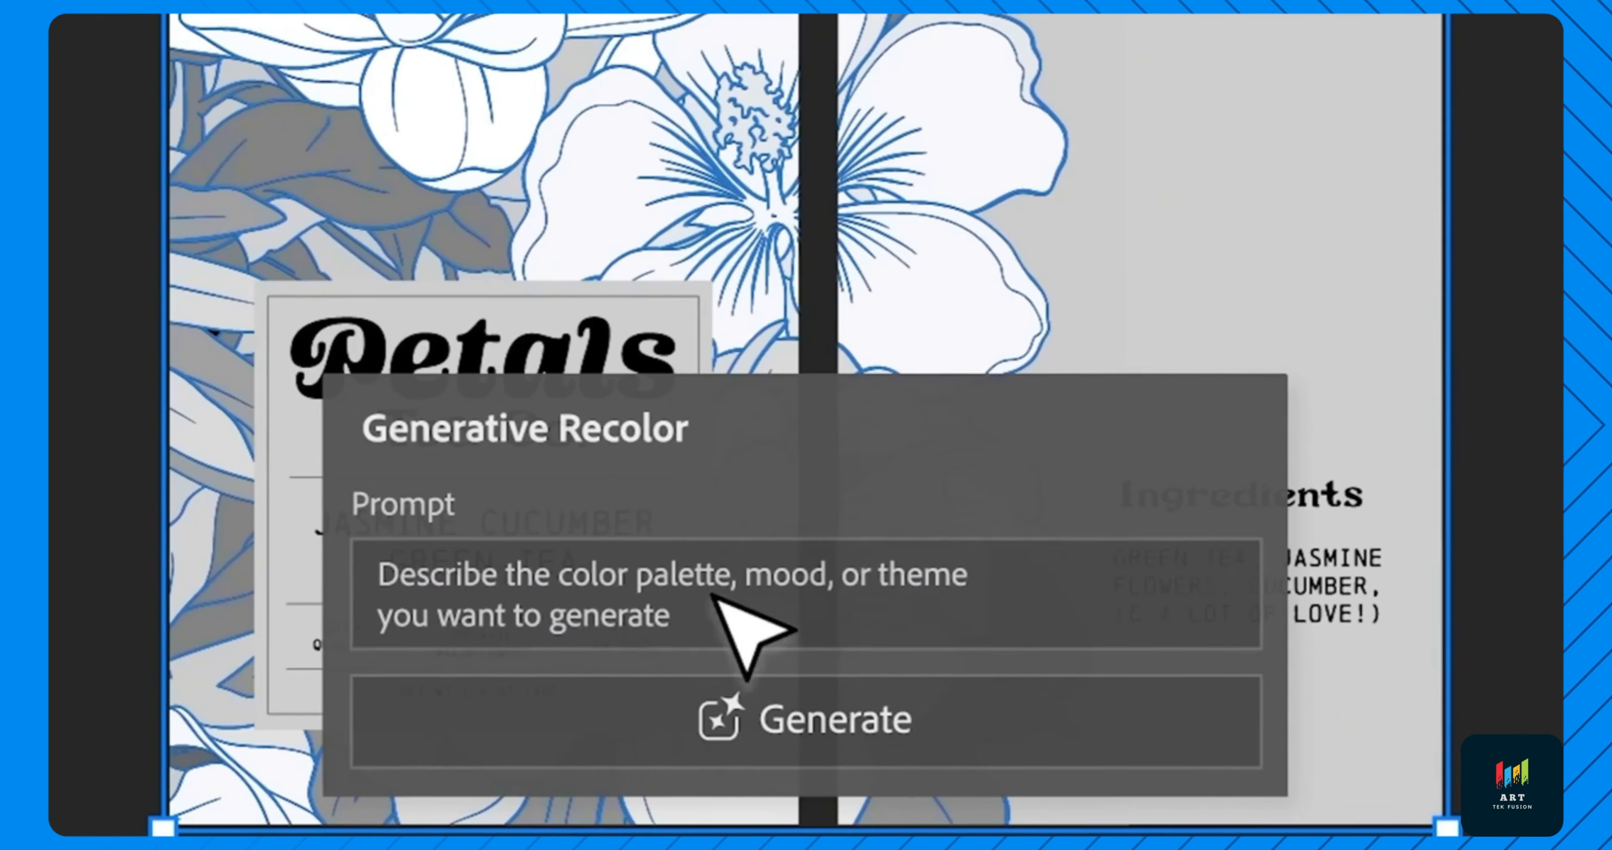
In Illustrator, recolor the Petals tea packaging with the Generative Recolor prompt "peaceful pastels" and choose the yellow variation
left_click(713, 595)
type("peaceful pastels")
left_click(849, 719)
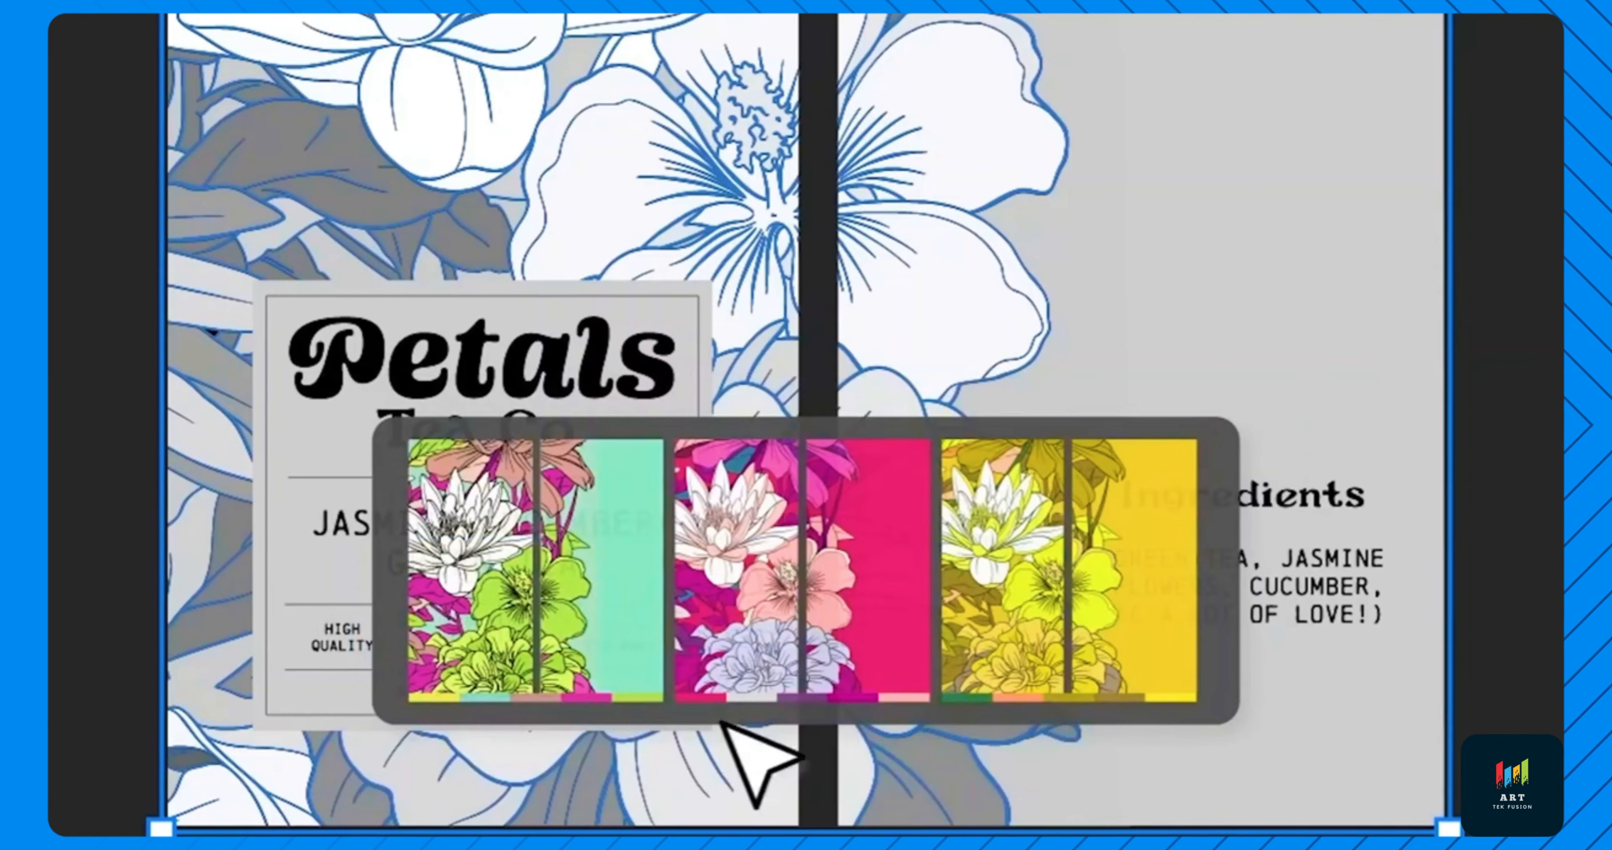
left_click(588, 578)
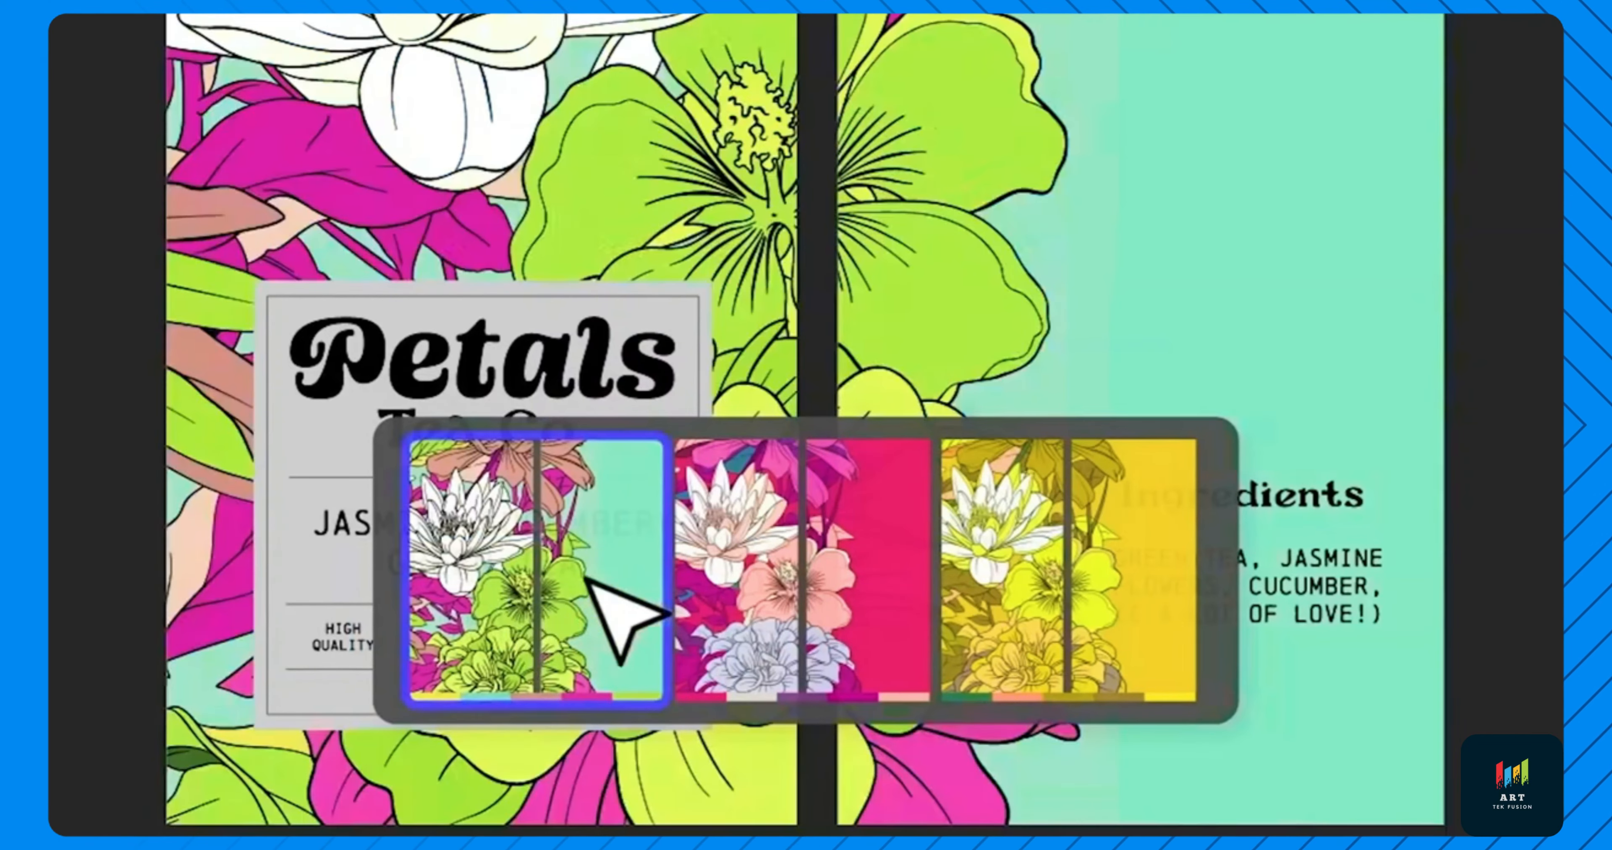
left_click(1046, 590)
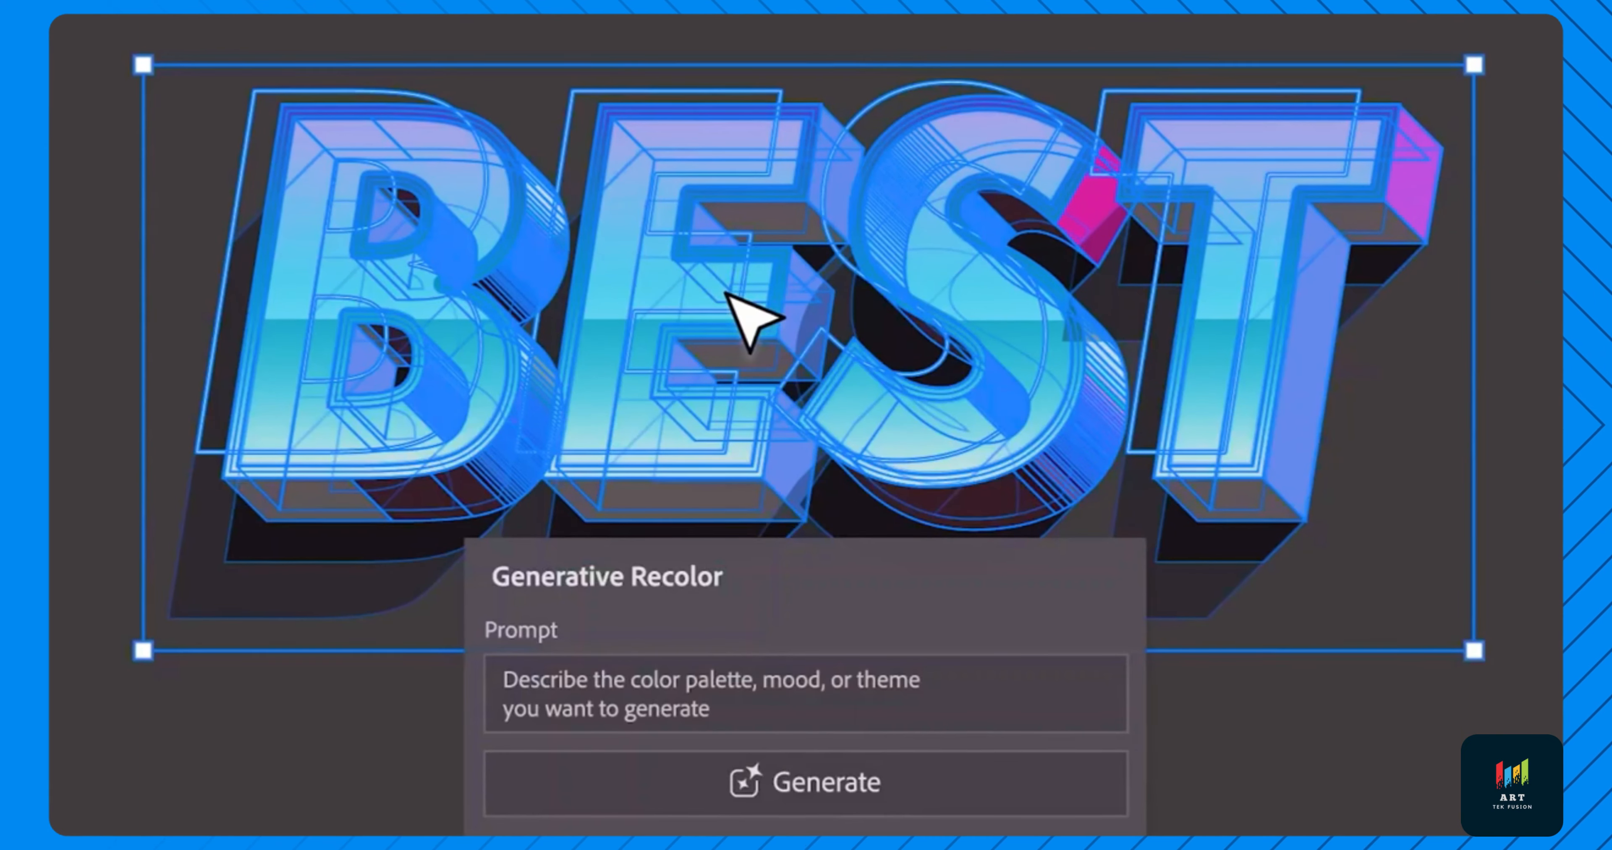
Recolor the 3D BEST lettering with the Generative Recolor prompt "vivid 80’s vaporwave" and choose the dark purple variation
left_click(805, 694)
type("viv")
type("id 80’s vaporw")
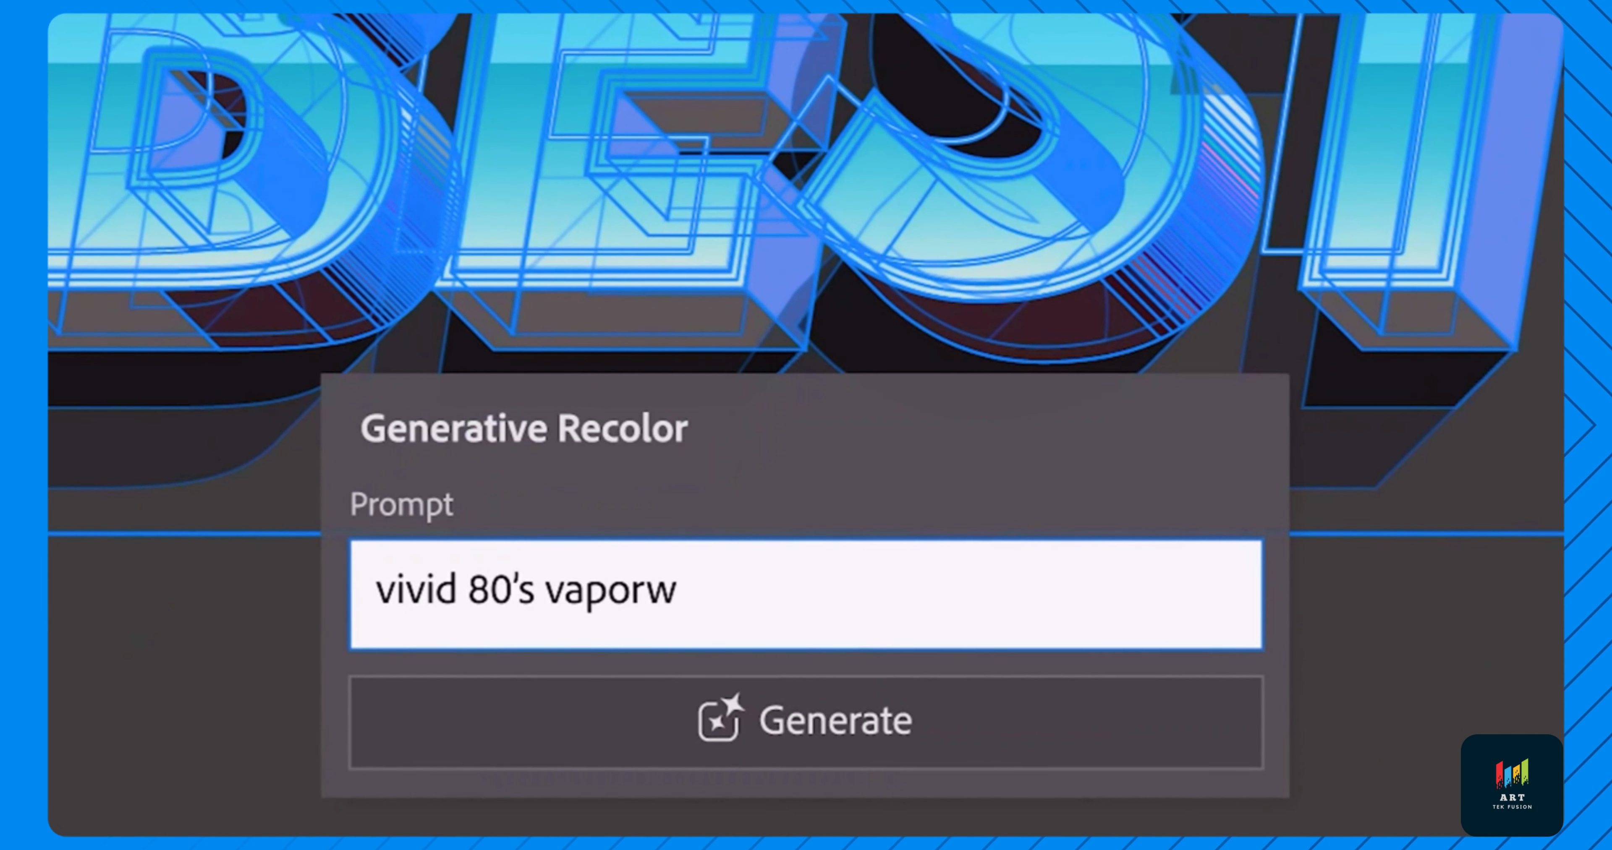
type("ave")
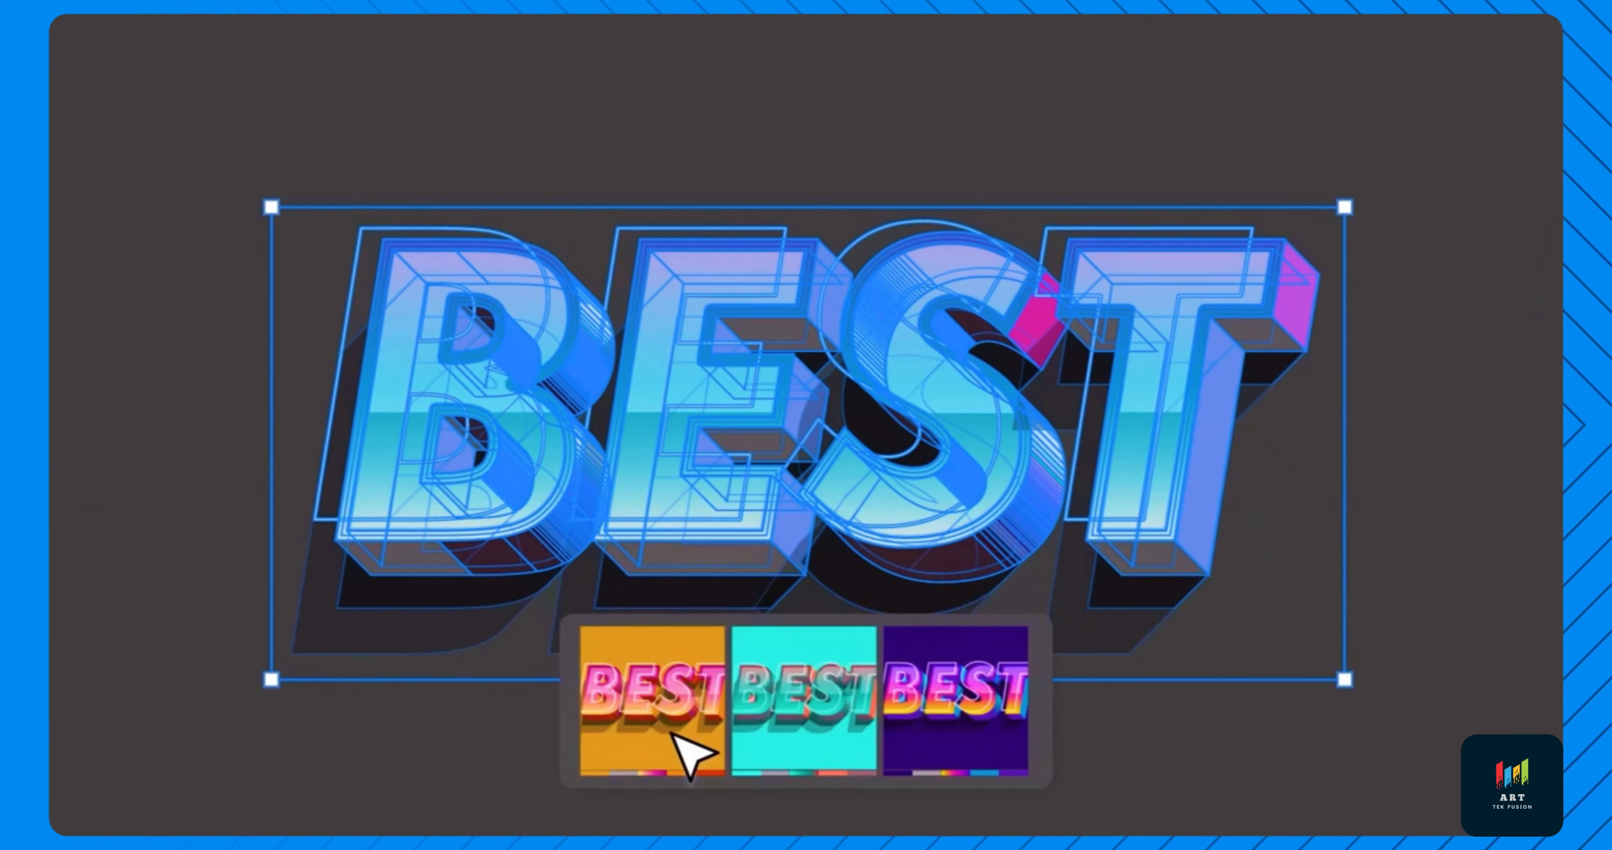
left_click(670, 733)
left_click(801, 717)
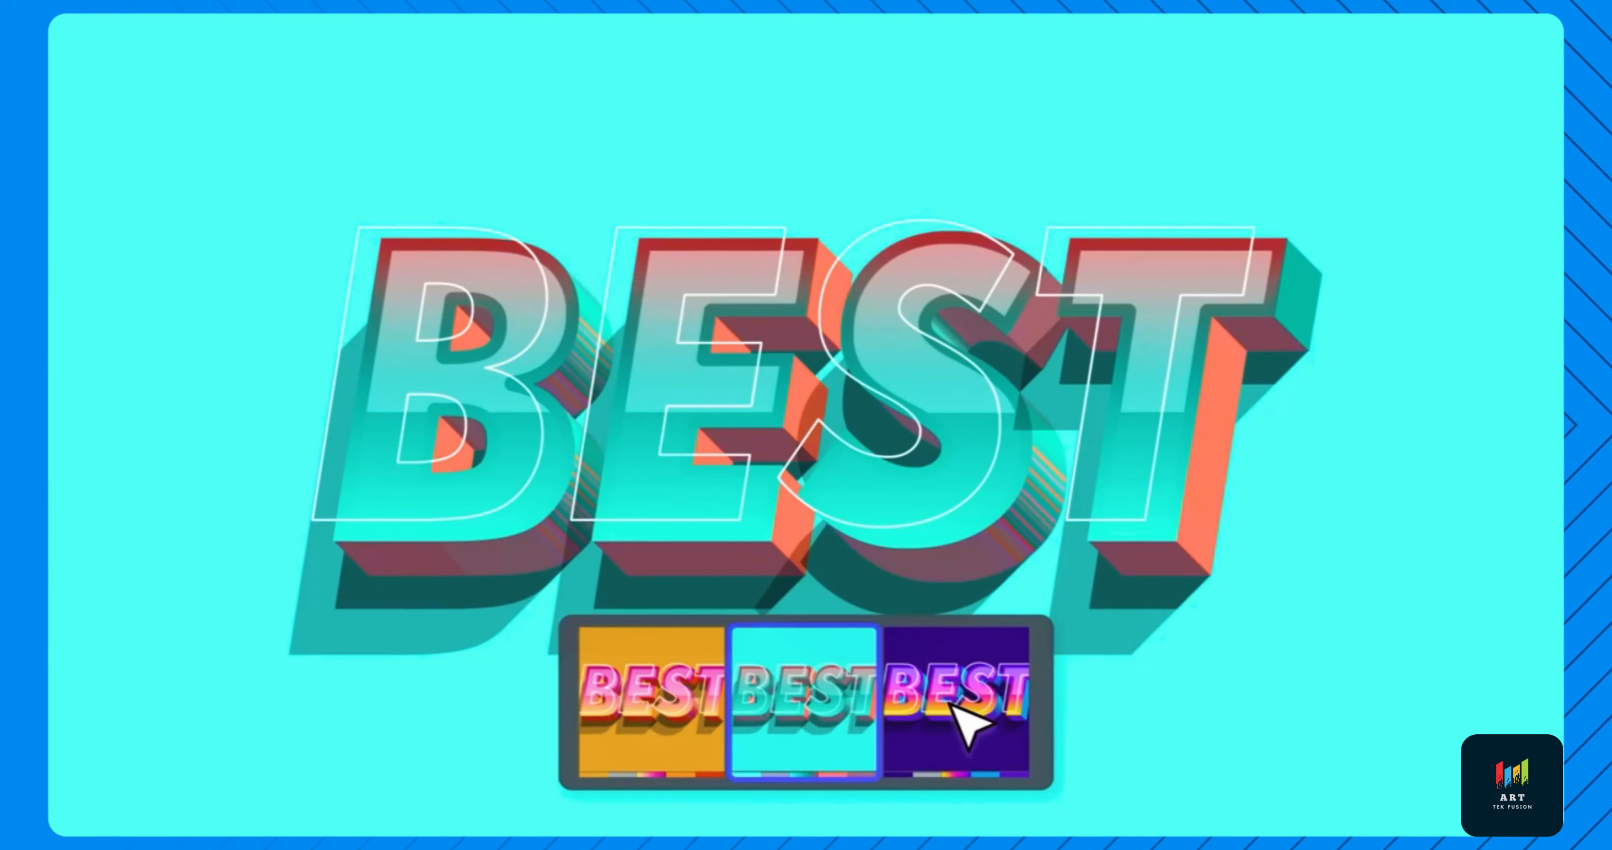
left_click(952, 704)
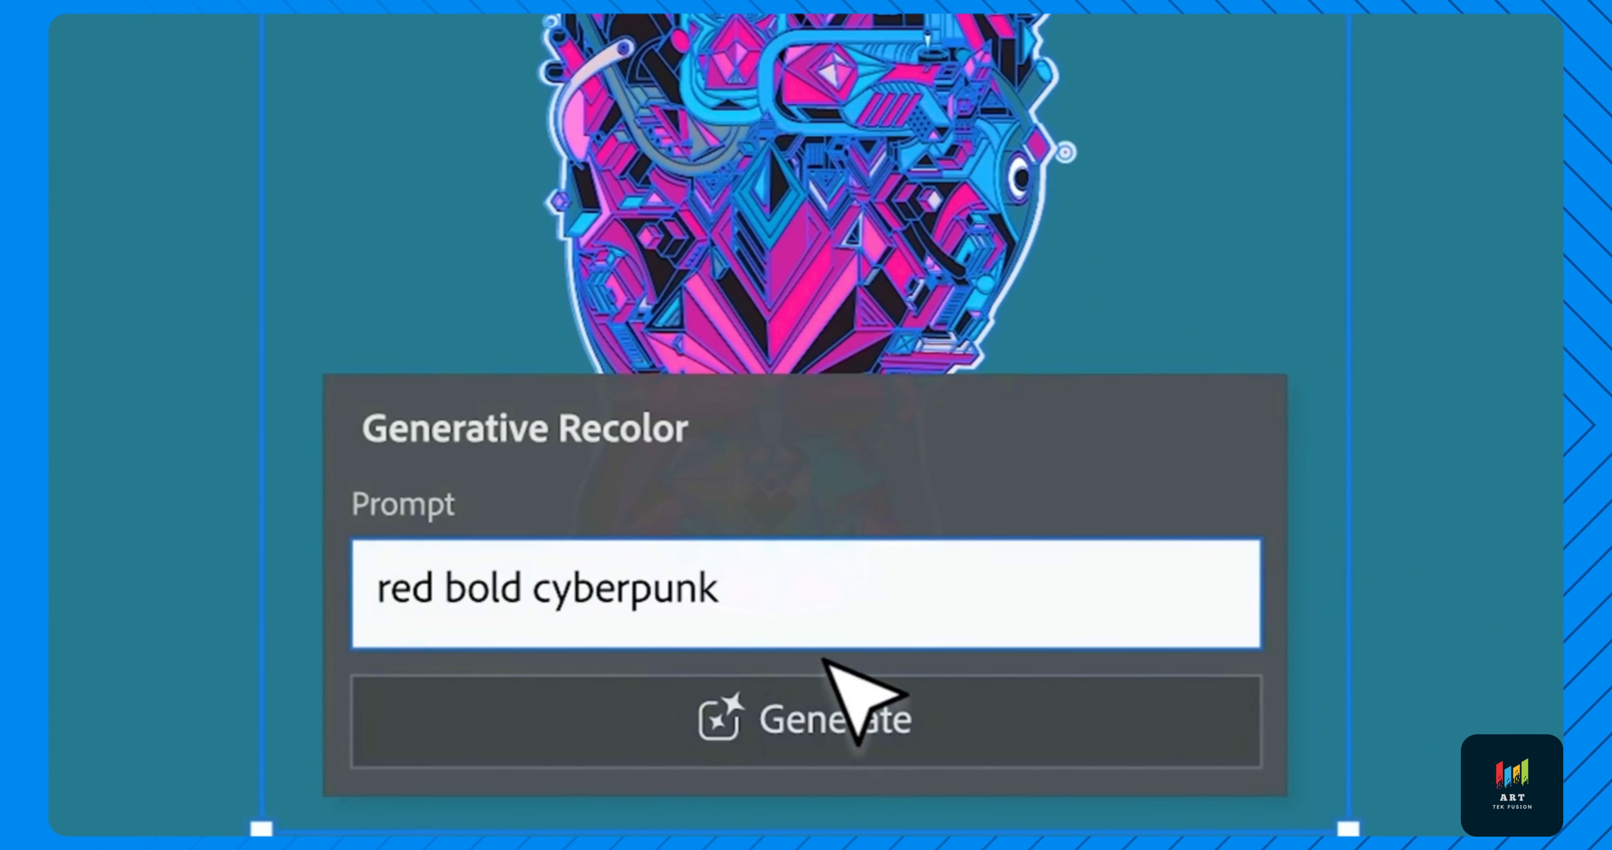
Generate recolored versions of the pink and blue geometric illustration from the prompt "red bold cyberpunk"
left_click(851, 694)
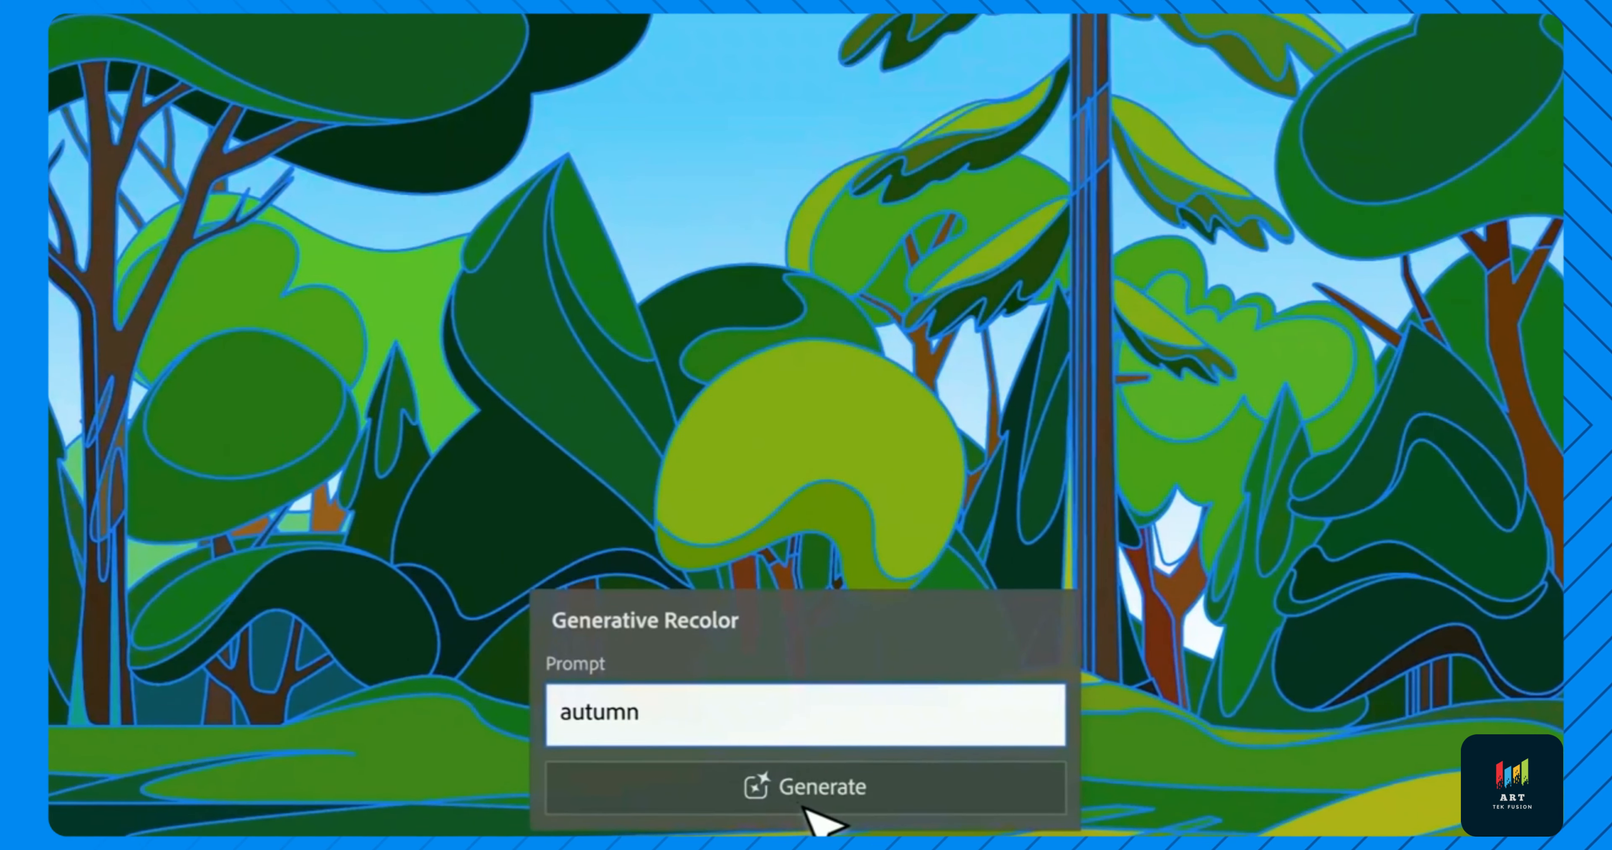
Recolor the vector forest scene with Generative Recolor, using the prompt "autumn" and then "winter"
left_click(816, 744)
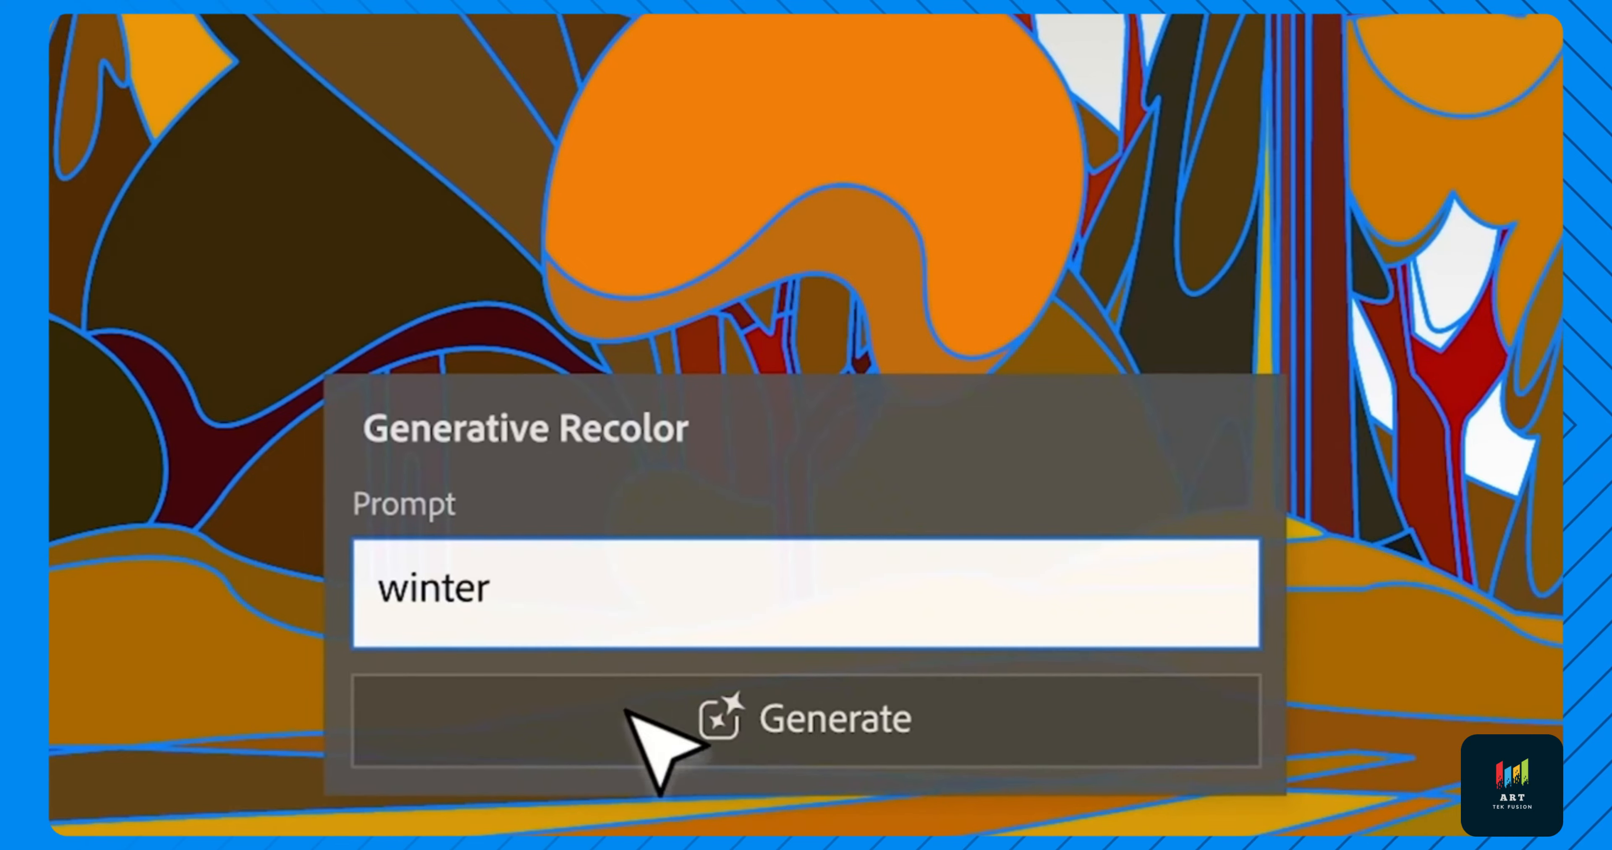
left_click(632, 719)
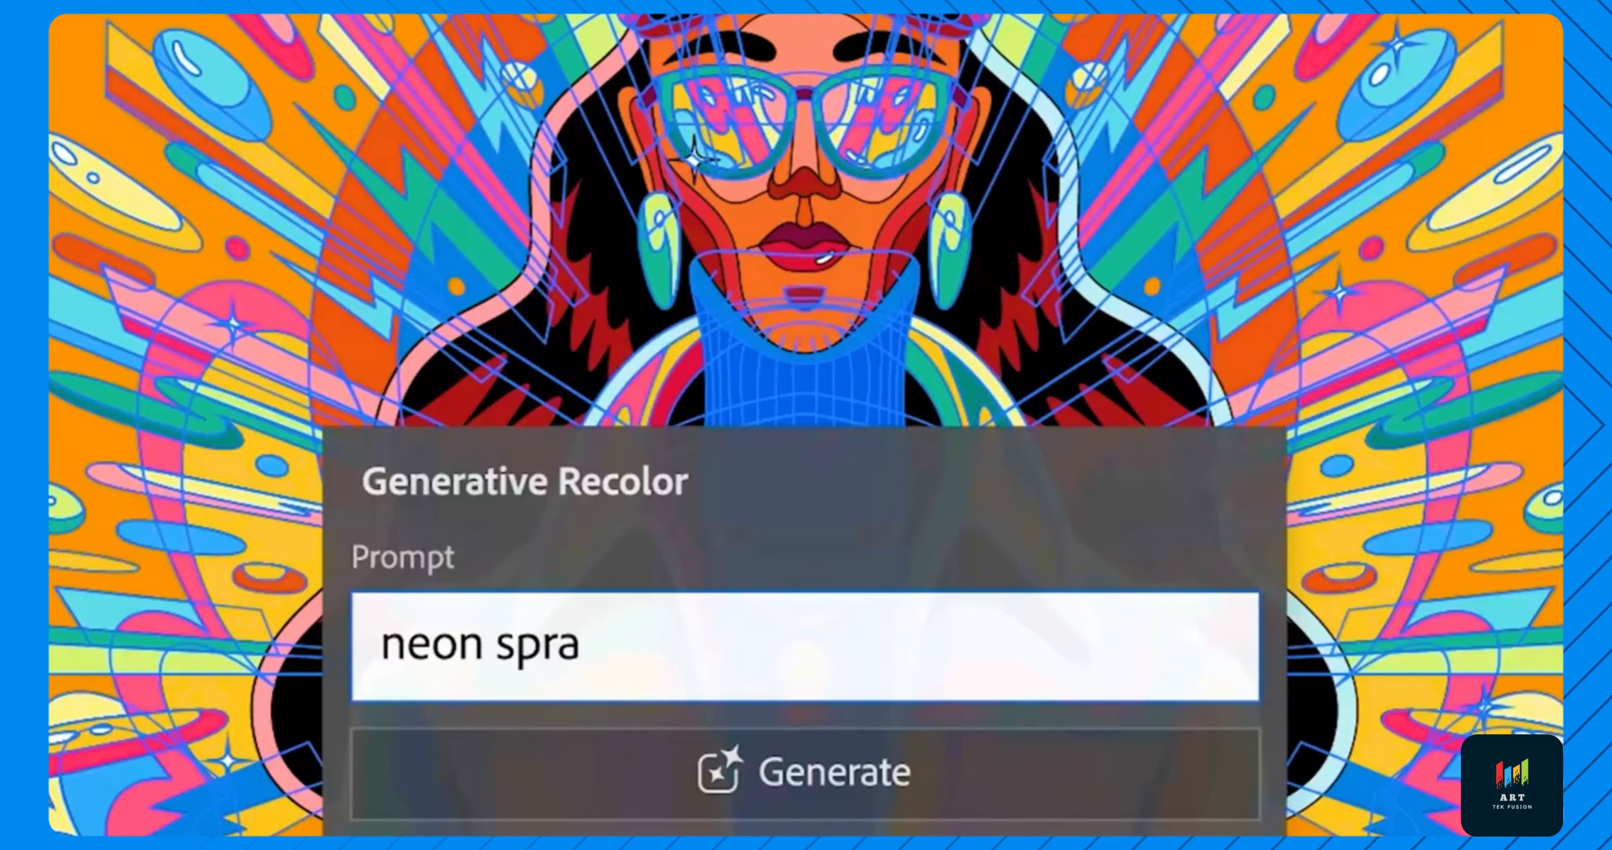
Generate recolored versions of the illustrated portrait with glasses from the prompt "neon spray paint"
type("y paint")
left_click(833, 774)
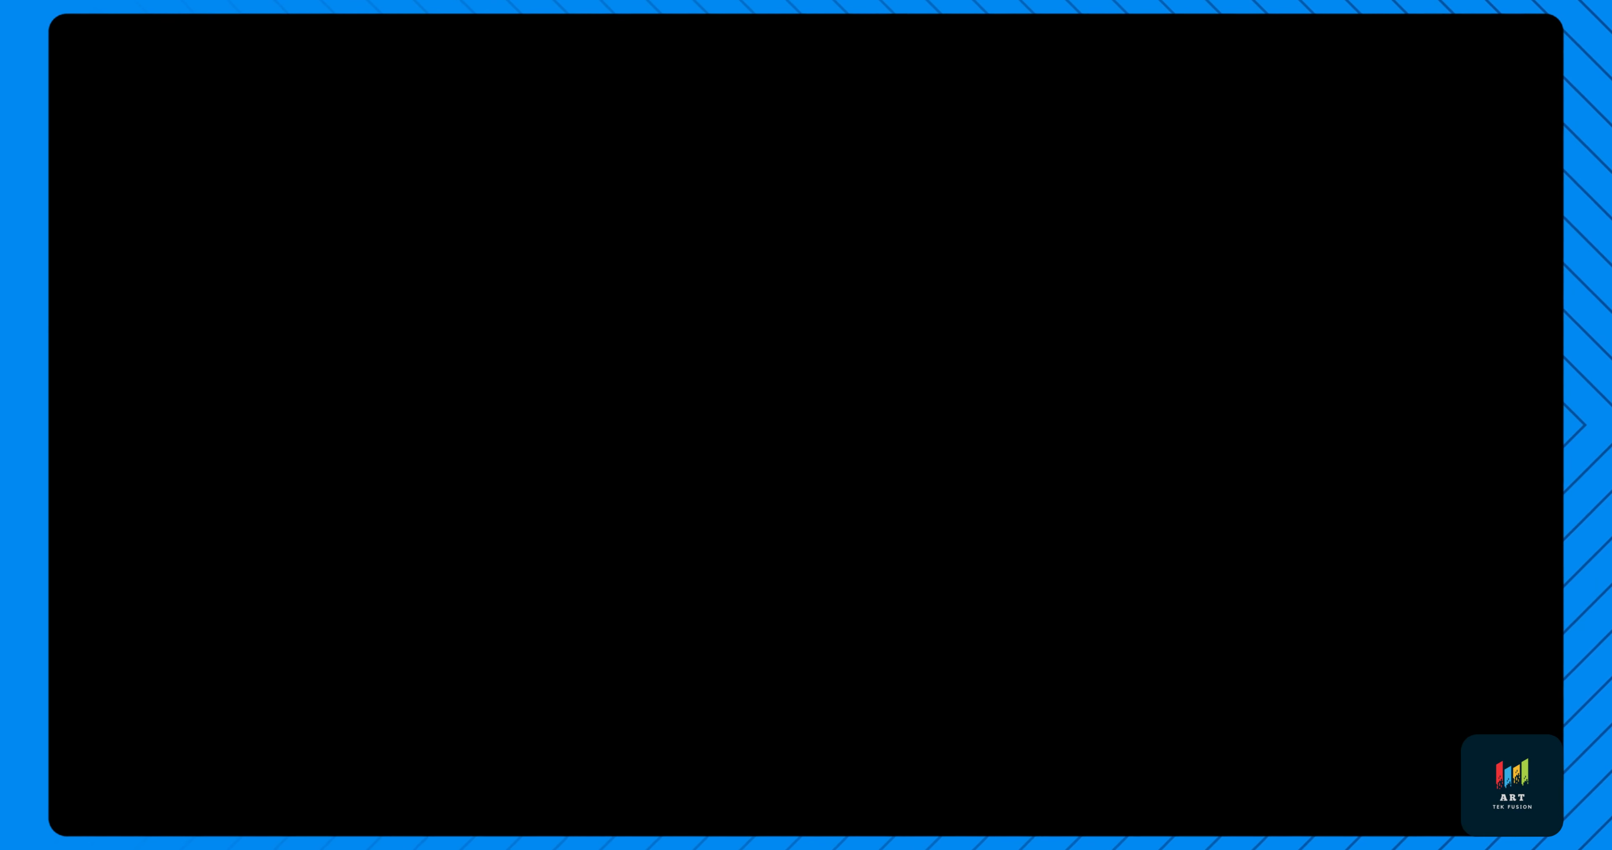